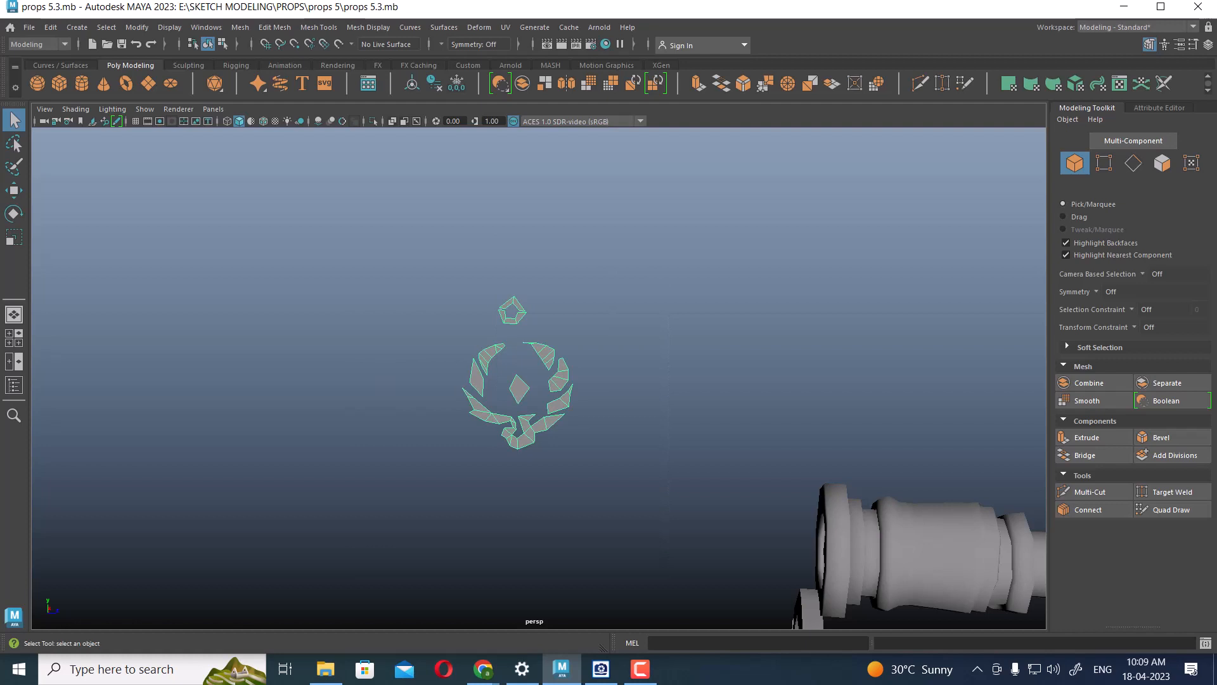
- Open the Channel Box / Layer Editor and dock it alongside the Attribute Editor
scroll(539, 379, down, 5)
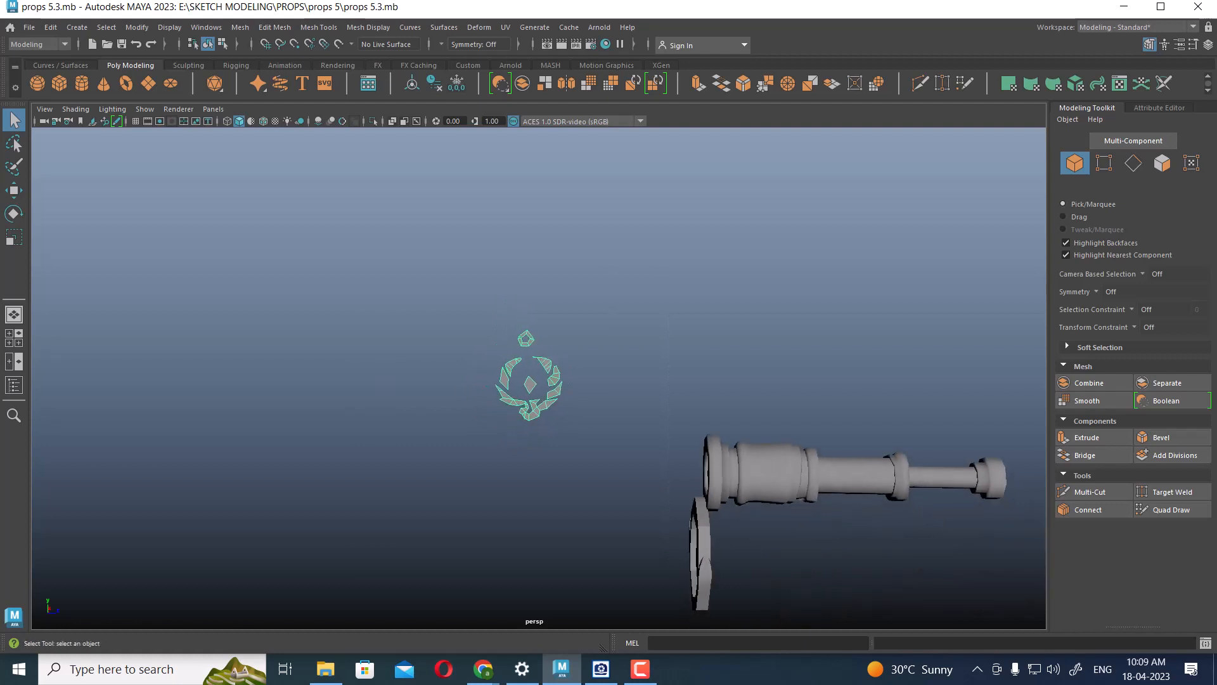
click(1209, 45)
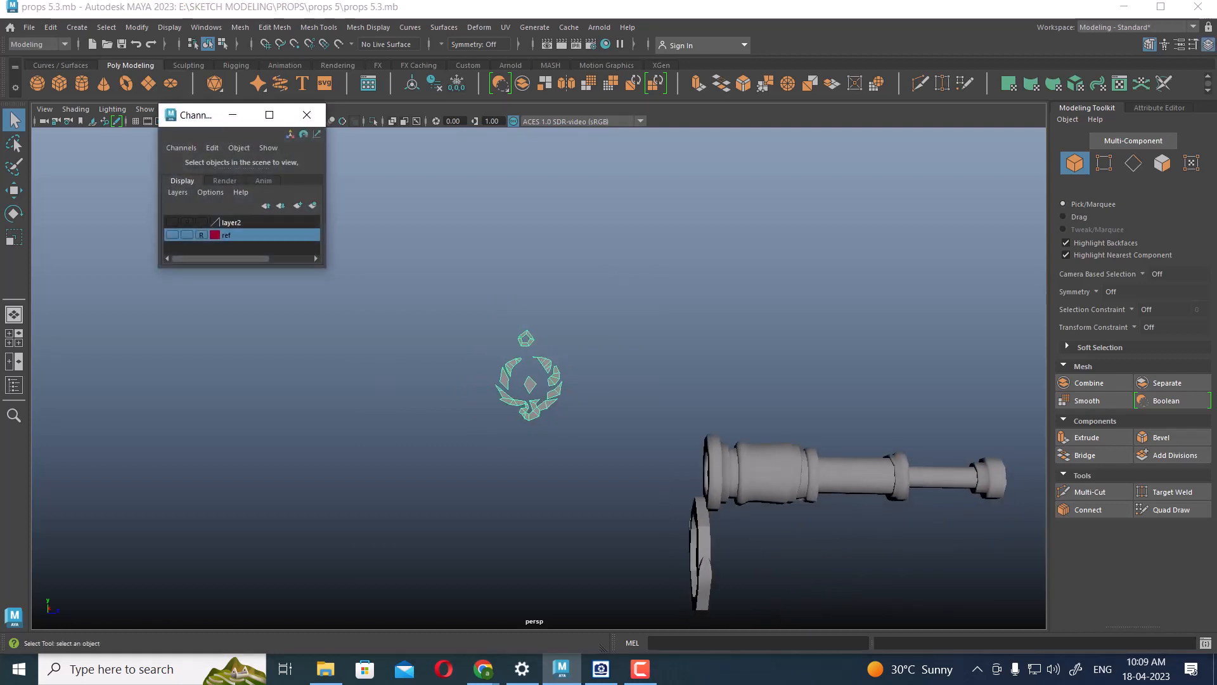
drag(209, 115, 1192, 109)
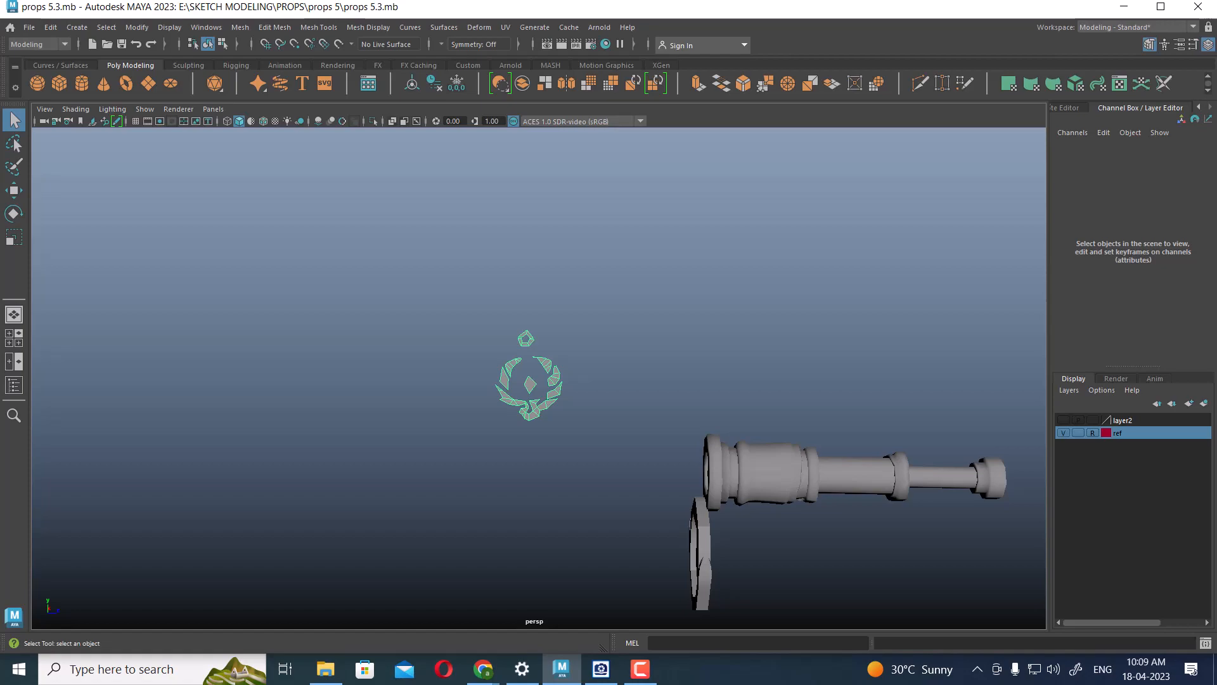
- Enable playback display for the ref layer so the reference images show behind the emblem
click(1079, 433)
mouse_move(532, 380)
alt+mouse_down()
mouse_move(672, 393)
mouse_move(539, 380)
alt+mouse_up()
scroll(539, 379, down, 4)
scroll(539, 379, up, 4)
scroll(539, 378, up, 2)
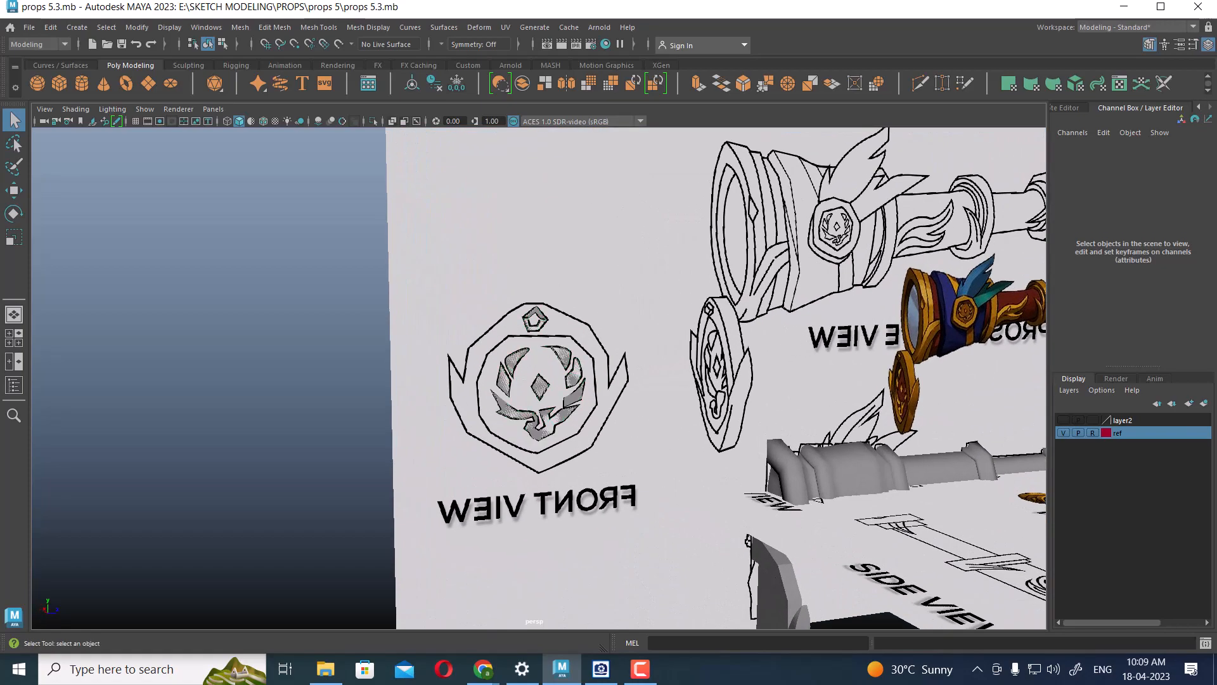
mouse_move(539, 380)
alt+mouse_down()
mouse_move(711, 374)
mouse_move(532, 382)
alt+mouse_up()
- Select all faces of the emblem pieces over the front view drawing and extrude them to give the emblem thickness
right_drag(299, 274, 299, 310)
drag(300, 206, 738, 536)
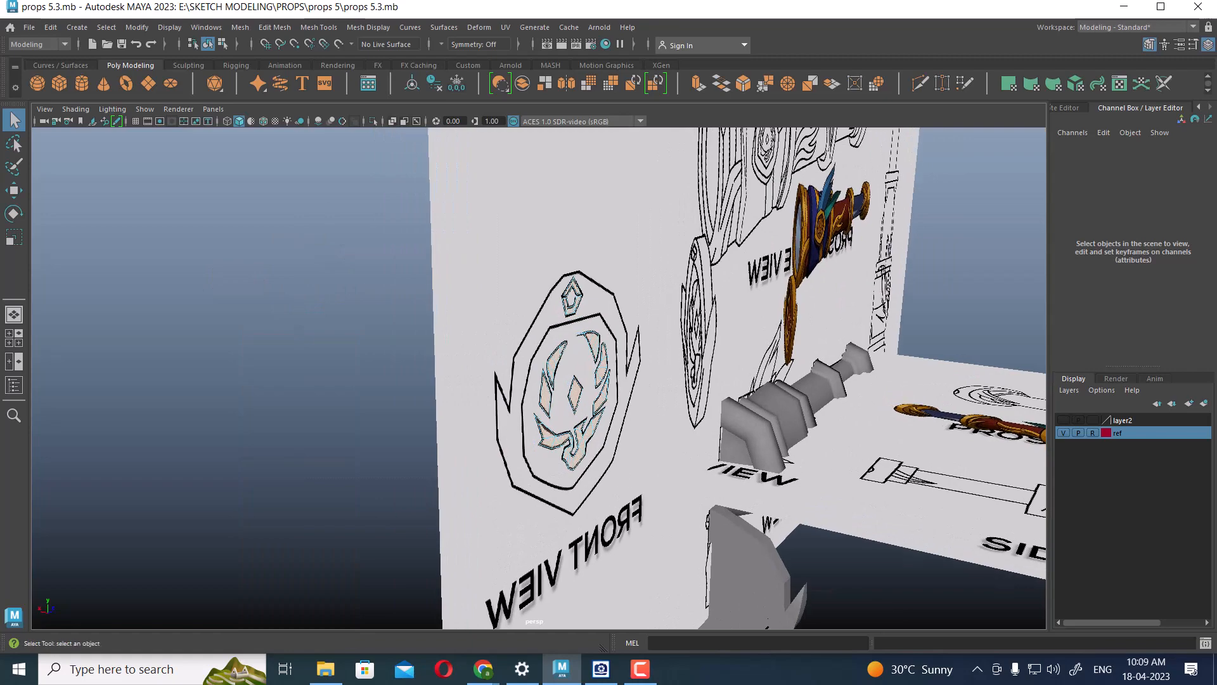
key(w)
scroll(538, 378, up, 3)
shift+right_drag(635, 329, 636, 365)
scroll(636, 365, down, 2)
alt+drag(636, 366, 729, 367)
scroll(729, 368, up, 1)
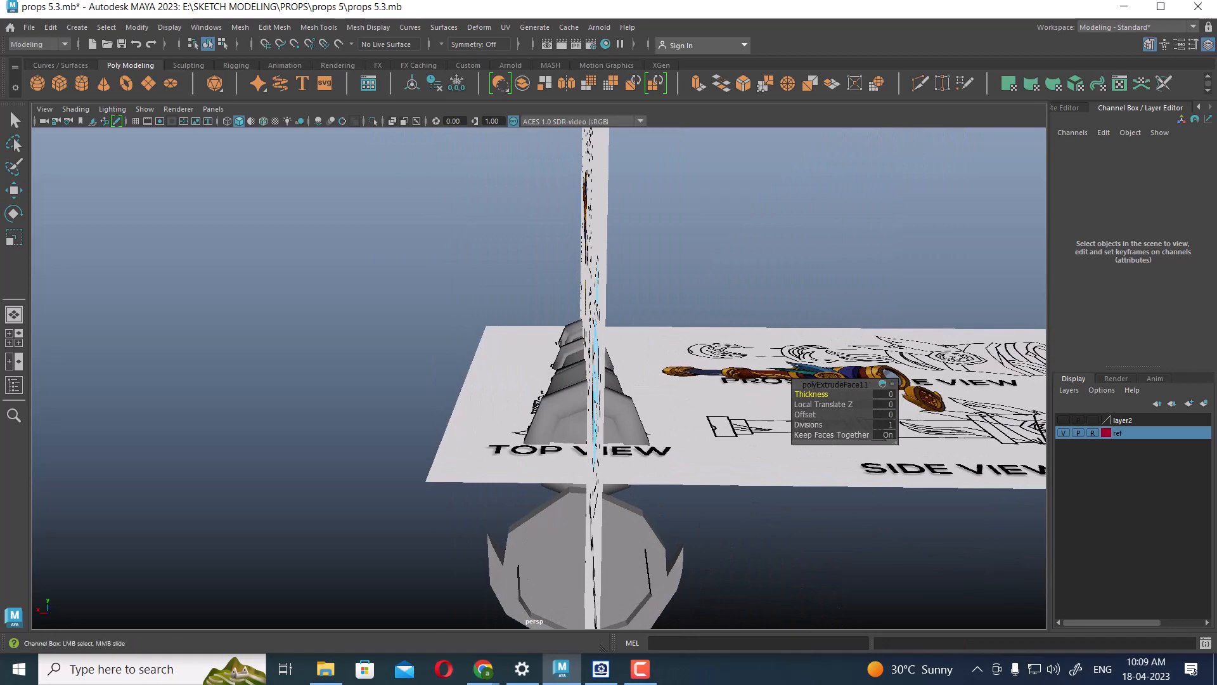
drag(812, 394, 827, 395)
alt+drag(729, 368, 622, 358)
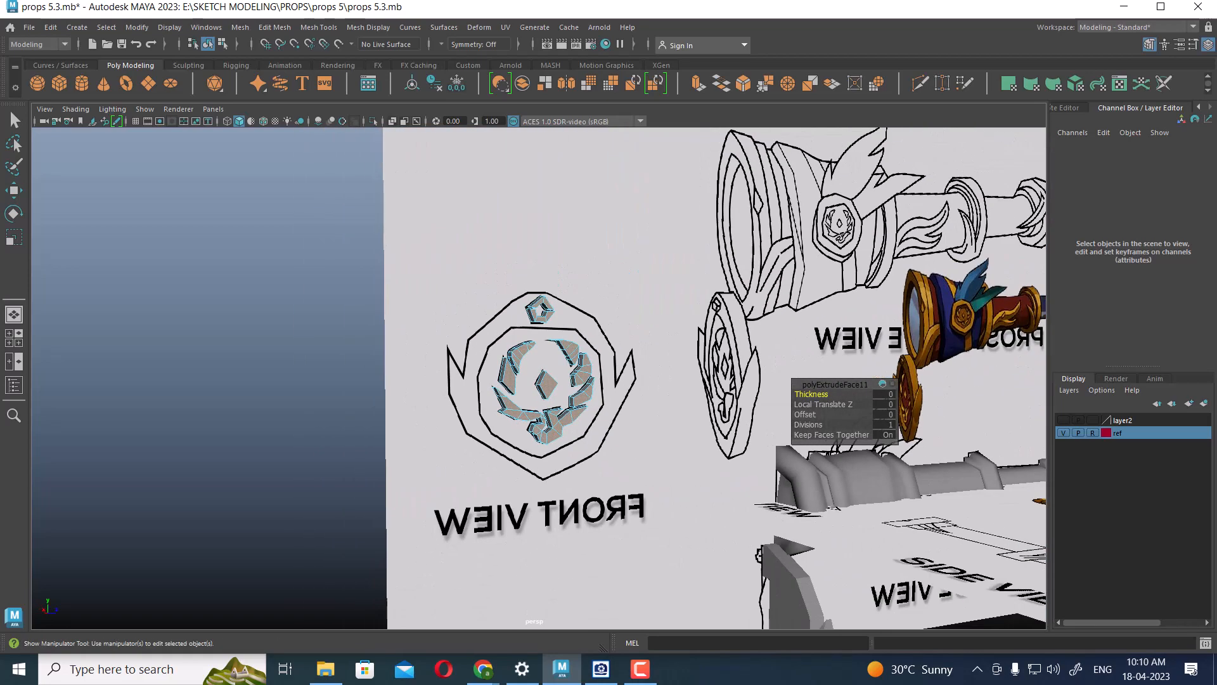
- Return the emblem to object selection mode and hide the ref layer
right_drag(539, 274, 645, 231)
click(646, 231)
alt+drag(645, 231, 641, 264)
click(1063, 433)
click(584, 356)
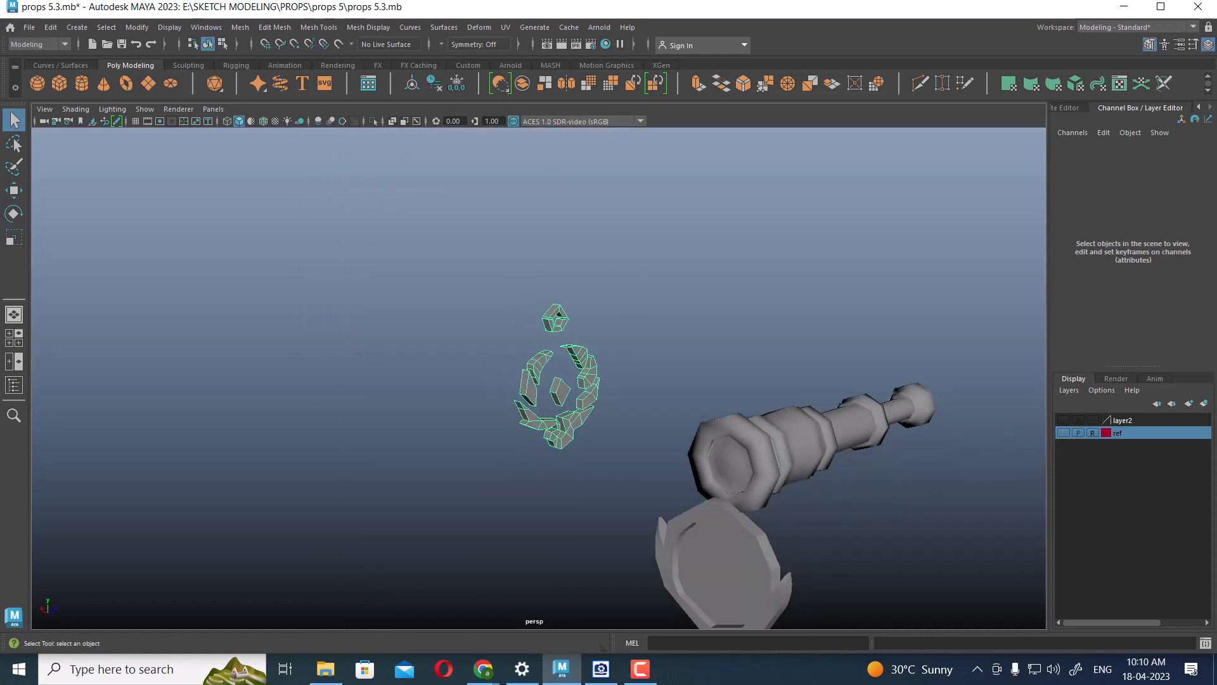
- Examine the extruded emblem and the round lid below the spyglass from several angles
scroll(584, 356, up, 5)
mouse_move(584, 356)
alt+mouse_down()
mouse_move(473, 380)
mouse_move(574, 356)
alt+mouse_up()
scroll(574, 356, down, 7)
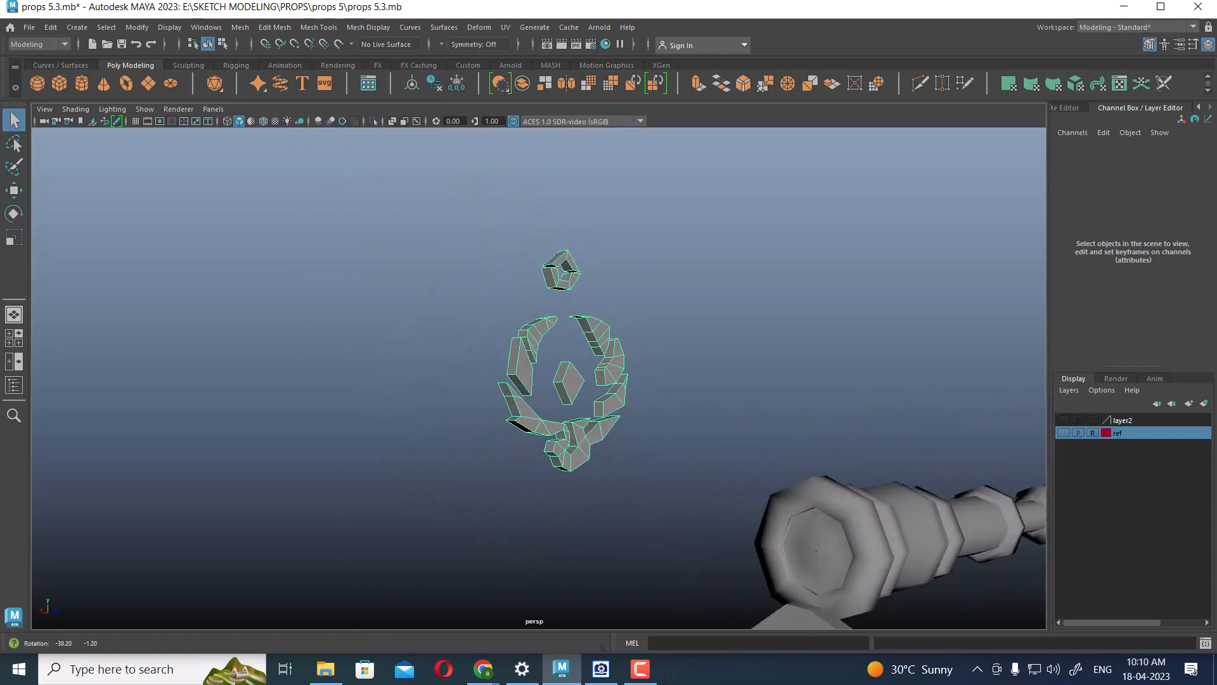
alt+middle_drag(573, 356, 520, 238)
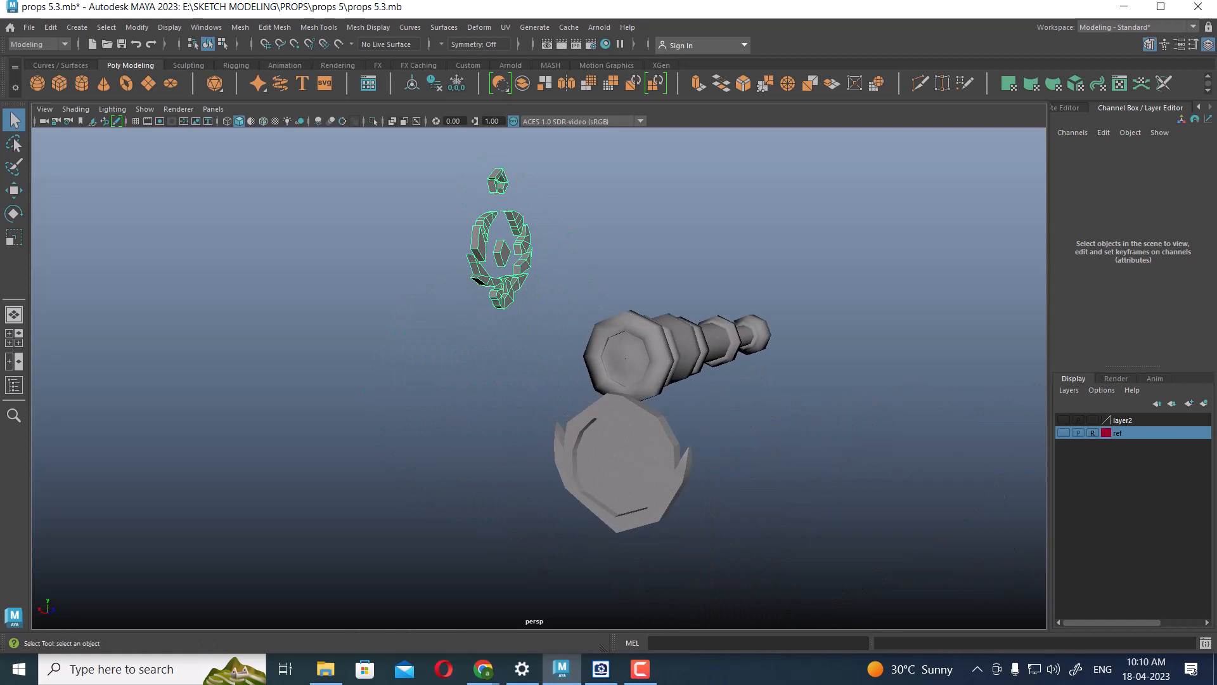
scroll(520, 237, down, 2)
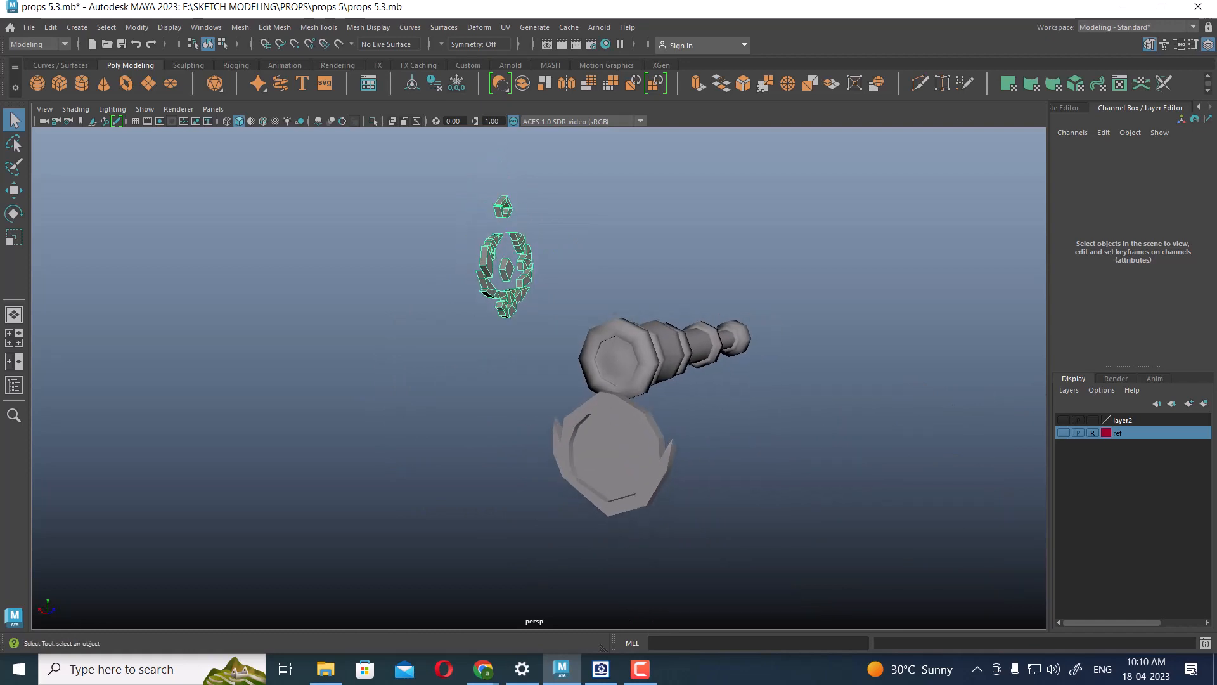
mouse_move(520, 238)
alt+mouse_down()
mouse_move(697, 244)
mouse_move(519, 241)
alt+mouse_up()
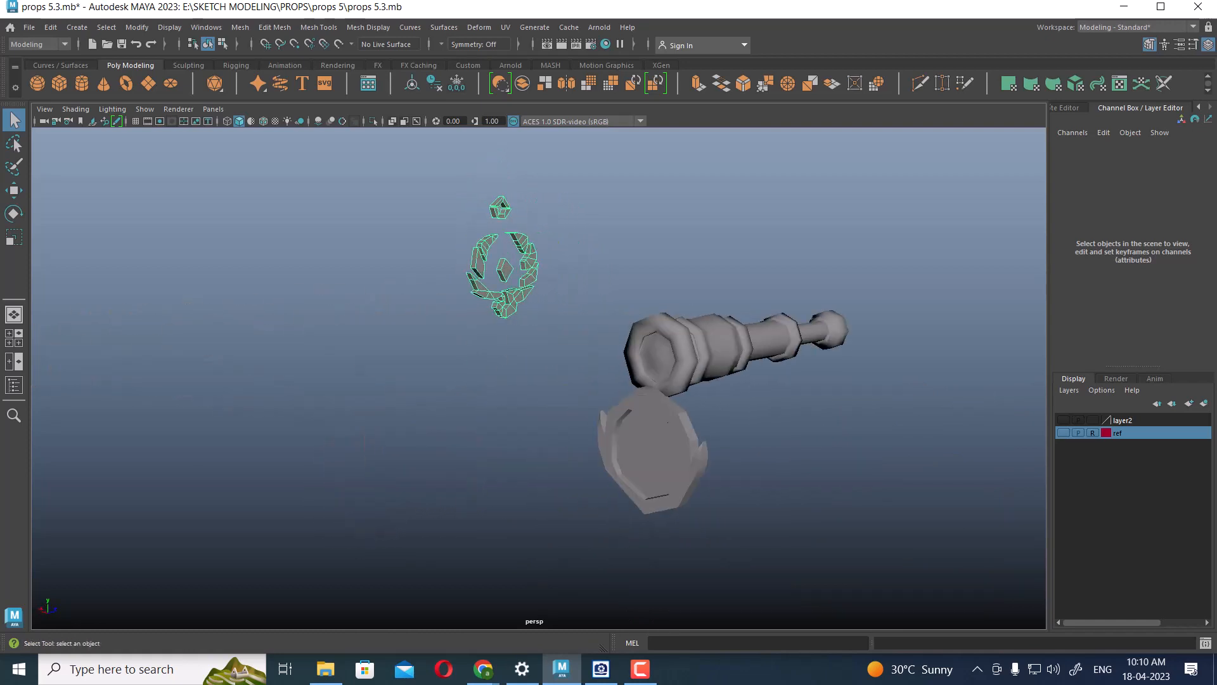
scroll(571, 355, up, 3)
click(691, 476)
scroll(691, 476, down, 3)
alt+drag(692, 475, 560, 477)
scroll(561, 477, up, 5)
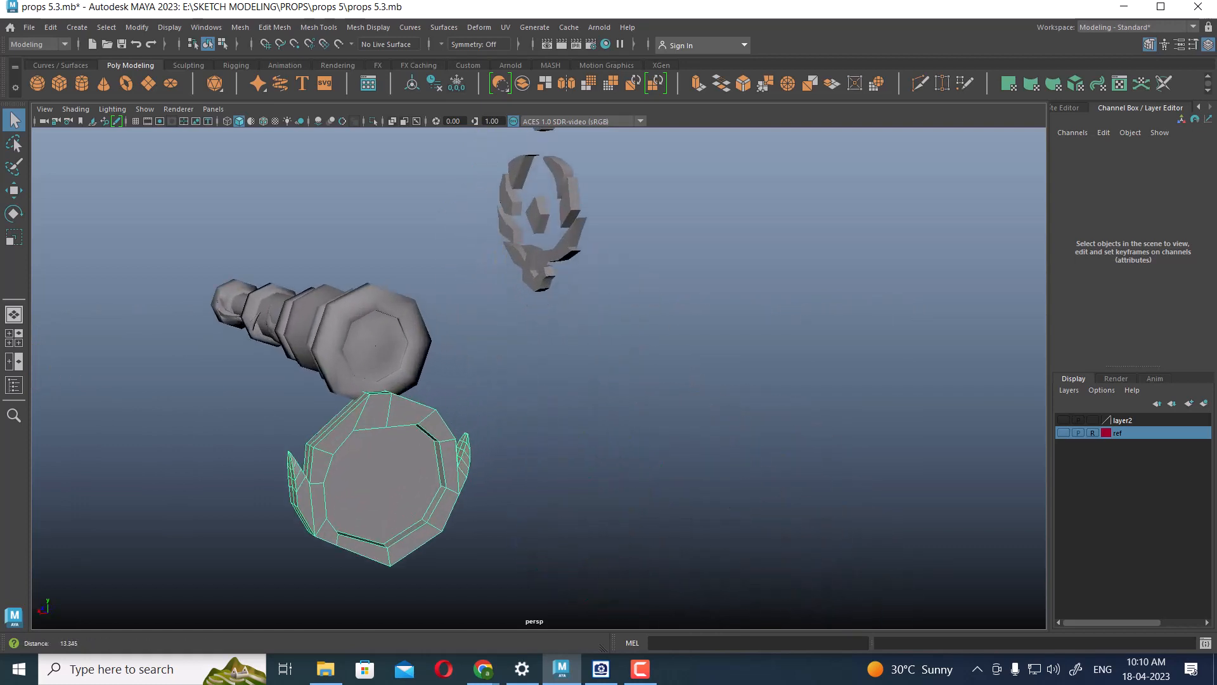
alt+middle_drag(560, 477, 653, 402)
scroll(653, 402, up, 3)
scroll(654, 402, down, 1)
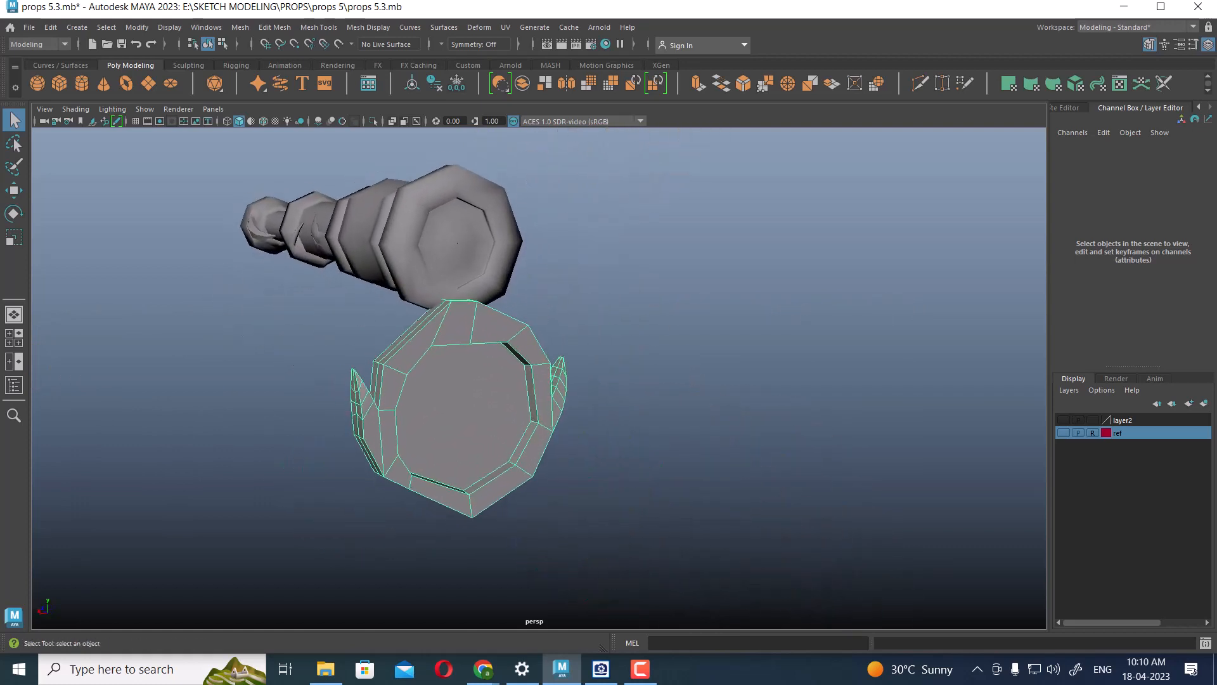
alt+drag(653, 402, 710, 355)
scroll(729, 380, down, 4)
- Switch to the four-view layout and show the ref layer, framing the front view drawing in the side view
key(space)
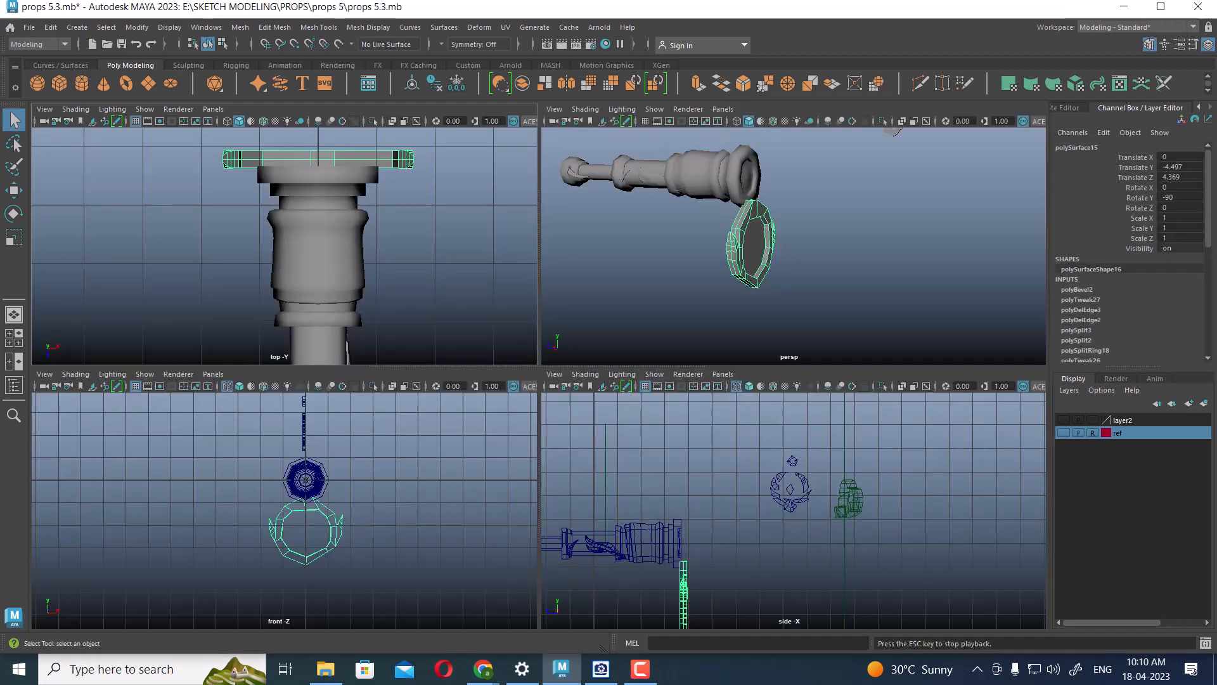
click(1064, 433)
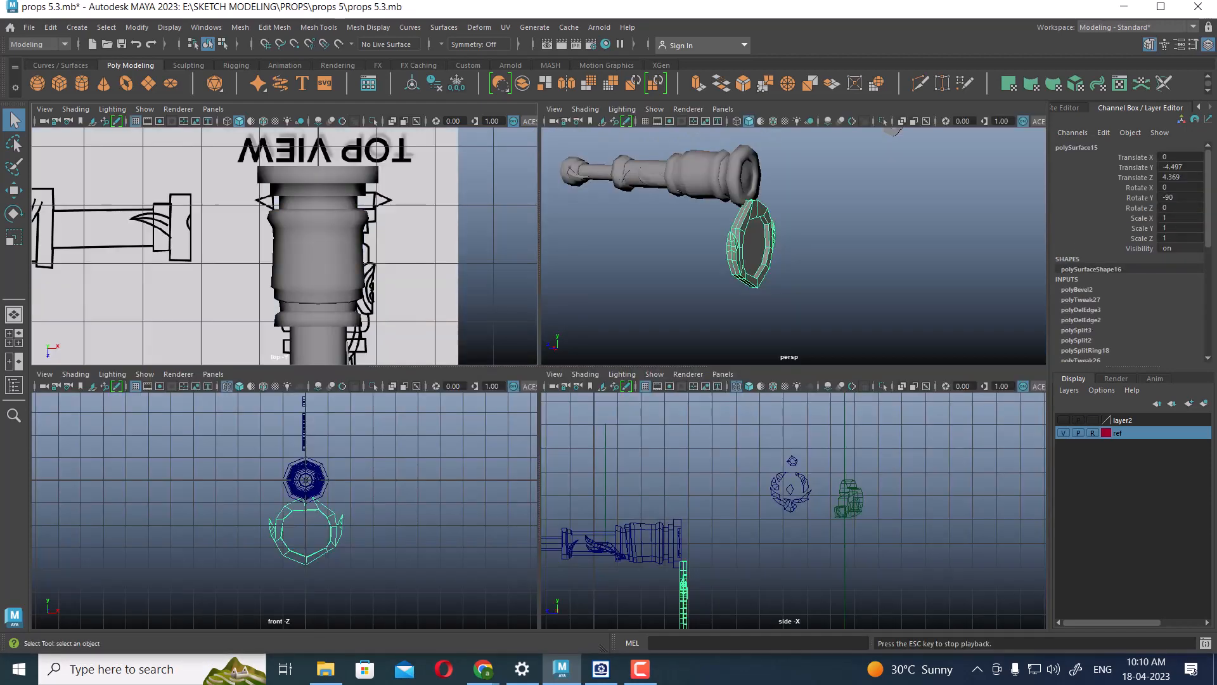
middle_click(793, 539)
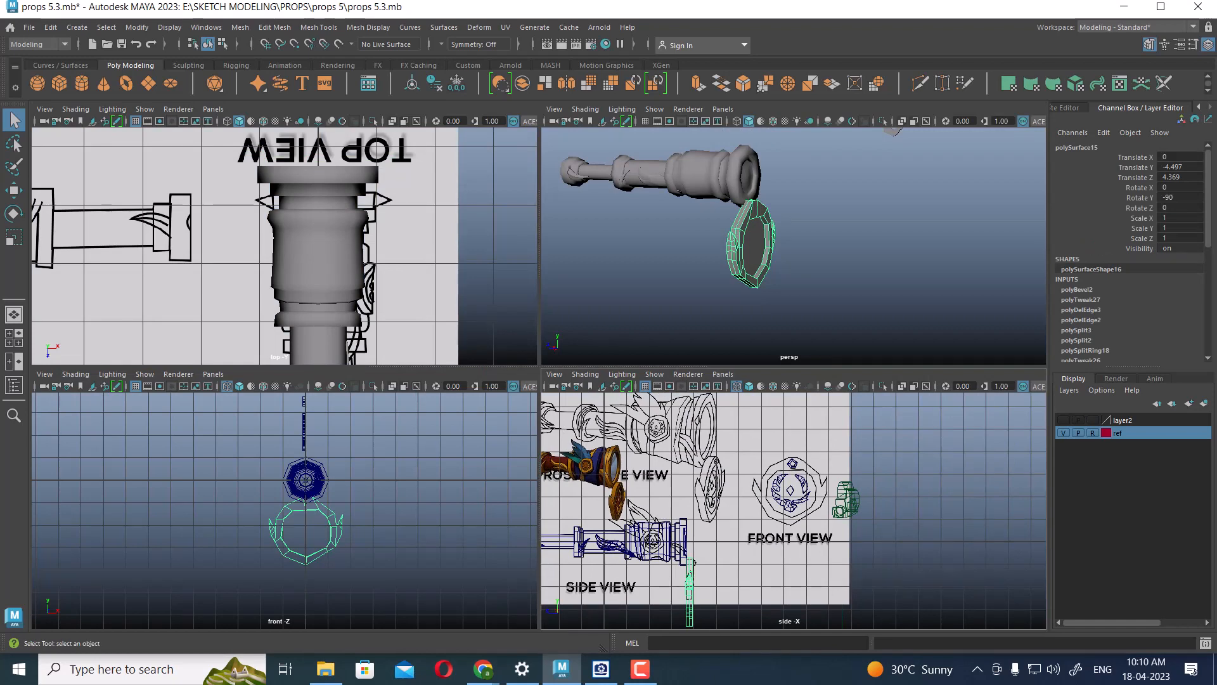
alt+middle_drag(792, 539, 795, 479)
scroll(795, 478, down, 1)
scroll(793, 501, up, 2)
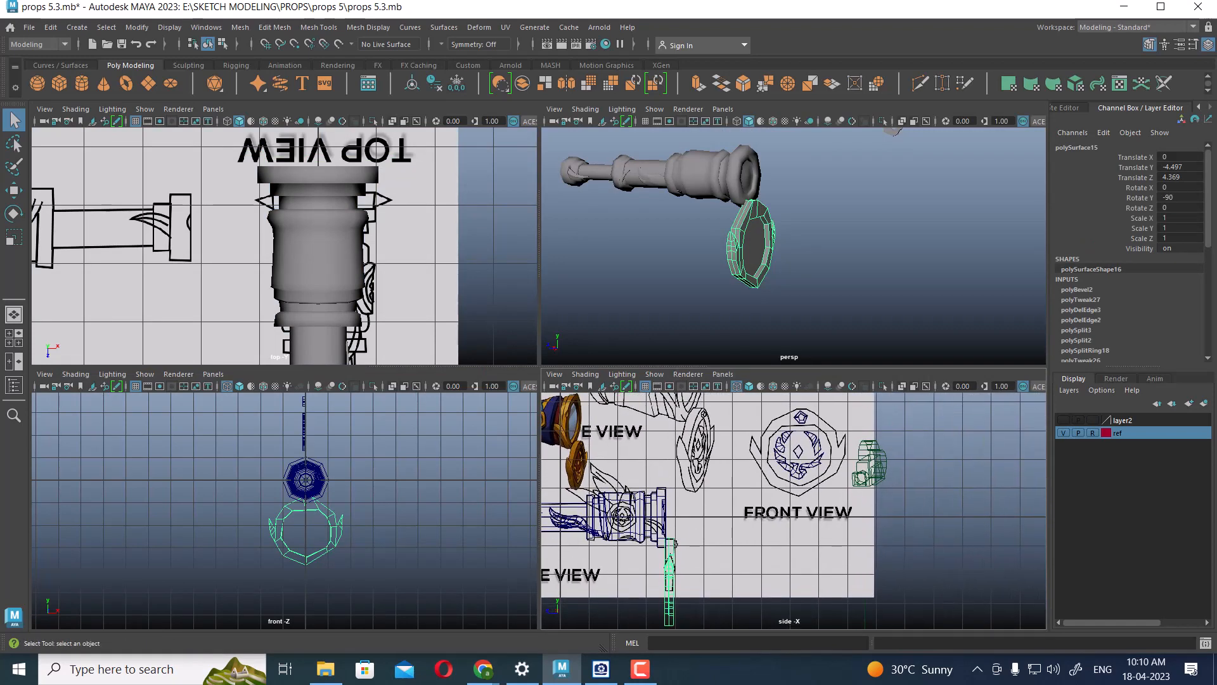
scroll(284, 510, up, 1)
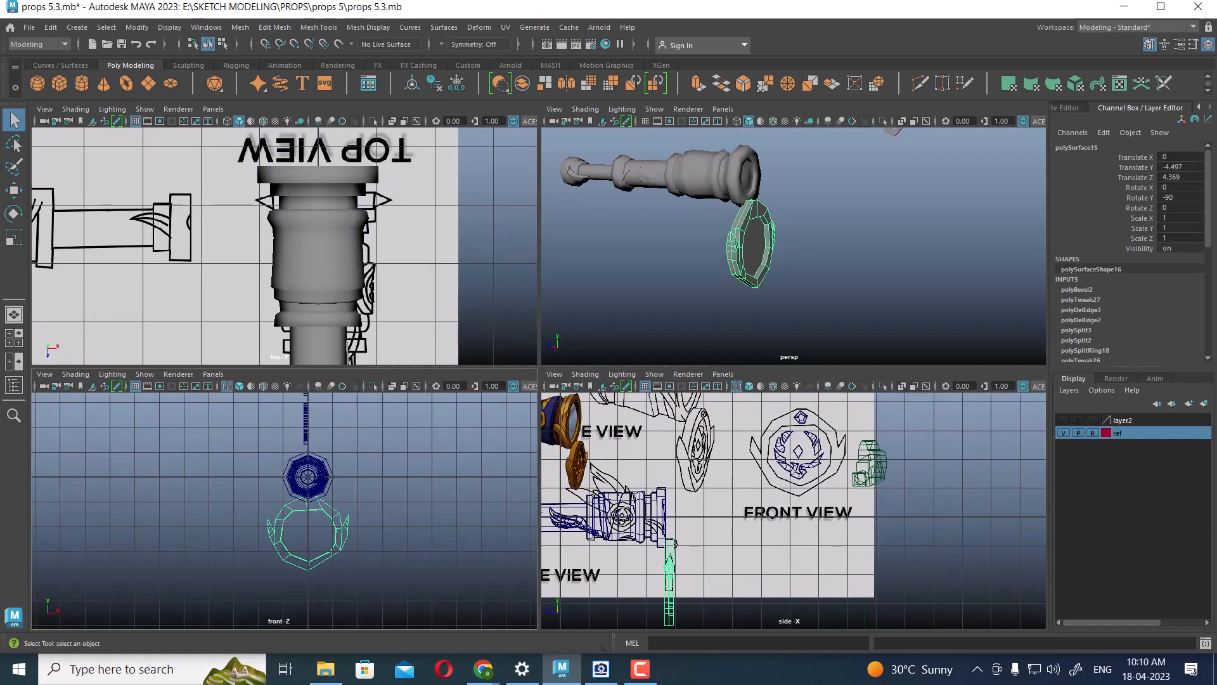
- Try the Move tool on the lid and the emblem in the front and side views, ending with the lid selected
click(307, 563)
key(w)
alt+middle_drag(307, 539, 307, 550)
alt+middle_drag(780, 523, 705, 512)
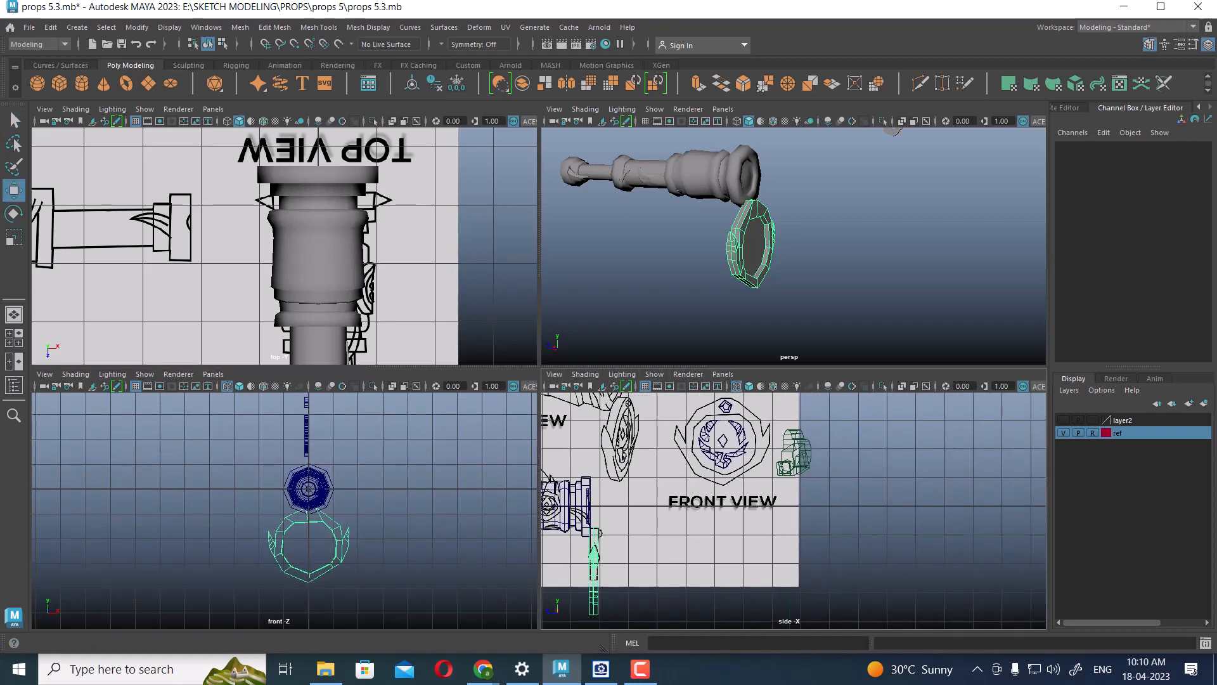
scroll(284, 510, down, 5)
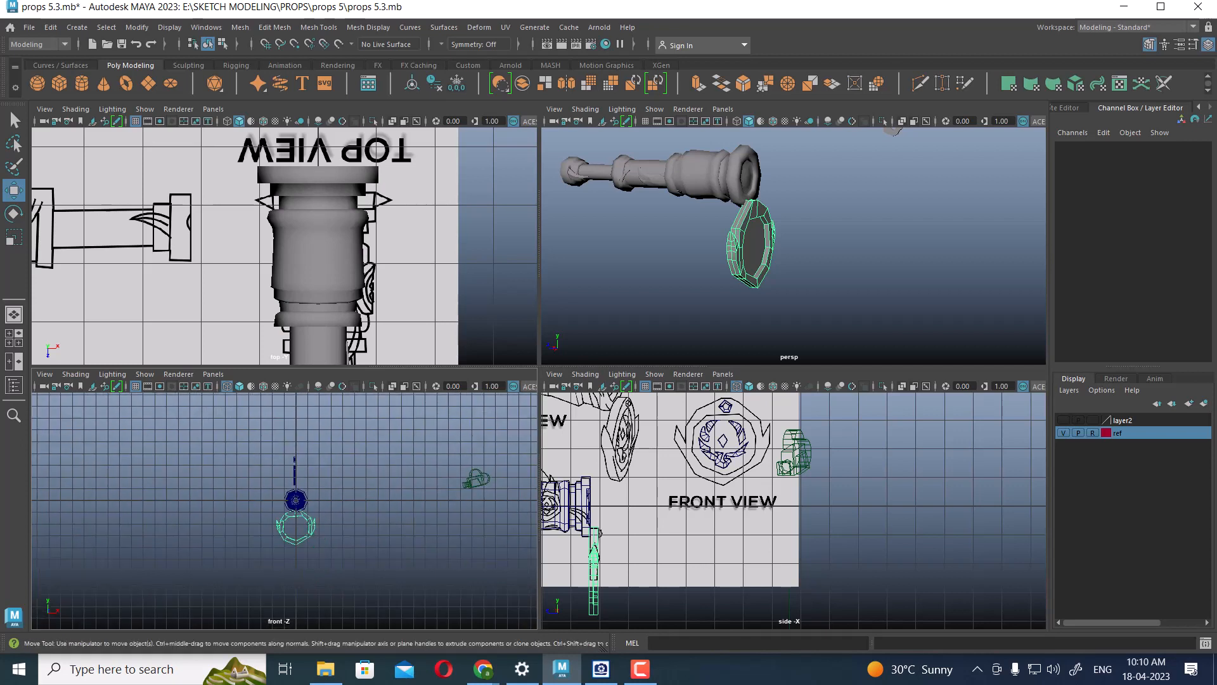
click(724, 458)
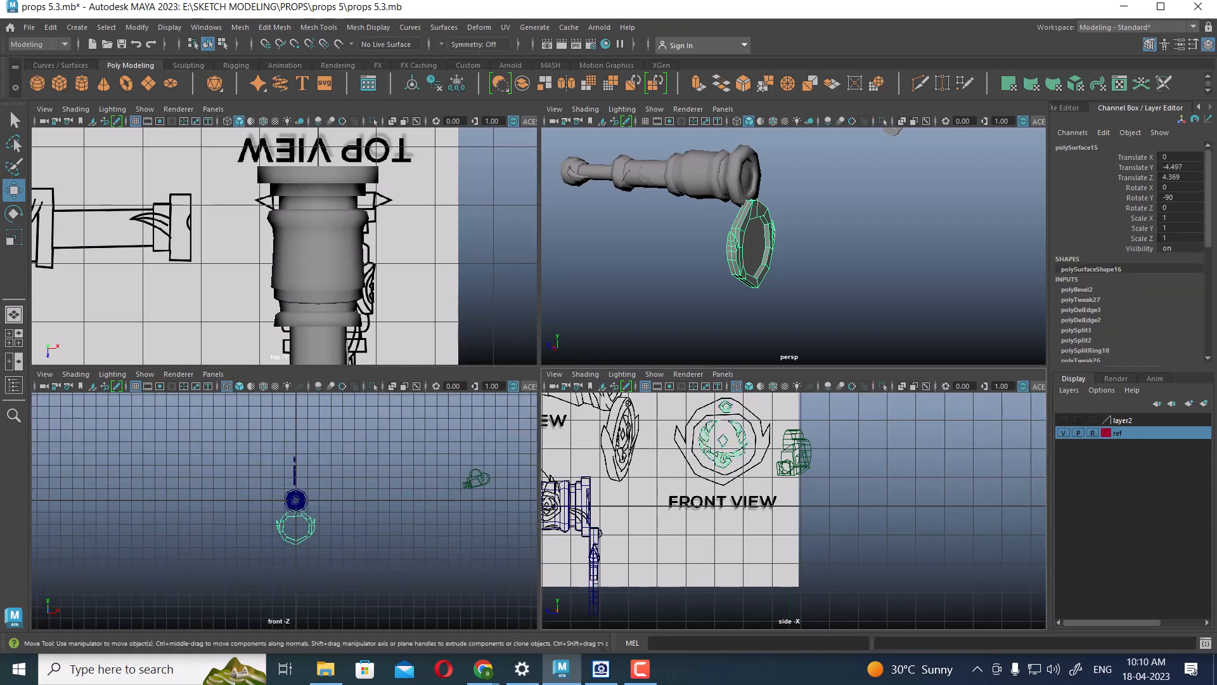
click(594, 553)
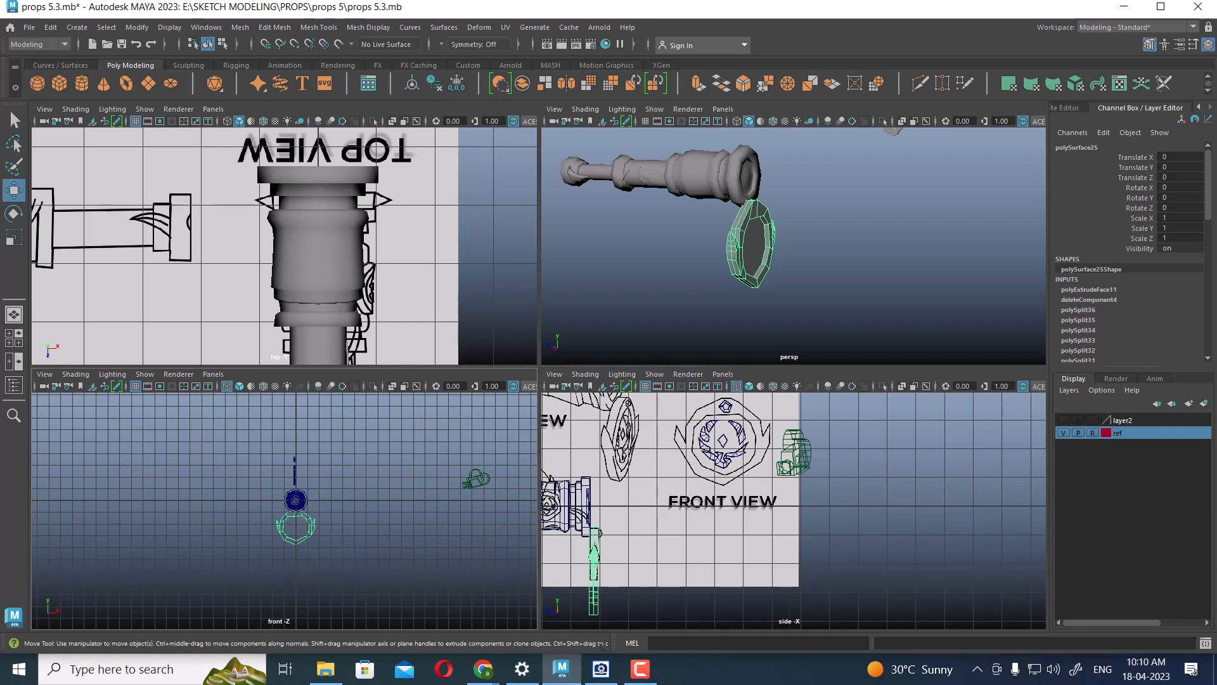
- Center the pivot of the selected round lid
scroll(296, 501, up, 1)
mouse_move(764, 251)
alt+mouse_down()
mouse_move(809, 263)
mouse_move(771, 254)
alt+mouse_up()
click(137, 27)
click(165, 121)
mouse_move(769, 211)
alt+mouse_down()
mouse_move(772, 226)
mouse_move(656, 232)
alt+mouse_up()
scroll(771, 227, down, 3)
scroll(656, 232, up, 2)
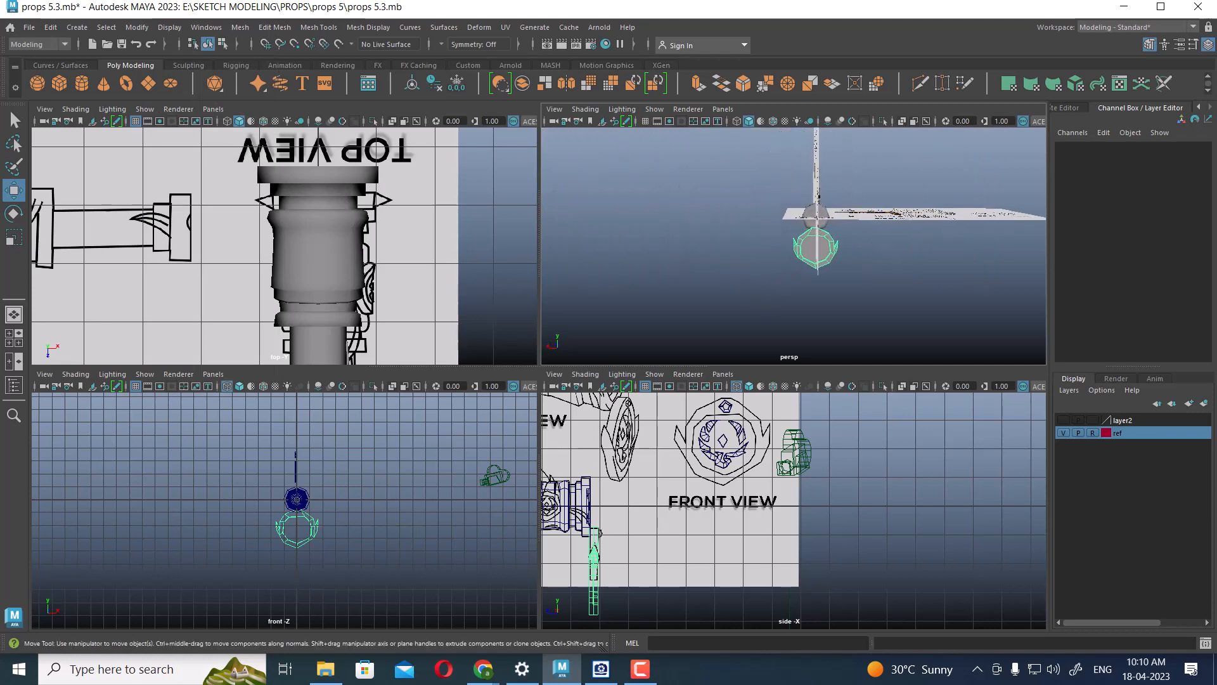
- Switch to the Select tool and maximize the perspective view
click(15, 120)
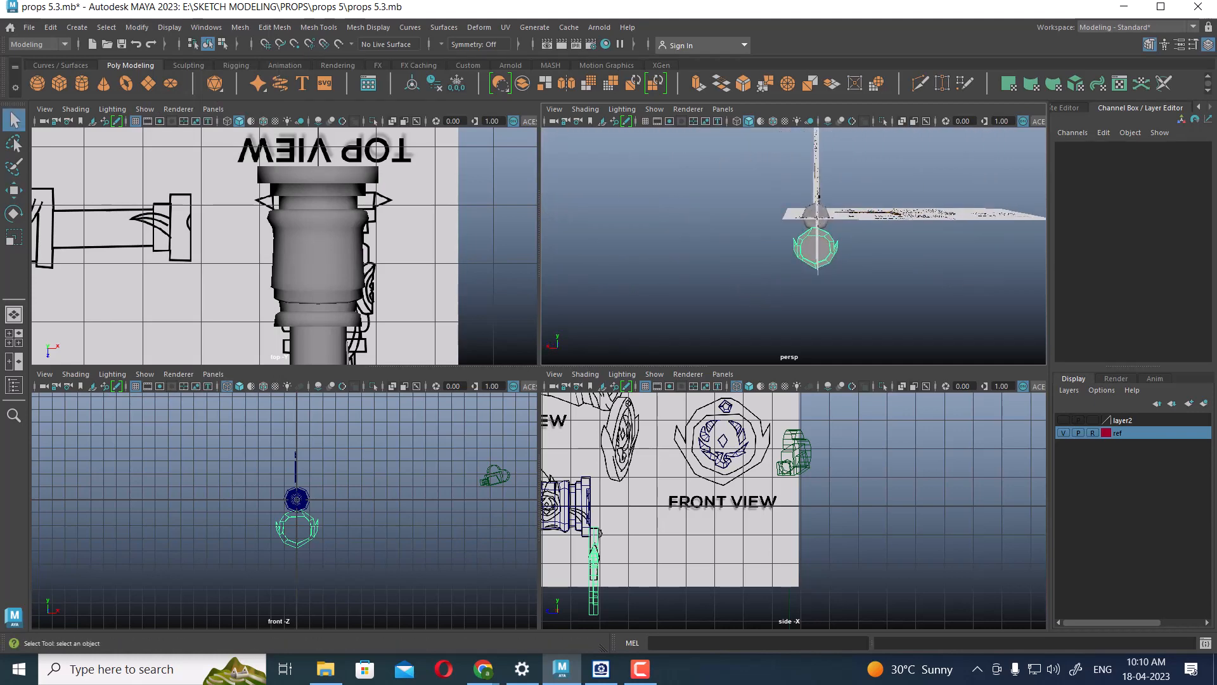
scroll(711, 245, down, 4)
alt+drag(798, 234, 843, 263)
key(space)
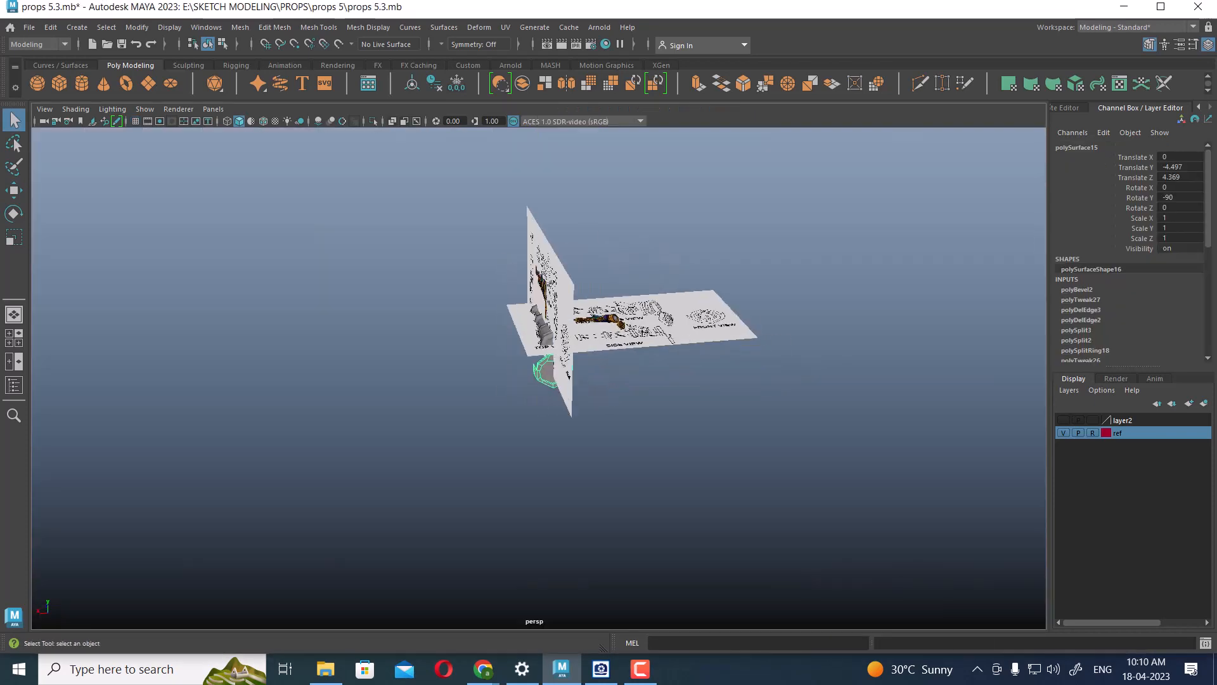
- Create a test polygon cube at the spyglass and activate the Move tool on it
click(60, 83)
alt+drag(330, 267, 514, 260)
scroll(514, 260, up, 4)
key(w)
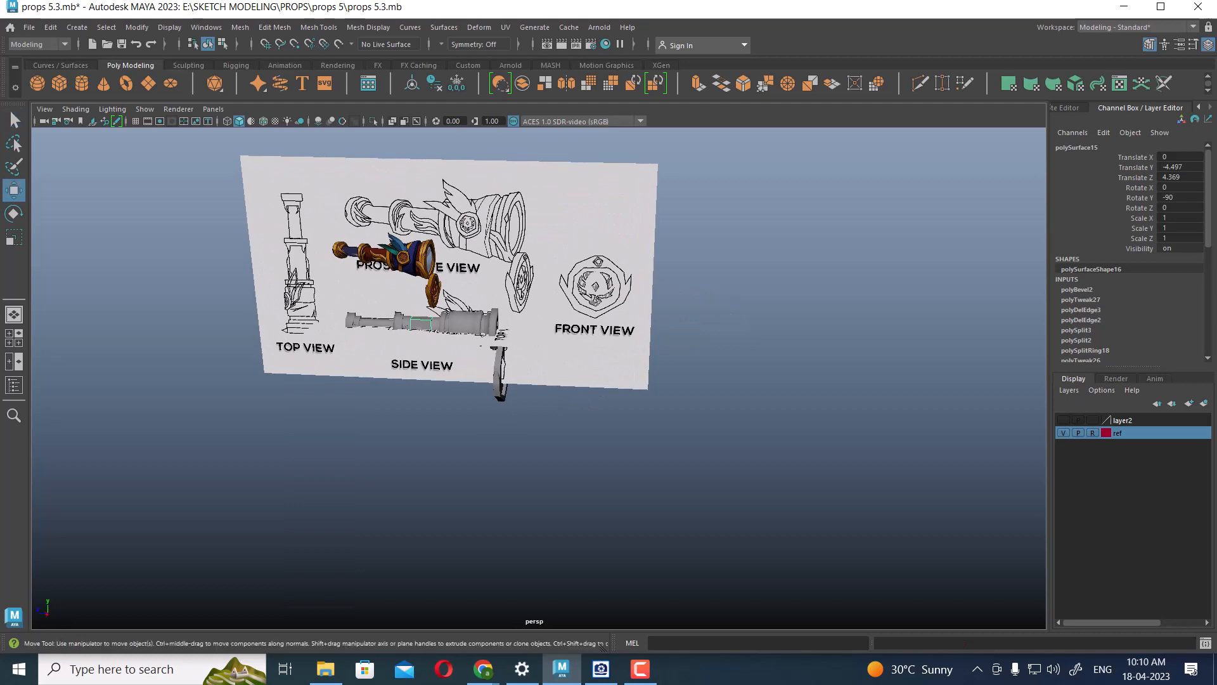
alt+drag(760, 317, 485, 327)
scroll(565, 330, up, 2)
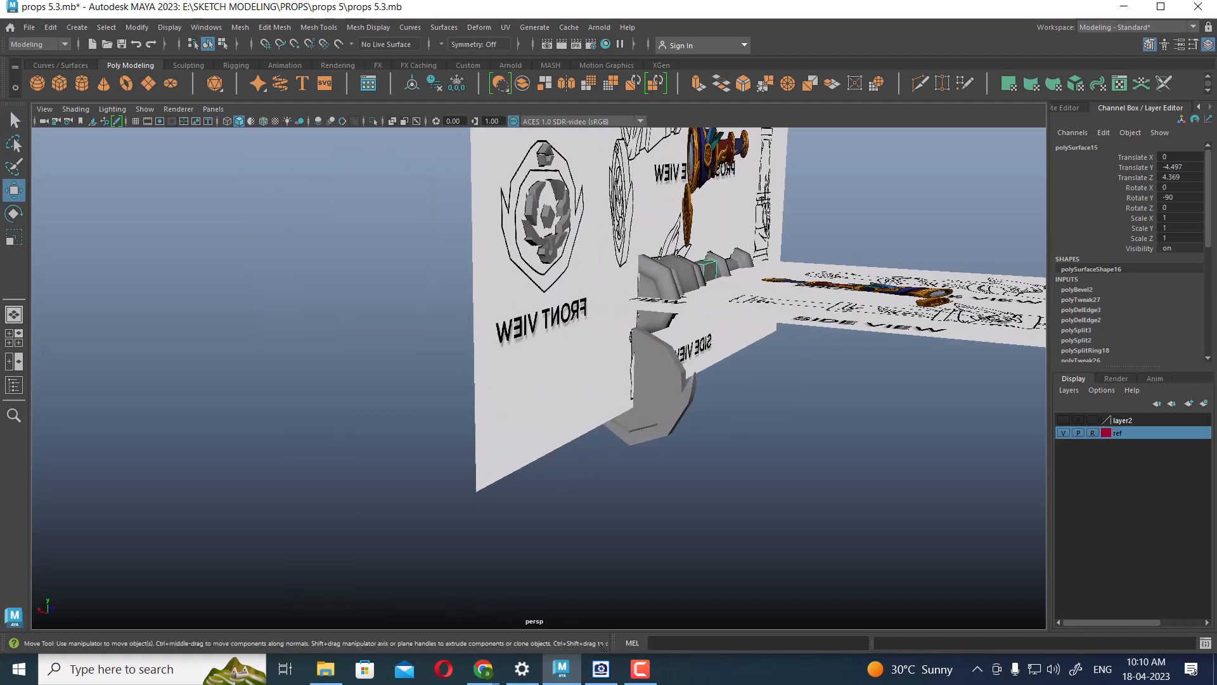
click(640, 669)
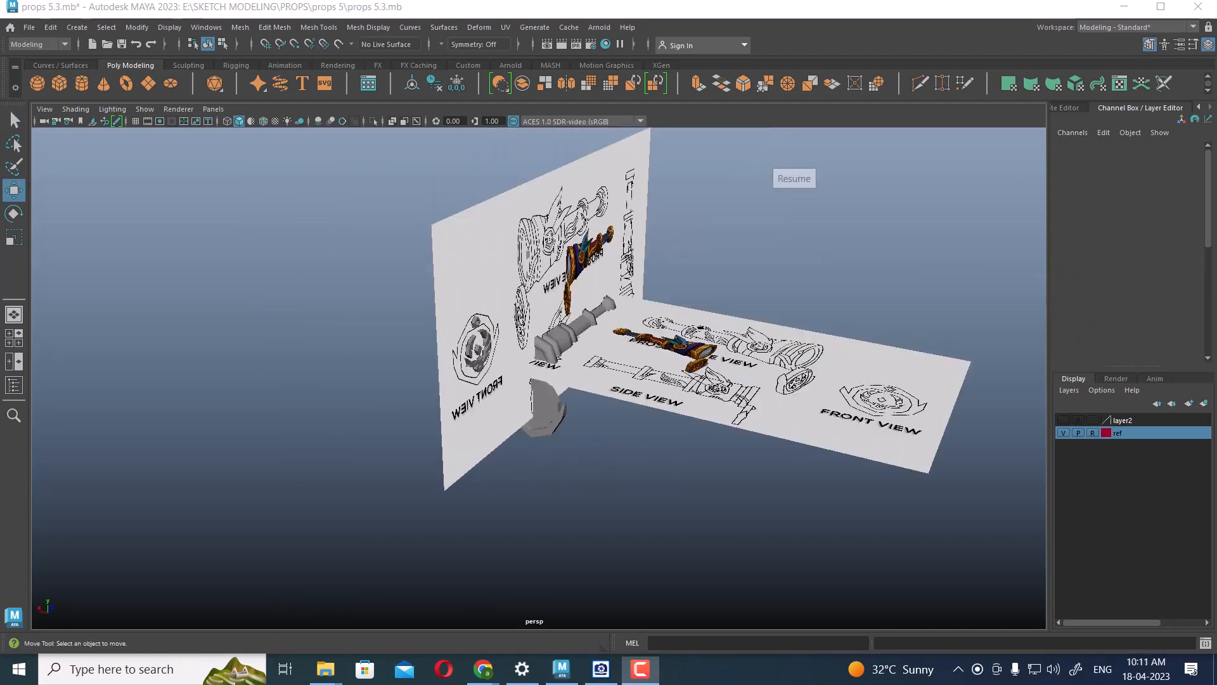
- Create a test polygon sphere, try the Scale and Move tools on it, and delete it
click(37, 83)
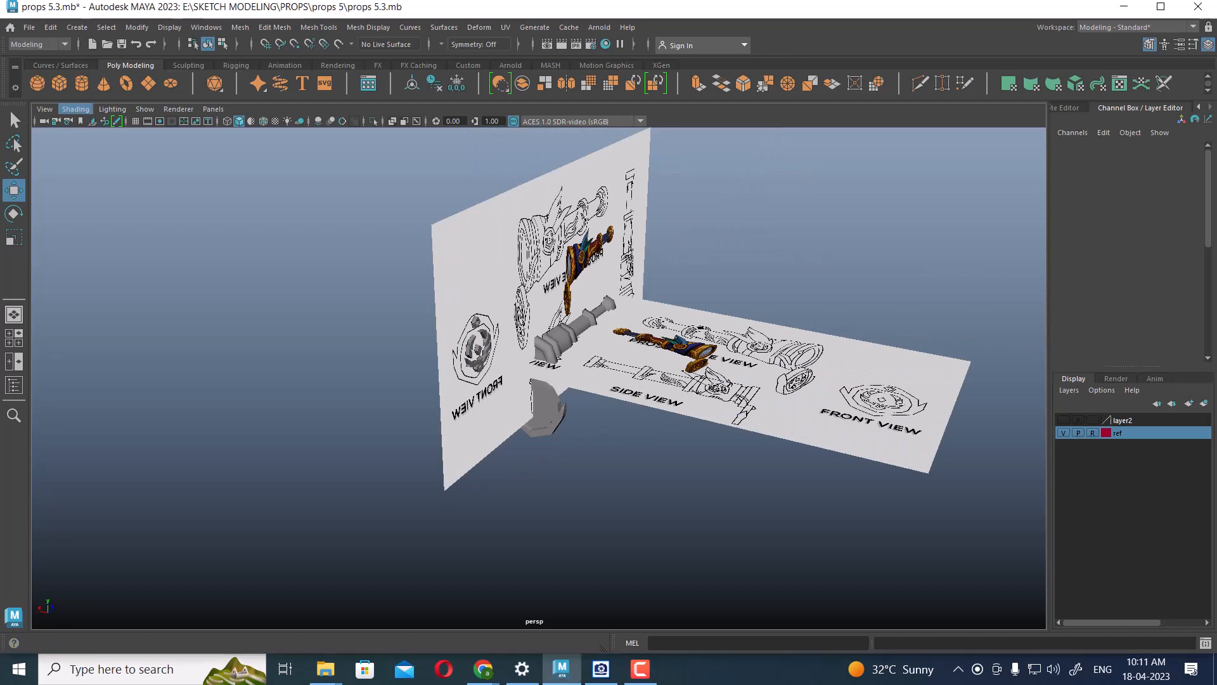
alt+drag(405, 298, 591, 312)
key(r)
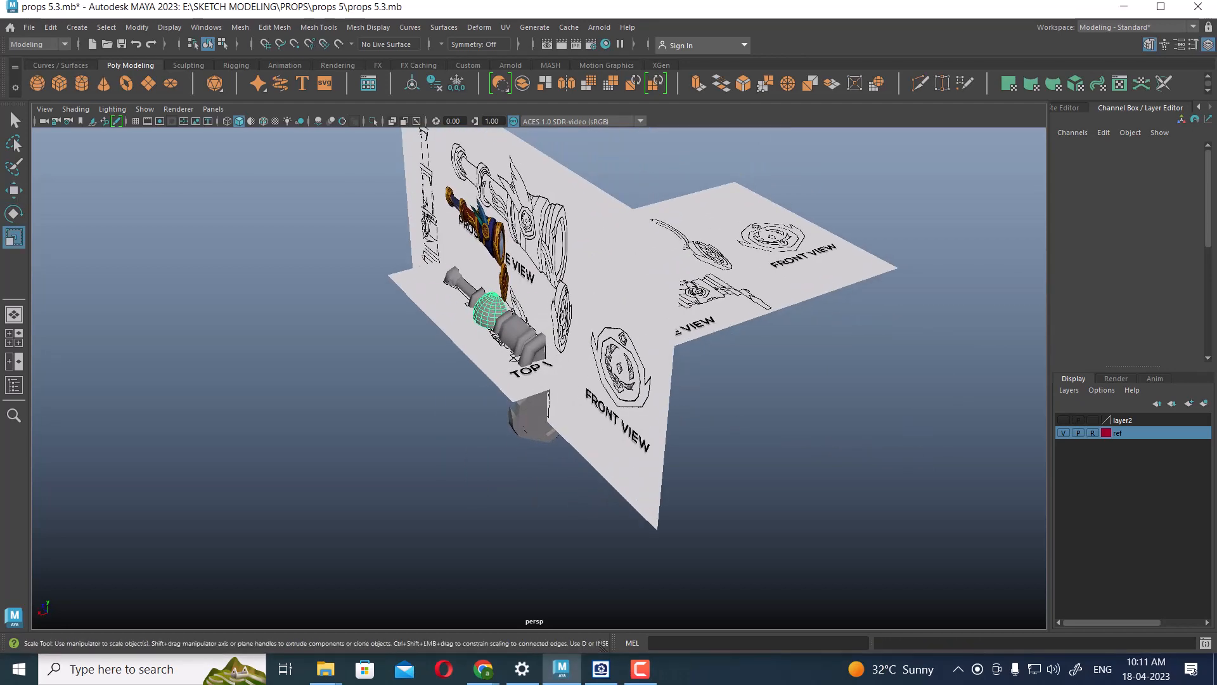
key(w)
alt+drag(672, 382, 565, 393)
scroll(564, 393, down, 3)
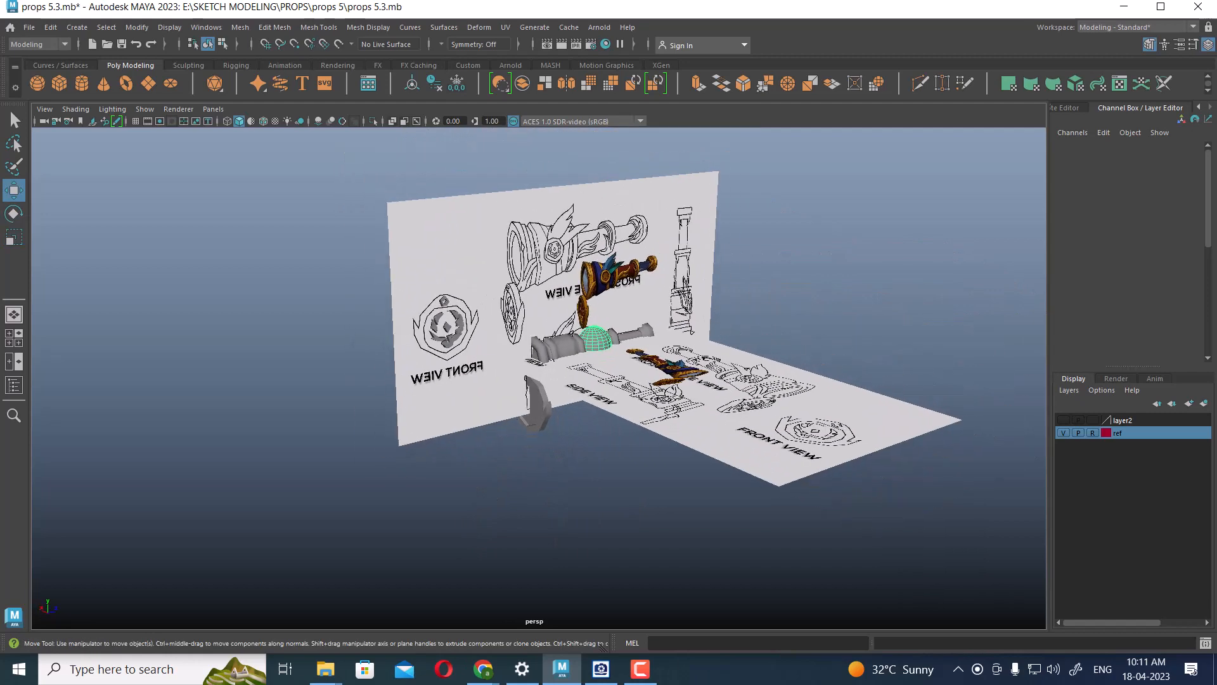
key(Delete)
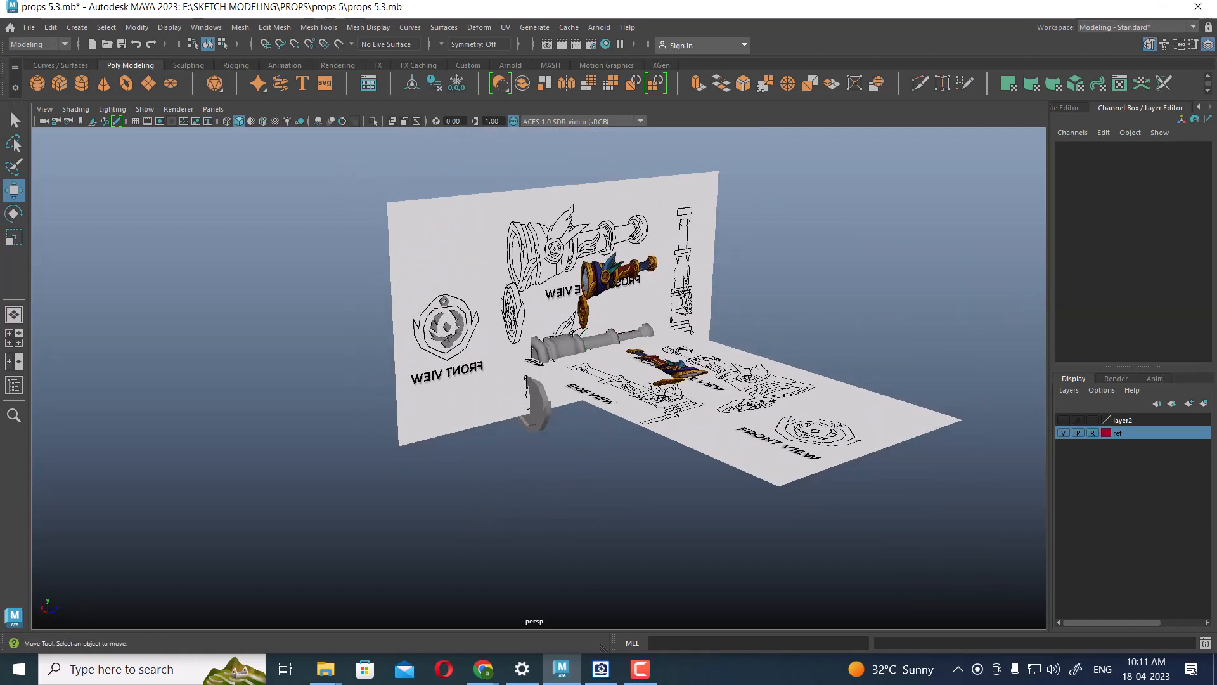
- Select the round lid and try the Rotate, Move and Scale tools on it to check for their manipulators
alt+drag(501, 399, 548, 406)
click(543, 409)
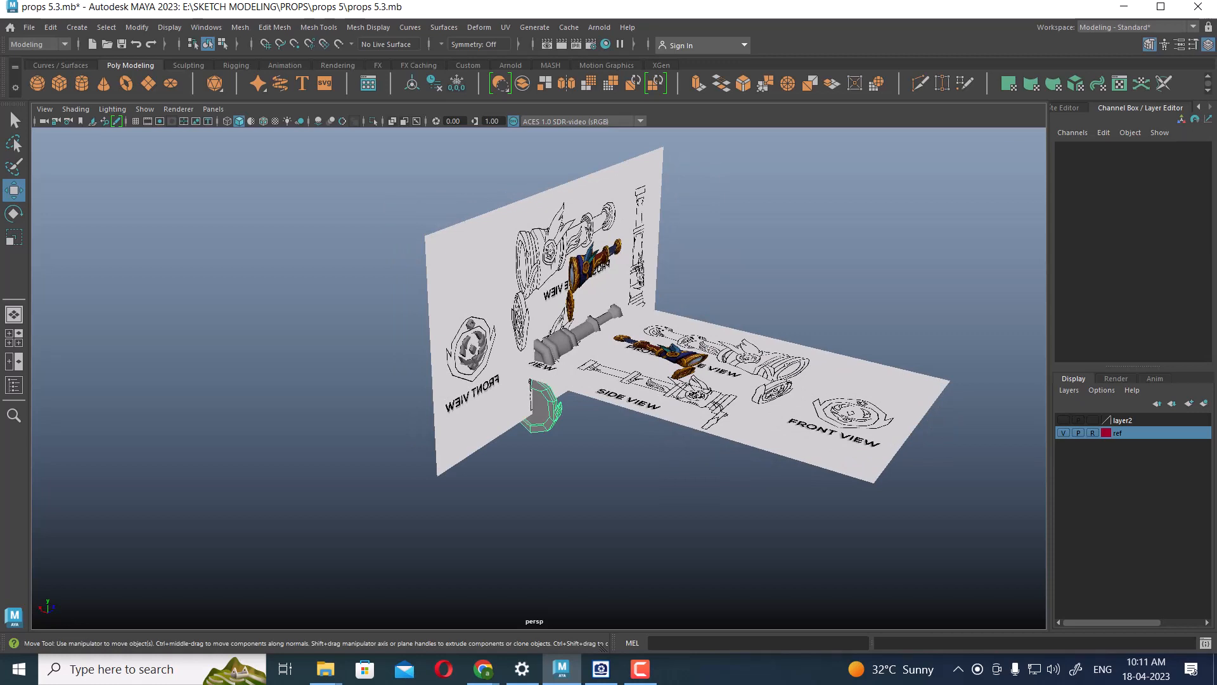
key(e)
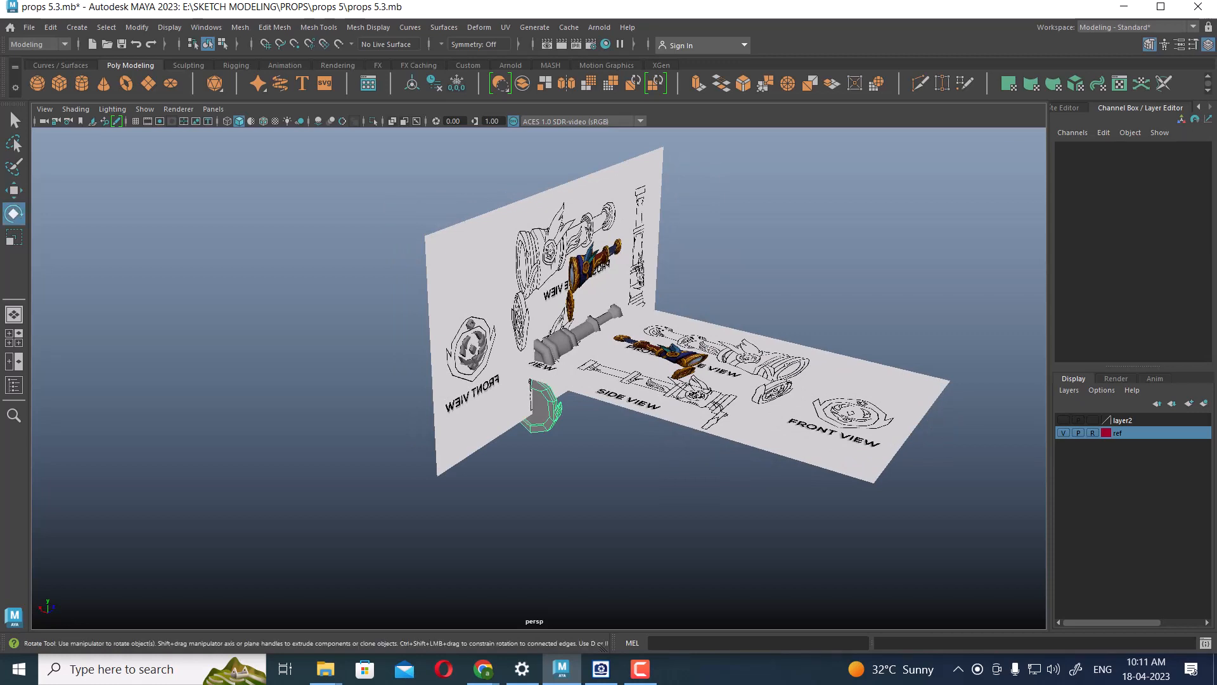
click(14, 237)
click(13, 190)
click(14, 214)
click(13, 237)
alt+drag(444, 381, 602, 335)
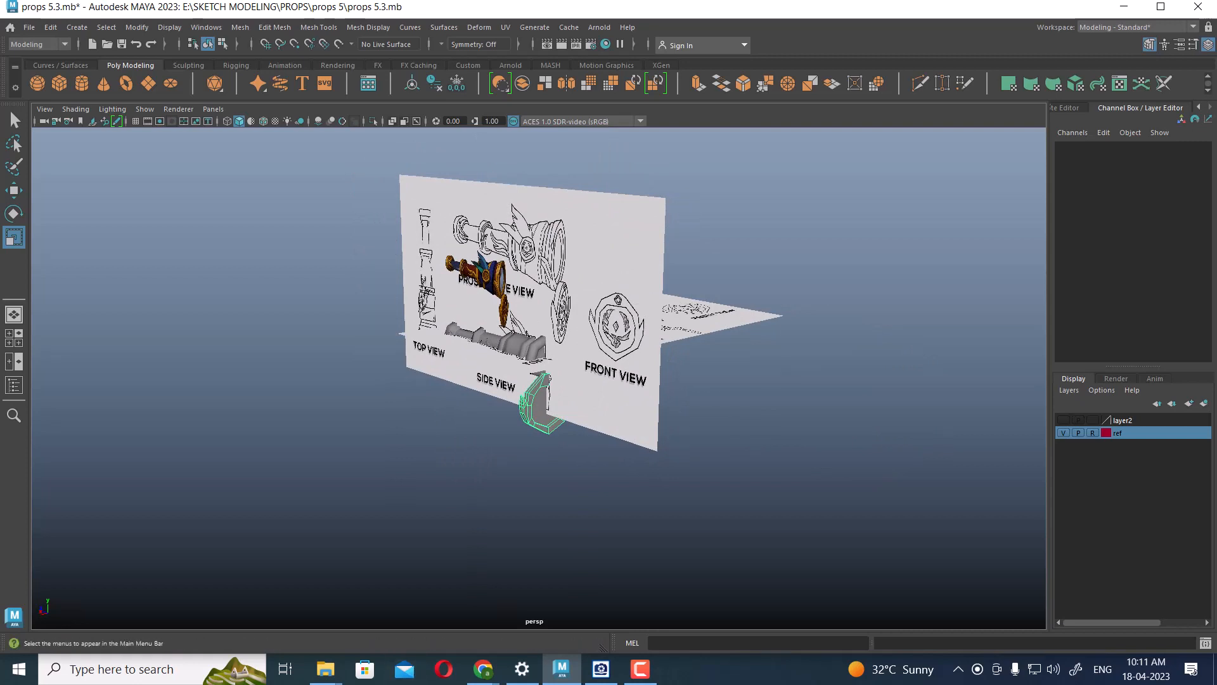
- Turn off incremental save in the scene's save options and save the scene
click(29, 27)
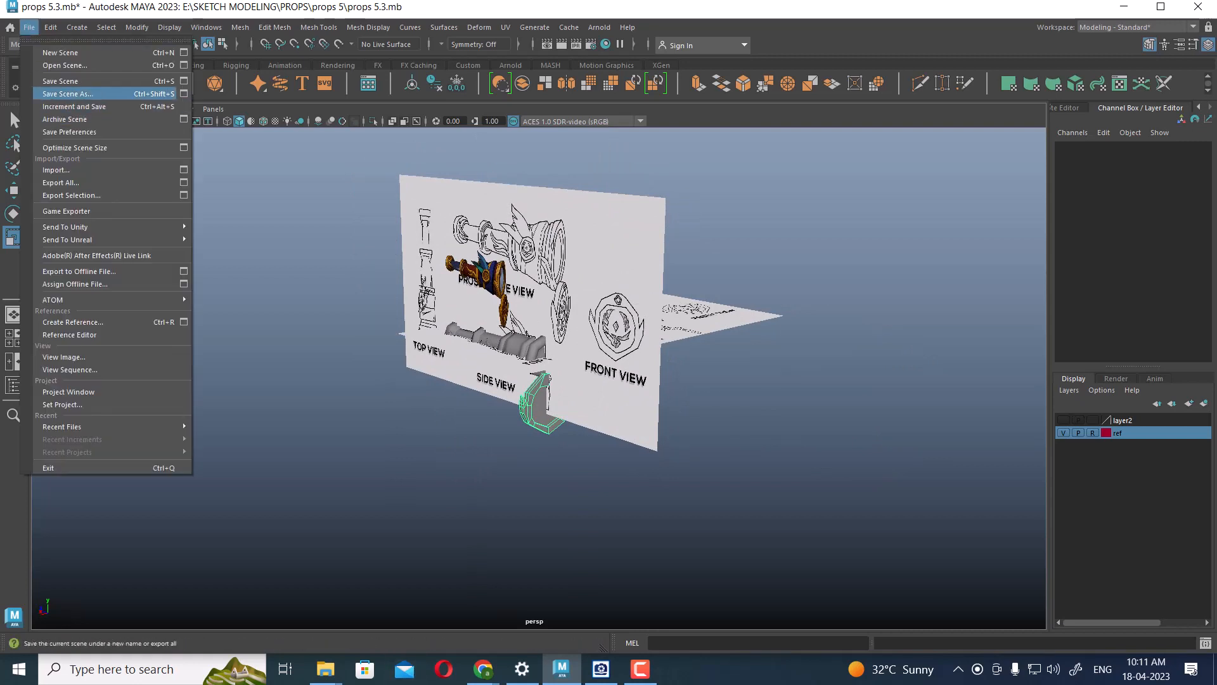
click(184, 81)
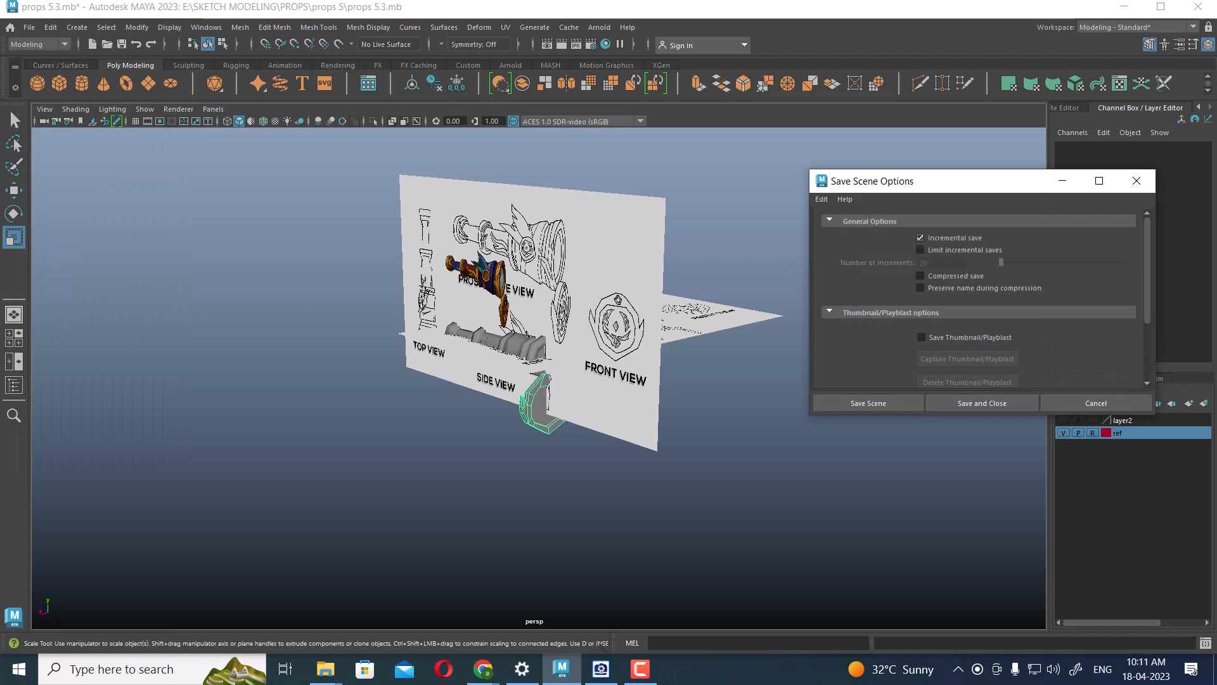
click(920, 238)
click(868, 403)
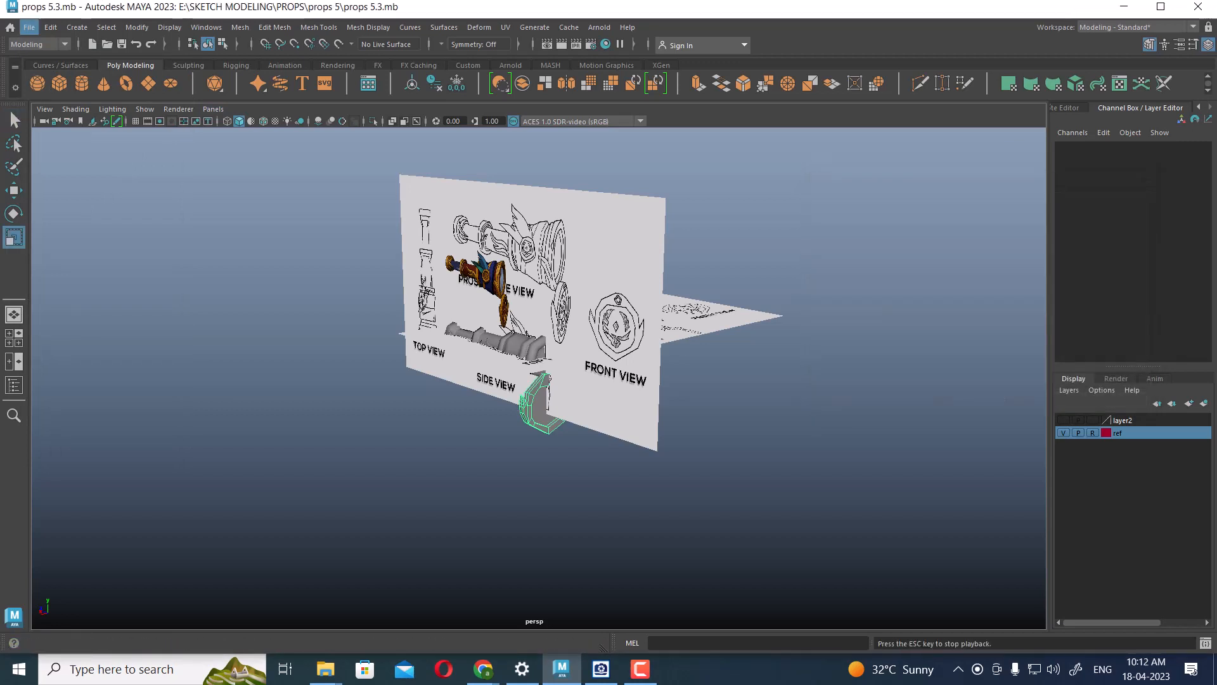
- Start saving the scene under a new name, using the folder path E:\SKETCH MODELING\PROPS\props 5 copied from File Explorer
click(29, 27)
click(68, 93)
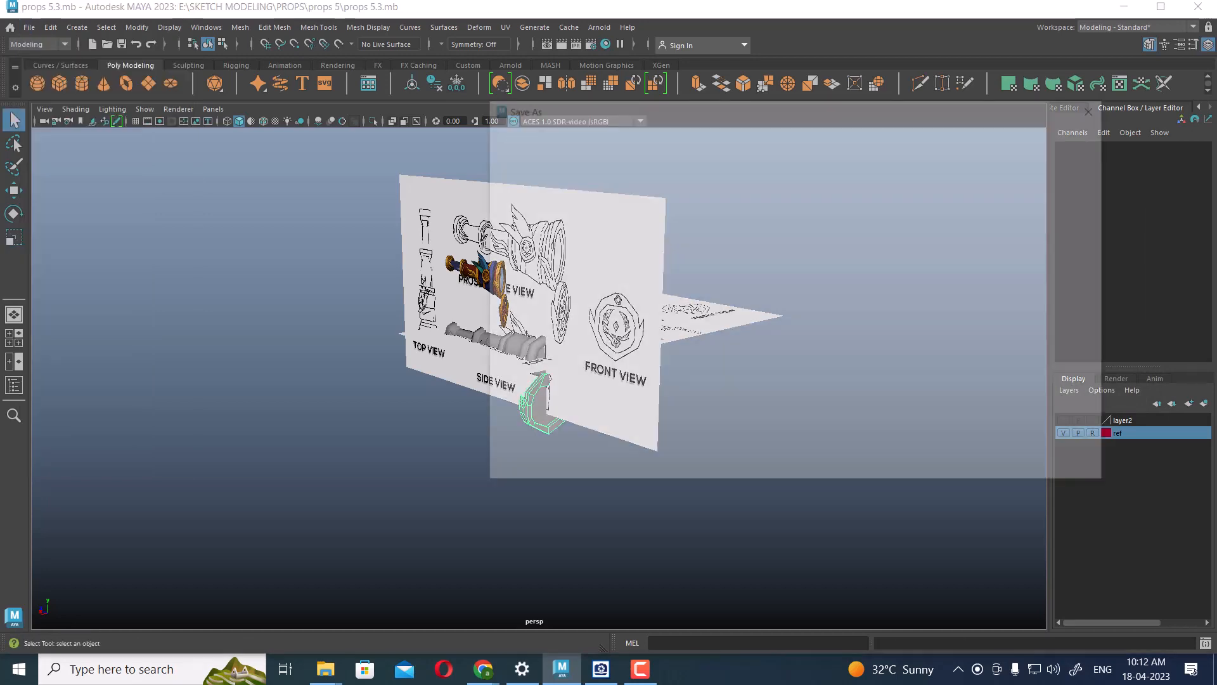
mouse_move(326, 669)
click(269, 603)
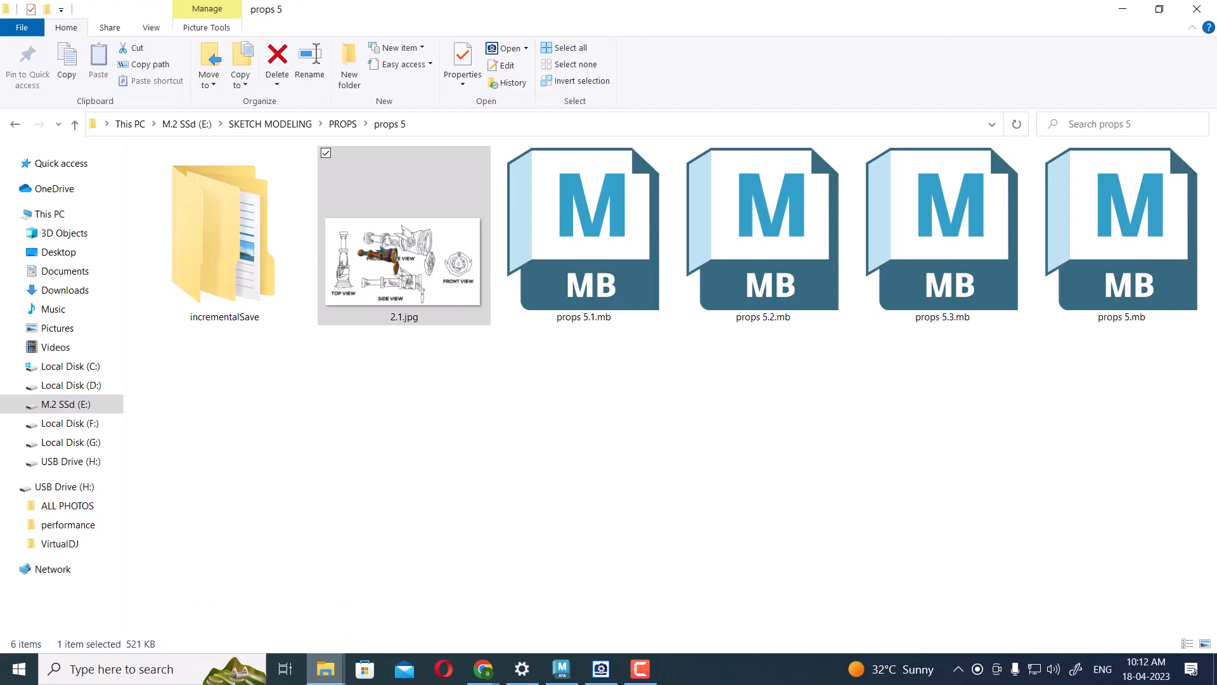
click(495, 124)
key(ctrl+c)
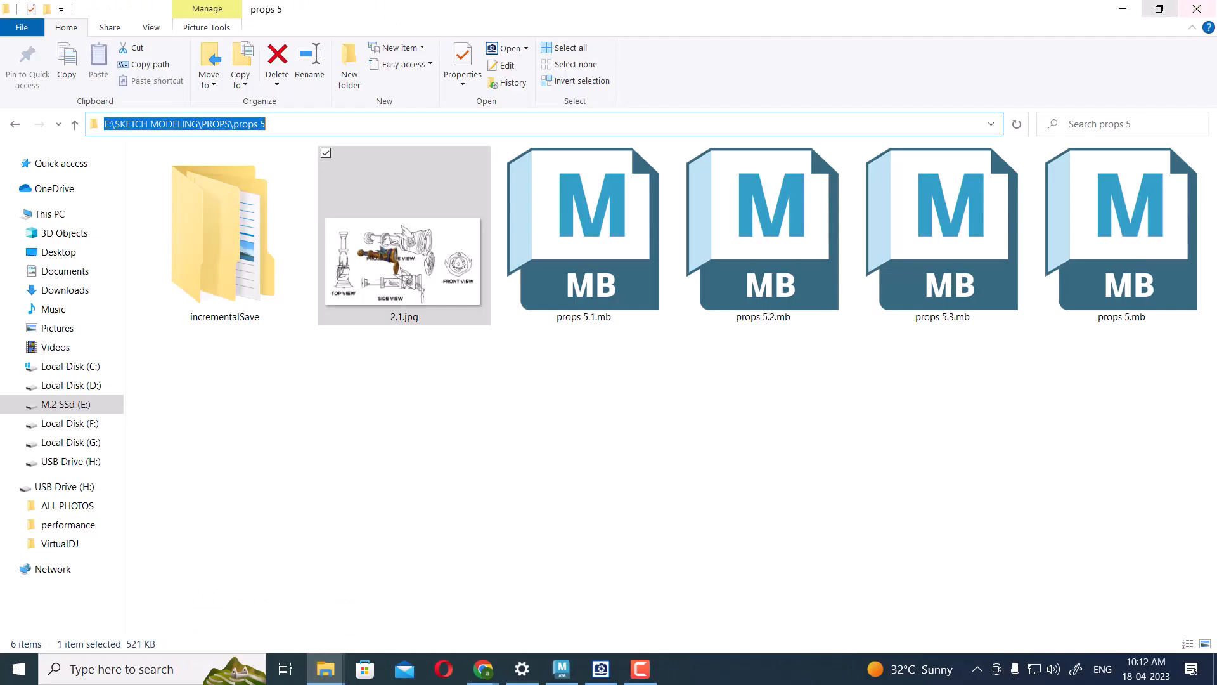
click(1123, 9)
key(ctrl+v)
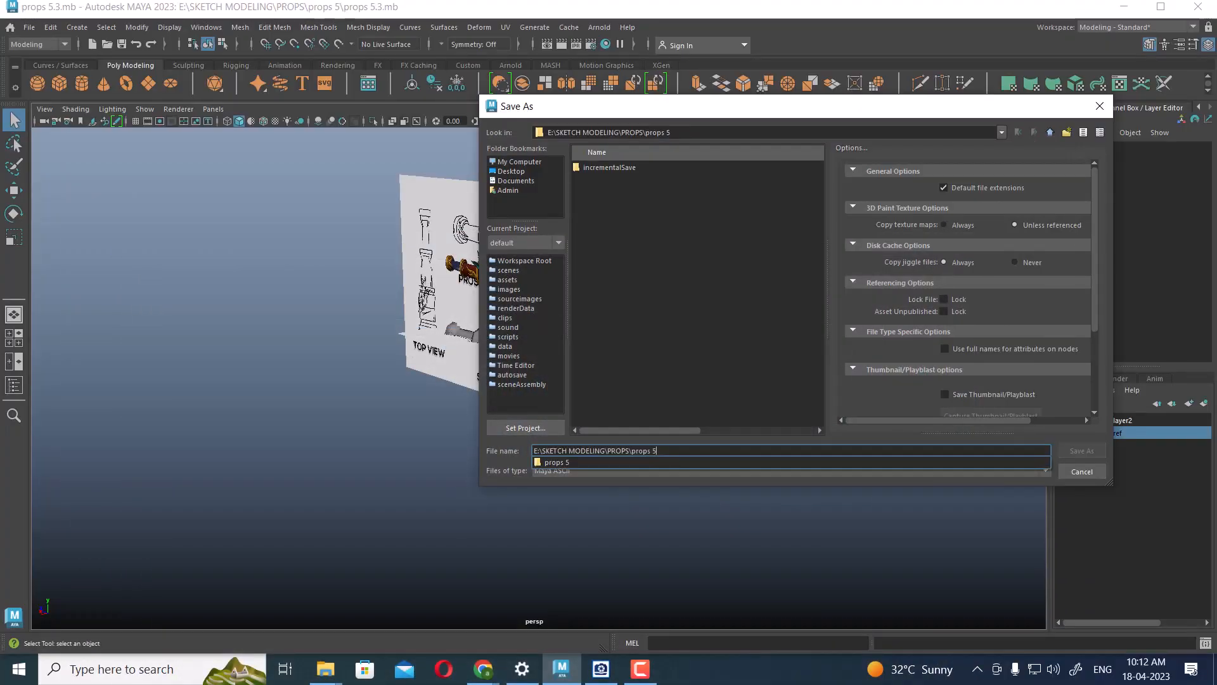
key(Return)
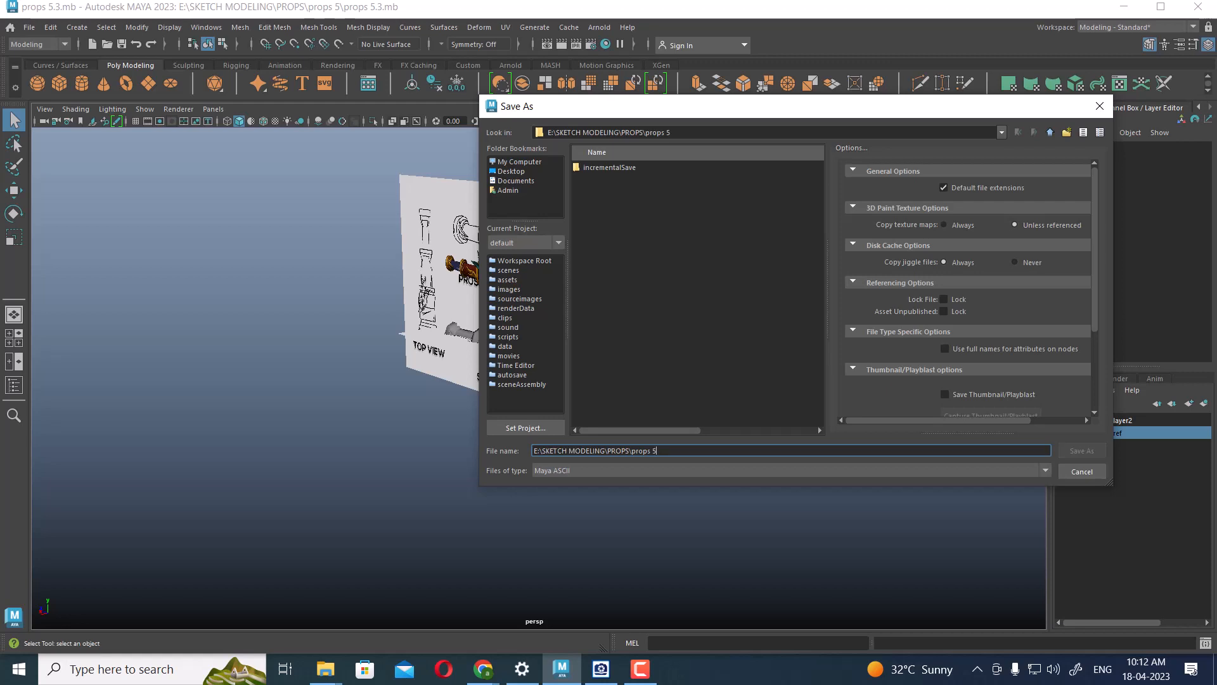
- Save the scene copy as props 5.3.1.mb in Maya Binary format
click(791, 471)
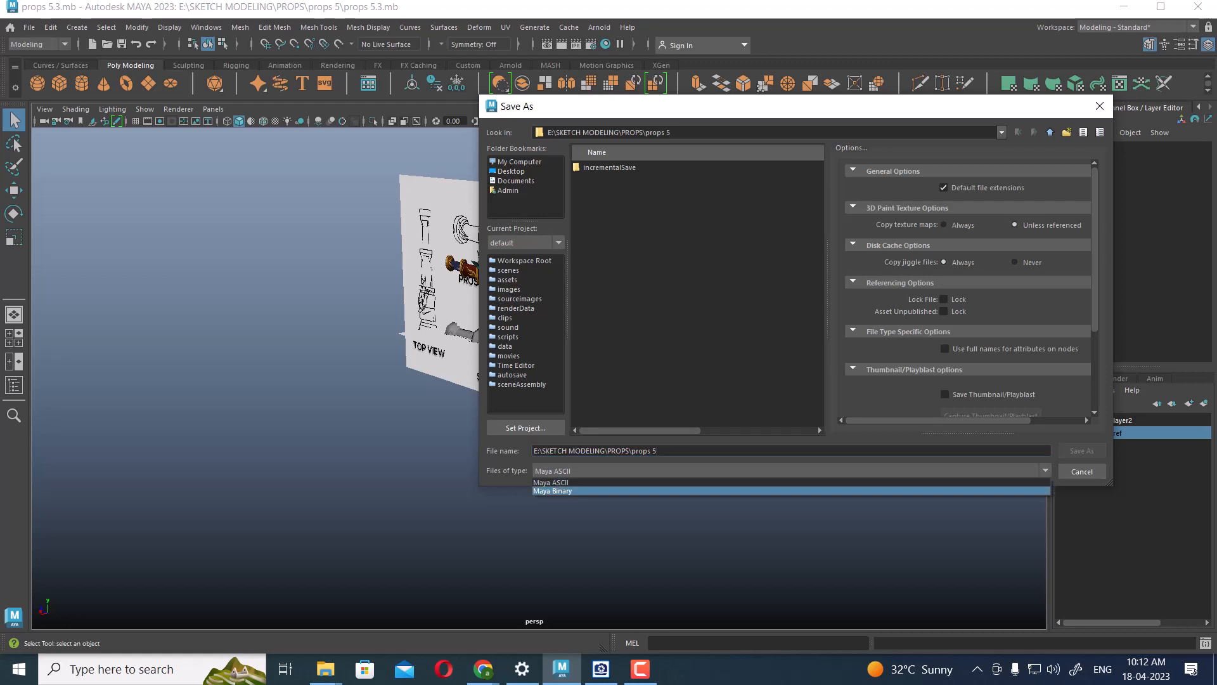
click(552, 491)
click(604, 201)
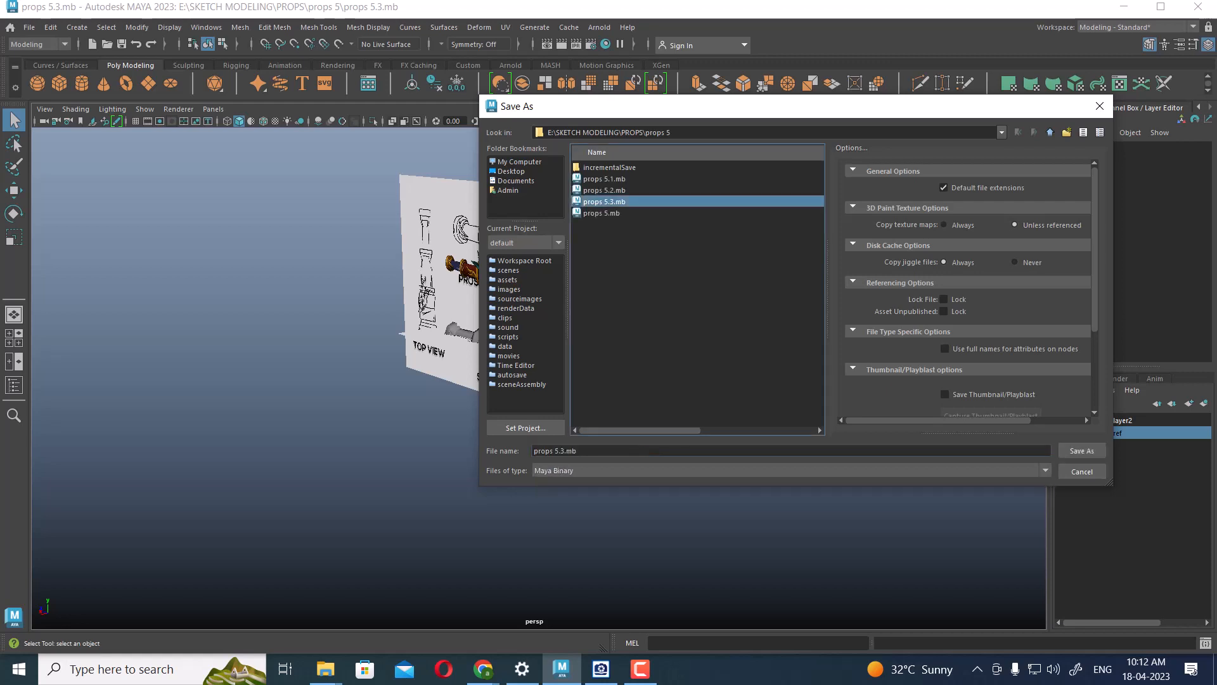
click(561, 451)
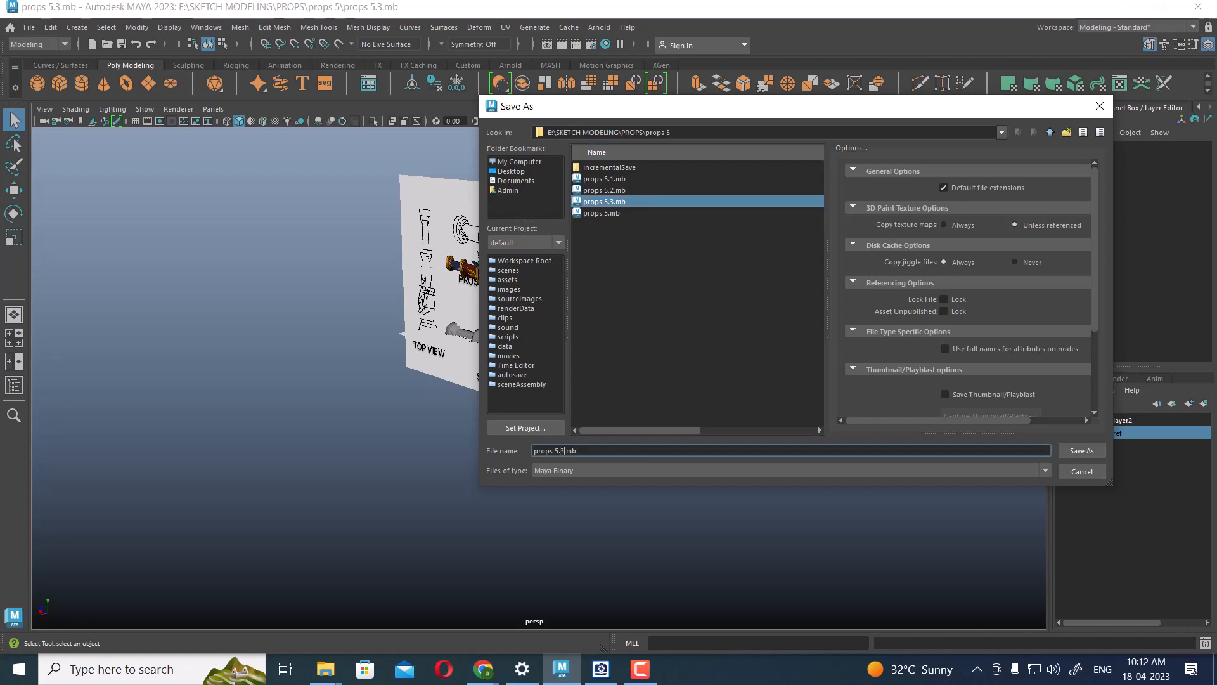
text(.1)
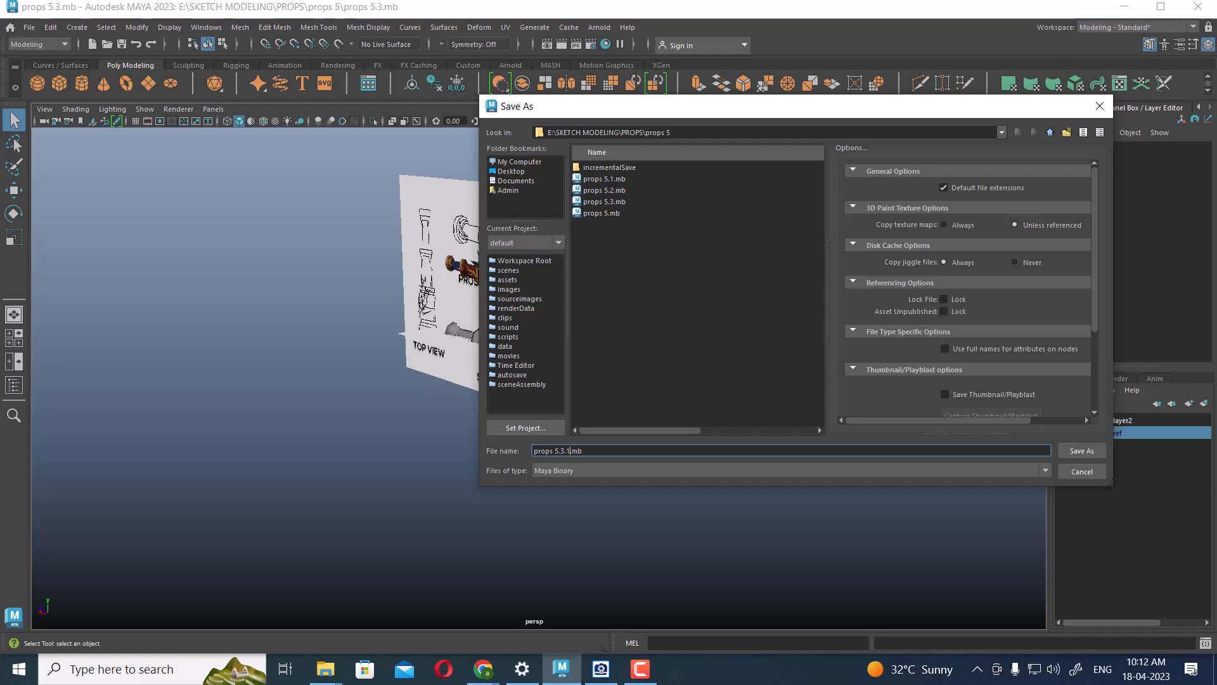
key(Return)
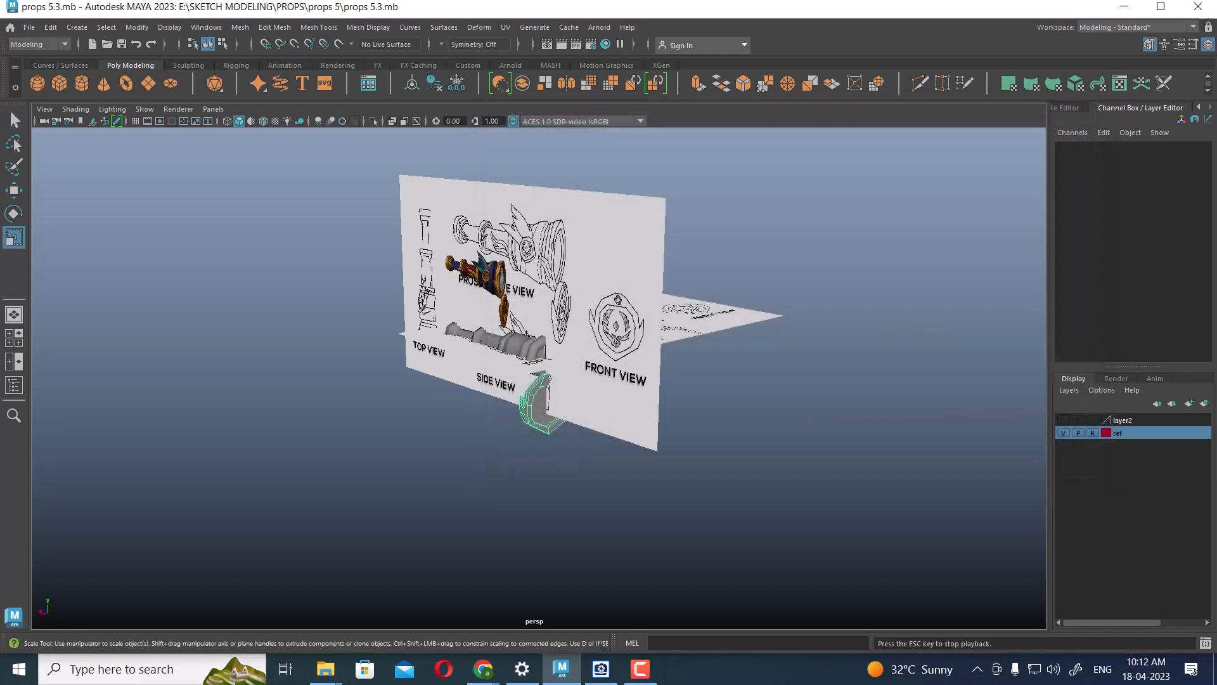
- Close Maya, decline the new userSetup.py checksum, and switch to File Explorer to show the Documents folder
click(1199, 7)
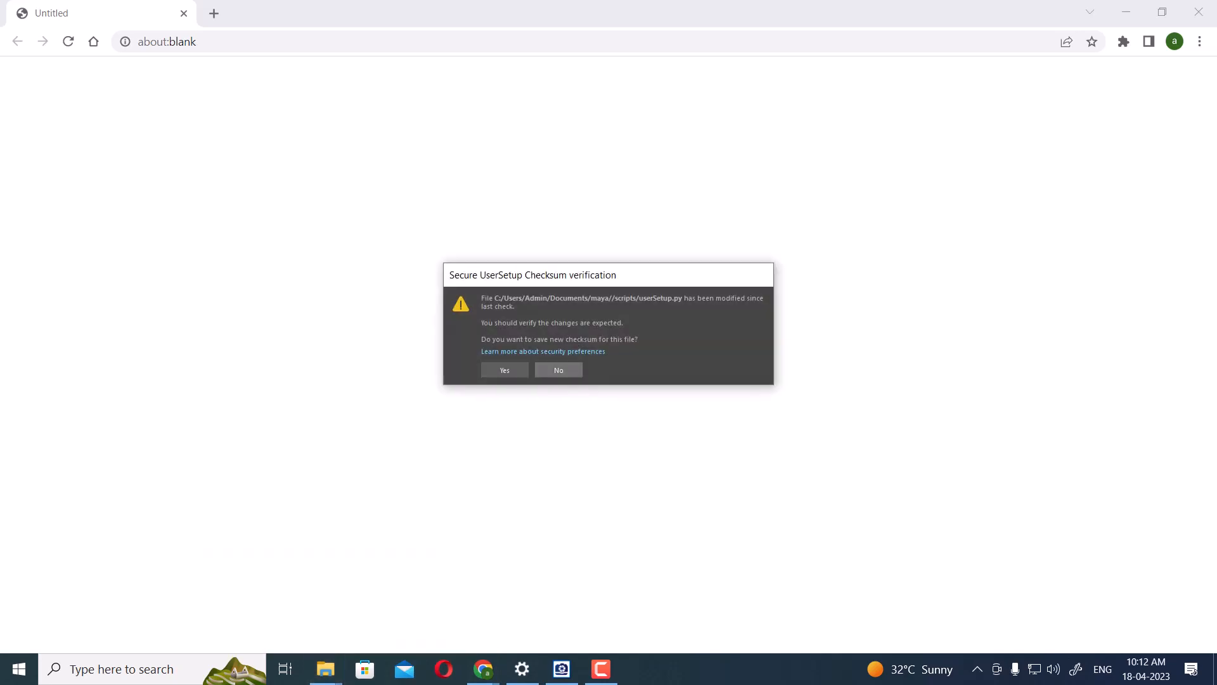
click(558, 370)
mouse_move(326, 669)
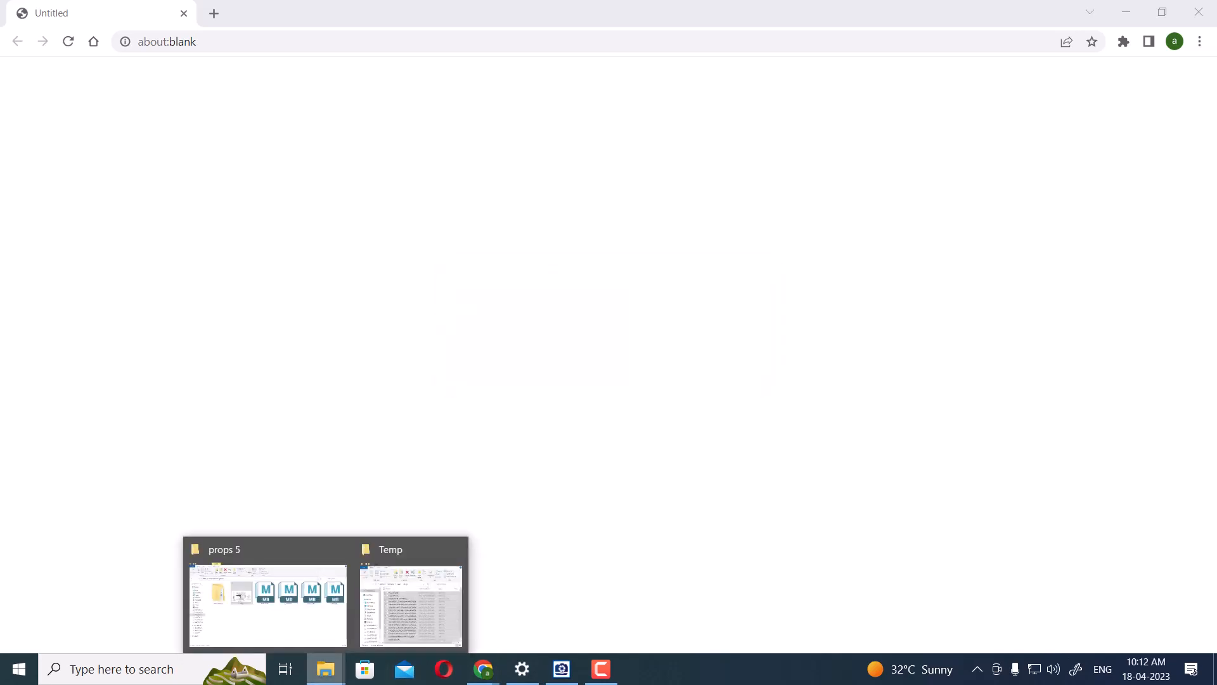
click(411, 608)
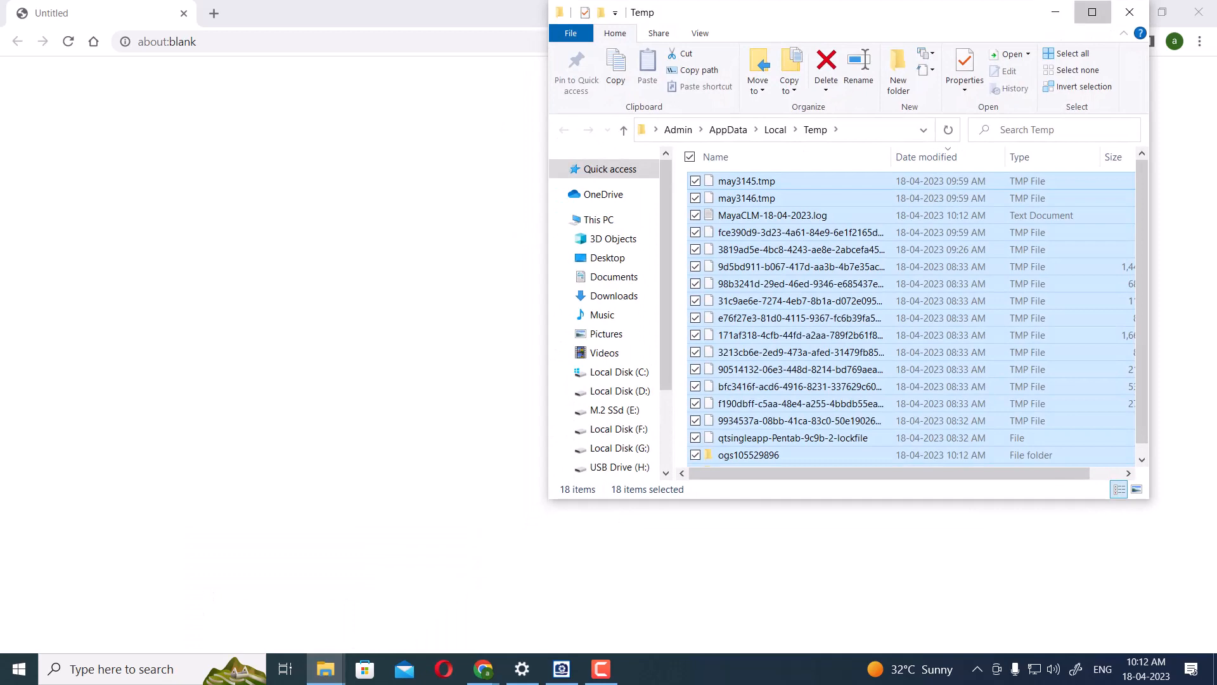
click(1092, 12)
click(58, 252)
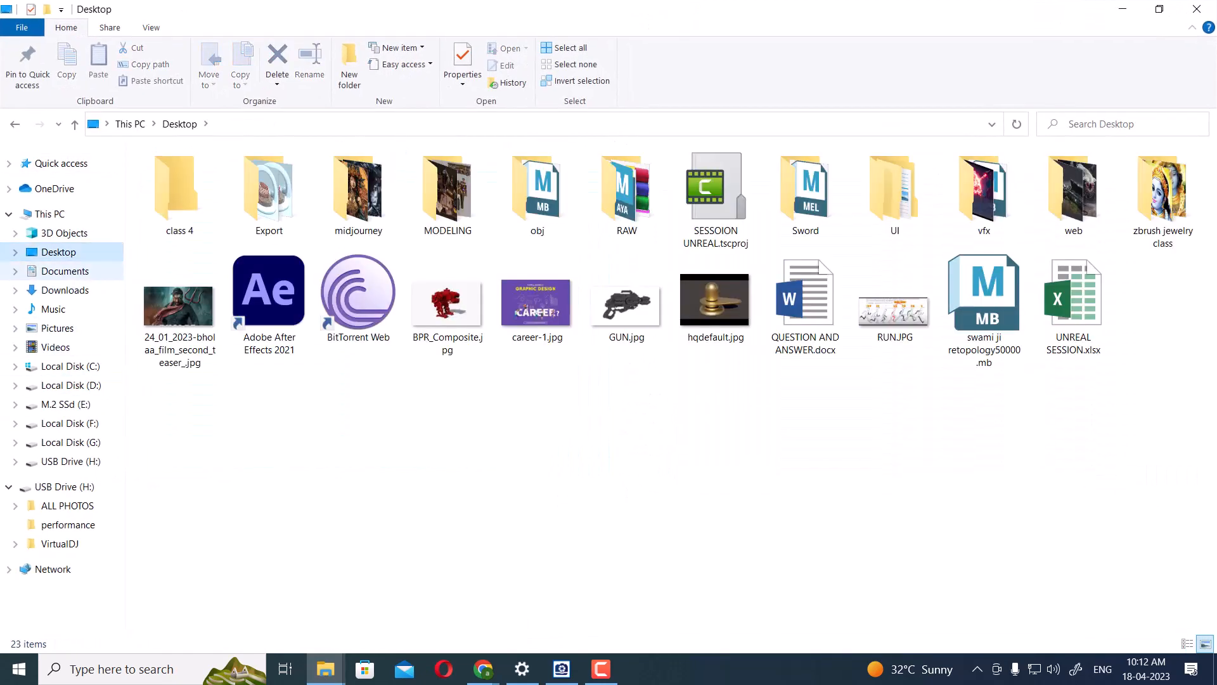
click(65, 271)
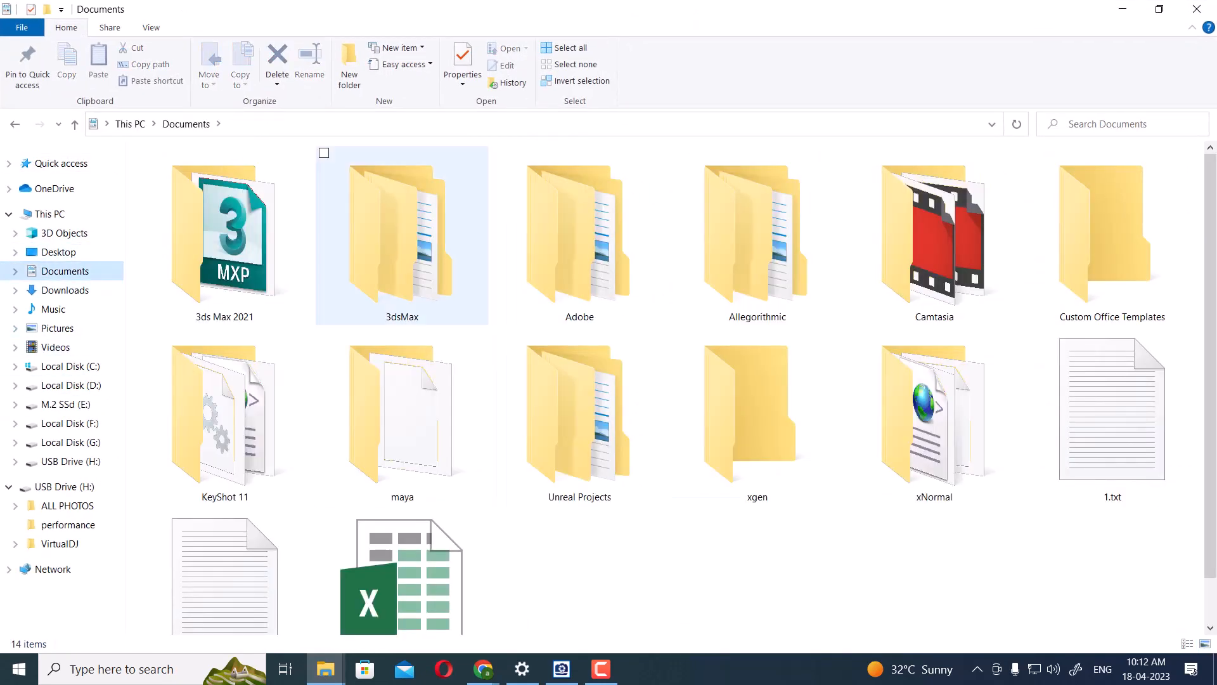
- Permanently delete the maya preferences folder from Documents
click(402, 236)
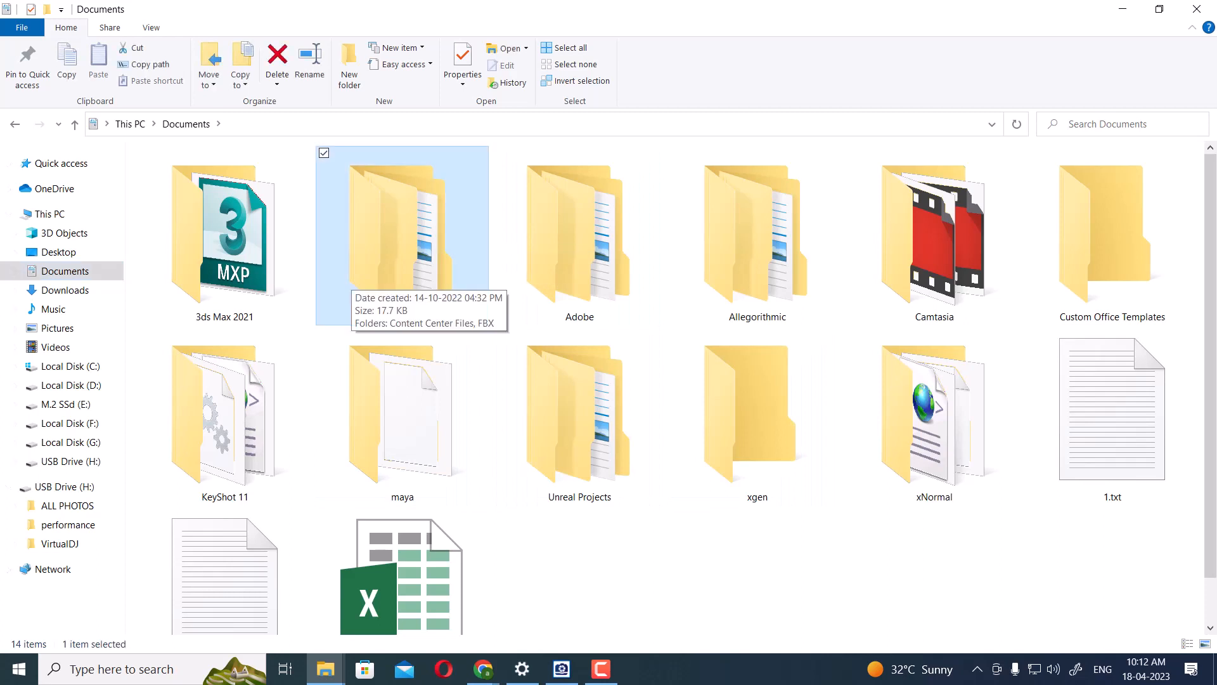
click(402, 412)
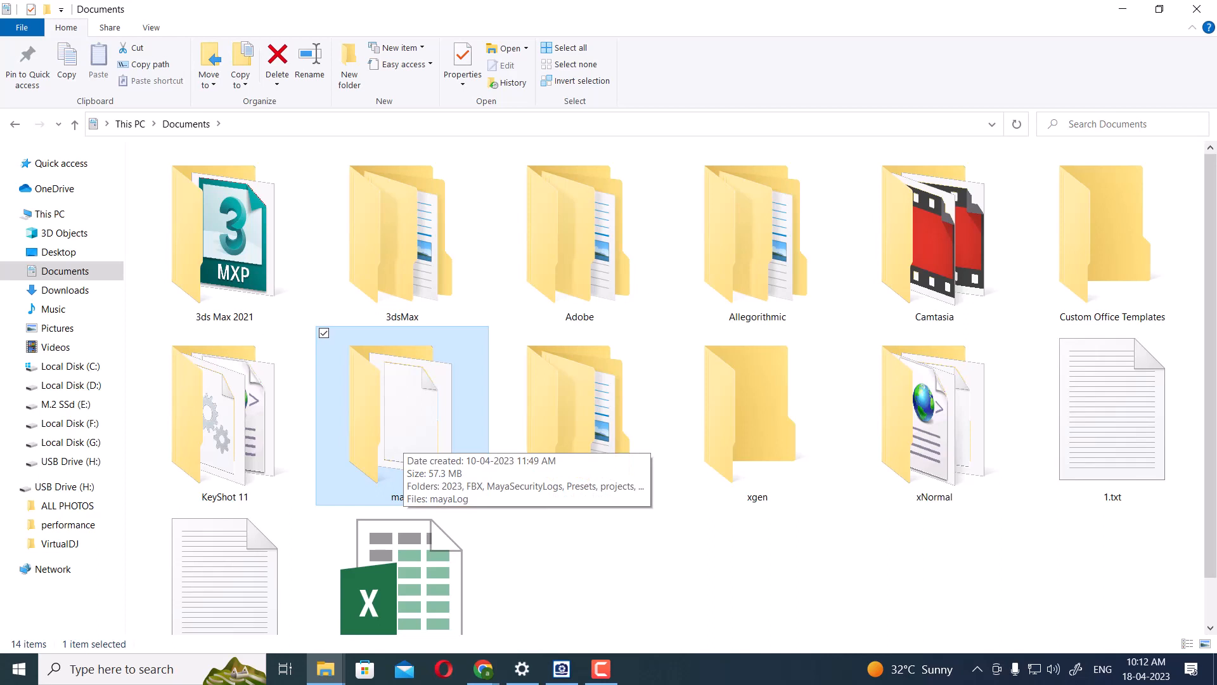
key(shift+Delete)
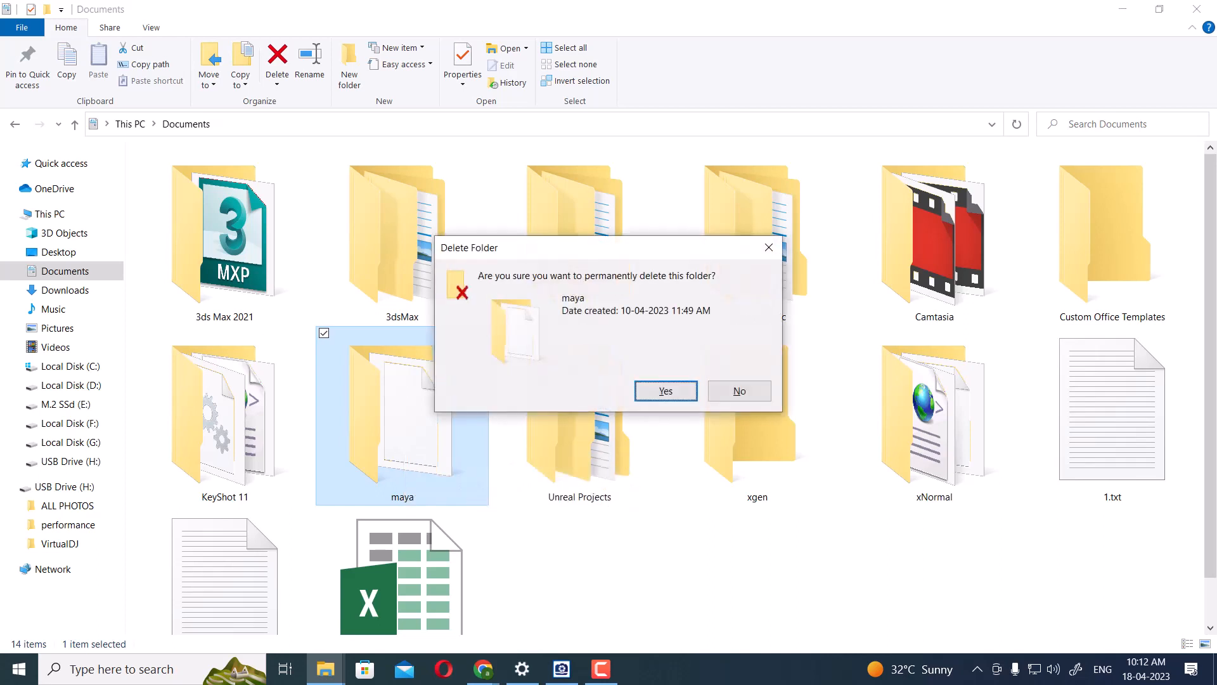
key(Return)
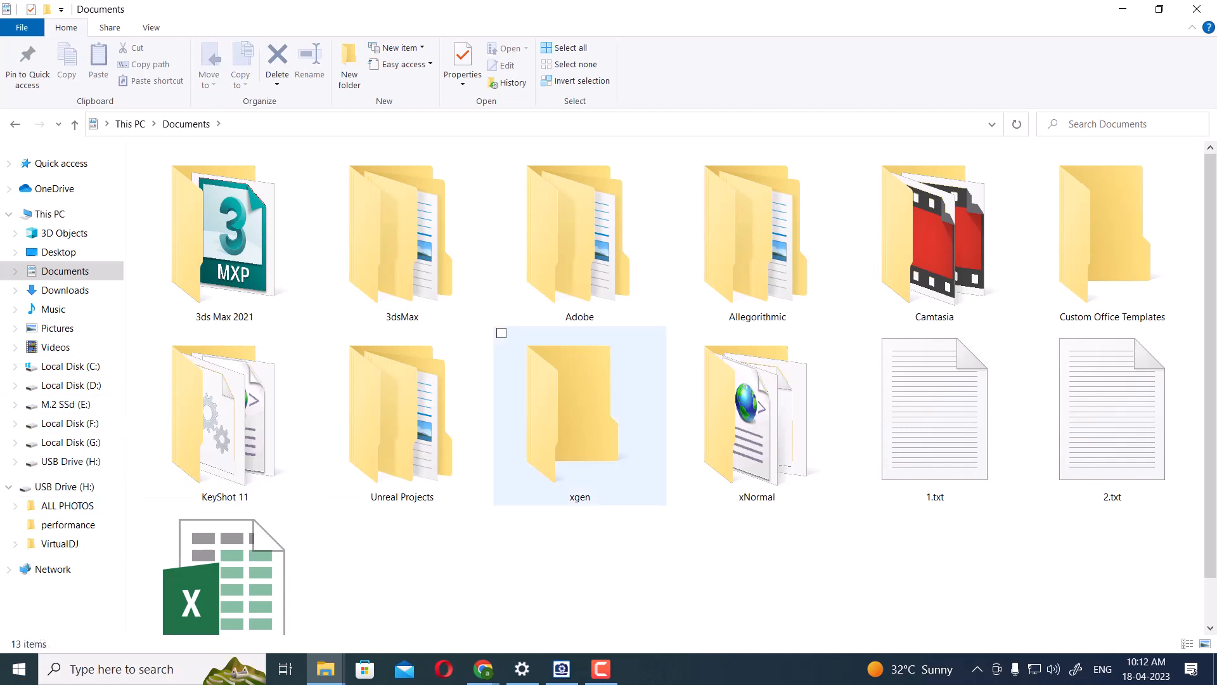
- Launch Maya 2023, choose the New User option at the welcome prompt, and enter the main workspace
key(super)
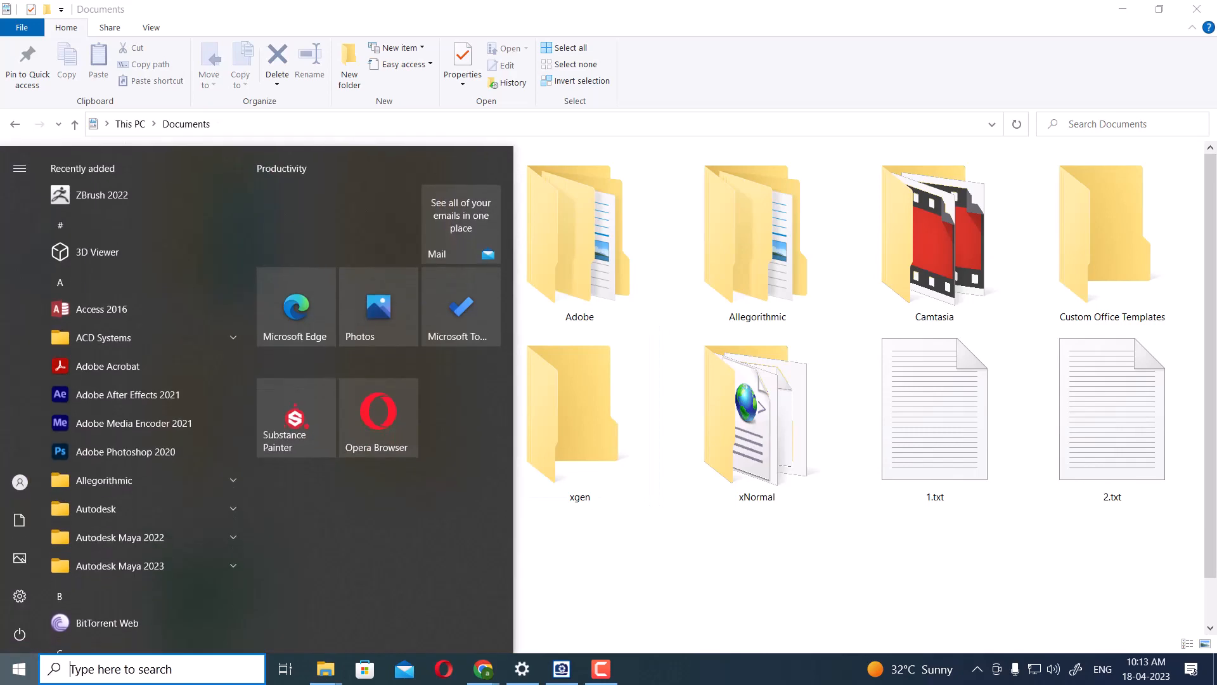
text(maya)
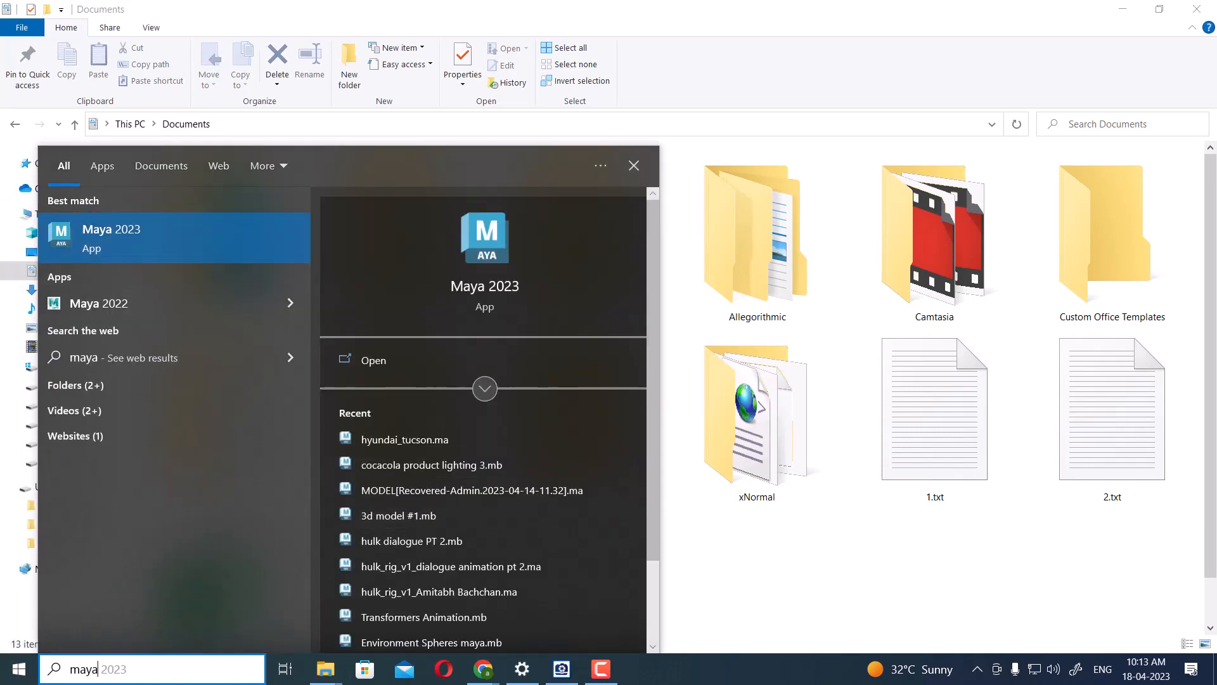
key(Return)
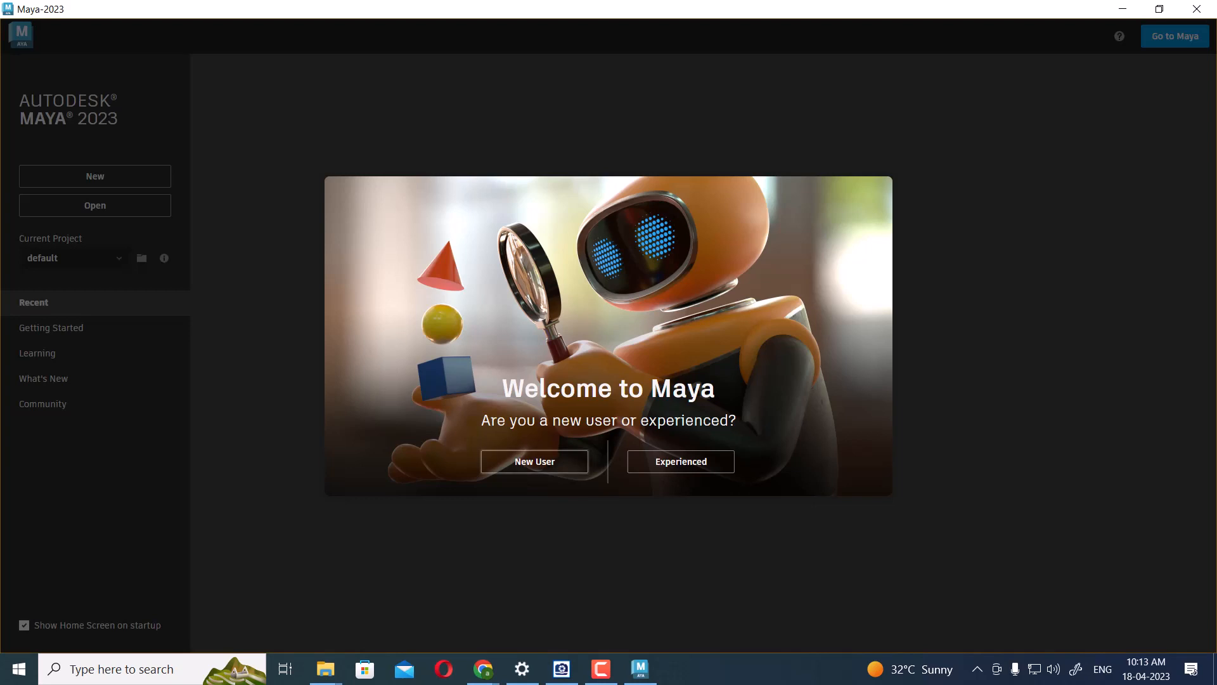
click(535, 461)
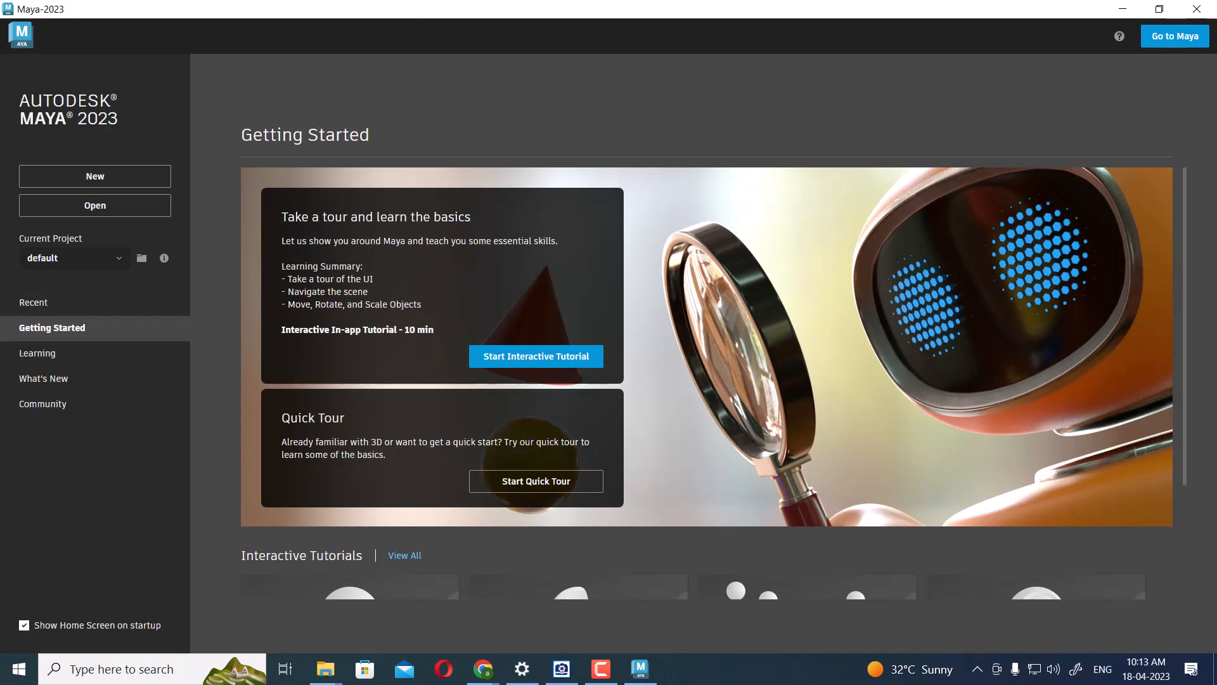
click(1175, 36)
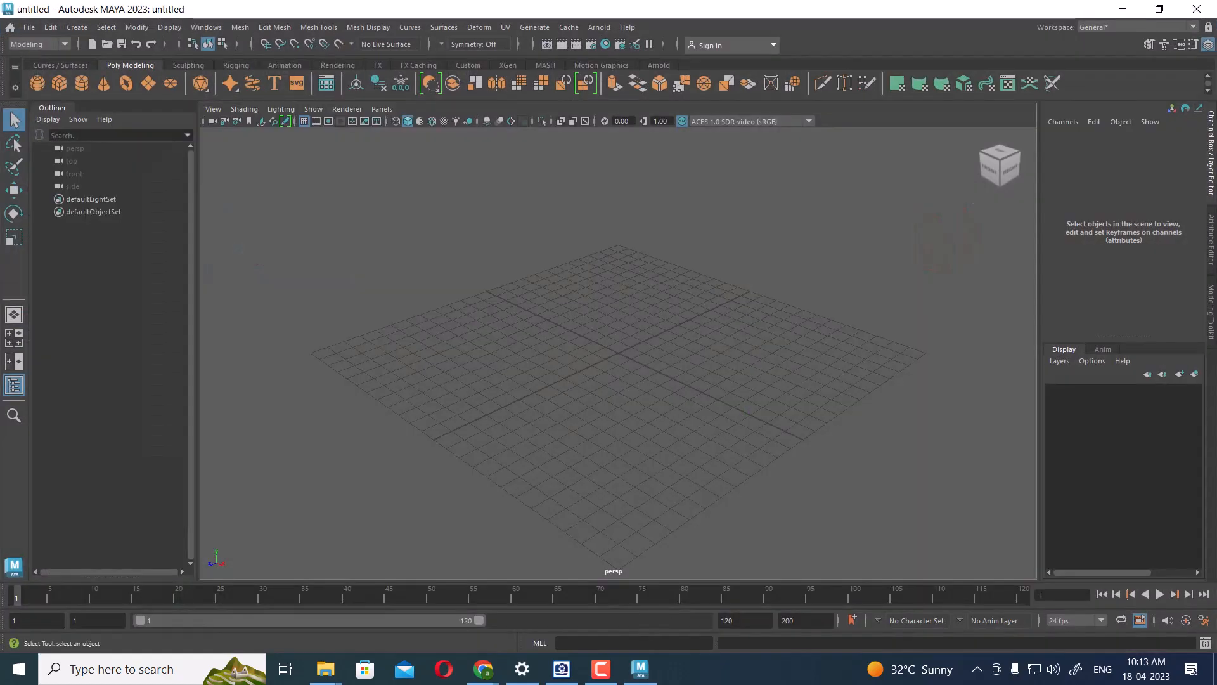
- Open the scene props 5.3.1.mb from E:\SKETCH MODELING\PROPS\props 5
click(29, 28)
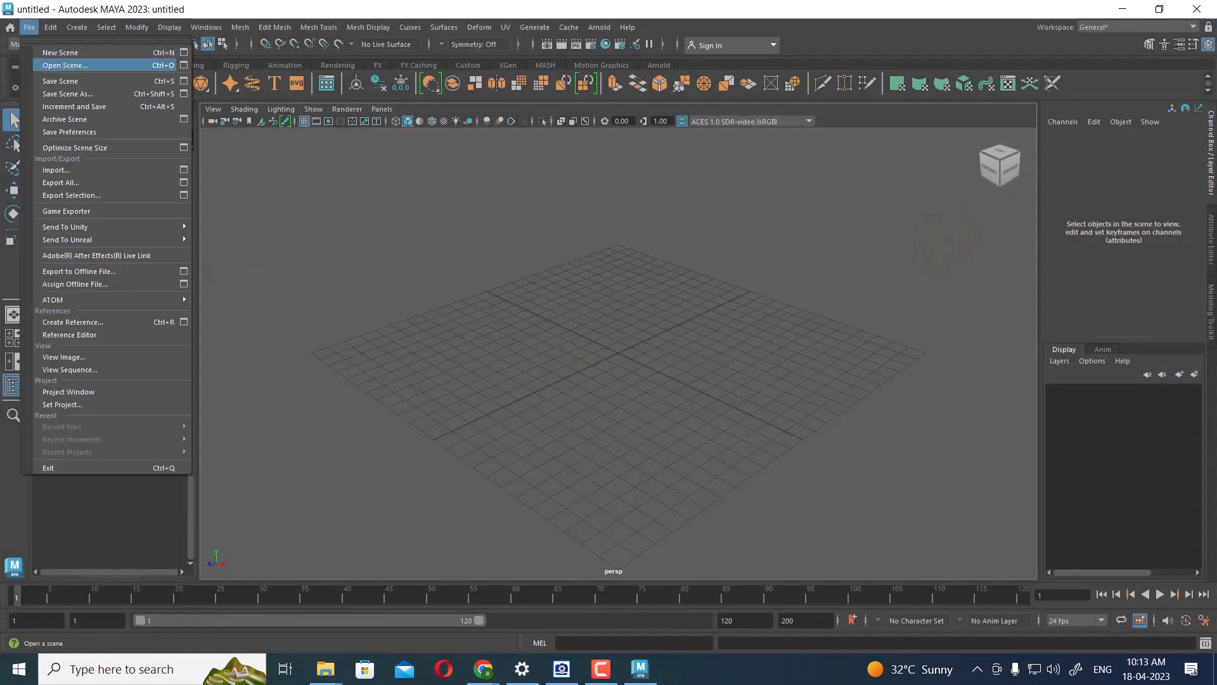
click(57, 65)
text(E:\SKETCH MODELING\PROPS\props 5)
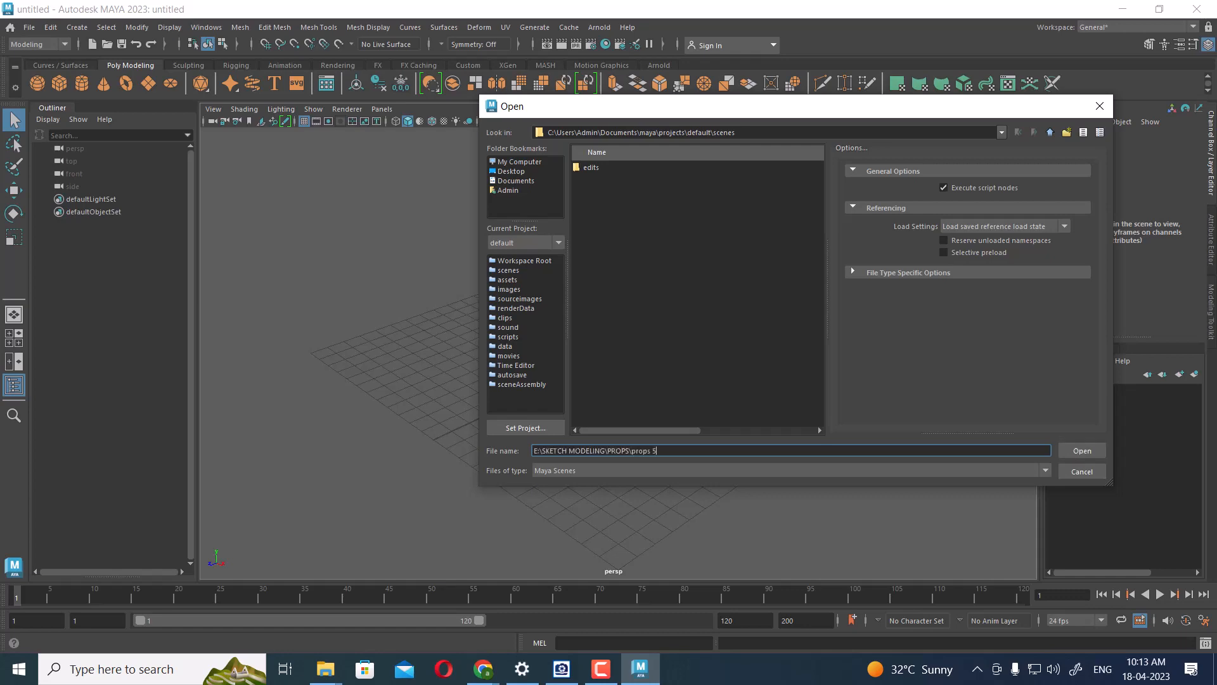
key(Return)
double_click(607, 202)
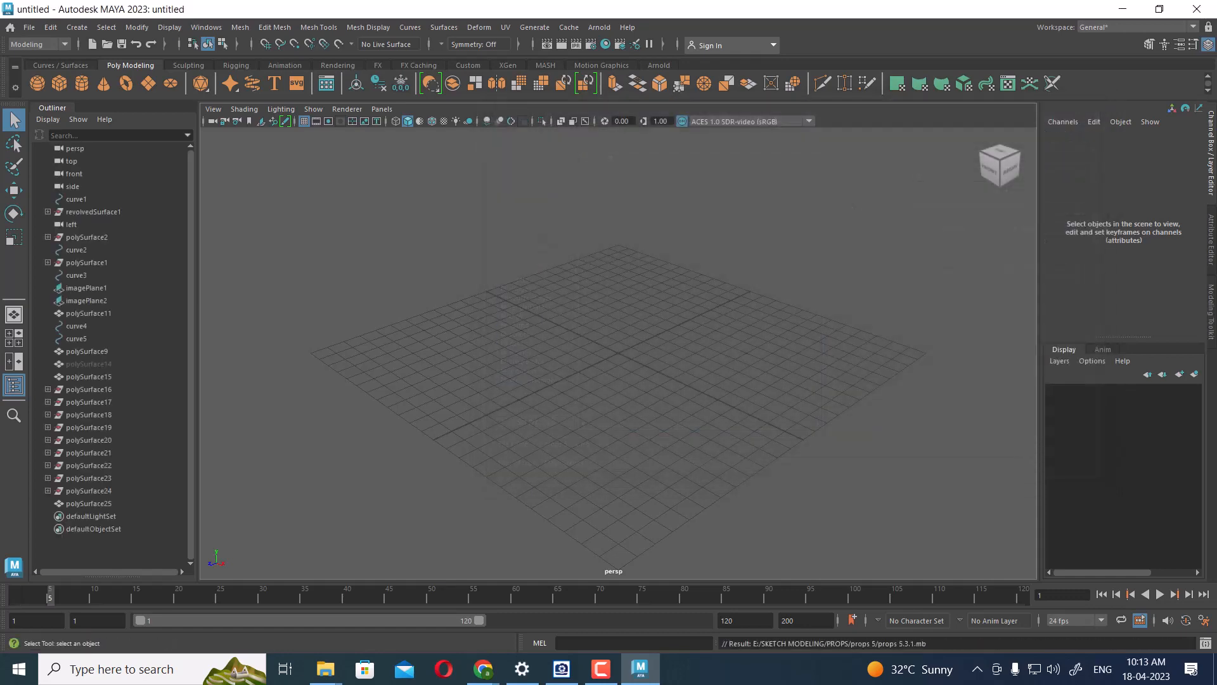
- Activate the Move tool and select the round lid below the spyglass to check its manipulator
click(596, 325)
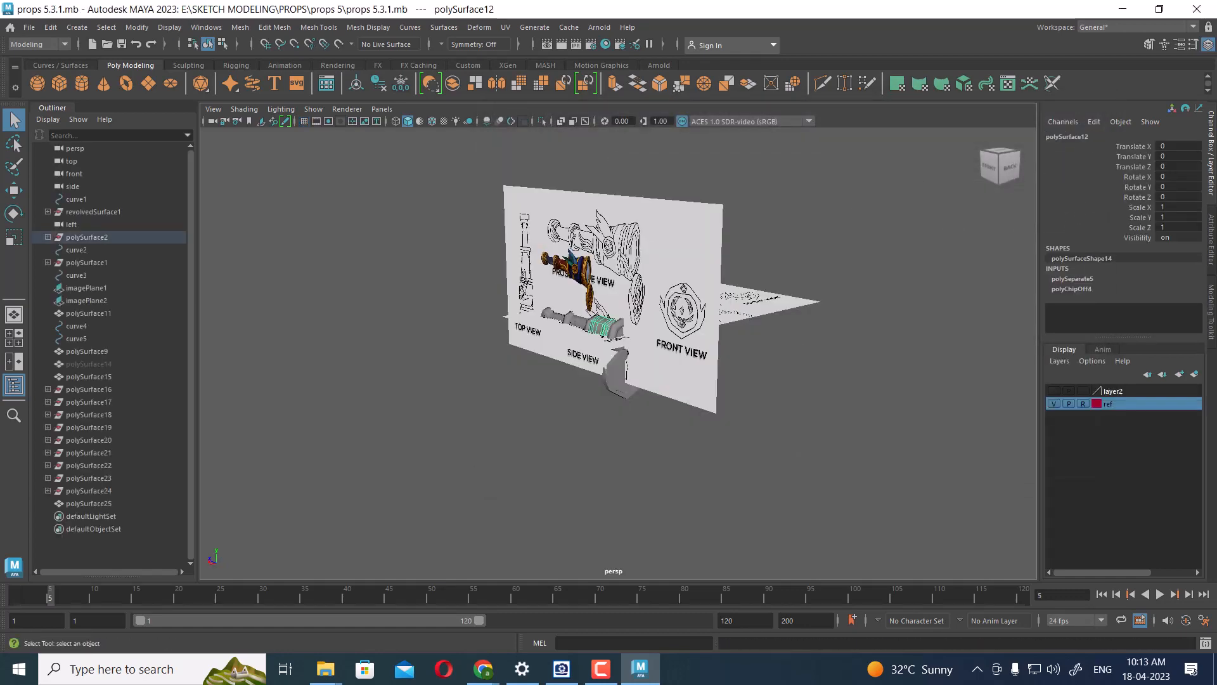
key(w)
alt+drag(640, 355, 691, 346)
scroll(691, 345, up, 4)
click(682, 387)
click(623, 386)
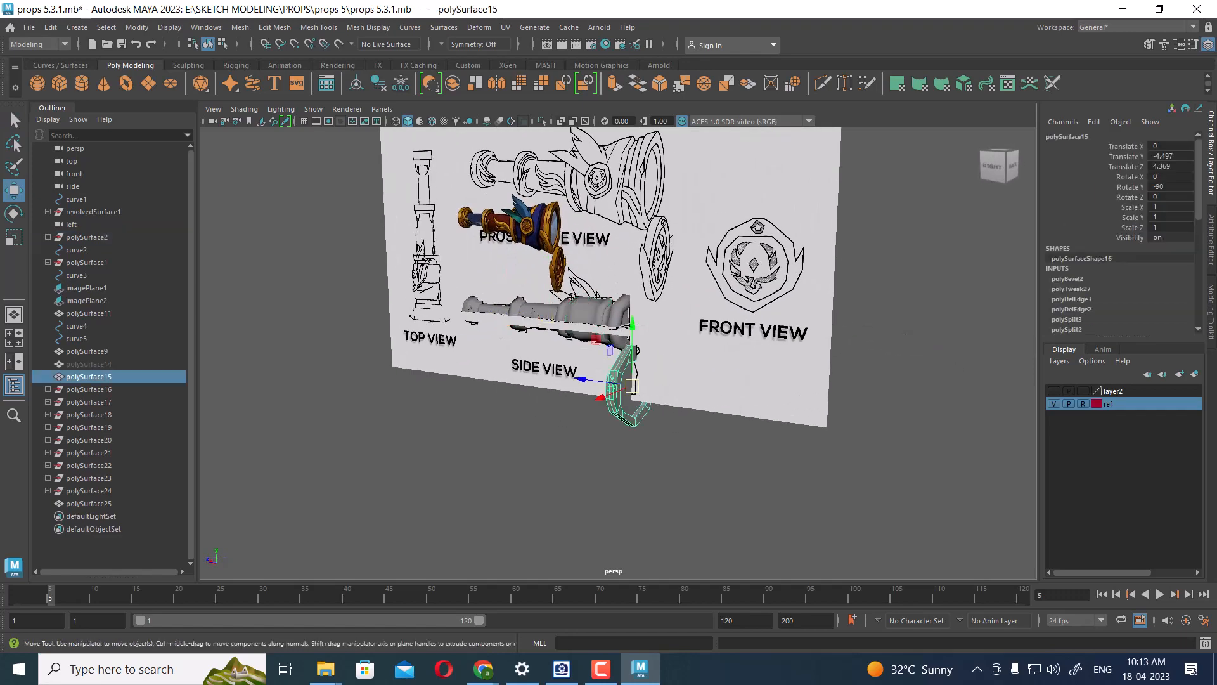
- Duplicate the round lid and move the copy near the FRONT VIEW drawing in the side view
scroll(624, 387, down, 3)
alt+drag(625, 387, 691, 394)
key(space)
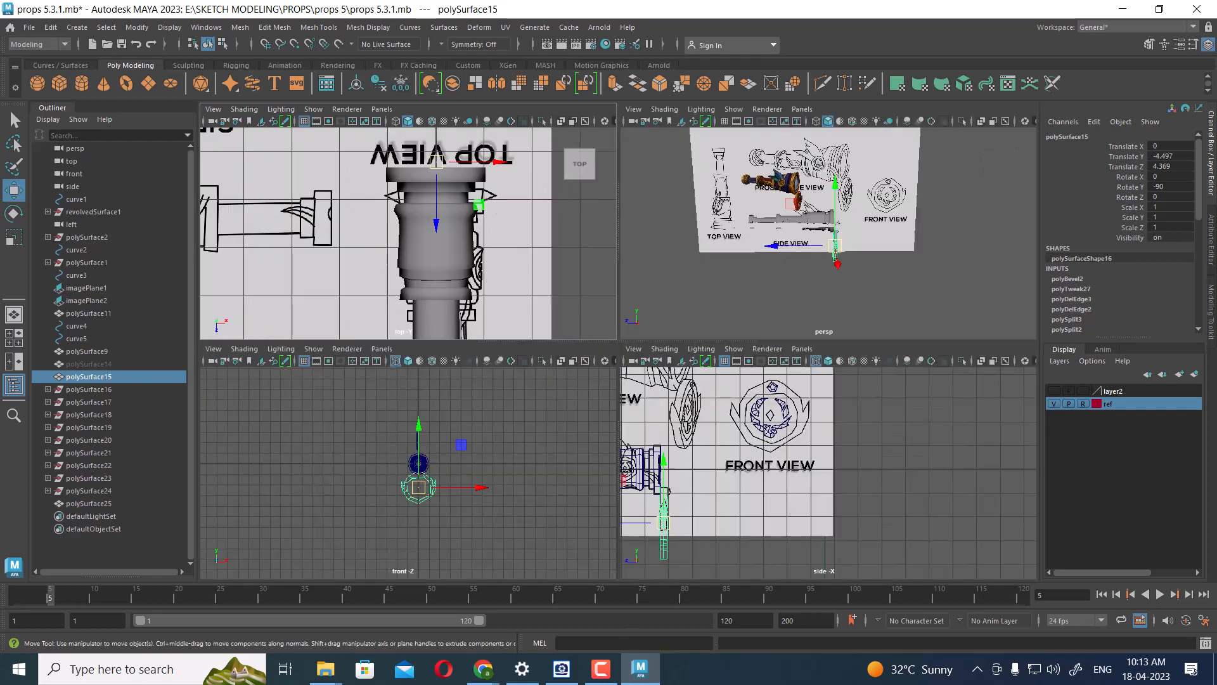
alt+middle_drag(482, 457, 478, 457)
scroll(761, 463, up, 3)
alt+middle_drag(755, 462, 852, 481)
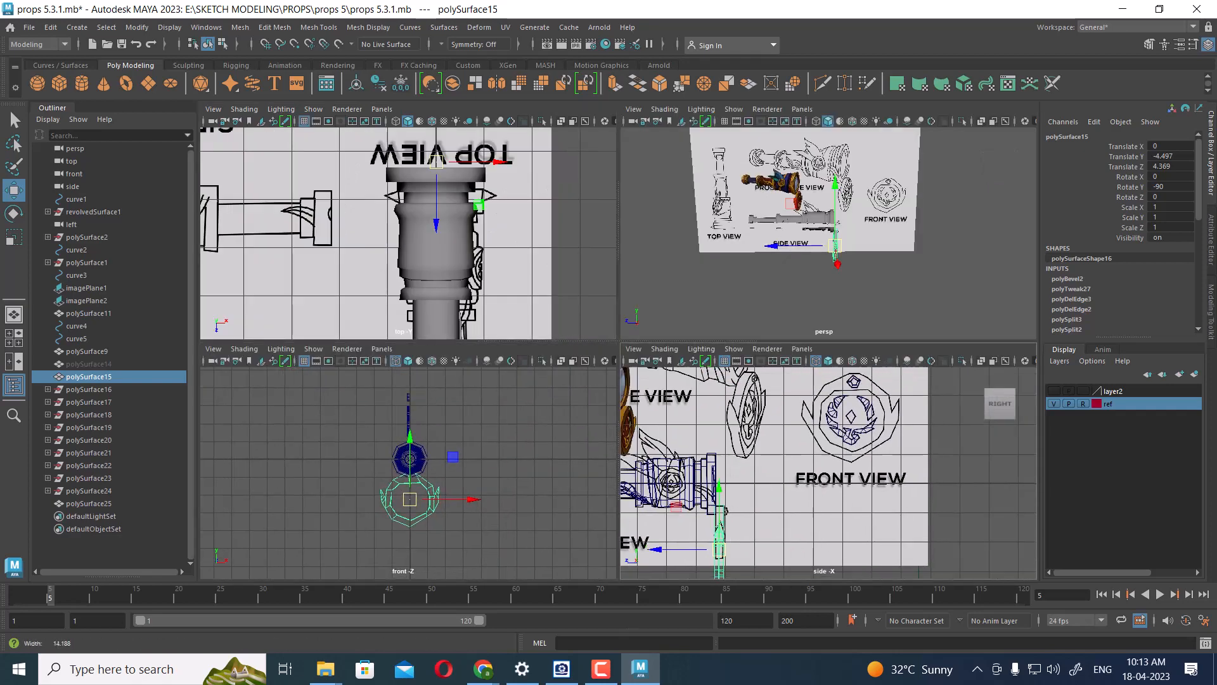
scroll(852, 481, down, 2)
scroll(829, 473, down, 1)
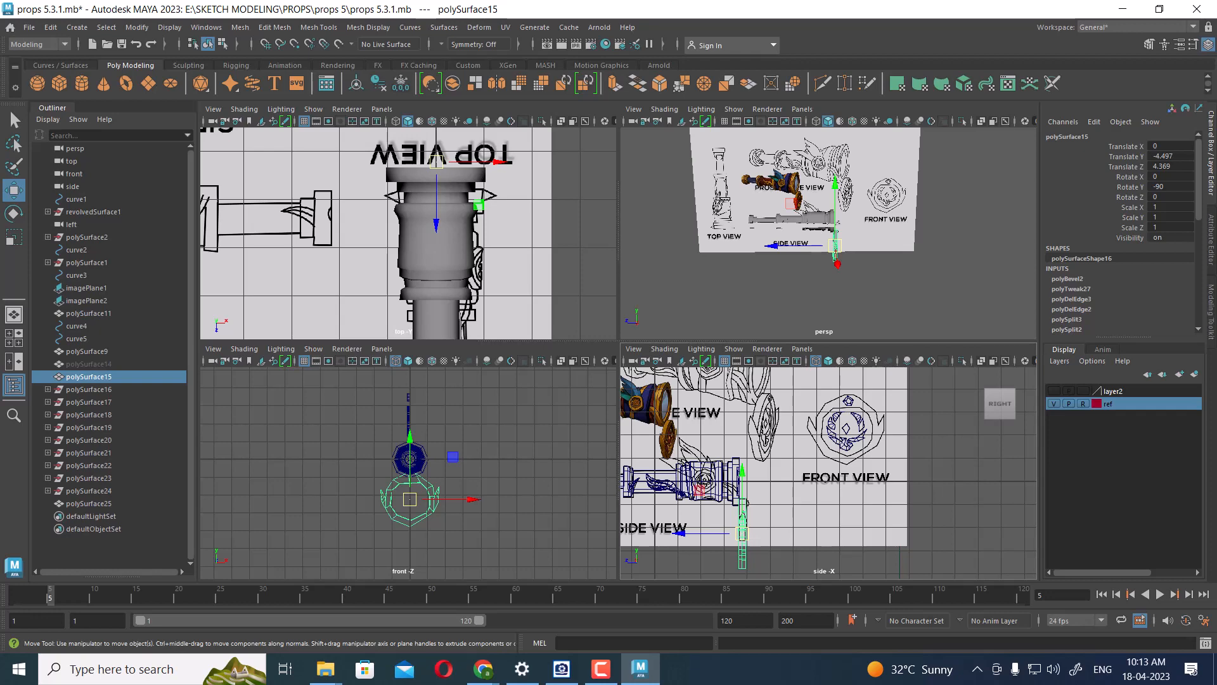
key(ctrl+d)
drag(742, 533, 836, 485)
- Set the lid copy's Rotate Y to 0 so it faces the front-view drawing
key(e)
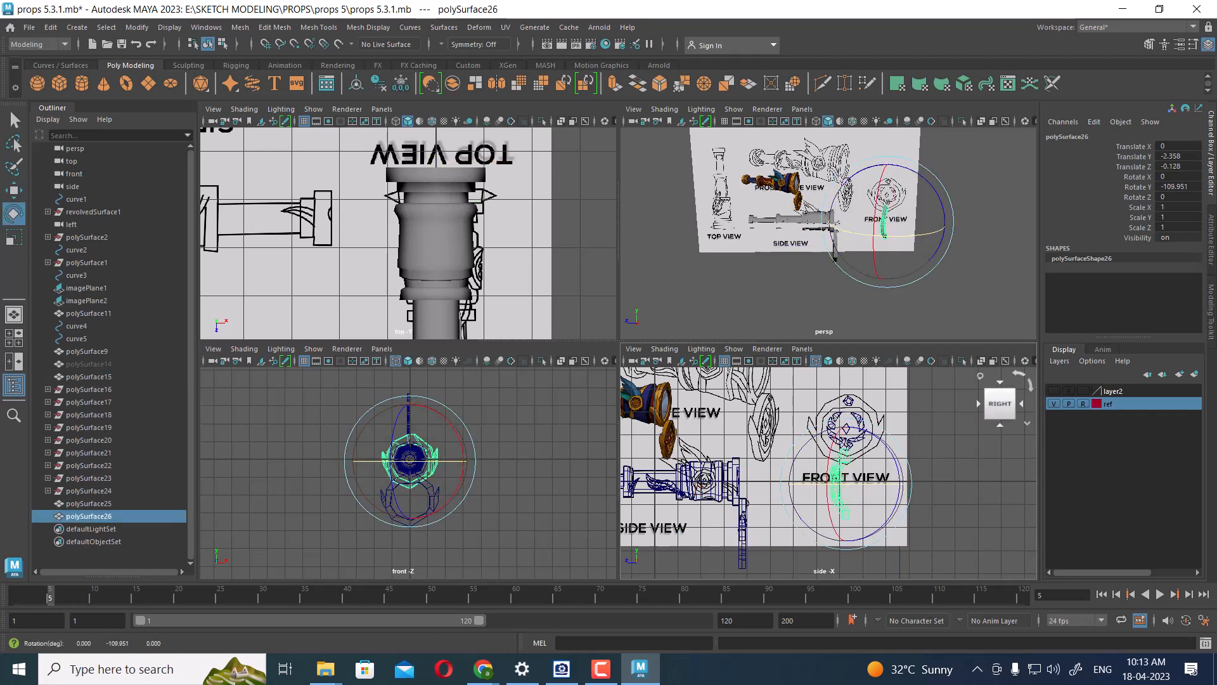
text(0)
key(Return)
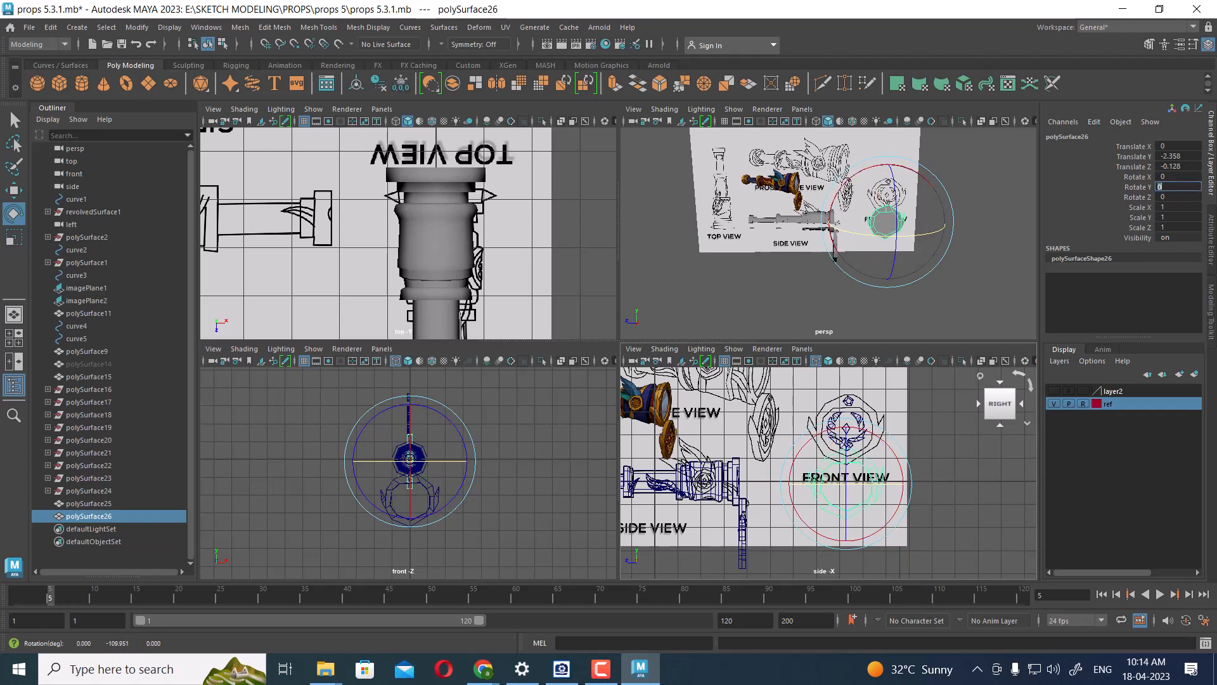
- Move the lid copy vertically onto the FRONT VIEW drawing, to a Translate Y of about 0.001
scroll(847, 482, up, 3)
key(w)
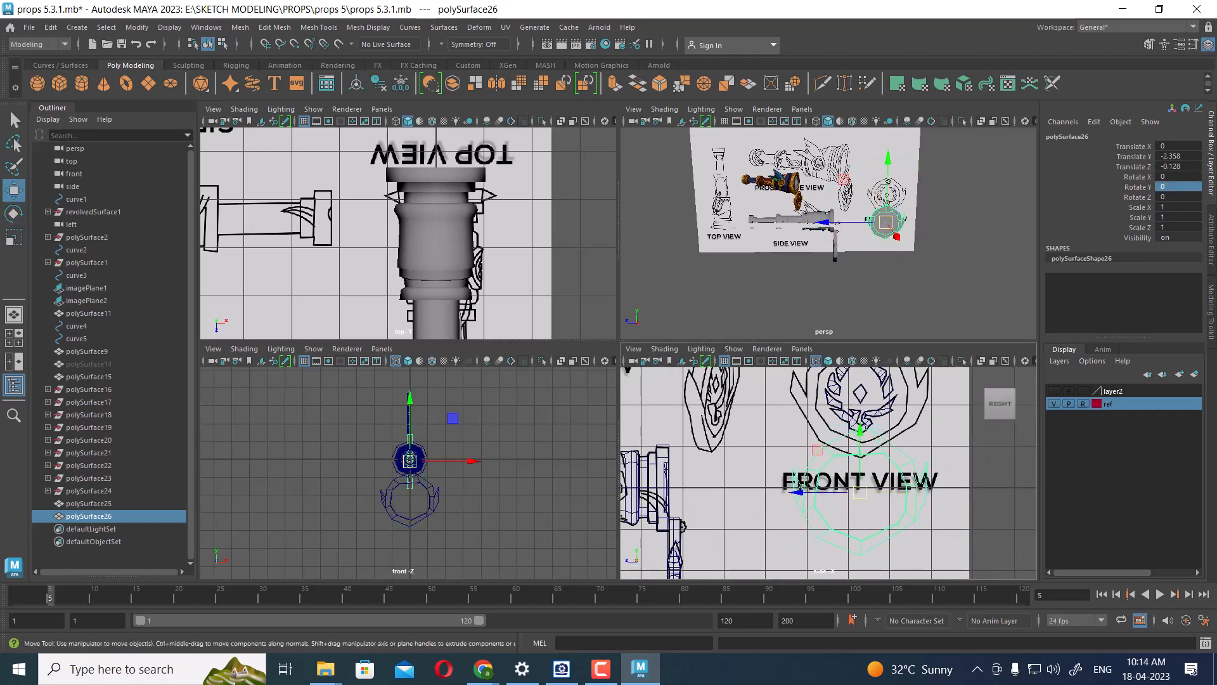
key(space)
alt+middle_drag(729, 386, 756, 499)
drag(646, 503, 671, 502)
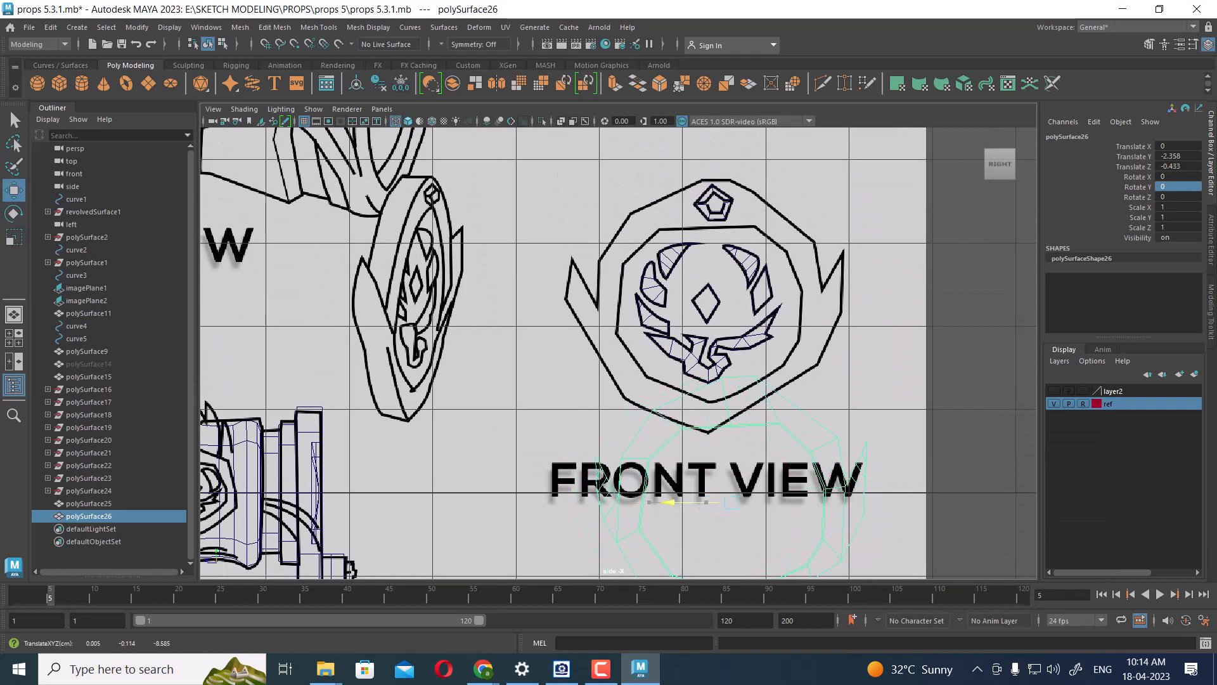
key(ctrl+z)
drag(706, 441, 706, 245)
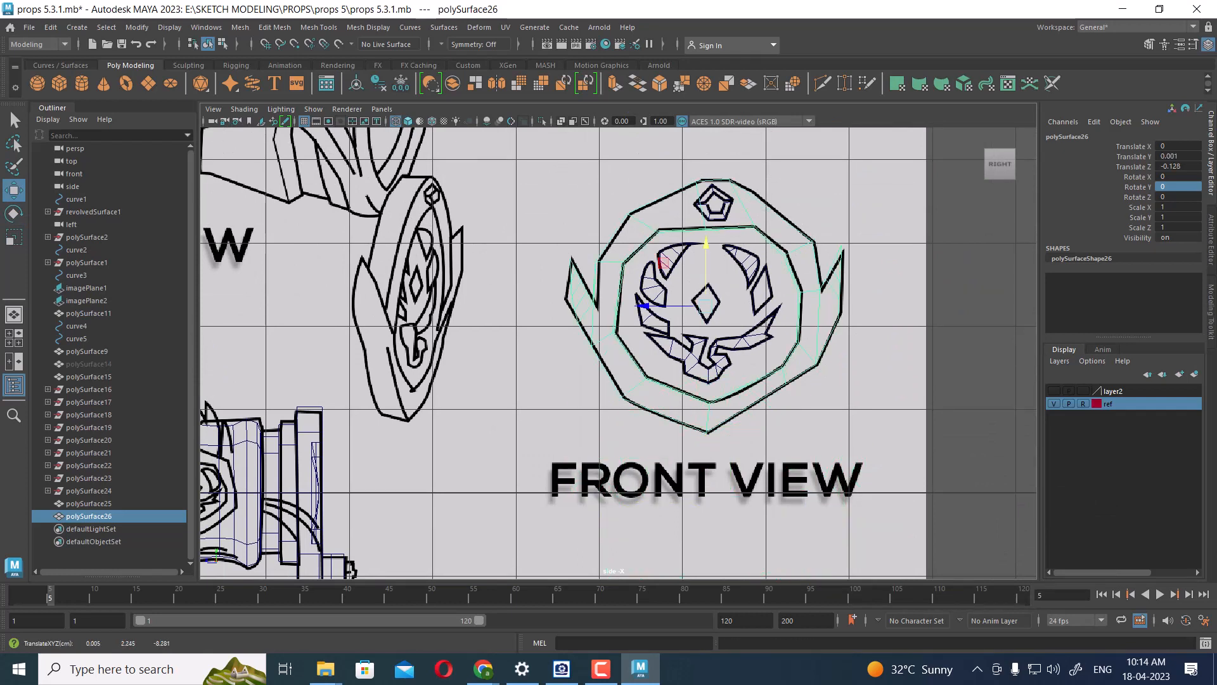
scroll(780, 405, down, 3)
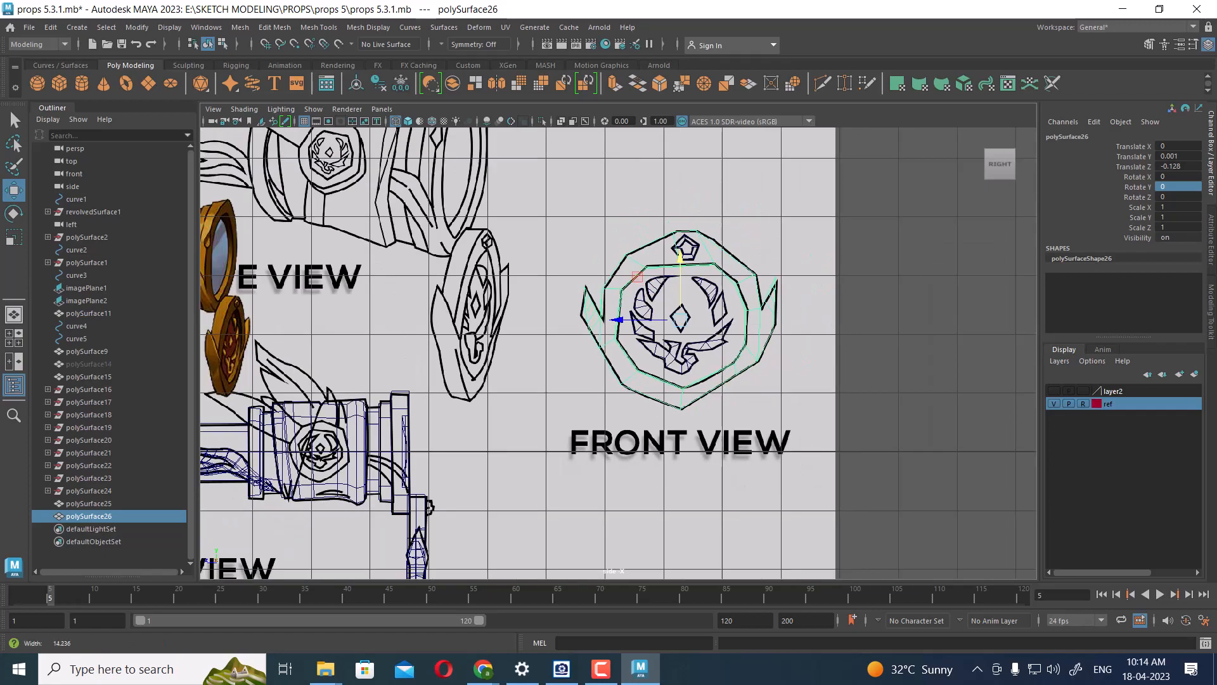
- In the shaded perspective view, select the lid copy and the emblem and hide all unselected objects
key(space)
drag(780, 405, 766, 274)
scroll(895, 381, up, 2)
mouse_move(901, 399)
alt+mouse_down()
mouse_move(895, 338)
mouse_move(514, 326)
alt+mouse_up()
key(5)
alt+drag(894, 340, 838, 359)
scroll(838, 359, up, 4)
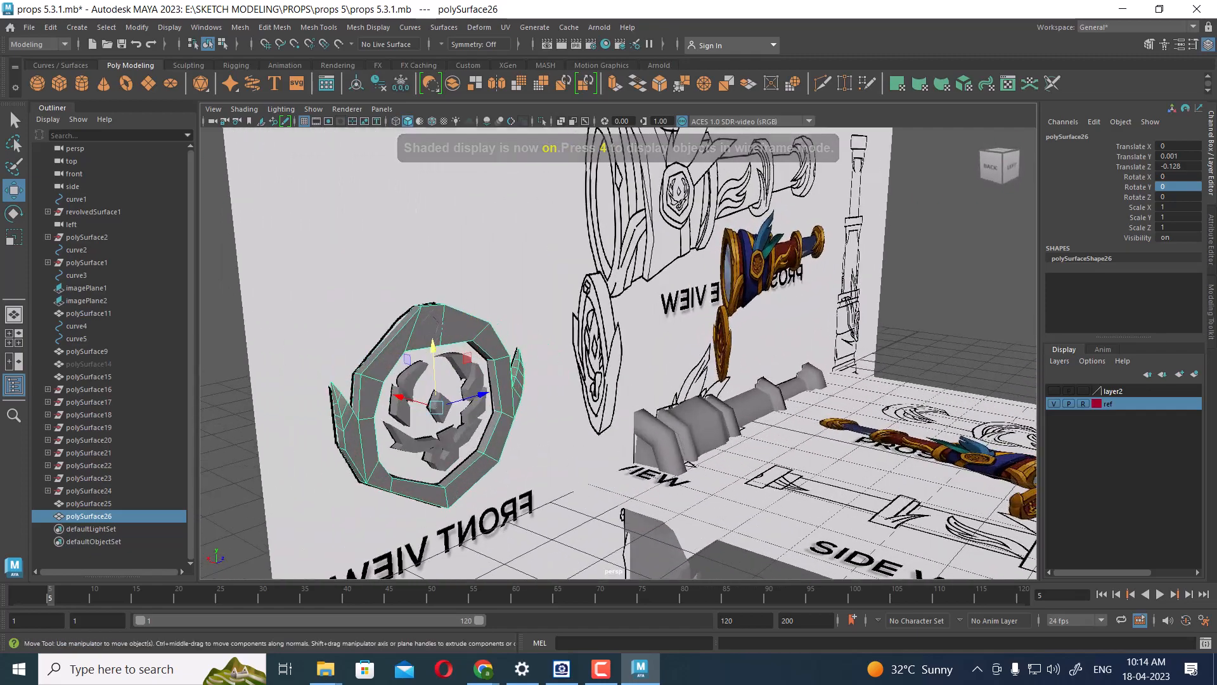
shift+click(449, 445)
key(alt+h)
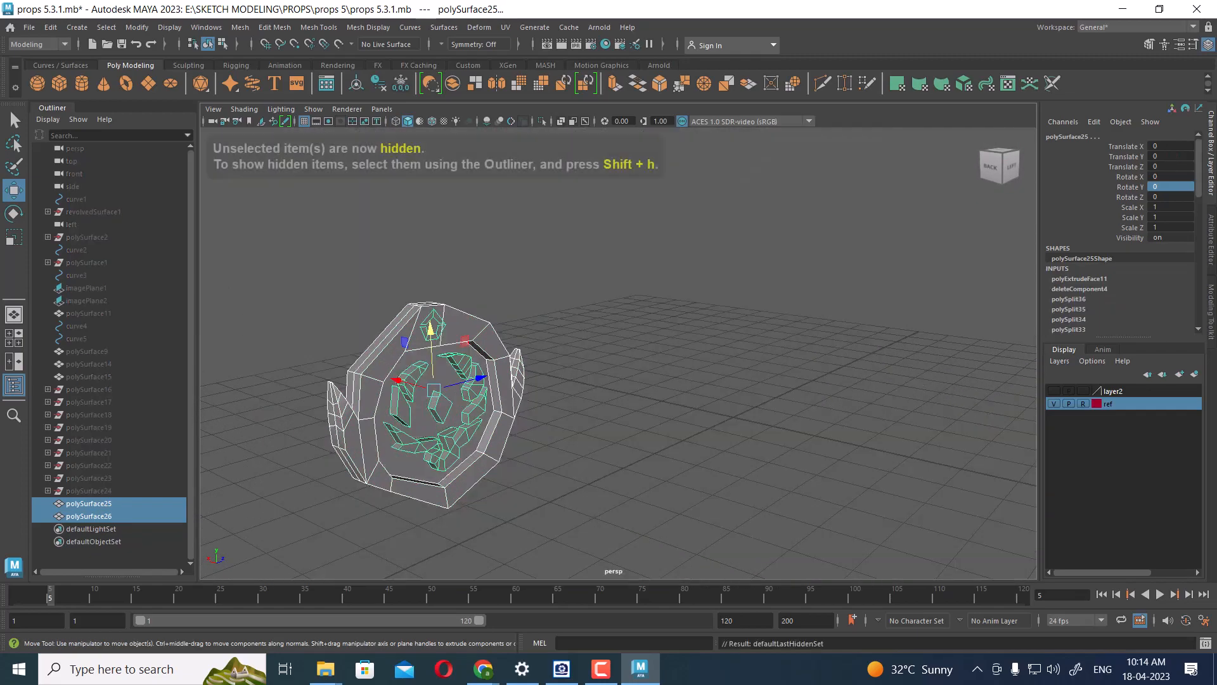
- Select only the lid copy and examine its front and back surfaces against the emblem
alt+drag(449, 445, 423, 439)
click(590, 406)
alt+middle_drag(590, 406, 755, 387)
scroll(755, 387, up, 2)
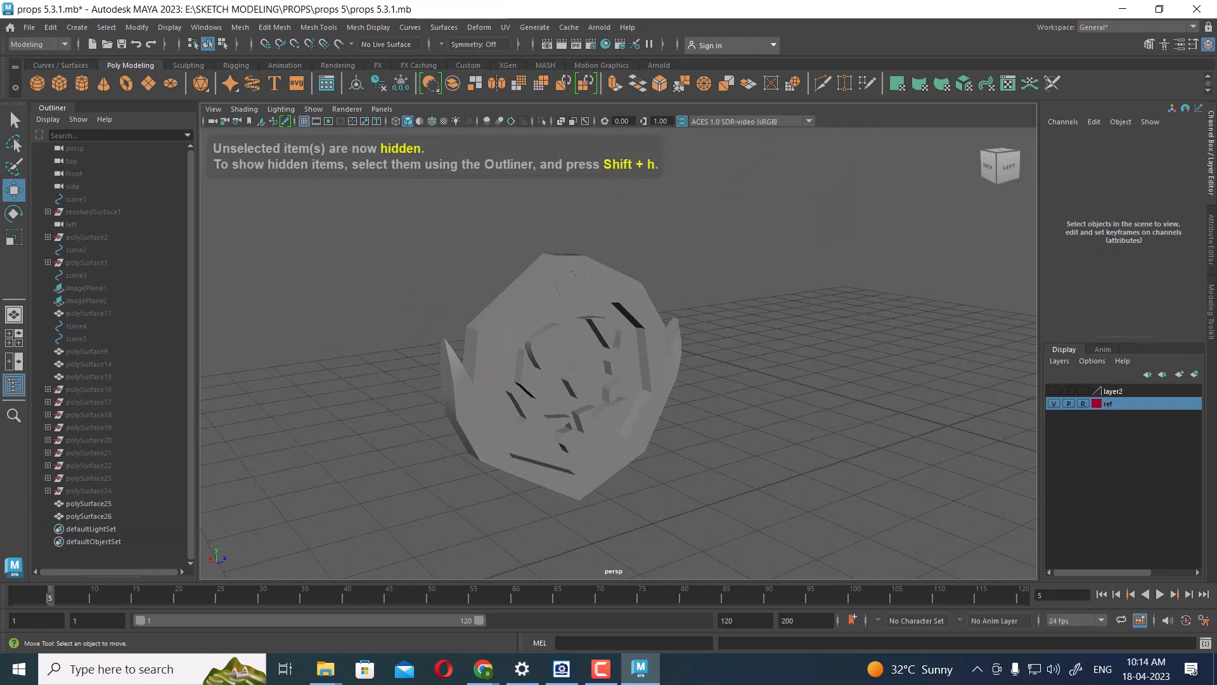
click(634, 405)
alt+drag(634, 405, 938, 390)
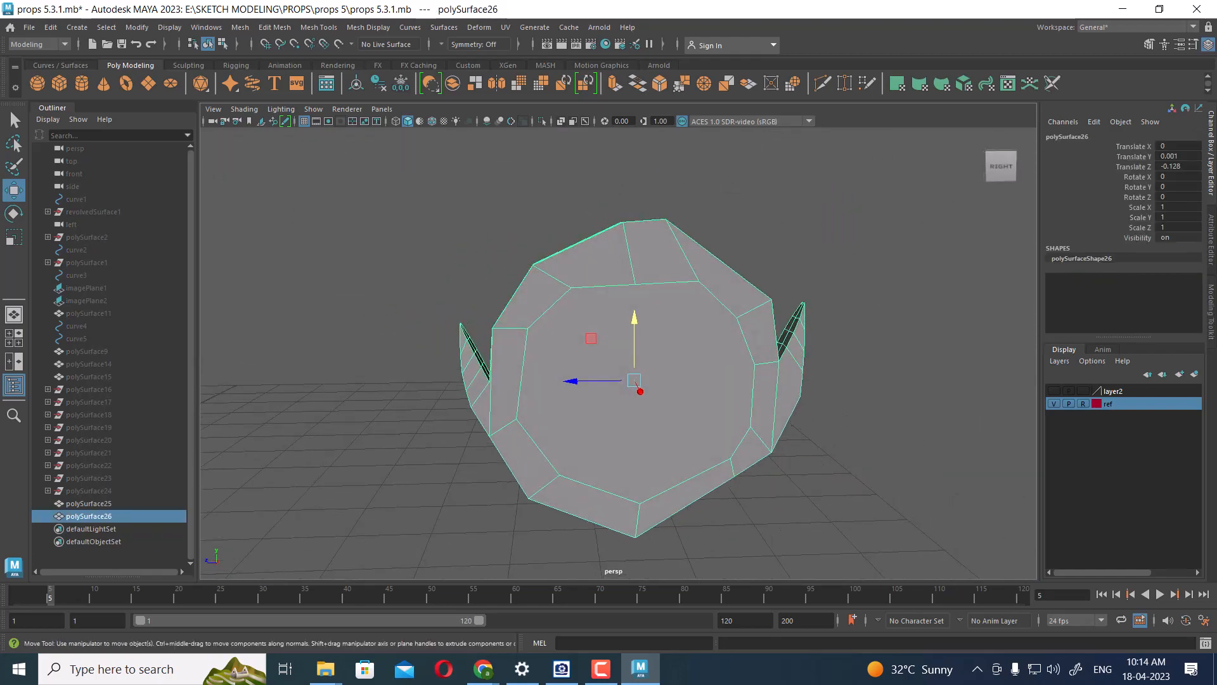
alt+drag(507, 386, 774, 349)
scroll(634, 381, up, 3)
mouse_move(634, 380)
alt+mouse_down()
mouse_move(662, 437)
mouse_move(773, 463)
mouse_move(653, 393)
alt+mouse_up()
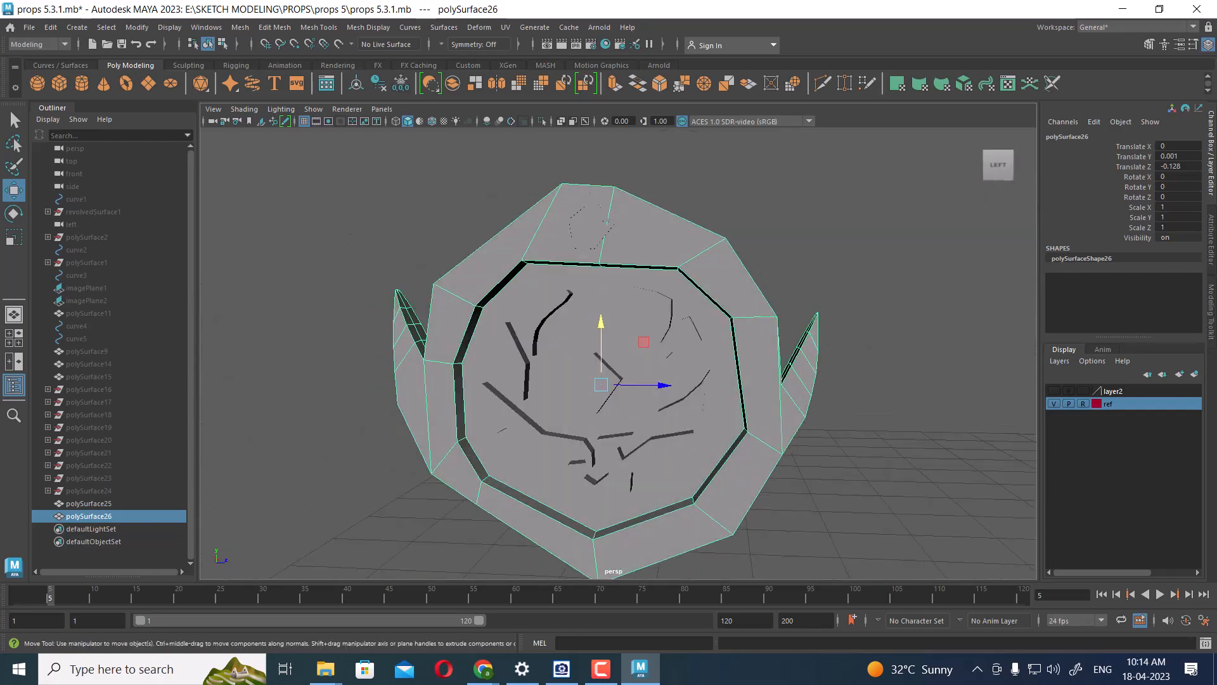
- Open the mesh Cleanup options for the lid copy and reset the settings to their defaults
shift+right_drag(748, 215, 729, 510)
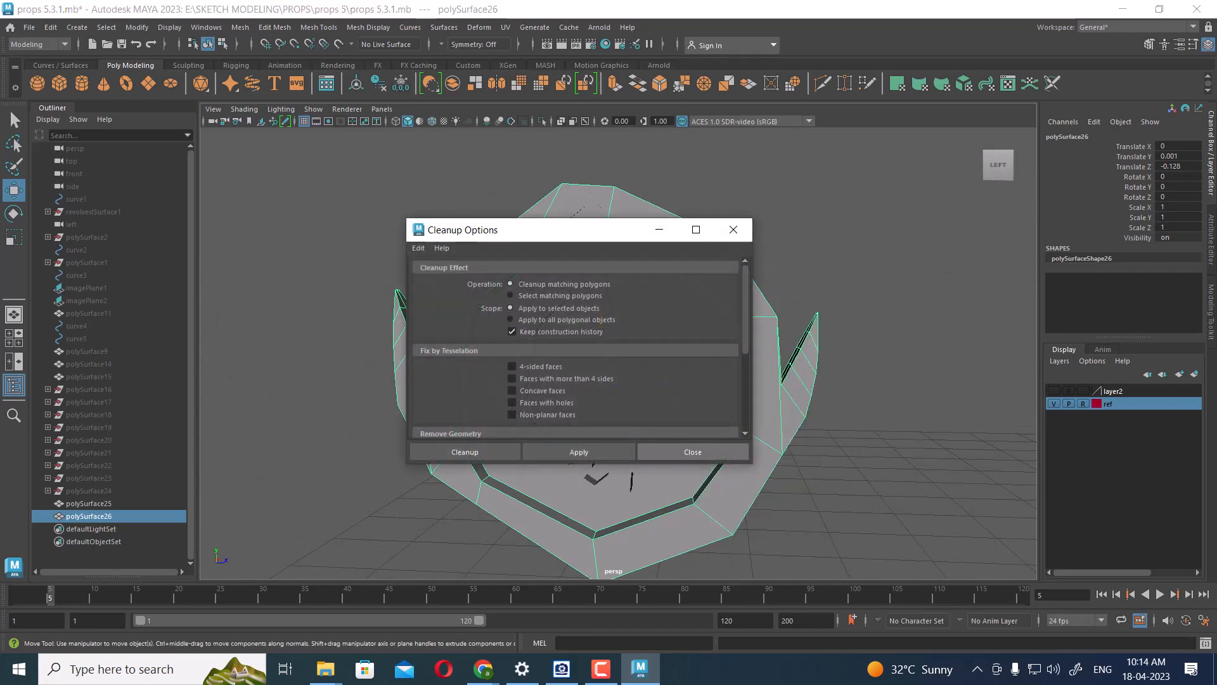
click(774, 236)
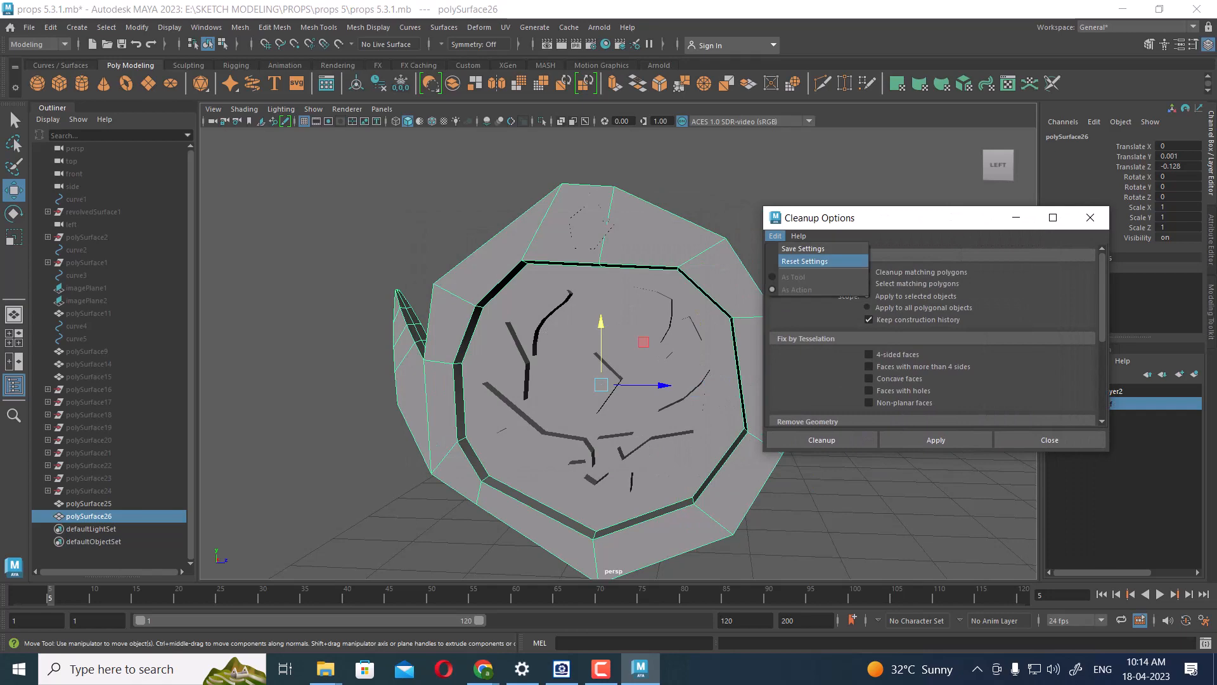
click(801, 260)
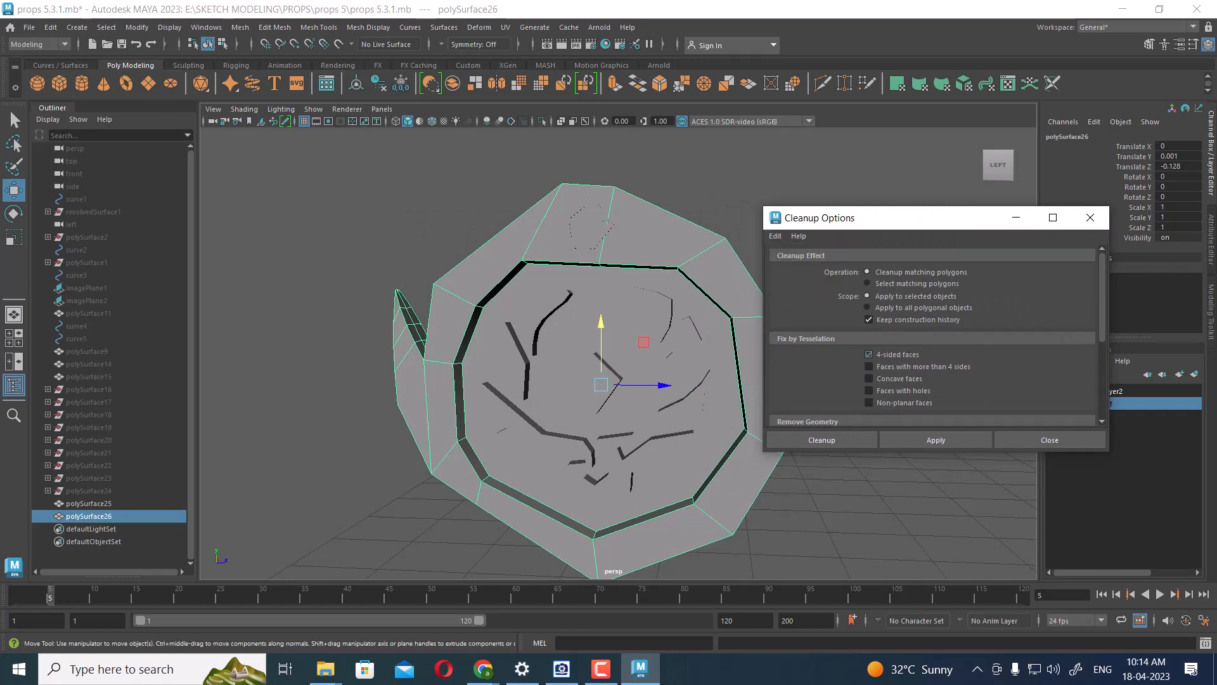
- Try a cleanup of 4-sided faces on the lid copy, inspect the mesh, and undo the operation
click(919, 440)
alt+drag(716, 488, 782, 490)
mouse_move(710, 482)
alt+mouse_down()
mouse_move(688, 474)
mouse_move(802, 468)
mouse_move(700, 476)
alt+mouse_up()
key(ctrl+z)
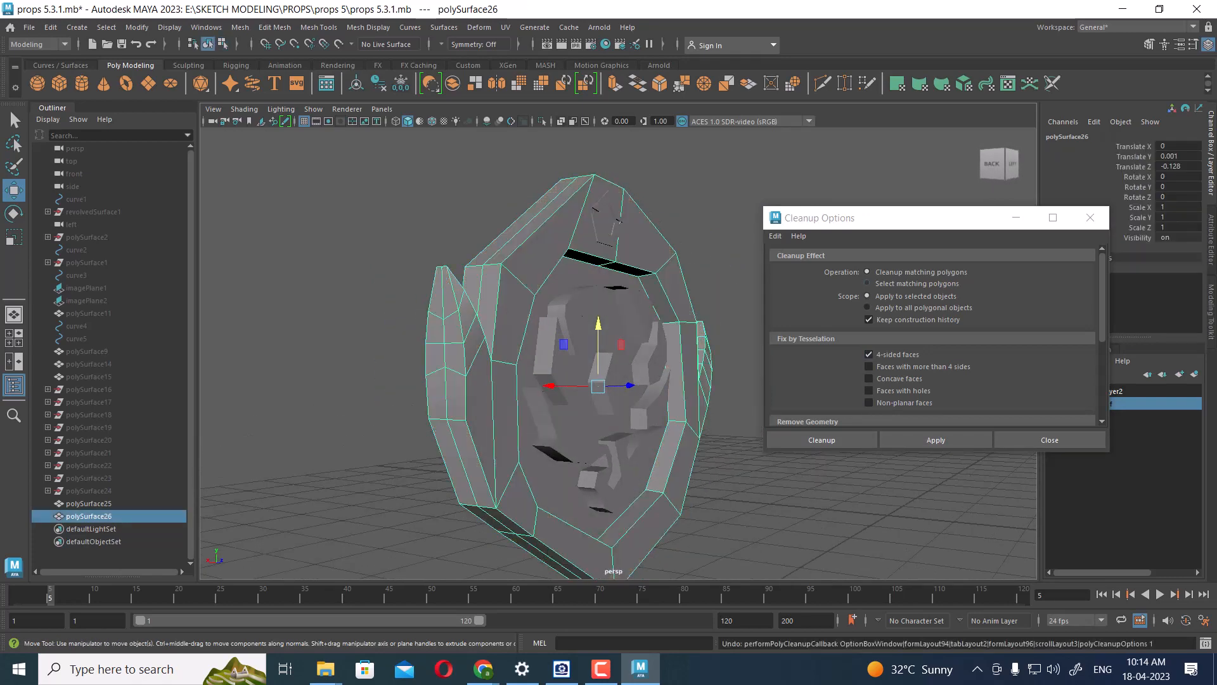
- Set the cleanup operation to select matching polygons and apply it for 4-sided faces to check the mesh
click(867, 284)
click(936, 440)
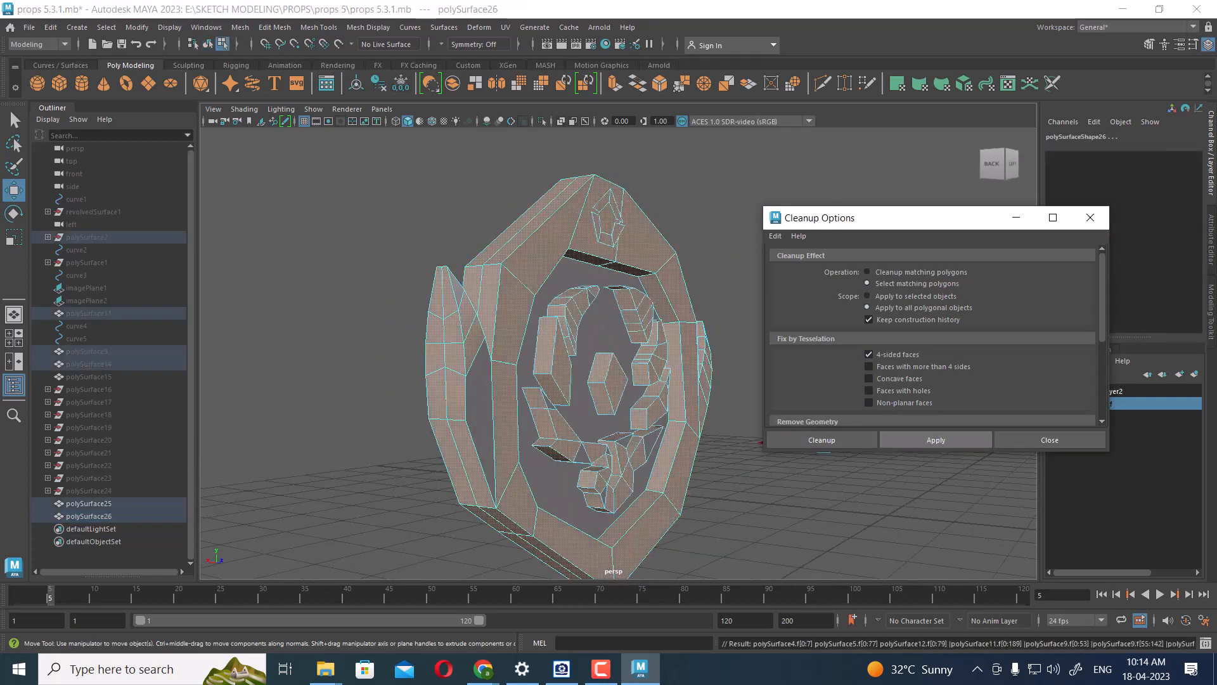
alt+drag(748, 472, 648, 470)
scroll(653, 438, up, 3)
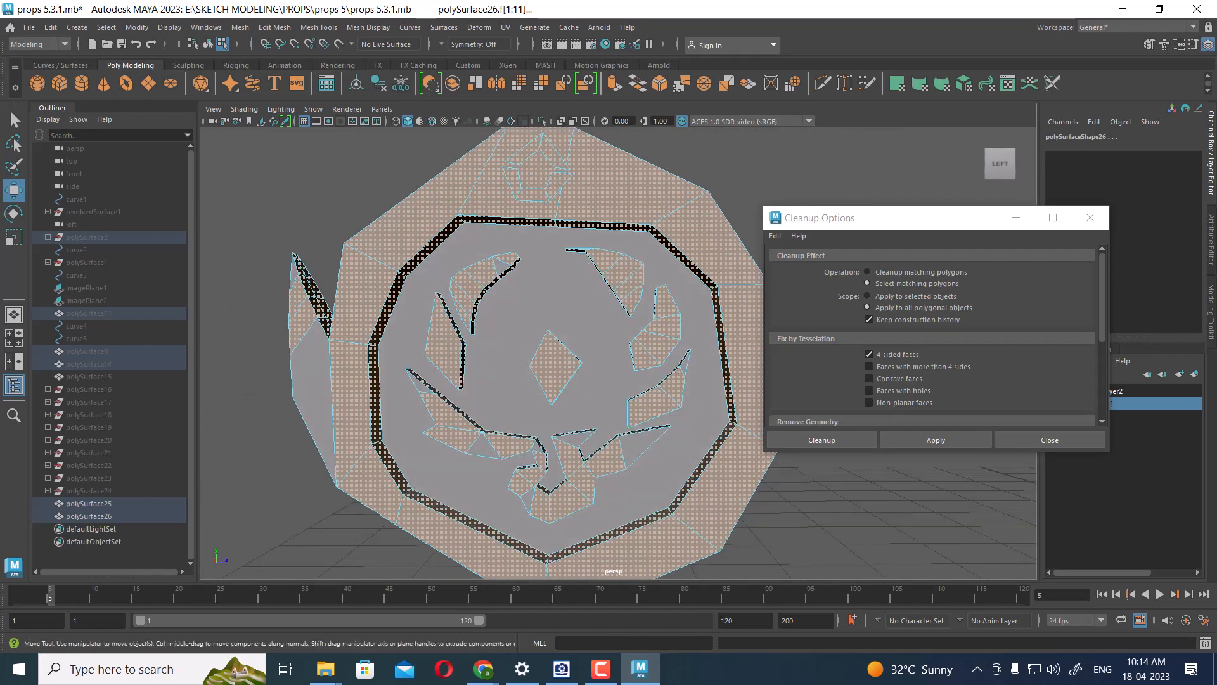
- Switch the cleanup check to faces with more than 4 sides, apply it, and examine the matching faces on the lid
click(869, 355)
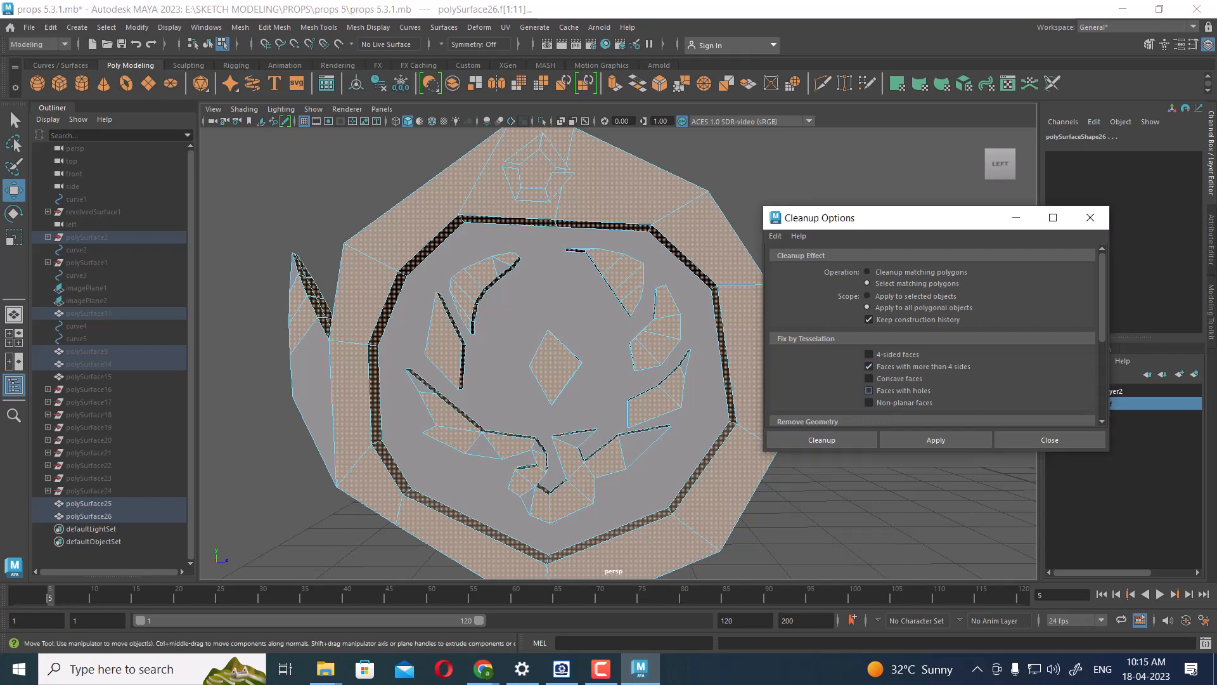
click(936, 440)
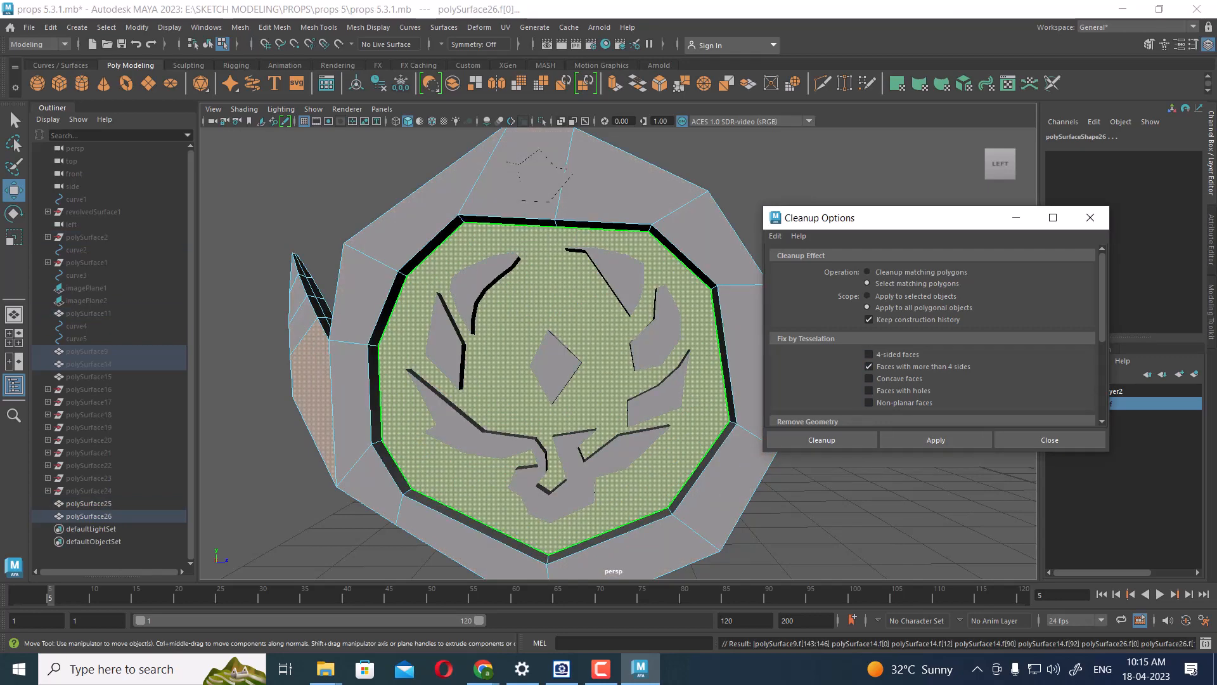
alt+drag(507, 355, 609, 349)
alt+right_drag(482, 355, 558, 355)
alt+middle_drag(444, 343, 622, 355)
alt+right_drag(508, 355, 596, 355)
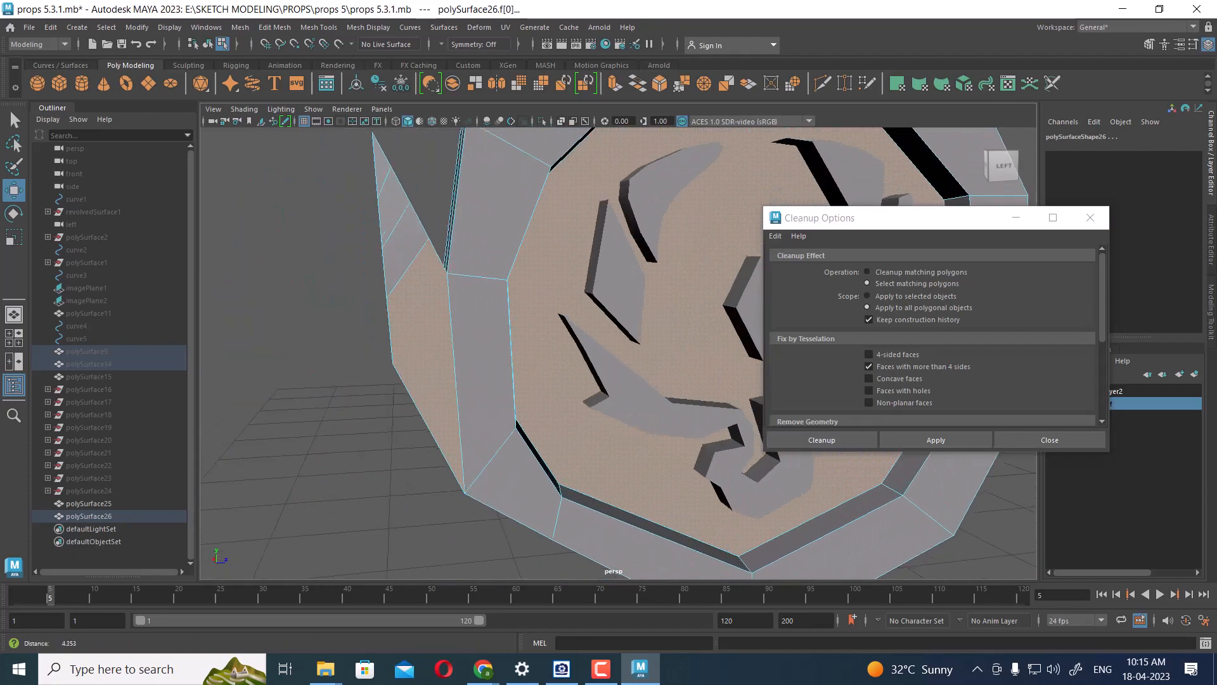
alt+drag(507, 355, 553, 364)
alt+drag(527, 266, 466, 260)
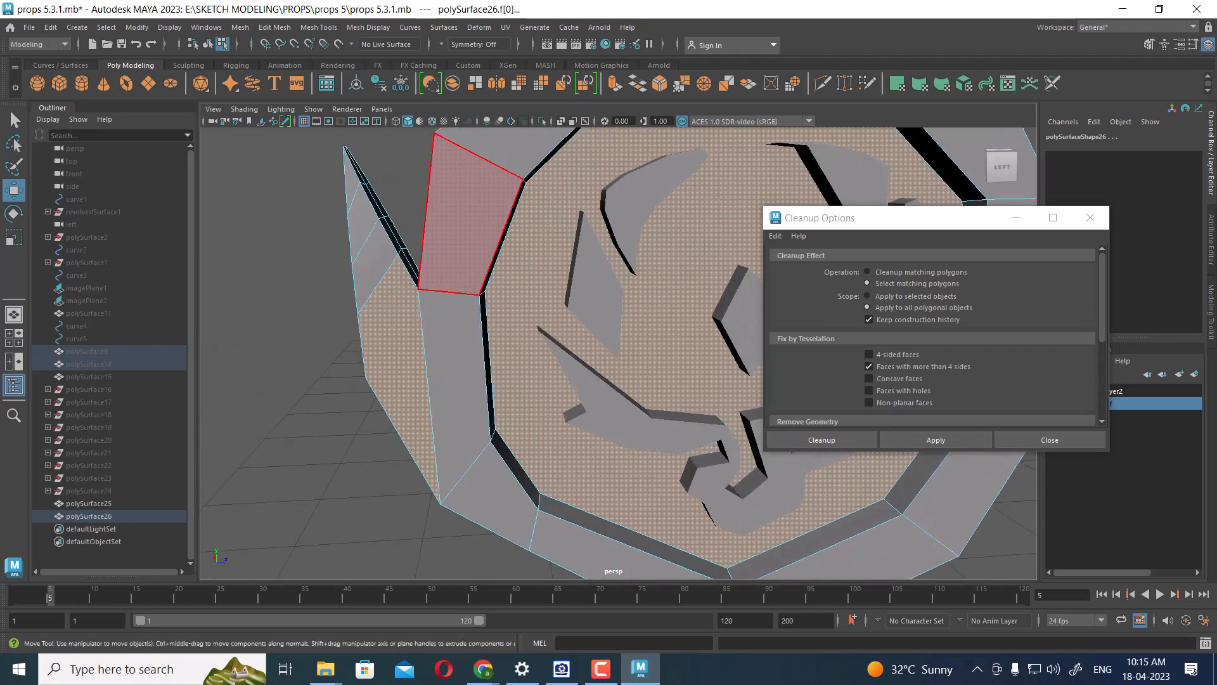
- With Multi-Cut, split the many-sided front face below the side spike, from the rim notch to the outer corner vertex
right_drag(457, 248, 398, 250)
click(298, 253)
click(466, 250)
alt+drag(406, 279, 460, 304)
alt+right_drag(460, 305, 474, 373)
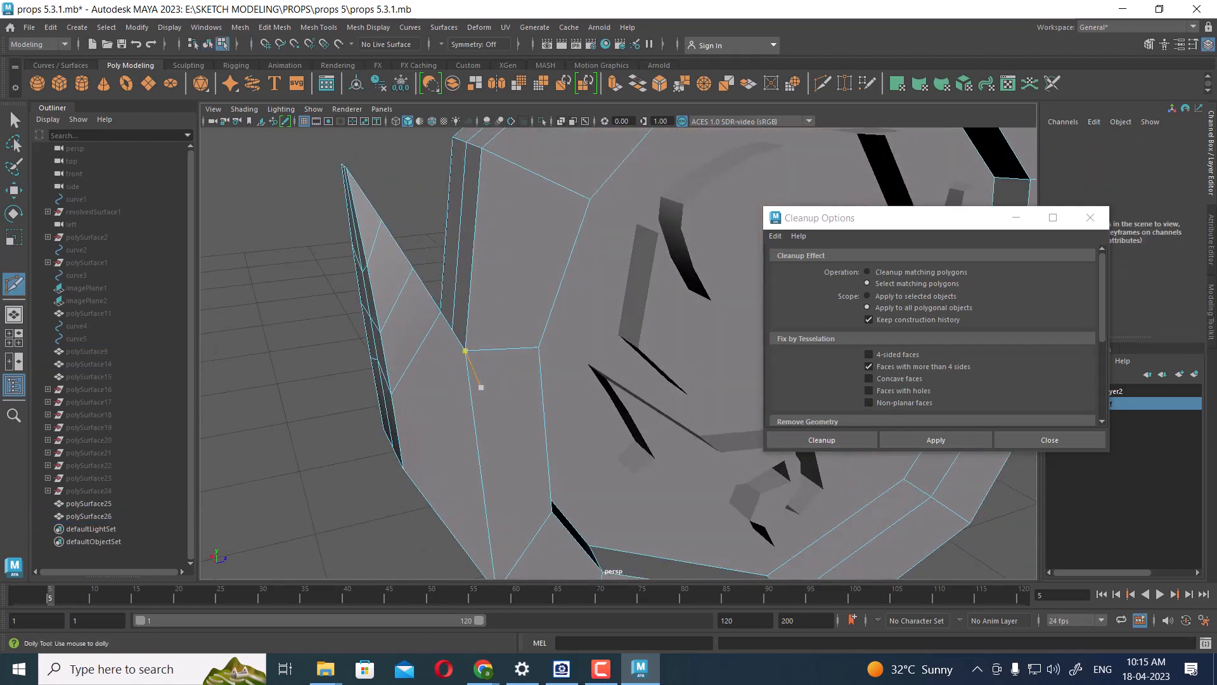
click(467, 371)
drag(468, 370, 403, 307)
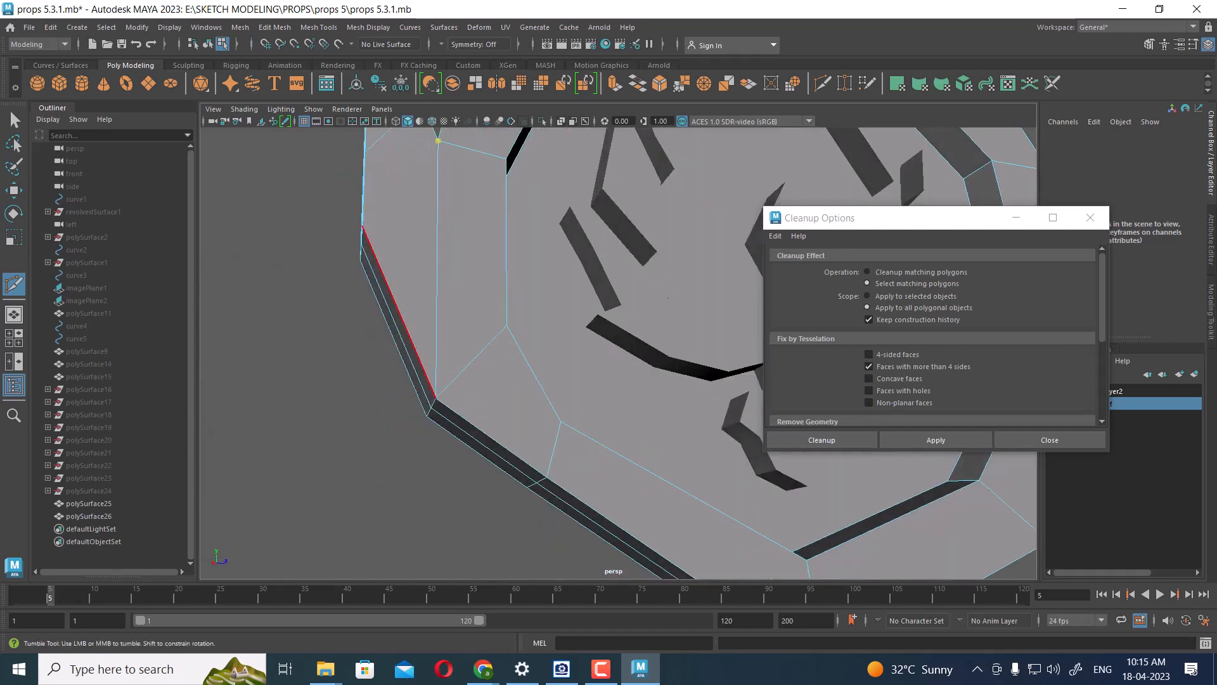
alt+middle_drag(403, 307, 432, 401)
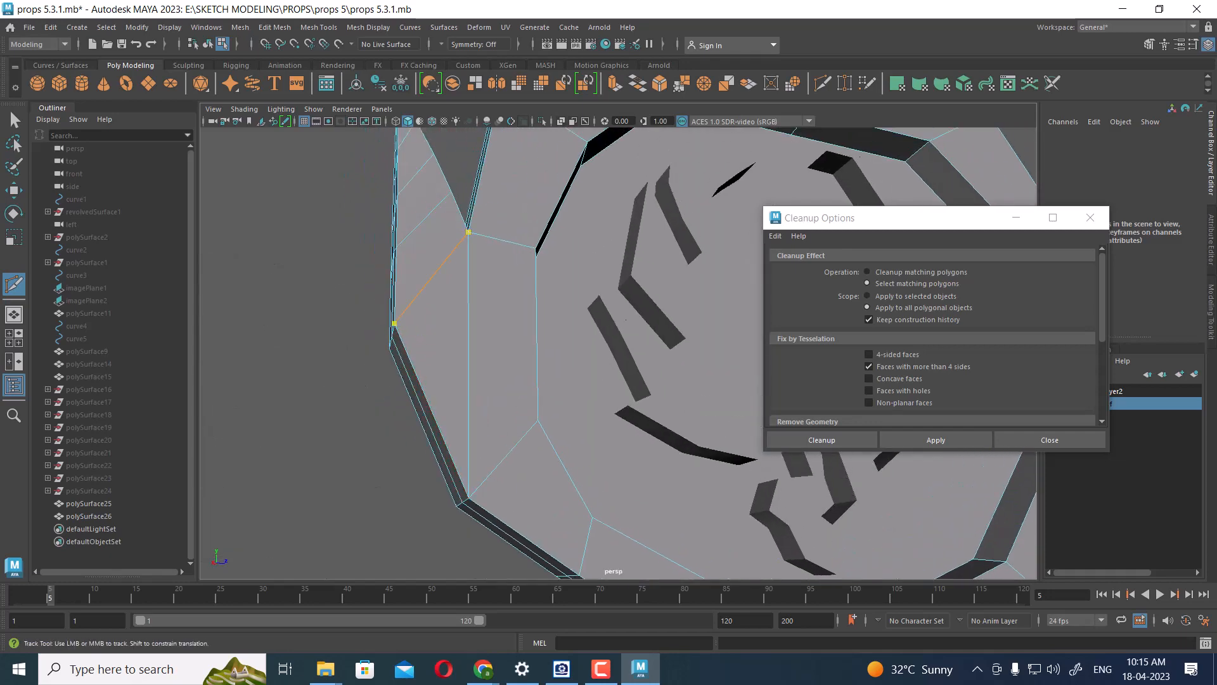
right_click(395, 323)
- Cut a matching edge on the lid's back, from the rim vertex beside the same spike to the outer corner vertex
alt+drag(394, 323, 666, 355)
alt+middle_drag(665, 355, 463, 364)
click(473, 468)
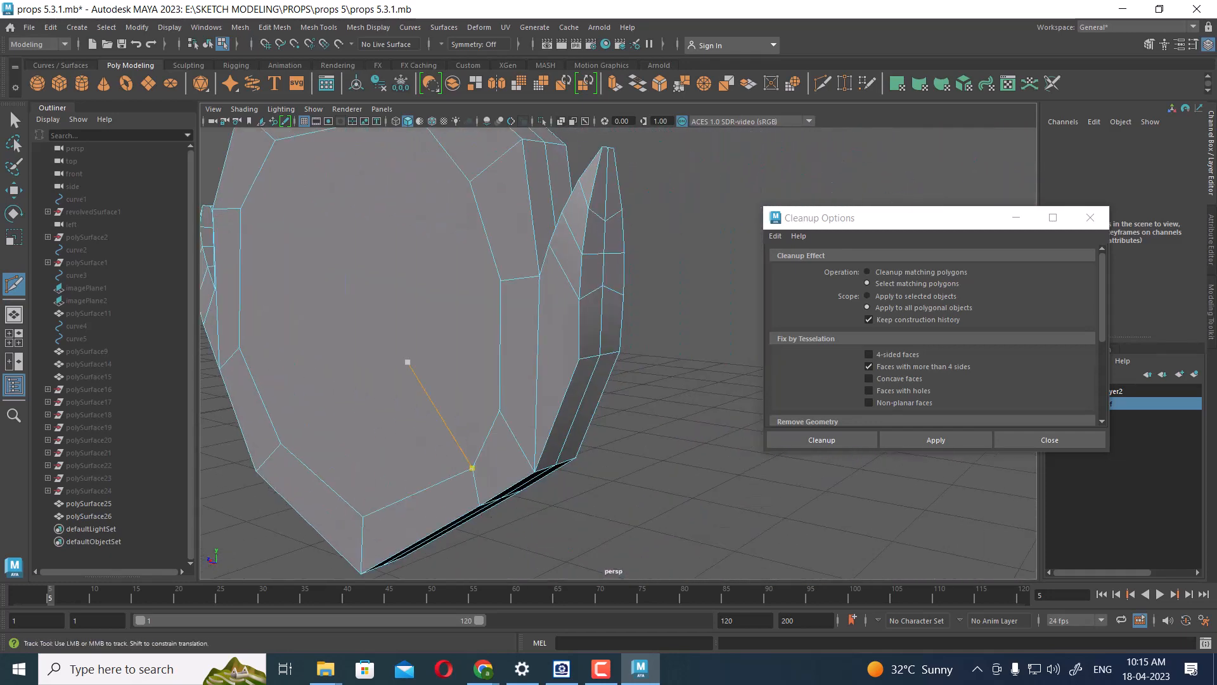
alt+right_drag(408, 362, 540, 284)
drag(524, 235, 518, 255)
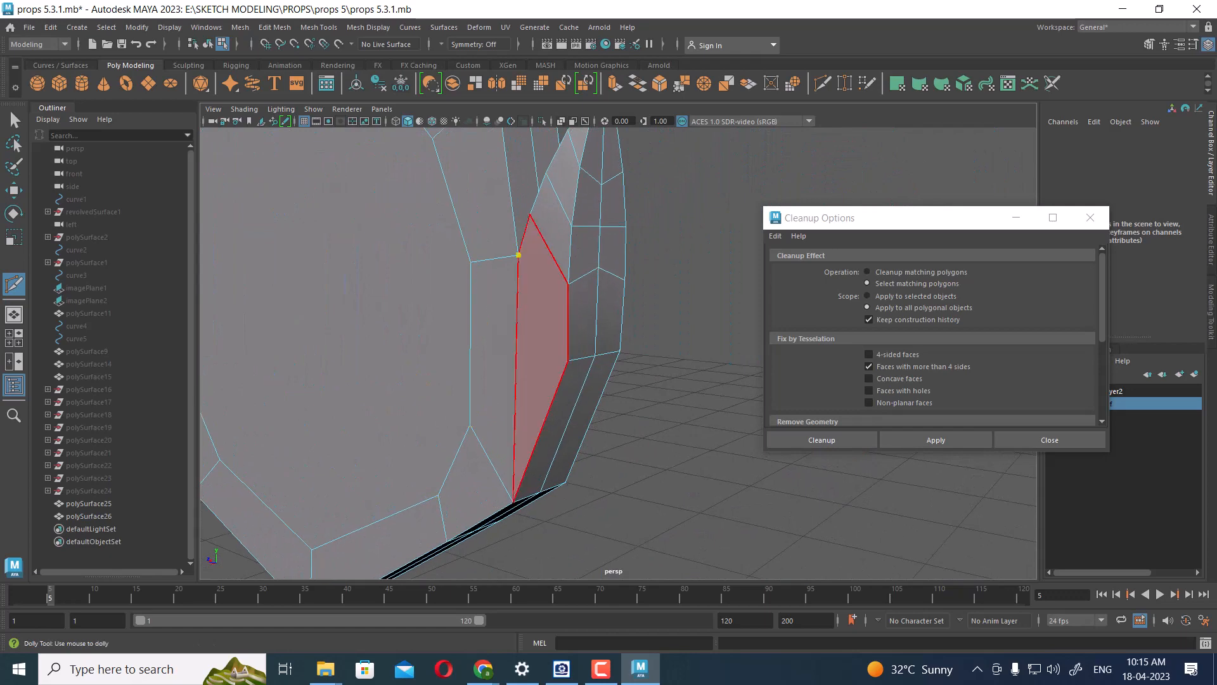
alt+right_drag(540, 285, 469, 311)
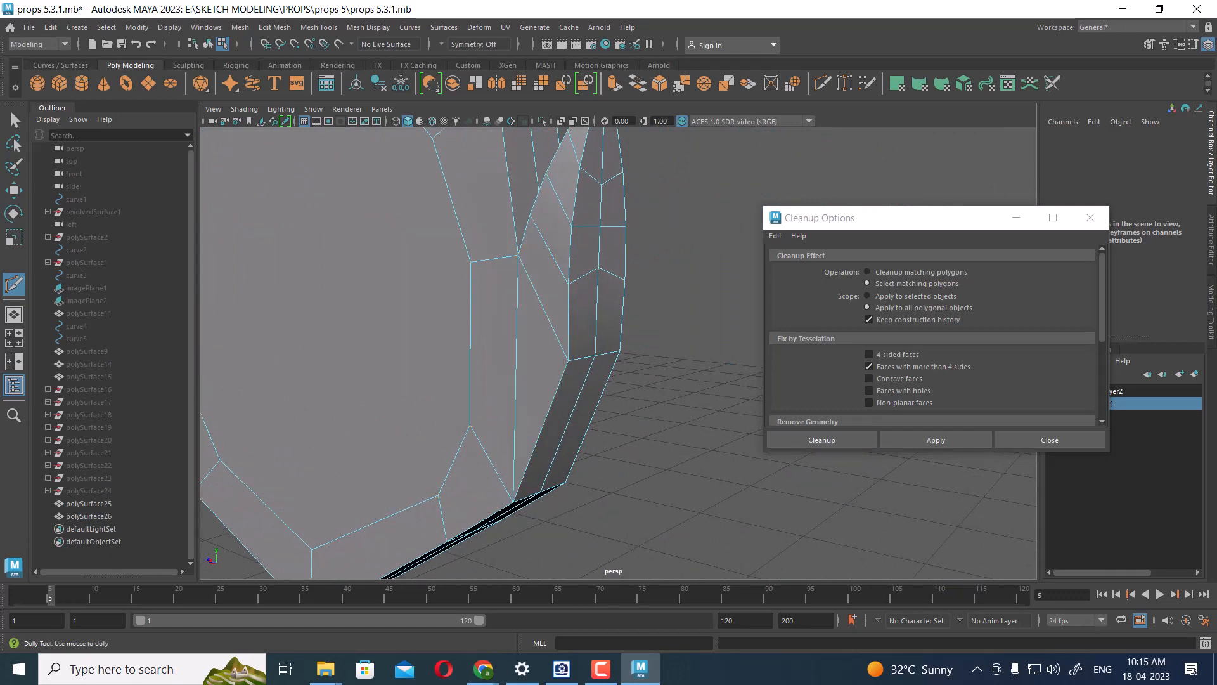
- Reselect the lid copy as an object, rerun the check for faces with more than 4 sides, and clear the selection
alt+drag(469, 311, 684, 323)
alt+right_drag(507, 329, 609, 330)
key(w)
alt+middle_drag(698, 324, 437, 320)
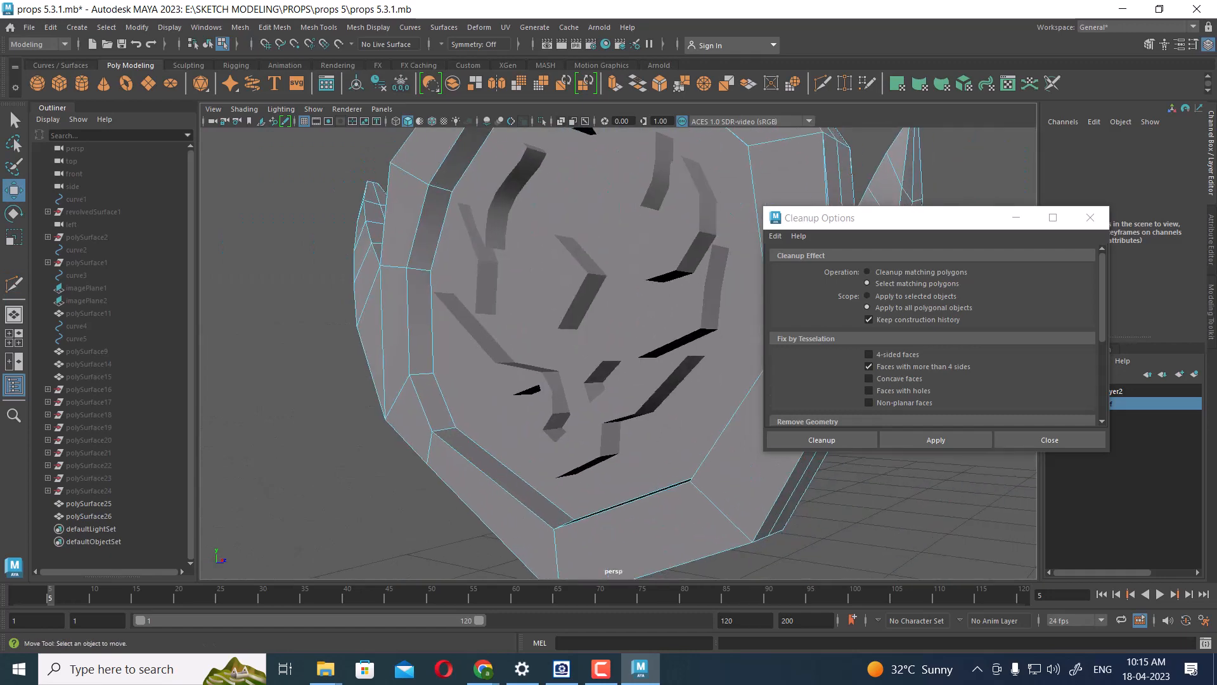
alt+right_drag(558, 304, 576, 254)
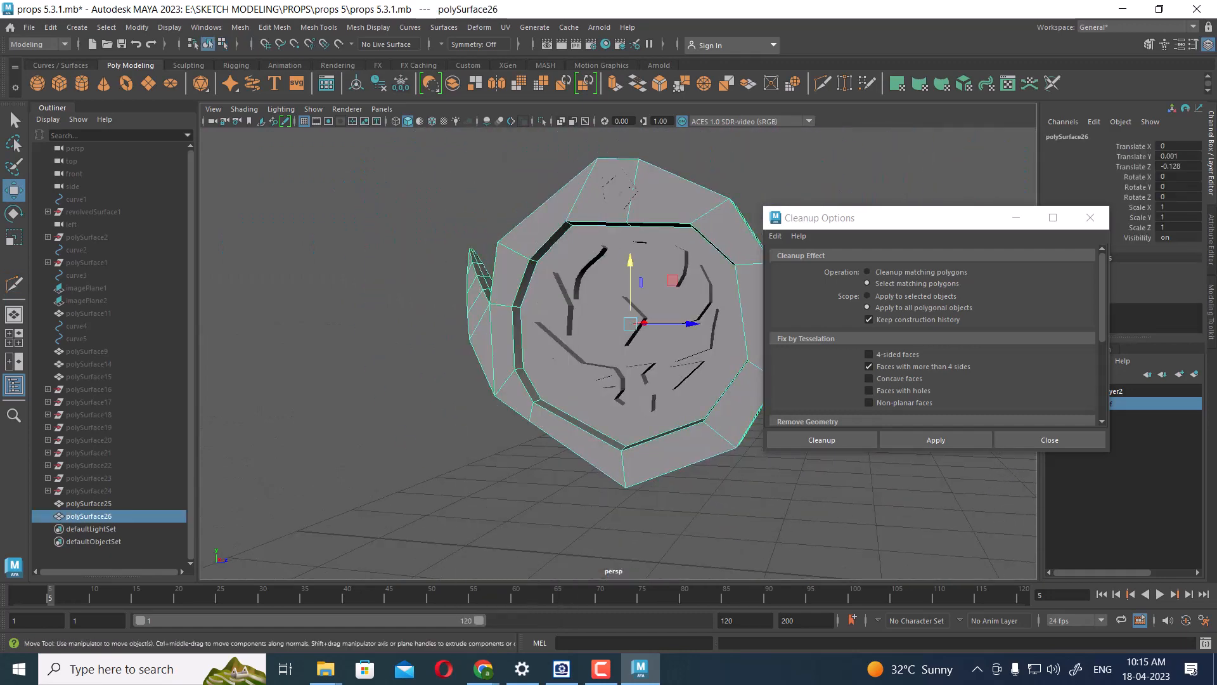
click(936, 440)
alt+drag(685, 304, 374, 323)
click(672, 266)
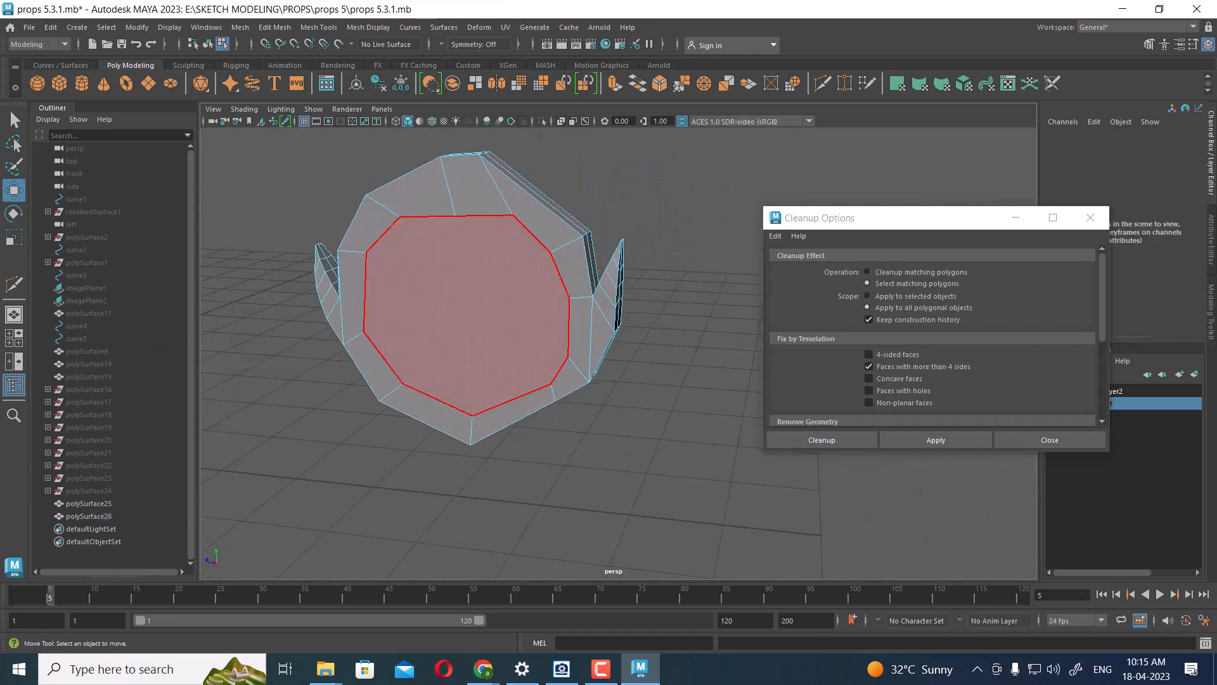
- Extrude the large many-sided back face of the lid copy and merge the extruded face to its centre
click(482, 305)
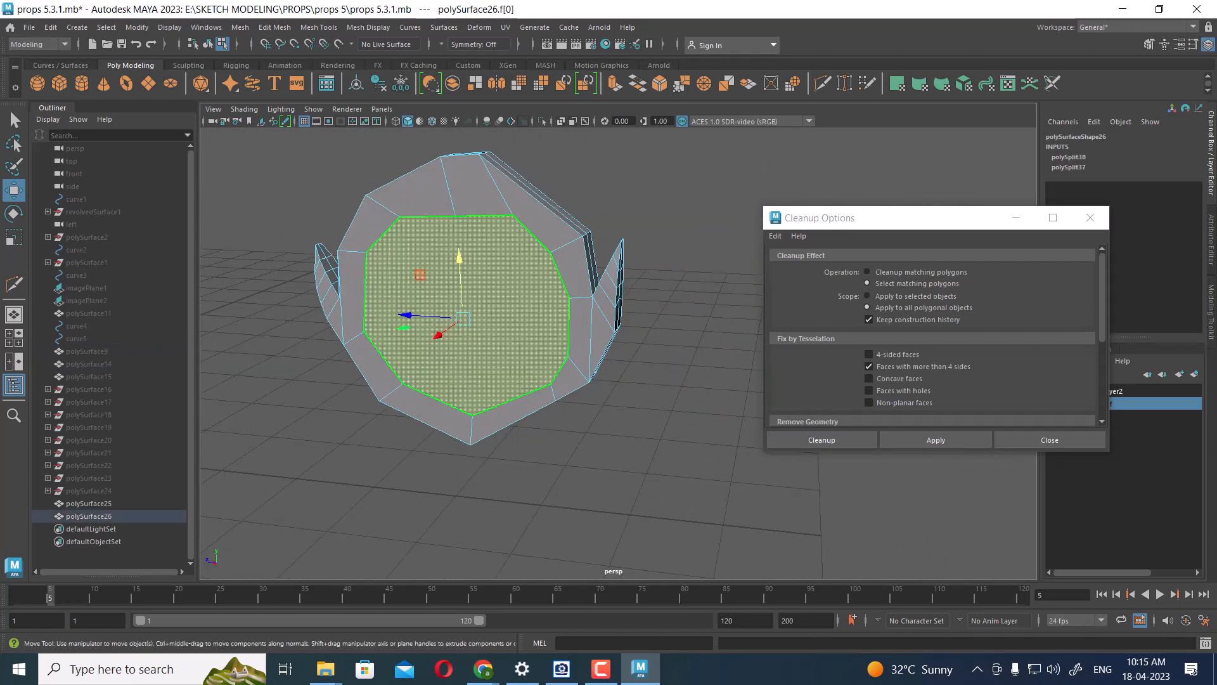
shift+right_drag(476, 234, 485, 187)
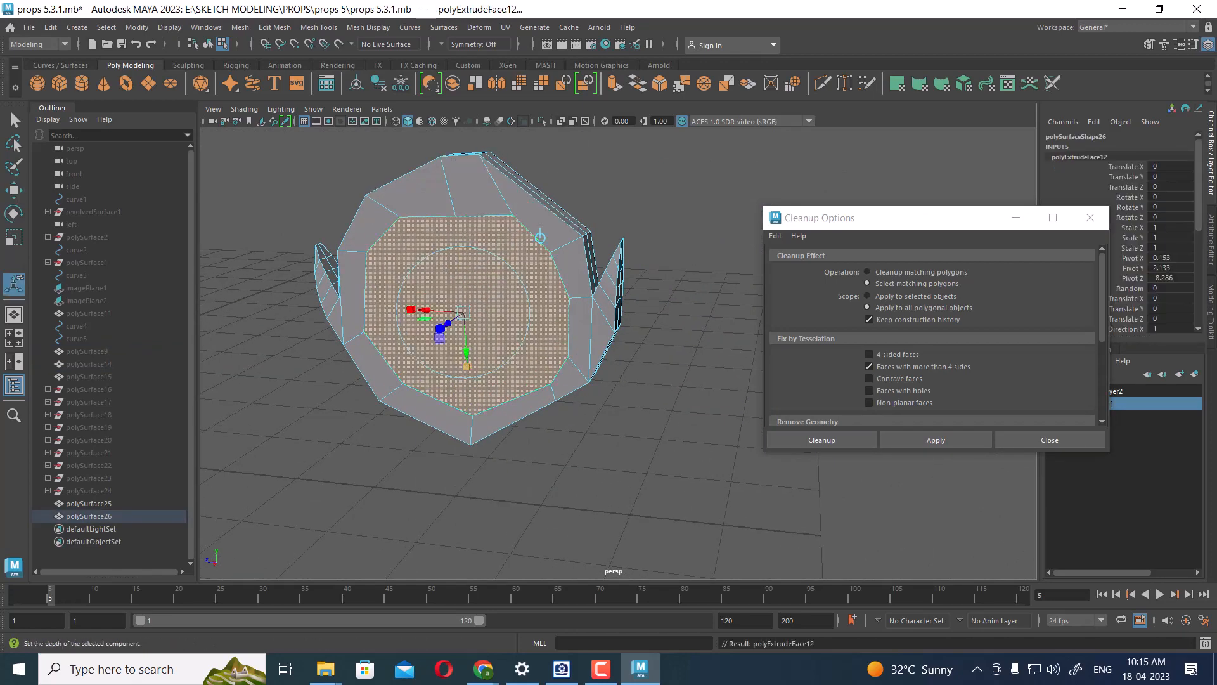
shift+right_drag(484, 319, 483, 319)
shift+right_drag(476, 244, 476, 244)
key(F8)
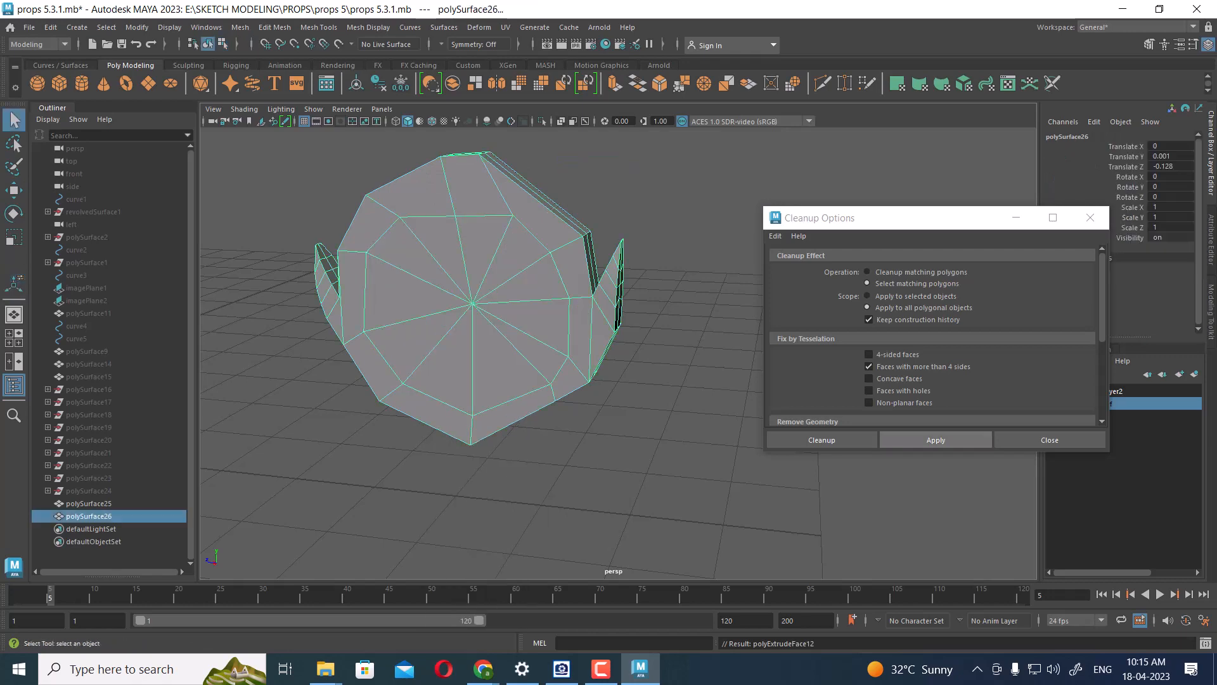
- Rerun the check for faces with more than 4 sides and hide everything except the lid copy
click(936, 440)
alt+drag(640, 345, 236, 279)
click(672, 444)
alt+drag(673, 444, 666, 488)
right_drag(641, 197, 659, 181)
key(alt+h)
mouse_move(647, 304)
alt+mouse_down()
mouse_move(640, 216)
mouse_move(644, 285)
alt+mouse_up()
click(1049, 439)
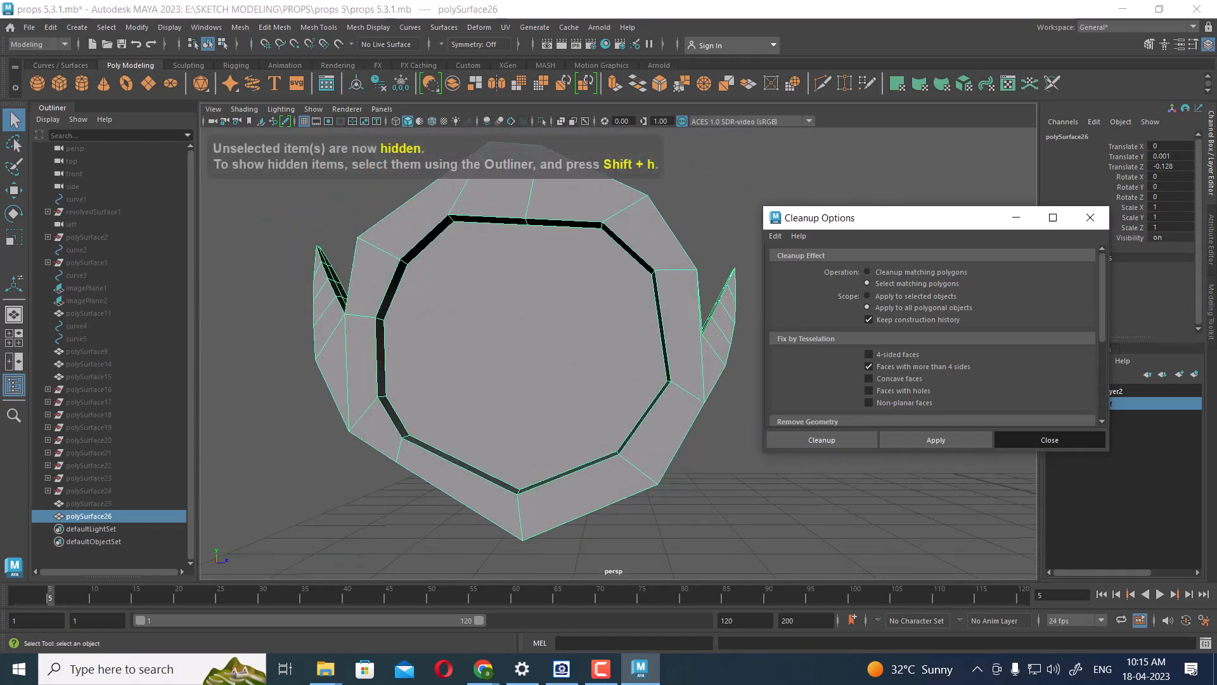
- With Multi-Cut, split the recessed front face down its middle, from the upper rim's midpoint vertex to the lowest vertex
alt+middle_drag(548, 304, 643, 285)
alt+drag(644, 285, 641, 235)
shift+right_click(641, 235)
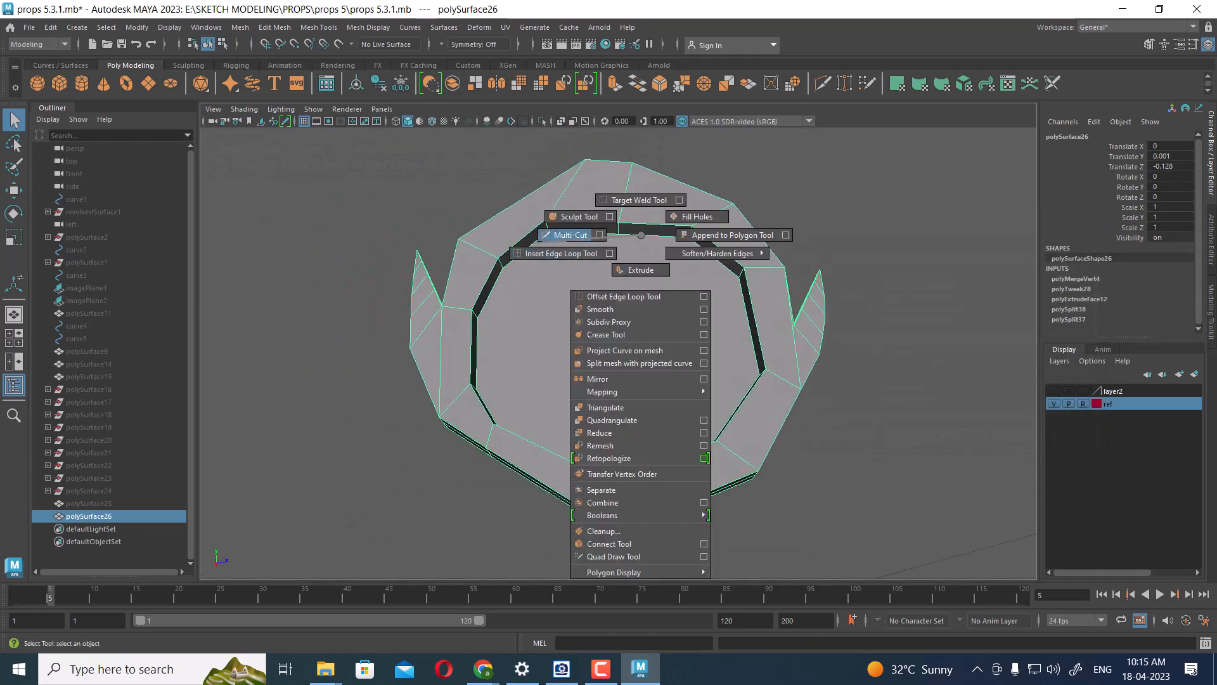
click(570, 235)
scroll(672, 217, up, 3)
click(620, 185)
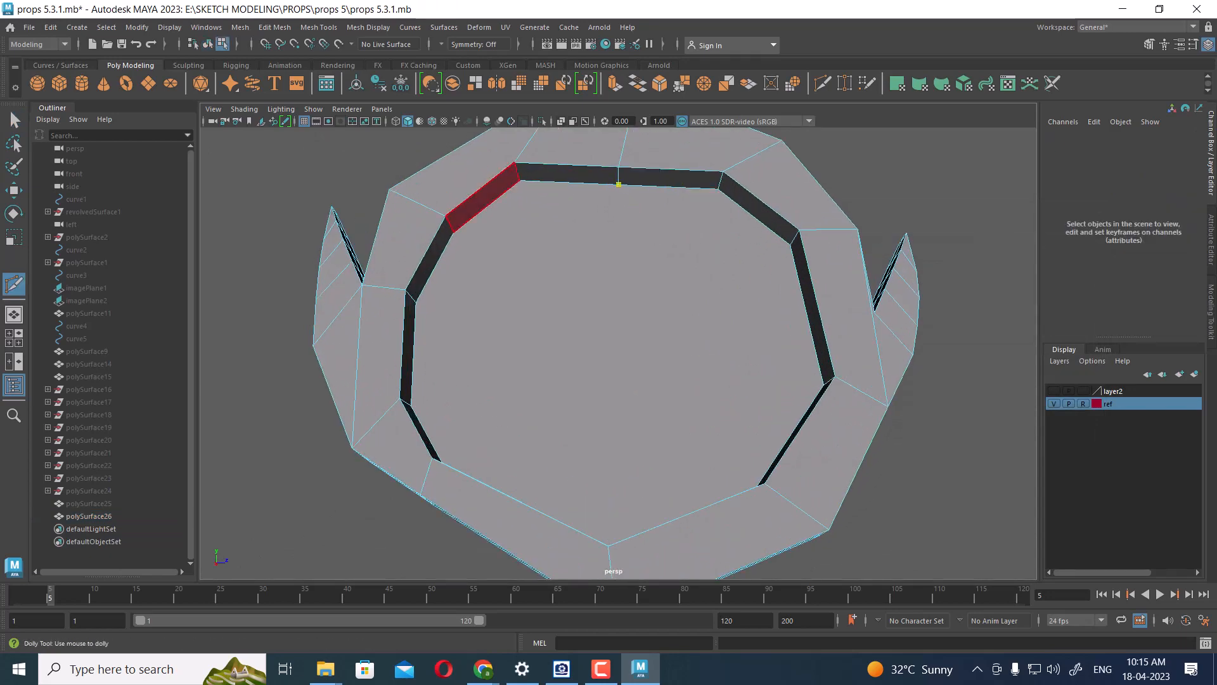
alt+drag(485, 198, 492, 272)
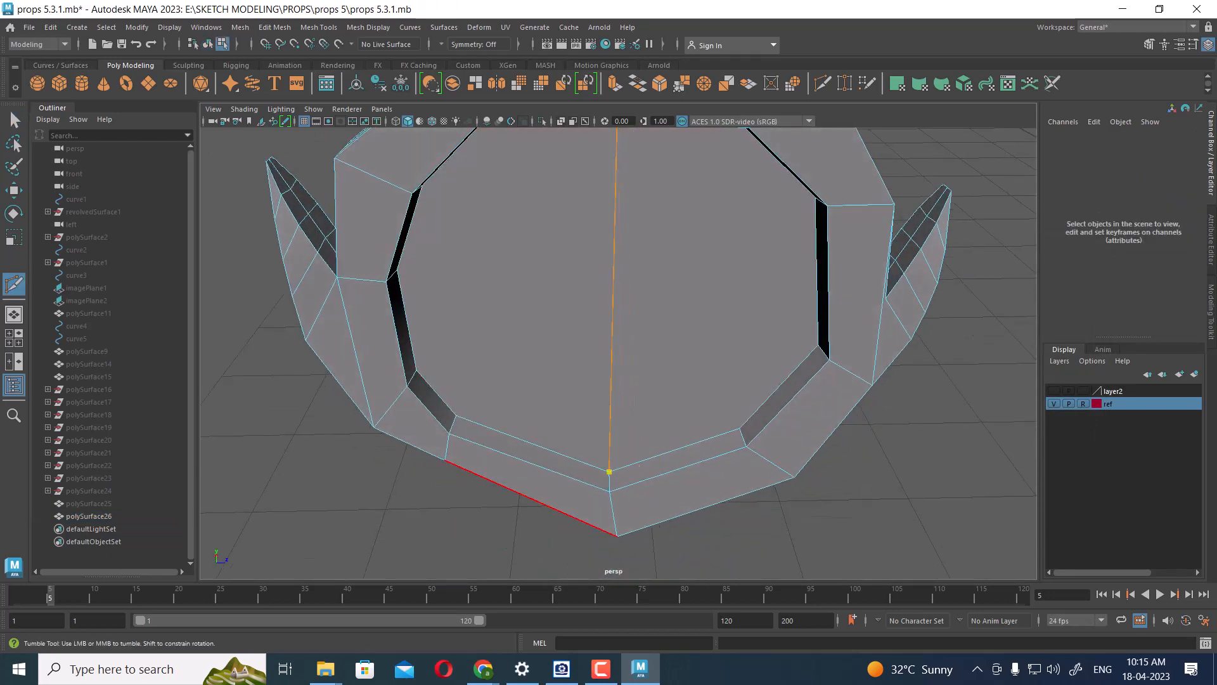
key(Return)
- Cut one edge on each side of the middle cut, joining the upper rim corners to the lower corners of the recessed face
alt+drag(554, 371, 557, 304)
alt+middle_drag(557, 304, 590, 339)
alt+drag(589, 339, 618, 279)
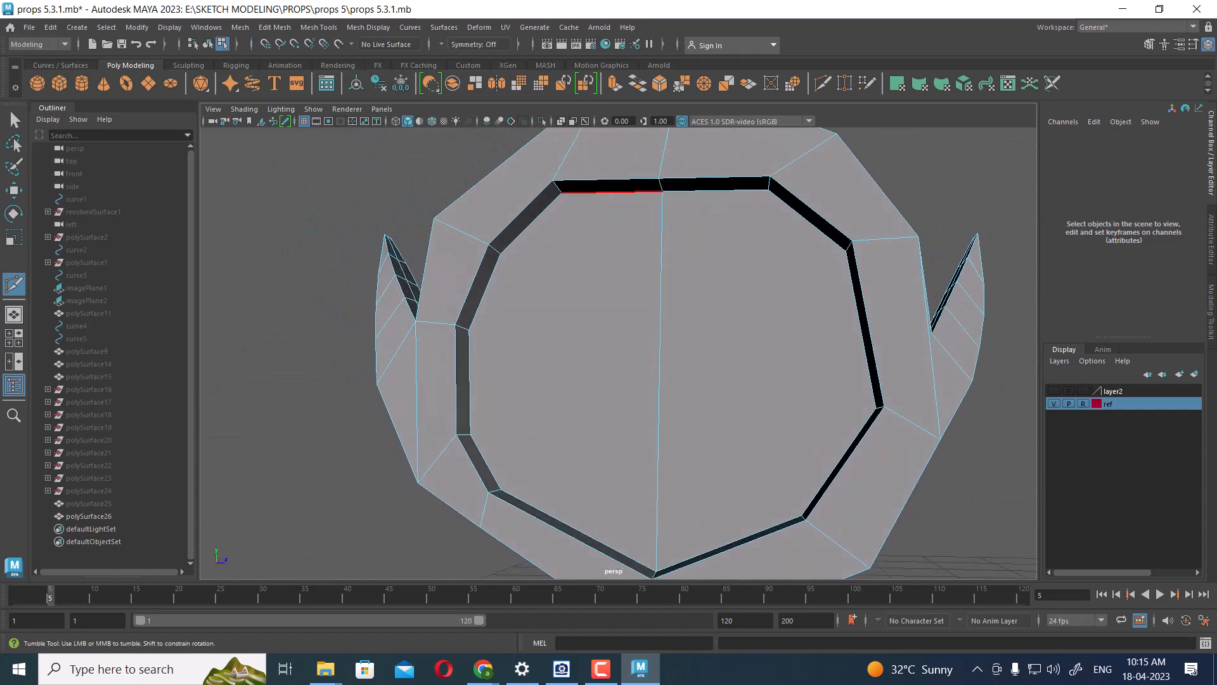
click(562, 192)
alt+drag(517, 184, 529, 273)
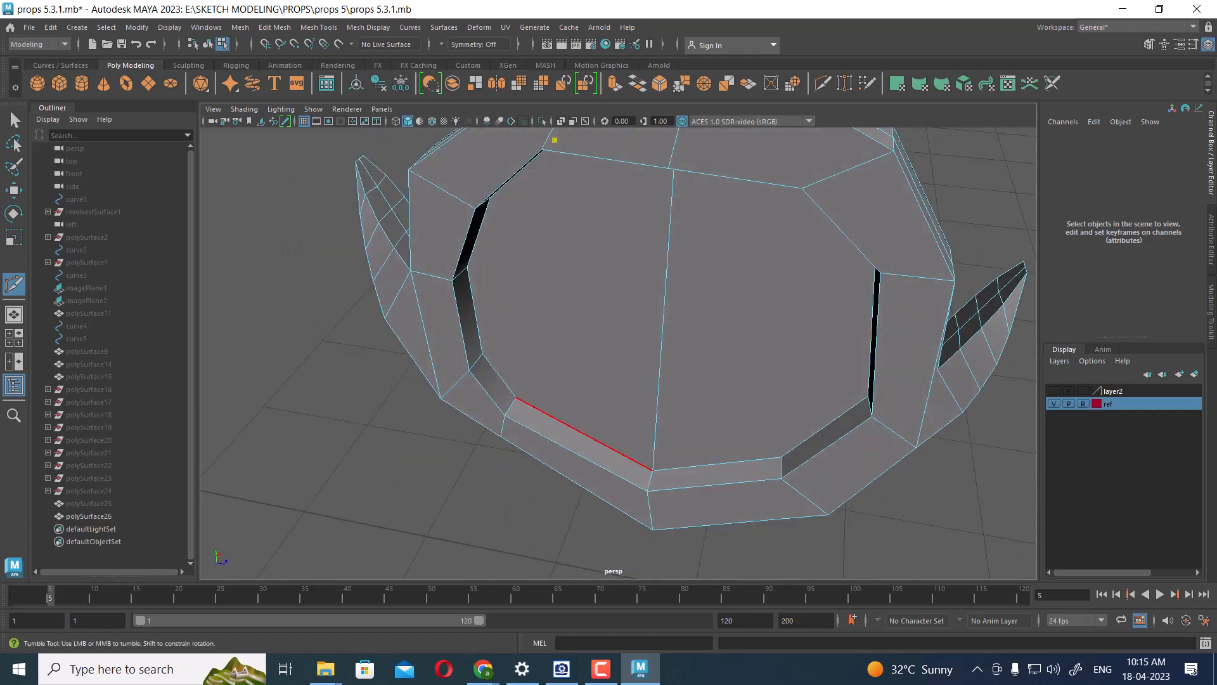
alt+drag(698, 370, 728, 245)
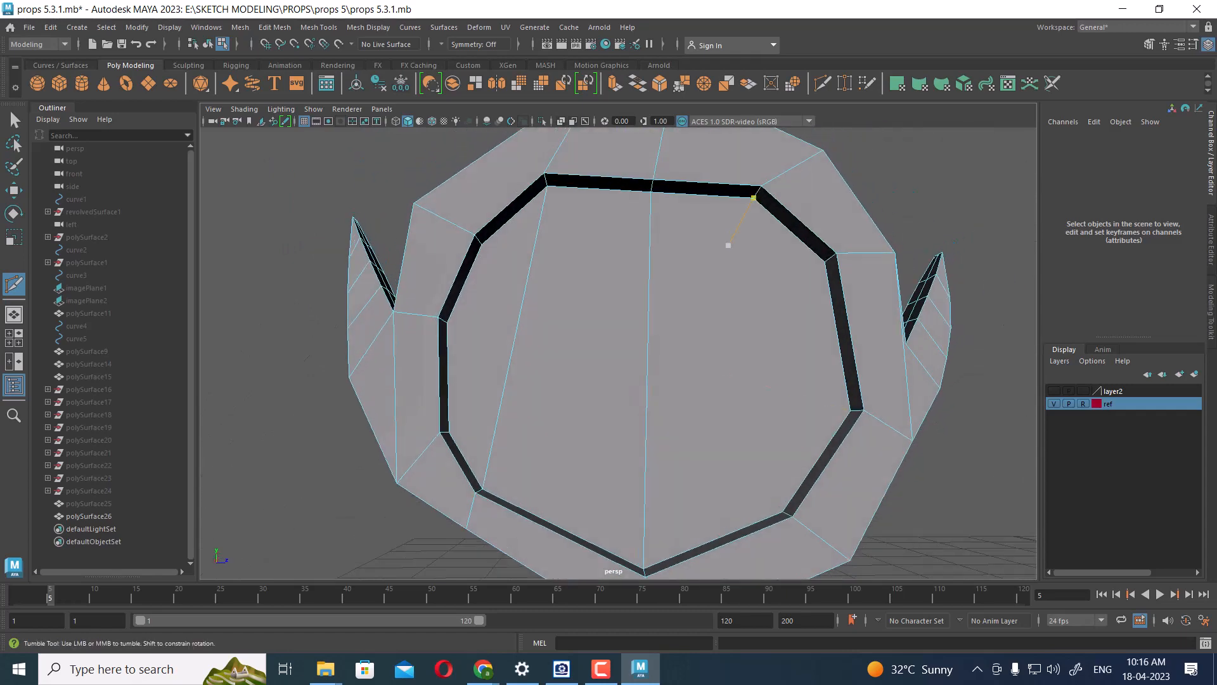
alt+drag(720, 374, 754, 403)
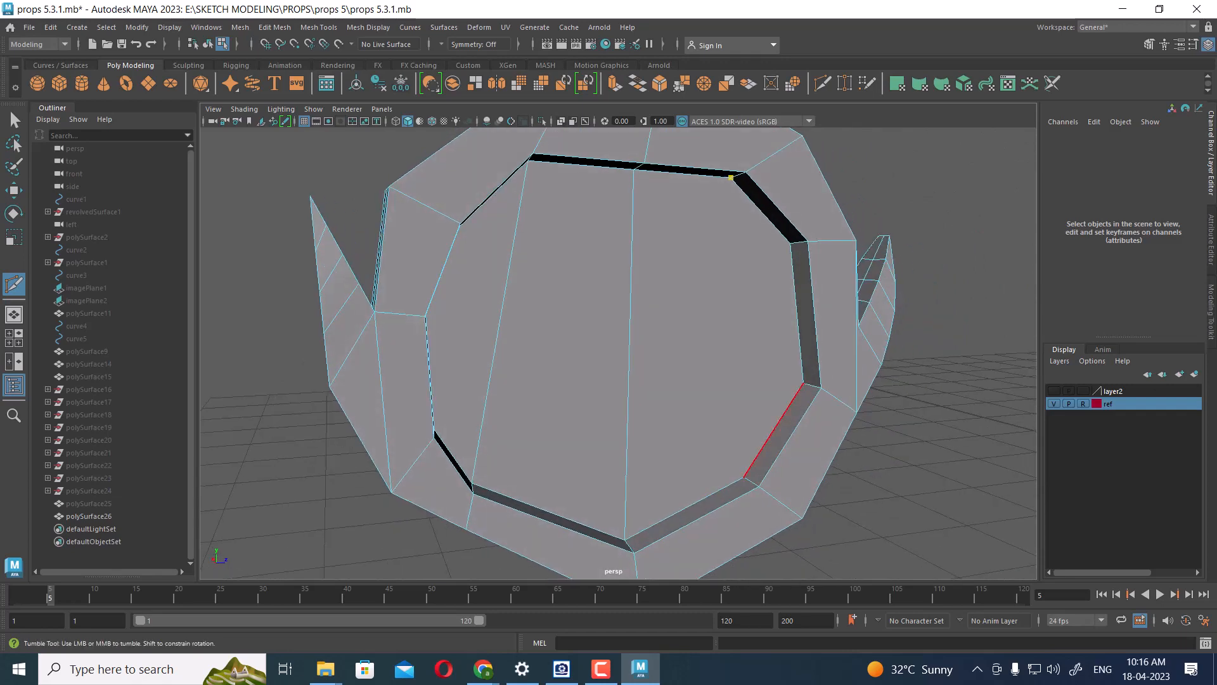
right_click(755, 483)
click(759, 486)
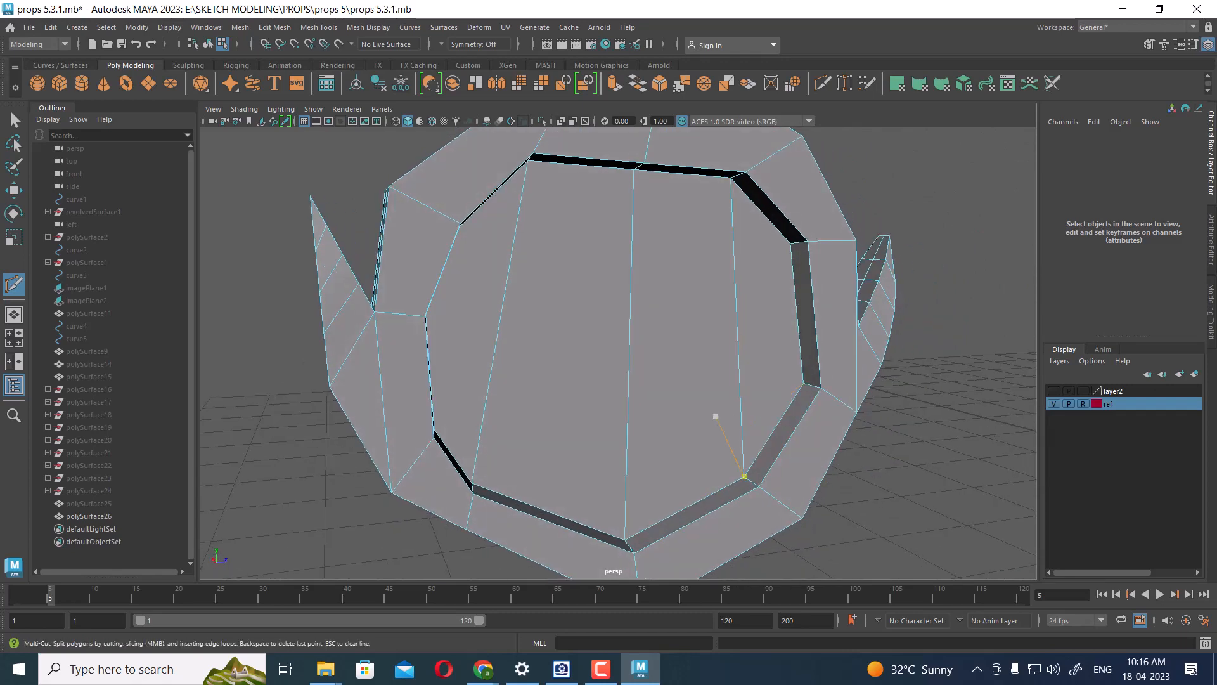
alt+drag(716, 416, 564, 373)
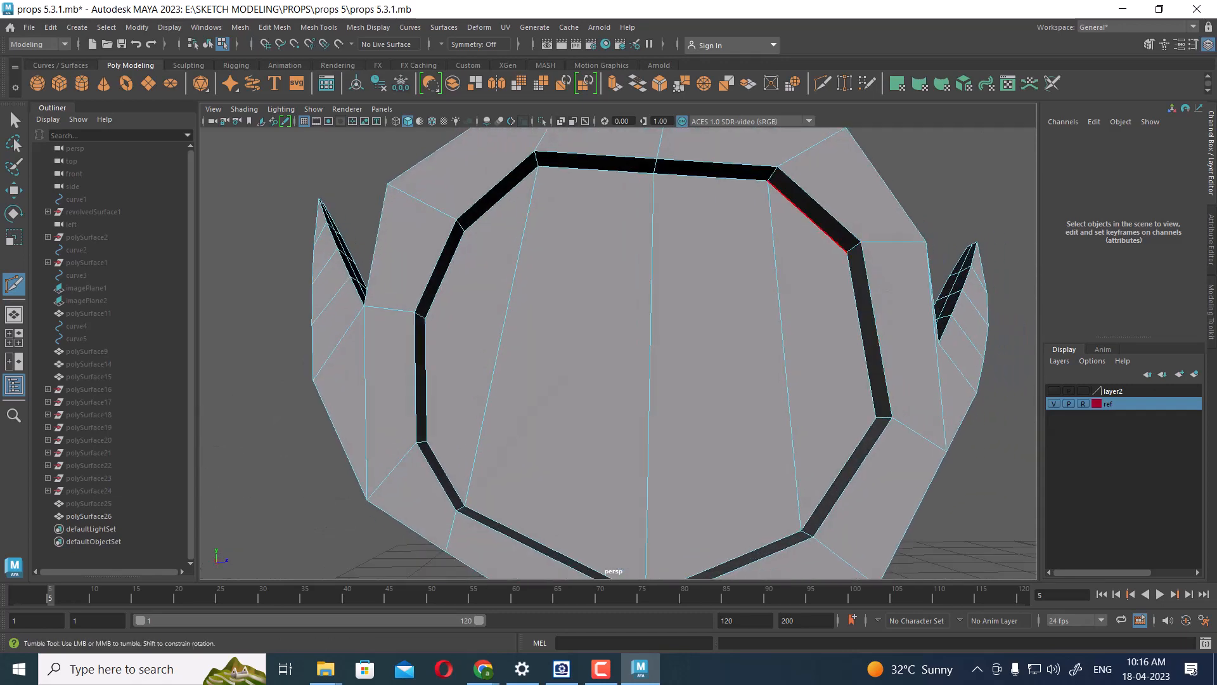
- Cut two crosswise edges over the recessed face, joining the upper side corners and the next pair of side corners below
alt+drag(903, 336, 886, 350)
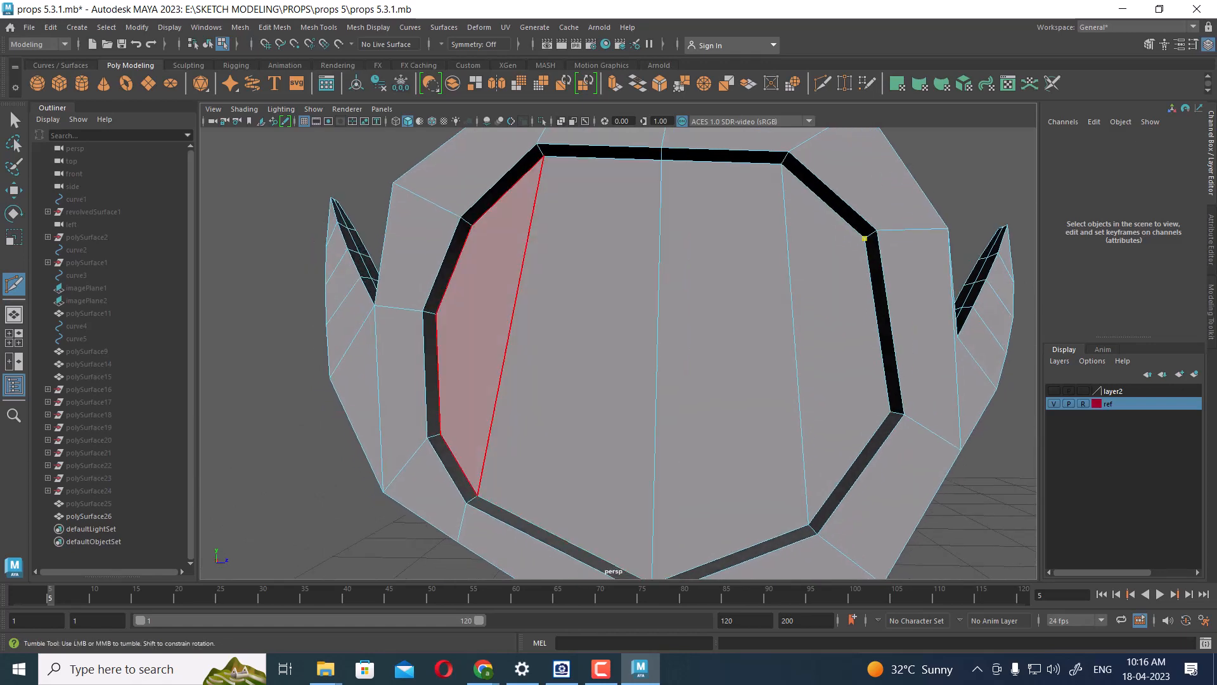
click(472, 226)
right_click(703, 267)
alt+drag(712, 272, 831, 317)
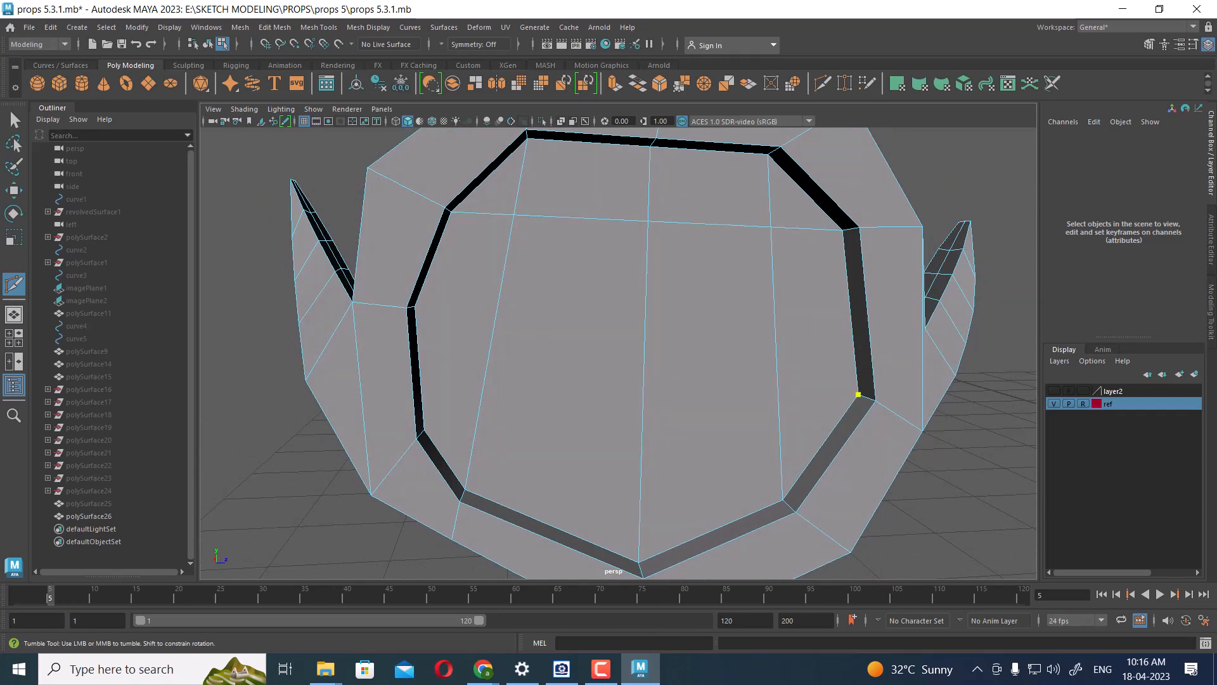
click(415, 306)
right_click(592, 387)
scroll(586, 374, down, 4)
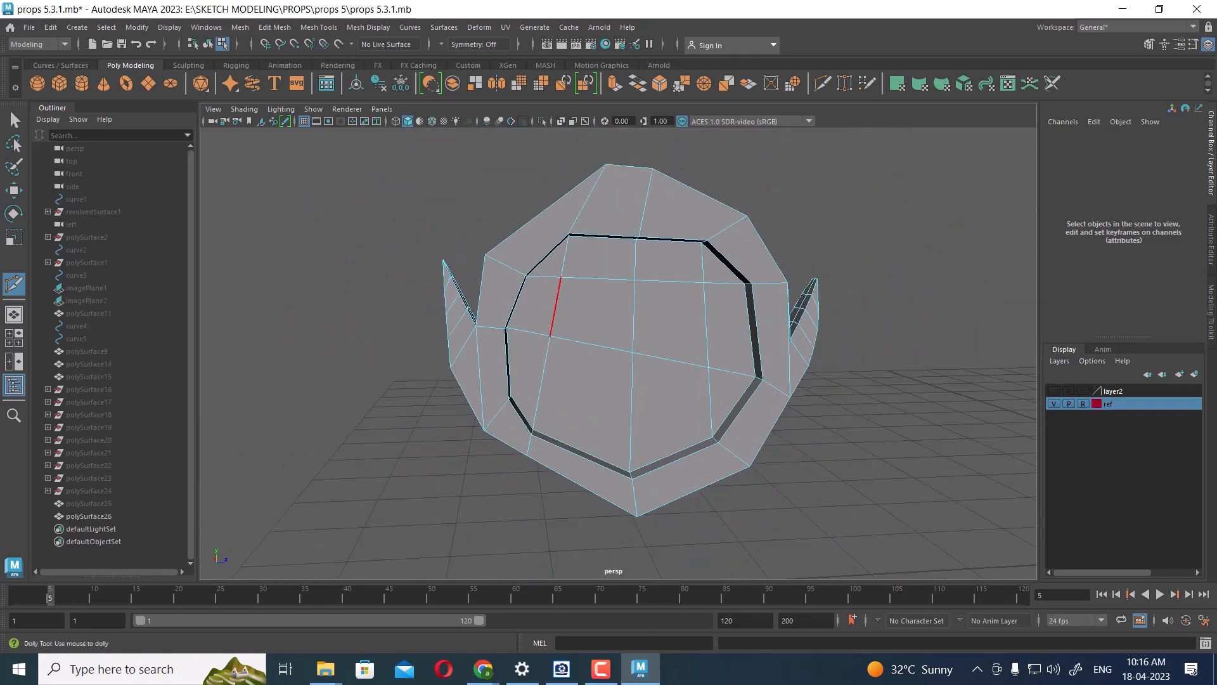
alt+drag(555, 308, 638, 346)
key(w)
- Reselect the lid copy as an object, rerun the check for faces with more than 4 sides, and examine it in wireframe
right_drag(592, 290, 655, 271)
alt+drag(655, 271, 610, 272)
shift+right_click(818, 219)
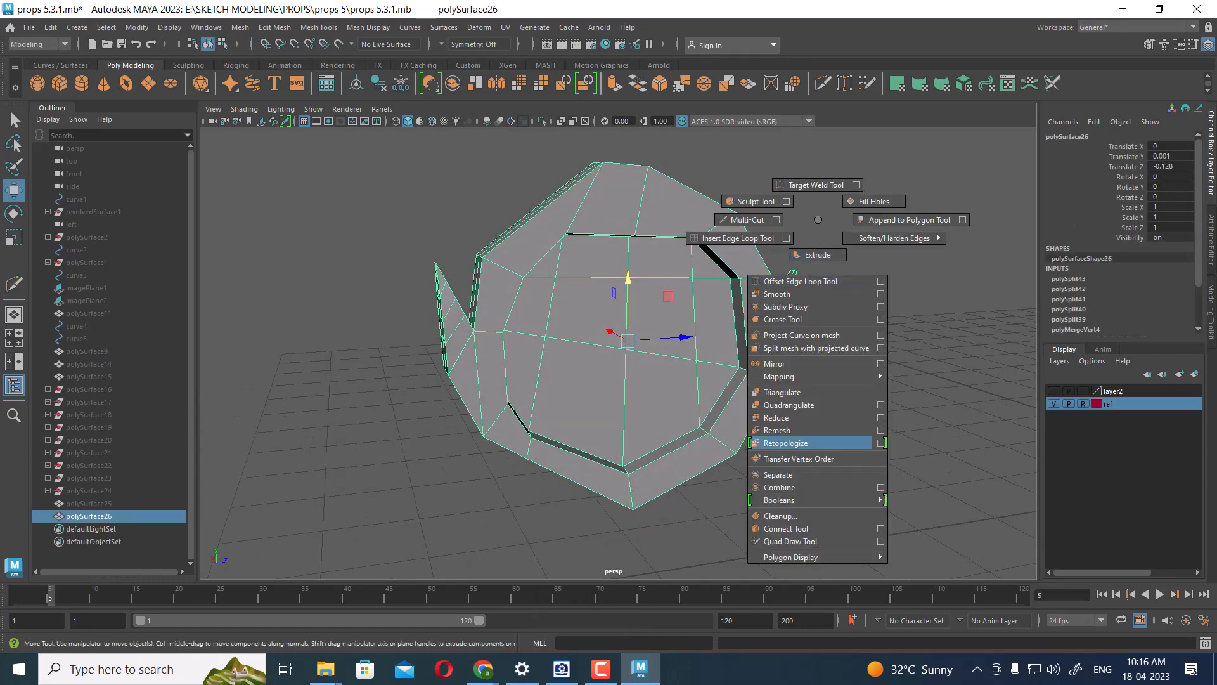
click(781, 515)
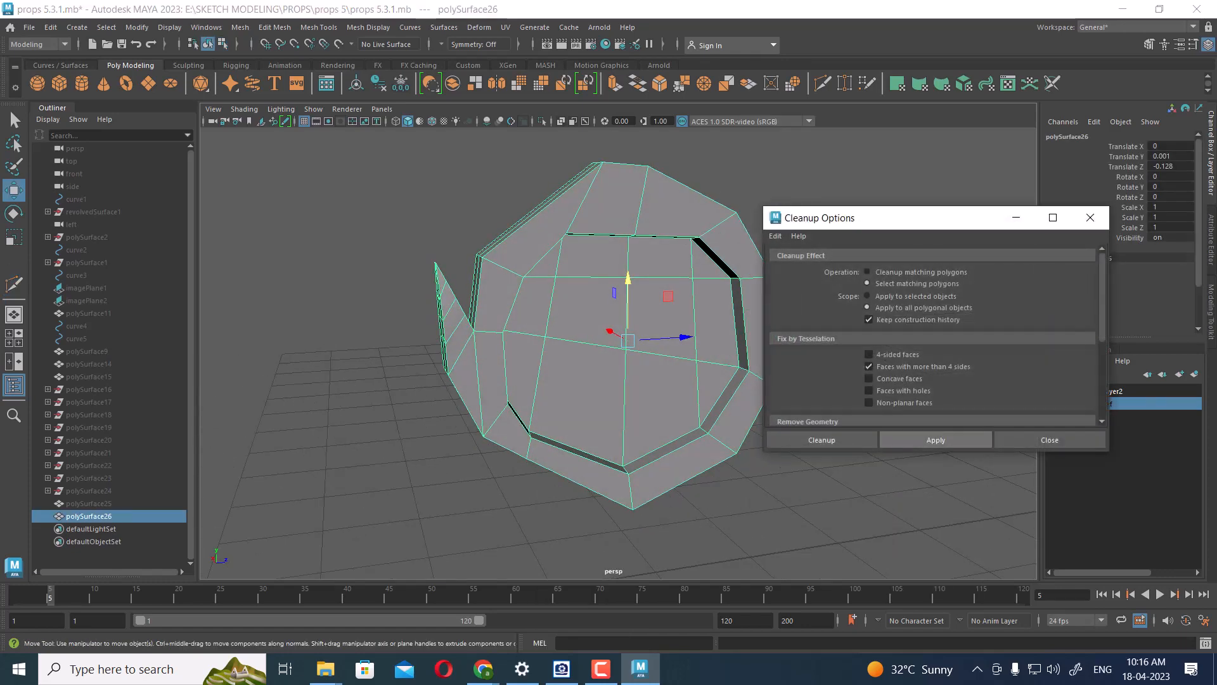
click(936, 439)
alt+drag(551, 330, 718, 306)
key(4)
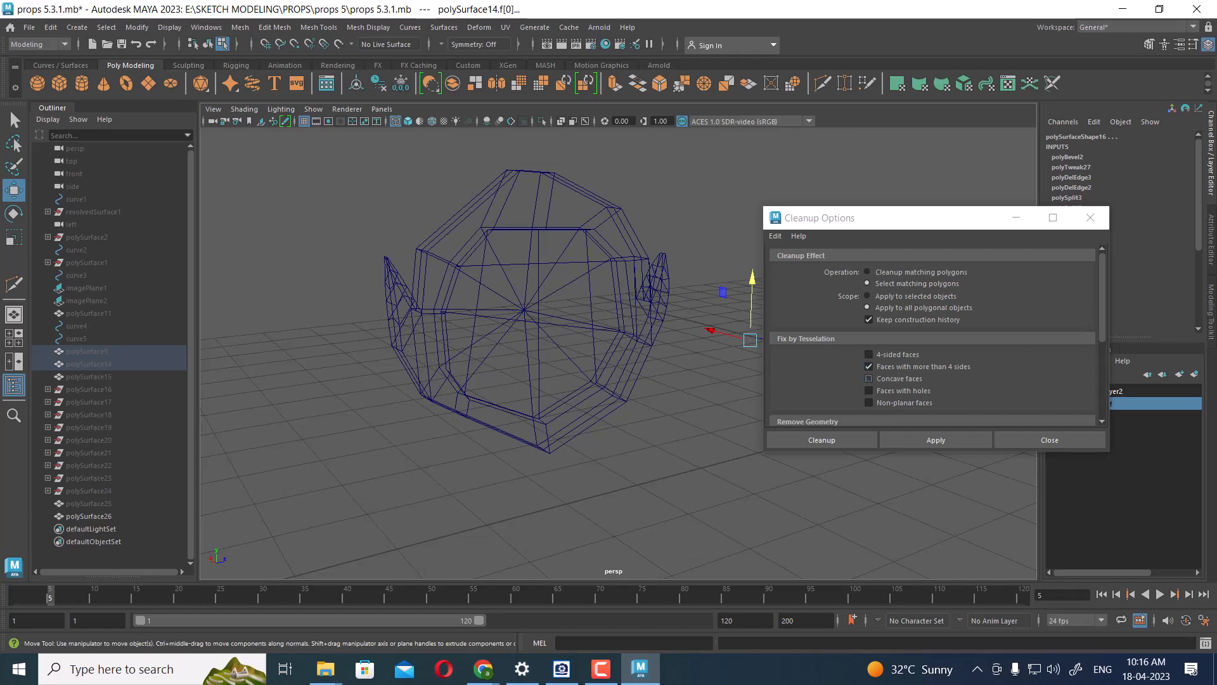
key(f)
key(4)
key(5)
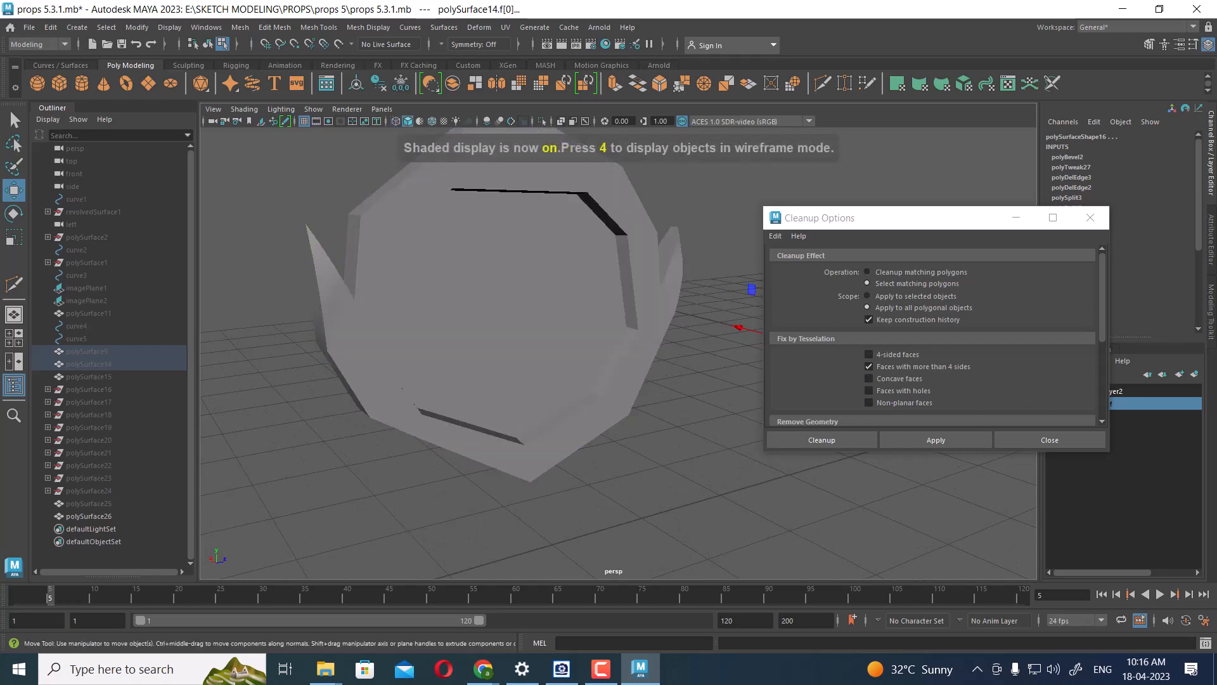
- Return the lid copy to object selection and inspect its recut faces from several sides, closing the cleanup options
alt+middle_drag(482, 274, 515, 331)
alt+drag(515, 331, 494, 285)
right_drag(486, 277, 550, 260)
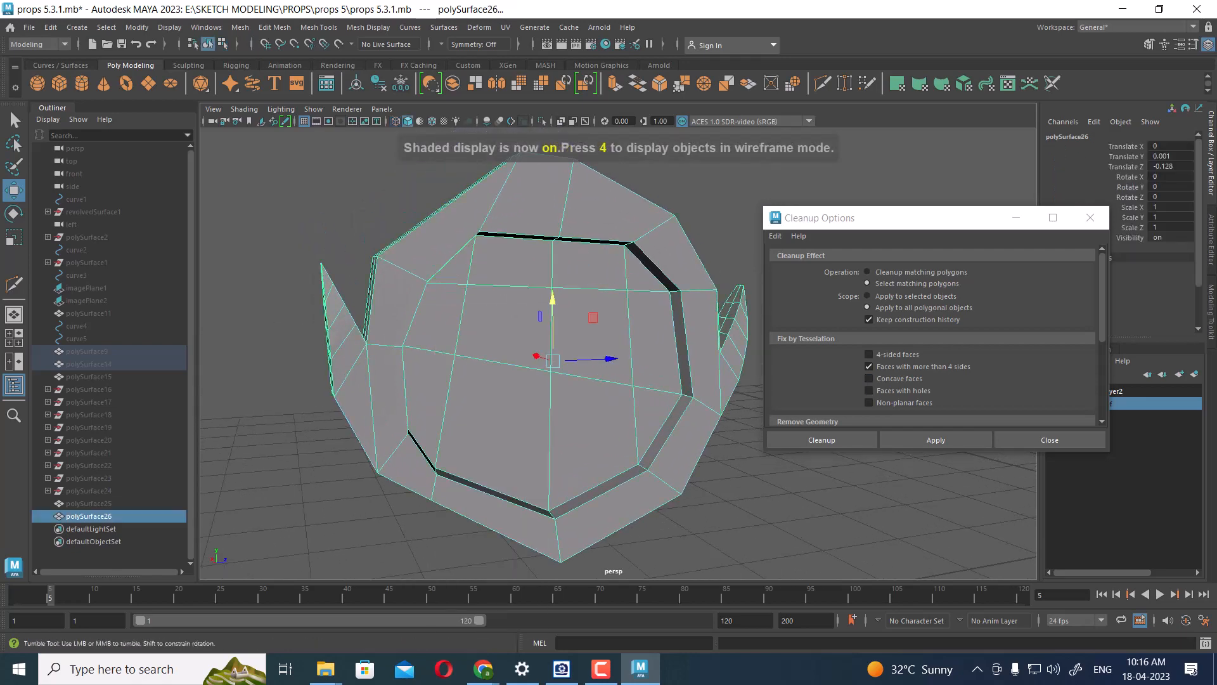
alt+drag(550, 259, 590, 279)
alt+middle_drag(590, 279, 609, 283)
scroll(610, 283, up, 1)
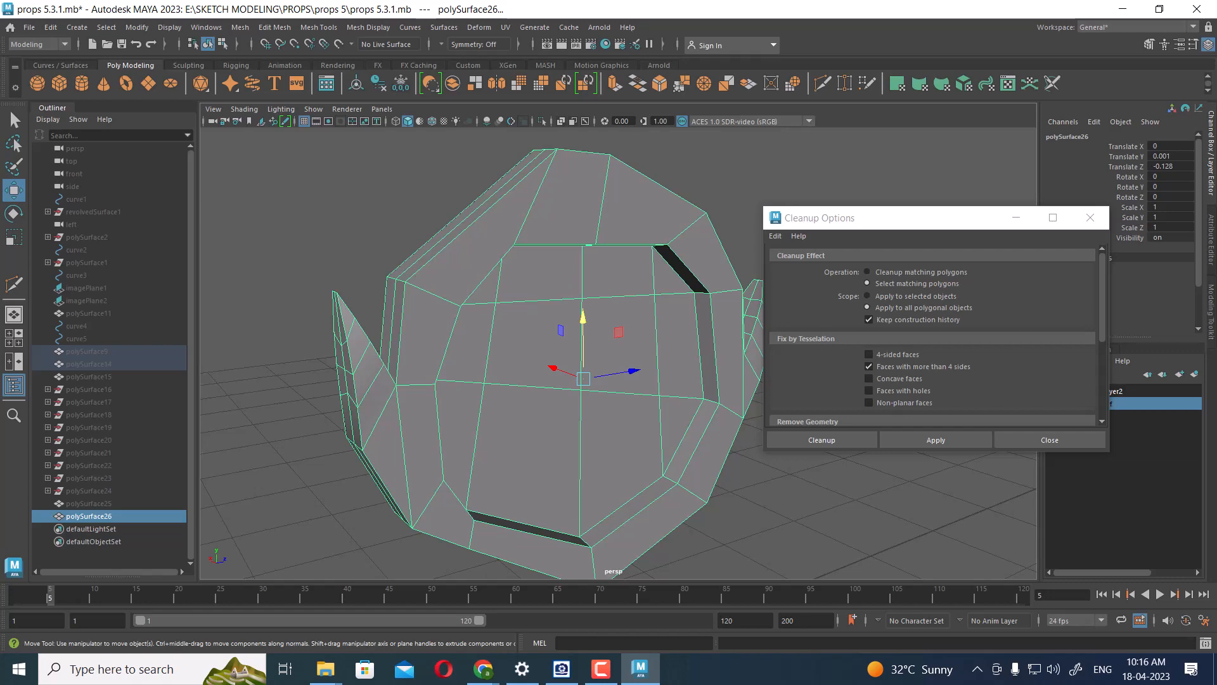
alt+drag(610, 283, 396, 281)
alt+drag(507, 298, 380, 292)
click(1049, 440)
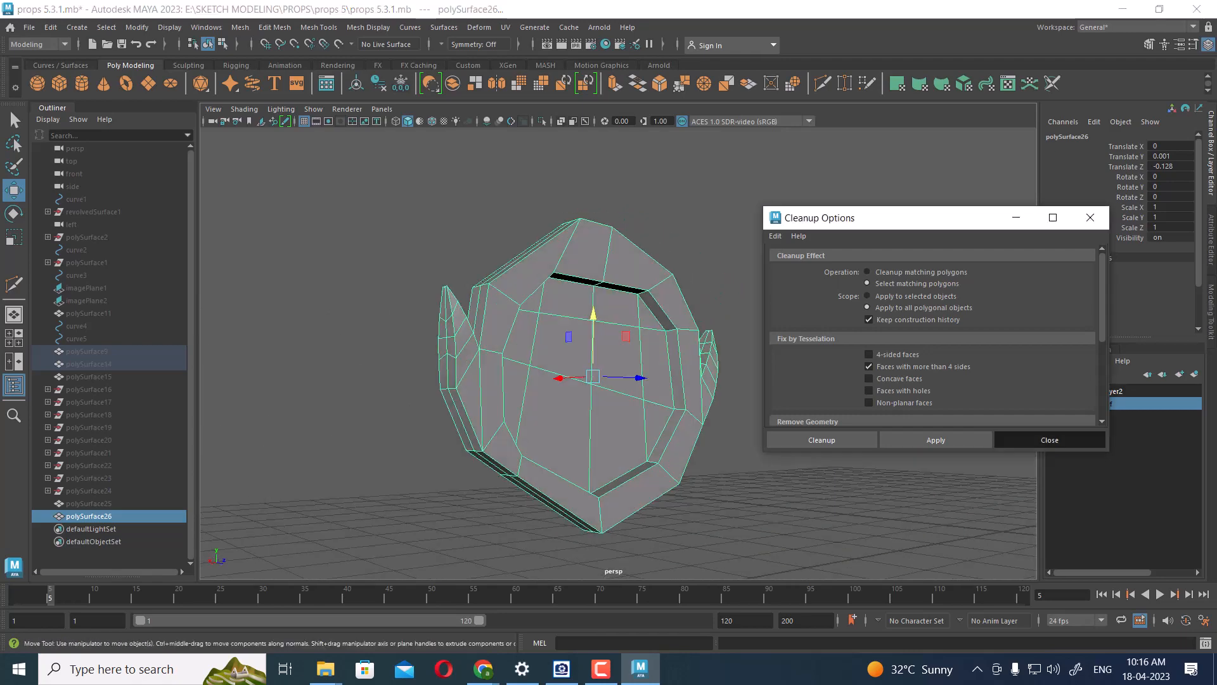
- Show the hidden emblem again and delete the construction history of both the emblem and the lid copy
click(887, 381)
key(ctrl+shift+h)
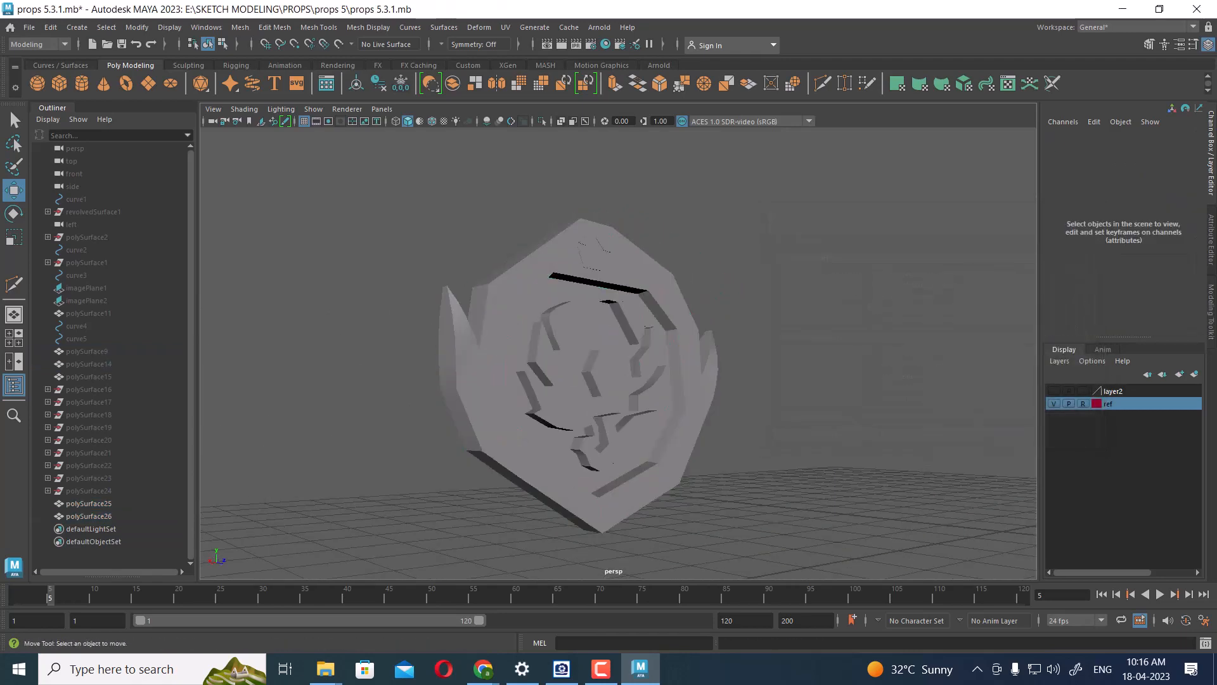
drag(393, 202, 761, 545)
scroll(619, 353, down, 3)
alt+drag(609, 342, 552, 380)
scroll(618, 353, down, 3)
click(792, 285)
drag(460, 255, 826, 540)
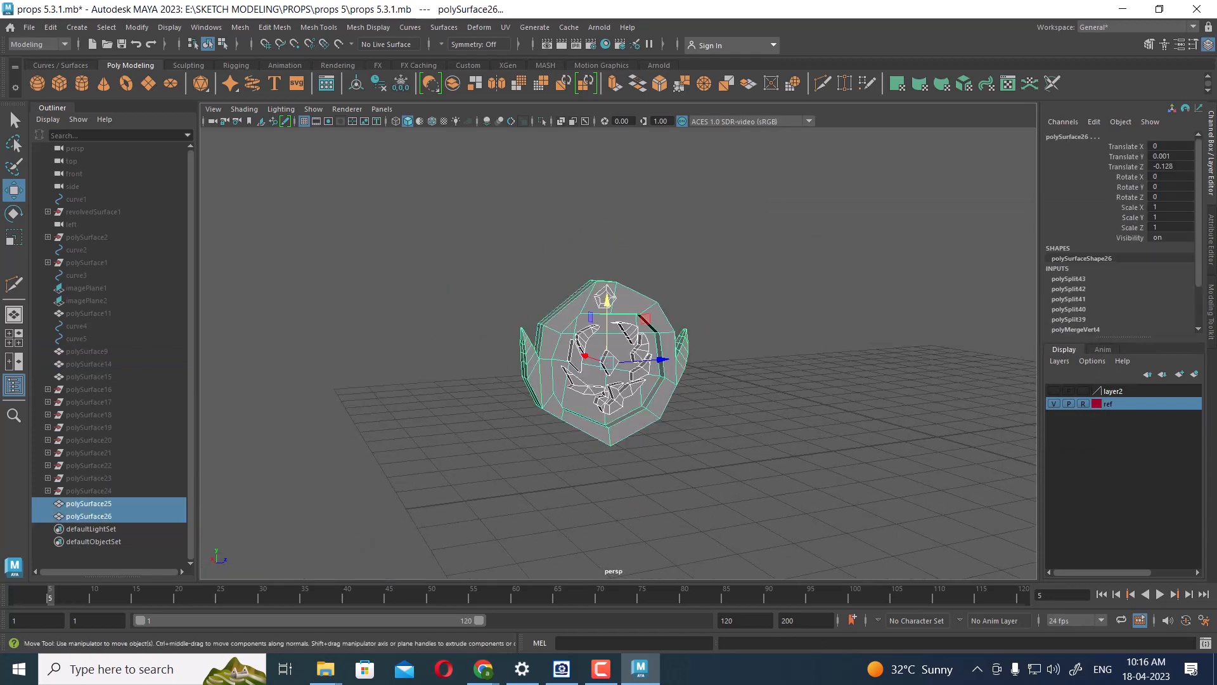
click(50, 28)
mouse_move(87, 179)
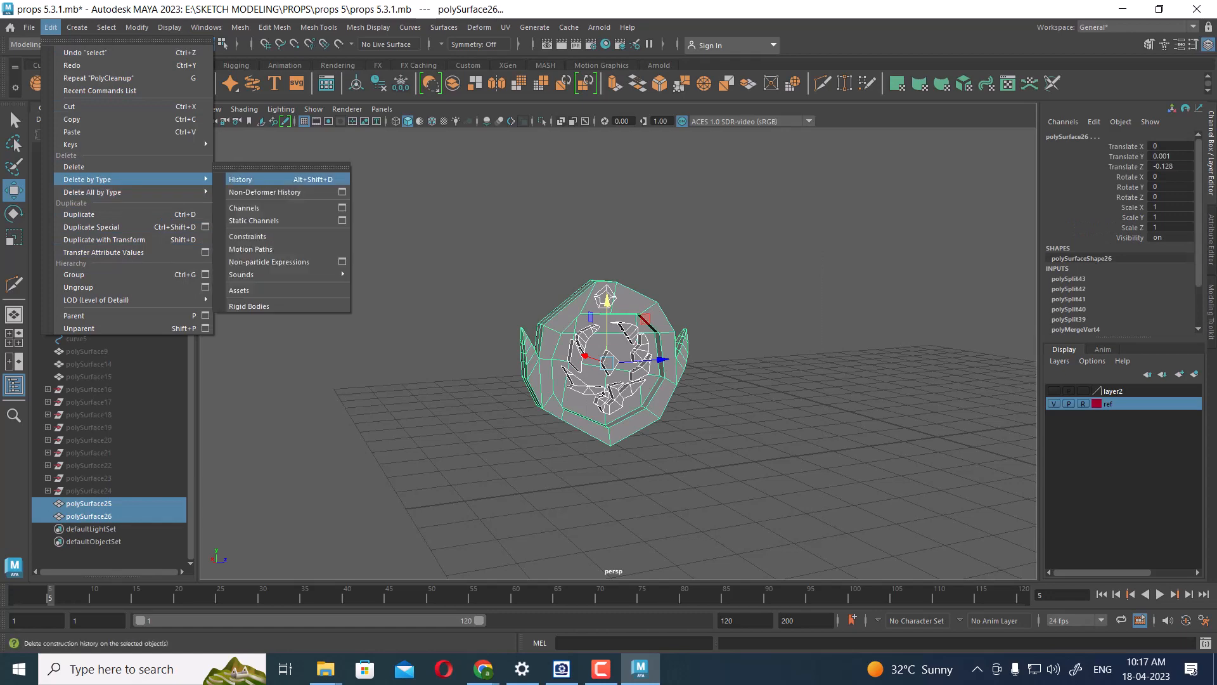
click(241, 180)
scroll(602, 364, up, 3)
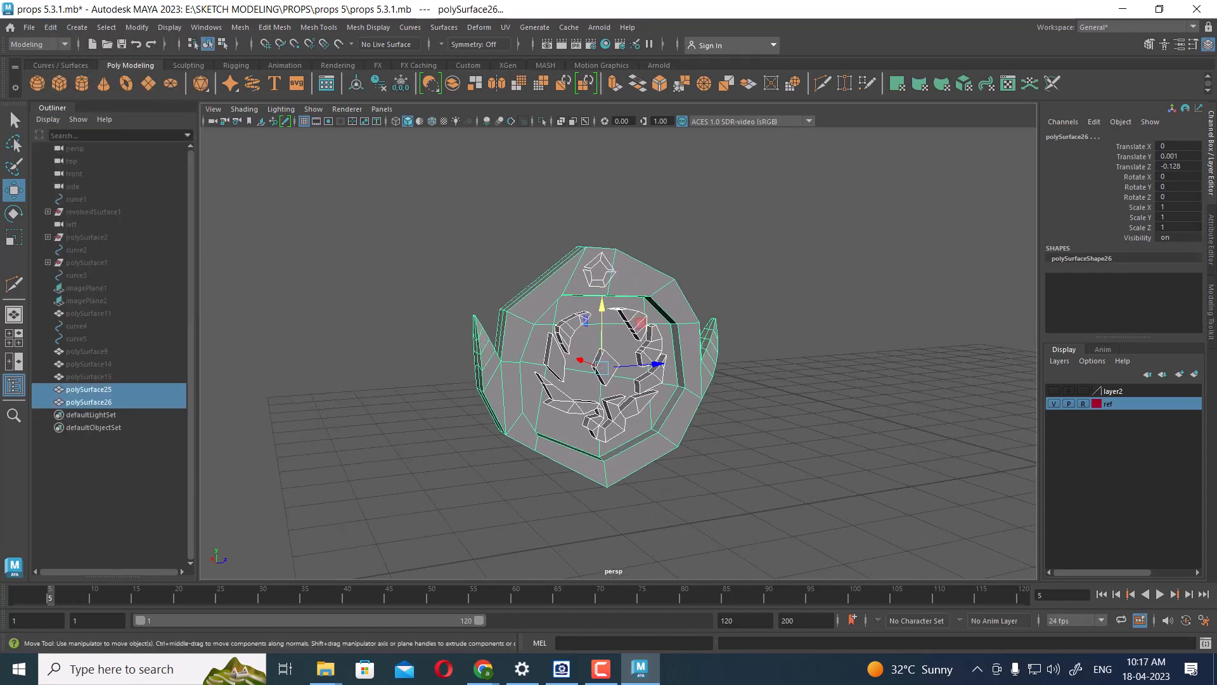
- Group the lid copy with the emblem and centre the group's pivot
key(ctrl+g)
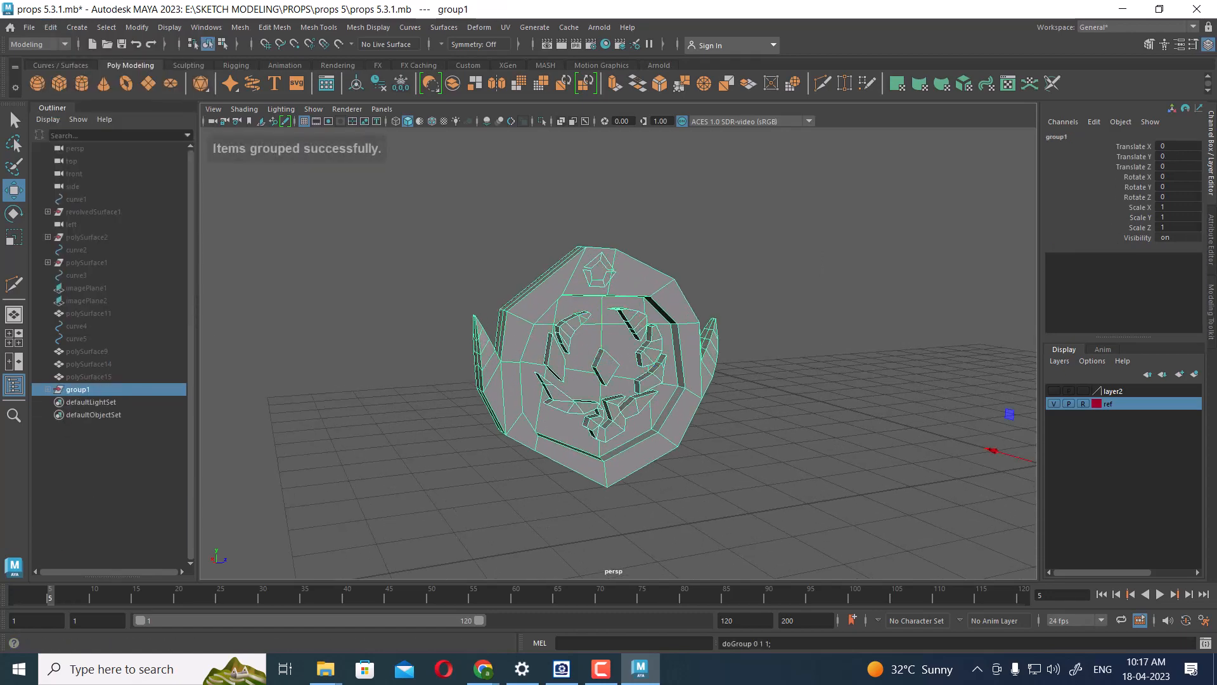
click(137, 28)
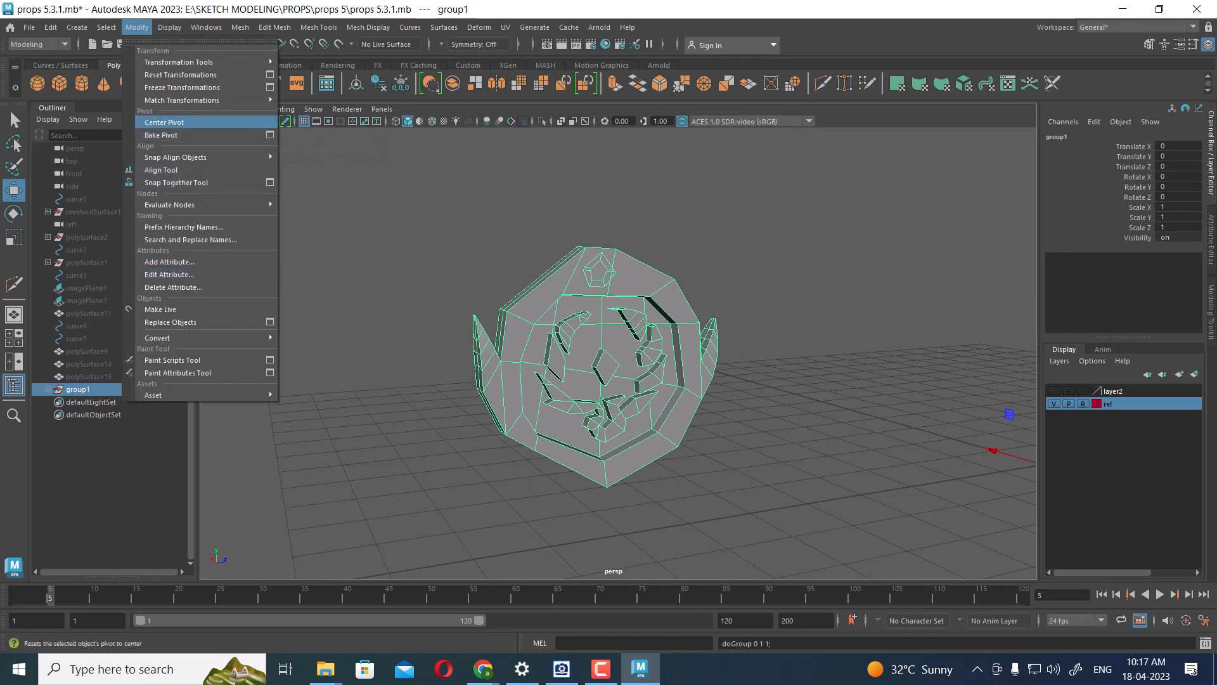
click(164, 123)
scroll(608, 355, down, 4)
mouse_move(634, 367)
alt+mouse_down()
mouse_move(495, 368)
mouse_move(621, 368)
alt+mouse_up()
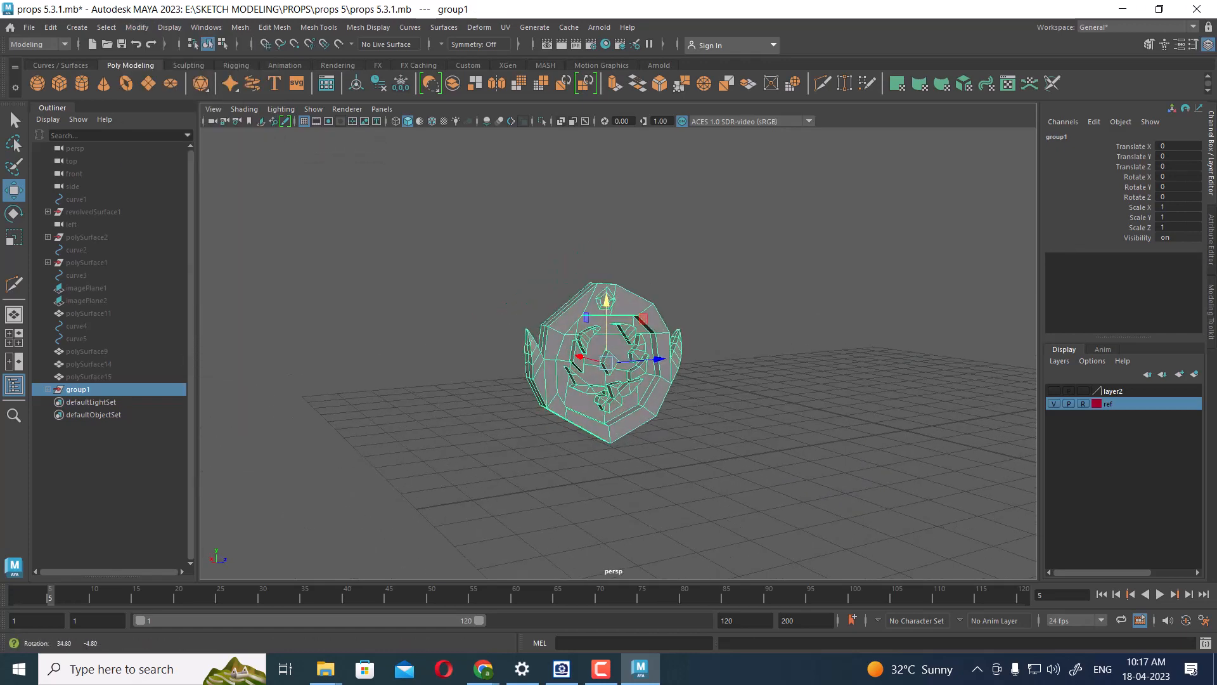
scroll(608, 355, down, 2)
- Show all hidden objects in the scene, including the reference drawings and the spyglass parts
key(ctrl+shift+h)
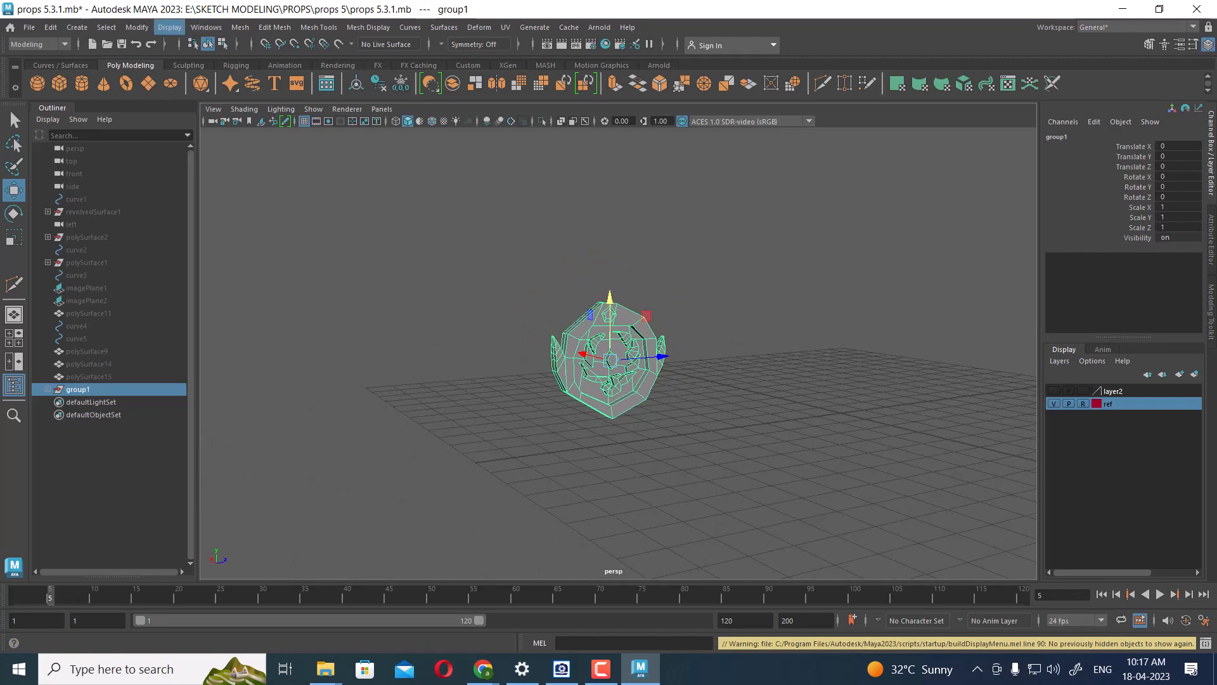
click(169, 27)
mouse_move(210, 110)
click(417, 171)
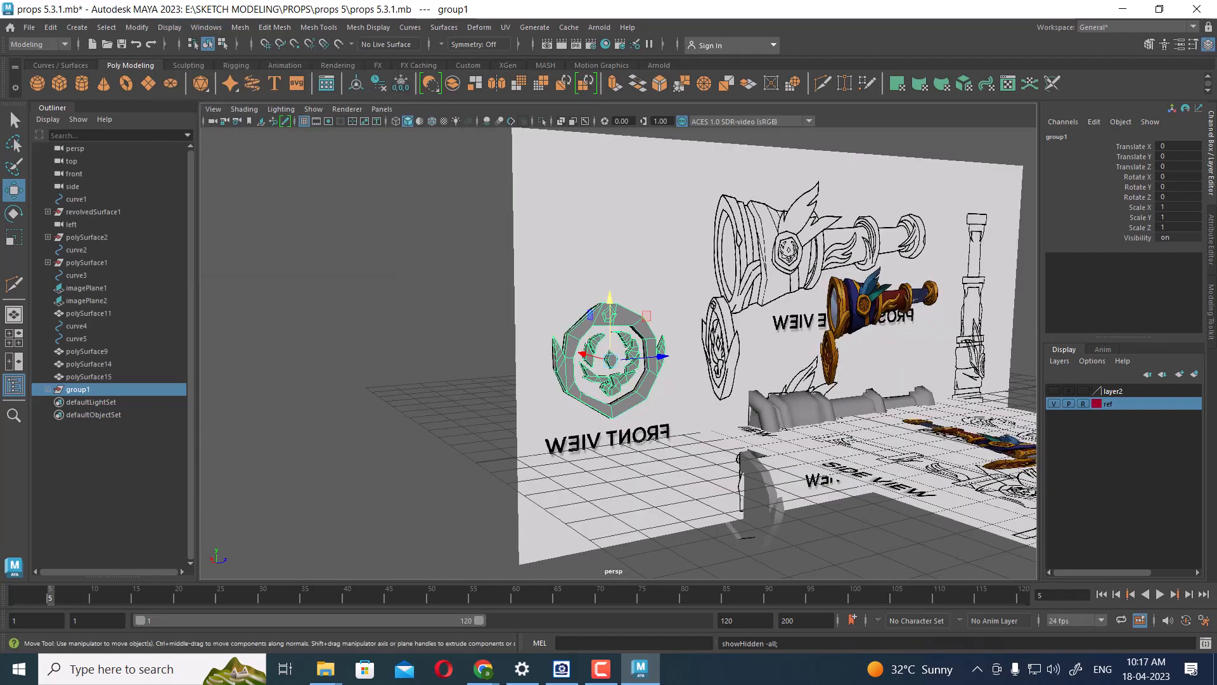
- Move the lid group away from the front-view drawing to about -2.34 in Translate X
alt+drag(609, 355, 691, 342)
scroll(615, 358, up, 6)
scroll(608, 361, up, 2)
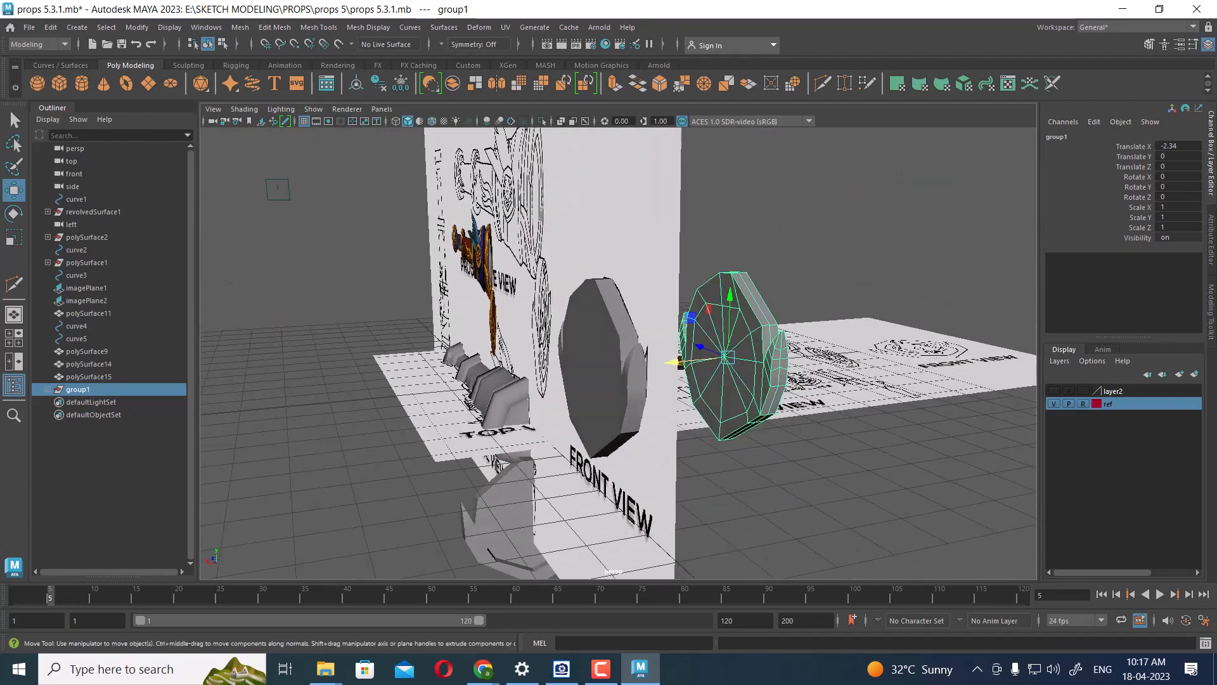
- Delete the original lid standing apart from the group and select the cleaned-up lid copy
click(607, 361)
alt+drag(607, 361, 489, 361)
key(Delete)
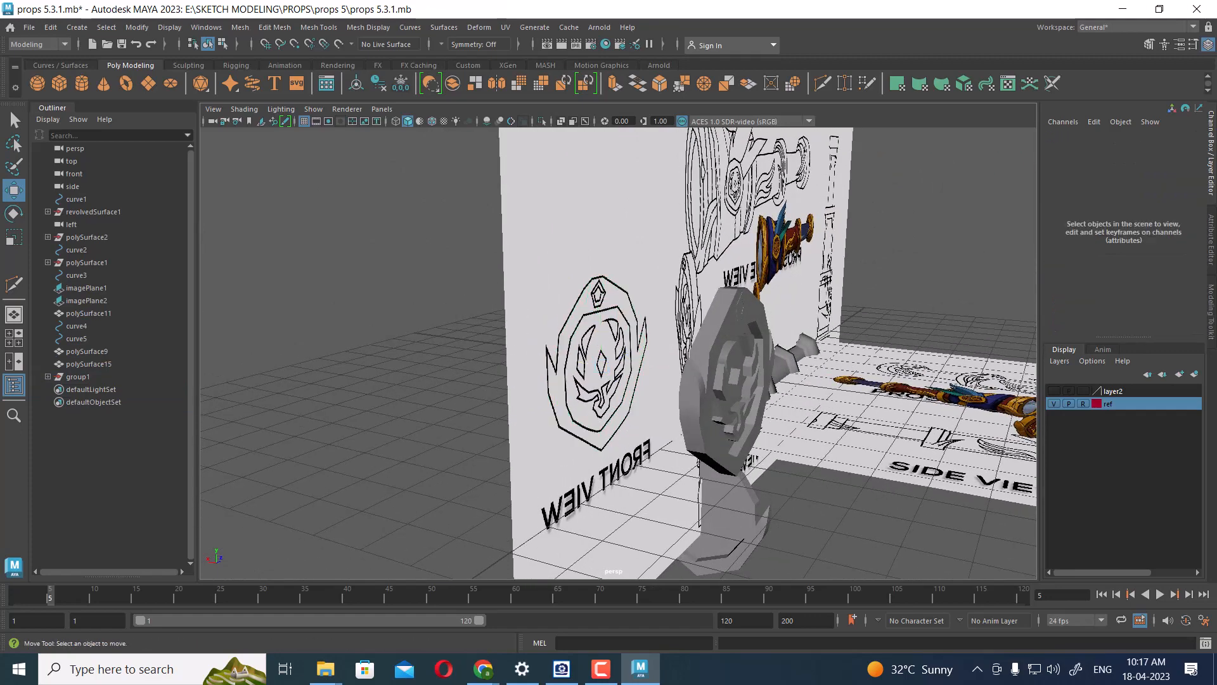
click(698, 395)
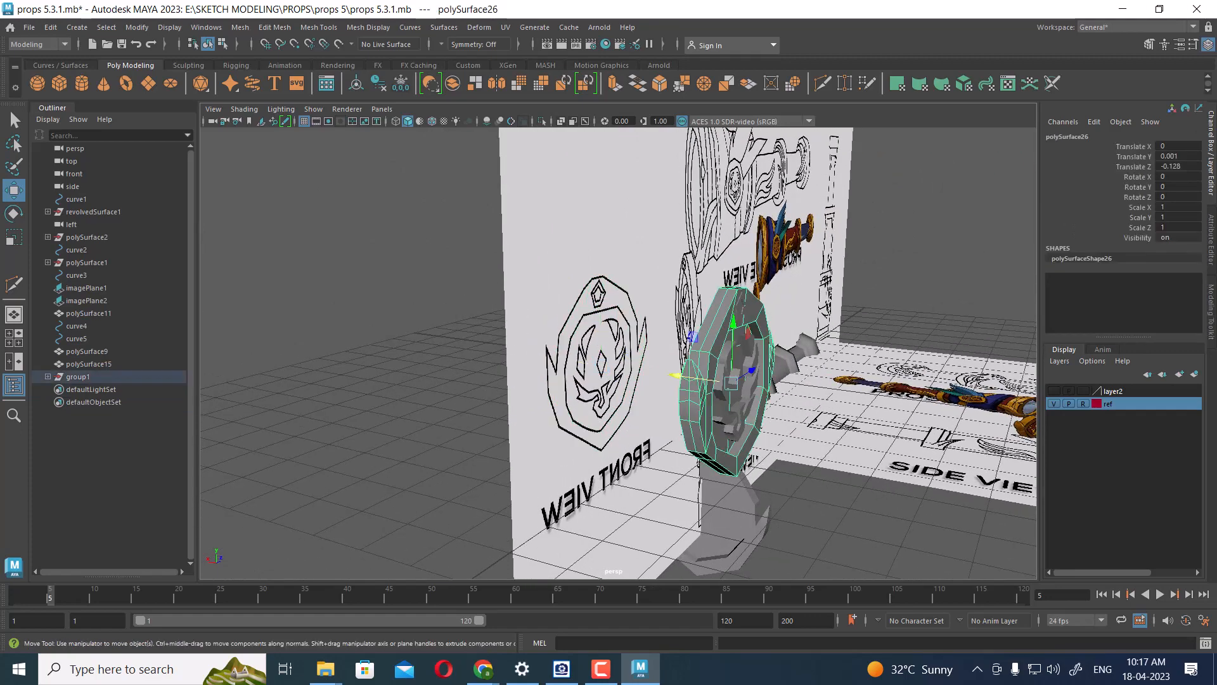
- Select the whole lid-and-emblem group and set its Rotate Y to -90
key(Up)
scroll(393, 190, down, 4)
alt+drag(393, 190, 511, 181)
scroll(511, 181, up, 2)
key(e)
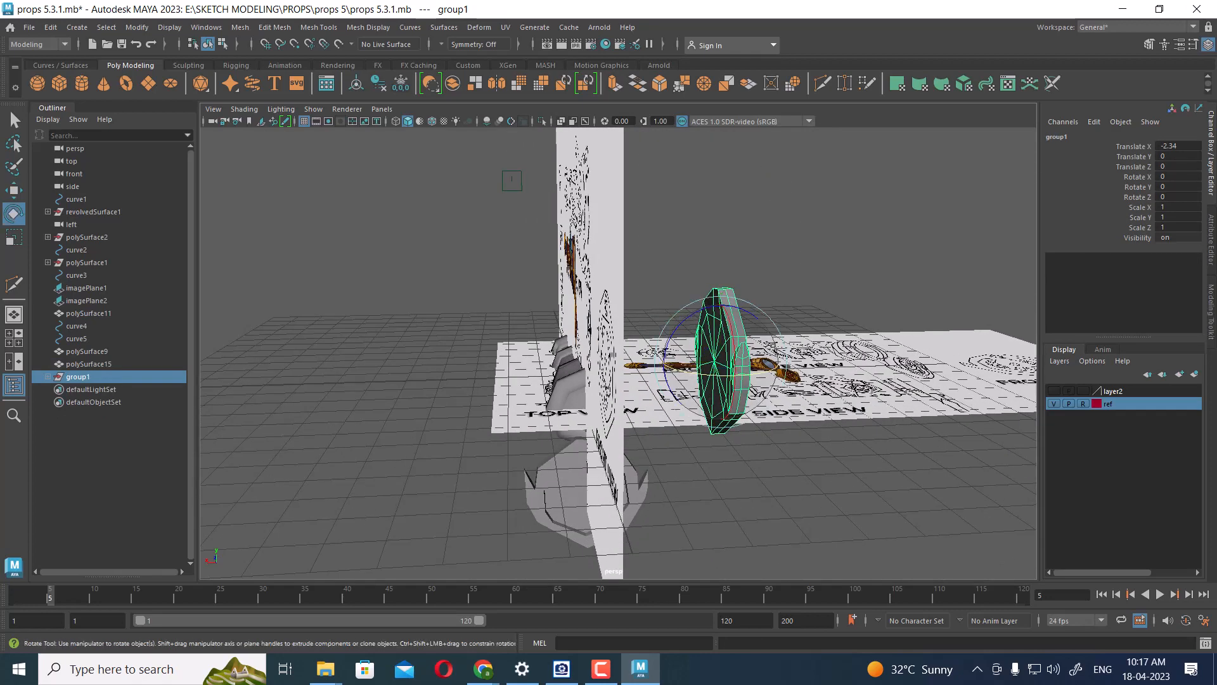
drag(739, 375, 694, 373)
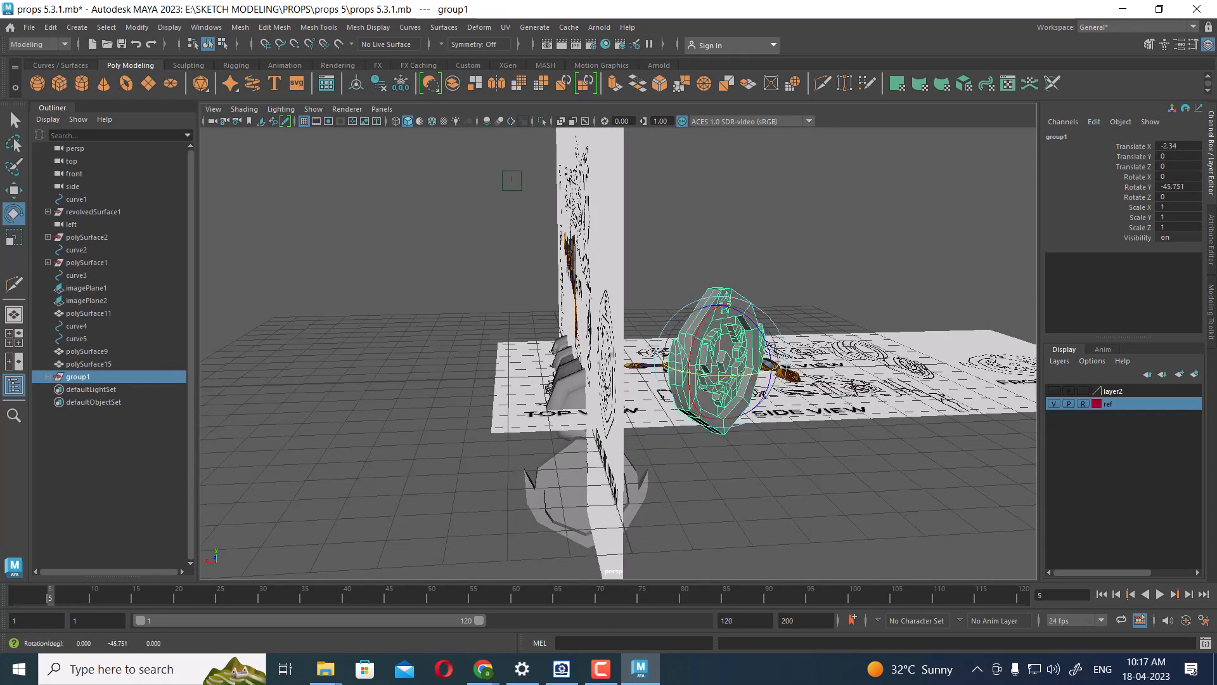
text(90)
key(Return)
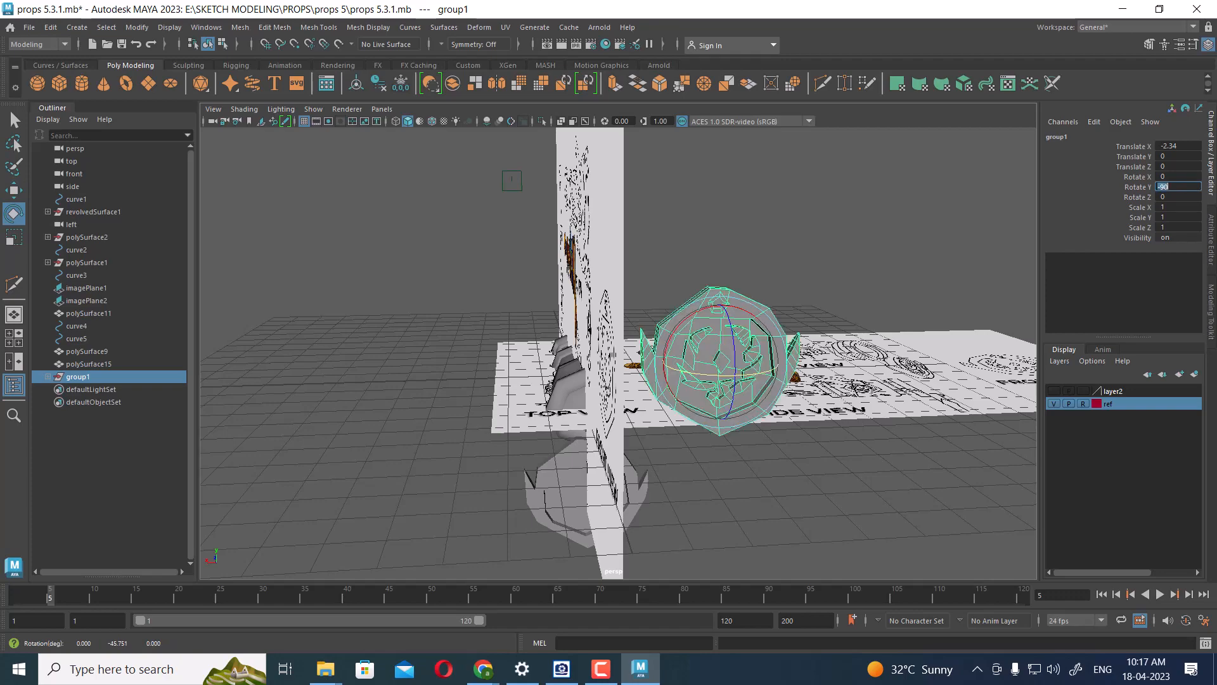
- Add the old lid hanging at the spyglass's front end to the selection and hide all unselected objects
scroll(618, 353, up, 2)
key(w)
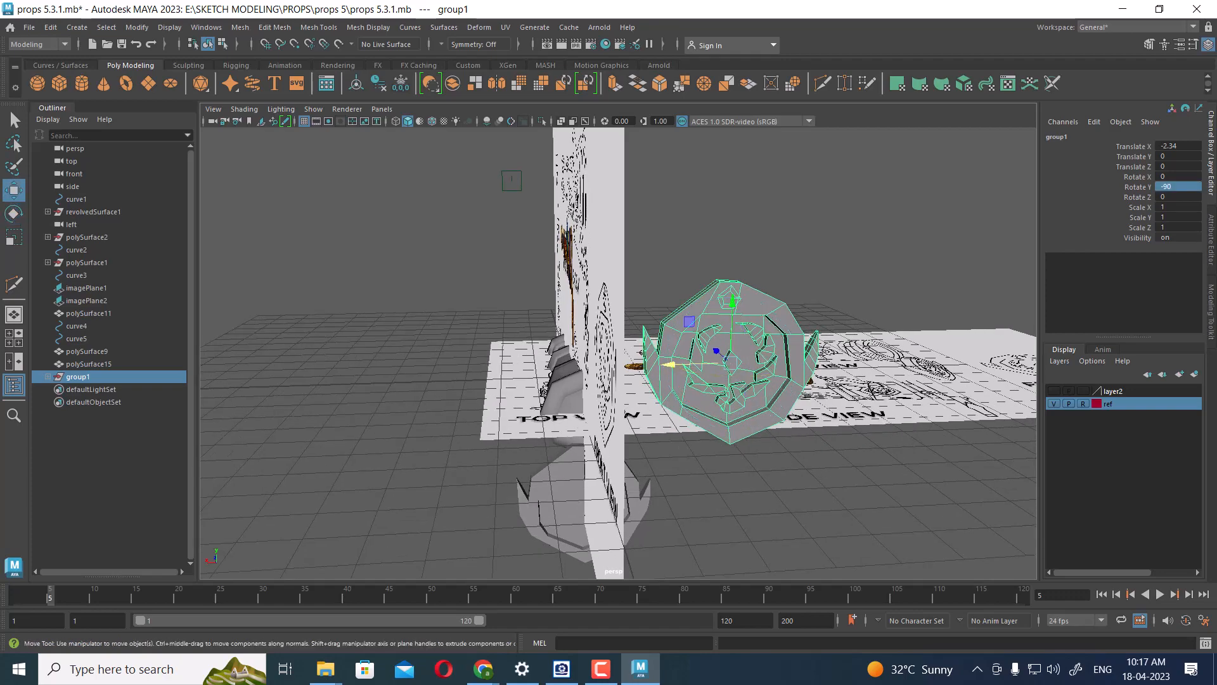
alt+drag(571, 317, 755, 266)
scroll(618, 353, up, 2)
shift+click(586, 310)
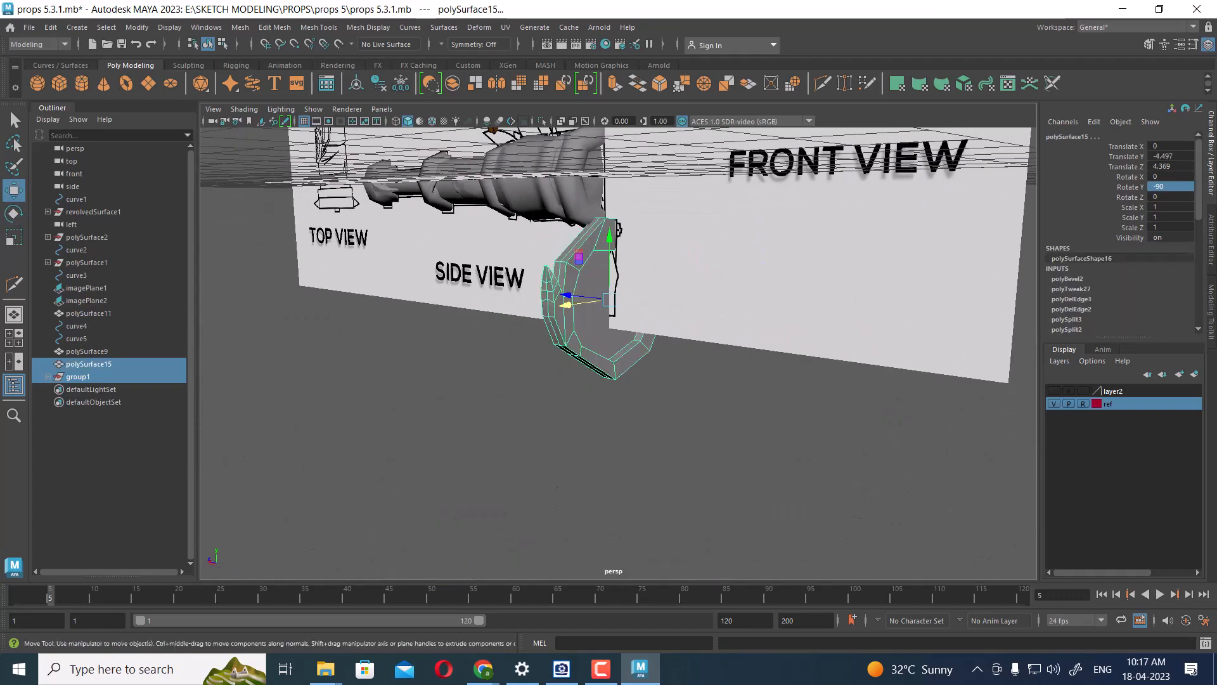
key(alt+h)
scroll(618, 354, down, 3)
alt+drag(640, 304, 562, 342)
alt+middle_drag(561, 342, 564, 444)
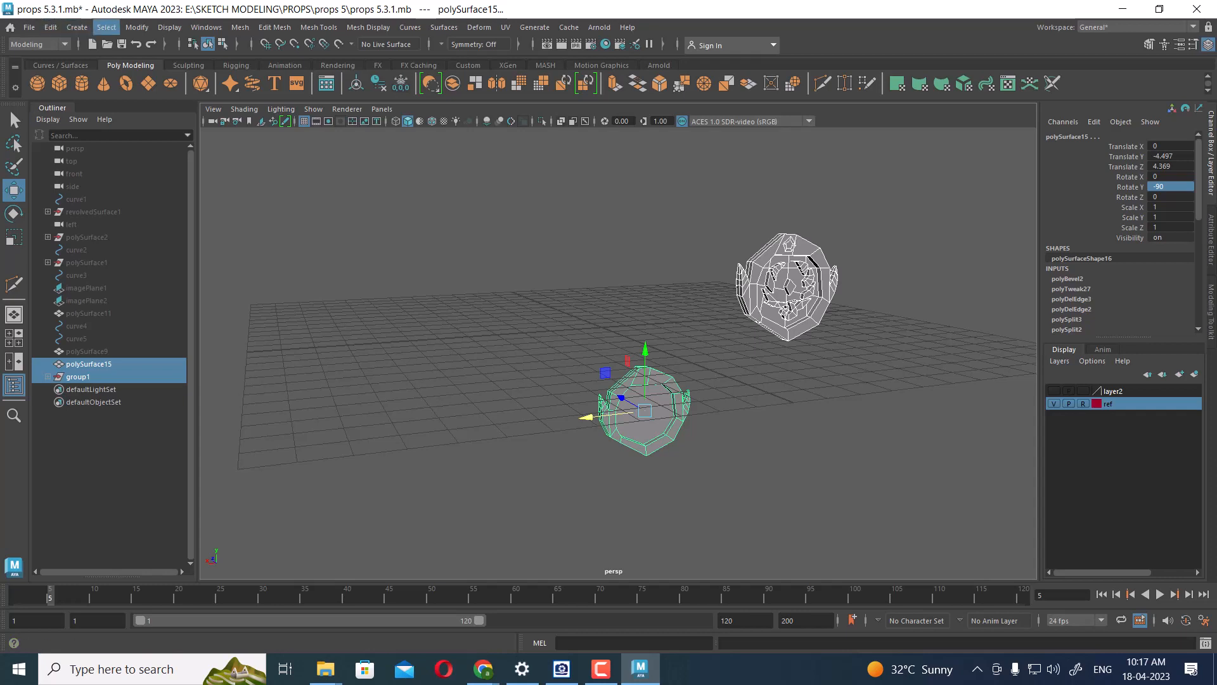
- Align the lid group to the old lid with Align Objects, using Mid mode in World X, Y and Z and Last selected object
click(137, 27)
mouse_move(191, 158)
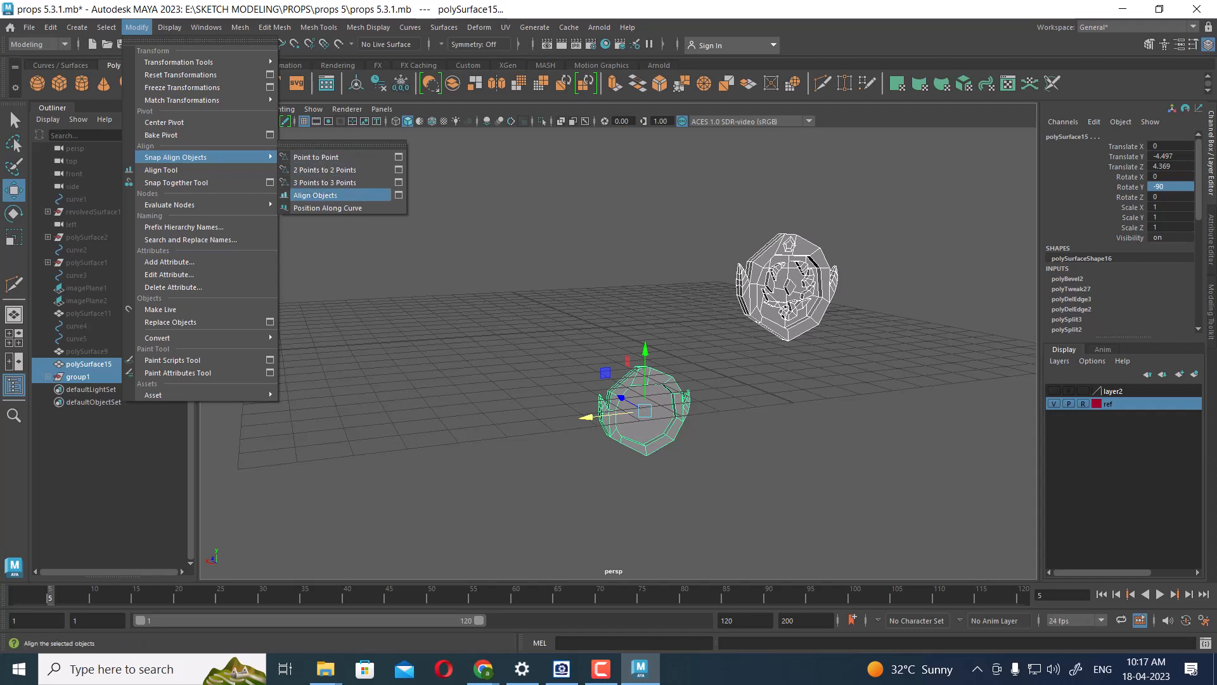
click(398, 195)
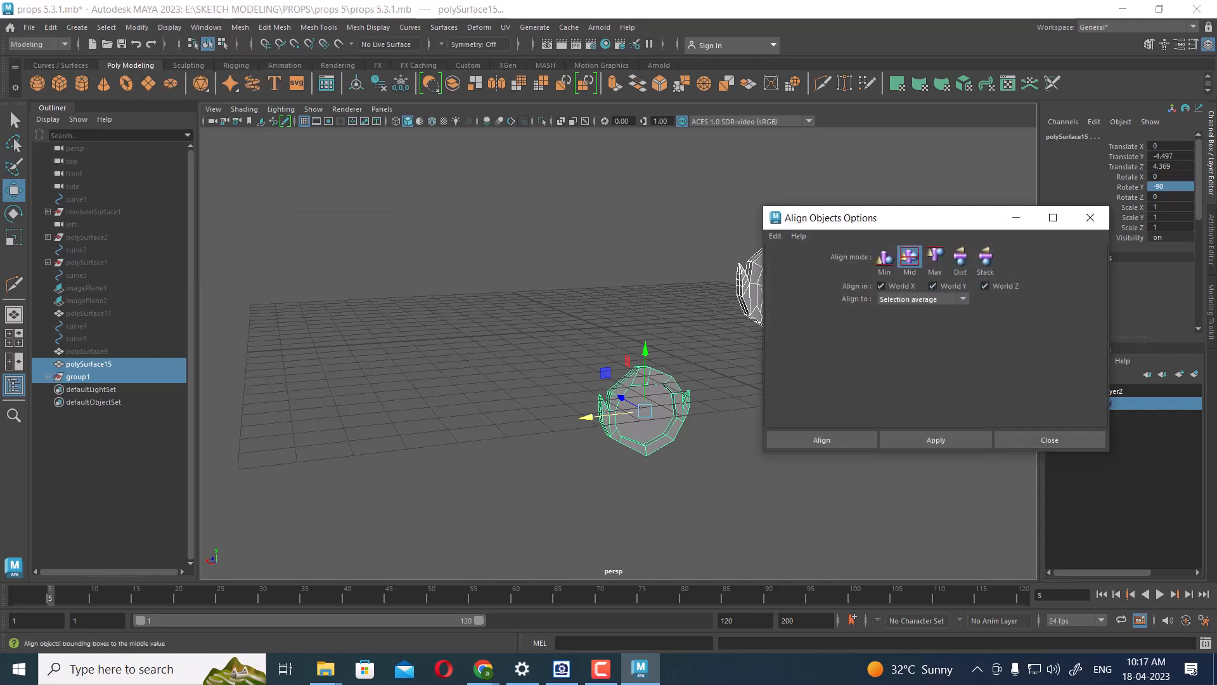
click(922, 298)
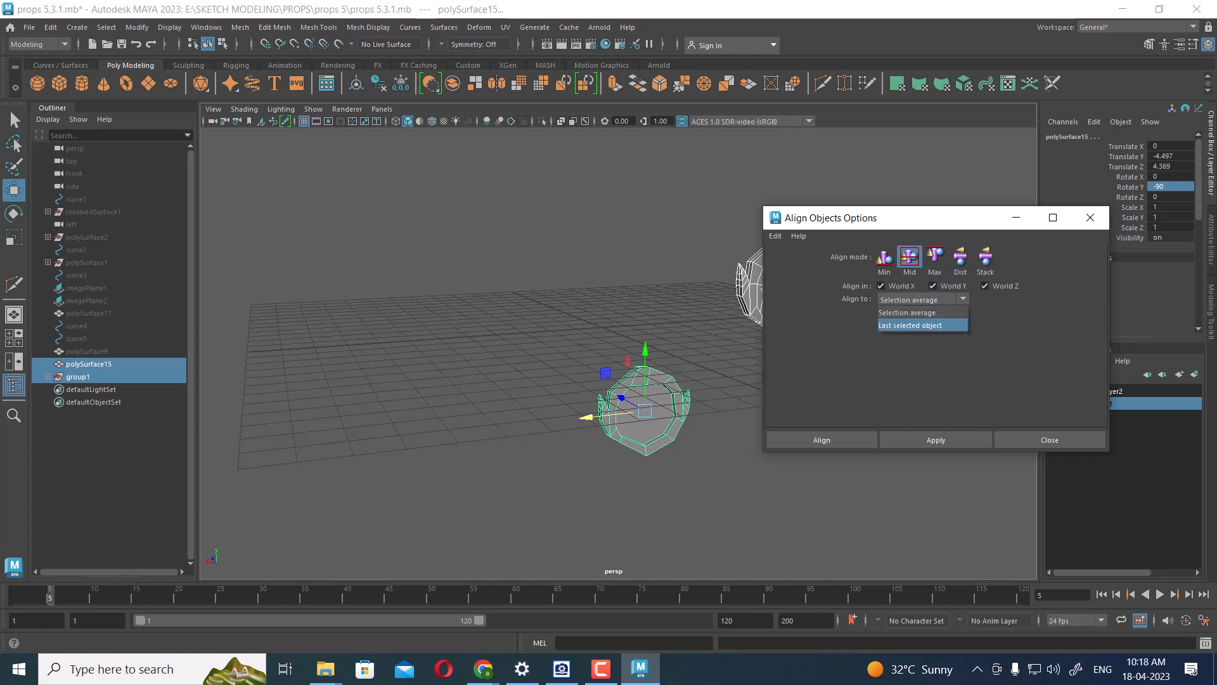
click(912, 324)
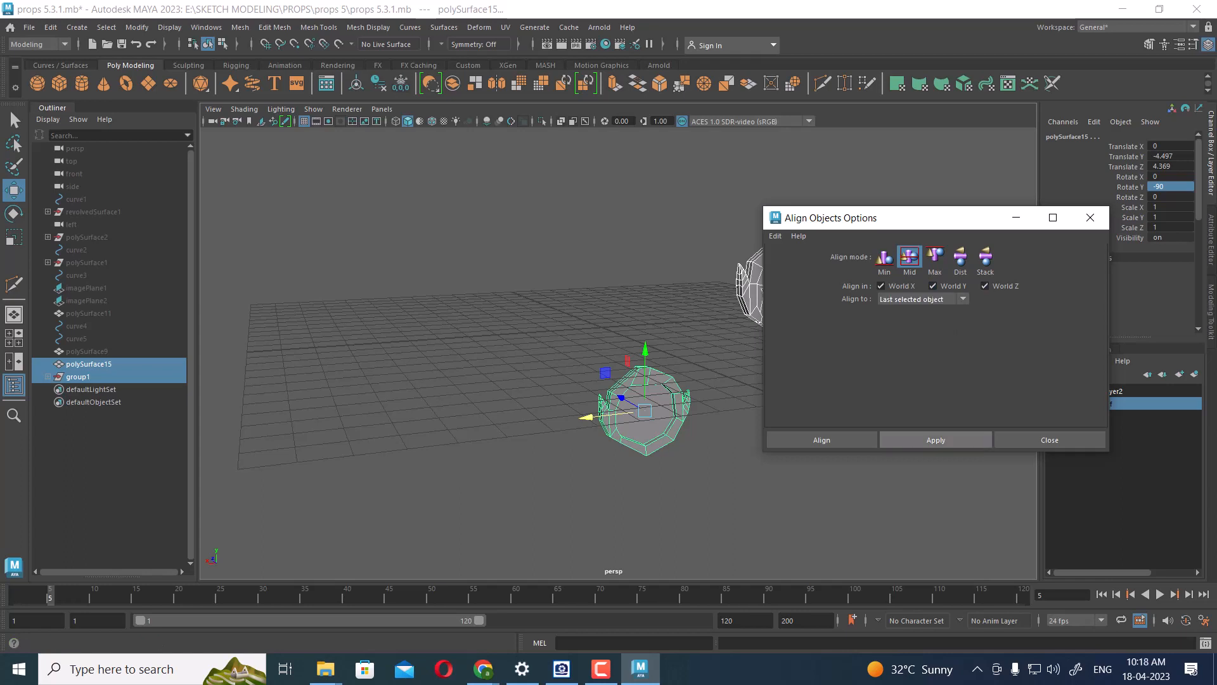
click(936, 439)
alt+middle_drag(646, 409, 565, 292)
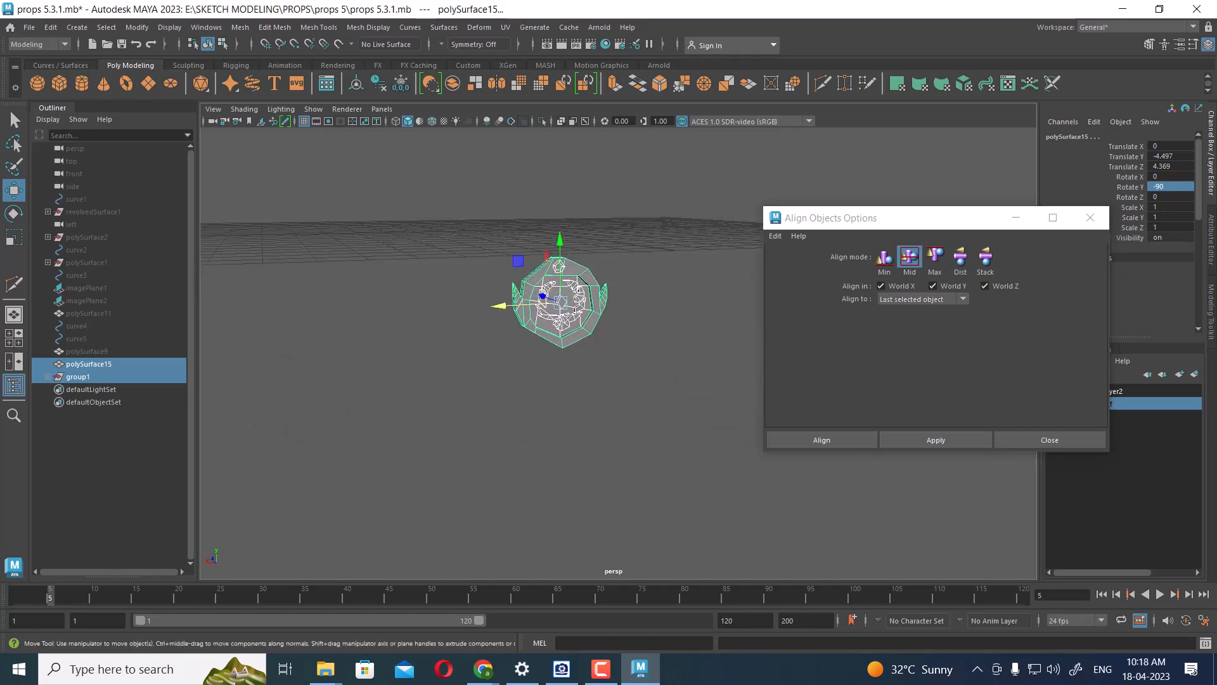
alt+drag(565, 291, 688, 317)
scroll(618, 353, up, 3)
alt+drag(603, 355, 520, 314)
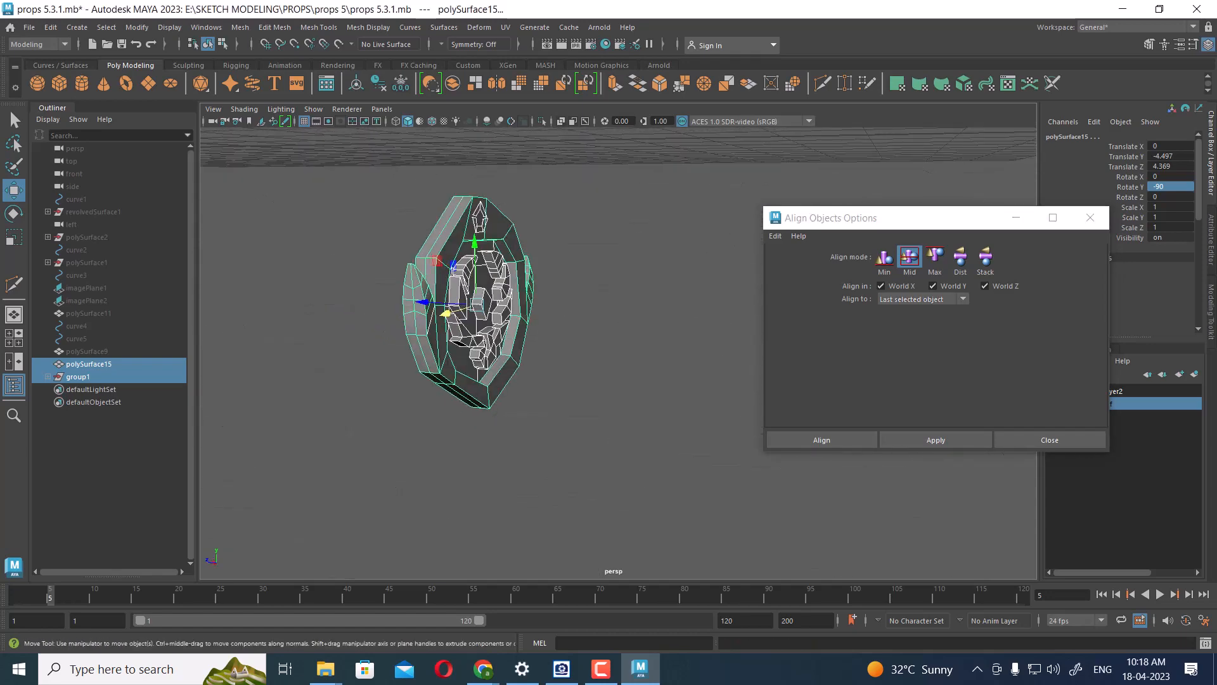
click(1049, 440)
- Delete the old lid polySurface15 that overlaps the aligned lid group
alt+drag(717, 362, 704, 406)
scroll(618, 353, up, 3)
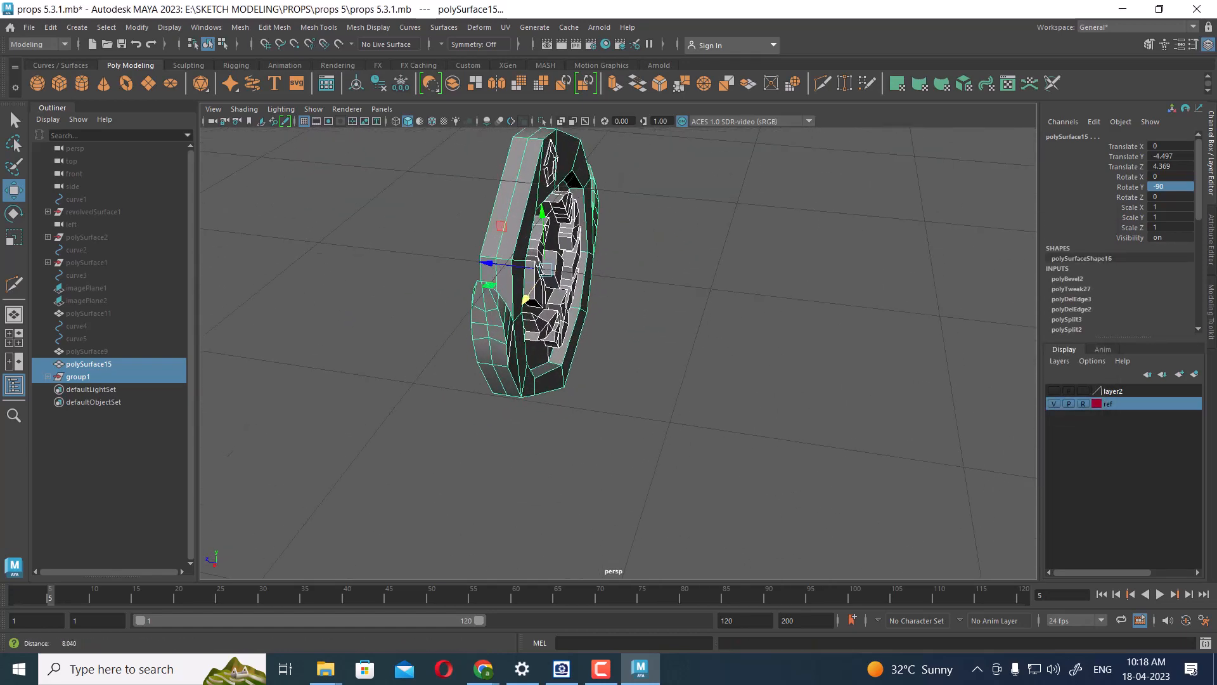
alt+middle_drag(548, 269, 612, 336)
alt+drag(612, 336, 514, 302)
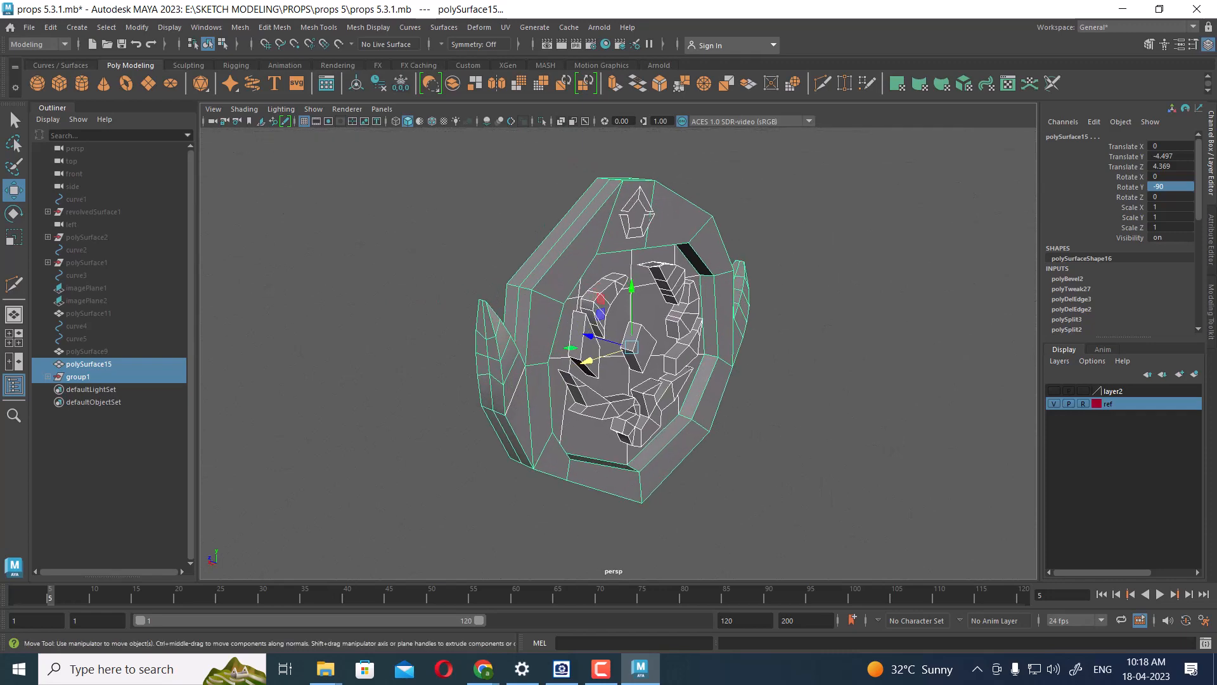
click(406, 286)
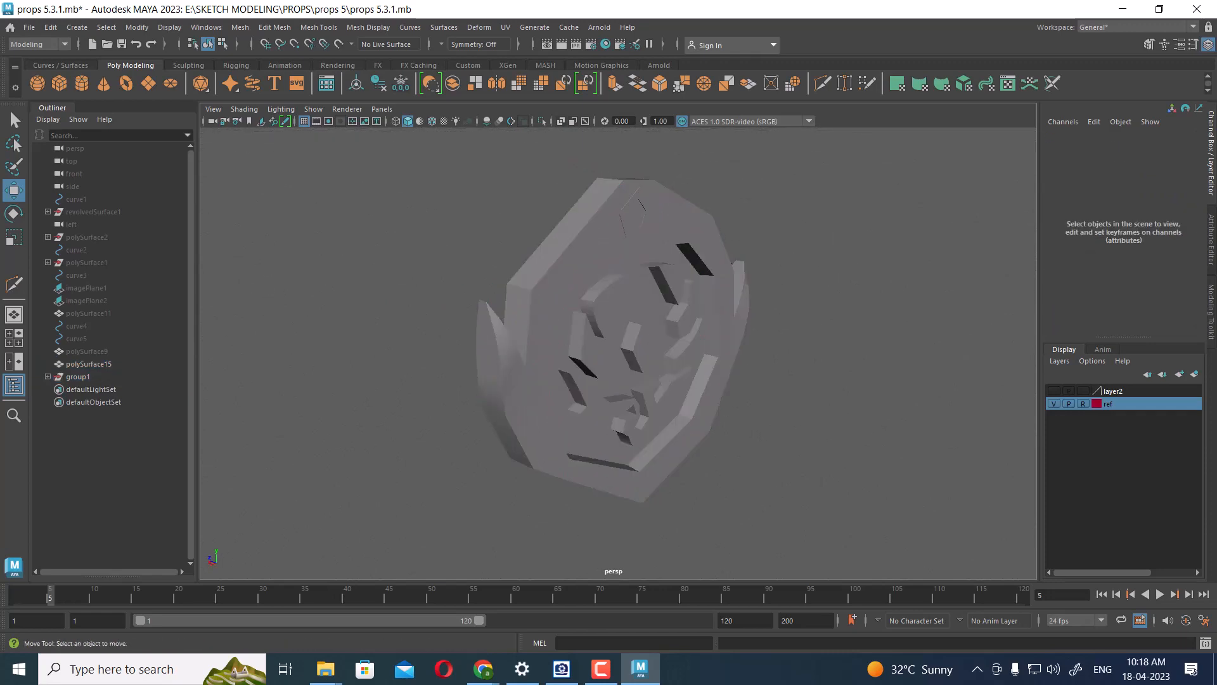
click(89, 364)
key(Delete)
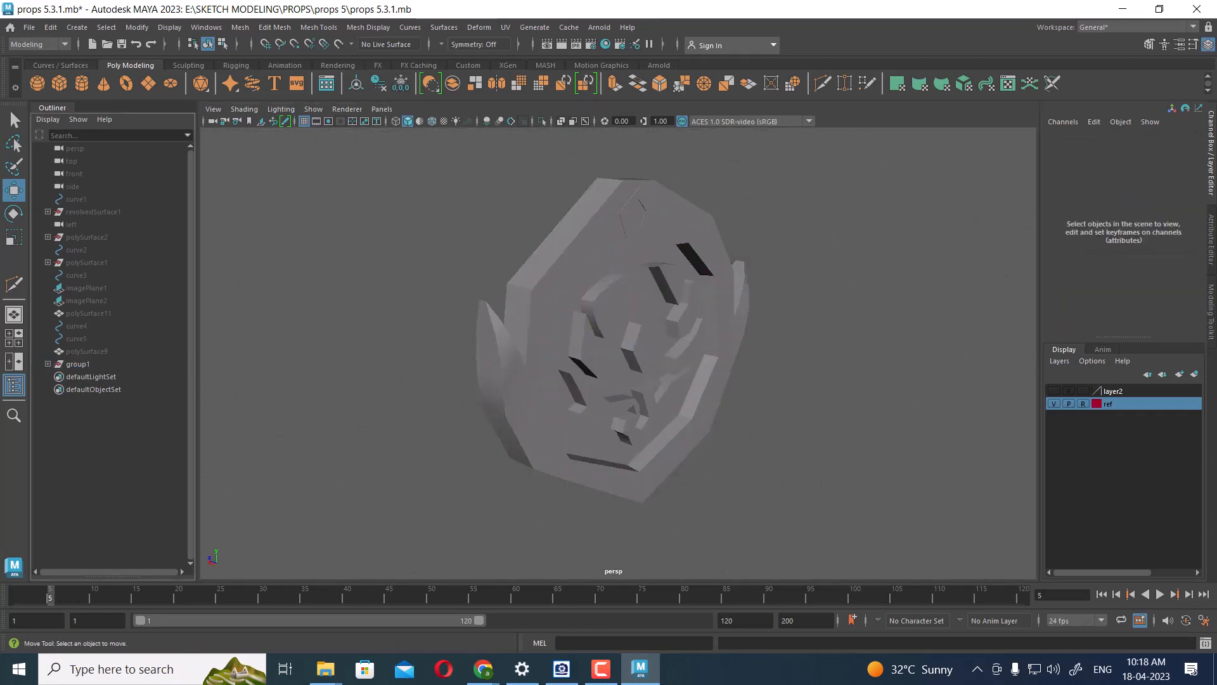
- Select the lid copy and show all hidden spyglass parts and reference drawings
click(609, 317)
scroll(619, 352, down, 4)
alt+drag(618, 352, 565, 349)
scroll(676, 291, down, 5)
alt+drag(643, 265, 704, 311)
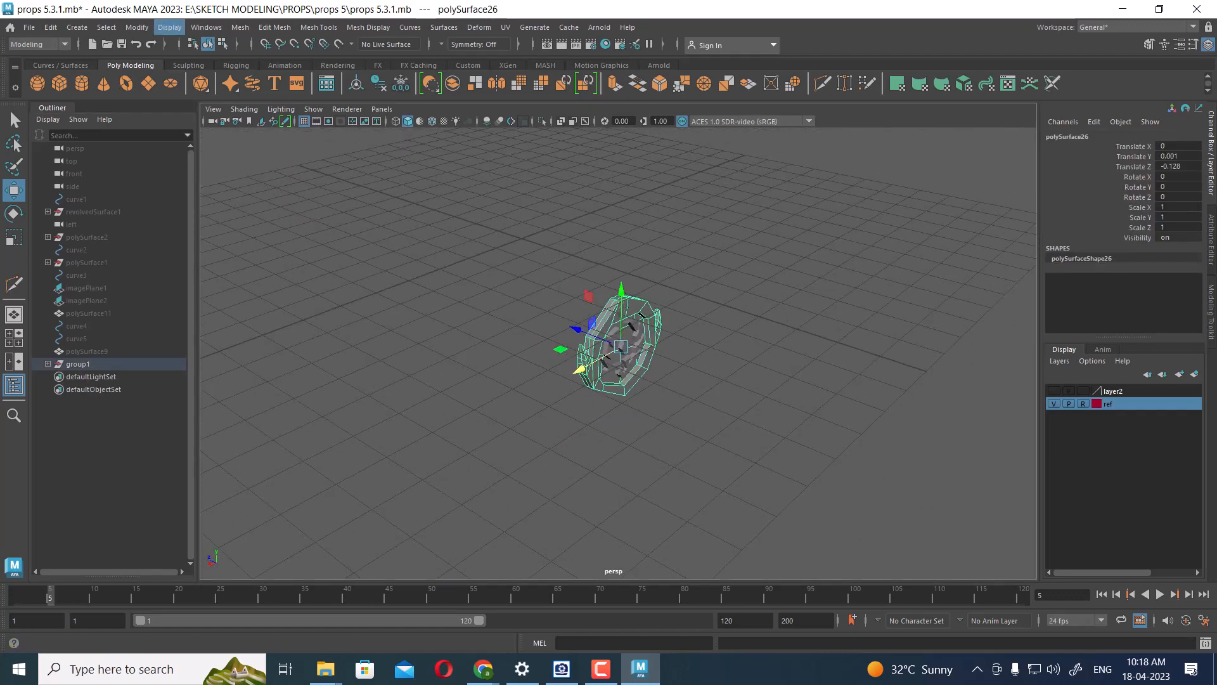
click(170, 27)
mouse_move(186, 110)
click(443, 161)
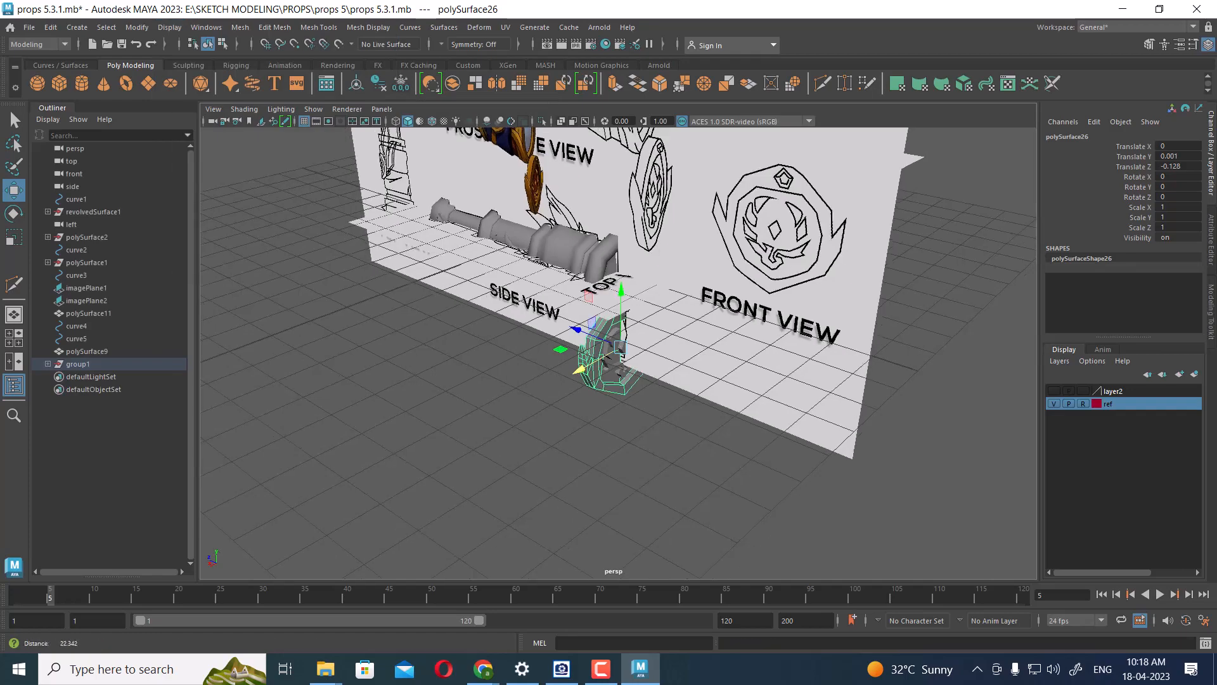
- Switch to the maximized side view, select the barrel's wide sleeve and turn on wireframe display
alt+drag(527, 317, 602, 301)
scroll(602, 301, up, 5)
key(space)
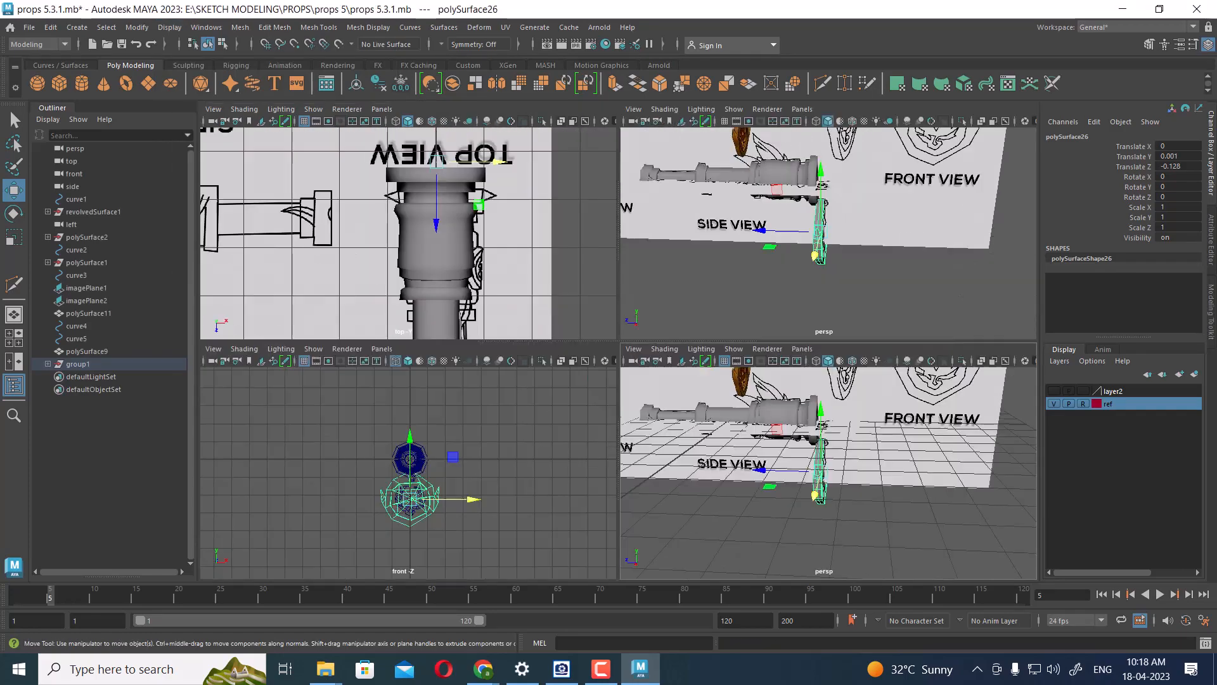
key(space)
drag(816, 474, 771, 463)
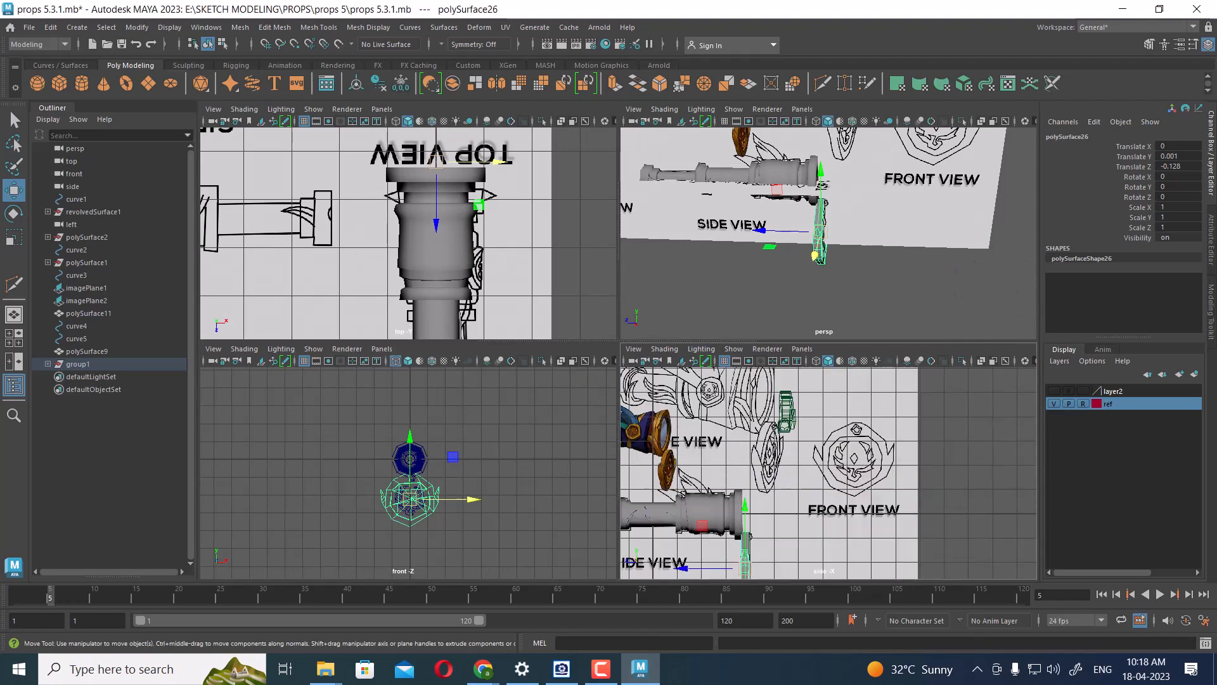
key(space)
scroll(667, 444, up, 1)
scroll(707, 450, up, 2)
alt+middle_drag(667, 444, 776, 413)
scroll(776, 412, up, 3)
click(729, 400)
key(f)
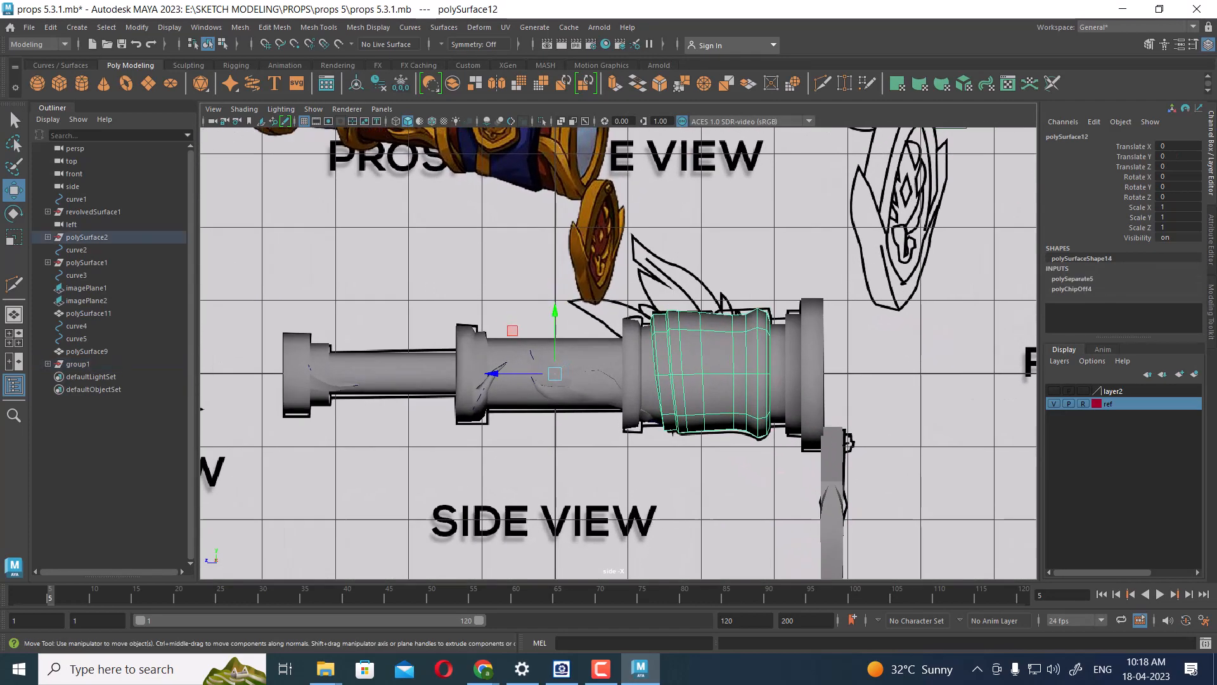
key(4)
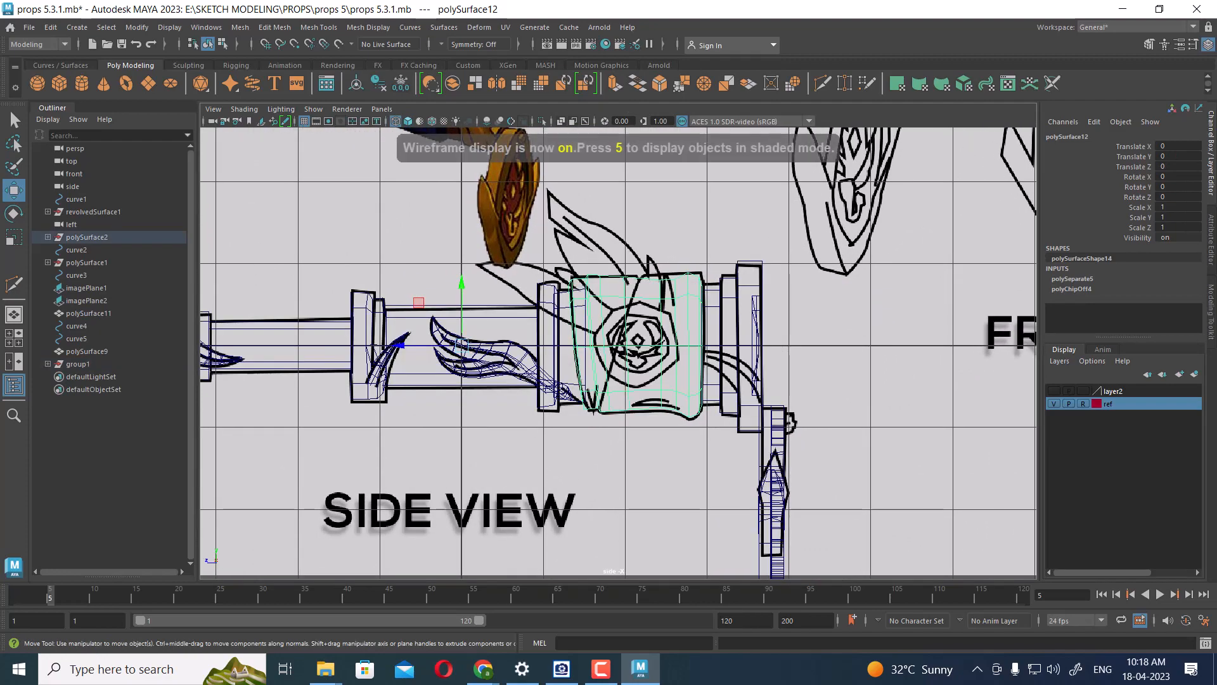
scroll(626, 354, up, 3)
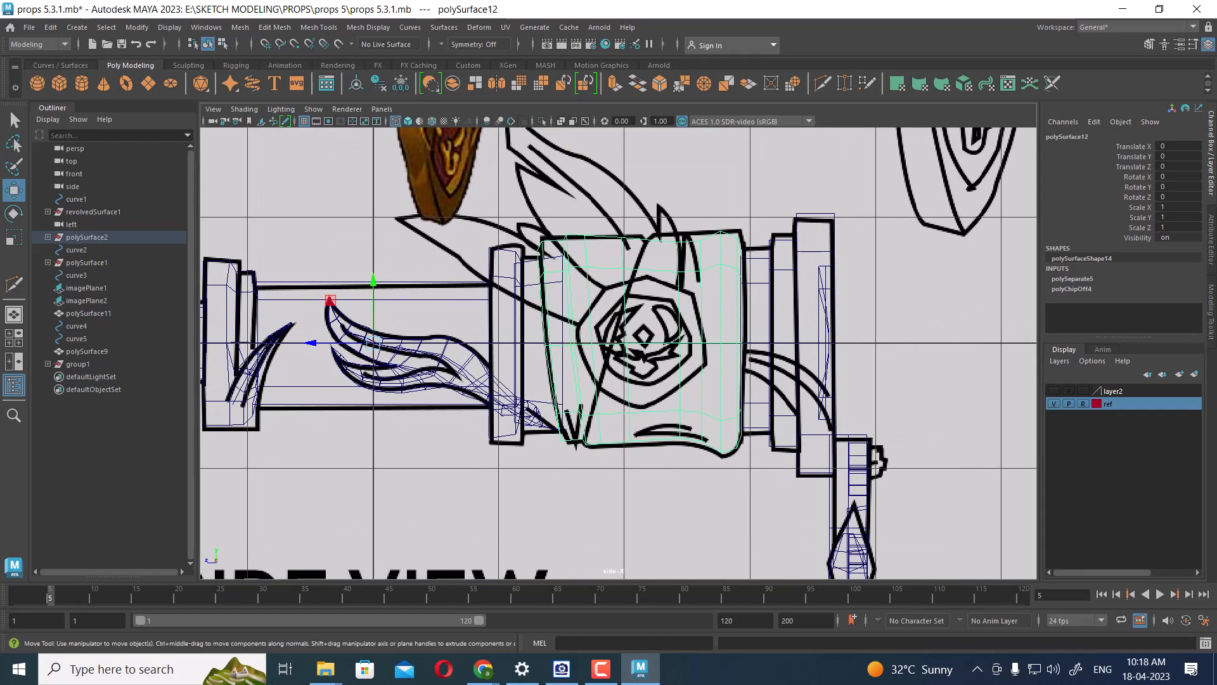
scroll(730, 262, up, 4)
- Raise the vertices along the sleeve's upper edge, including its front corner, to match the side-view drawing's outline
key(F9)
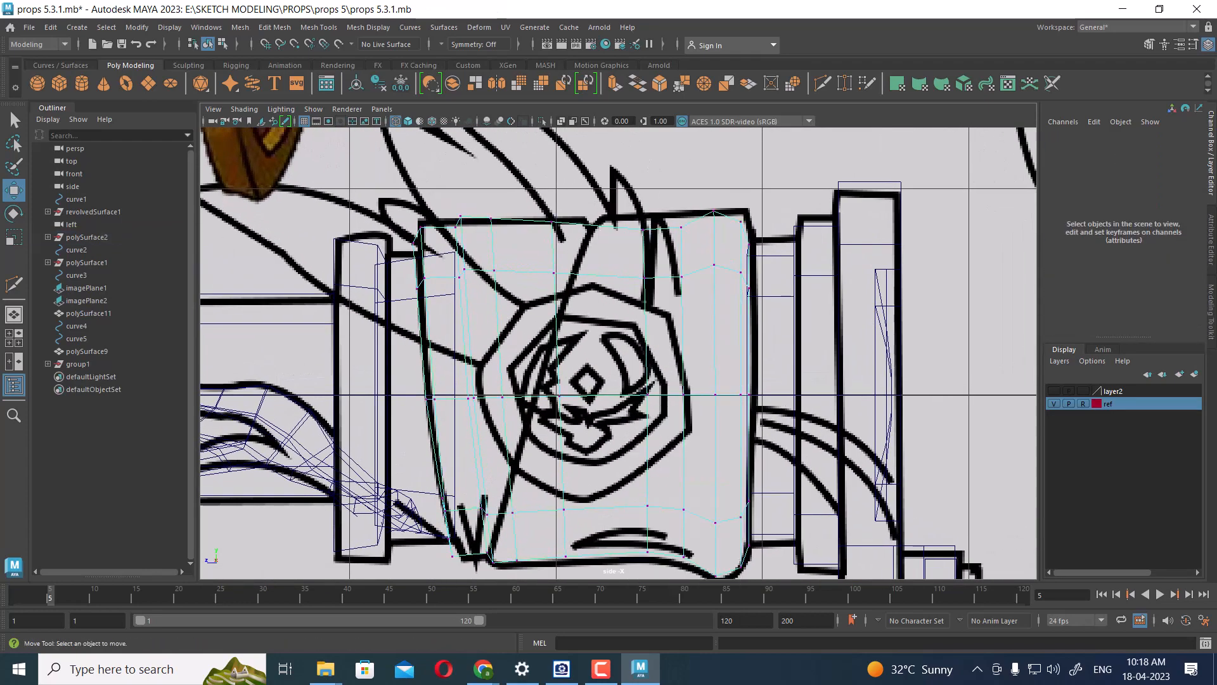
scroll(672, 267, up, 2)
alt+middle_drag(672, 266, 663, 341)
drag(625, 232, 707, 296)
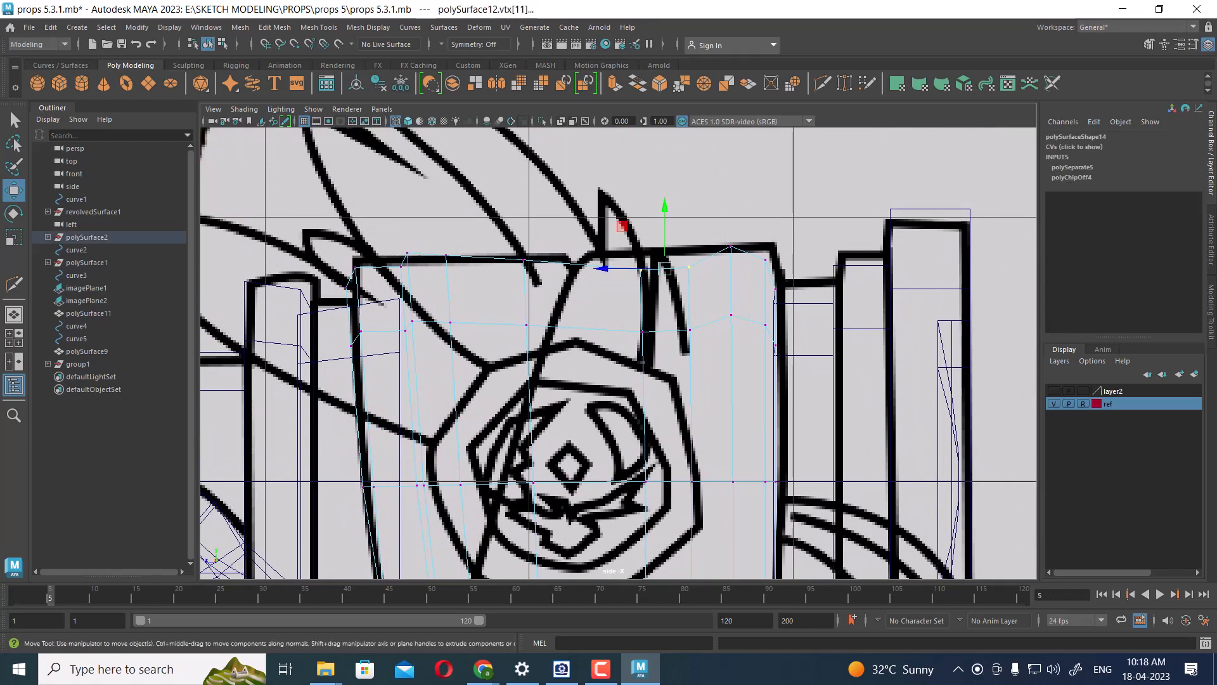
drag(664, 207, 664, 192)
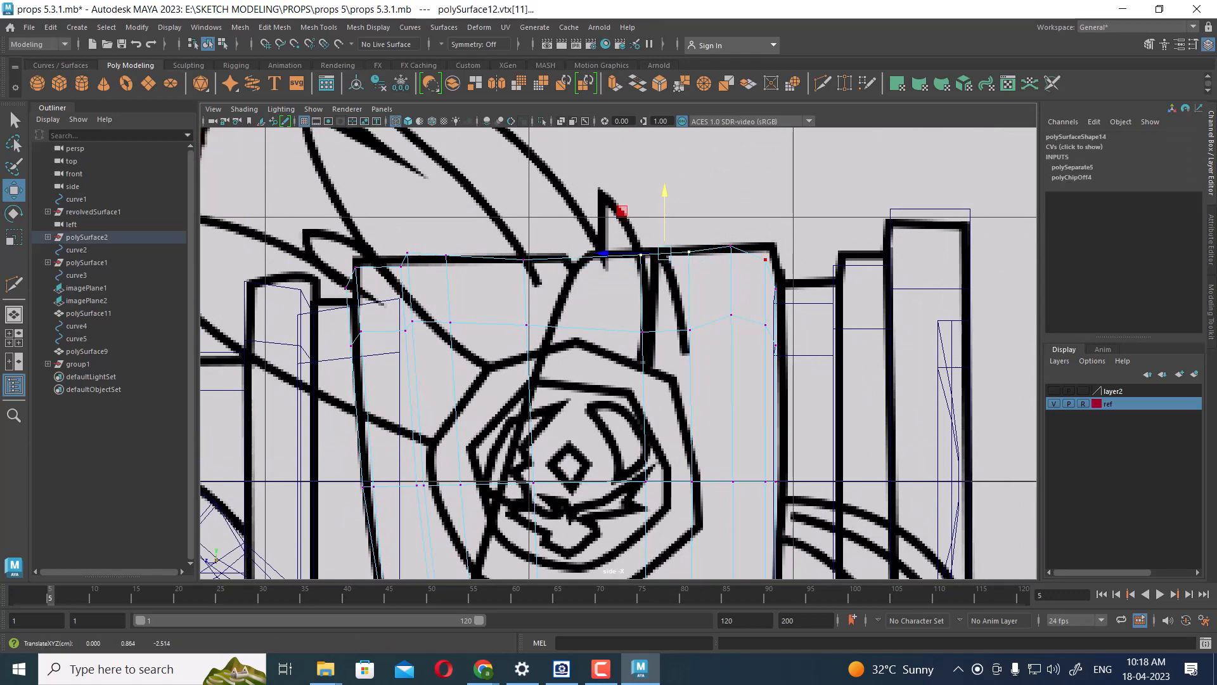
drag(751, 237, 775, 279)
drag(765, 202, 765, 189)
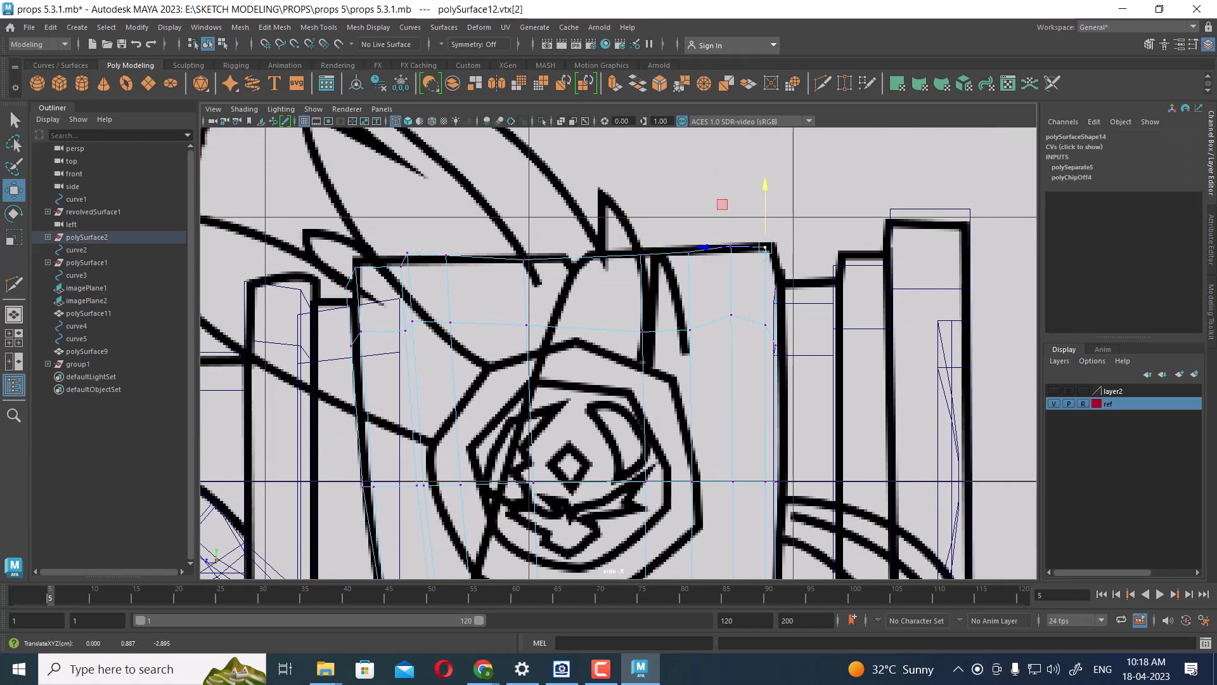
scroll(672, 298, down, 6)
alt+middle_drag(666, 308, 729, 241)
scroll(729, 241, up, 3)
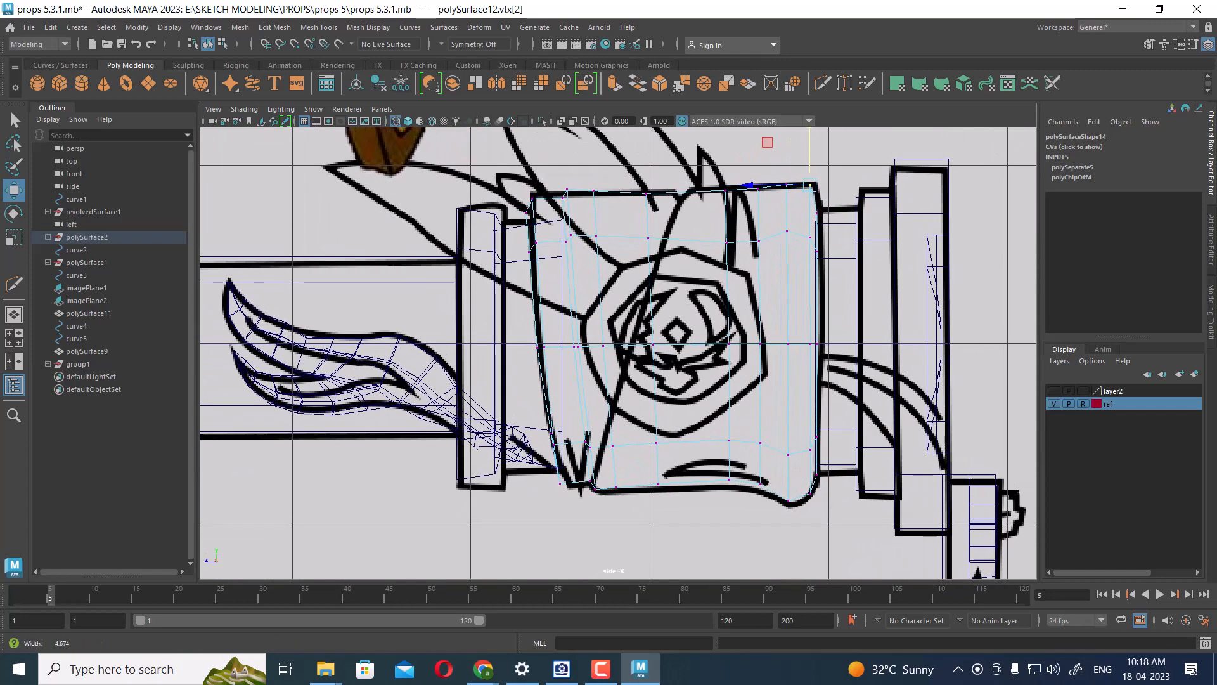
- Duplicate the wide sleeve in place, hide the duplicate and reselect the original sleeve
right_drag(617, 245, 679, 206)
click(688, 209)
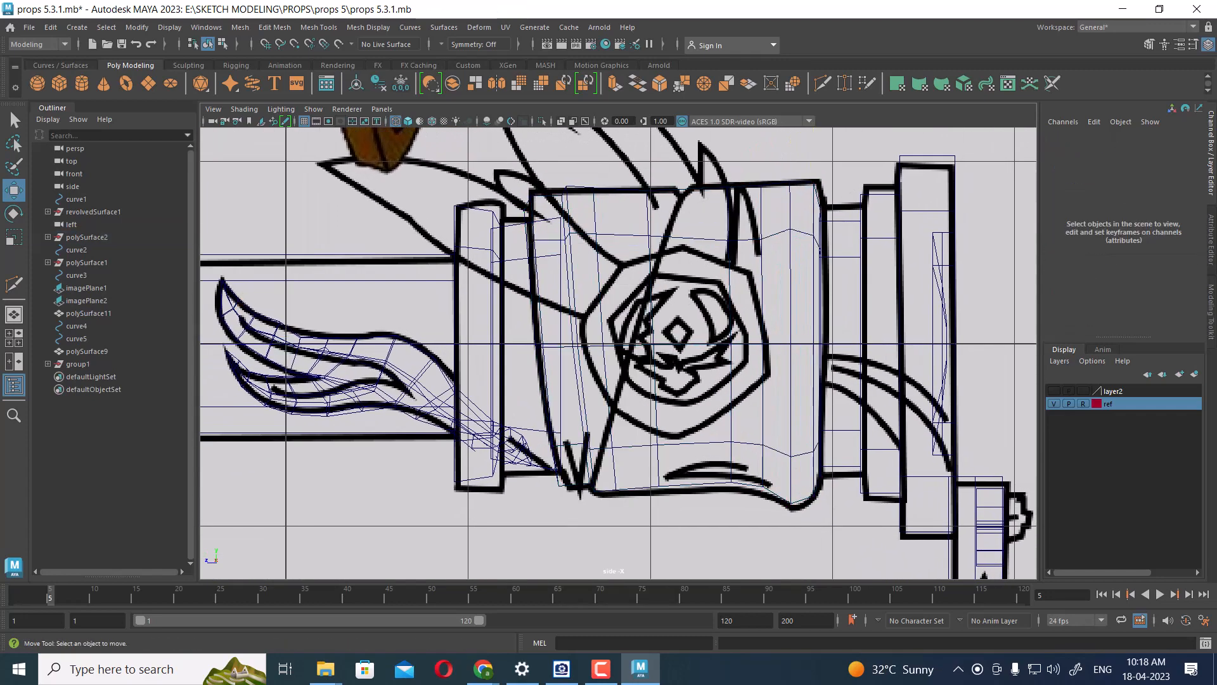
click(697, 238)
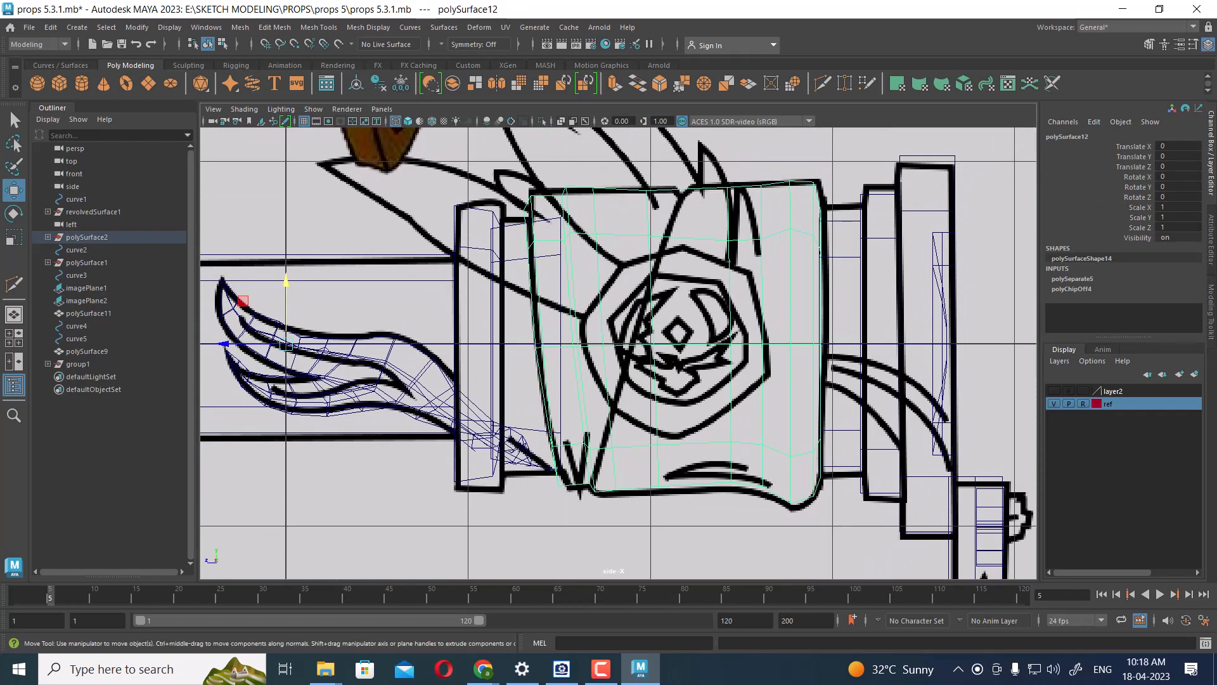
key(ctrl+d)
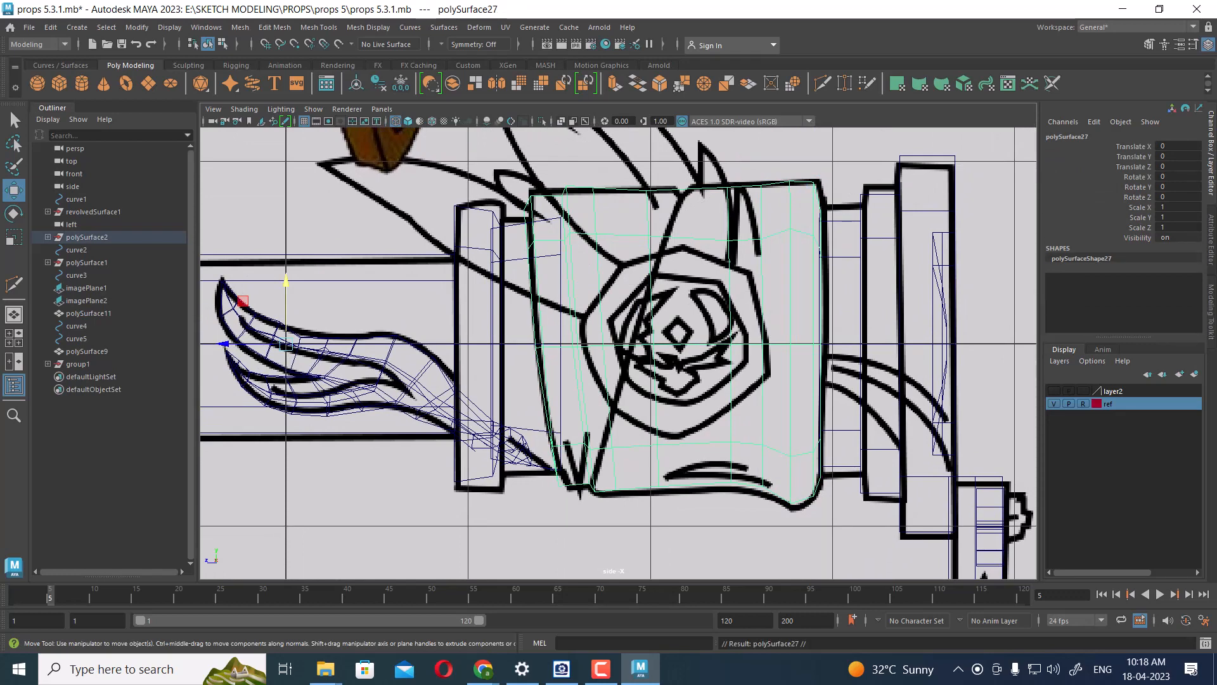
key(h)
click(697, 237)
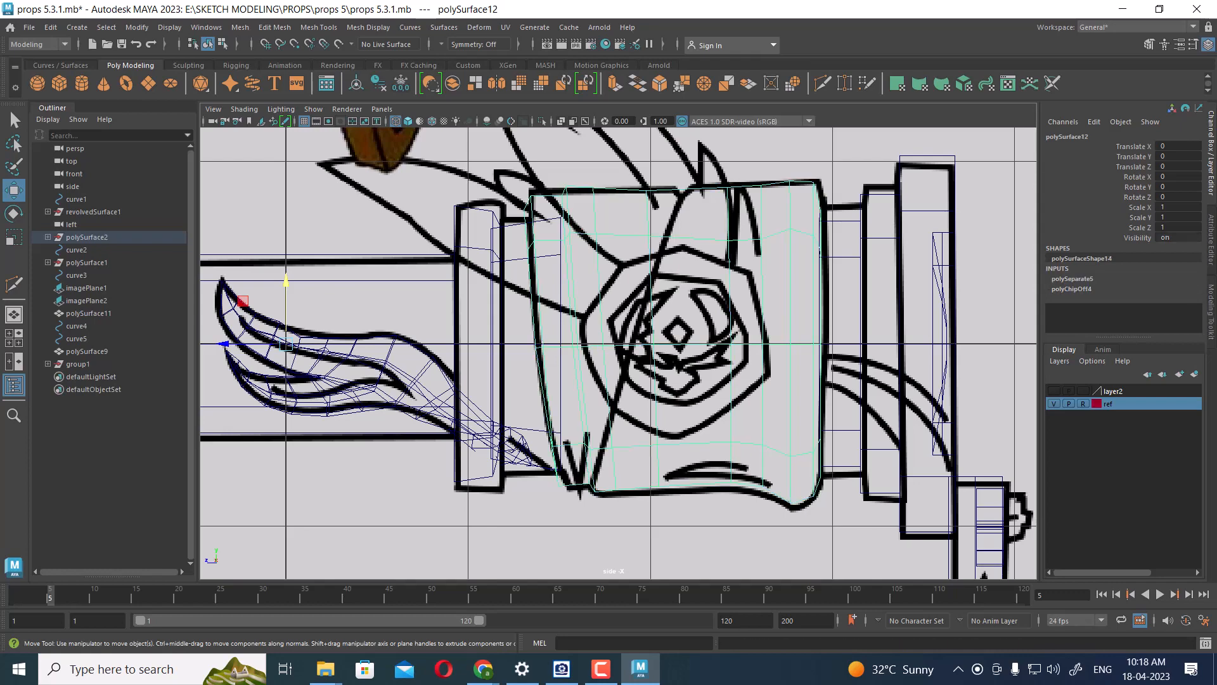
- Try to slice the wide sleeve with Multi-Cut along the diagonal band in the side-view drawing
scroll(618, 353, down, 8)
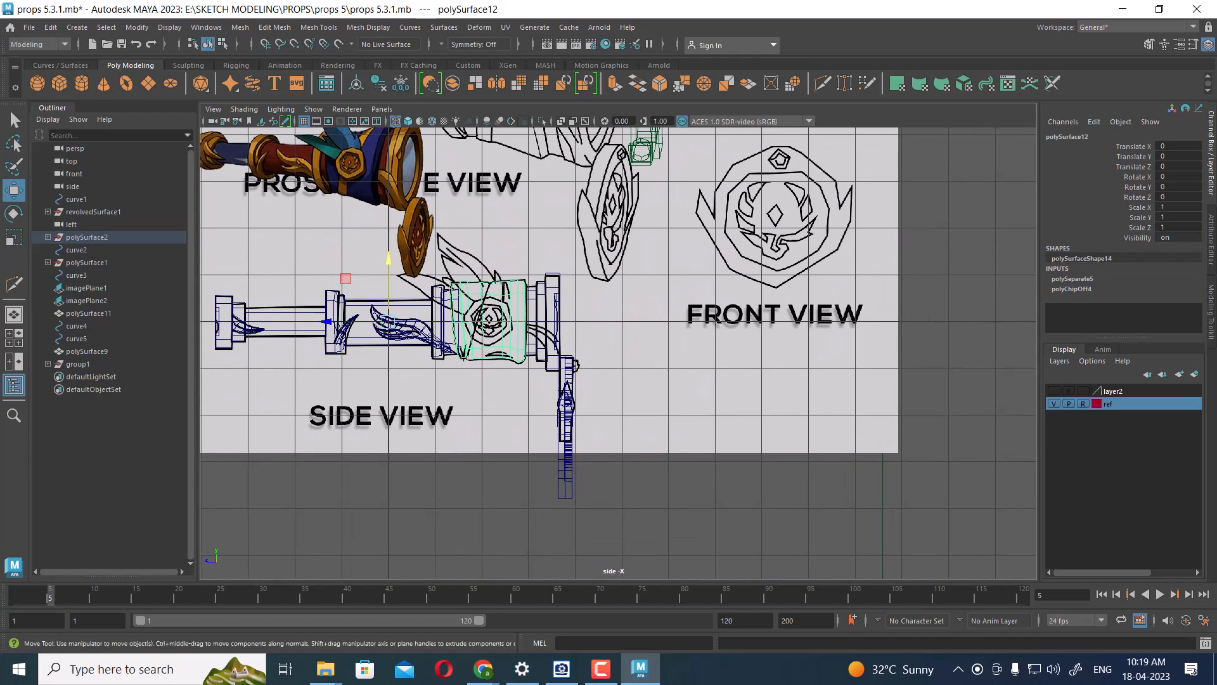
right_click(957, 251)
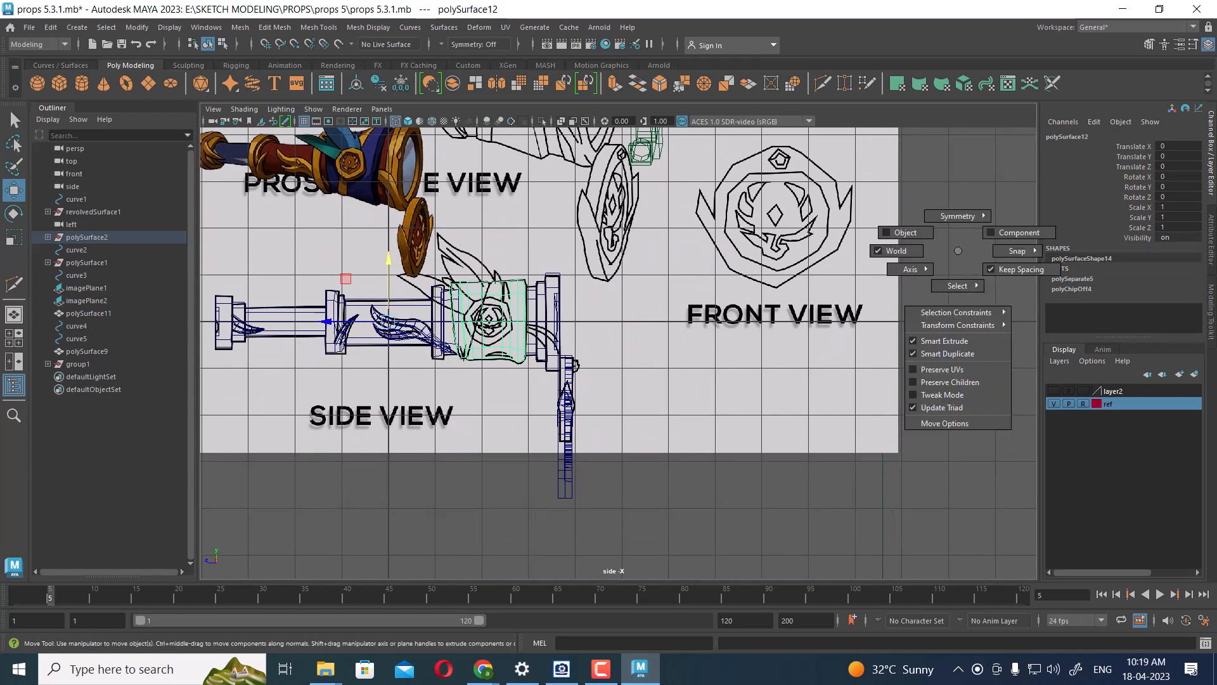
right_click(506, 291)
right_drag(506, 324, 506, 256)
click(492, 324)
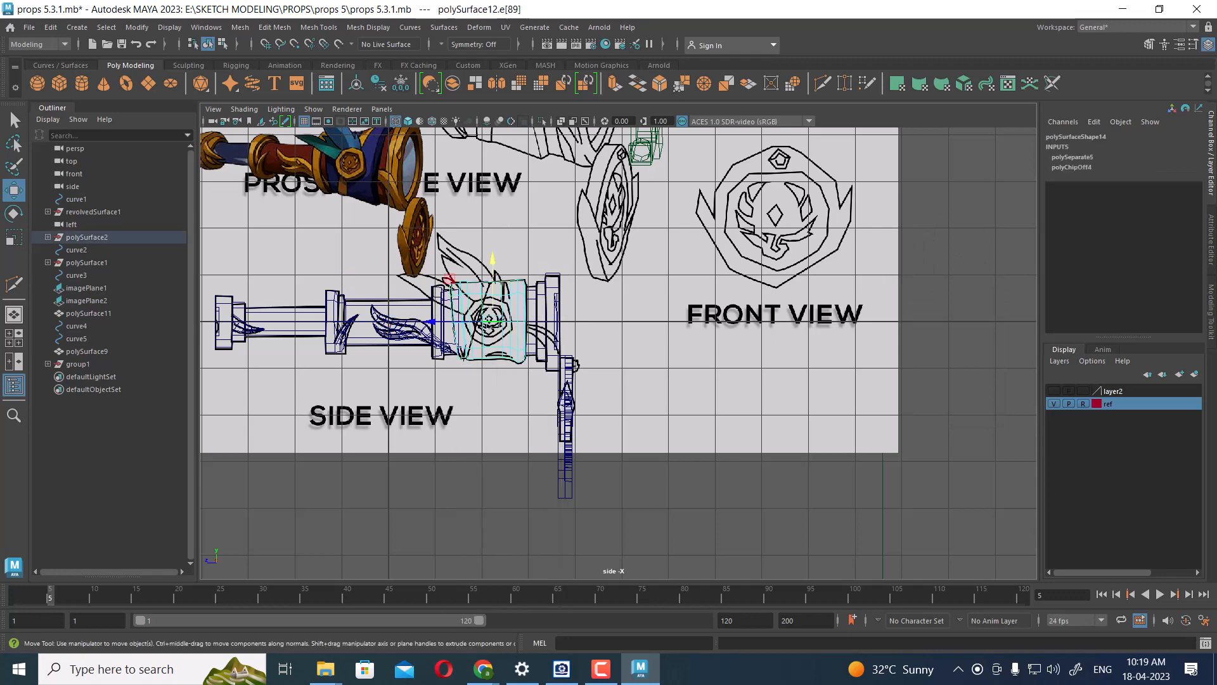
shift+right_click(970, 220)
click(900, 221)
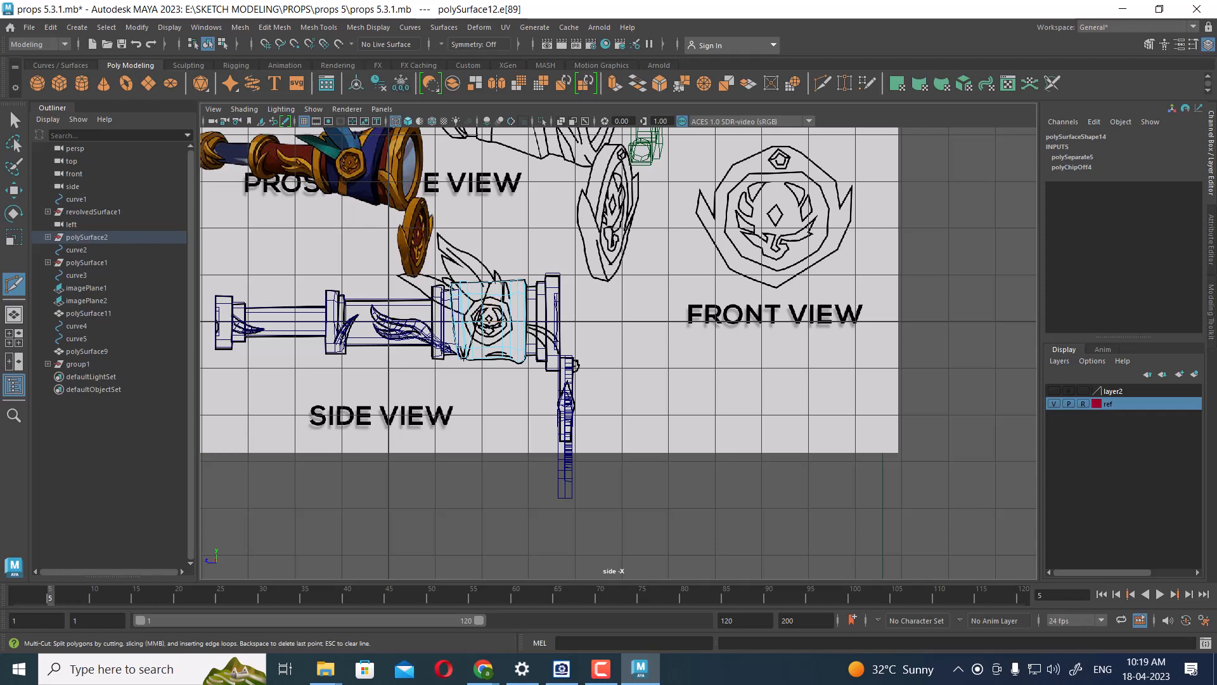
key(ctrl+z)
scroll(615, 353, up, 2)
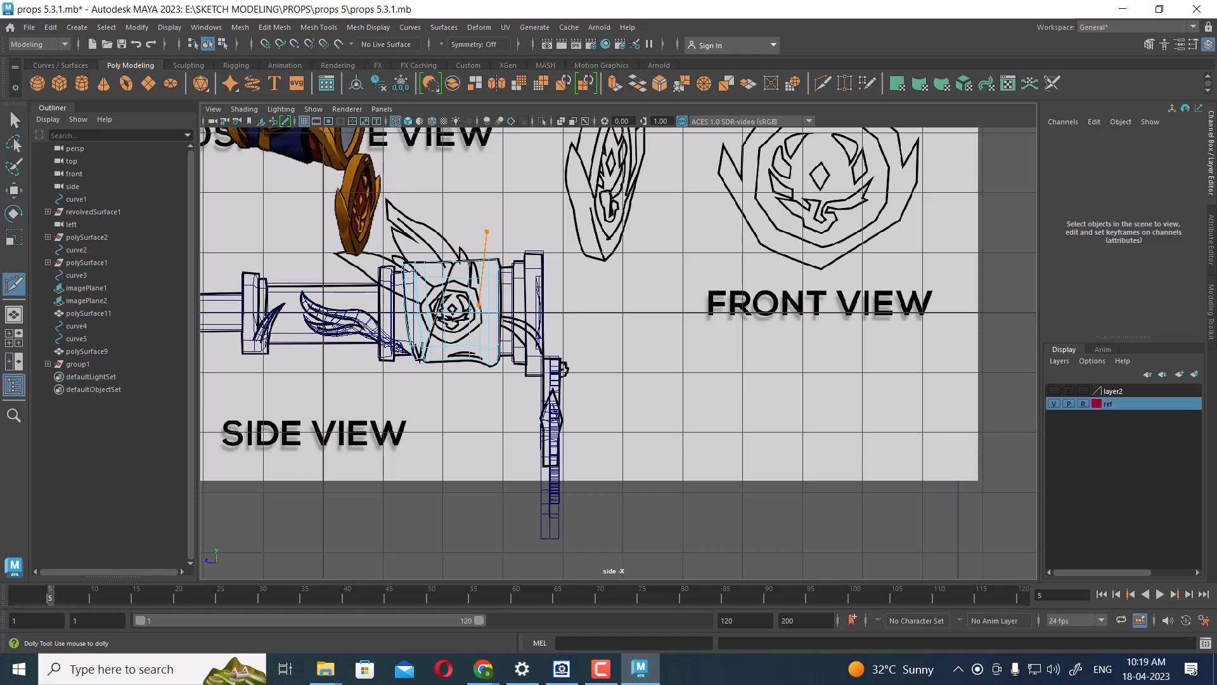
drag(438, 380, 430, 394)
- Examine the diagonal cuts around the wide sleeve in the shaded perspective view
key(space)
mouse_move(695, 480)
mouse_down()
mouse_move(694, 444)
mouse_move(660, 437)
mouse_up()
scroll(659, 438, up, 3)
key(5)
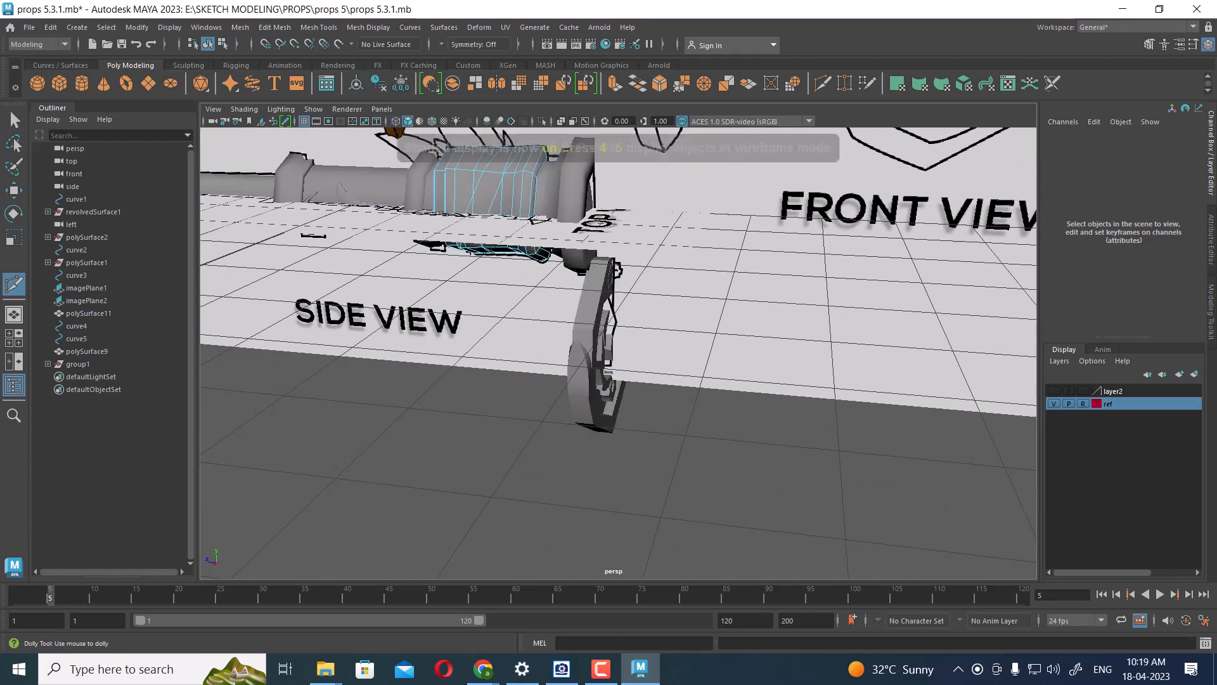
scroll(634, 305, up, 2)
alt+middle_drag(634, 286, 634, 444)
alt+drag(634, 444, 688, 463)
scroll(659, 381, up, 1)
alt+middle_drag(659, 381, 720, 403)
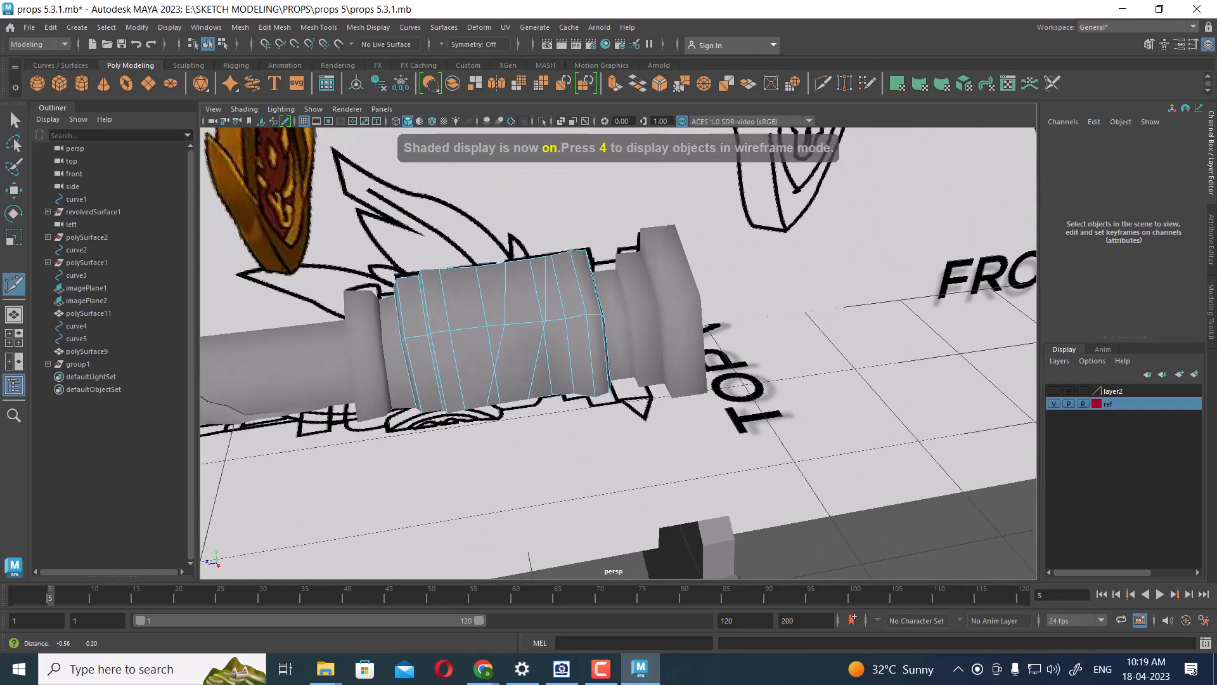
scroll(634, 355, down, 3)
alt+drag(618, 406, 647, 374)
scroll(625, 360, up, 3)
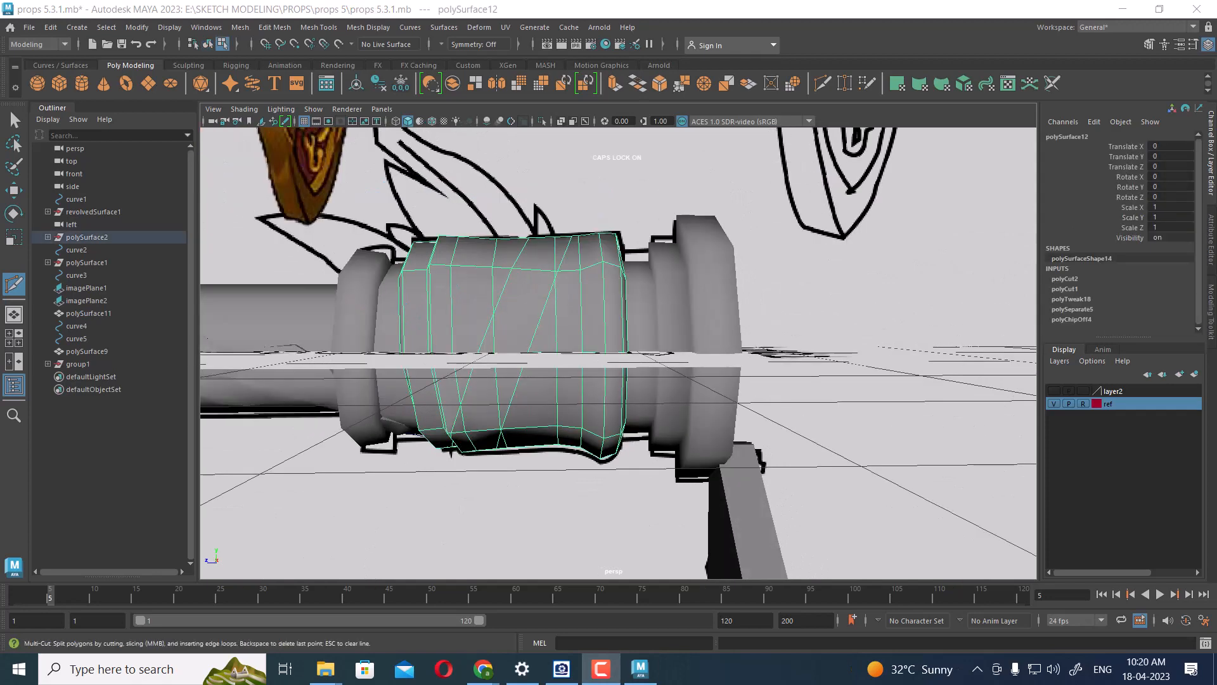
scroll(618, 353, up, 2)
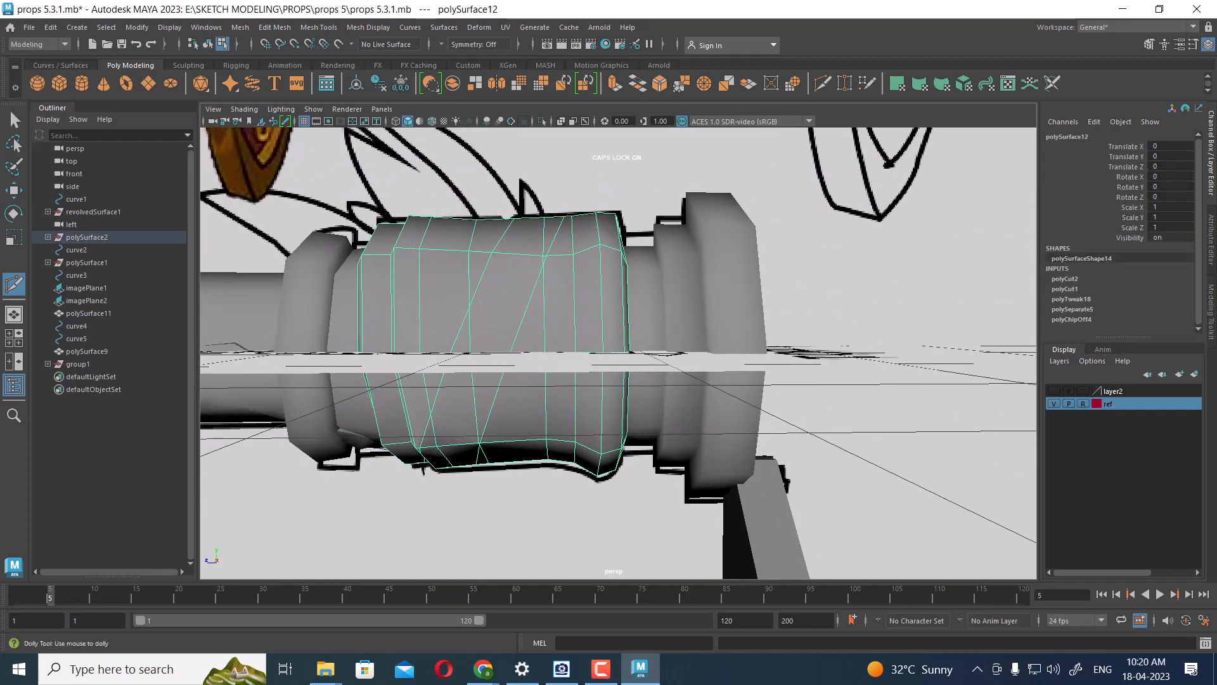
- Undo the diagonal slices on the wide sleeve and return to the Move tool
key(ctrl+z)
key(ctrl+z)
key(ctrl+z)
key(ctrl+z)
key(ctrl+z)
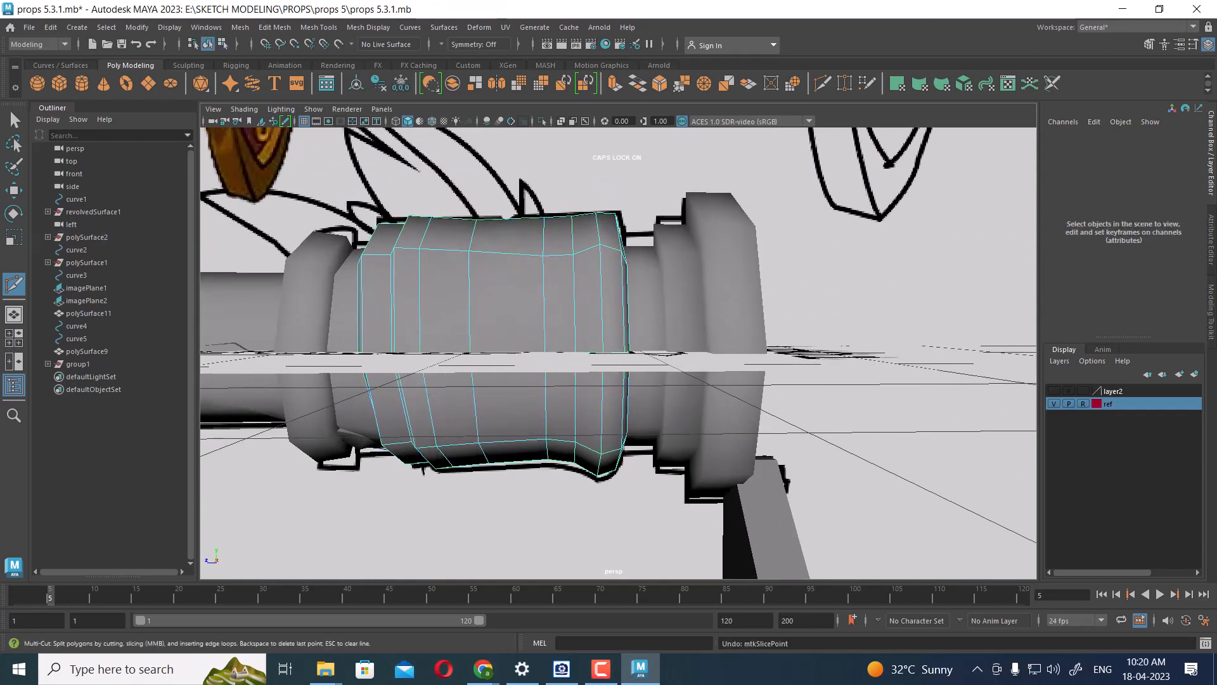
key(w)
alt+drag(608, 406, 704, 393)
scroll(704, 355, down, 2)
scroll(703, 355, up, 2)
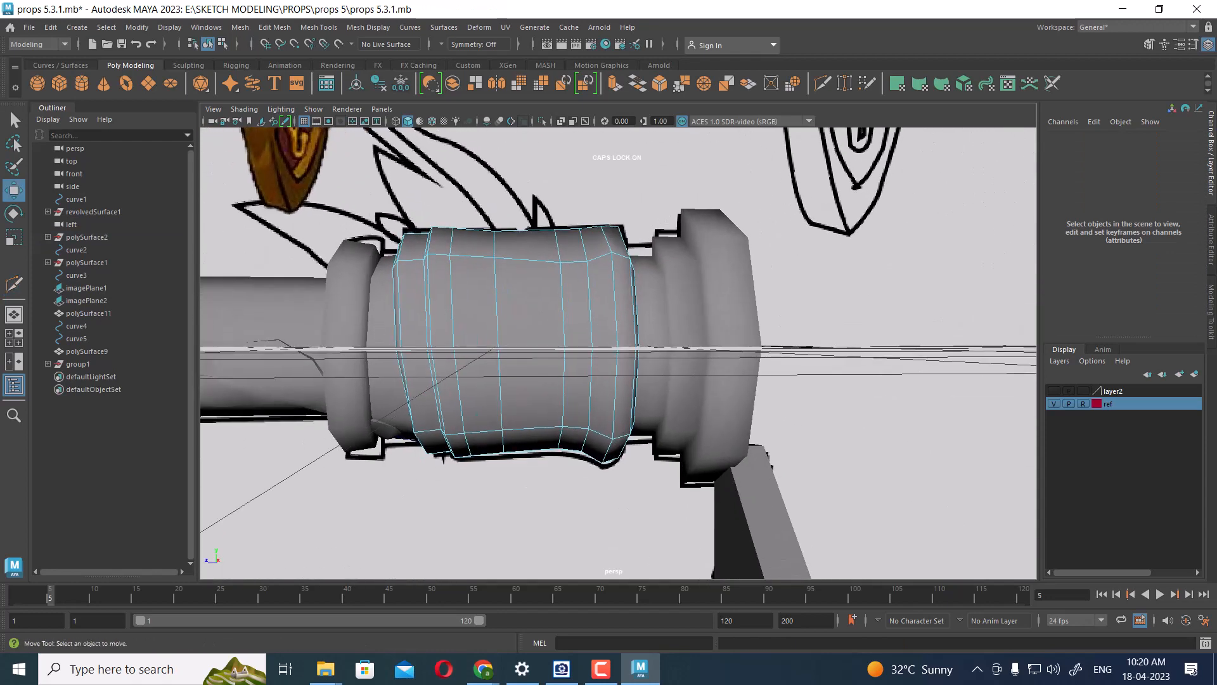
- Switch to the maximized side view and hide the cameras there
key(space)
click(828, 326)
drag(828, 326, 769, 307)
scroll(698, 355, up, 3)
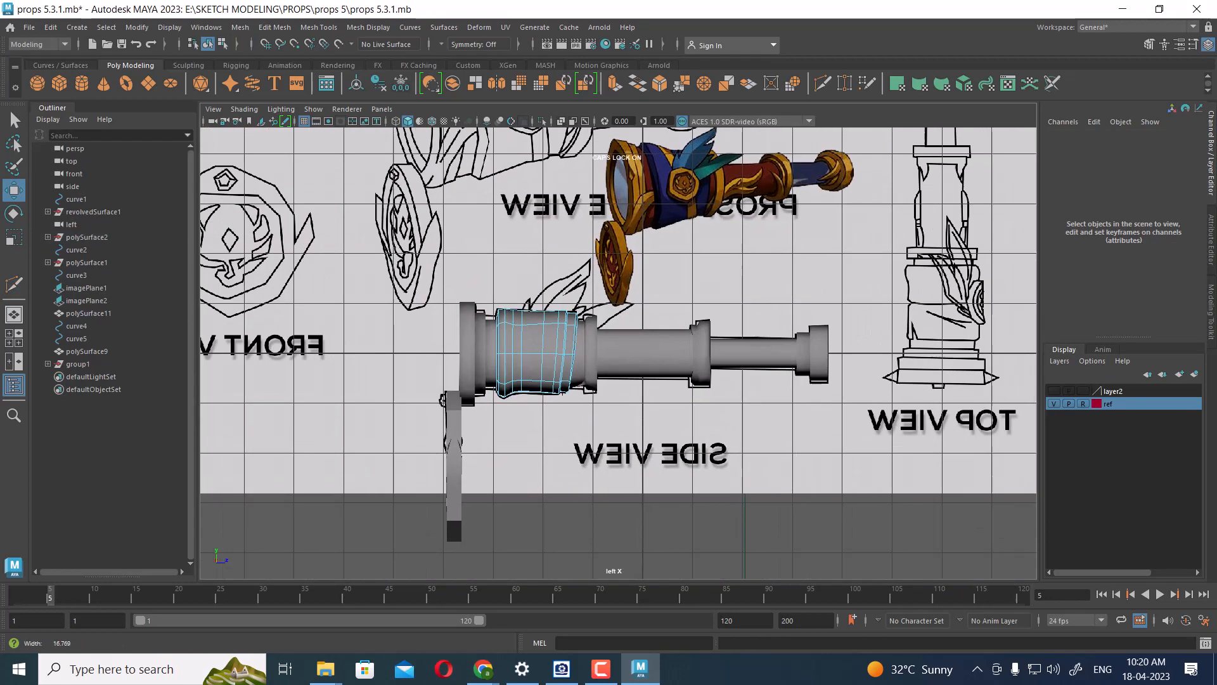
key(space)
click(691, 355)
drag(691, 355, 762, 353)
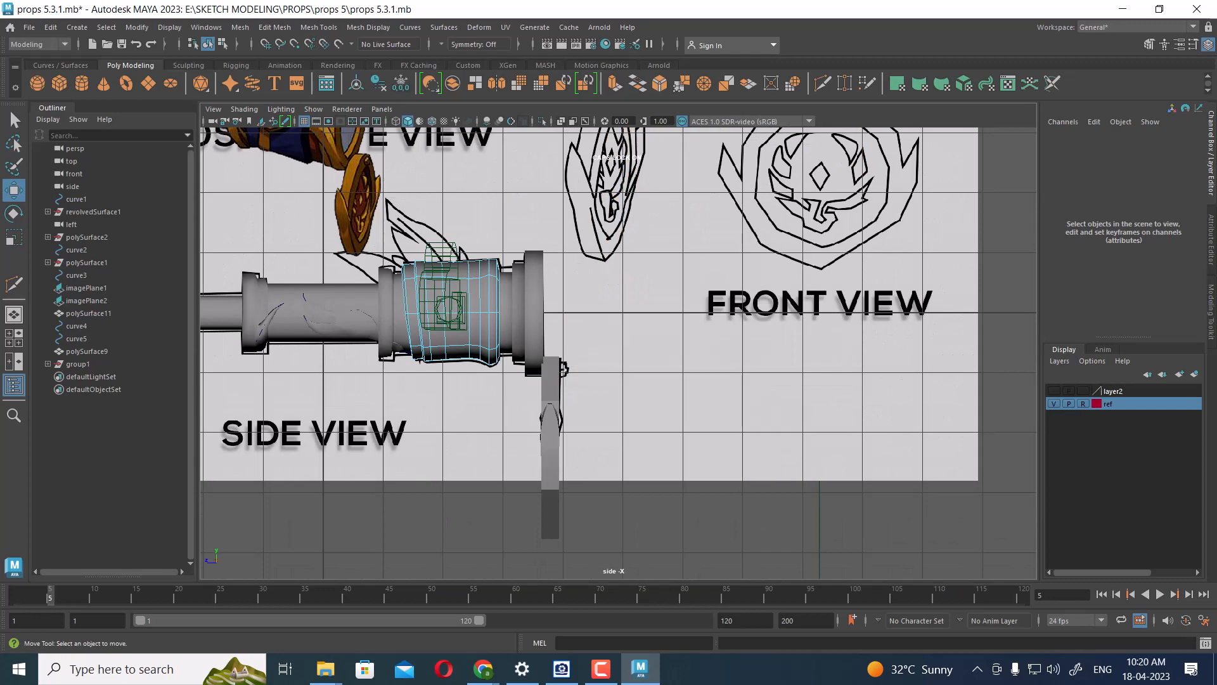
scroll(440, 289, up, 4)
click(313, 109)
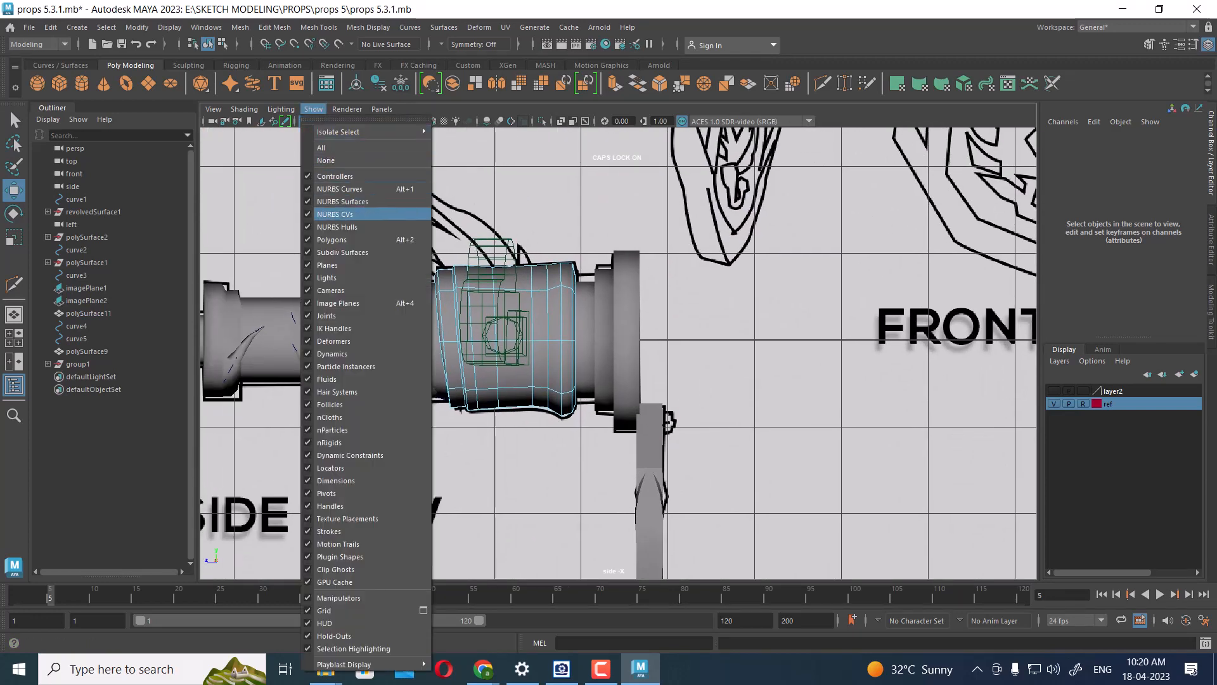
click(355, 303)
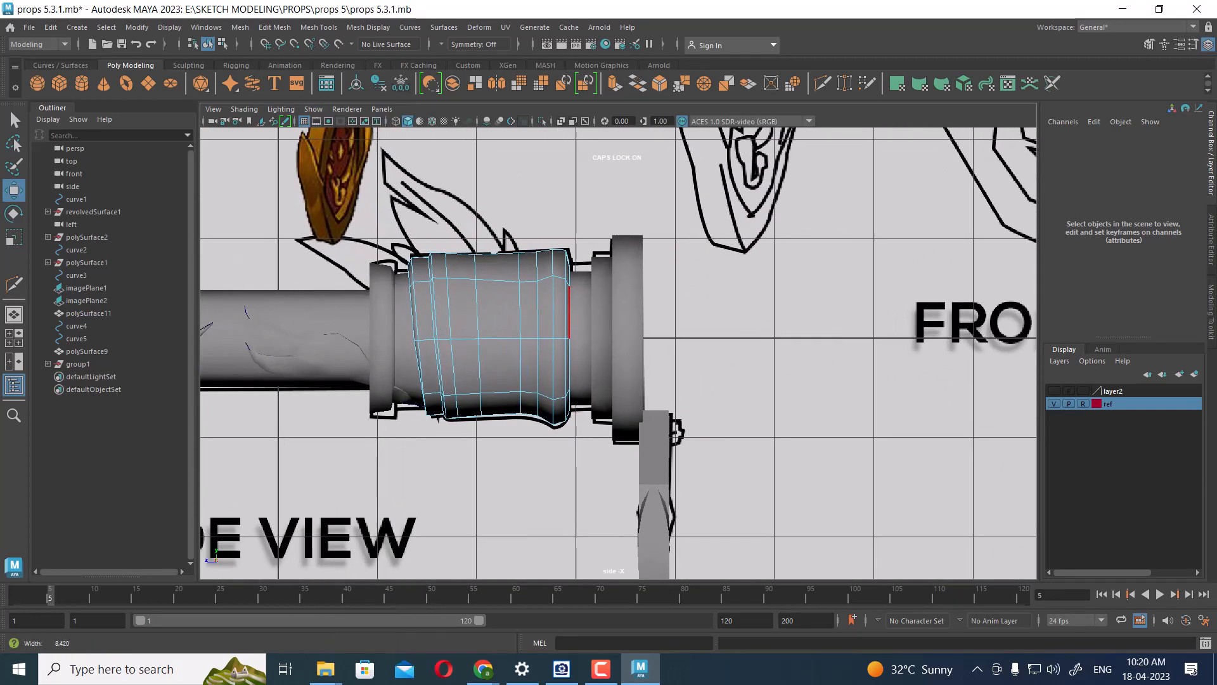
scroll(707, 285, up, 2)
- Select an edge of the wide sleeve and start Multi-Cut with the slice option Delete Faces enabled
shift+right_click(709, 255)
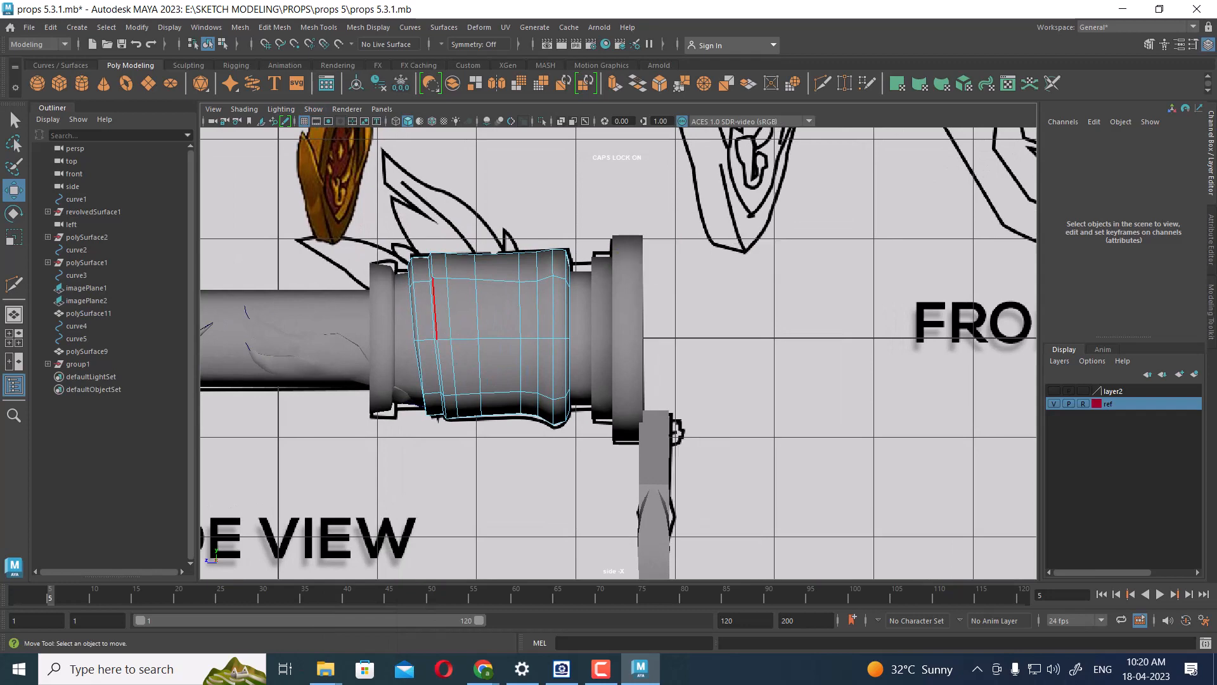
right_drag(440, 289, 440, 255)
shift+right_click(658, 268)
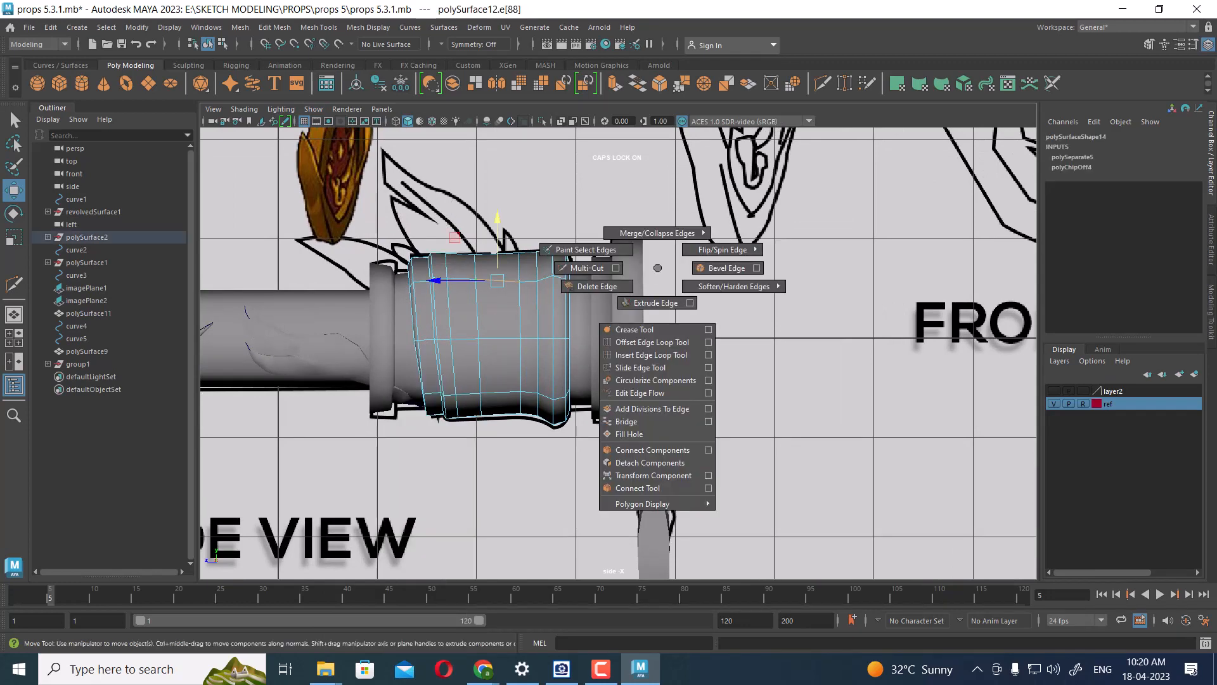
click(616, 268)
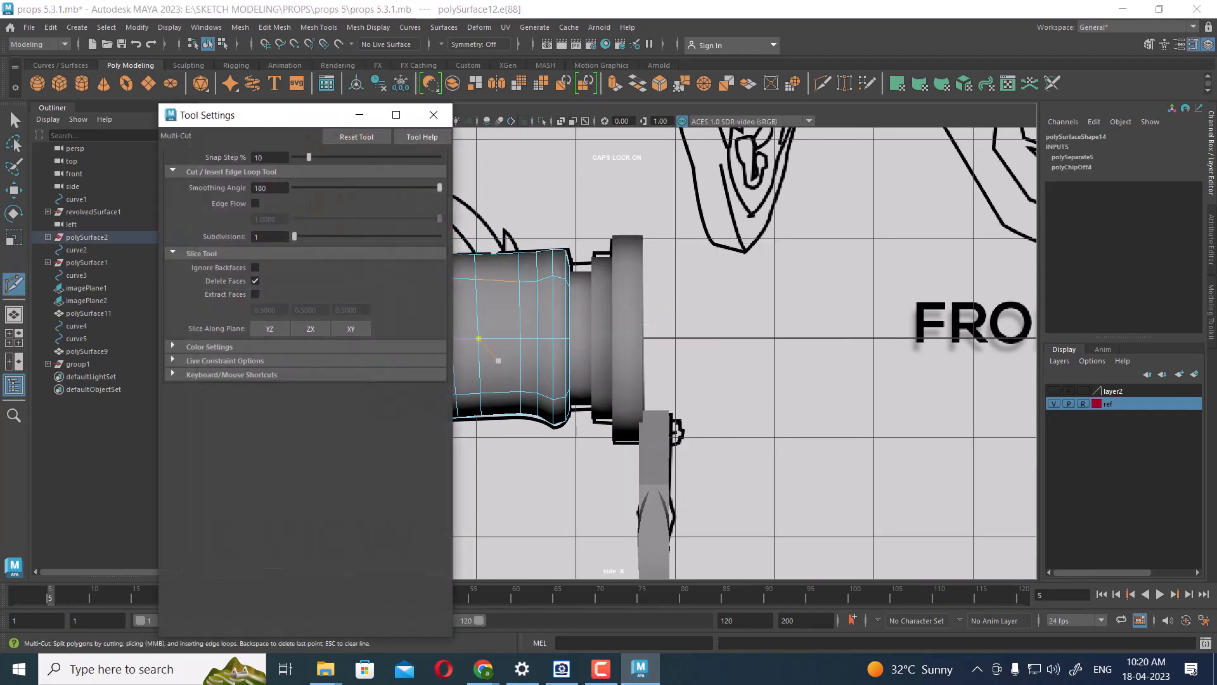
click(255, 280)
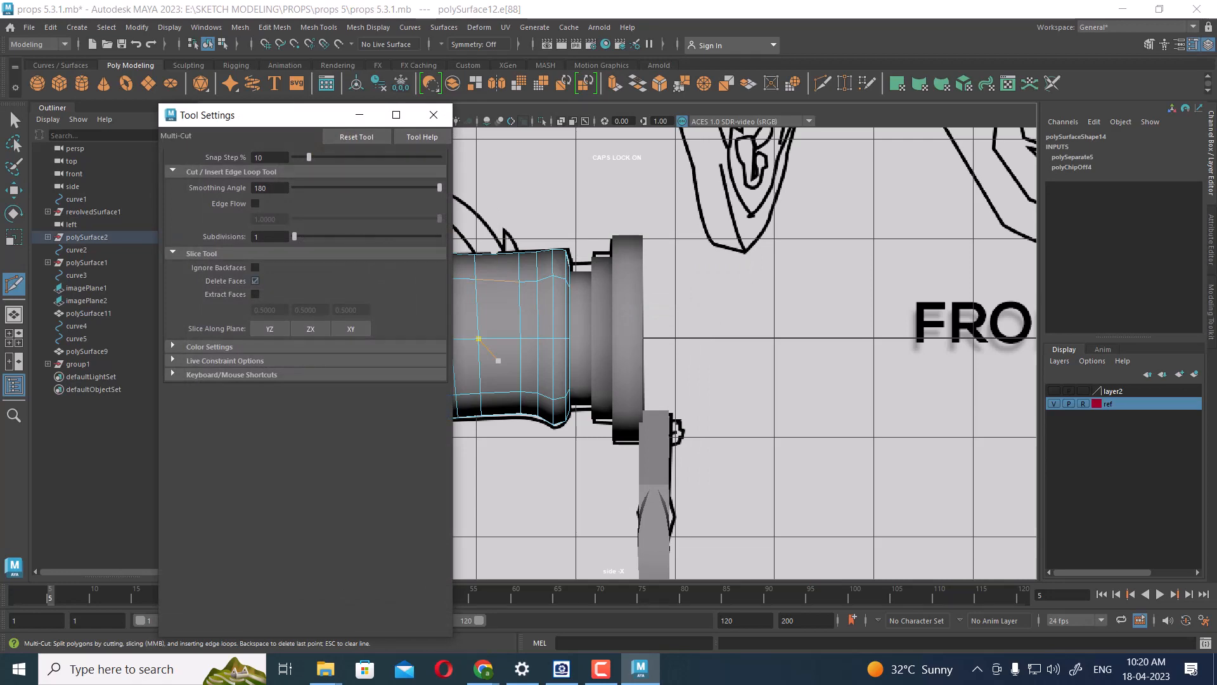
drag(267, 115, 764, 239)
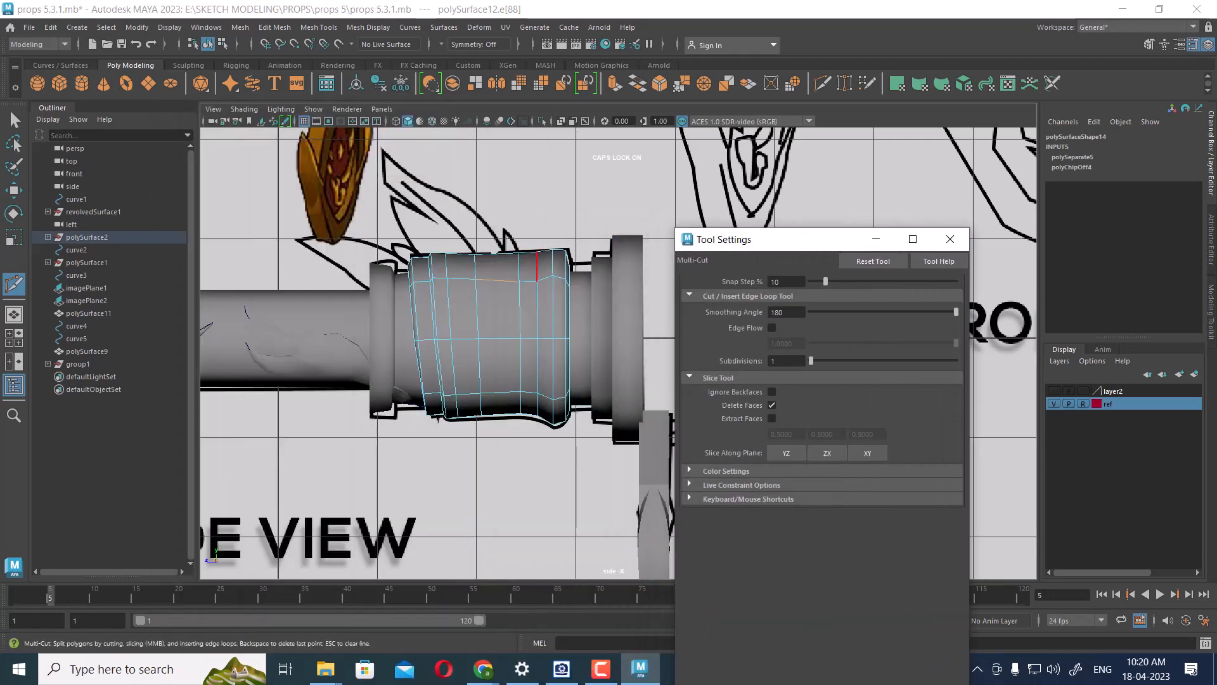
- In wireframe, slice the sleeve along both sides of the drawn diagonal band, deleting the faces outside it
scroll(516, 279, up, 2)
key(4)
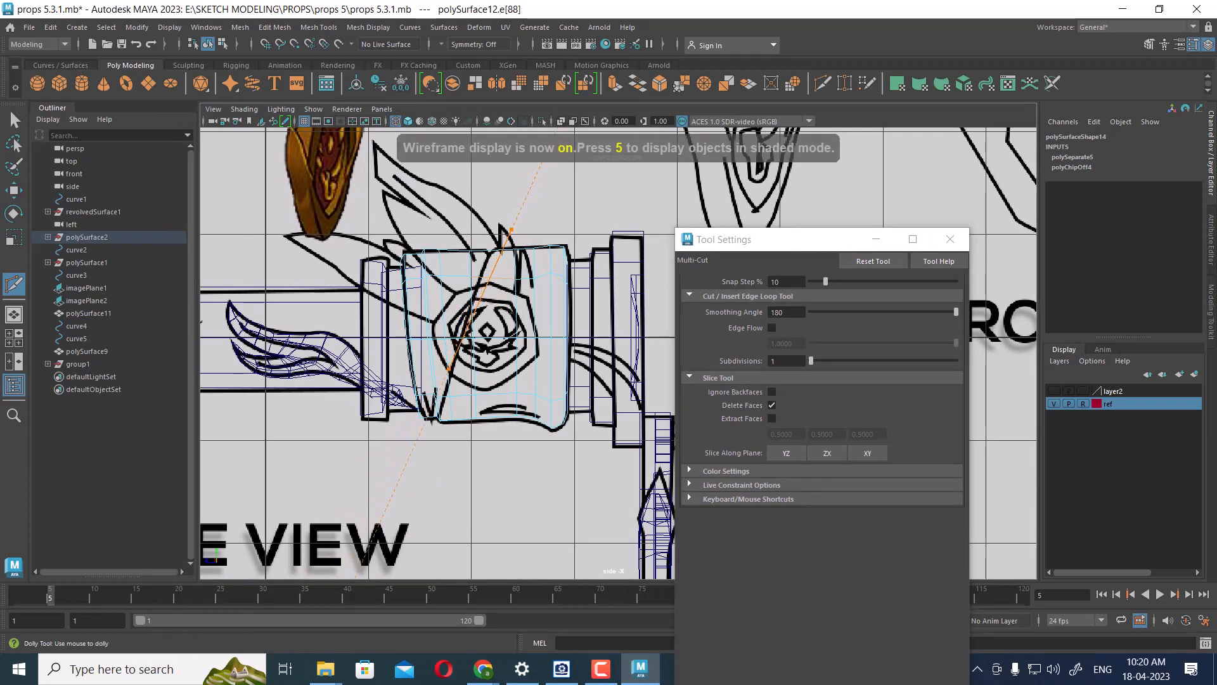
drag(449, 369, 448, 374)
key(ctrl+z)
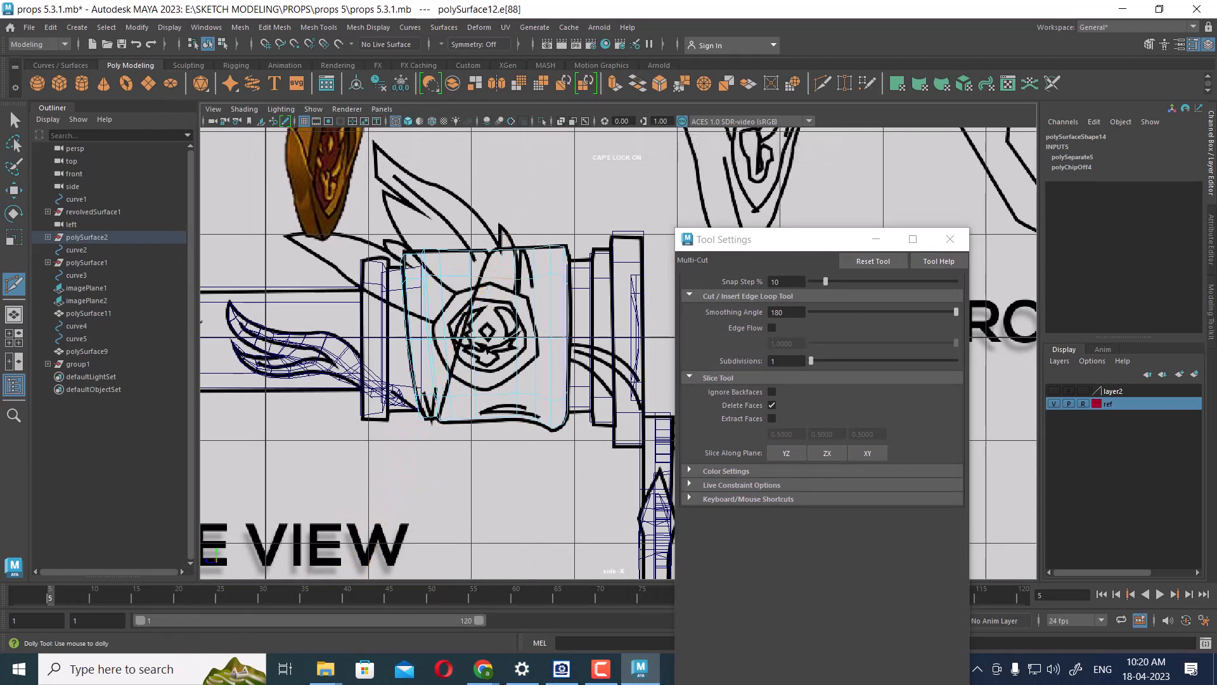
drag(475, 433, 439, 424)
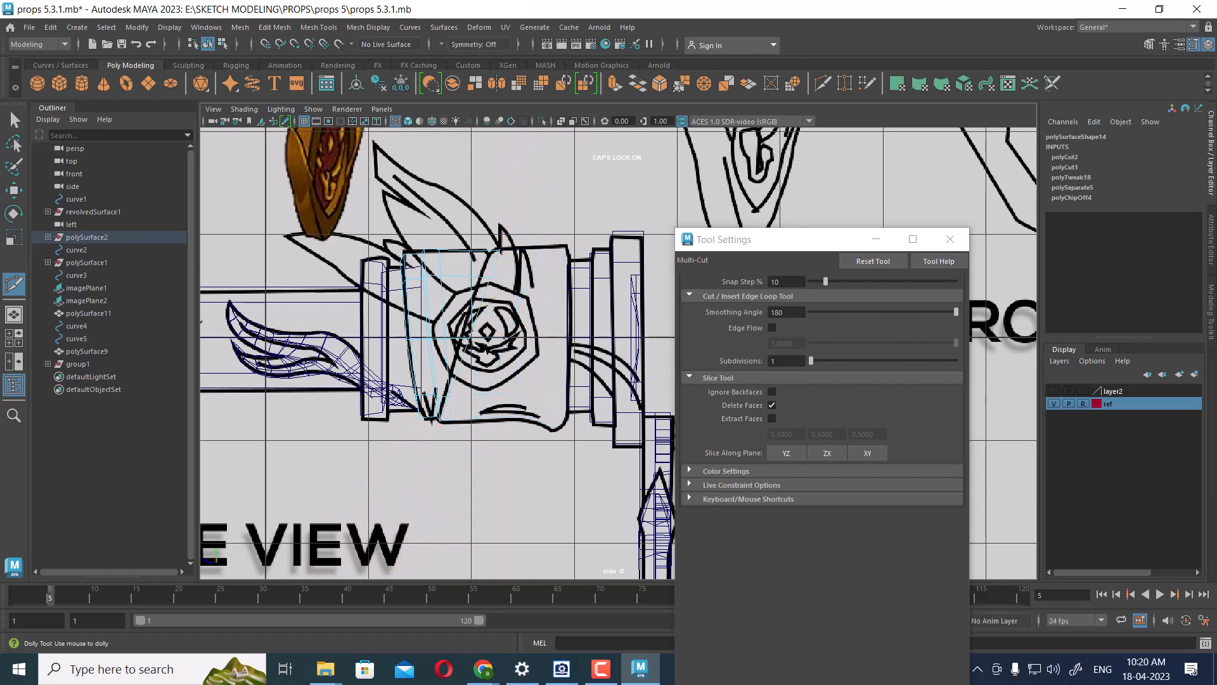
key(ctrl+z)
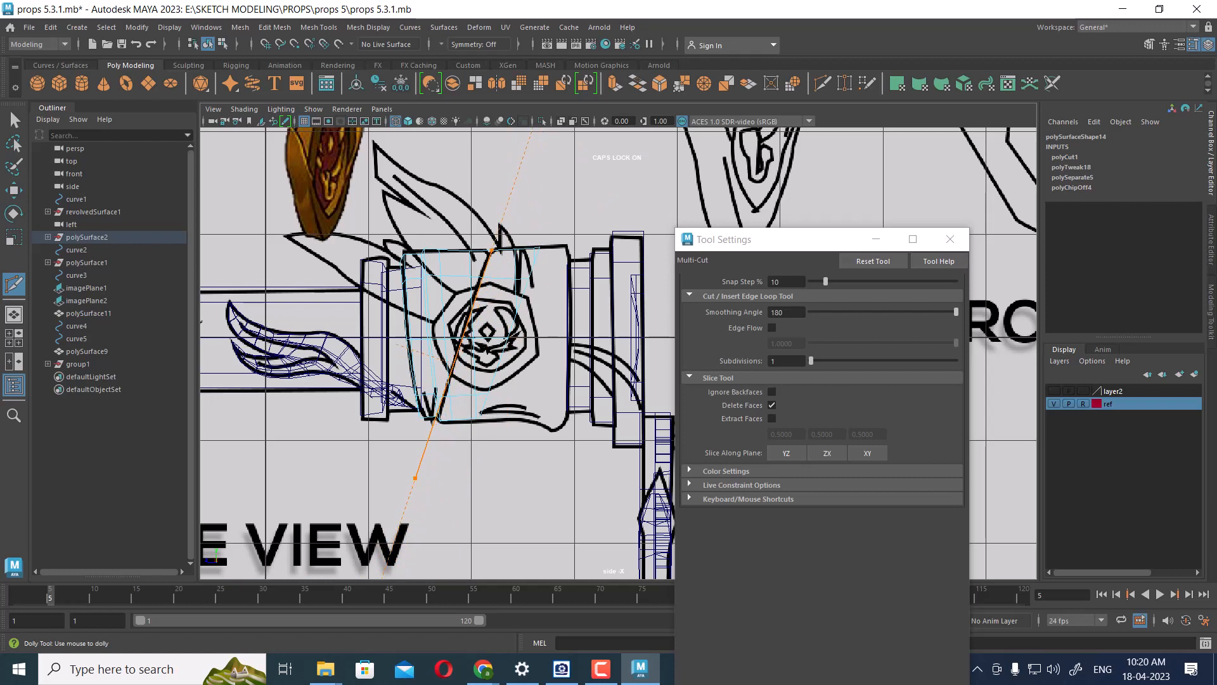
drag(416, 477, 415, 477)
click(950, 239)
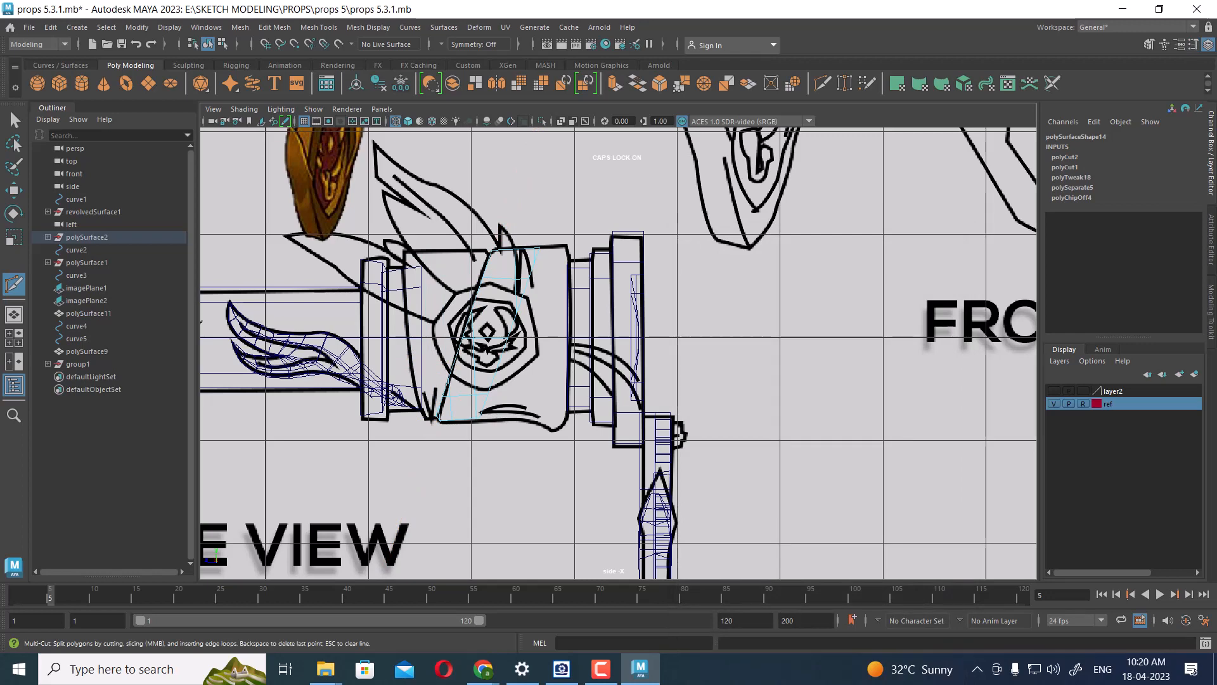
- Select the remaining diagonal band as an object in the shaded perspective view and hide all unselected objects
key(e)
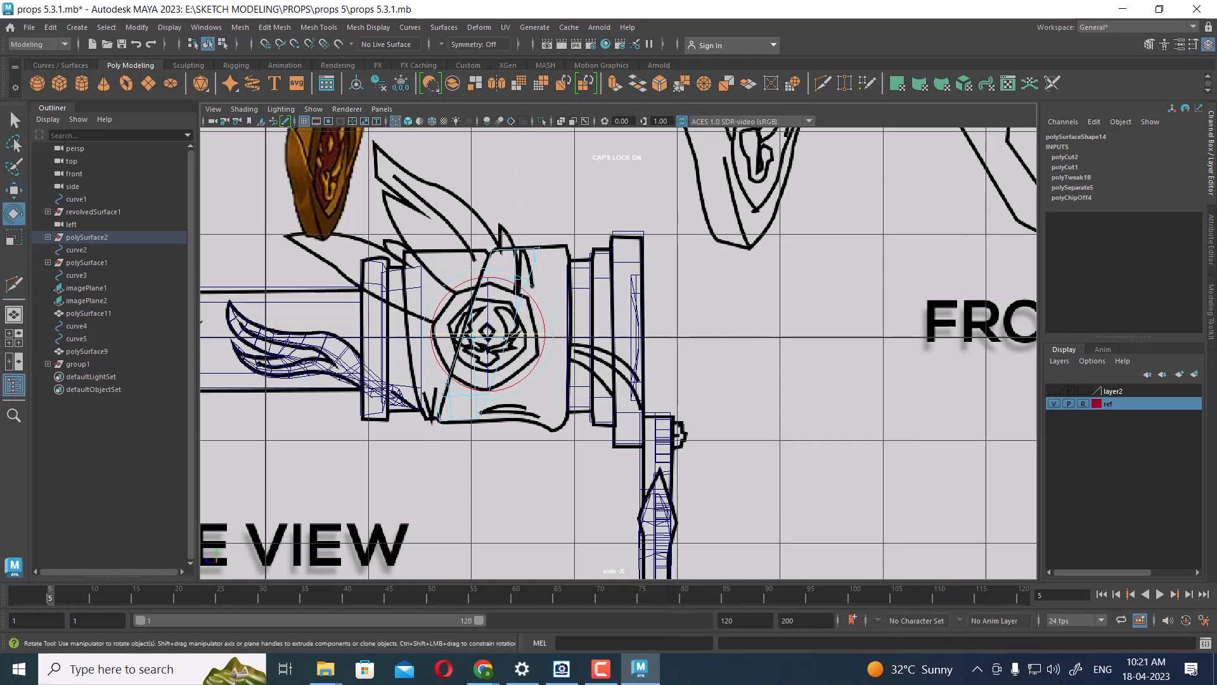
key(5)
key(space)
drag(598, 451, 617, 322)
alt+drag(617, 322, 584, 273)
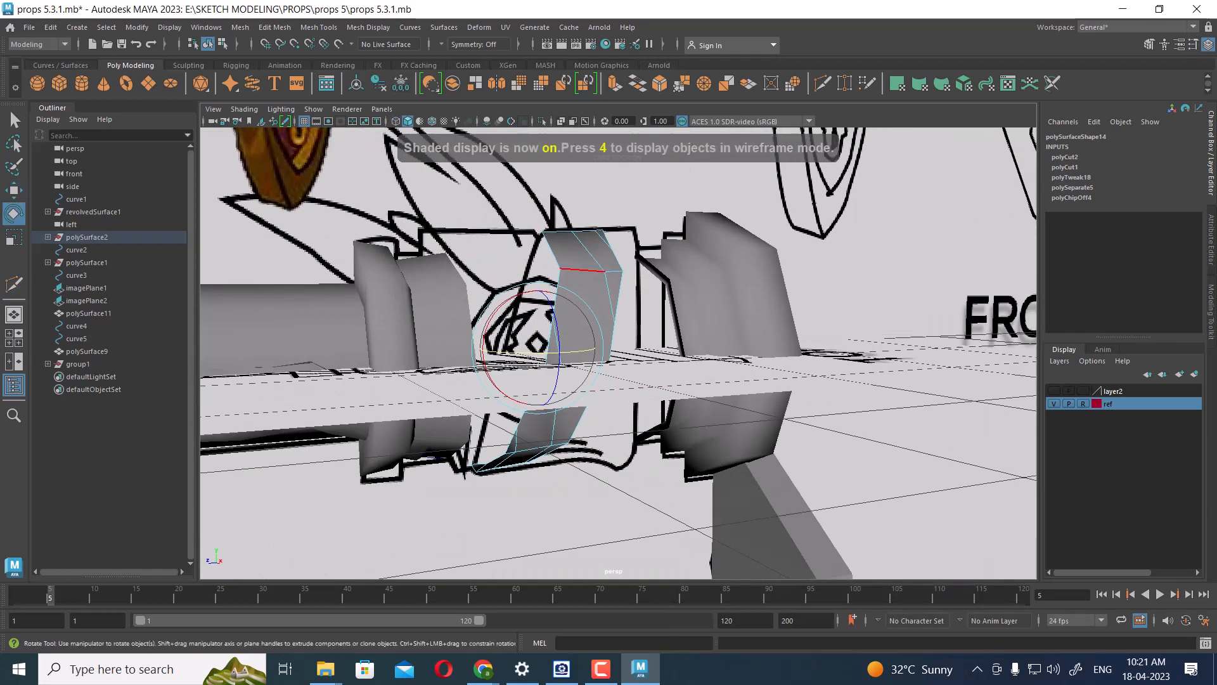
right_drag(597, 272, 655, 244)
alt+drag(647, 254, 774, 285)
scroll(672, 291, down, 3)
key(alt+h)
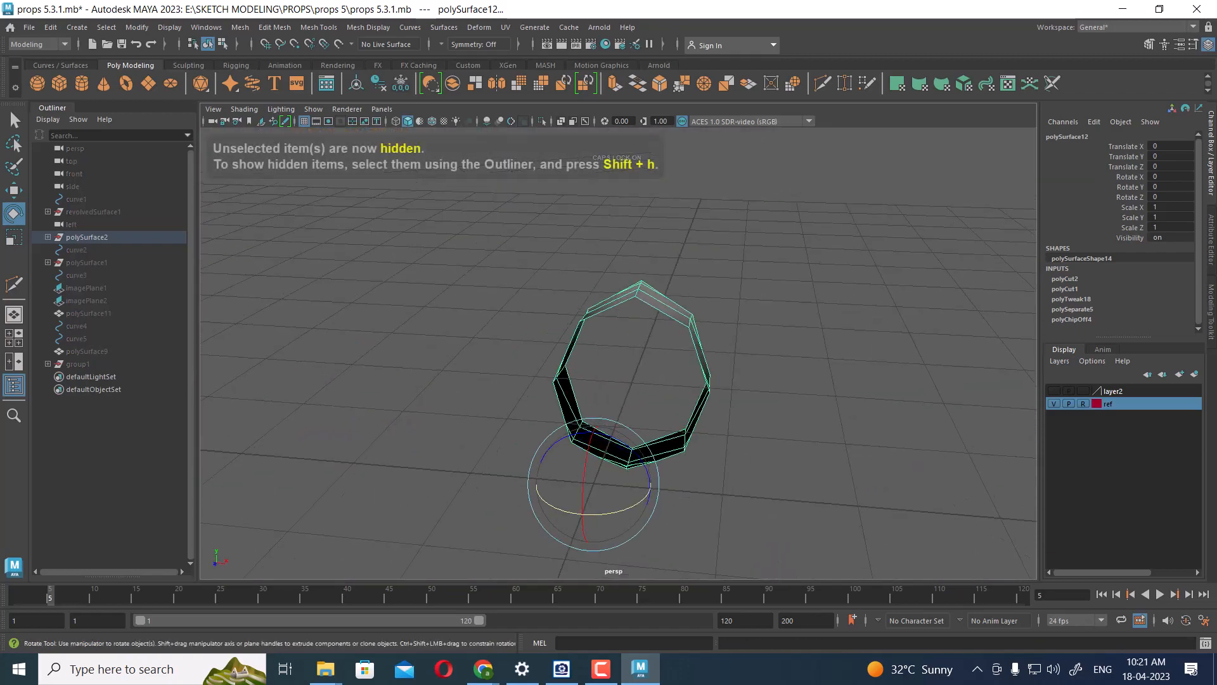
- Try to retopologize the isolated diagonal band without adjusting the options
alt+drag(634, 304, 792, 330)
scroll(698, 343, up, 2)
key(w)
alt+drag(698, 343, 659, 285)
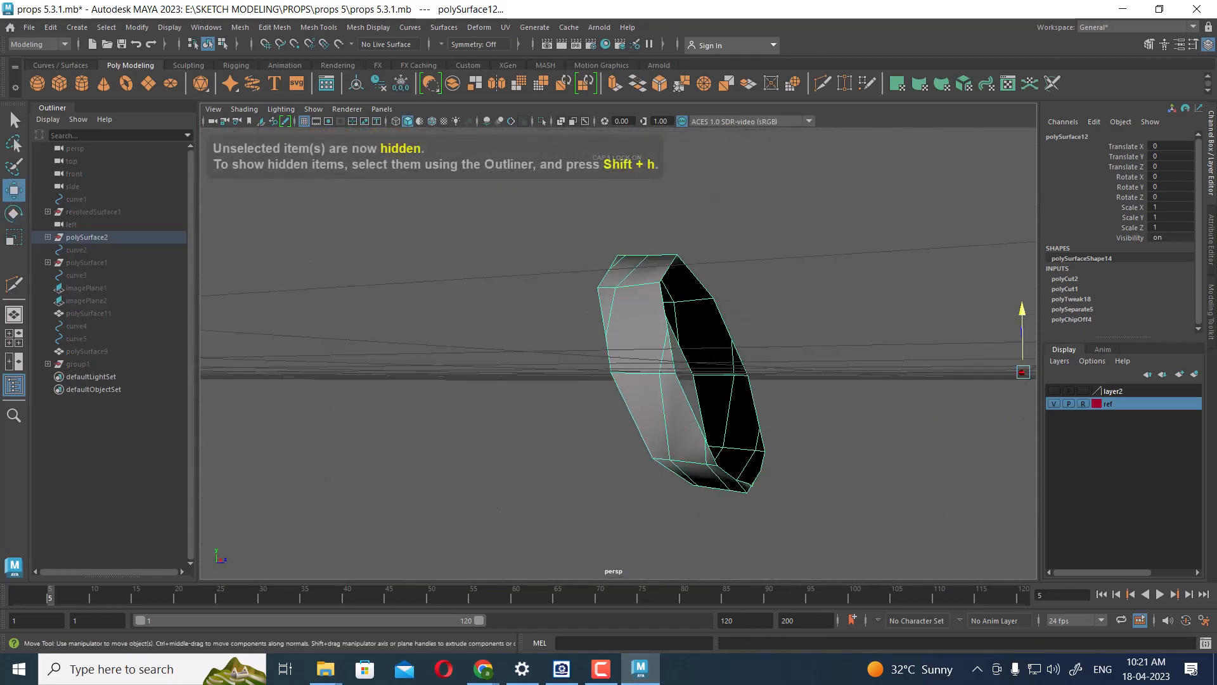
alt+drag(532, 209, 569, 252)
shift+right_click(569, 252)
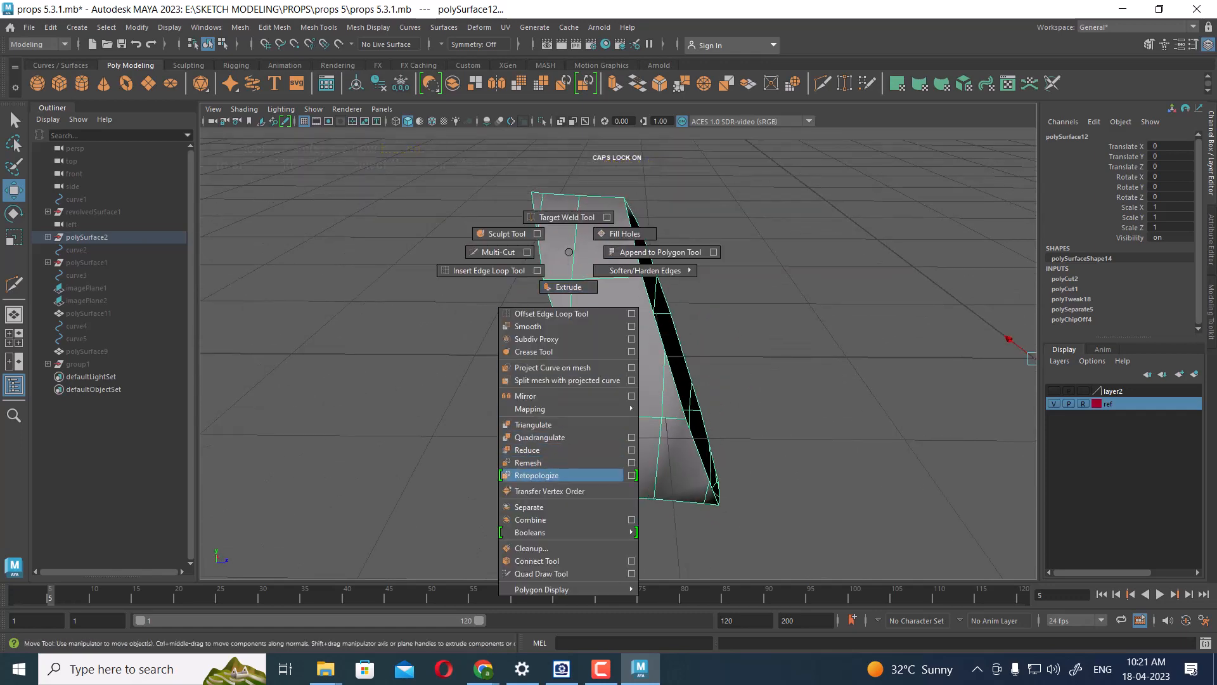
click(536, 475)
mouse_move(596, 355)
alt+mouse_down()
mouse_move(517, 369)
mouse_move(580, 383)
mouse_move(545, 399)
mouse_move(610, 368)
alt+mouse_up()
key(ctrl+z)
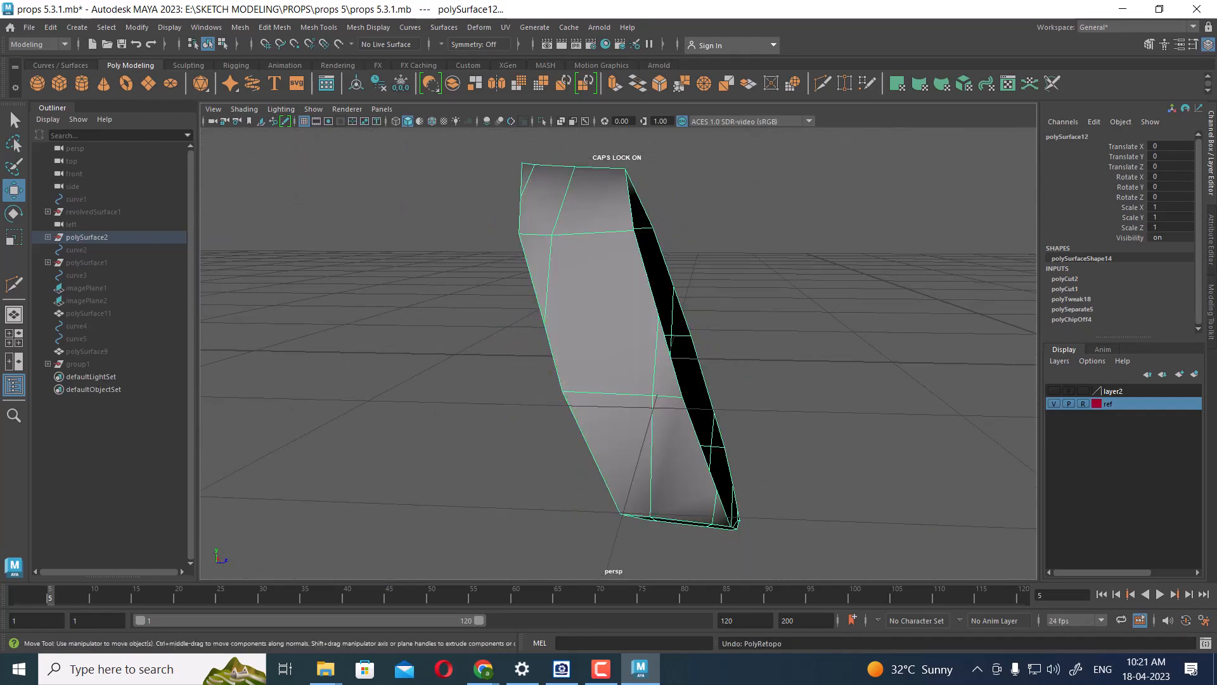
- Retopologize the diagonal band with Preprocess Mesh enabled, a target face count of 50 and a tolerance of 10%
shift+right_drag(769, 282, 831, 505)
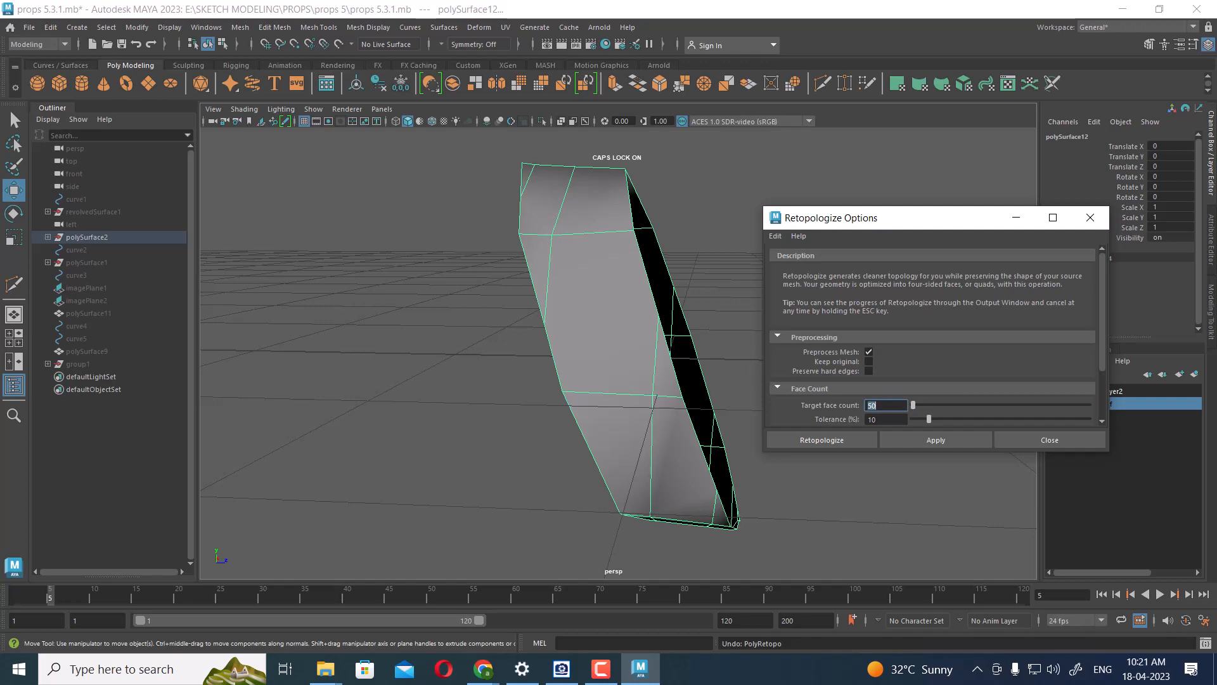
click(936, 440)
alt+drag(672, 412, 210, 437)
scroll(482, 355, down, 3)
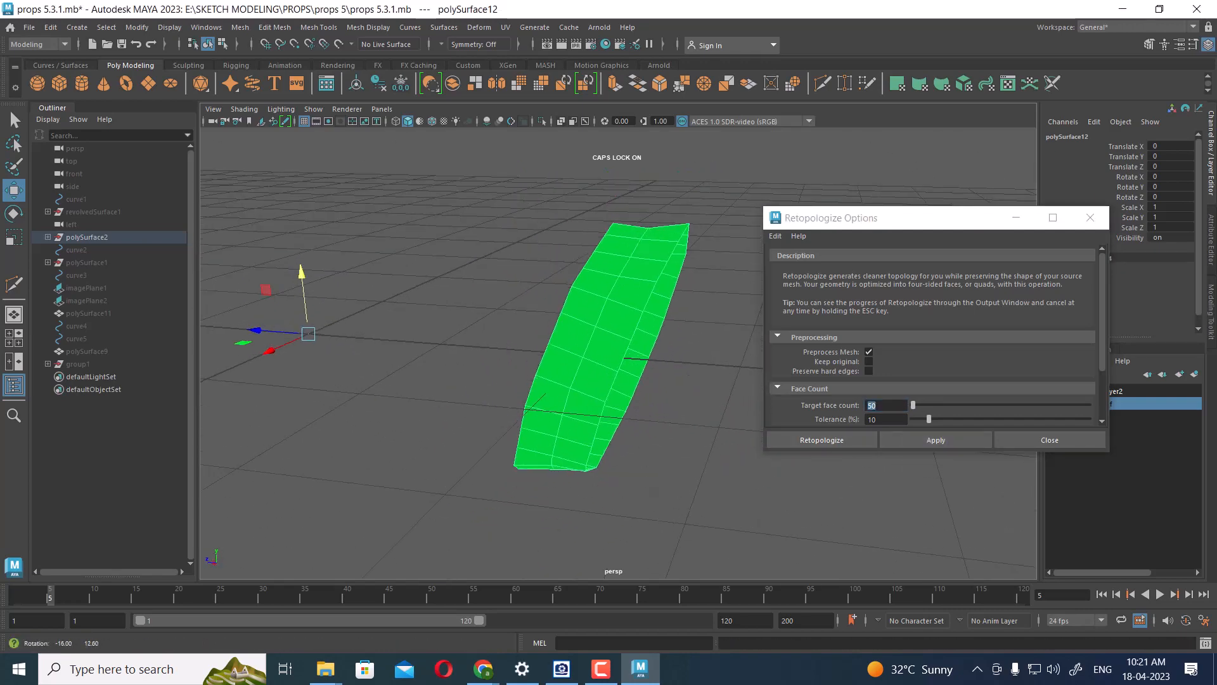
alt+drag(482, 380, 498, 317)
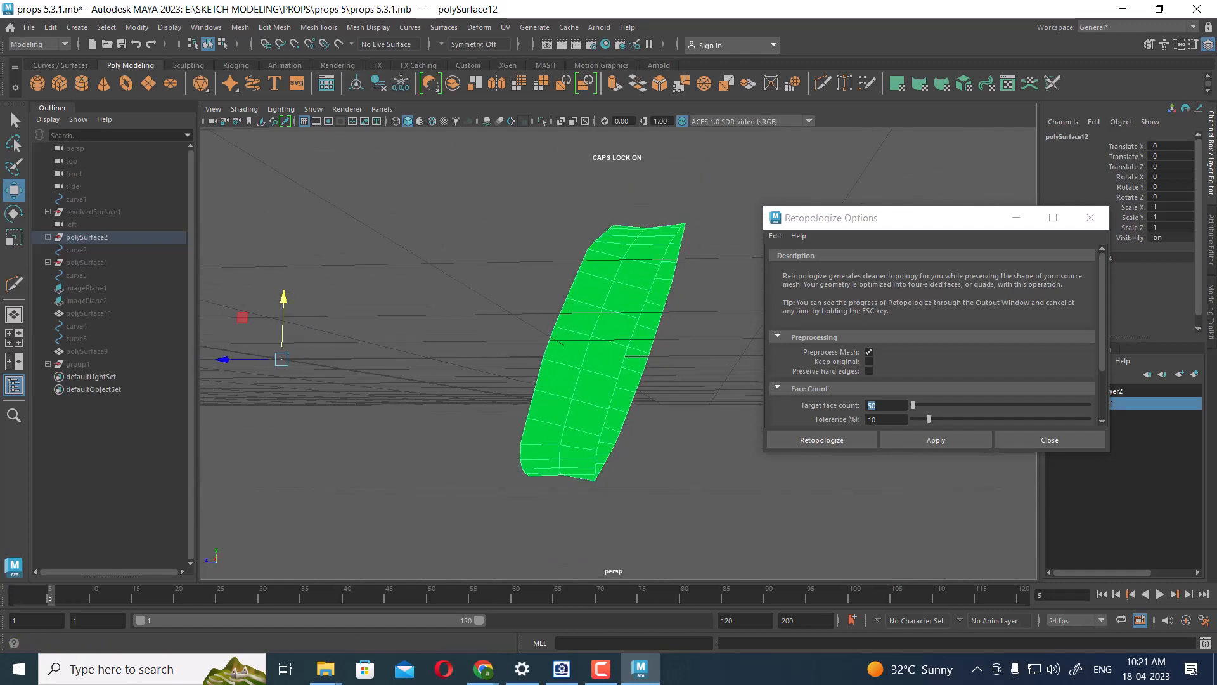
click(1050, 440)
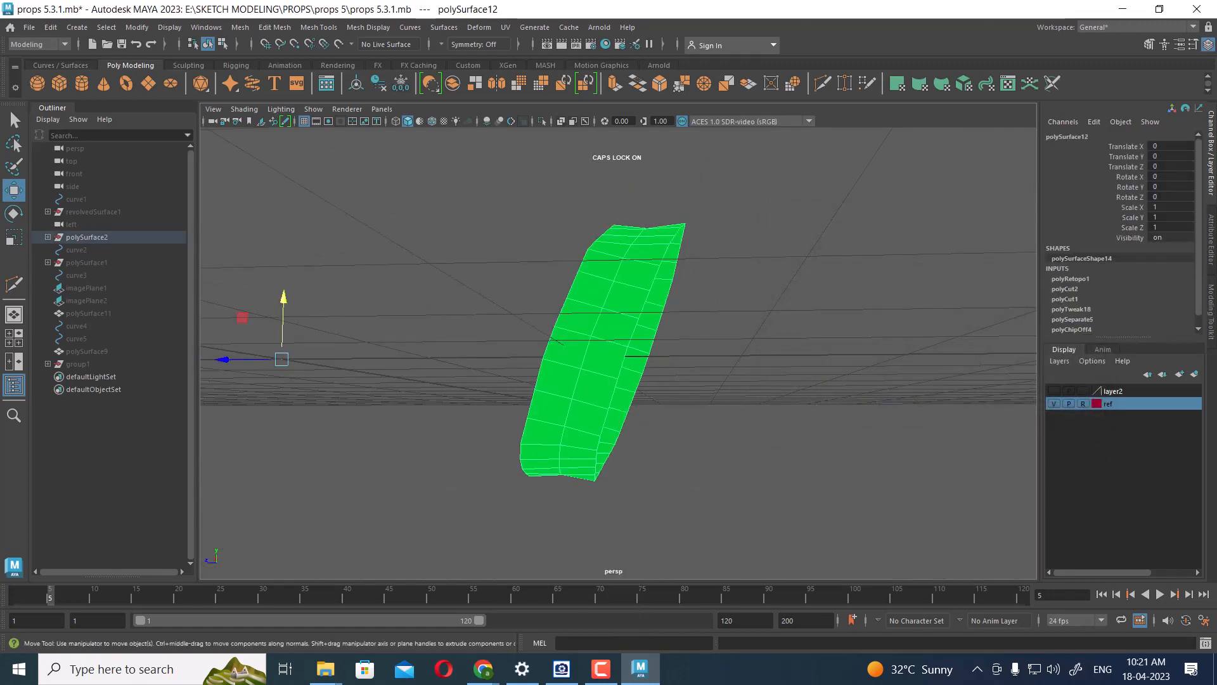
- Deselect the retopologized diagonal band to check its shape, and show all hidden spyglass parts and reference images again
alt+drag(621, 368, 637, 438)
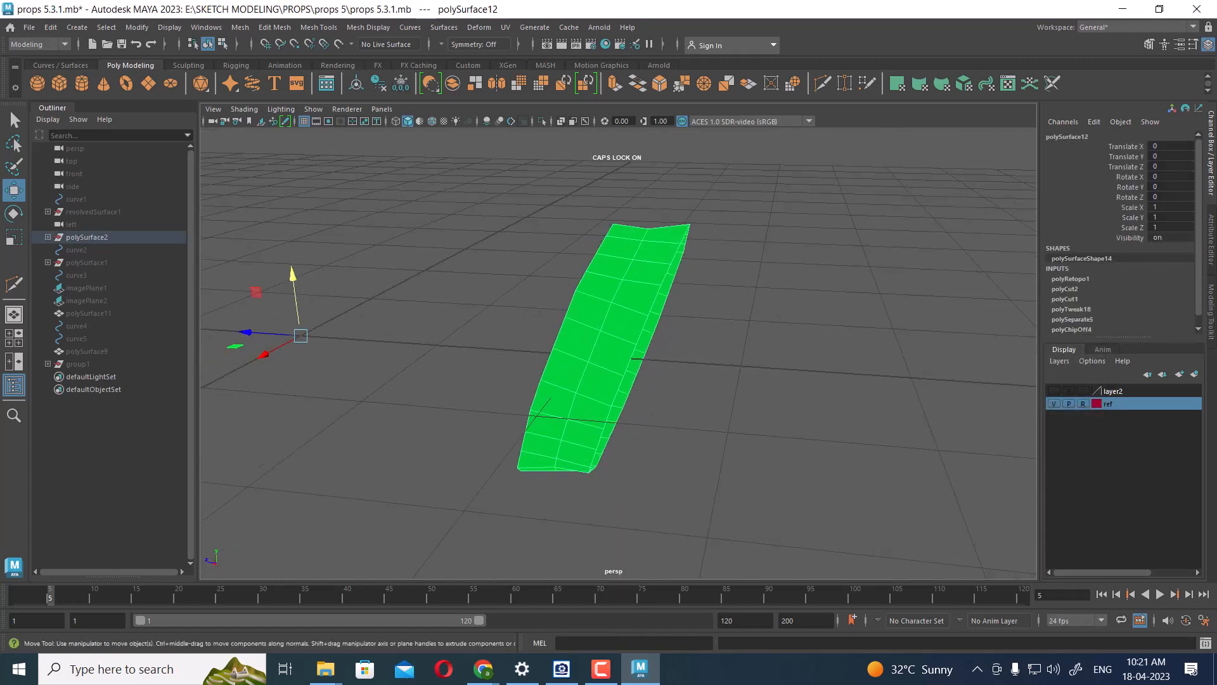
mouse_move(616, 290)
right_down()
mouse_move(602, 394)
mouse_move(628, 640)
mouse_move(702, 612)
right_up()
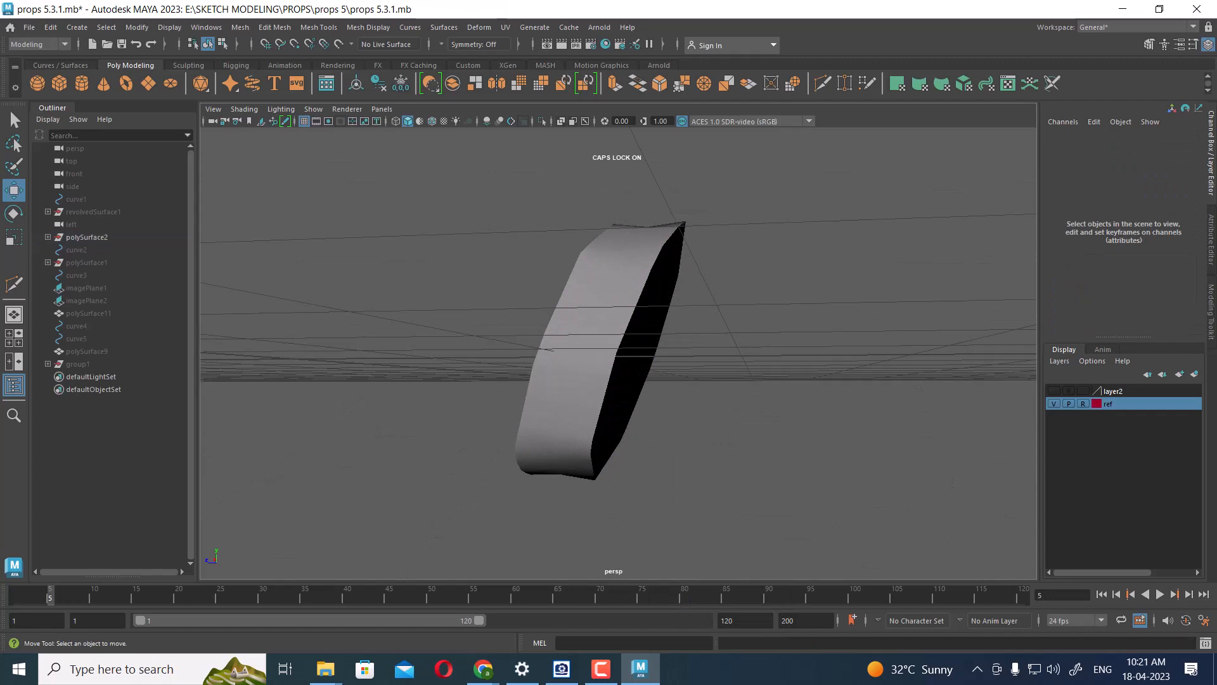
click(587, 349)
scroll(587, 349, down, 4)
alt+drag(587, 348, 618, 398)
scroll(583, 405, up, 3)
key(ctrl+shift+h)
scroll(618, 399, down, 3)
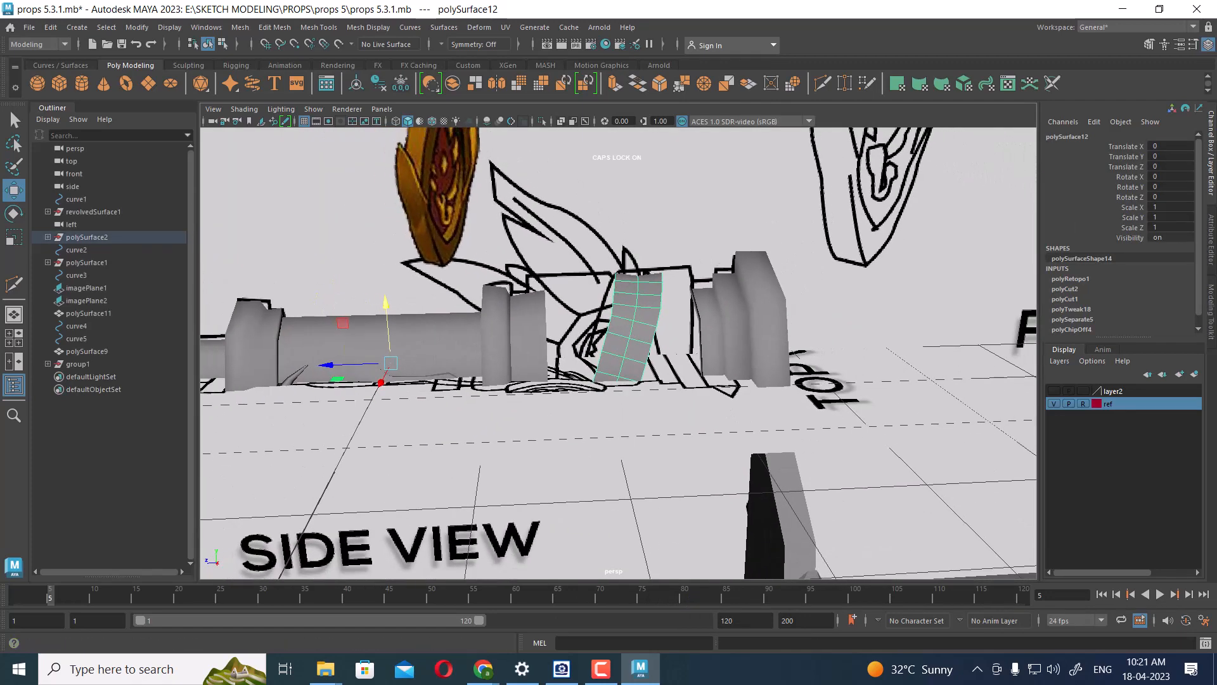
click(170, 27)
mouse_move(186, 110)
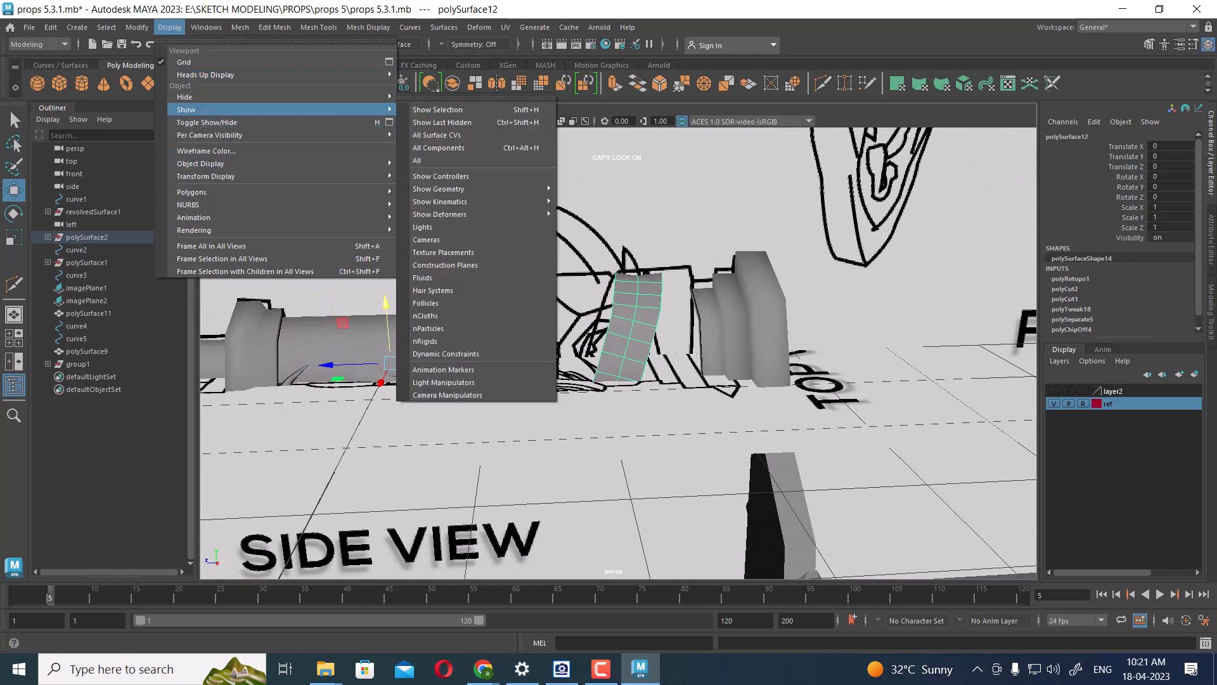
click(417, 161)
scroll(417, 160, up, 4)
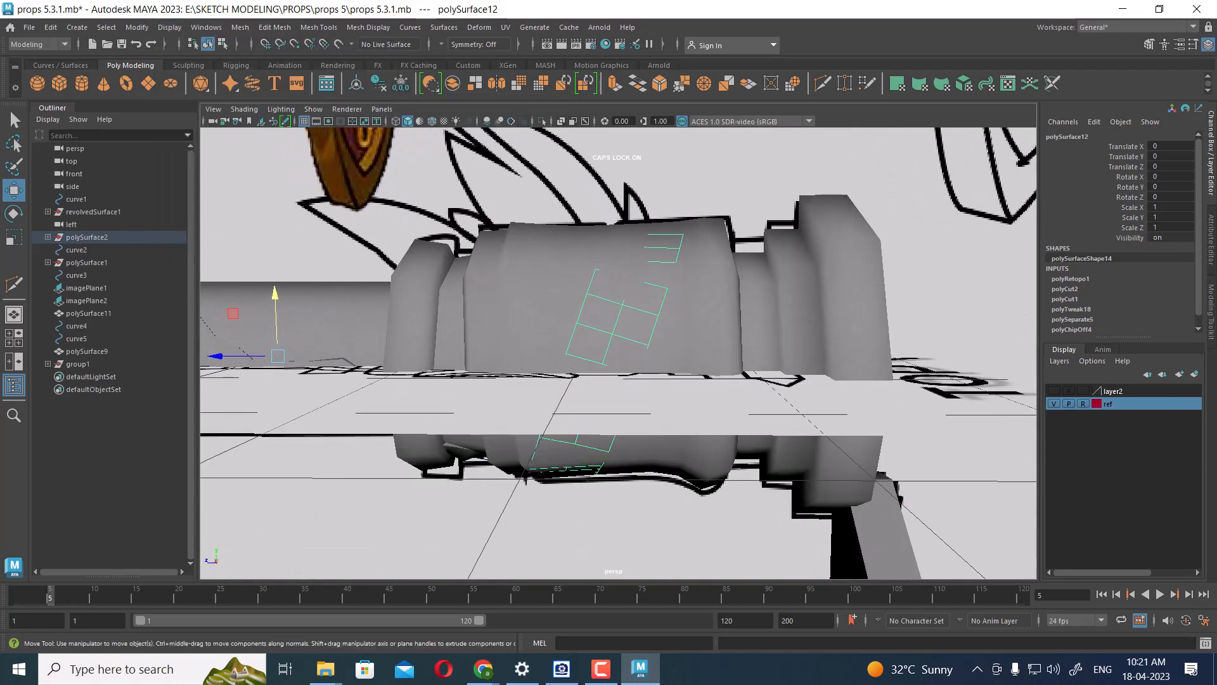
- Select the wide sleeve together with the diagonal band and hide all unselected objects
alt+drag(608, 432, 619, 384)
click(619, 385)
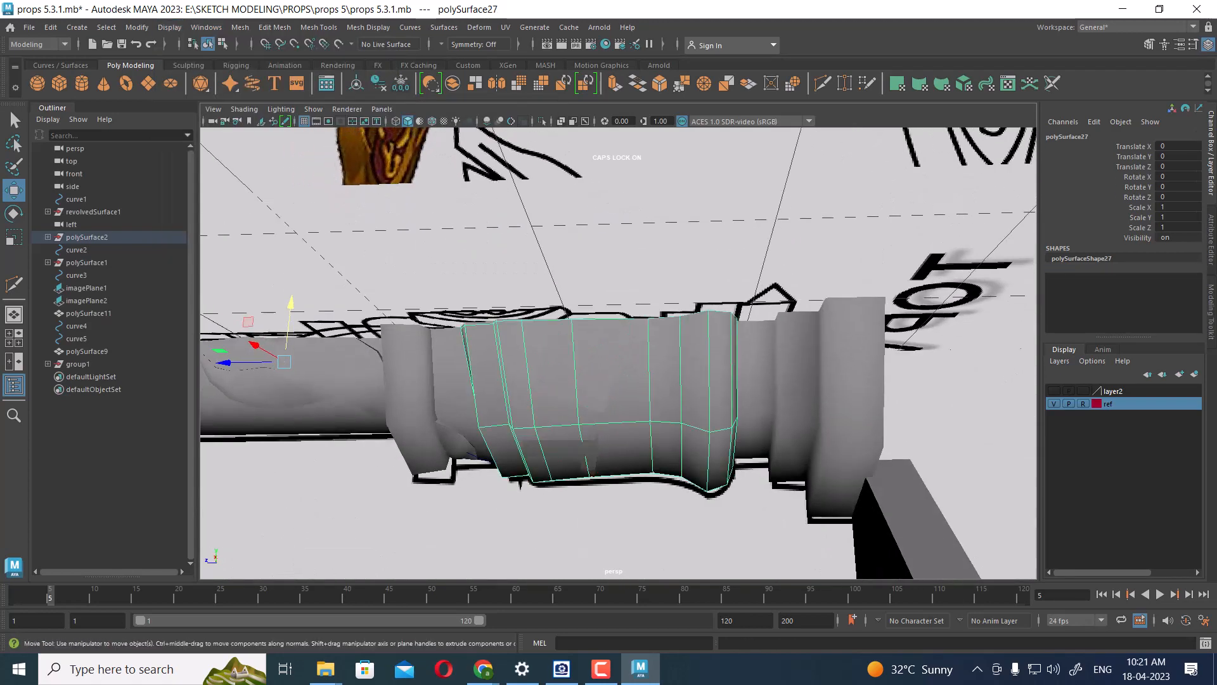
shift+click(578, 452)
key(alt+h)
alt+drag(589, 298, 586, 346)
- Select a ring of edges on the wide sleeve and turn on the Poly Count heads-up display
right_click(579, 242)
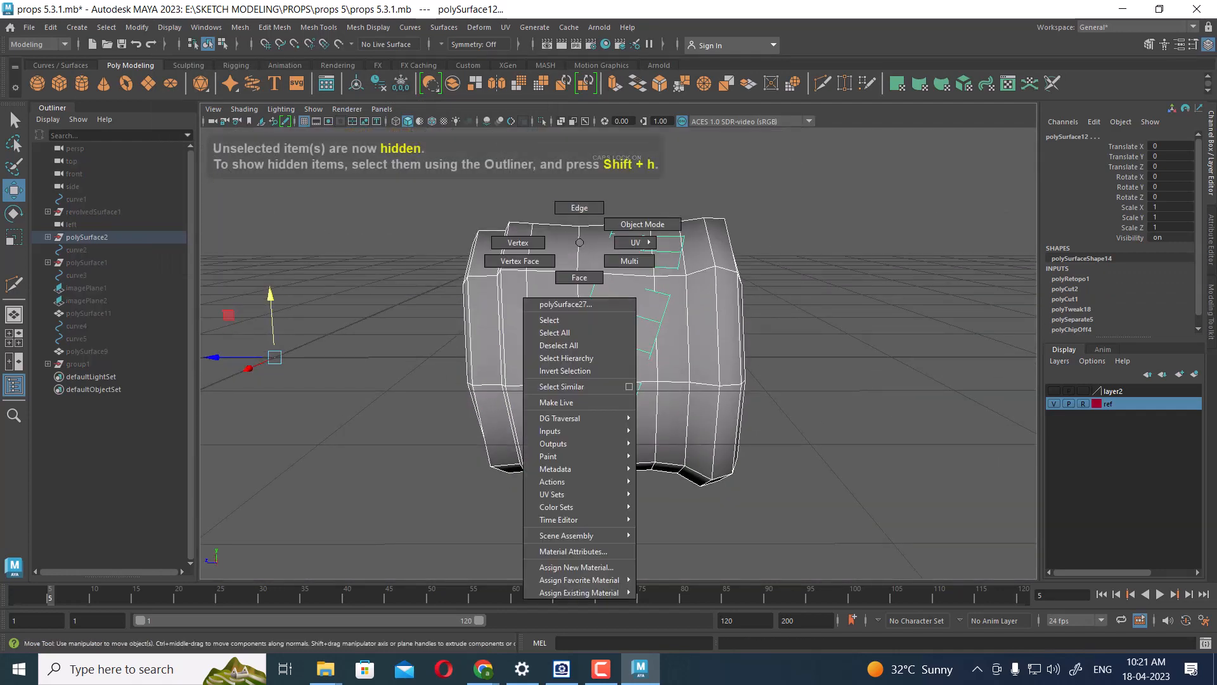
right_drag(580, 243, 635, 185)
click(542, 274)
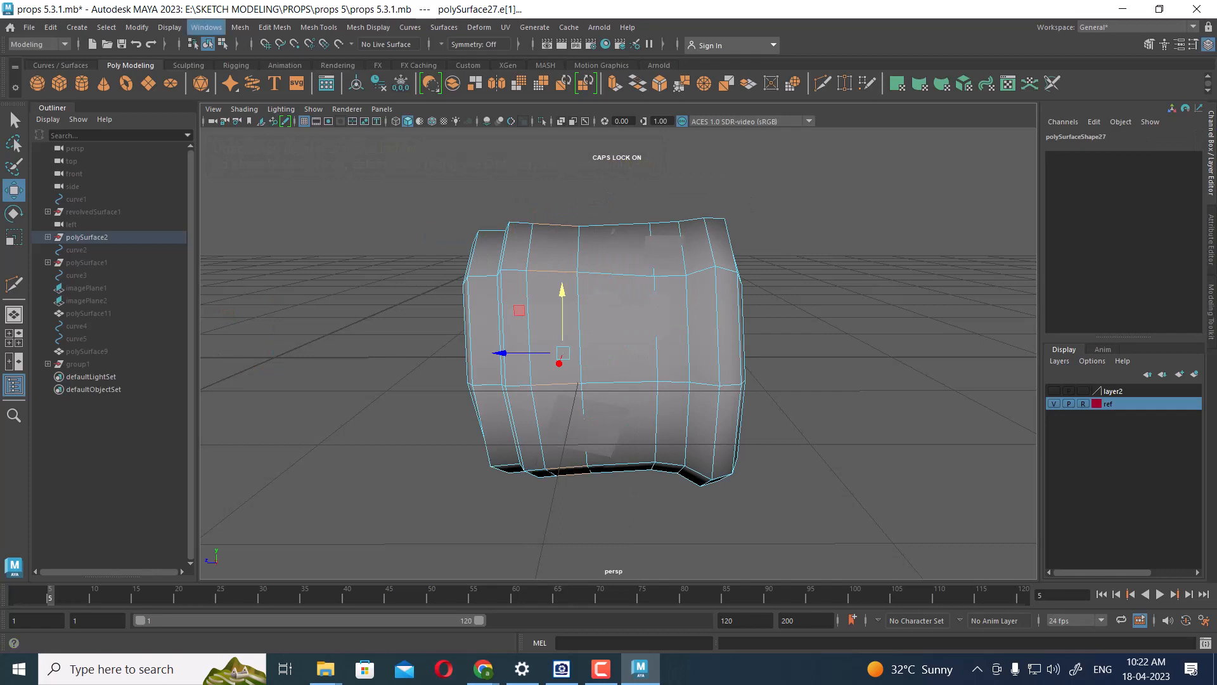
click(170, 27)
mouse_move(209, 134)
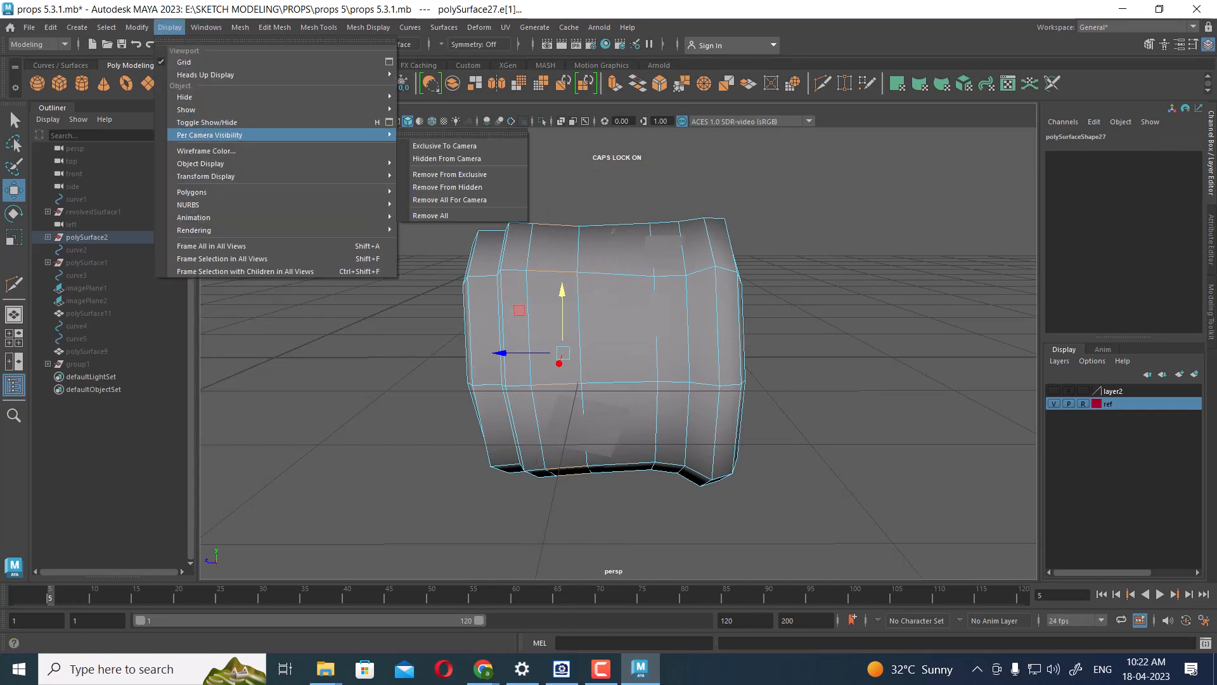
mouse_move(209, 75)
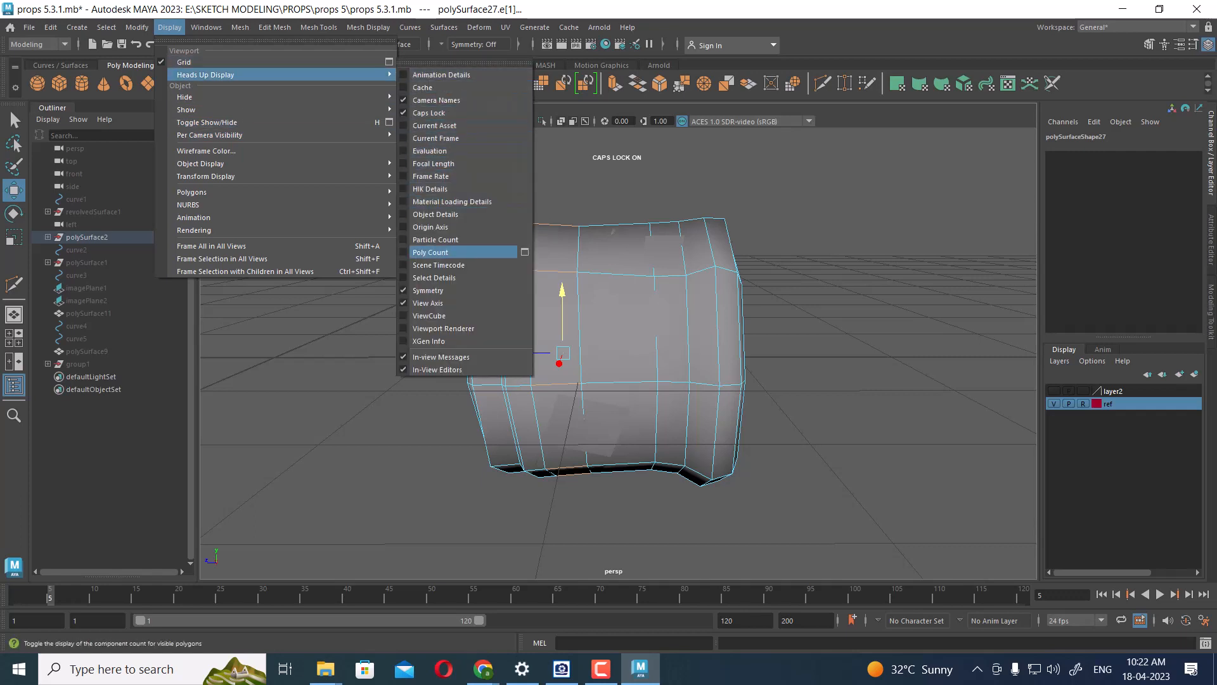
click(430, 252)
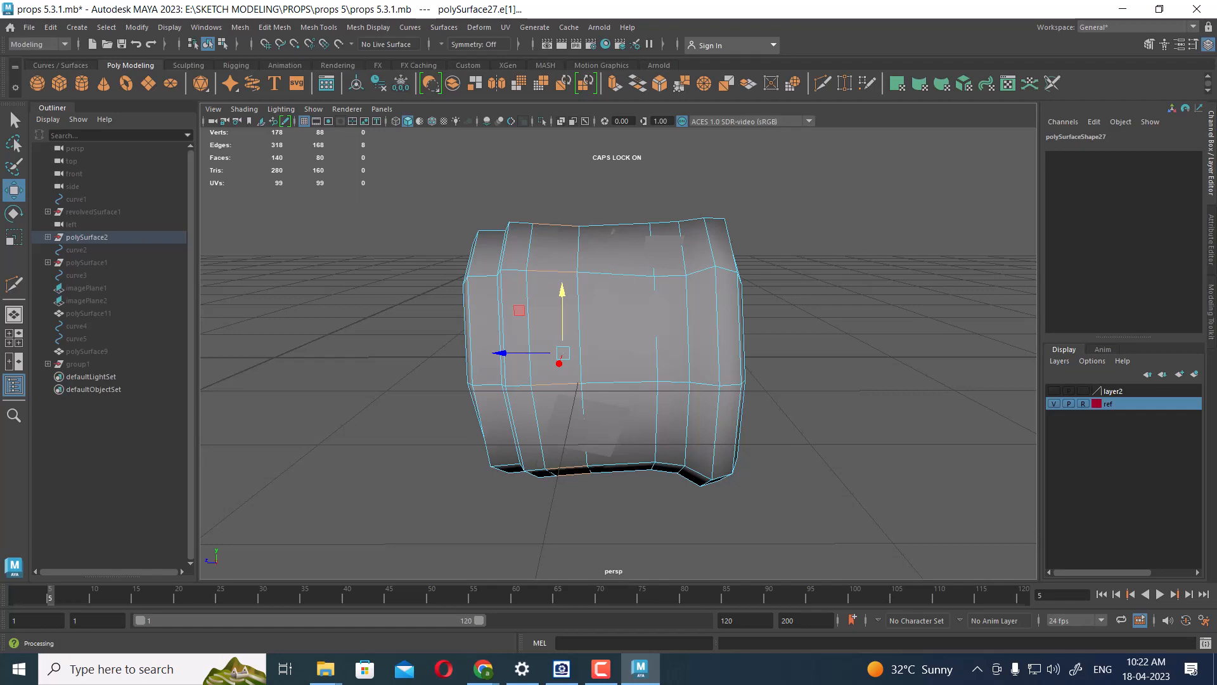
- Retopologize the diagonal band with Preprocess Mesh enabled, a target face count of 20 and a tolerance of 10%, and view it in wireframe
alt+drag(618, 381, 627, 387)
right_drag(801, 294, 905, 478)
click(849, 260)
click(704, 323)
click(669, 317)
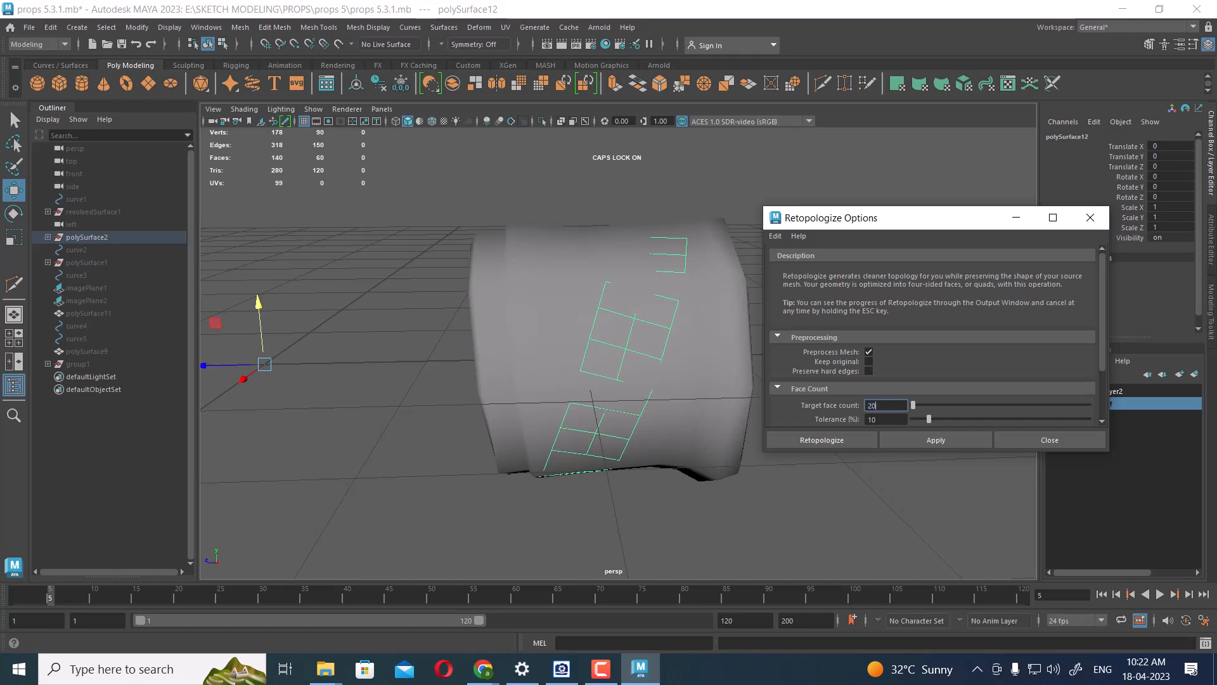
click(936, 440)
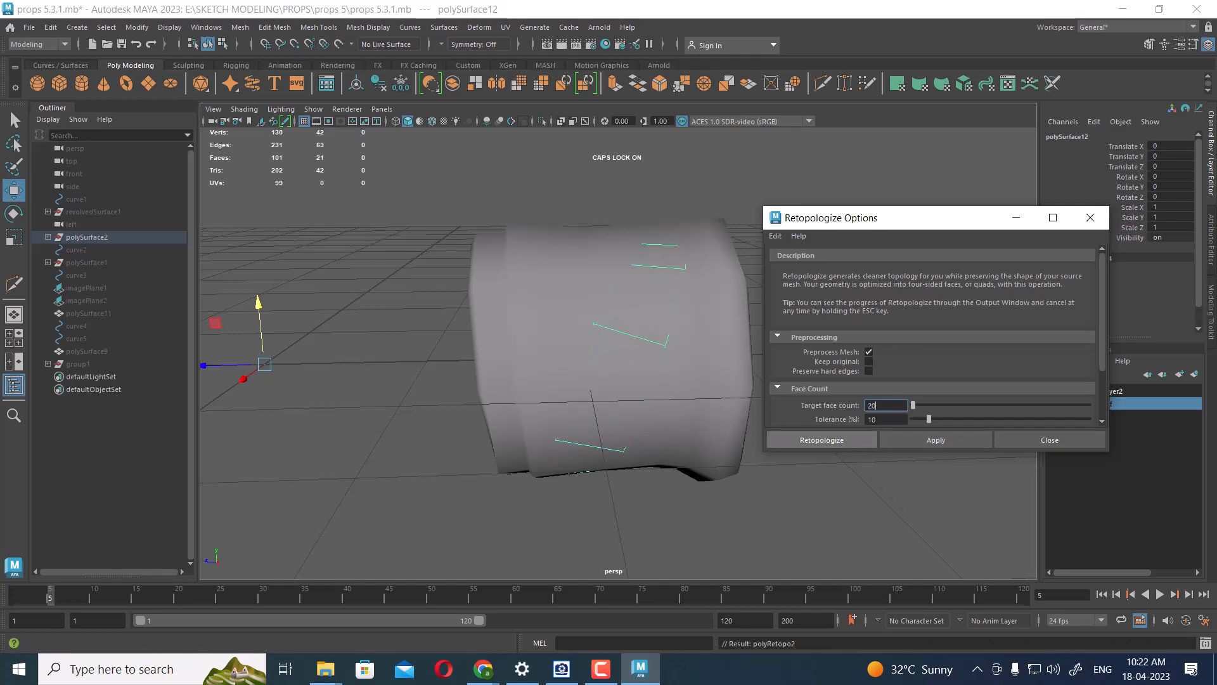
mouse_move(571, 368)
alt+mouse_down()
mouse_move(520, 323)
mouse_move(498, 322)
mouse_move(564, 355)
alt+mouse_up()
key(4)
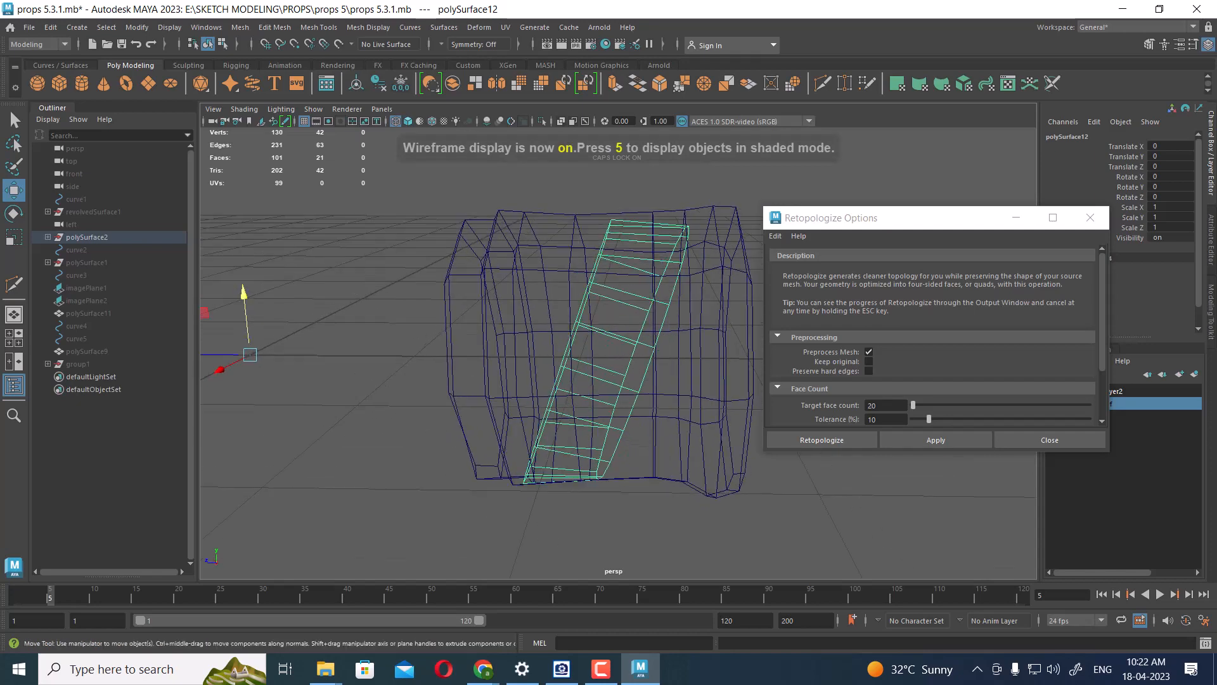
click(1050, 440)
- In the side view, center the diagonal band's pivot on its own geometry
alt+drag(672, 381, 663, 349)
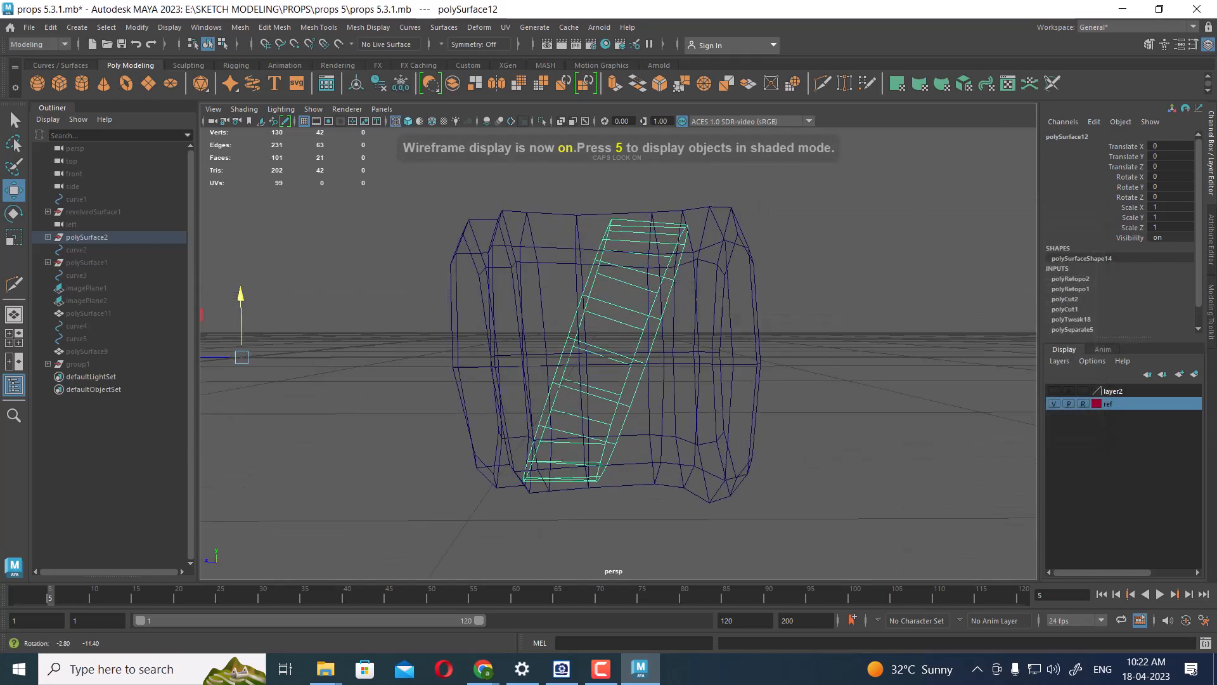
scroll(663, 349, down, 3)
alt+drag(805, 374, 897, 313)
key(space)
alt+right_drag(831, 329, 887, 332)
alt+middle_drag(818, 332, 888, 333)
alt+right_drag(888, 333, 892, 333)
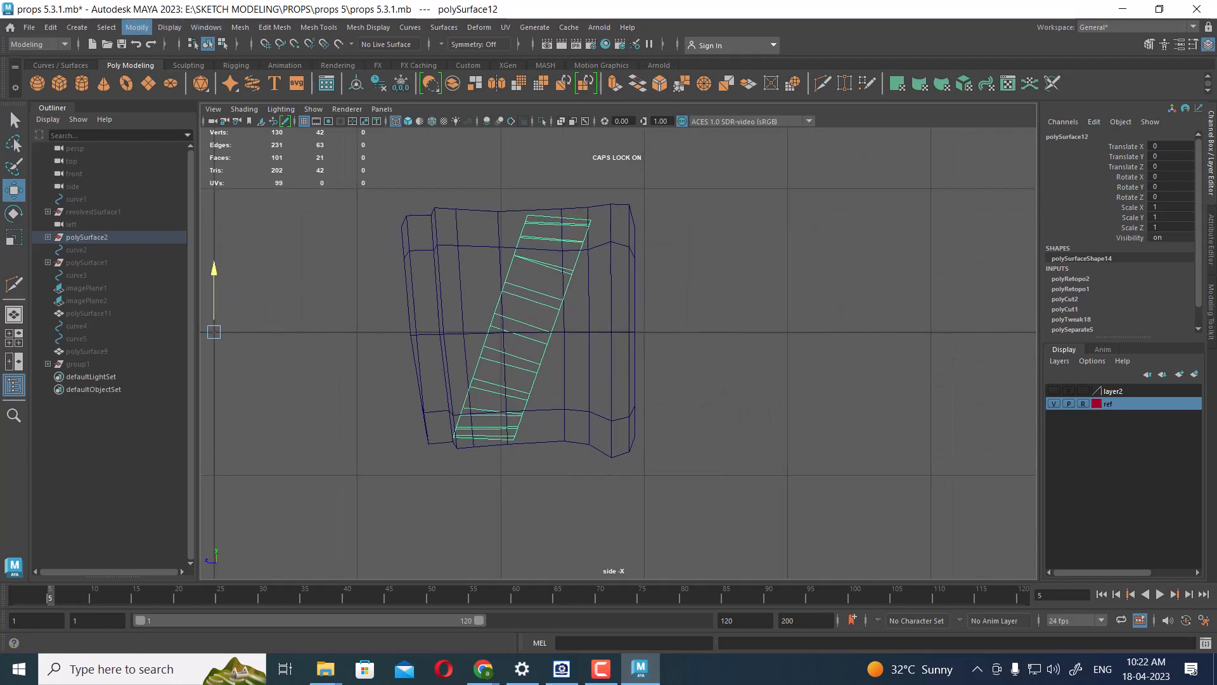
click(136, 27)
mouse_move(174, 157)
click(164, 123)
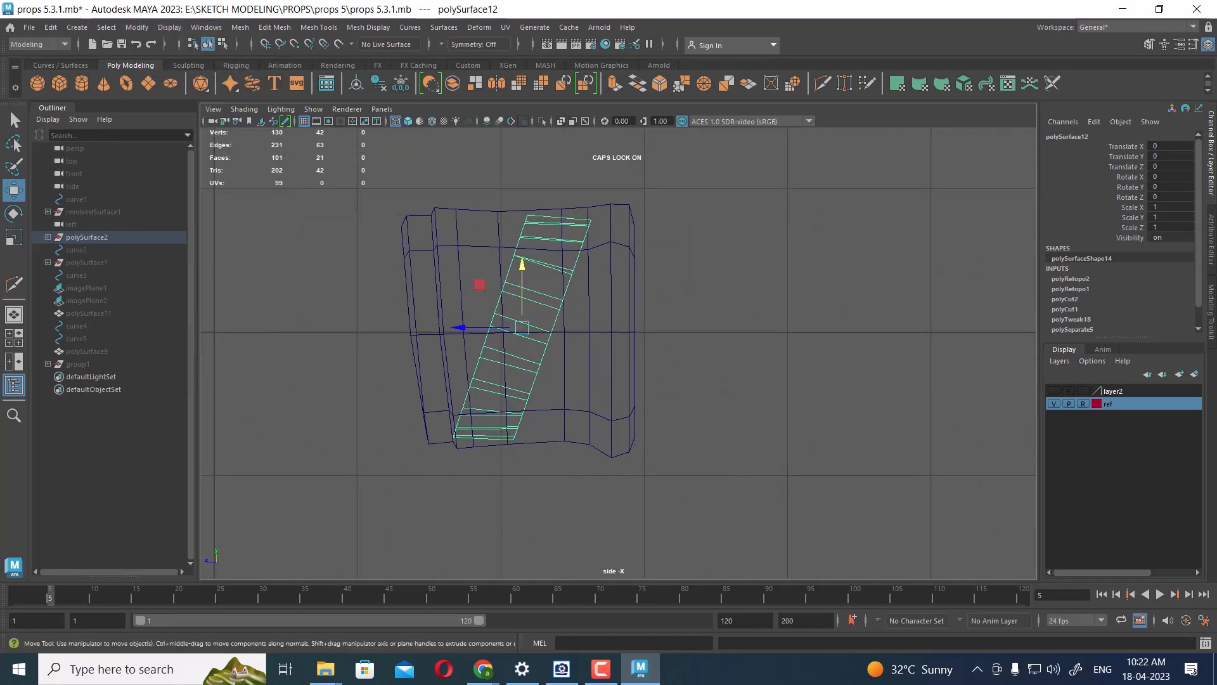
- Scale the diagonal band to about 1.139 in X and Y and 0.949 in Z
key(r)
drag(521, 327, 475, 327)
alt+right_drag(841, 220, 848, 256)
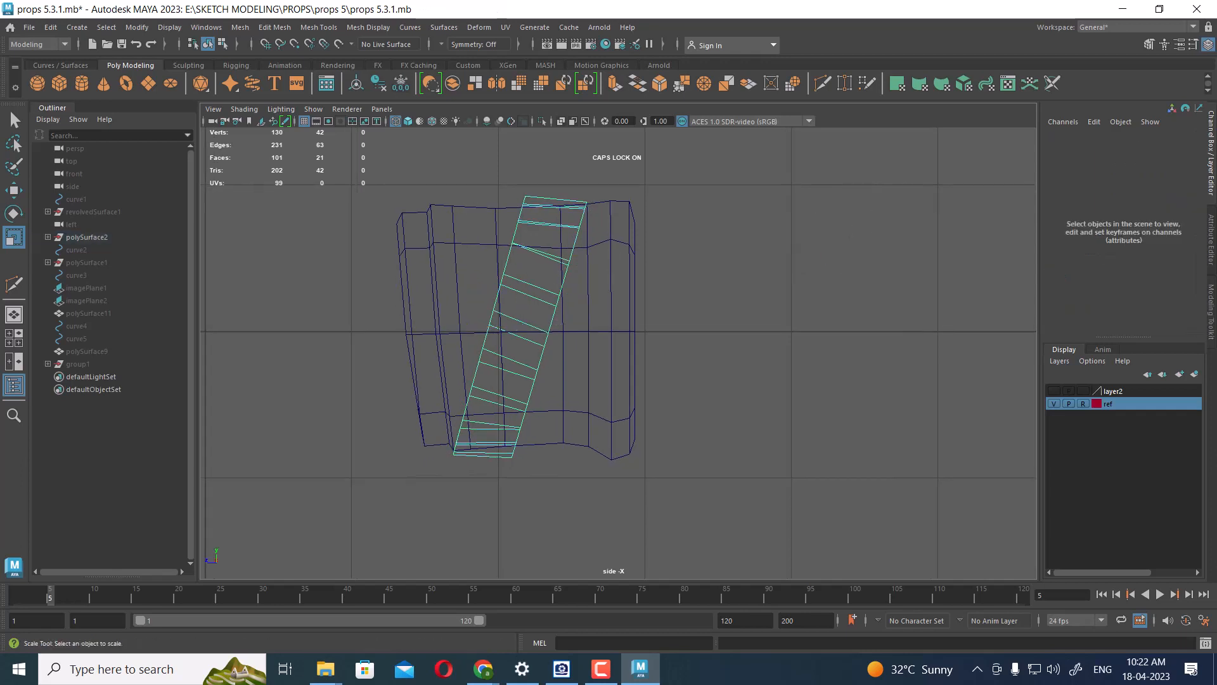
- Extrude all faces of the diagonal band outward with a Local Translate Z of 0.06
drag(729, 160, 442, 577)
shift+right_drag(736, 244, 729, 269)
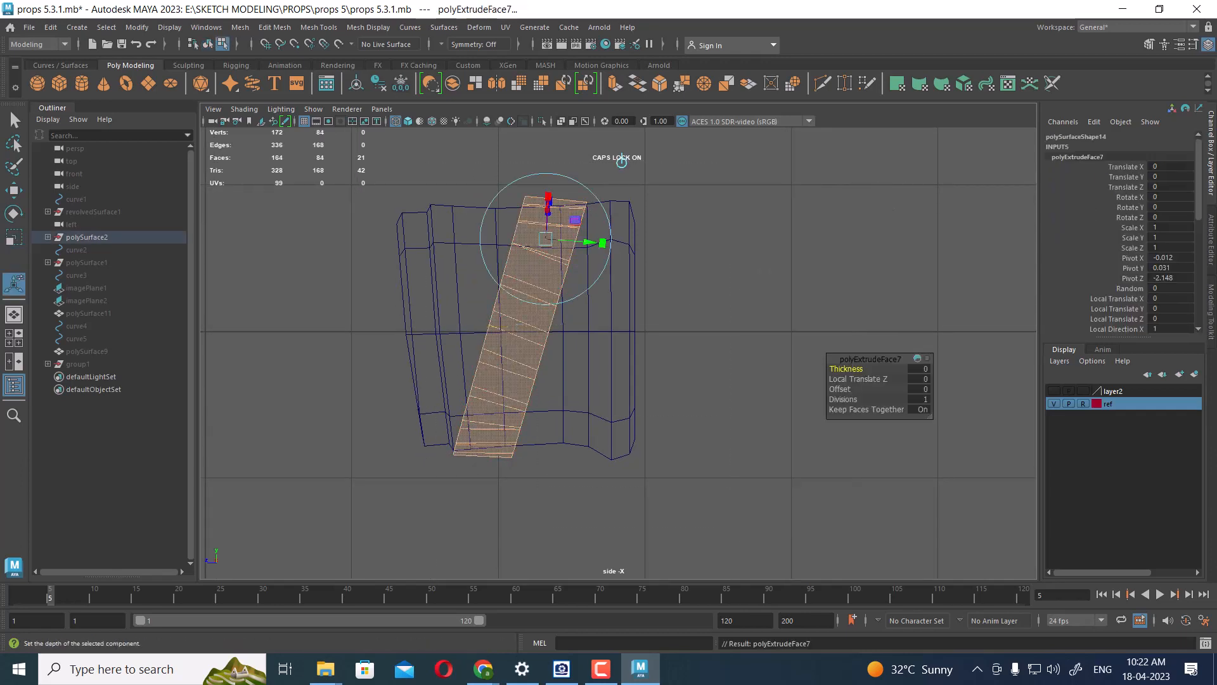
click(859, 380)
middle_drag(859, 379, 864, 379)
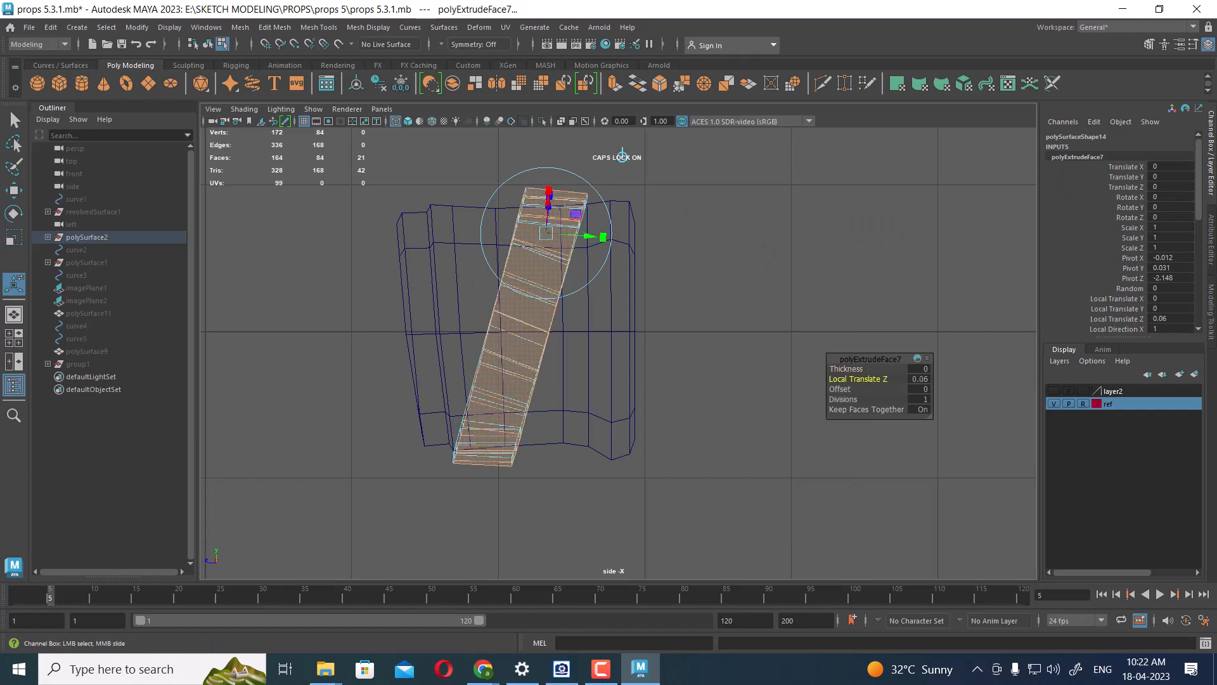
key(space)
drag(712, 402, 705, 342)
scroll(699, 227, down, 1)
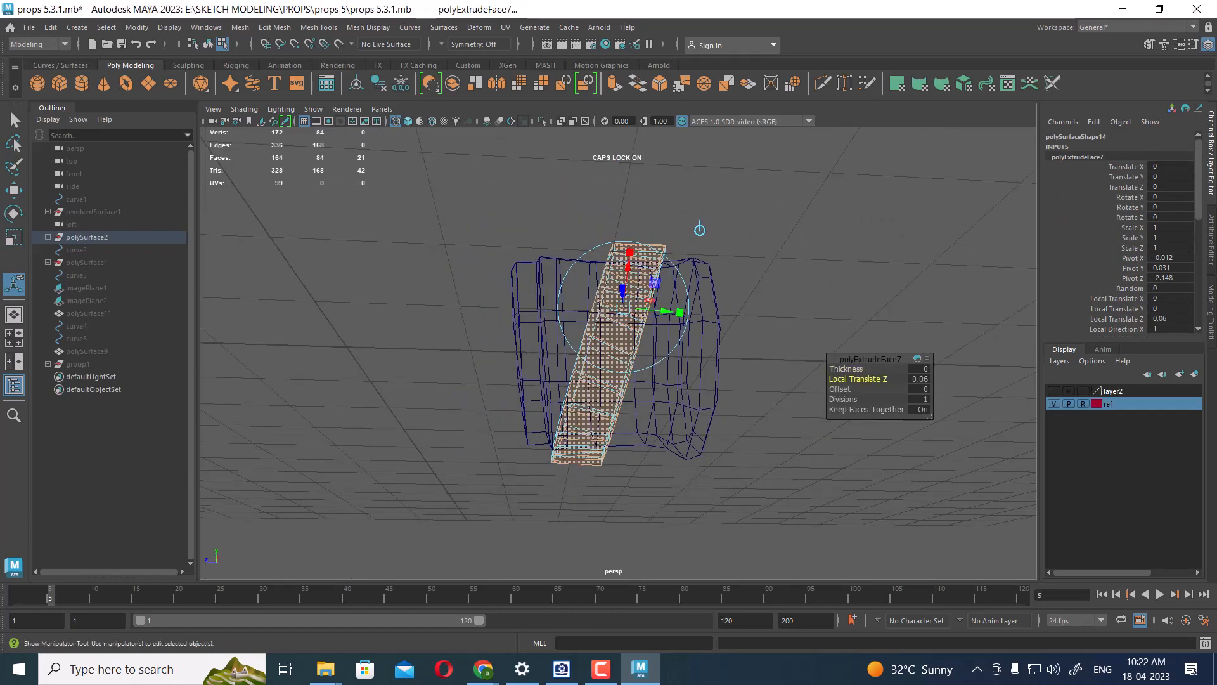
- In shaded object mode, scale the extruded band uniformly to about 1.03 in X and Y and 0.858 in Z
key(4)
key(5)
alt+drag(699, 228, 746, 213)
key(F8)
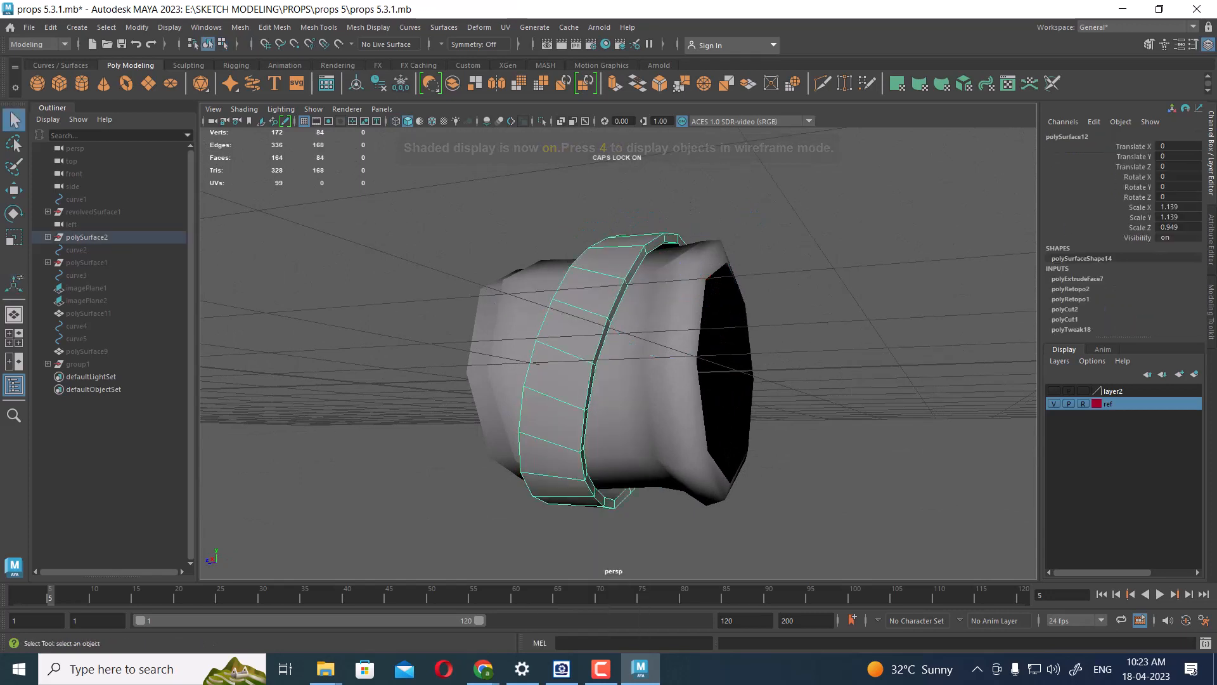
key(r)
mouse_move(618, 370)
mouse_down()
mouse_move(532, 408)
mouse_move(615, 369)
mouse_up()
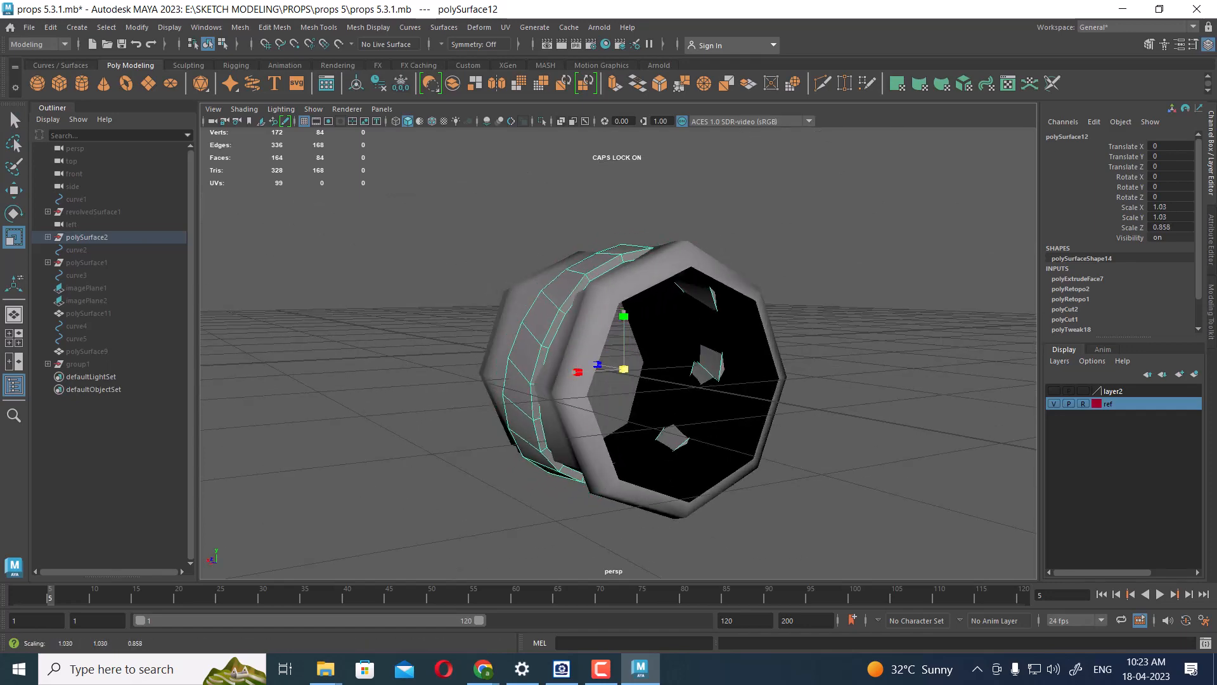
drag(539, 381, 653, 375)
- Deselect the band and show the last hidden spyglass parts and reference images again
scroll(653, 375, down, 4)
scroll(653, 375, up, 3)
click(786, 305)
scroll(742, 355, down, 3)
alt+drag(786, 305, 704, 329)
scroll(703, 329, up, 3)
key(ctrl+shift+h)
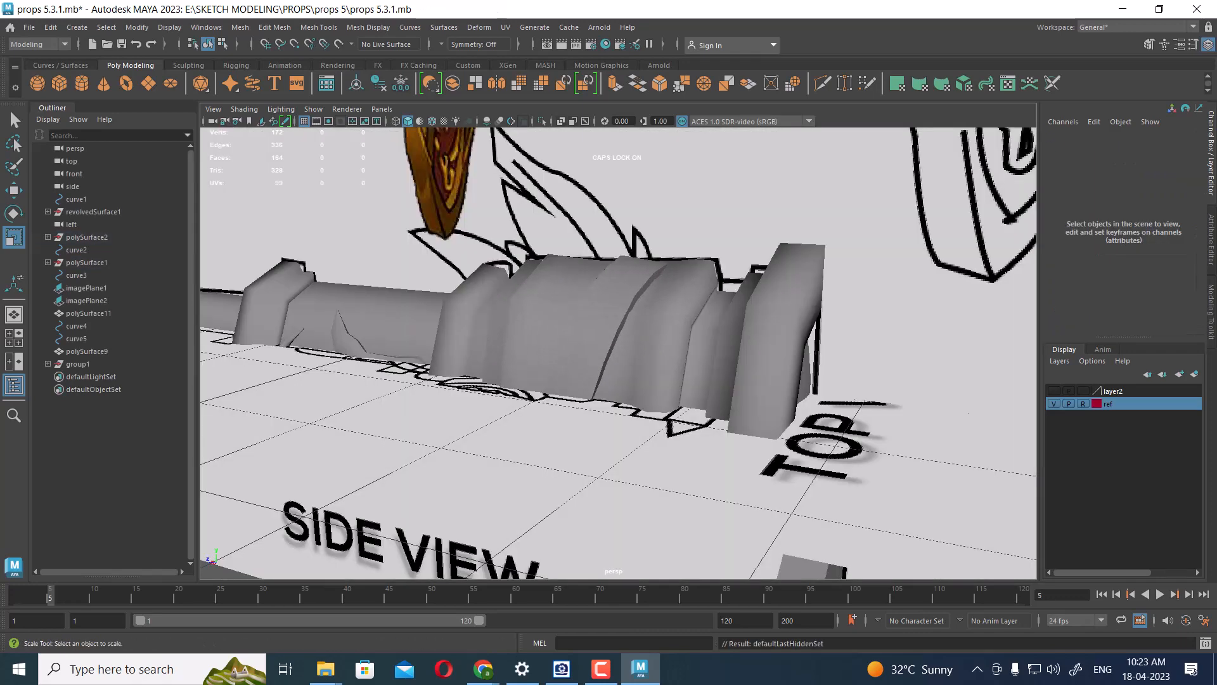
alt+drag(640, 367, 691, 330)
scroll(691, 330, down, 4)
scroll(692, 330, up, 2)
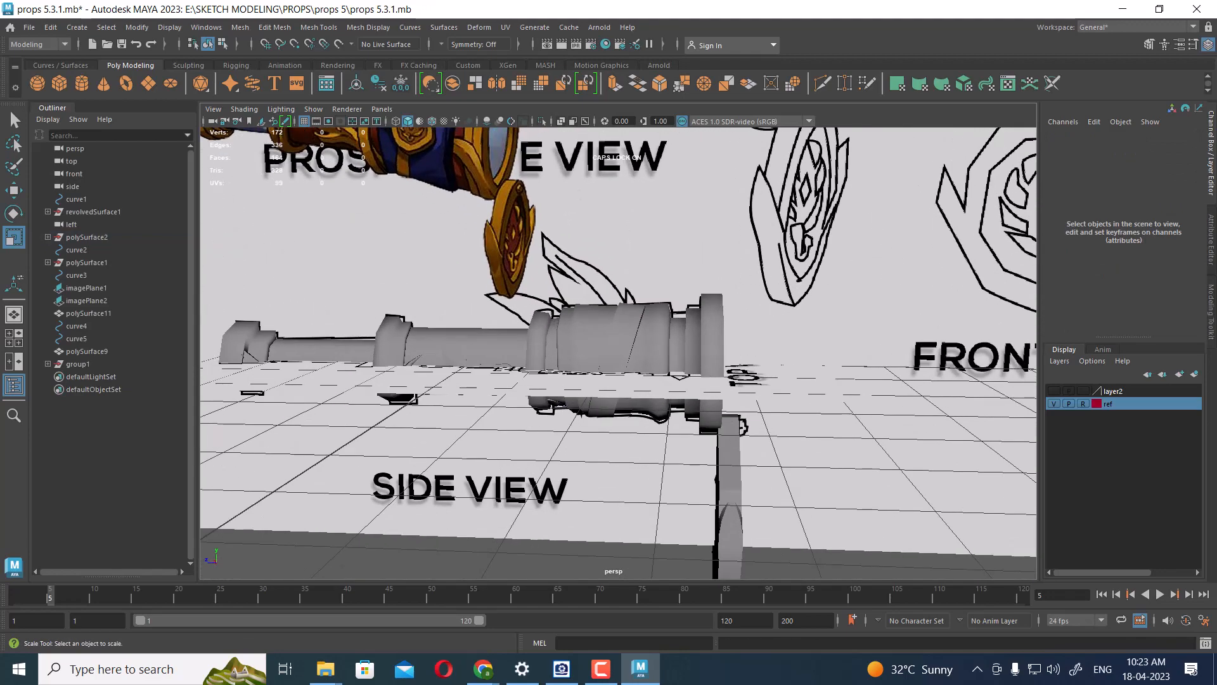
- Check the wrapped band against the side-view drawing in wireframe, toggling the visibility of the ref layer
click(1054, 404)
scroll(659, 386, down, 3)
alt+drag(691, 431, 720, 385)
scroll(653, 385, up, 2)
key(space)
click(651, 385)
click(1054, 403)
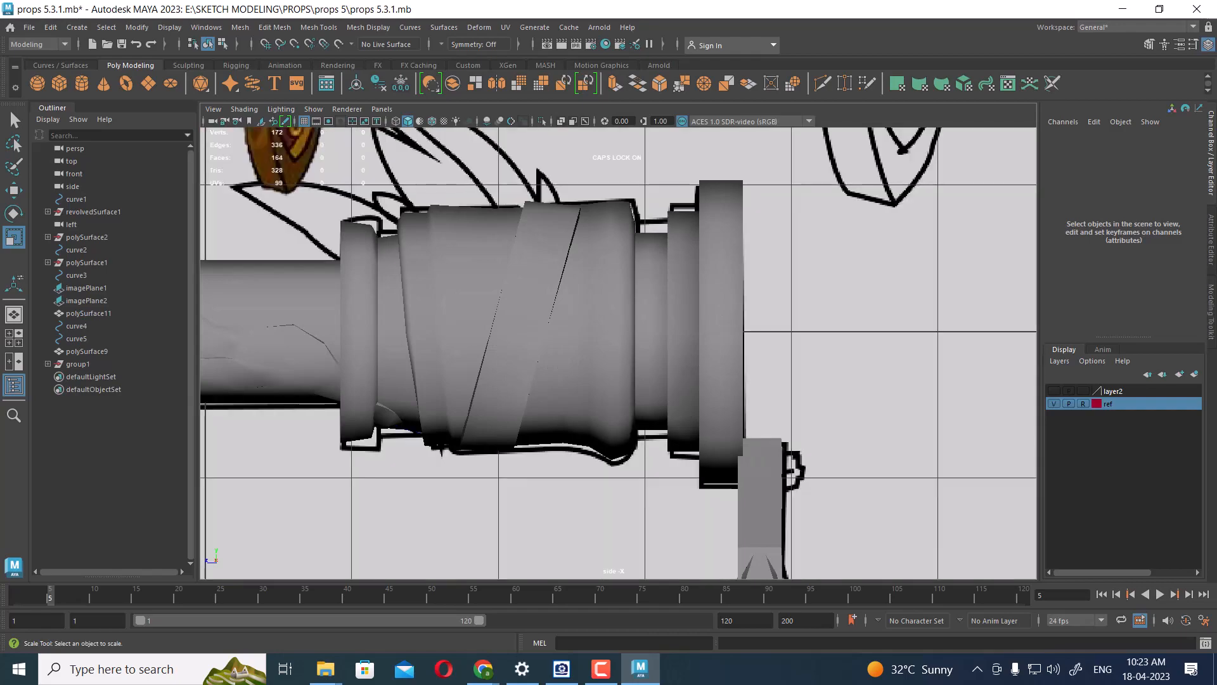
key(4)
scroll(618, 354, up, 2)
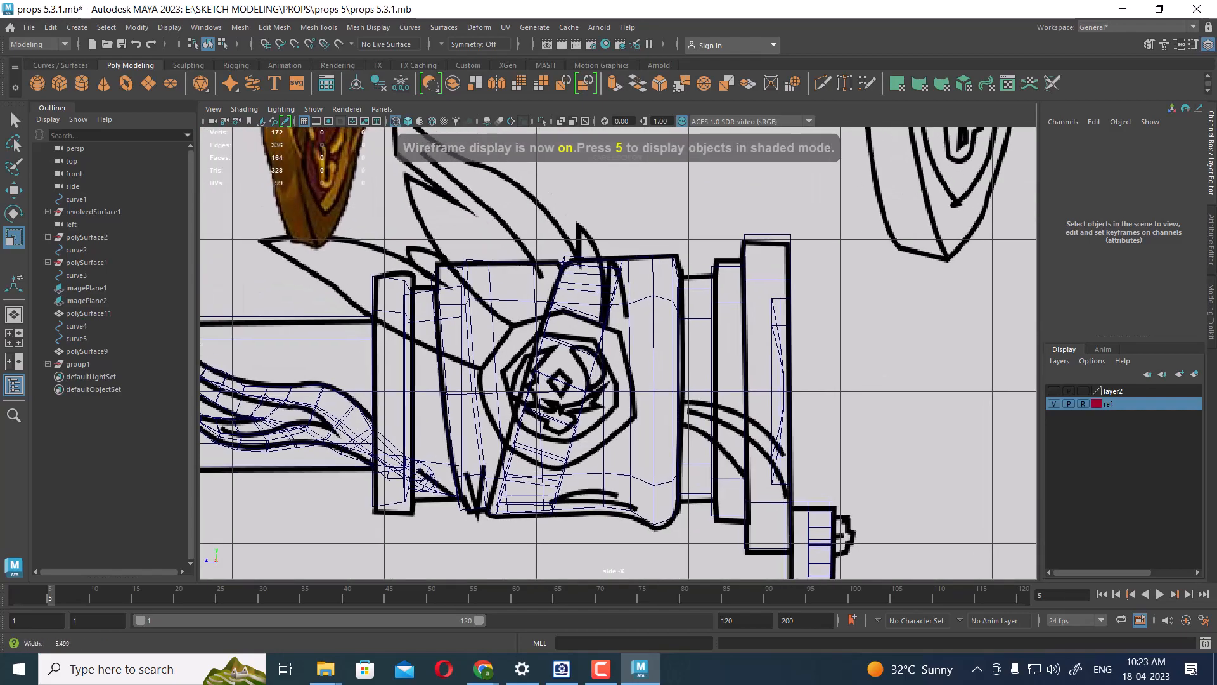
scroll(616, 354, down, 5)
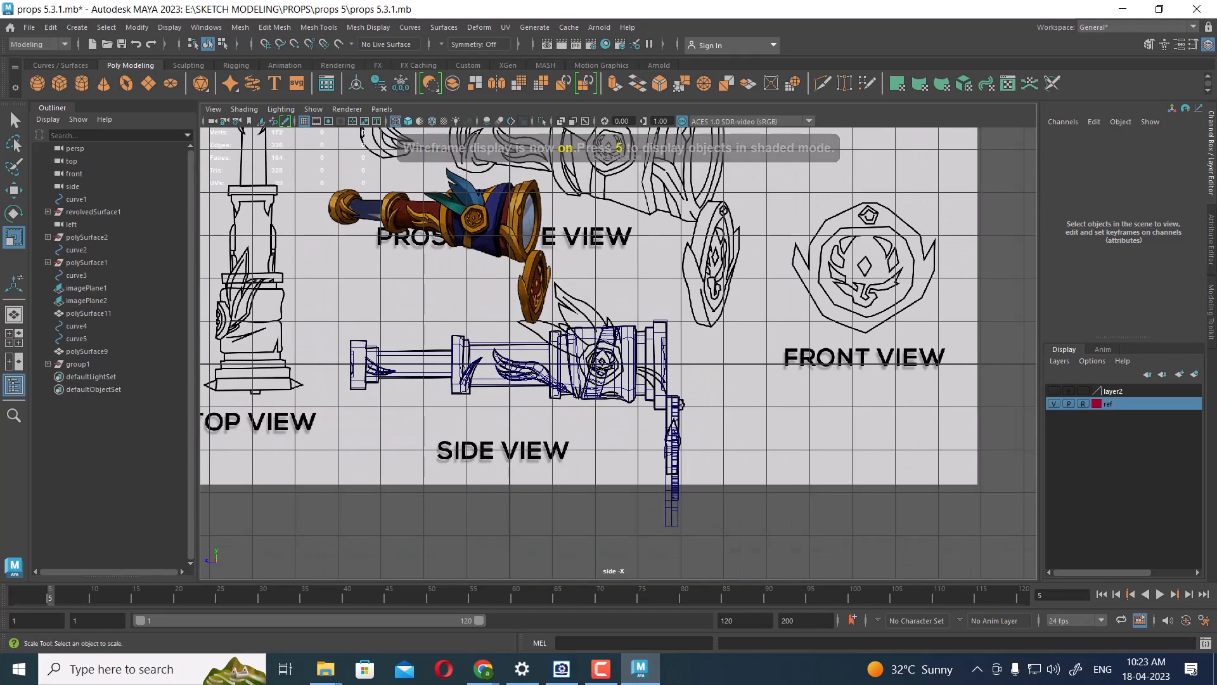
- Duplicate the whole hanging emblem disc group and set the copy's Rotate Y to -180
click(685, 407)
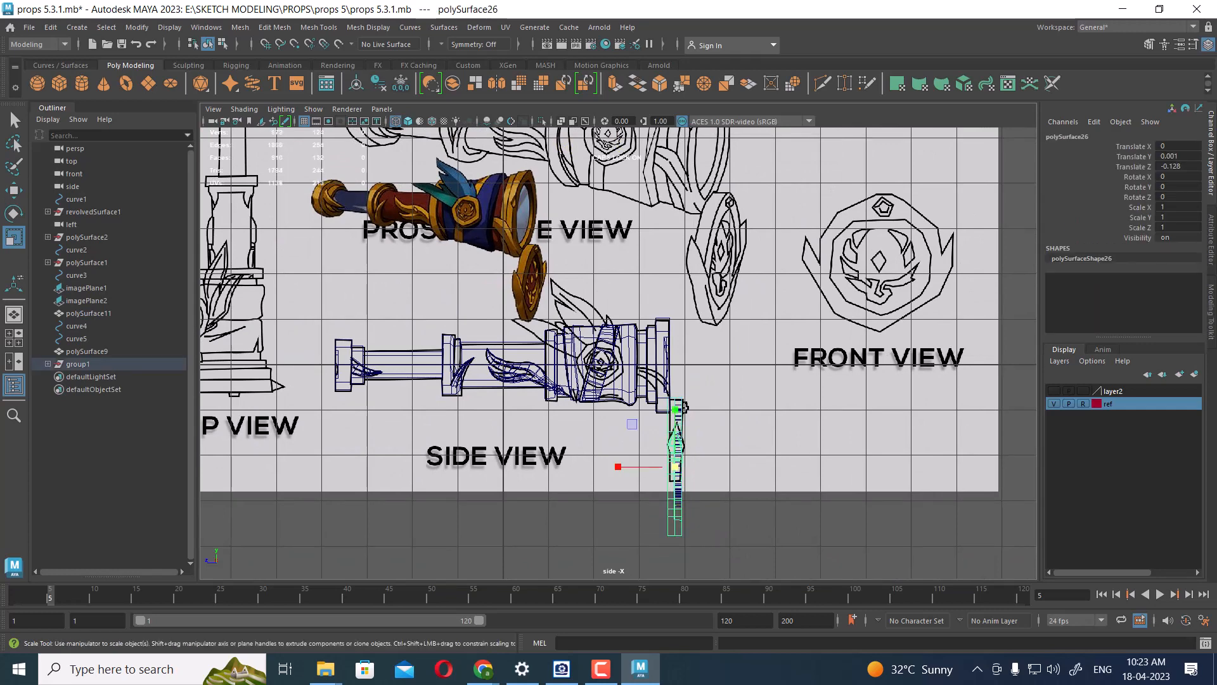
key(Up)
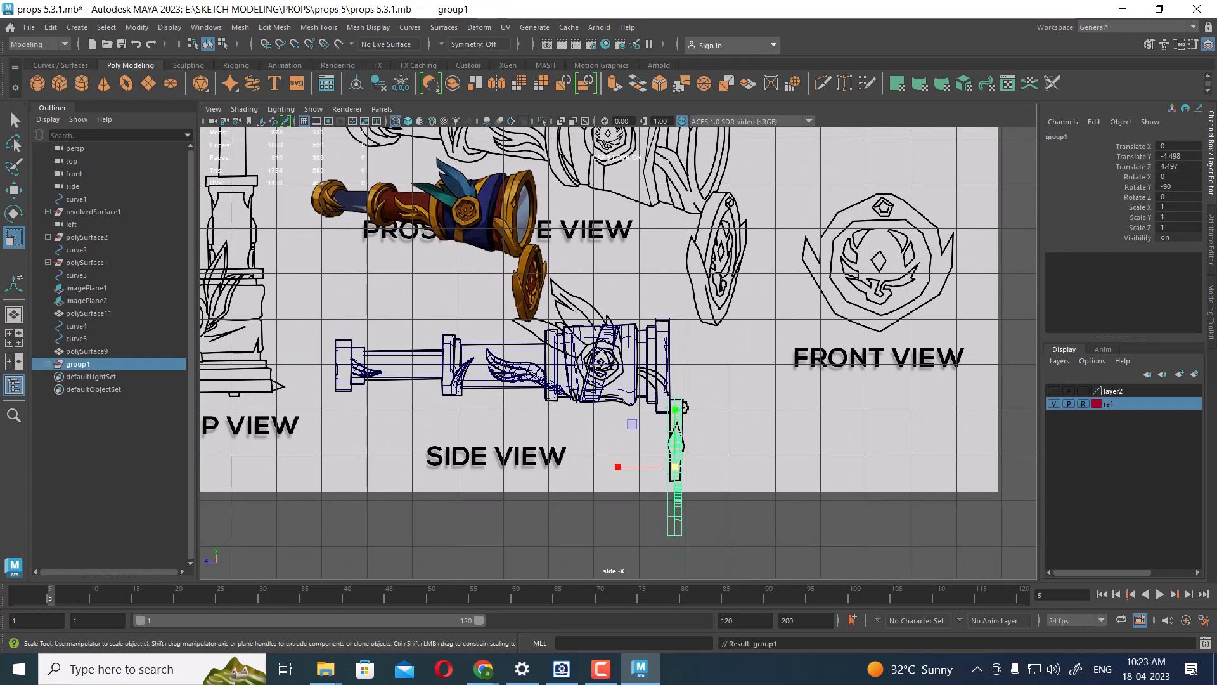
key(e)
scroll(687, 408, up, 1)
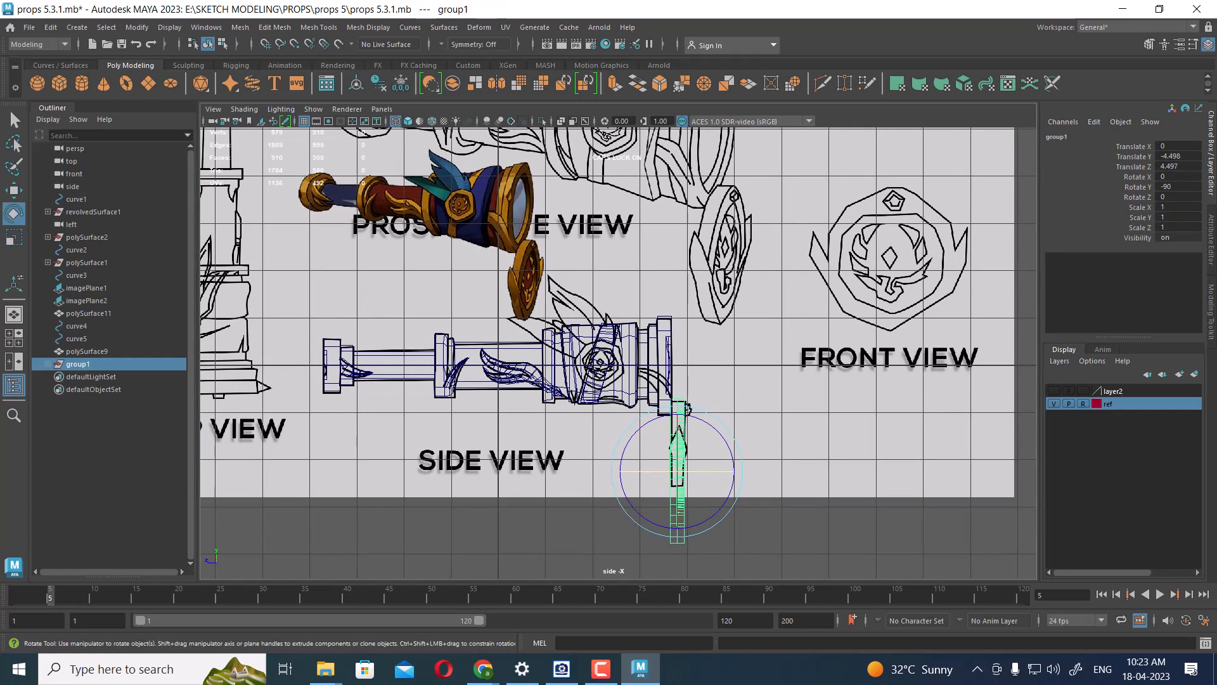
key(ctrl+d)
drag(696, 471, 655, 472)
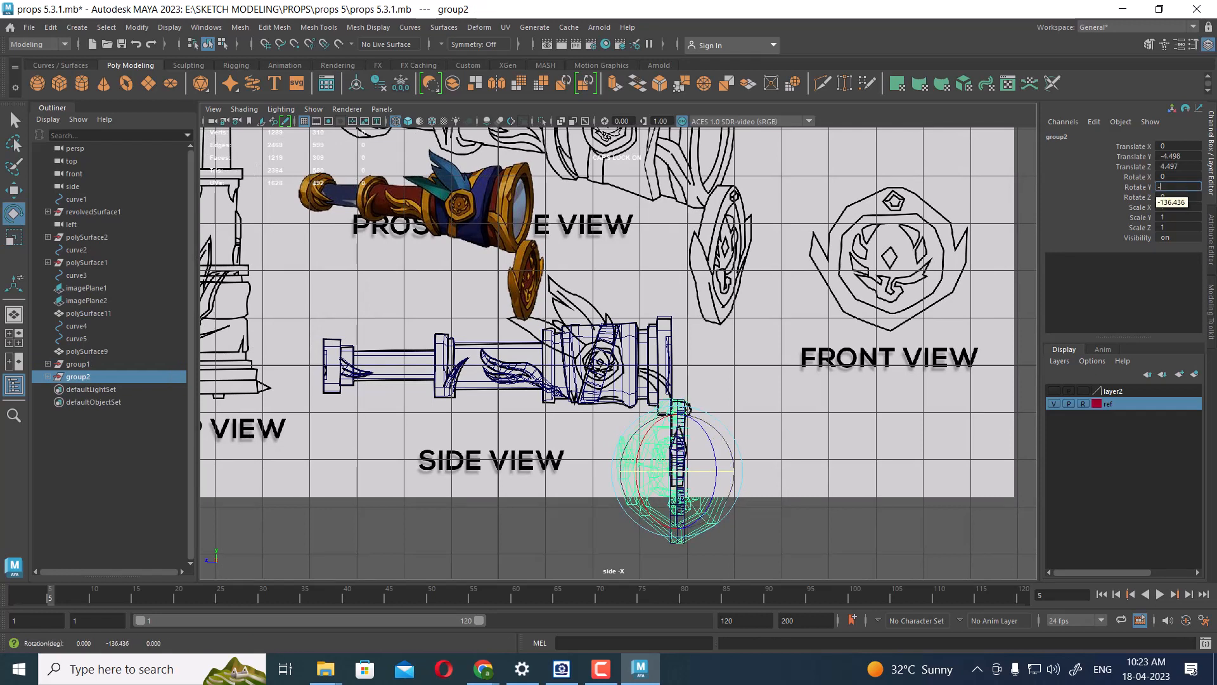
text(-180)
key(Return)
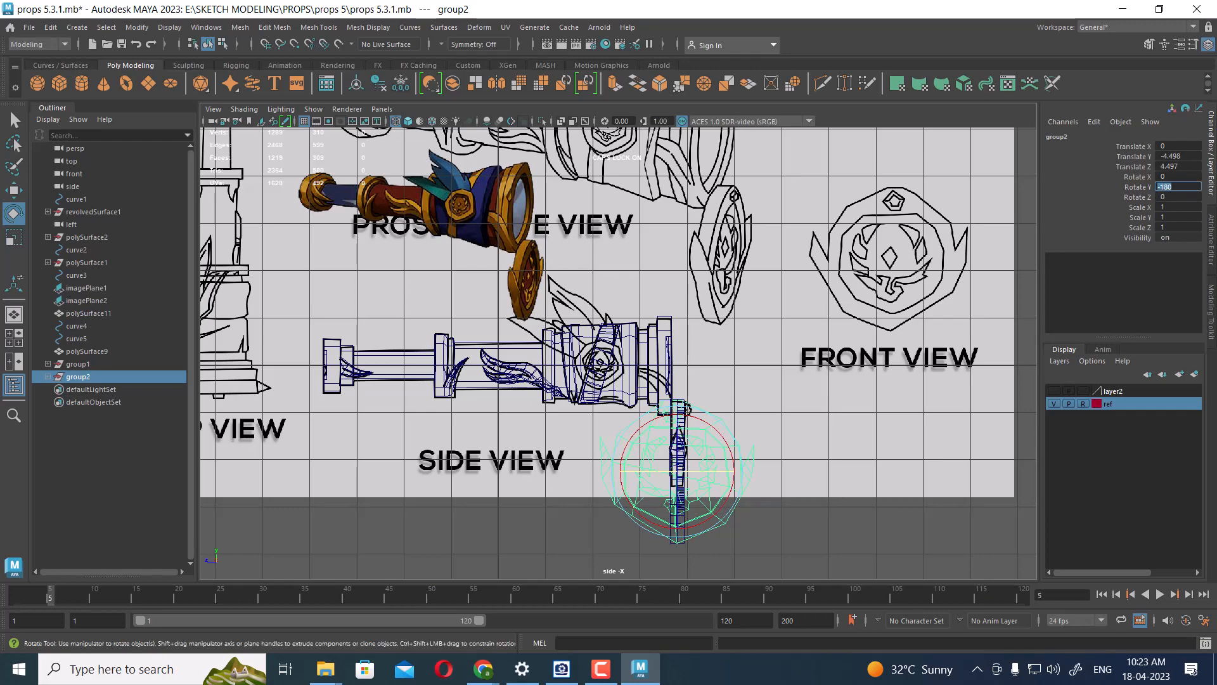
- Move the duplicated emblem disc over the wide sleeve in the side view, to about Translate Y -2.381 and Translate Z 6.168
key(space)
scroll(829, 234, down, 2)
alt+drag(849, 241, 789, 247)
scroll(818, 244, up, 3)
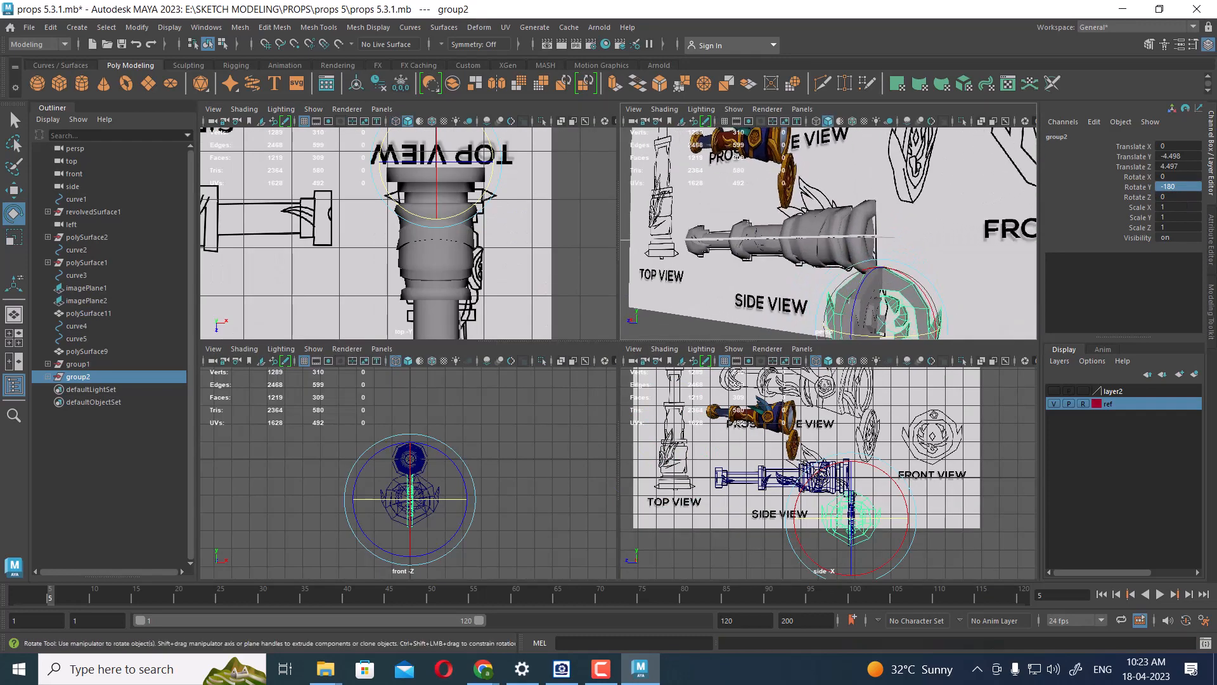
key(w)
scroll(851, 518, up, 4)
alt+middle_drag(865, 539, 849, 477)
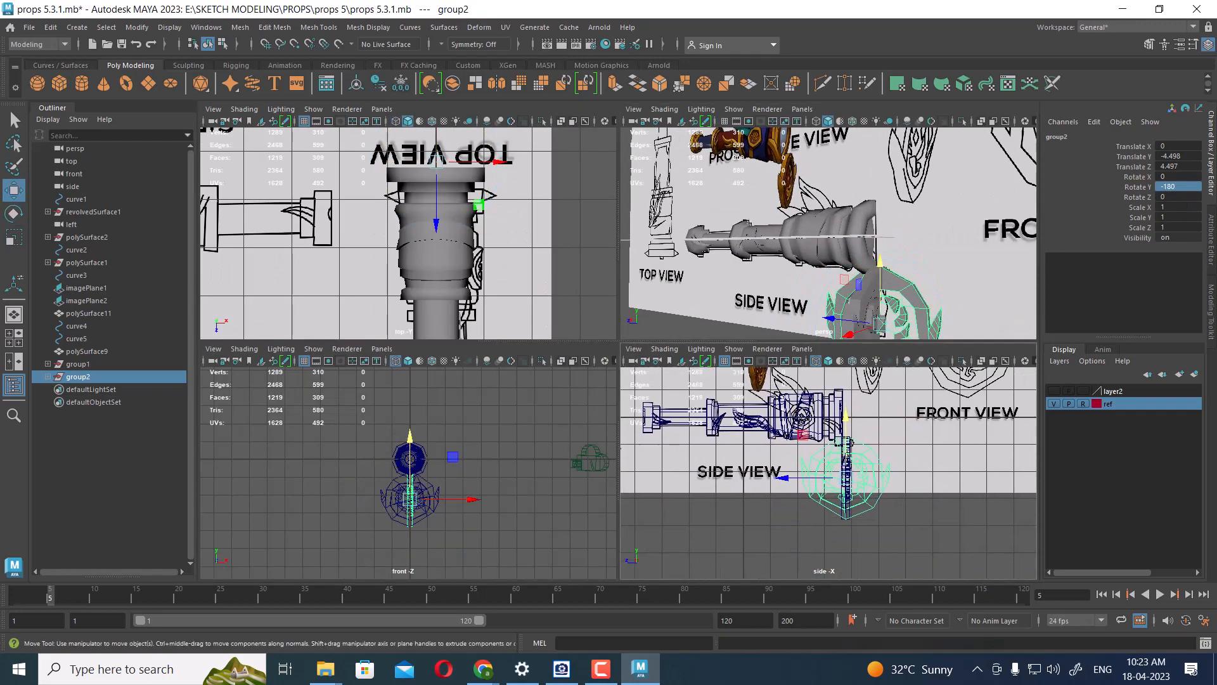
scroll(849, 476, up, 2)
drag(850, 478, 794, 407)
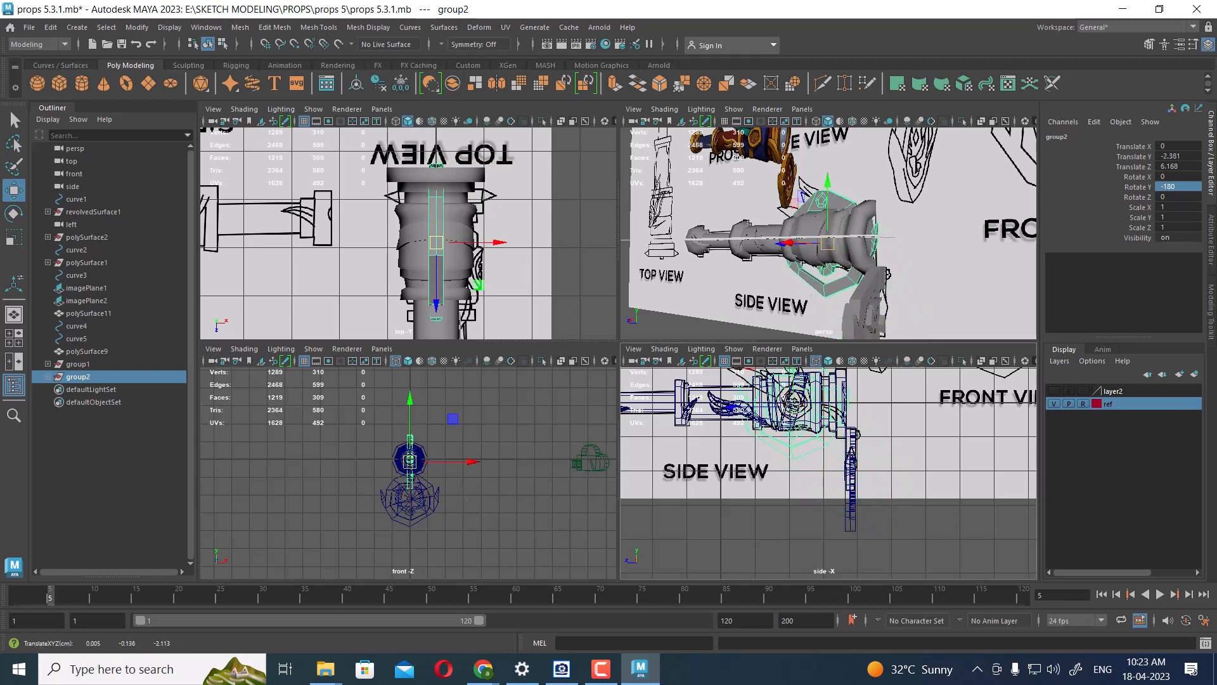
- Scale the disc copy uniformly to about 0.675 and shift it to about Translate X 0.709 and Translate Y -3.939
scroll(416, 454, up, 4)
alt+middle_drag(415, 453, 484, 443)
drag(484, 437, 437, 517)
scroll(422, 488, up, 3)
key(r)
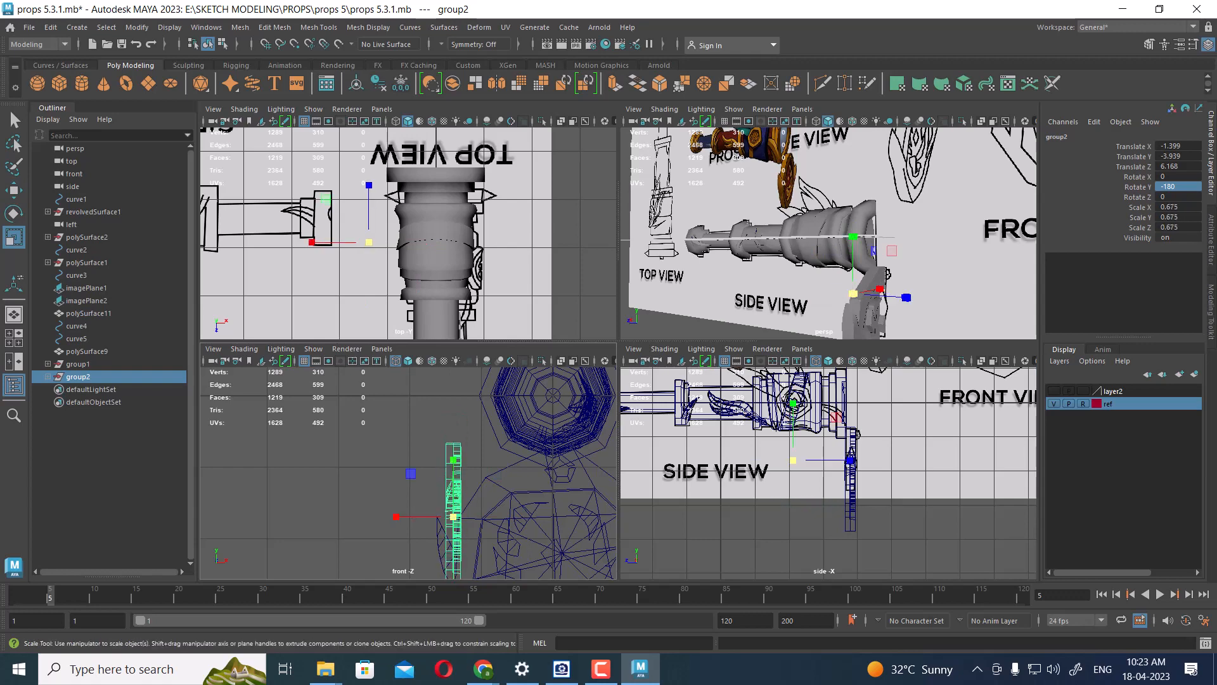
scroll(849, 247, down, 5)
alt+drag(850, 247, 754, 272)
key(w)
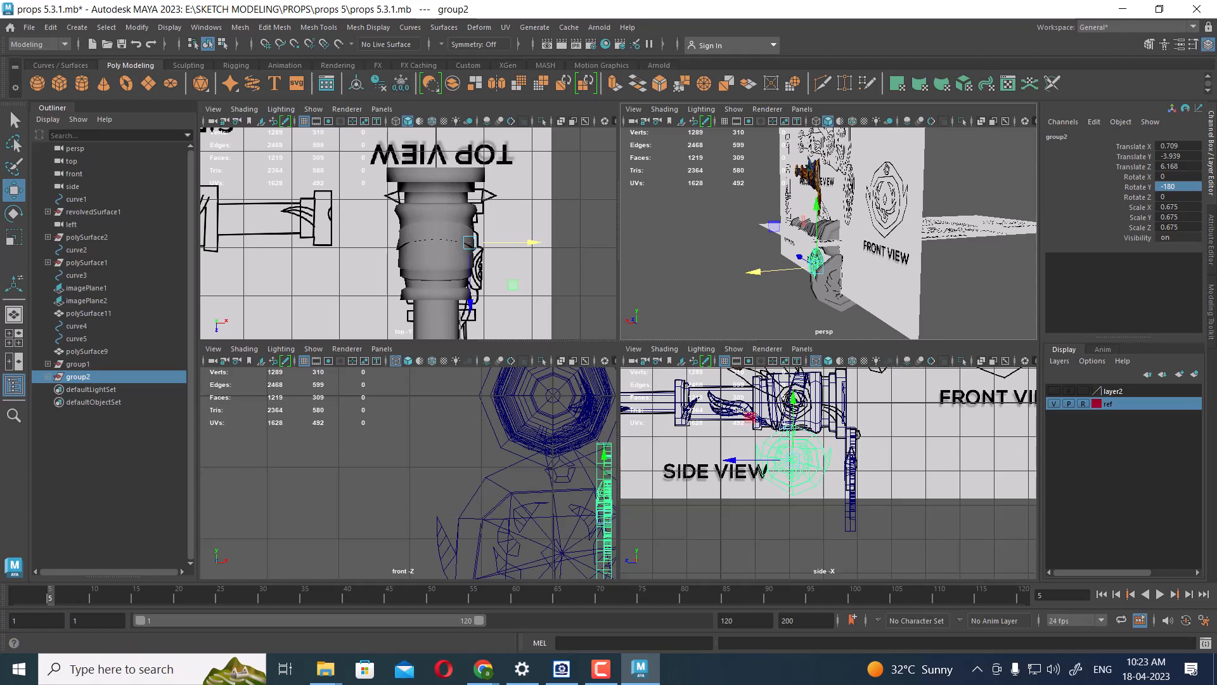
- Fit the disc copy to the drawn side medallion at about Translate Y -2.22 and Z 6.116, scaled uniformly to about 0.353
alt+middle_drag(818, 454, 822, 485)
scroll(818, 483, up, 2)
key(space)
scroll(818, 483, up, 1)
alt+middle_drag(524, 402, 544, 422)
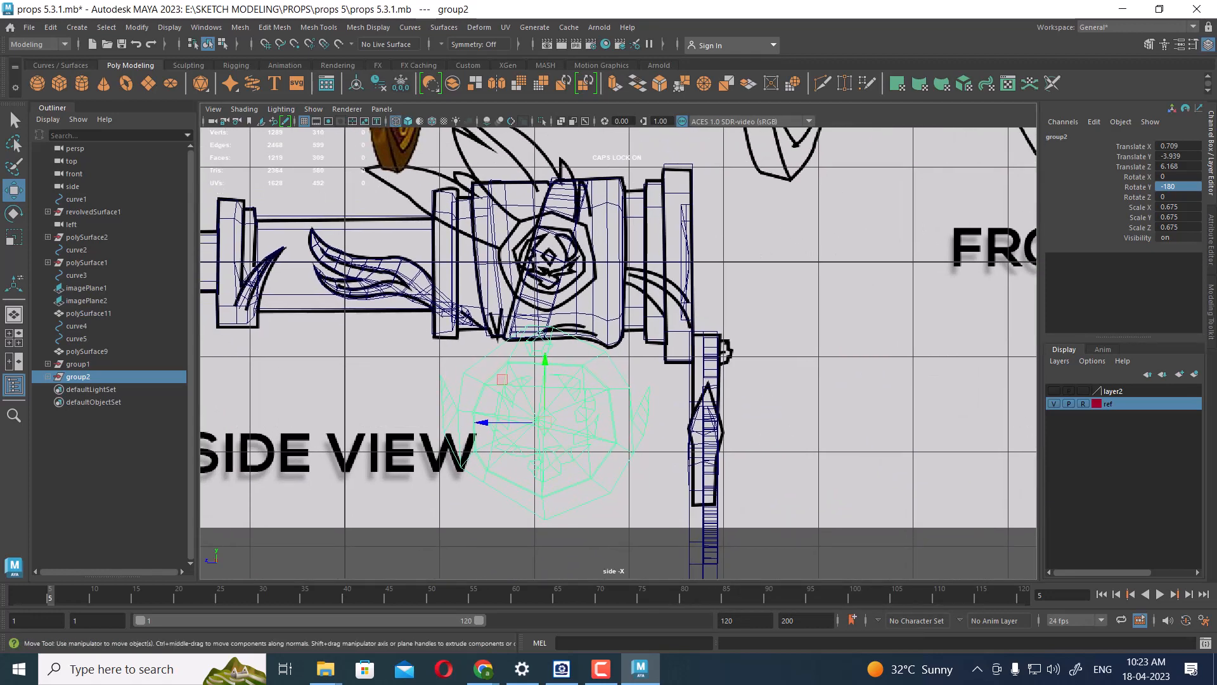
mouse_move(544, 421)
mouse_down()
mouse_move(555, 265)
mouse_move(510, 262)
mouse_up()
key(r)
alt+right_drag(511, 261, 558, 261)
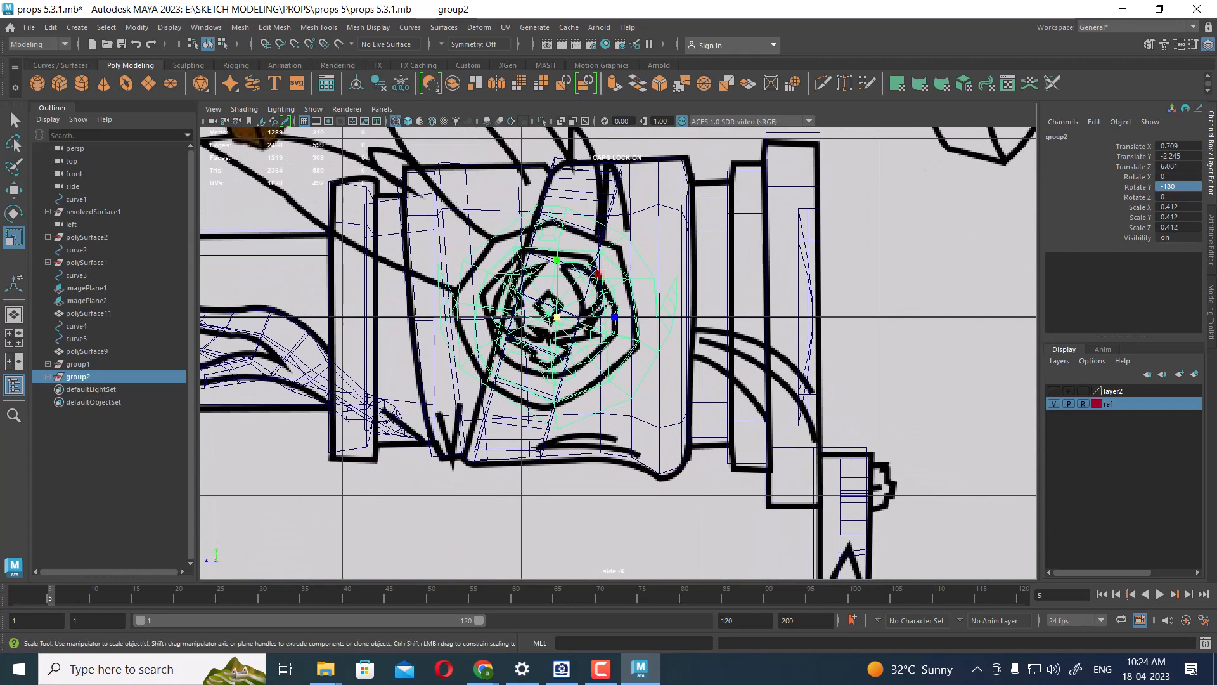
key(w)
drag(558, 317, 540, 313)
key(r)
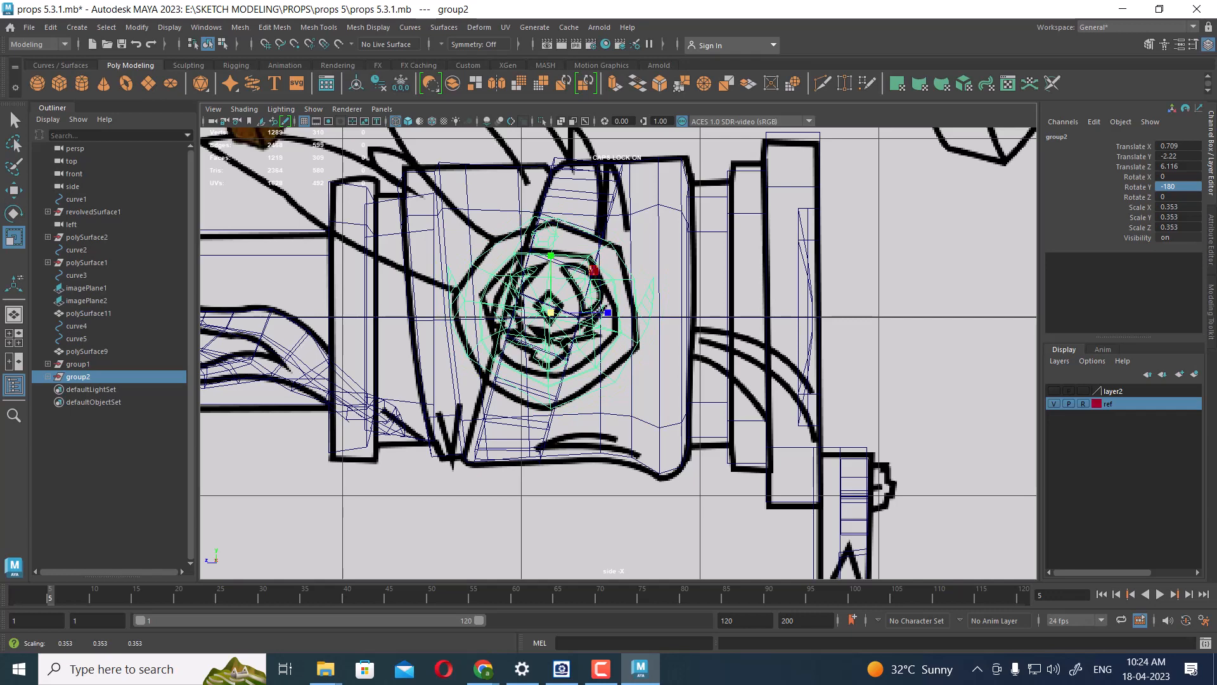
- Try moving the medallion across to the opposite side of the sleeve in the front view, and undo that move
alt+right_drag(540, 313, 501, 312)
key(space)
alt+right_drag(793, 469, 831, 469)
alt+middle_drag(552, 419, 448, 487)
key(w)
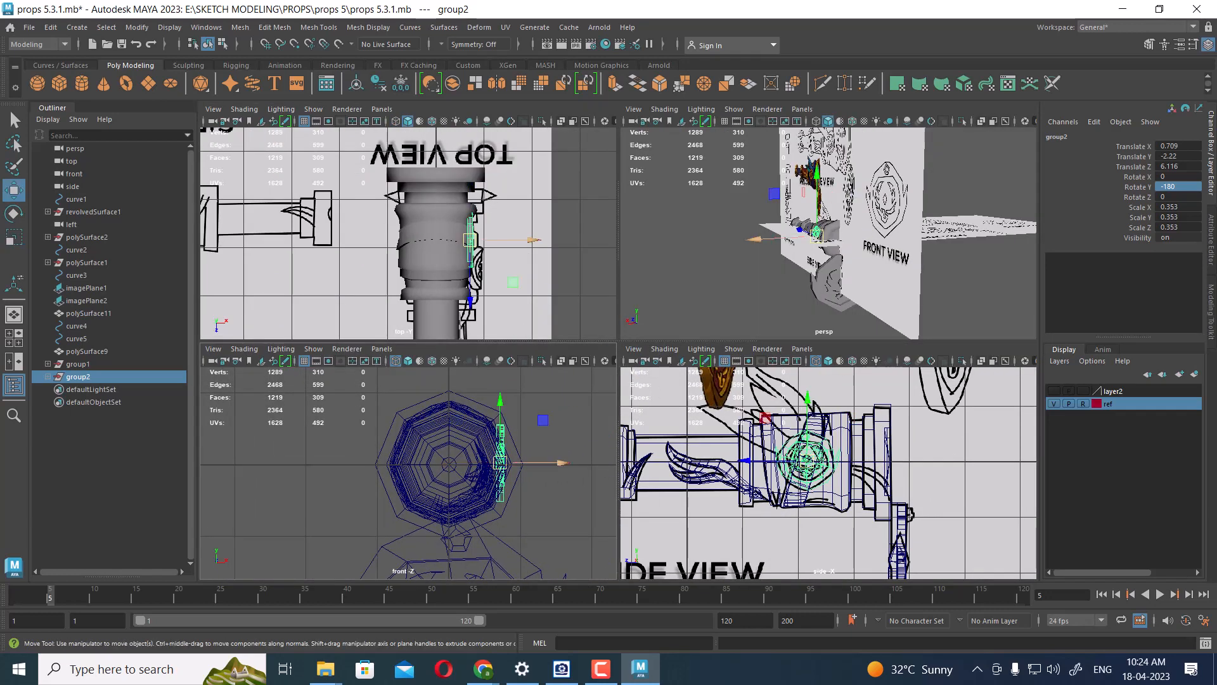
drag(556, 463, 455, 463)
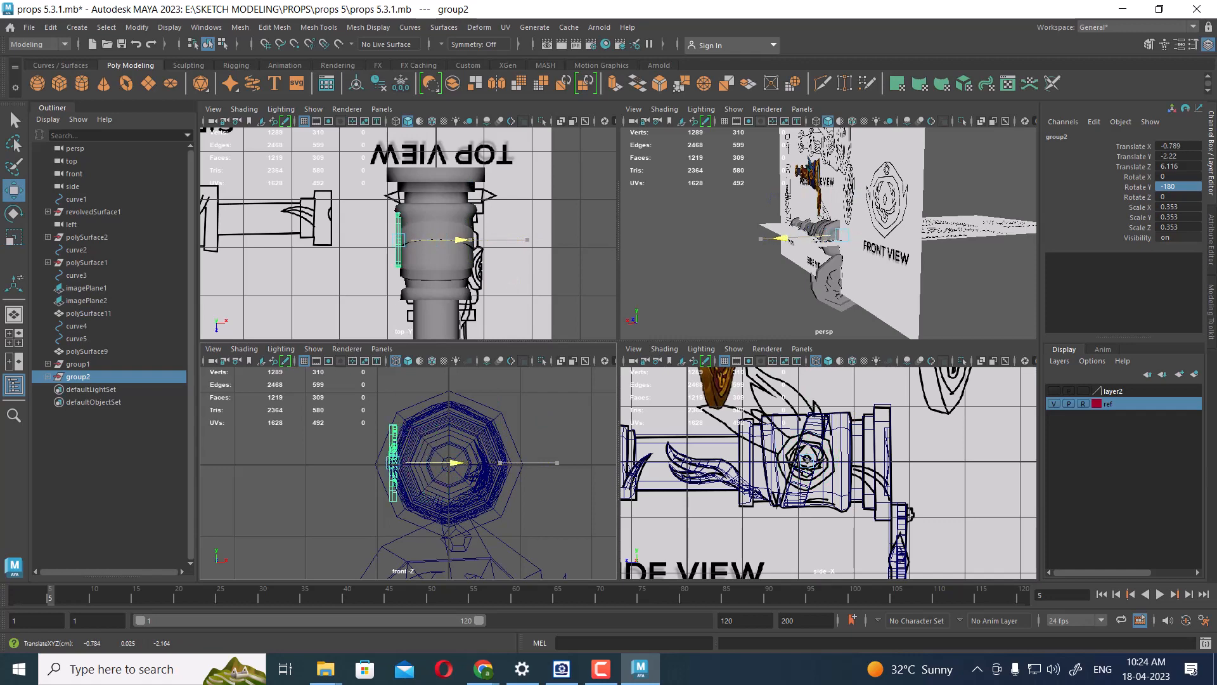
alt+drag(887, 222, 786, 244)
alt+right_drag(786, 244, 866, 234)
alt+drag(866, 235, 921, 244)
key(ctrl+z)
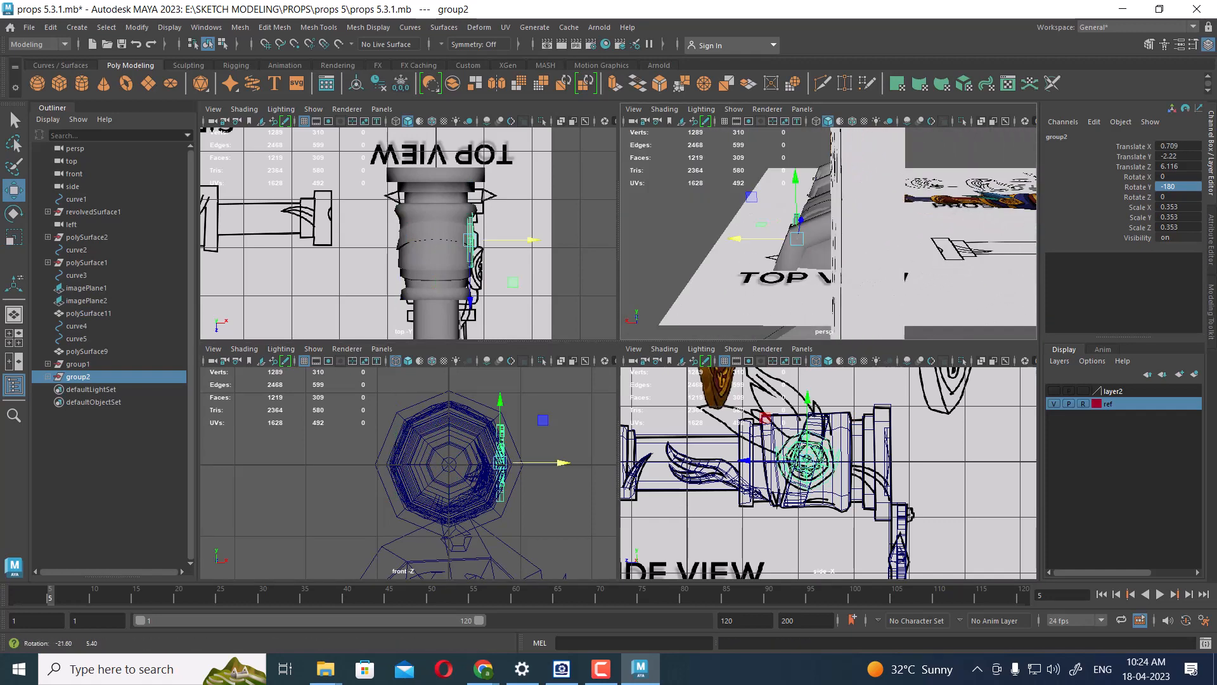
- Move the medallion slightly outward from the sleeve surface to Translate X 0.8
key(f)
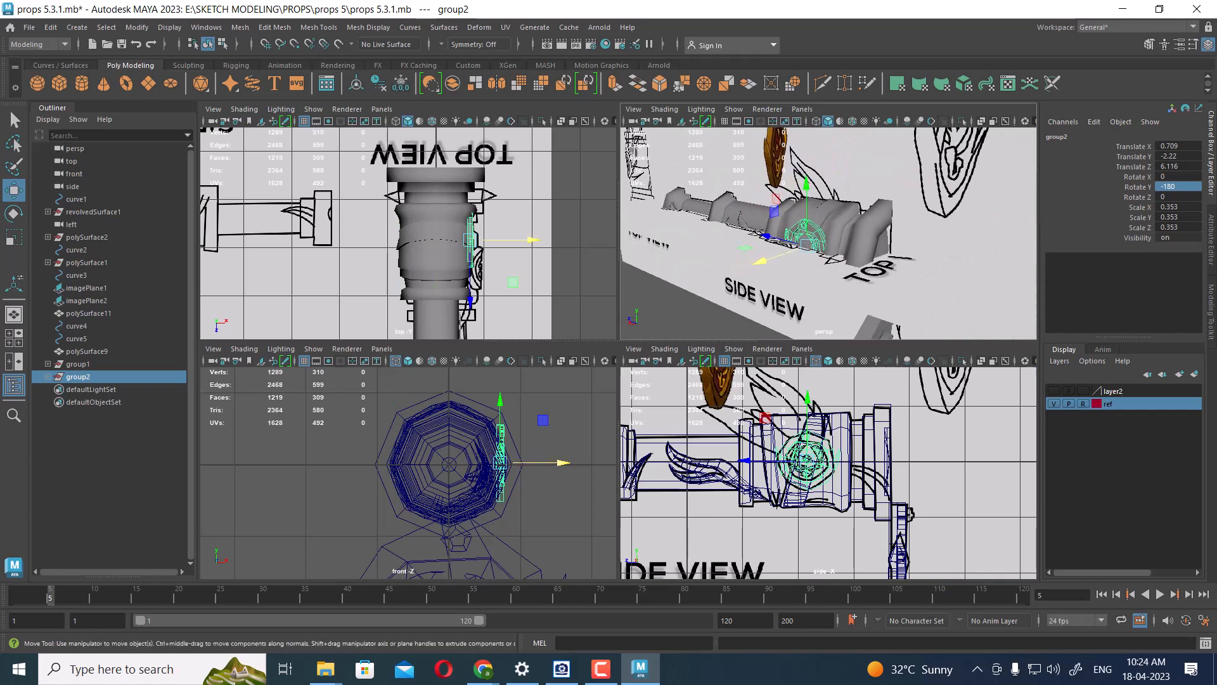
scroll(829, 234, up, 5)
drag(712, 289, 700, 294)
scroll(516, 475, up, 4)
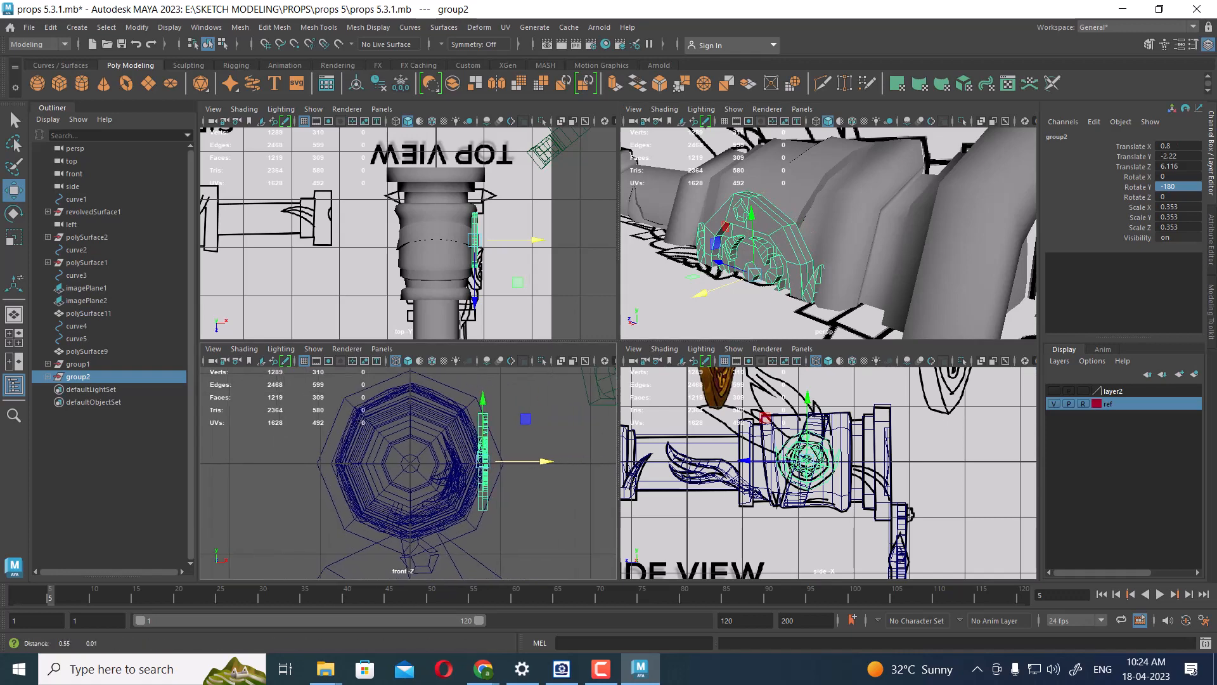
- Tilt the medallion against the sleeve surface with a Rotate Z of about 3.957
key(e)
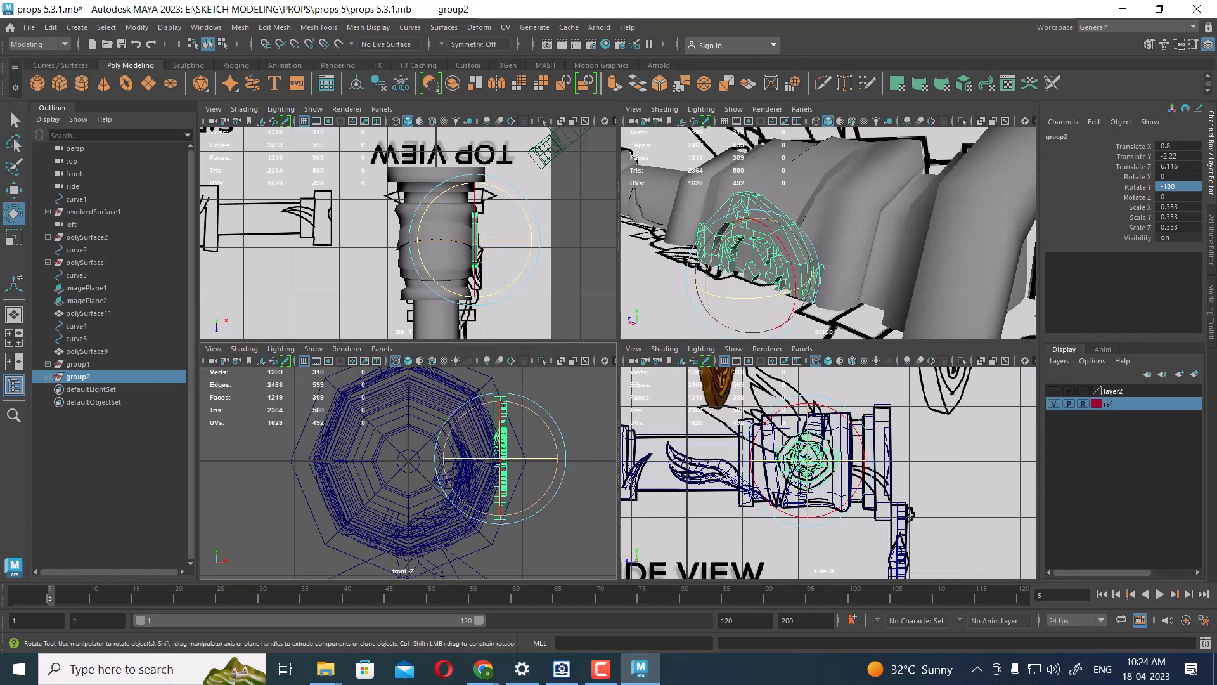
scroll(805, 463, up, 5)
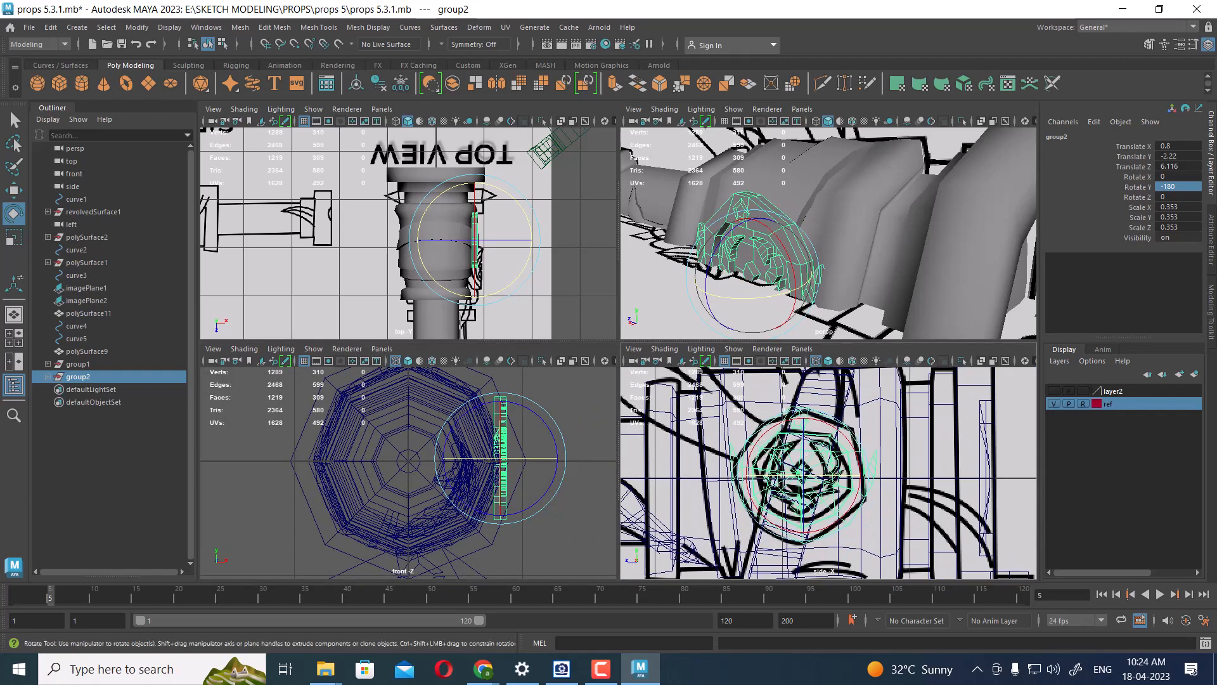
drag(549, 427, 546, 424)
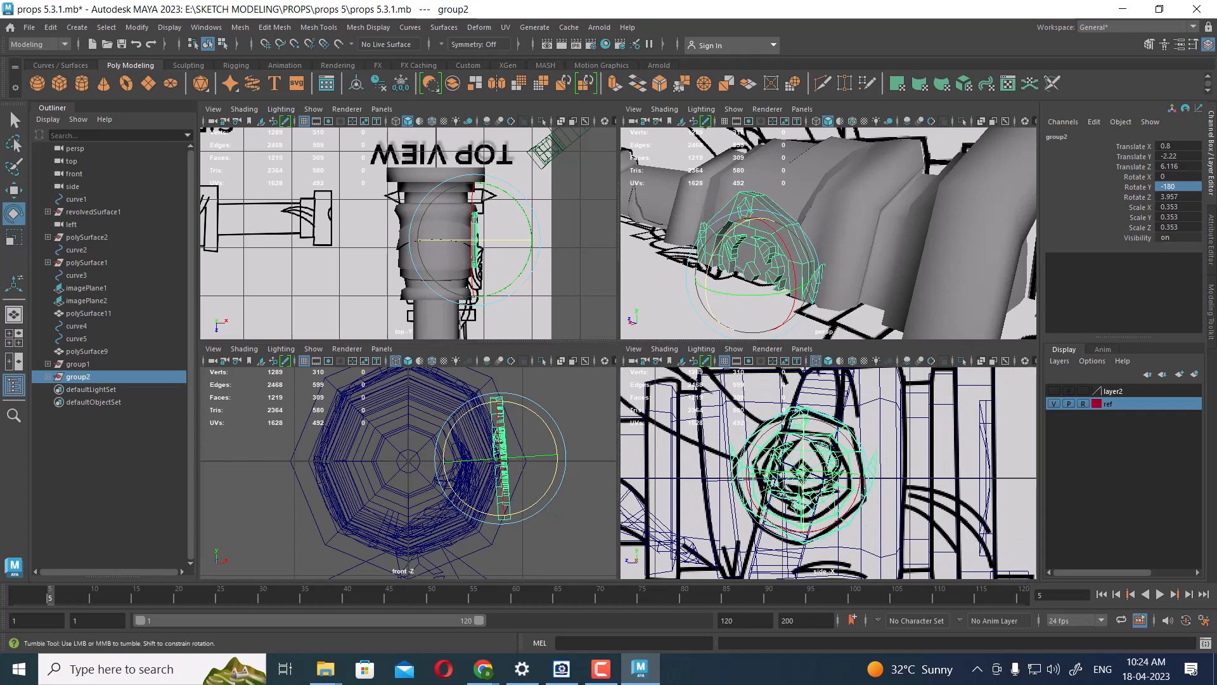
alt+drag(761, 266, 947, 198)
scroll(948, 198, down, 5)
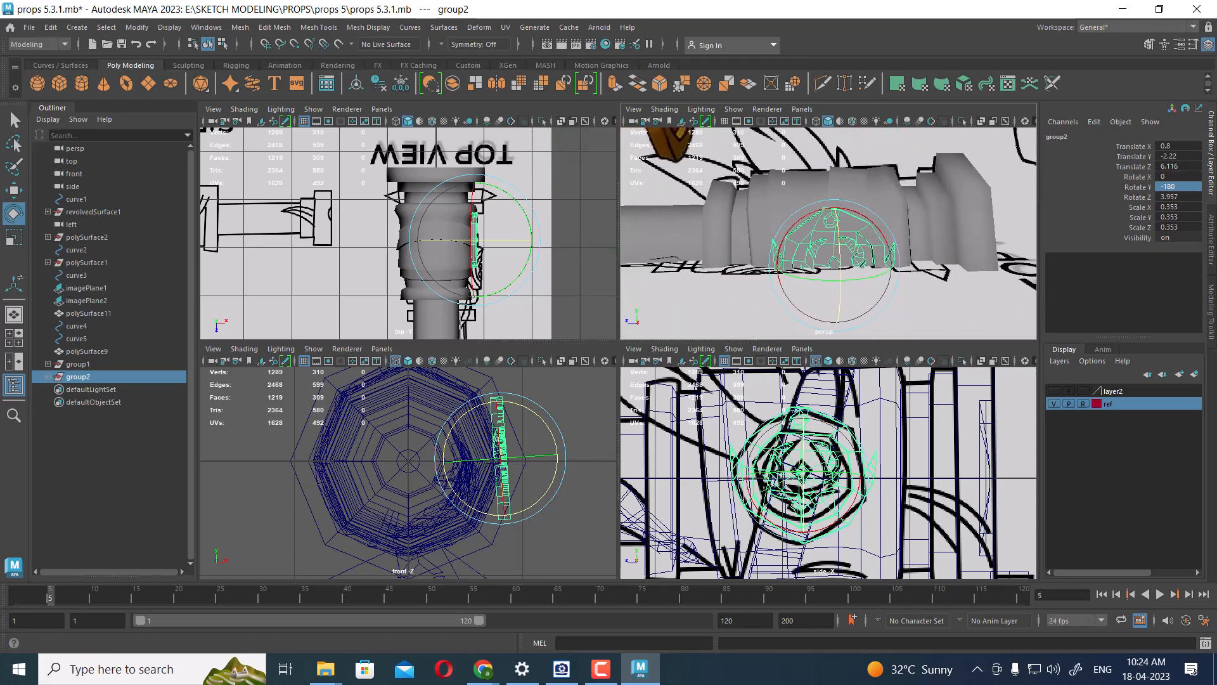
- Check the medallion against the side-view drawing and coloured reference, deselect it, and examine the feathers and front-view drawing
key(w)
scroll(829, 473, down, 8)
scroll(821, 472, up, 3)
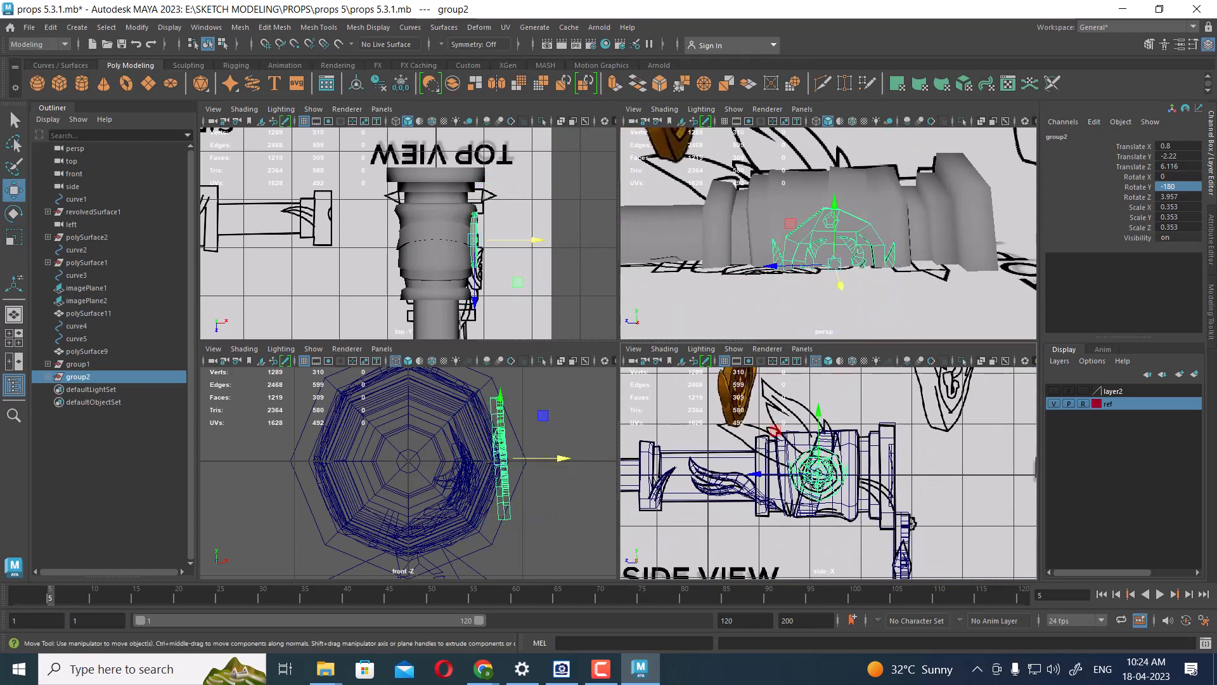
key(space)
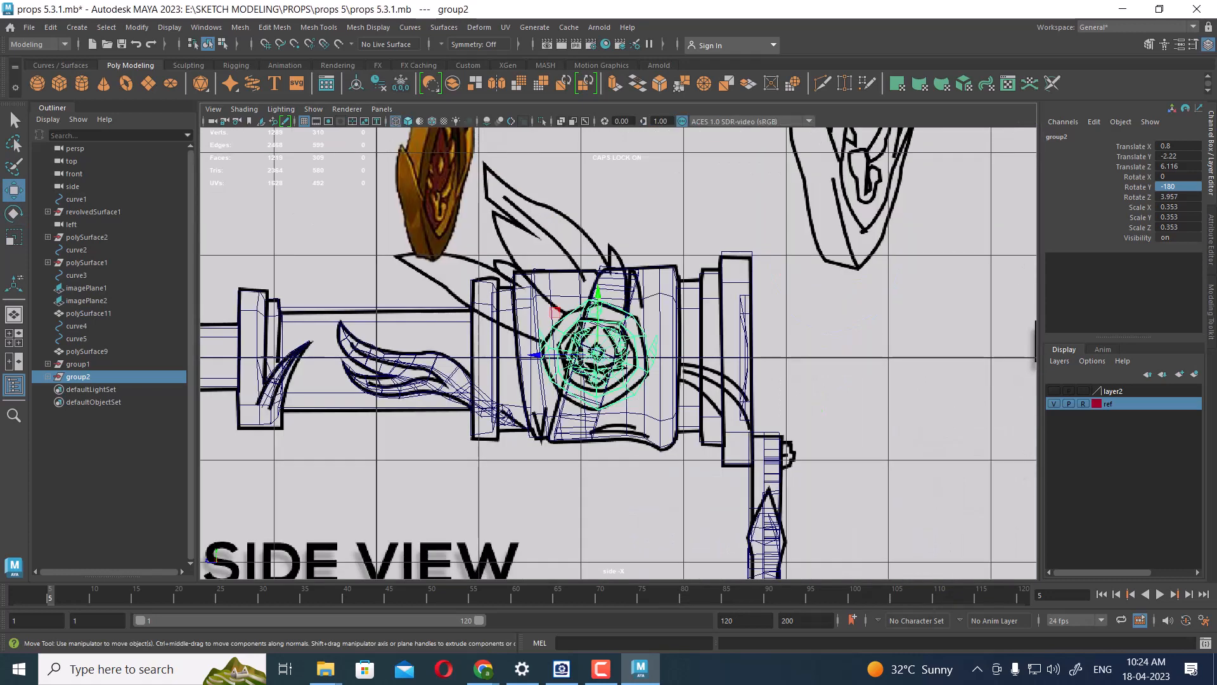
scroll(643, 412, up, 6)
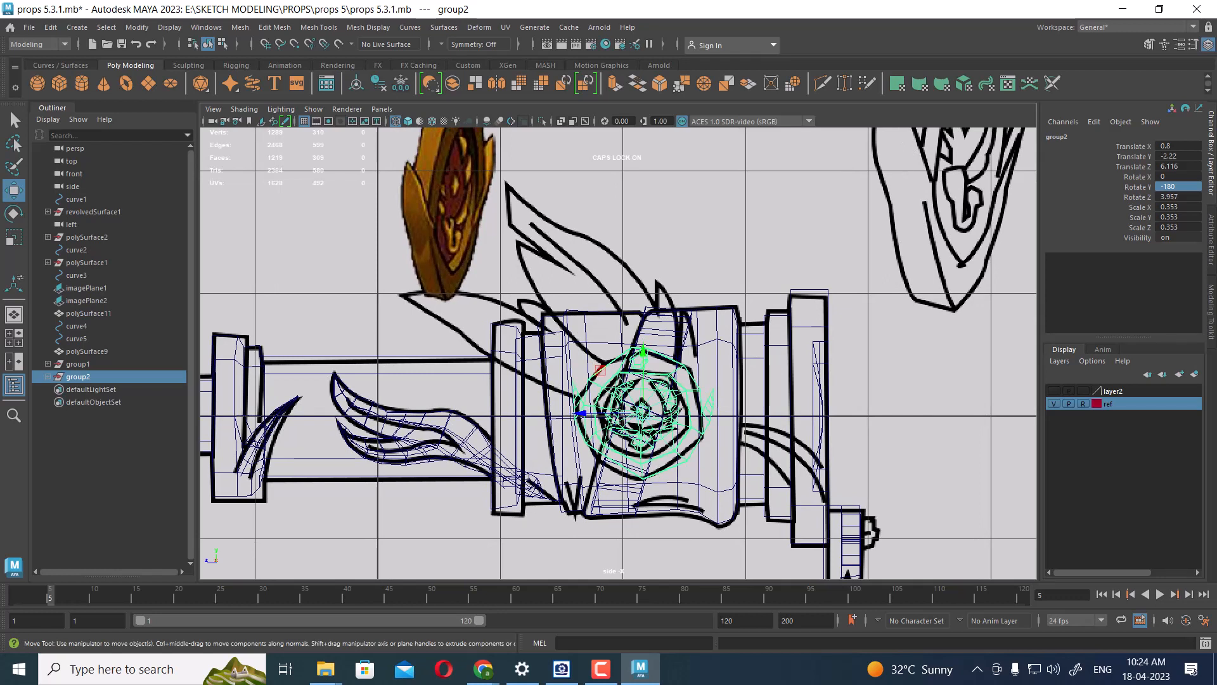
scroll(618, 354, down, 2)
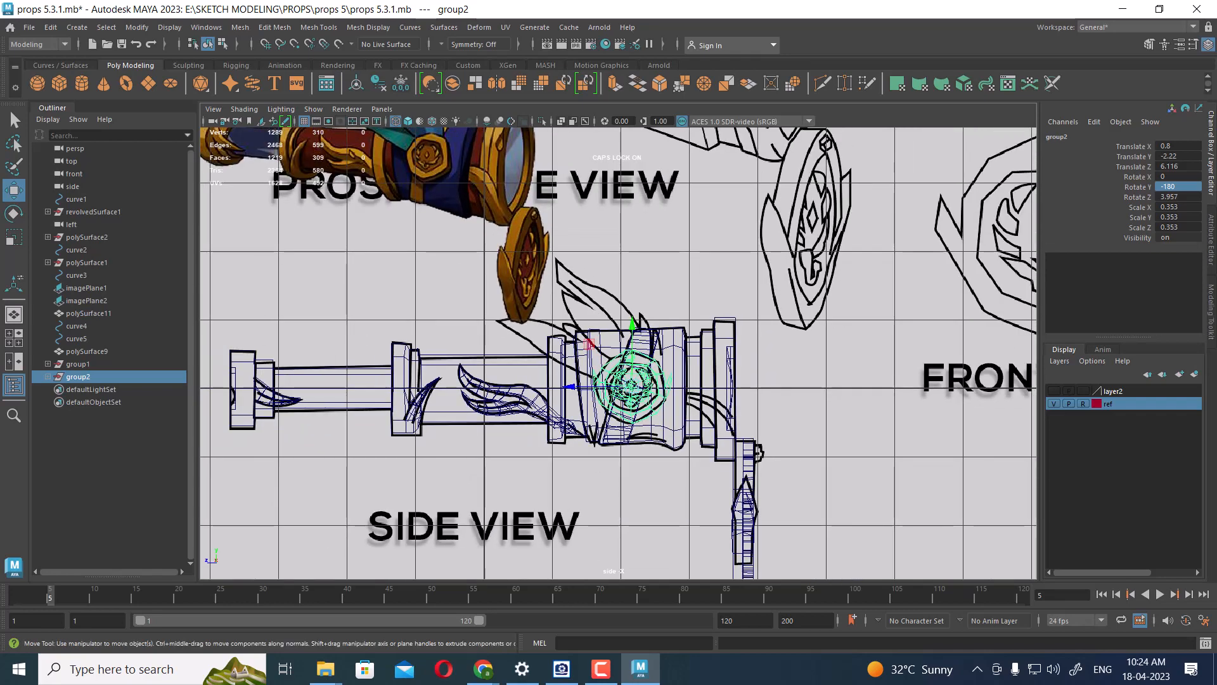
alt+middle_drag(618, 317, 619, 375)
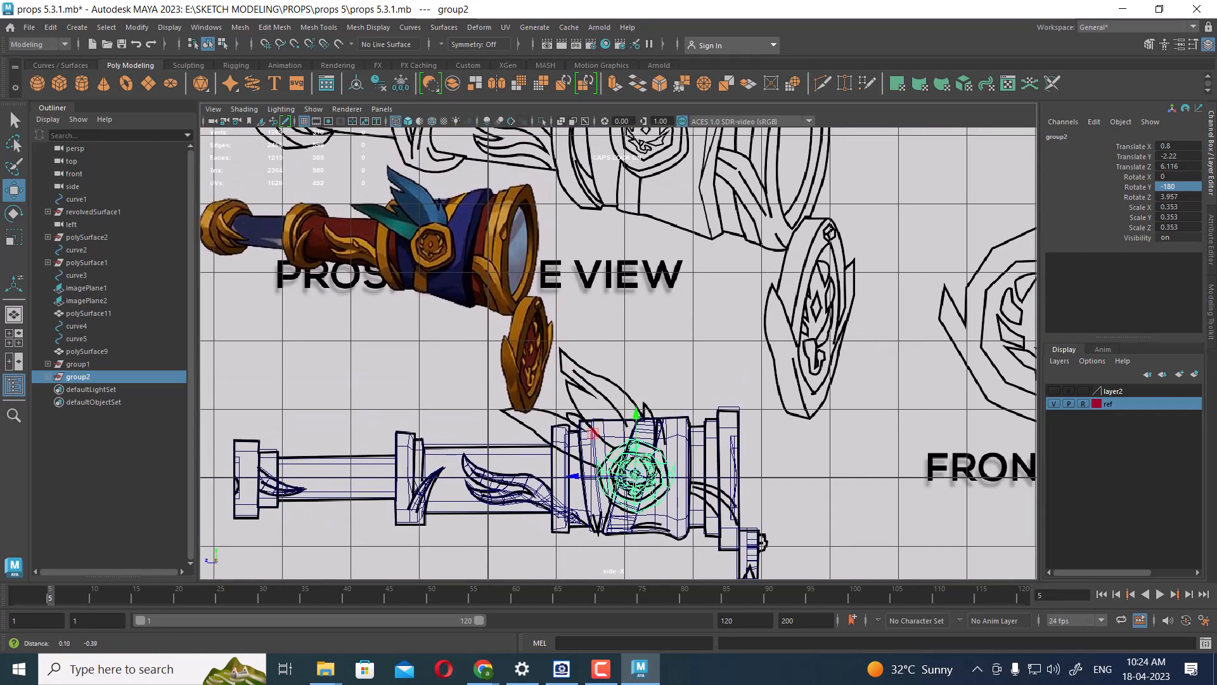
alt+right_drag(618, 376, 642, 375)
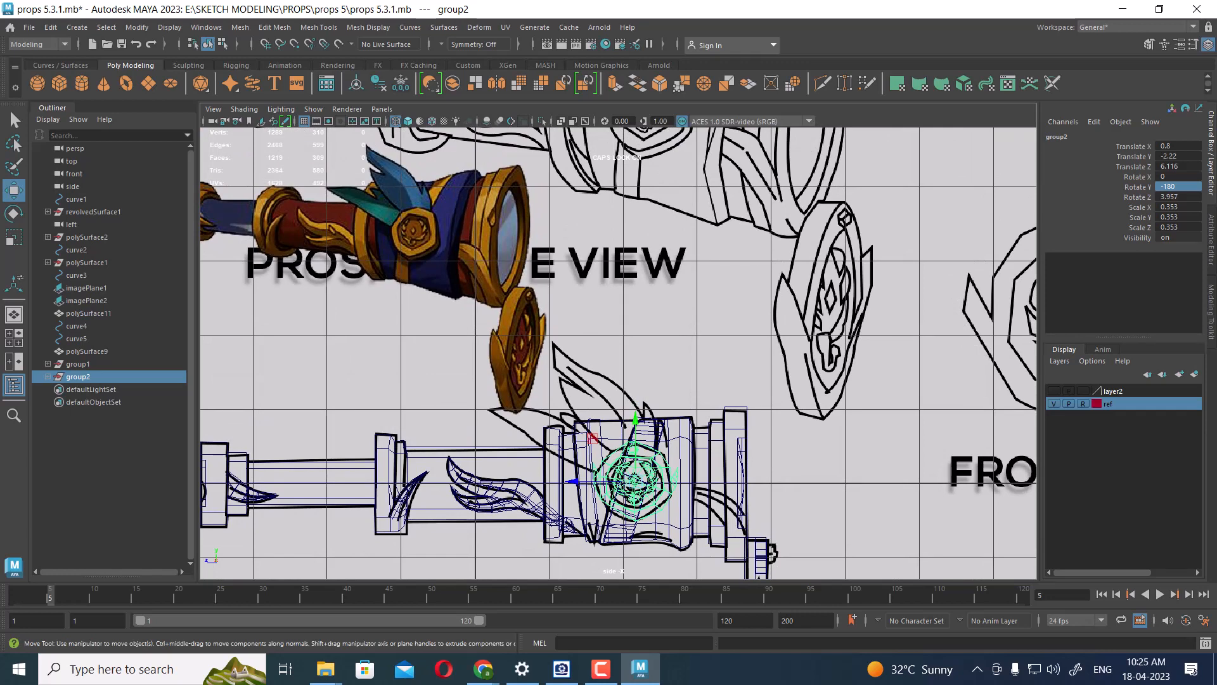
click(703, 361)
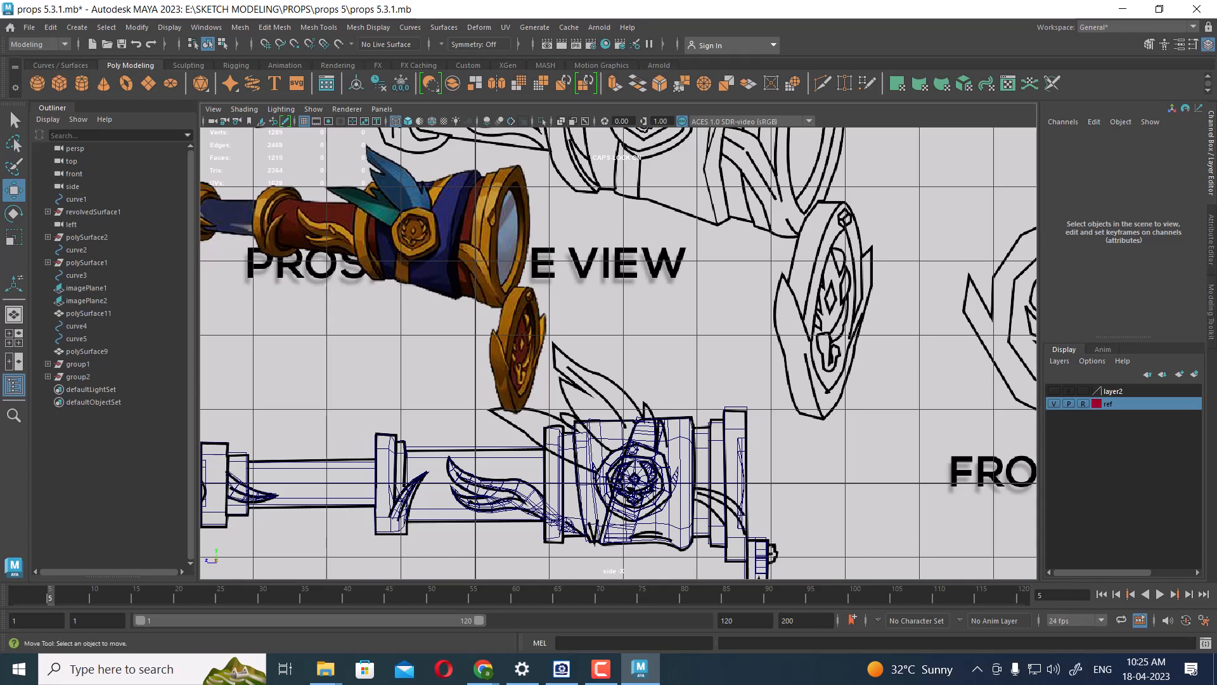
alt+right_drag(619, 353, 457, 354)
alt+middle_drag(786, 381, 642, 301)
alt+right_drag(641, 301, 683, 301)
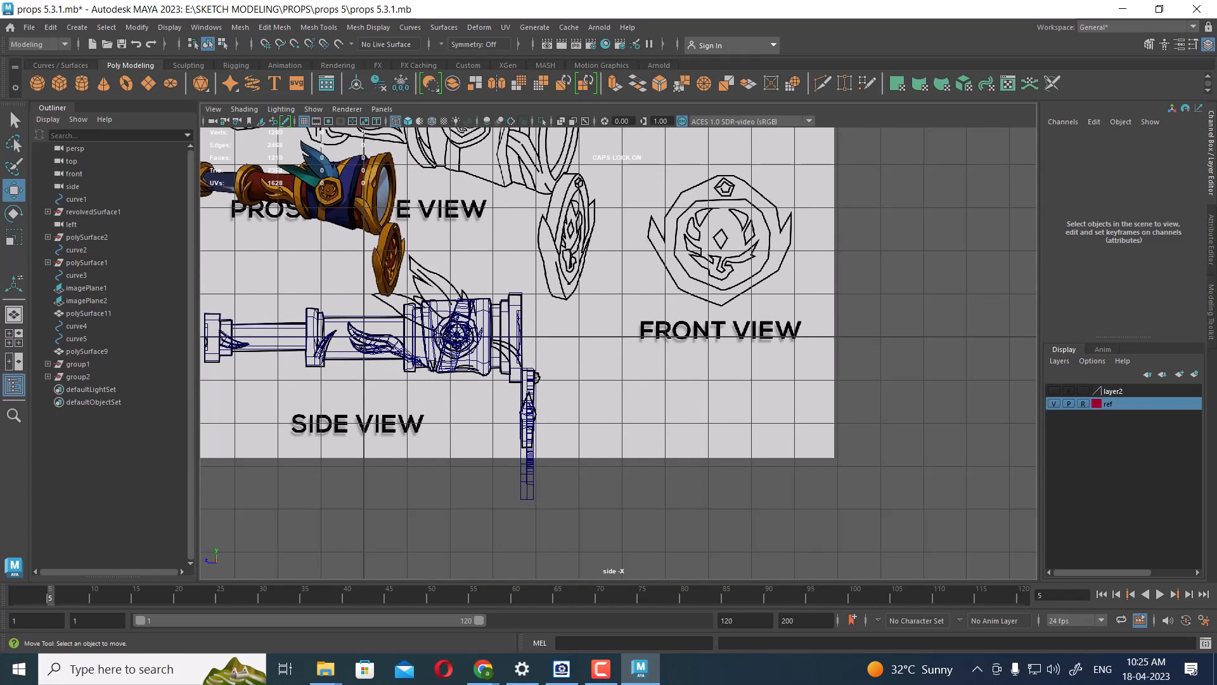
- Create a polygon plane and set its Rotate Z to 90 so it faces the side view
shift+right_click(878, 296)
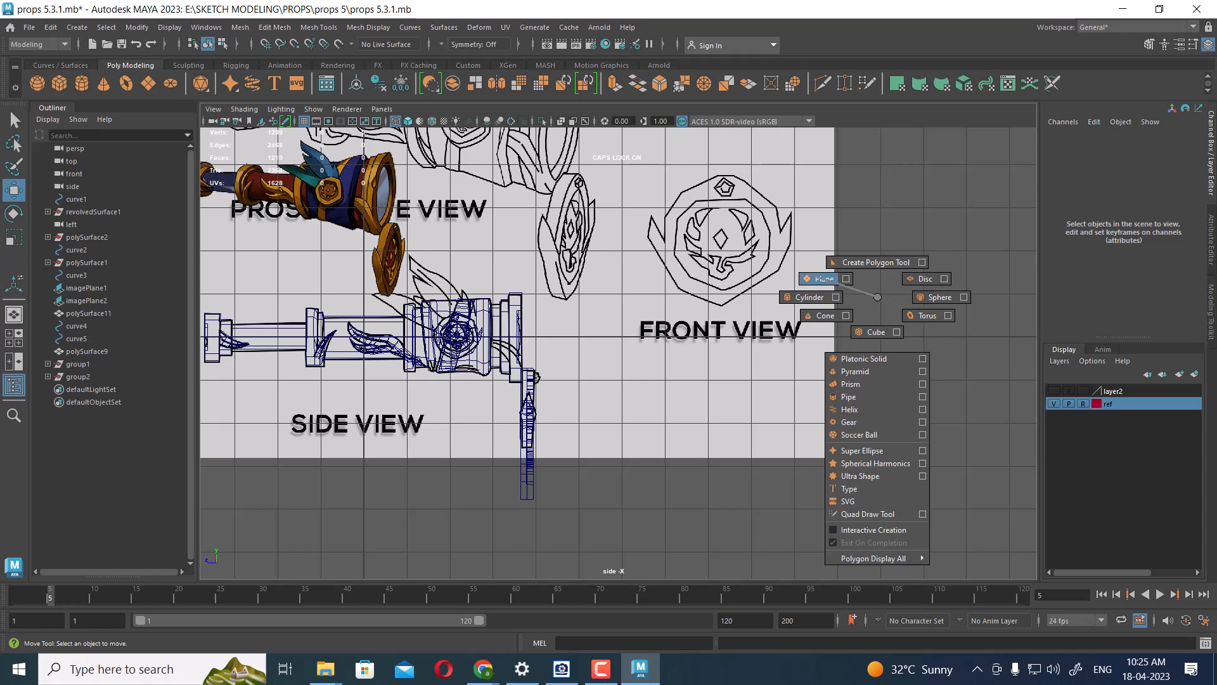
shift+right_drag(877, 297, 913, 278)
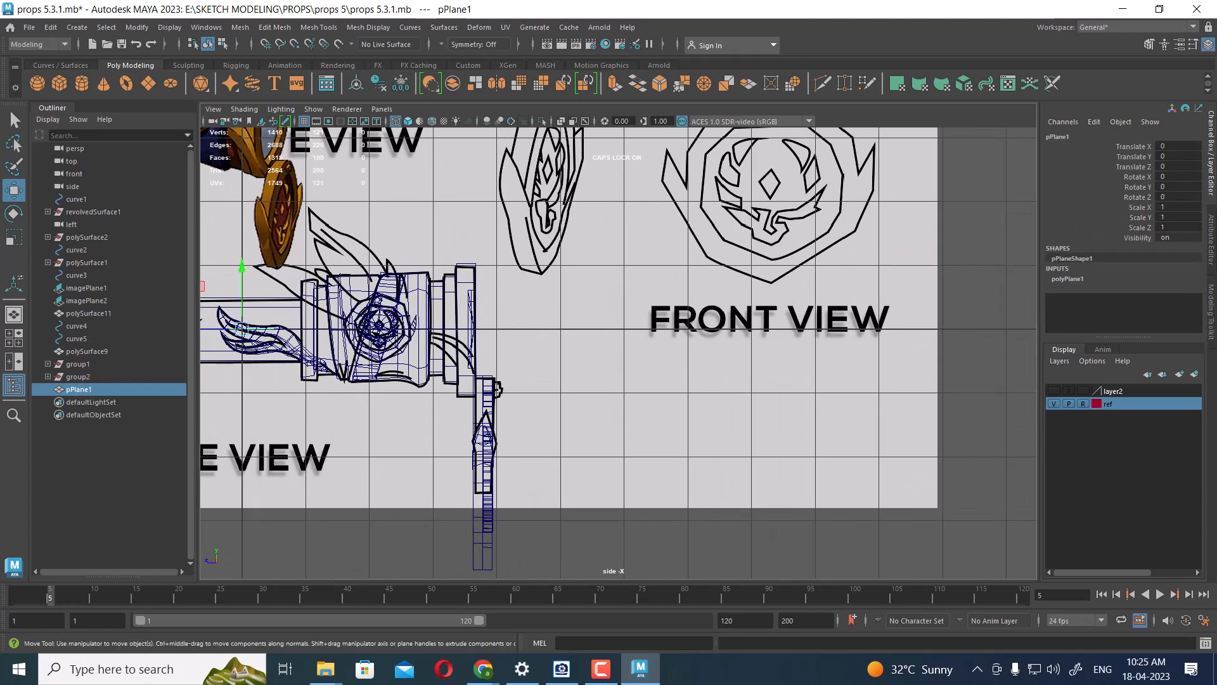
key(e)
drag(242, 305, 242, 336)
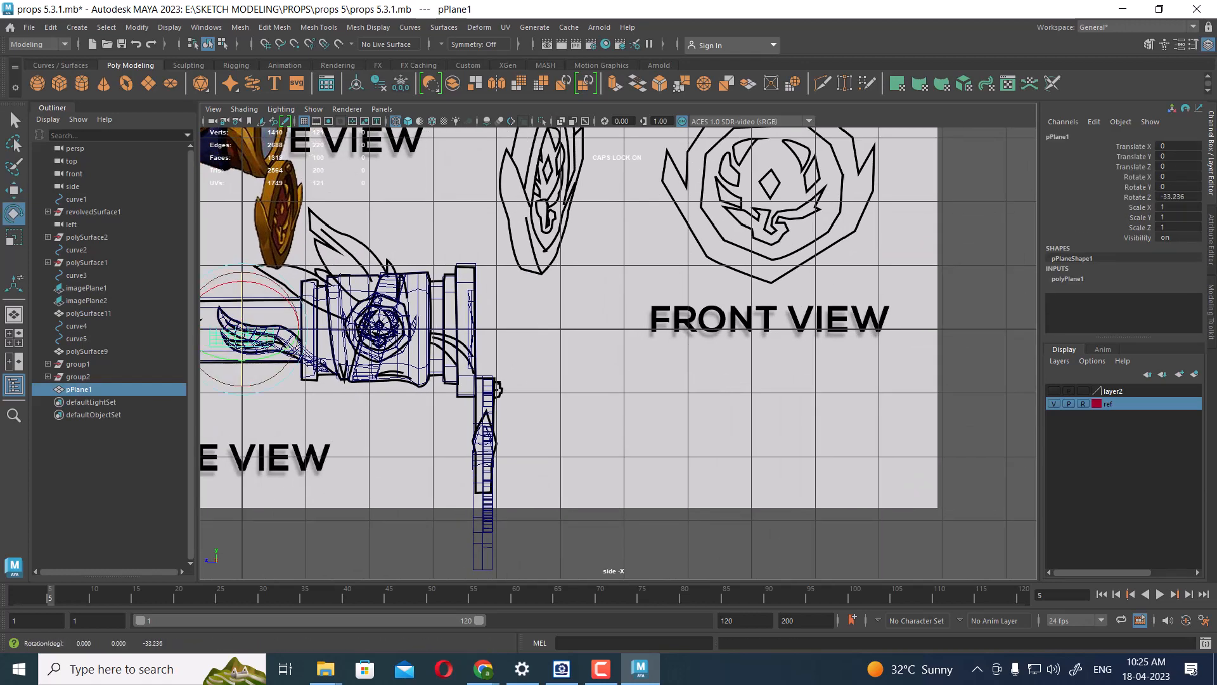
click(1178, 197)
text(90)
key(Return)
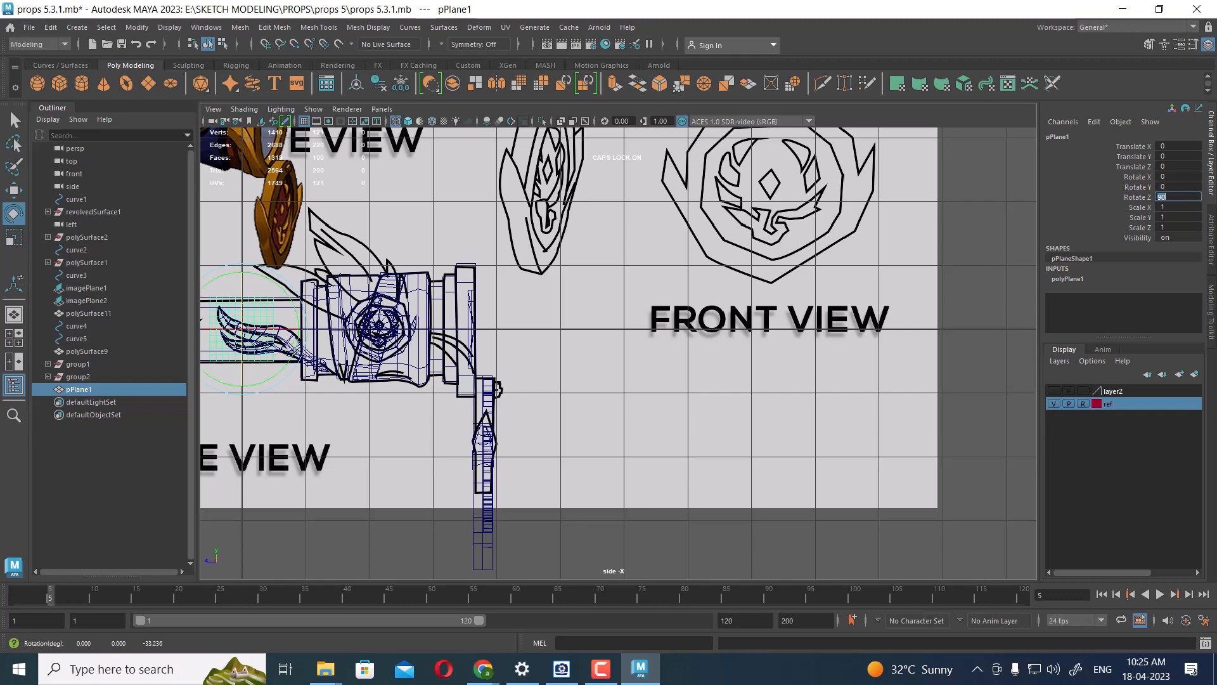
- Move the plane over the drawn feathers to about Translate Y 0.888 and Z -1.973, with Subdivisions Width and Height at 2
alt+middle_drag(482, 355, 647, 371)
scroll(647, 371, up, 1)
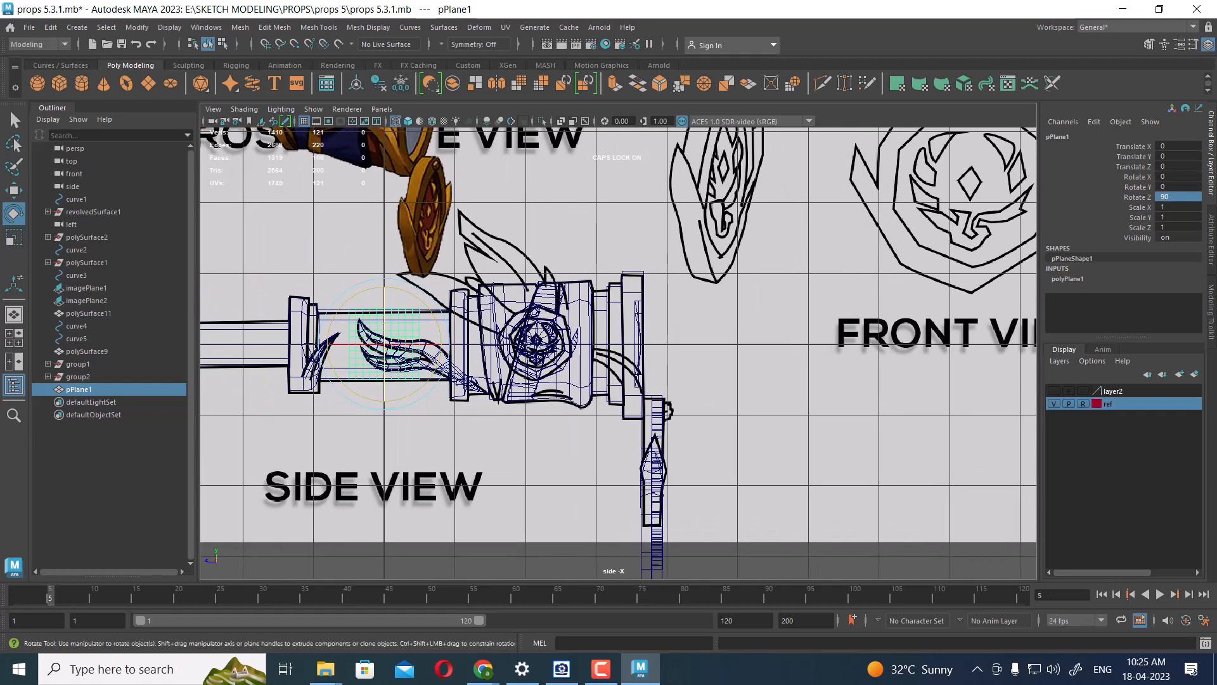
key(w)
drag(384, 345, 524, 281)
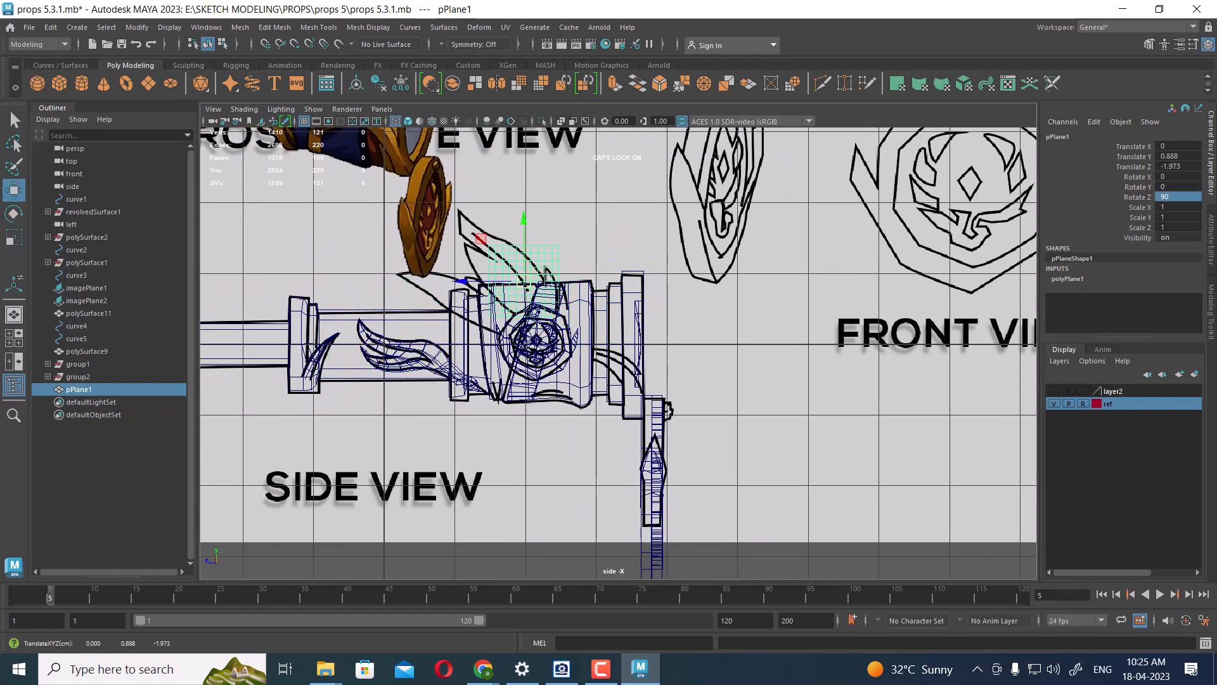
click(1068, 279)
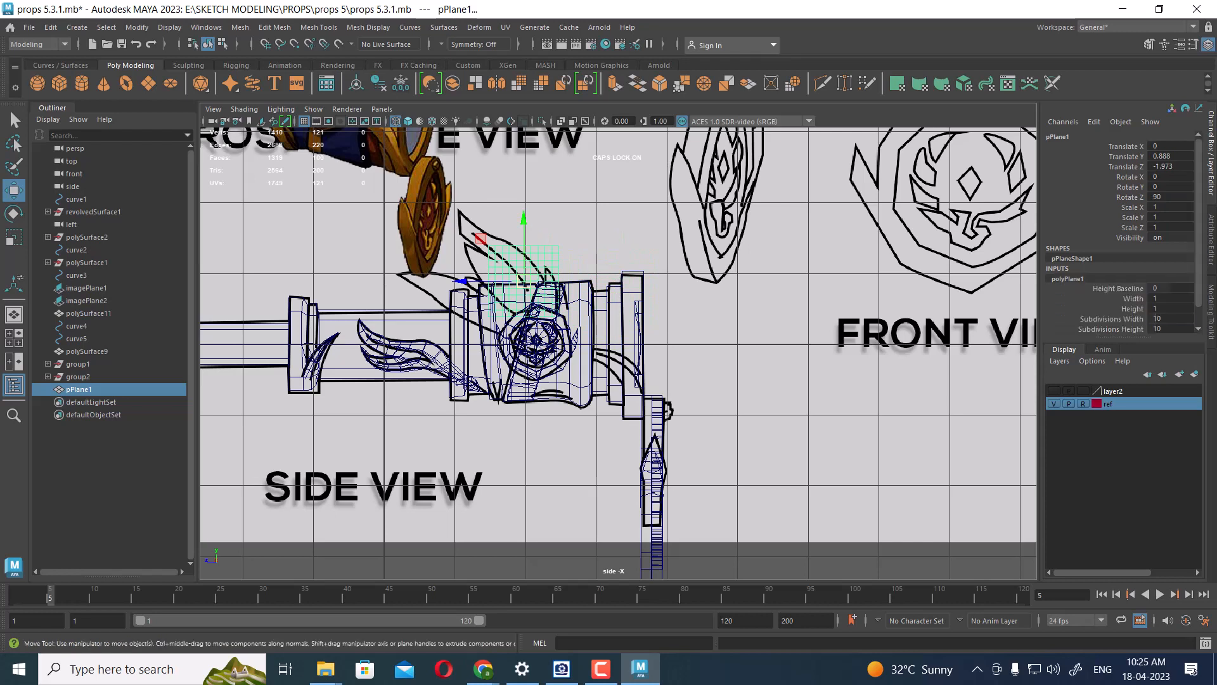
drag(1155, 318, 1158, 328)
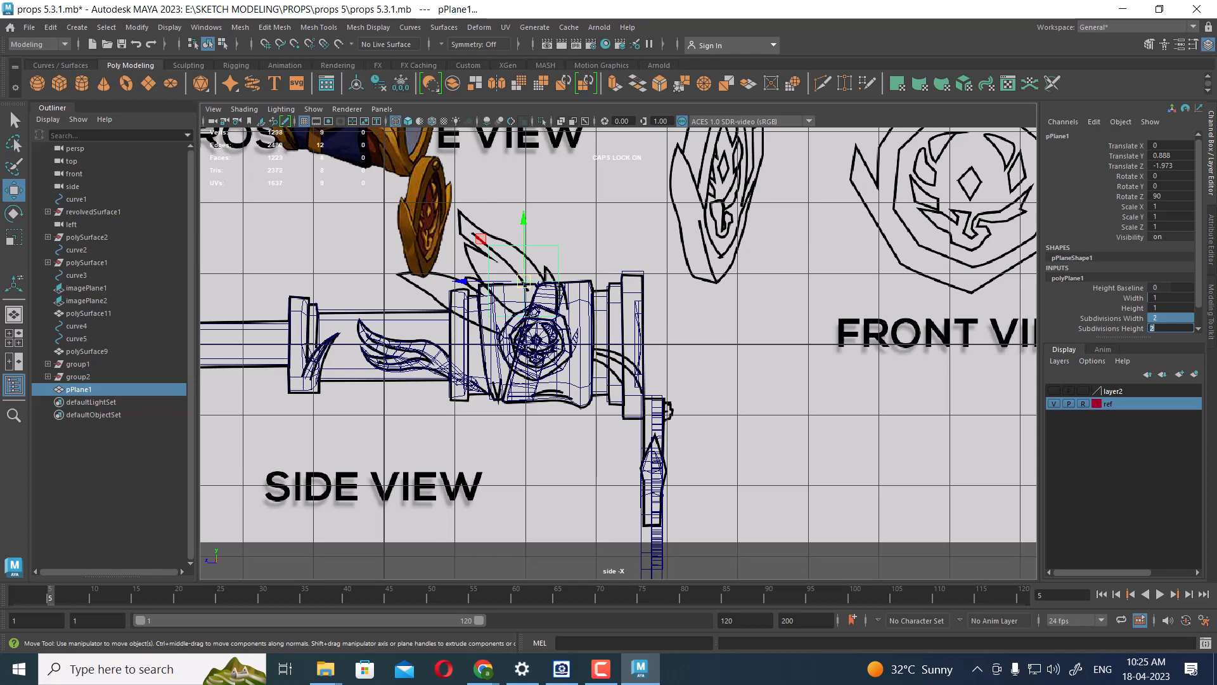
- Hide the hanging emblem disc and the spyglass body parts it attaches to, keeping the new plane visible
scroll(618, 353, up, 1)
alt+middle_drag(596, 336, 655, 330)
scroll(655, 330, up, 1)
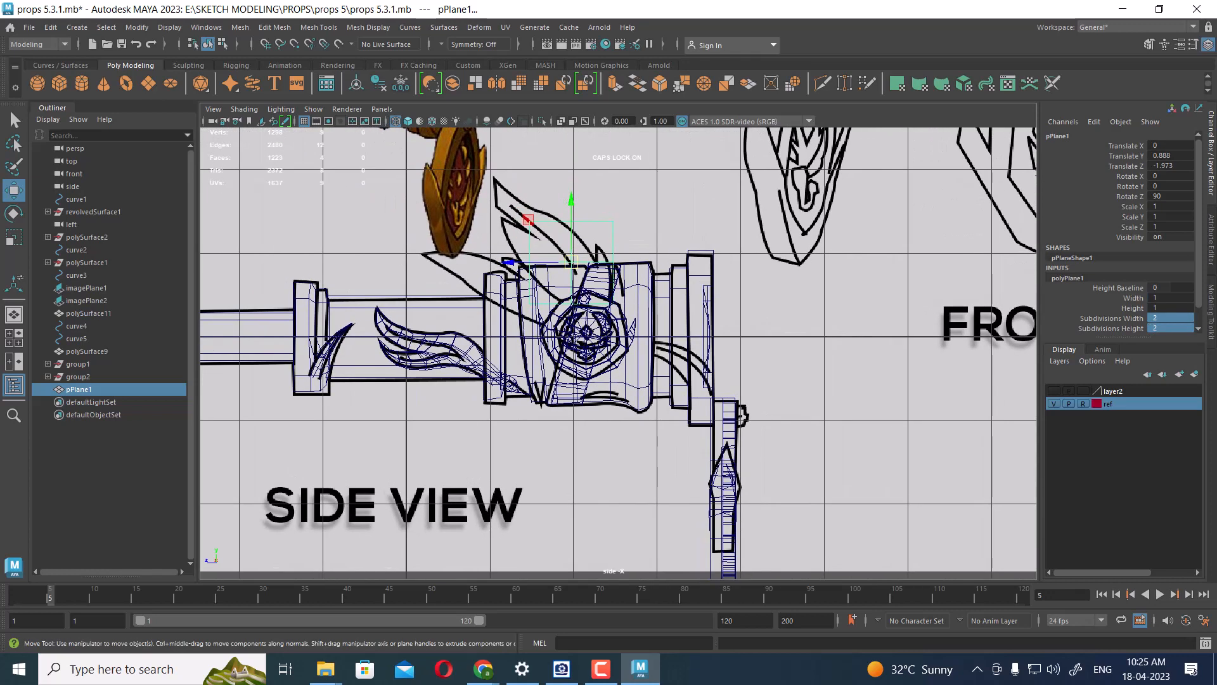
drag(770, 380, 688, 447)
key(h)
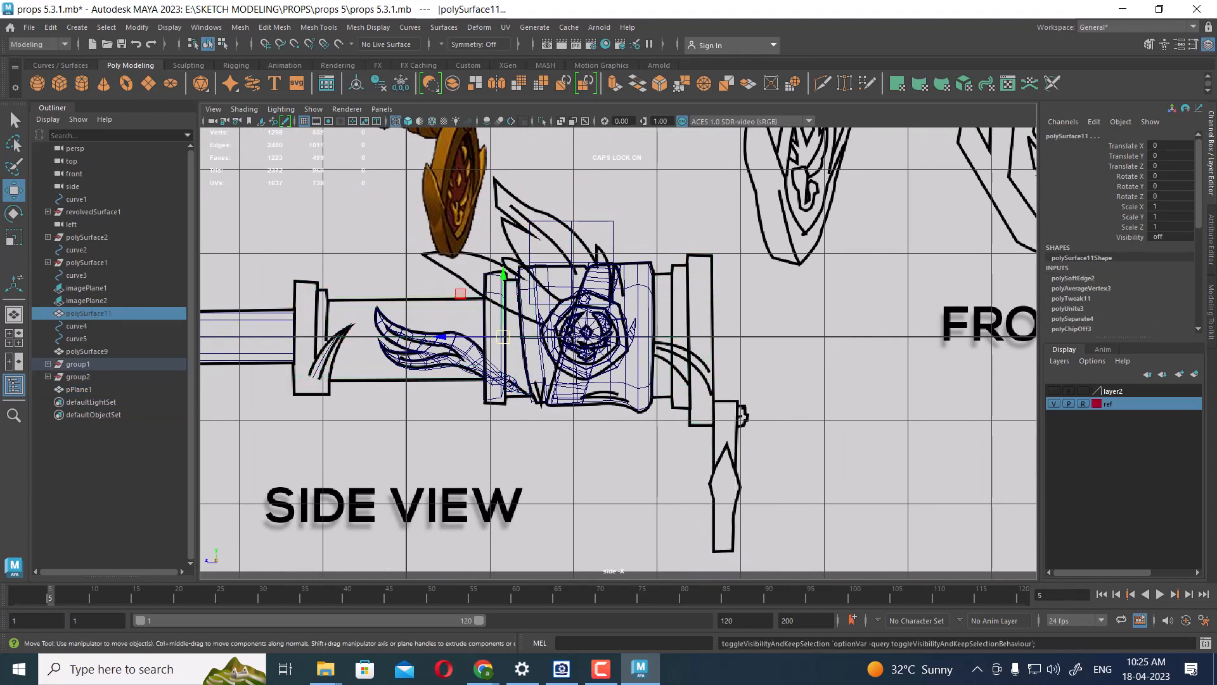
- Hide the remaining sleeve and side medallion meshes covering the side-view drawing, leaving the feather plane visible
drag(609, 438, 497, 390)
key(ctrl+h)
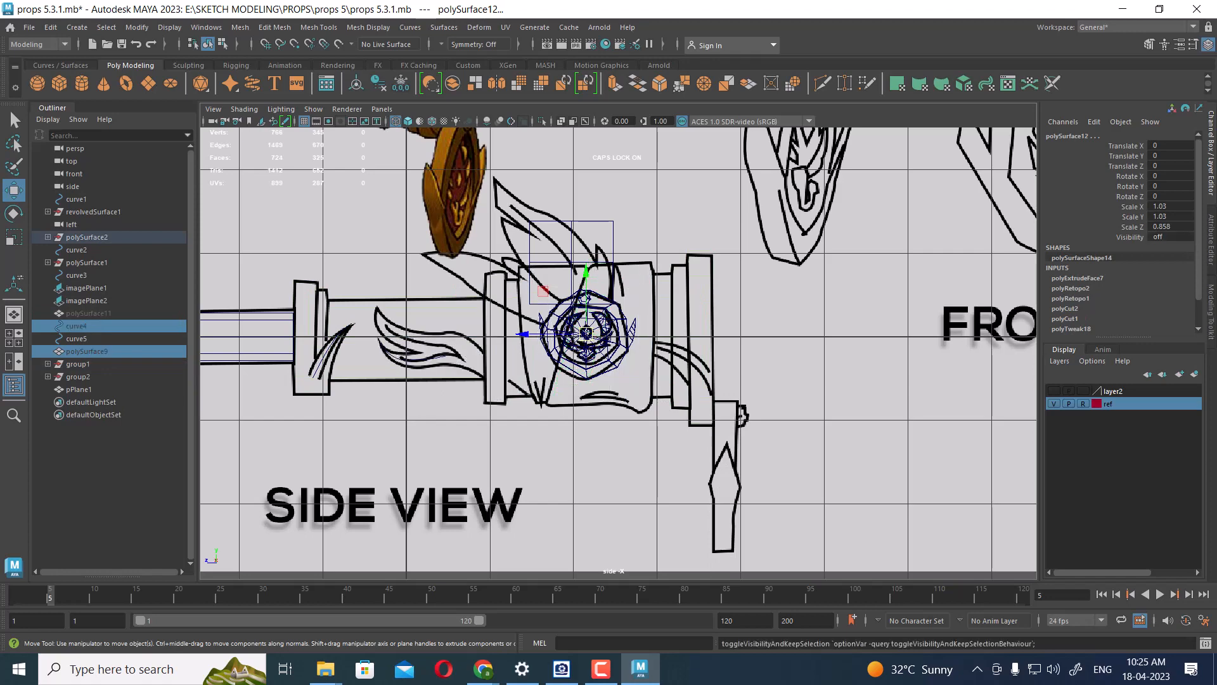
scroll(615, 352, up, 1)
drag(642, 398, 553, 303)
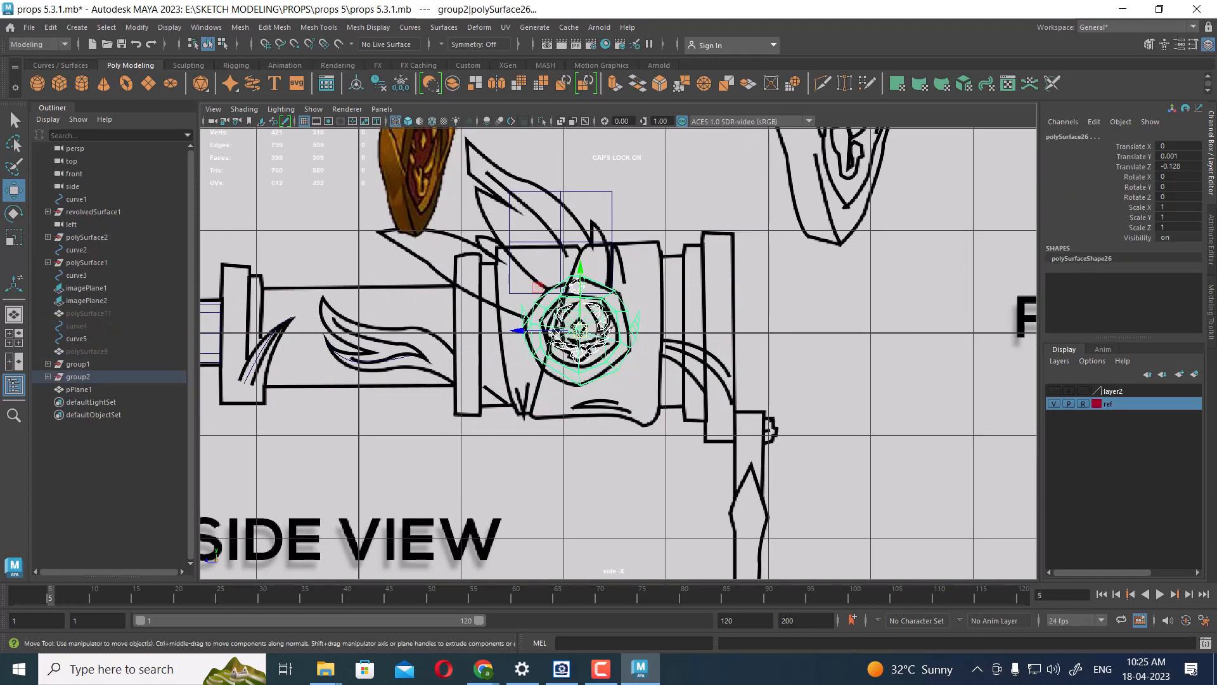
key(ctrl+h)
scroll(613, 350, up, 2)
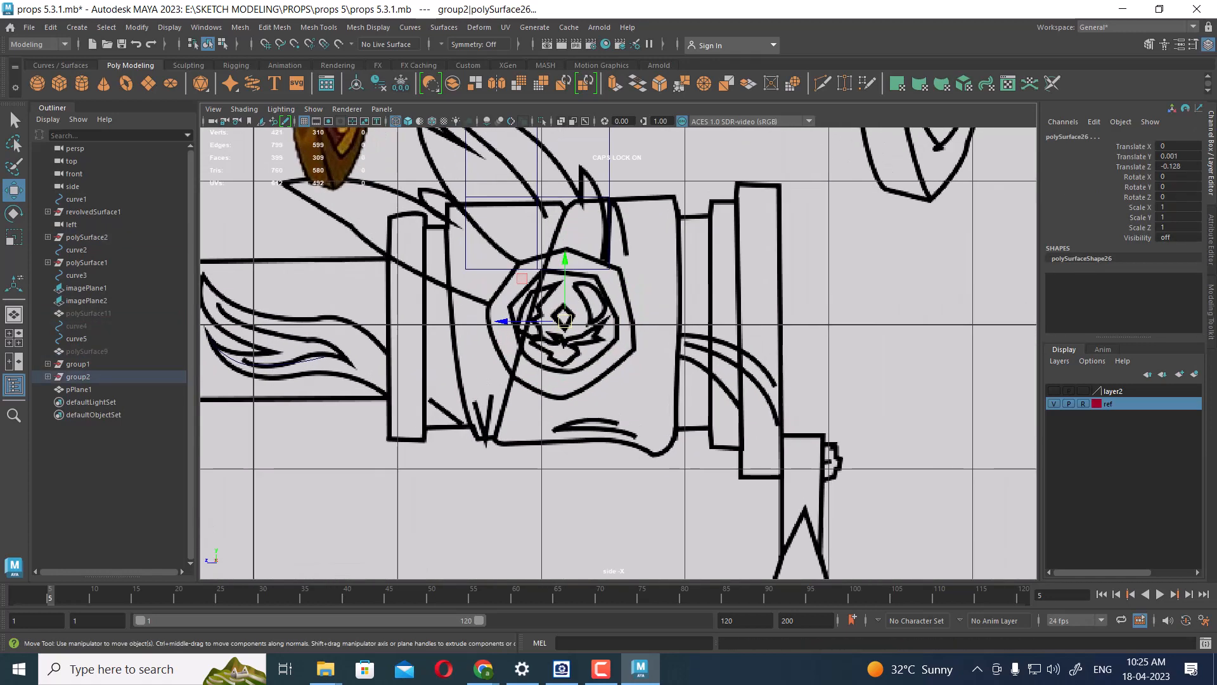
- Rotate the feather plane to about -24.9 in Rotate Y so it follows the slant of the drawn feather
click(609, 268)
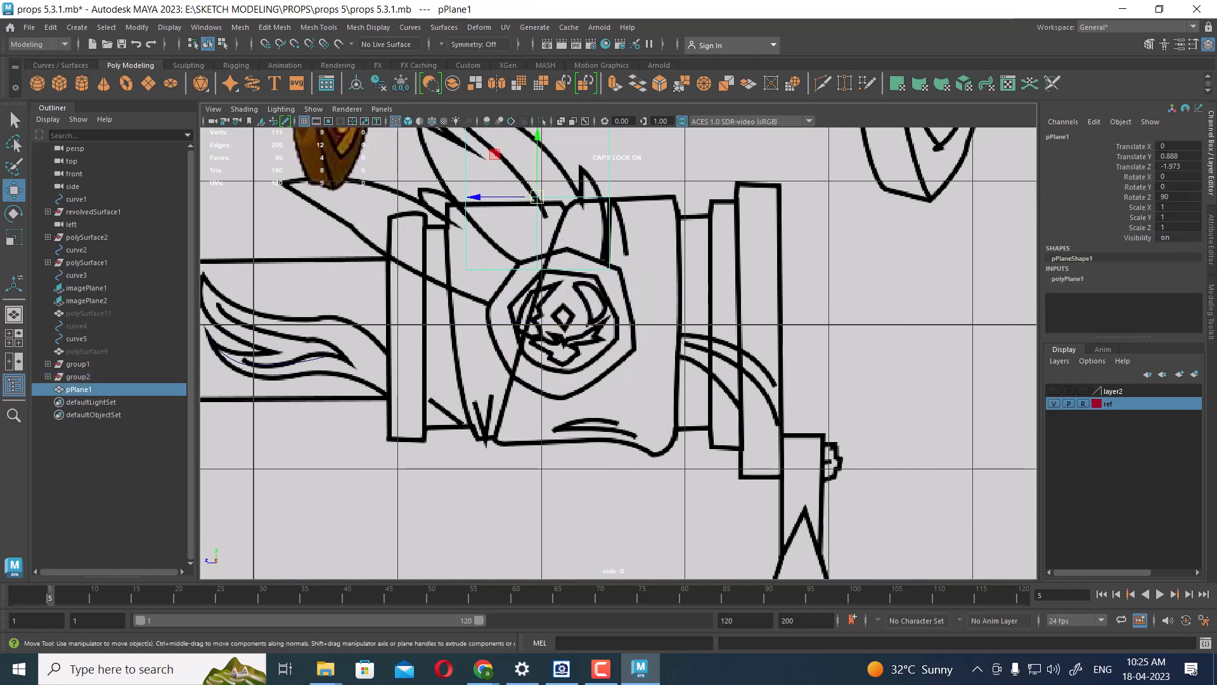
scroll(618, 353, up, 3)
key(e)
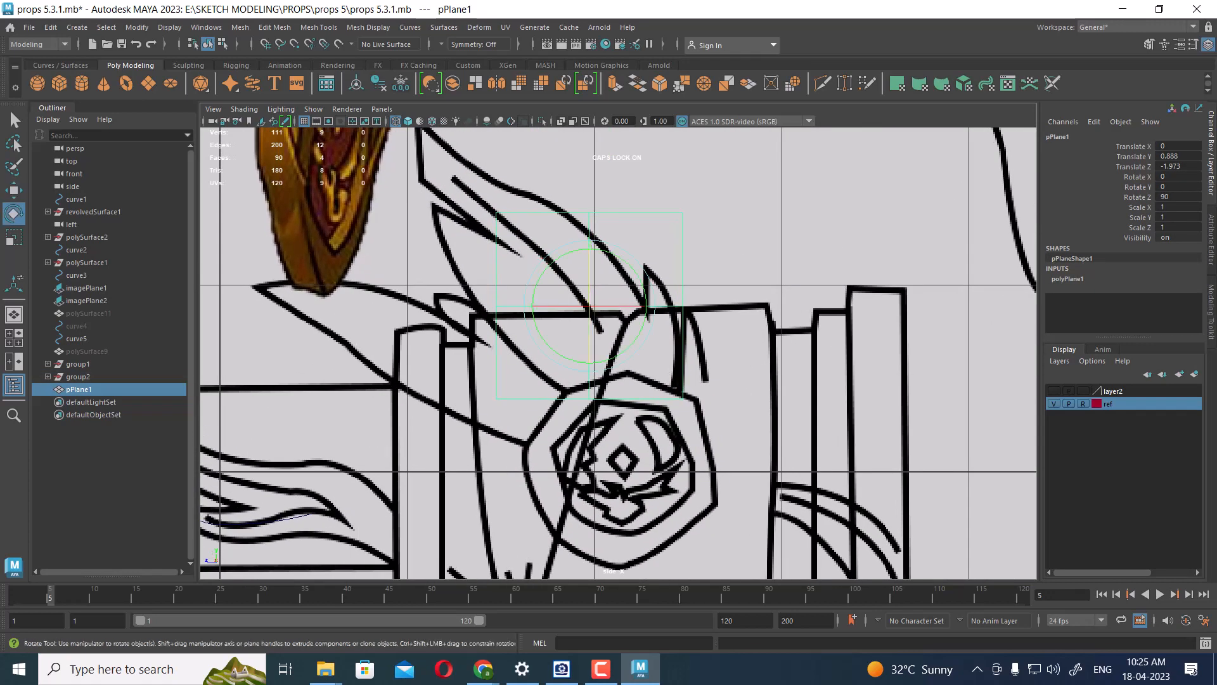
drag(605, 248, 636, 272)
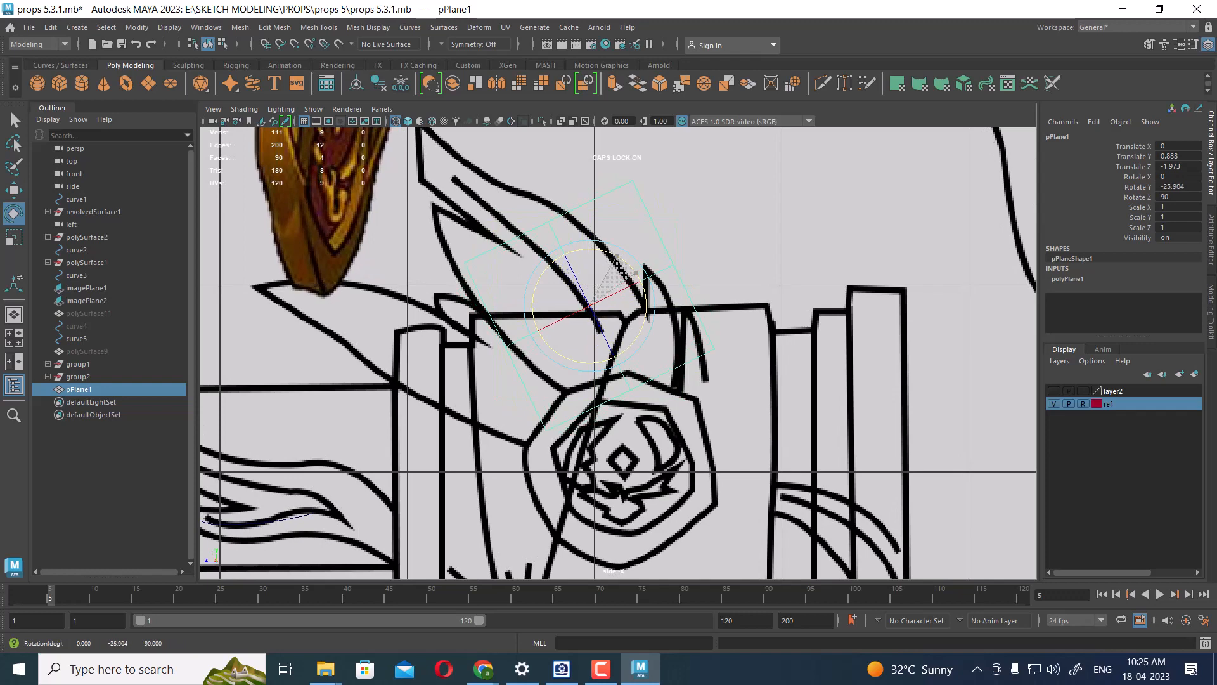
alt+middle_drag(636, 273, 721, 250)
scroll(683, 275, up, 1)
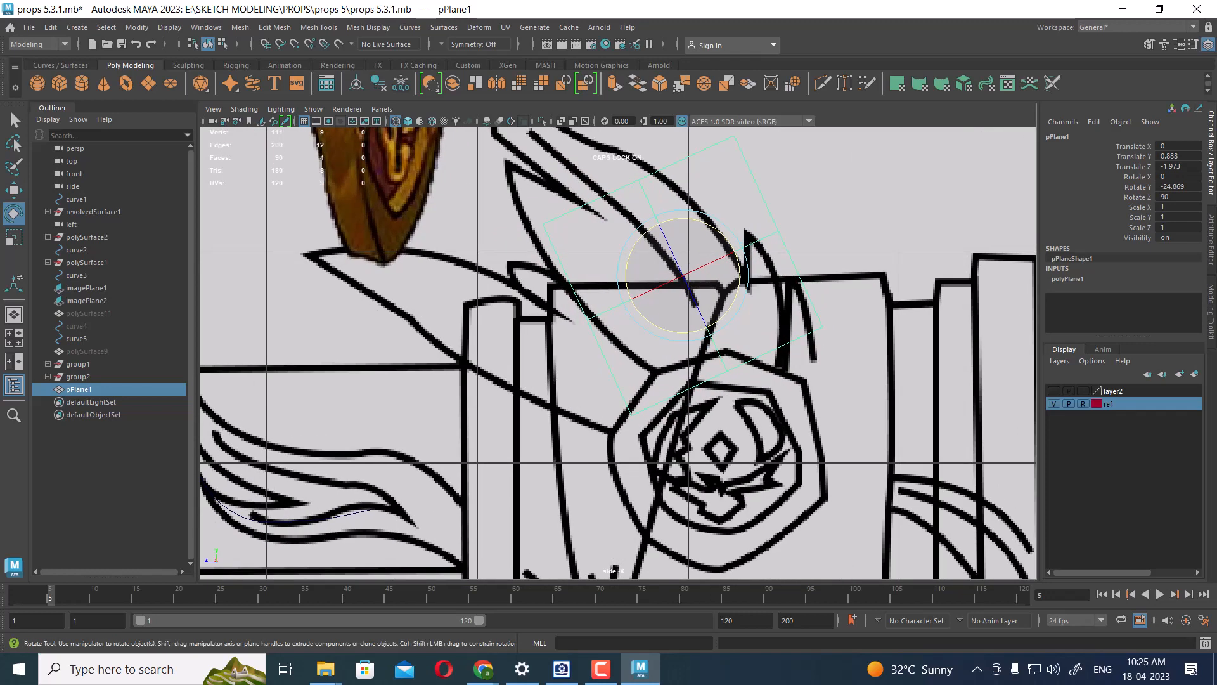
- Scale the plane uniformly to about 0.747 and move it over the feather's base at about Translate Y 0.867 and Z -1.877
key(w)
mouse_move(684, 275)
mouse_down()
mouse_move(638, 290)
mouse_move(663, 279)
mouse_up()
key(r)
key(w)
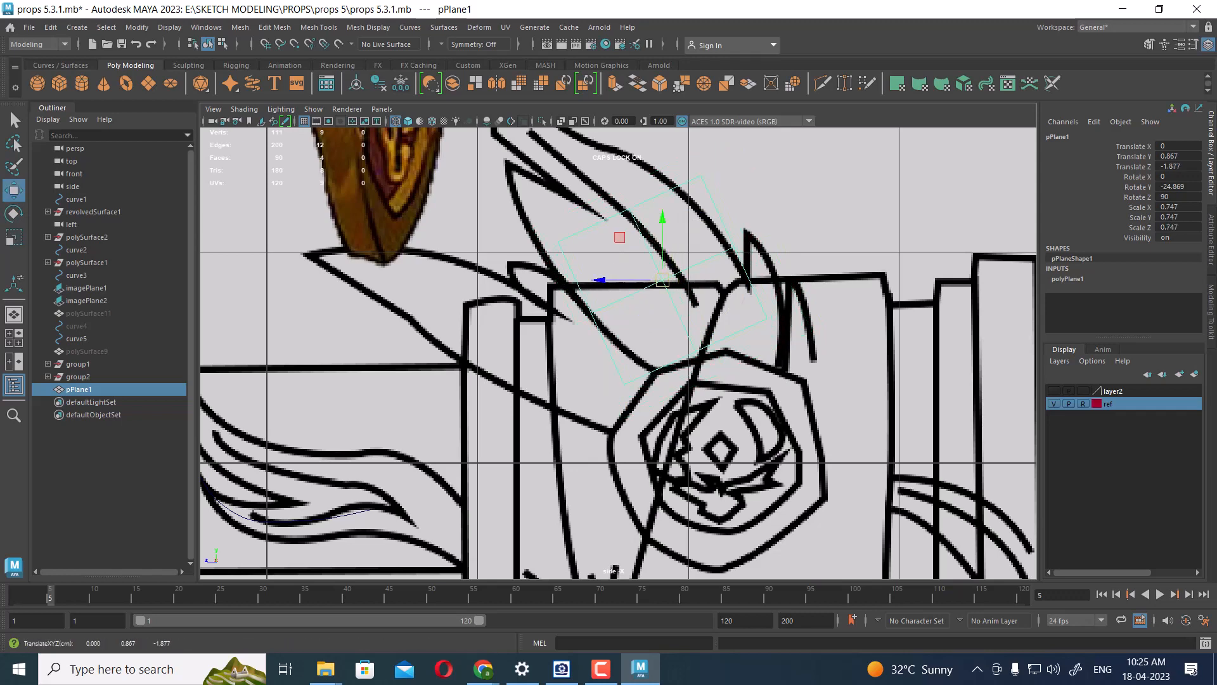
- Narrow the plane's lower row of vertices along its length to fit the base of the drawn feather beside the medallion
scroll(663, 280, up, 1)
alt+middle_drag(663, 279, 584, 278)
scroll(583, 277, up, 1)
right_drag(804, 196, 748, 197)
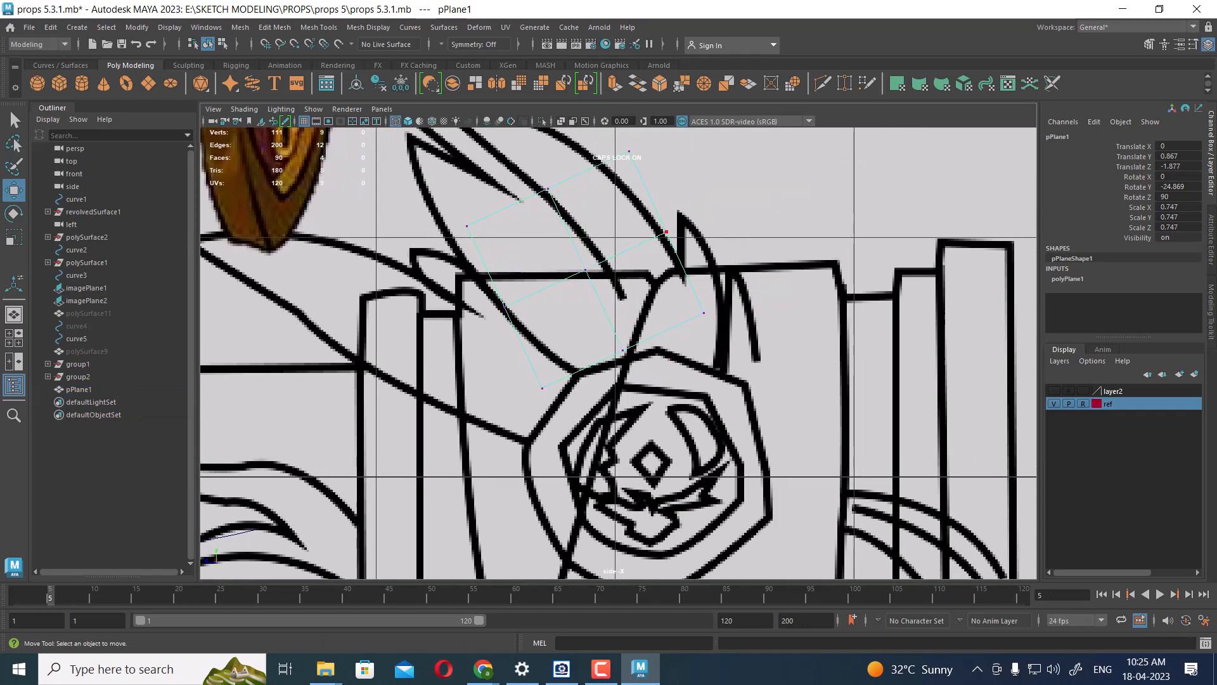
drag(746, 300, 675, 336)
shift+drag(571, 368, 515, 411)
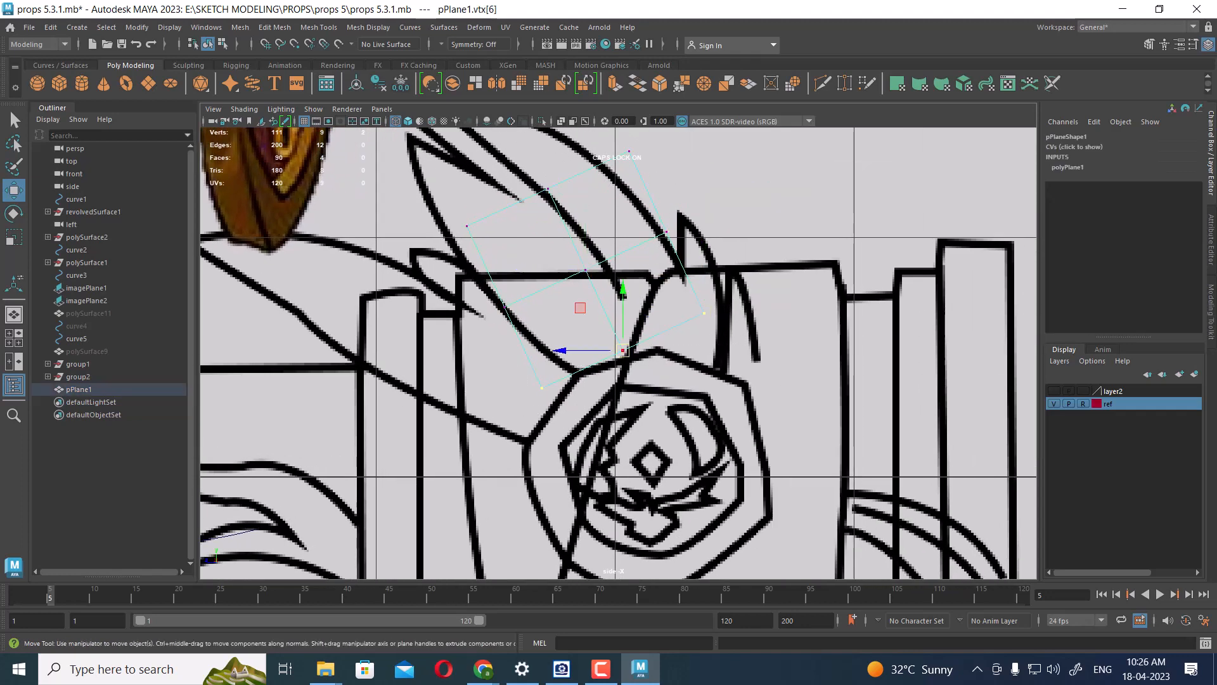
key(r)
drag(571, 375, 587, 366)
alt+middle_drag(667, 233, 727, 348)
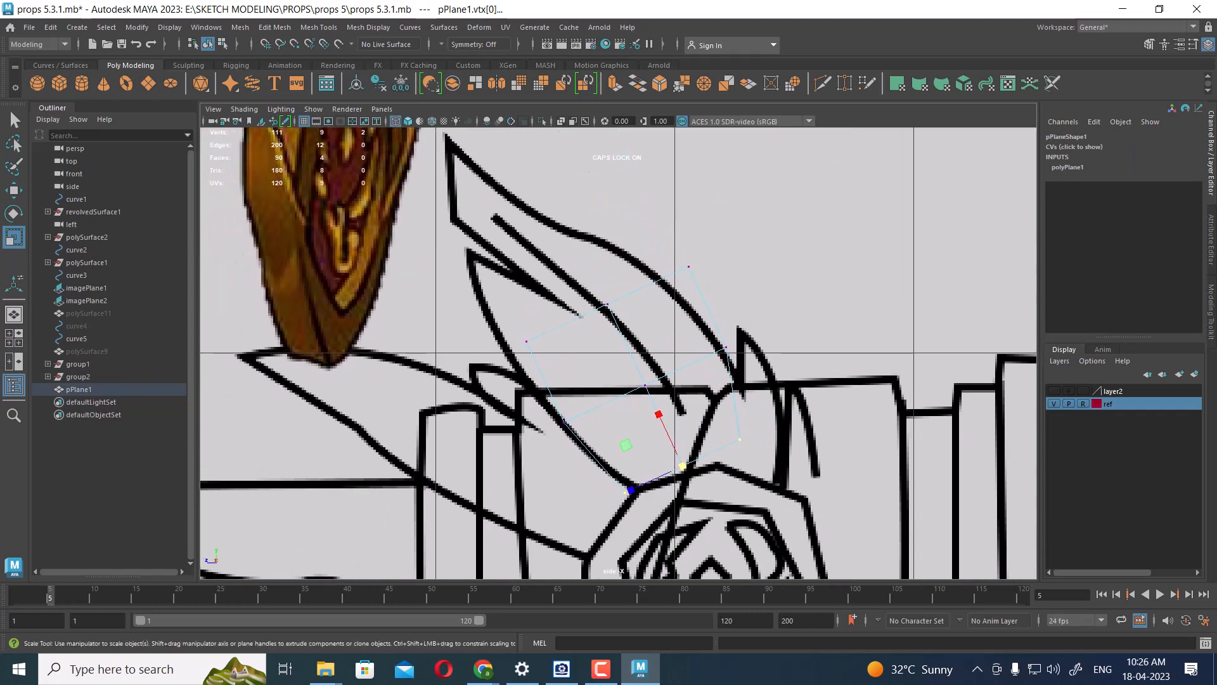
- Narrow the plane's upper row of vertices to about 0.723 along the row to match the drawn feather's width
drag(709, 244, 513, 353)
key(w)
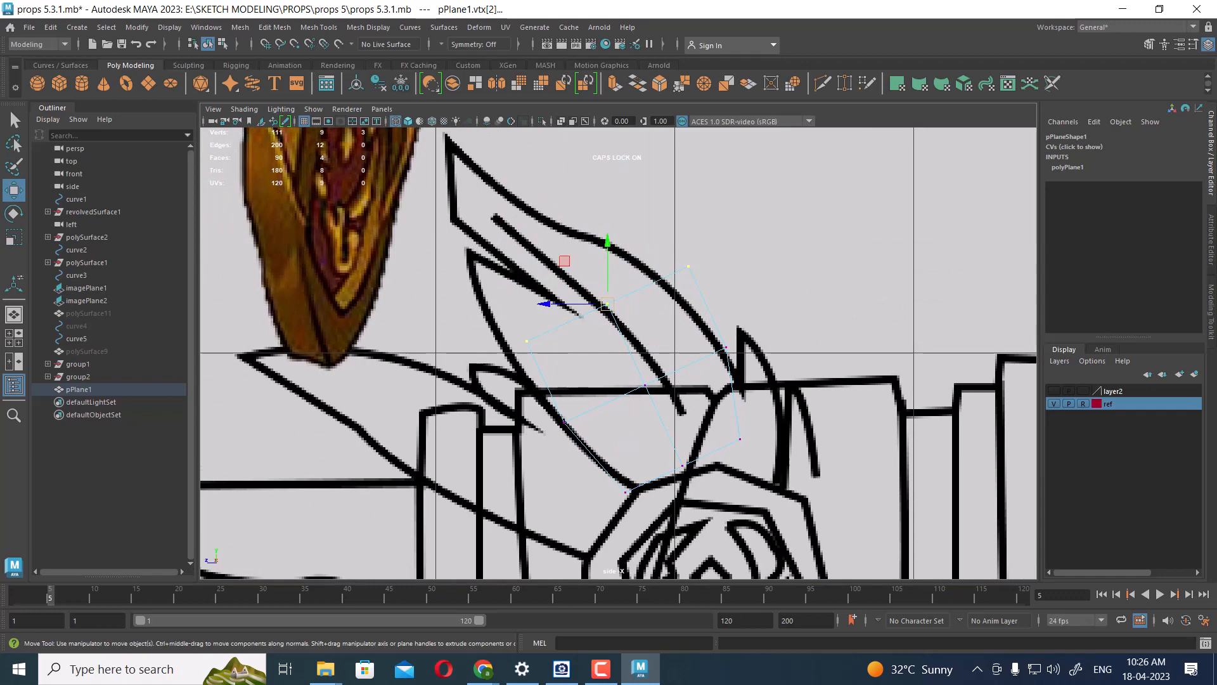
key(r)
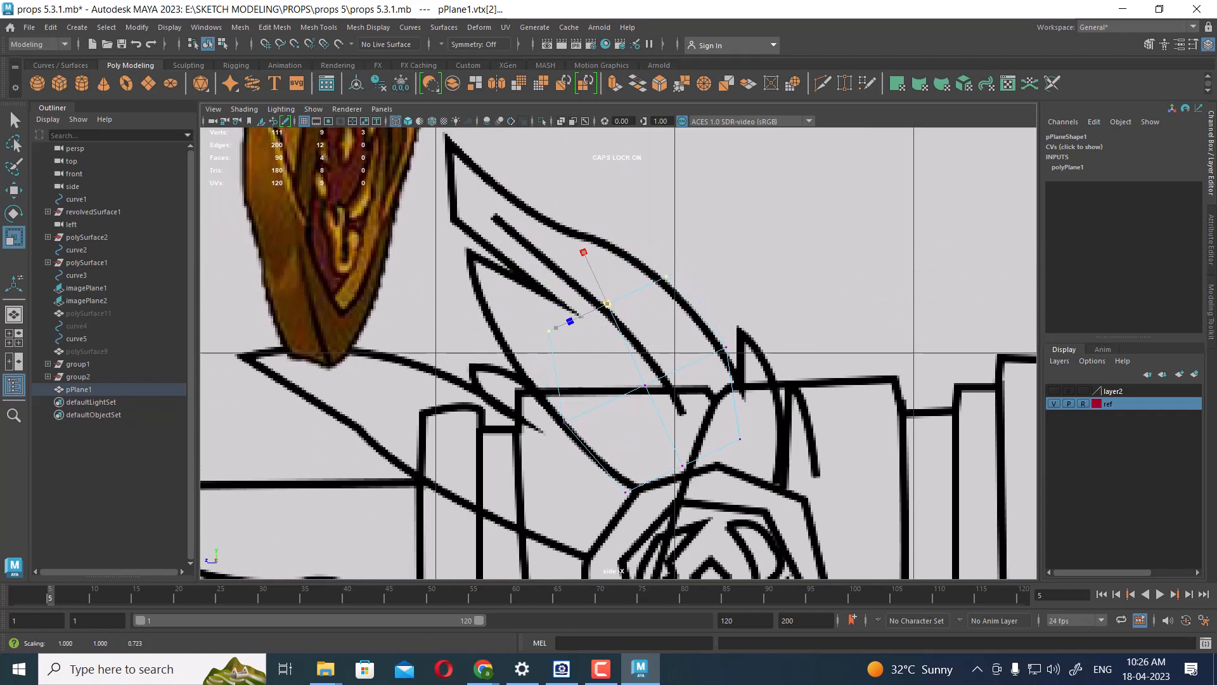
- Move the leaf plane's top vertex row down-left, then shift its centre vertex toward the sketch's midrib in the side view
key(w)
drag(608, 304, 589, 319)
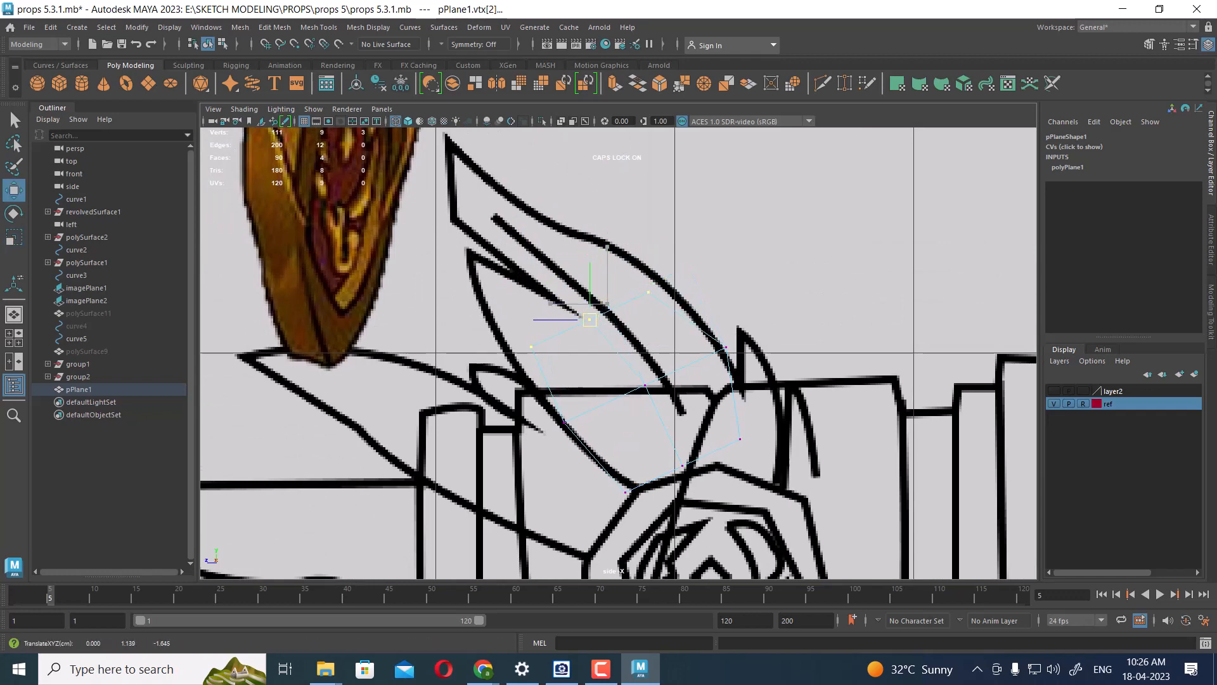
drag(737, 341, 549, 435)
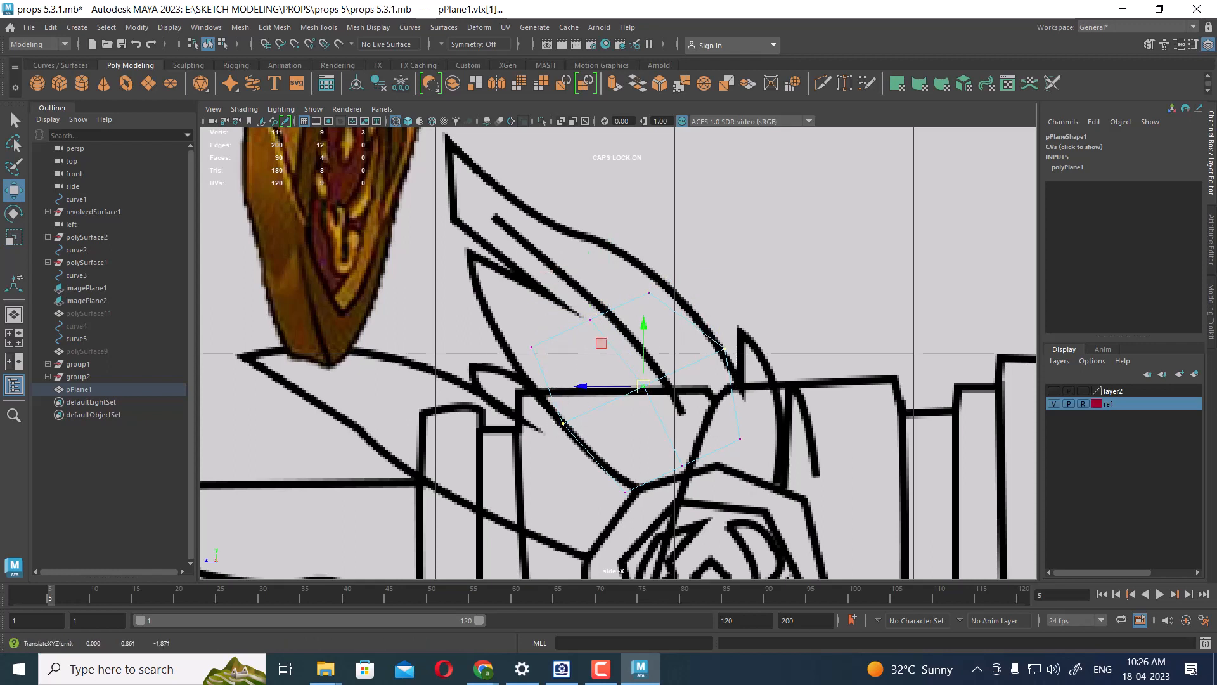
drag(643, 386, 672, 348)
- Reposition the right-side and top-row vertices one by one so the plane follows the sketched leaf outline
click(725, 348)
click(649, 293)
drag(649, 293, 666, 278)
click(590, 320)
drag(590, 320, 601, 310)
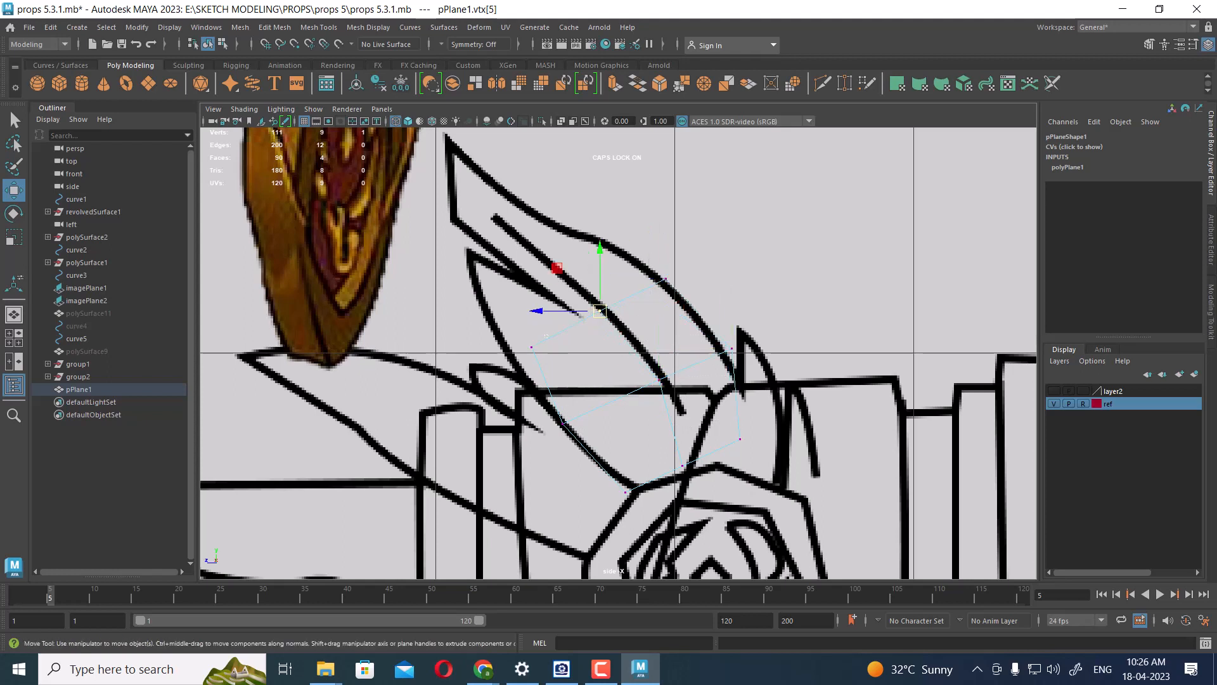
click(532, 347)
drag(531, 346, 529, 364)
- Extrude the plane's two top edges up along the leaf sketch and scale the new row to fit
right_drag(627, 291, 626, 211)
click(631, 295)
shift+click(564, 338)
shift+drag(598, 322, 508, 268)
key(r)
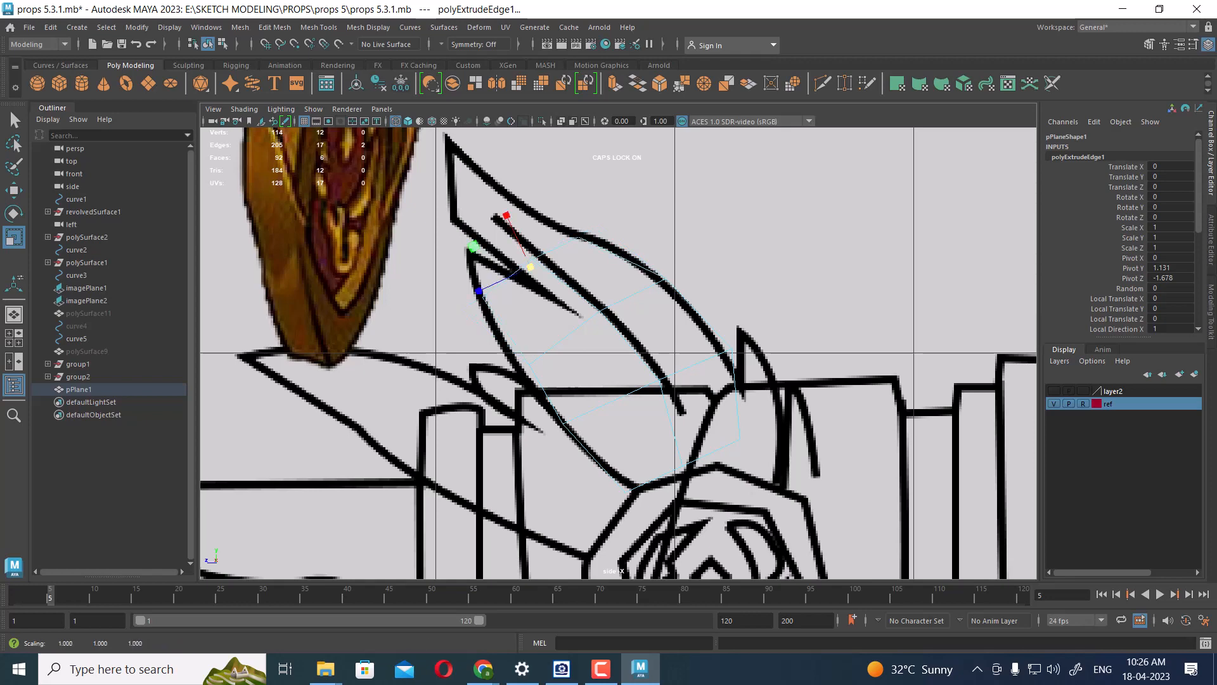
- Extrude the two end edges again further up the sketch and scale them to the leaf's narrower width
key(w)
alt+middle_drag(554, 287, 577, 337)
scroll(578, 336, up, 1)
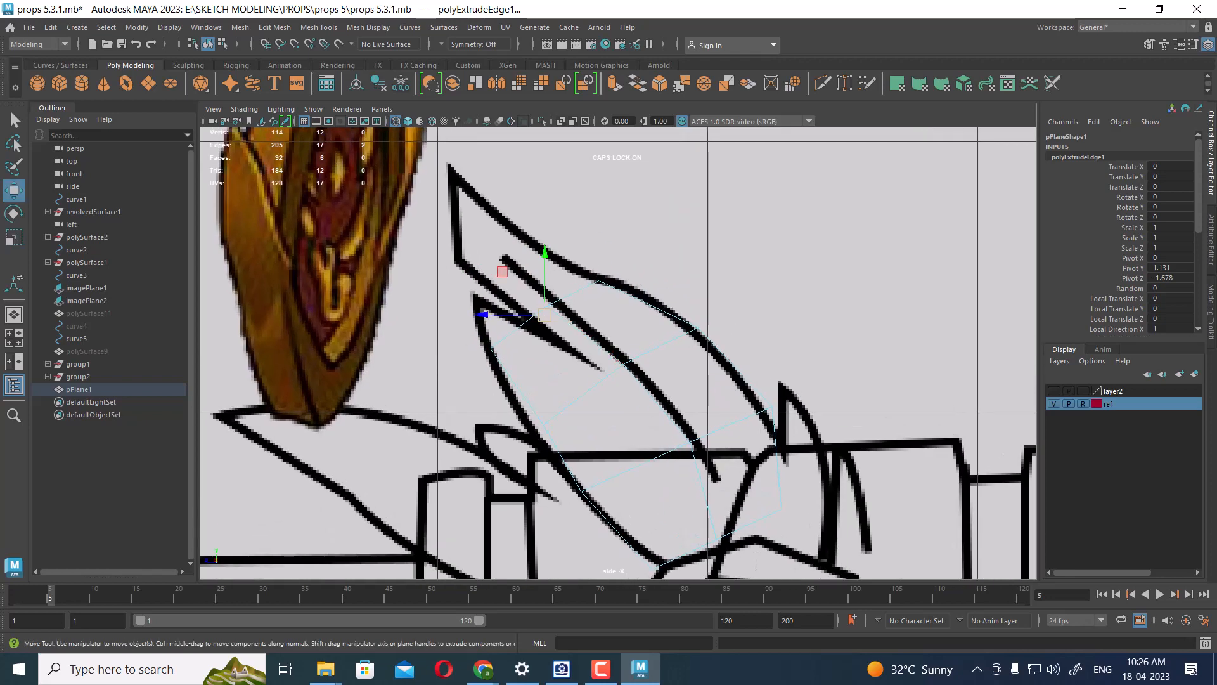
shift+drag(544, 314, 430, 248)
key(r)
- Extrude the end edges up to the leaf's tip and scale them to about 0.258 to form the point
key(w)
alt+middle_drag(488, 254, 524, 321)
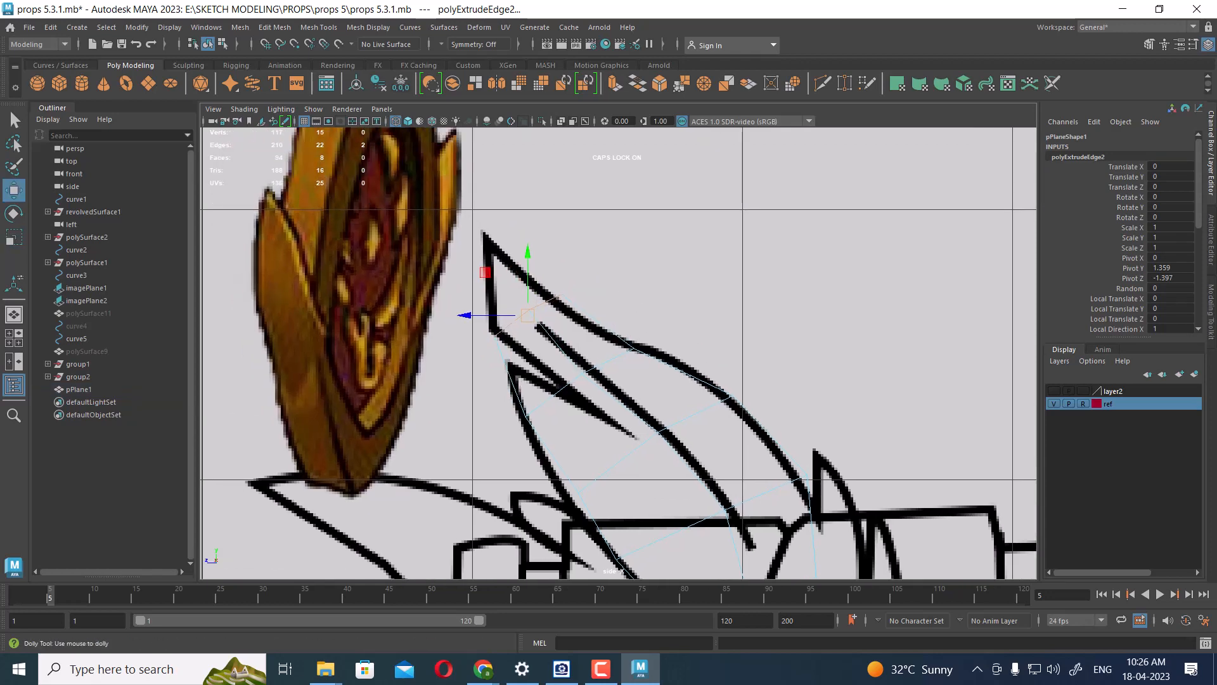
scroll(523, 321, up, 1)
shift+drag(515, 309, 468, 228)
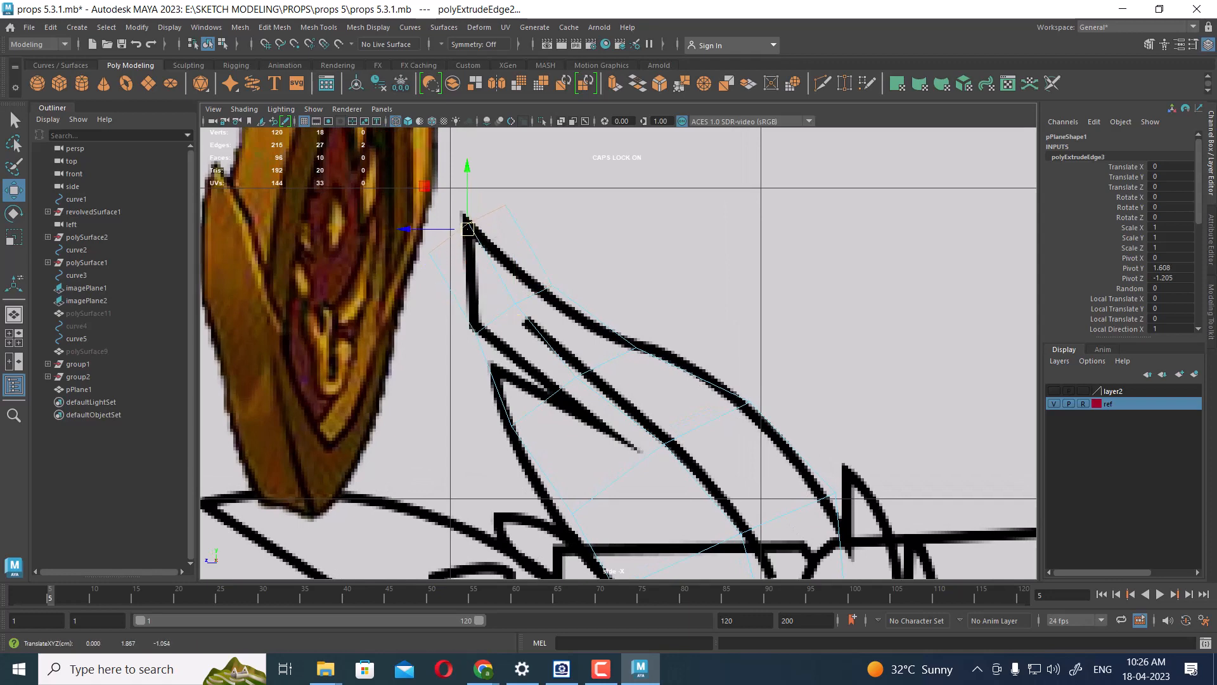
key(r)
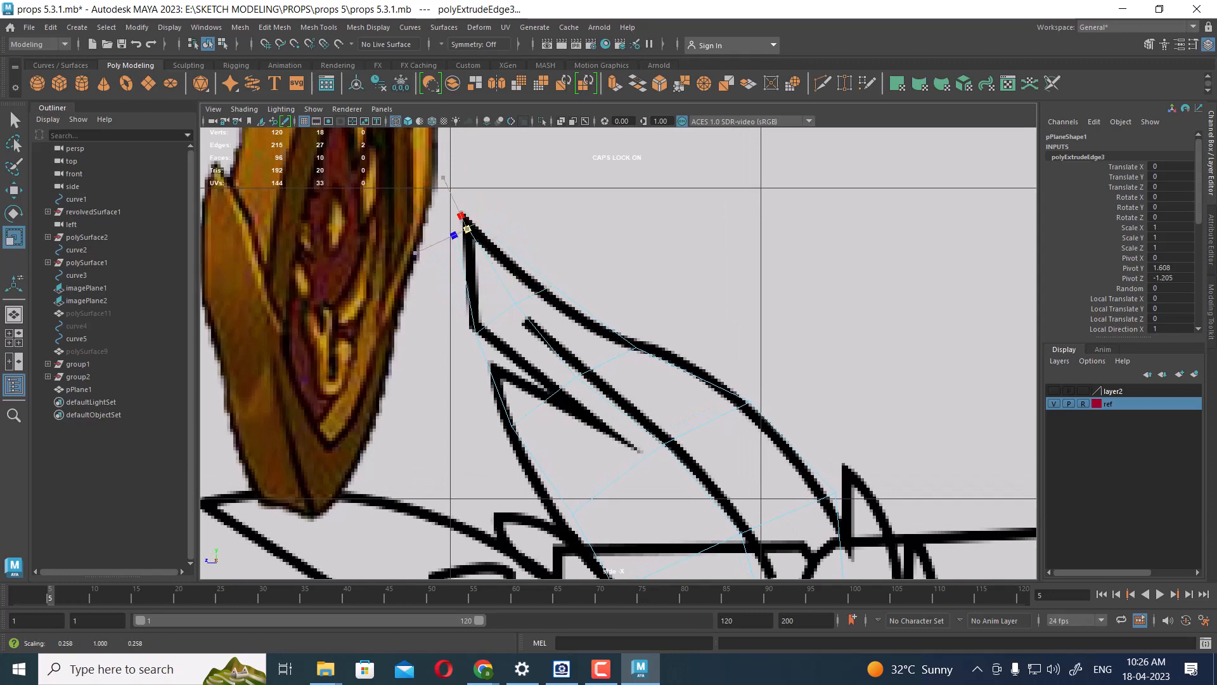
key(w)
scroll(500, 259, up, 3)
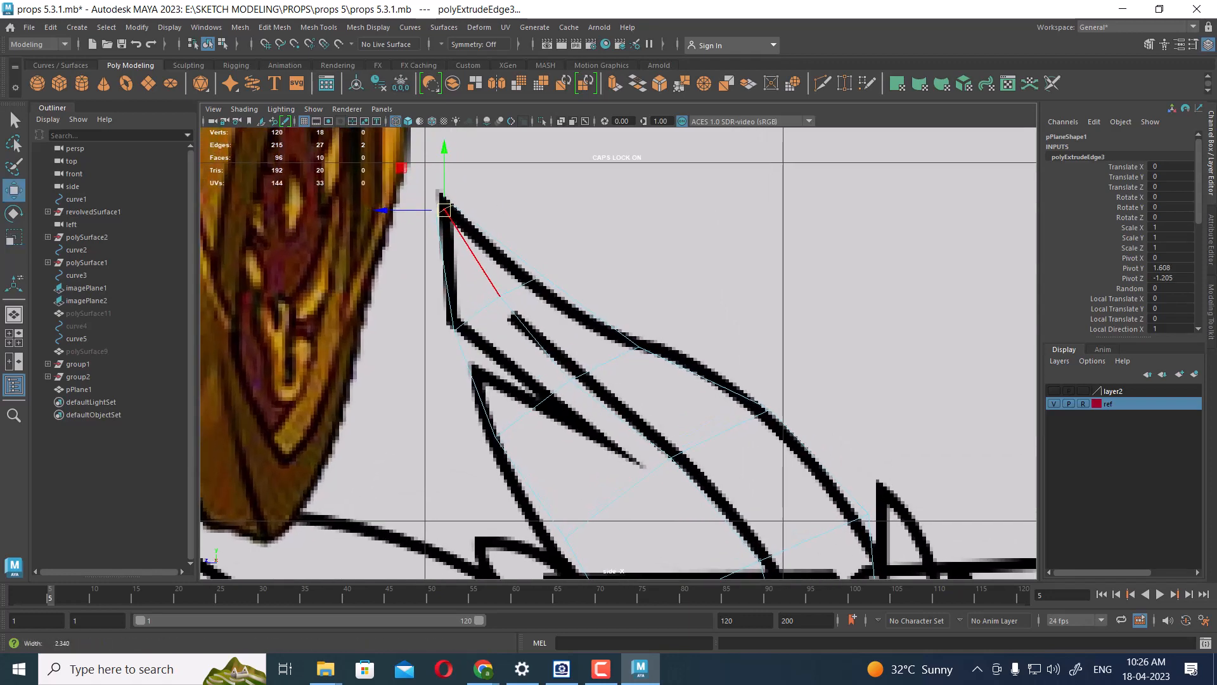
- Move the vertex on the leaf's left edge slightly outward onto the sketched outline
scroll(618, 353, down, 10)
alt+middle_drag(618, 354, 583, 257)
scroll(618, 354, up, 3)
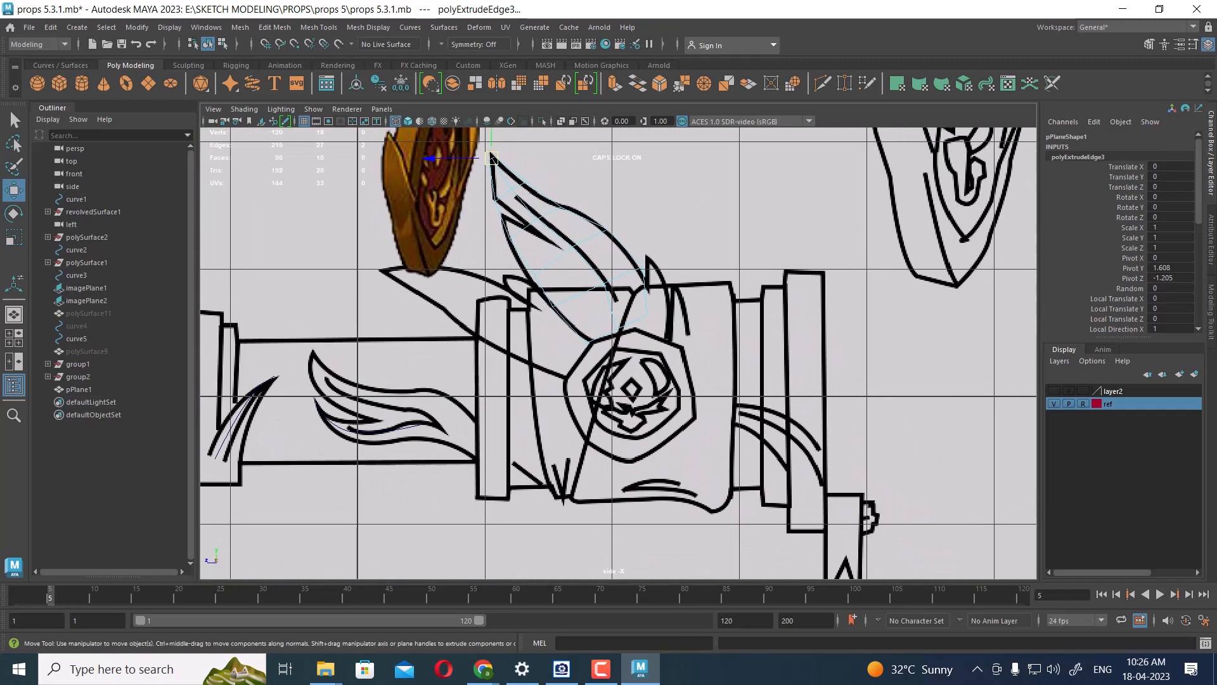
alt+middle_drag(618, 354, 628, 378)
scroll(618, 354, up, 3)
right_drag(543, 218, 498, 221)
scroll(498, 245, up, 2)
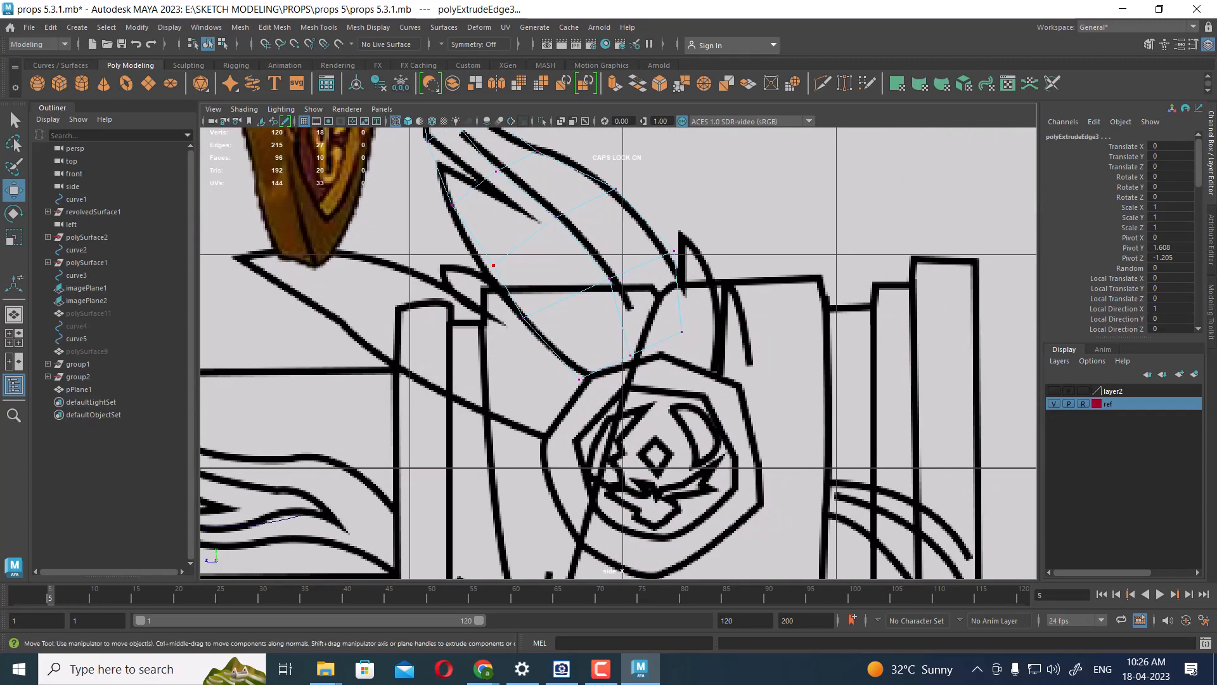
click(494, 265)
drag(494, 265, 490, 267)
- Switch to the perspective view, hide the ref layer and leave vertex editing on the leaf
key(space)
drag(639, 344, 538, 365)
scroll(634, 346, down, 5)
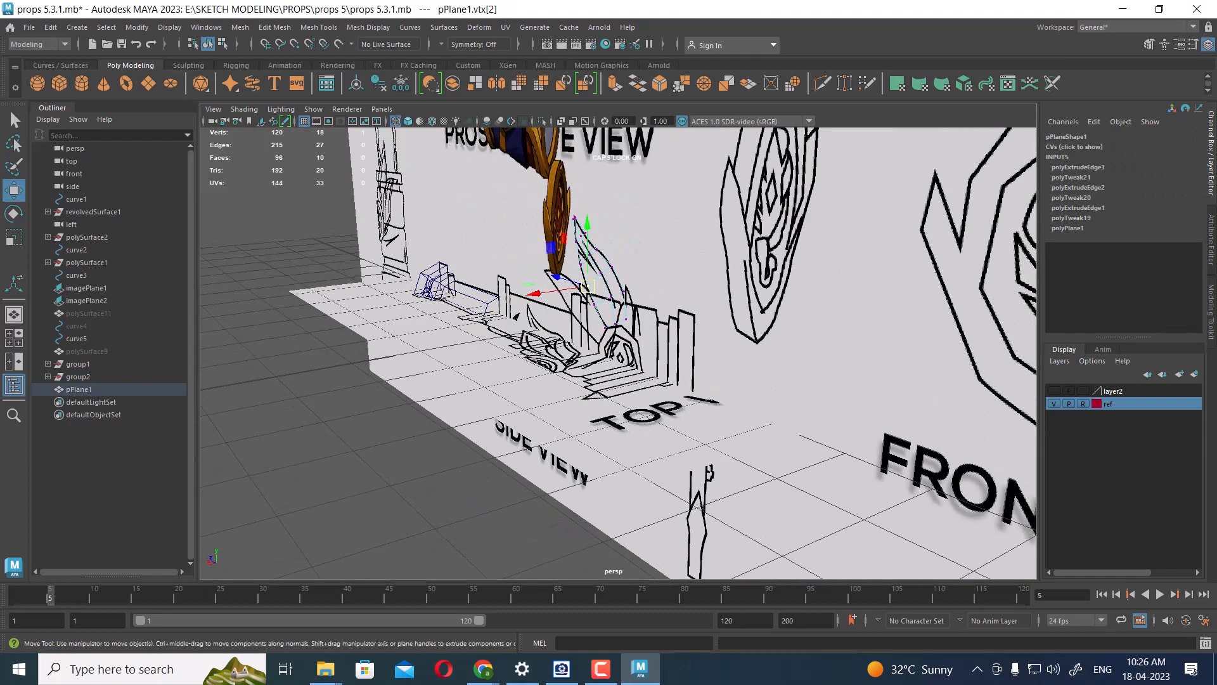
click(1054, 404)
scroll(618, 285, up, 5)
alt+middle_drag(582, 232, 599, 292)
right_drag(598, 291, 716, 195)
click(716, 195)
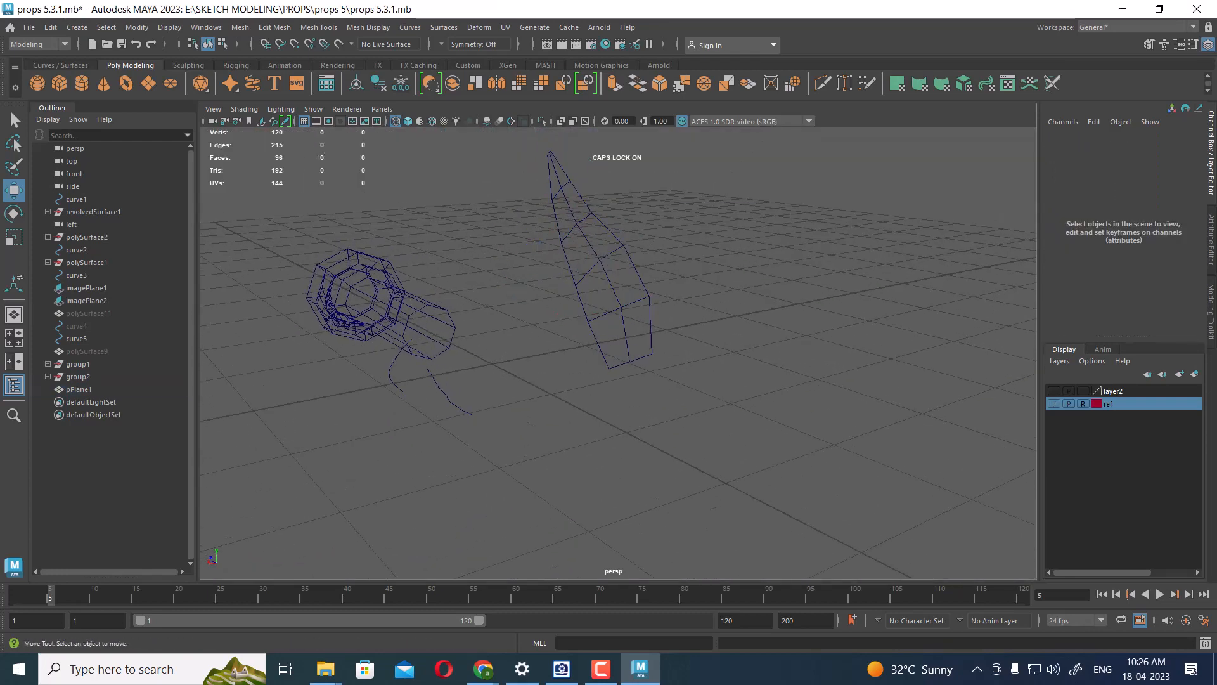
scroll(618, 342, up, 5)
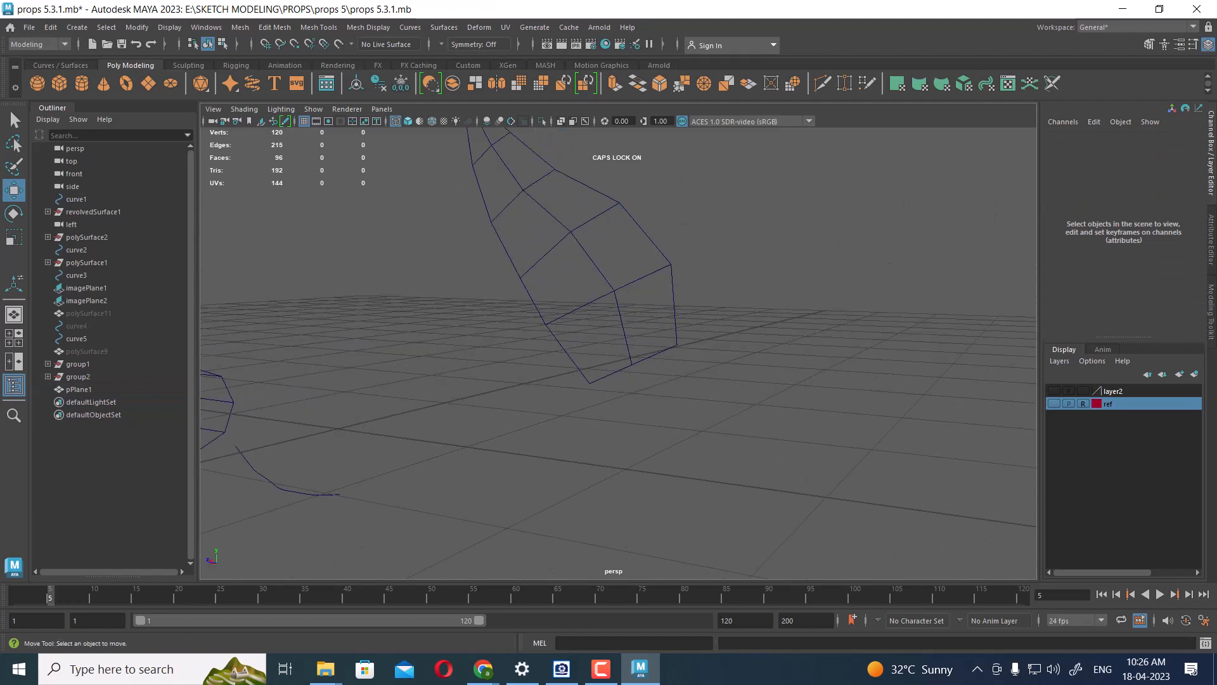
- Select the three vertices at the leaf's base and scale them closer together to narrow the bottom
click(647, 277)
right_drag(648, 281, 574, 279)
click(520, 278)
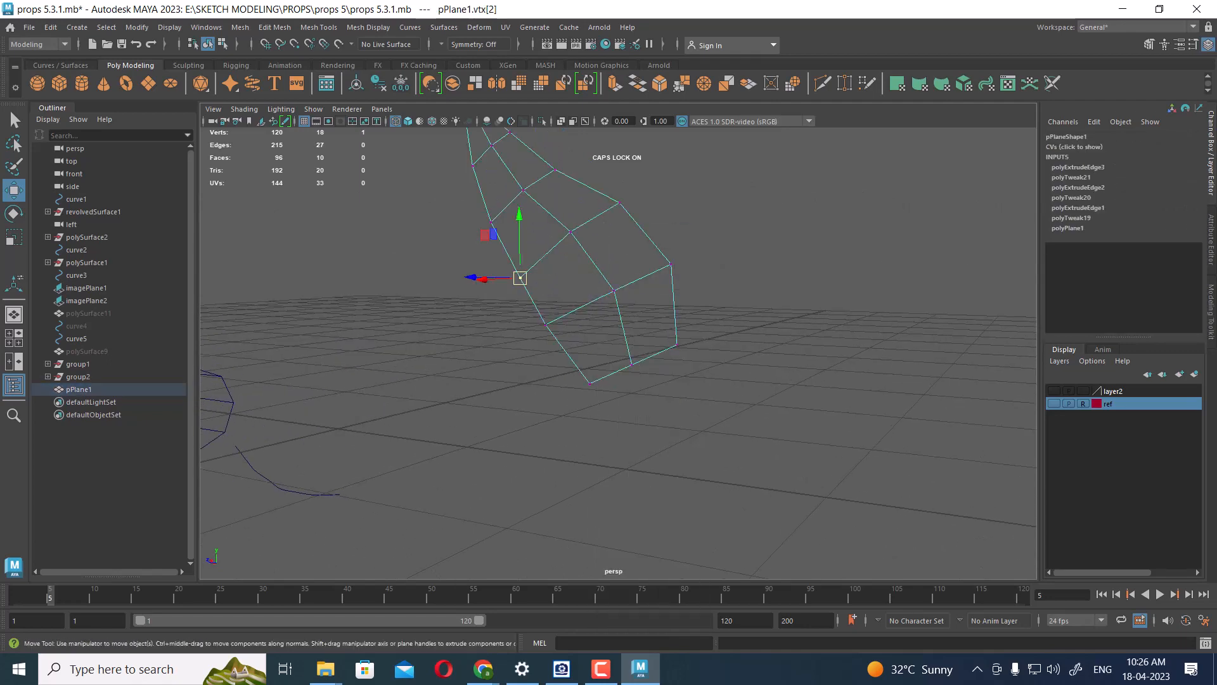
shift+click(677, 345)
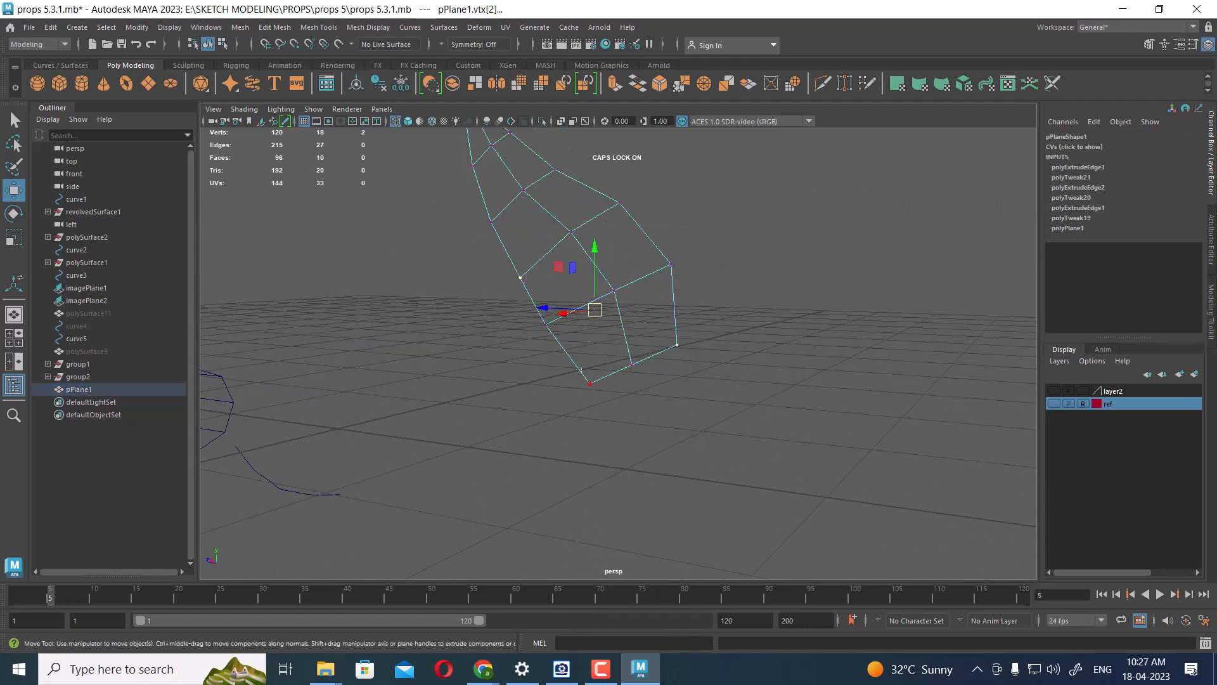
shift+click(590, 382)
shift+click(520, 278)
key(r)
drag(632, 365, 621, 365)
scroll(618, 304, down, 1)
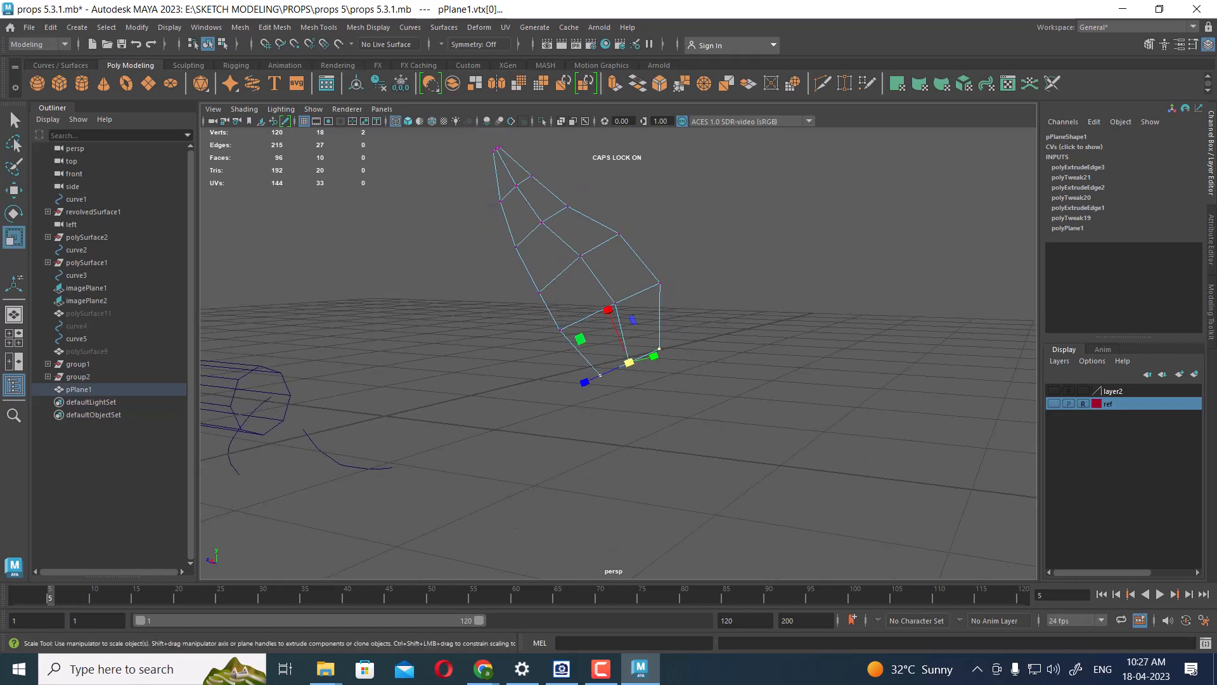
- Return the leaf to object selection and delete its construction history
right_drag(590, 258, 649, 239)
click(672, 238)
click(640, 248)
alt+drag(640, 248, 716, 254)
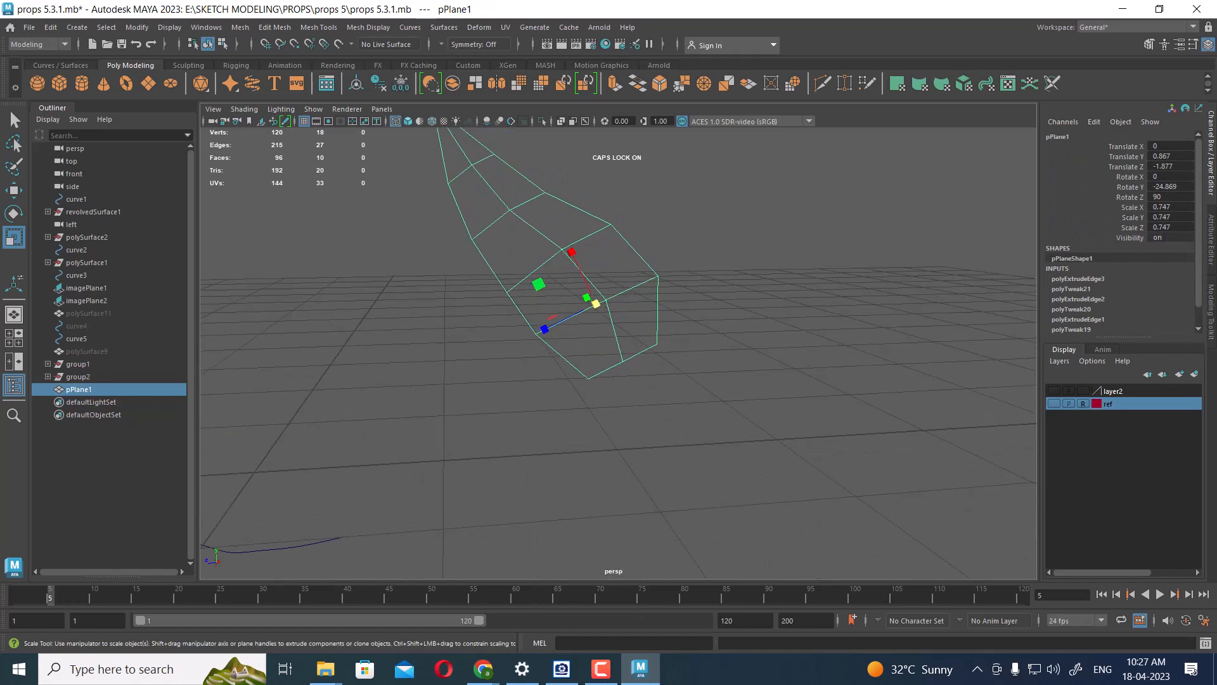
alt+middle_drag(715, 254, 748, 322)
alt+drag(749, 323, 738, 324)
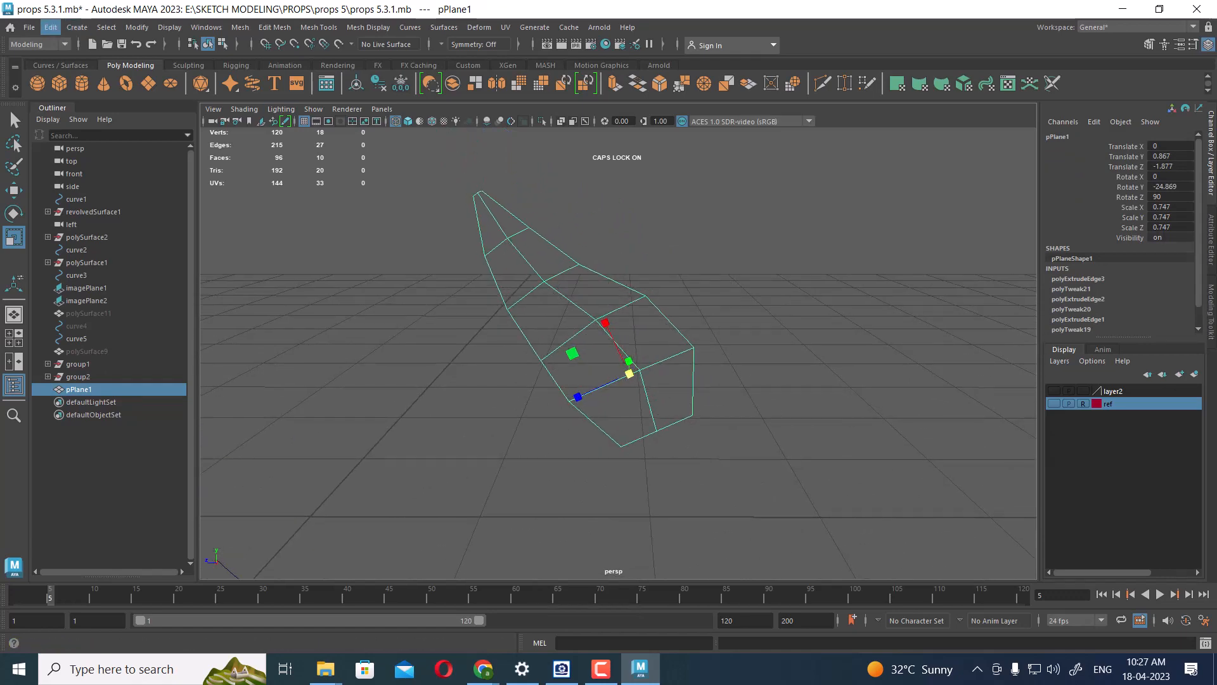
click(50, 27)
mouse_move(95, 179)
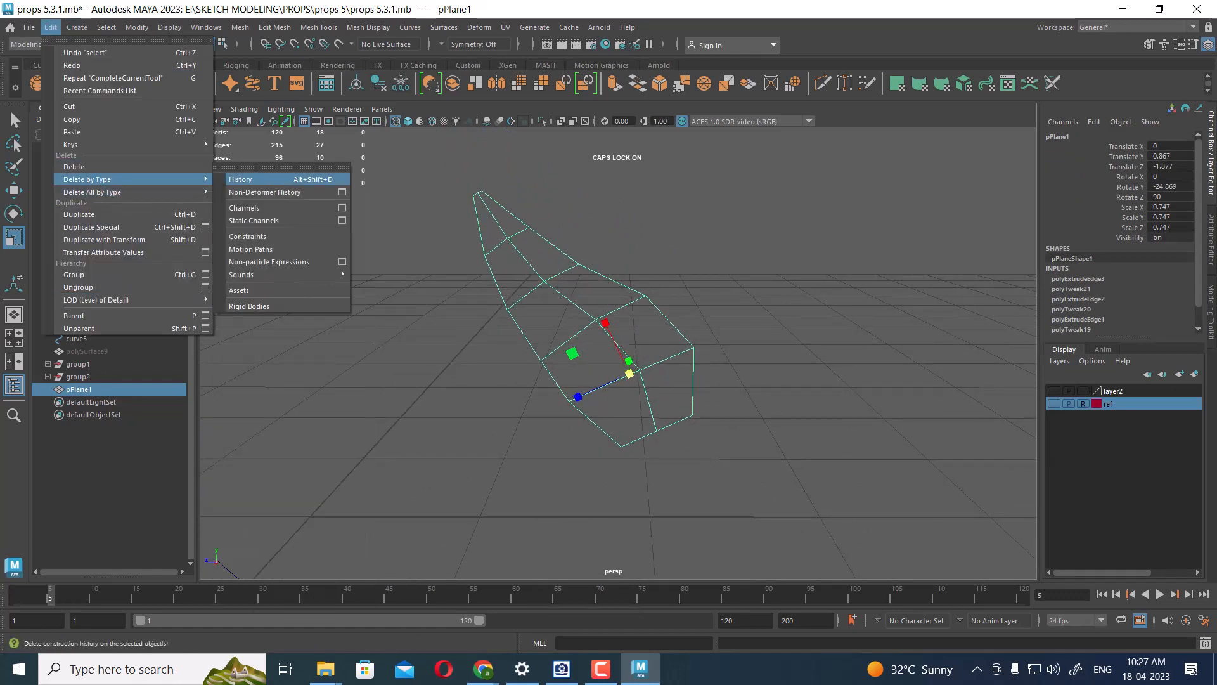
click(241, 180)
- Reselect the leaf mesh and apply a nonlinear Bend deformer to it
click(437, 254)
click(544, 281)
alt+drag(544, 281, 606, 284)
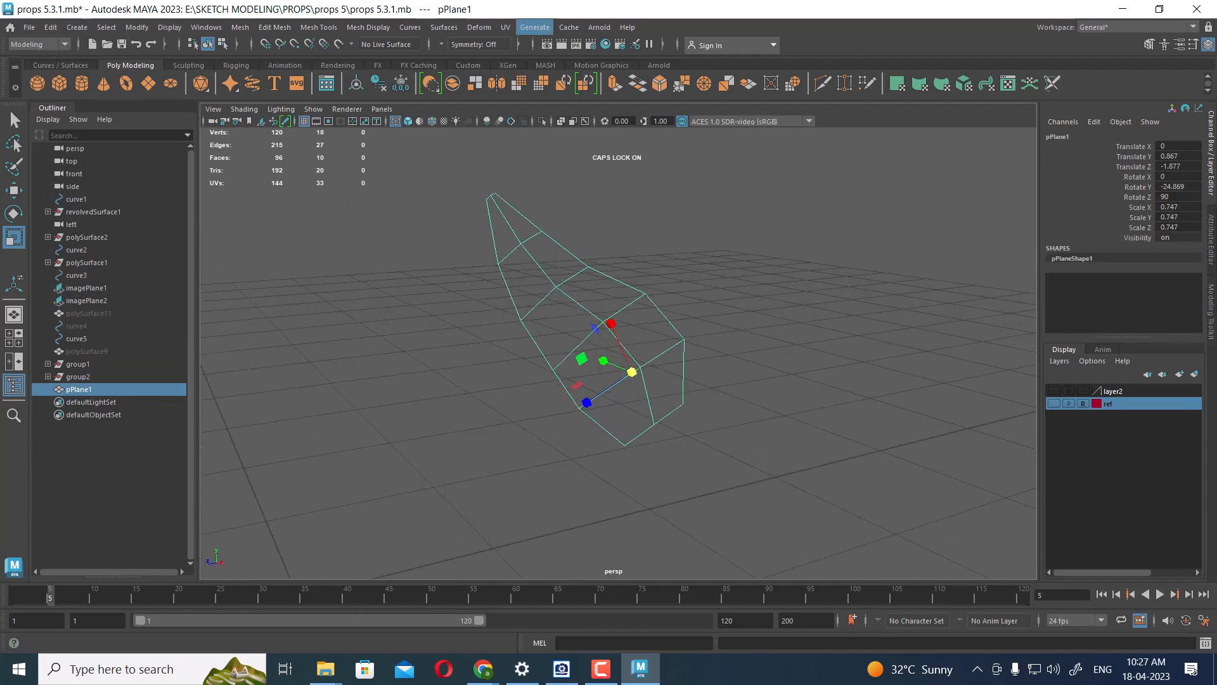
click(479, 27)
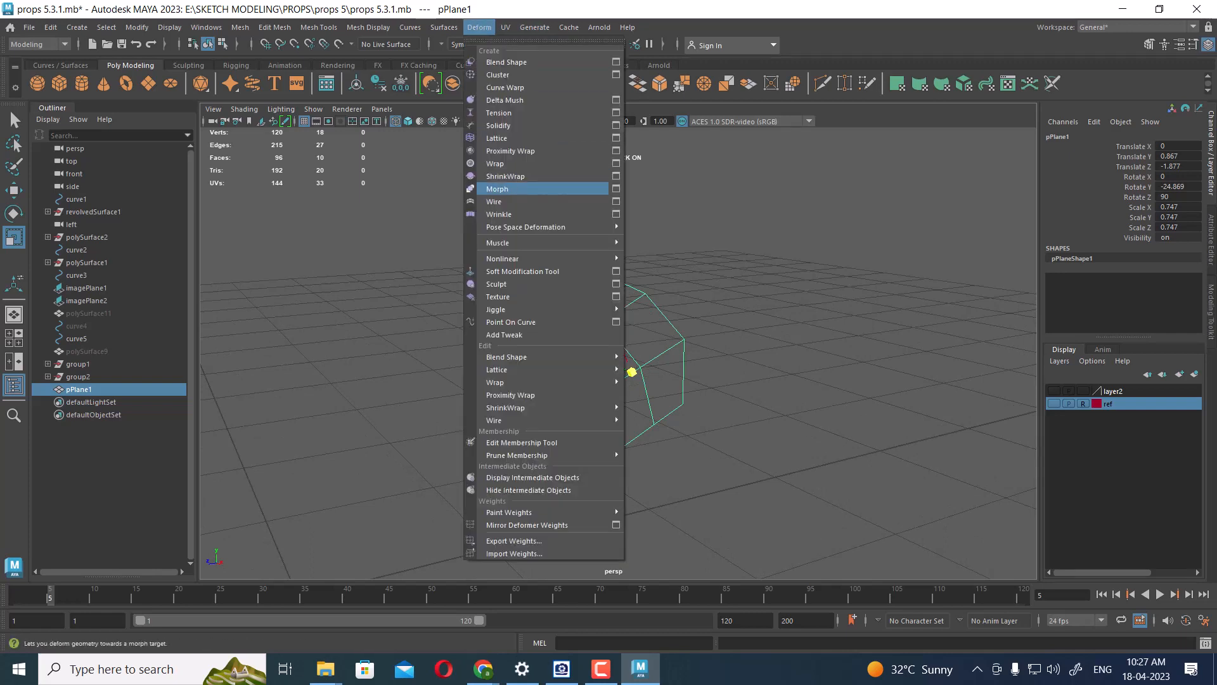
mouse_move(545, 259)
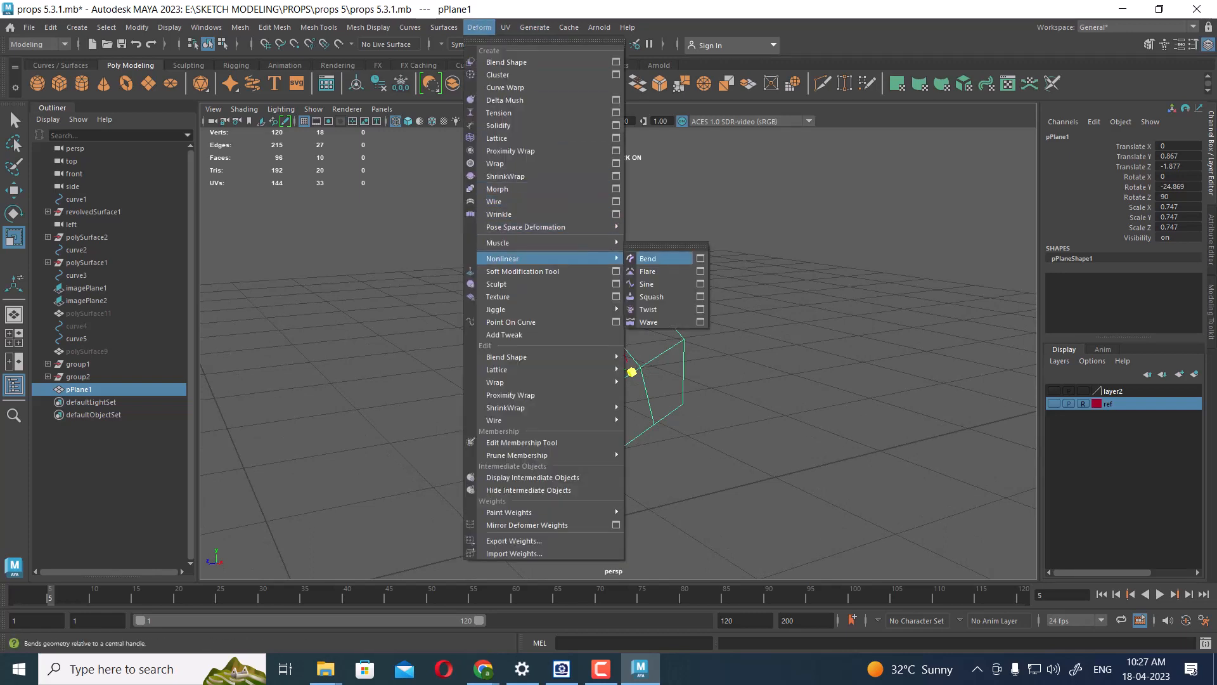
click(648, 259)
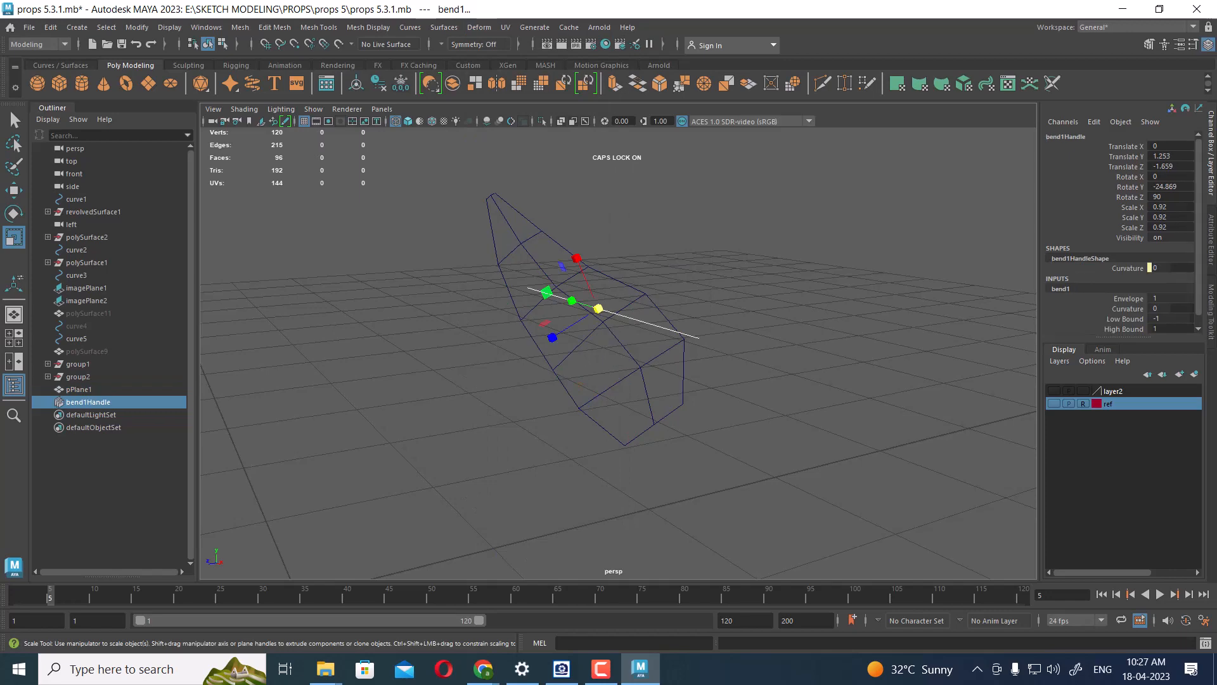
- Set the bend's curvature to about 58.44 and rotate the bend handle to run along the leaf's length
click(1129, 299)
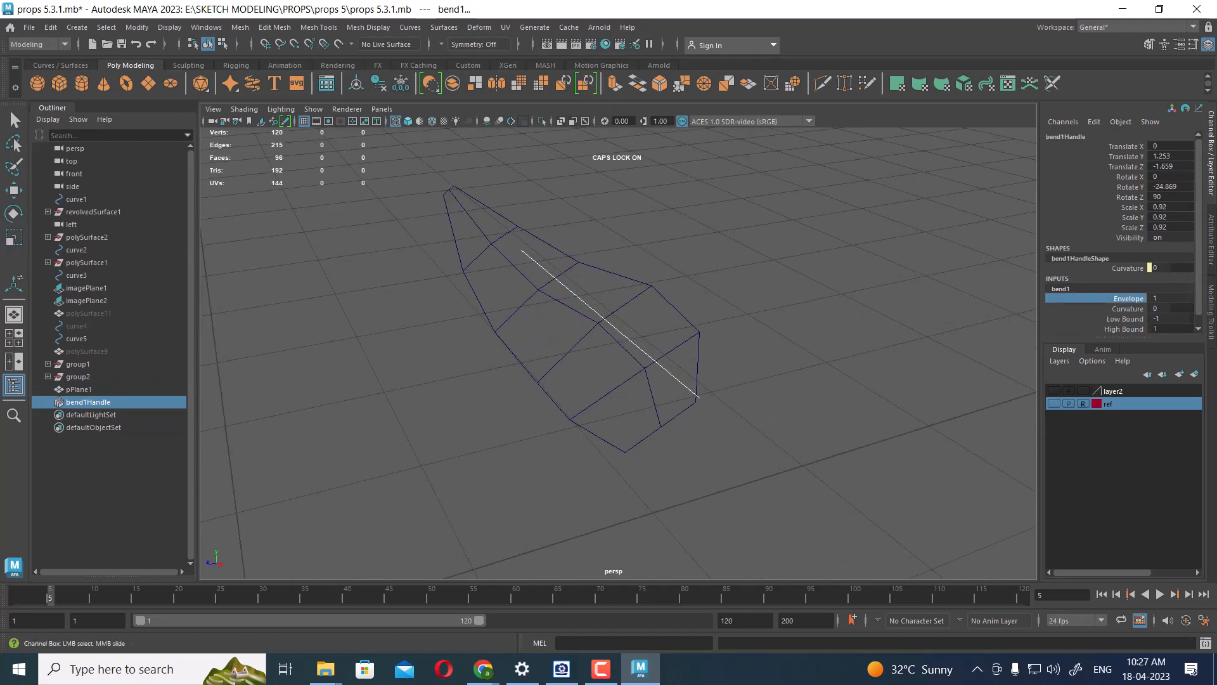
click(1128, 309)
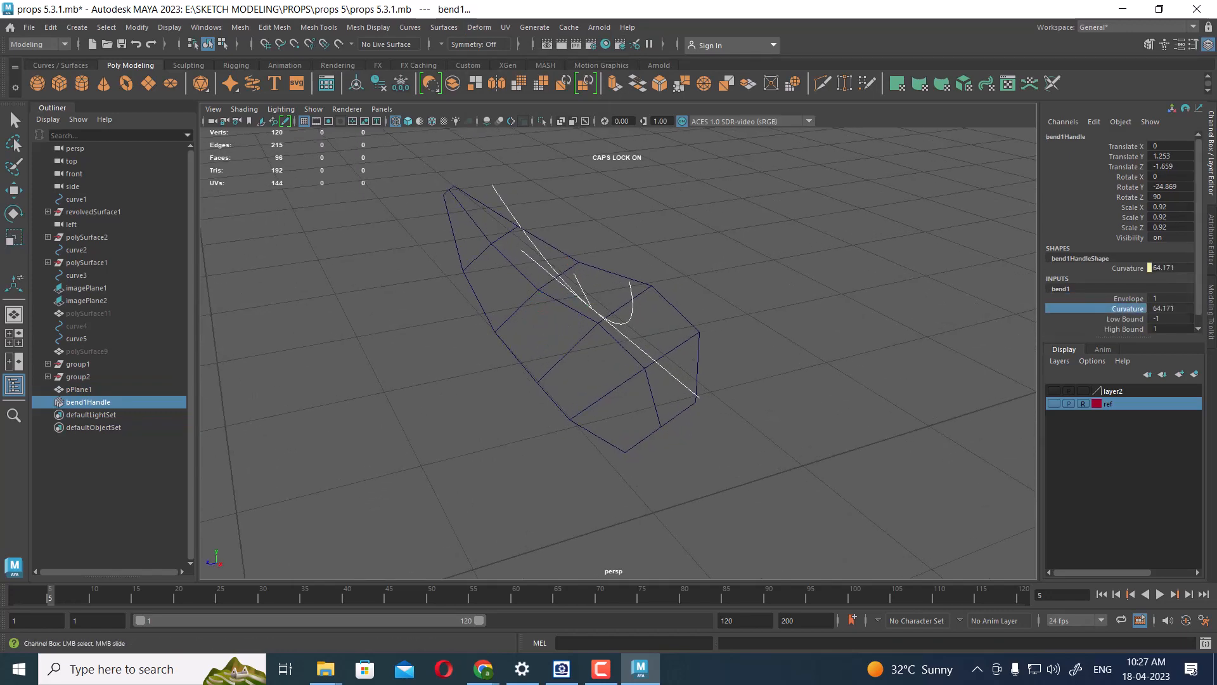
alt+drag(621, 381, 659, 267)
alt+middle_drag(659, 266, 693, 322)
key(e)
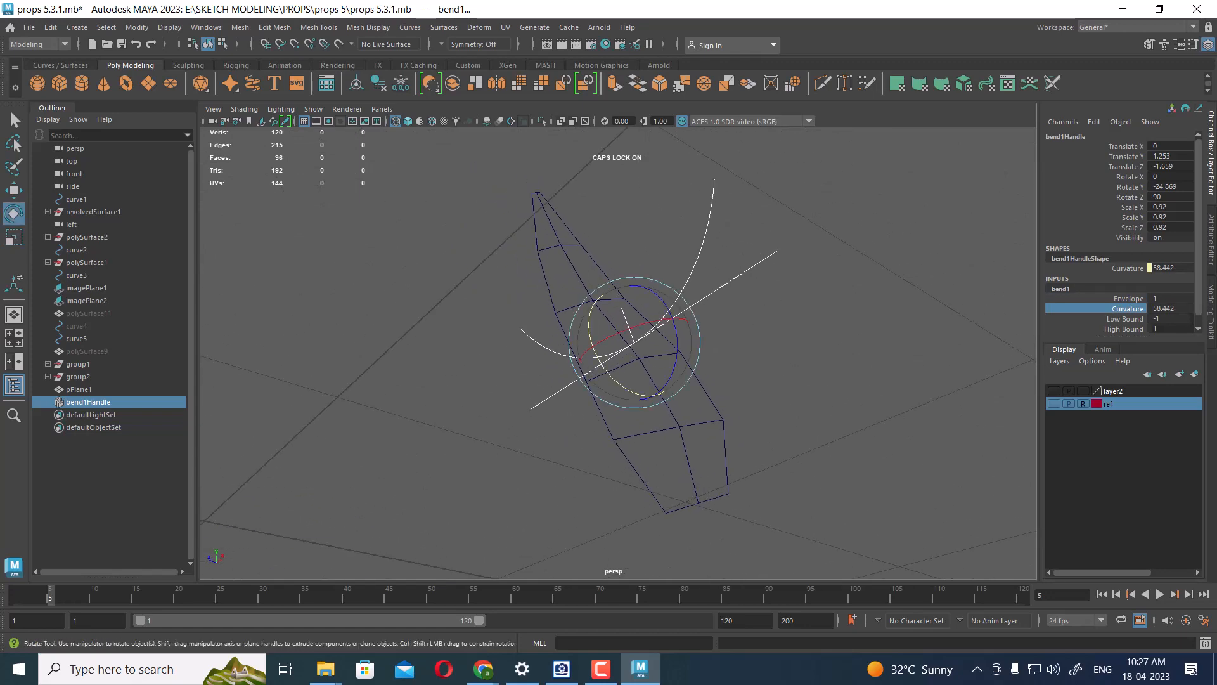
drag(677, 339, 717, 222)
drag(653, 293, 584, 460)
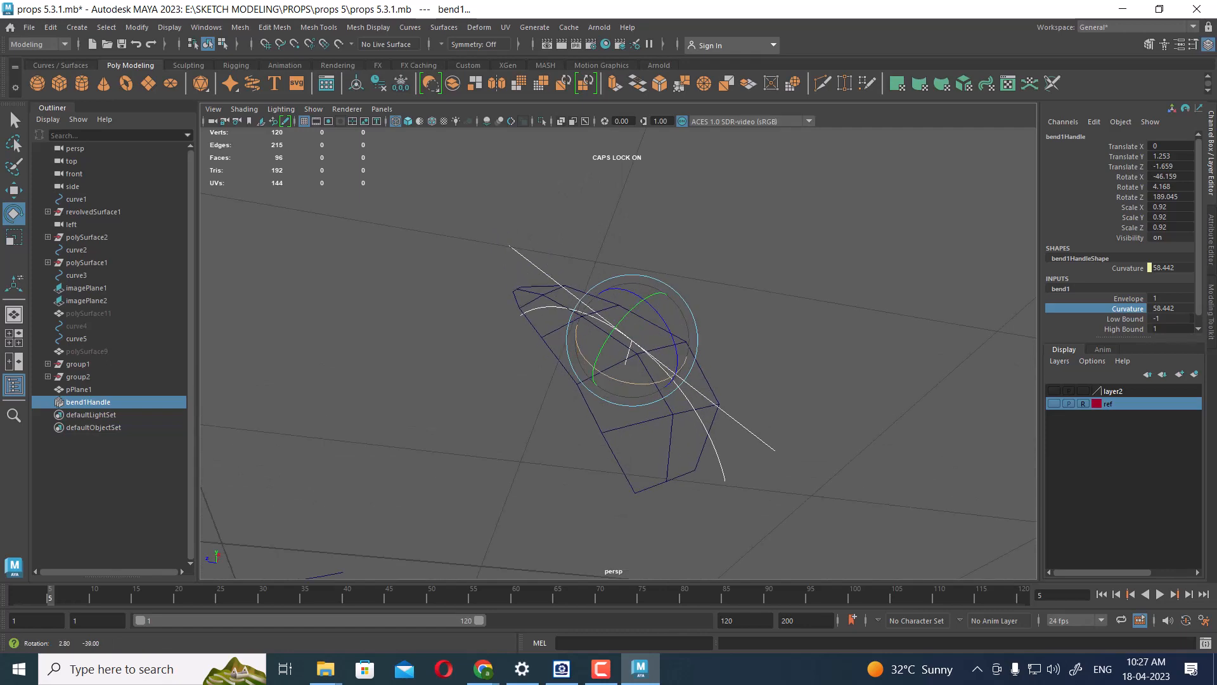
- Move the bend handle toward the leaf's base using Object axis orientation, then rotate it slightly to about -45.7, 8.8, 193.5
alt+drag(629, 348, 628, 350)
key(w)
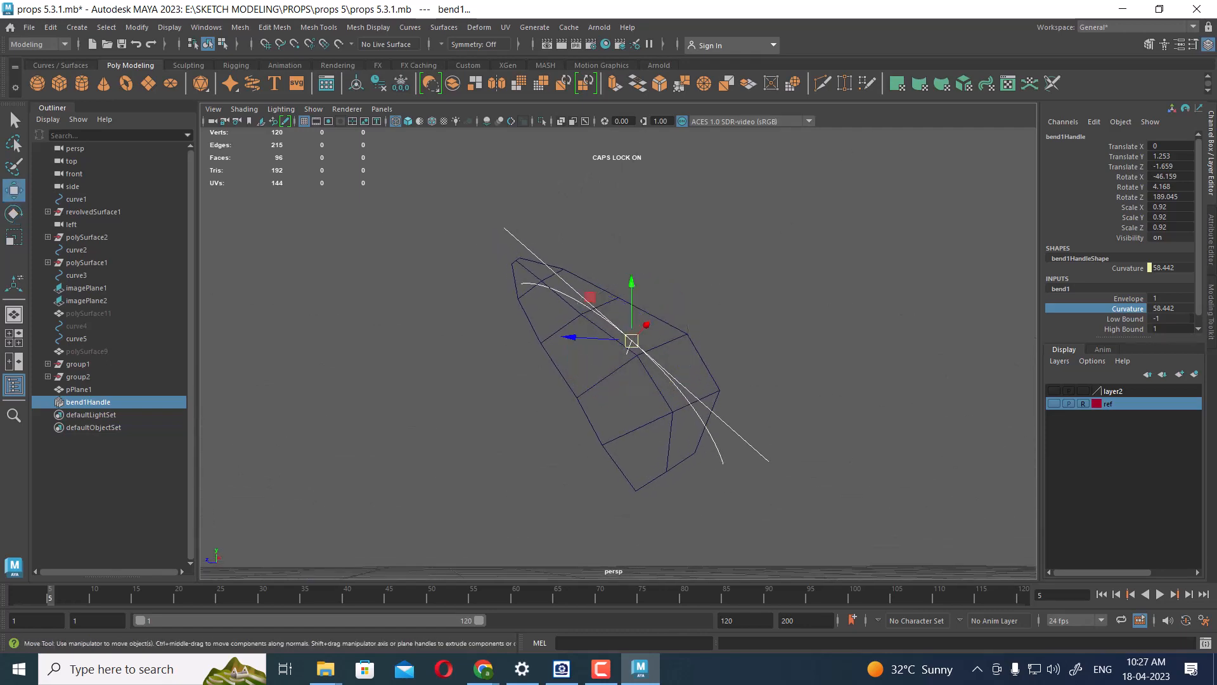
alt+drag(780, 270, 754, 267)
key(w)
click(754, 268)
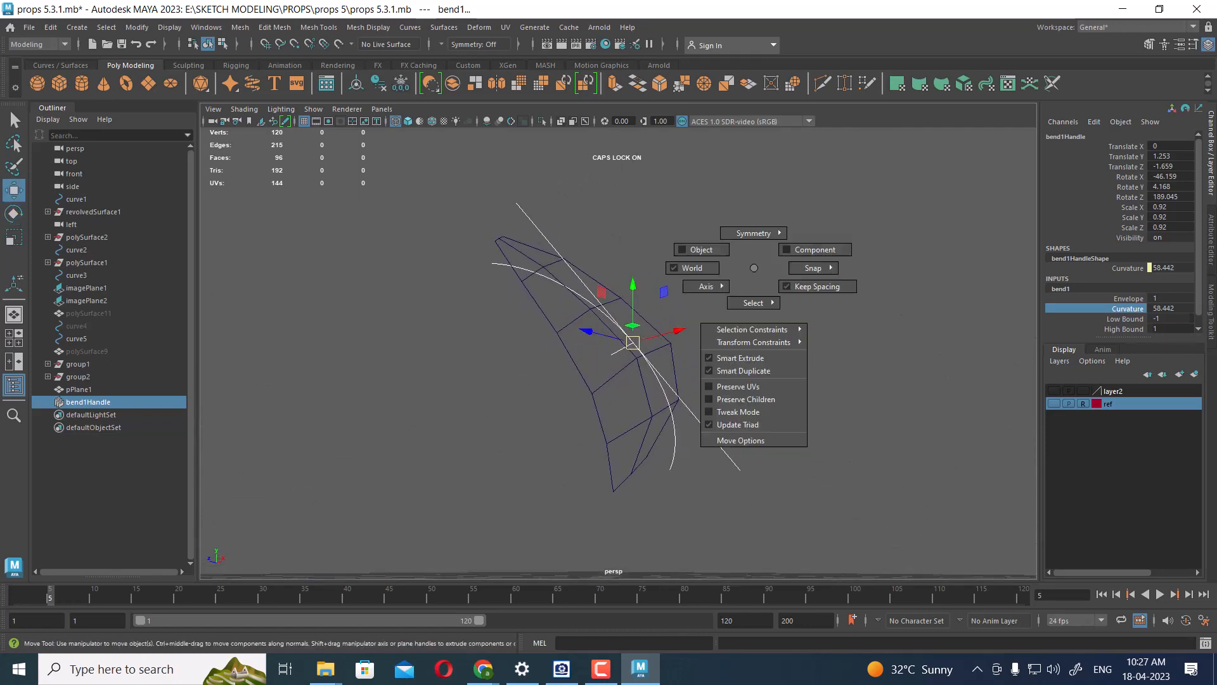
drag(692, 240, 697, 247)
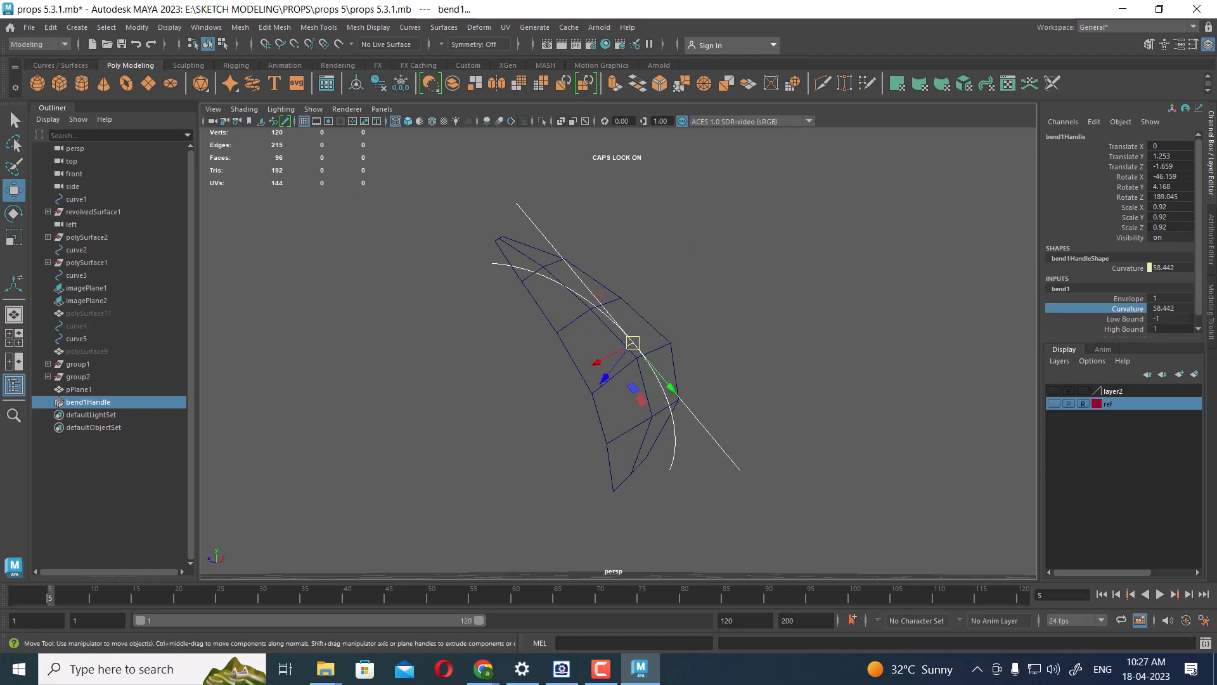
drag(671, 388, 513, 453)
key(e)
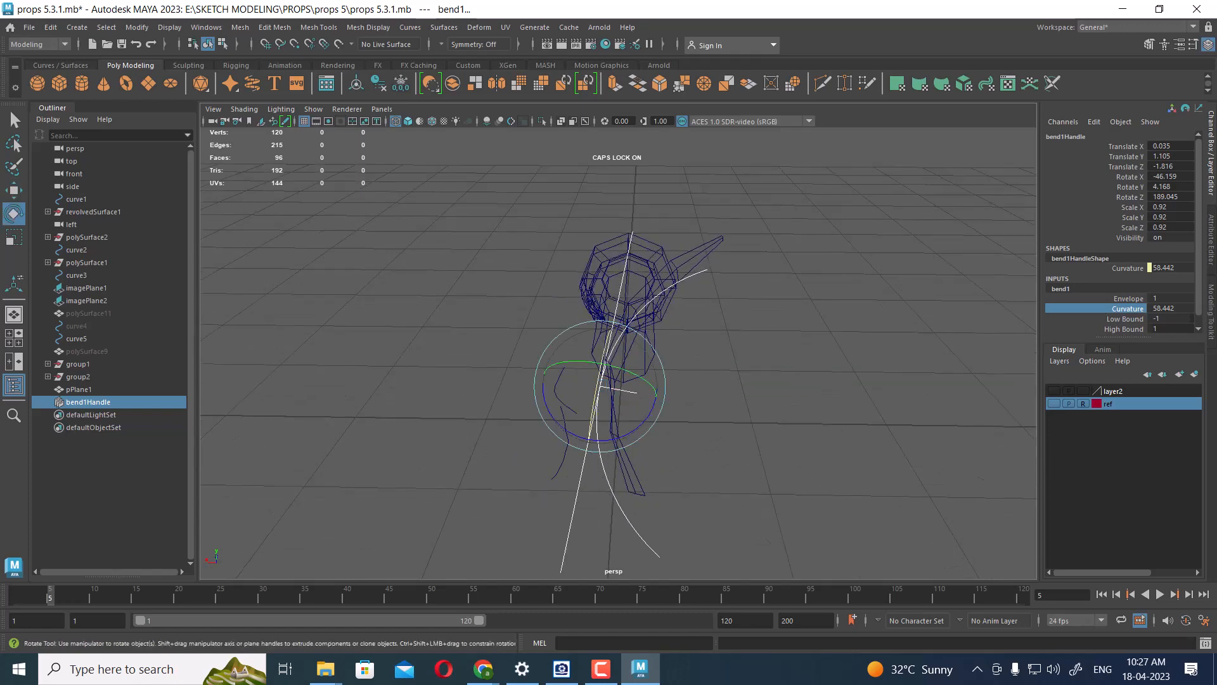
drag(616, 438, 610, 440)
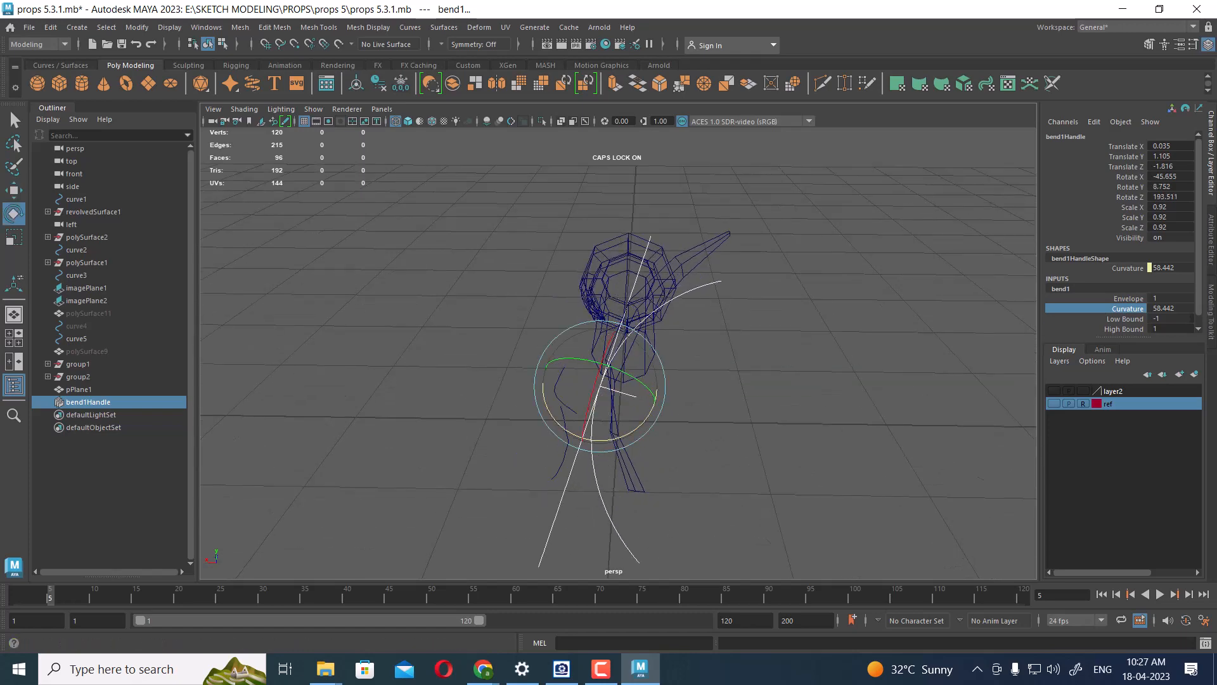
- Set the bend deformer's curvature to about 50.76, Low Bound to -1.4 and High Bound to 0.5
click(1128, 309)
mouse_move(640, 355)
middle_down()
mouse_move(625, 355)
mouse_move(635, 355)
middle_up()
click(1125, 319)
click(1124, 329)
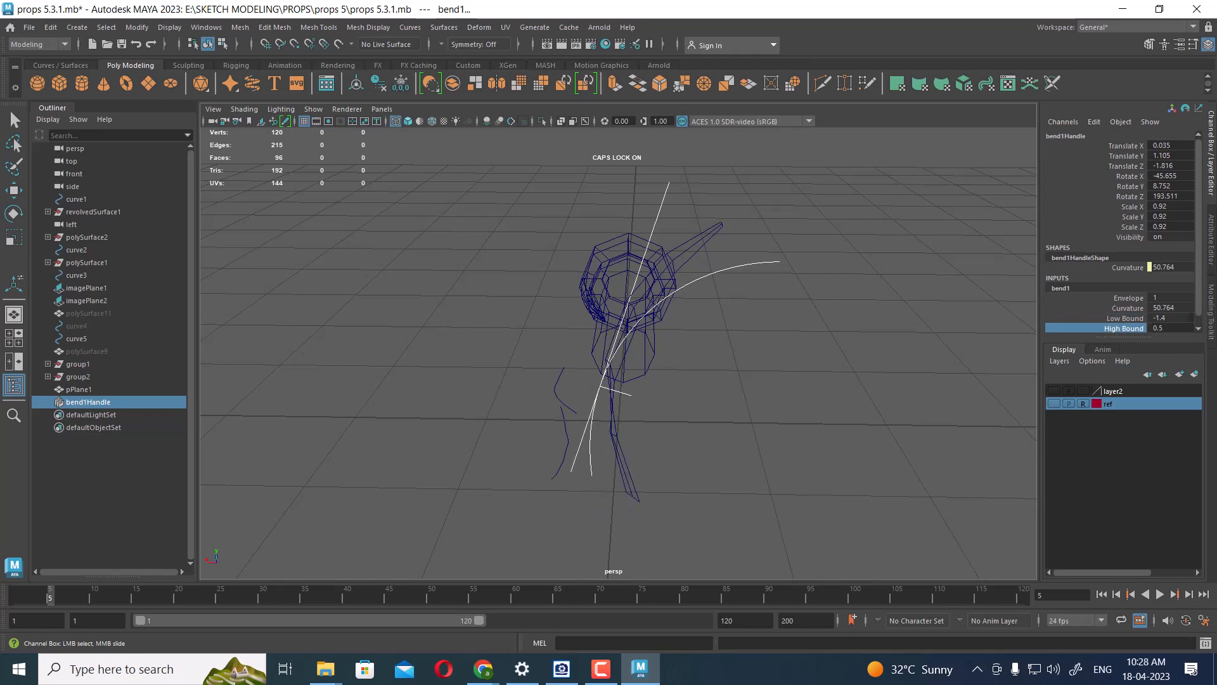
alt+drag(635, 355, 761, 361)
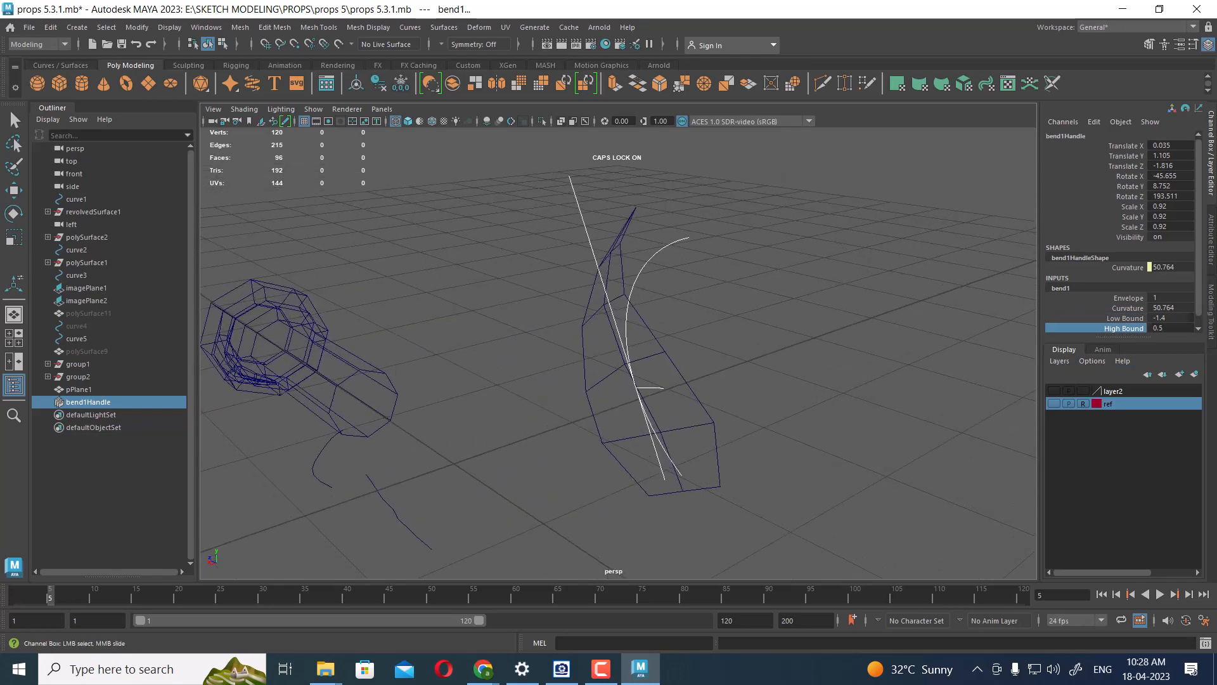
- Display the scene shaded and inspect the bent leaf mesh from several angles
key(3)
key(5)
mouse_move(684, 362)
alt+mouse_down()
mouse_move(608, 349)
mouse_move(811, 327)
alt+mouse_up()
click(641, 336)
alt+drag(640, 342, 887, 310)
alt+drag(736, 433, 672, 456)
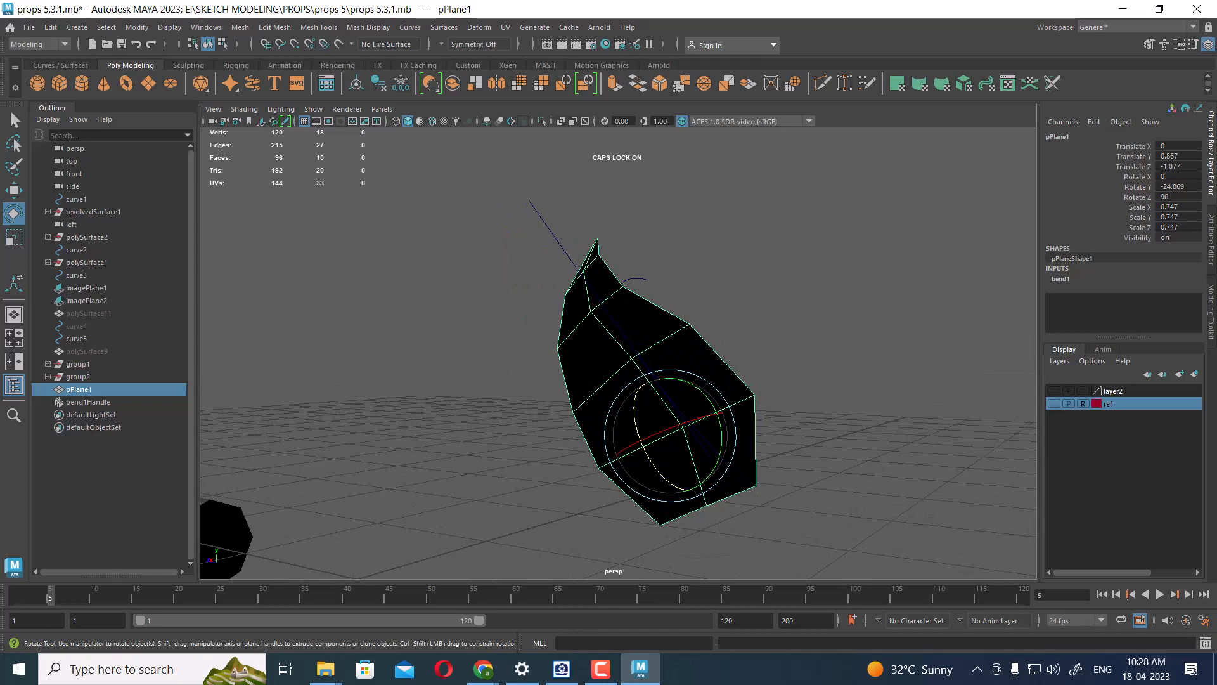
click(786, 336)
click(672, 374)
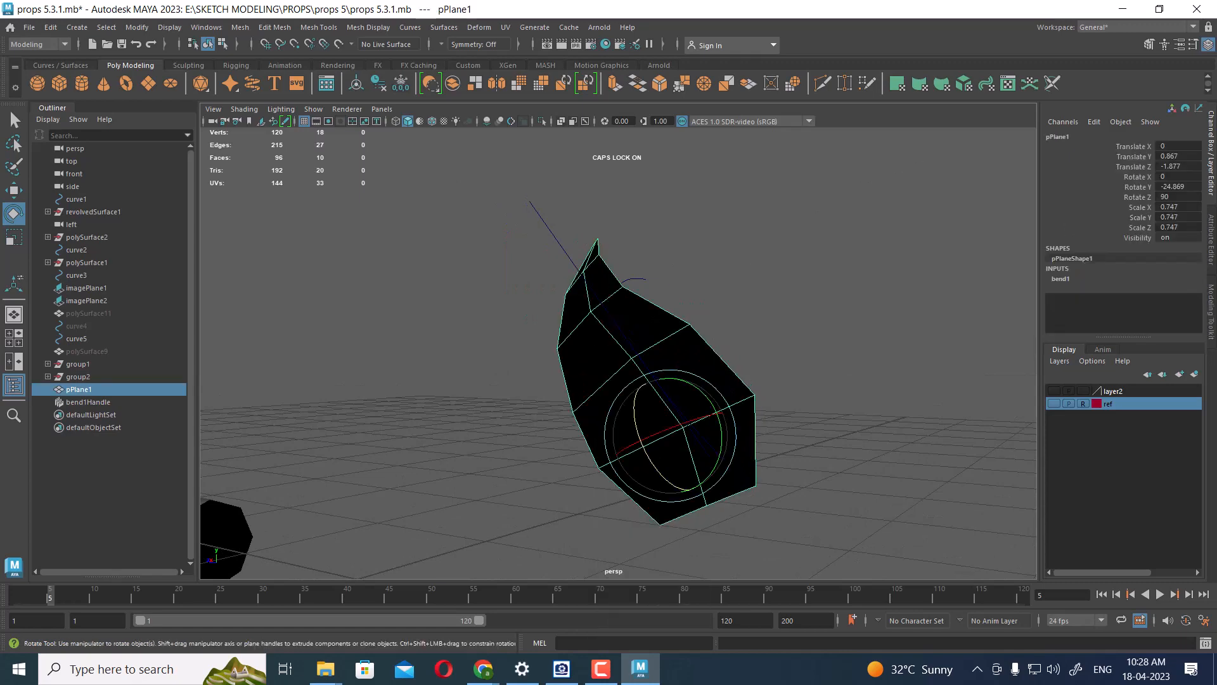
- Show the ref layer in the four-view layout and make its reference images selectable
key(space)
click(1053, 404)
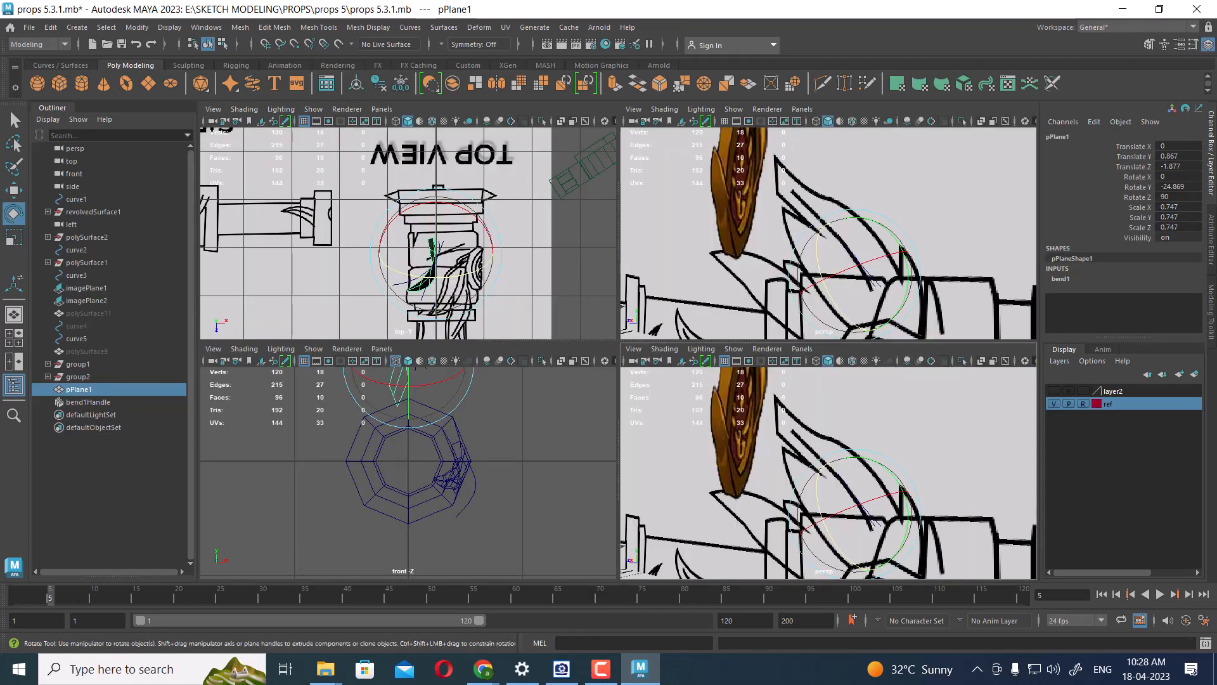
alt+drag(887, 470, 869, 468)
alt+drag(901, 267, 732, 263)
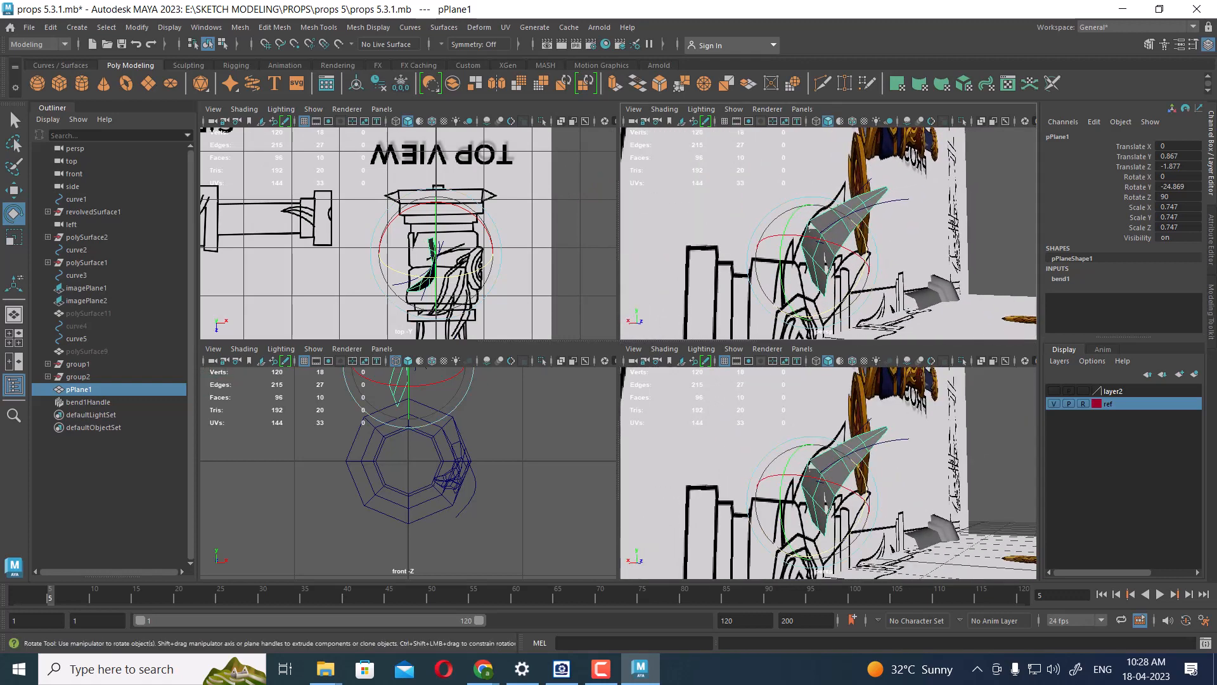
scroll(751, 262, down, 5)
alt+drag(751, 261, 795, 273)
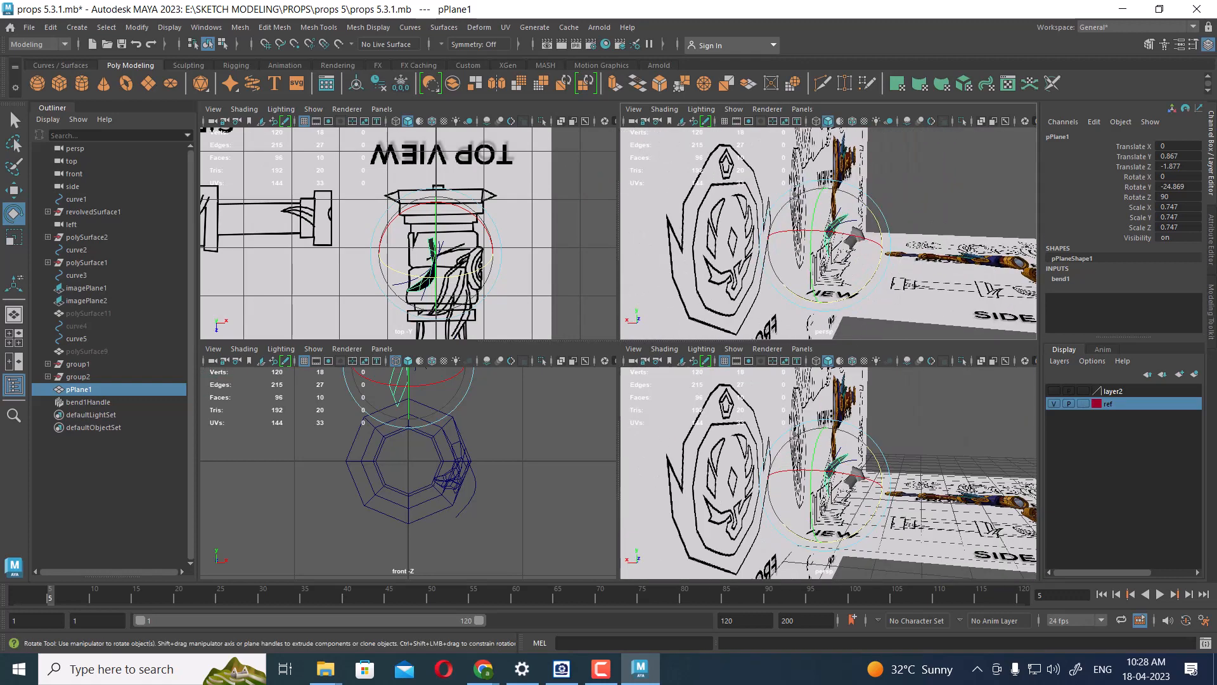
- Move the side-view image plane behind the leaf along X to about -1.821
click(786, 263)
scroll(786, 263, down, 5)
key(w)
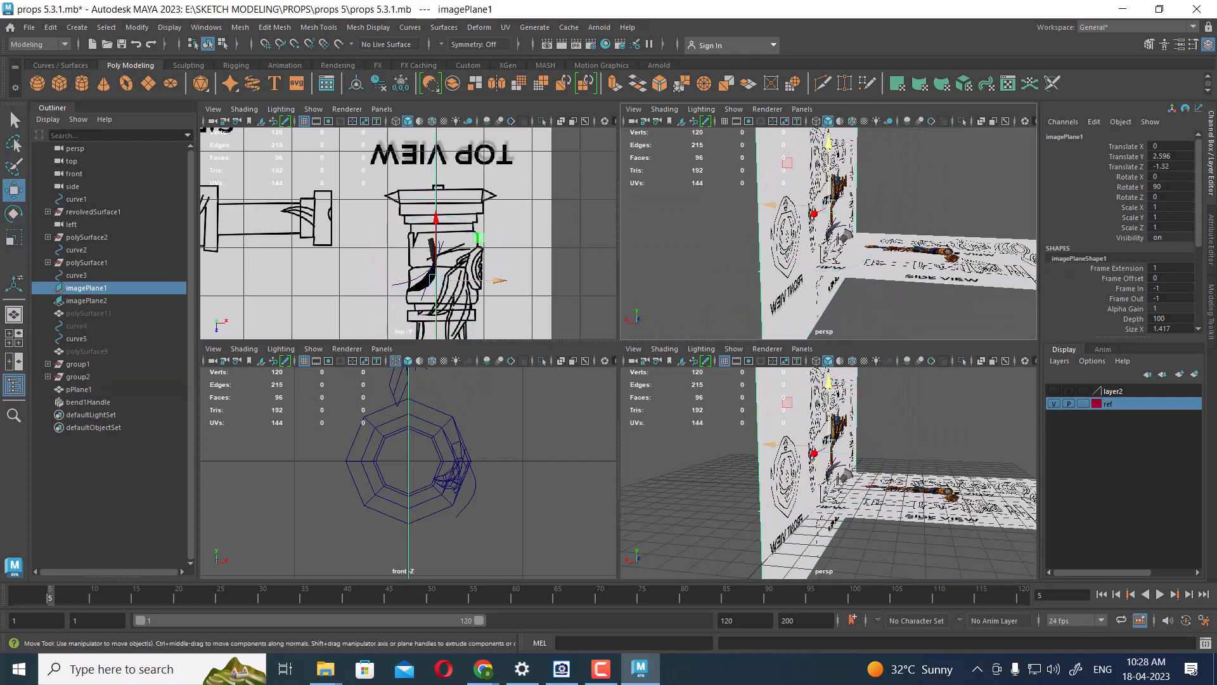
drag(770, 205, 918, 230)
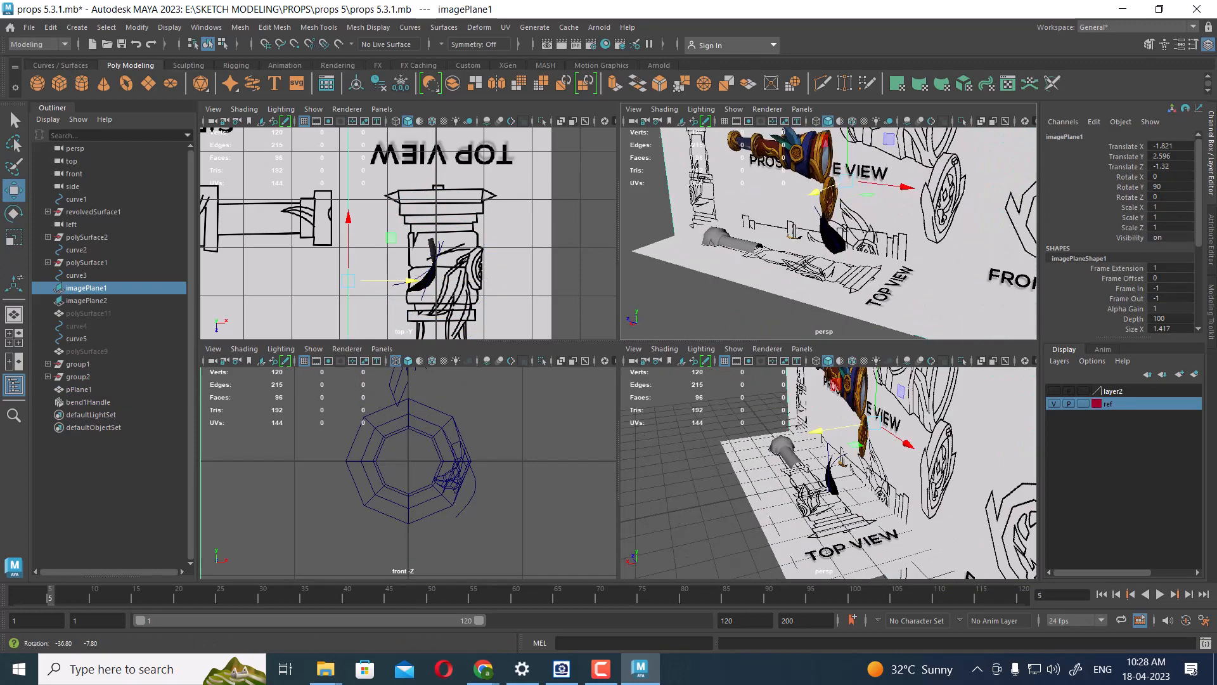
scroll(828, 233, up, 5)
- Select the leaf mesh and its bend handle in the right view and set the ref layer back to Reference
key(space)
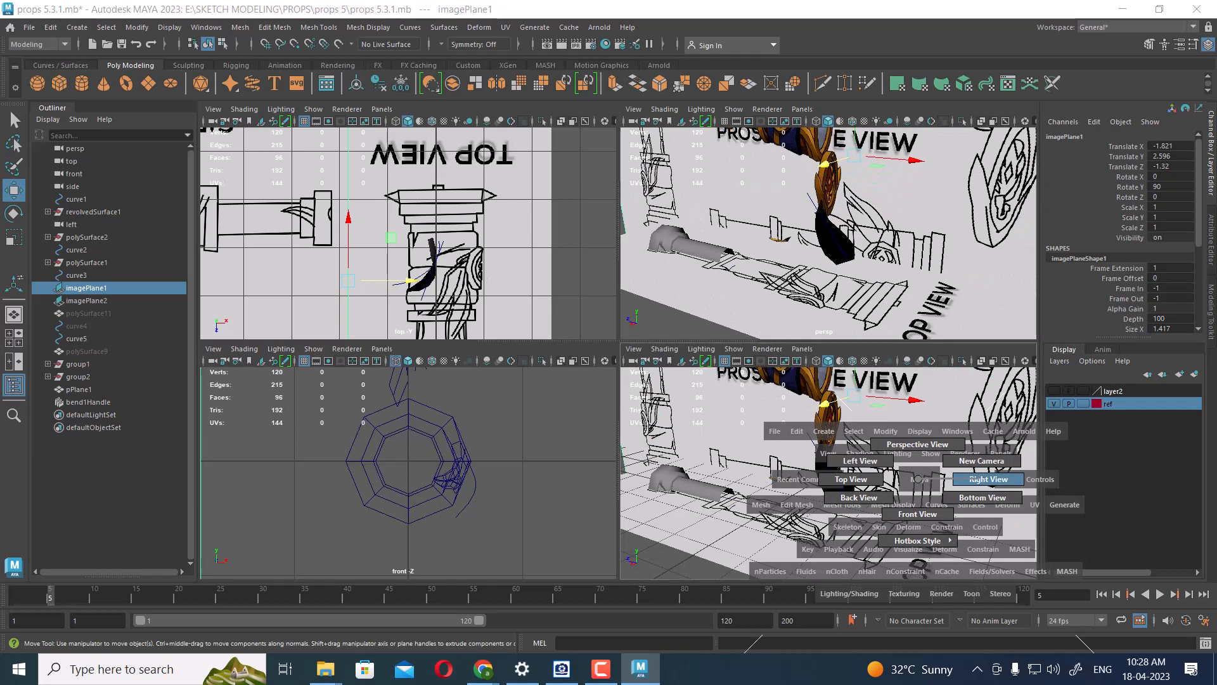
click(987, 480)
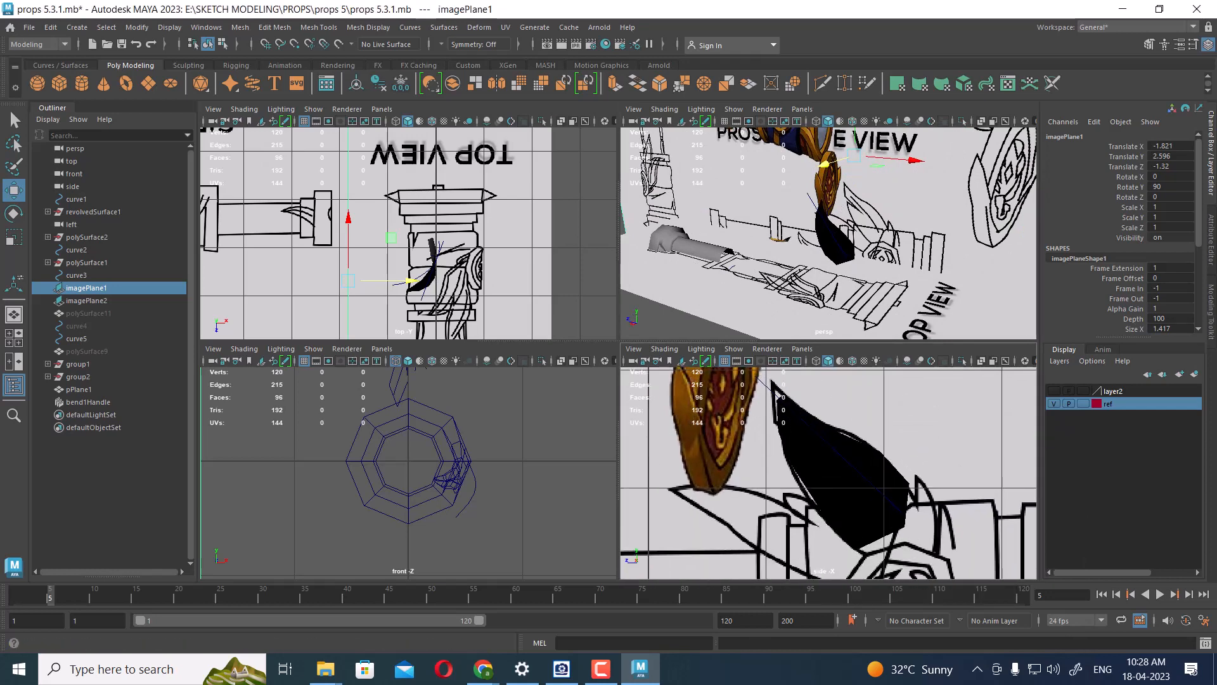
click(812, 201)
shift+click(776, 391)
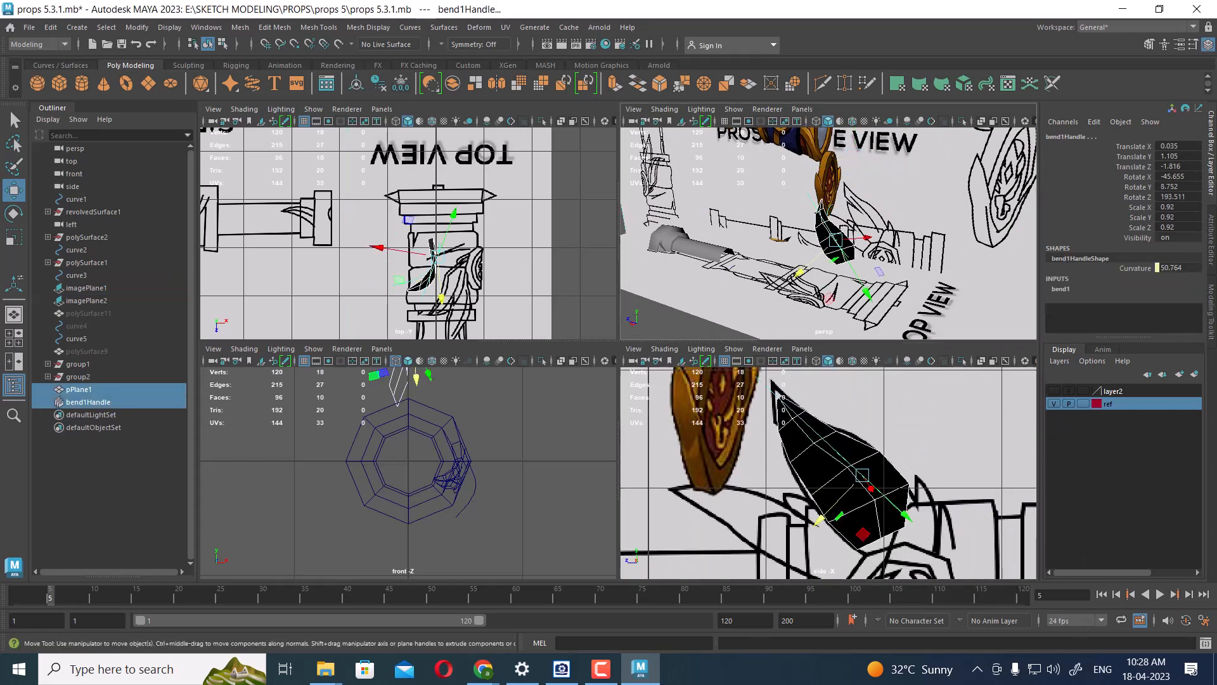
click(1083, 404)
click(1083, 404)
drag(855, 424, 766, 510)
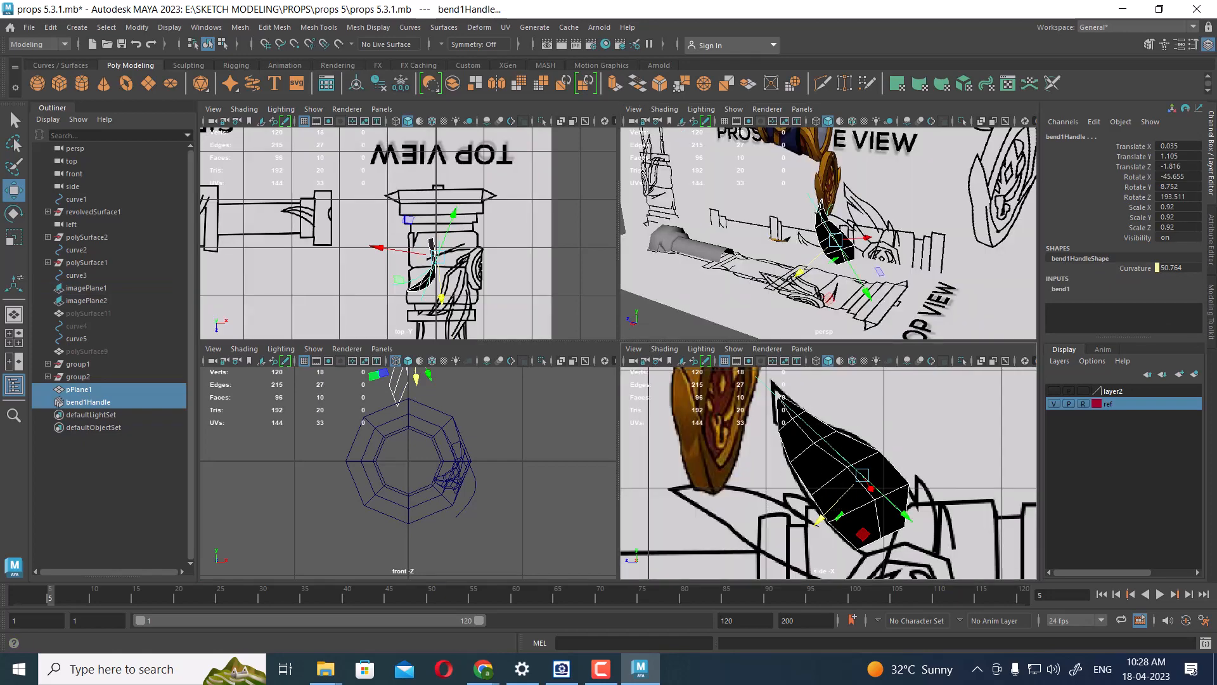
- Delete the construction history of the leaf mesh and its bend handle, then deselect everything
alt+middle_drag(779, 396, 818, 345)
scroll(818, 381, up, 2)
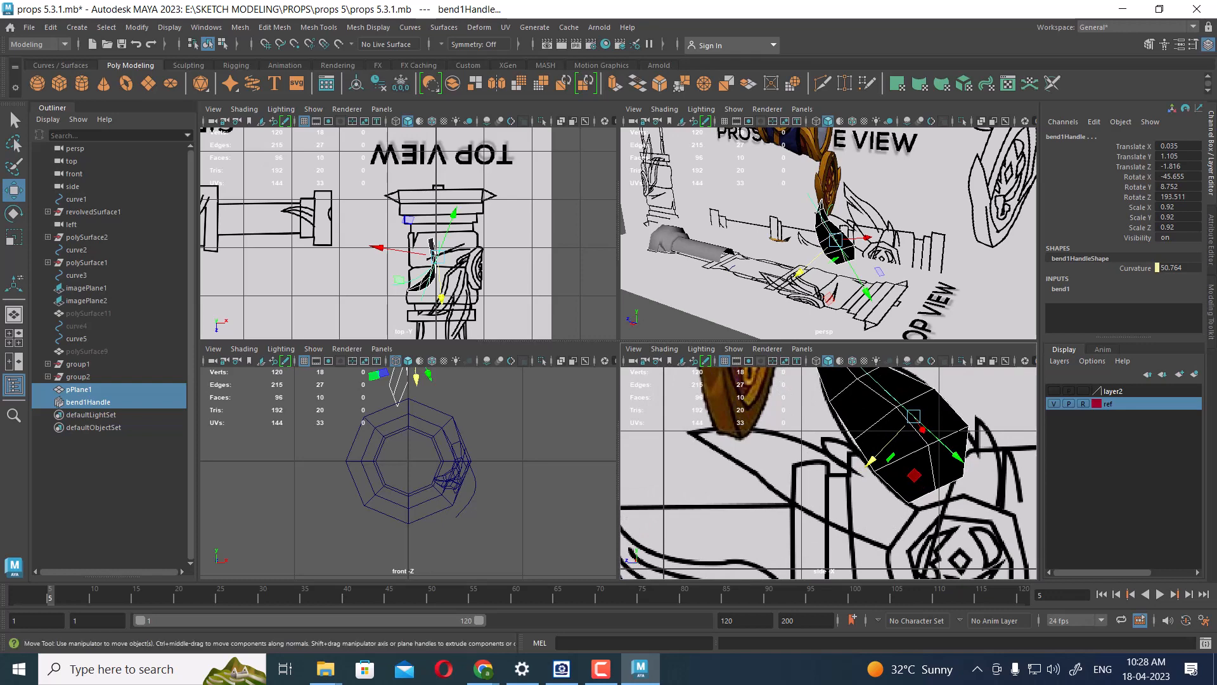
alt+middle_drag(824, 476, 761, 463)
scroll(824, 472, down, 5)
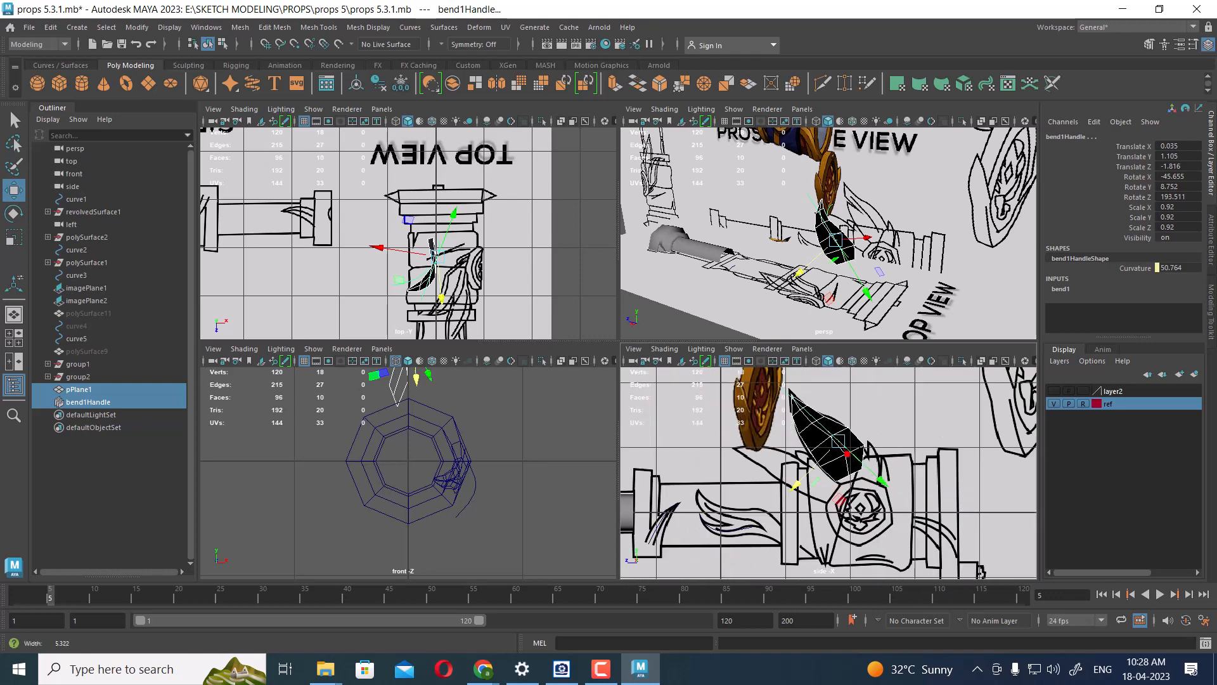
key(space)
scroll(618, 353, up, 6)
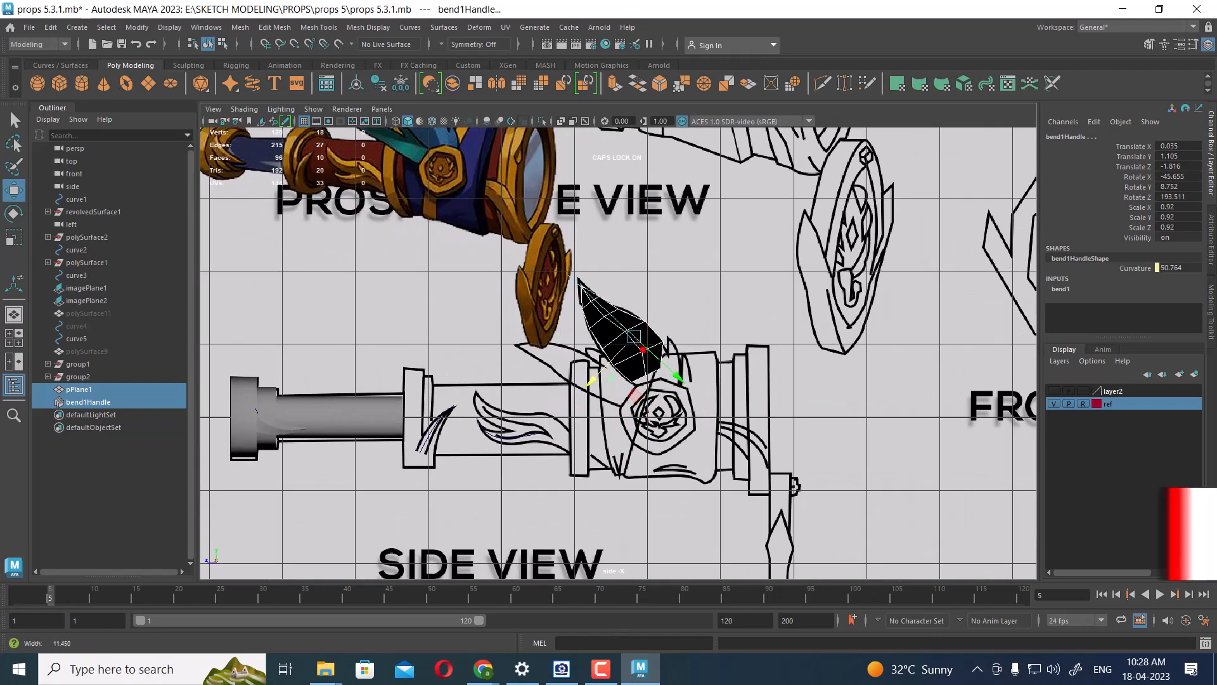
alt+middle_drag(618, 353, 646, 394)
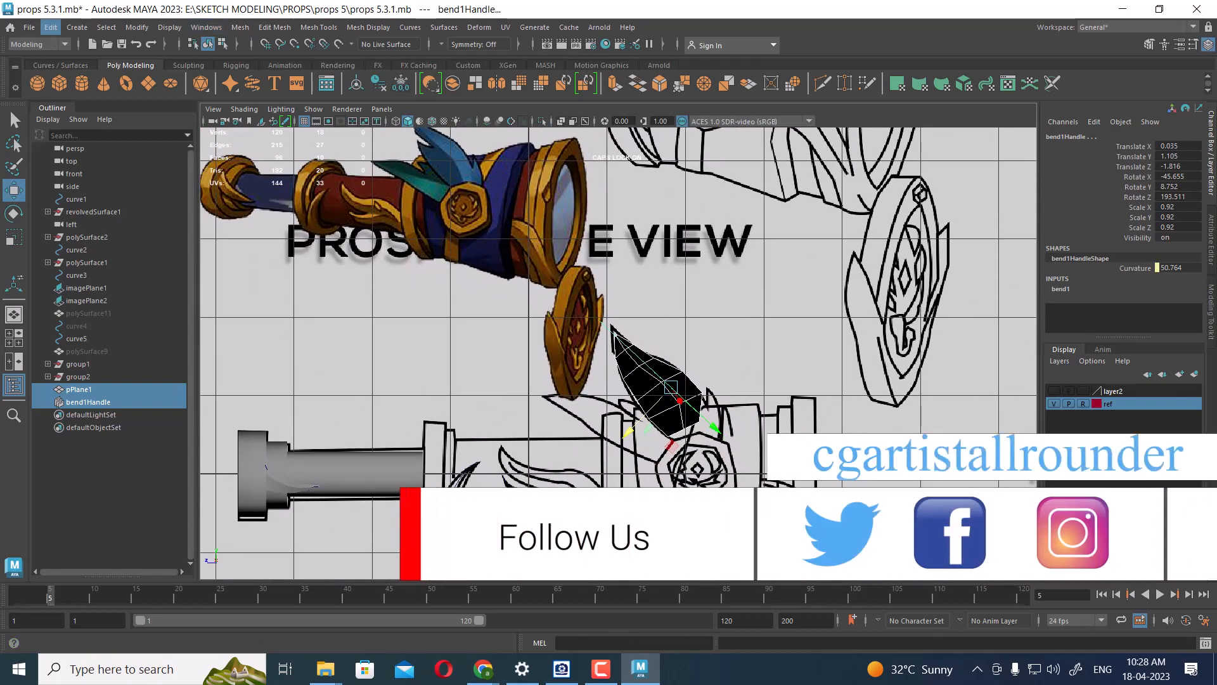
click(51, 27)
mouse_move(127, 180)
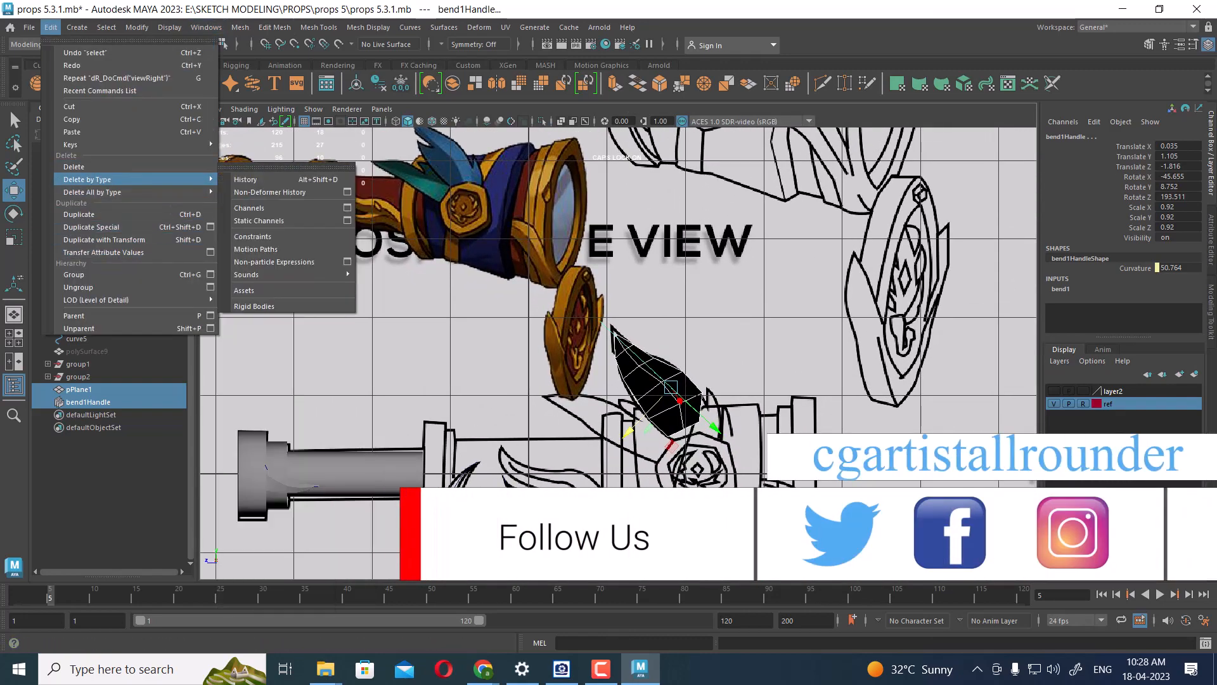
click(246, 180)
scroll(698, 317, up, 2)
click(710, 304)
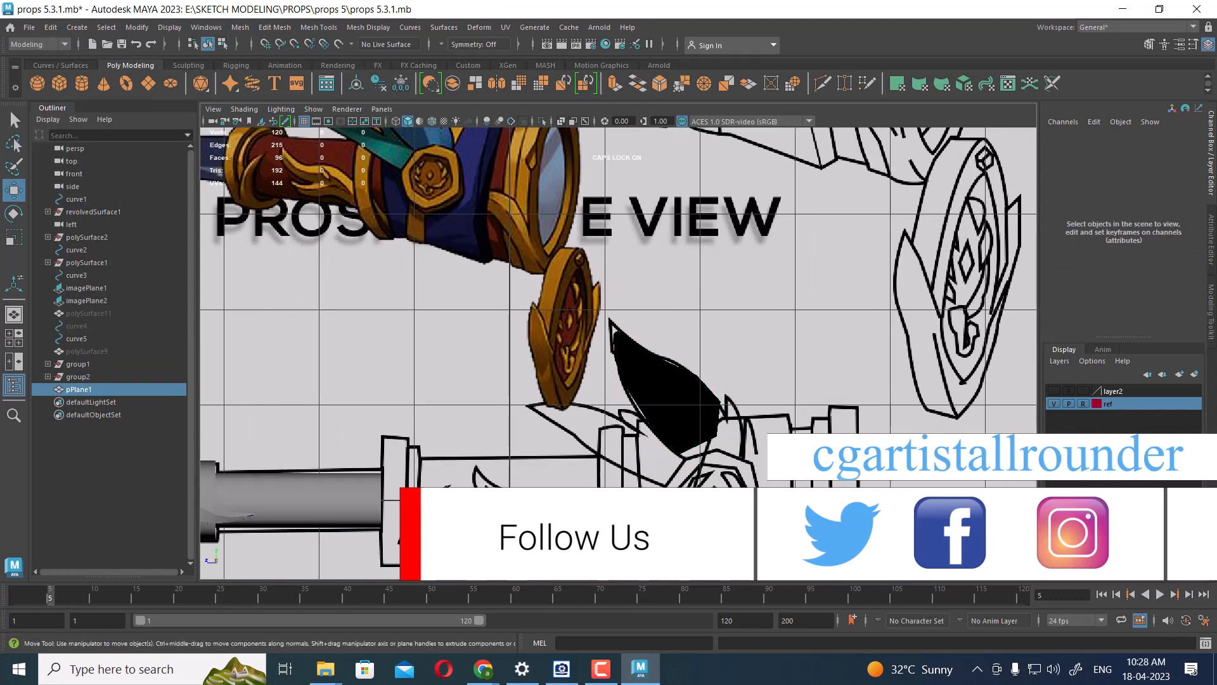
- Duplicate the leaf mesh and move the copy toward the lower leaf in the sketch, to about Y 0.43, Z -1.552
click(669, 381)
scroll(669, 381, up, 1)
alt+middle_drag(669, 380, 621, 327)
scroll(686, 400, up, 1)
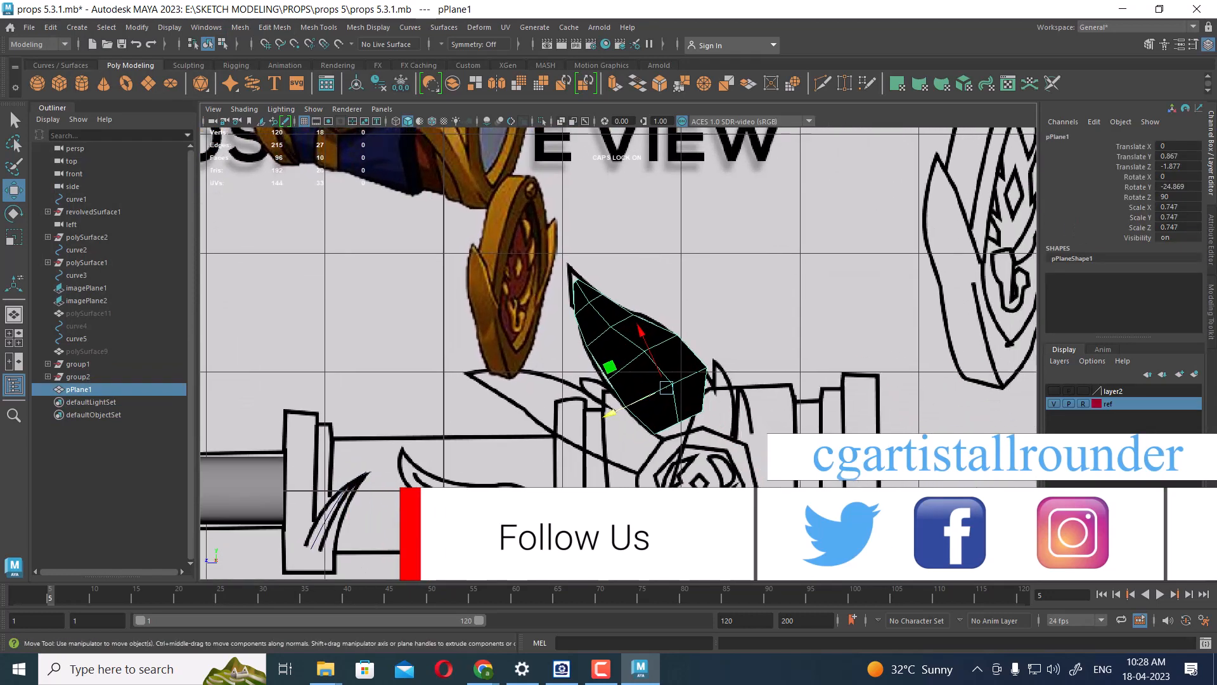
scroll(617, 352, up, 1)
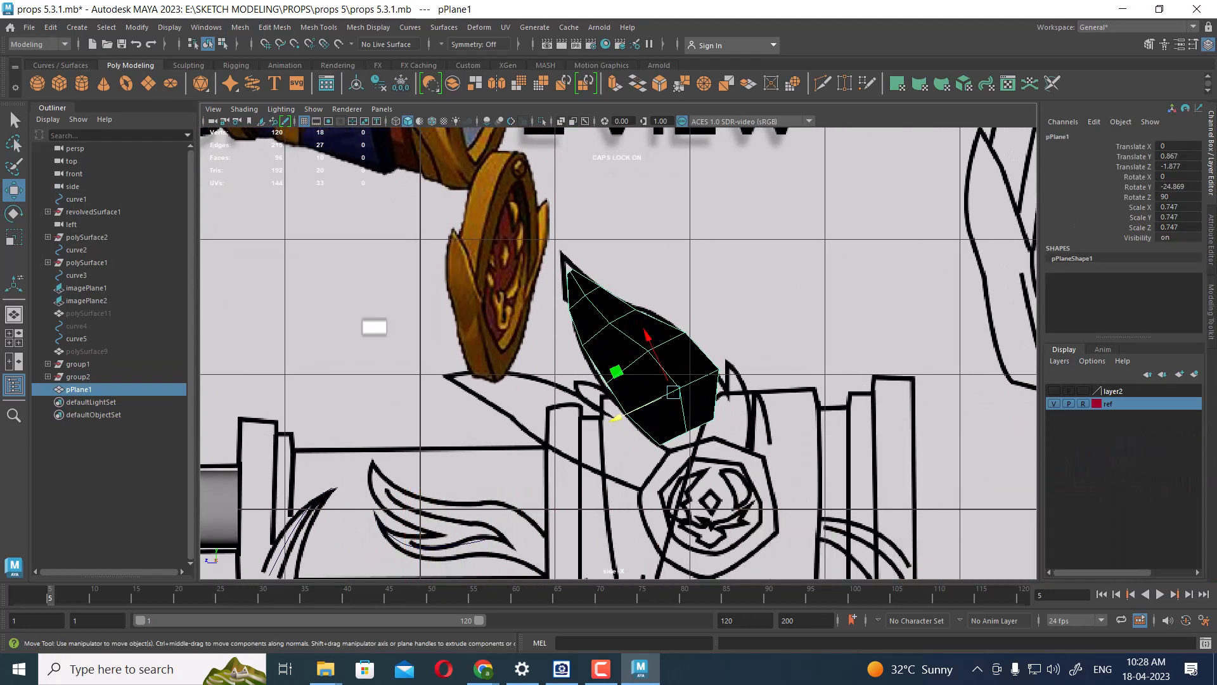
key(ctrl+d)
drag(674, 393, 630, 451)
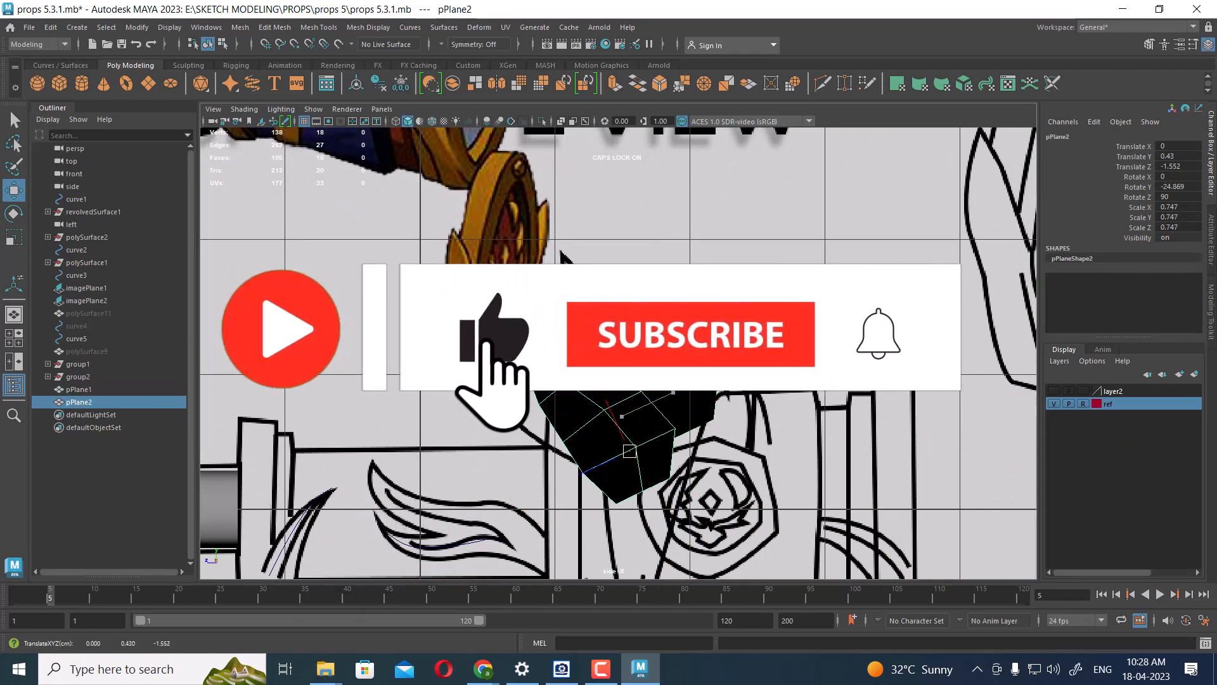
- Rotate the copied leaf to about -45.679 on Y and nudge it to about Y 0.481, Z -1.524
key(e)
drag(667, 408, 649, 398)
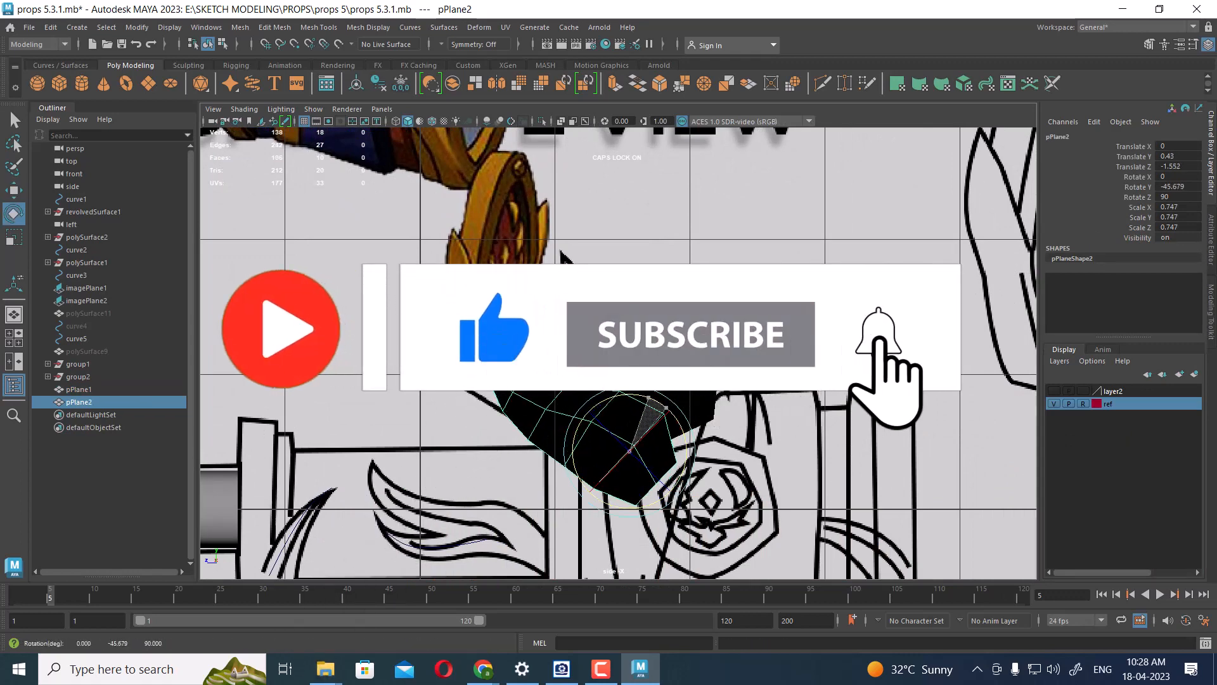
key(w)
drag(630, 451, 626, 444)
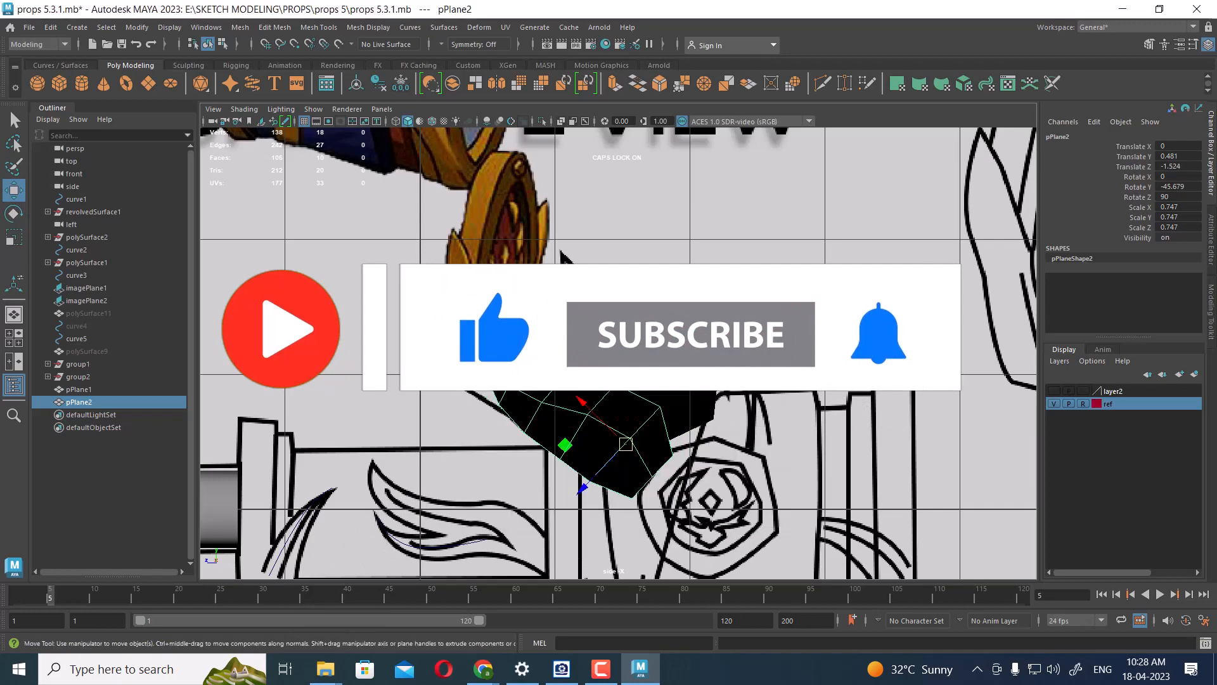
- Move the copied leaf sideways along X to about -0.097, off the first leaf
key(space)
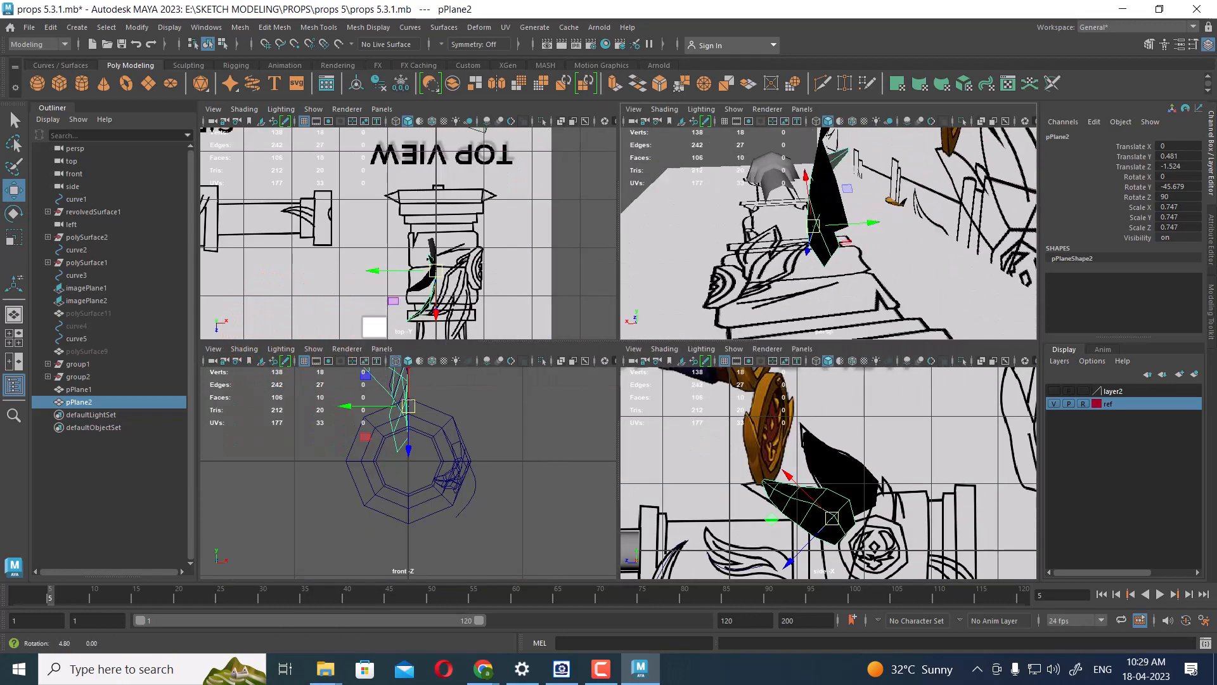
alt+drag(869, 248, 780, 225)
drag(894, 230, 1008, 219)
scroll(989, 222, down, 4)
scroll(824, 475, up, 5)
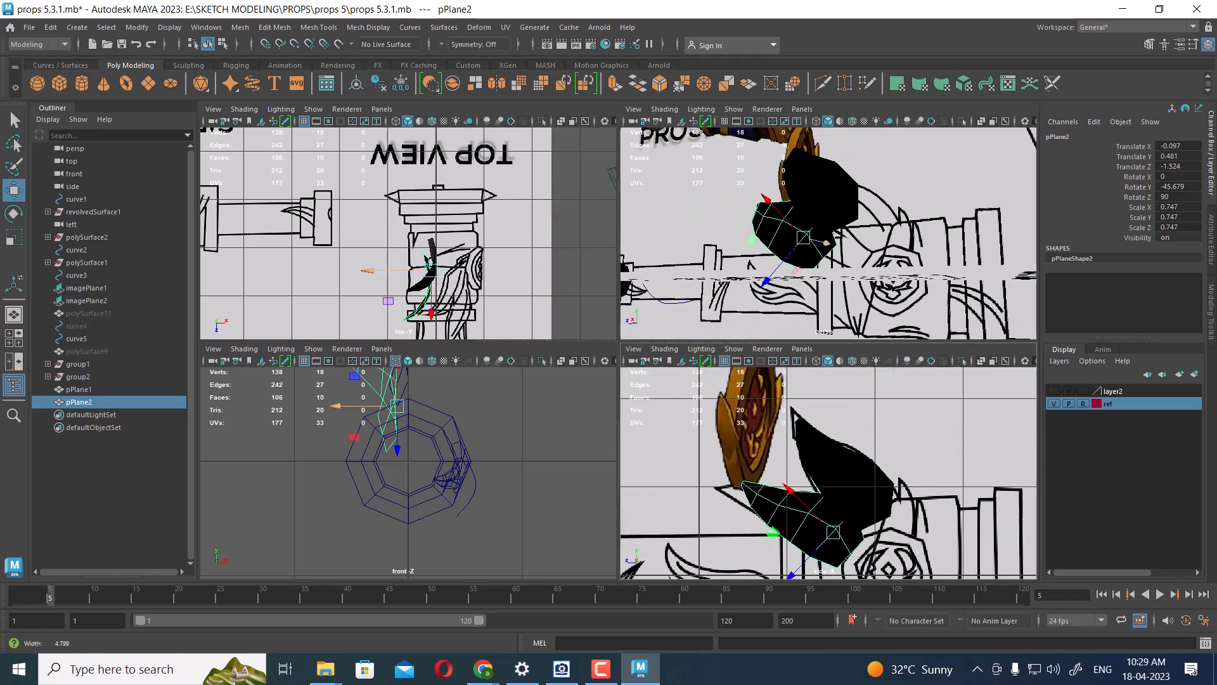
- Move the copied leaf's tip vertices to the sketched tip in wireframe, using soft selection with a reduced falloff
key(space)
alt+middle_drag(466, 263, 578, 292)
right_drag(578, 291, 527, 293)
scroll(526, 293, up, 3)
drag(523, 323, 434, 261)
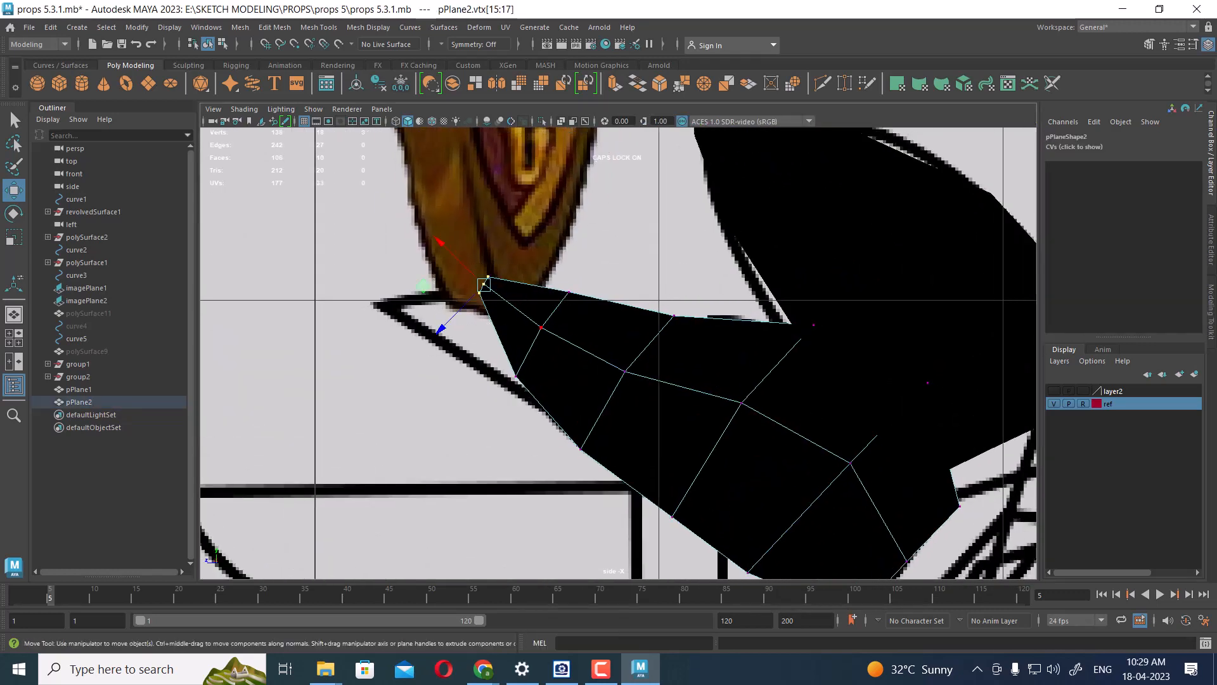
key(b)
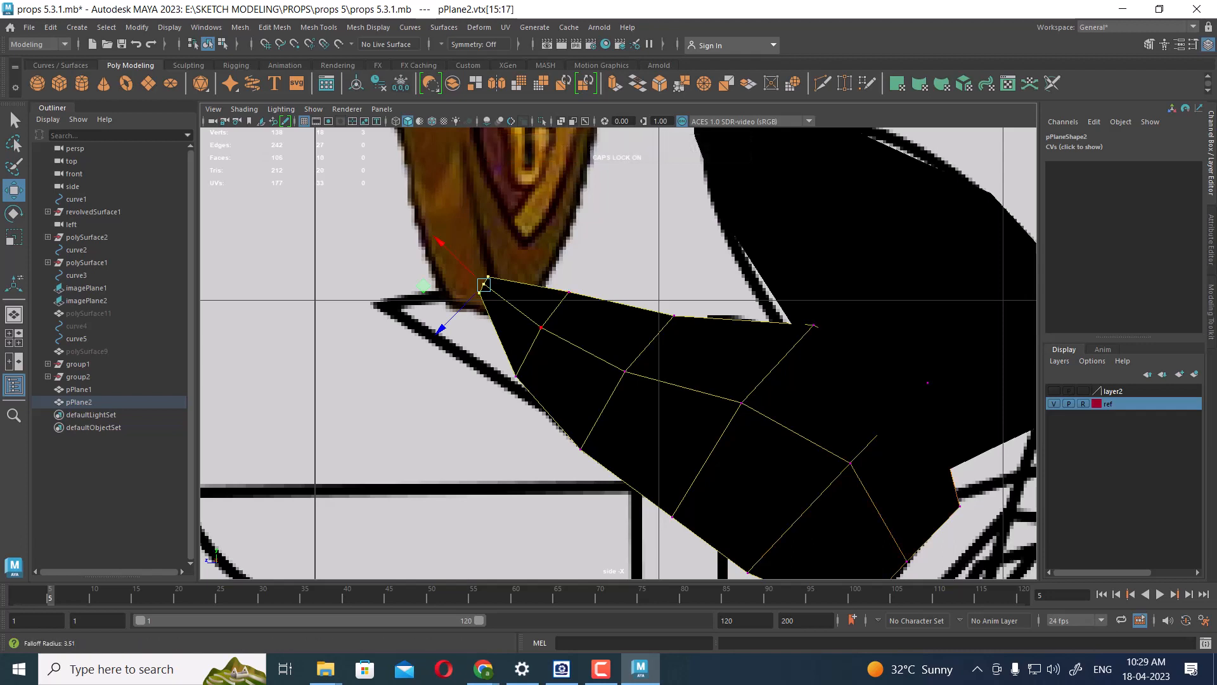
drag(482, 355, 444, 355)
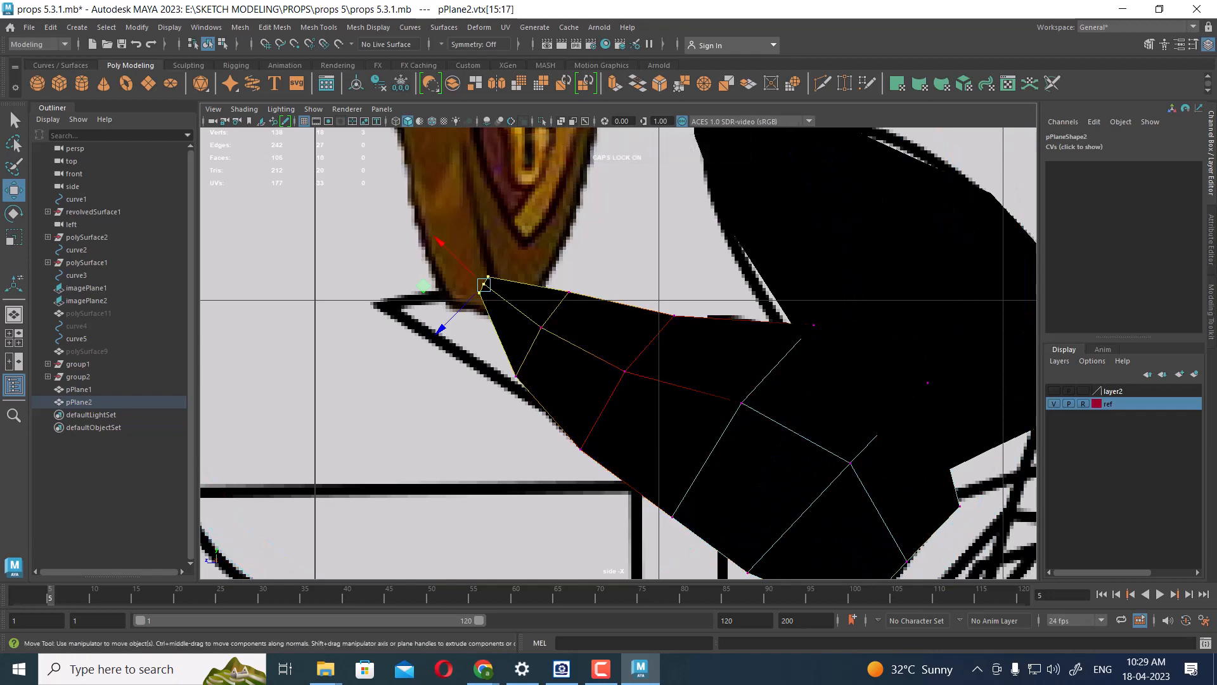
key(4)
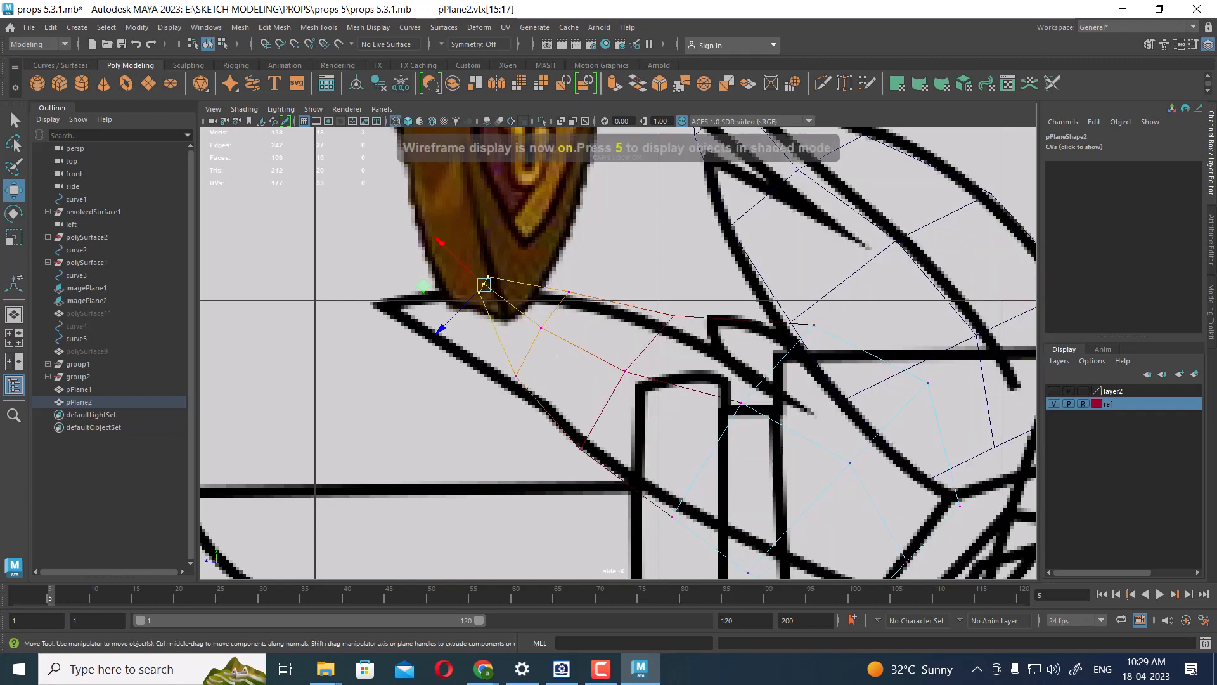
drag(484, 284, 387, 302)
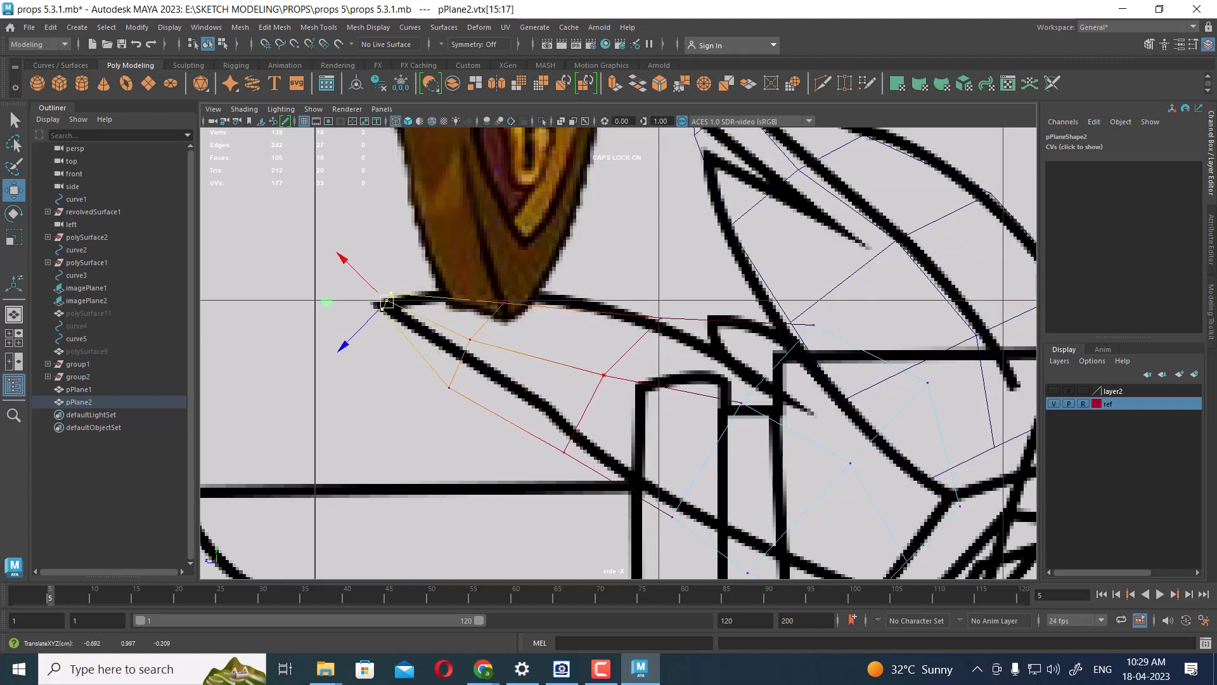
- Turn off soft selection and scale the crosswise edges near the copied leaf's tip to fit the sketch outline
right_drag(501, 304, 501, 263)
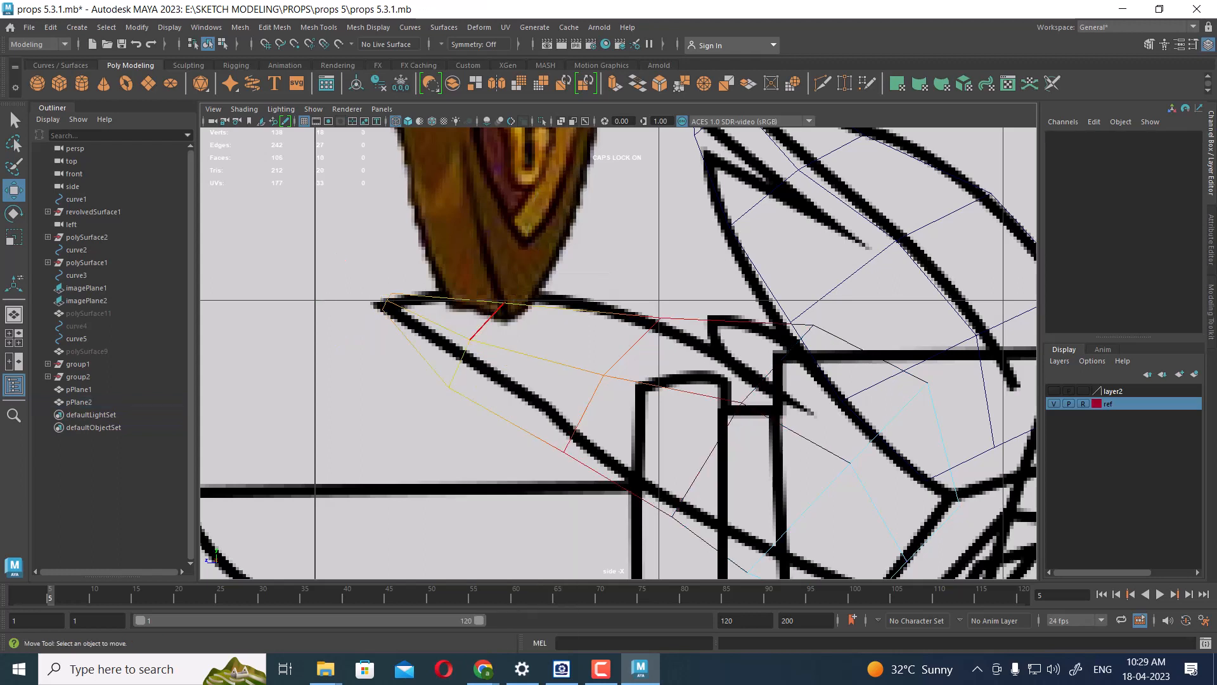
click(489, 315)
drag(476, 346, 601, 383)
key(ctrl+z)
key(b)
key(r)
double_click(505, 304)
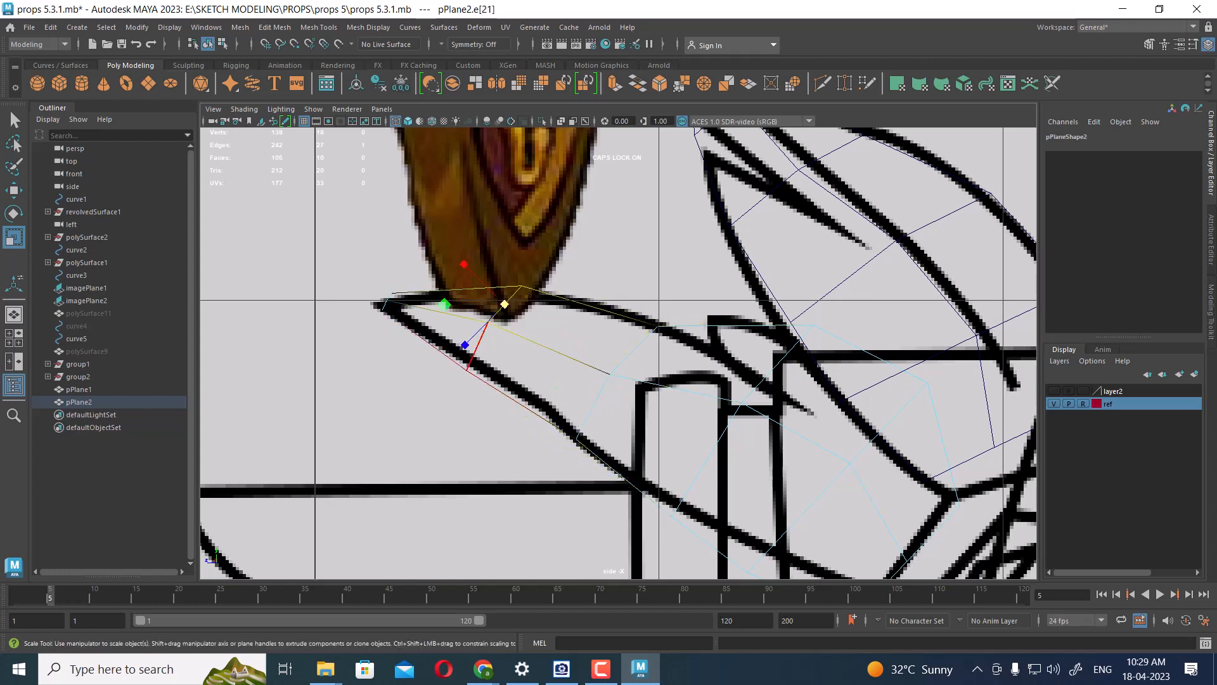
drag(494, 328, 487, 327)
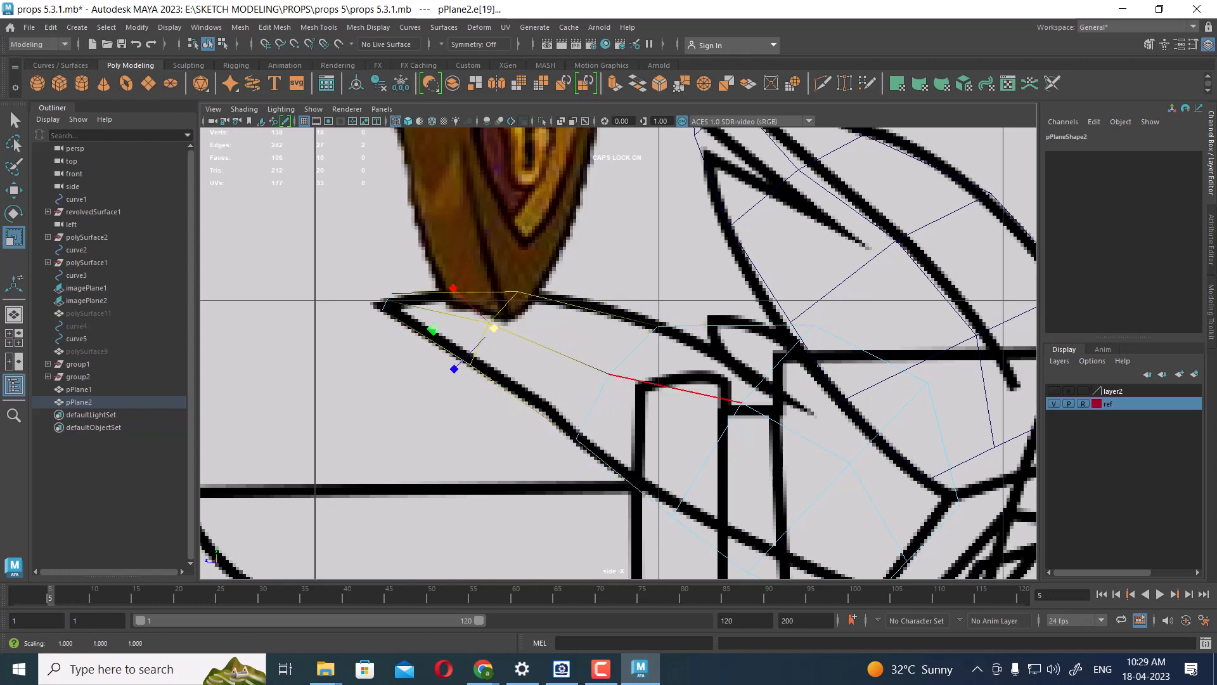
- Scale down the crosswise edges midway along the copied leaf and move them to fit the sketch outline
click(777, 364)
alt+middle_drag(808, 440, 783, 324)
scroll(783, 323, up, 1)
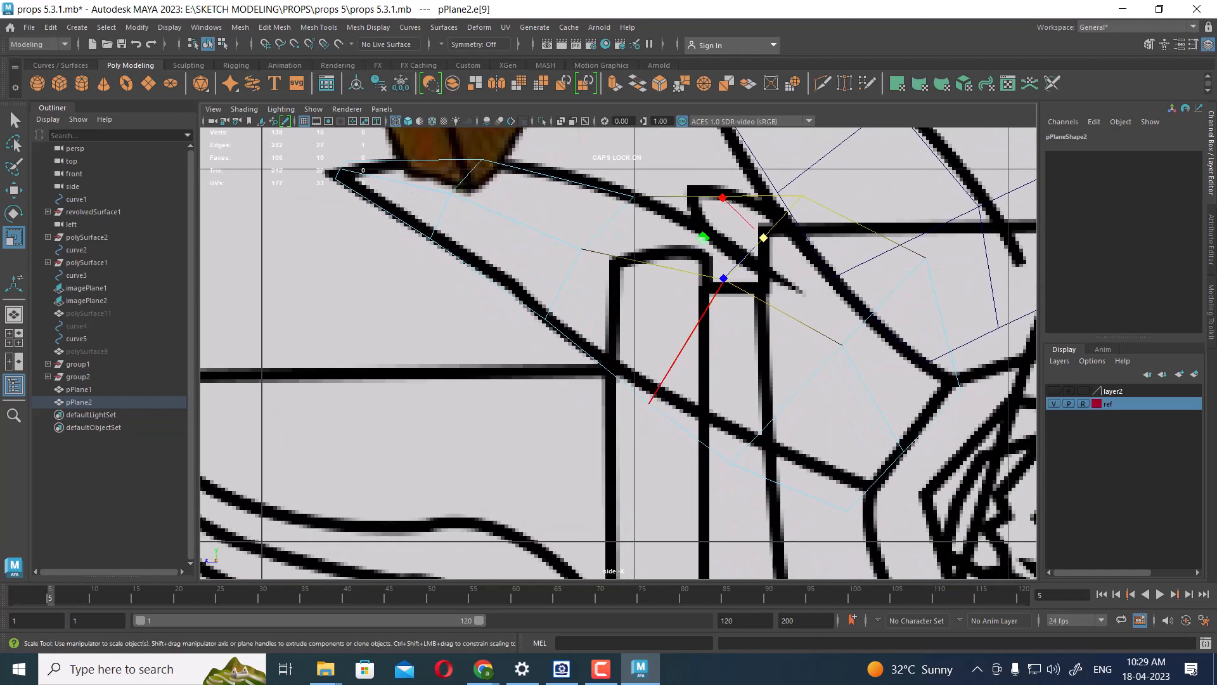
double_click(690, 335)
drag(726, 300, 692, 321)
key(w)
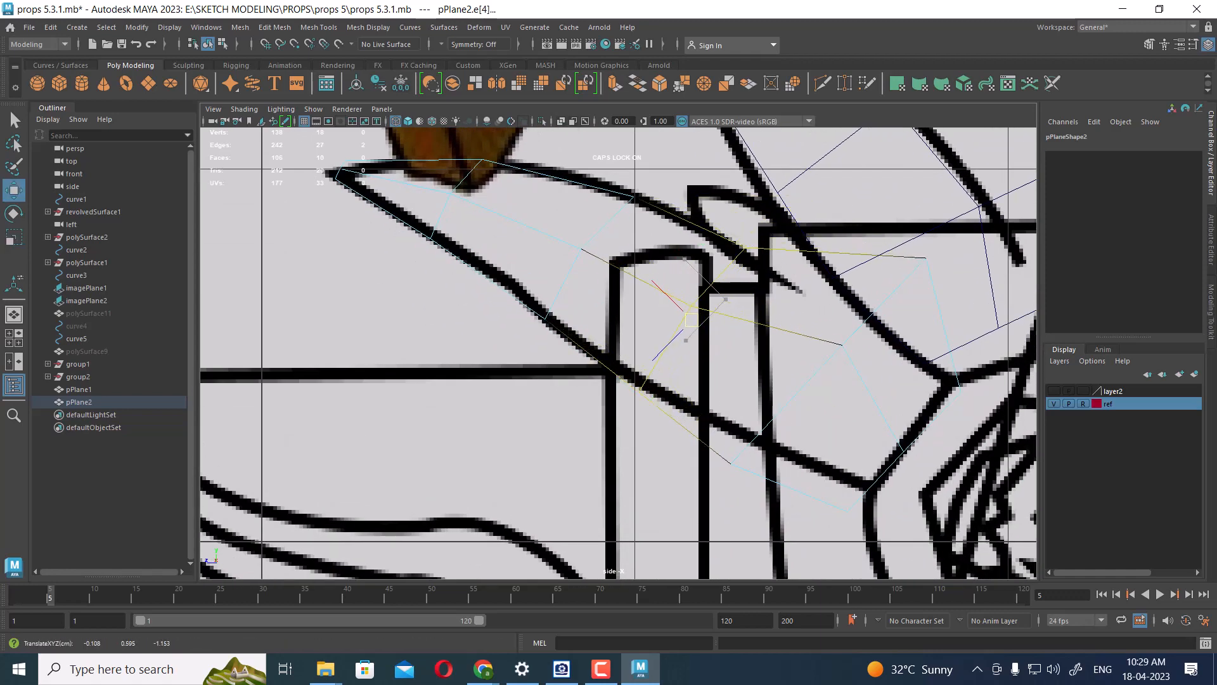
- Scale down the next crosswise edges toward the copied leaf's base and move them inside the sketched outline
click(855, 332)
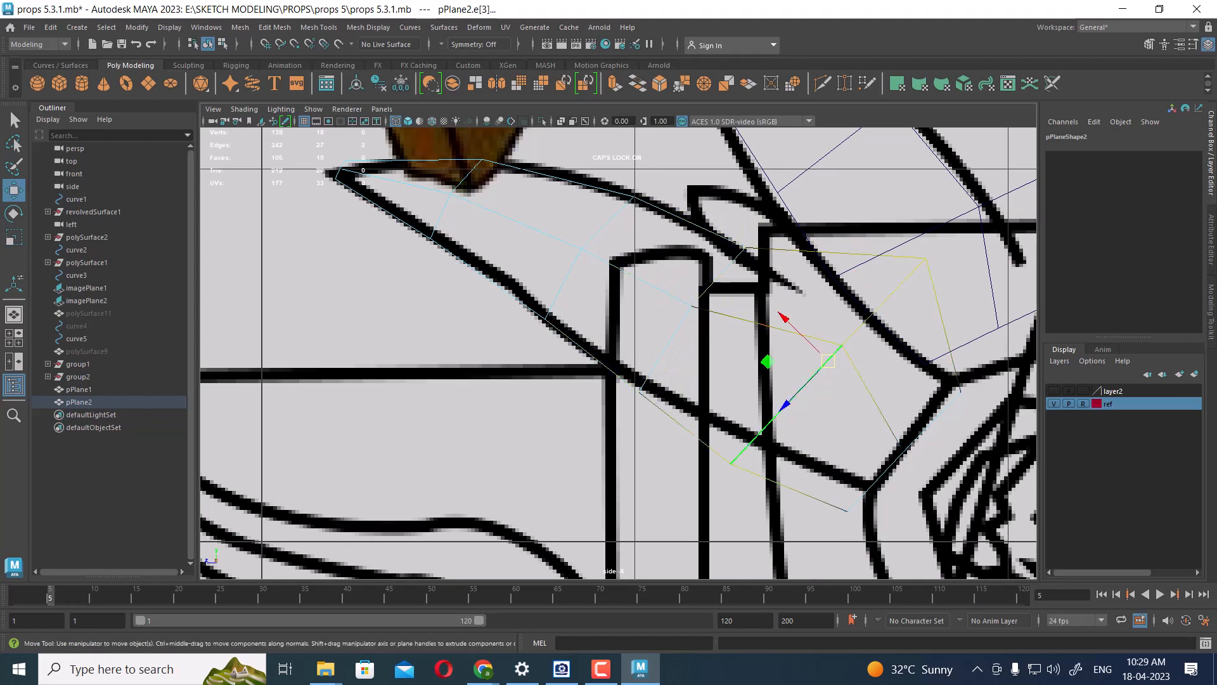
key(r)
drag(828, 361, 799, 370)
key(w)
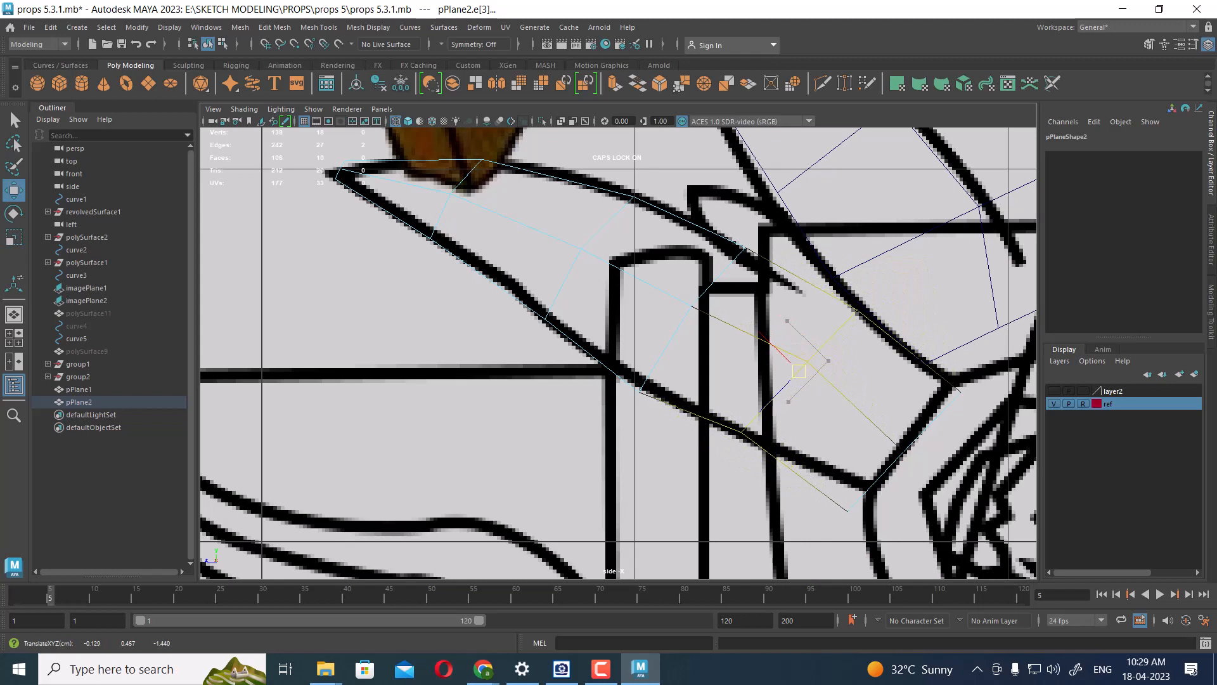
- Move the copied leaf's two base corner vertices onto the corners of the sketched leaf base
click(929, 423)
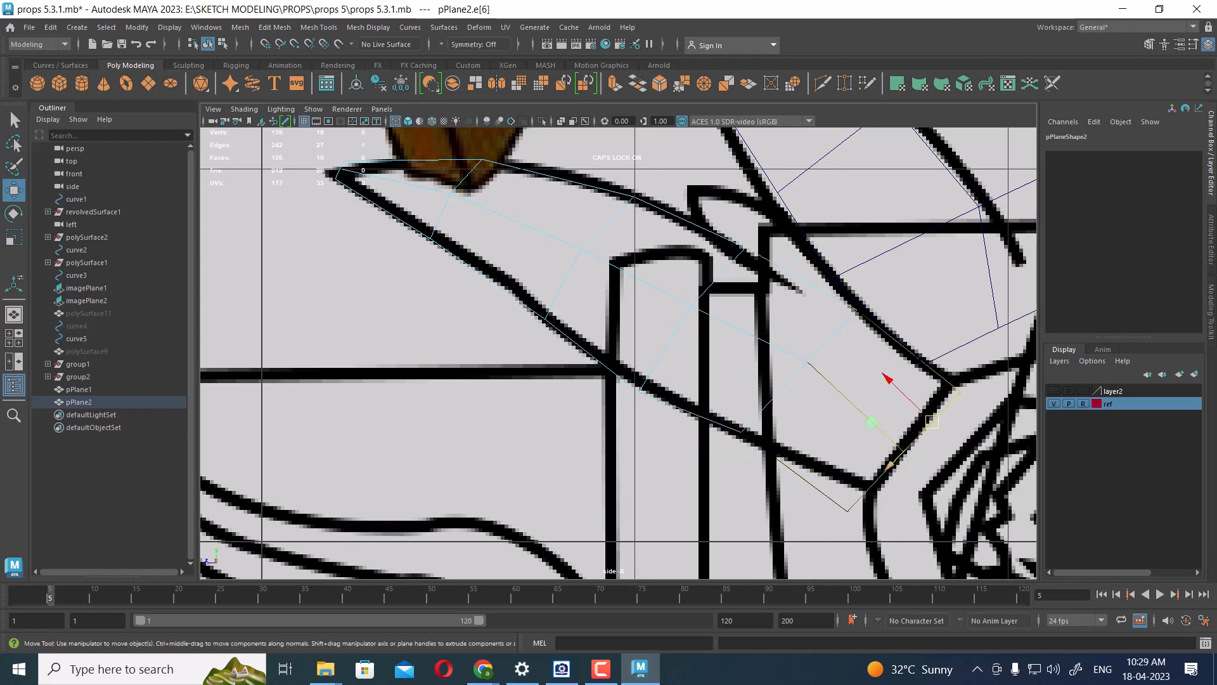
shift+click(877, 480)
right_drag(880, 291, 818, 290)
click(849, 511)
drag(848, 511, 874, 487)
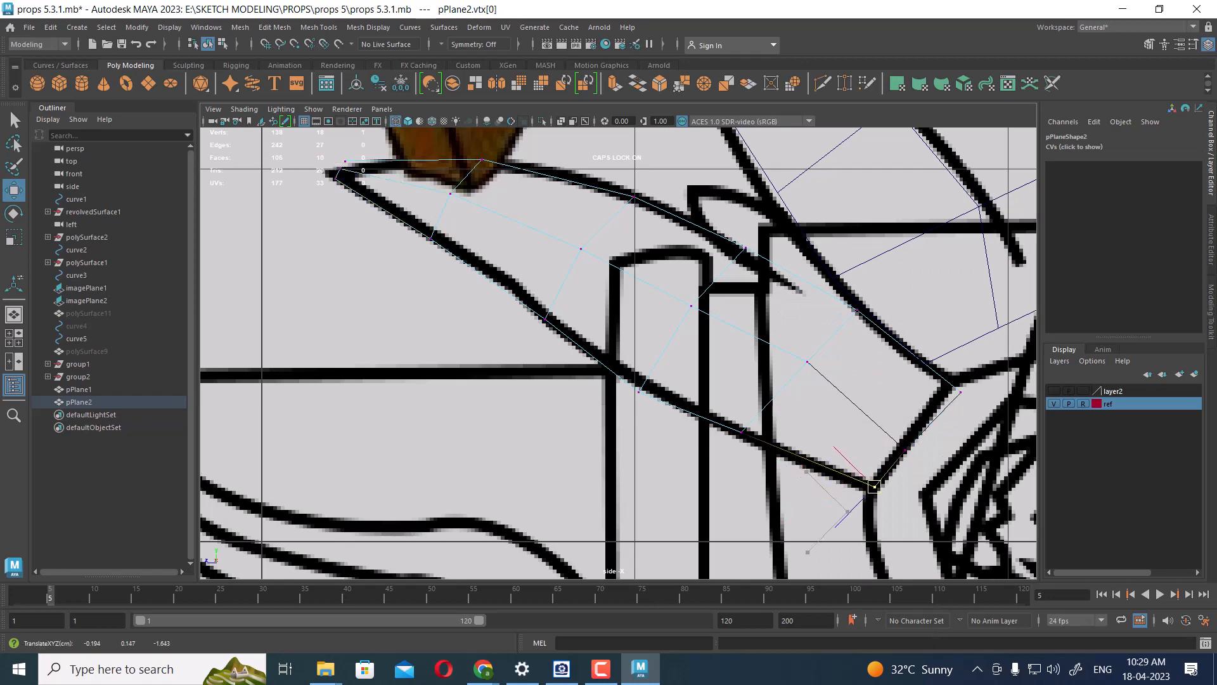
click(961, 391)
drag(960, 392, 953, 385)
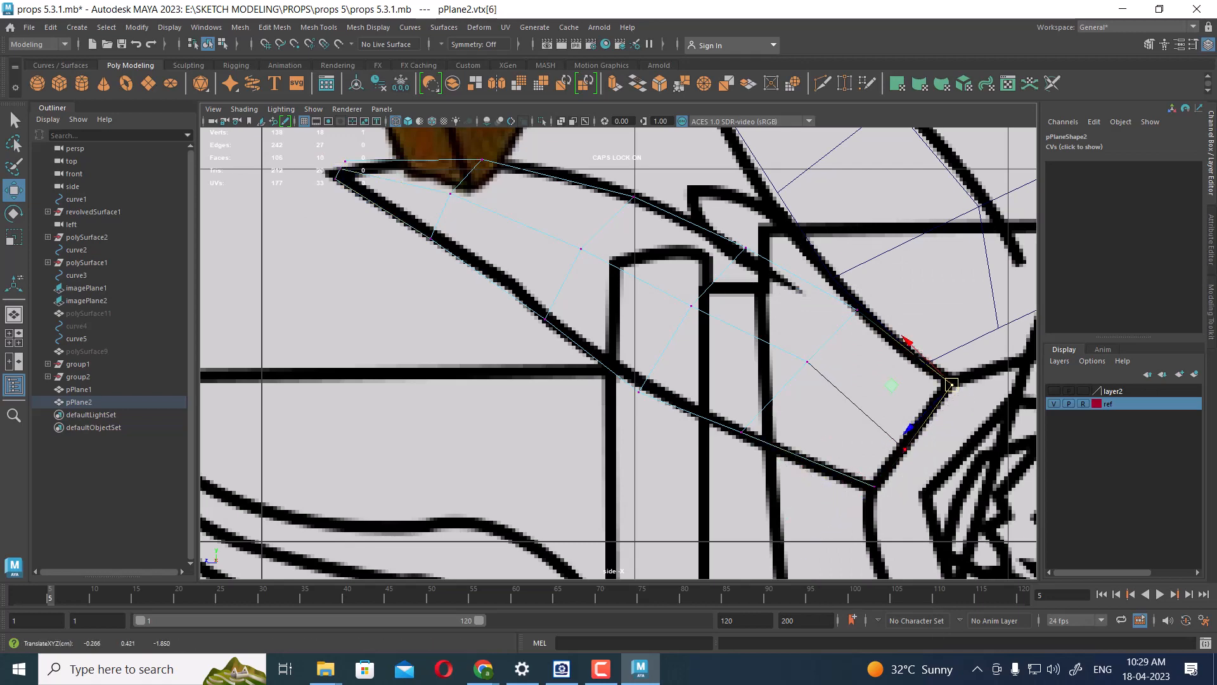
- Check the leaf against the reference image 2.1.jpg in ACDSee Quick View, enlarged to 200% in a smaller window
scroll(952, 385, down, 6)
key(space)
alt+drag(888, 273, 859, 292)
scroll(880, 279, up, 4)
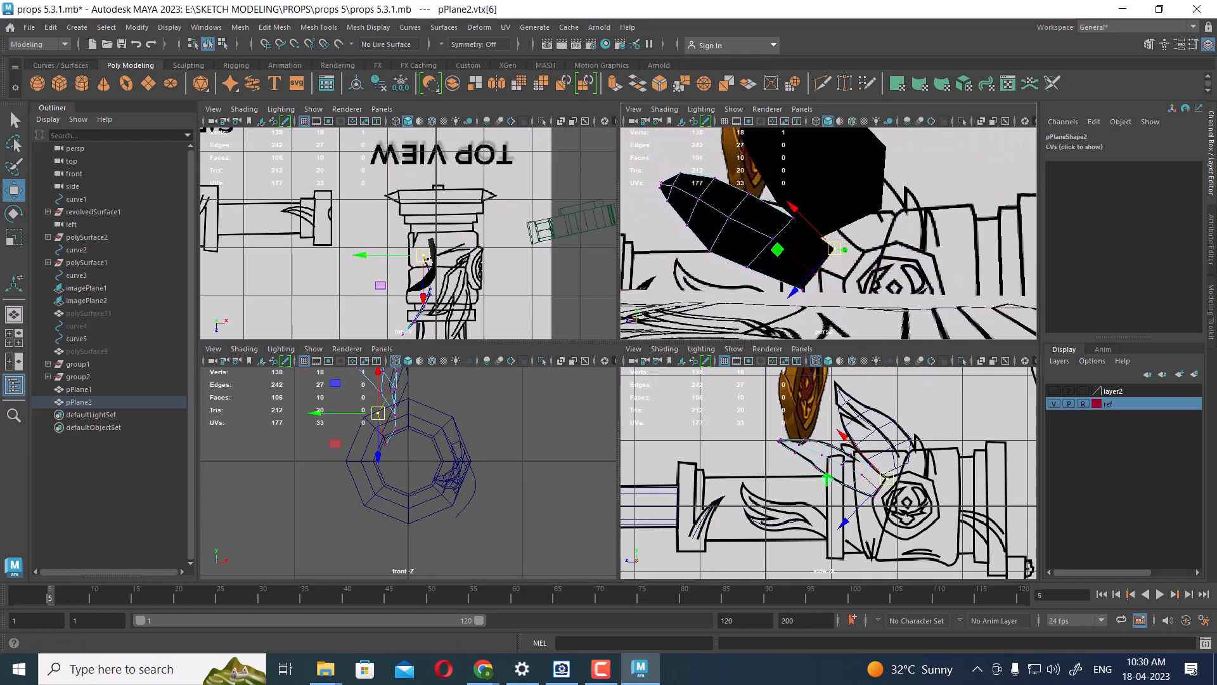
scroll(828, 472, up, 5)
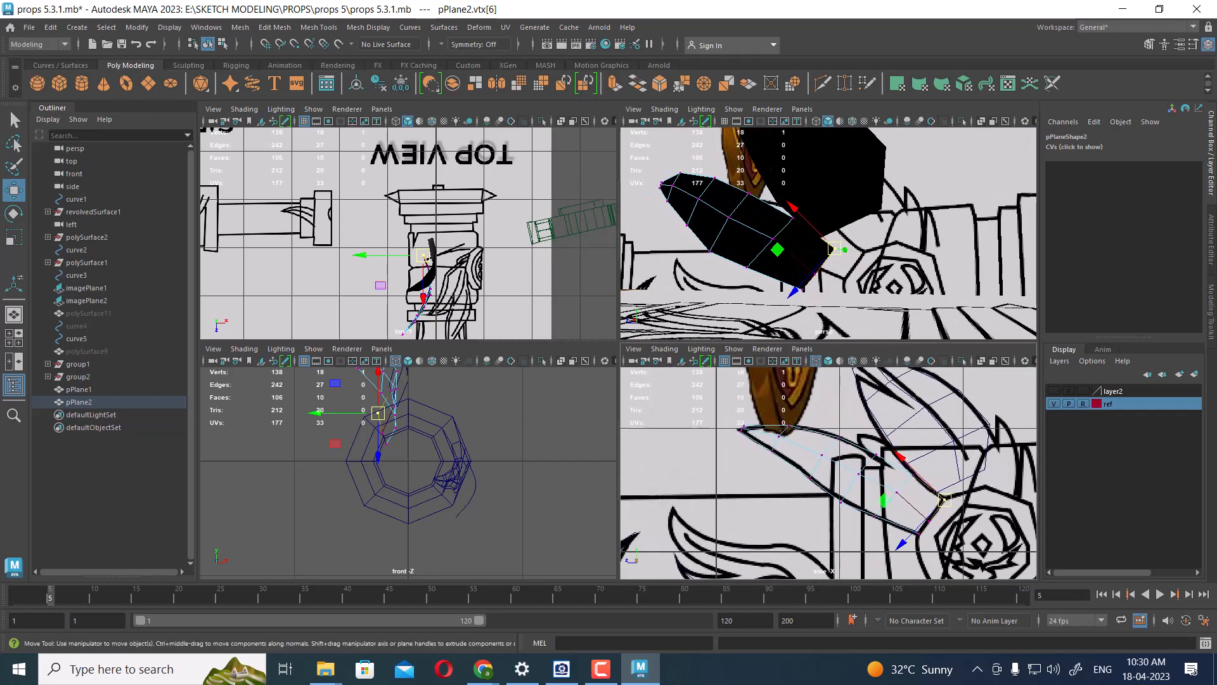
alt+middle_drag(828, 473, 827, 492)
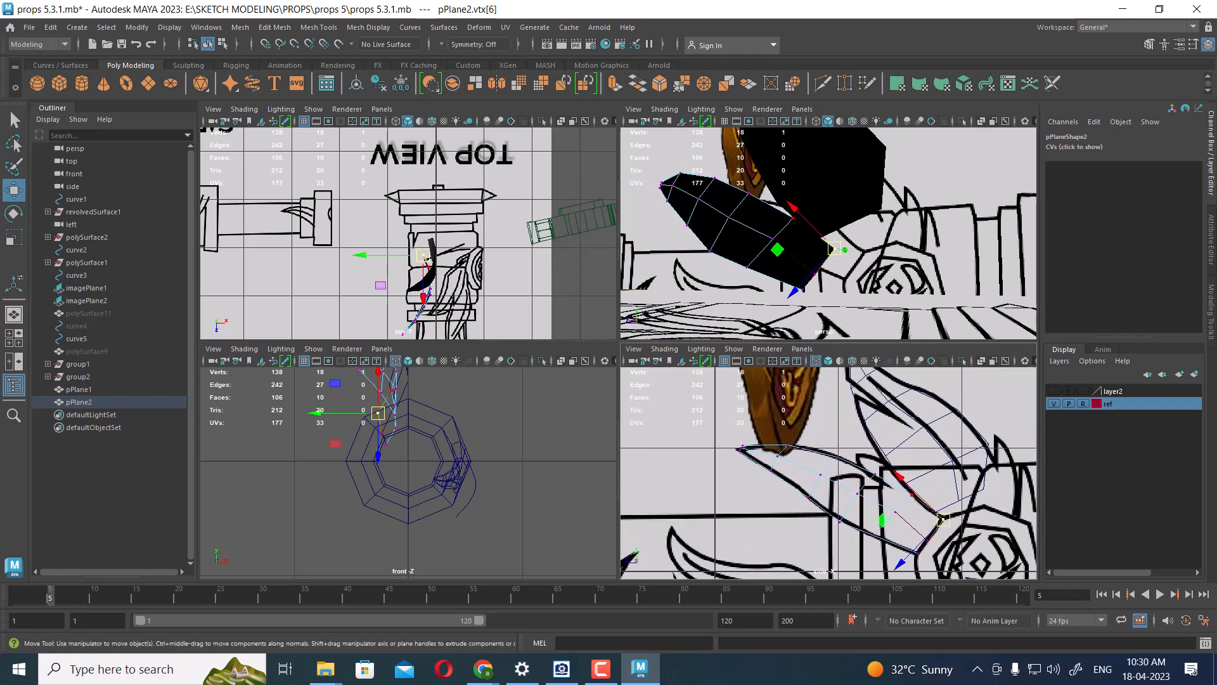
key(space)
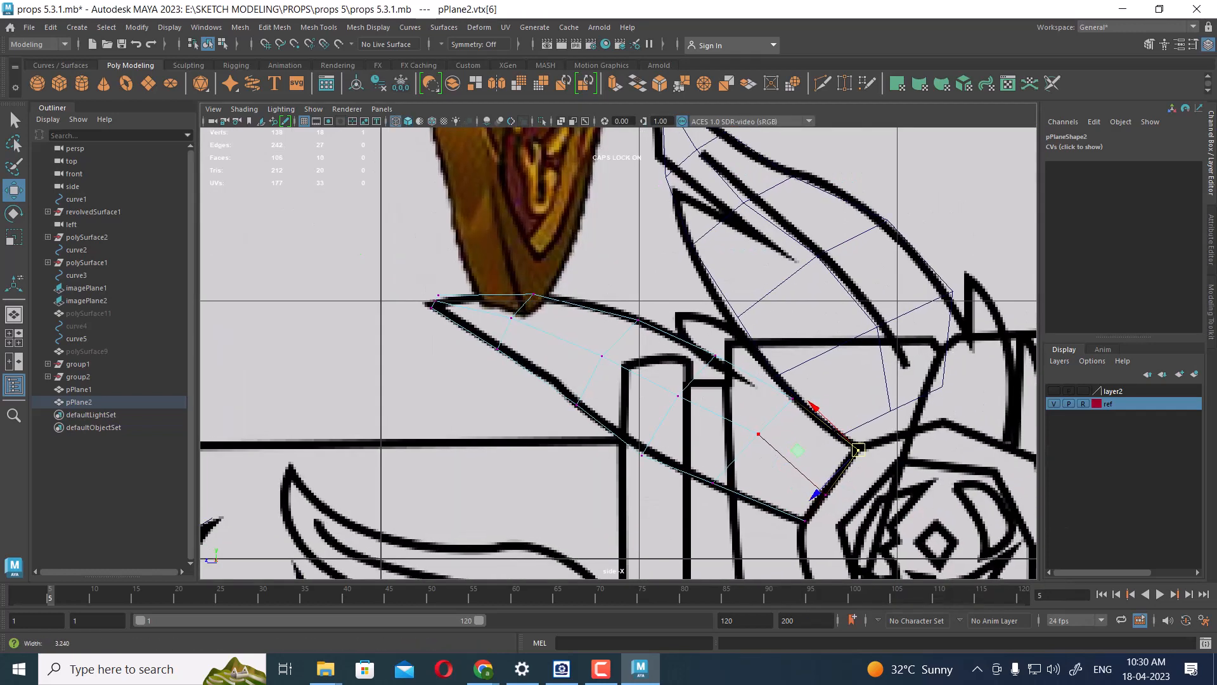
scroll(618, 354, up, 1)
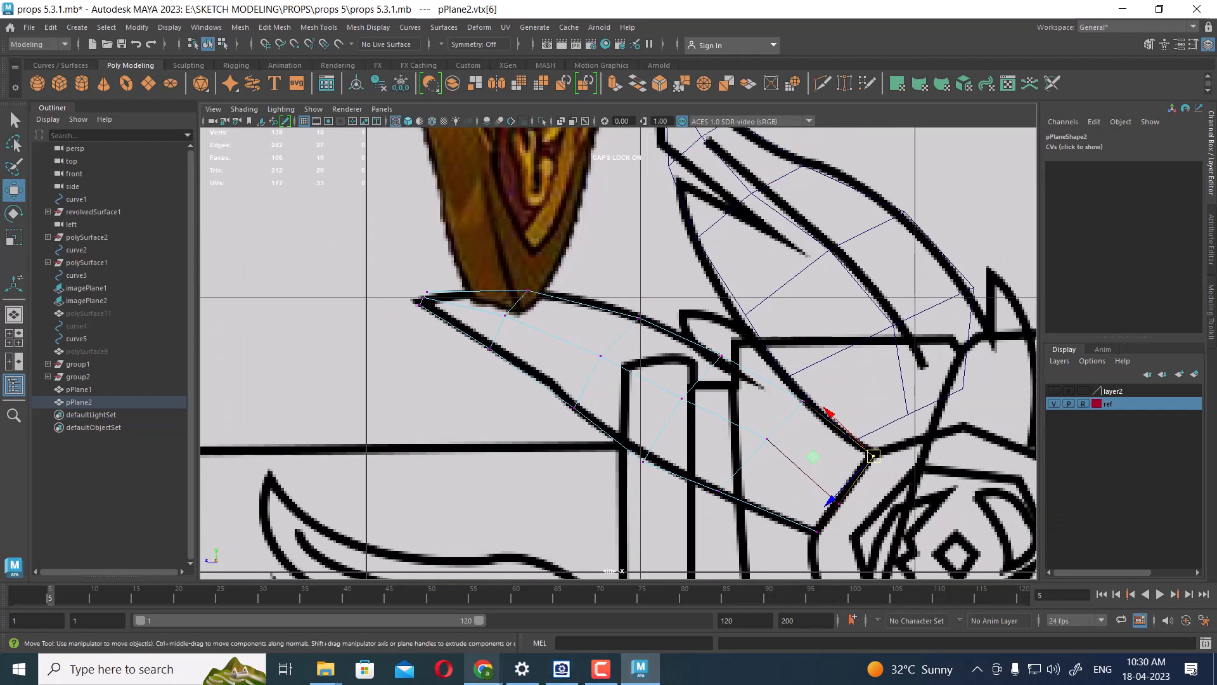
click(561, 669)
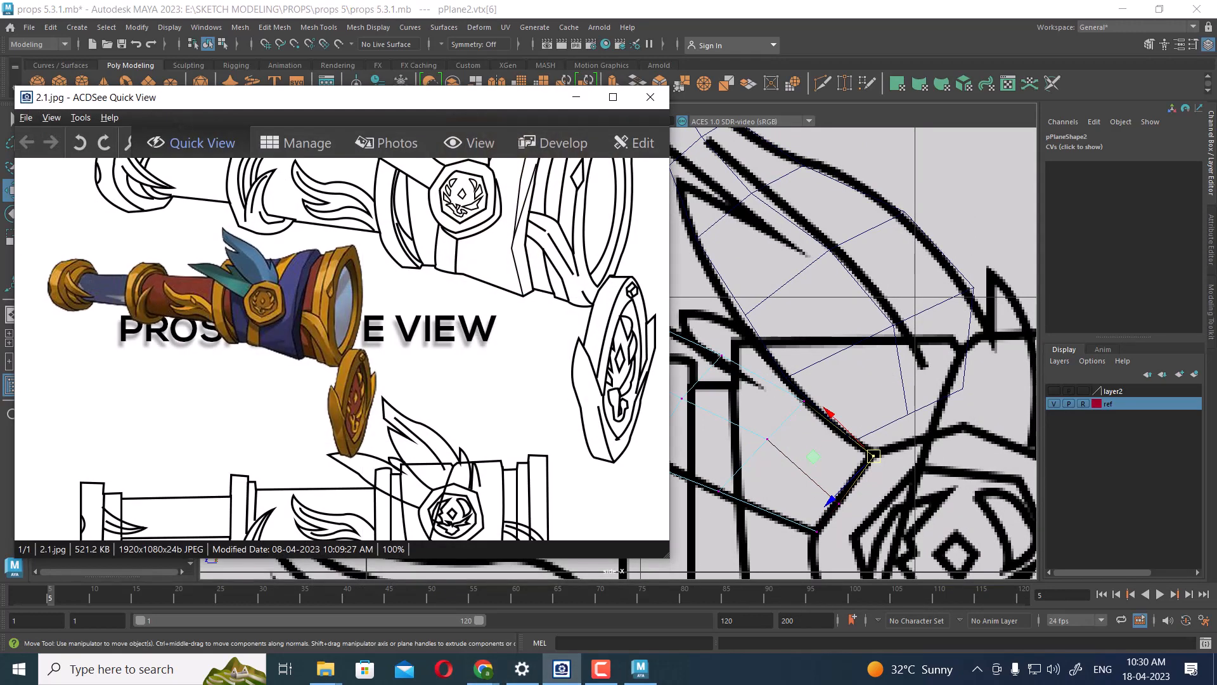
scroll(342, 348, up, 3)
drag(254, 304, 429, 400)
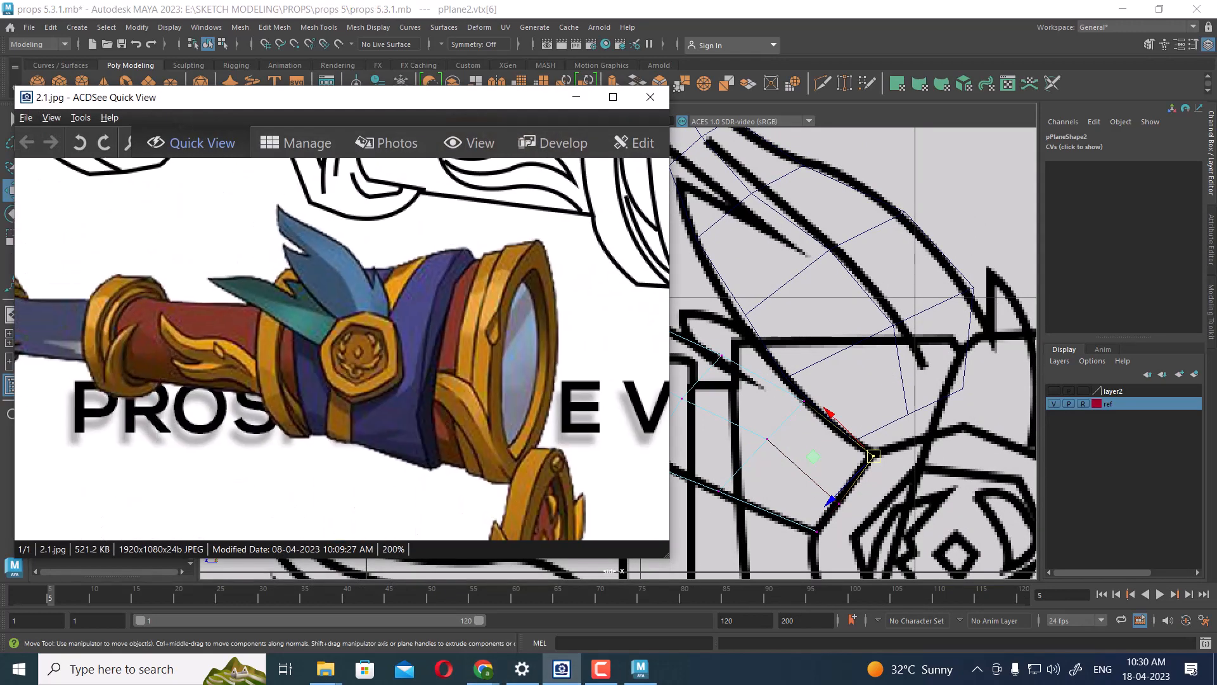
drag(669, 557, 448, 431)
- Extrude the two upper border edges nearest the copied leaf's base outward toward the sketched small barb
right_drag(717, 290, 717, 208)
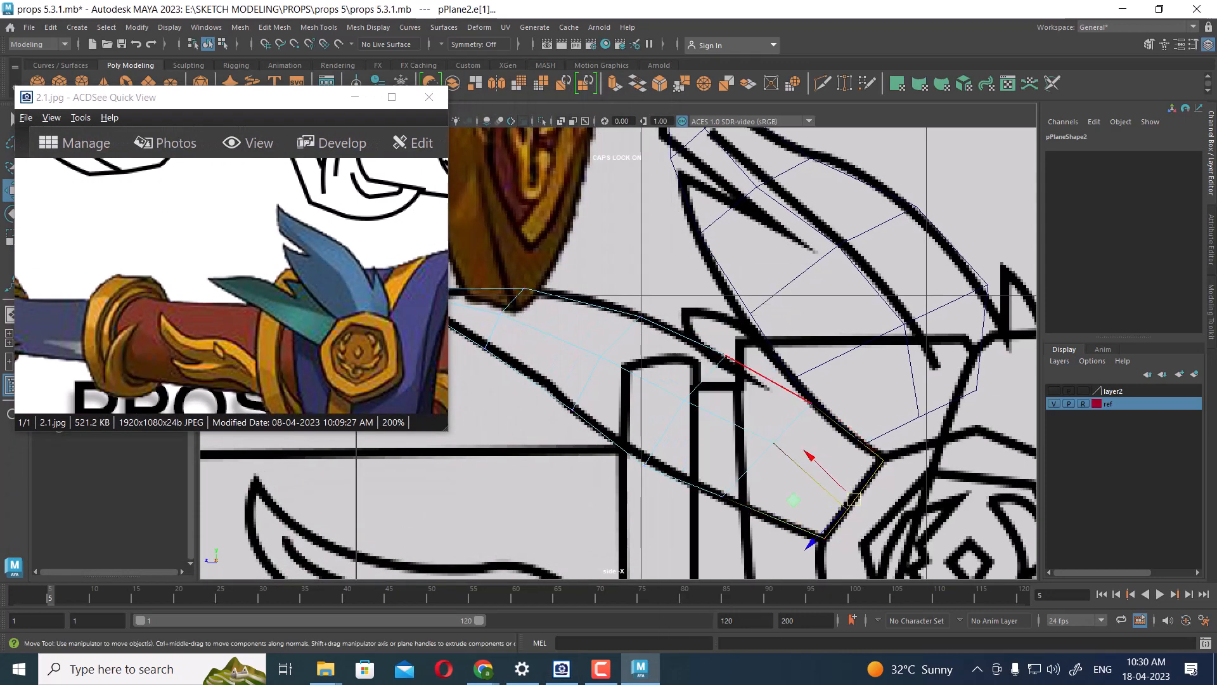
click(767, 380)
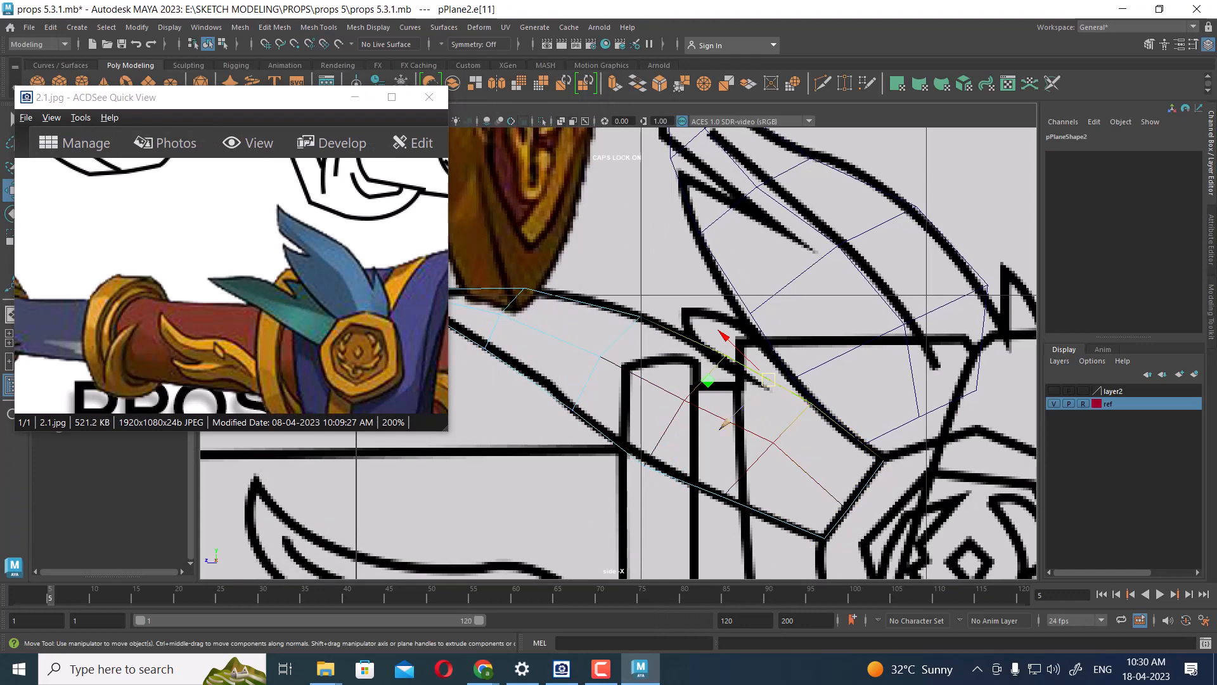
shift+click(748, 369)
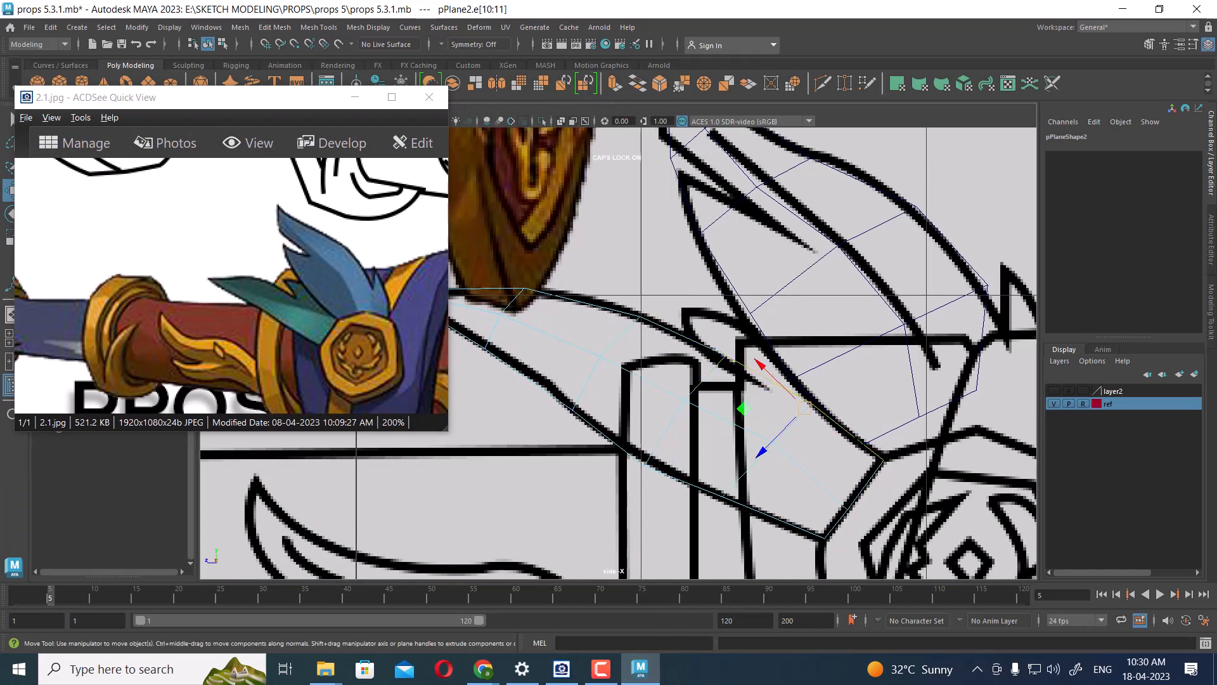
shift+drag(804, 407, 799, 372)
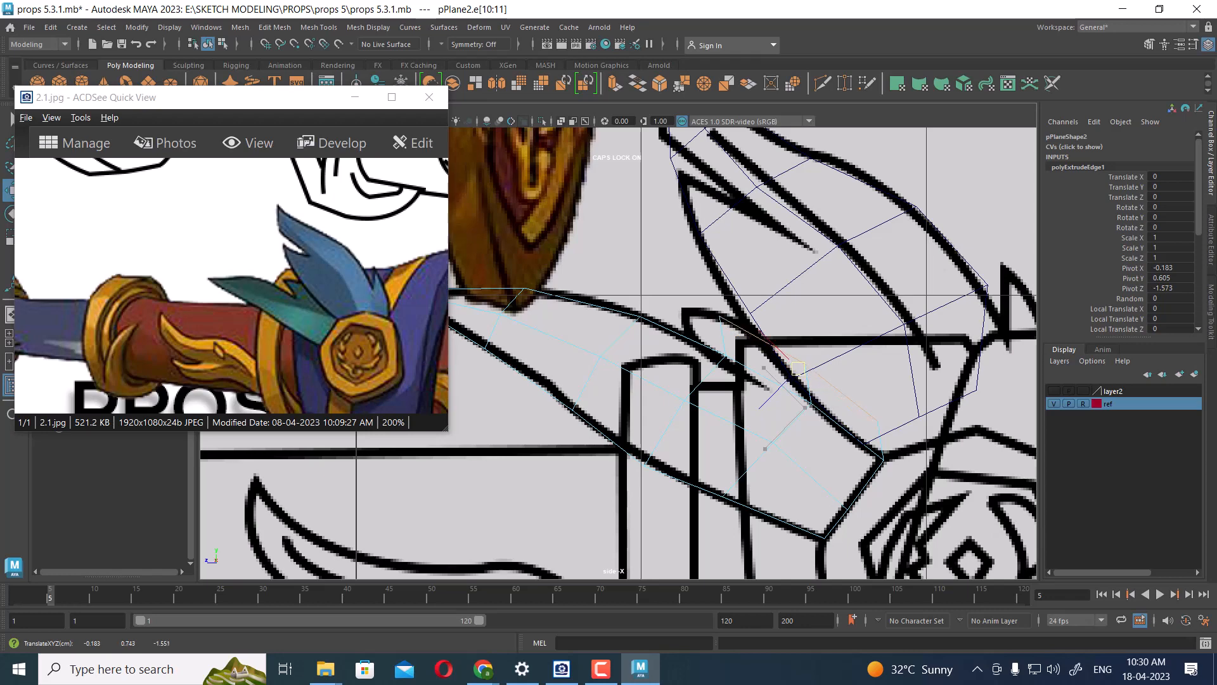
scroll(748, 317, up, 2)
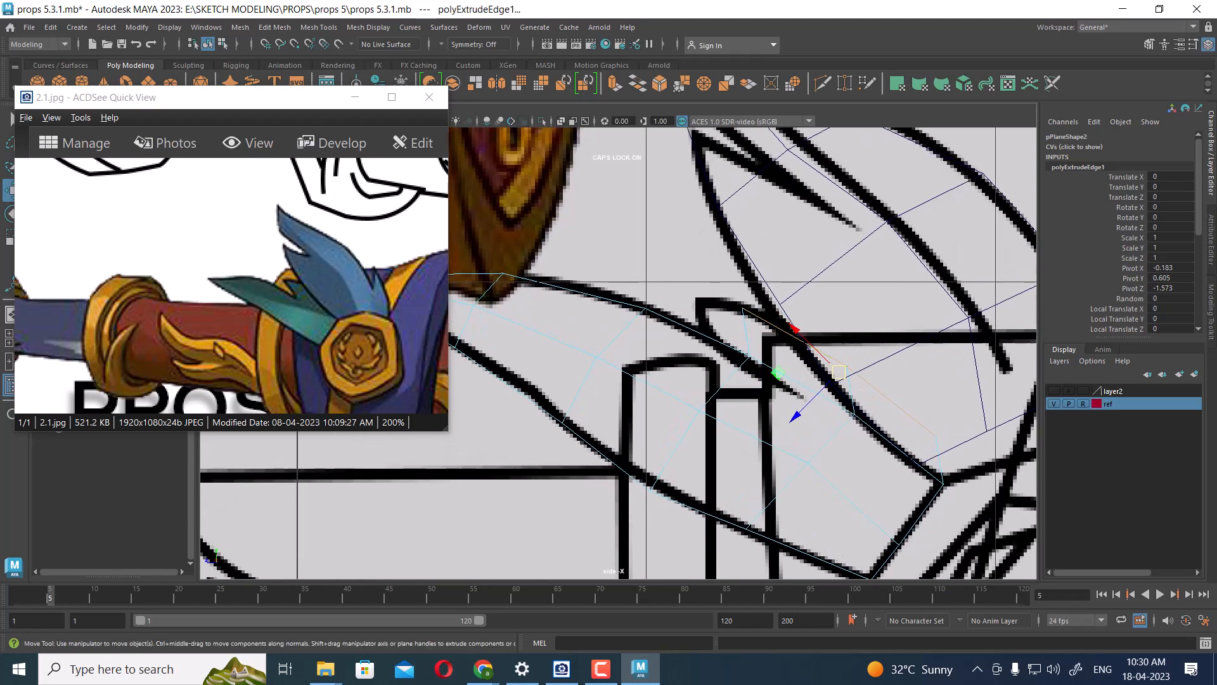
- Move the front vertex of the extruded strip toward the sketched barb's tip
right_drag(748, 314, 682, 288)
scroll(619, 352, up, 2)
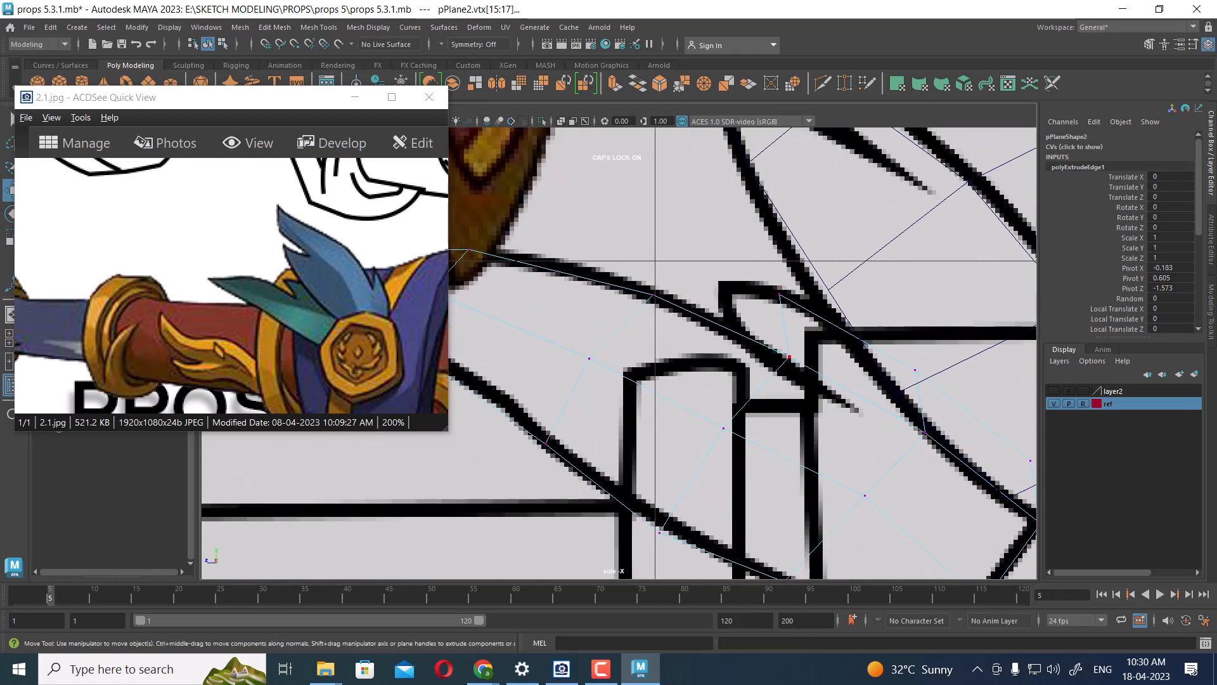
click(779, 294)
drag(779, 295, 768, 287)
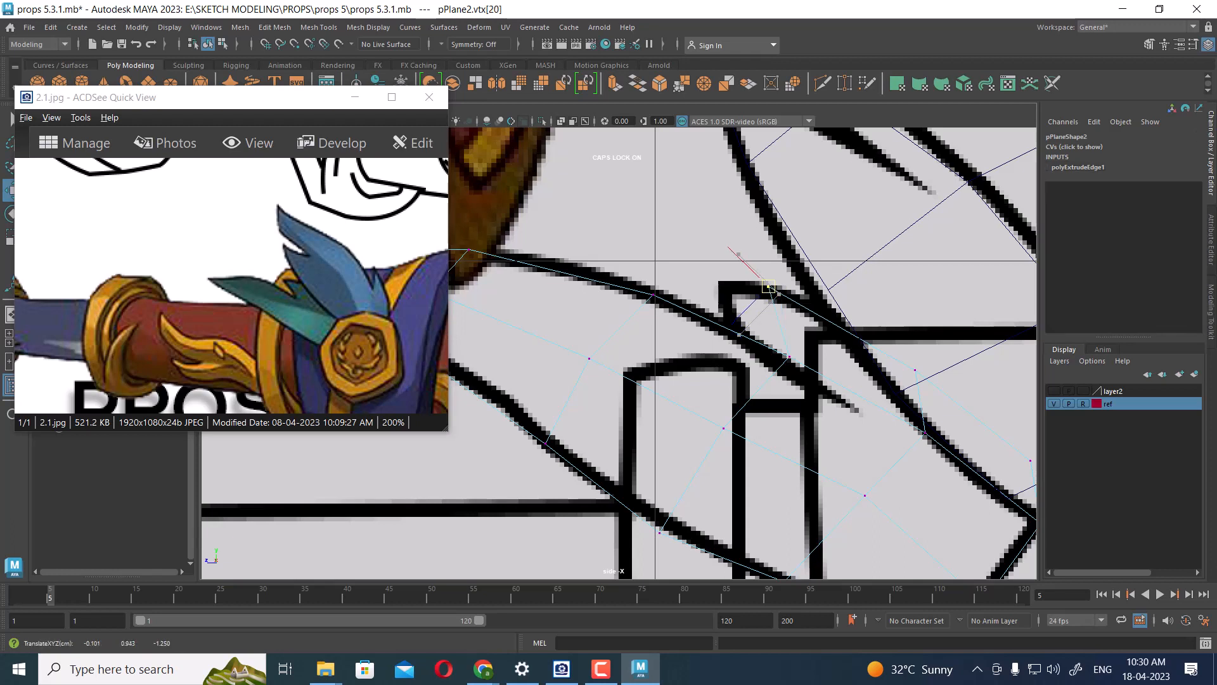
- Insert an edge loop across the extruded barb strip and move its outer vertex onto the sketched upper outline
right_drag(830, 291, 829, 256)
ctrl+right_drag(820, 328, 749, 377)
scroll(878, 453, up, 1)
right_drag(817, 301, 757, 300)
drag(827, 324, 830, 306)
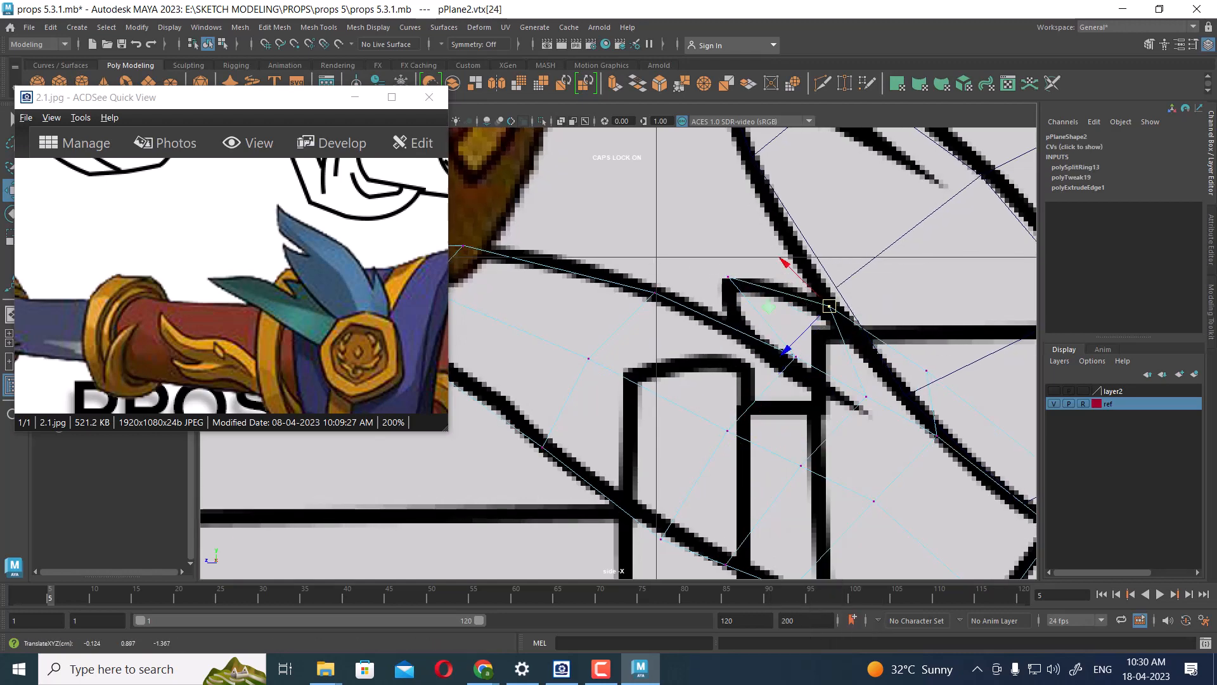
- Insert a lengthwise edge loop in the barb strip and move its front vertex to the sketched notch at the leaf's edge
right_drag(750, 291, 719, 323)
right_drag(804, 291, 743, 292)
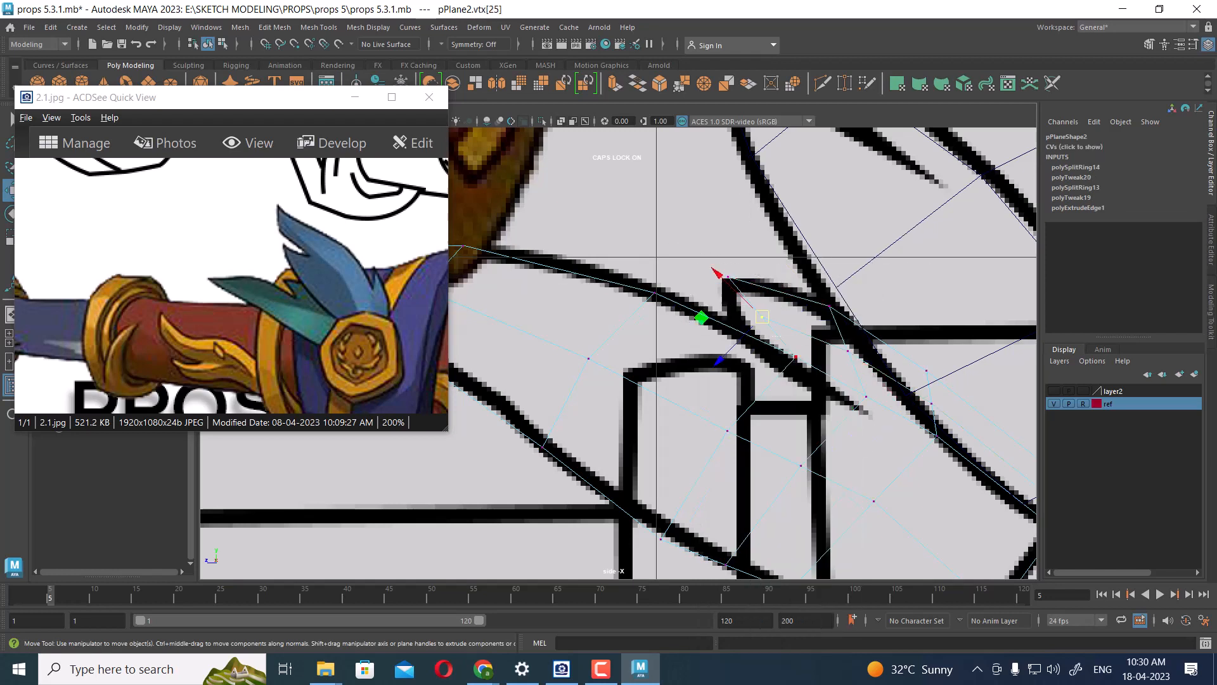
drag(762, 317, 748, 319)
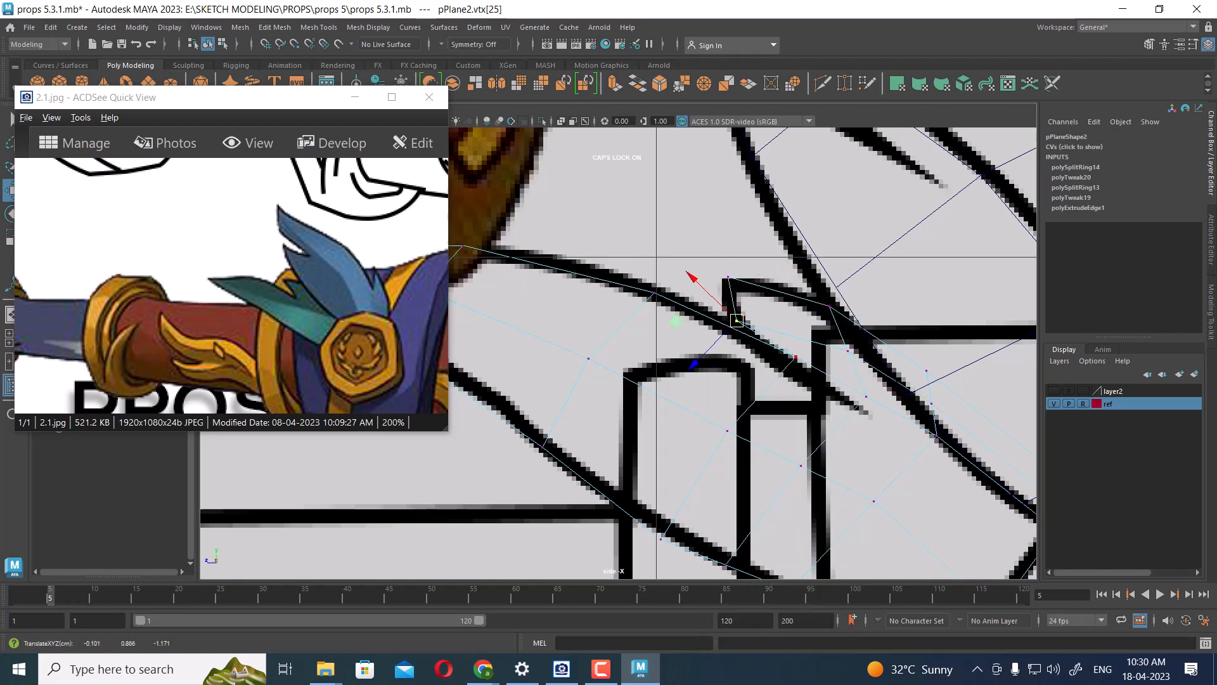
click(728, 276)
scroll(724, 279, down, 3)
key(space)
alt+drag(774, 254, 710, 212)
alt+middle_drag(761, 238, 847, 265)
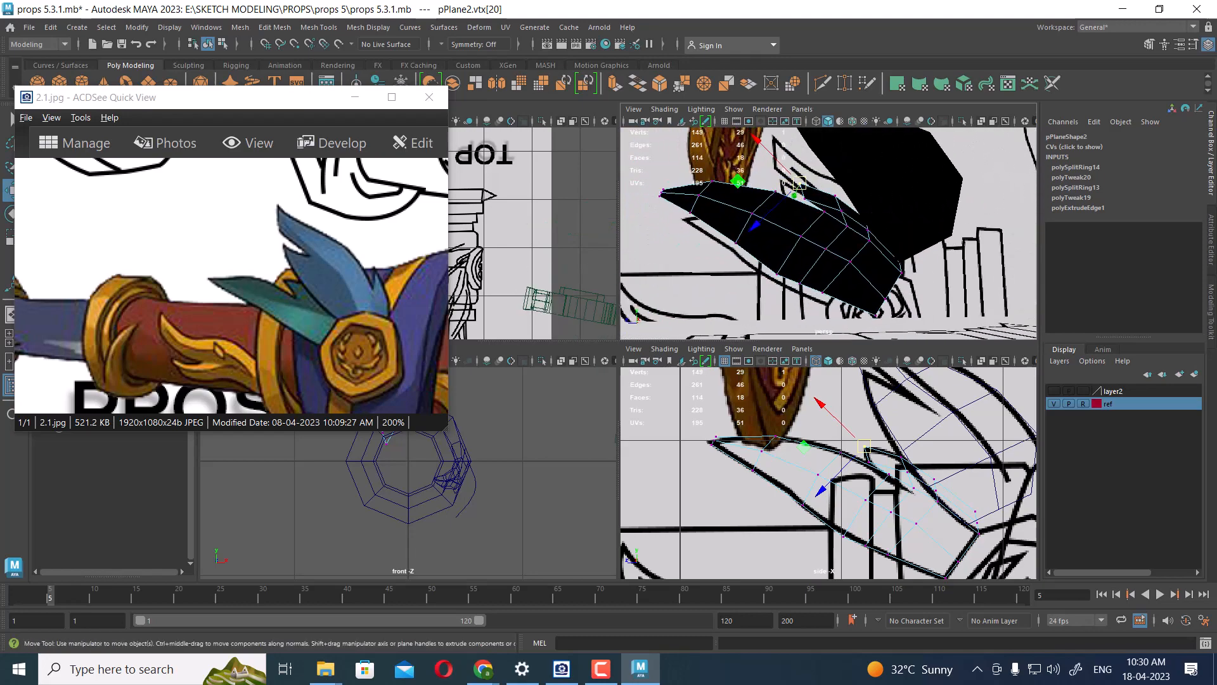
alt+drag(847, 265, 840, 229)
- Return the copied leaf to object mode and hide all unselected objects
right_drag(815, 251, 814, 209)
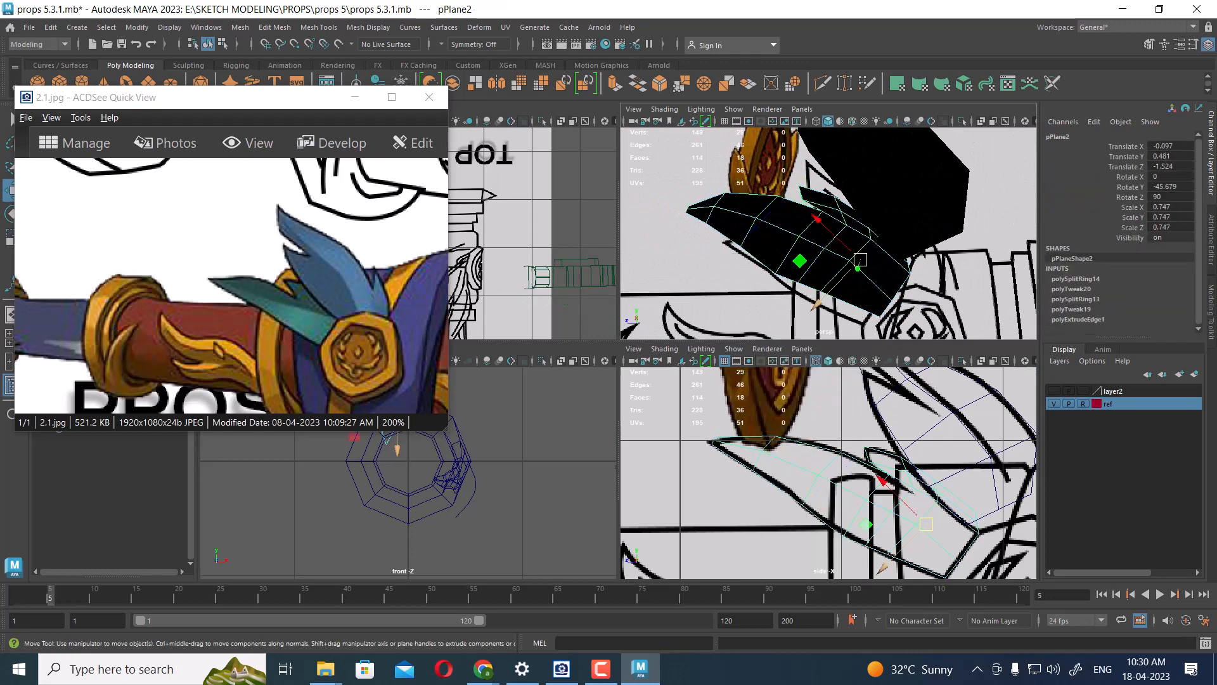
key(alt+h)
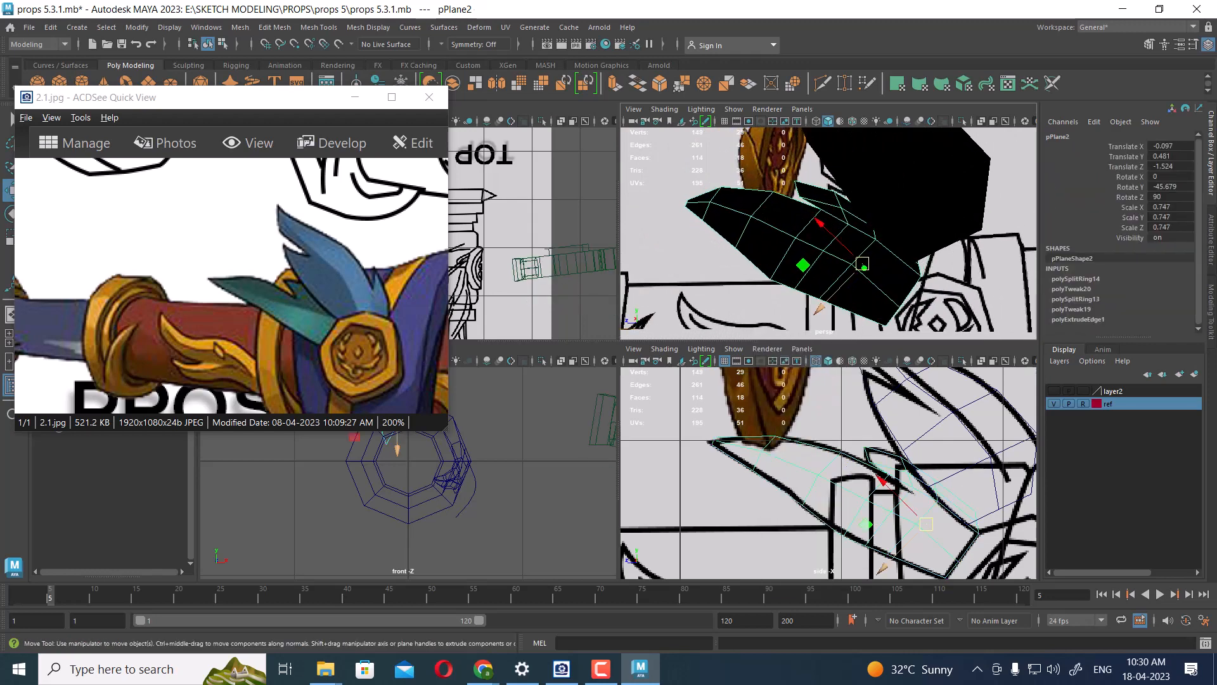
alt+drag(825, 251, 842, 296)
scroll(885, 253, up, 3)
- Delete the extra crosswise edges inserted through the copied leaf's body
right_drag(840, 298, 834, 272)
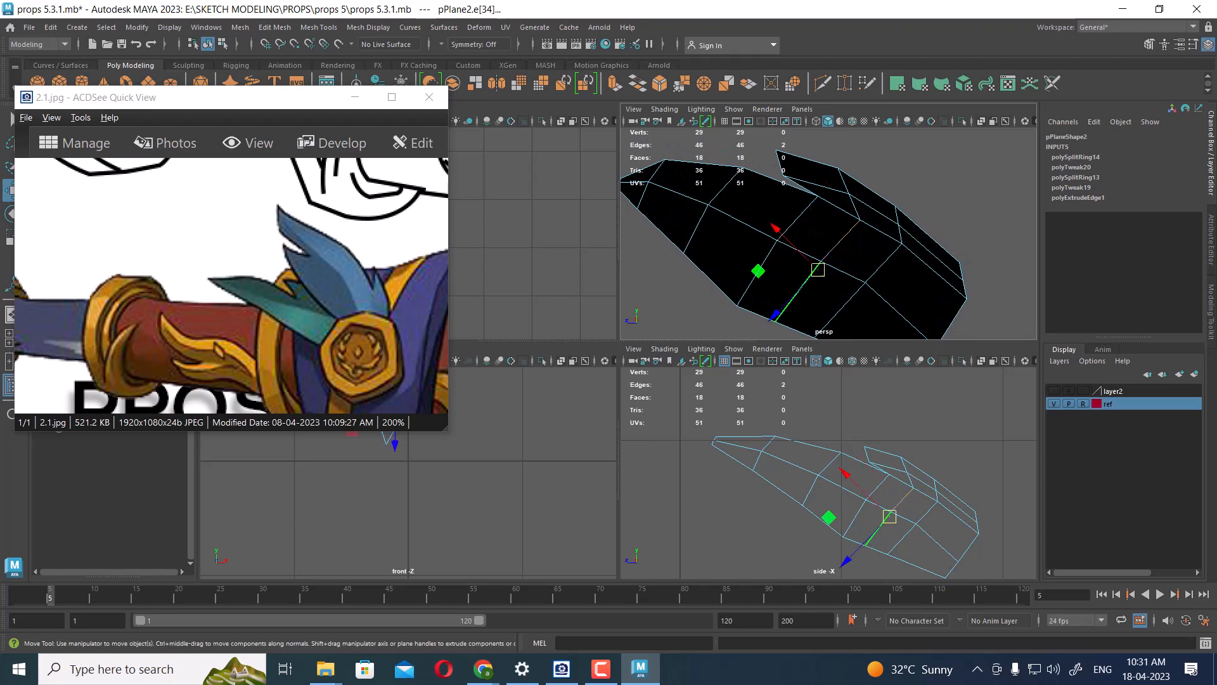
shift+right_drag(880, 248, 828, 266)
key(r)
alt+drag(852, 289, 818, 285)
scroll(818, 286, up, 3)
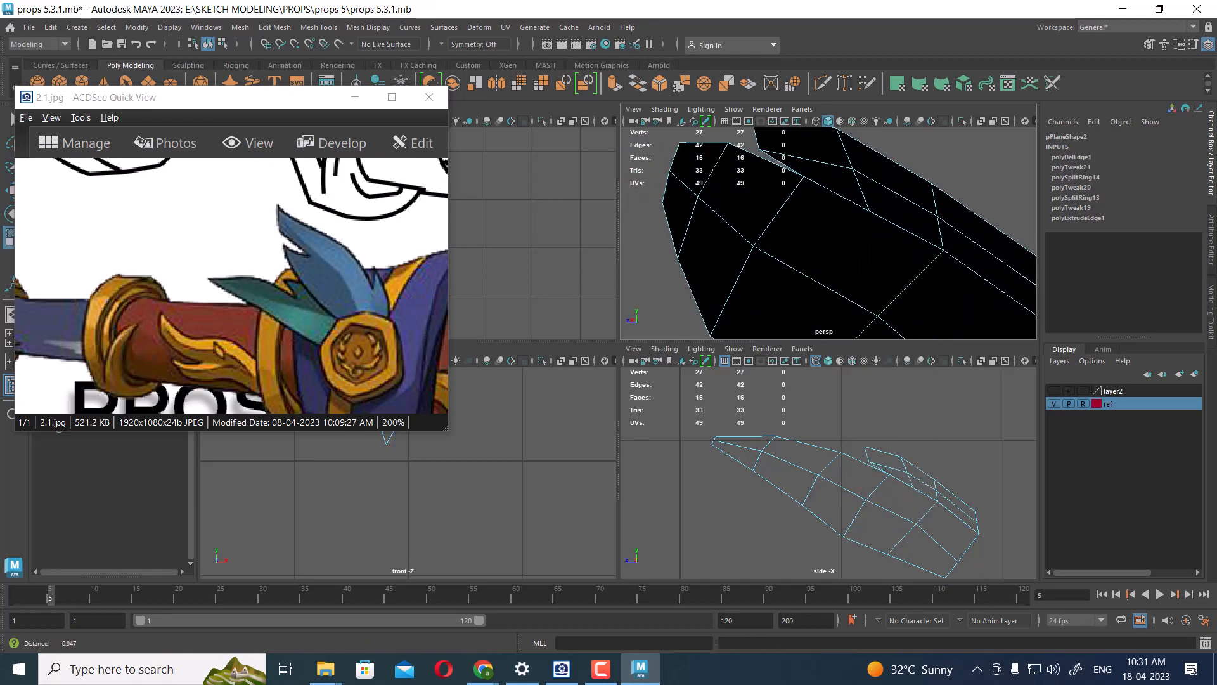
- Merge the leftover vertex on the seam between leaf and barb with the neighbouring seam vertex at their center
scroll(905, 211, up, 1)
right_drag(905, 212, 844, 212)
click(872, 209)
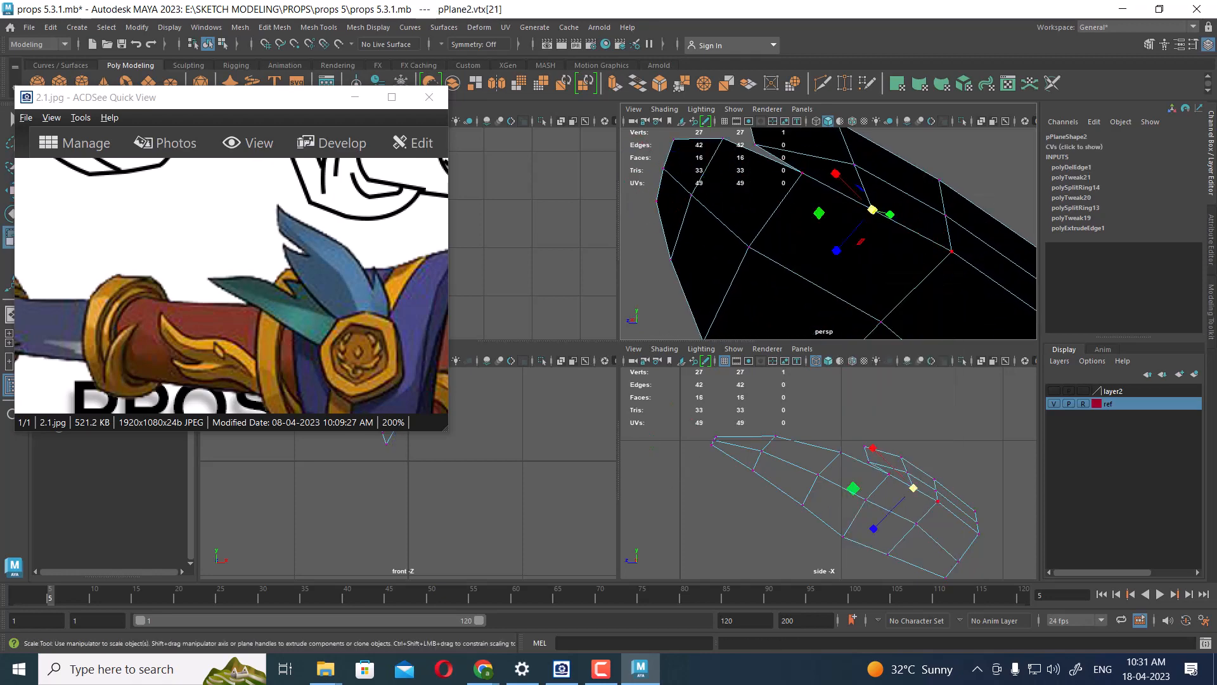
shift+right_drag(880, 291, 868, 174)
scroll(868, 184, down, 6)
scroll(869, 184, up, 3)
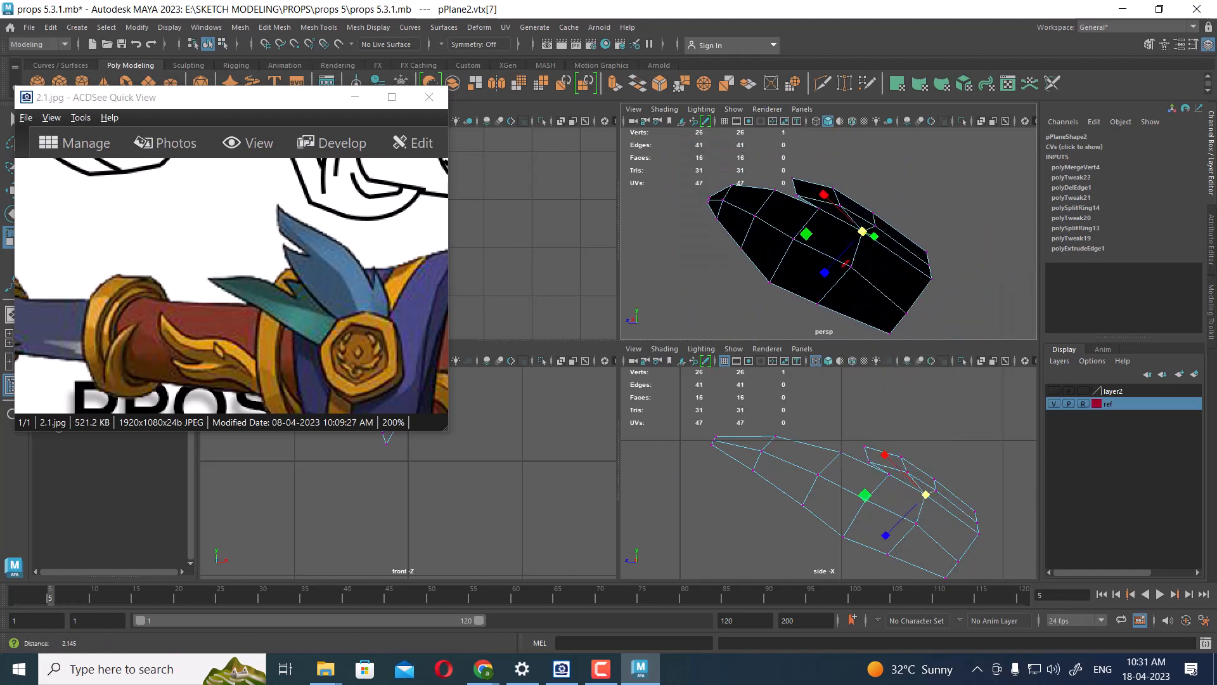
- Extrude all faces of the copied leaf with Local Translate Z 0.06 to give it thickness
alt+drag(869, 209, 805, 222)
scroll(786, 234, up, 4)
scroll(811, 226, down, 4)
right_drag(815, 237, 853, 222)
mouse_move(774, 219)
alt+mouse_down()
mouse_move(900, 222)
mouse_move(792, 216)
alt+mouse_up()
right_drag(738, 208, 733, 244)
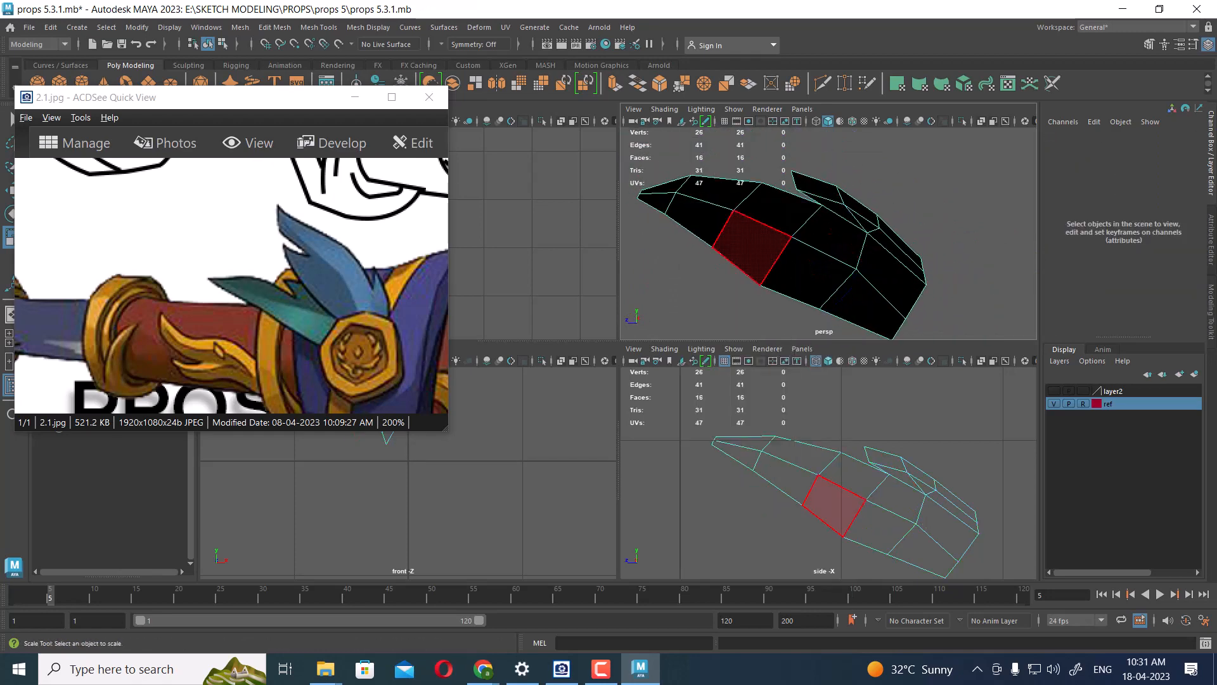
scroll(824, 236, down, 4)
drag(932, 180, 673, 333)
scroll(748, 273, up, 3)
shift+right_click(826, 157)
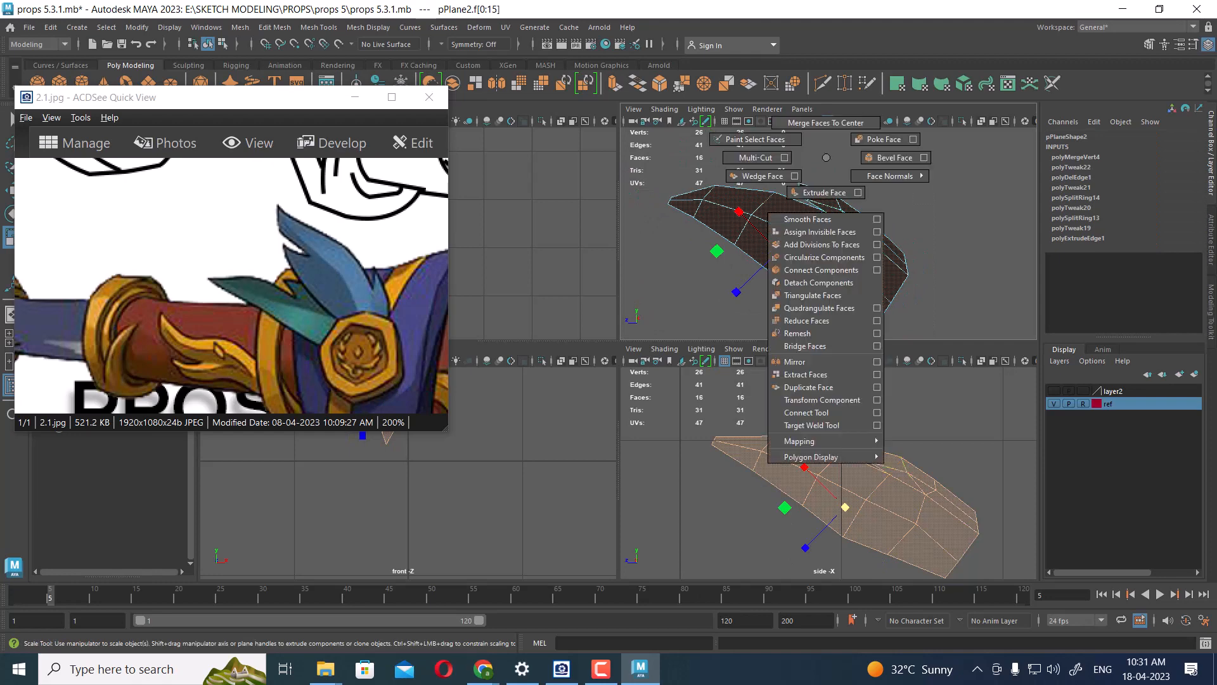
shift+right_drag(821, 191, 820, 192)
alt+drag(821, 219, 698, 224)
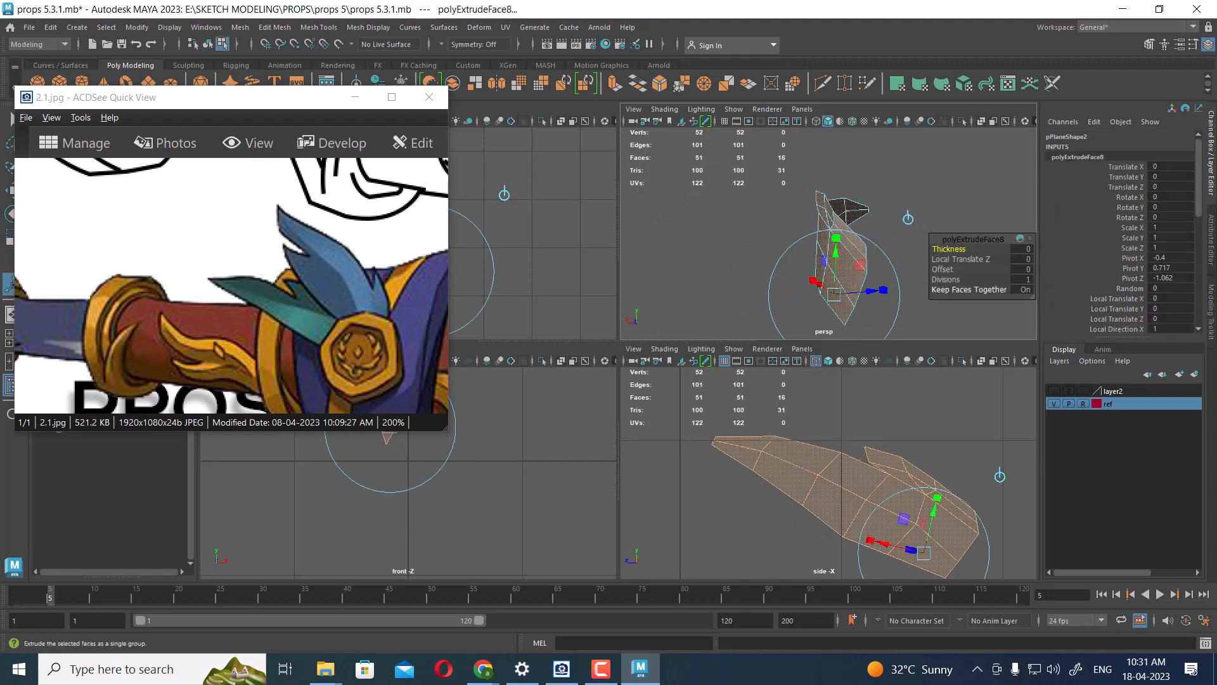
drag(961, 260, 982, 260)
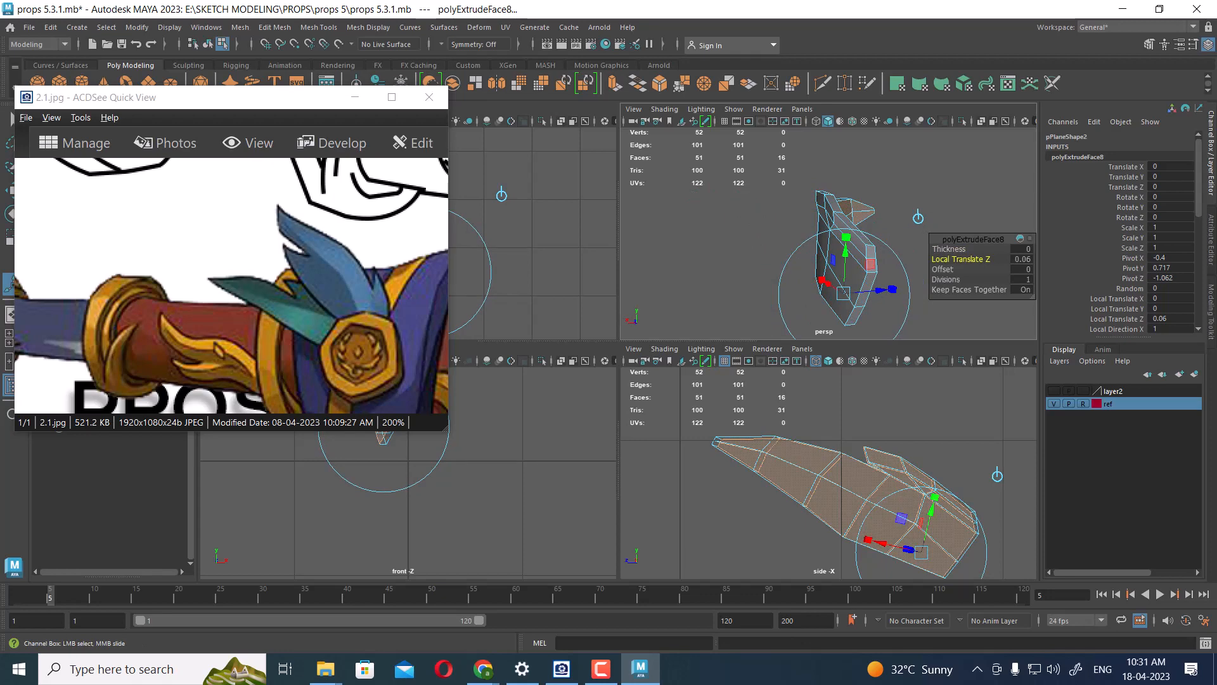
- Return the extruded leaf to object mode and check its shape in smooth preview before restoring the unsmoothed display
mouse_move(741, 241)
alt+mouse_down()
mouse_move(904, 246)
mouse_move(900, 236)
mouse_move(761, 239)
alt+mouse_up()
right_drag(732, 224, 776, 183)
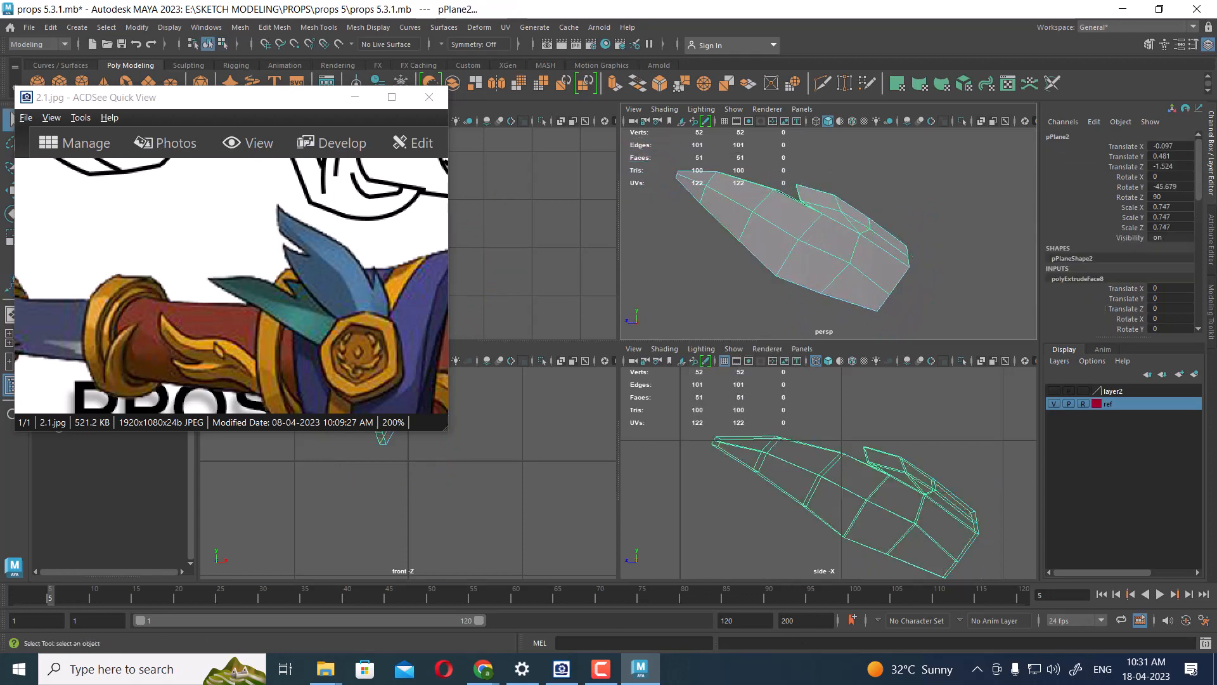
alt+drag(761, 222, 825, 241)
key(3)
click(831, 247)
key(1)
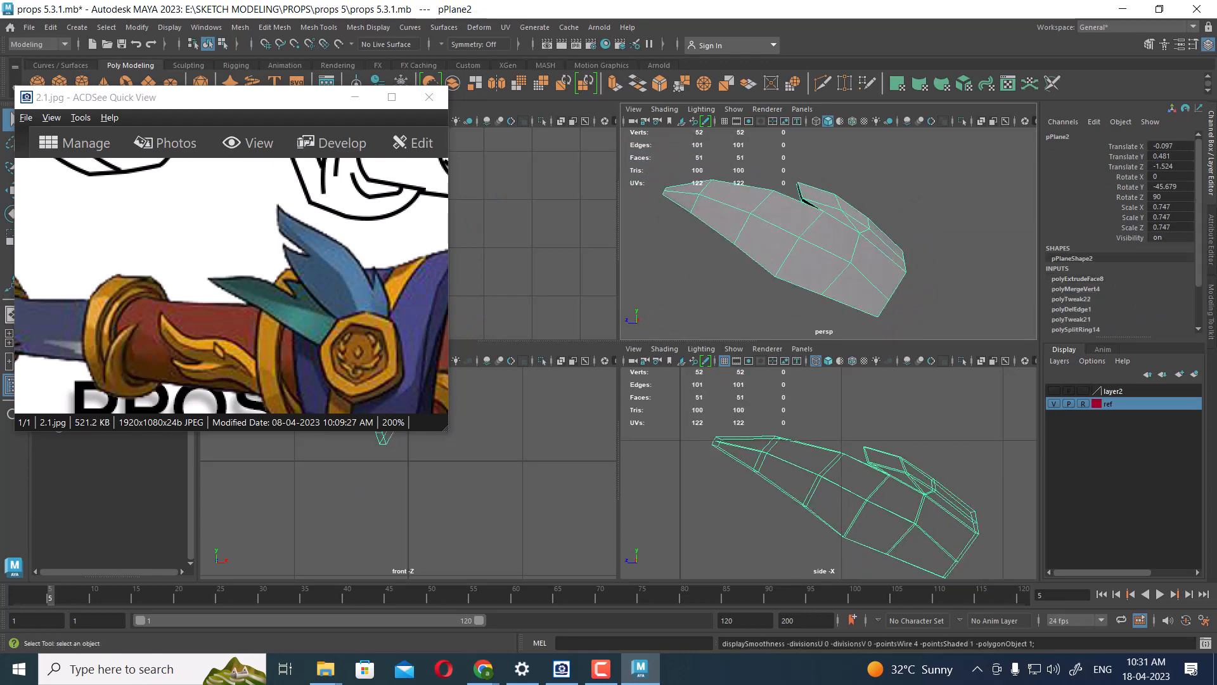
- Soften the edges of the extruded leaf
click(939, 218)
scroll(824, 241, down, 5)
click(818, 247)
scroll(824, 244, up, 7)
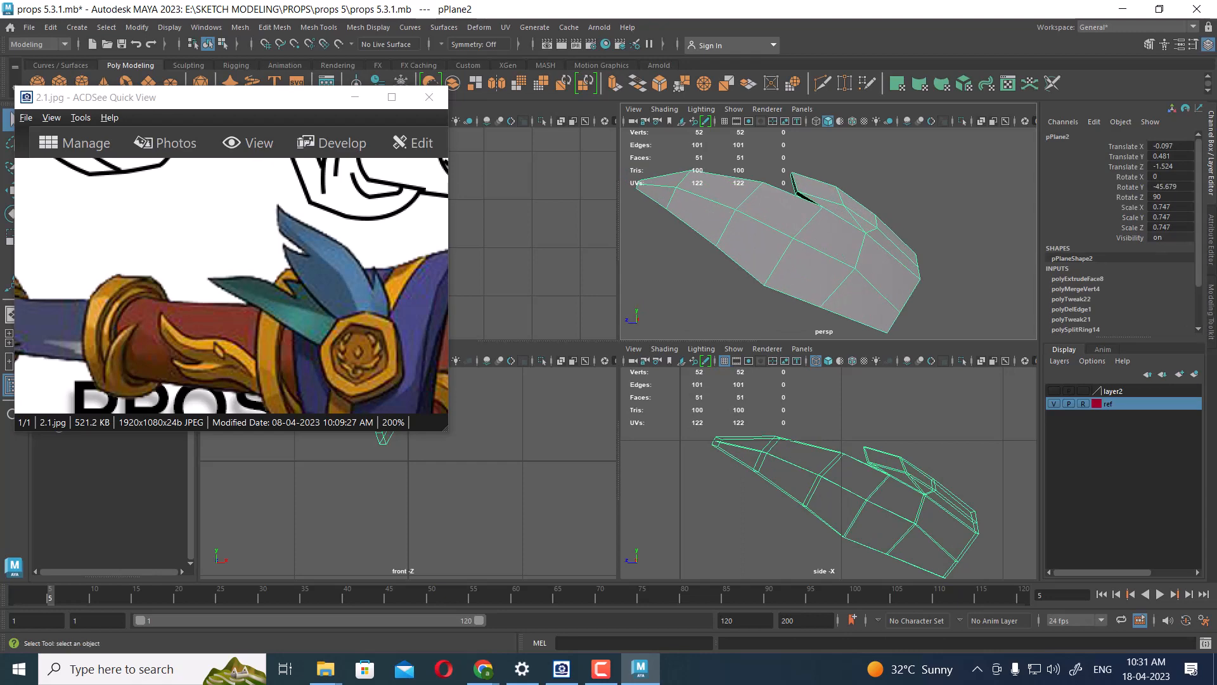
mouse_move(734, 201)
shift+right_down()
mouse_move(785, 234)
mouse_move(849, 236)
mouse_move(846, 217)
mouse_move(769, 245)
shift+right_up()
- Adjust the position of the vertex pair midway along the leaf's lower edge in the side view, ending in object mode
drag(747, 494, 797, 515)
key(w)
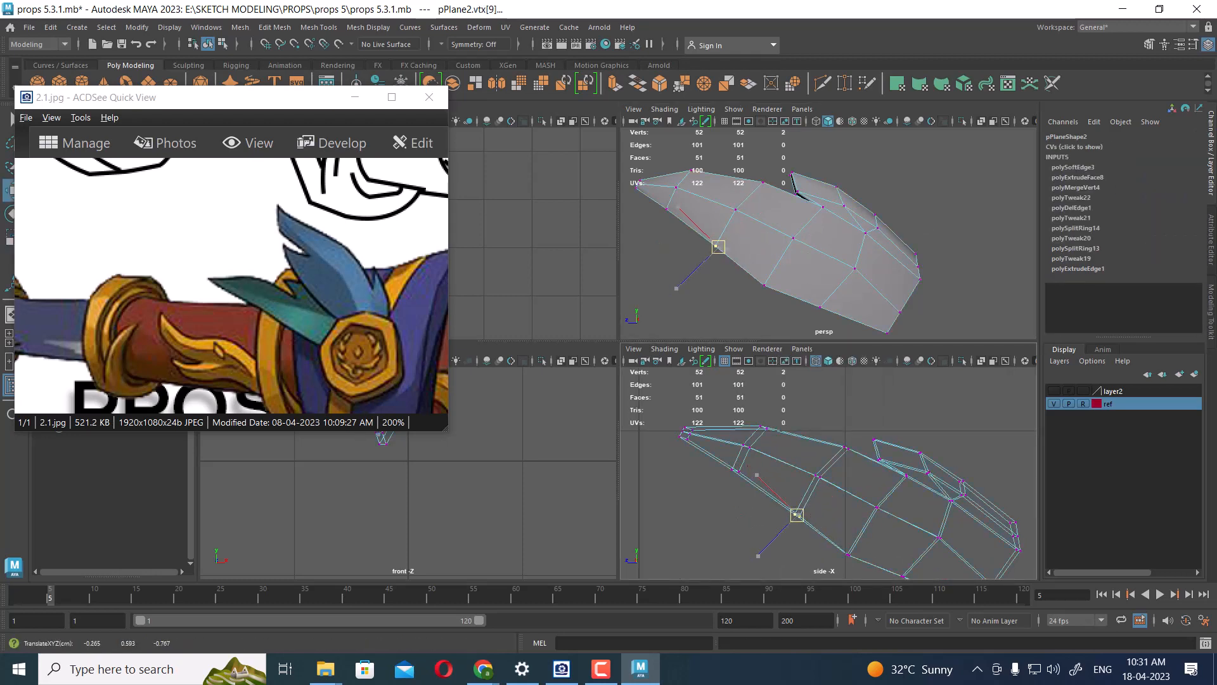
right_drag(823, 245, 870, 216)
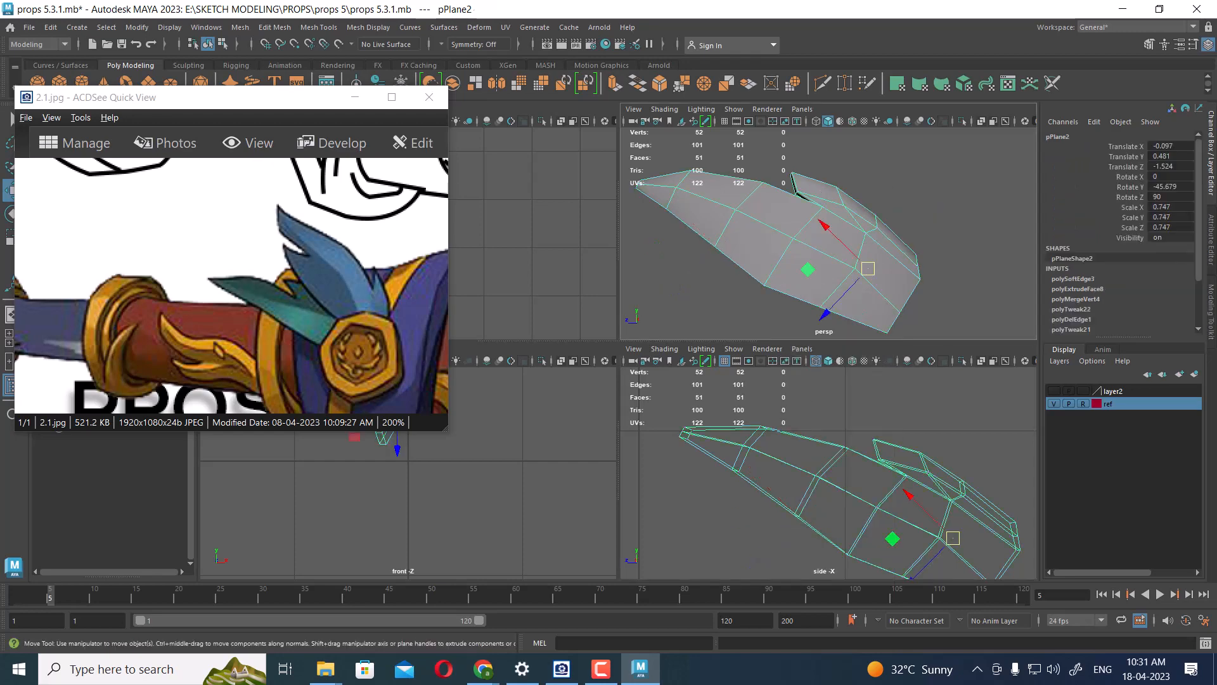
- Show the hidden objects again and select the upright leaf above the extruded one
scroll(843, 235, down, 5)
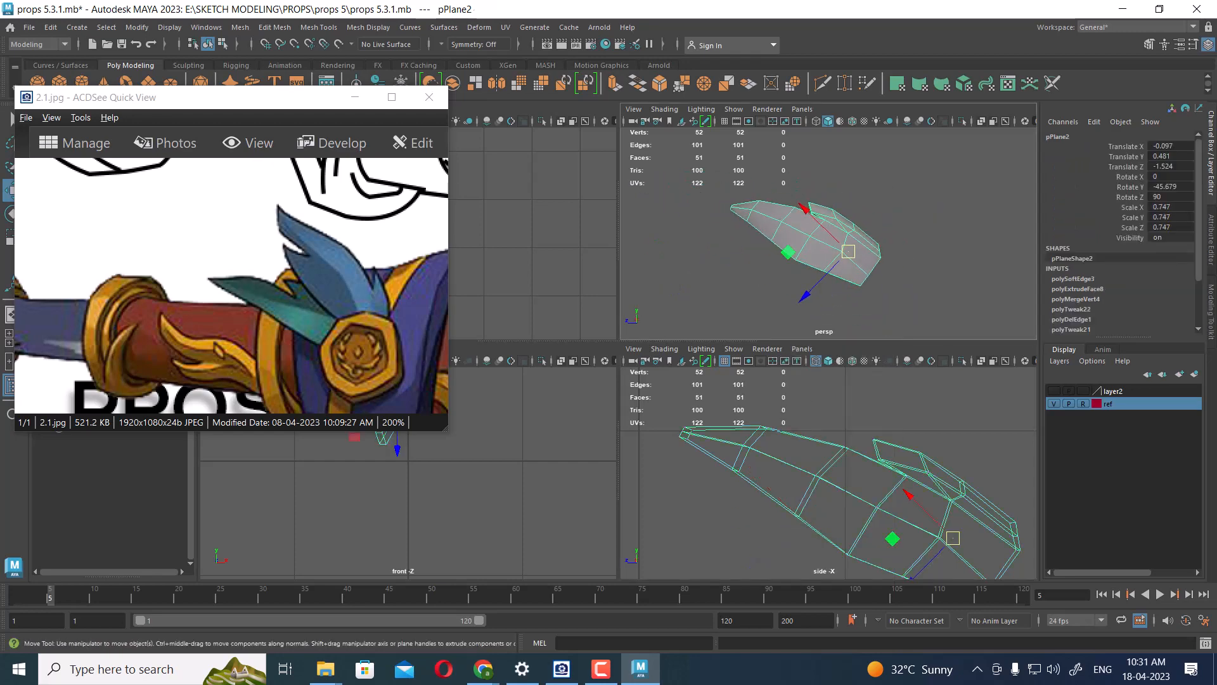
key(ctrl+shift+h)
click(944, 412)
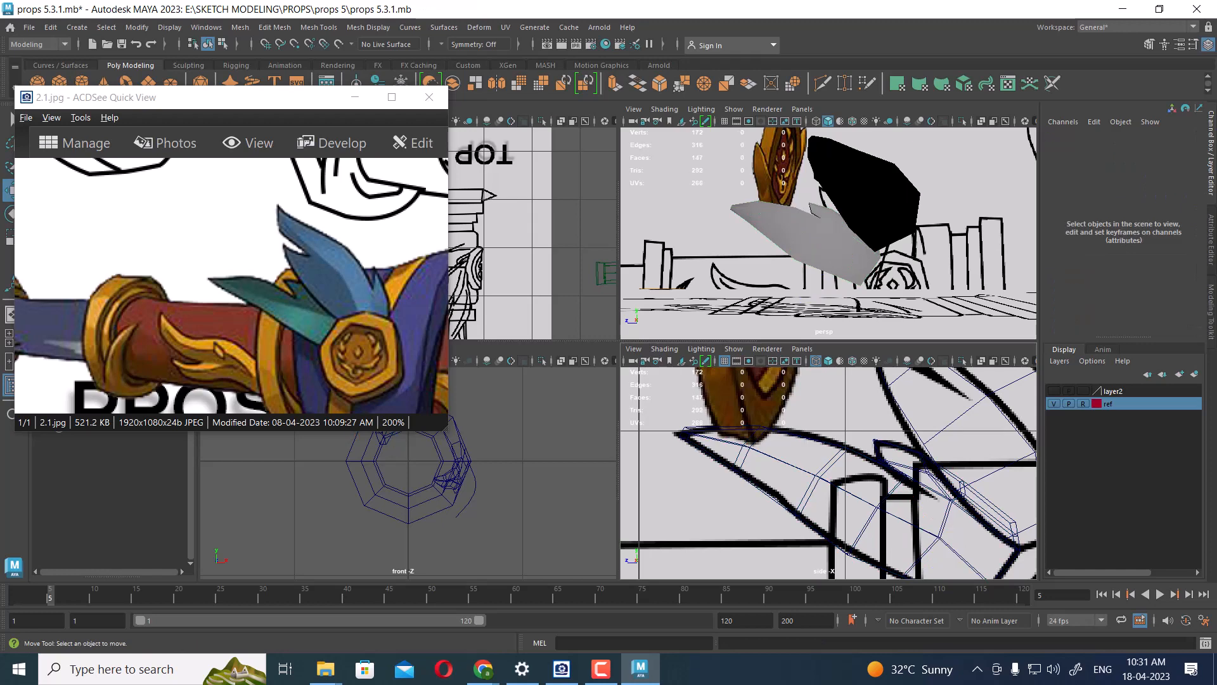
alt+middle_drag(945, 413, 884, 469)
click(919, 466)
scroll(919, 466, down, 5)
scroll(850, 472, up, 5)
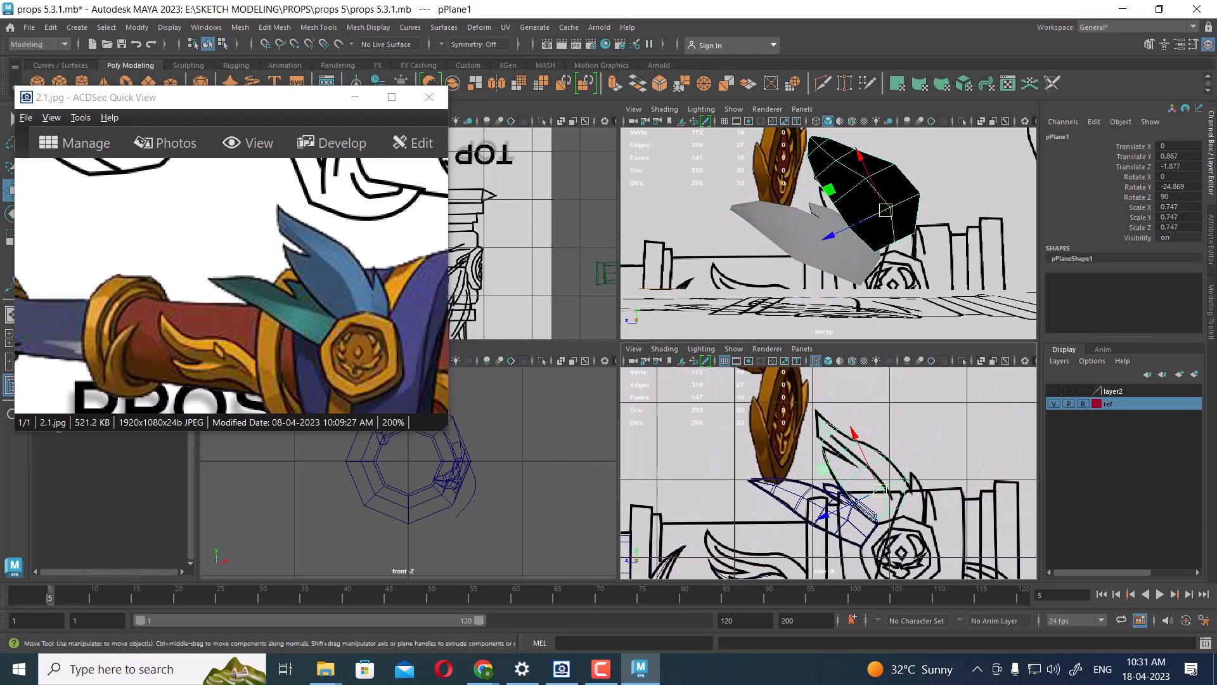
- Move the tip vertices of the upright leaf onto the pointed tip of the sketched outline in the side view
key(space)
scroll(850, 472, up, 3)
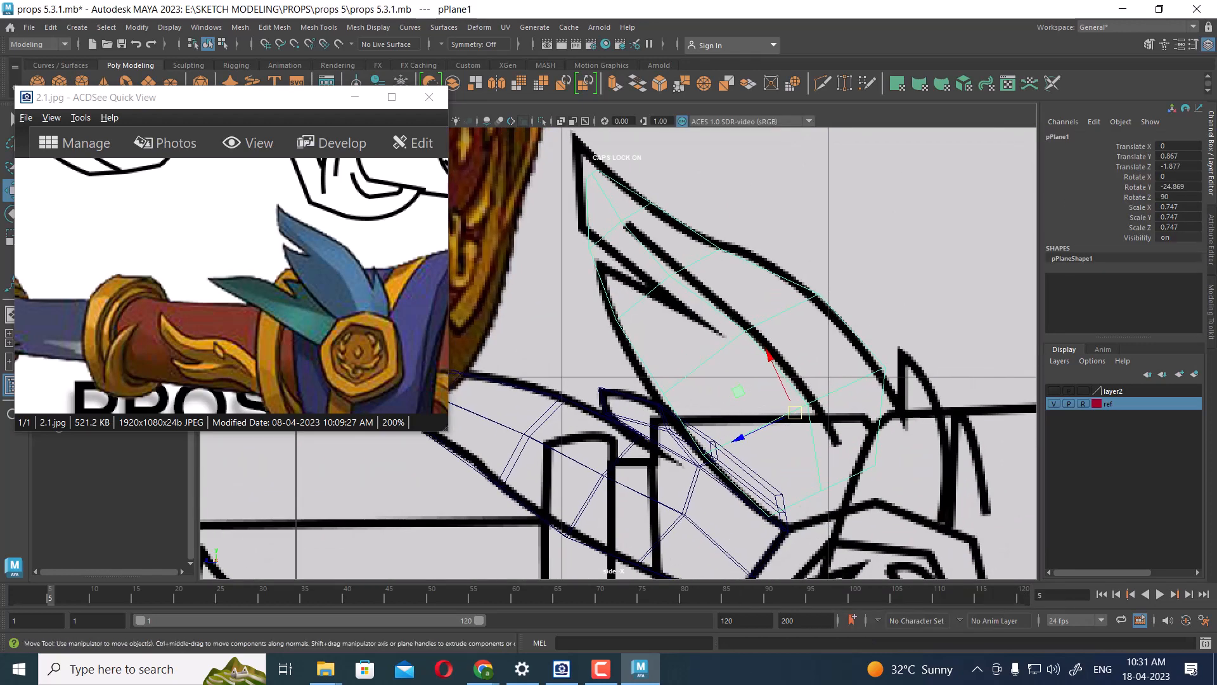
scroll(714, 444, up, 2)
alt+middle_drag(713, 444, 731, 457)
alt+middle_drag(625, 196, 668, 272)
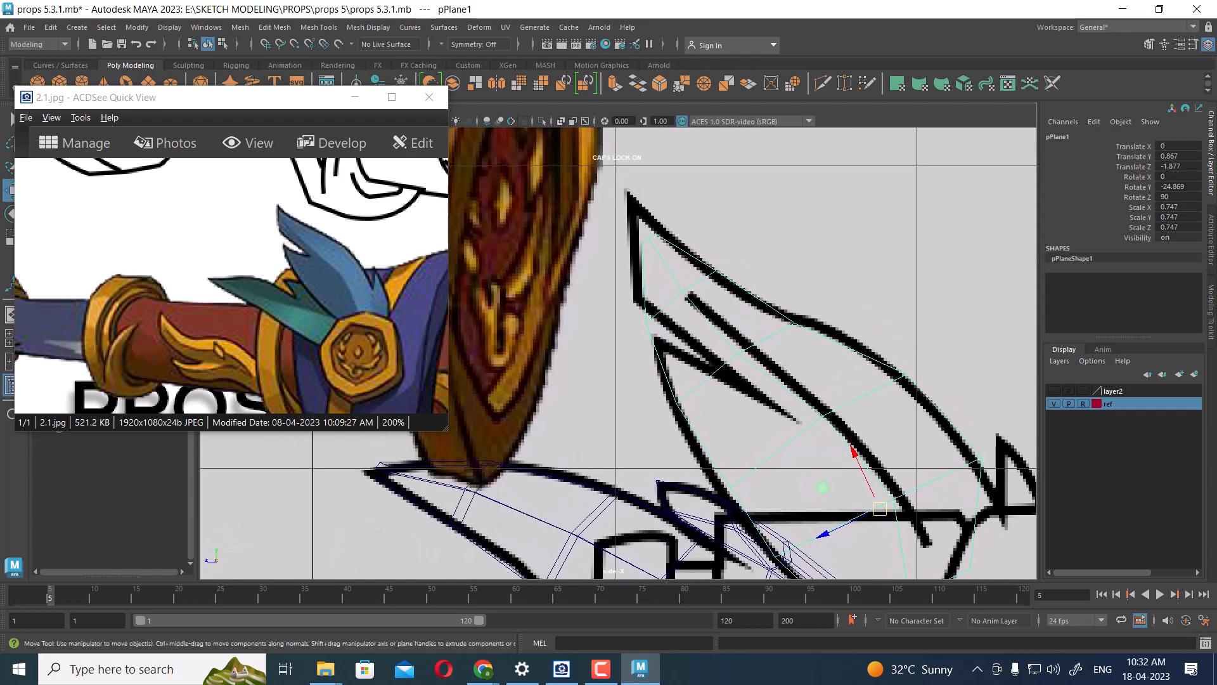
right_drag(658, 256, 658, 222)
click(666, 264)
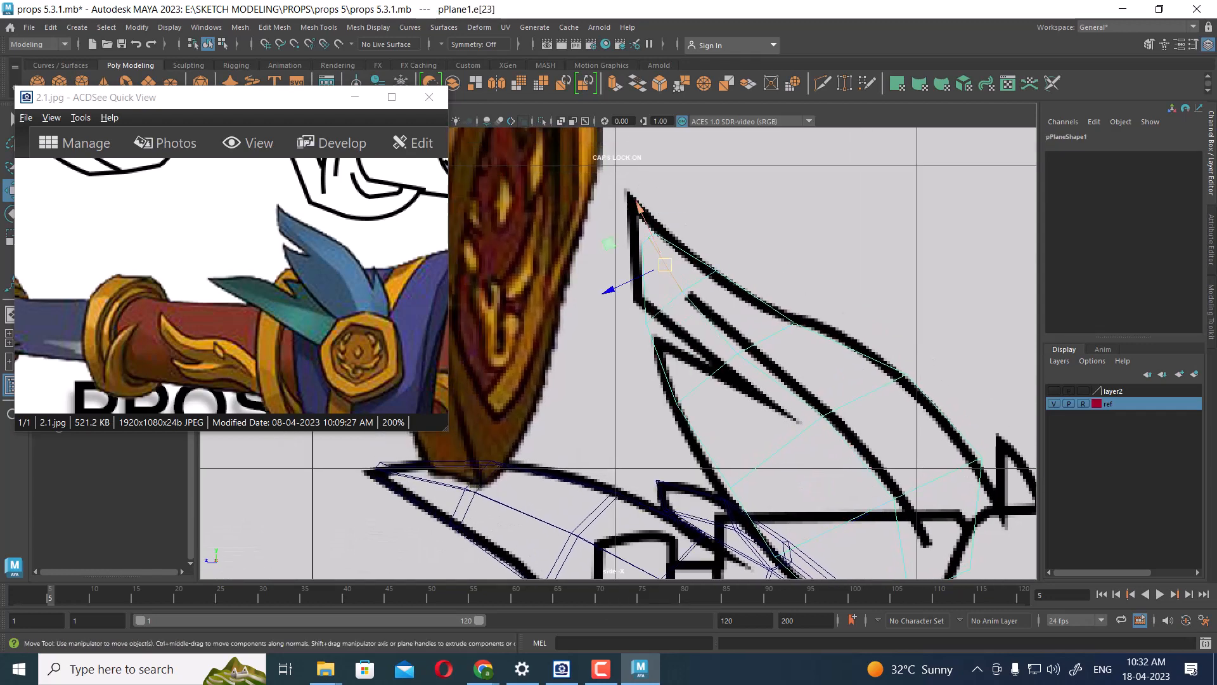
scroll(678, 235, up, 2)
alt+middle_drag(688, 205, 721, 260)
right_drag(724, 259, 672, 258)
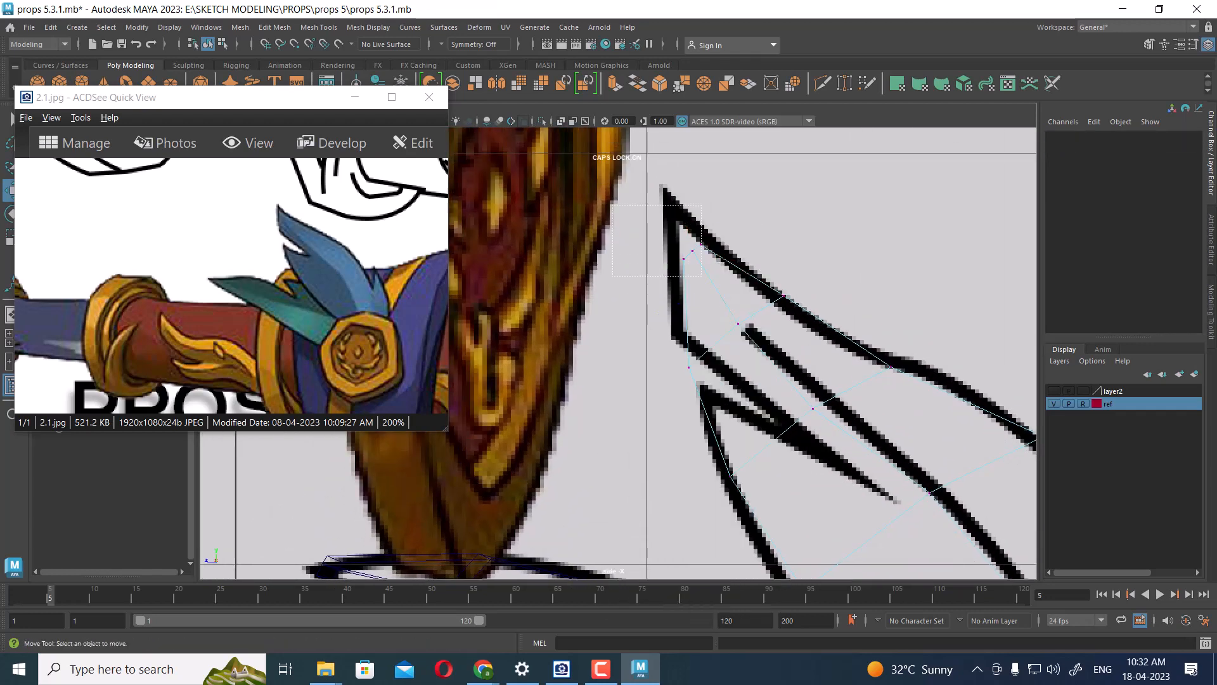
drag(702, 276, 689, 233)
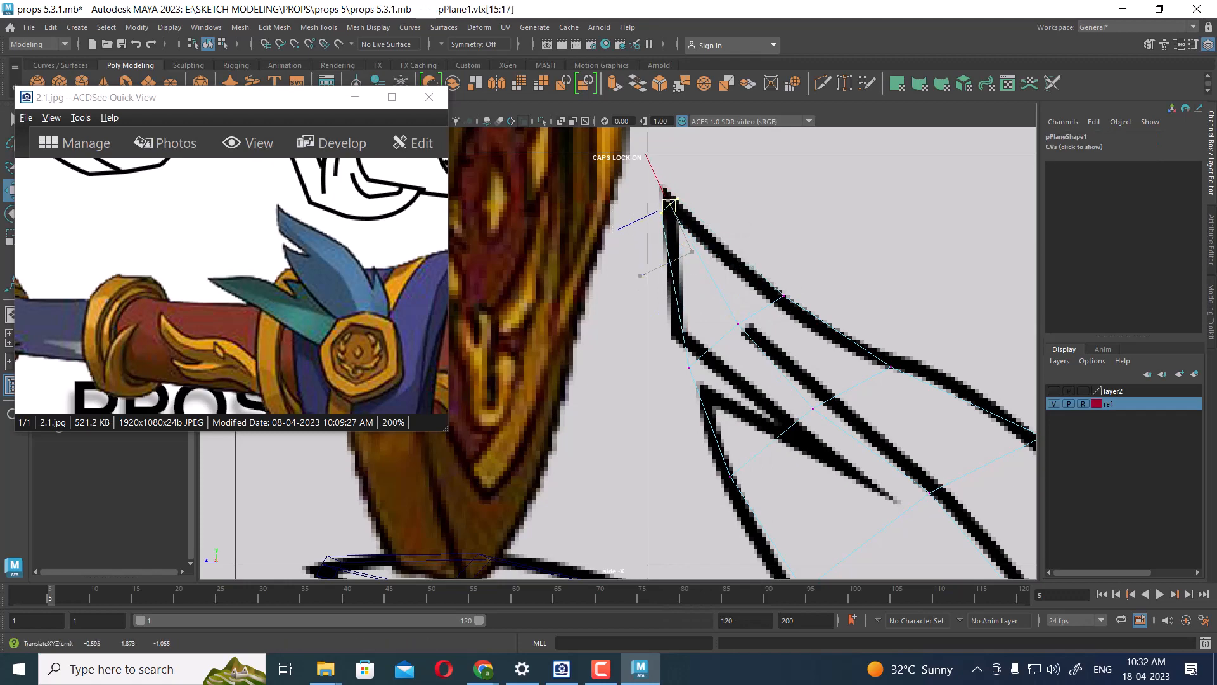
- Split the edge ring just below the upright leaf's tip to add a crosswise edge row, and check it in perspective
right_drag(735, 317, 735, 285)
click(710, 279)
ctrl+right_drag(766, 217, 708, 290)
key(space)
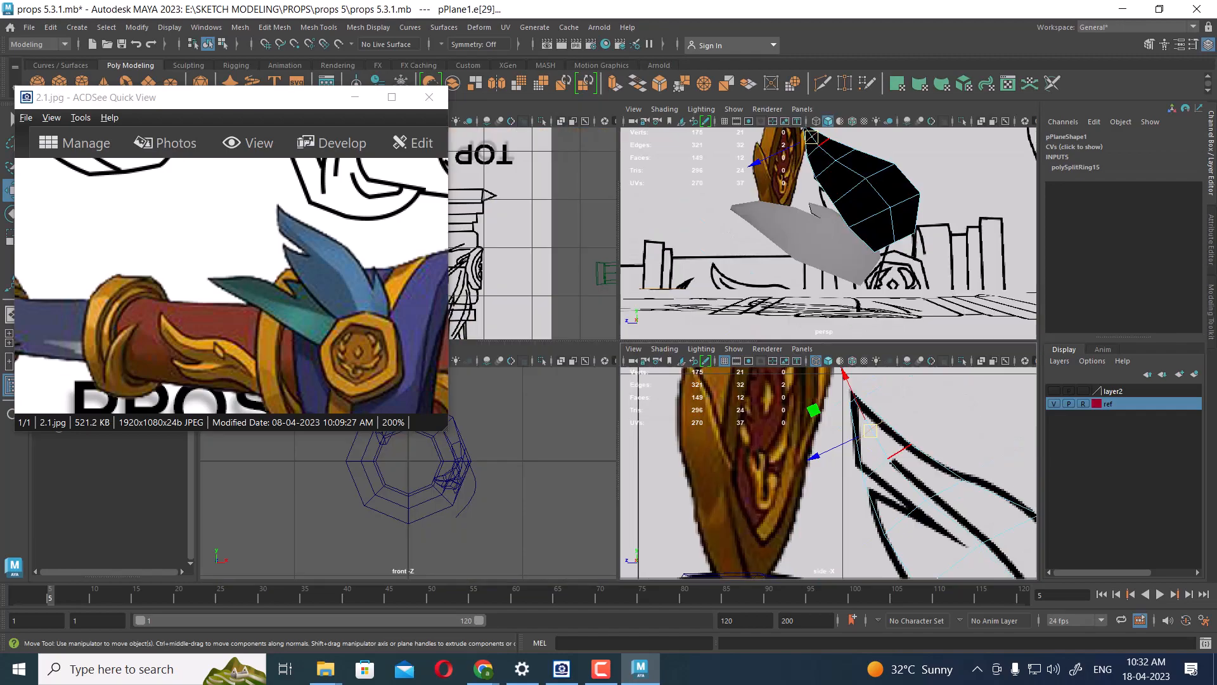
key(space)
alt+drag(864, 222, 774, 266)
scroll(773, 266, up, 2)
alt+middle_drag(773, 266, 808, 346)
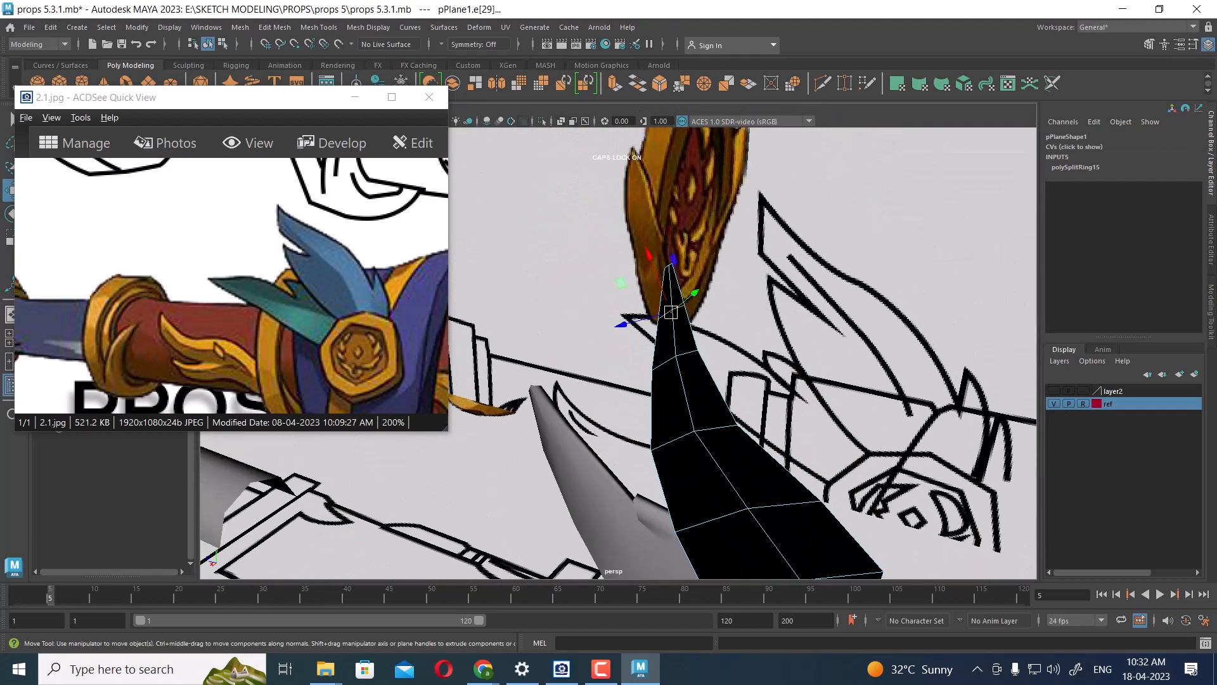
alt+drag(809, 346, 743, 387)
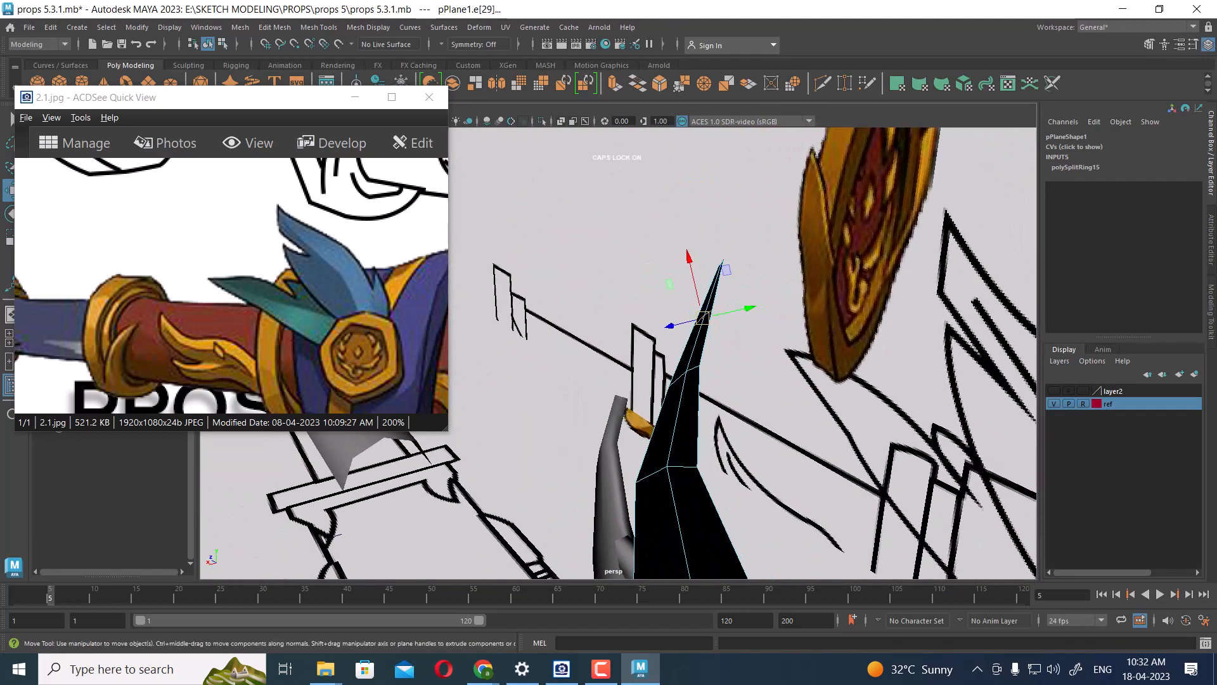
drag(702, 317, 857, 296)
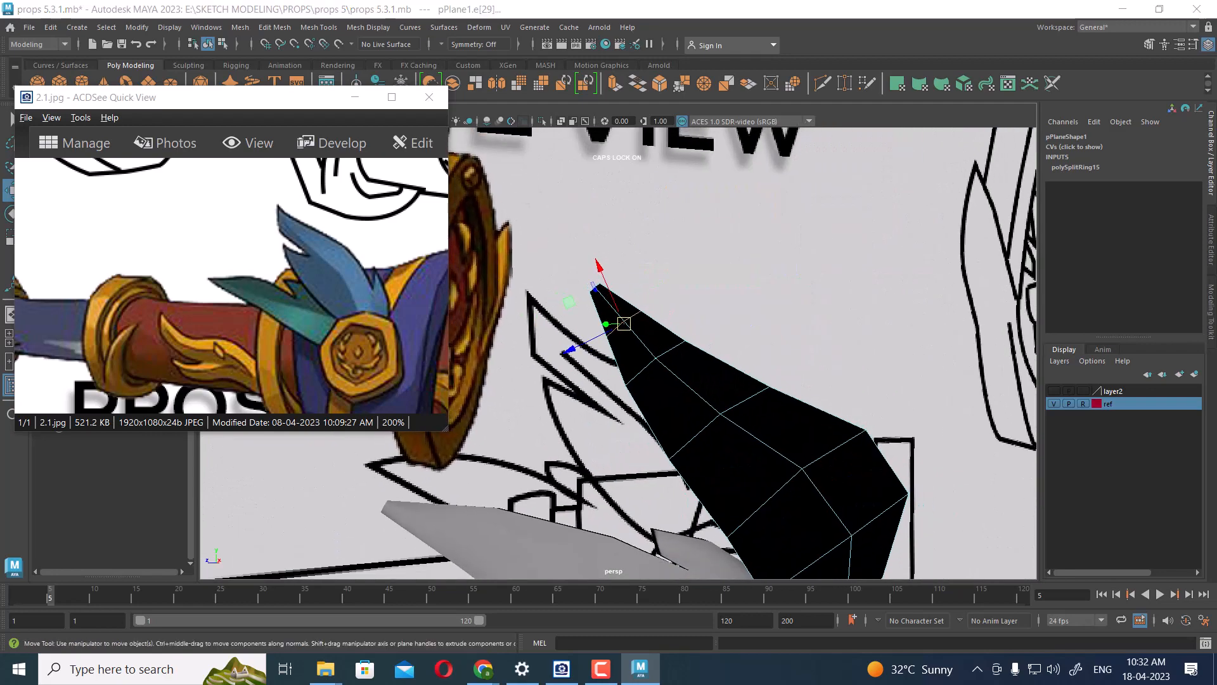
- Move the boundary vertex below the leaf's tip onto the sketch corner where the notch begins
key(space)
scroll(913, 521, up, 1)
alt+middle_drag(913, 521, 871, 486)
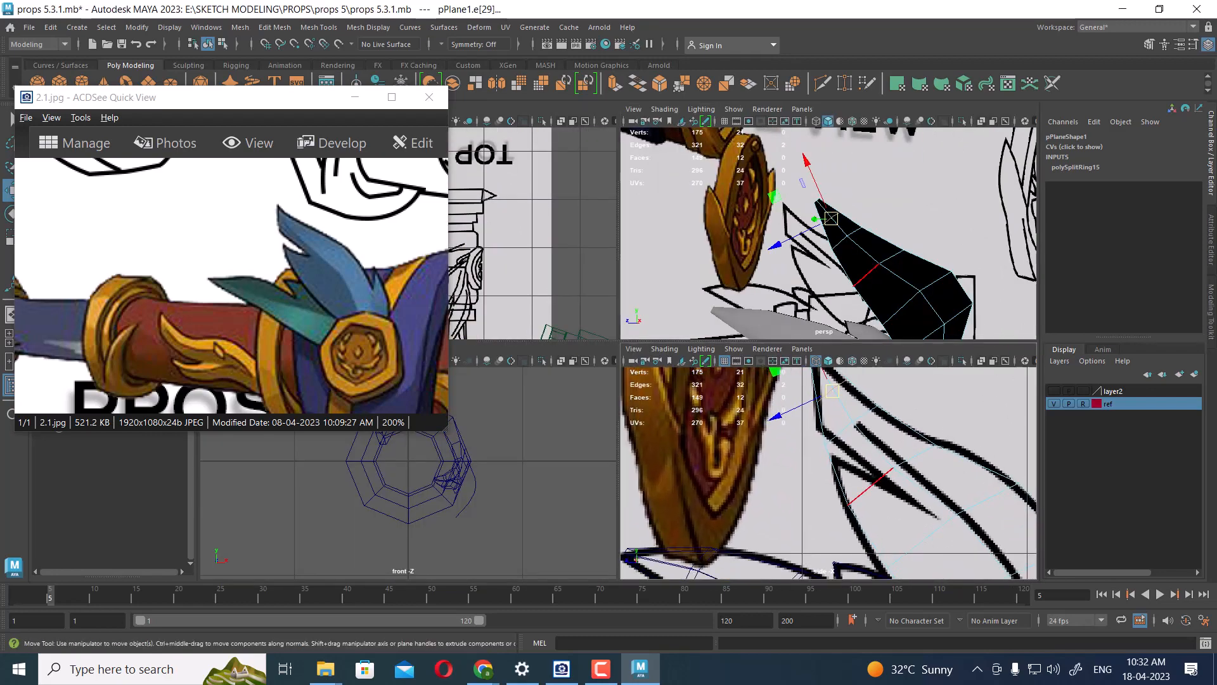
key(space)
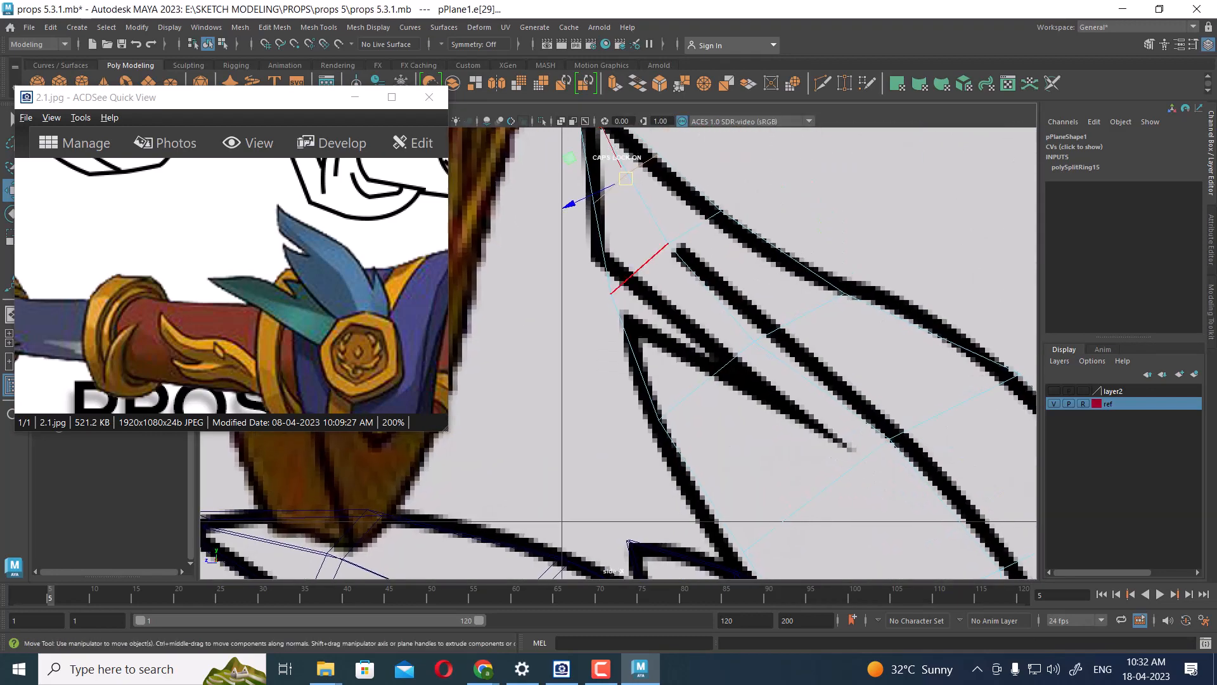
right_drag(660, 273, 609, 271)
drag(610, 293, 601, 267)
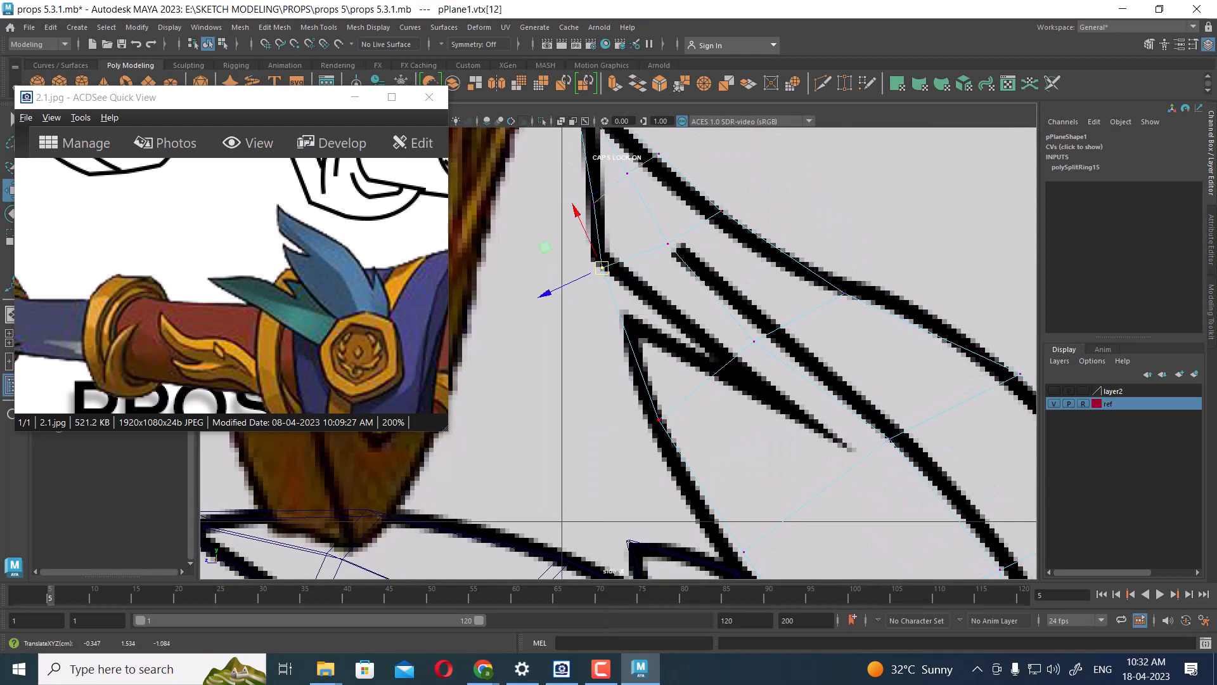
alt+middle_drag(602, 267, 557, 246)
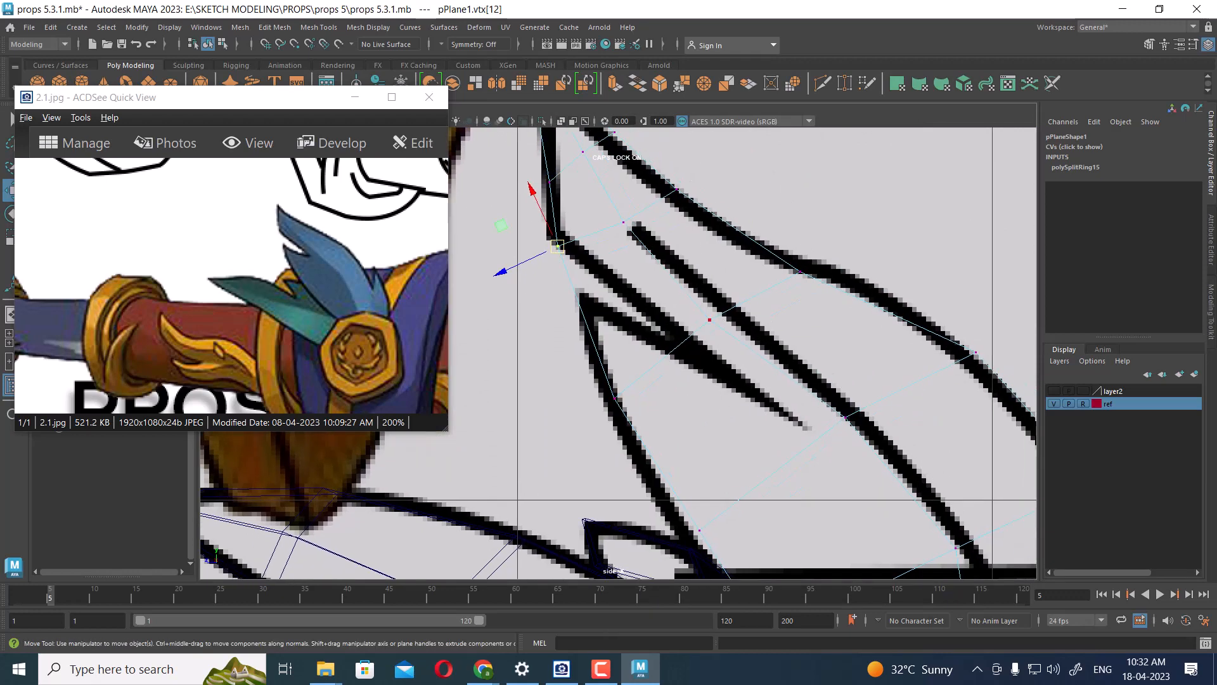
- Split the edge ring crossing the notch area to add another crosswise edge row through the upright leaf's body
scroll(710, 319, down, 4)
scroll(709, 319, up, 2)
right_drag(723, 360, 818, 252)
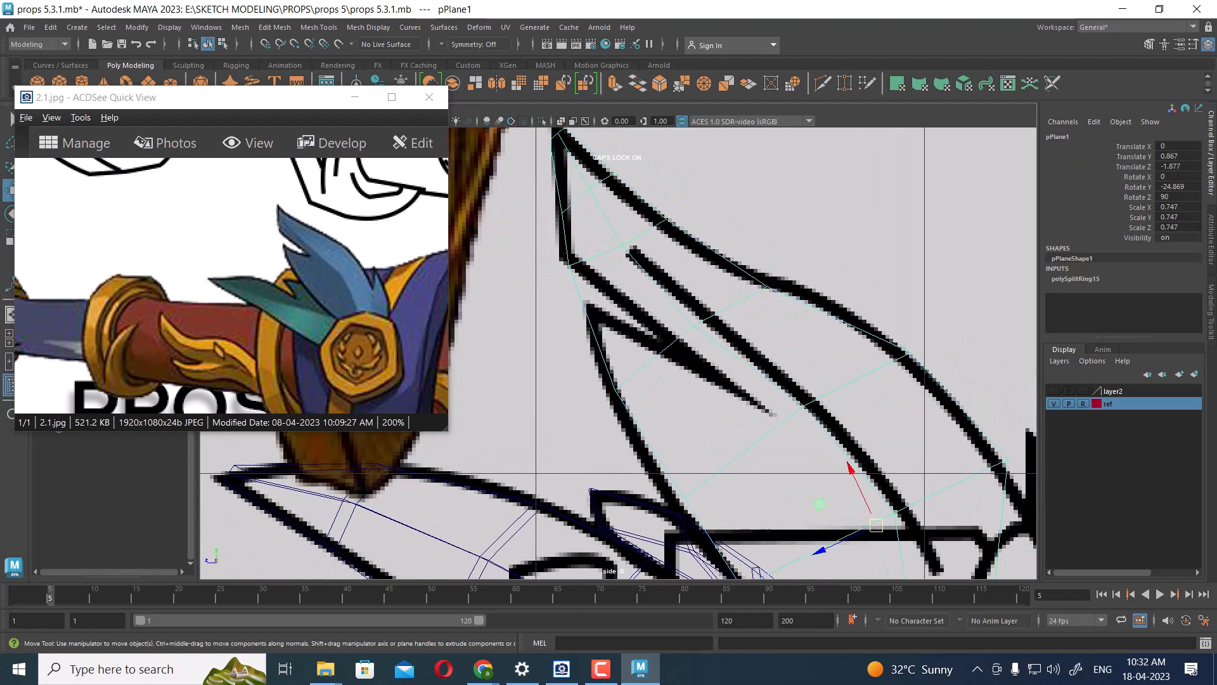
right_drag(748, 416, 748, 363)
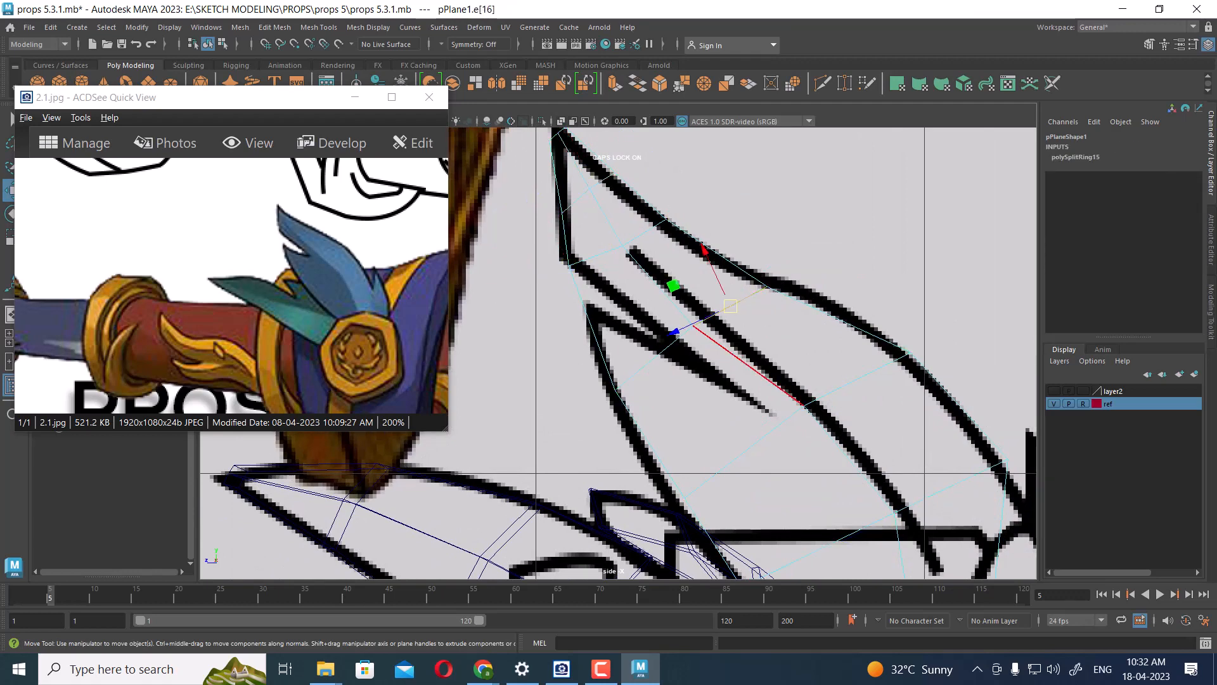
click(749, 366)
ctrl+right_drag(802, 320, 704, 374)
scroll(703, 374, up, 1)
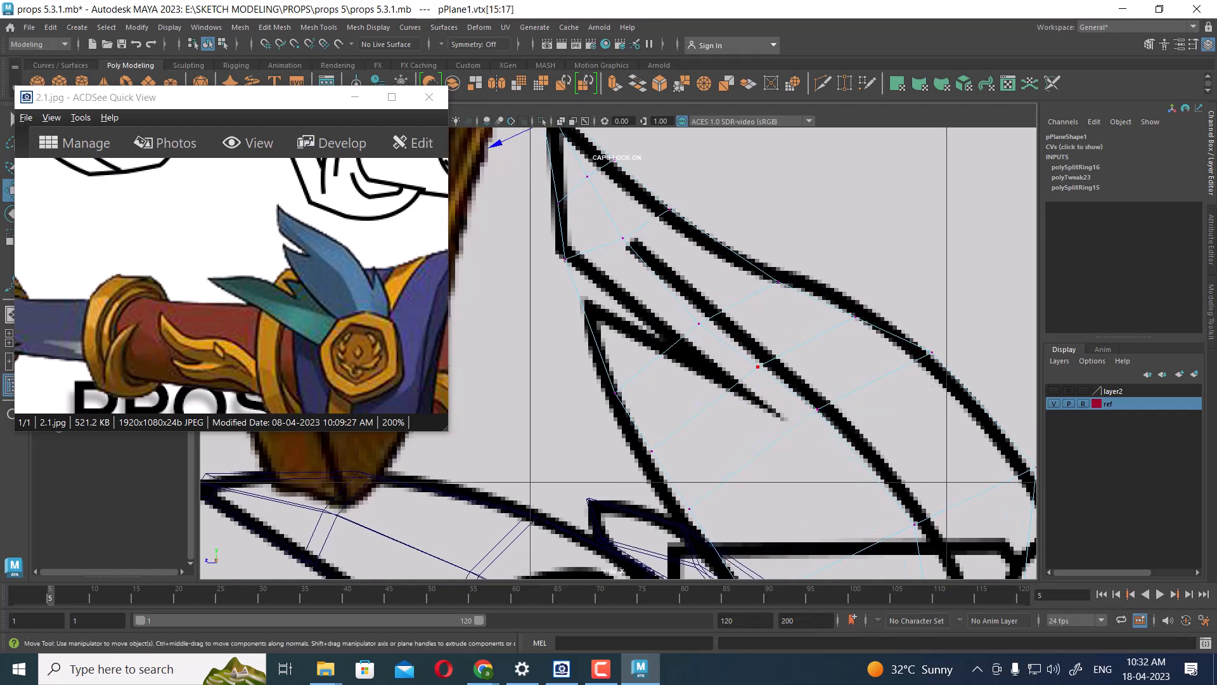
- Cut the notch outline into the upright leaf with Multi-Cut, following the sketched wedge to its inner point and back to the boundary
shift+right_click(776, 303)
shift+right_drag(705, 304, 704, 303)
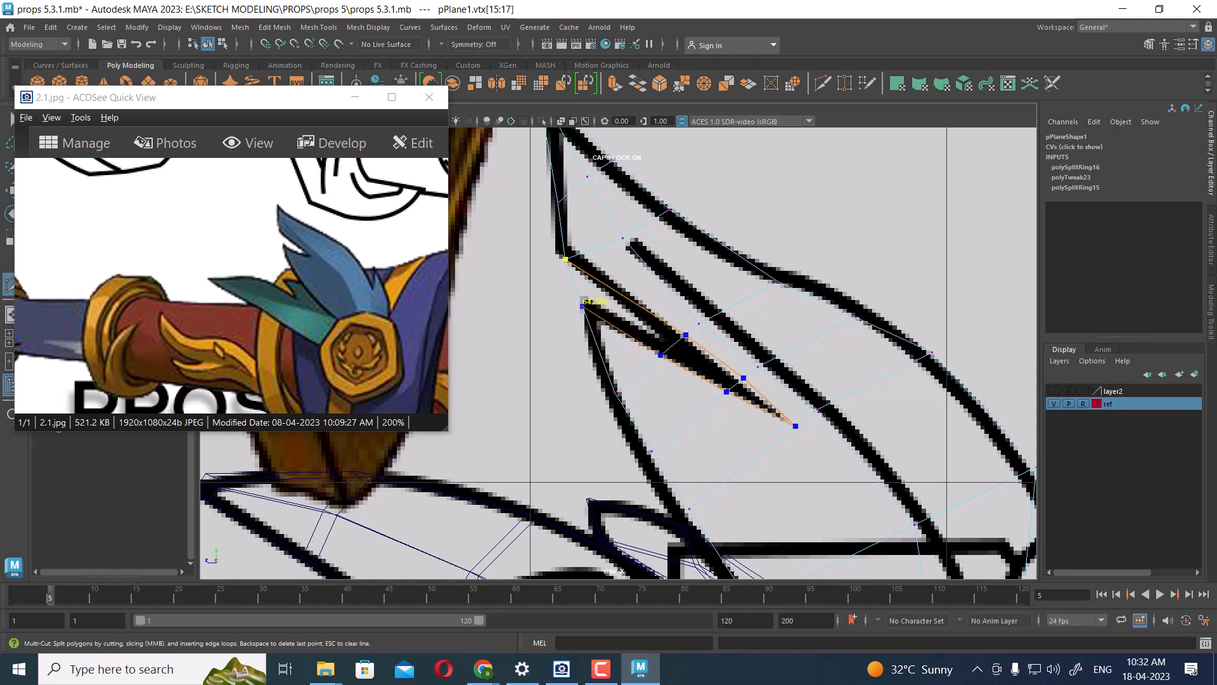
click(583, 306)
right_click(628, 244)
- Delete the three faces inside the cut wedge to open the notch in the upright leaf
right_drag(629, 244, 635, 270)
key(w)
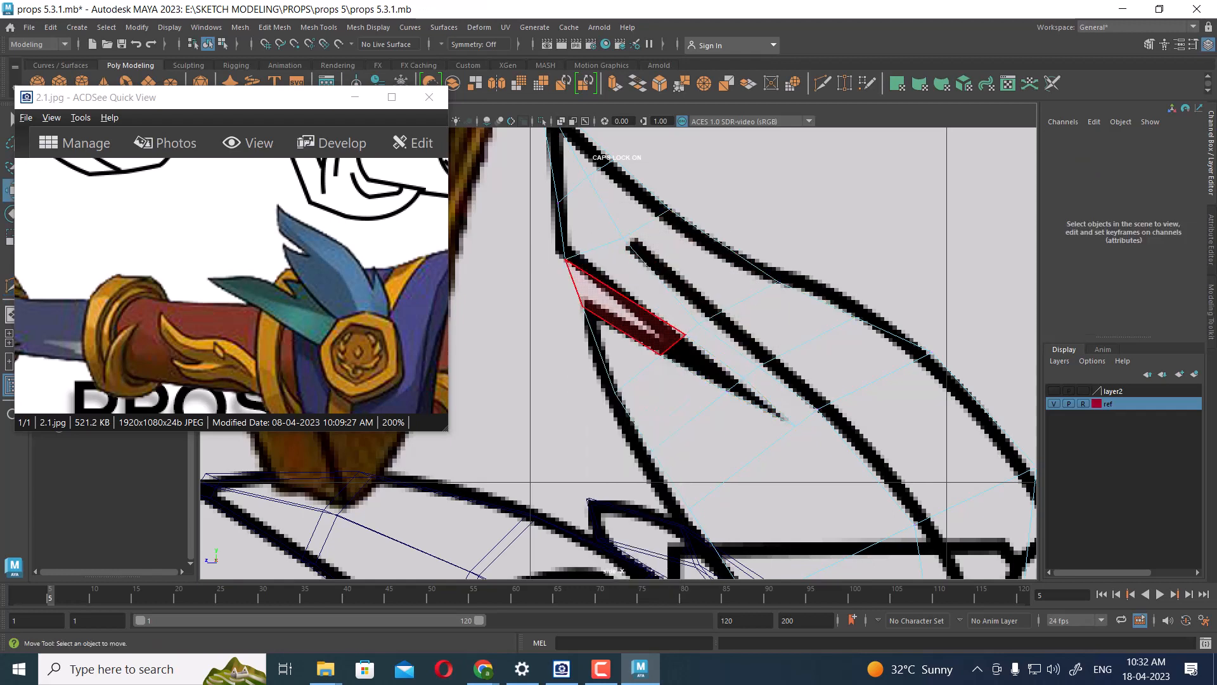
click(642, 323)
shift+click(704, 365)
shift+click(760, 400)
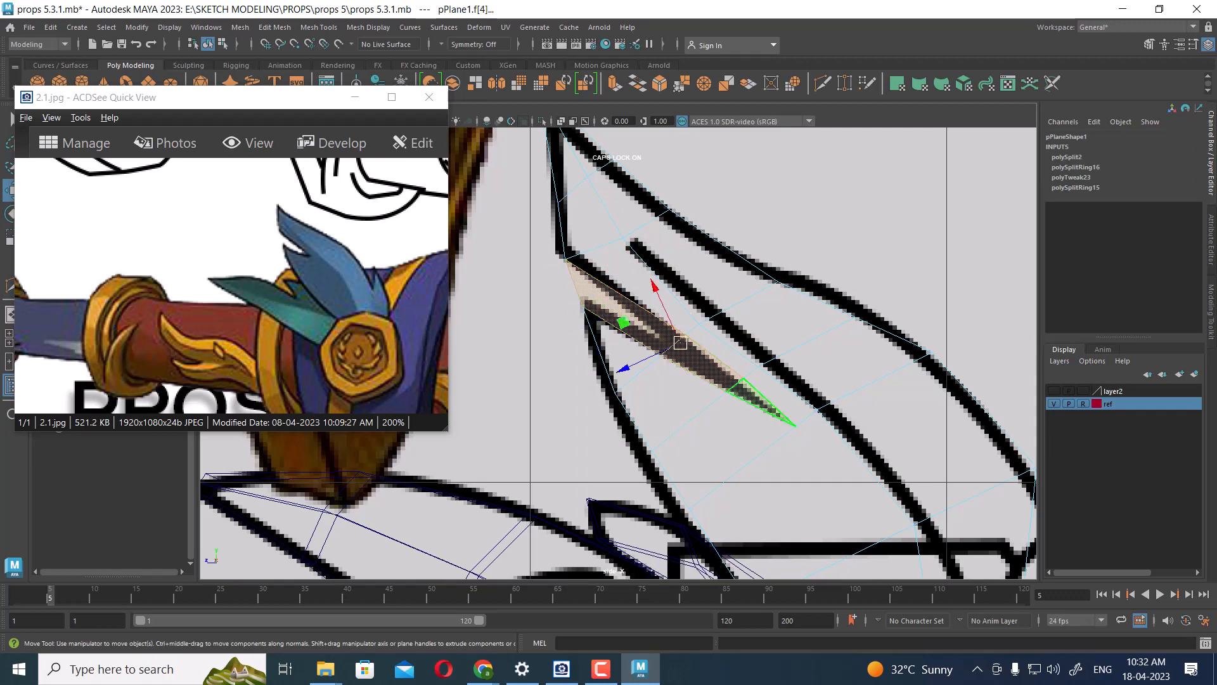
key(Delete)
- Hide the ref layer and show the notched leaf shaded in the perspective view
key(space)
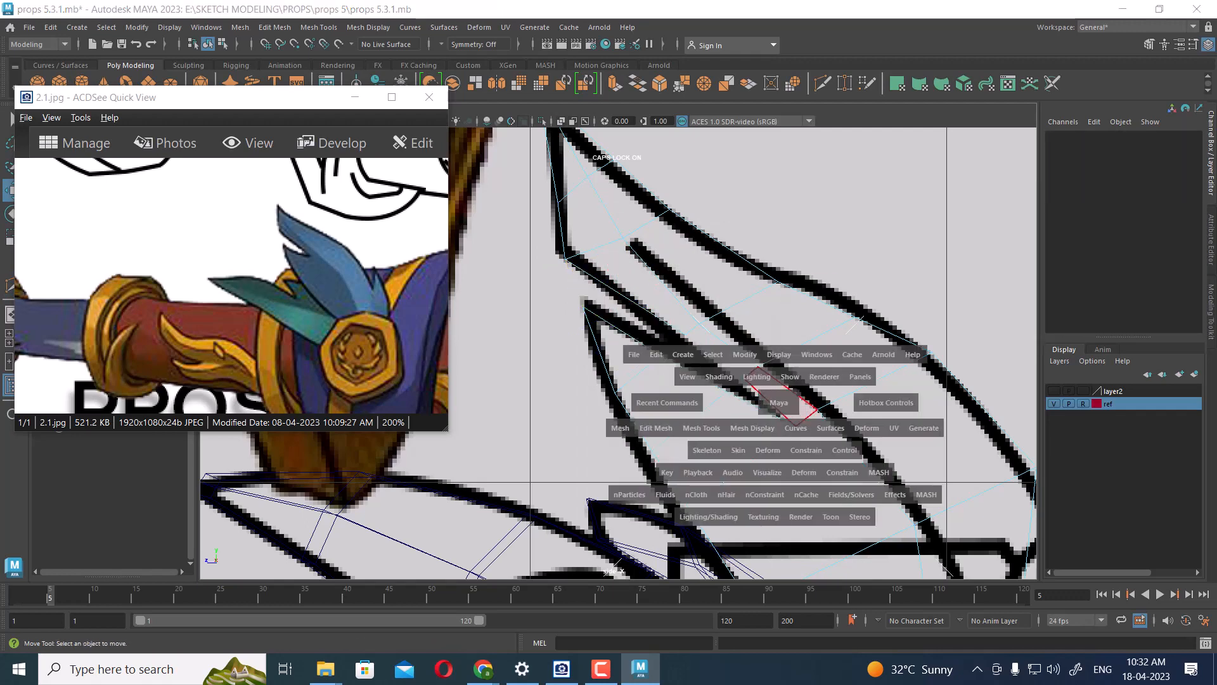
scroll(688, 409, down, 6)
click(1053, 404)
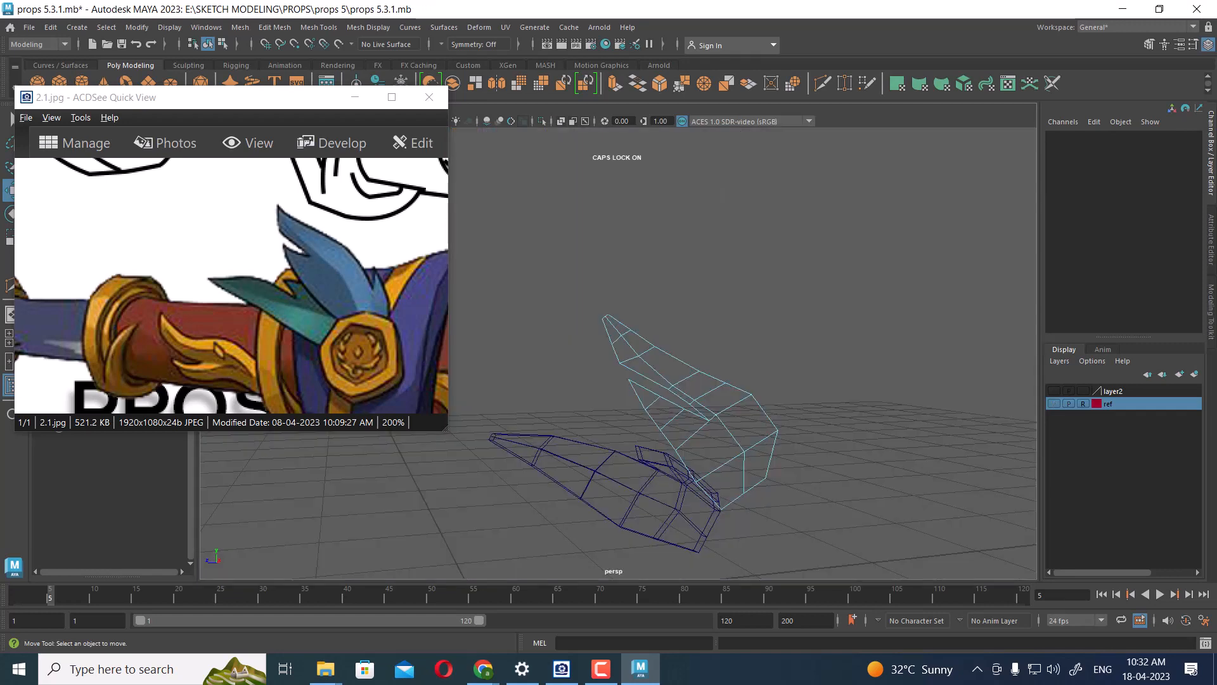
alt+drag(748, 444, 807, 448)
key(5)
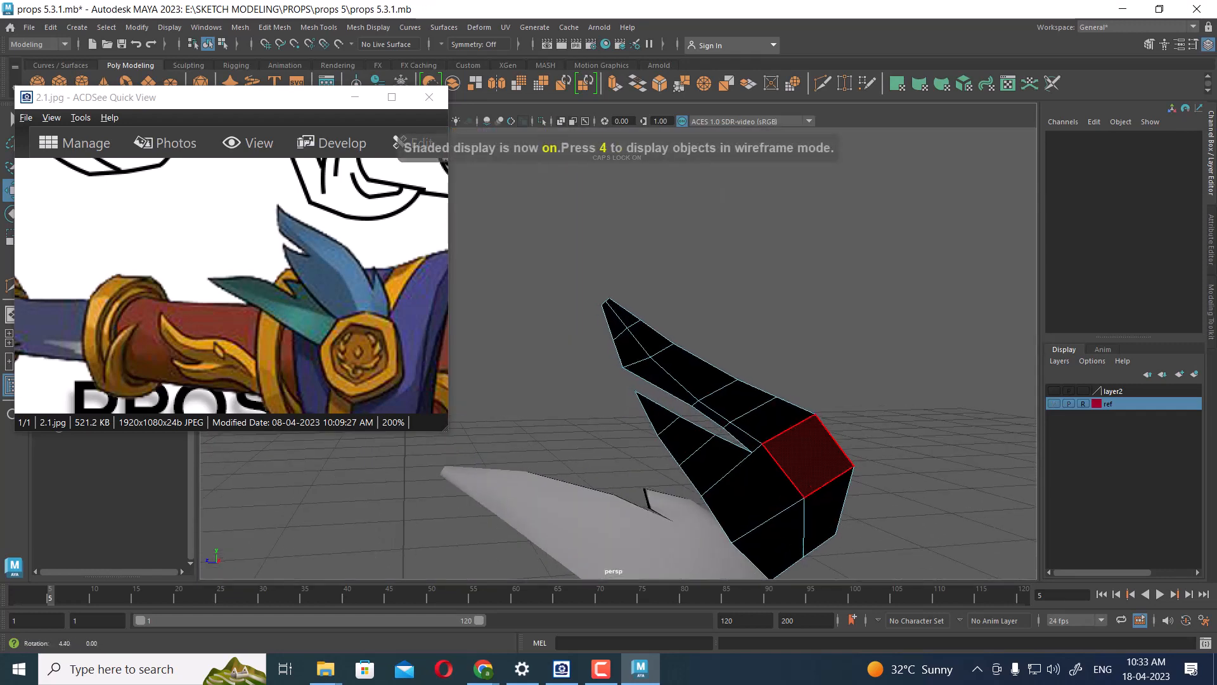
scroll(807, 448, up, 4)
alt+middle_drag(806, 448, 779, 378)
mouse_move(779, 378)
alt+mouse_down()
mouse_move(789, 357)
mouse_move(781, 380)
alt+mouse_up()
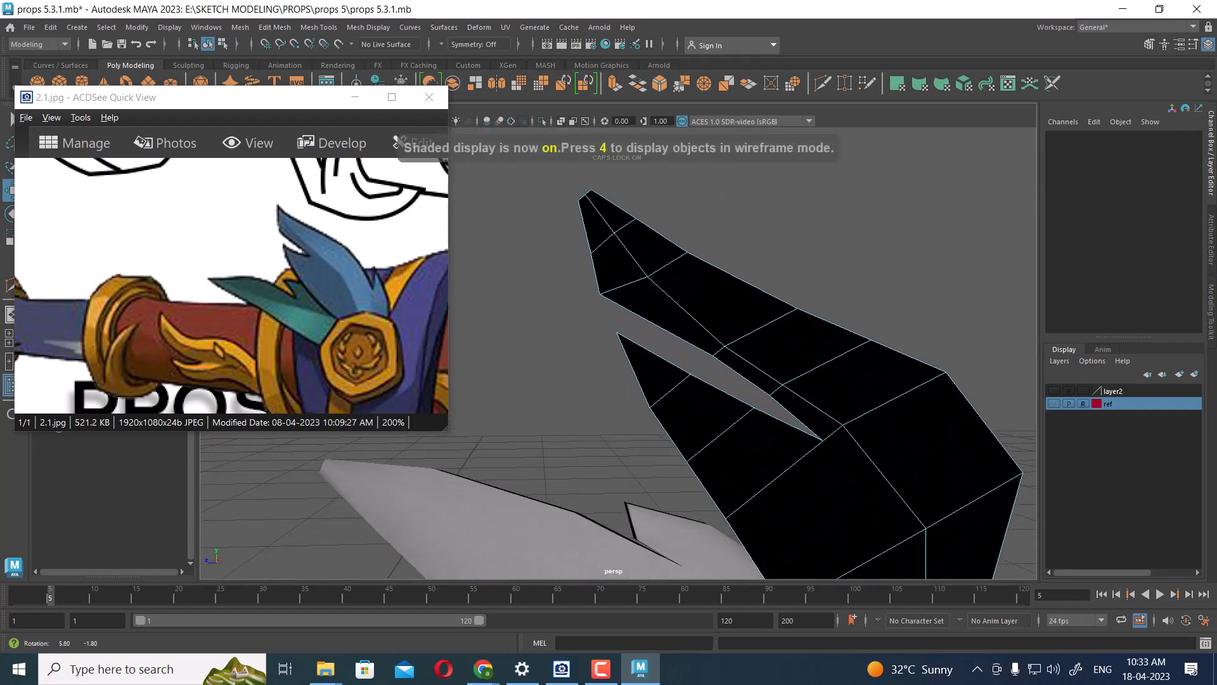
- Run Cleanup on the leaf to select matching polygons with more than 4 sides across all polygonal objects
right_drag(663, 306, 682, 279)
shift+right_click(674, 271)
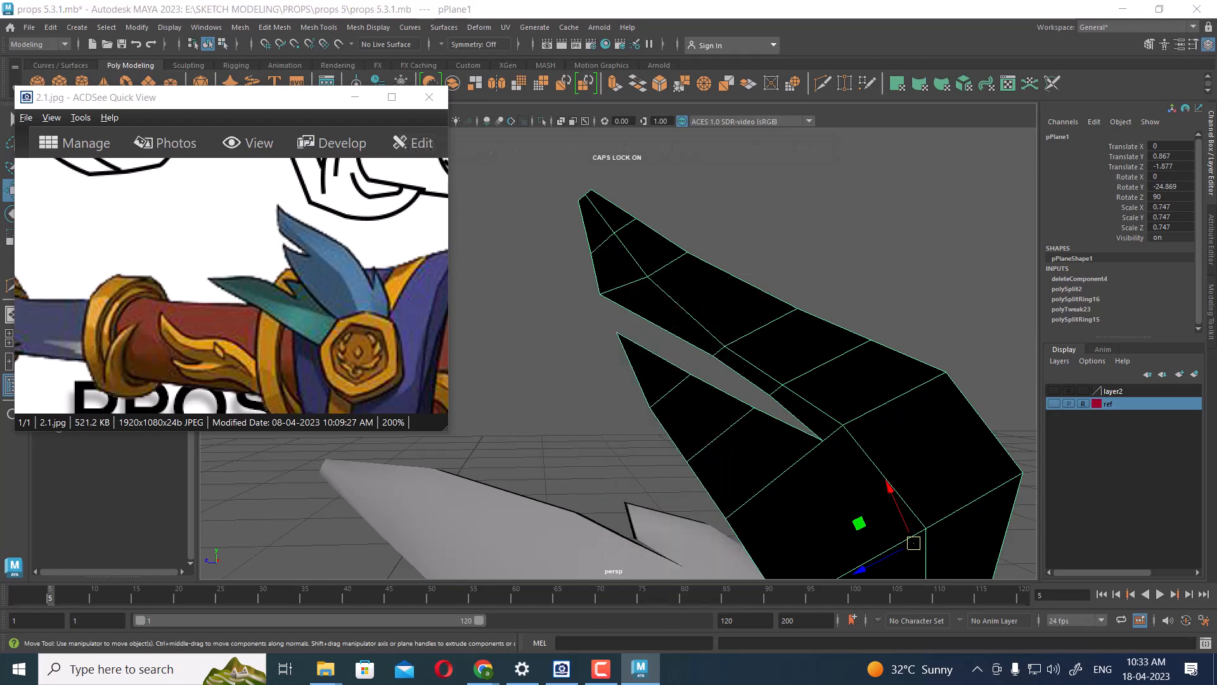
click(637, 567)
click(935, 439)
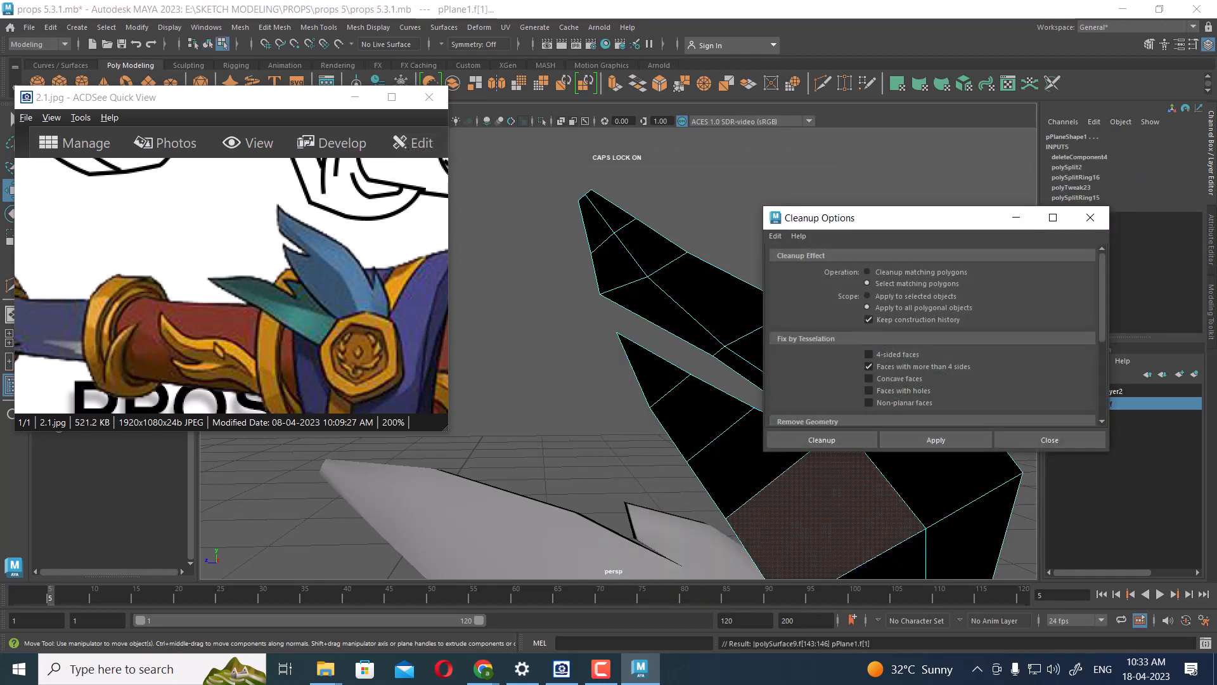
- Cut an edge with Multi-Cut from the notch's inner point to the interior vertex below it, splitting the face with more than four sides
drag(935, 217, 1108, 155)
alt+drag(698, 406, 684, 386)
alt+middle_drag(685, 387, 609, 267)
alt+drag(609, 266, 641, 248)
key(F8)
scroll(723, 270, up, 1)
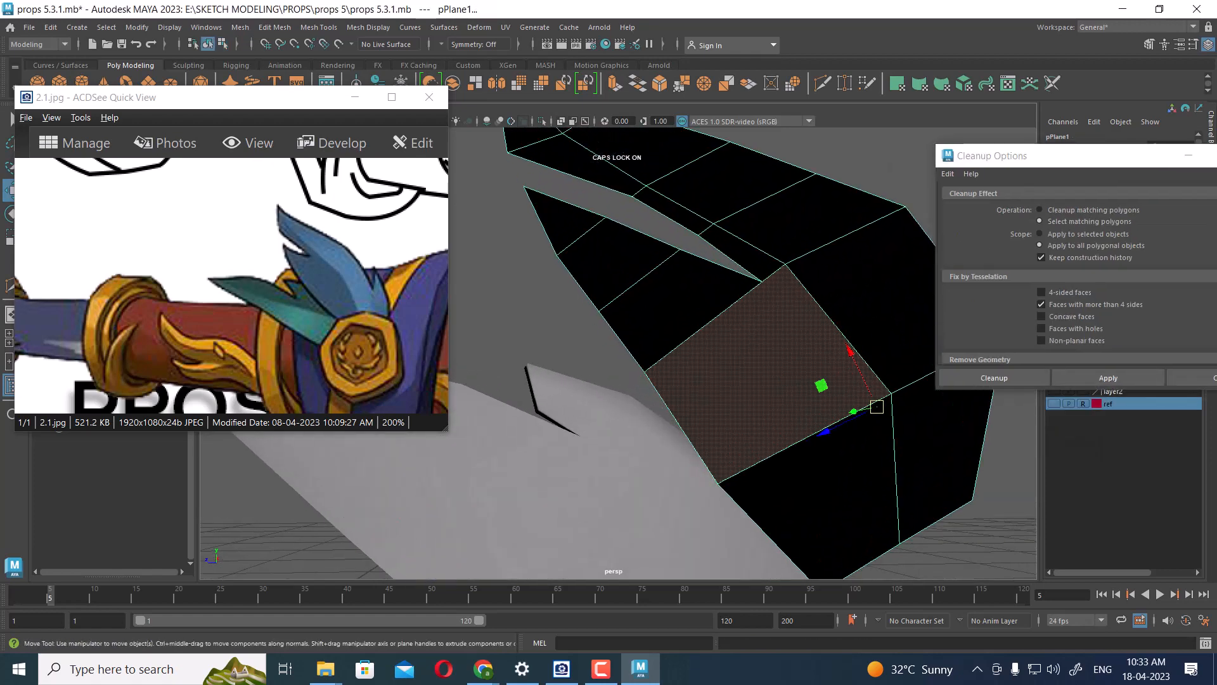
shift+right_drag(818, 238, 749, 241)
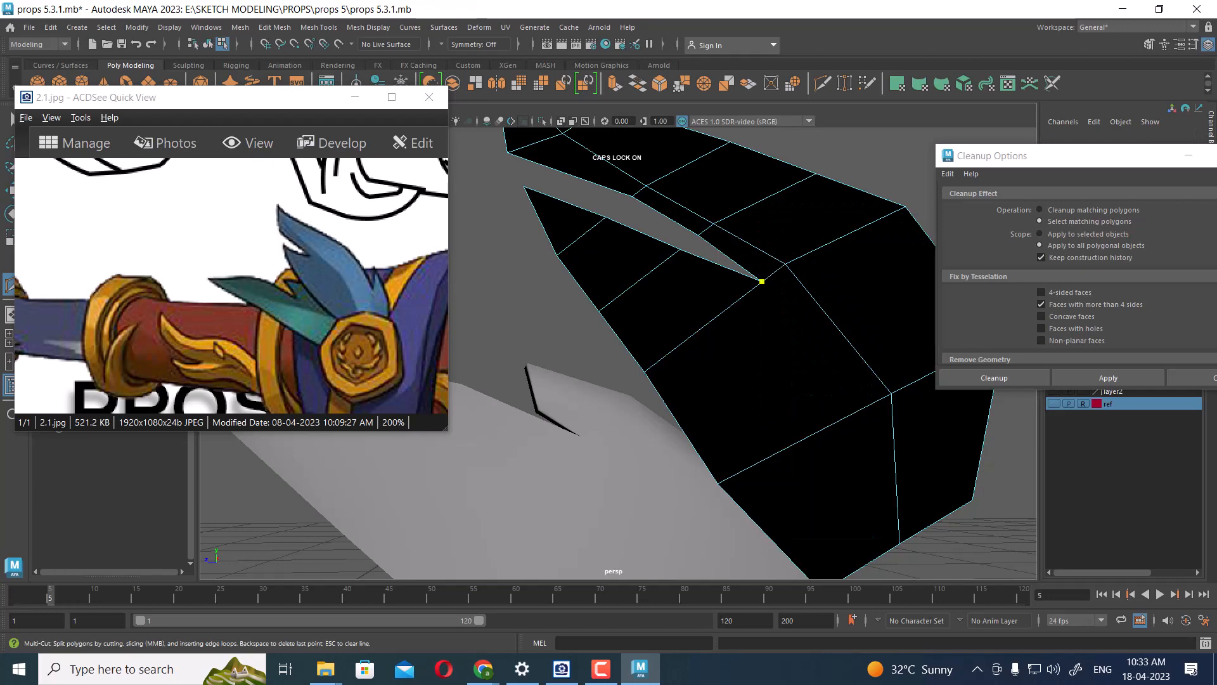
click(891, 393)
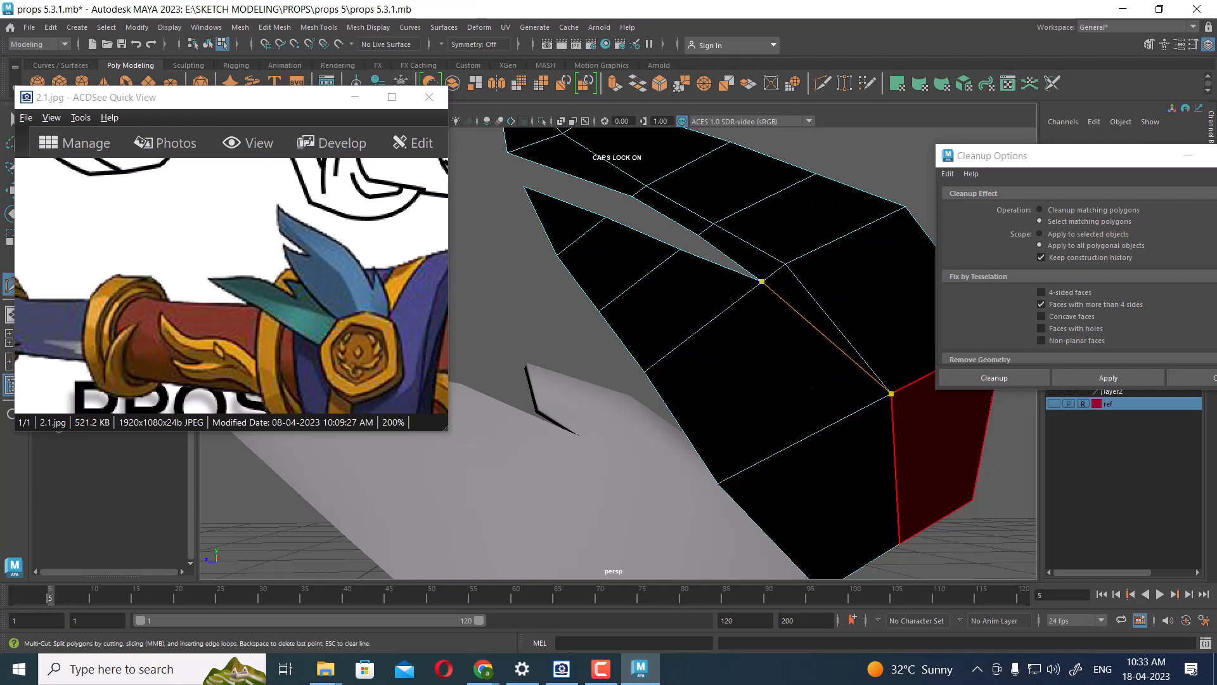
right_click(913, 454)
- Select all faces of the notched leaf and extrude them with a Local Translate Z of 0.03
key(w)
alt+drag(767, 380, 748, 406)
right_drag(723, 244, 858, 198)
right_drag(761, 238, 763, 261)
double_click(763, 257)
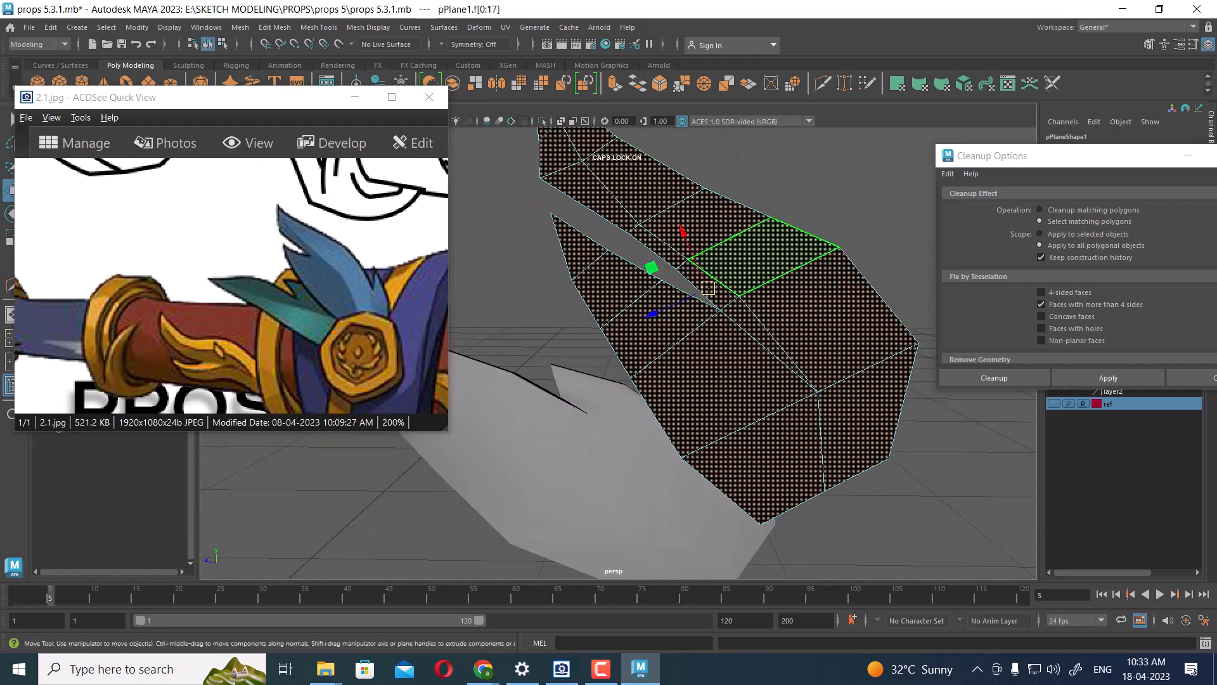
shift+right_drag(759, 204, 758, 236)
alt+drag(812, 305, 764, 320)
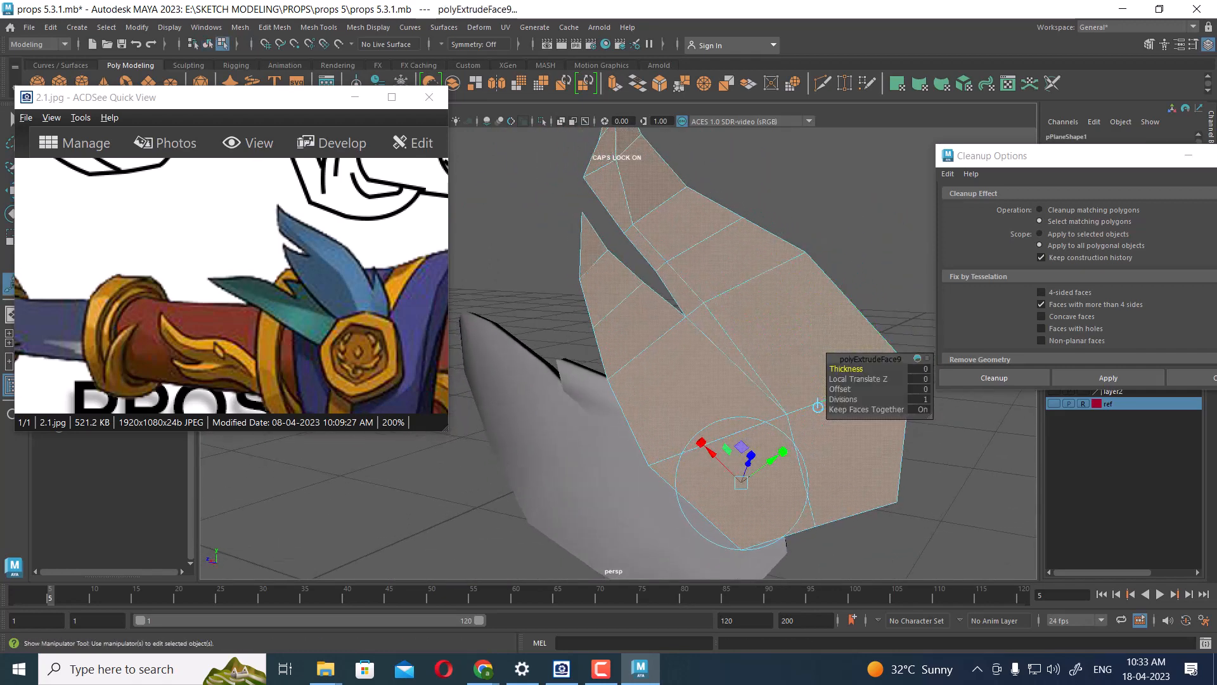
drag(862, 379, 872, 379)
middle_drag(822, 394, 820, 402)
- Preview the extruded leaf smoothed, close the Cleanup options, and return the leaf to unsmoothed display
alt+drag(818, 401, 832, 423)
key(3)
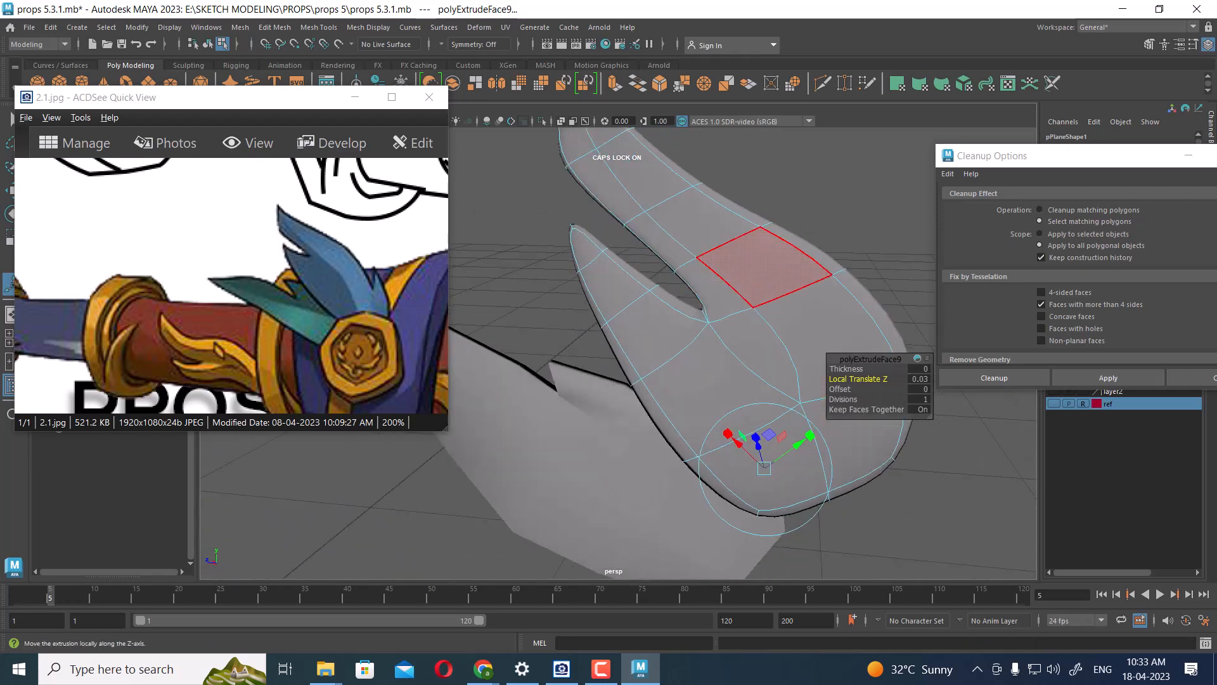
key(q)
click(878, 257)
alt+right_drag(872, 260, 770, 273)
mouse_move(770, 273)
alt+mouse_down()
mouse_move(729, 305)
mouse_move(786, 259)
alt+mouse_up()
click(1194, 378)
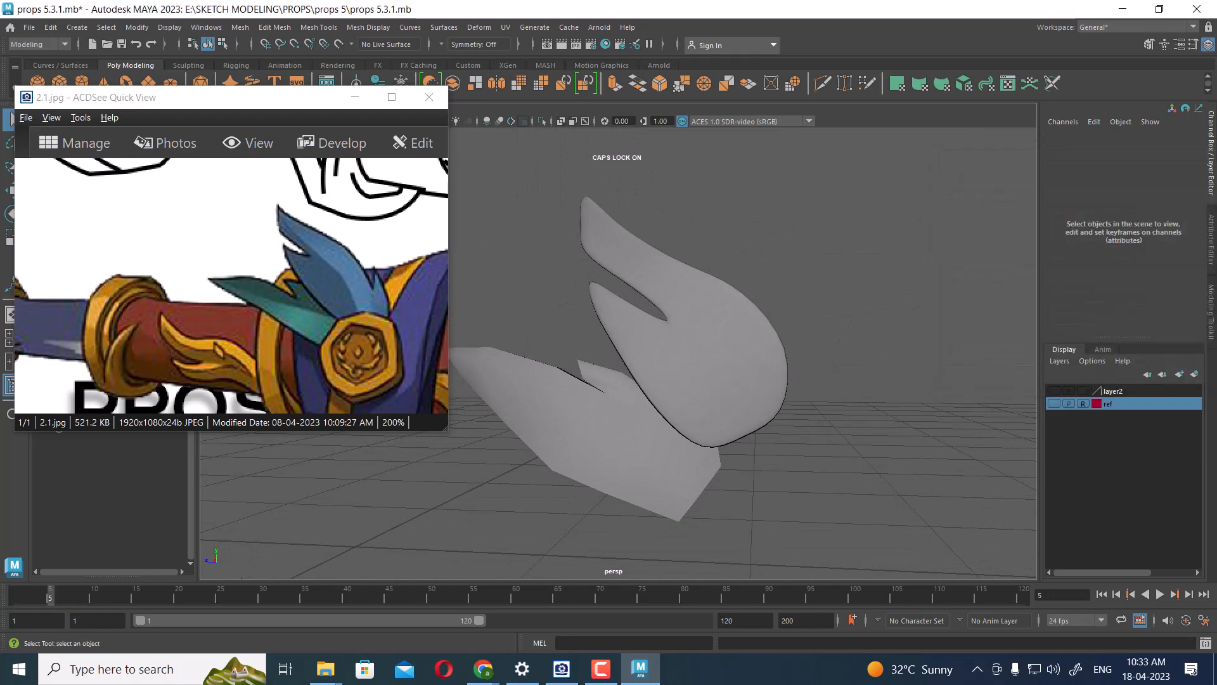
click(716, 342)
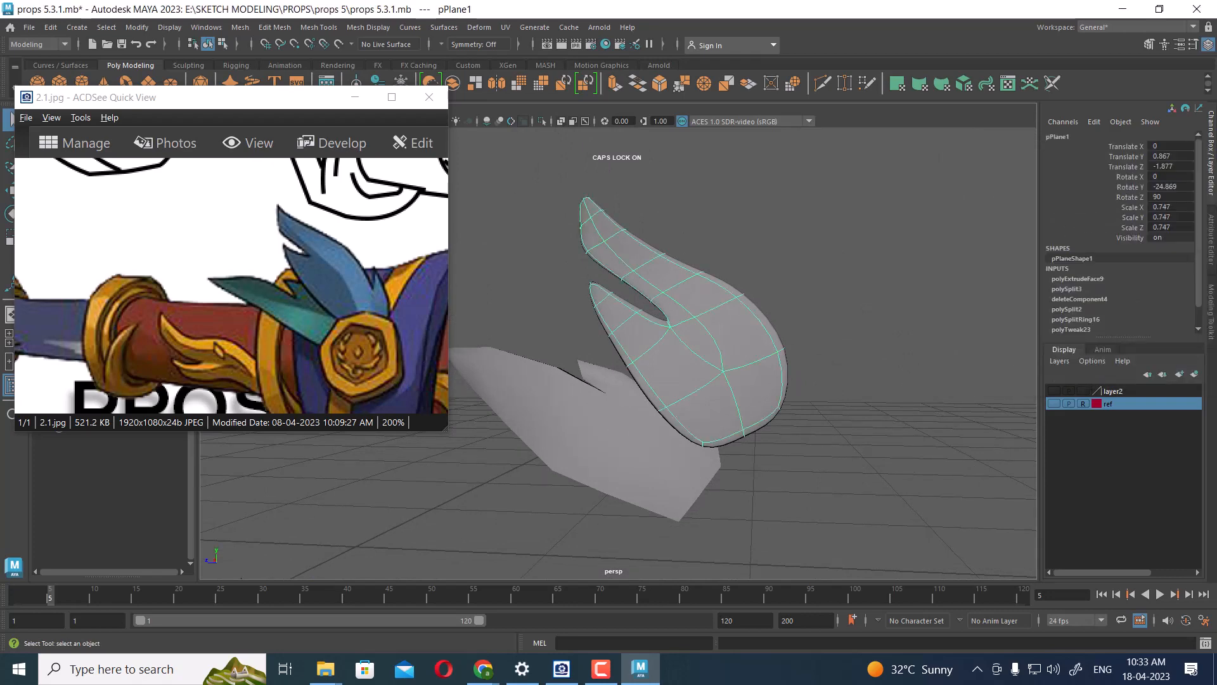
key(1)
alt+right_drag(716, 342, 738, 342)
- Show the side view in full screen and make the ref layer visible behind the leaf
key(space)
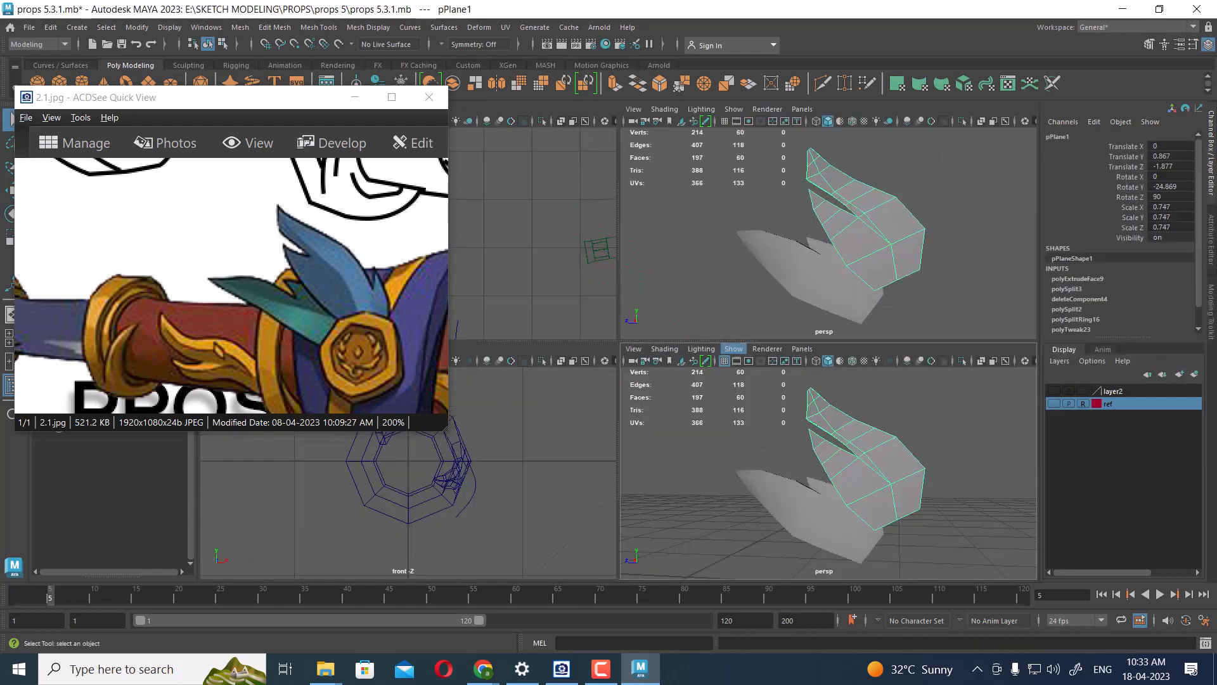
key(space)
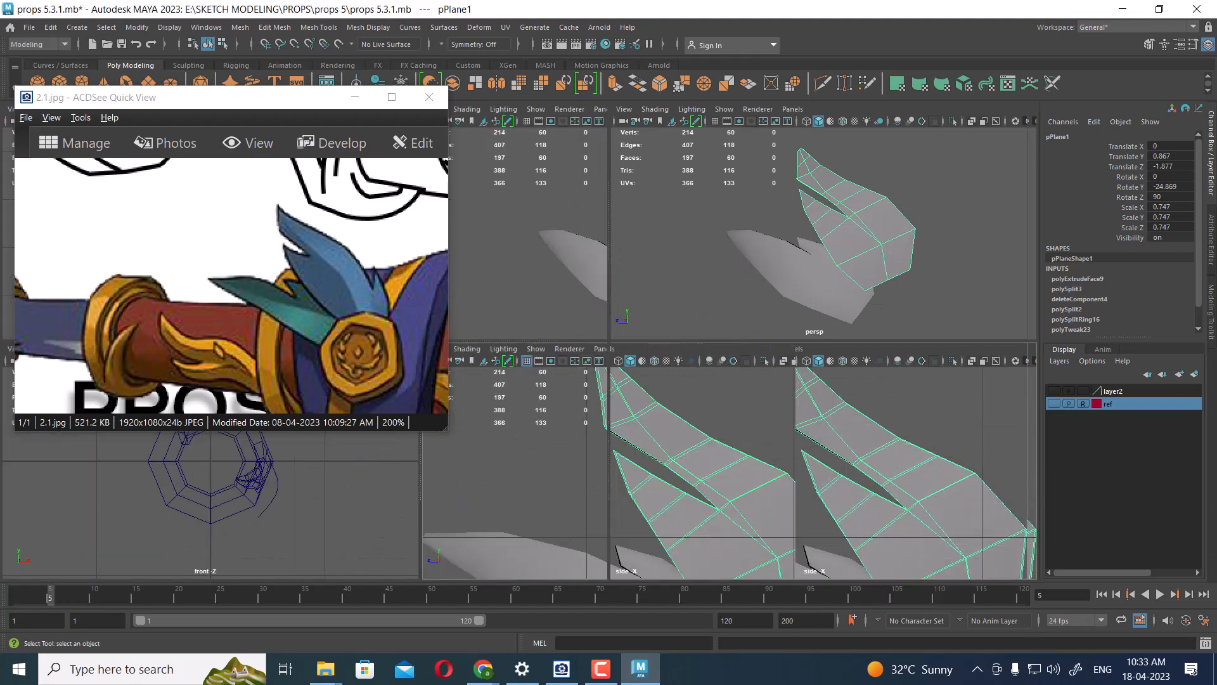
key(ctrl+space)
key(space)
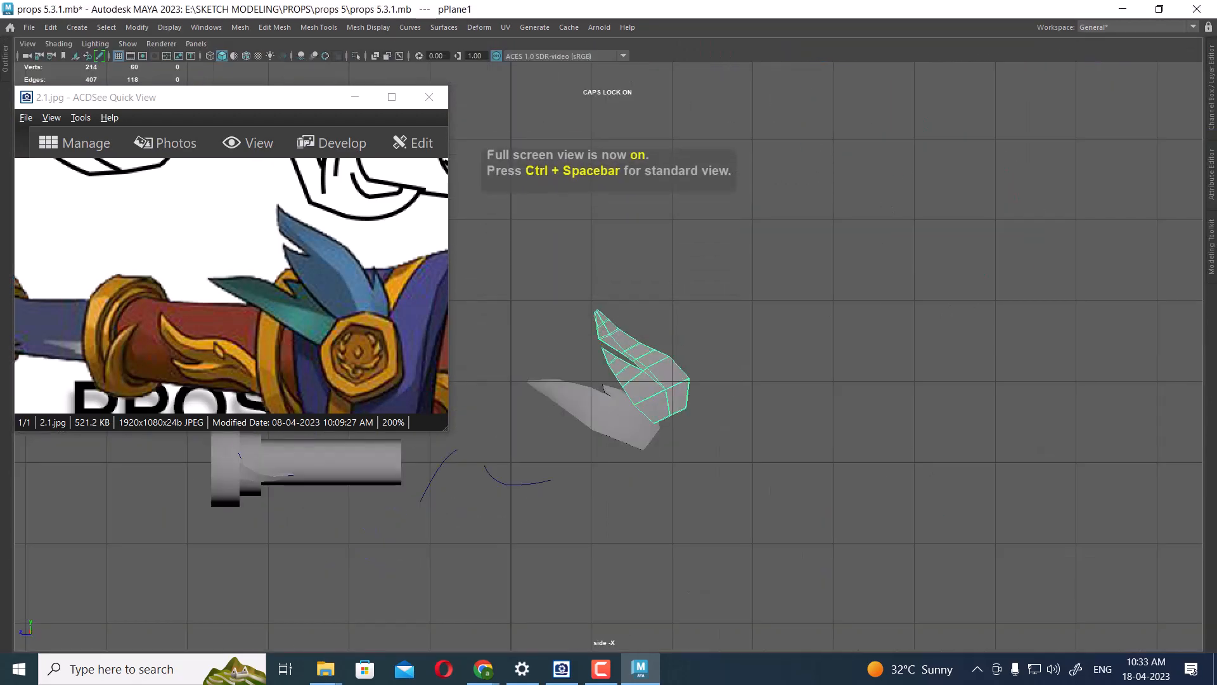
scroll(609, 357, up, 1)
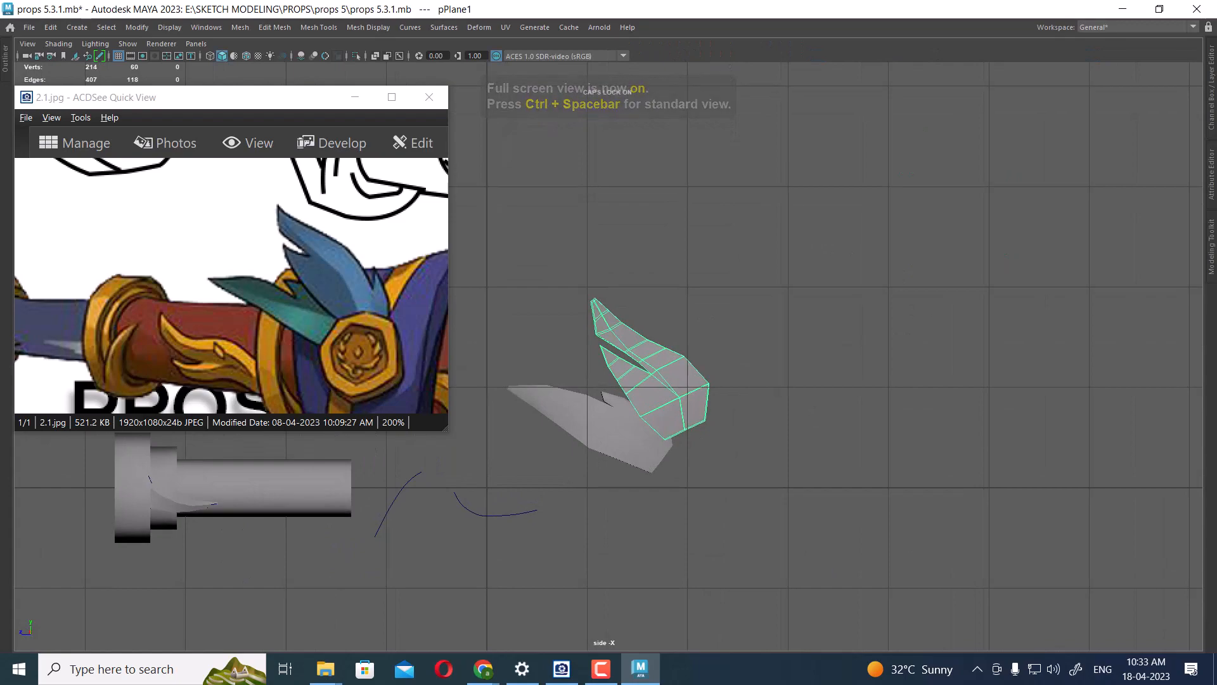
key(ctrl+a)
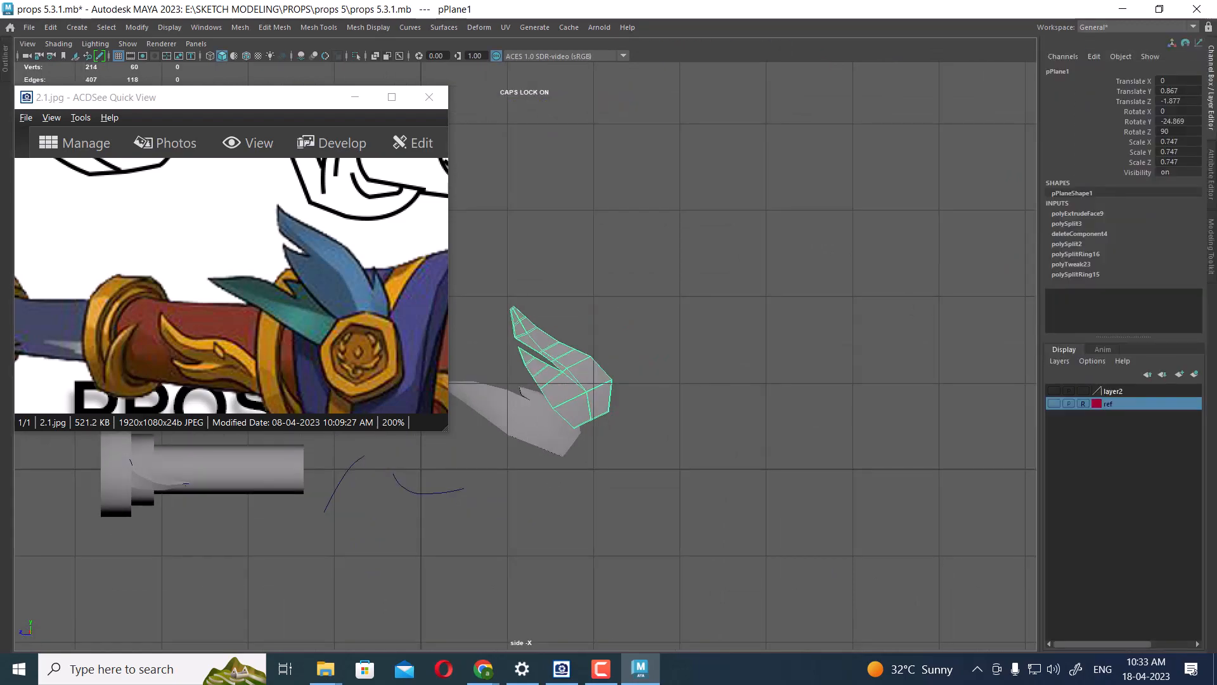
click(1055, 403)
alt+right_drag(609, 380, 774, 406)
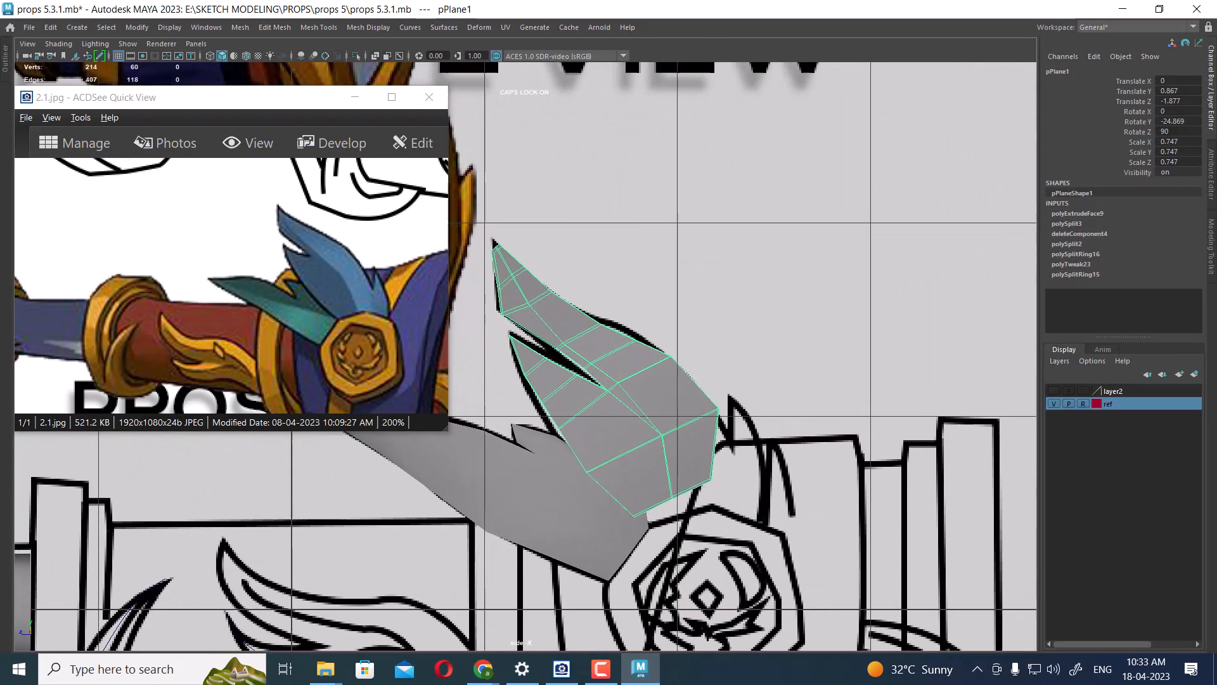
alt+middle_drag(773, 406, 741, 272)
alt+right_drag(634, 304, 657, 306)
alt+middle_drag(657, 307, 668, 334)
alt+right_drag(668, 334, 691, 336)
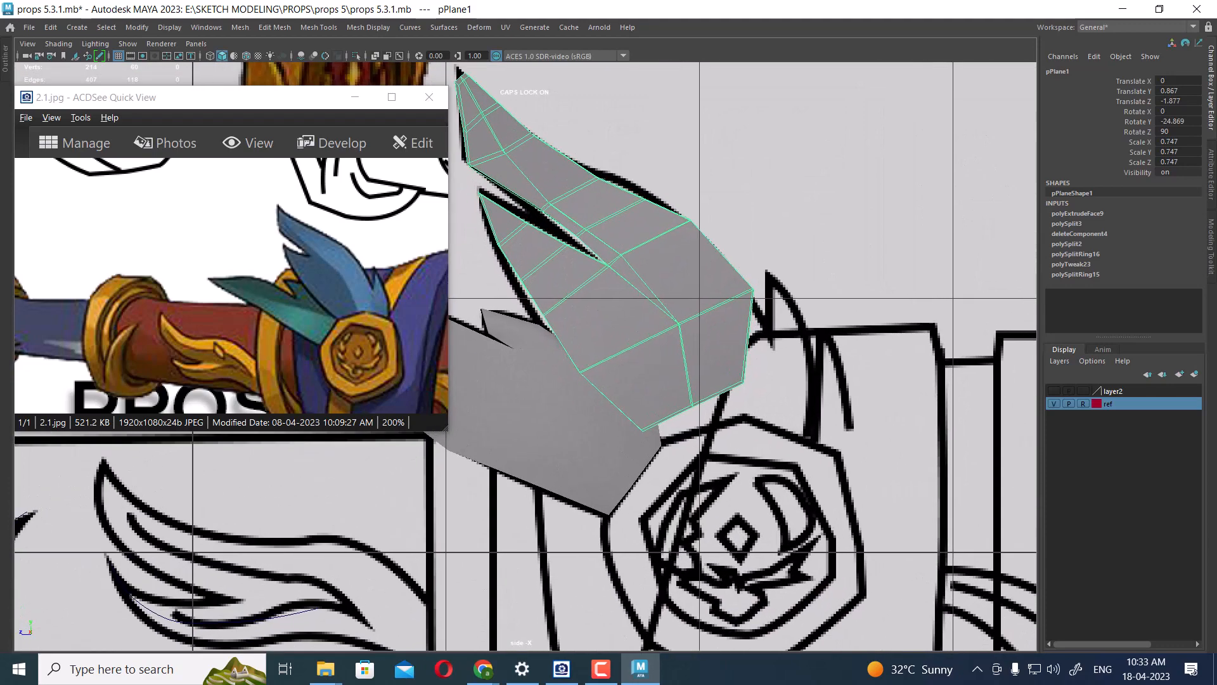
scroll(608, 356, up, 1)
- Display the leaf in wireframe and move its three pairs of base vertices outward toward the sketched outline
mouse_move(755, 276)
right_down()
mouse_move(705, 276)
mouse_move(735, 279)
right_up()
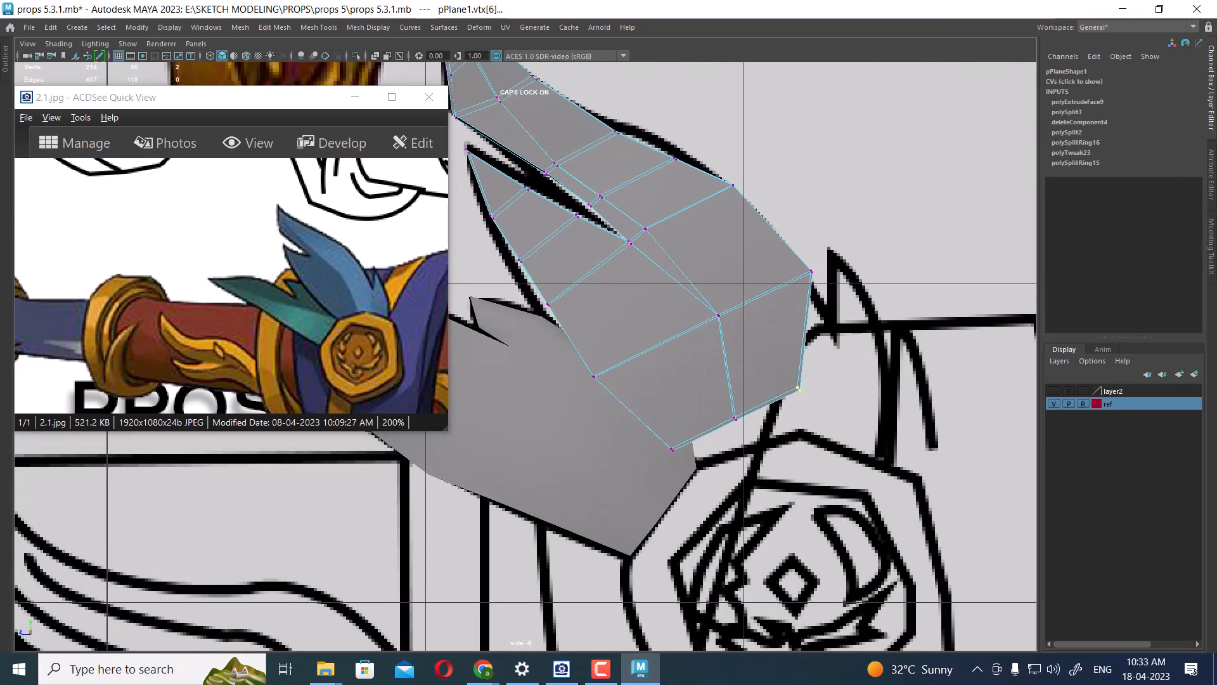
key(4)
scroll(527, 355, up, 1)
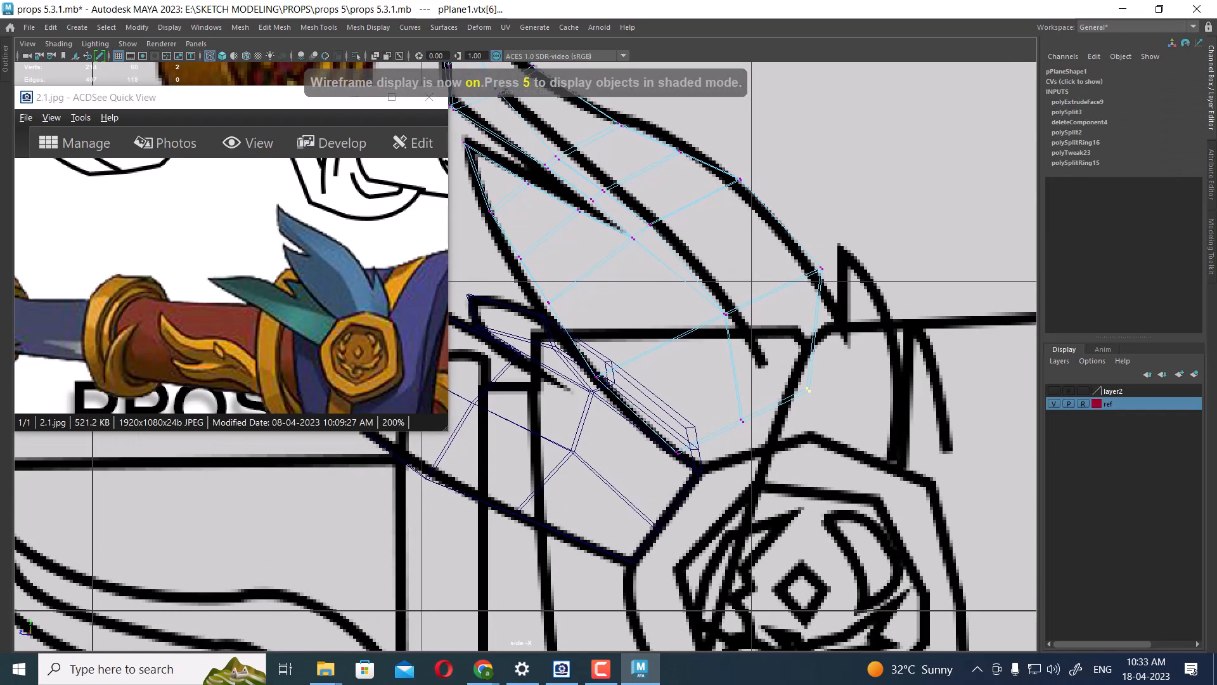
drag(808, 390, 855, 381)
drag(741, 420, 765, 417)
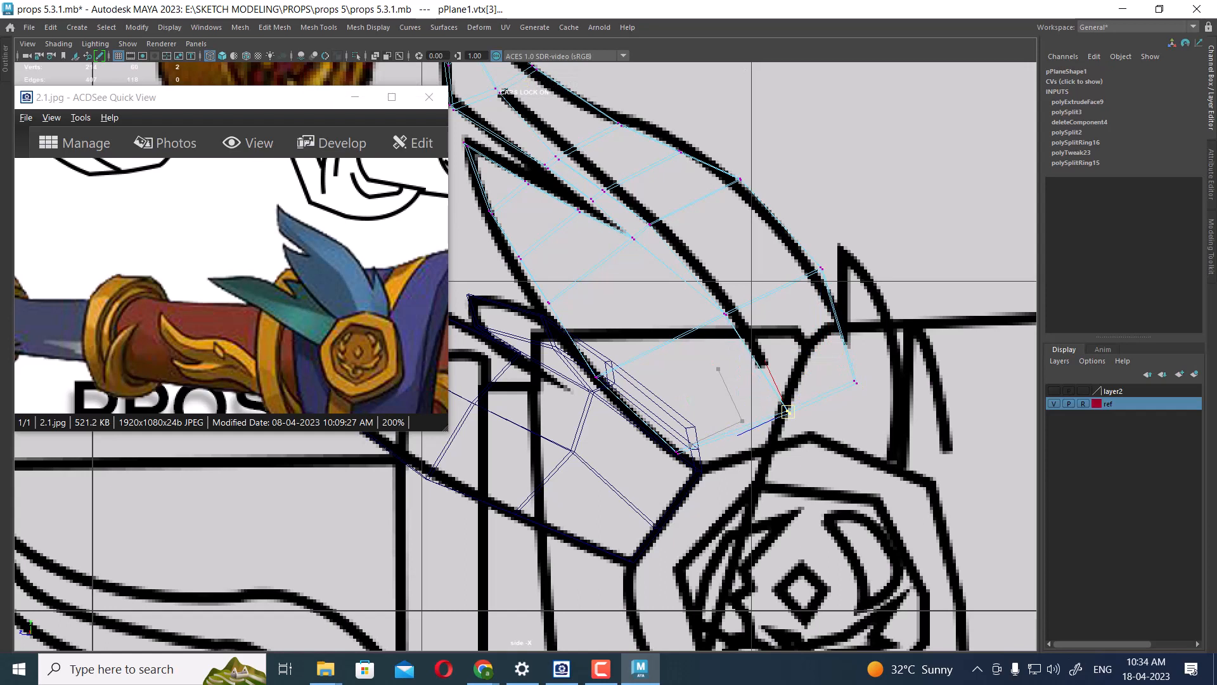
click(684, 454)
drag(683, 454, 701, 461)
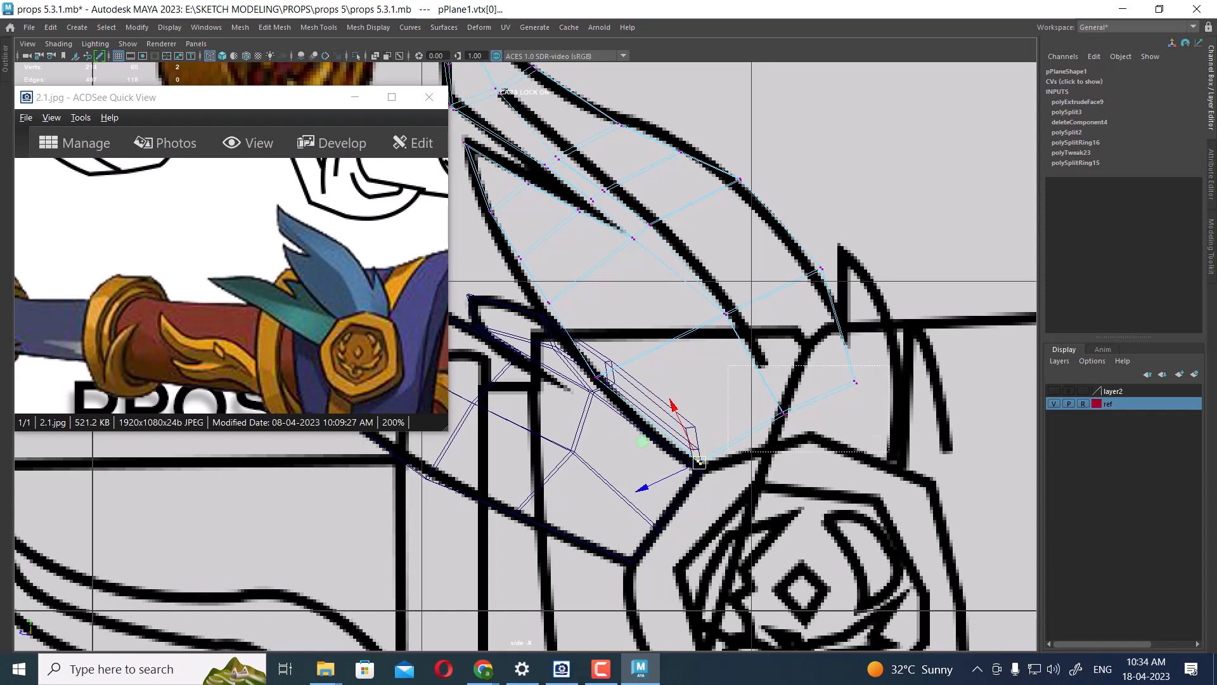
- Lower the leaf's base vertices to the octagonal emblem's outline, adjusting the outer corner and middle vertices individually
shift+drag(889, 452, 900, 488)
drag(780, 414, 797, 448)
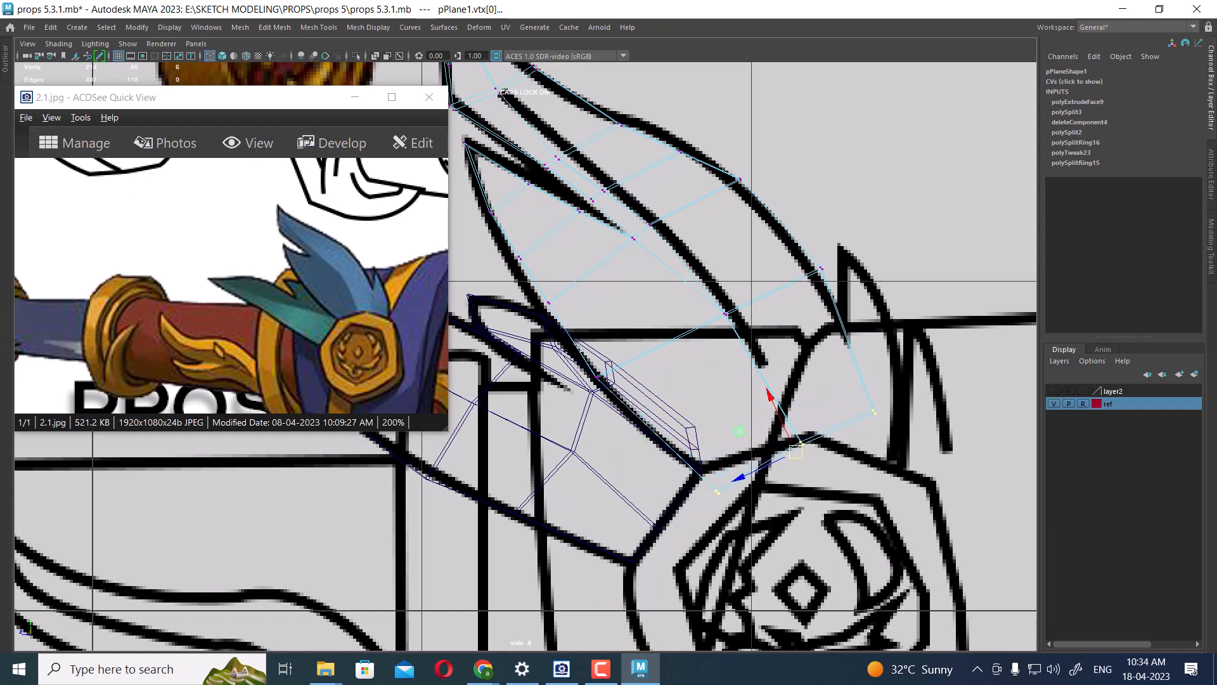
click(874, 412)
drag(873, 412, 890, 457)
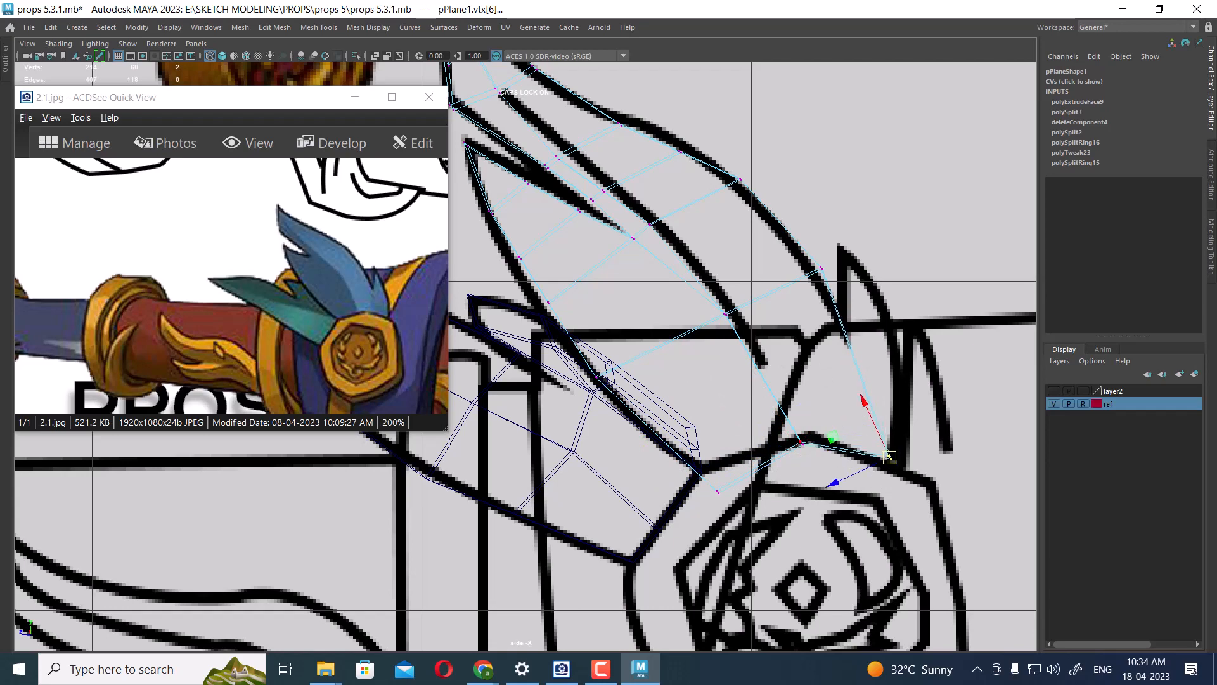
click(801, 443)
drag(801, 442, 807, 457)
- Insert an edge loop across the leaf's stretched base section, midway between its existing cross edges
right_drag(809, 290, 801, 181)
click(769, 386)
ctrl+right_drag(870, 275, 666, 383)
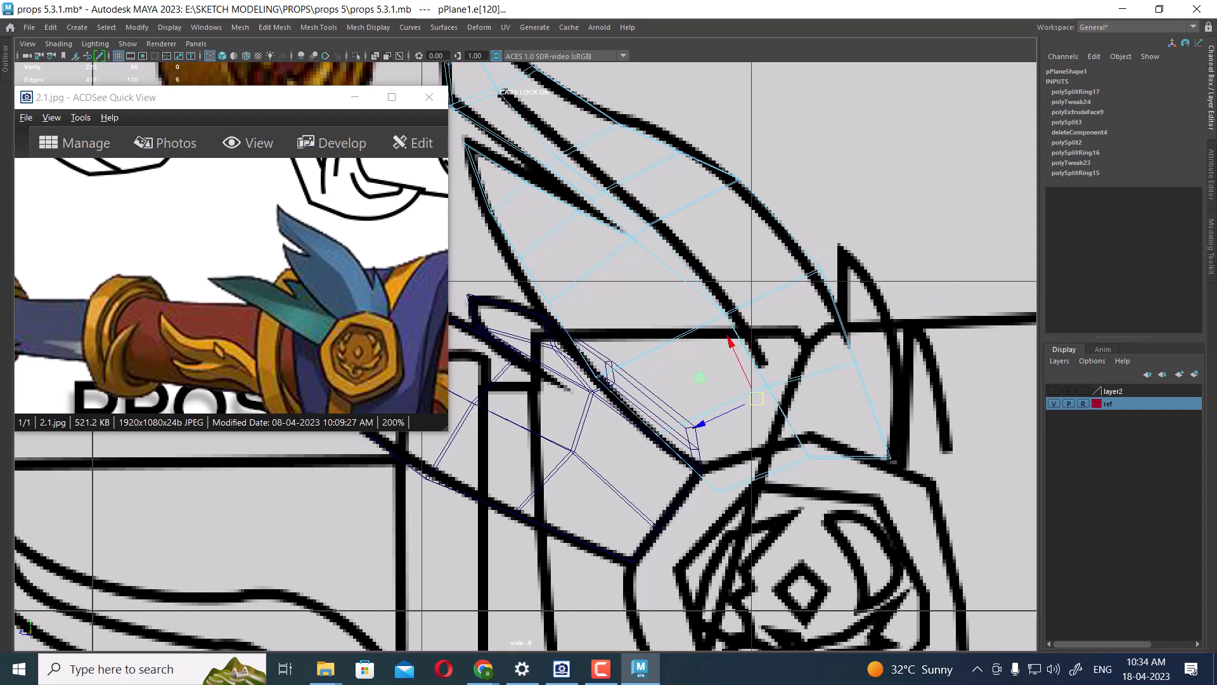
alt+right_drag(804, 289, 811, 320)
- Extrude the side faces along the outer edge of the leaf's base outward toward the small sketched spike
drag(880, 396, 856, 416)
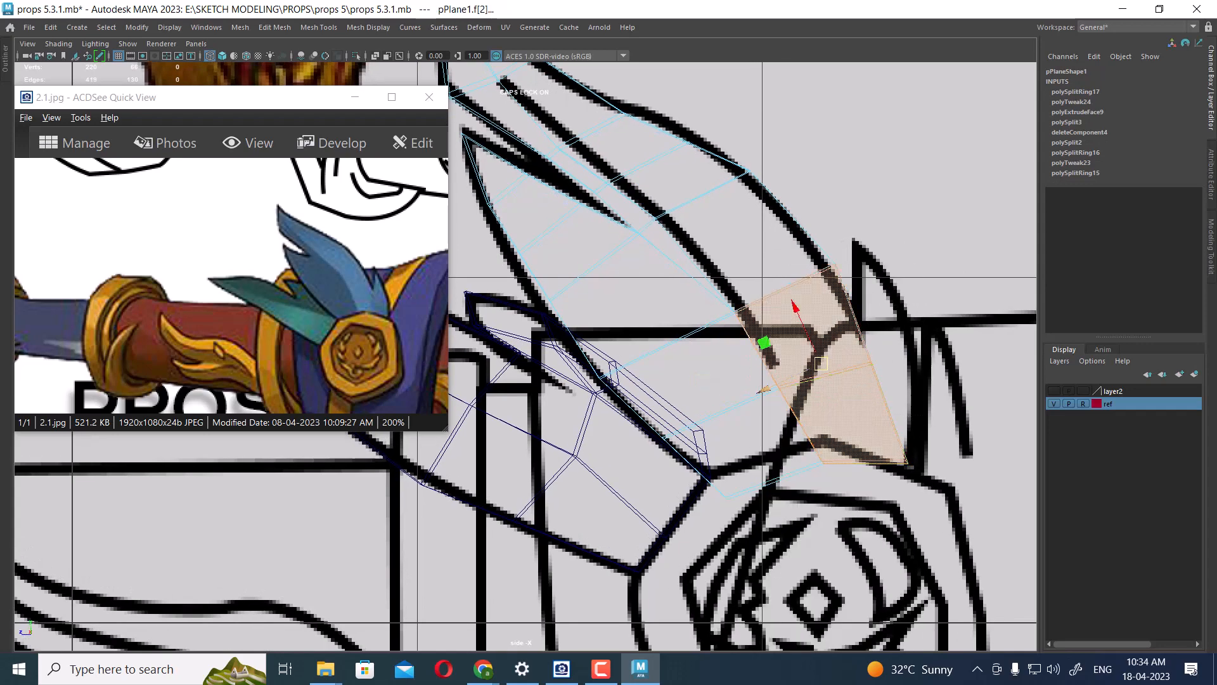
ctrl+drag(729, 257, 855, 501)
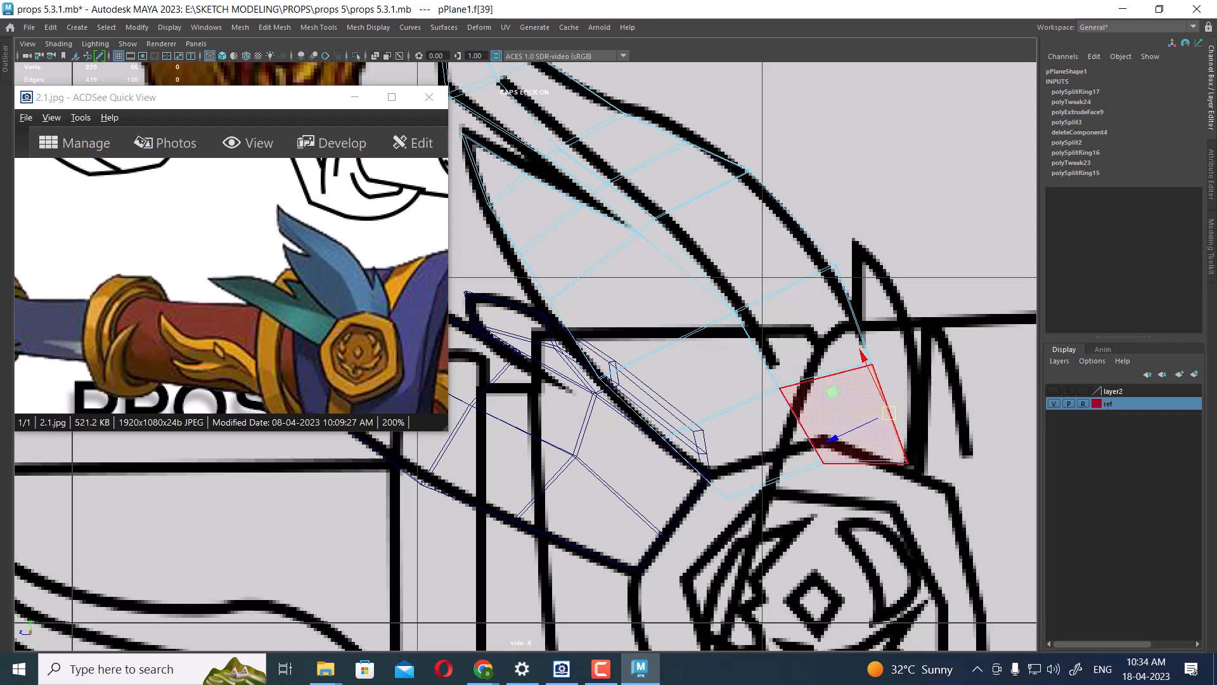
key(space)
mouse_move(839, 405)
mouse_down()
mouse_move(839, 376)
mouse_move(641, 425)
mouse_move(614, 445)
mouse_move(803, 418)
mouse_move(745, 400)
mouse_up()
key(5)
key(space)
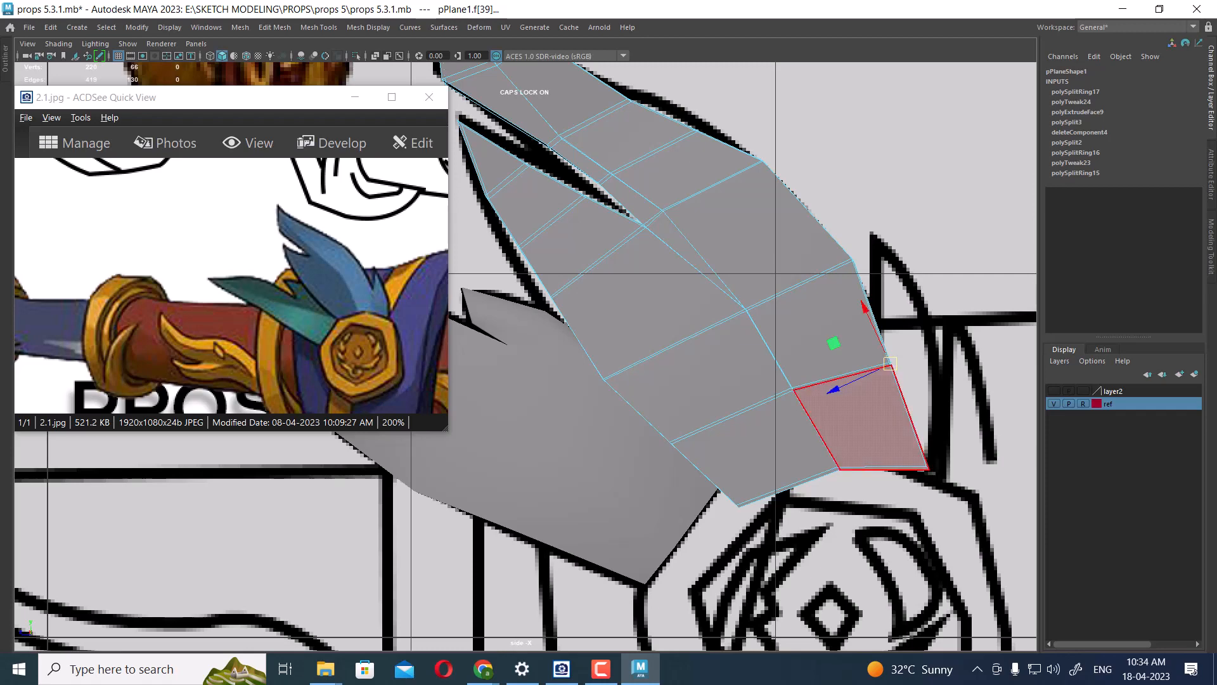
key(ctrl+e)
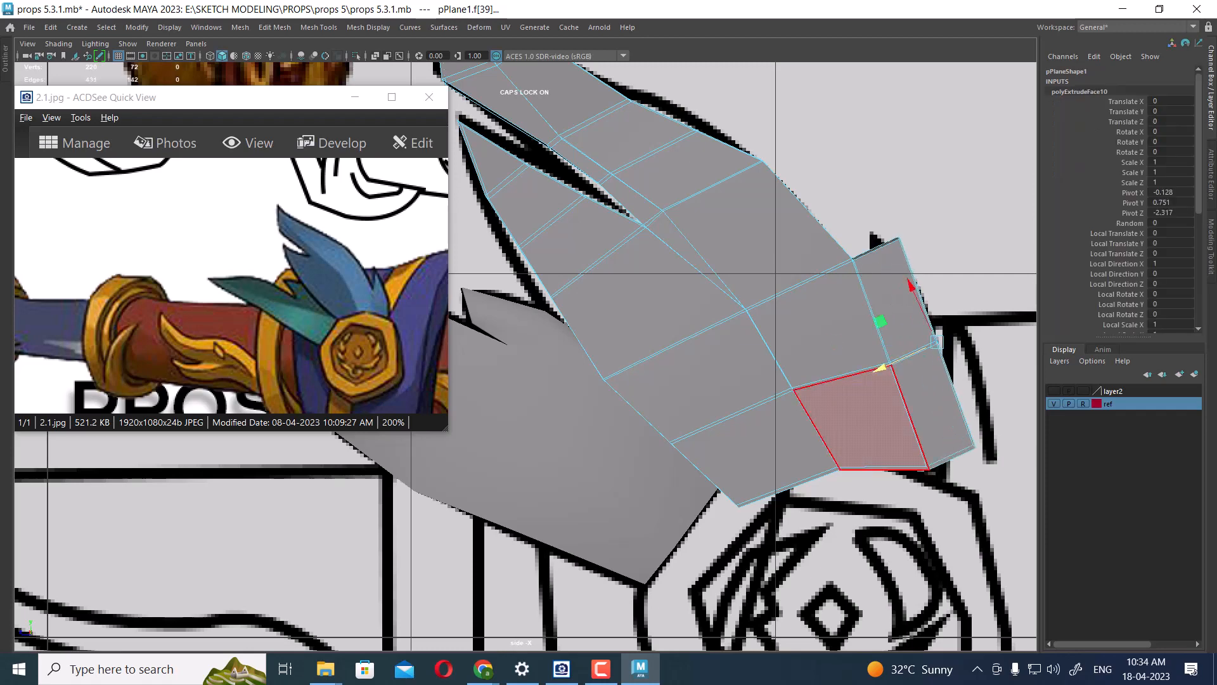
- Rotate the extruded side faces closer to vertical and move them slightly to follow the spike's outer line in the reference
key(4)
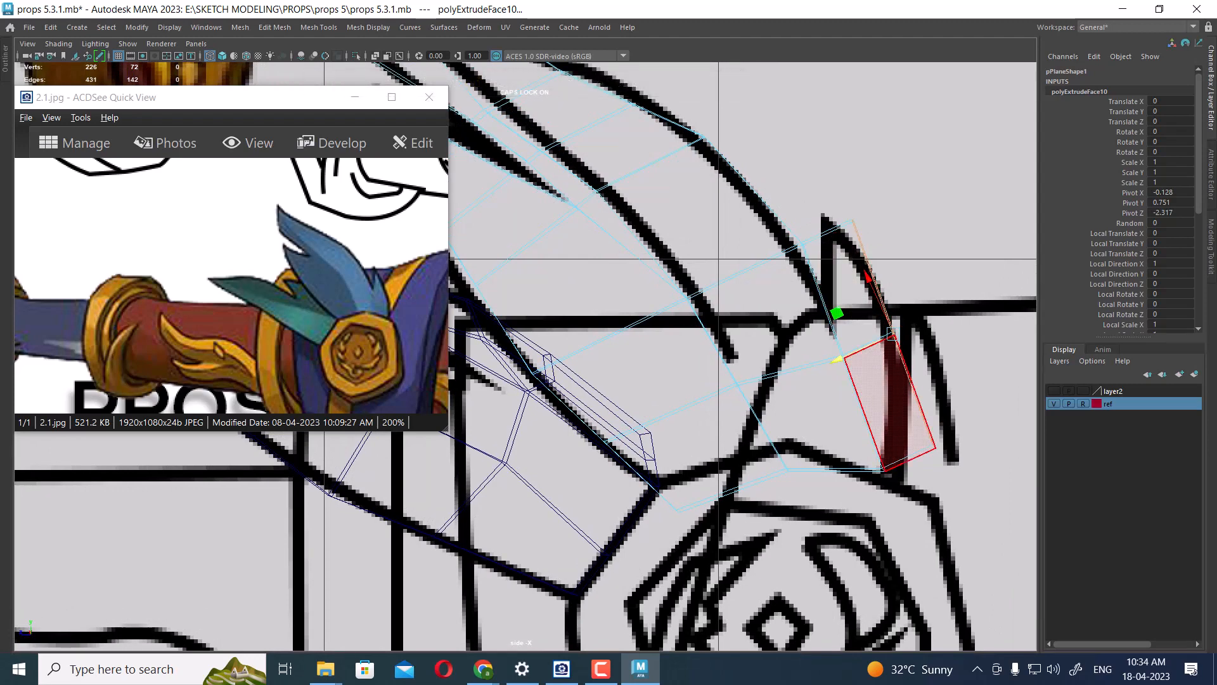
key(e)
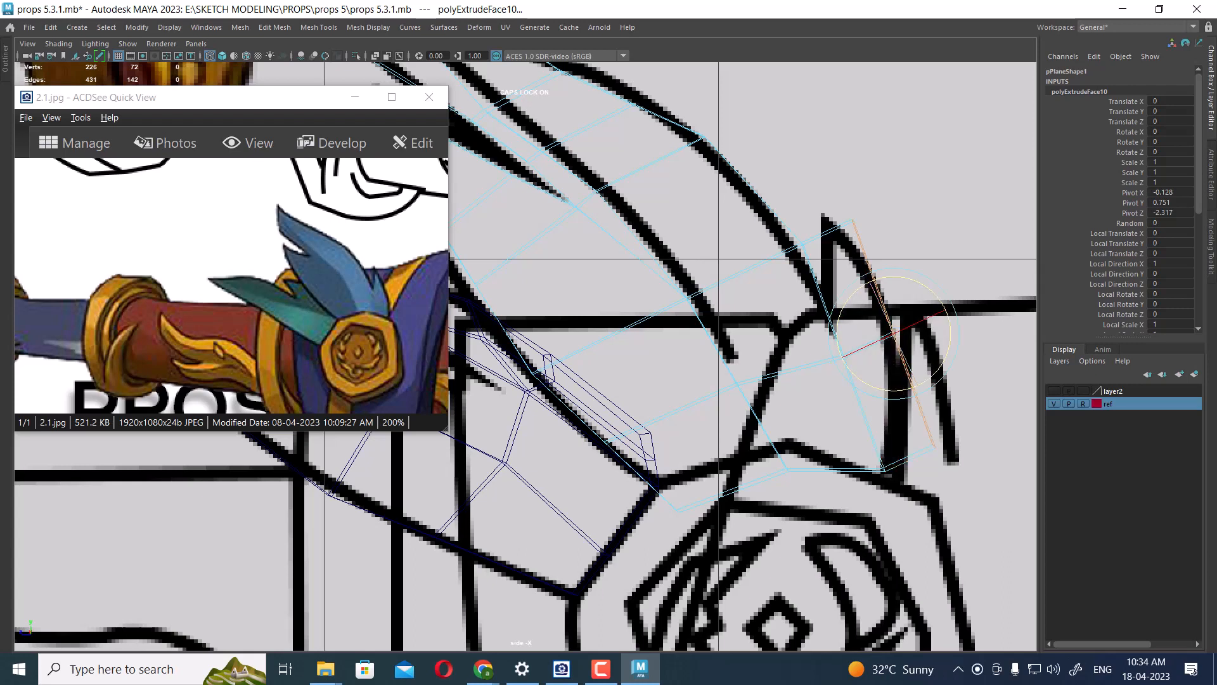
drag(930, 289, 939, 297)
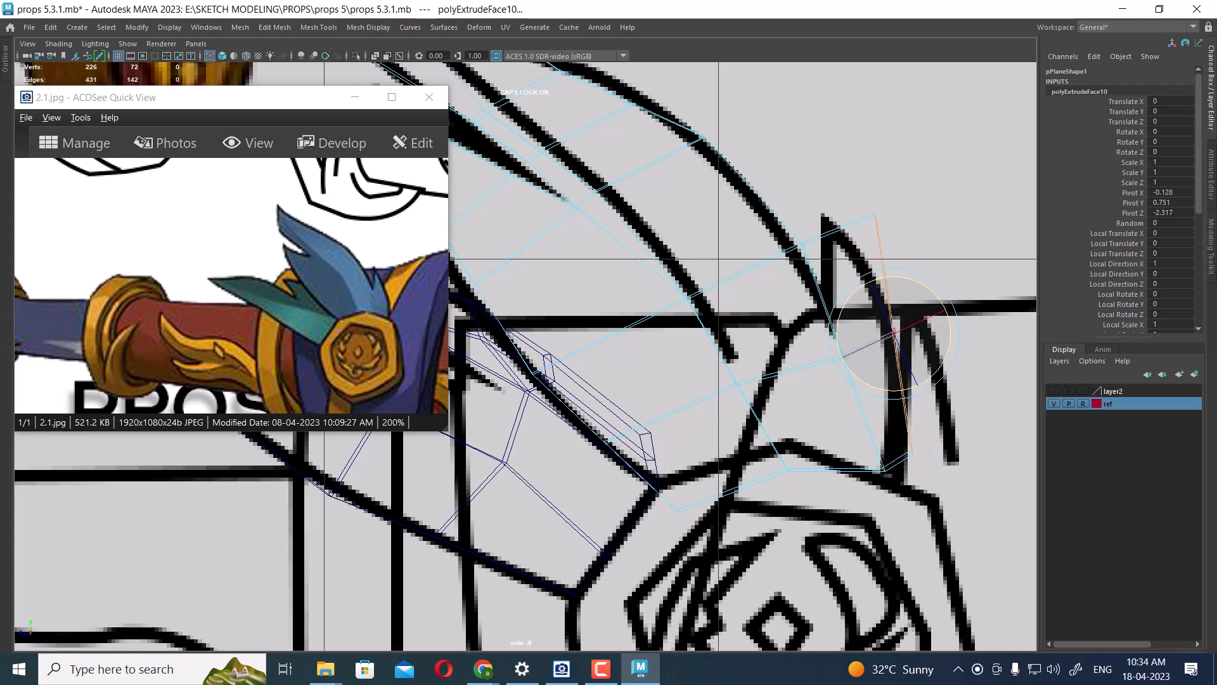
key(w)
drag(894, 333, 892, 337)
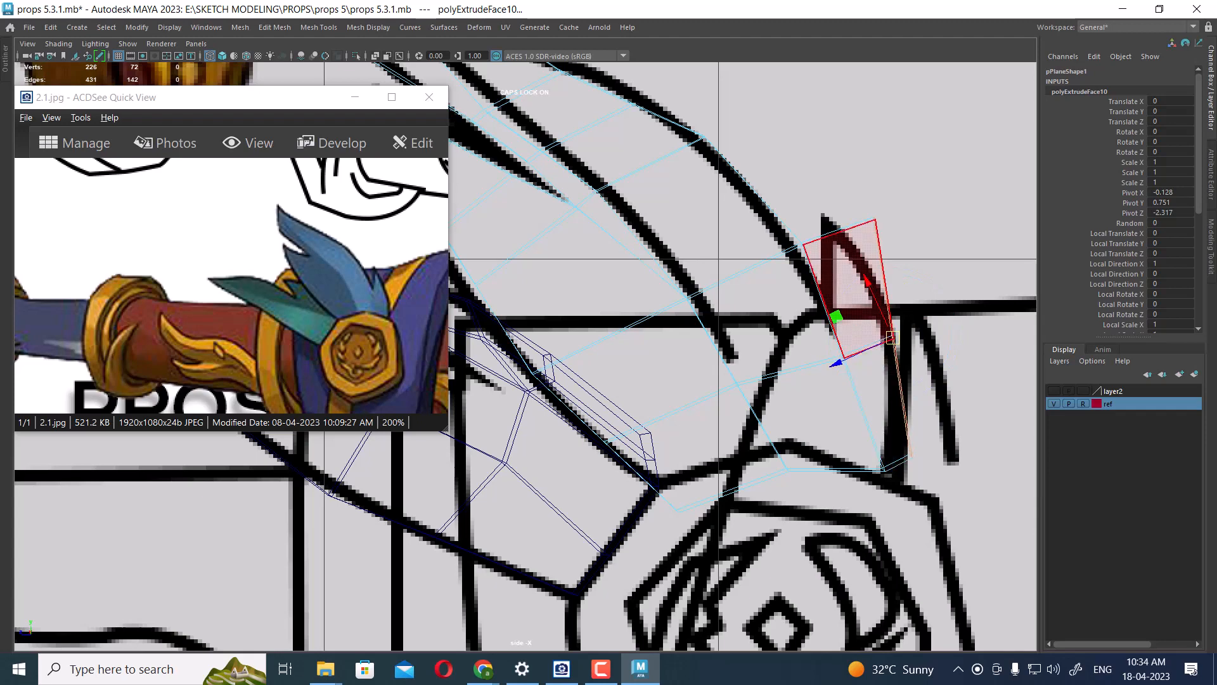
- Insert two lengthwise edge loops through the extruded side section, one at its middle and one in its inner half
alt+right_drag(853, 292, 850, 256)
click(869, 219)
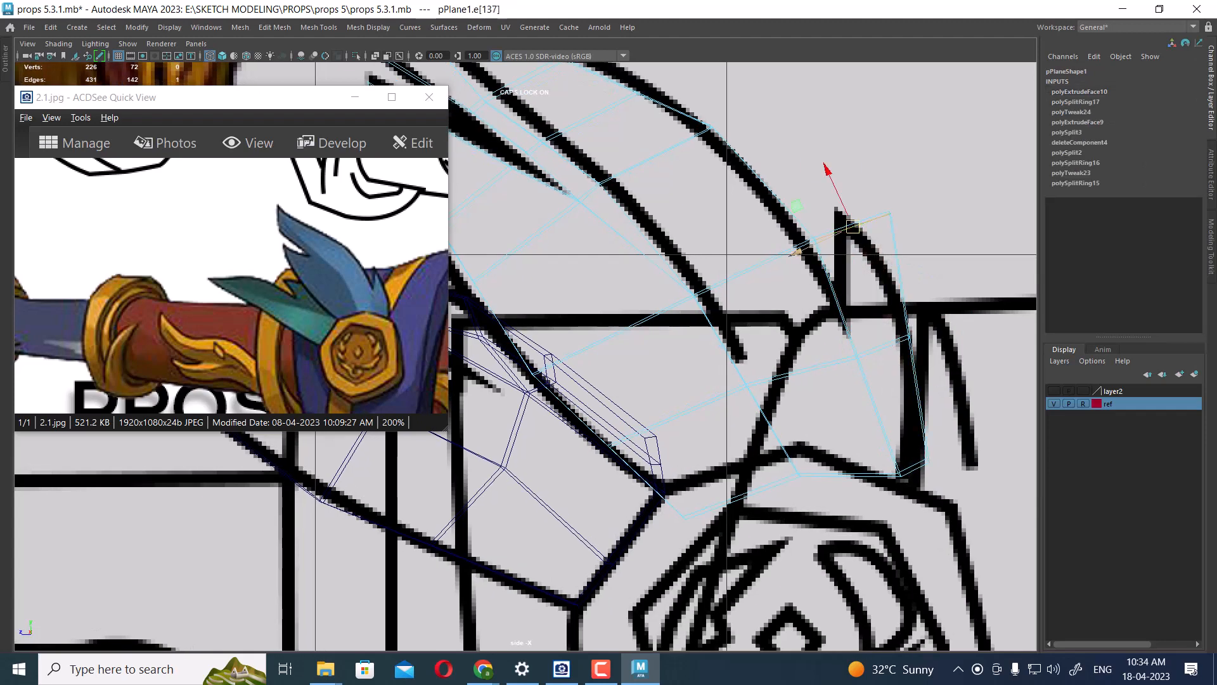
ctrl+right_drag(869, 215, 697, 239)
alt+right_drag(885, 317, 904, 317)
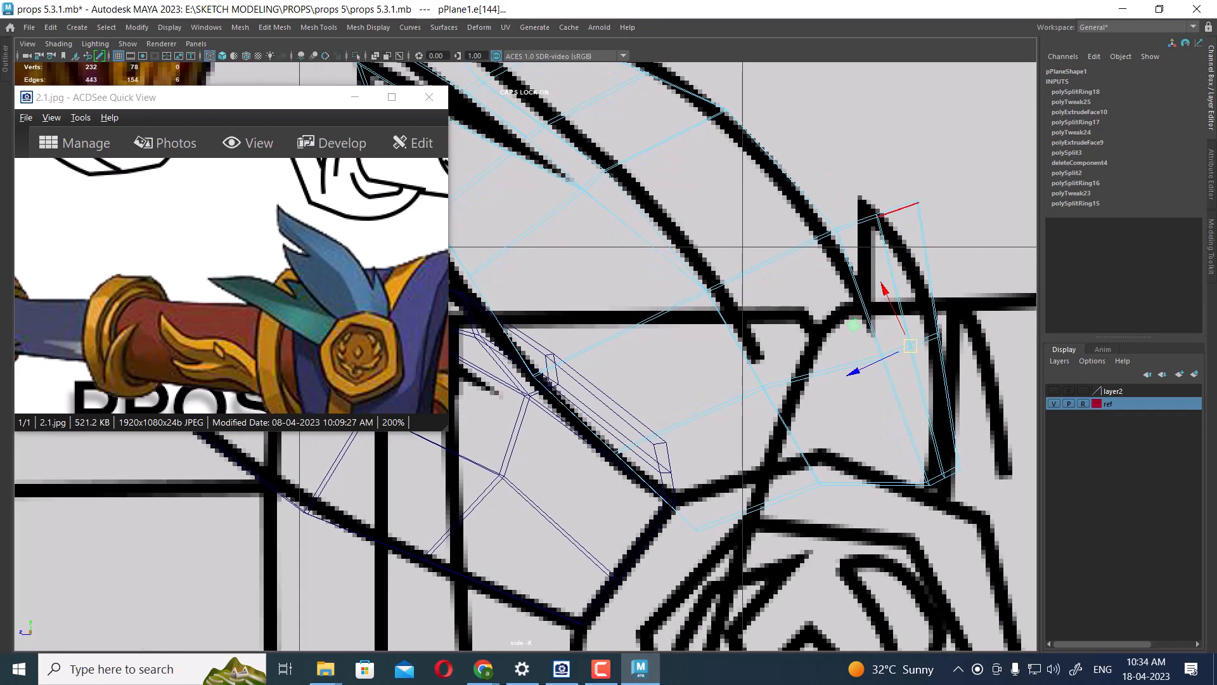
right_click(902, 221)
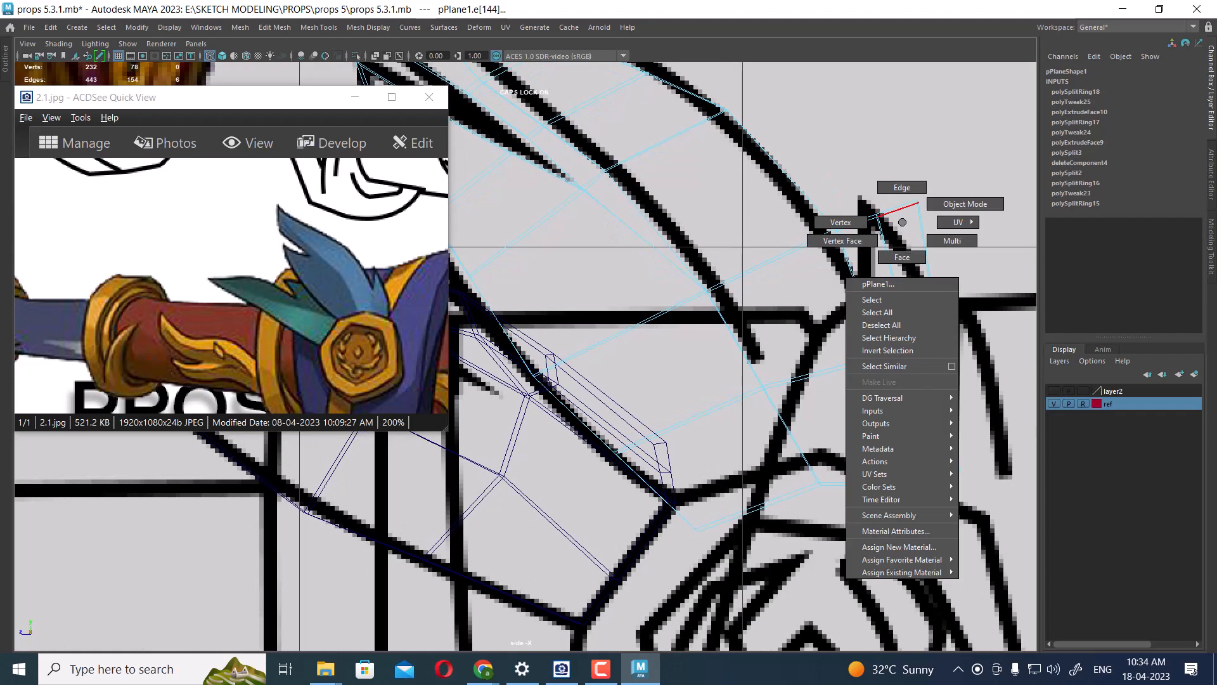
click(919, 203)
click(857, 223)
ctrl+right_drag(902, 181, 736, 204)
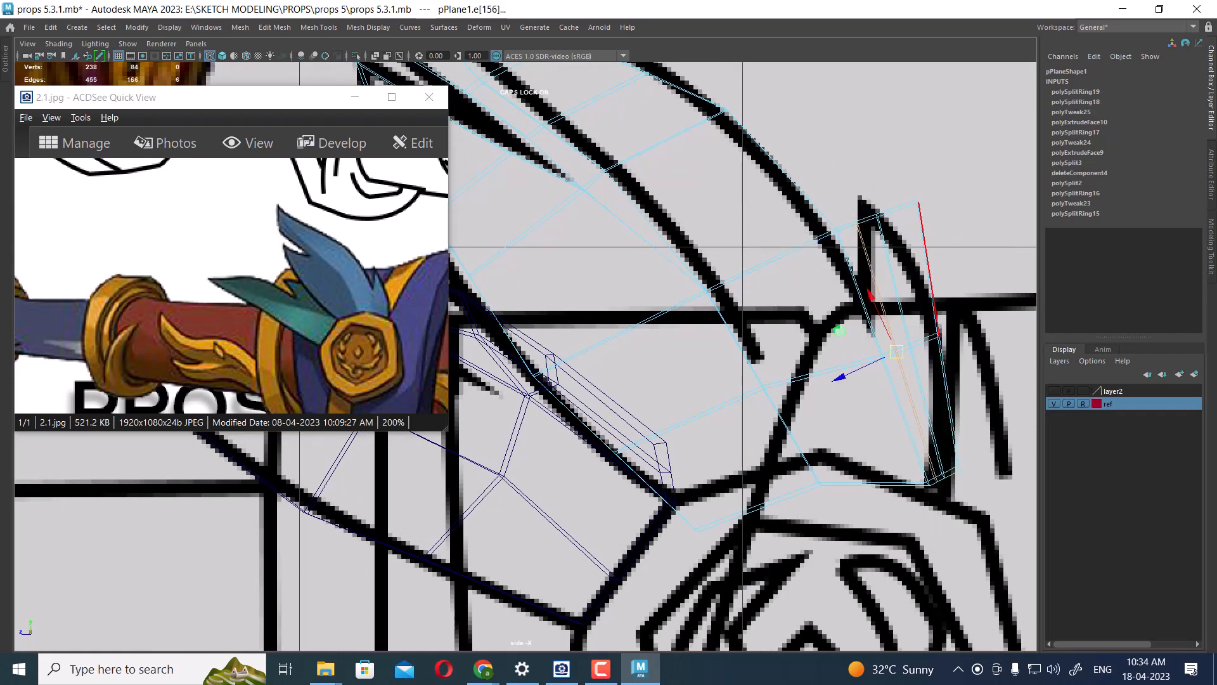
scroll(919, 212, up, 1)
- Move the upper vertices of the extruded side section onto the small spike in the reference, shaping its pointed tip and notch
right_click(922, 208)
right_drag(922, 207, 865, 207)
scroll(865, 207, up, 1)
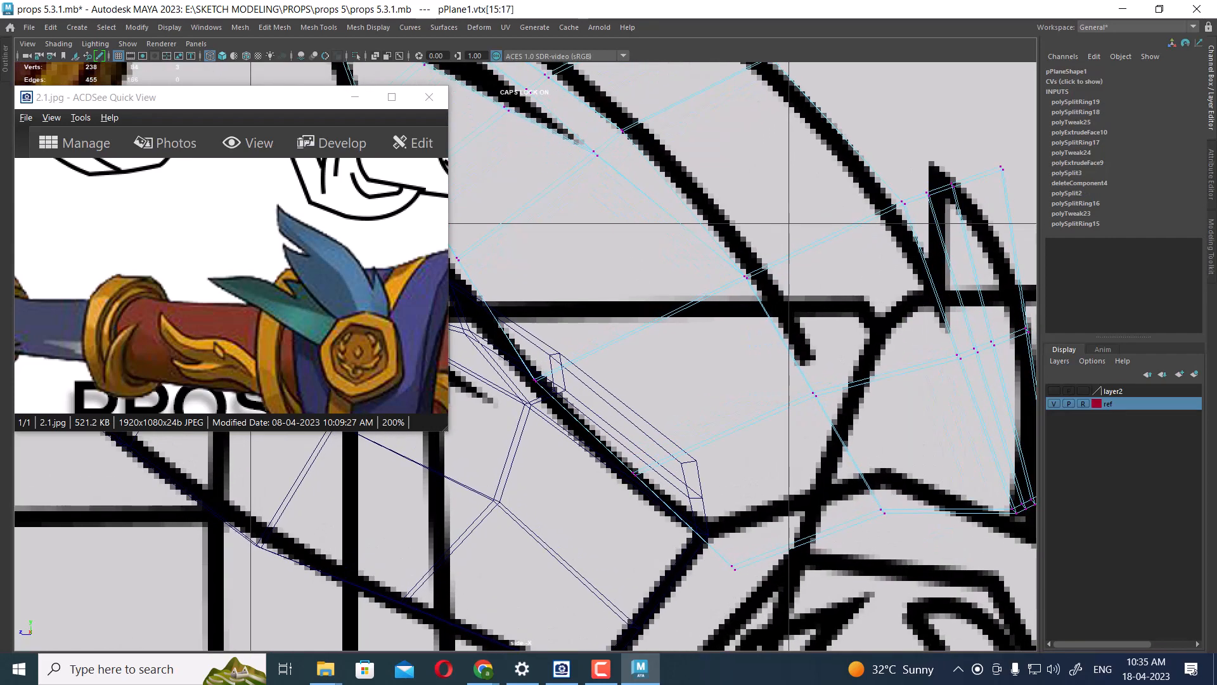
drag(929, 195, 942, 289)
drag(943, 174, 941, 210)
alt+middle_drag(940, 210, 846, 219)
drag(899, 170, 849, 179)
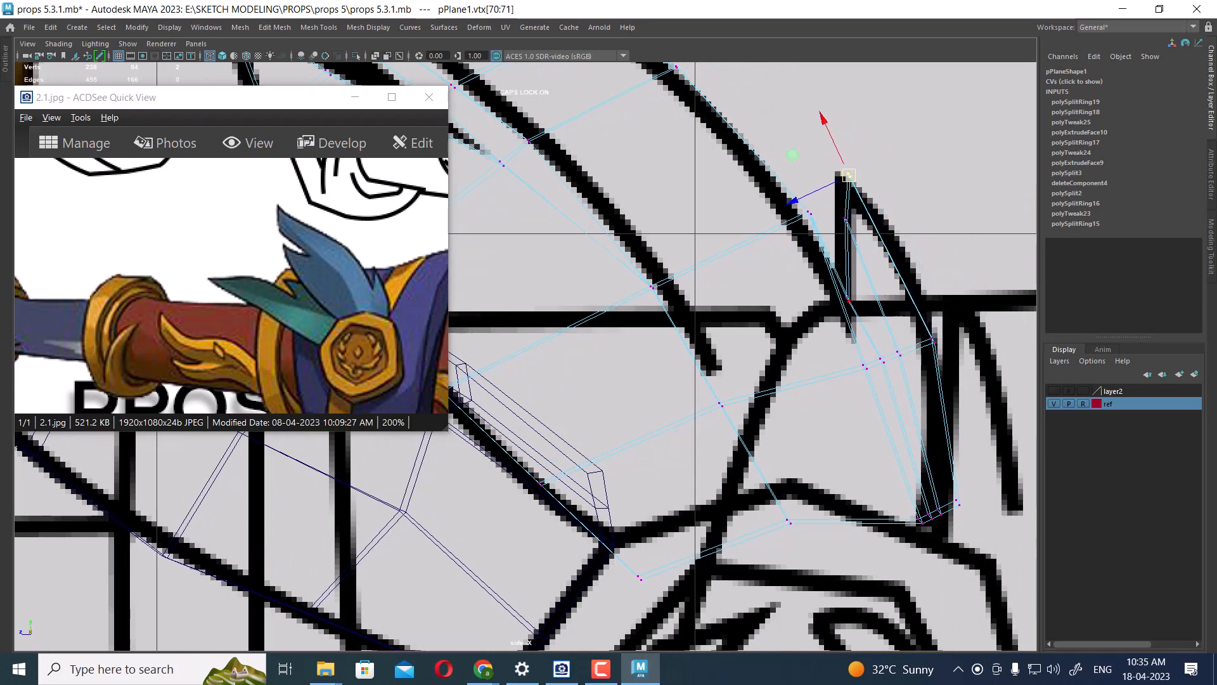
- Insert an edge loop across the upper spike and move its outer and middle vertices to follow the sketched curve
right_drag(870, 284, 870, 246)
click(888, 249)
ctrl+right_drag(934, 190, 768, 298)
right_click(886, 243)
right_drag(886, 243, 828, 244)
alt+right_drag(887, 234, 961, 220)
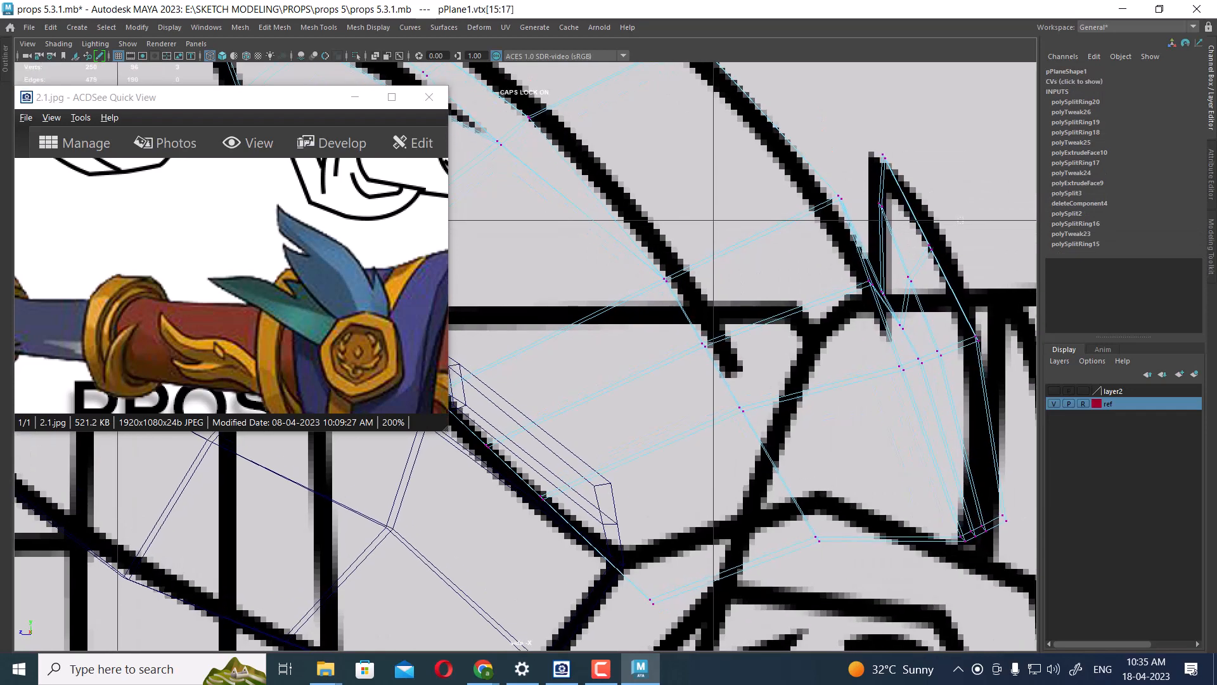
drag(930, 246, 939, 236)
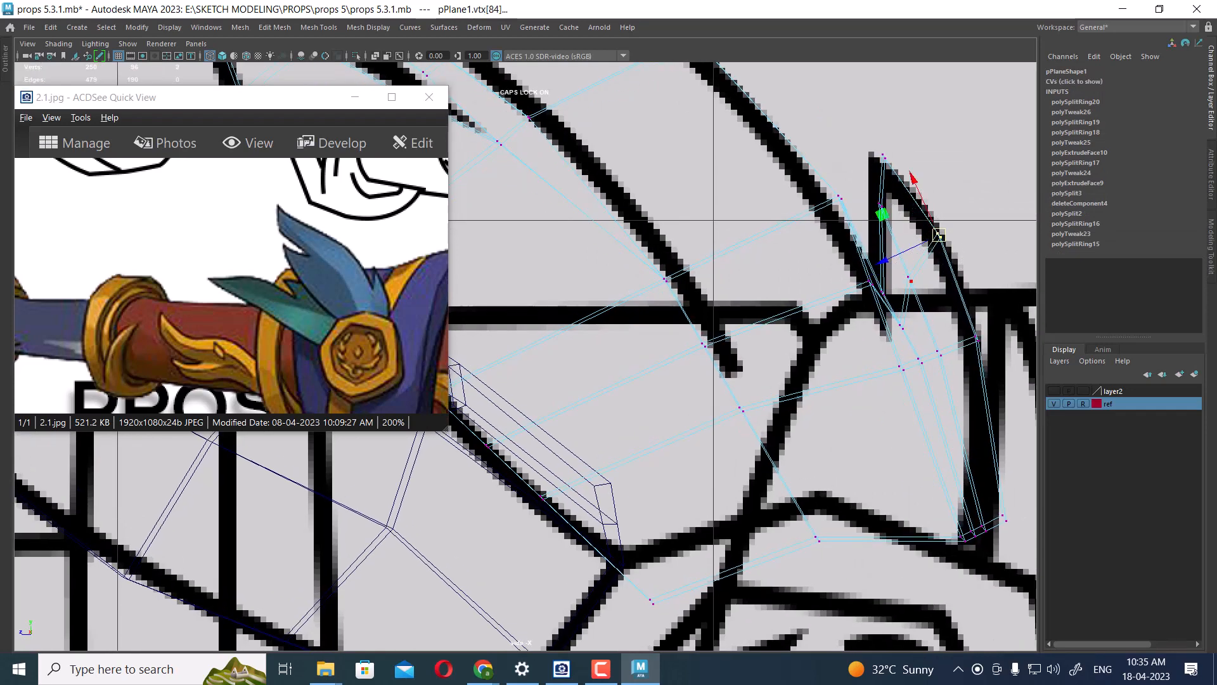
mouse_move(910, 274)
mouse_down()
mouse_move(895, 267)
mouse_move(918, 278)
mouse_up()
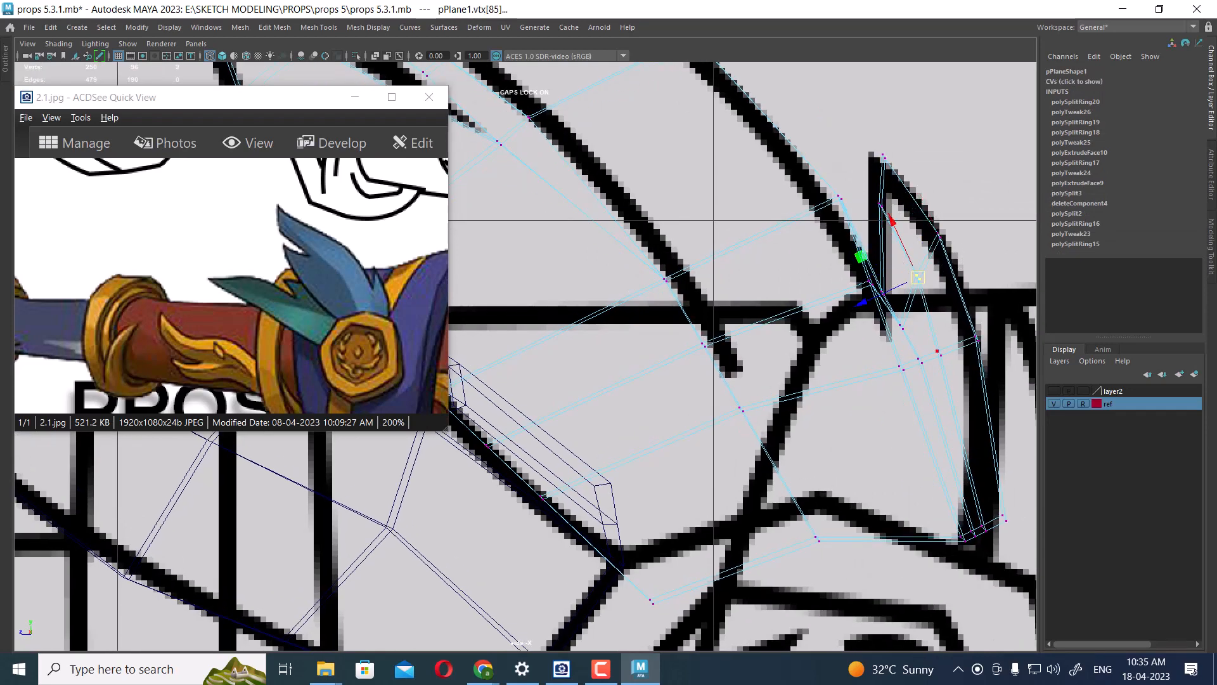
- Move the vertex row at the side section's base inward and rotate it to align with the sketched hexagon's upper edge
alt+middle_drag(918, 278, 891, 216)
alt+right_drag(890, 216, 853, 222)
alt+middle_drag(840, 428, 841, 444)
alt+right_drag(841, 444, 861, 449)
alt+middle_drag(861, 449, 819, 379)
alt+right_drag(819, 380, 844, 383)
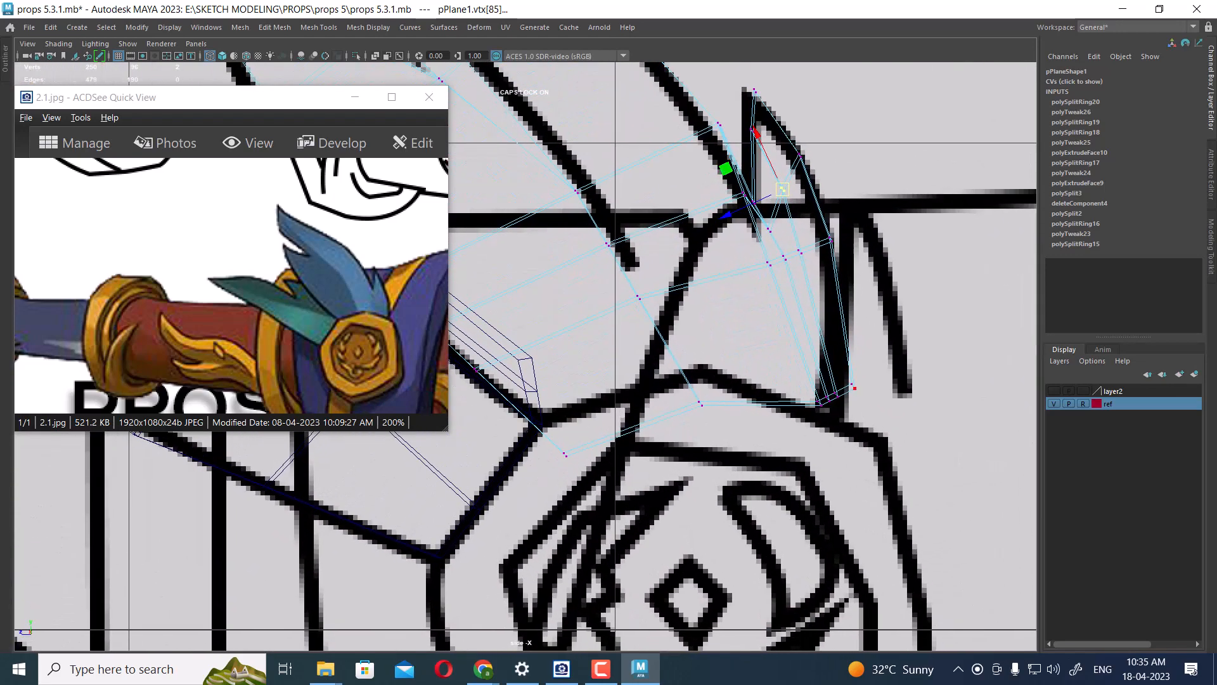
drag(889, 439, 889, 438)
drag(836, 394, 812, 392)
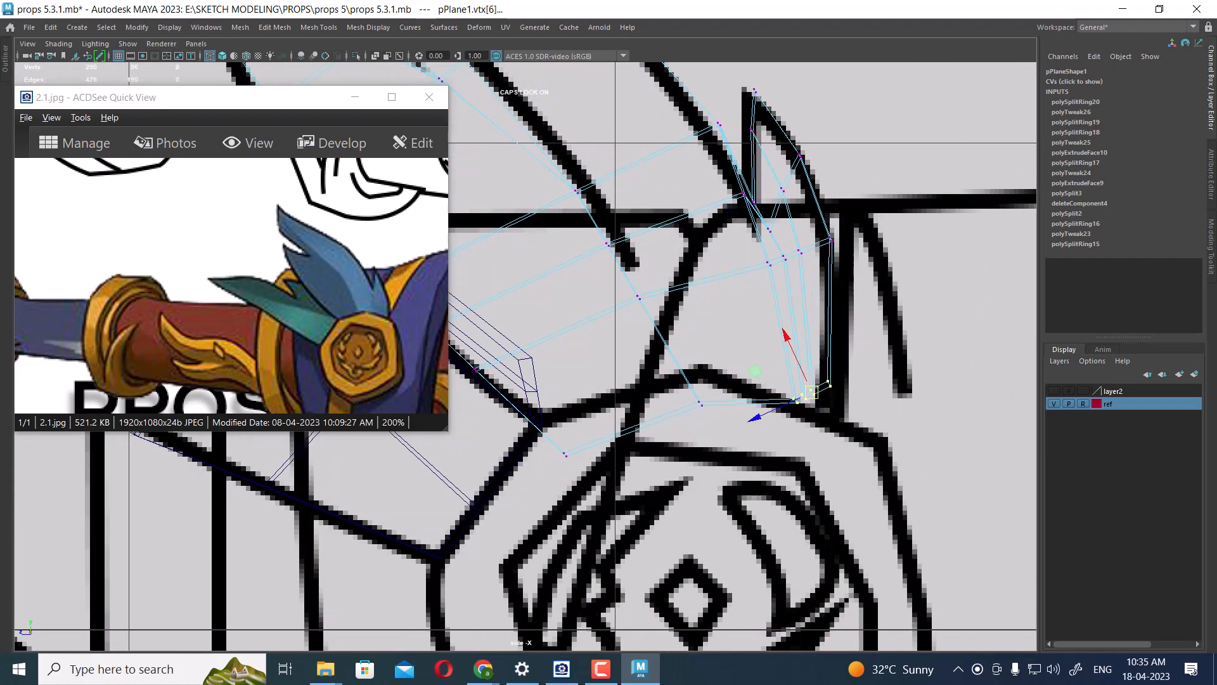
key(e)
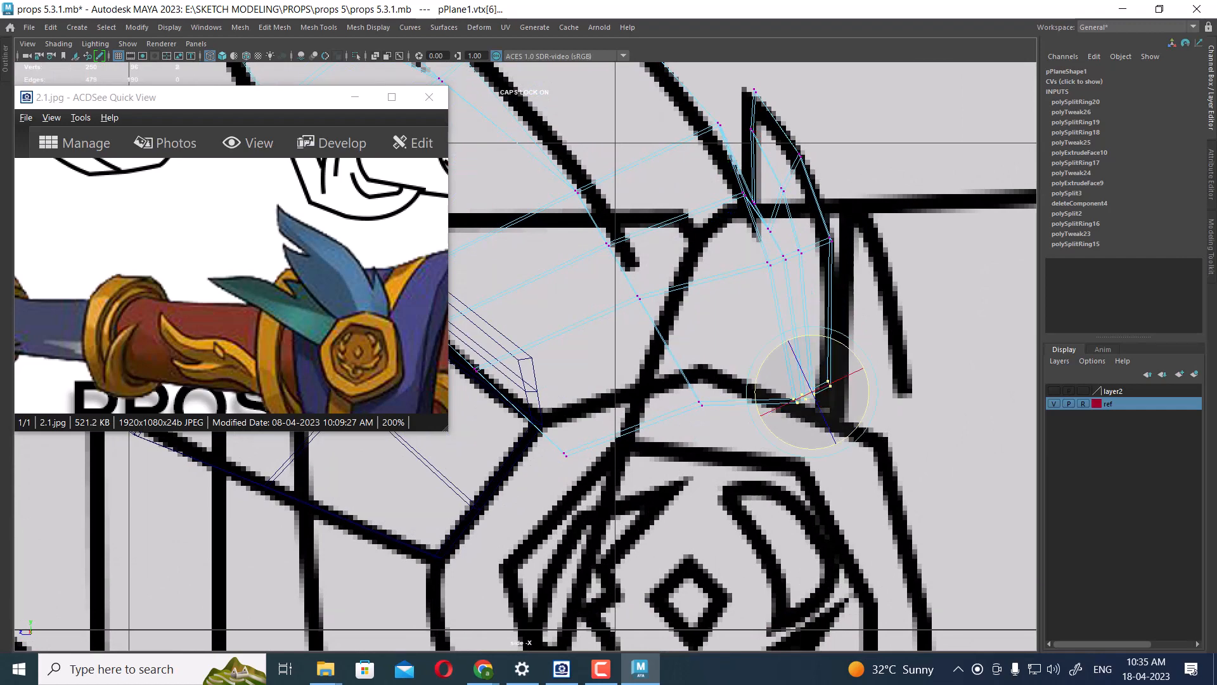
mouse_move(854, 353)
mouse_down()
mouse_move(863, 366)
mouse_move(822, 419)
mouse_up()
key(w)
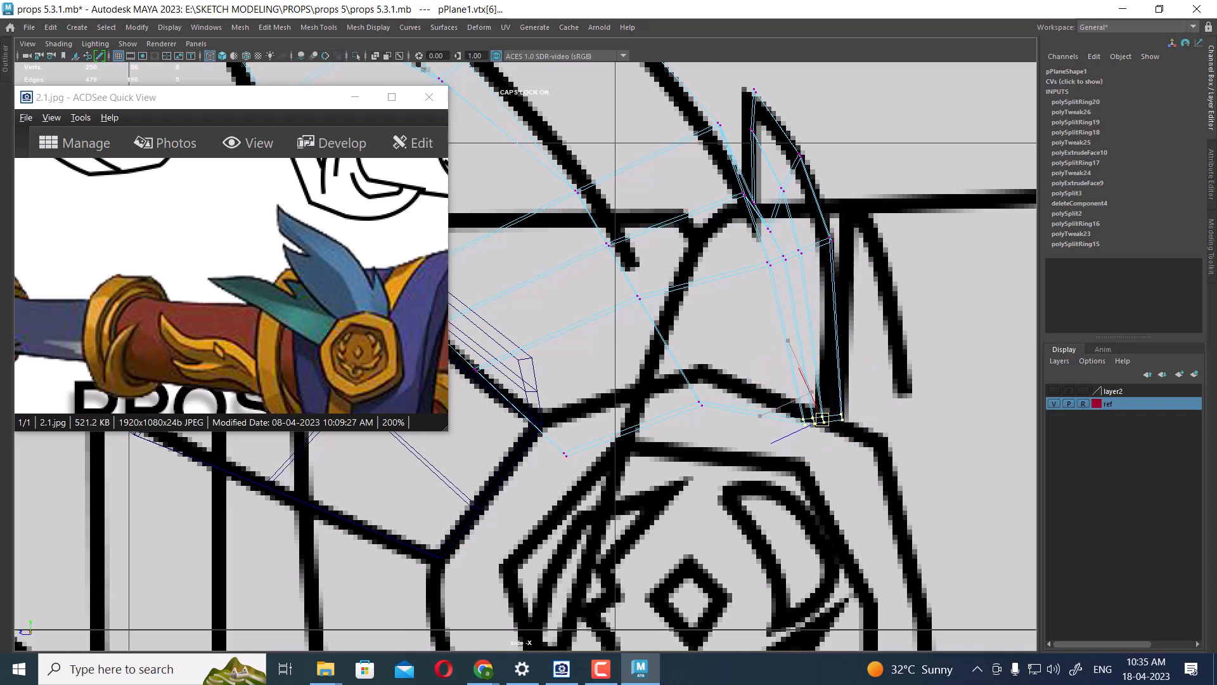
- Insert an edge loop across the lower side section and shift its vertices slightly outward toward the sketched outline
right_drag(807, 282, 691, 361)
click(795, 310)
right_drag(807, 286, 652, 282)
scroll(659, 285, up, 2)
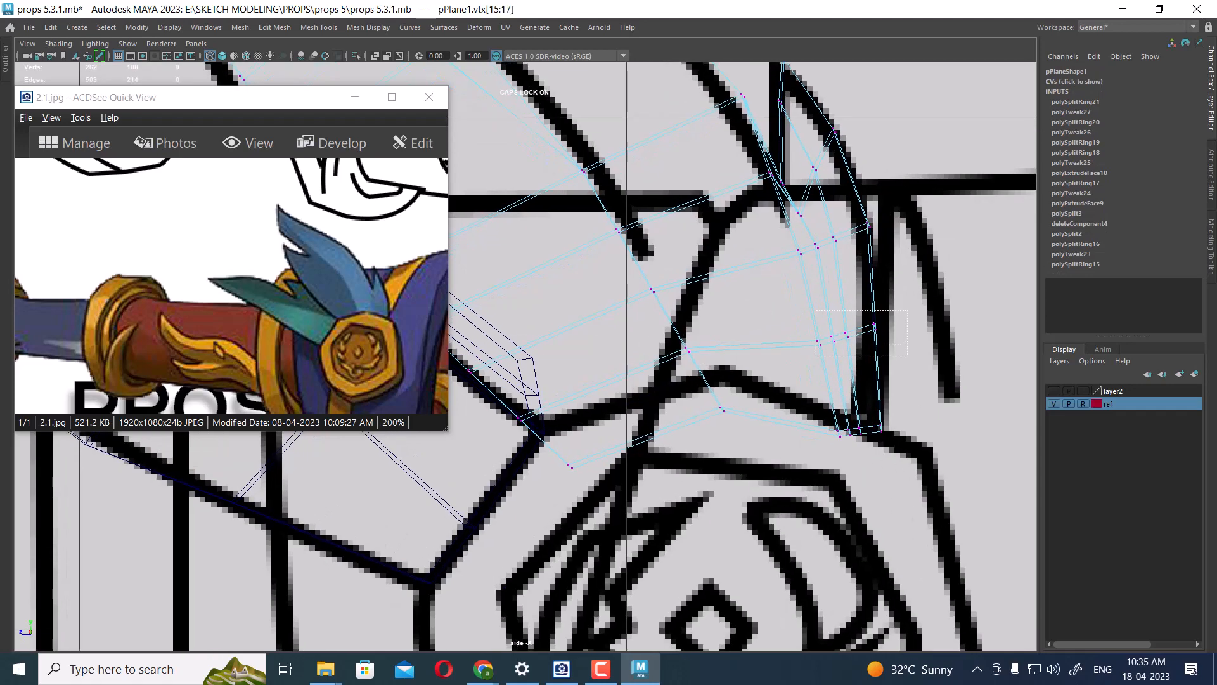
drag(847, 334, 850, 334)
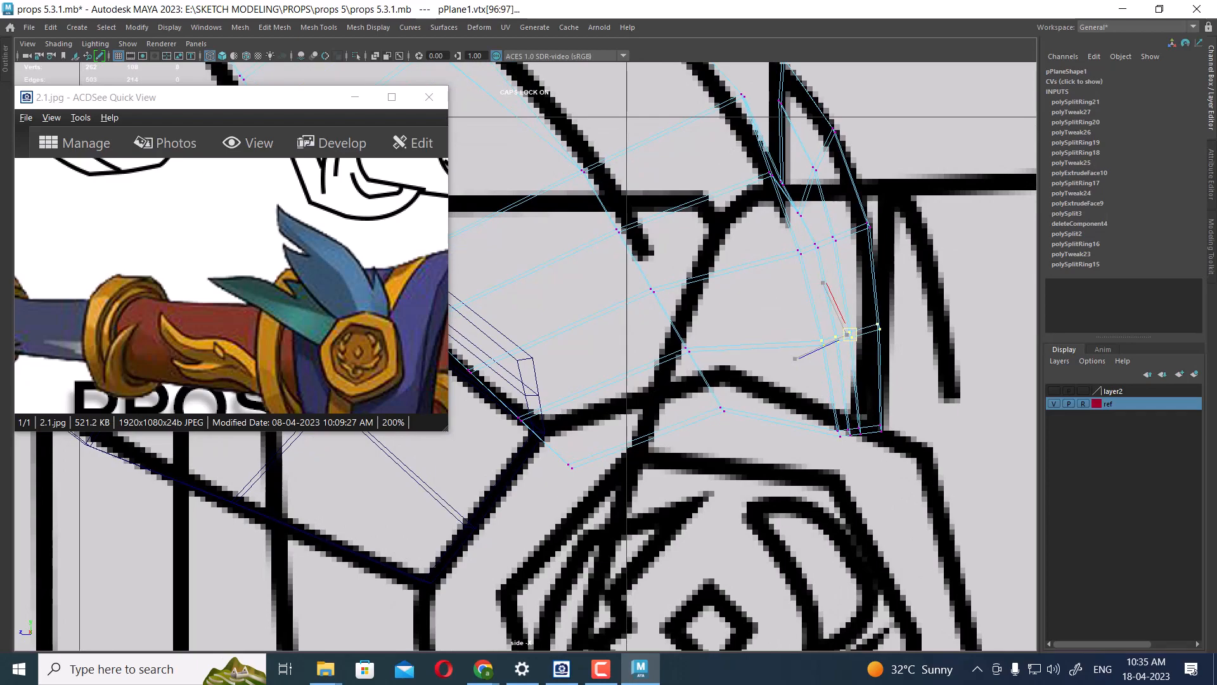
- Return to the perspective view and display the leaf shaded, framing the new side spike
scroll(850, 334, down, 5)
key(space)
key(space)
alt+drag(793, 272, 771, 263)
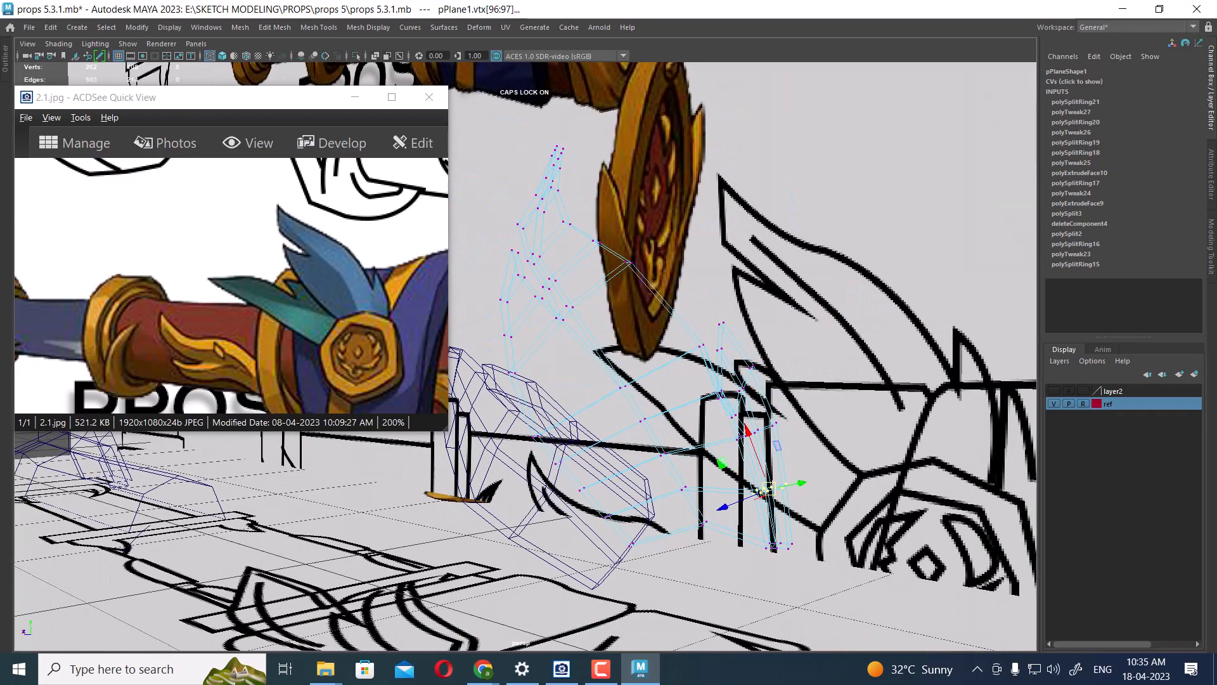
key(5)
mouse_move(770, 355)
alt+mouse_down()
mouse_move(723, 349)
mouse_move(627, 247)
mouse_move(685, 355)
mouse_move(716, 336)
mouse_move(688, 355)
mouse_move(698, 364)
mouse_move(799, 339)
mouse_move(872, 292)
alt+mouse_up()
alt+right_drag(872, 292, 951, 304)
alt+middle_drag(951, 305, 742, 371)
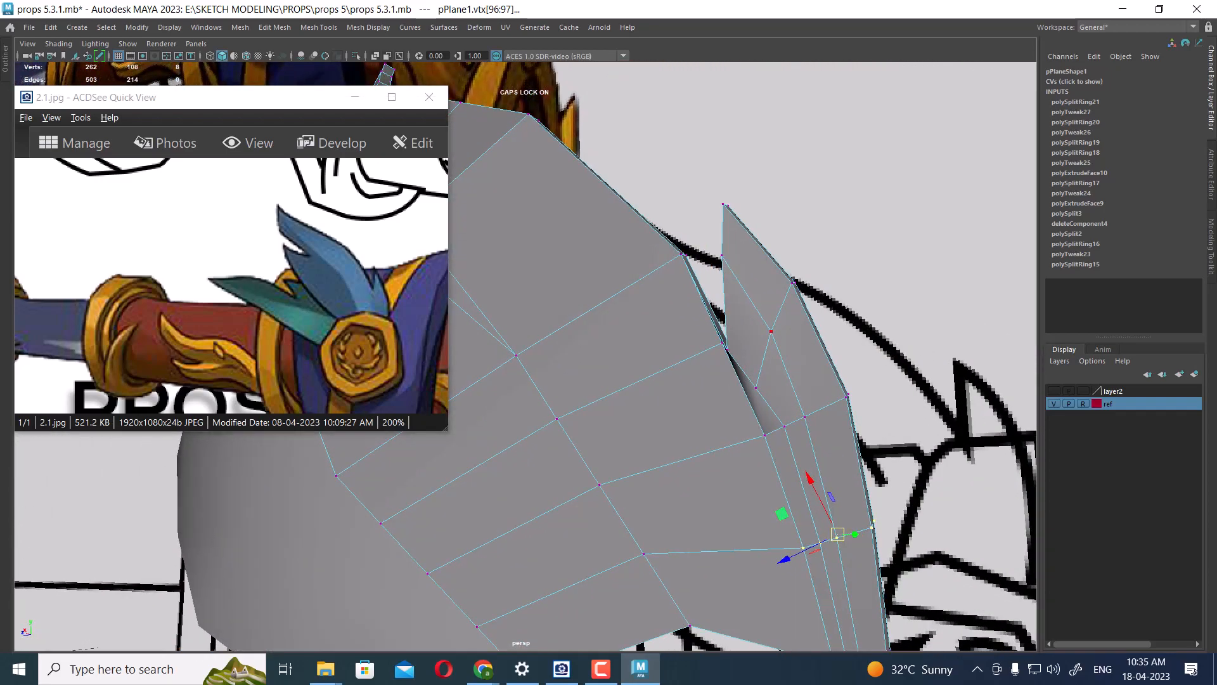
- Select the thin faces along the spike's outer edge, then rotate and move them to turn the spike's side
mouse_move(742, 371)
alt+mouse_down()
mouse_move(568, 392)
mouse_move(726, 369)
alt+mouse_up()
drag(777, 236, 697, 283)
right_drag(697, 283, 696, 309)
click(705, 272)
shift+click(745, 368)
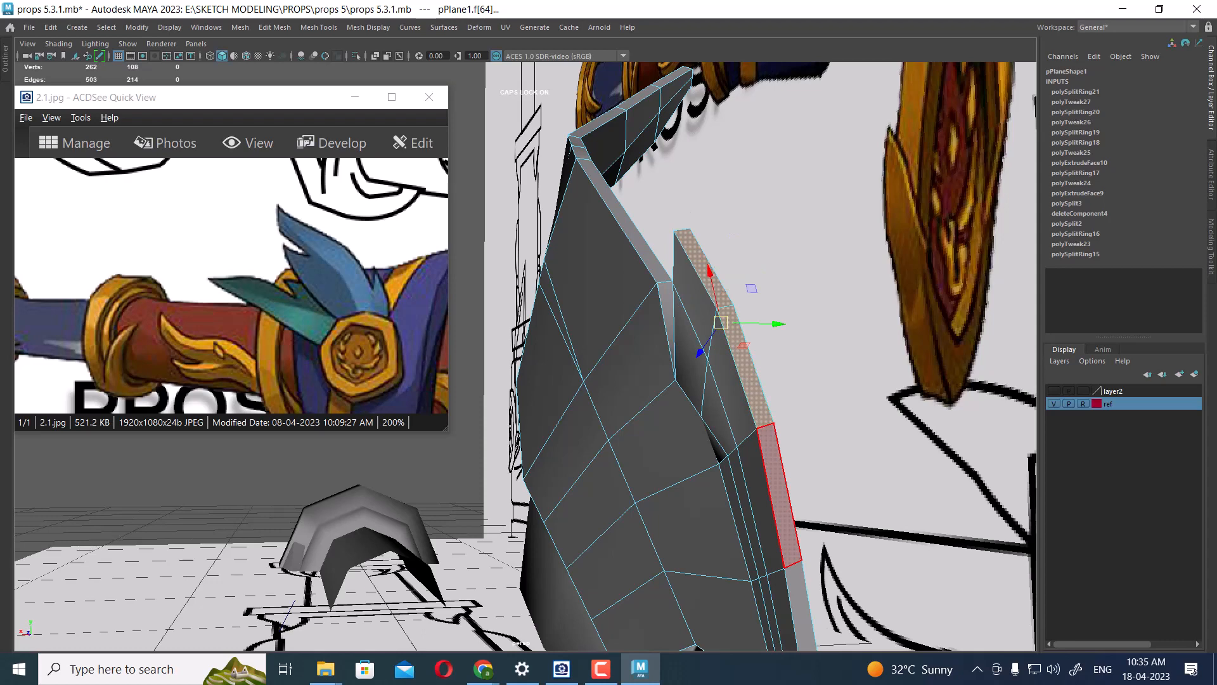
shift+click(781, 501)
shift+click(798, 592)
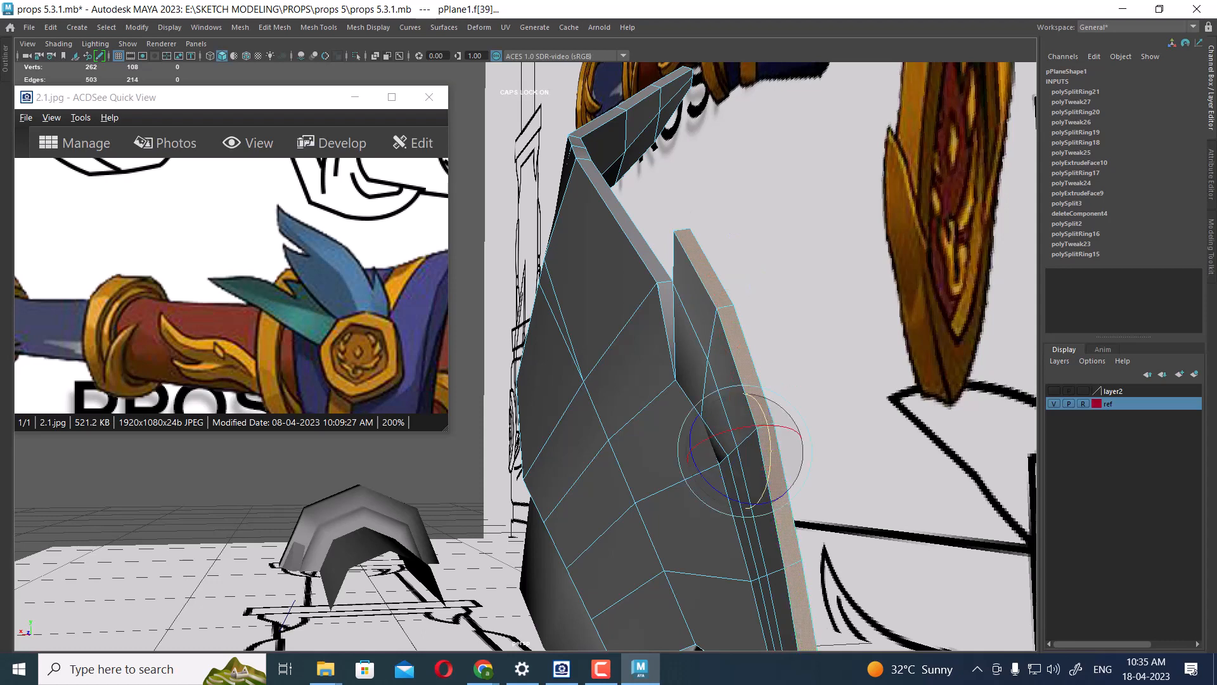
drag(727, 431, 672, 358)
key(w)
drag(703, 404, 891, 267)
- Move the short thickness edge at the bottom of the notch between leaf and spike in the depth direction
scroll(849, 381, up, 3)
right_drag(886, 280, 885, 246)
alt+drag(886, 250, 875, 346)
alt+drag(852, 412, 856, 441)
scroll(856, 437, up, 2)
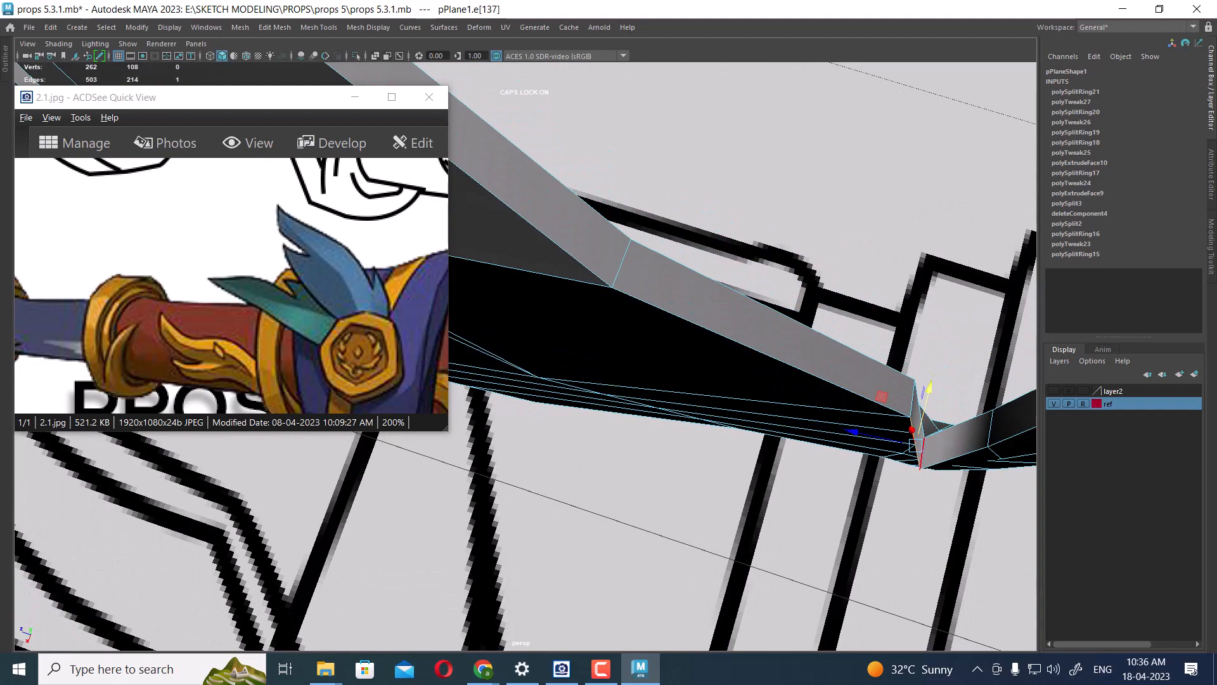
alt+drag(945, 455, 919, 485)
alt+middle_drag(919, 485, 729, 310)
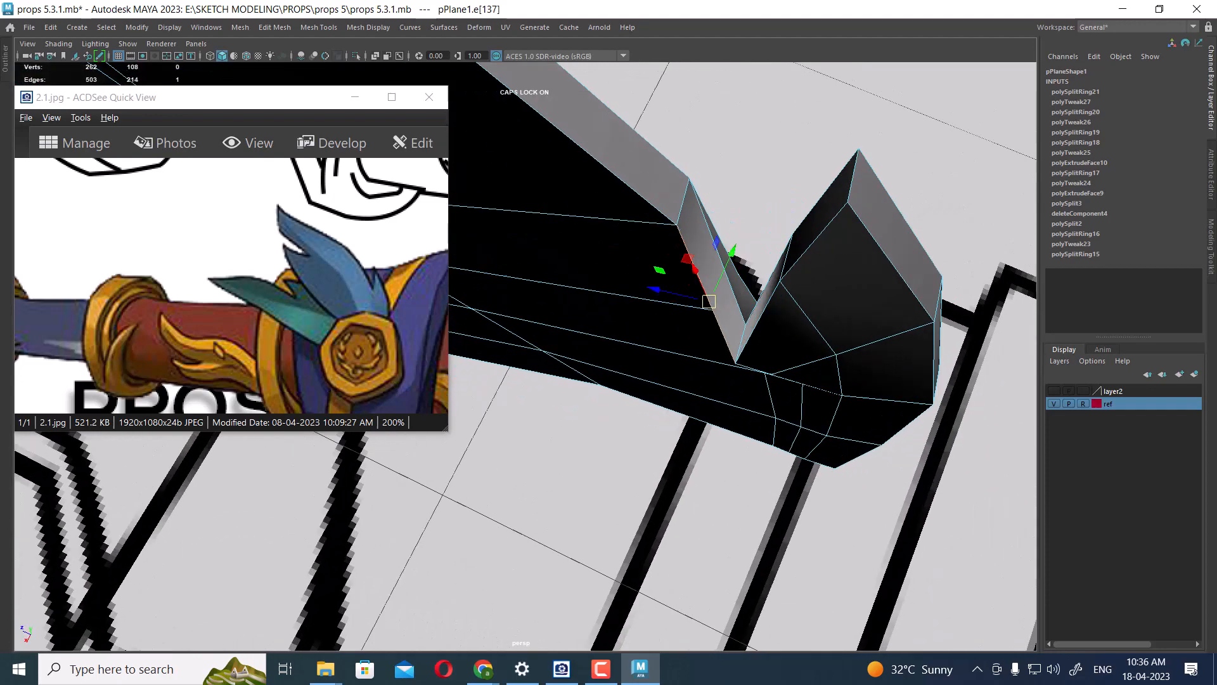
scroll(729, 311, up, 3)
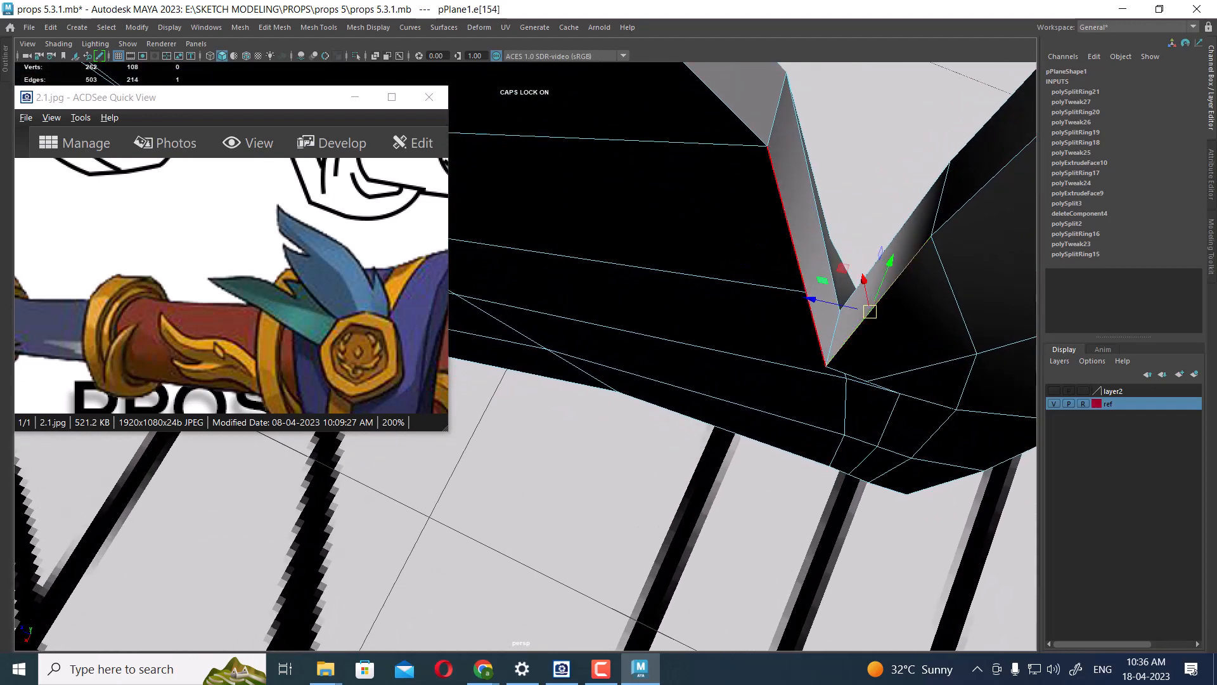
click(833, 339)
alt+drag(795, 364, 786, 476)
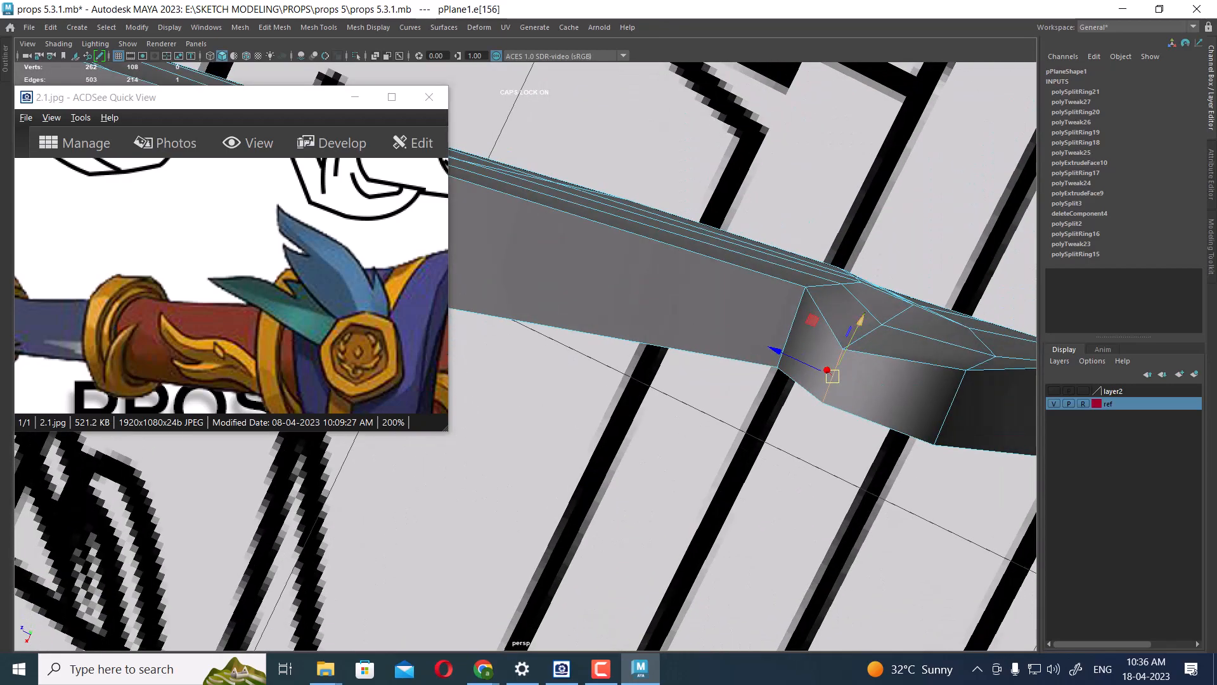
drag(873, 296, 871, 298)
alt+drag(872, 380, 887, 336)
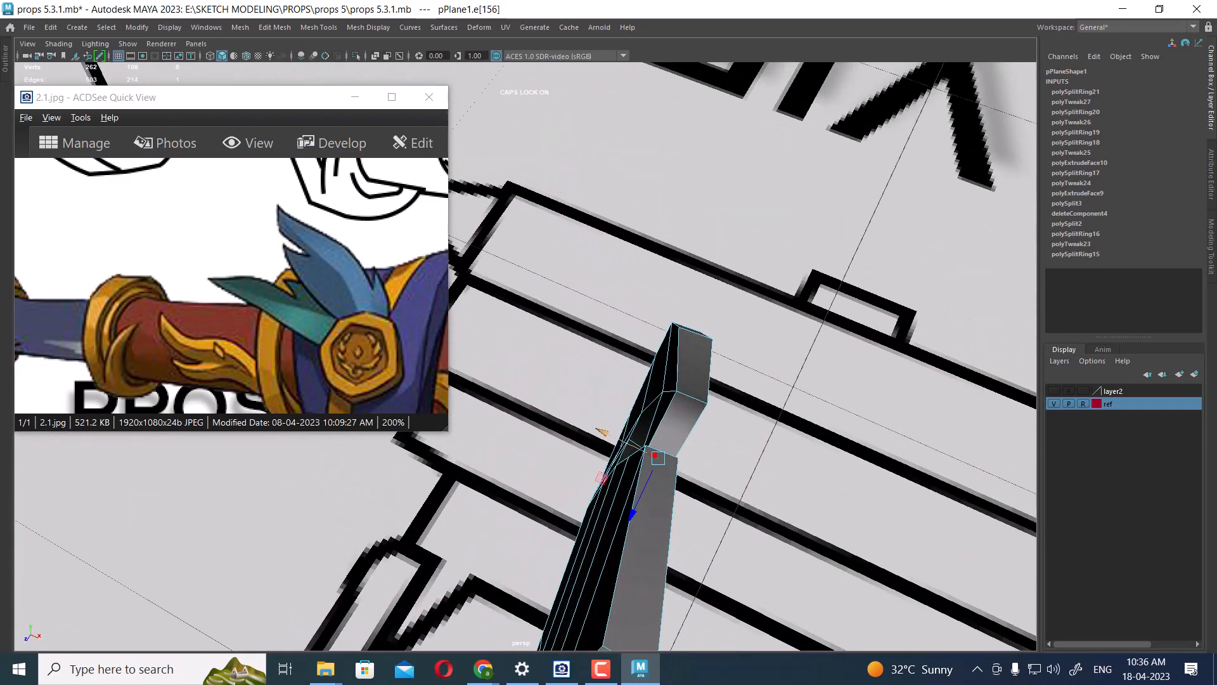
drag(602, 432, 558, 222)
- Select the cross edges where the spike joins the leaf and move them outward in depth
alt+drag(608, 317, 748, 374)
right_drag(761, 337, 691, 311)
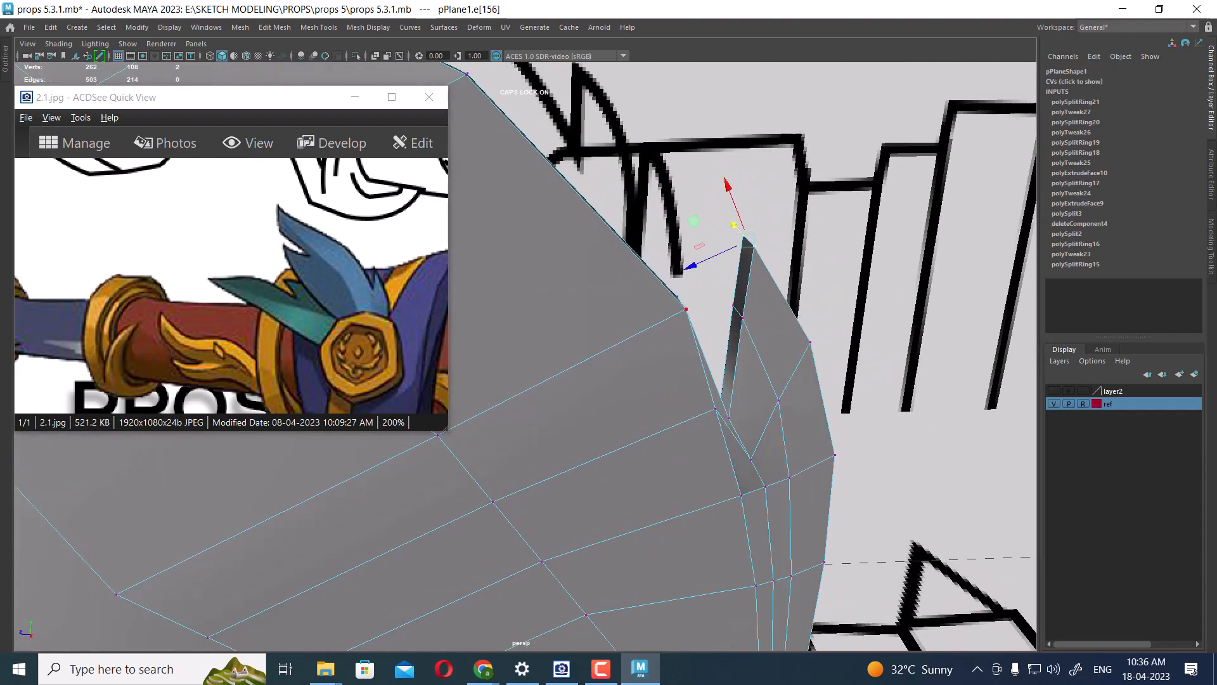
mouse_move(717, 355)
alt+mouse_down()
mouse_move(679, 374)
mouse_move(729, 412)
mouse_move(710, 374)
alt+mouse_up()
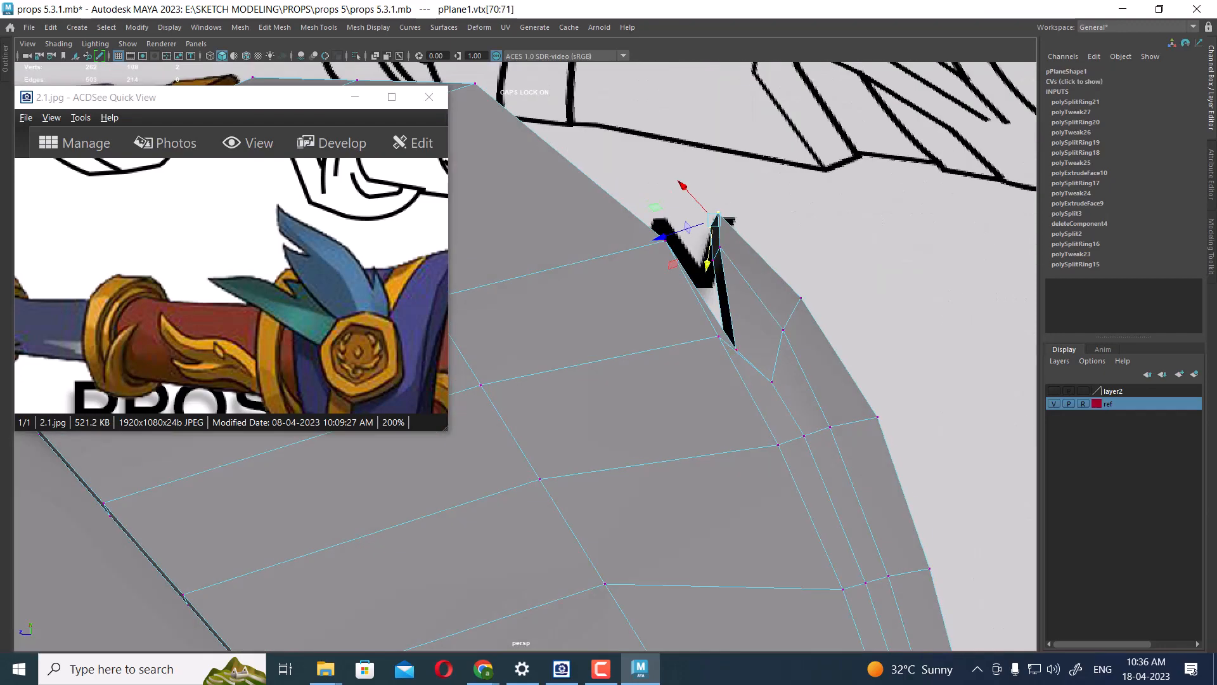
right_drag(781, 398, 772, 238)
double_click(788, 409)
alt+drag(789, 412, 887, 457)
alt+drag(824, 393, 761, 458)
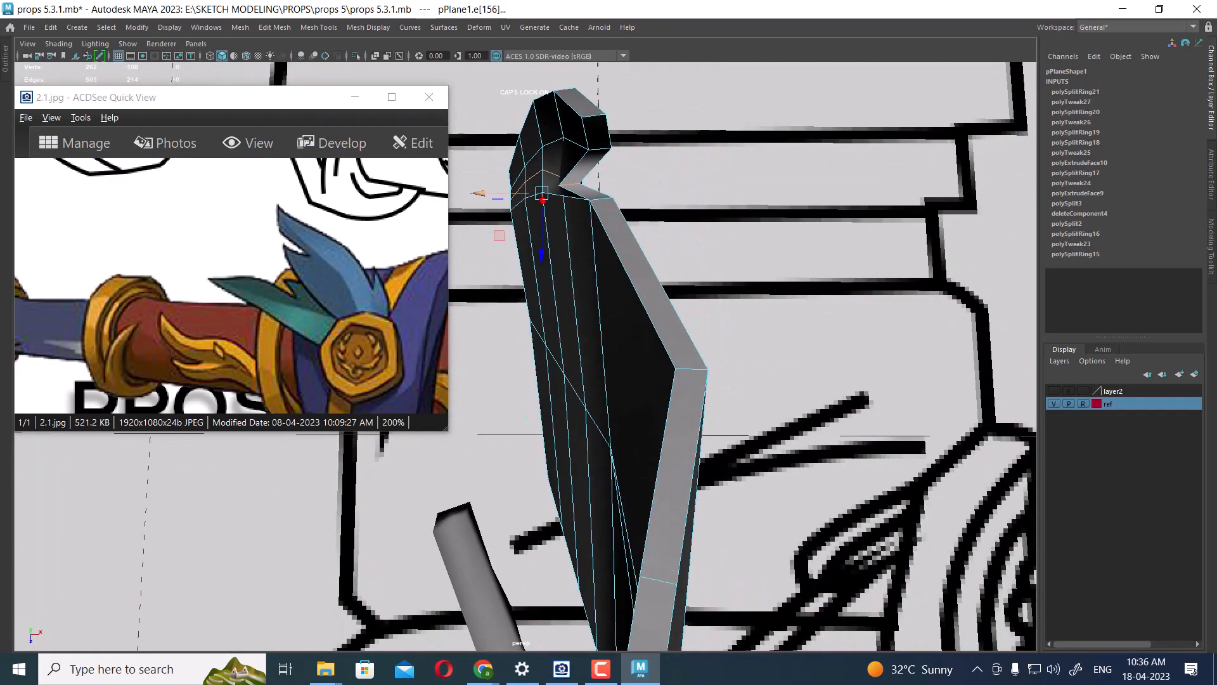
drag(482, 193, 483, 173)
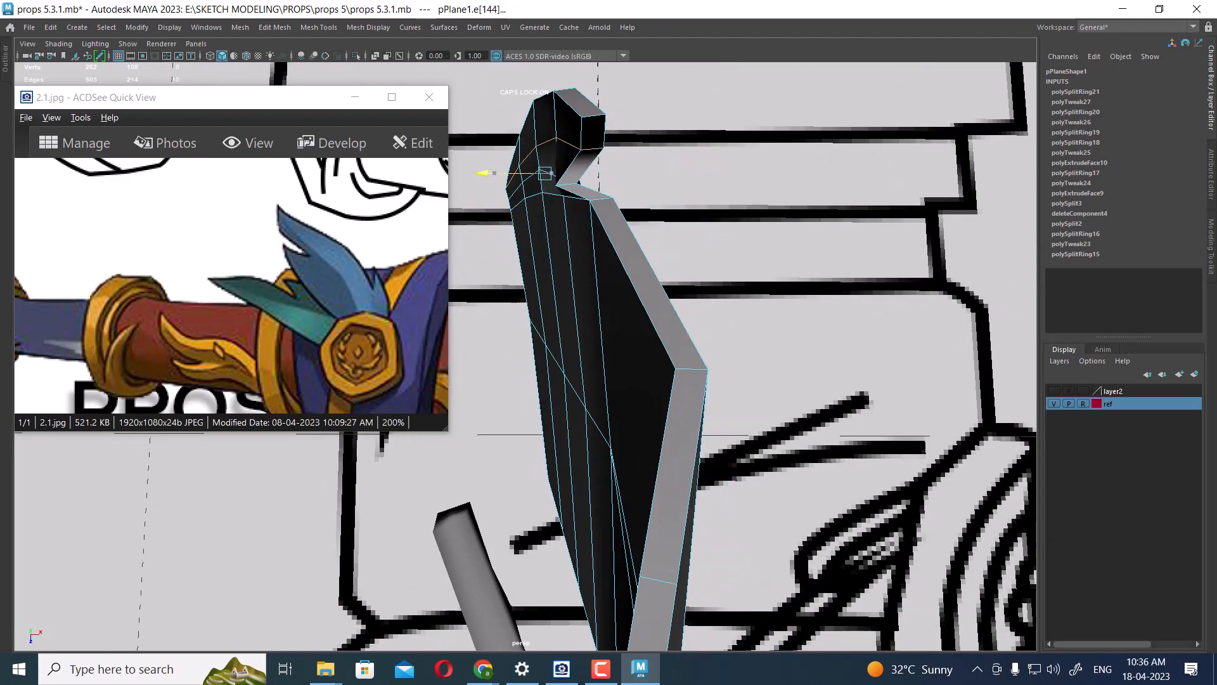
- Collapse the short edge on the main leaf just below the notch to its centre
alt+drag(761, 444, 577, 418)
click(749, 406)
alt+drag(748, 406, 628, 266)
scroll(628, 266, up, 2)
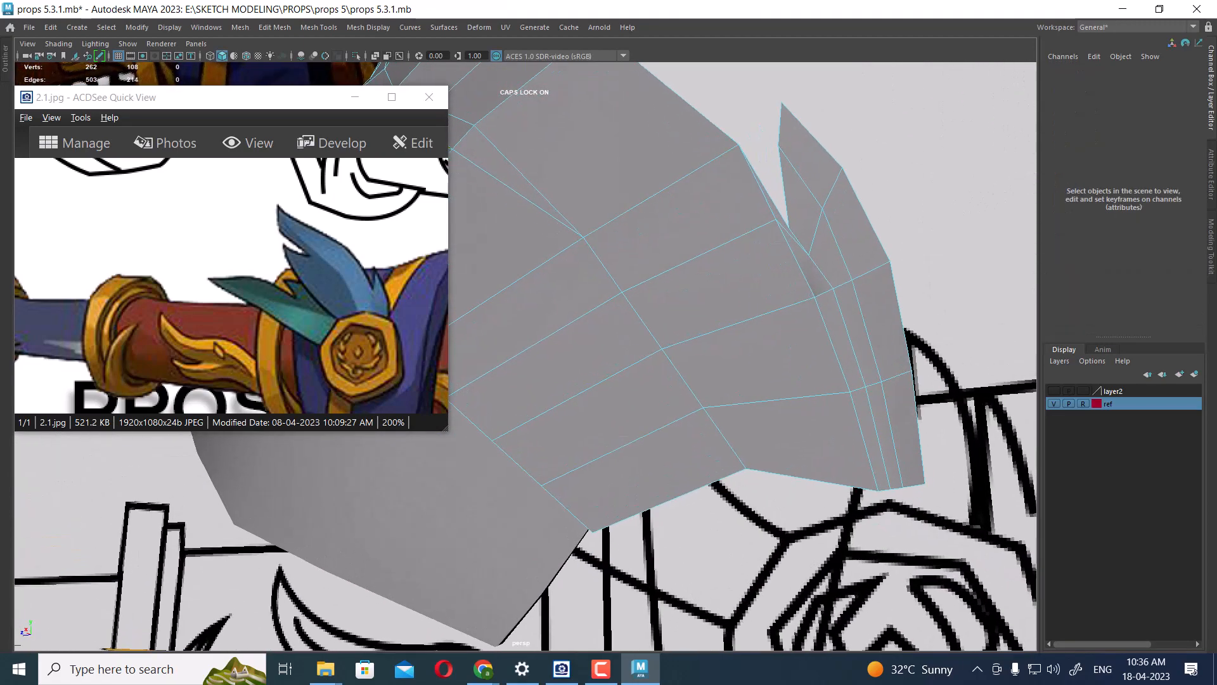
click(794, 257)
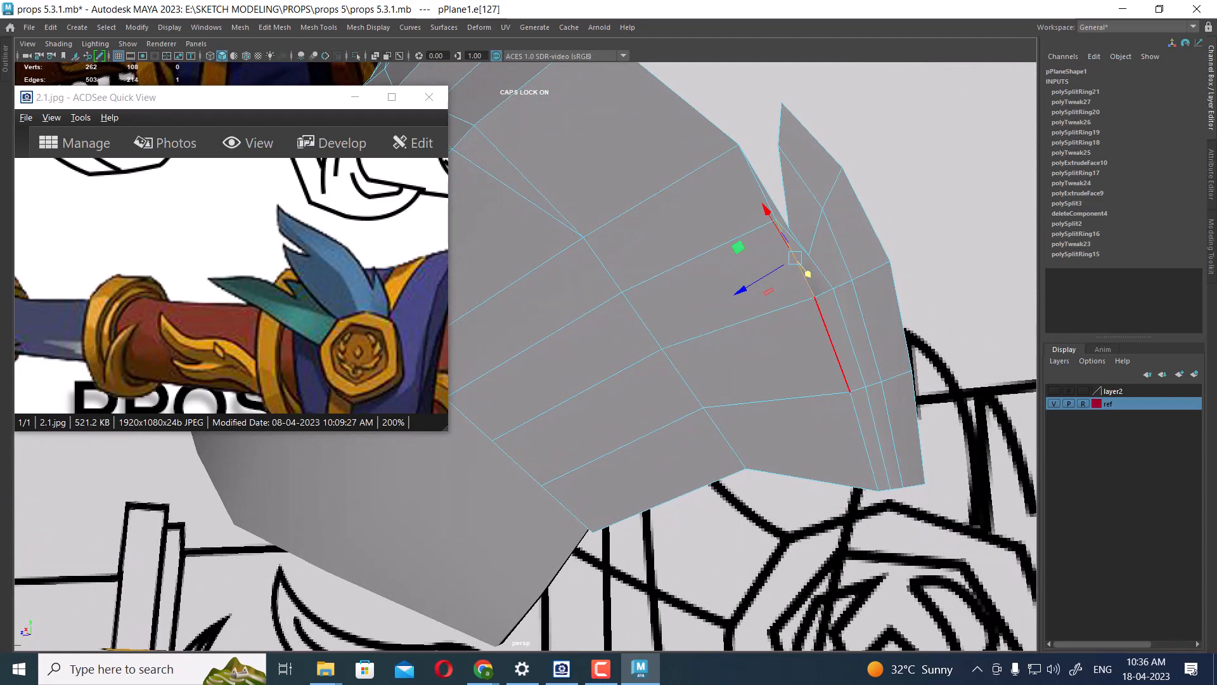
shift+right_drag(797, 344, 791, 217)
- Delete the lowest cross edge loop on the main leaf, leaving its segments across the narrow side strips
right_drag(848, 290, 848, 255)
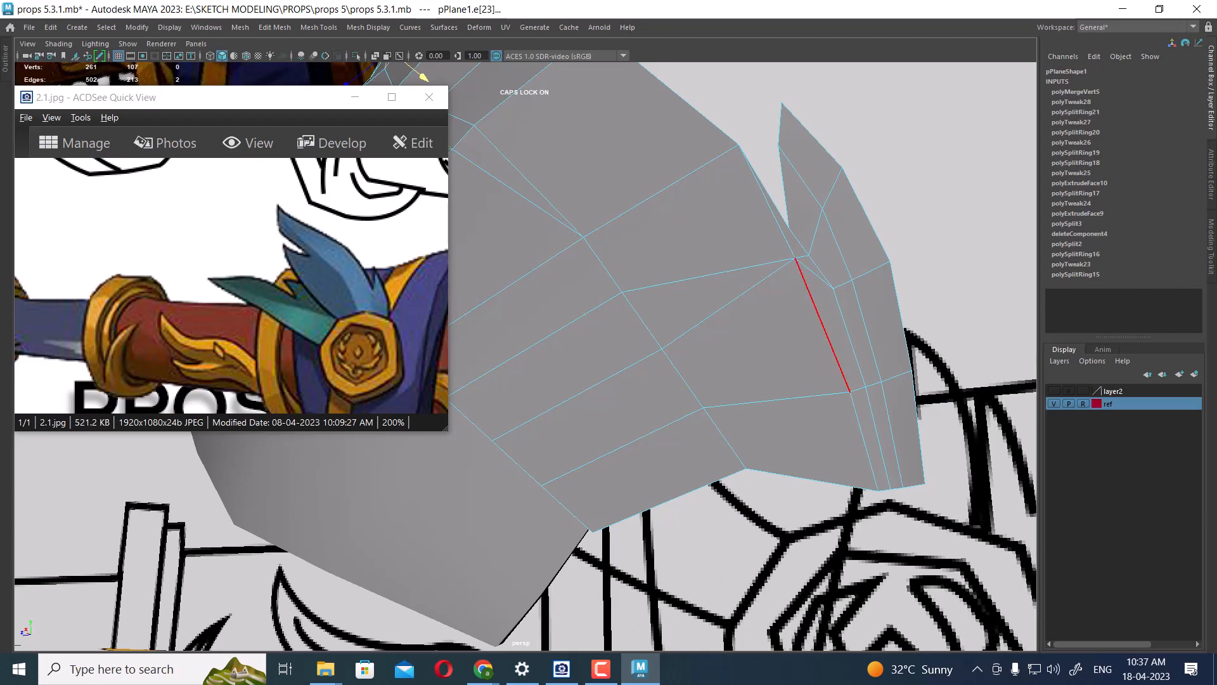
click(865, 441)
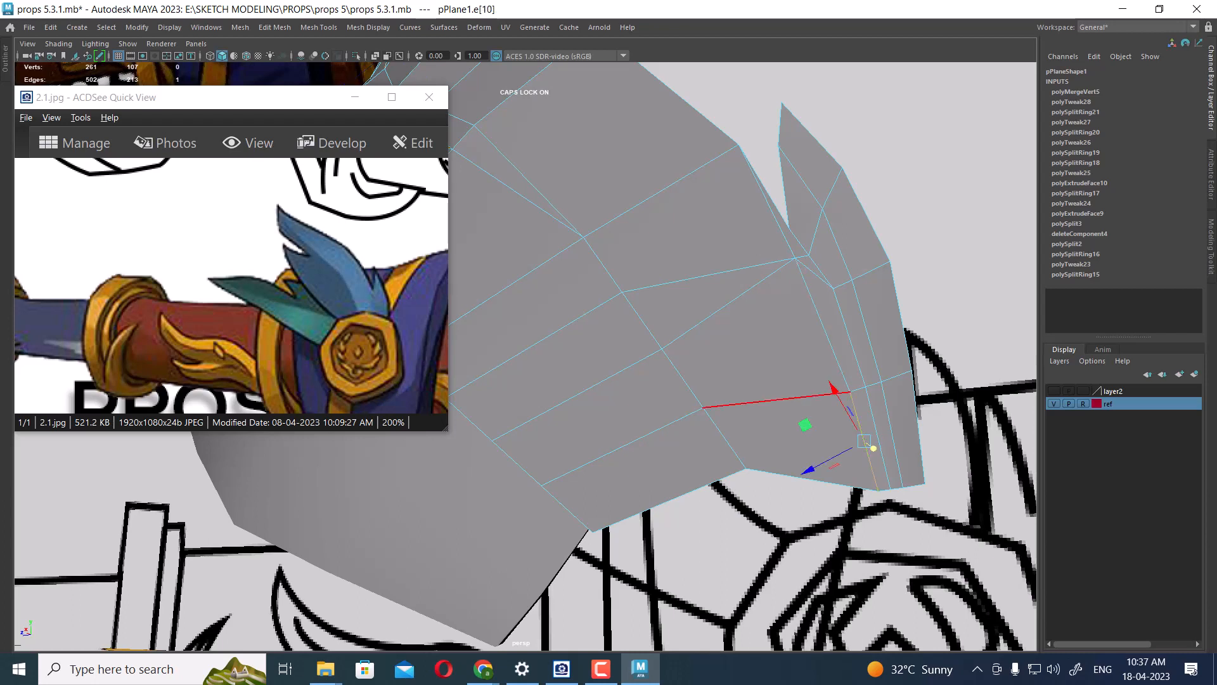
click(823, 326)
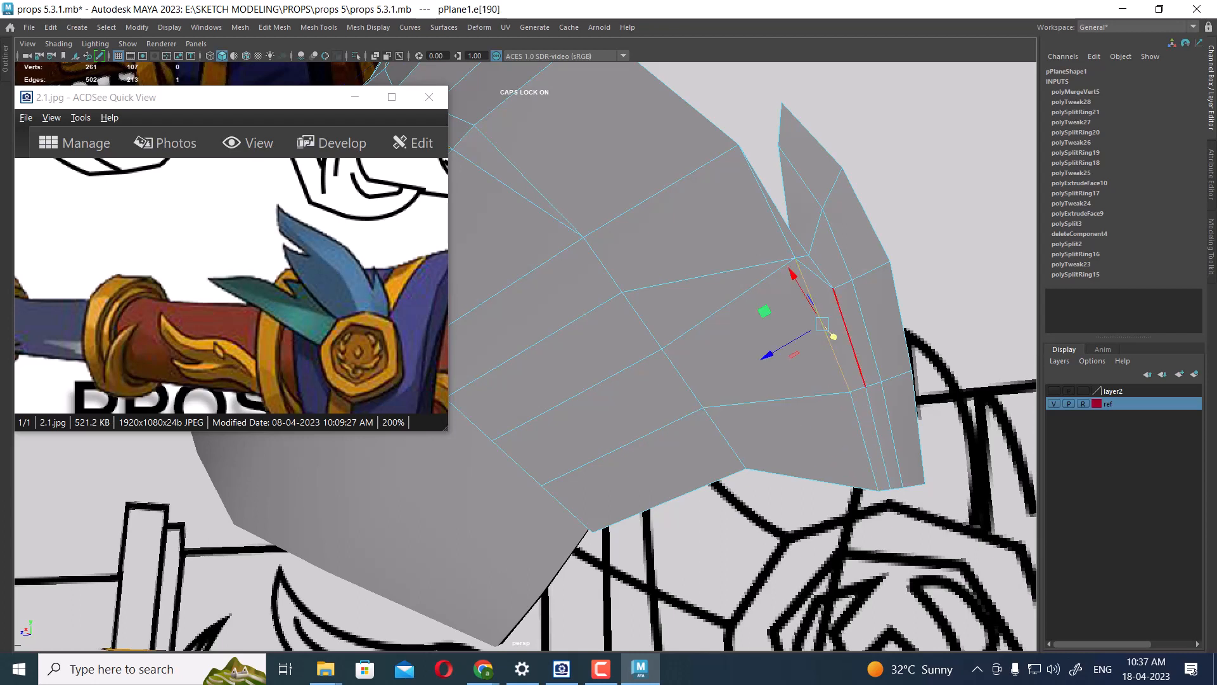
alt+drag(864, 437, 850, 464)
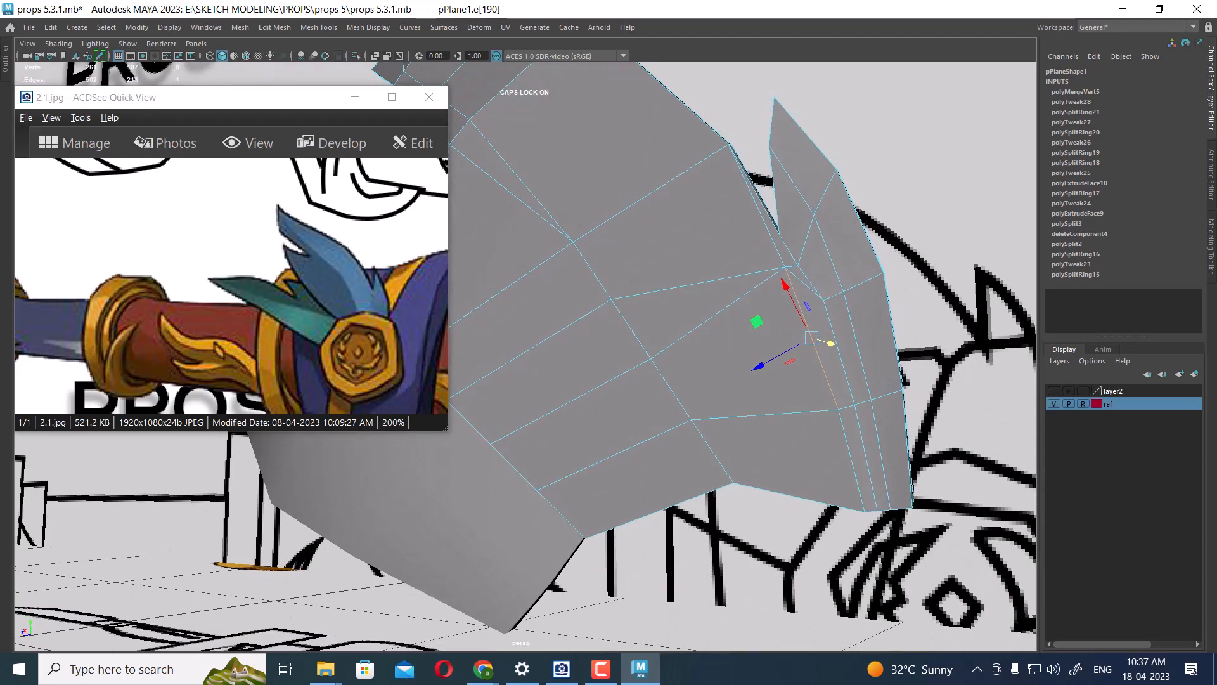
double_click(765, 415)
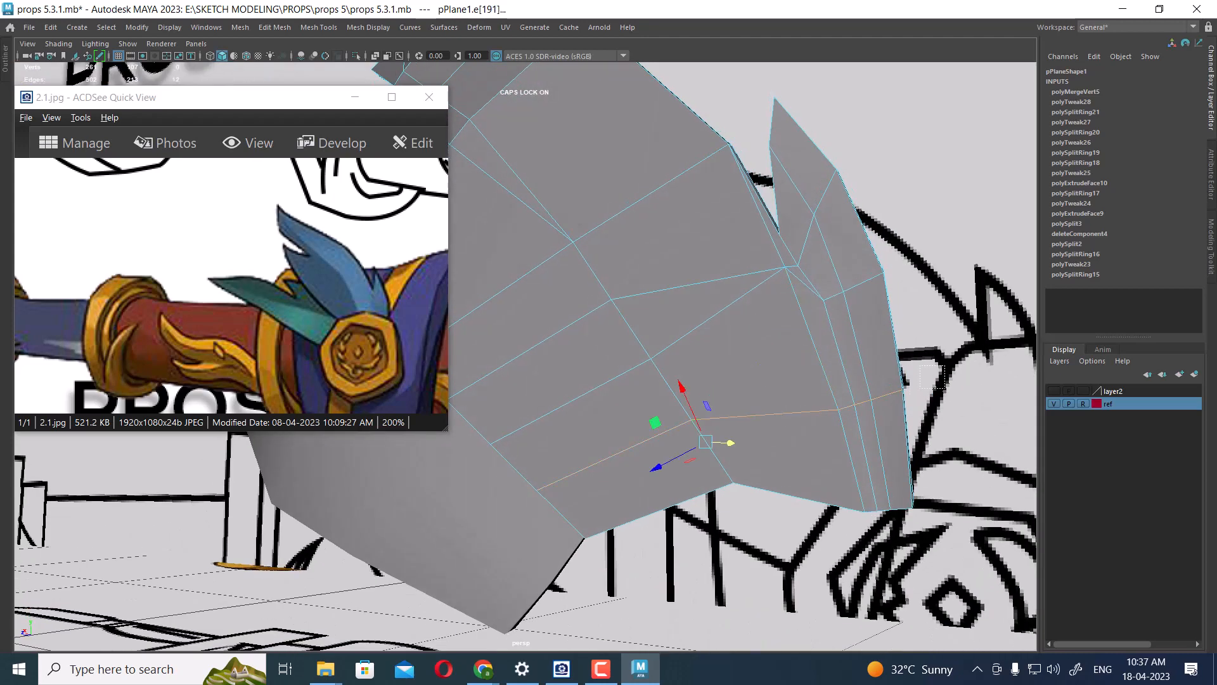
ctrl+drag(847, 421, 846, 422)
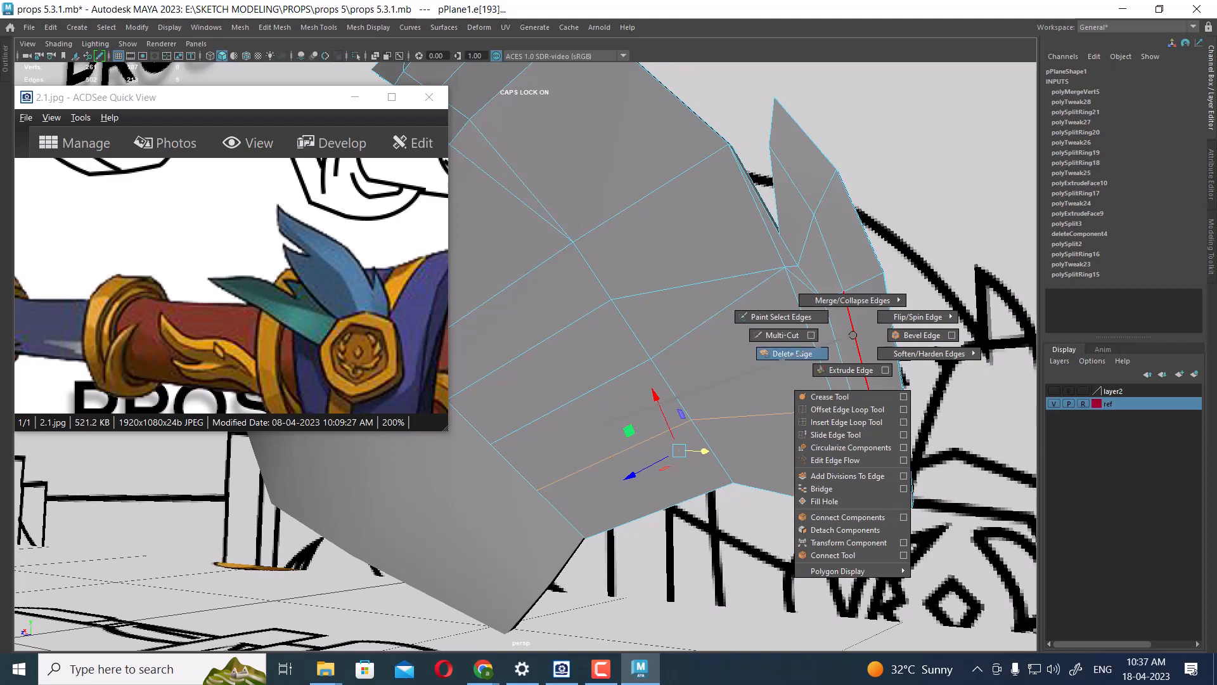
shift+right_drag(797, 355, 792, 357)
- Select the whole leaf object and hide all unselected objects
alt+drag(793, 380, 717, 330)
key(F8)
key(alt+h)
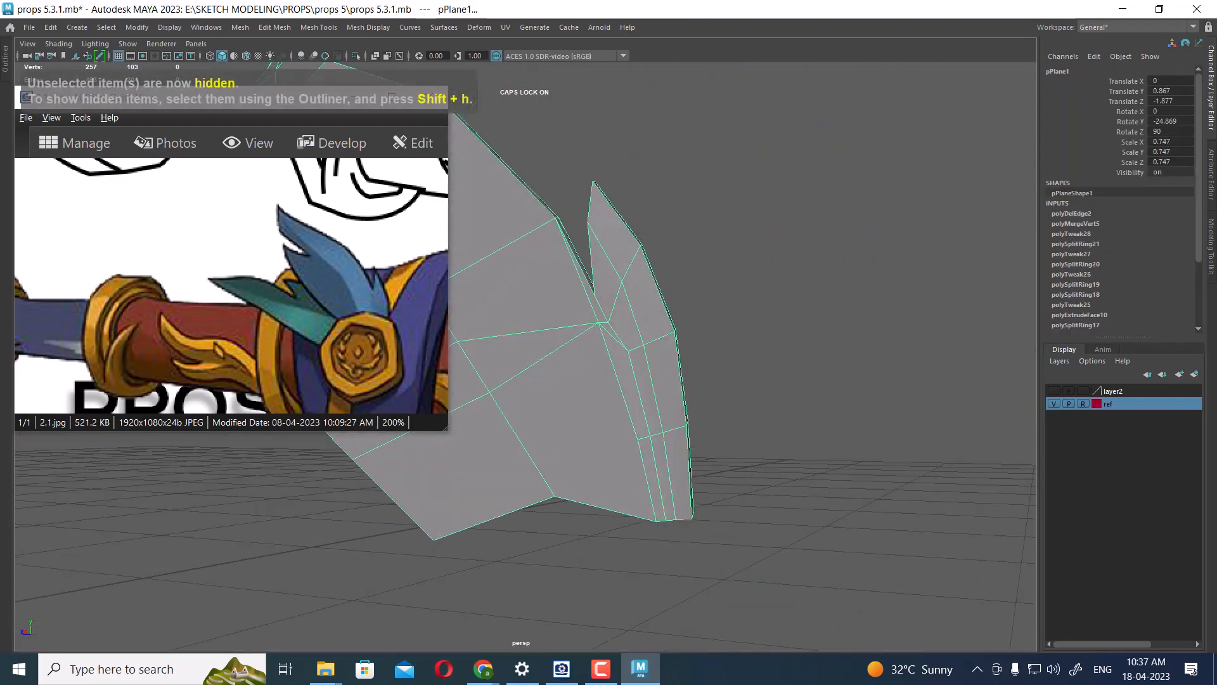
- Cut an edge from the inner end of the side strips' lower cross edge to the corner vertex on the leaf's bottom edge
alt+right_drag(717, 330, 773, 336)
alt+middle_drag(688, 378, 710, 311)
alt+right_drag(710, 311, 650, 303)
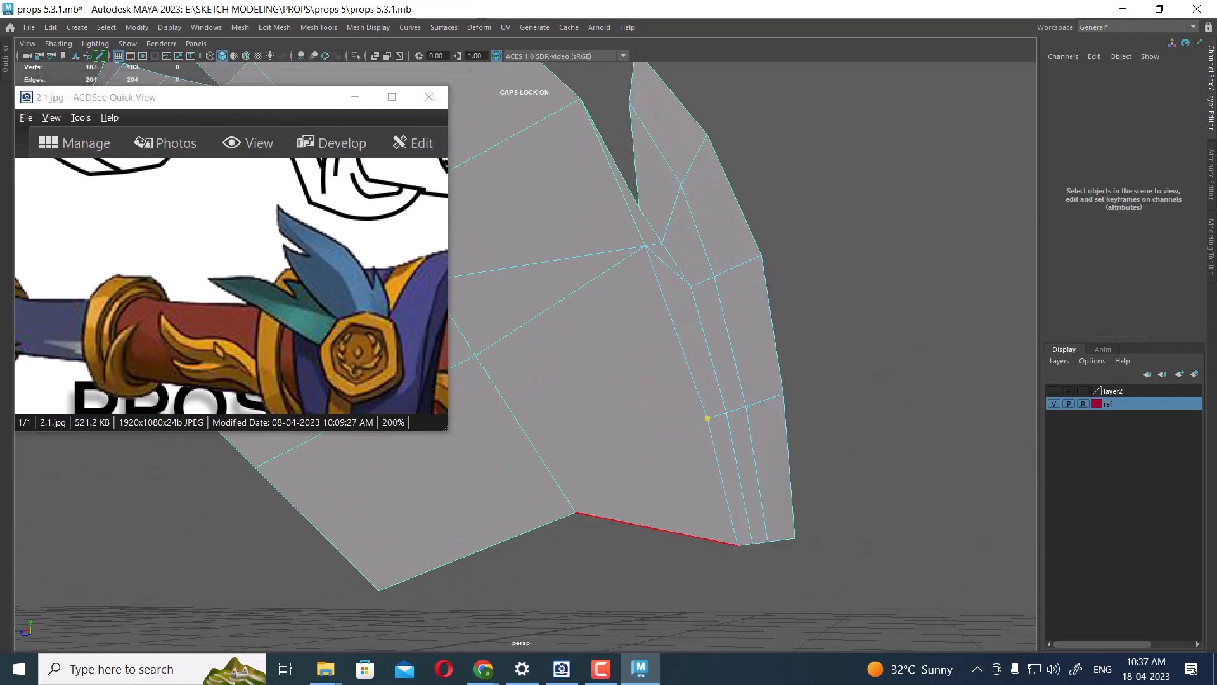
right_click(575, 513)
click(379, 591)
alt+drag(444, 393, 798, 441)
alt+middle_drag(798, 441, 916, 463)
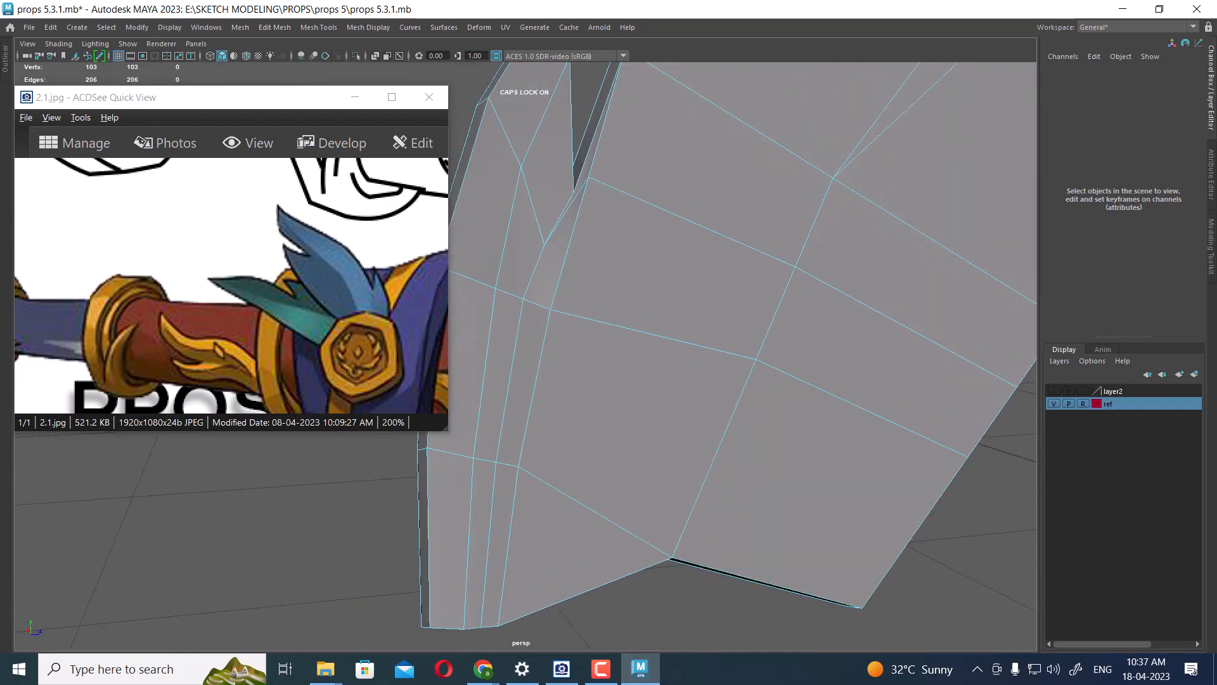
- Delete the lengthwise edge loop just inside the side strips' inner edge, from below the notch to the leaf's bottom edge
alt+drag(558, 507, 248, 457)
alt+middle_drag(247, 456, 286, 430)
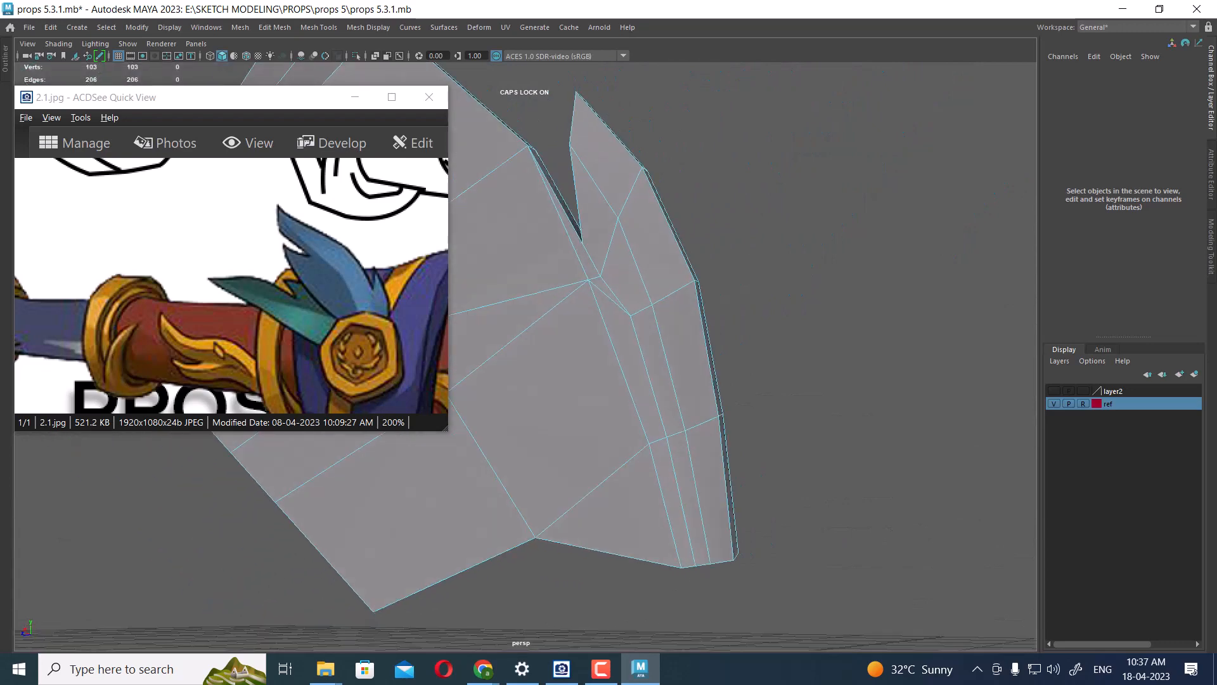
alt+right_drag(285, 430, 317, 432)
scroll(740, 507, up, 2)
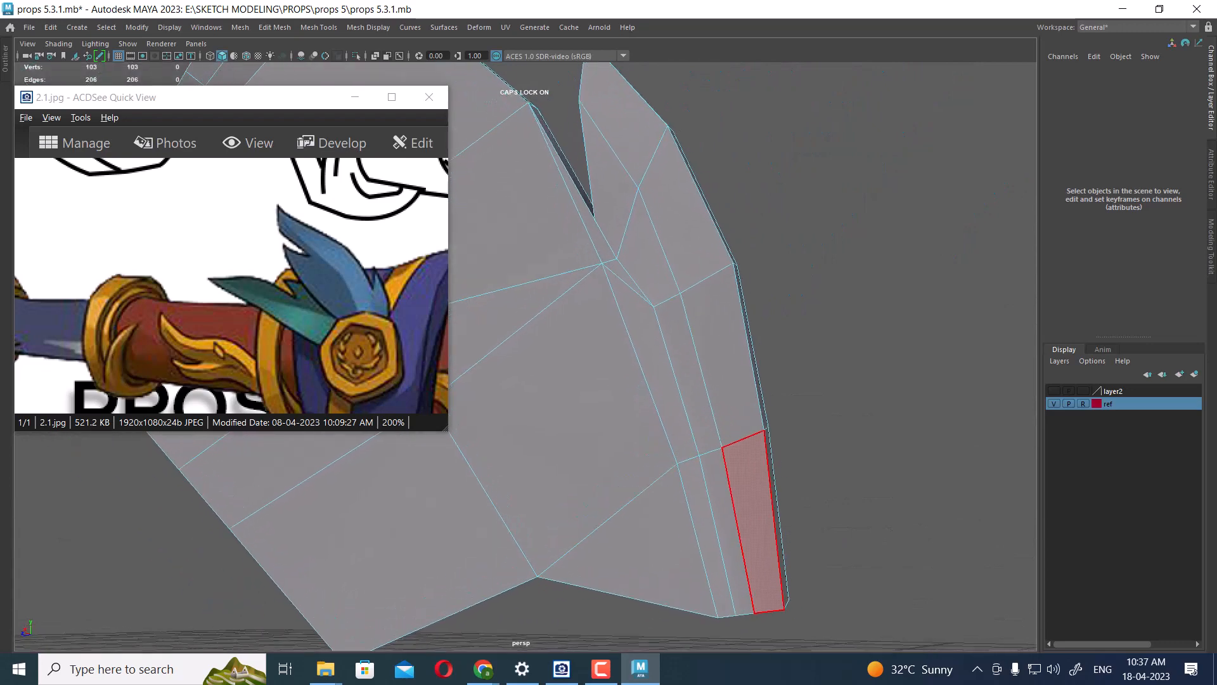
double_click(693, 375)
right_drag(678, 289, 666, 241)
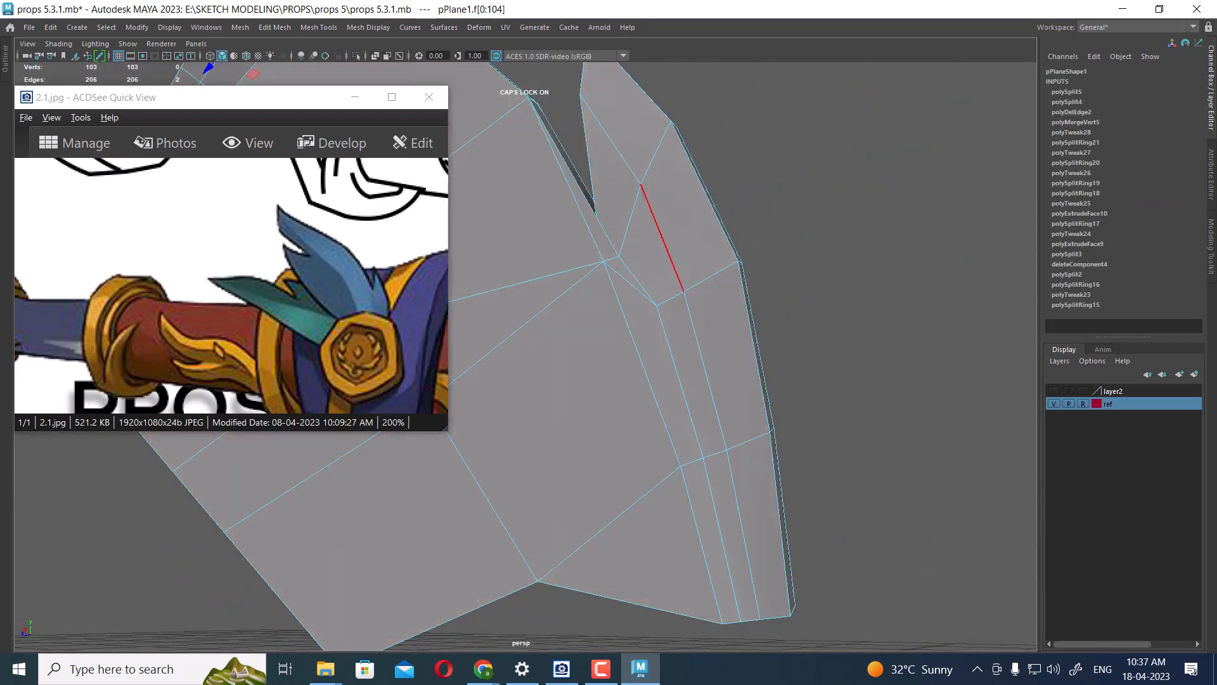
double_click(687, 406)
alt+drag(687, 405, 696, 426)
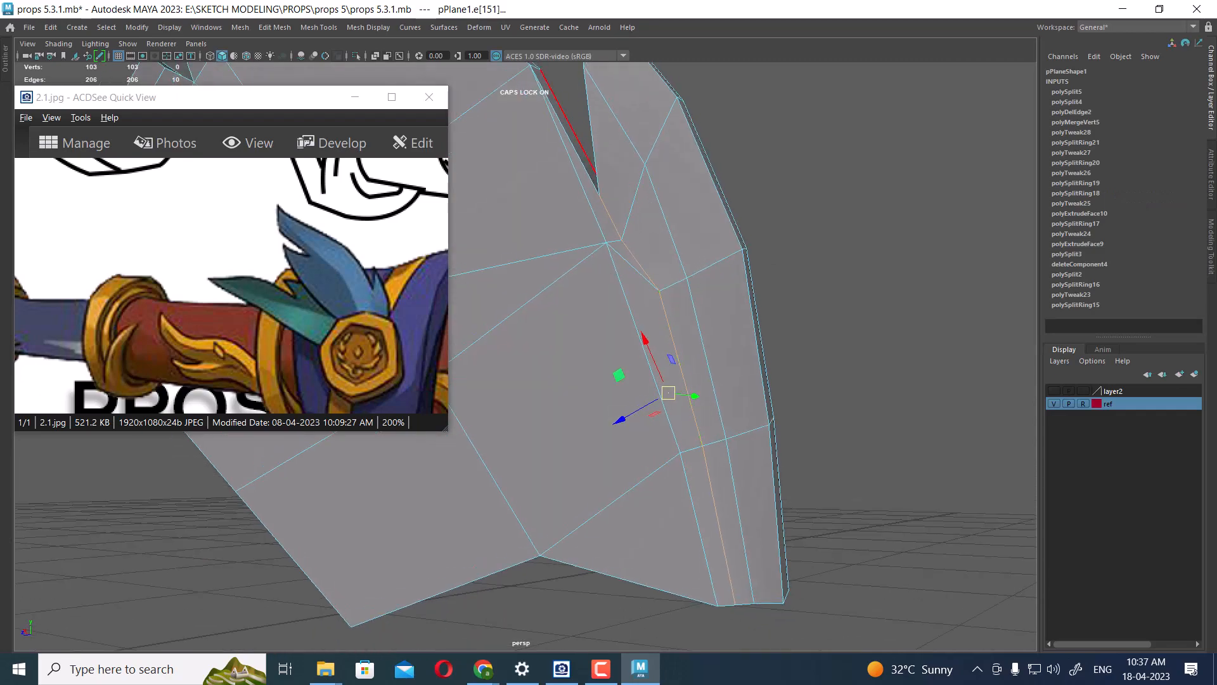
ctrl+drag(582, 152, 751, 257)
shift+right_drag(767, 264, 701, 283)
alt+drag(685, 381, 666, 369)
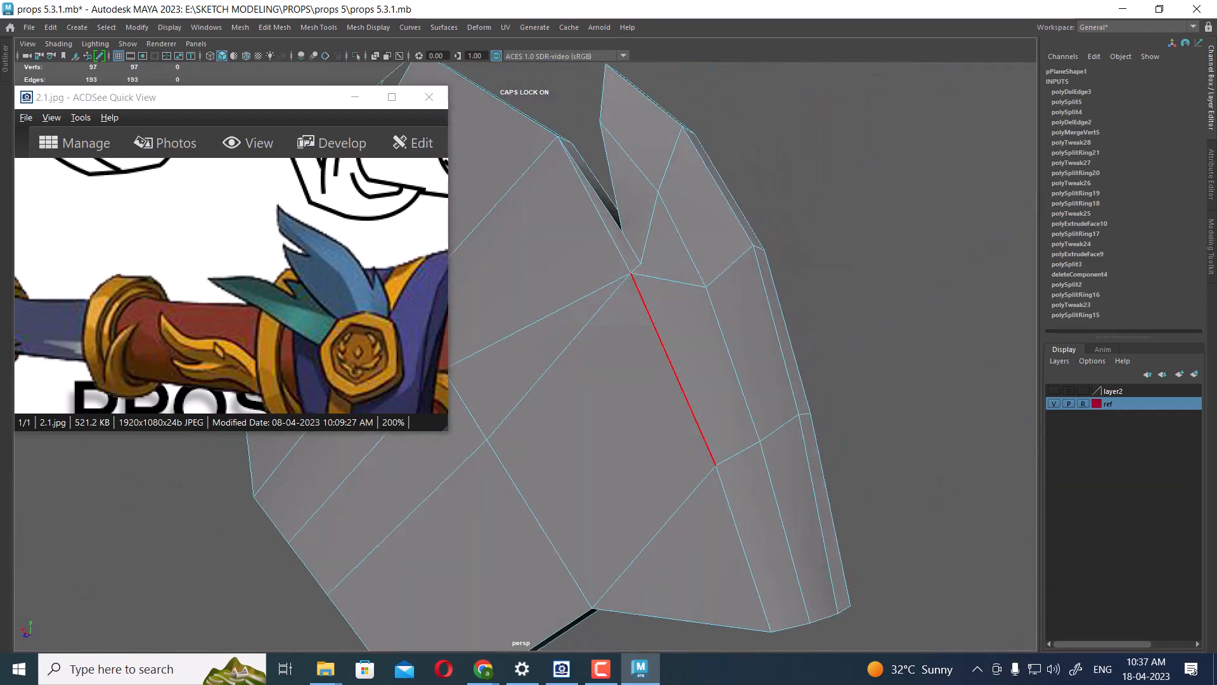
- Average the vertex beside the pole just below the side notch on one face of the leaf
scroll(672, 361, up, 4)
alt+drag(704, 253, 660, 222)
alt+middle_drag(729, 146, 741, 241)
scroll(742, 241, up, 3)
right_click(758, 231)
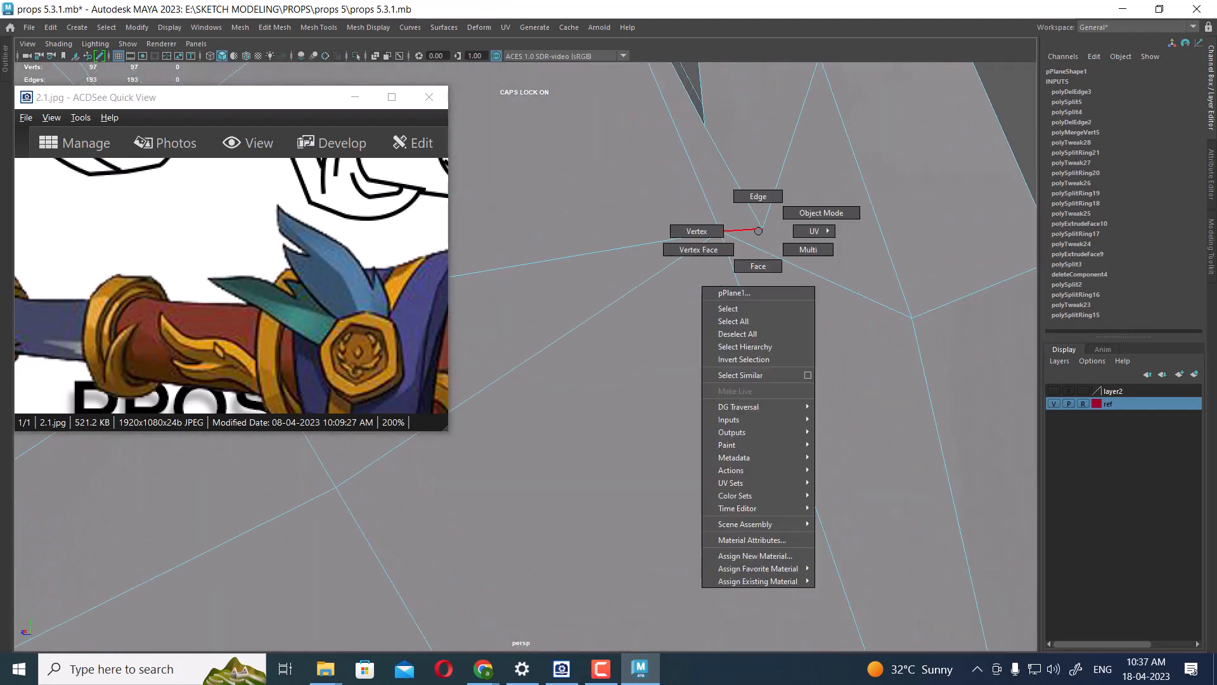
right_drag(758, 231, 725, 230)
scroll(907, 321, down, 2)
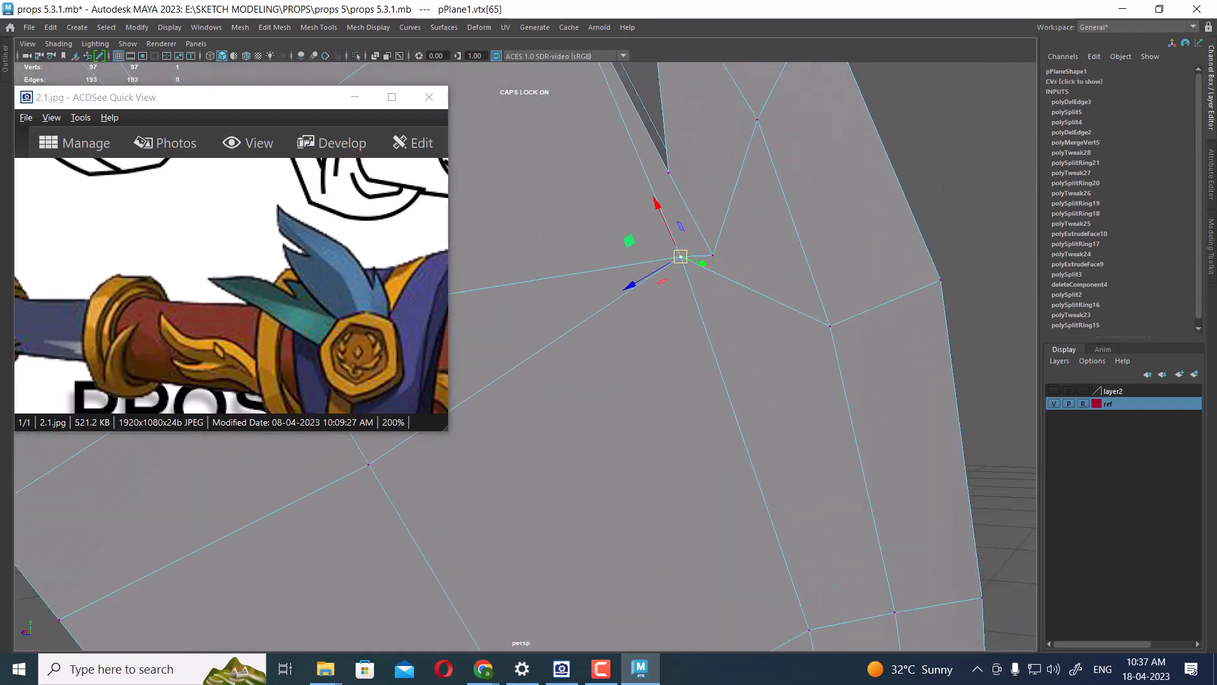
shift+right_drag(695, 266, 764, 249)
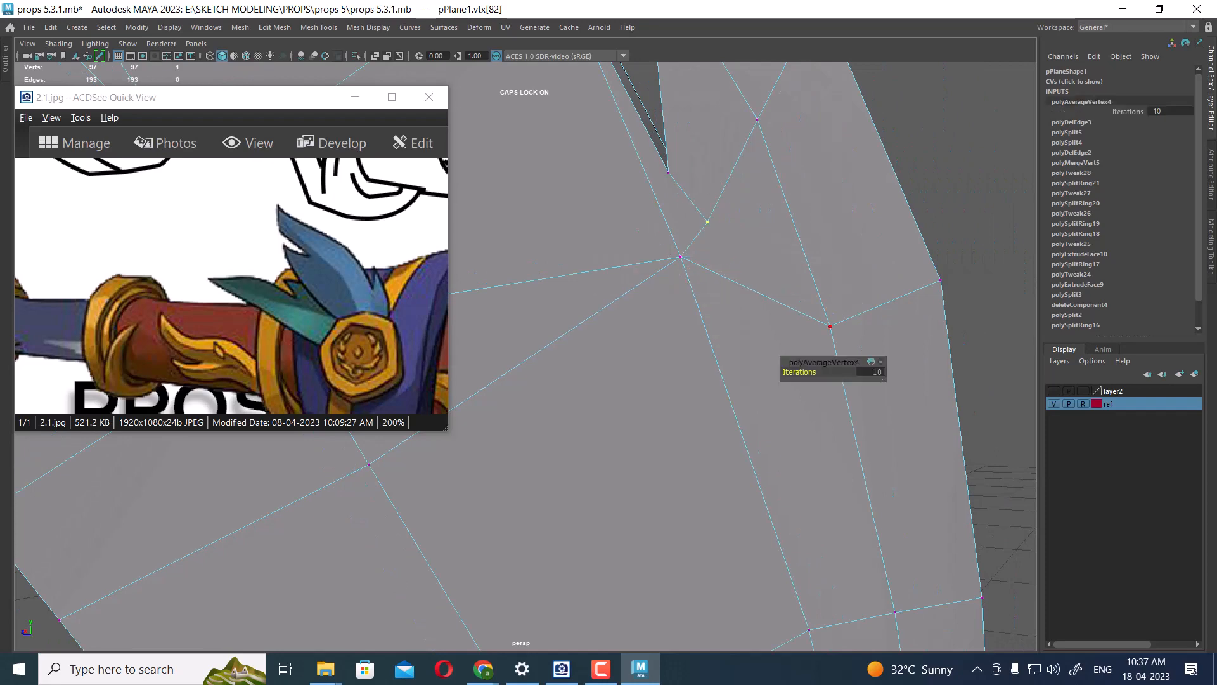
- Average the matching vertex below the side notch on the leaf's opposite face
alt+drag(824, 320, 610, 188)
click(529, 298)
shift+right_click(551, 291)
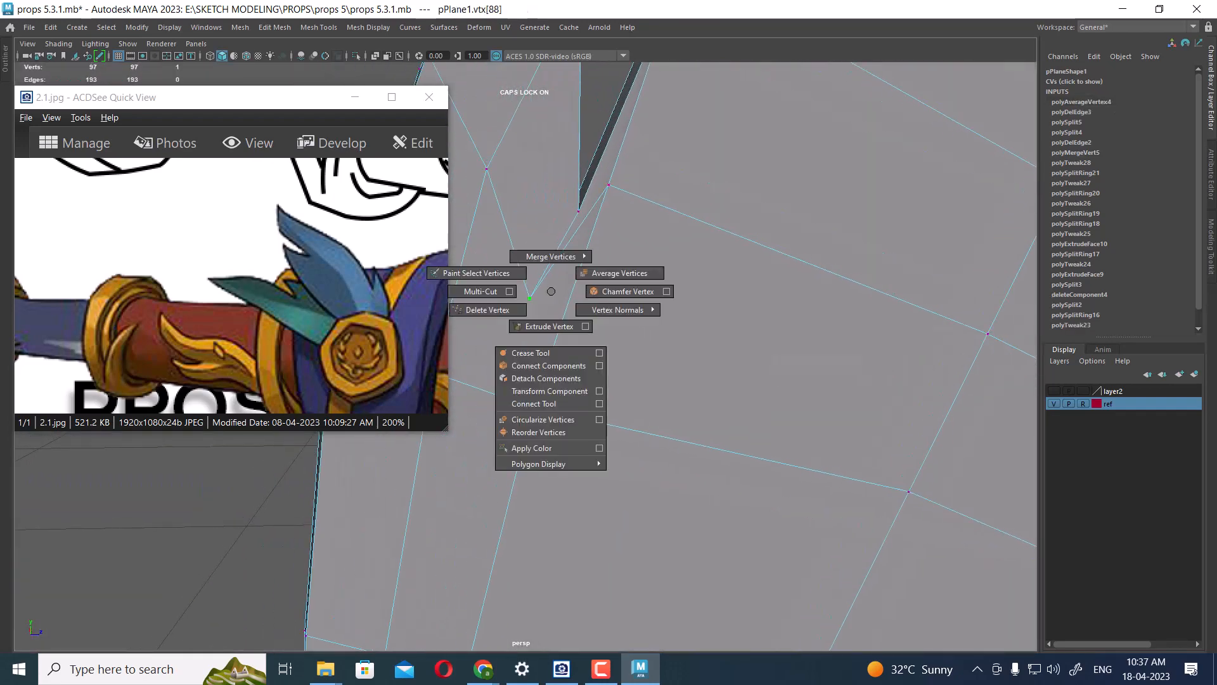
shift+right_drag(605, 266, 607, 265)
- Cut an edge from the averaged vertex below the notch down to the vertex where the inner strip edge meets the cross edge
alt+drag(606, 266, 647, 313)
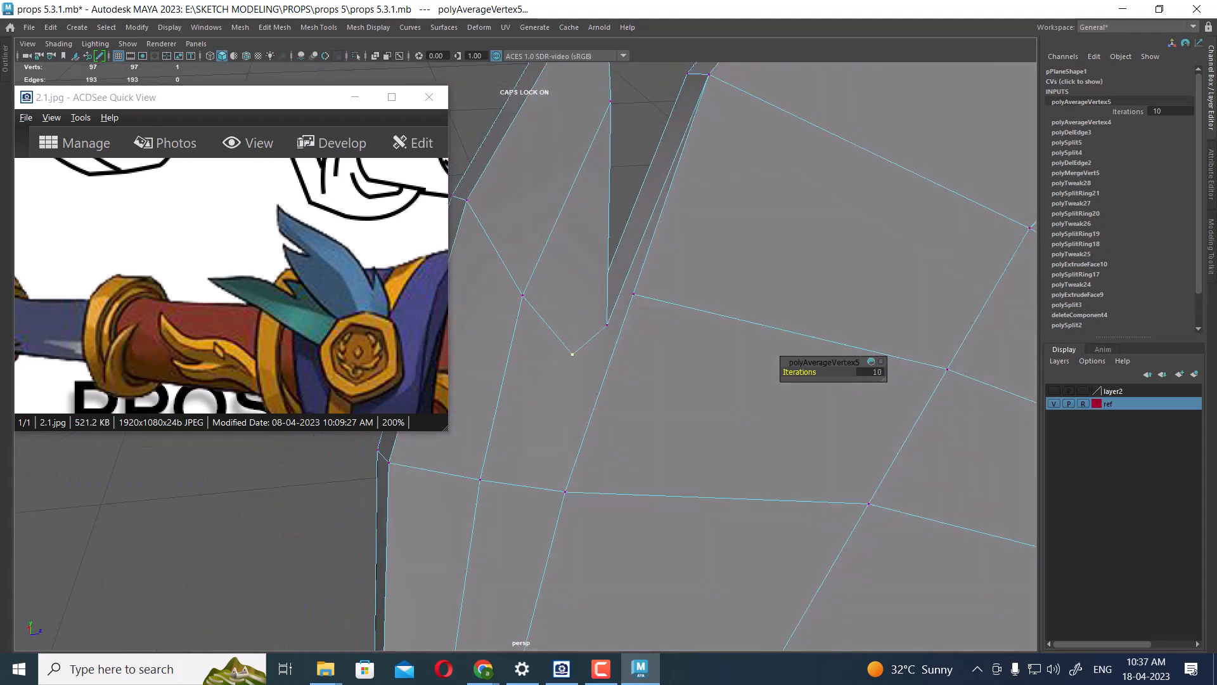
right_drag(647, 311, 673, 238)
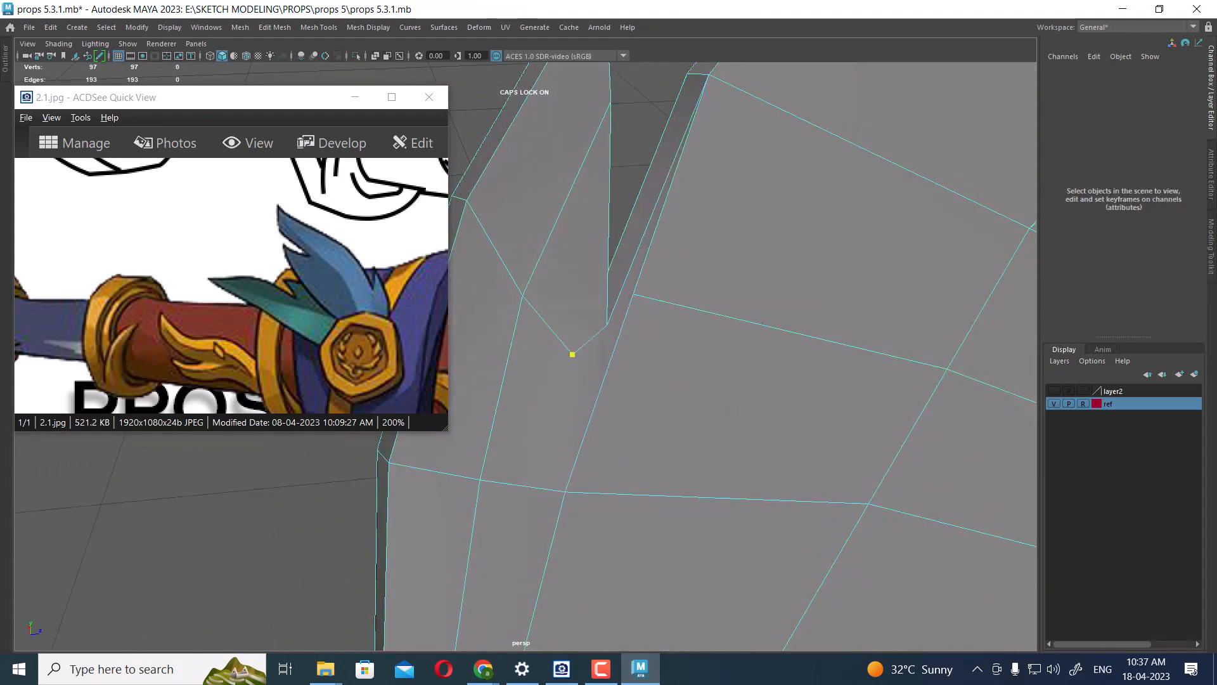
click(565, 491)
- Run Cleanup on all polygonal objects to select faces with more than 4 sides, and close the options
shift+right_drag(717, 224, 717, 225)
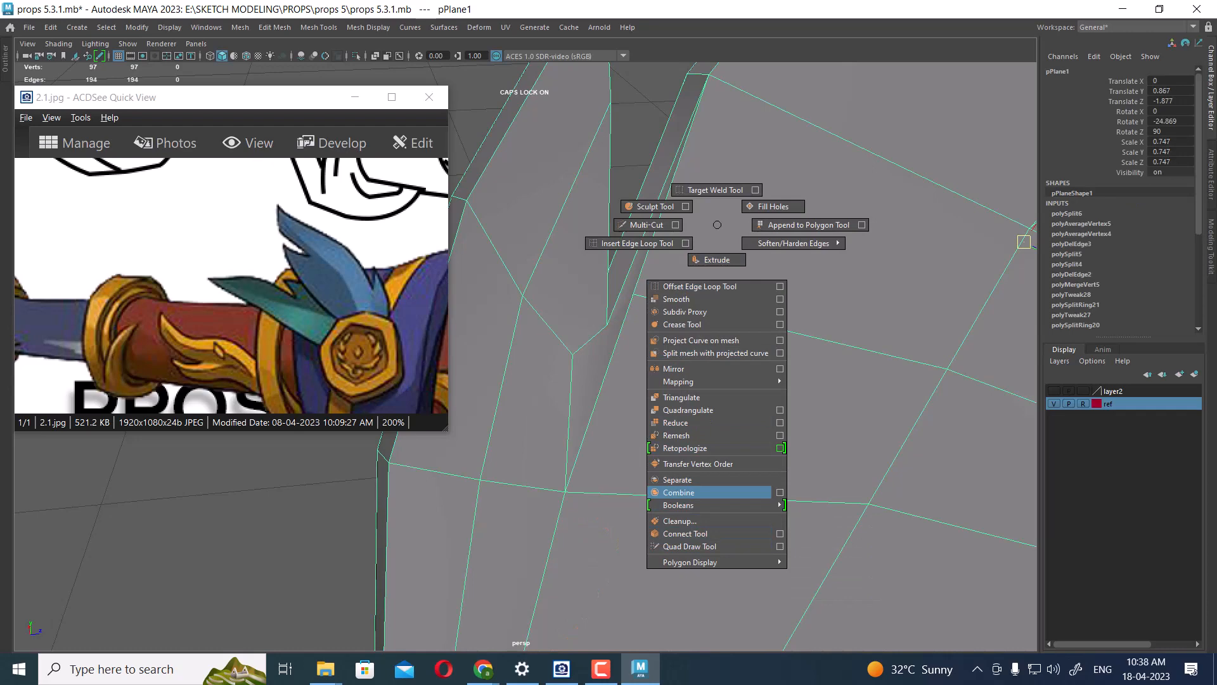
click(679, 521)
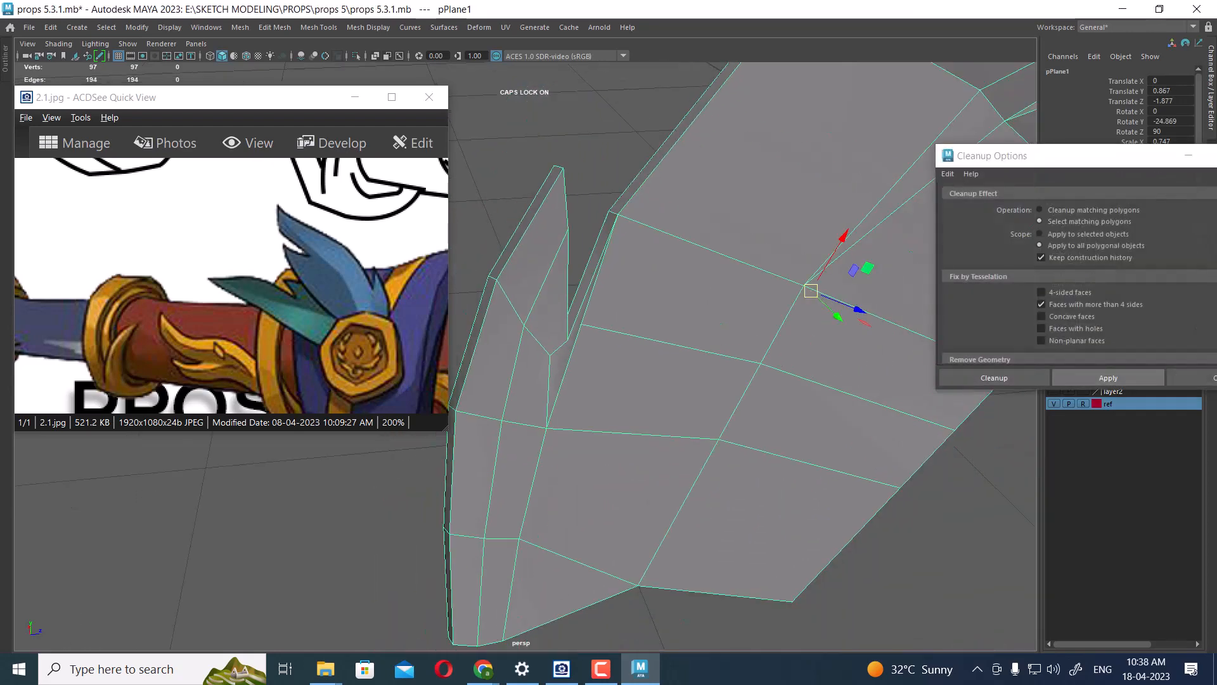
click(1108, 378)
alt+drag(685, 355, 887, 368)
scroll(697, 355, down, 4)
alt+middle_drag(634, 317, 754, 393)
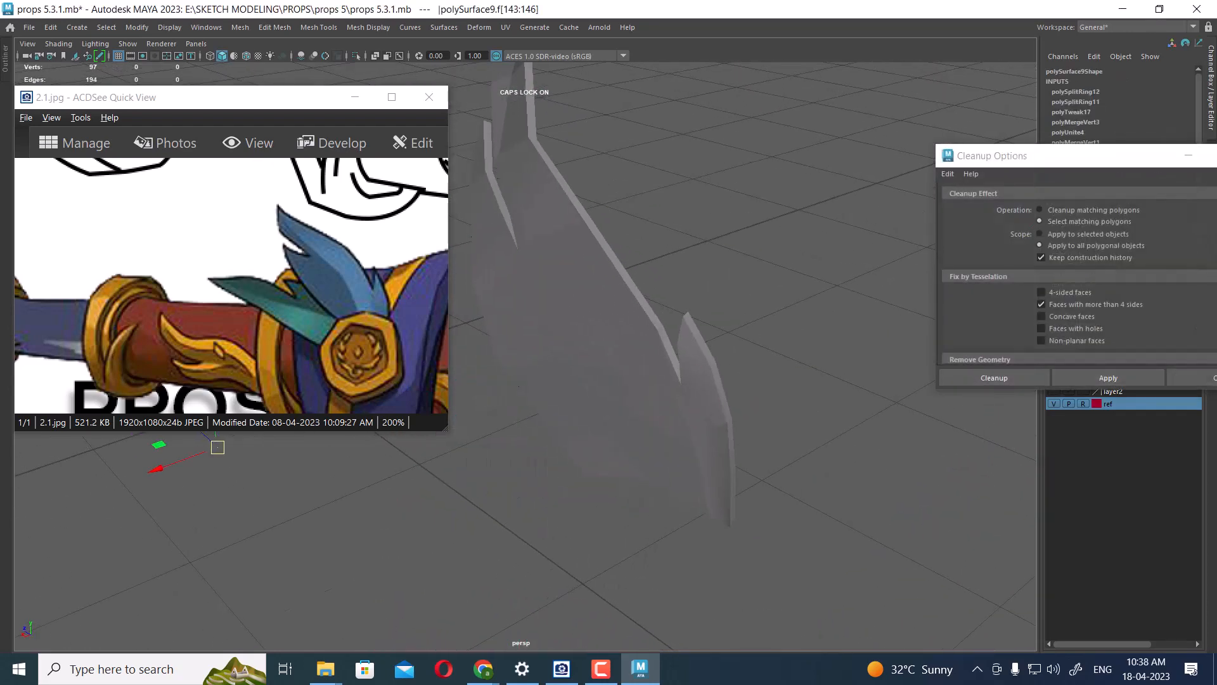
alt+drag(691, 381, 691, 298)
click(1193, 378)
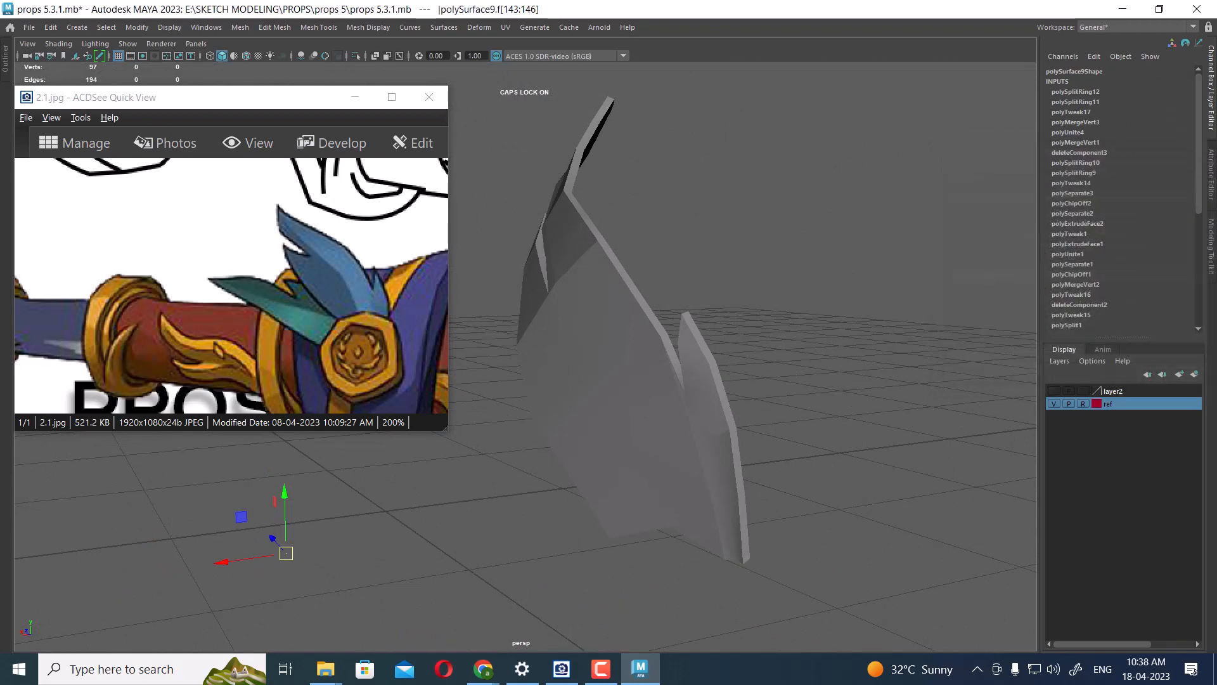
- Return to object mode and soften the edges of the whole notched leaf, leaving it deselected
key(F8)
click(774, 273)
click(584, 279)
shift+right_click(554, 239)
shift+right_drag(554, 239, 666, 252)
click(773, 241)
alt+drag(774, 241, 672, 279)
alt+middle_drag(570, 311, 785, 365)
alt+drag(697, 329, 748, 355)
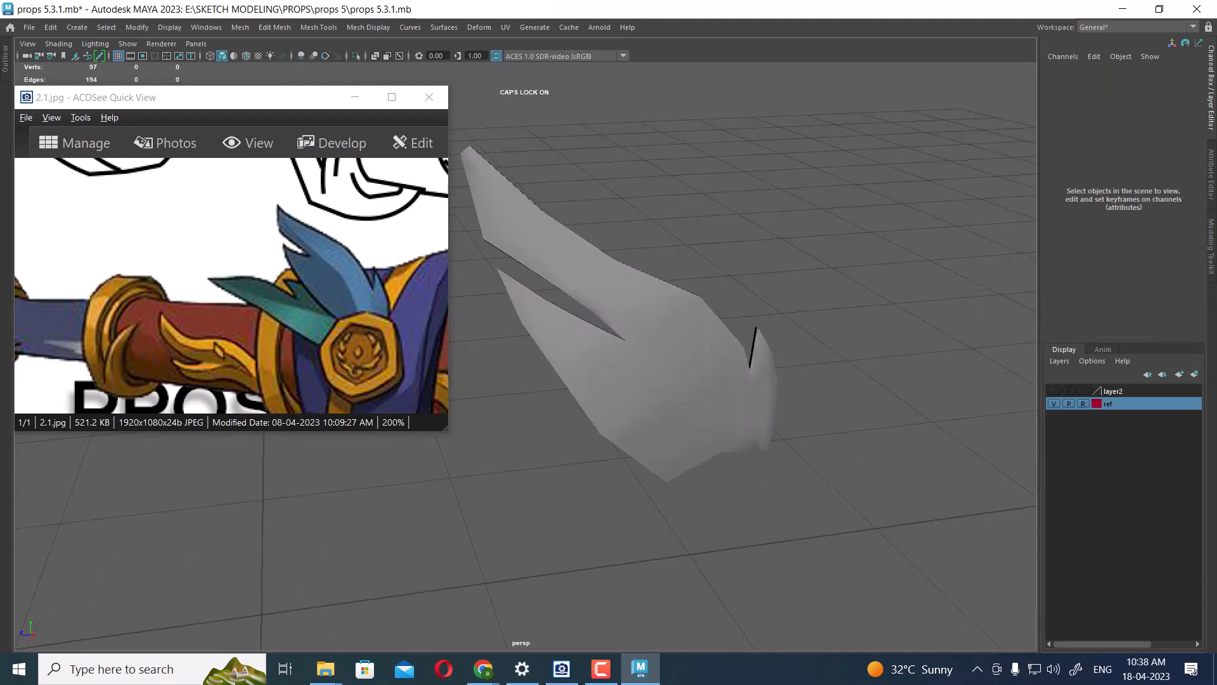
- Select the notched leaf and examine its upper tip in the side and perspective views
click(666, 365)
alt+drag(666, 365, 663, 356)
alt+middle_drag(663, 356, 704, 420)
key(space)
drag(670, 381, 736, 381)
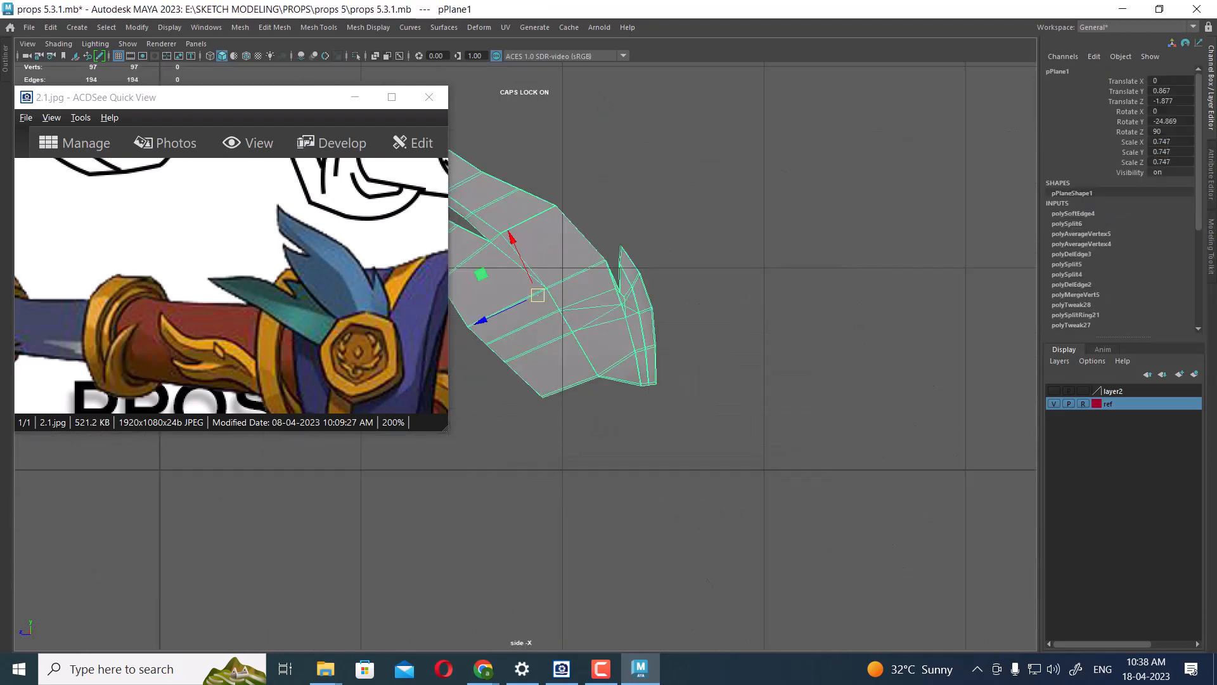
alt+middle_drag(672, 343, 726, 455)
alt+right_drag(726, 455, 856, 466)
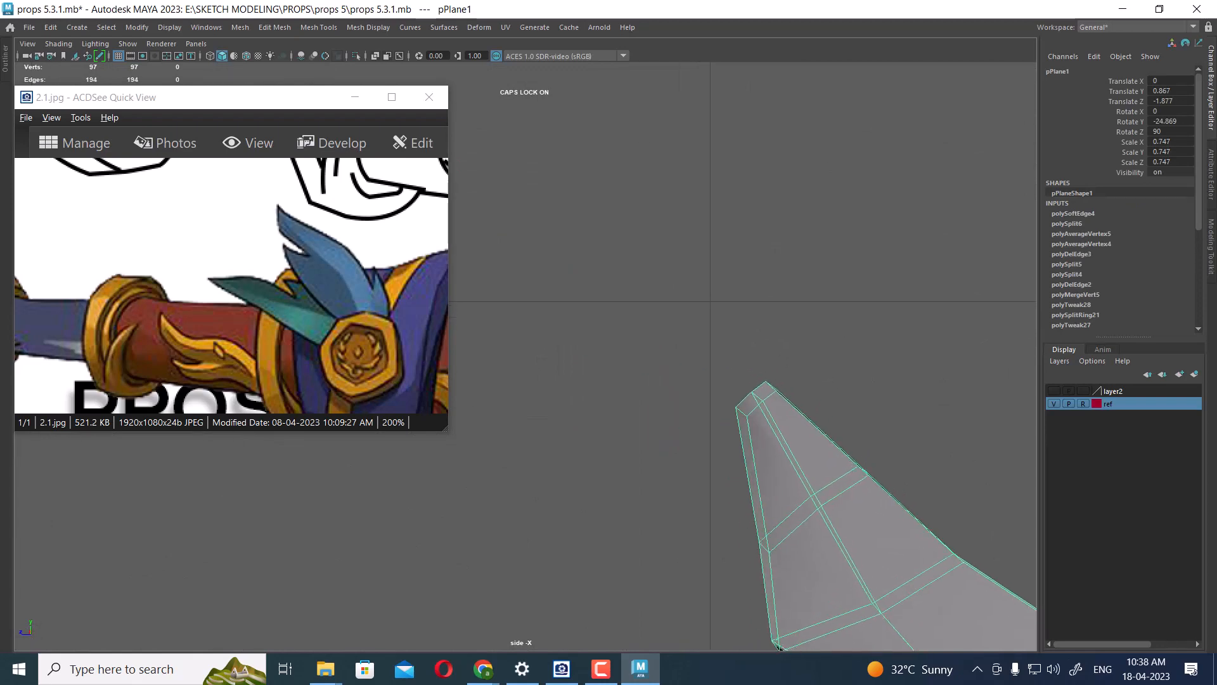
alt+middle_drag(856, 466, 773, 380)
key(space)
drag(673, 356, 748, 387)
alt+middle_drag(685, 355, 804, 445)
alt+right_drag(805, 445, 939, 461)
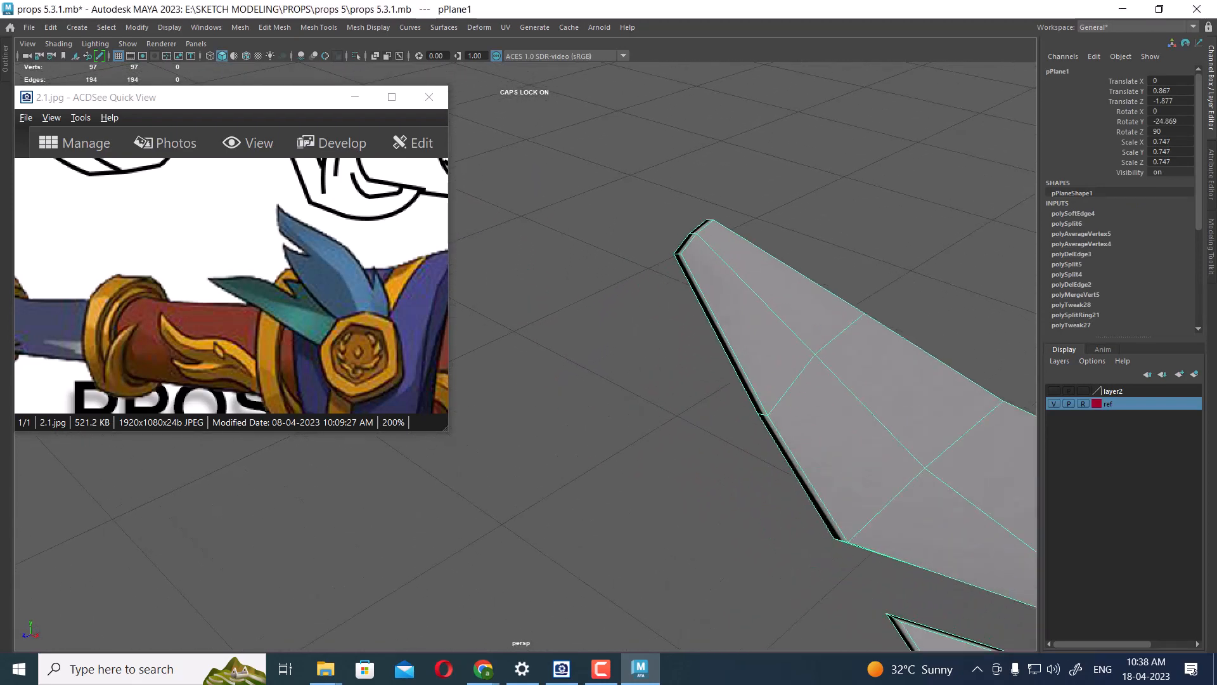
alt+middle_drag(938, 460, 871, 634)
alt+right_drag(871, 507, 774, 494)
alt+drag(773, 444, 704, 456)
- Select the short edge across the thickness at the middle of the upper tip and try to switch the Move axis to World
right_drag(719, 296, 719, 250)
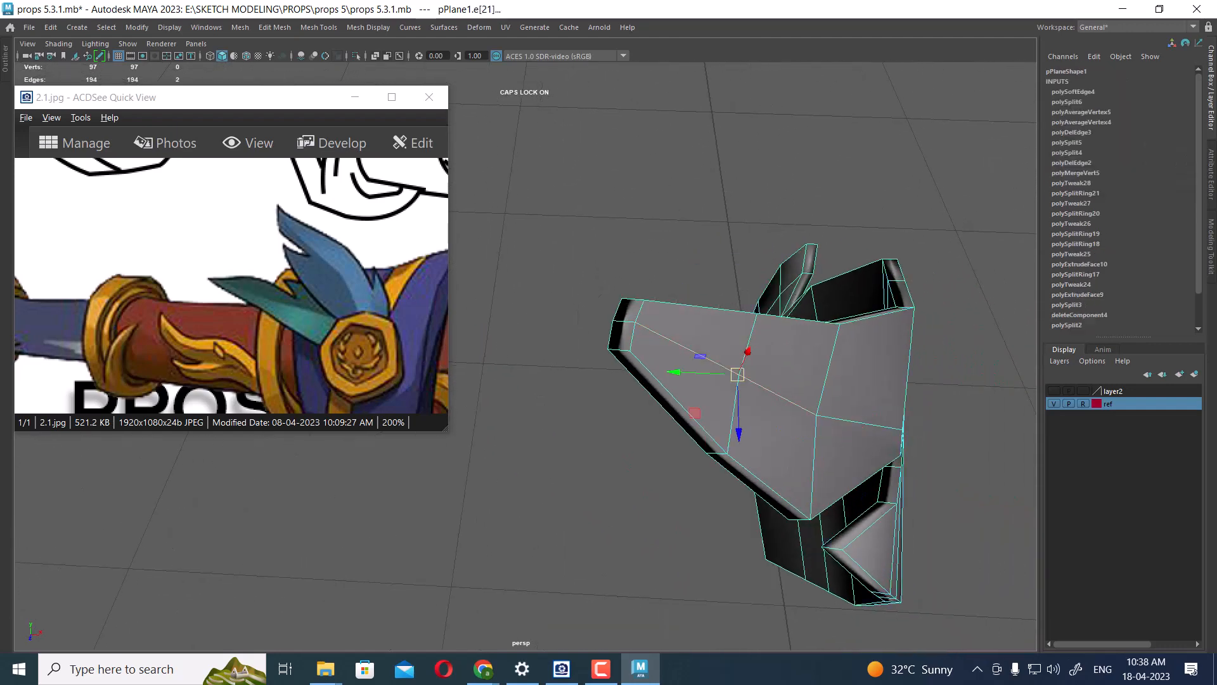
click(624, 322)
alt+drag(682, 402, 561, 343)
alt+right_drag(761, 444, 793, 447)
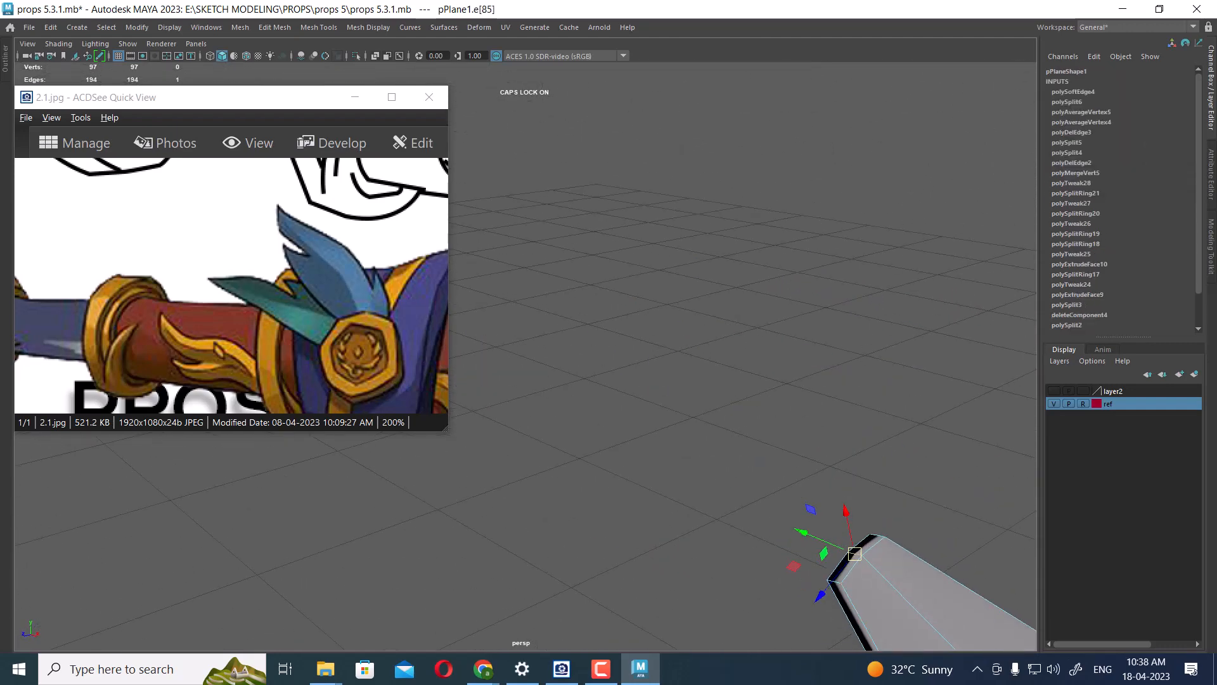
alt+middle_drag(856, 558, 497, 321)
click(707, 279)
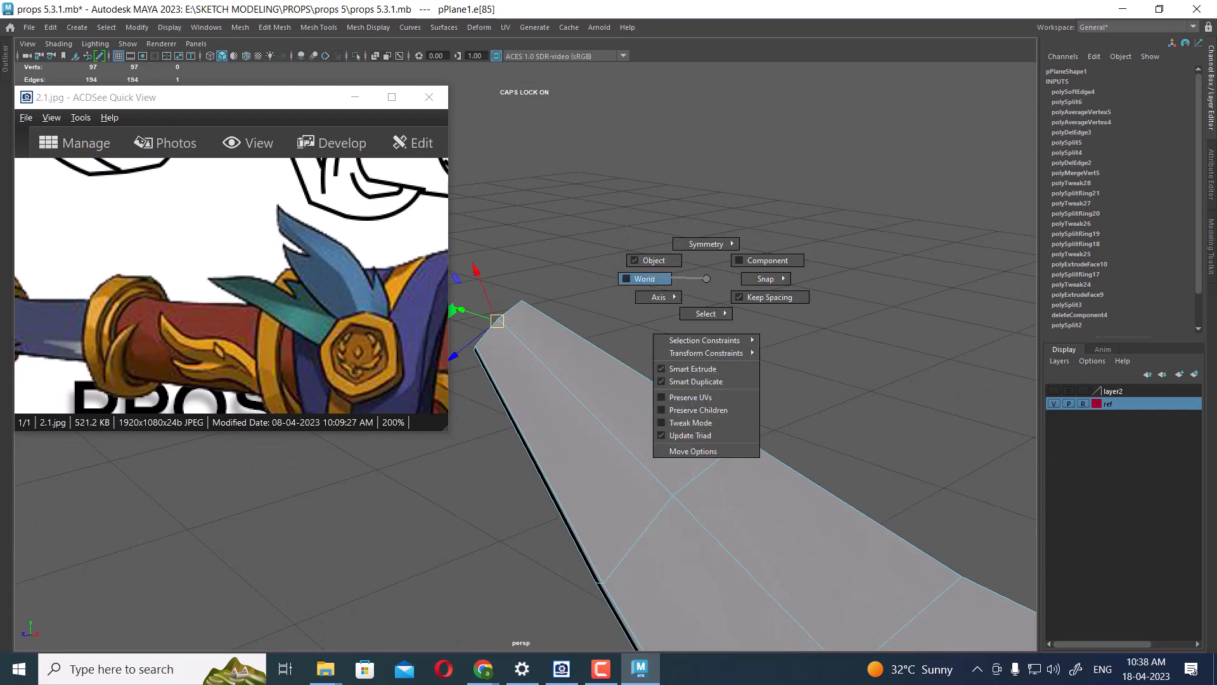
click(645, 279)
drag(724, 261, 672, 242)
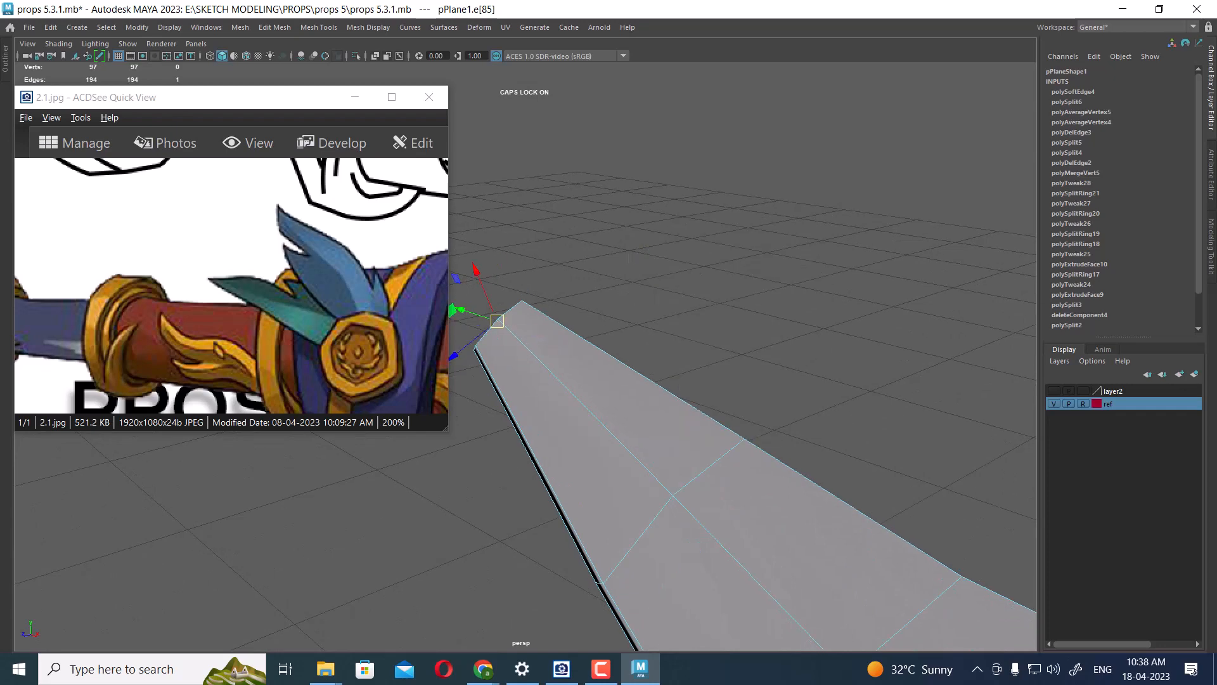
- Pull the tip edge up and outward in the side view to point the upper spike, and return to object mode
alt+middle_drag(628, 371, 926, 391)
key(space)
drag(705, 353, 775, 353)
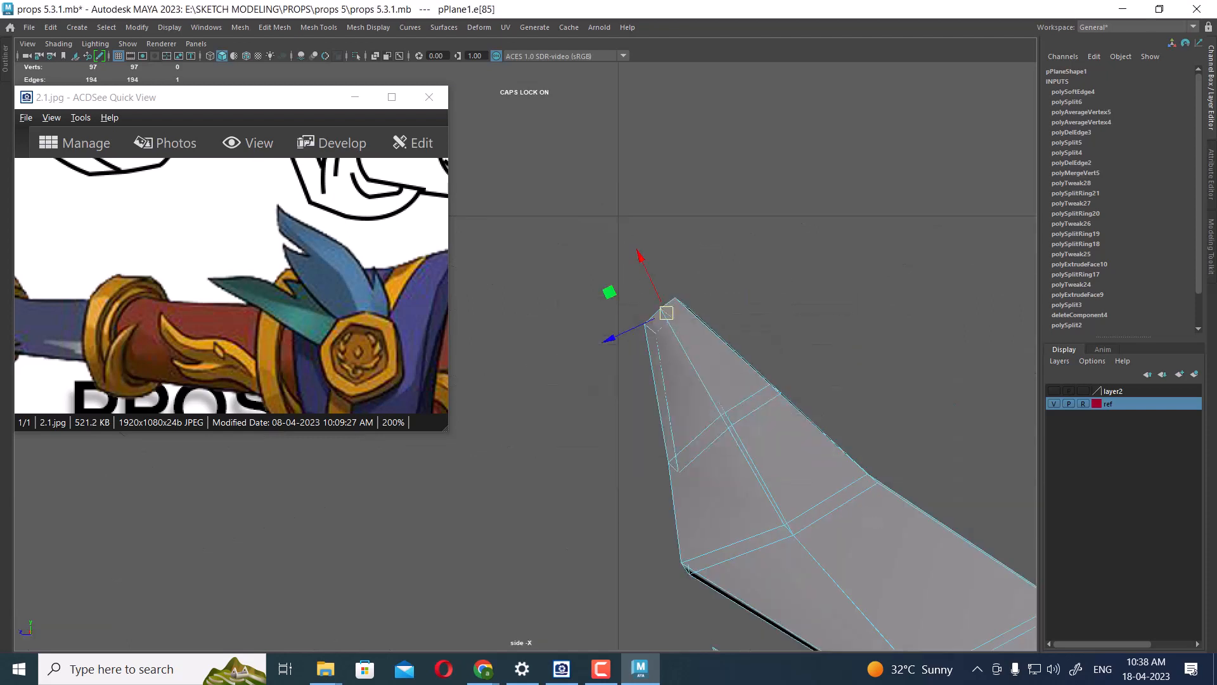
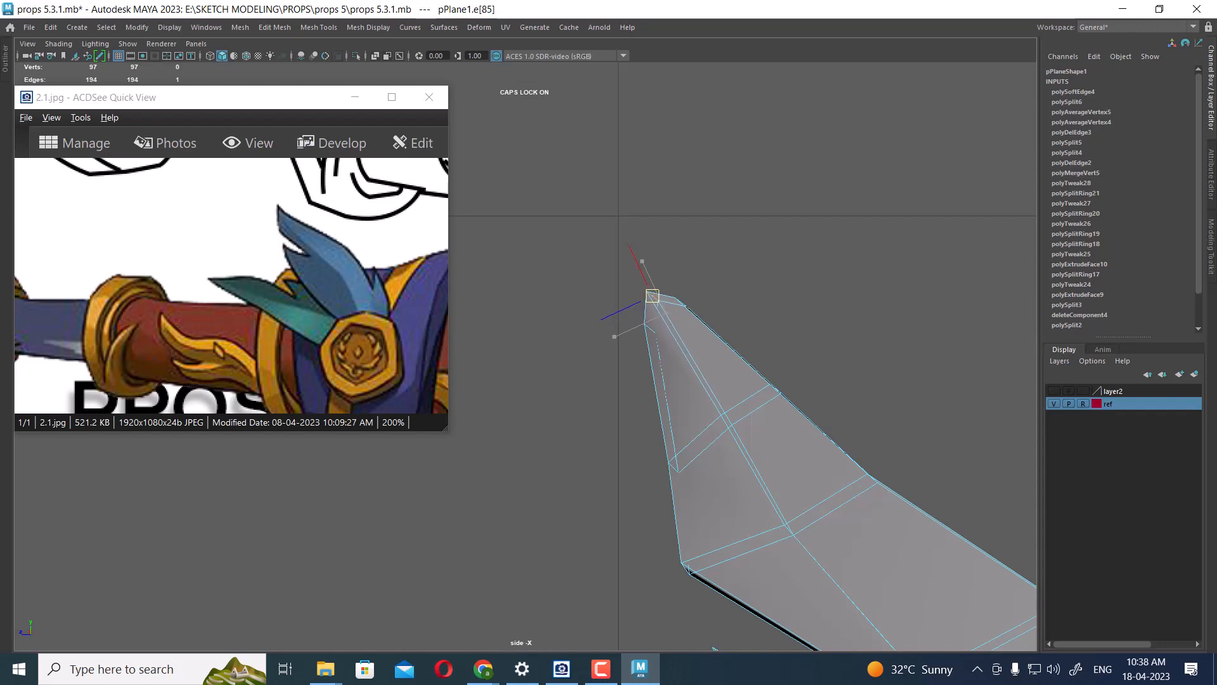
key(space)
drag(794, 380, 609, 431)
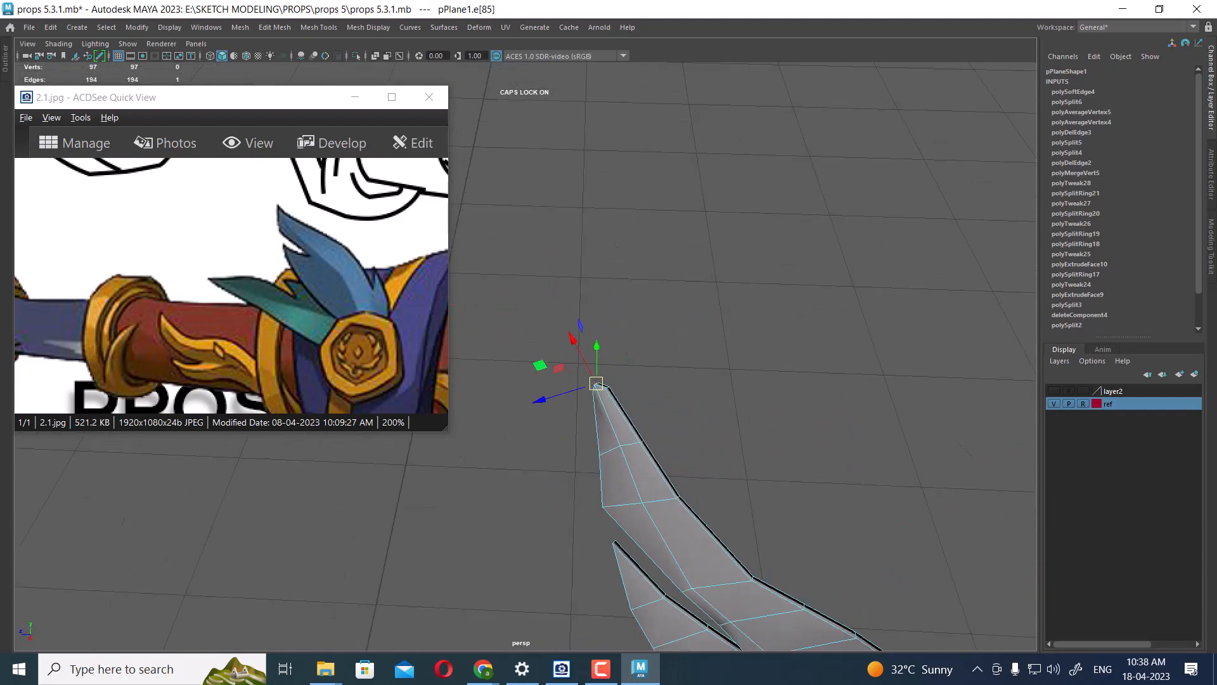
alt+middle_drag(698, 507, 646, 356)
right_drag(628, 292, 745, 231)
click(746, 230)
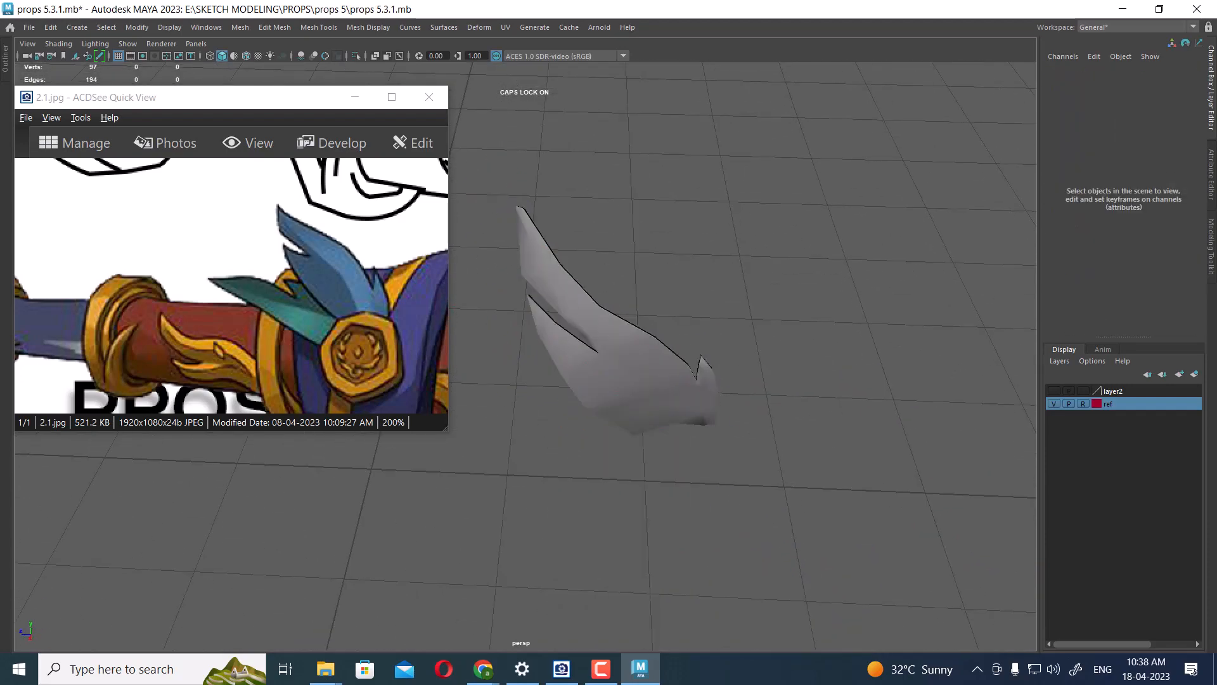
- End the isolated display of the leaf and select both leaf objects
key(ctrl+1)
alt+drag(634, 431, 735, 380)
click(688, 374)
shift+click(618, 386)
scroll(634, 393, down, 4)
alt+drag(634, 393, 606, 393)
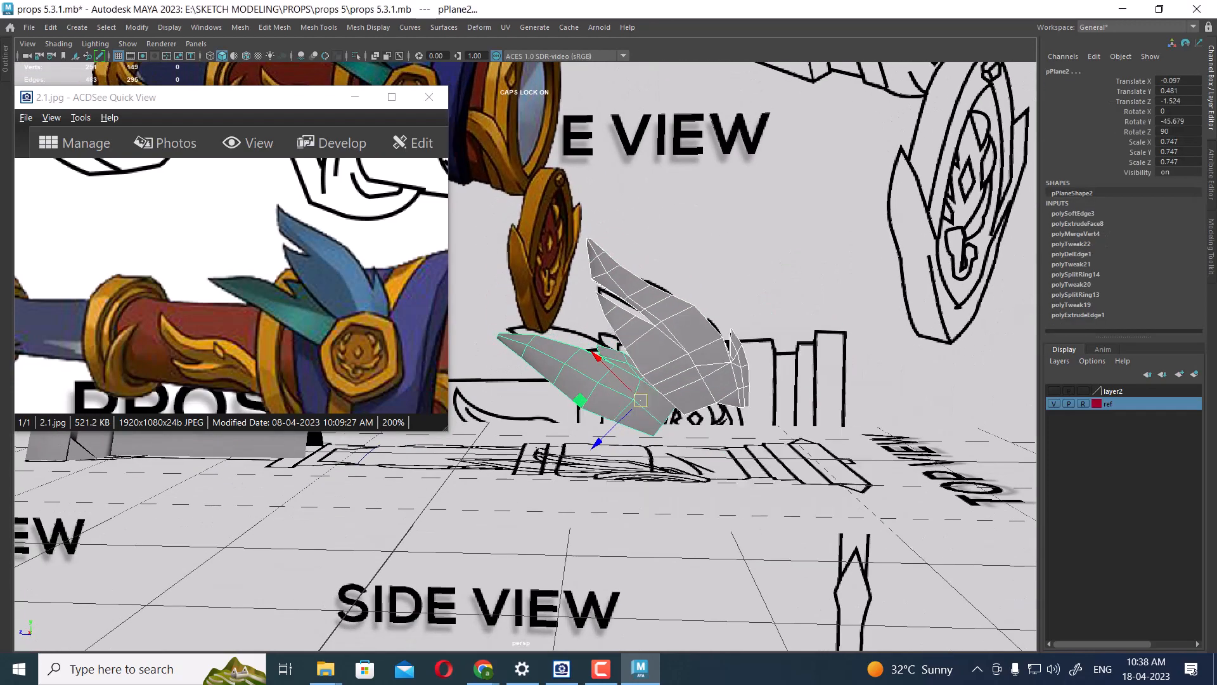
- Switch to the four-view layout and frame the selected leaves in the side view
key(space)
key(space)
drag(804, 535, 871, 536)
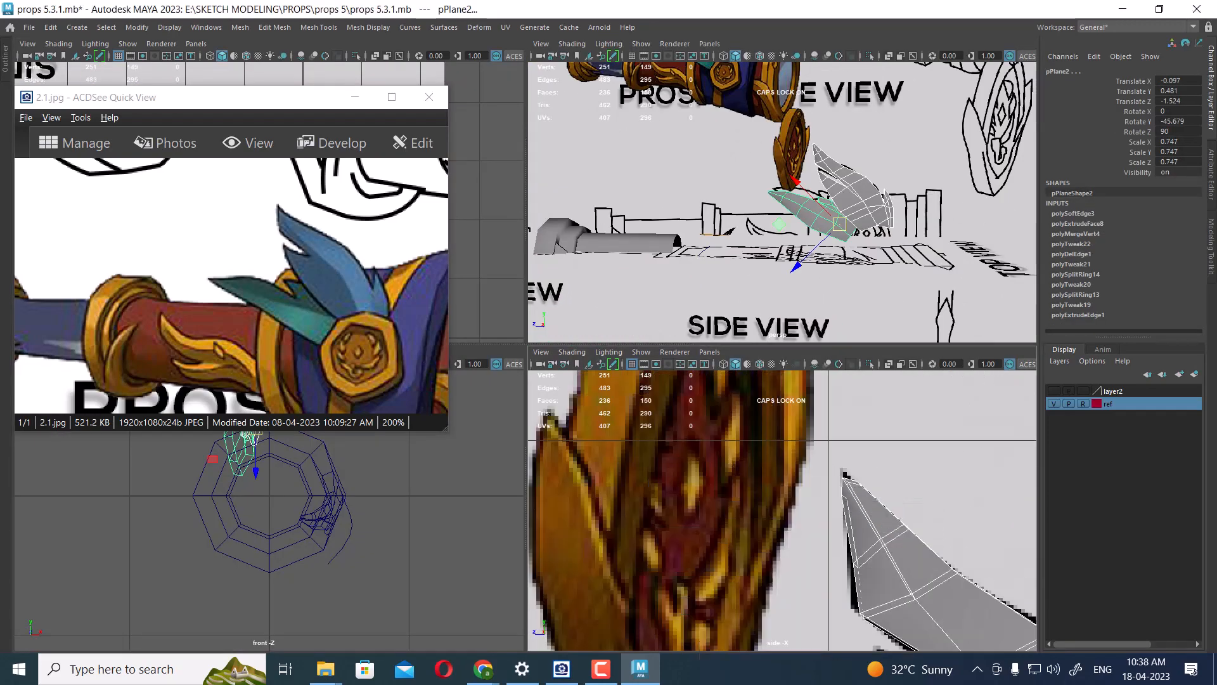
key(f)
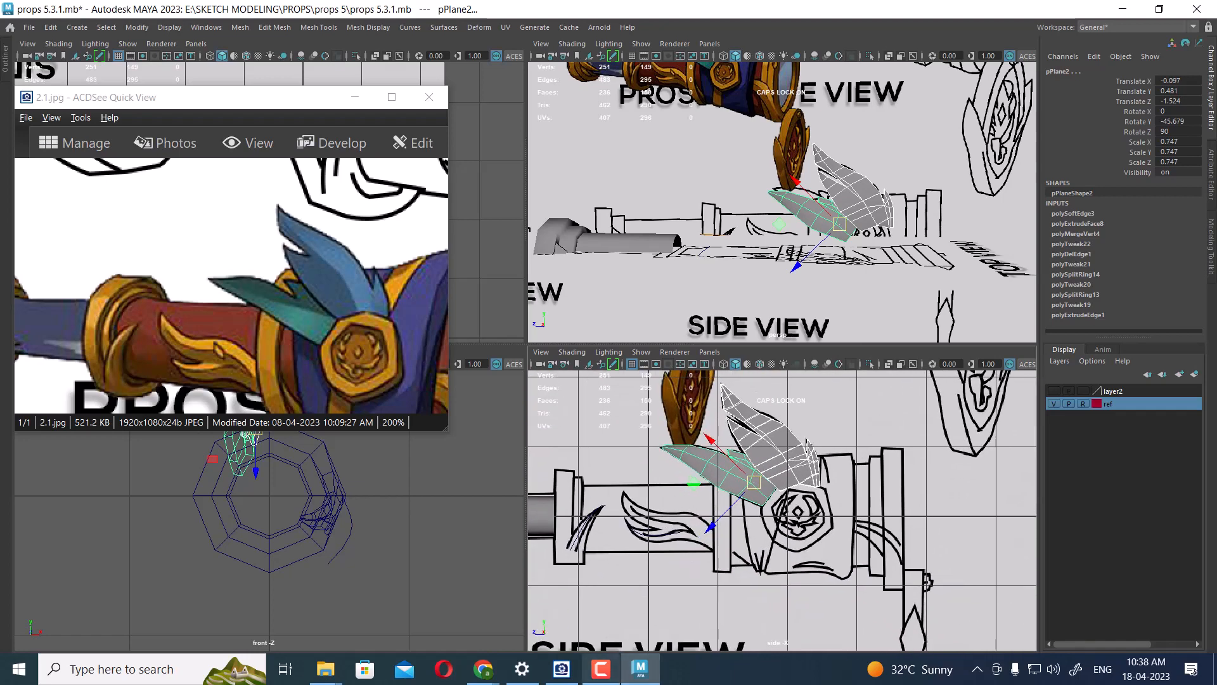
click(600, 669)
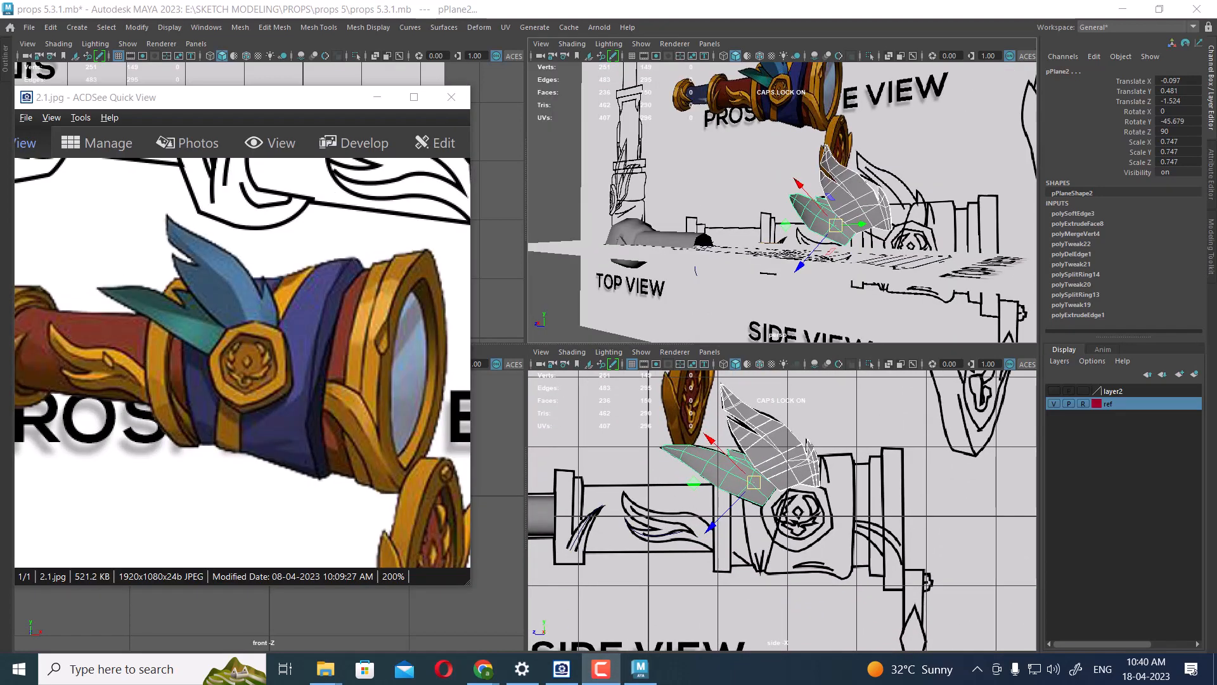
click(627, 154)
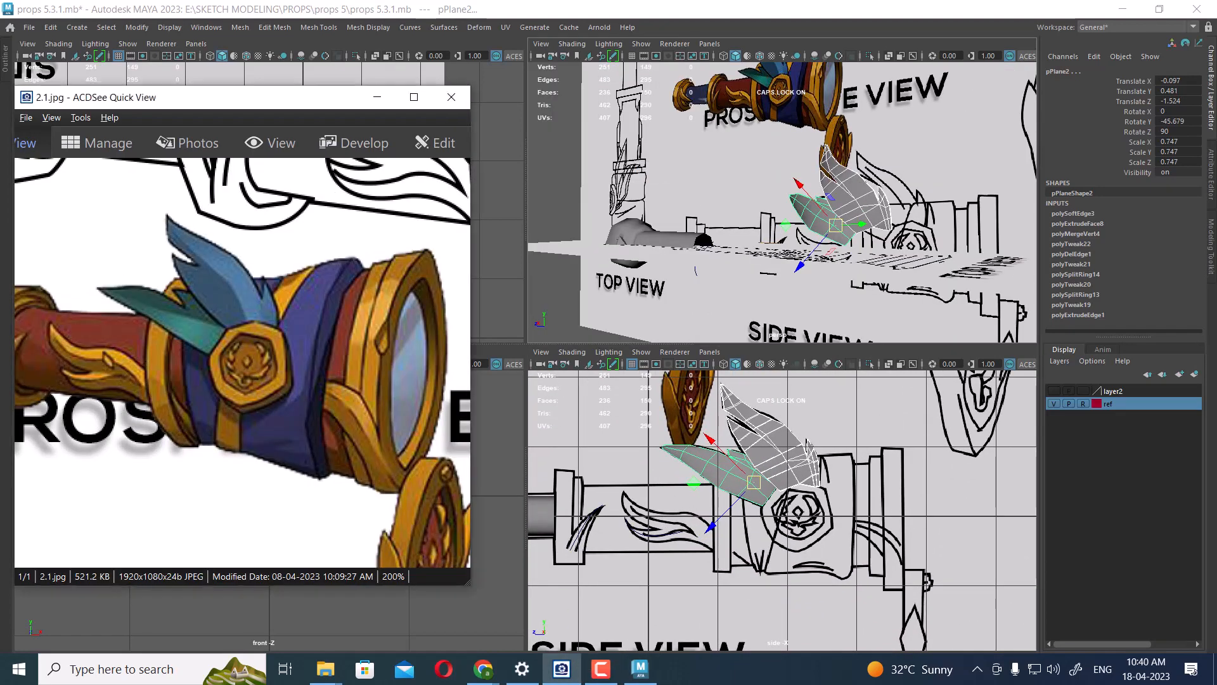
- Maximize the perspective view and minimize the reference image window
alt+drag(723, 209, 644, 223)
key(space)
click(376, 97)
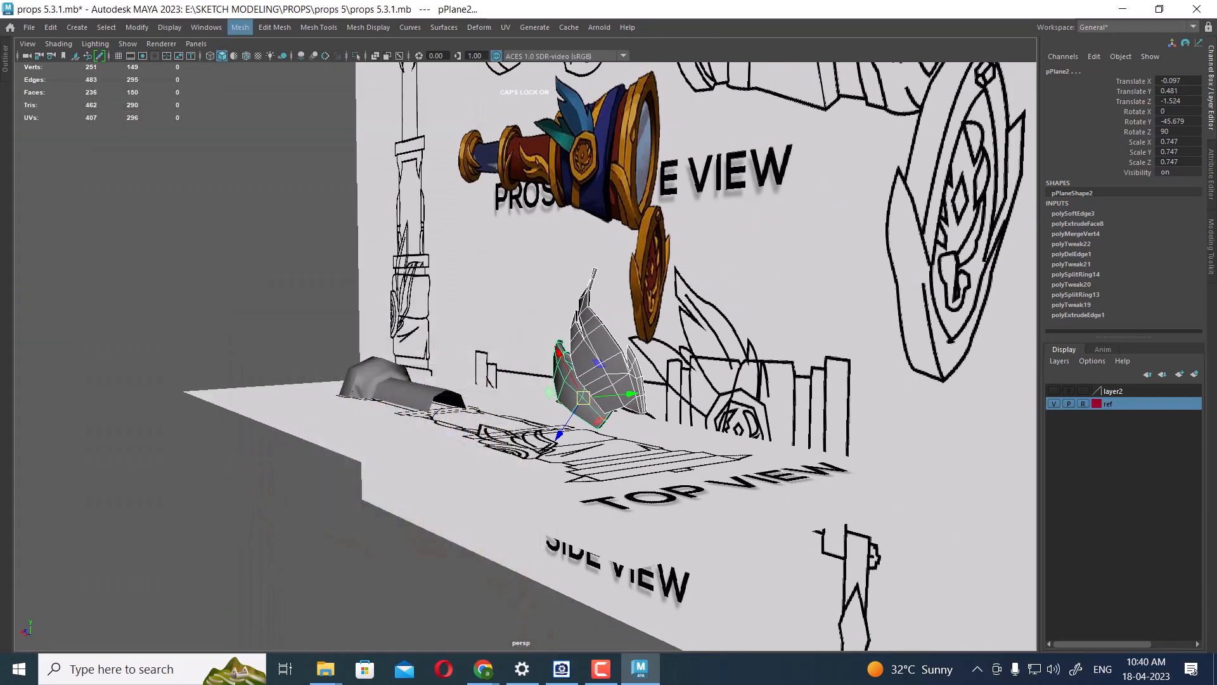
- Show all hidden objects in the scene to bring back the rest of the prop around the leaves
click(169, 27)
mouse_move(191, 109)
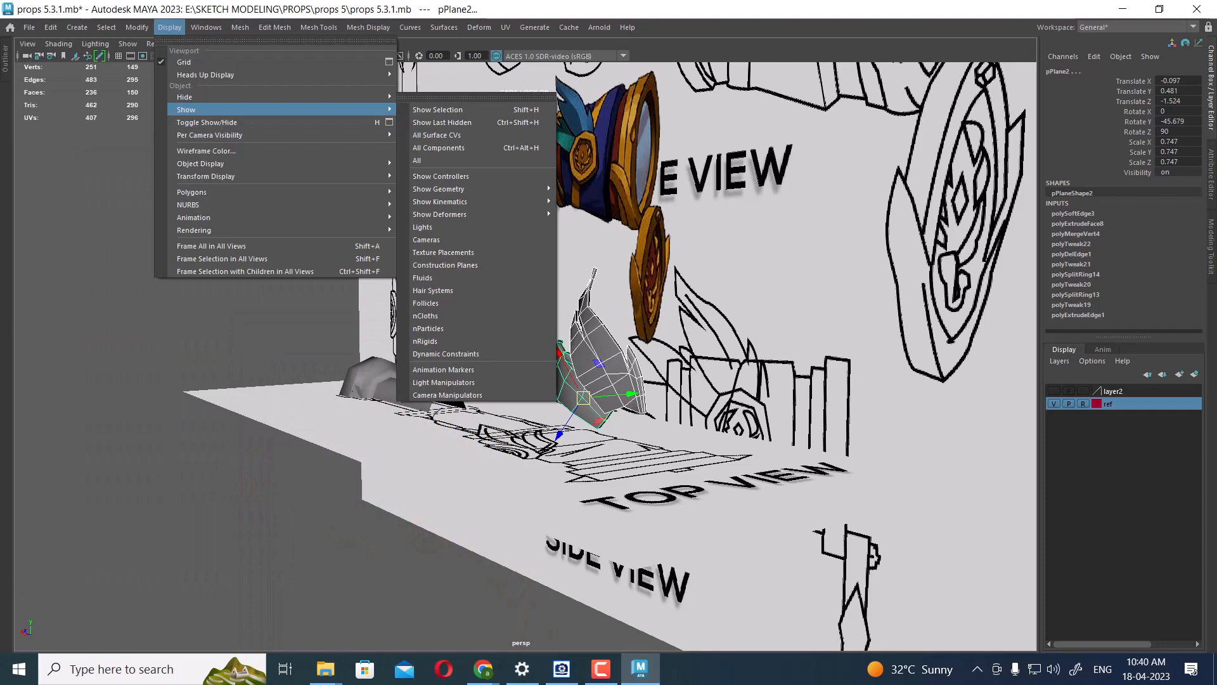
click(444, 160)
alt+drag(571, 286, 565, 367)
scroll(609, 355, down, 3)
scroll(564, 367, up, 4)
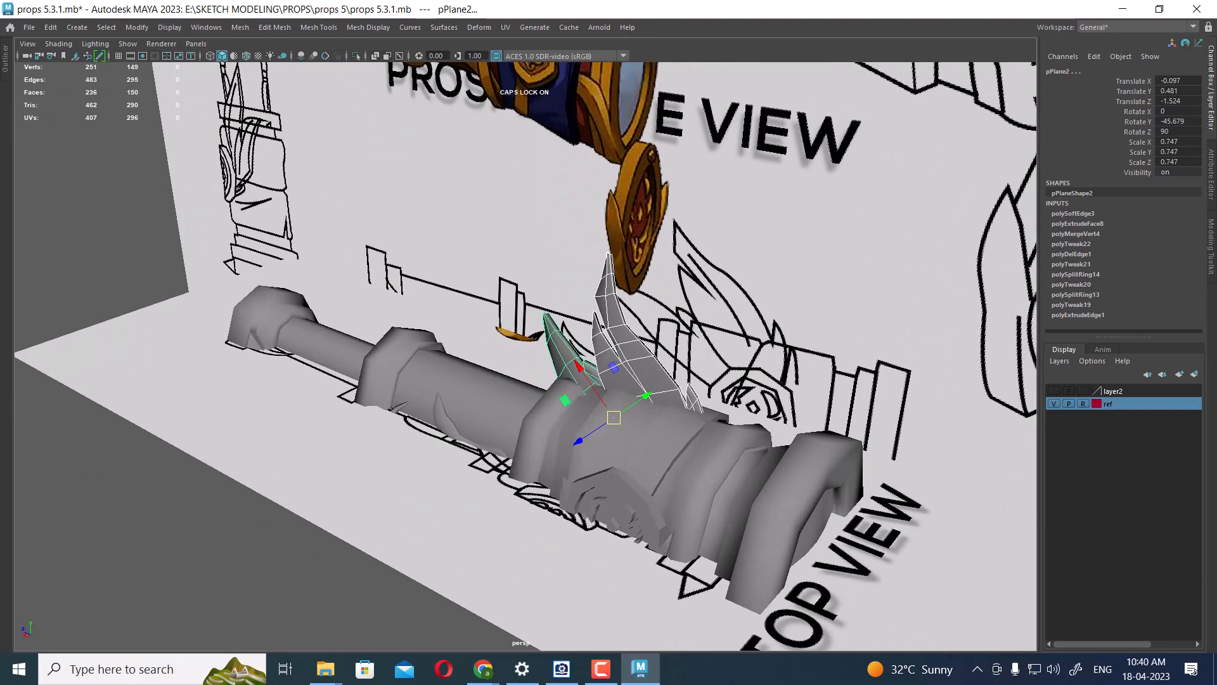
- Move both selected leaves along X out to the side of the prop, with the smaller leaf at about X 0.819
alt+drag(564, 368, 501, 396)
drag(627, 448, 659, 412)
scroll(659, 413, up, 3)
alt+middle_drag(659, 412, 590, 346)
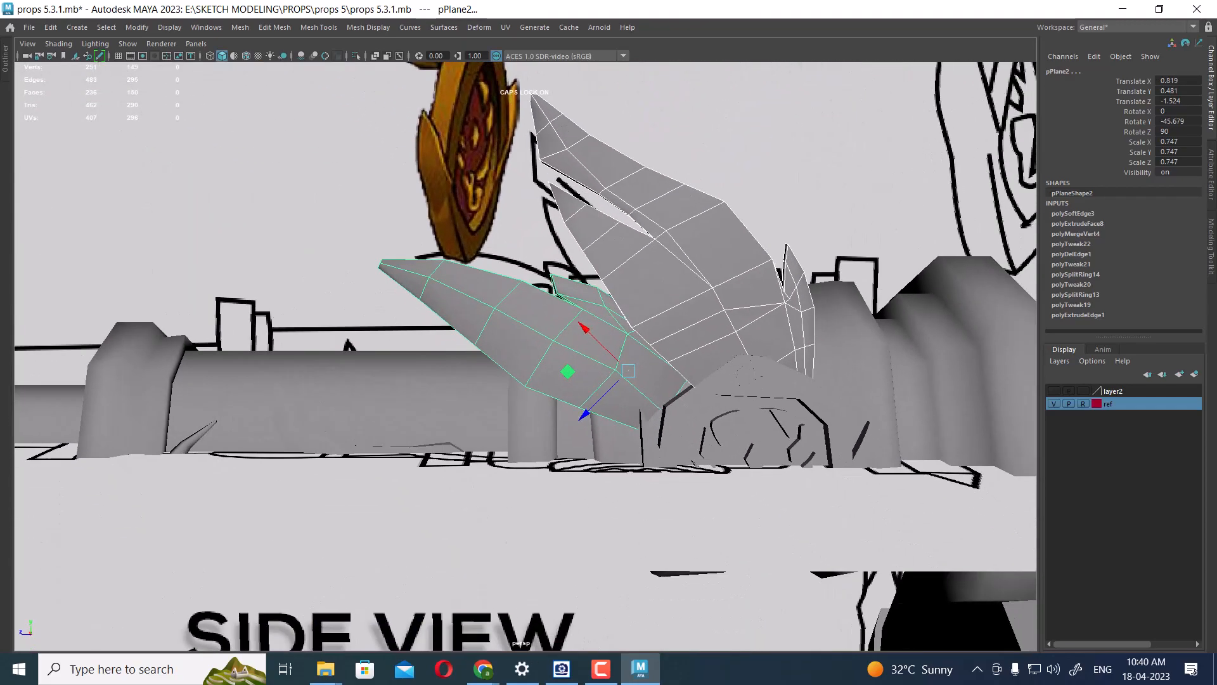
mouse_move(590, 346)
alt+mouse_down()
mouse_move(634, 386)
mouse_move(609, 279)
mouse_move(666, 405)
mouse_move(570, 355)
alt+mouse_up()
- Hide the ref layer and turn on wireframe over the shaded display to inspect the leaves on the prop
click(1054, 404)
scroll(570, 355, up, 3)
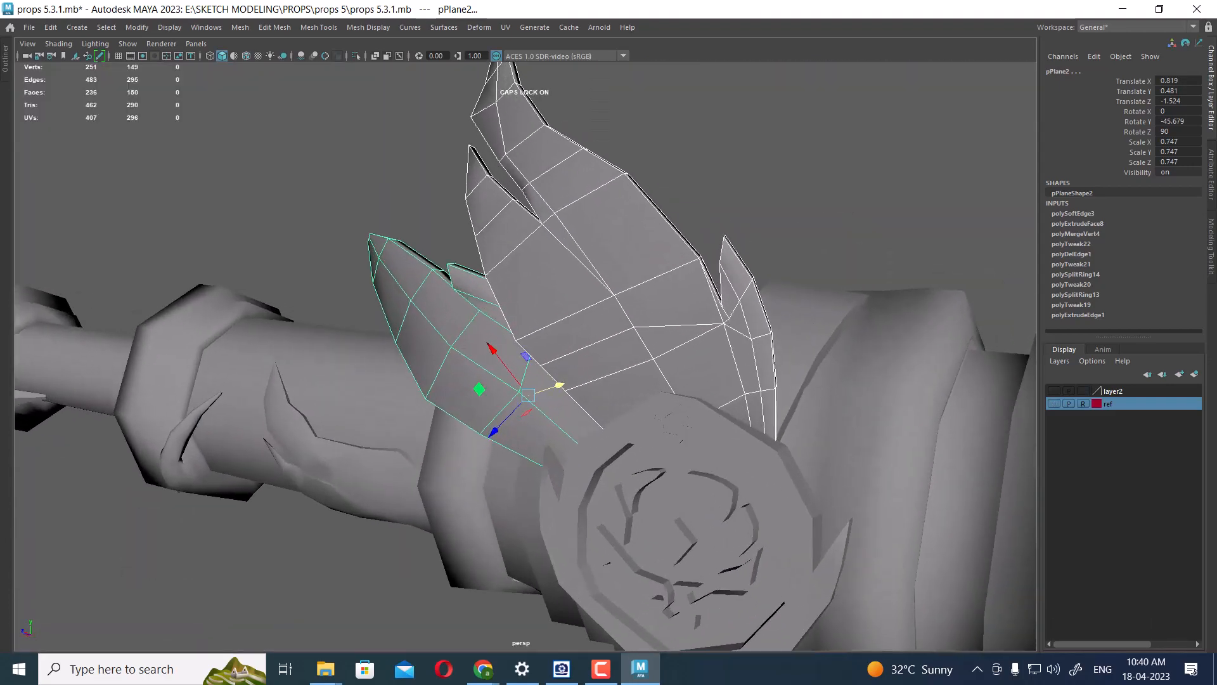
alt+drag(666, 380, 774, 374)
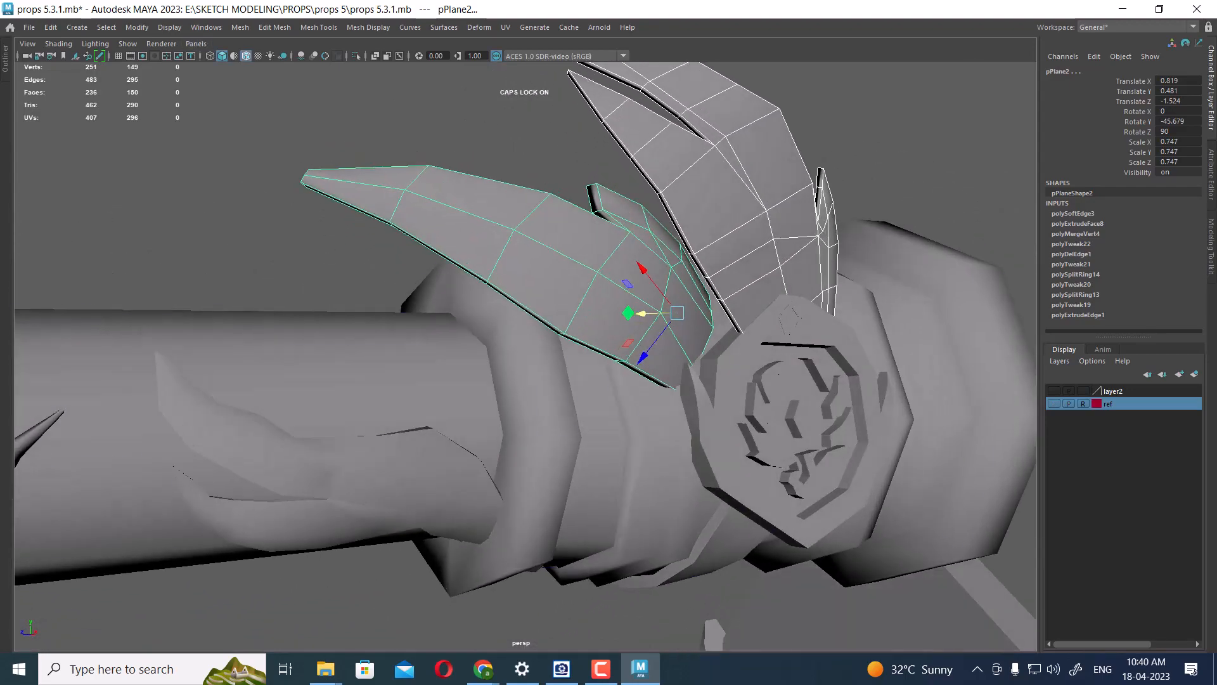
click(246, 56)
mouse_move(684, 362)
alt+mouse_down()
mouse_move(444, 368)
mouse_move(640, 387)
mouse_move(565, 361)
mouse_move(634, 368)
mouse_move(611, 365)
alt+mouse_up()
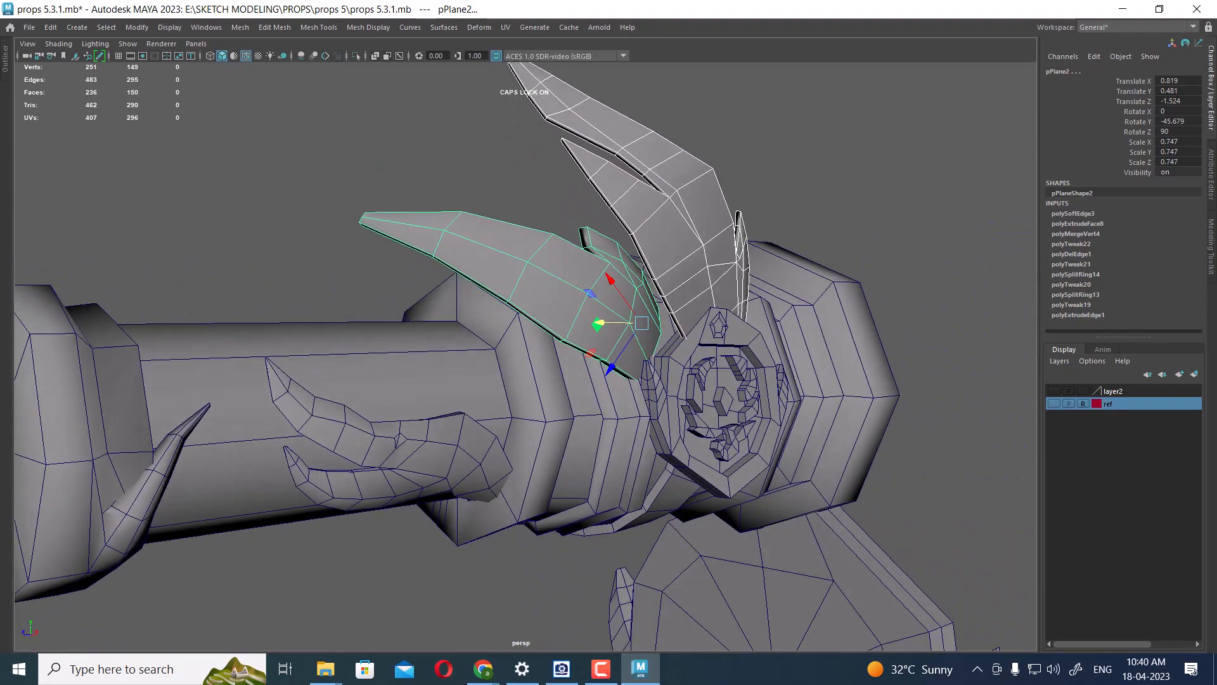
- Isolate the larger leaf, snap its pivot to the middle vertex of its base edge, and show the hidden objects again
click(685, 247)
alt+drag(672, 266, 615, 317)
key(alt+h)
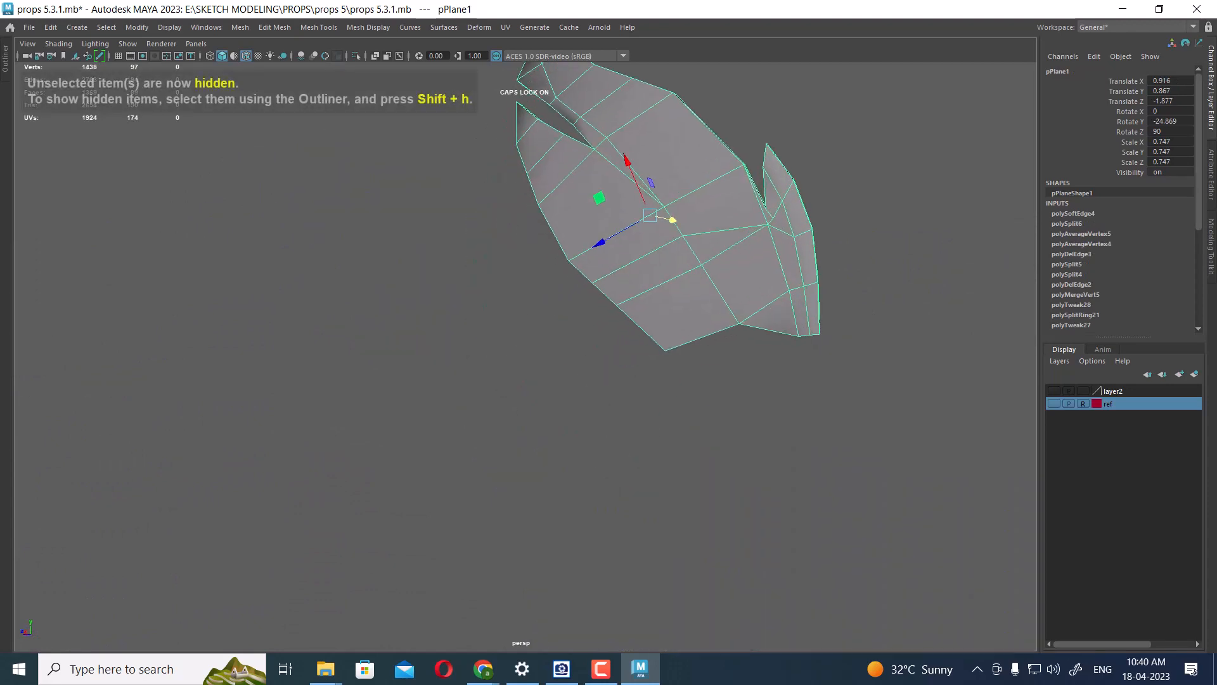
middle_click(740, 324)
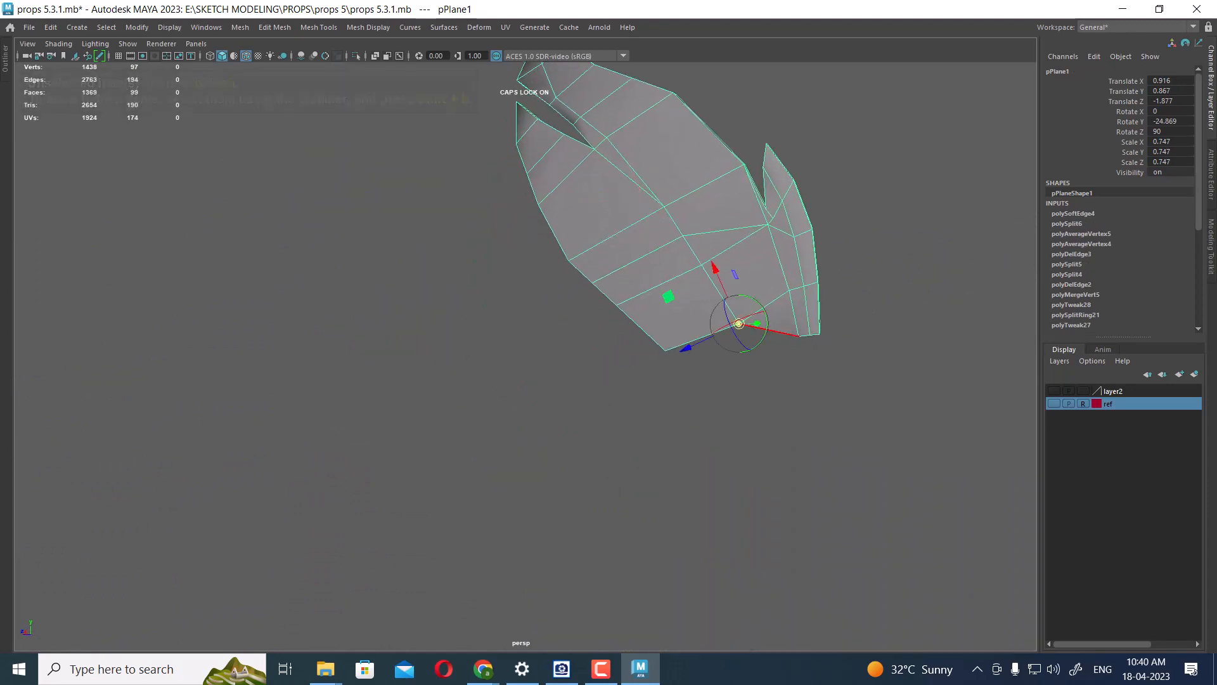
scroll(739, 324, down, 2)
alt+drag(739, 324, 685, 326)
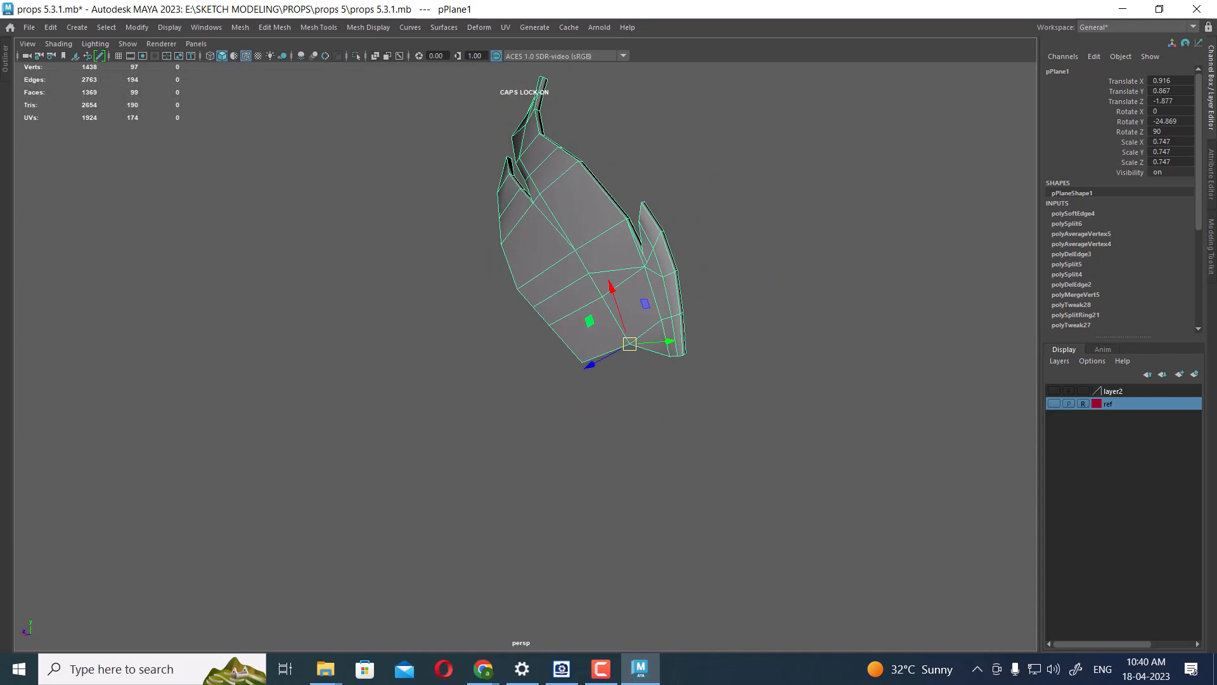
key(ctrl+1)
- Isolate the smaller leaf, snap its pivot to the middle vertex of its base edge, and show all objects again
alt+drag(539, 327, 586, 326)
click(529, 302)
key(alt+h)
scroll(587, 326, up, 3)
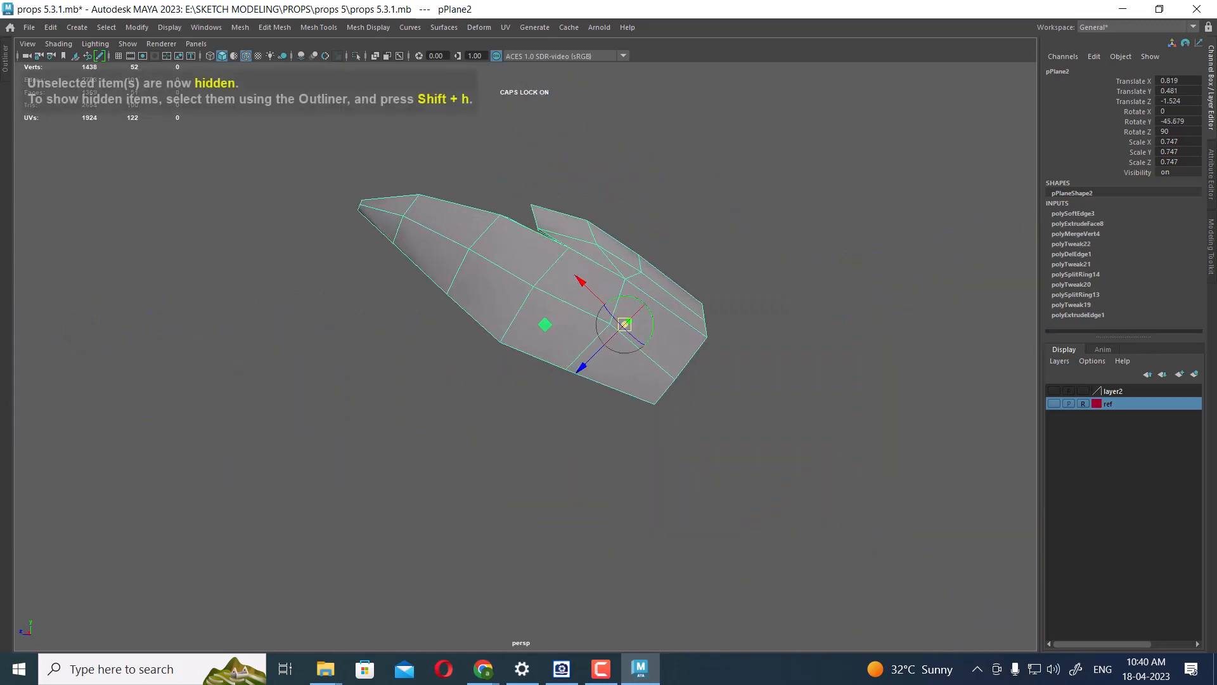
key(w)
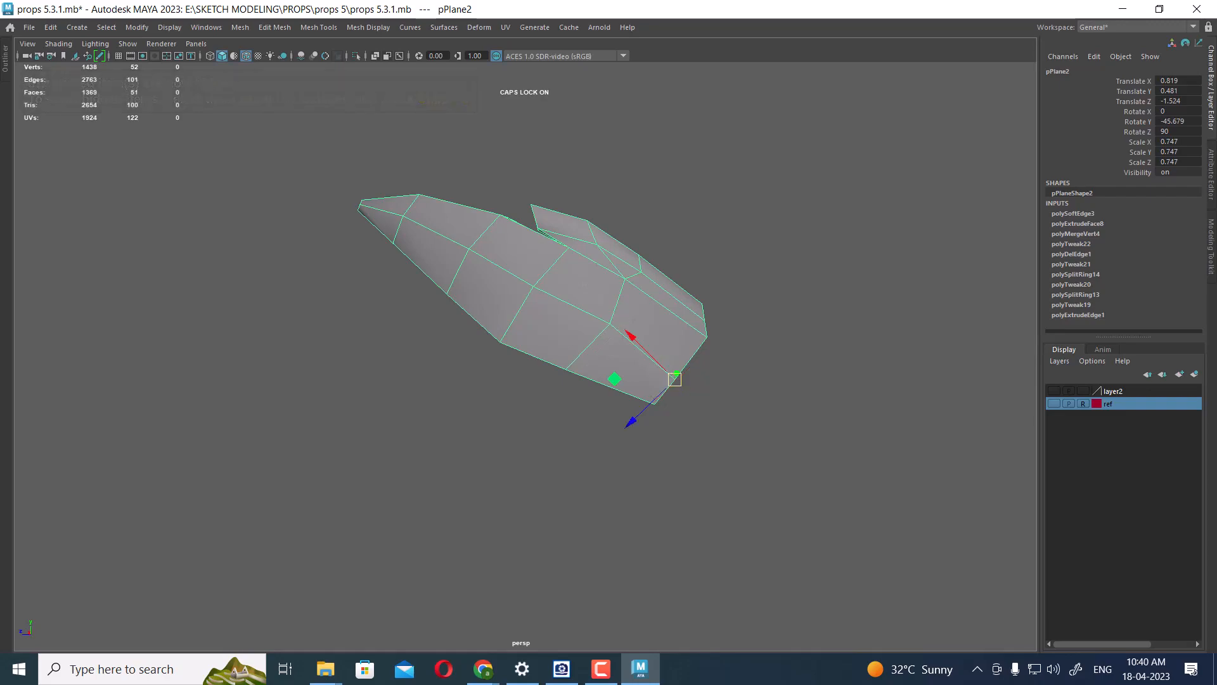
key(ctrl+shift+h)
alt+drag(563, 355, 599, 350)
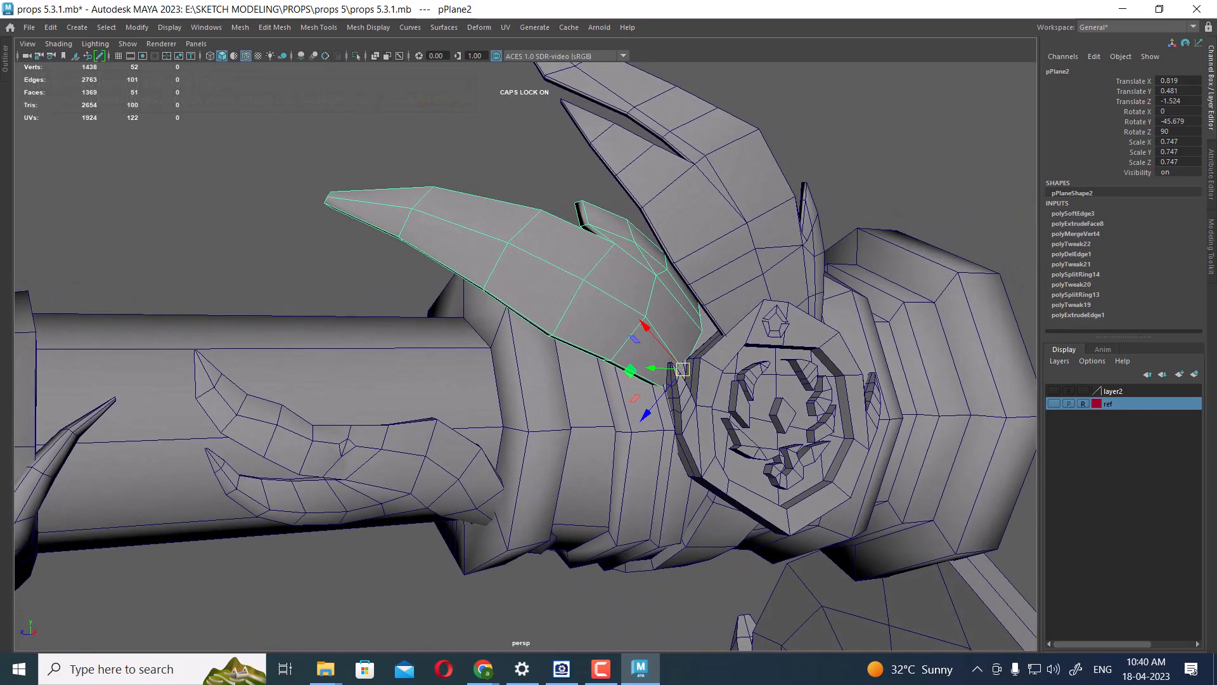
- Move the larger leaf inward toward the prop's body, to about X 0.884
click(710, 219)
alt+drag(704, 253, 539, 289)
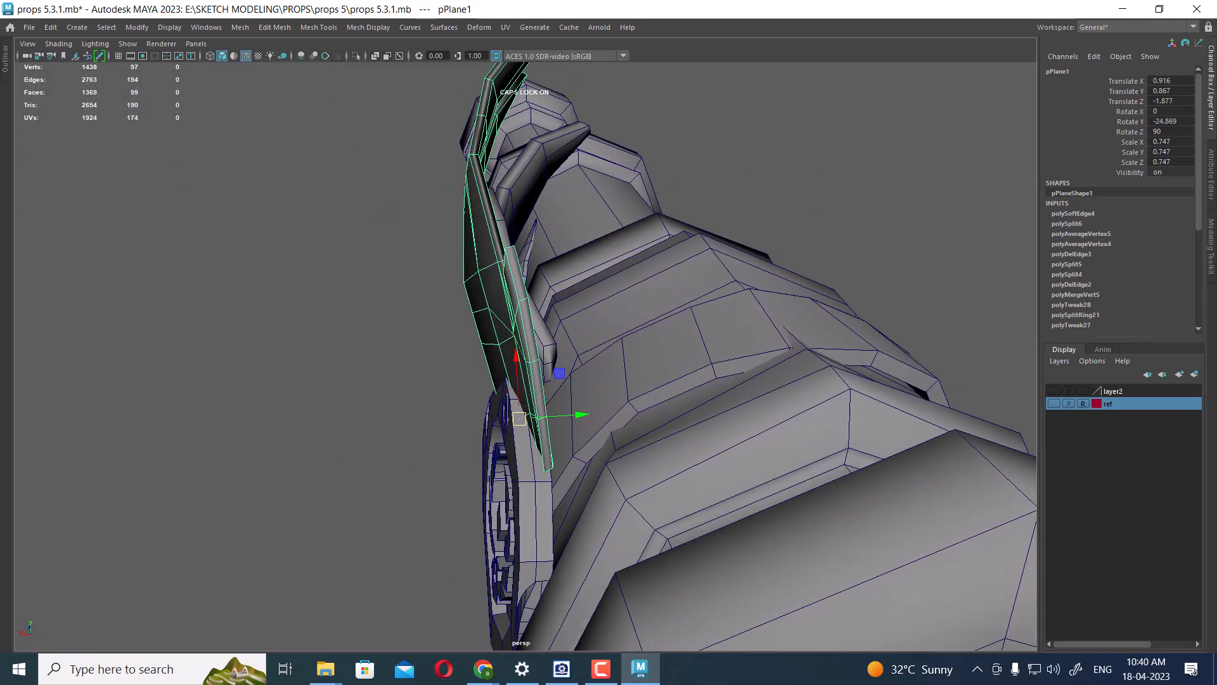
drag(581, 415, 590, 414)
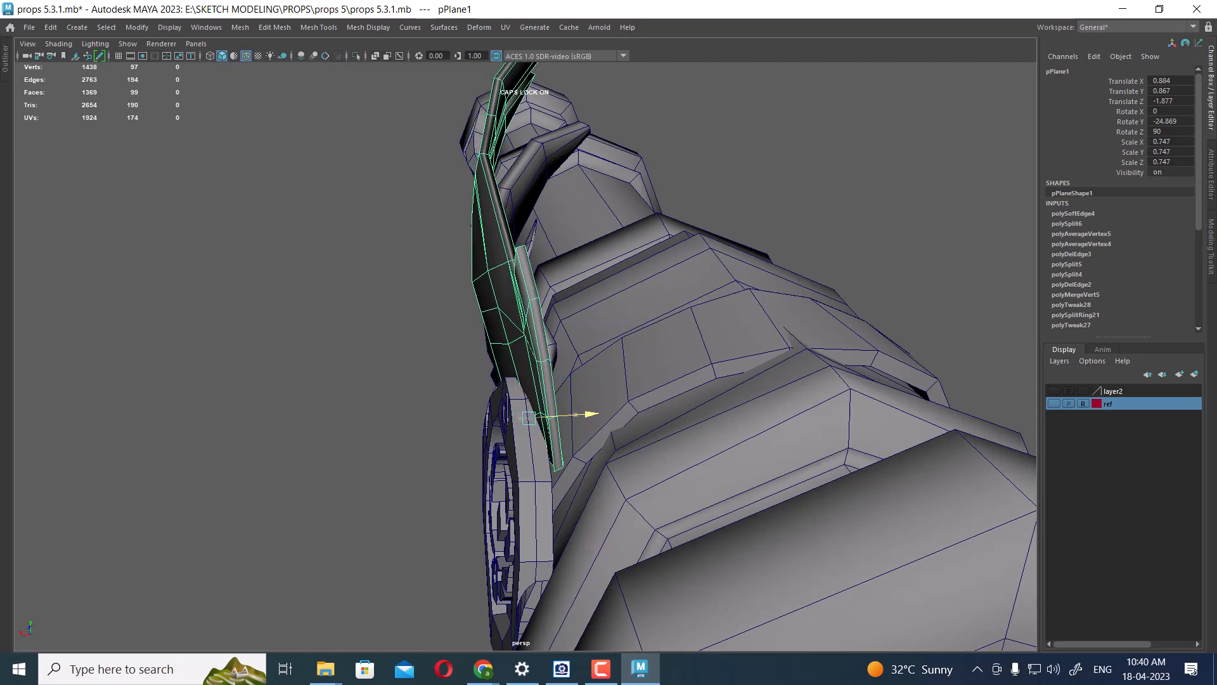
mouse_move(580, 342)
alt+mouse_down()
mouse_move(691, 317)
mouse_move(590, 330)
alt+mouse_up()
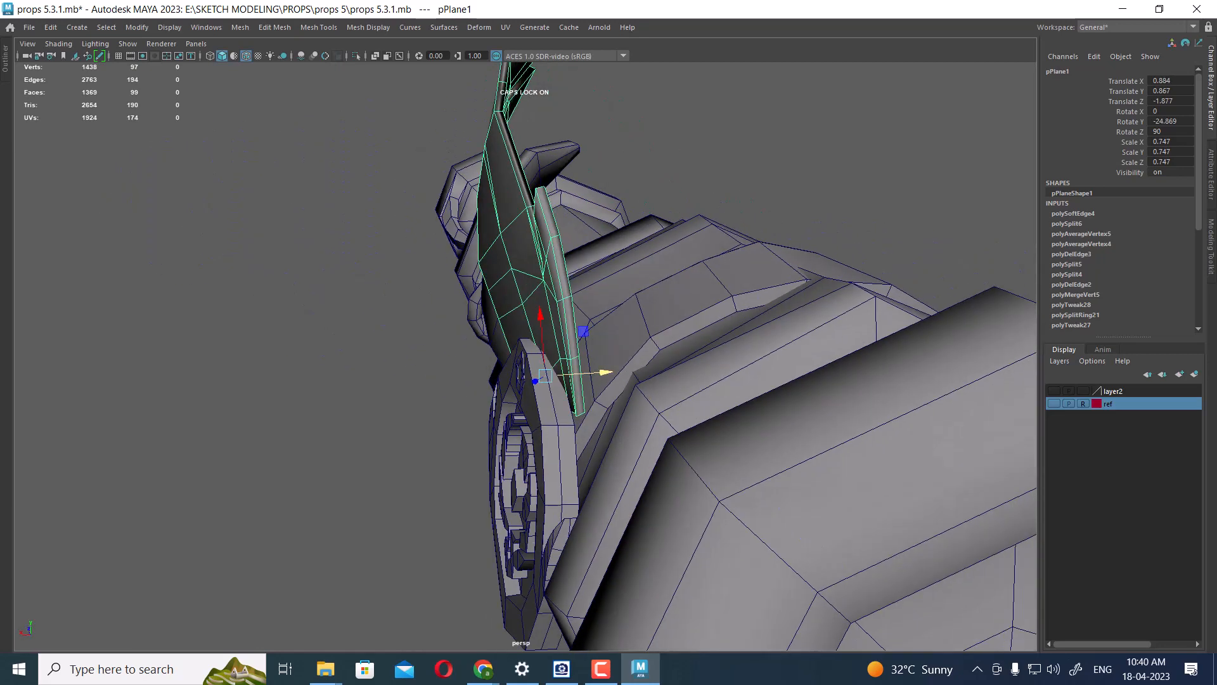
- Tilt the larger leaf about its base to rotations of about -6.5, -24.1 and 105.6, and shift it to about X 0.859
drag(502, 339, 773, 298)
scroll(754, 279, up, 1)
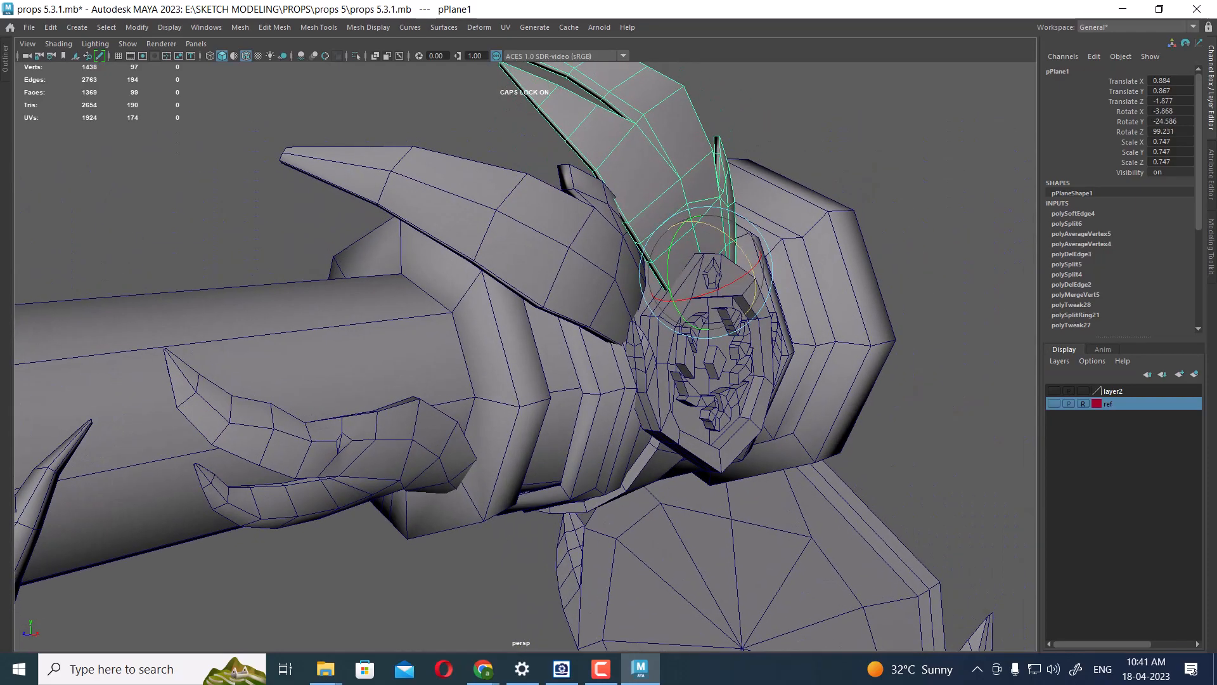
drag(747, 257, 640, 367)
key(w)
- Rotate the smaller leaf to about -20, -42 and 118.6, and move it outward to about X 0.883 so it clears the ring
click(564, 267)
scroll(574, 253, up, 1)
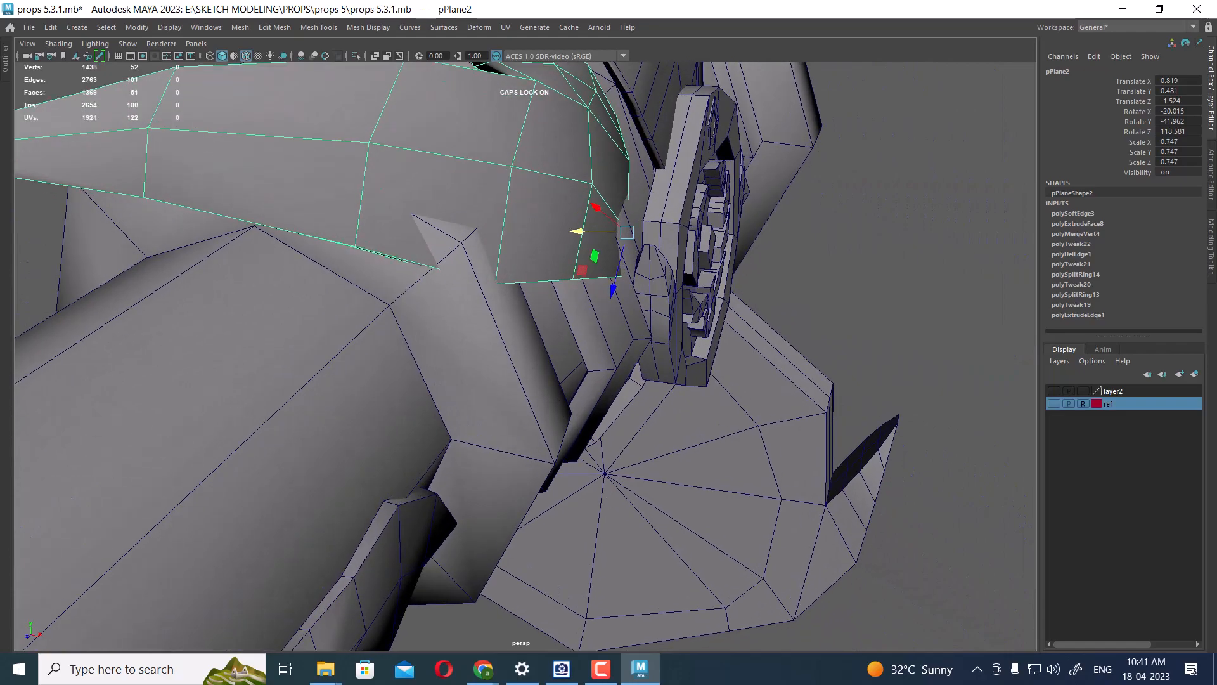
drag(578, 231, 539, 327)
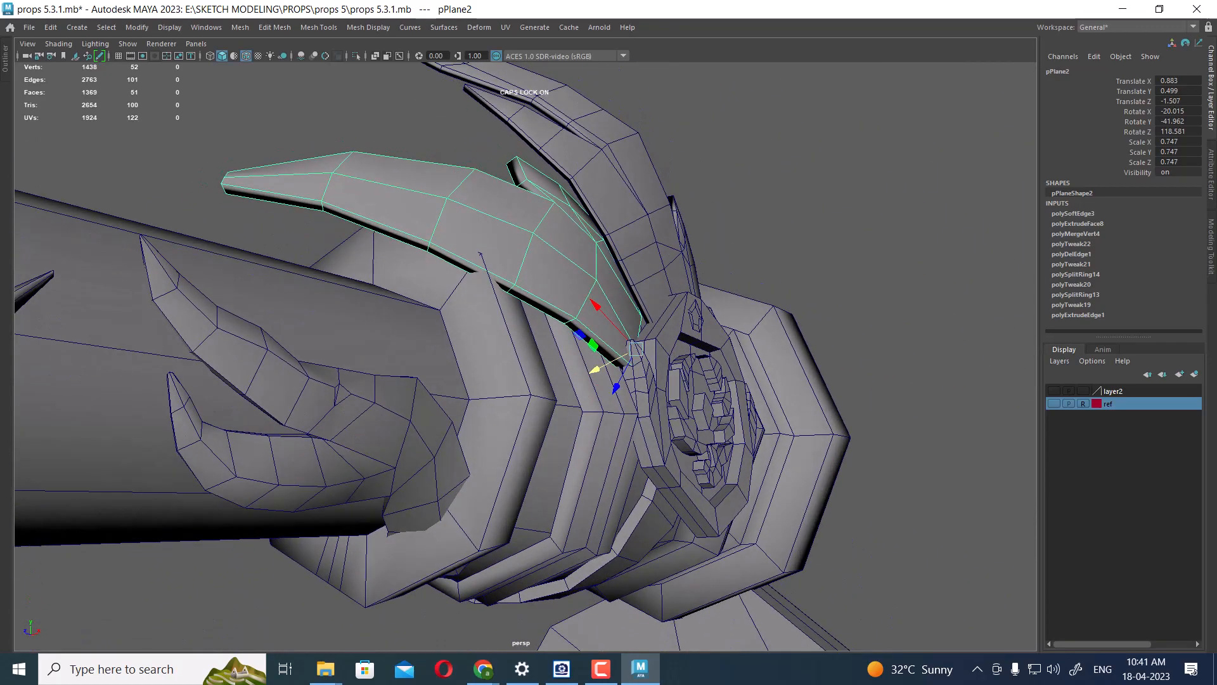
- Select the whole medallion group and examine how the leaf bases meet it
click(657, 405)
key(Up)
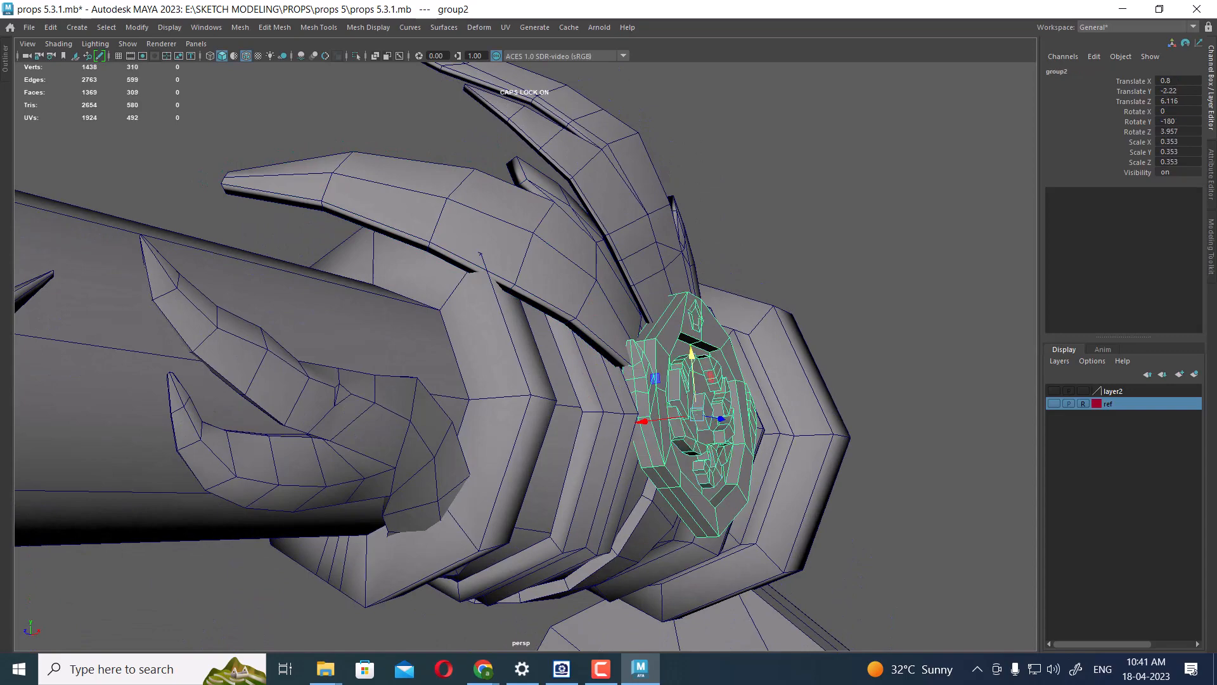
alt+drag(480, 253, 480, 275)
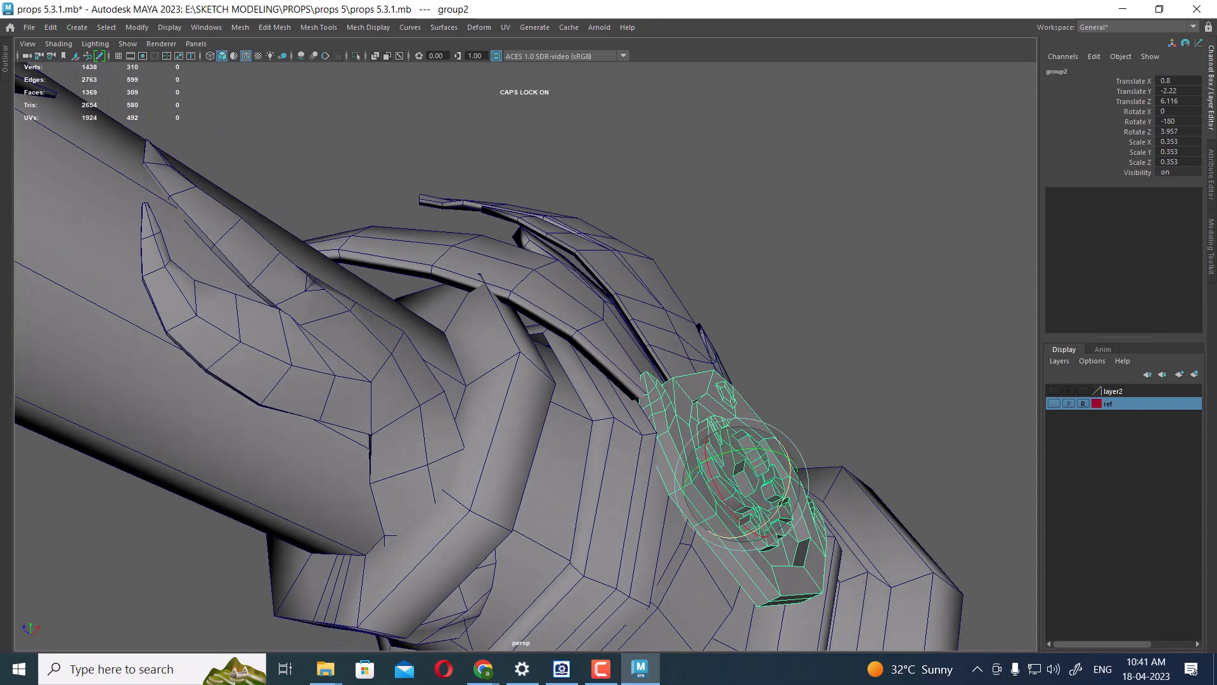
alt+drag(480, 275, 422, 252)
- Select both leaves together and move them outward from the body, placing the smaller leaf at about X 0.968
click(500, 235)
alt+drag(501, 235, 586, 259)
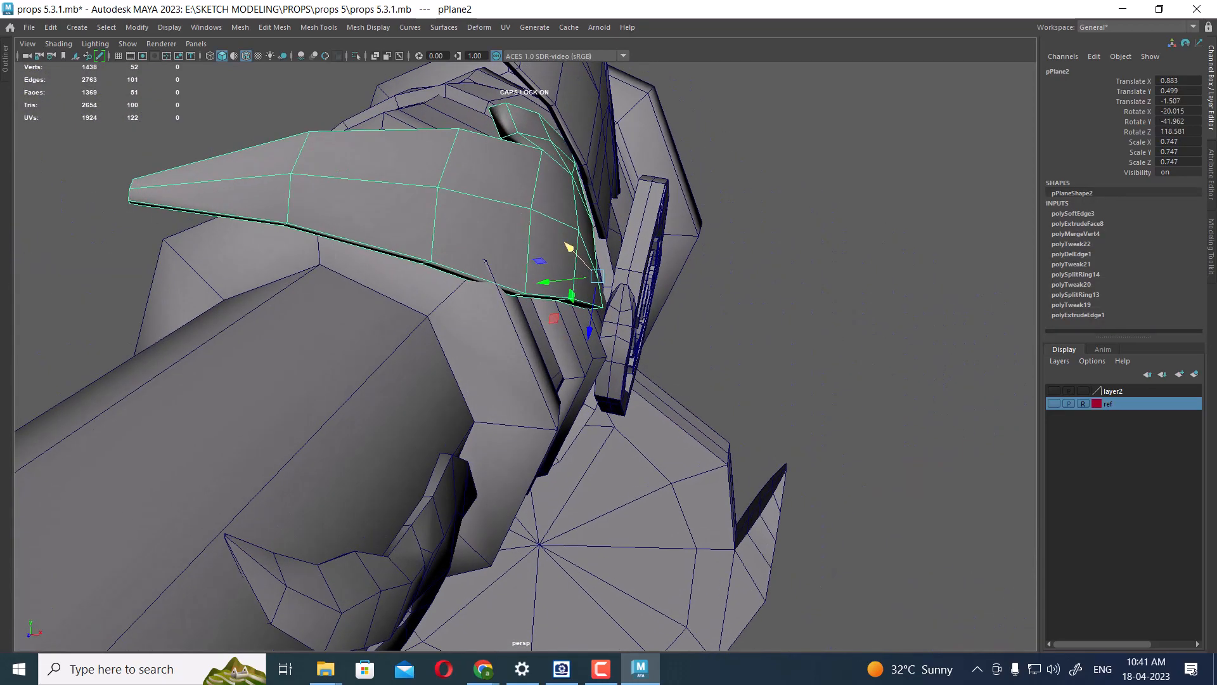
shift+click(582, 120)
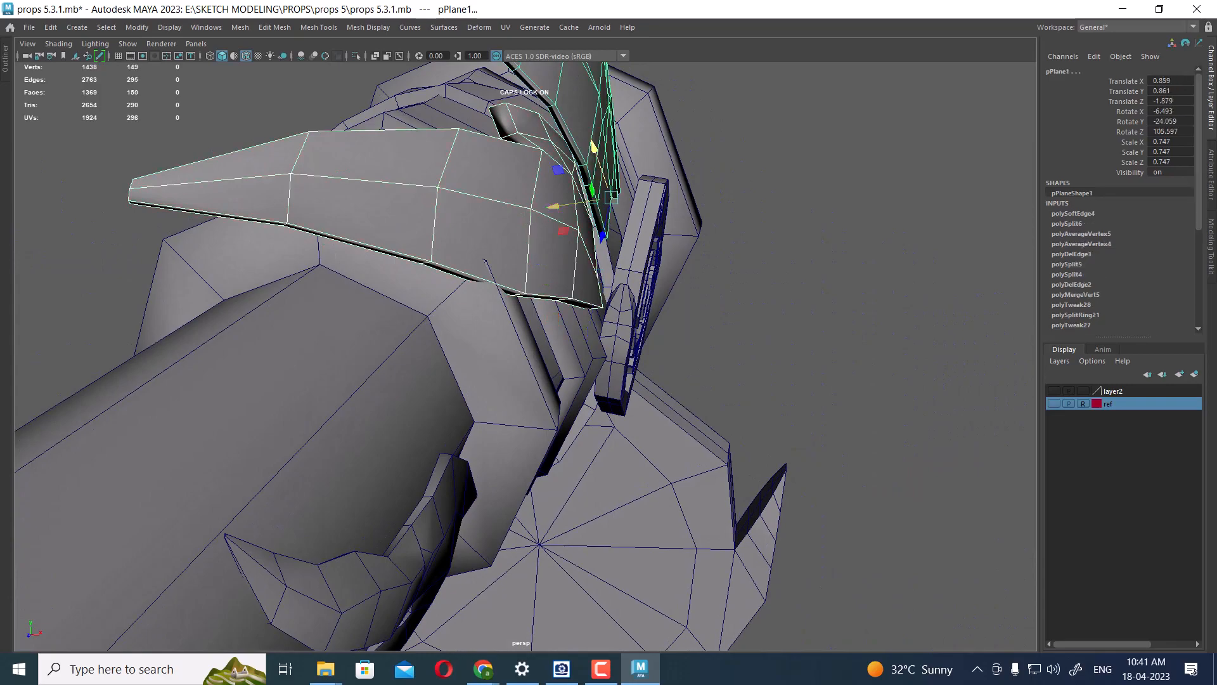
drag(594, 147, 607, 145)
alt+drag(672, 355, 403, 360)
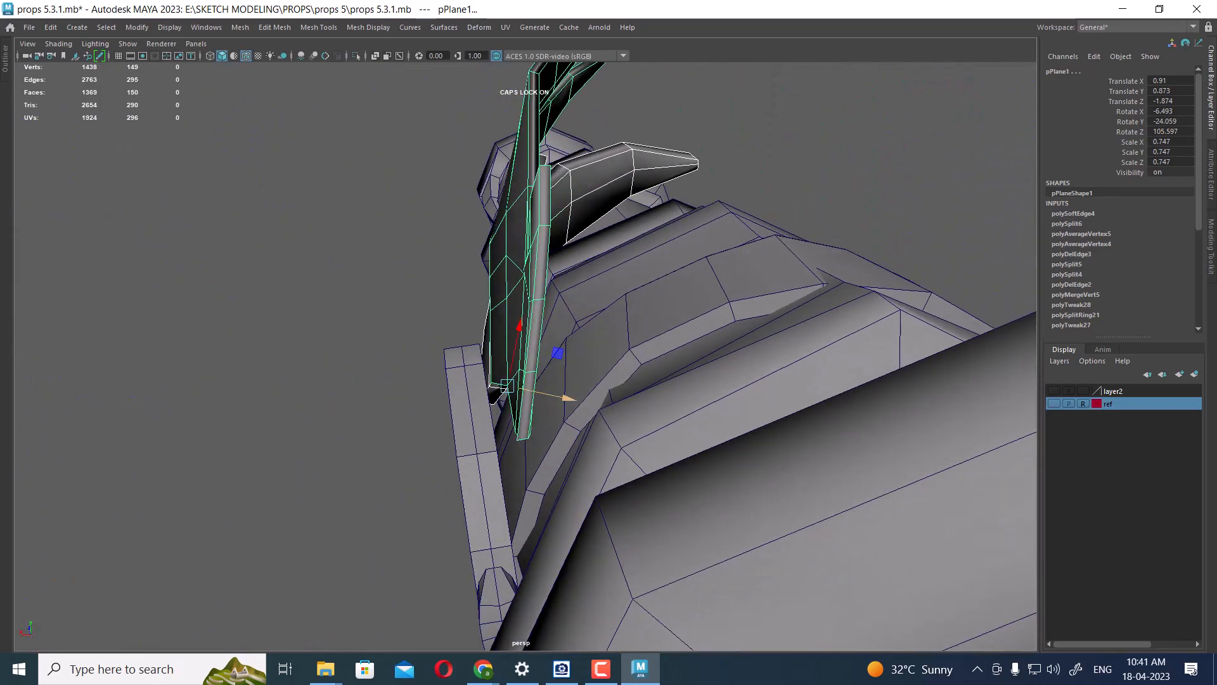
drag(505, 386, 745, 292)
click(887, 184)
alt+drag(887, 184, 872, 191)
- Move the smaller leaf back in toward the body, to about X 0.918, and check its base beside the medallion
click(558, 248)
alt+drag(634, 304, 723, 171)
scroll(520, 285, up, 5)
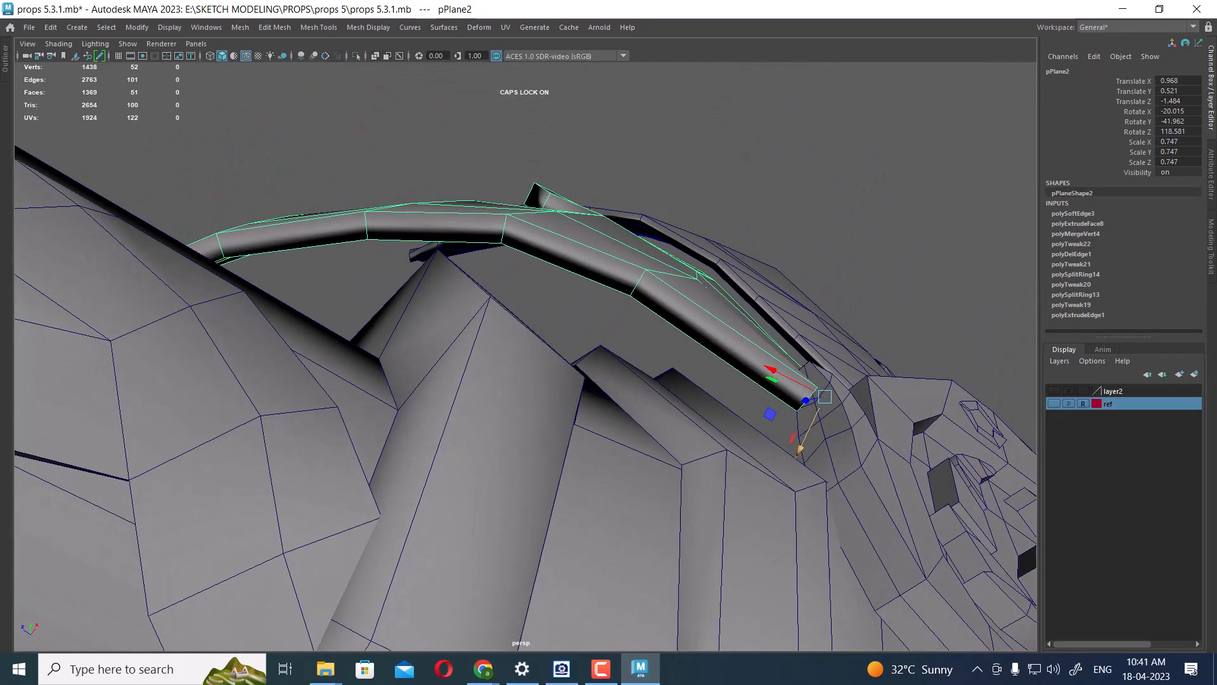
drag(798, 452, 678, 378)
scroll(692, 508, down, 5)
scroll(608, 406, up, 5)
scroll(634, 393, up, 3)
scroll(678, 378, up, 4)
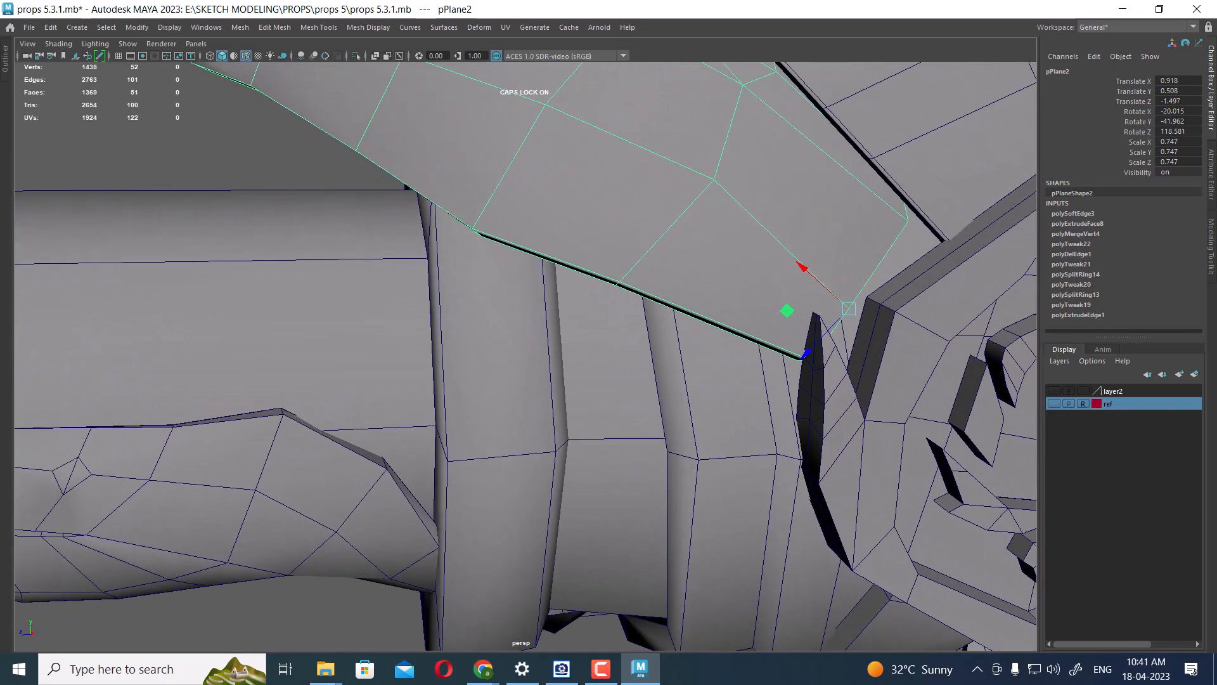
- Compare the leaves with the reference drawing in the wireframe side view, and hide the ref layer again
key(space)
drag(854, 358, 923, 358)
scroll(923, 358, up, 1)
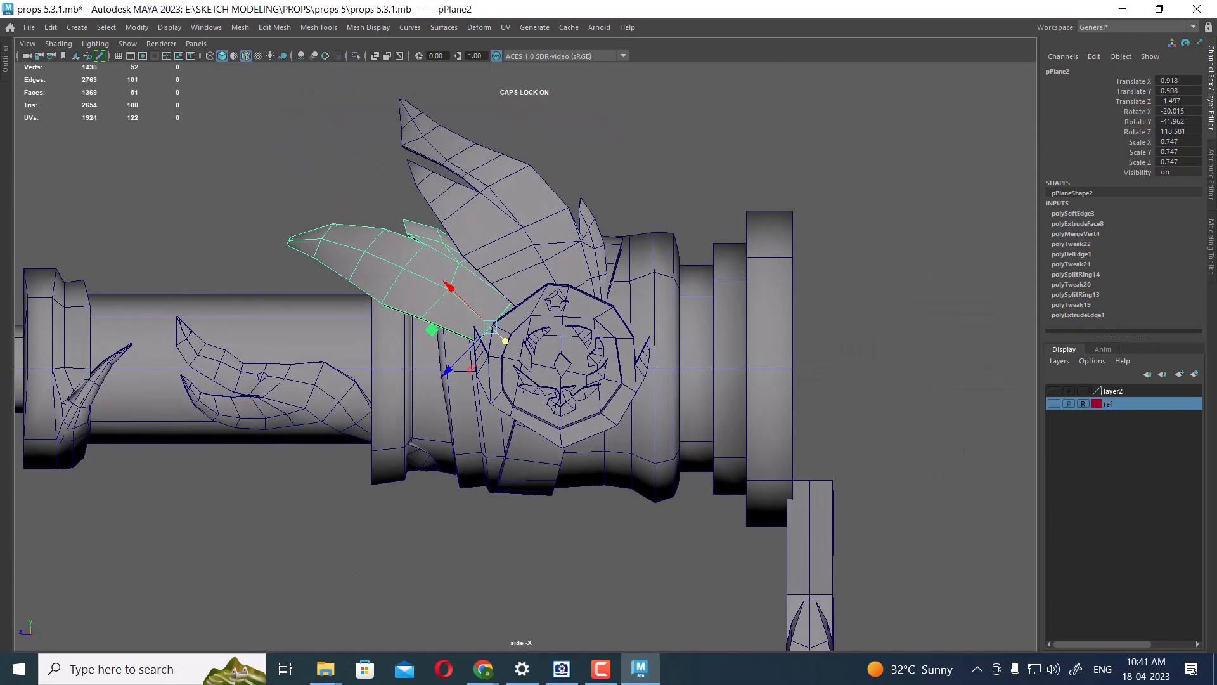
click(1054, 404)
click(1054, 404)
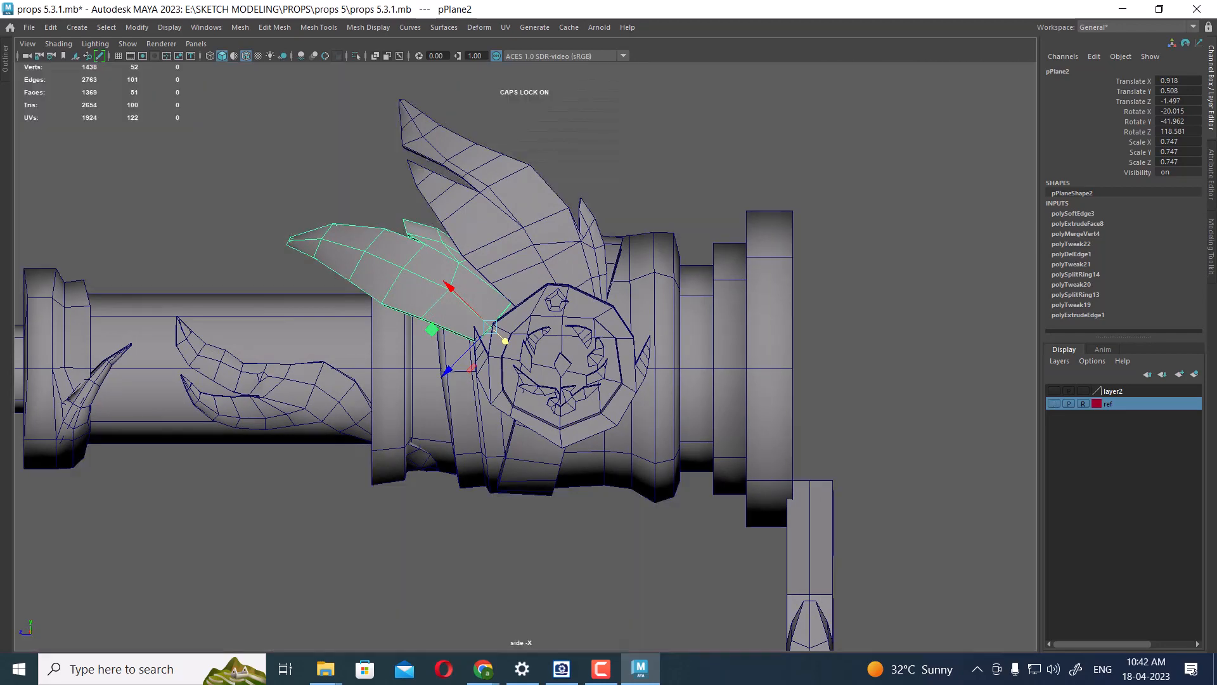
click(1053, 404)
key(4)
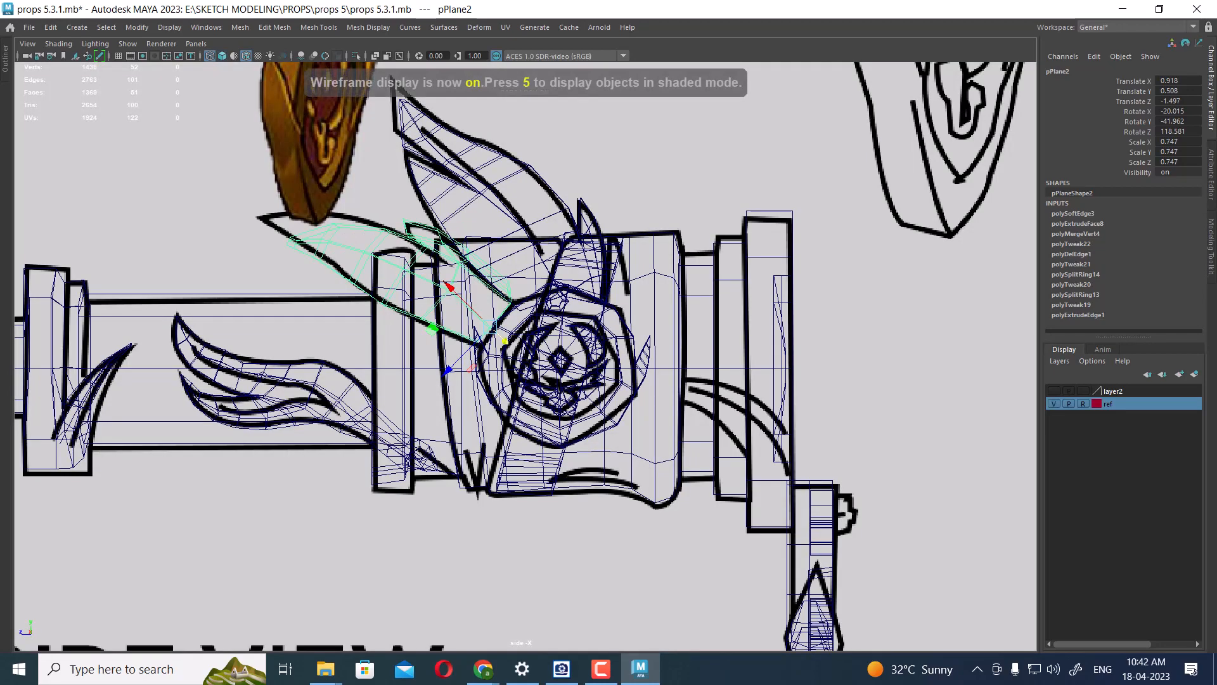
click(1054, 403)
scroll(525, 358, up, 3)
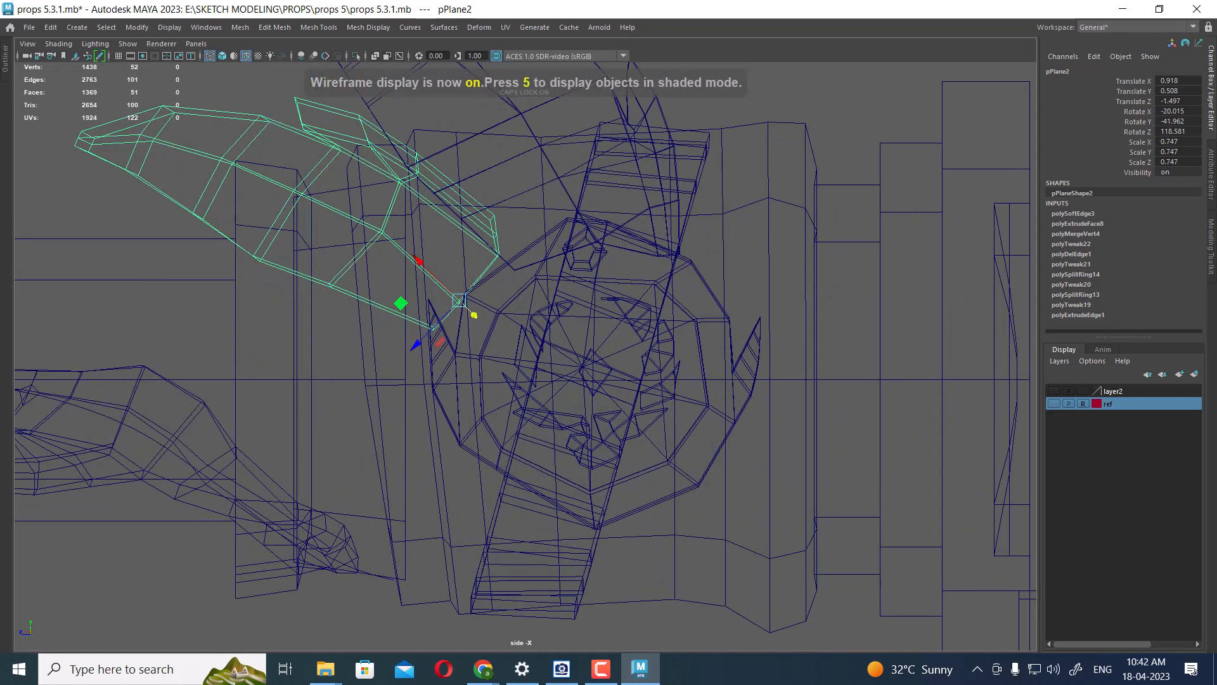
- Move the smaller leaf's base vertices in behind the medallion's edge, and return to object mode with shaded display
right_drag(486, 244, 424, 245)
key(ctrl+z)
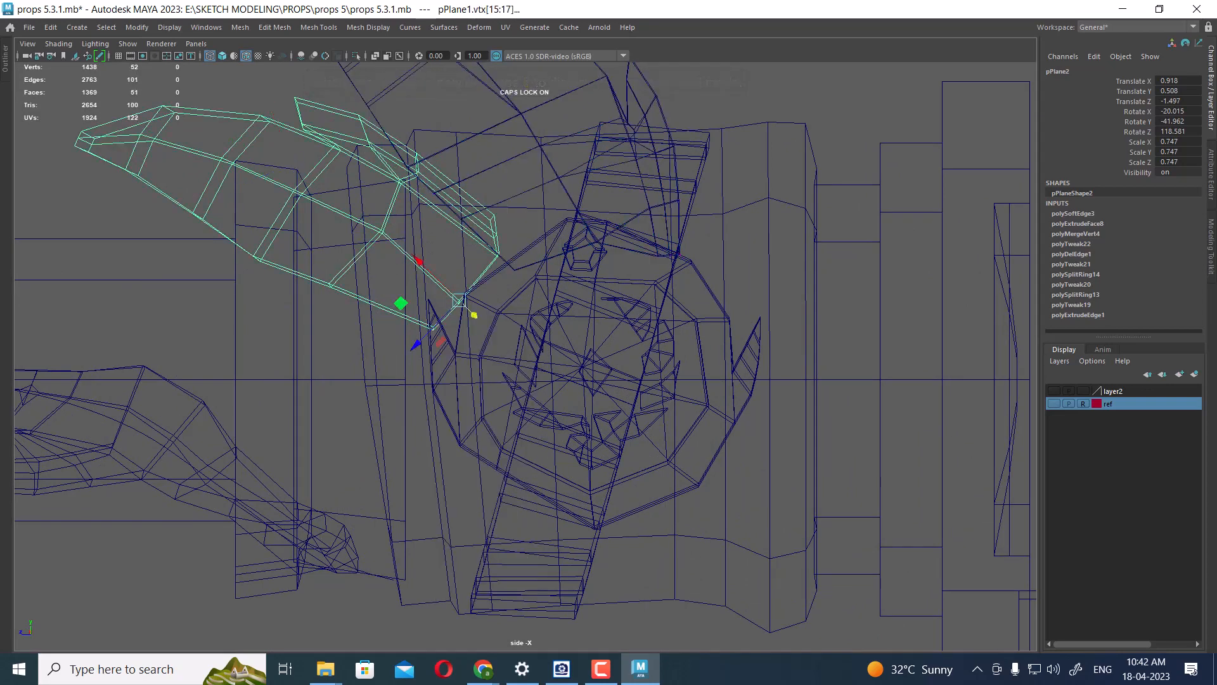
key(F9)
drag(409, 246, 543, 348)
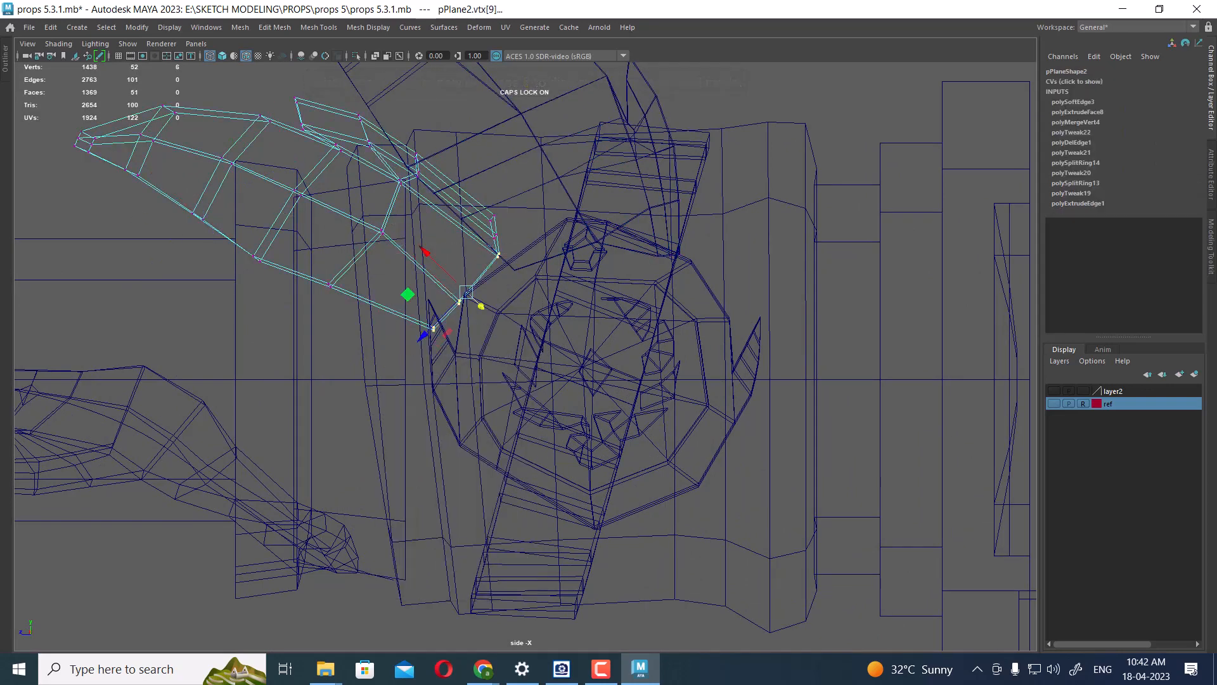
drag(466, 292, 461, 349)
key(ctrl+z)
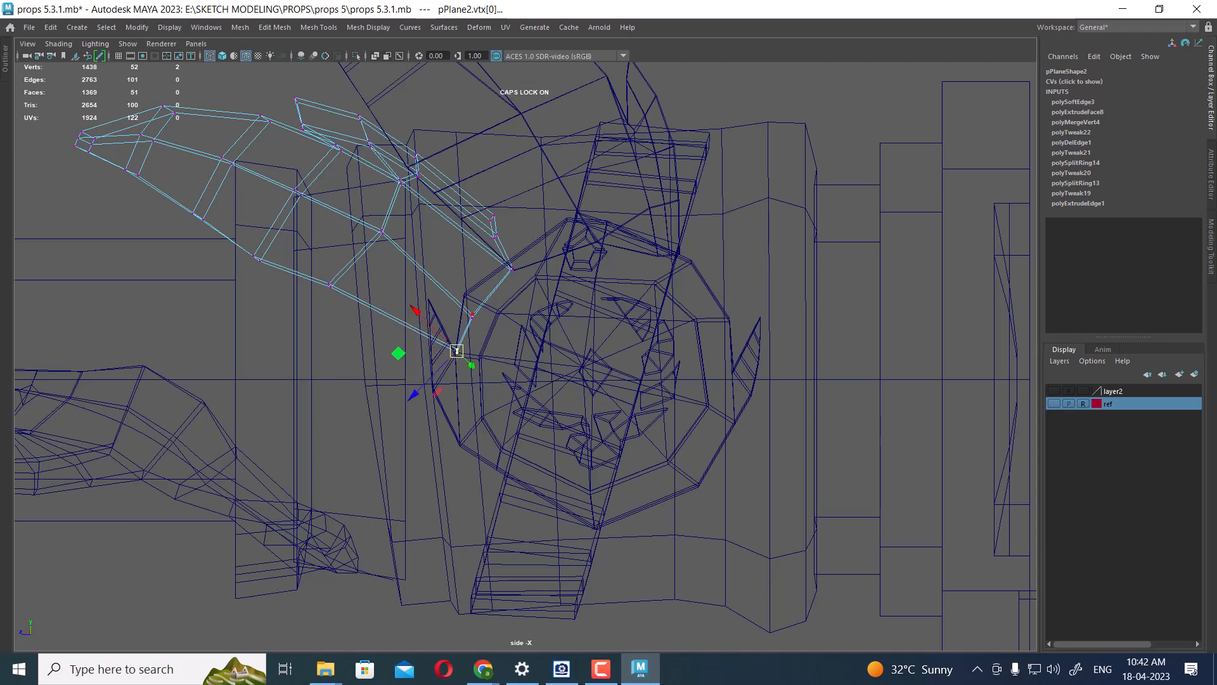
key(5)
key(F8)
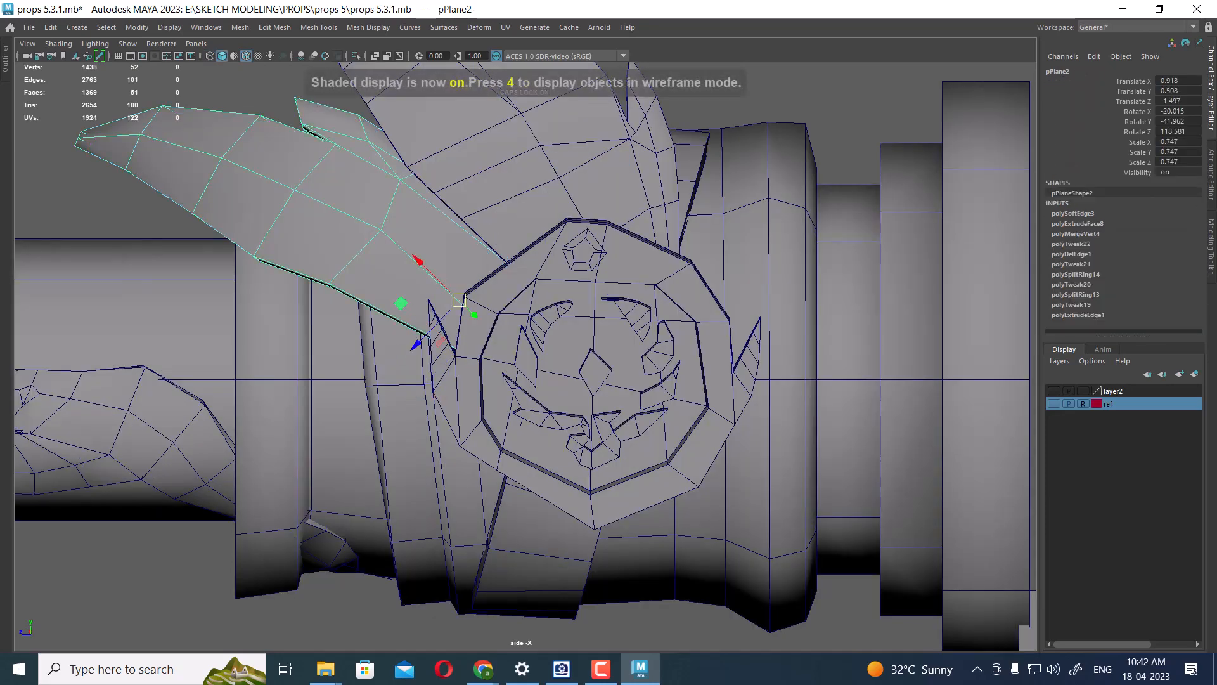
- Return to the maximized perspective view and deselect the leaf
scroll(454, 349, down, 6)
alt+drag(595, 387, 371, 370)
key(space)
scroll(729, 390, down, 5)
scroll(607, 368, down, 4)
click(482, 346)
- Merge the overlapping vertices at the center of the cylinder's end cap, and return to shaded display in edge selection mode
alt+drag(482, 346, 565, 347)
scroll(520, 349, up, 3)
scroll(596, 355, up, 2)
right_drag(774, 209, 712, 210)
scroll(729, 213, up, 3)
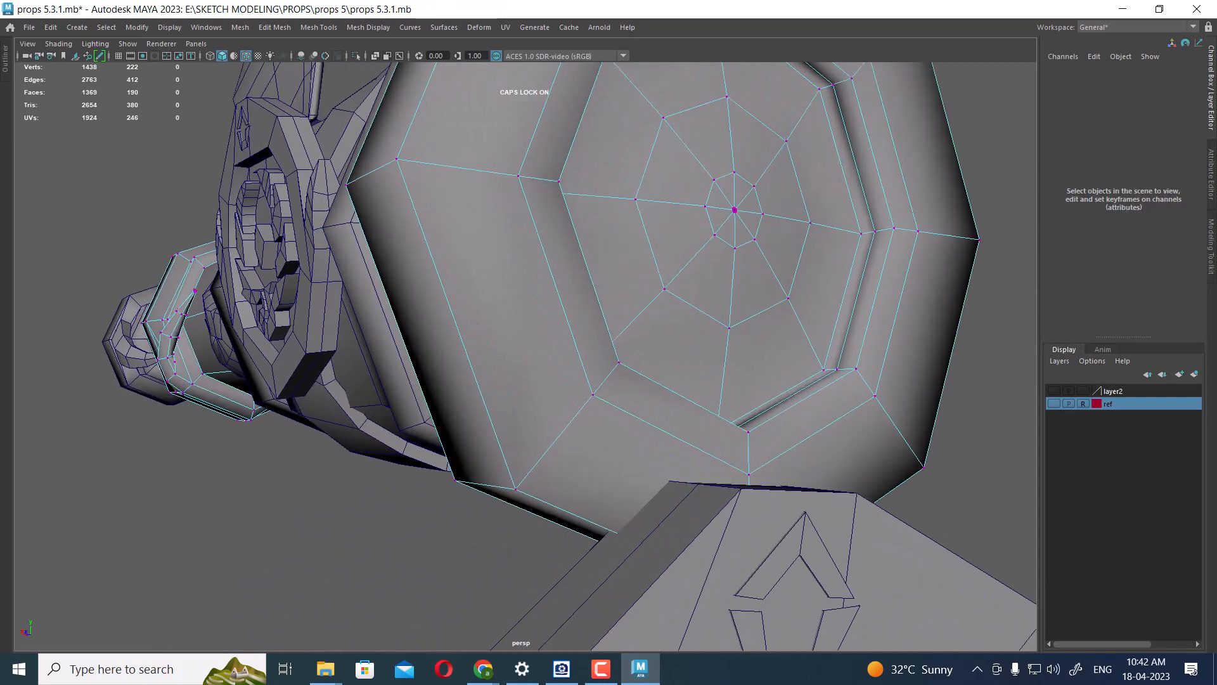
alt+middle_drag(802, 190, 701, 257)
key(4)
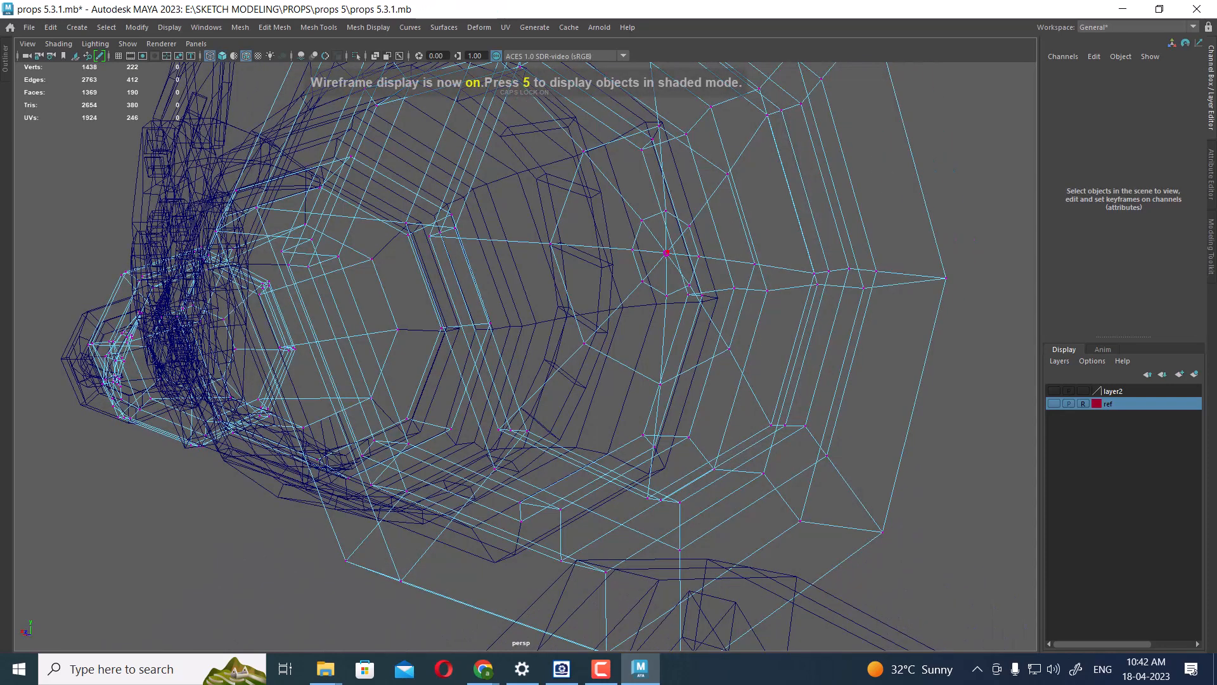
click(665, 253)
shift+right_drag(665, 253, 667, 236)
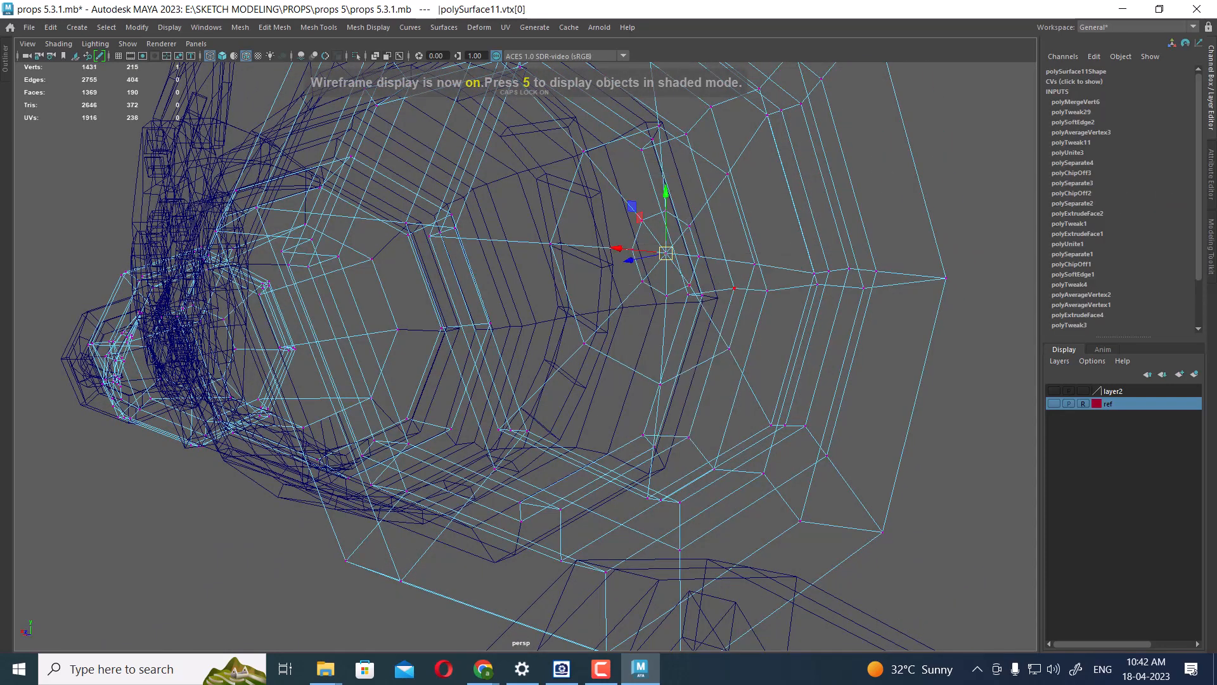
key(5)
key(F10)
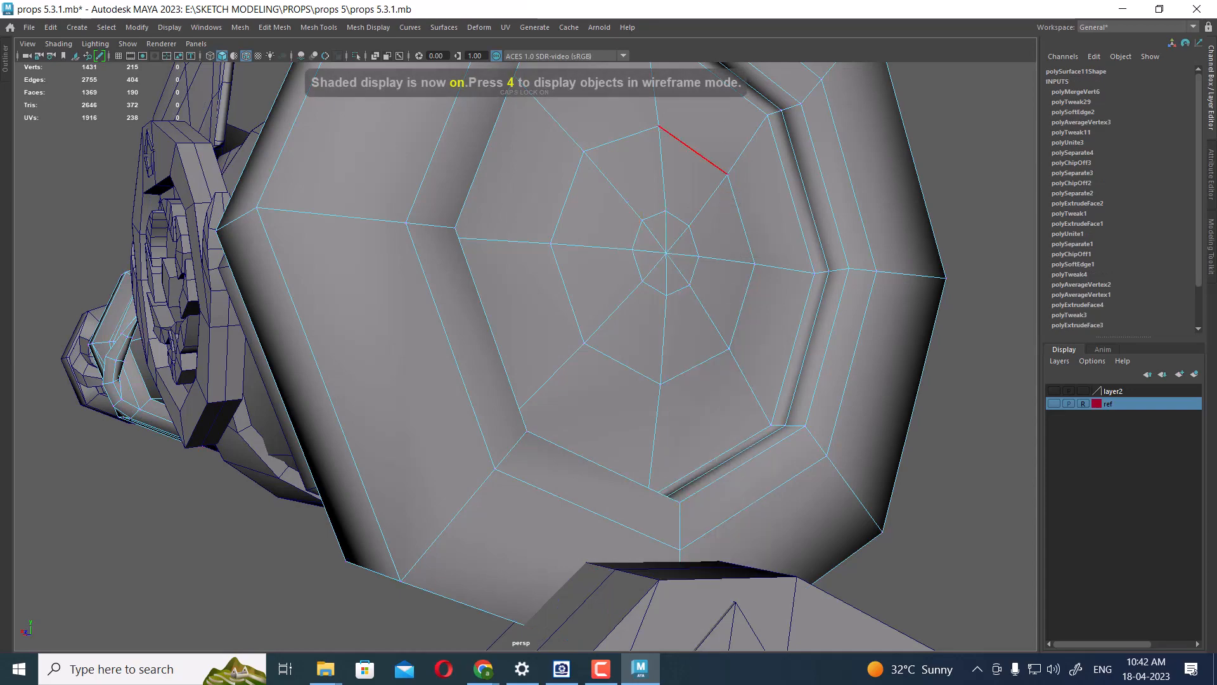
- Bevel the middle edge loop on the cylinder's end cap with a fraction of 0.68 and 3 segments
double_click(693, 151)
alt+drag(693, 150, 523, 76)
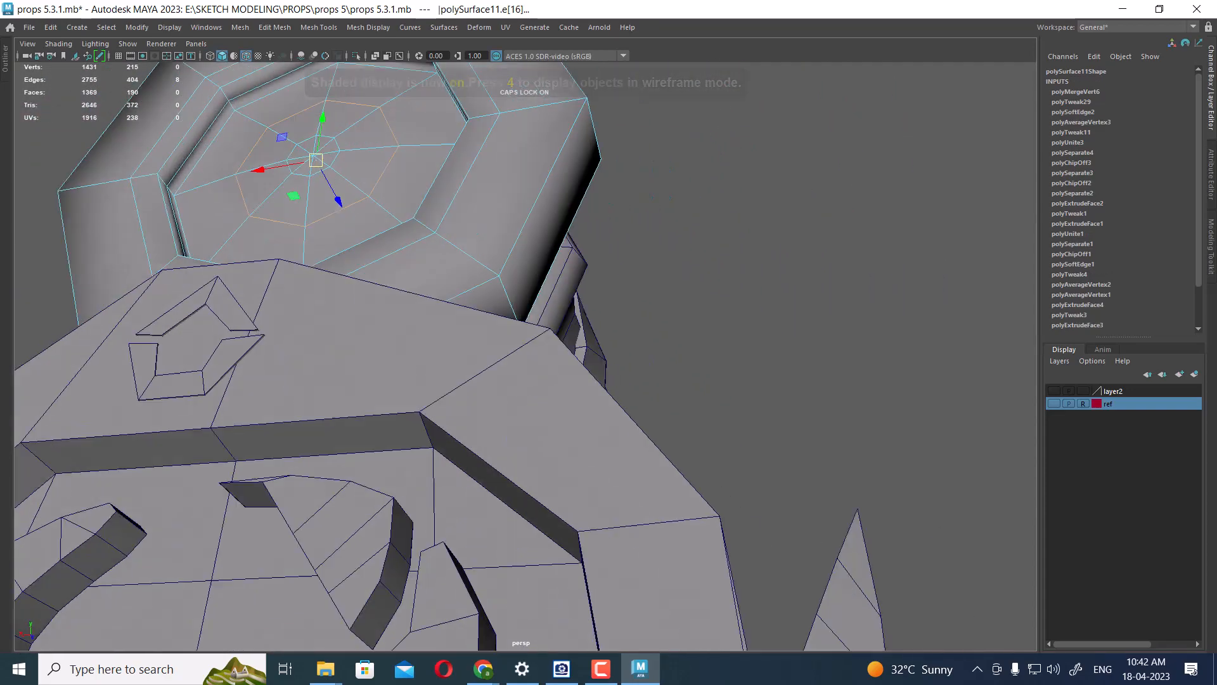
alt+drag(412, 203, 366, 315)
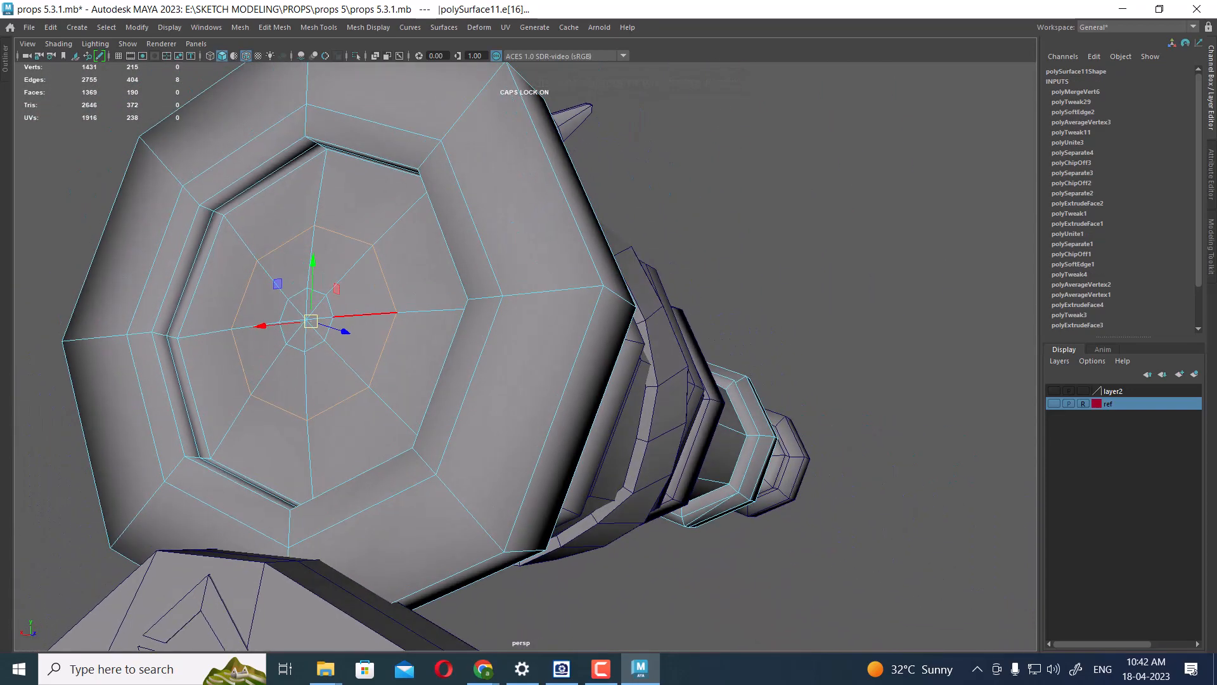
shift+right_click(364, 291)
click(428, 290)
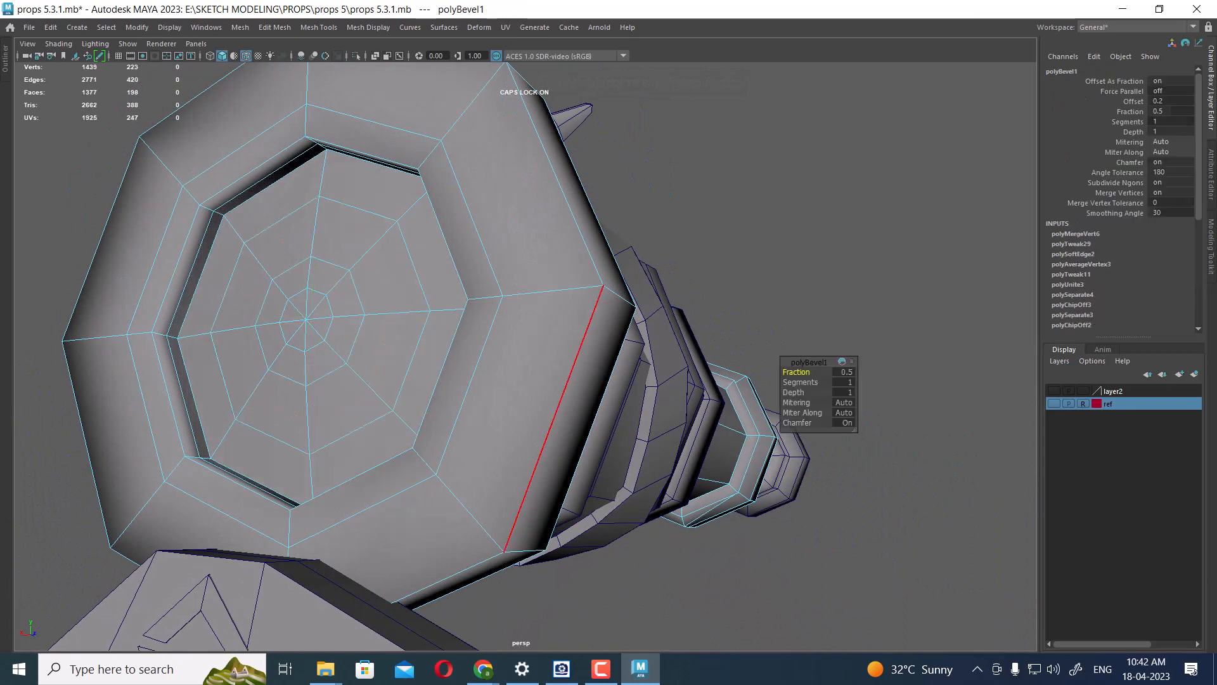
mouse_move(800, 382)
mouse_down()
mouse_move(825, 383)
mouse_move(807, 372)
mouse_up()
alt+drag(558, 412, 748, 380)
alt+middle_drag(748, 381, 532, 330)
alt+right_drag(533, 330, 609, 342)
- Bulge the end cap outward into a dome from its center vertex, using soft selection and a grown vertex selection
right_drag(542, 304, 482, 303)
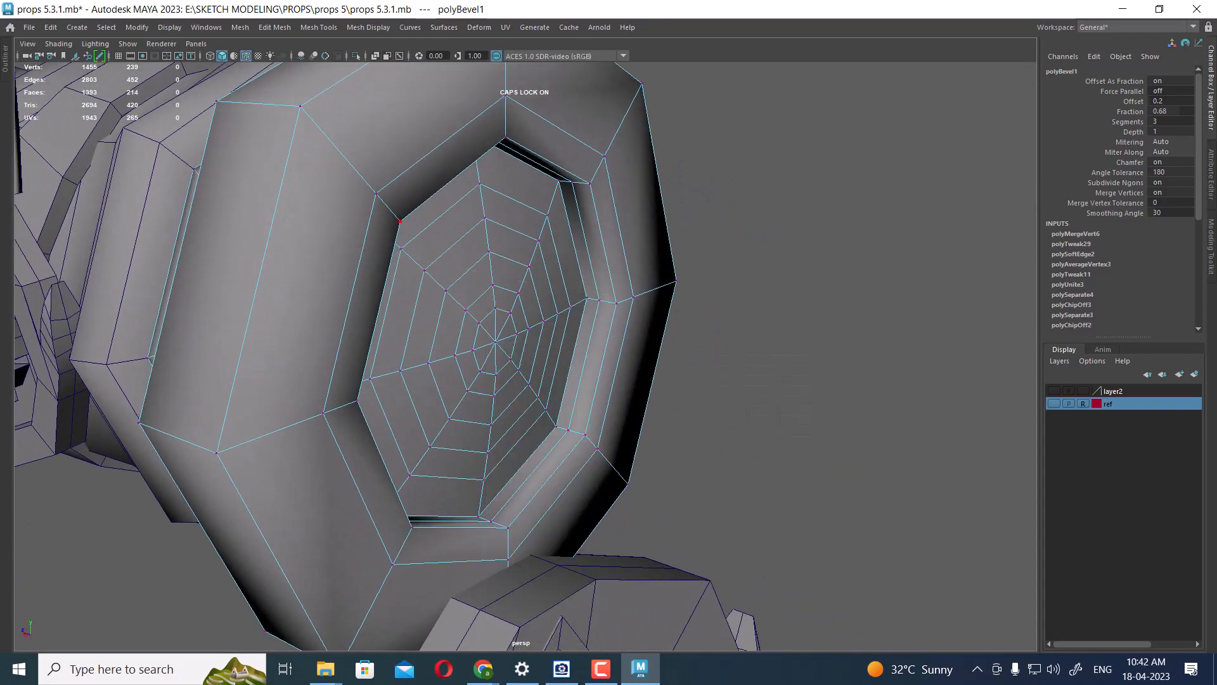
click(495, 342)
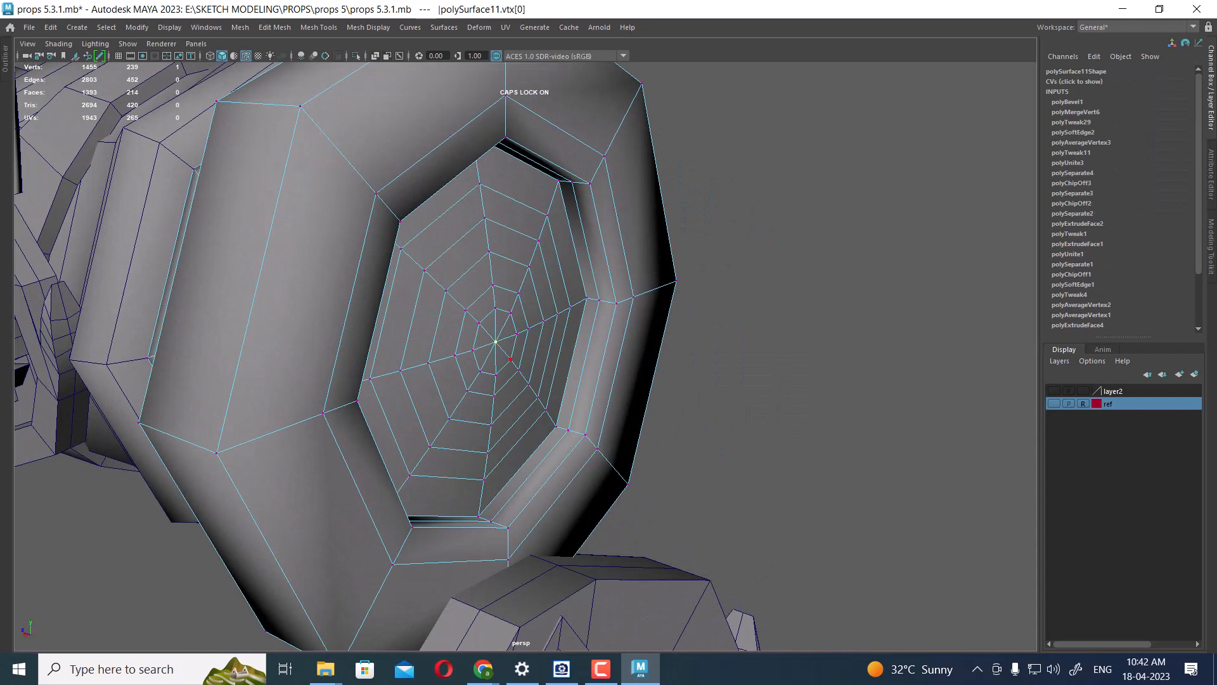
key(b)
drag(511, 359, 614, 402)
drag(537, 359, 381, 348)
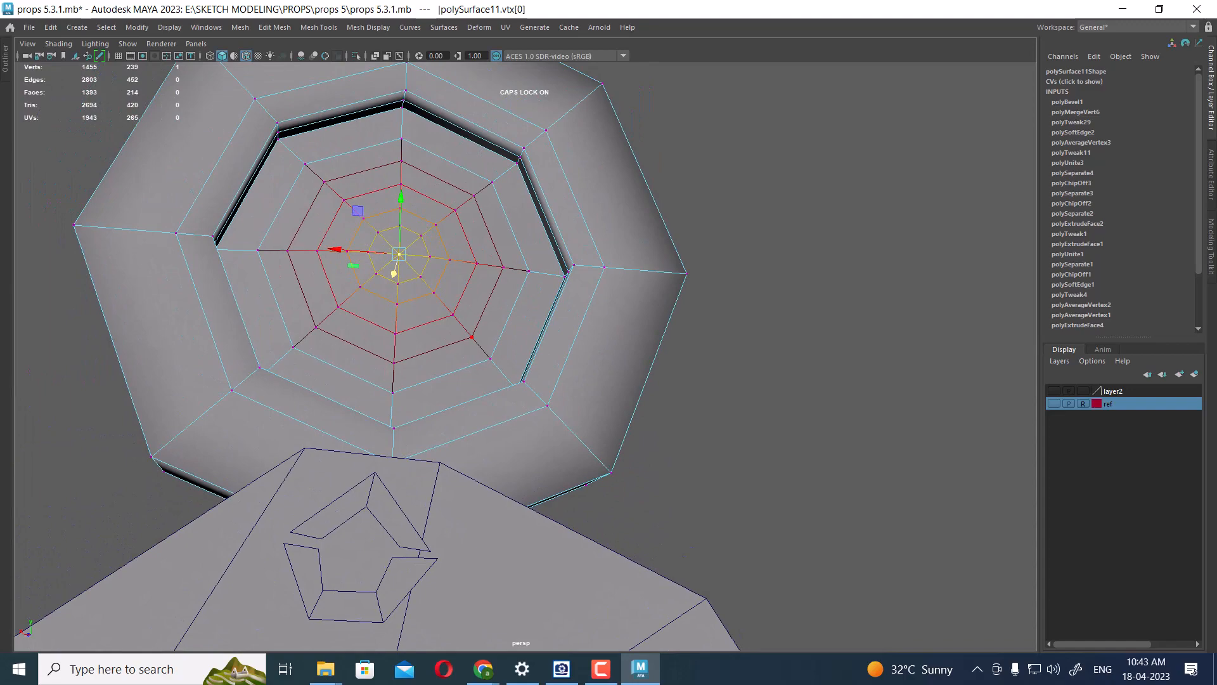
key(shift+period)
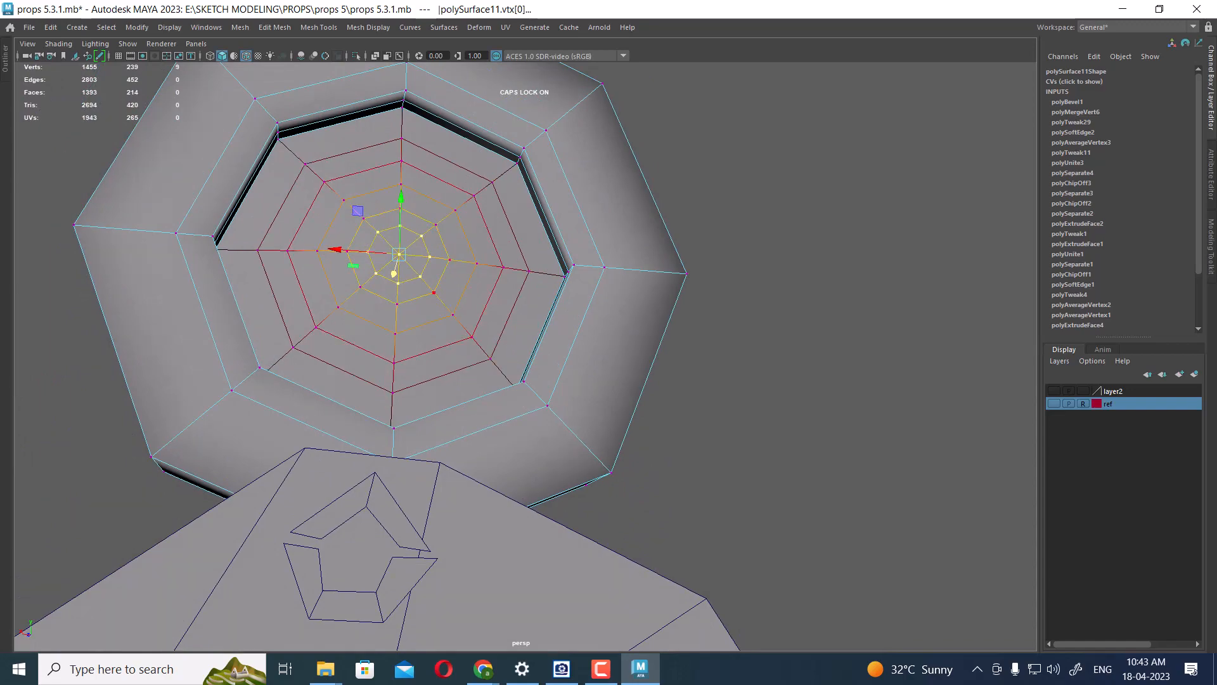
alt+drag(394, 274, 335, 272)
drag(447, 296, 609, 298)
key(shift+period)
key(F10)
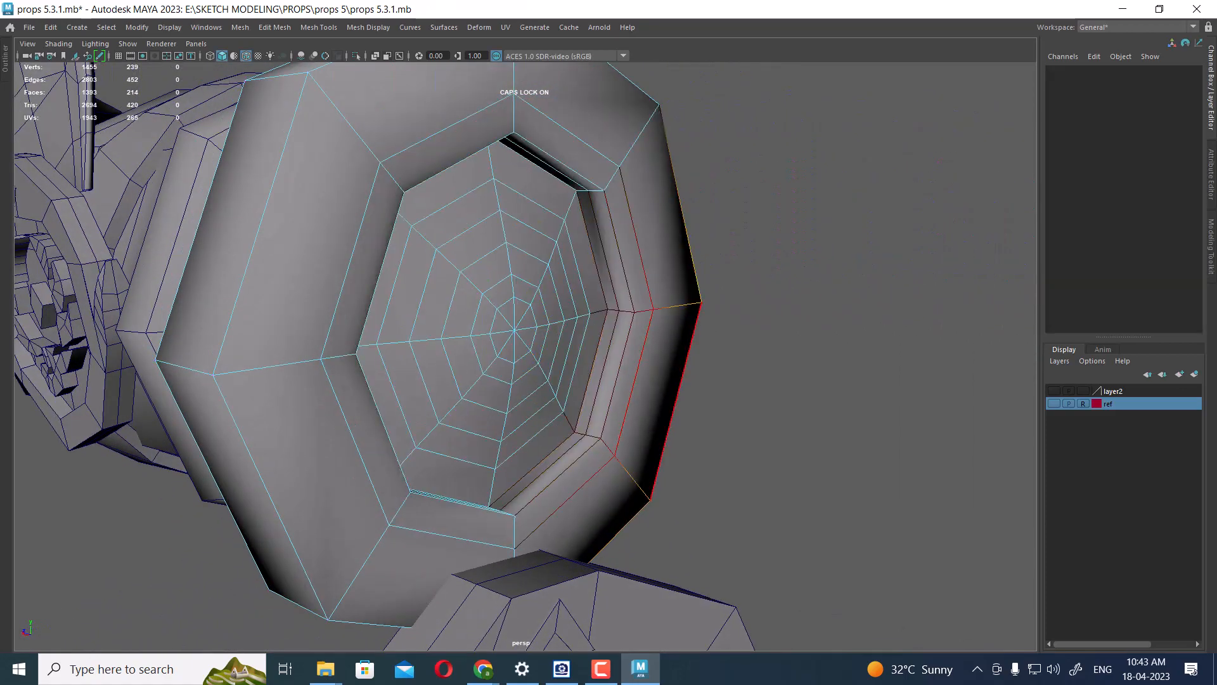
- Return to object mode with nothing selected, and hide the wireframe overlay on the shaded model
scroll(590, 305, down, 4)
key(F8)
click(704, 229)
mouse_move(634, 279)
alt+mouse_down()
mouse_move(704, 282)
mouse_move(638, 280)
alt+mouse_up()
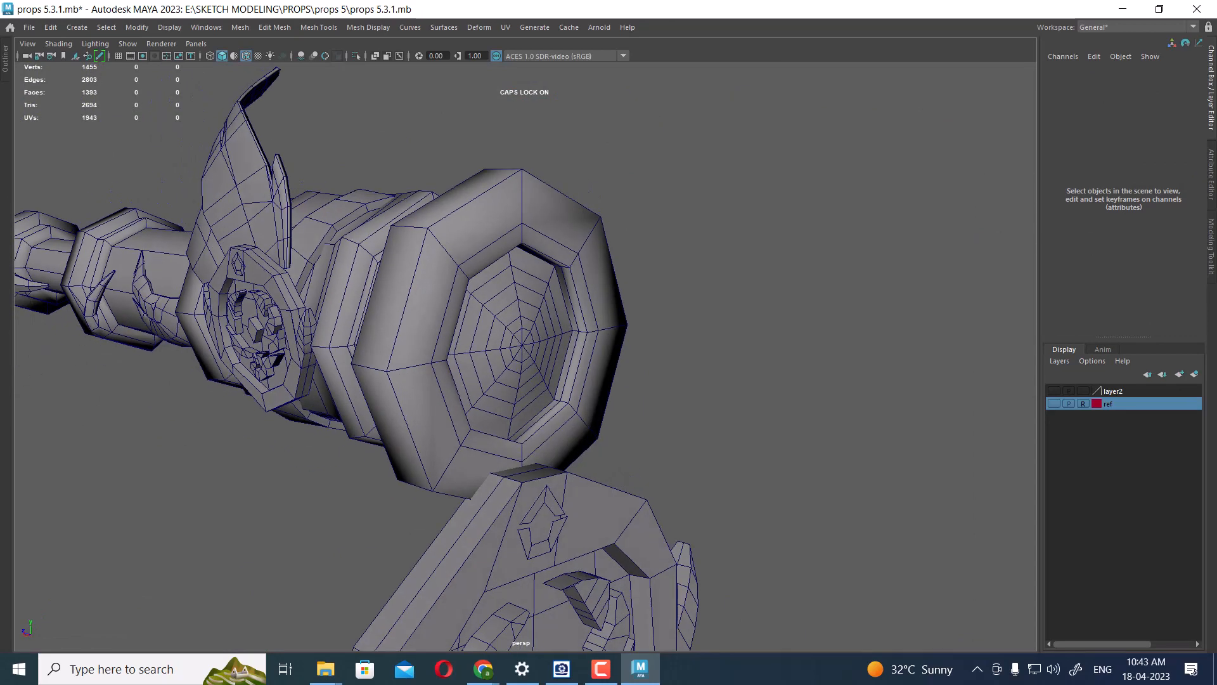
key(alt+5)
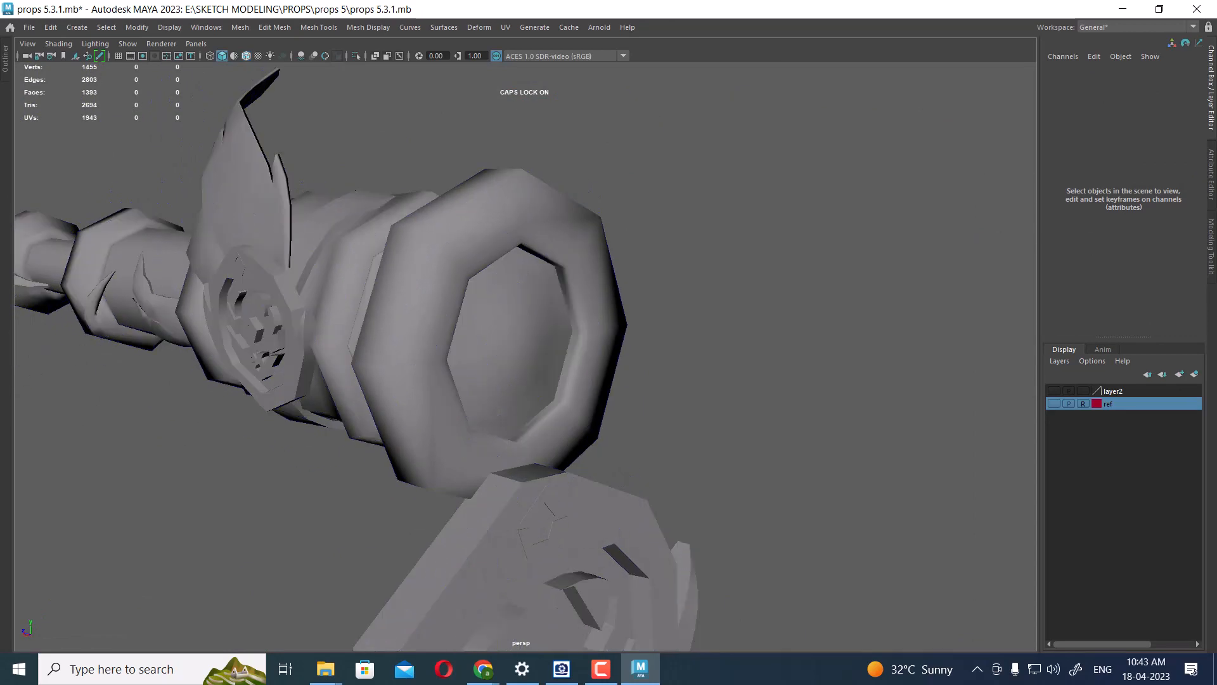
- Select the telescope's barrel mesh and examine it with its front ring in the perspective and side views
key(alt+5)
click(438, 298)
alt+drag(438, 298, 571, 291)
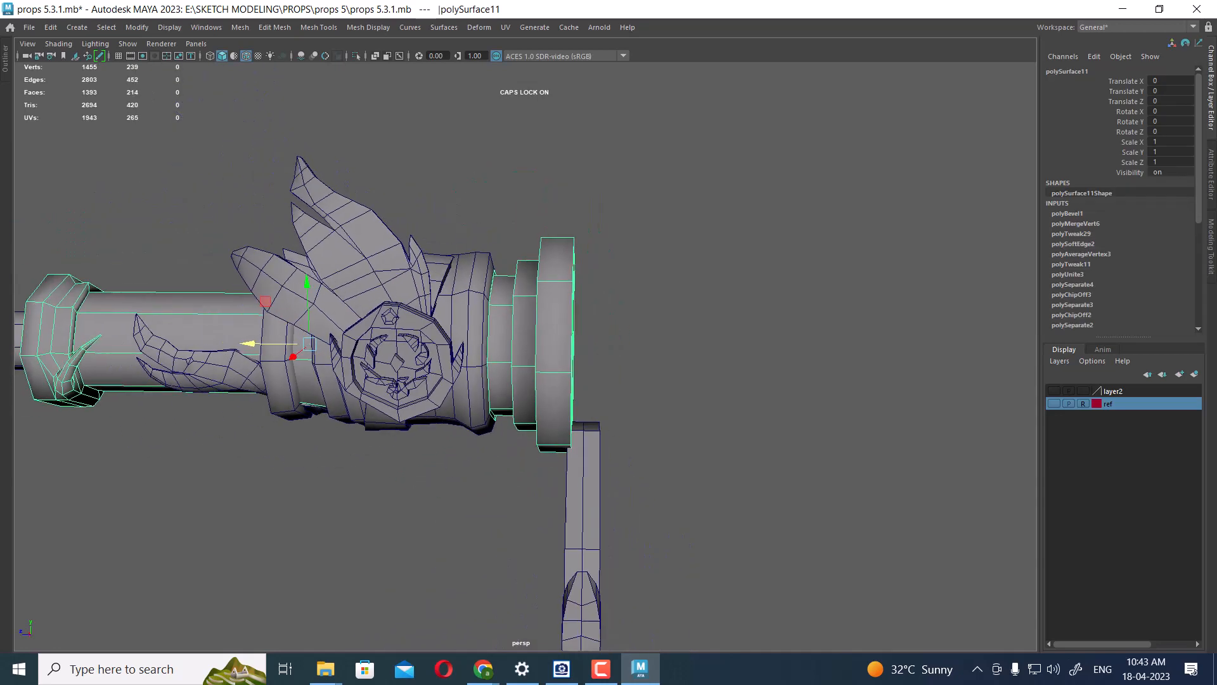
alt+middle_drag(698, 482, 697, 339)
scroll(703, 381, down, 3)
alt+drag(793, 381, 706, 392)
scroll(706, 391, up, 2)
key(space)
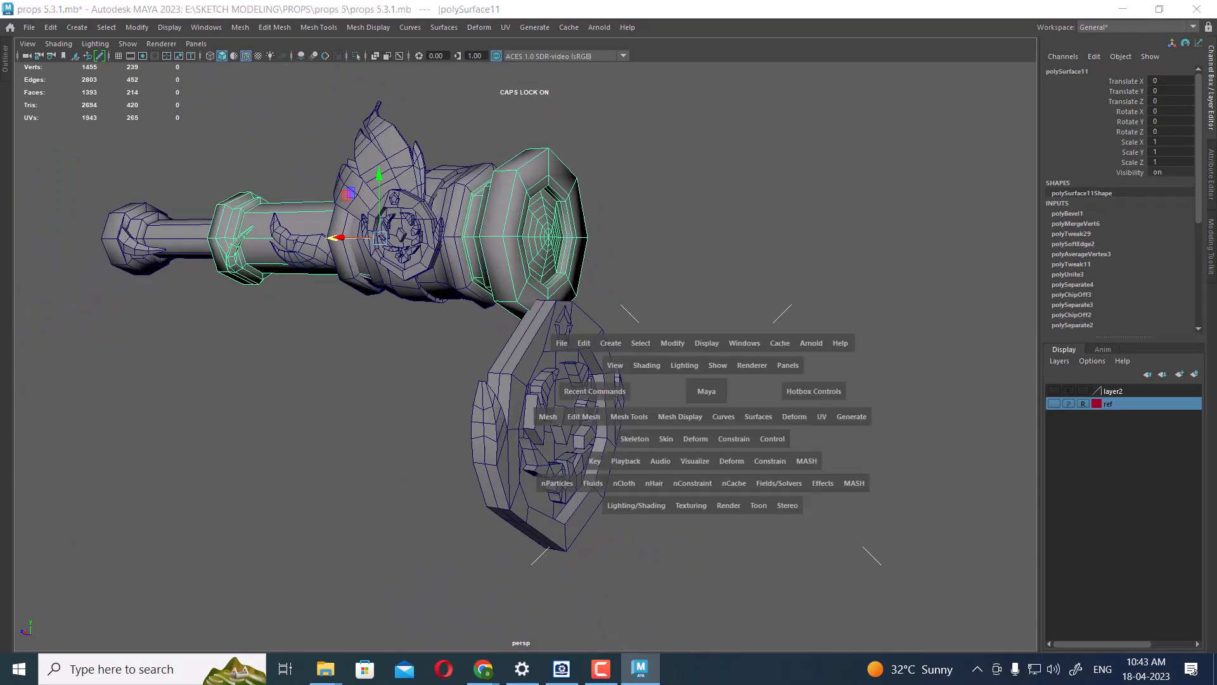
scroll(878, 550, up, 1)
key(space)
scroll(879, 549, up, 2)
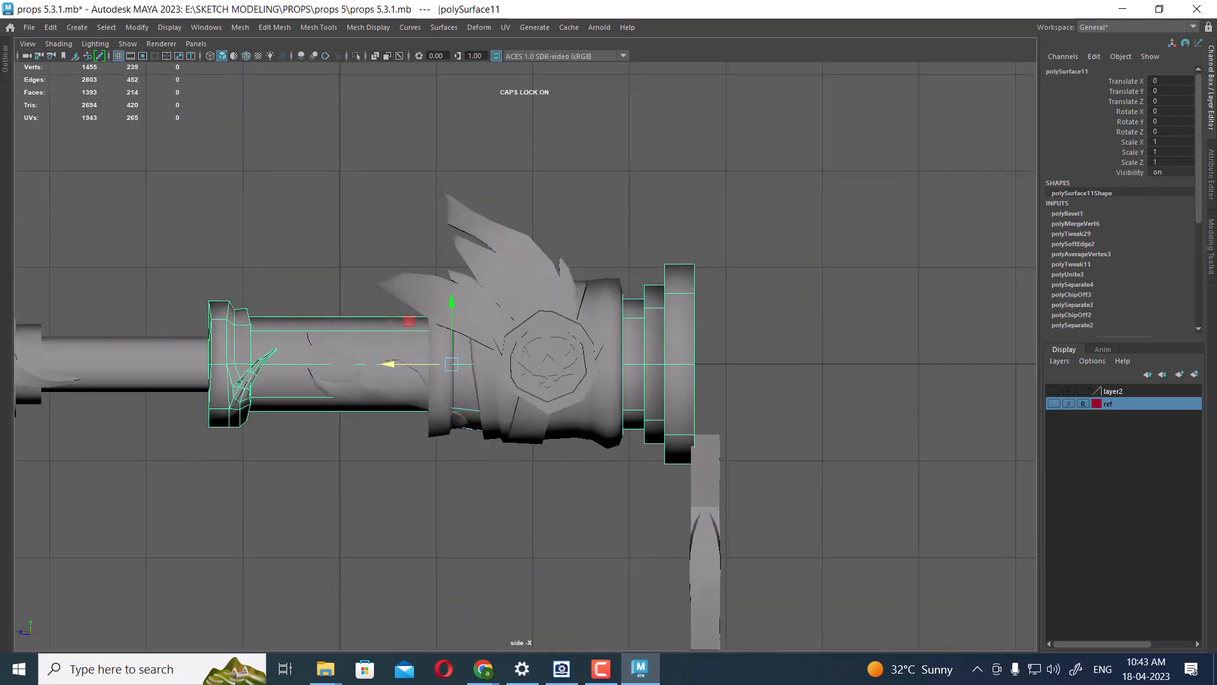
- Make the ref layer visible and bring up the 2.1.jpg reference in ACDSee, framed on the coloured telescope's front end
click(1054, 404)
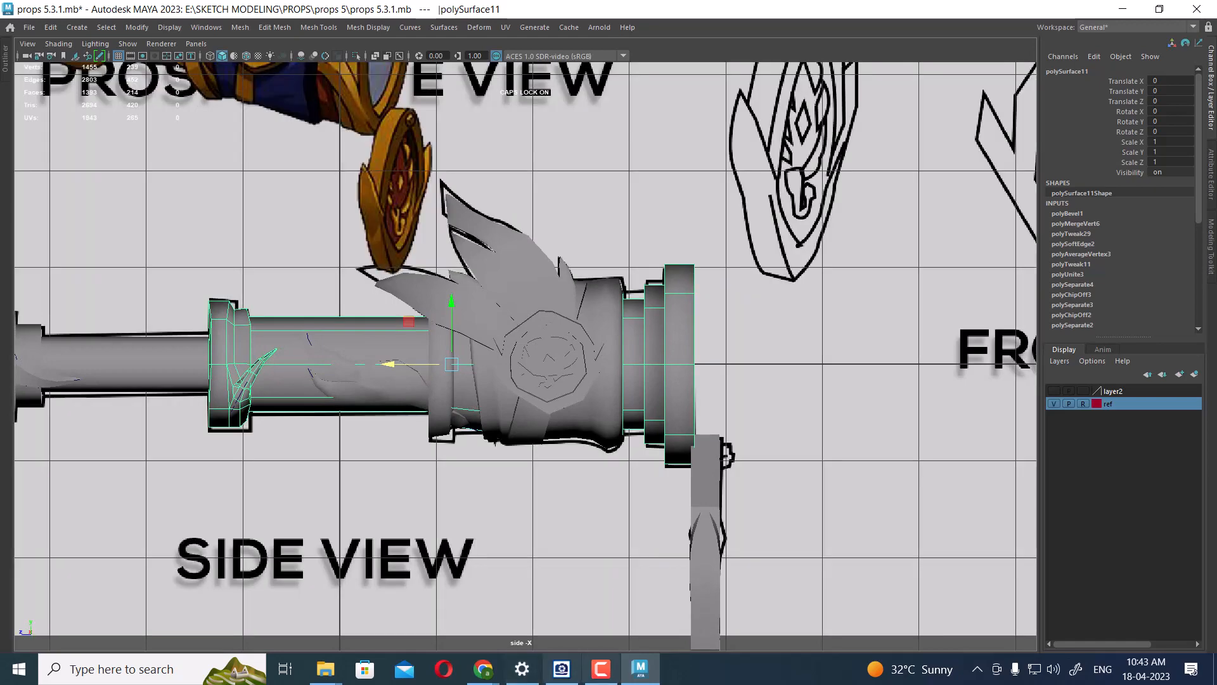
click(562, 668)
drag(285, 381, 218, 352)
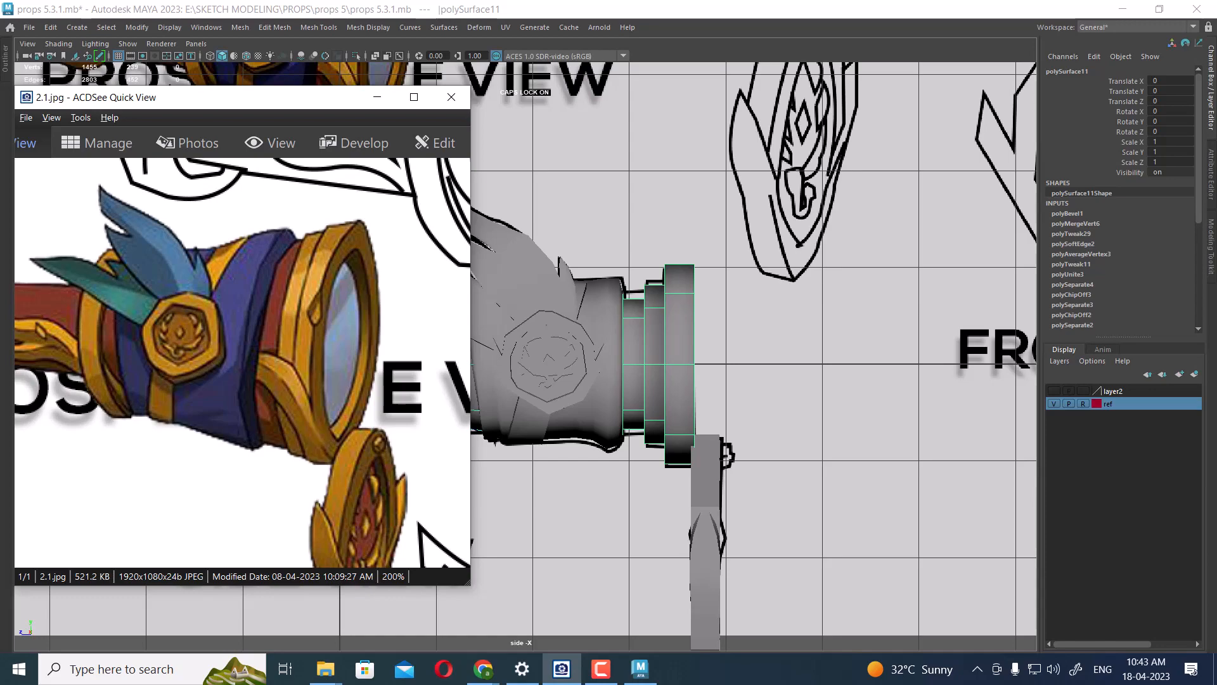
right_drag(683, 428, 687, 396)
key(space)
drag(684, 422, 599, 323)
scroll(764, 447, up, 2)
click(724, 346)
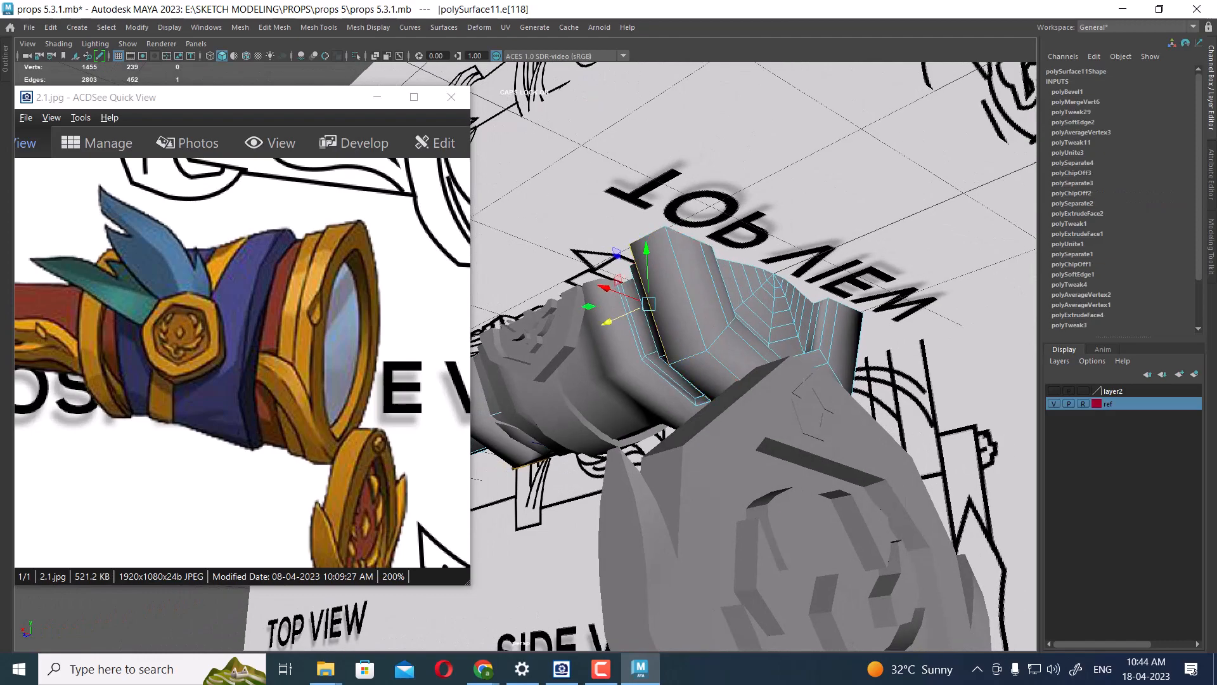
- Unlock the ref layer, lower the top-view image plane below the telescope to about -5.4 in Y, and set the layer back to reference
scroll(723, 355, down, 5)
alt+drag(723, 355, 684, 393)
alt+middle_drag(685, 393, 815, 437)
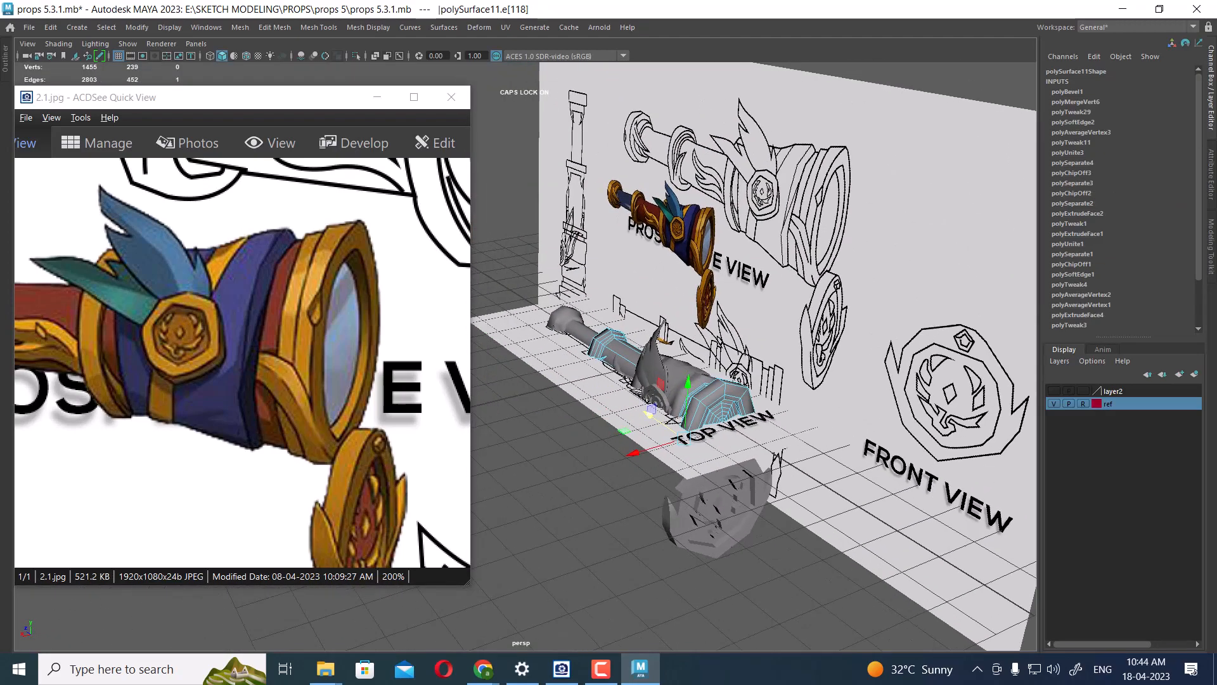
alt+drag(814, 438, 847, 433)
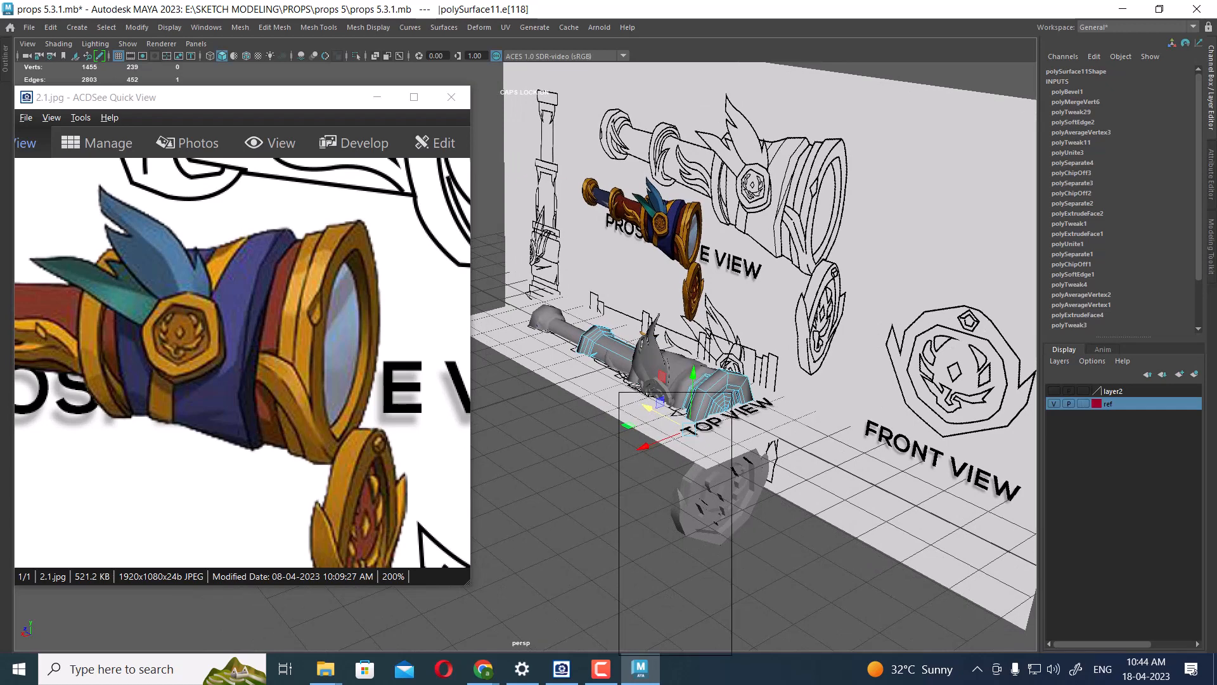
right_click(675, 327)
right_drag(555, 290, 667, 250)
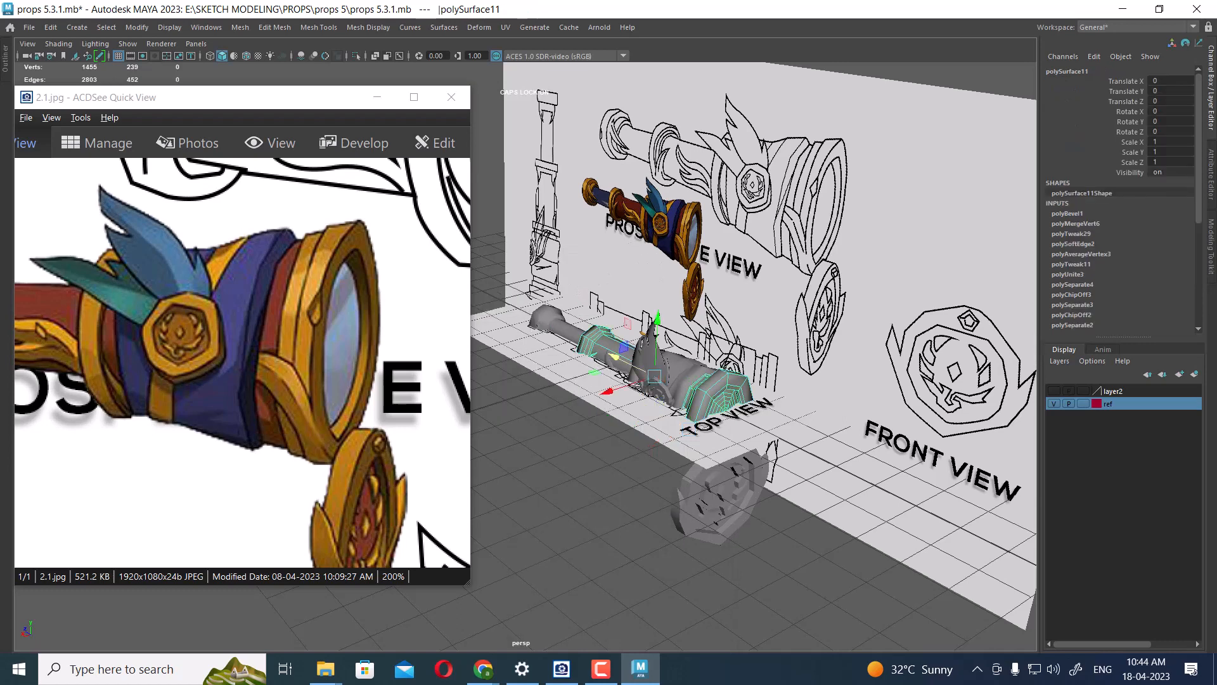
click(672, 422)
drag(806, 250, 856, 361)
click(1083, 404)
click(1083, 404)
- Select the barrel mesh and compare its front rings with the perspective line drawing in 2.1.jpg
scroll(774, 393, up, 5)
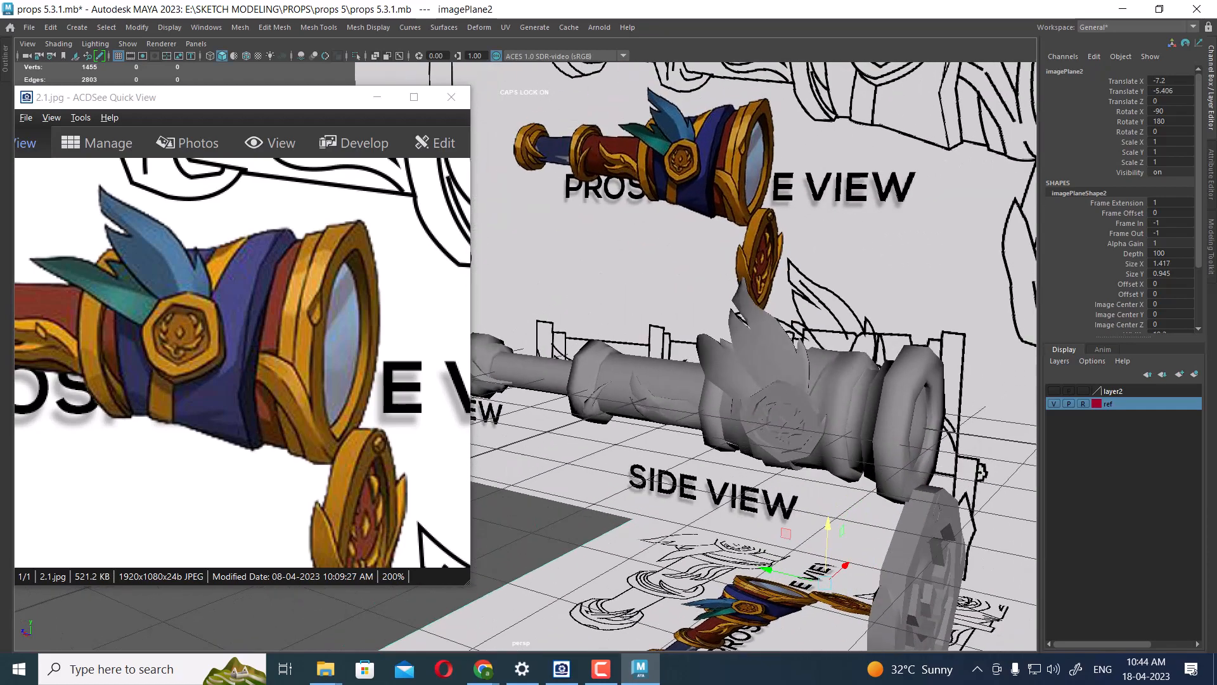
alt+middle_drag(789, 418, 669, 409)
scroll(669, 409, up, 1)
click(784, 412)
alt+drag(785, 412, 815, 355)
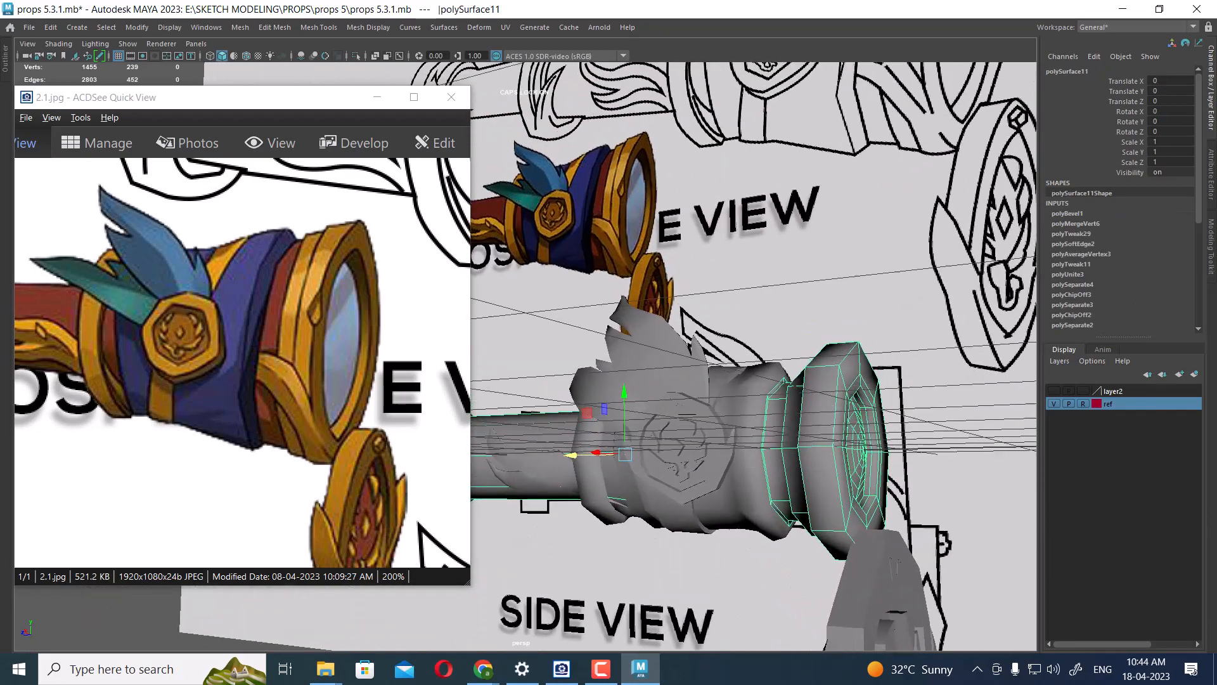
alt+middle_drag(815, 355, 770, 282)
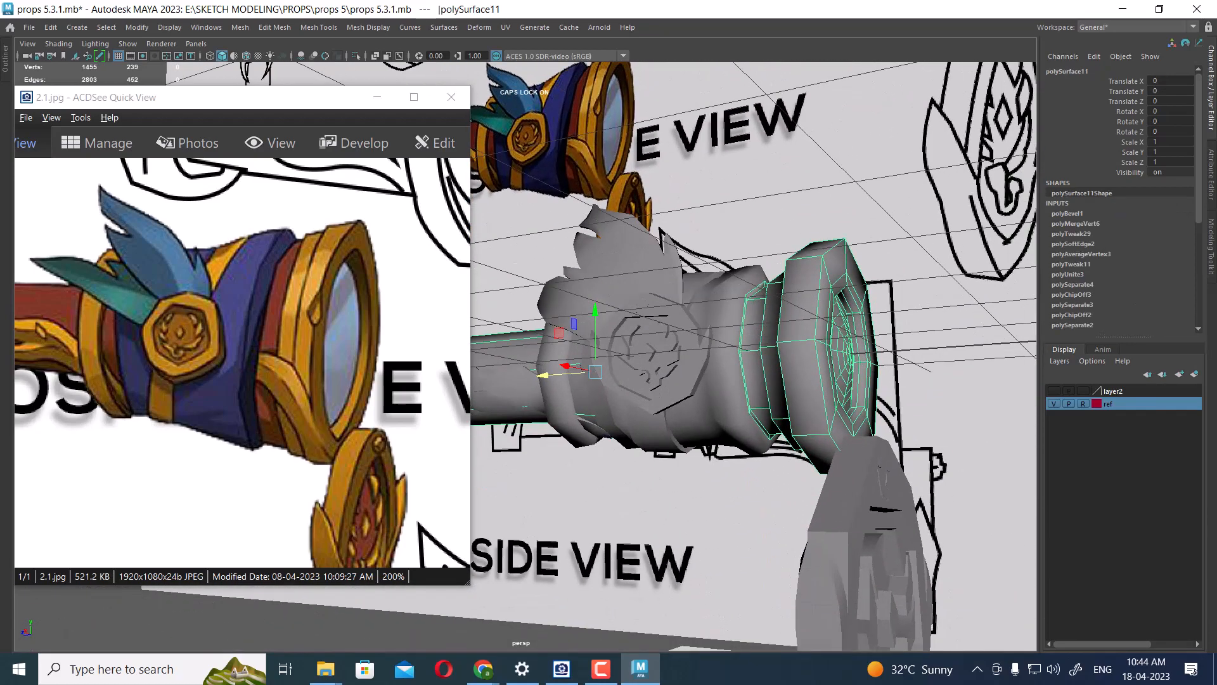
drag(387, 330, 95, 300)
mouse_move(305, 254)
mouse_down()
mouse_move(142, 419)
mouse_move(125, 416)
mouse_up()
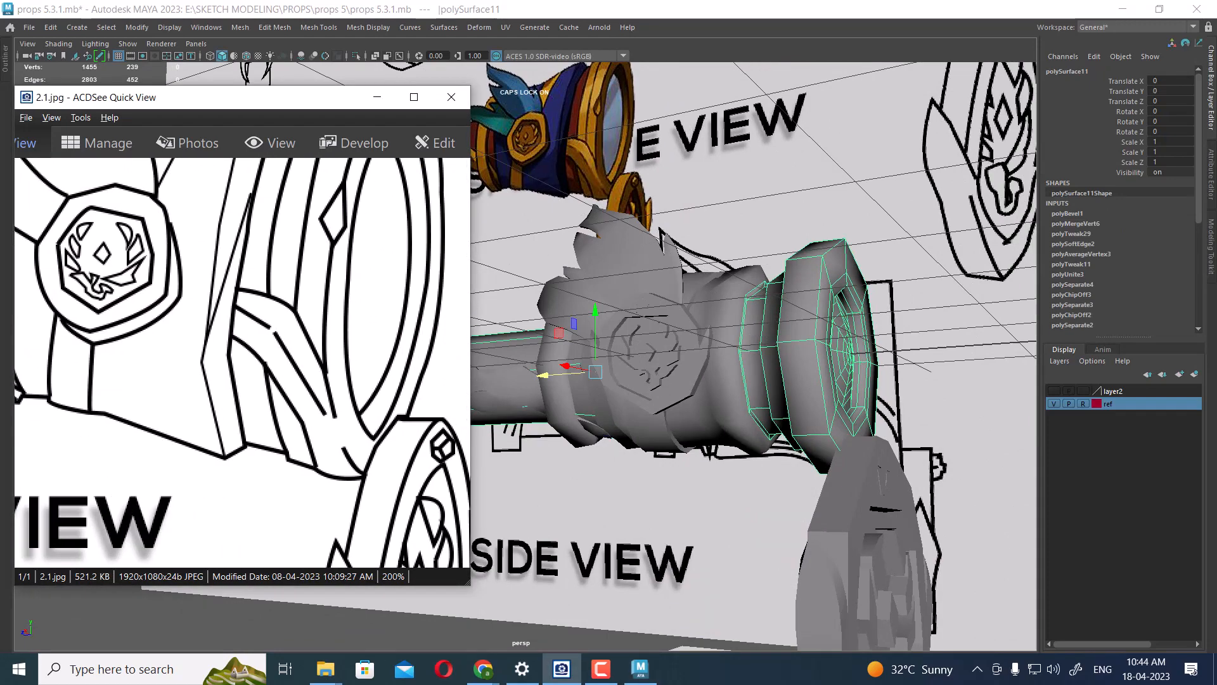
scroll(241, 308, down, 6)
mouse_move(286, 355)
mouse_down()
mouse_move(179, 346)
mouse_move(252, 328)
mouse_move(276, 336)
mouse_up()
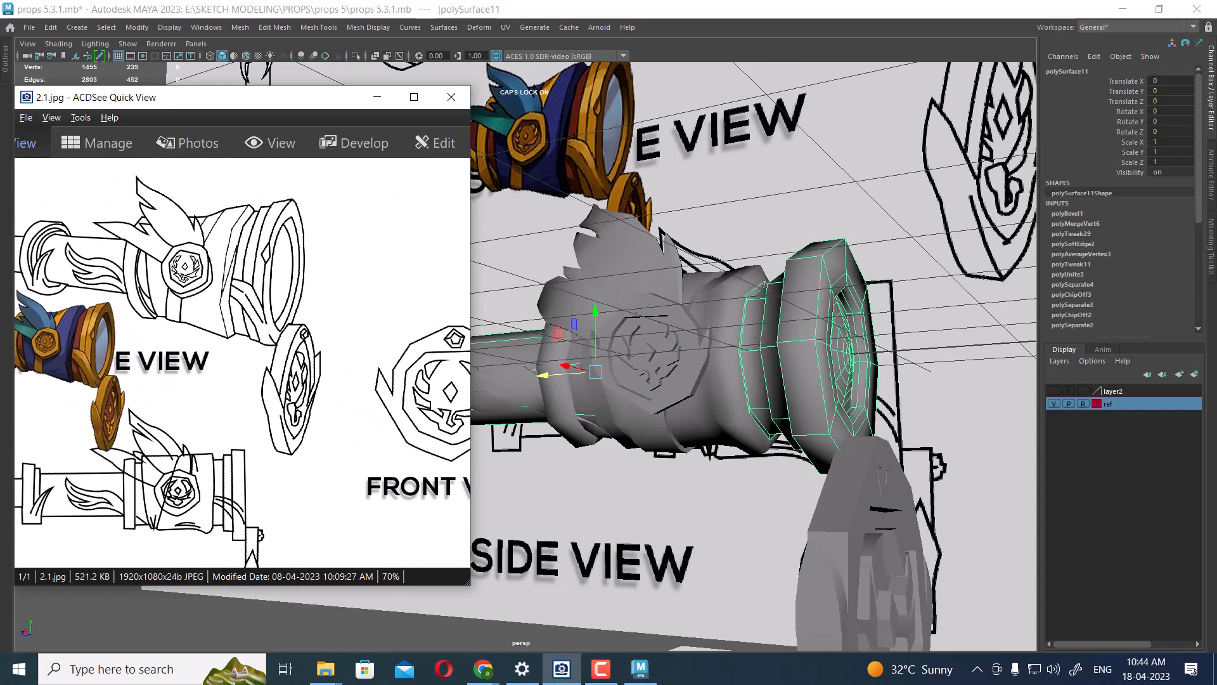
- Separate the selected barrel mesh into its individual pieces and clear the selection
alt+drag(761, 355, 735, 374)
alt+right_drag(736, 374, 707, 374)
alt+middle_drag(707, 374, 764, 369)
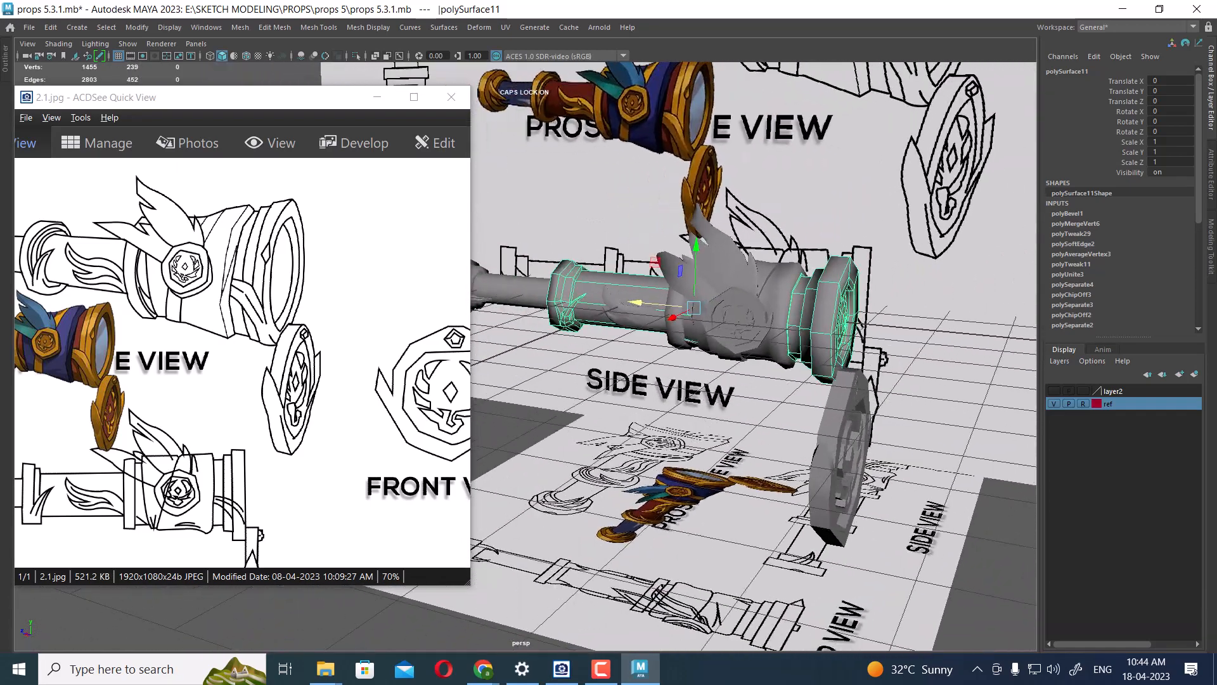
shift+right_drag(818, 292, 816, 548)
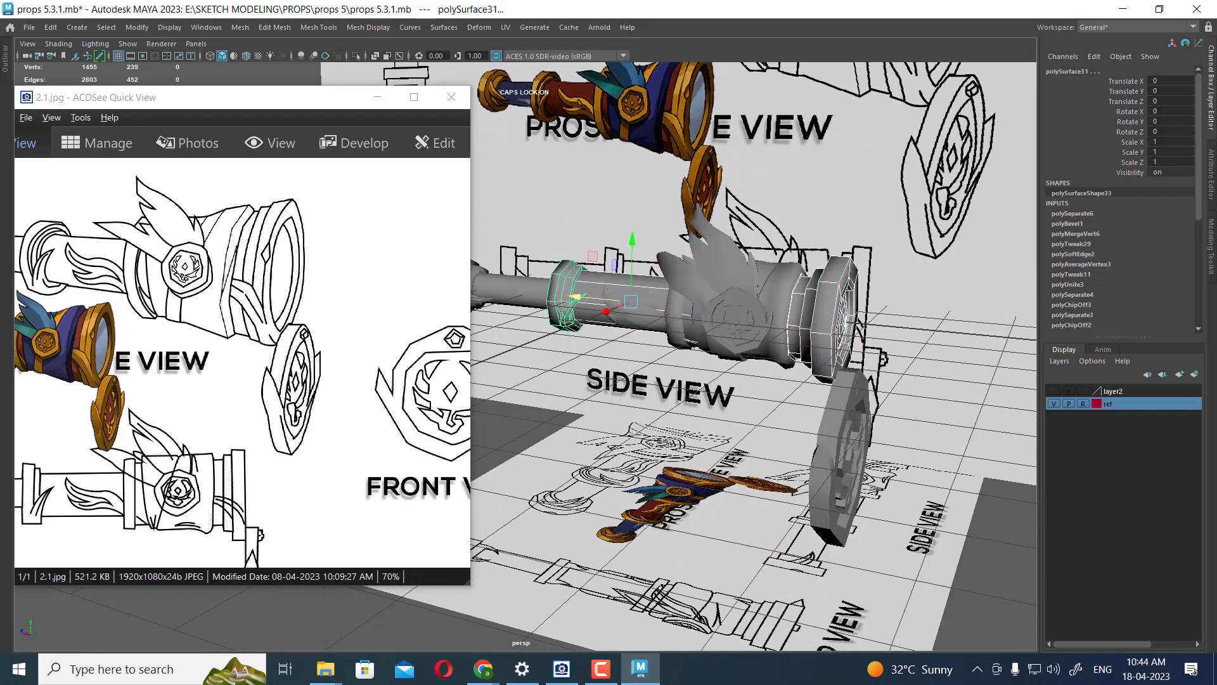
click(758, 423)
- Select the separated front ring piece and center its pivot
click(824, 312)
alt+drag(818, 329, 735, 330)
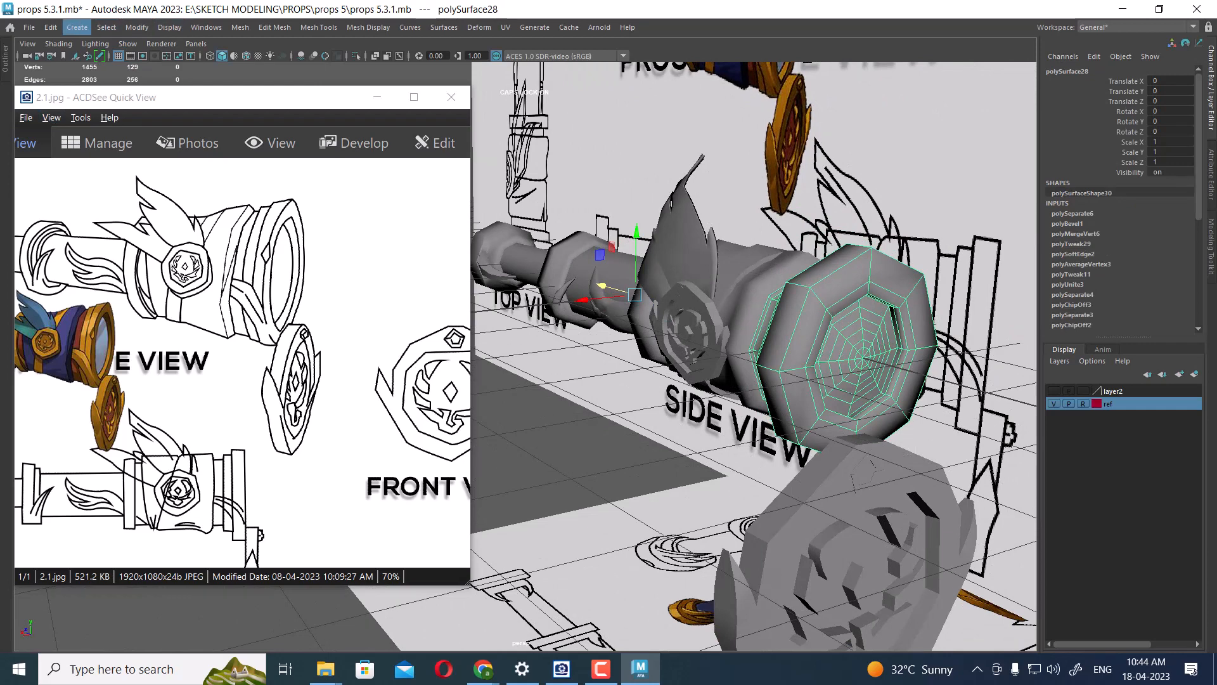
click(137, 27)
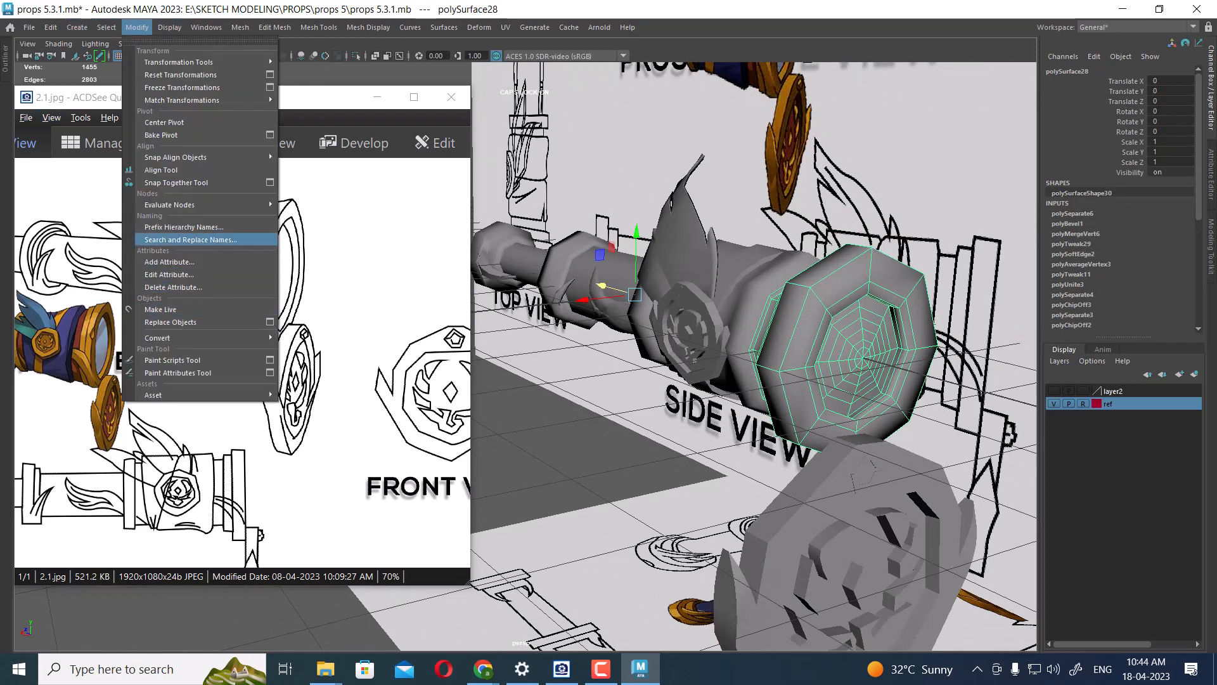
click(165, 123)
- Try smoothing the front ring piece with 1 division
shift+right_click(833, 264)
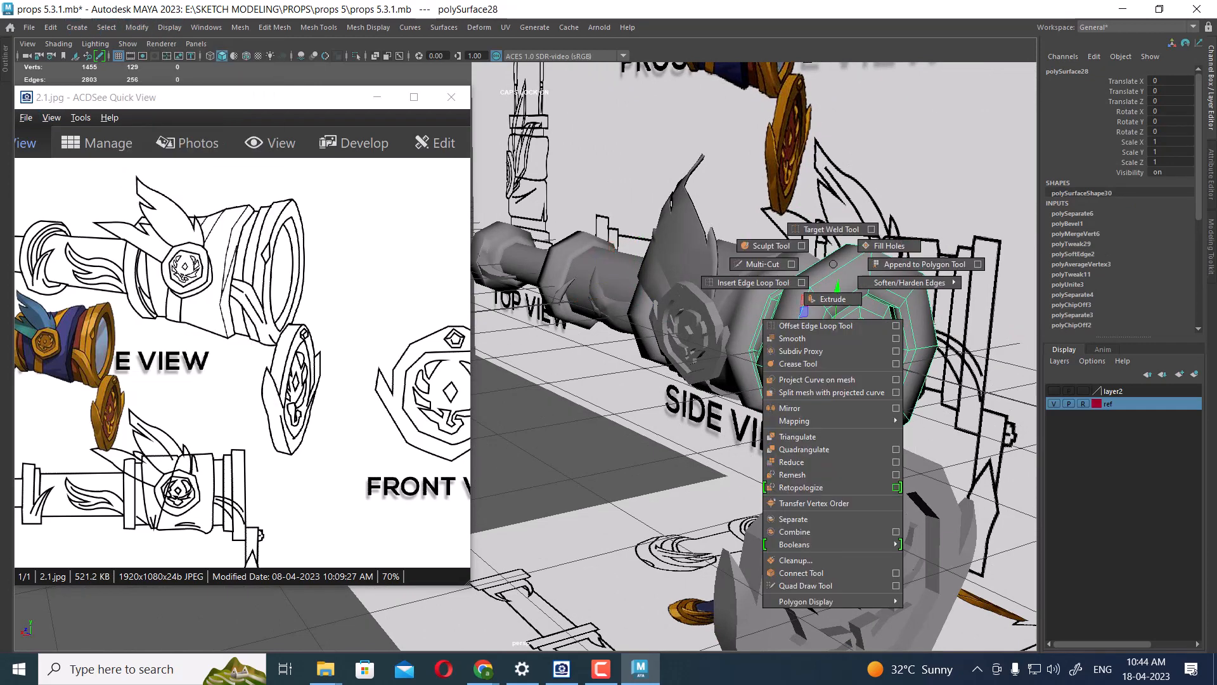
shift+right_drag(803, 310, 792, 338)
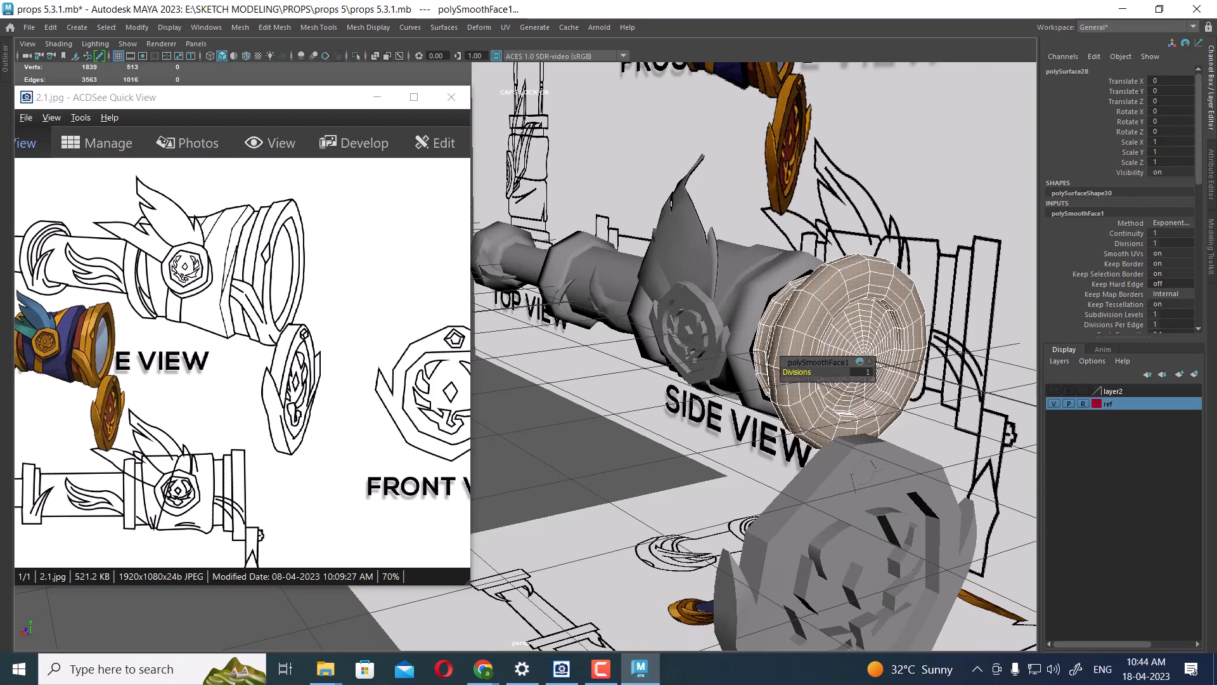
alt+drag(843, 342, 878, 375)
key(ctrl+z)
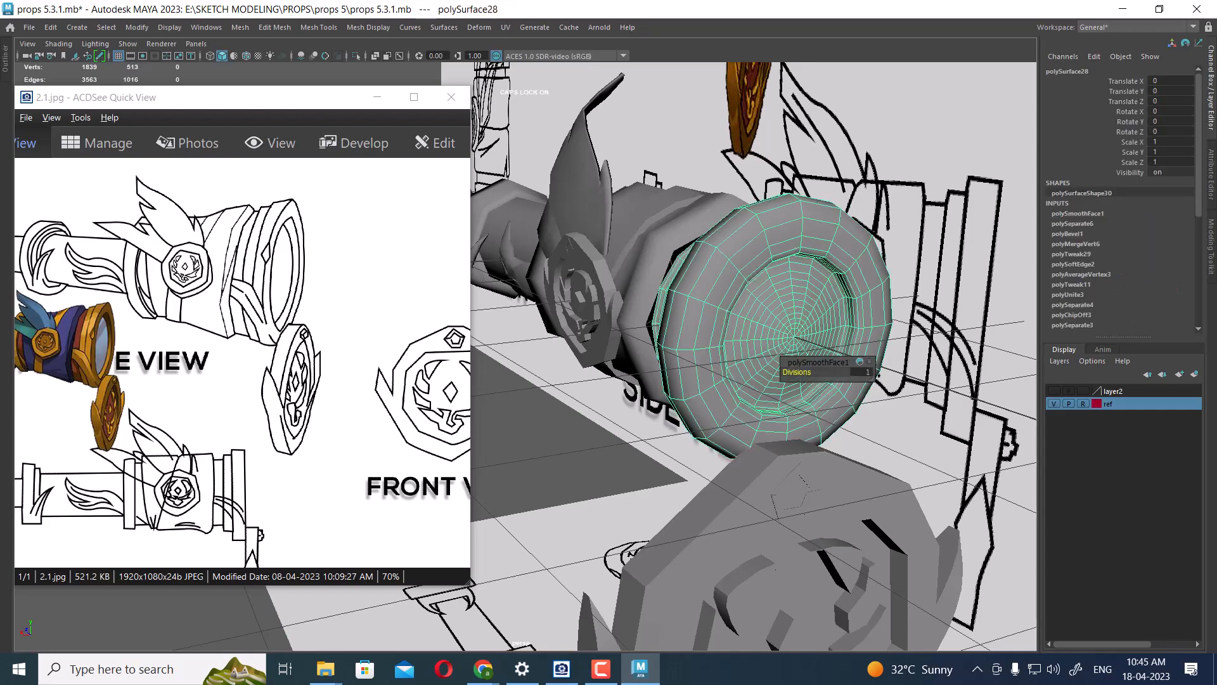
mouse_move(748, 380)
alt+mouse_down()
mouse_move(849, 387)
mouse_move(811, 371)
mouse_move(878, 345)
mouse_move(900, 405)
mouse_move(875, 358)
mouse_move(761, 362)
alt+mouse_up()
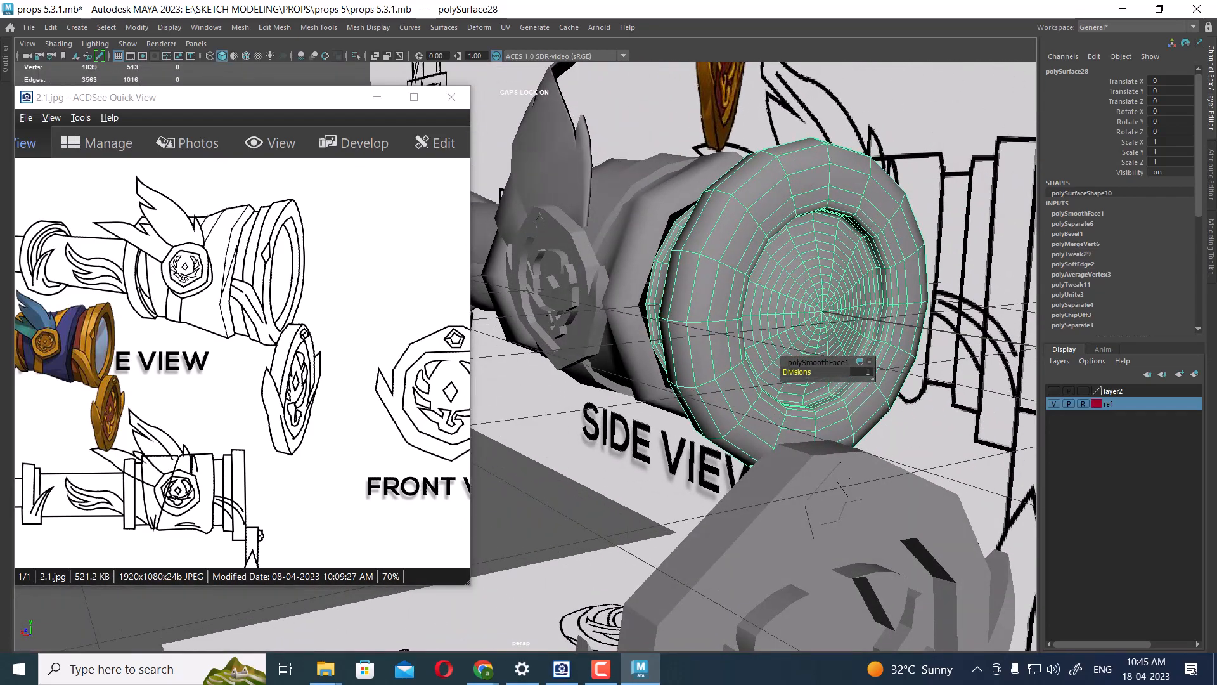
click(970, 253)
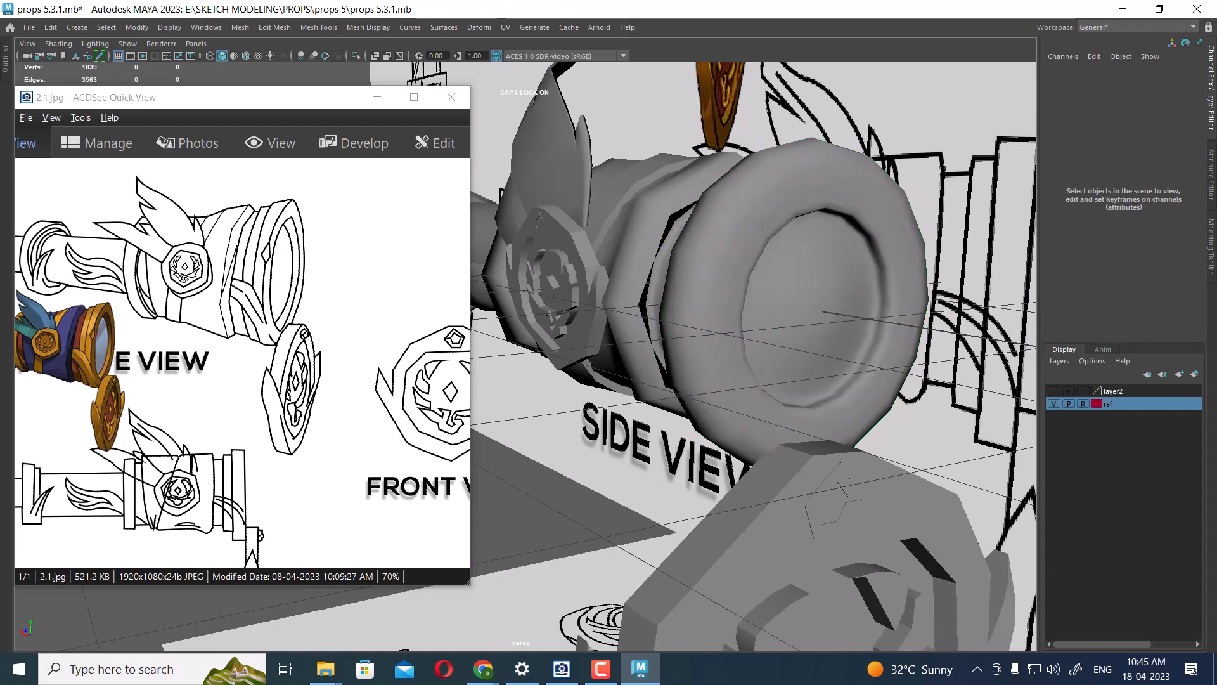
key(ctrl+z)
key(ctrl+z)
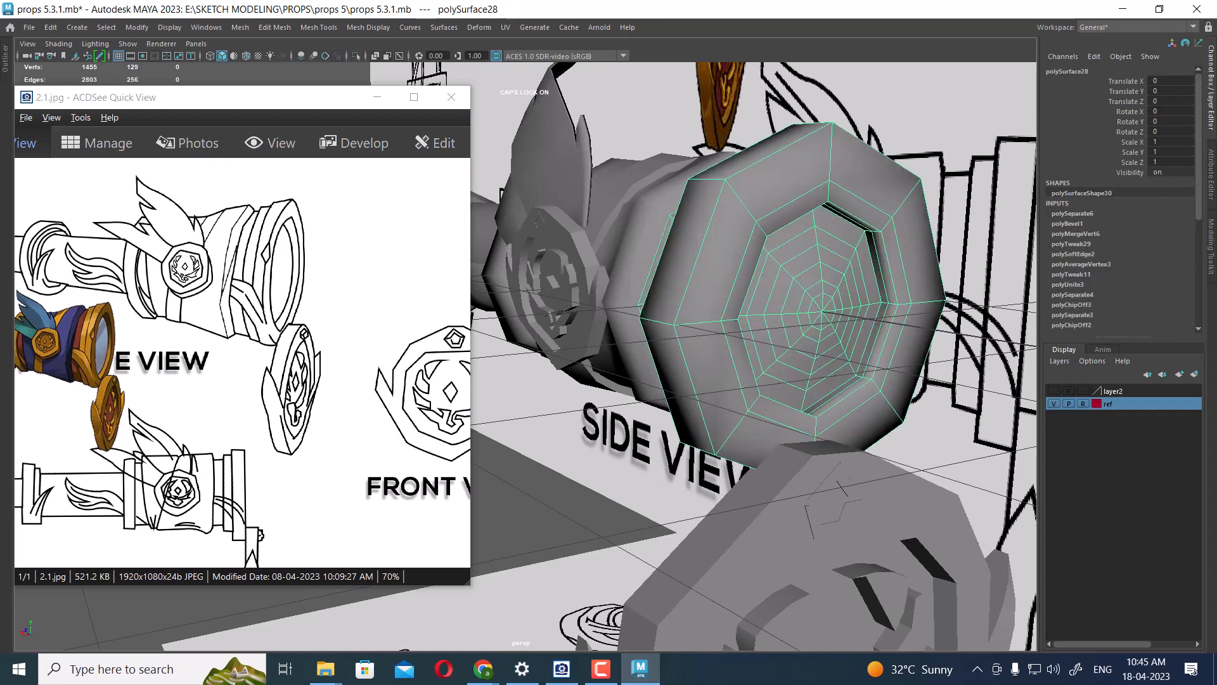
- Delete the construction history of the front ring piece
scroll(753, 356, up, 2)
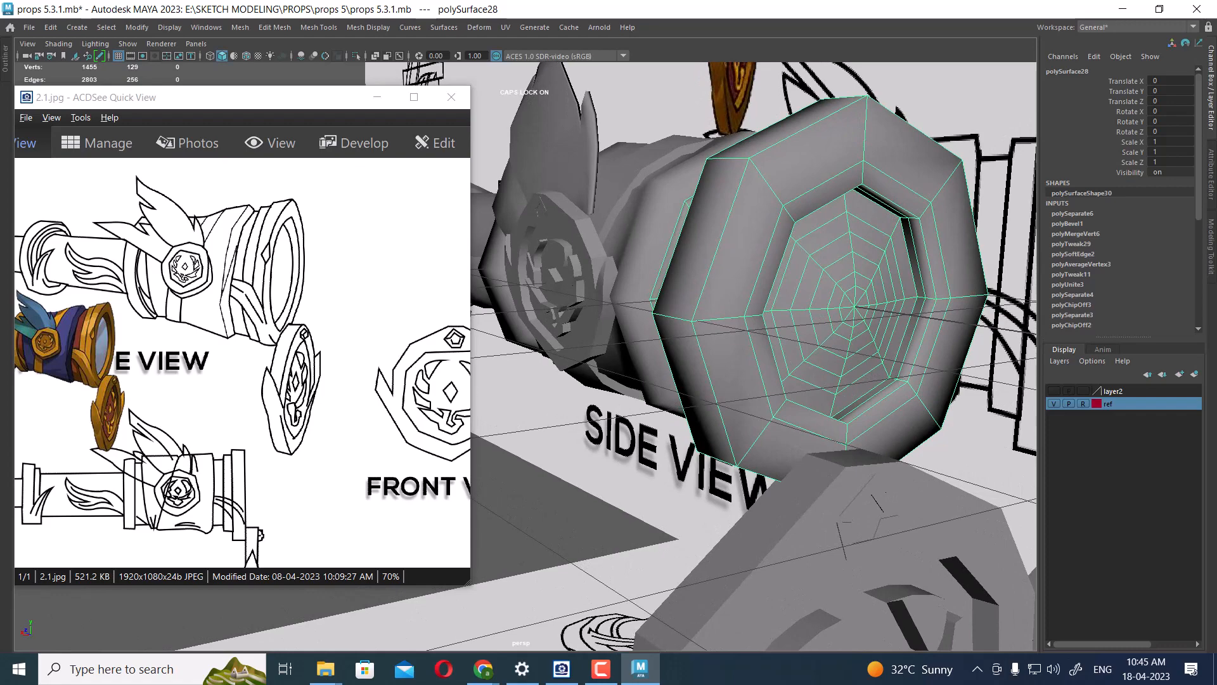
scroll(754, 356, down, 4)
mouse_move(753, 356)
alt+mouse_down()
mouse_move(805, 358)
mouse_move(704, 364)
mouse_move(749, 358)
alt+mouse_up()
scroll(805, 359, down, 4)
scroll(754, 355, up, 2)
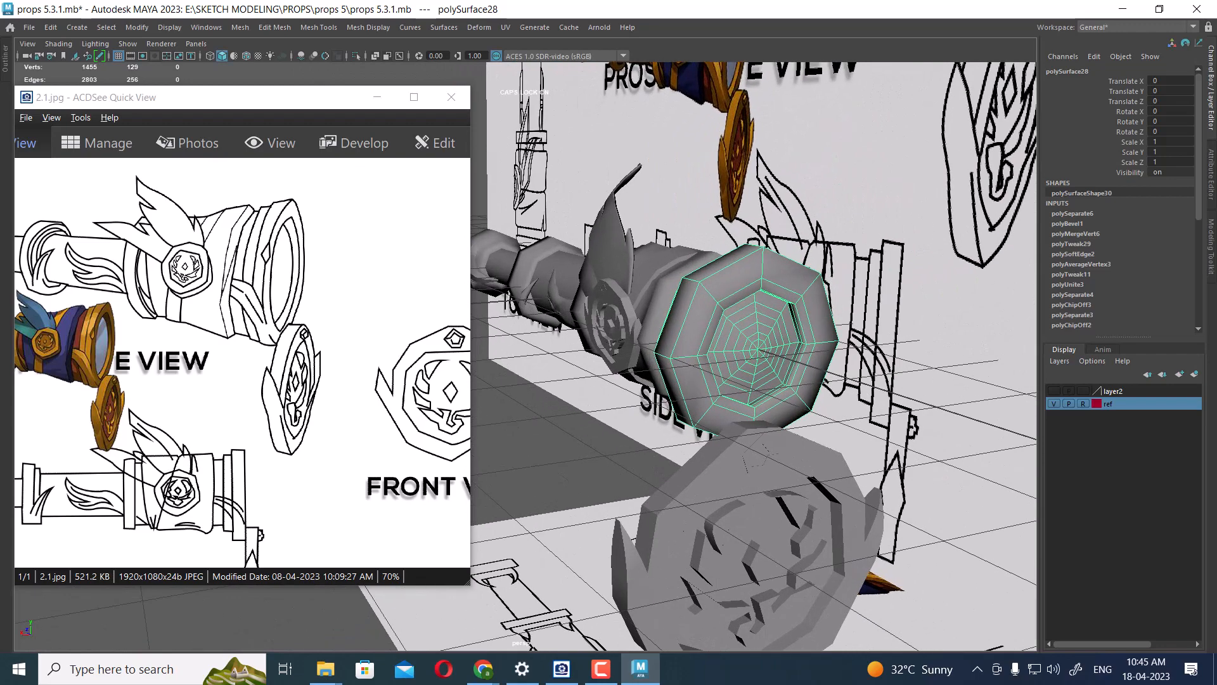
scroll(753, 355, up, 3)
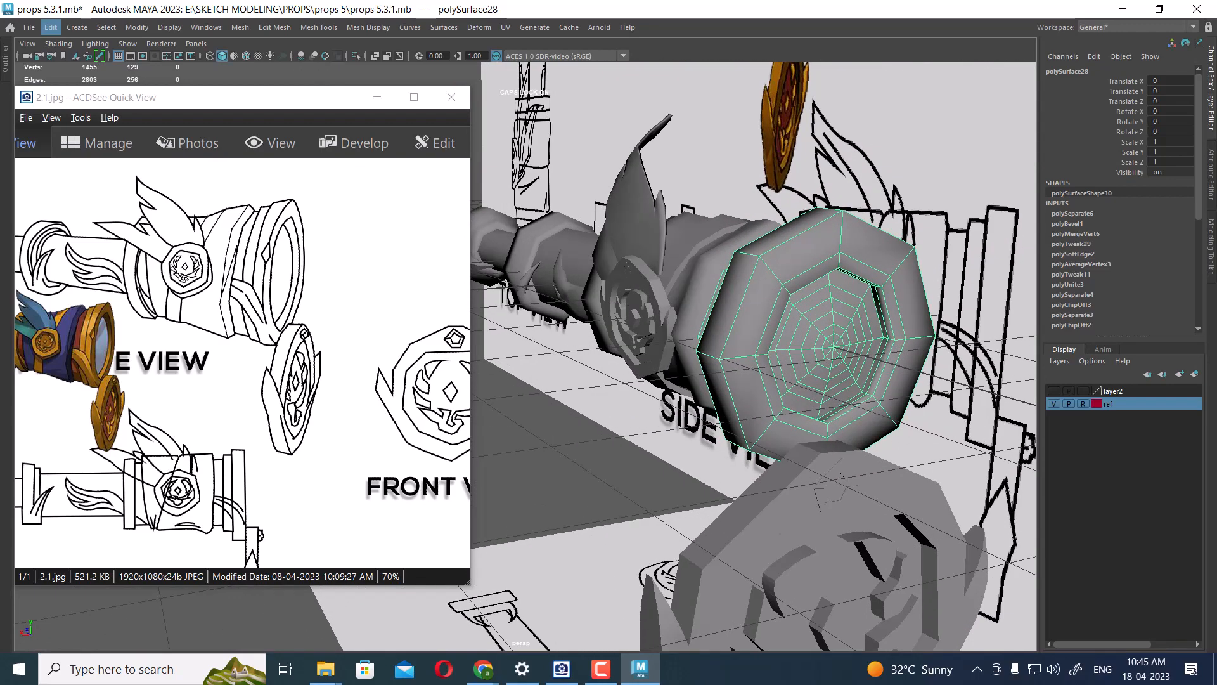
click(51, 28)
mouse_move(126, 179)
click(241, 179)
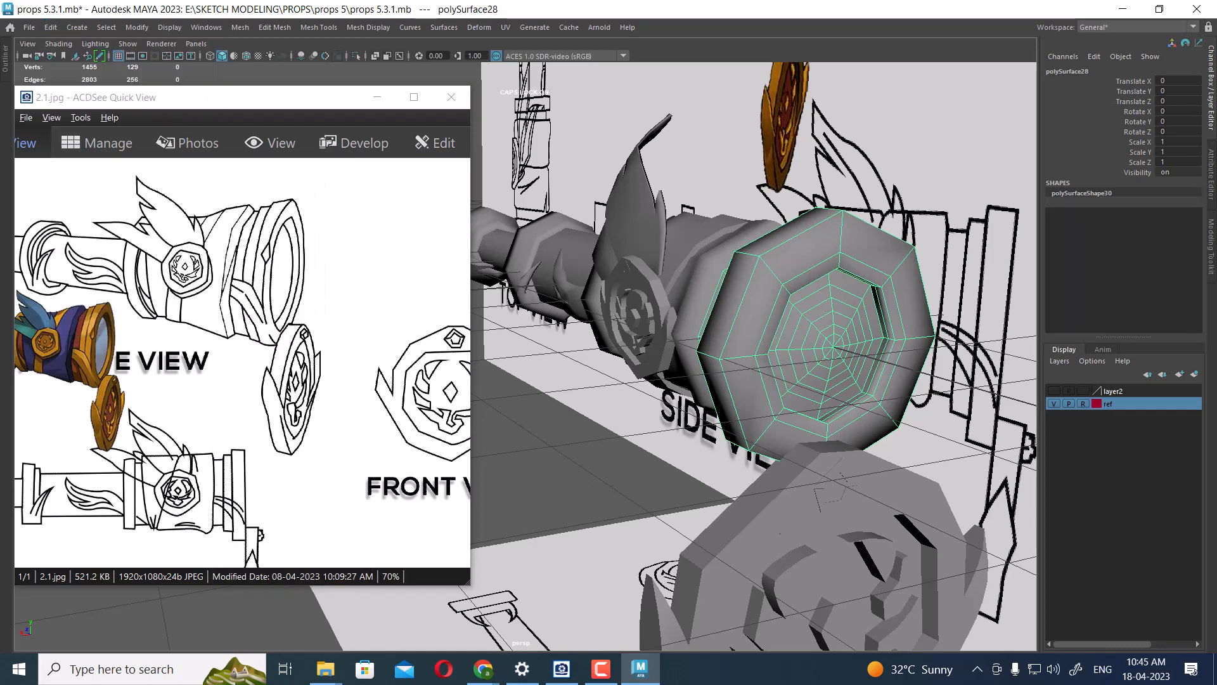
- Insert an edge loop around the front ring's outer side, close to its front edge
scroll(753, 356, up, 4)
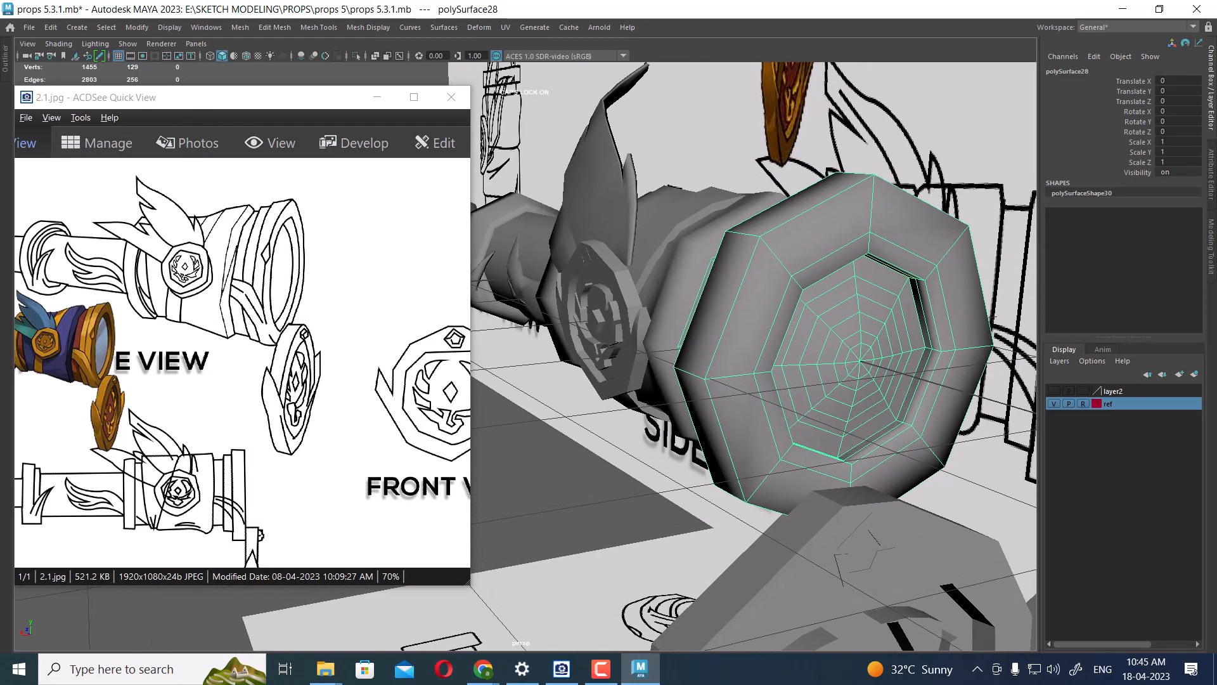
alt+drag(754, 356, 769, 356)
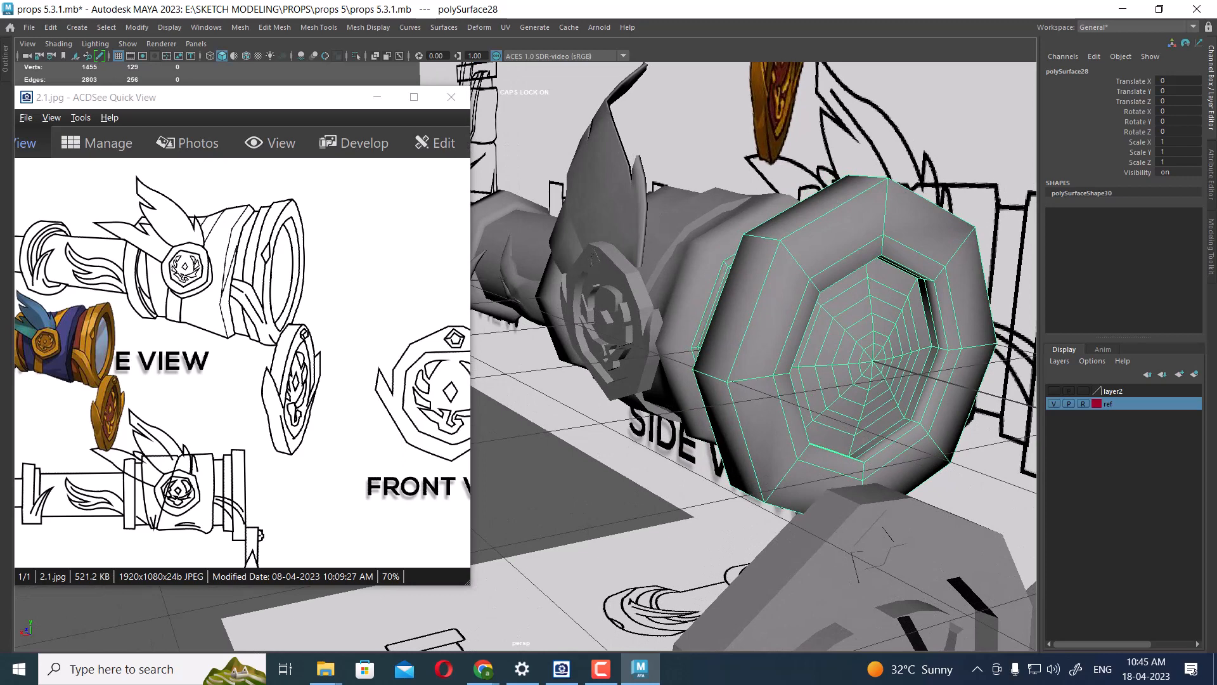
scroll(754, 355, up, 2)
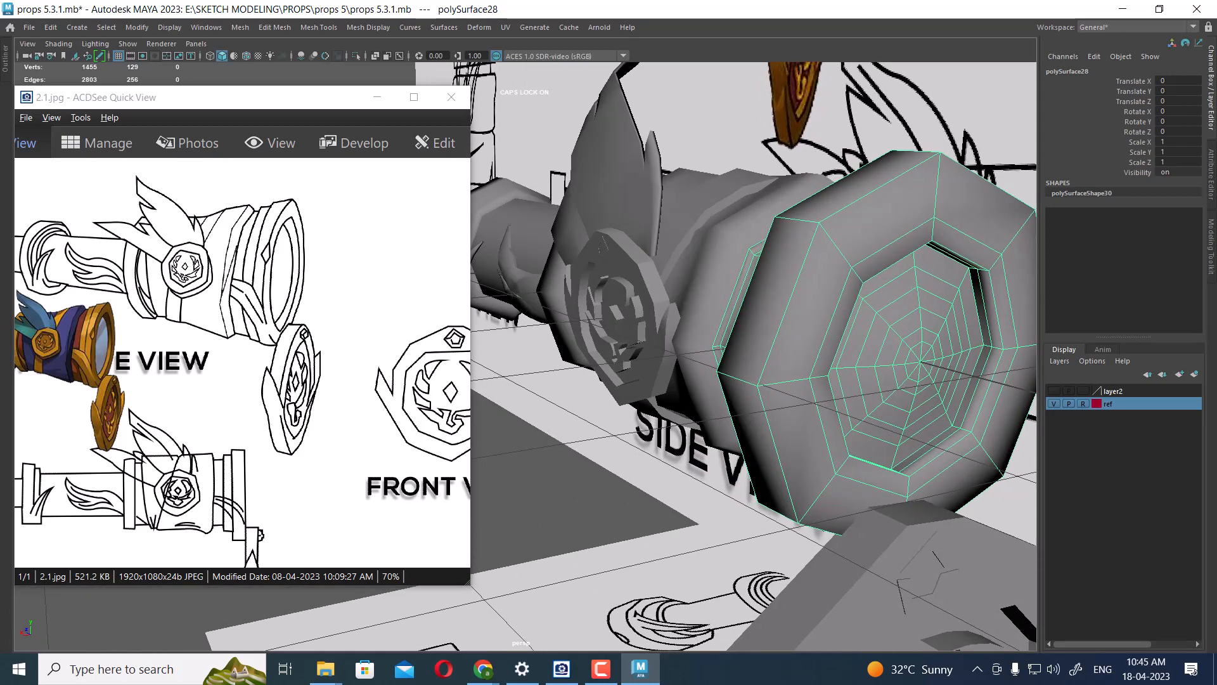
shift+right_drag(823, 272, 801, 278)
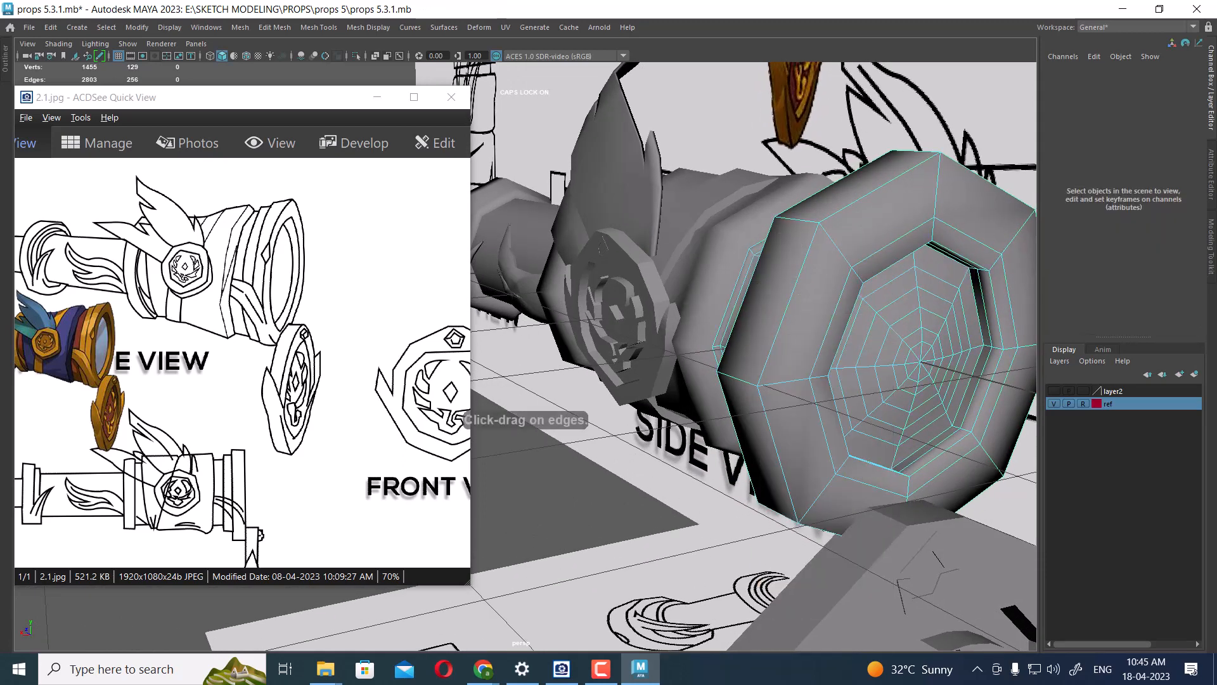
click(812, 221)
alt+drag(812, 241, 919, 241)
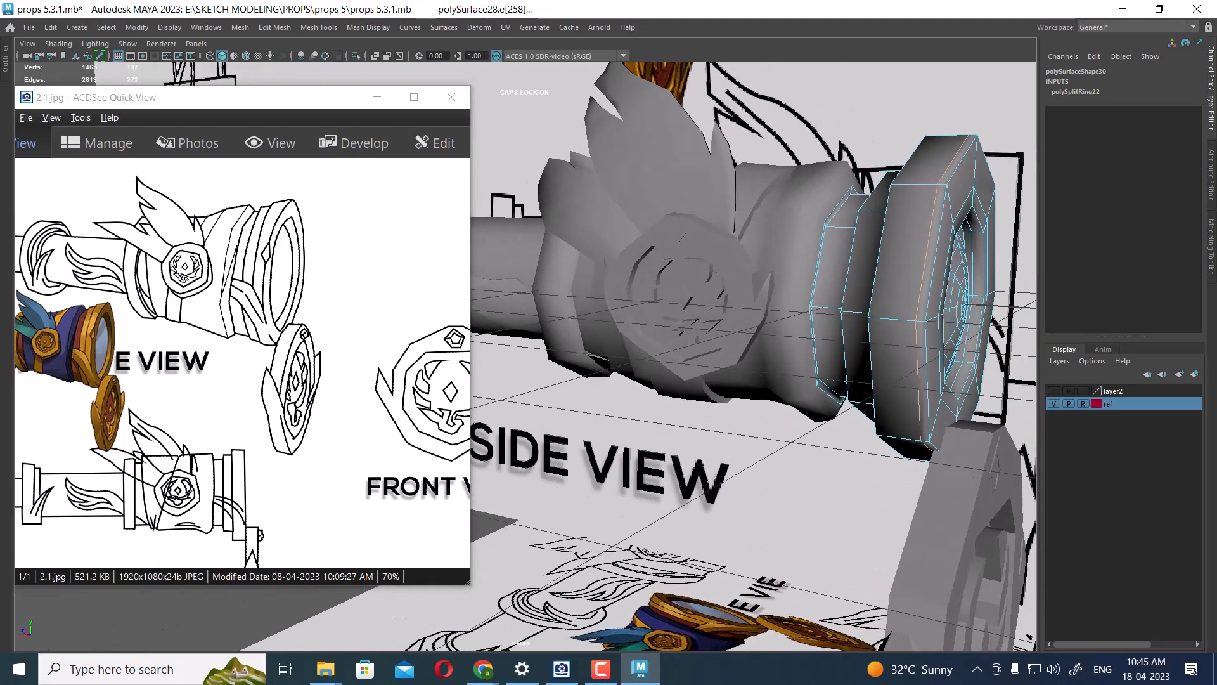
- Try inserting another edge loop around the front ring's outer side, close to its rear edge
alt+middle_drag(920, 241, 840, 274)
alt+right_drag(840, 274, 865, 273)
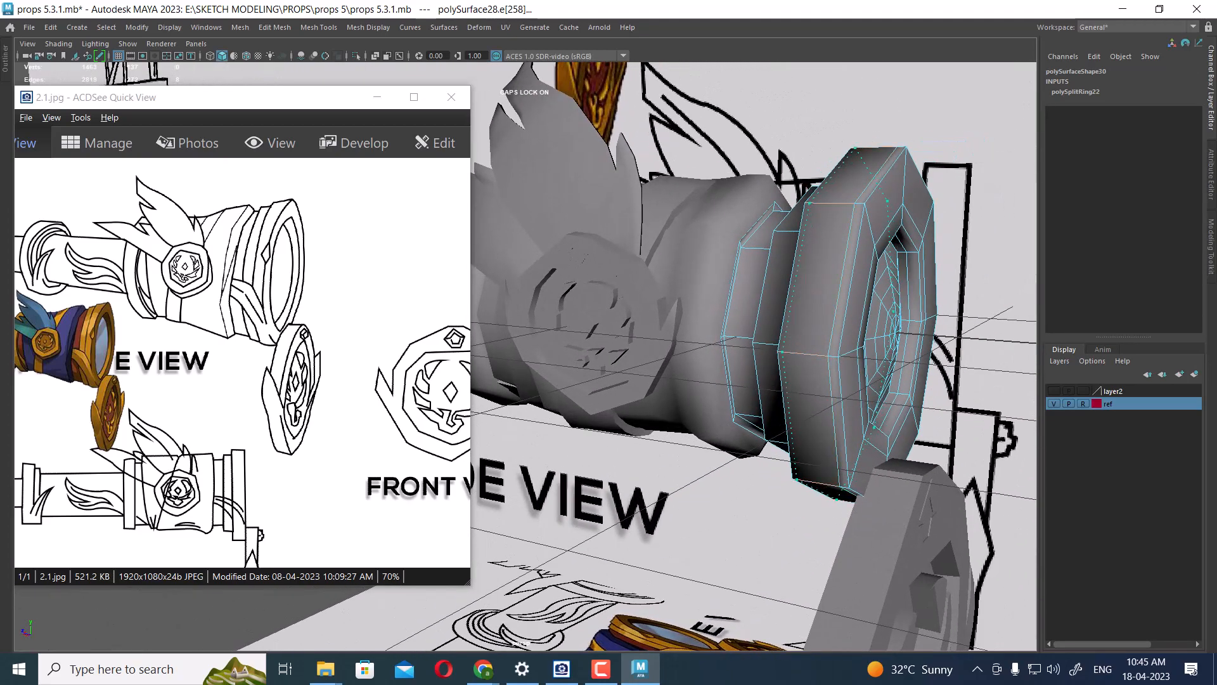
click(810, 204)
key(ctrl+z)
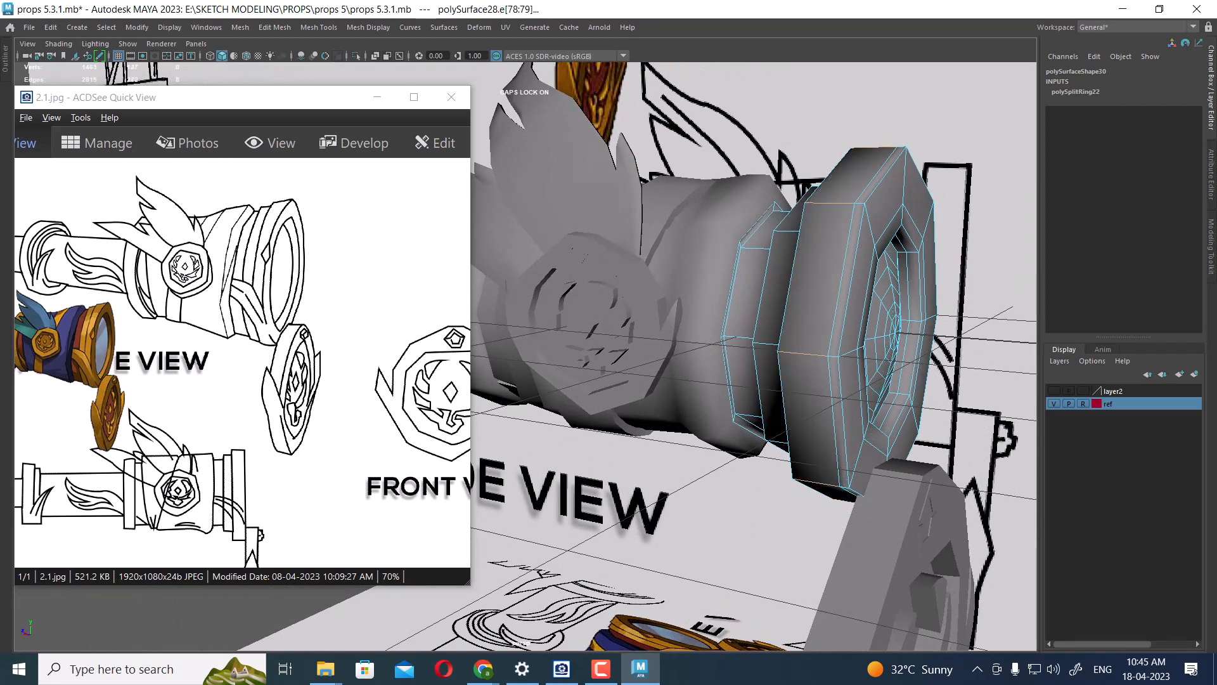
- Undo the previous loop insertion and insert a single edge loop around the middle of the front ring's outer side
key(ctrl+z)
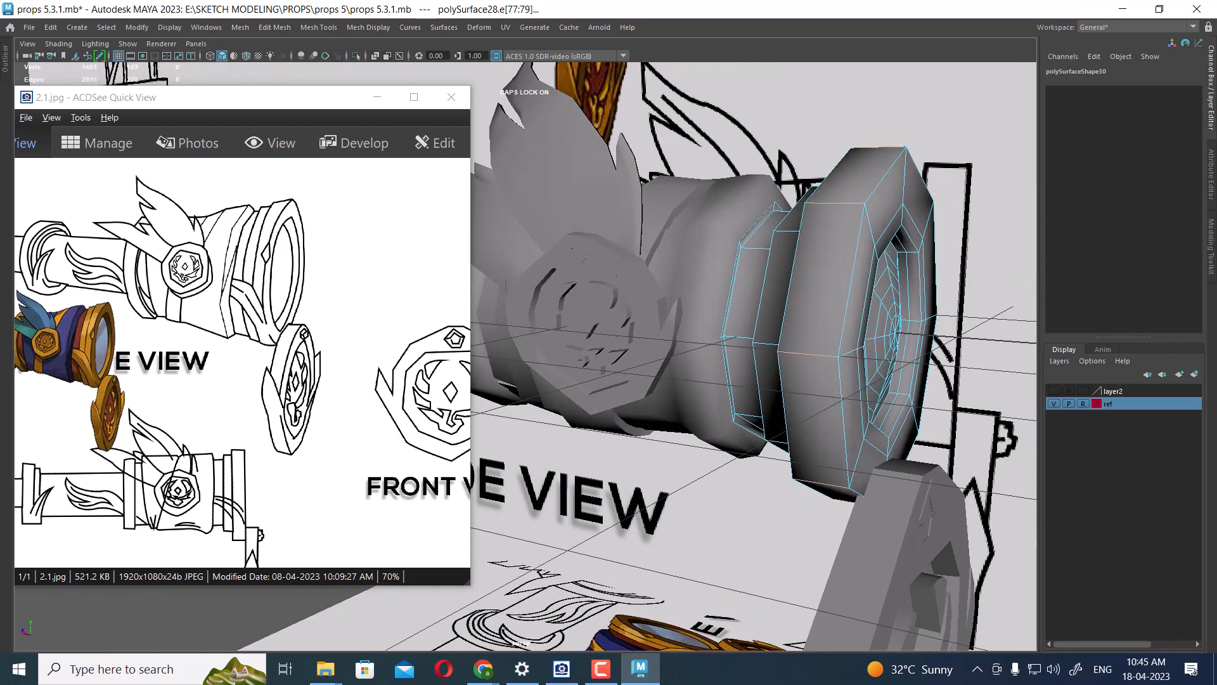
key(w)
click(808, 353)
- Try beveling the middle edge loop on the front ring's outer side with a fraction of 0.5 and 1 segment
ctrl+right_drag(832, 277, 874, 269)
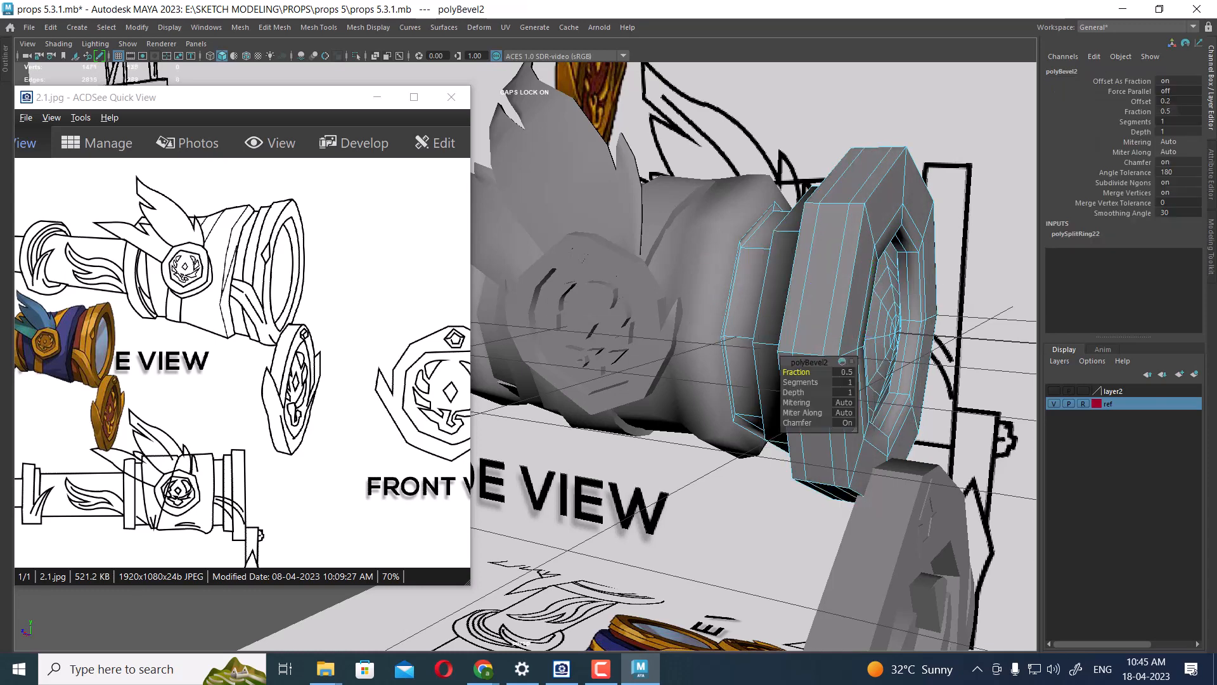
key(ctrl+z)
key(ctrl+z)
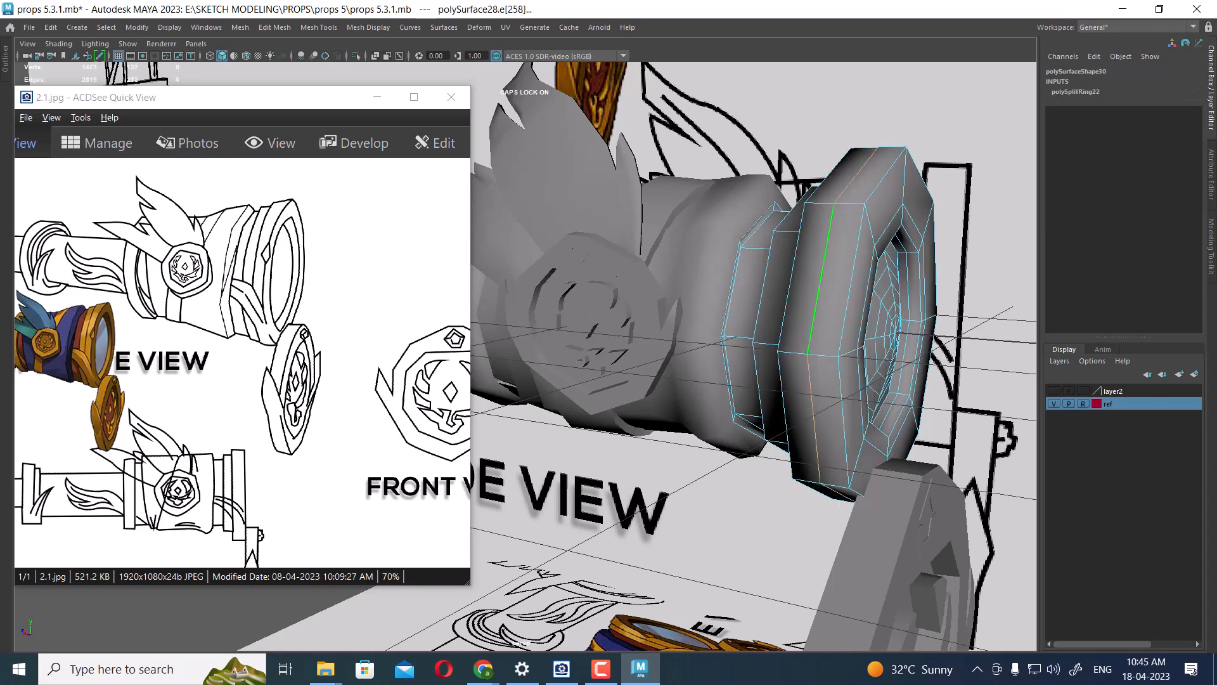
- Add offset edge loops on both sides of the middle loop around the front ring's outer side
shift+right_drag(859, 221, 859, 222)
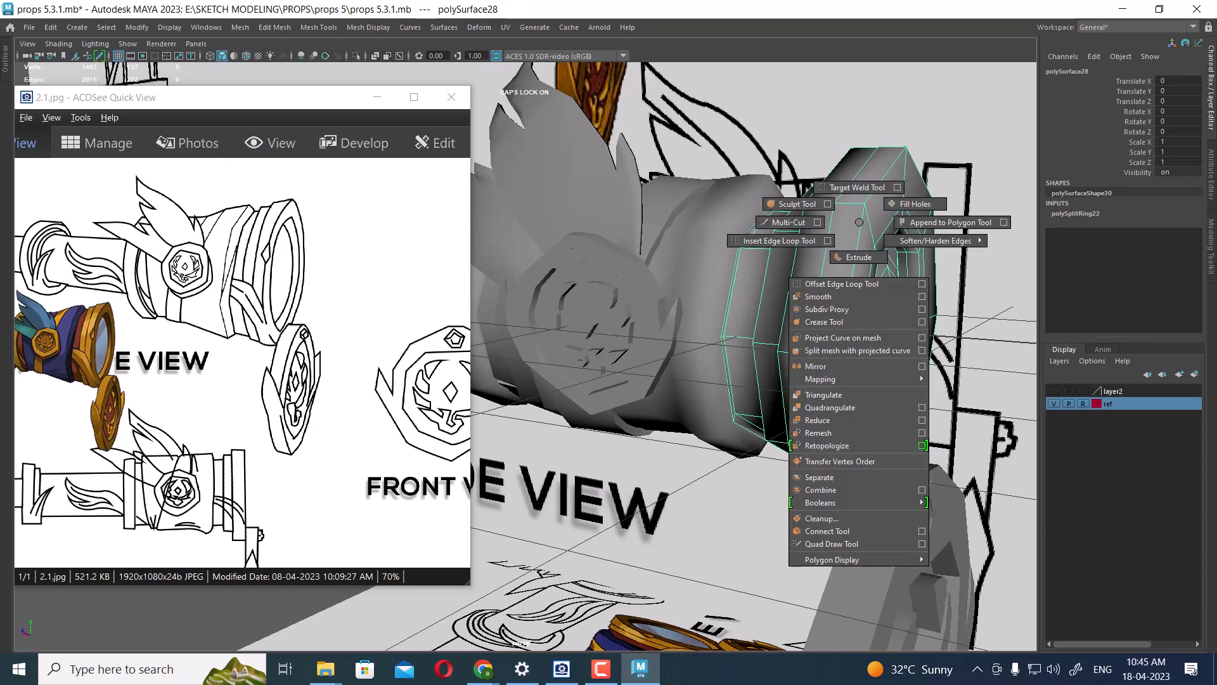
shift+right_drag(859, 222, 859, 222)
mouse_move(855, 233)
right_down()
mouse_move(853, 199)
mouse_move(840, 235)
right_up()
click(826, 253)
double_click(826, 253)
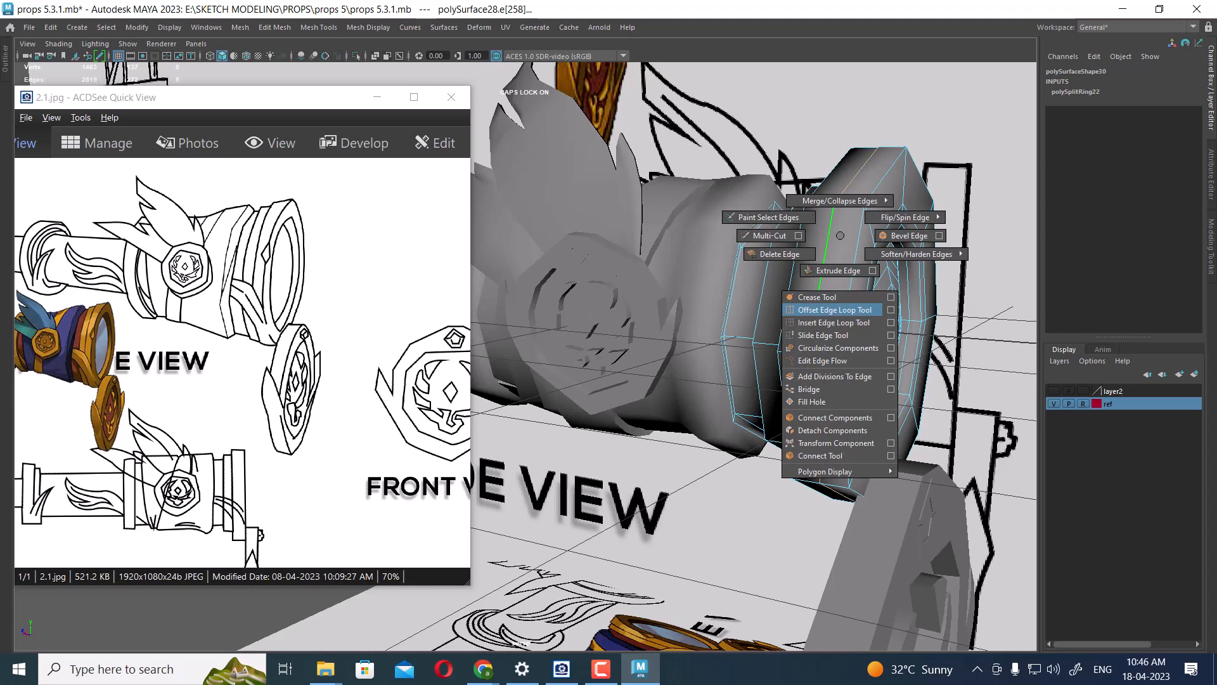
click(832, 310)
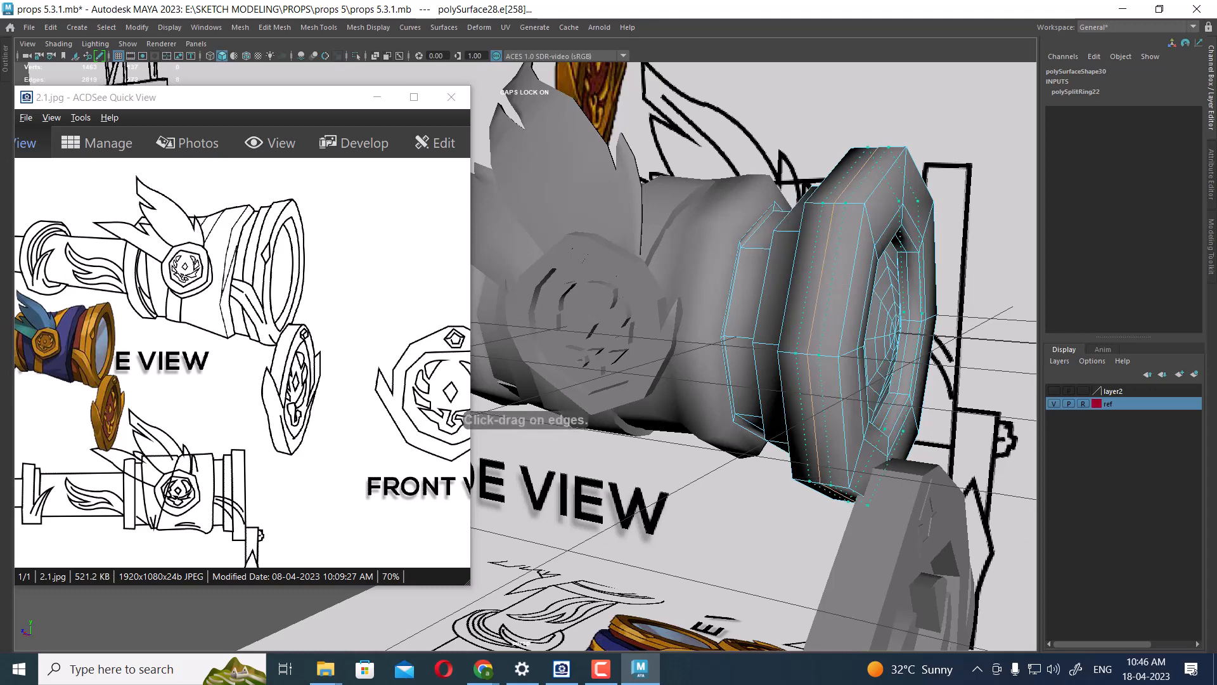
drag(827, 310, 836, 310)
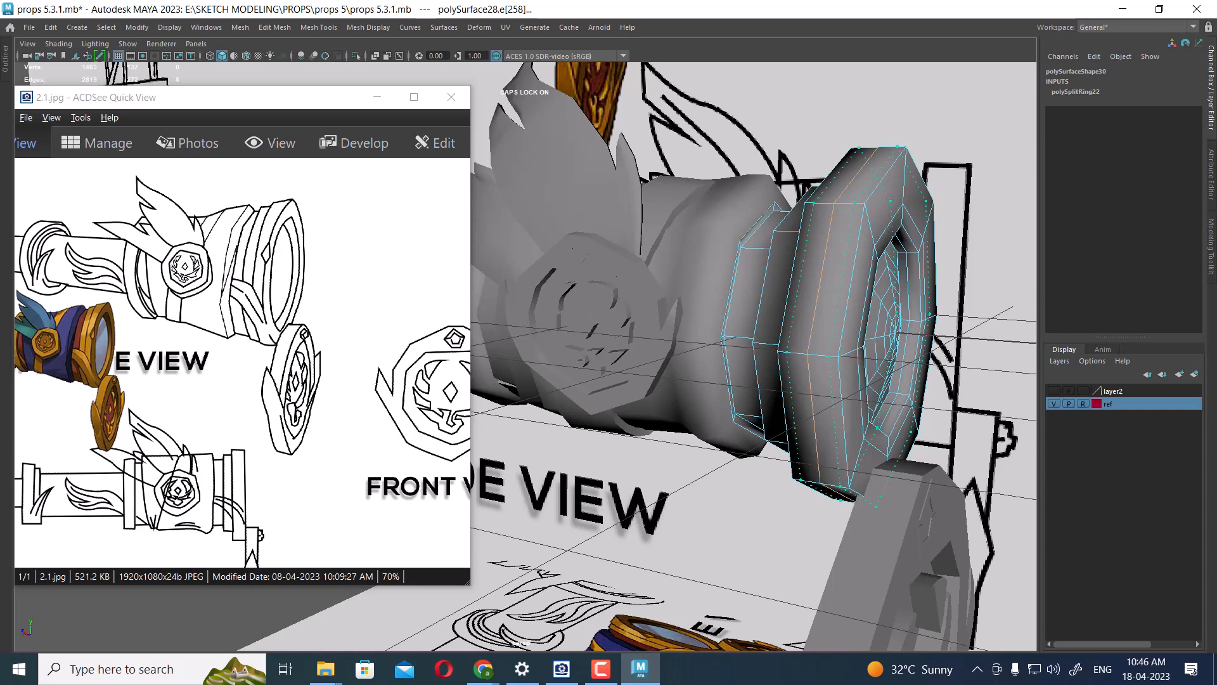
drag(836, 310, 837, 310)
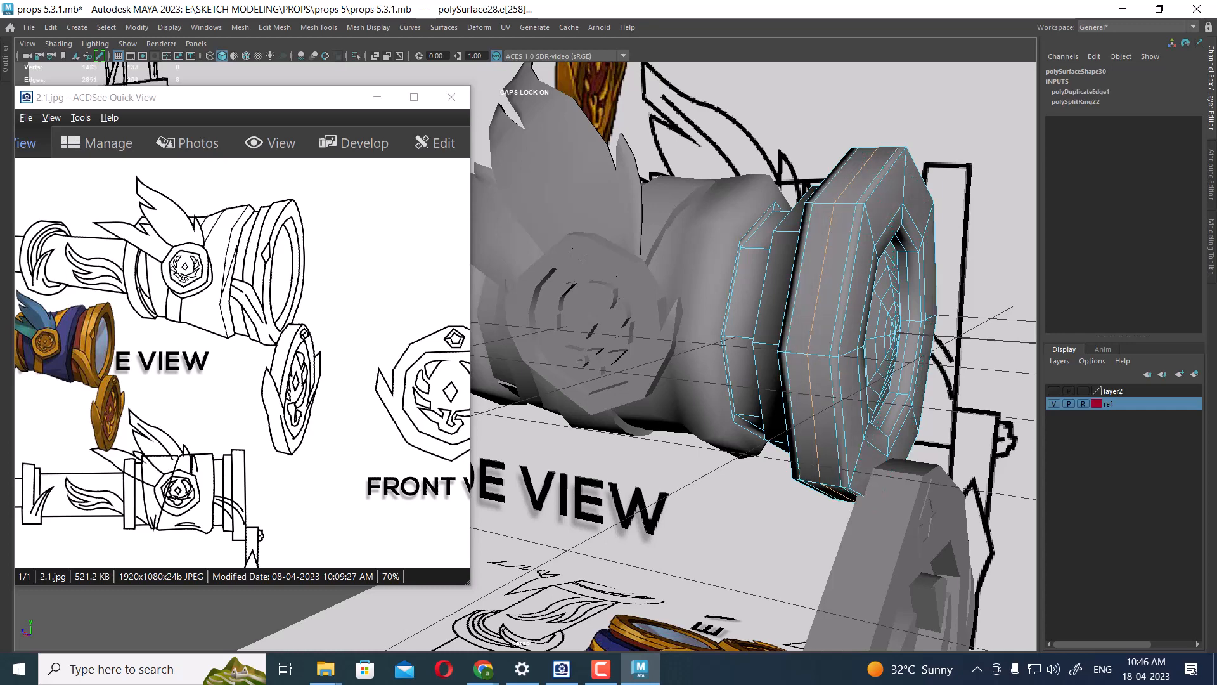
- Try smoothing the front ring piece with 1 division
key(F8)
shift+right_click(882, 166)
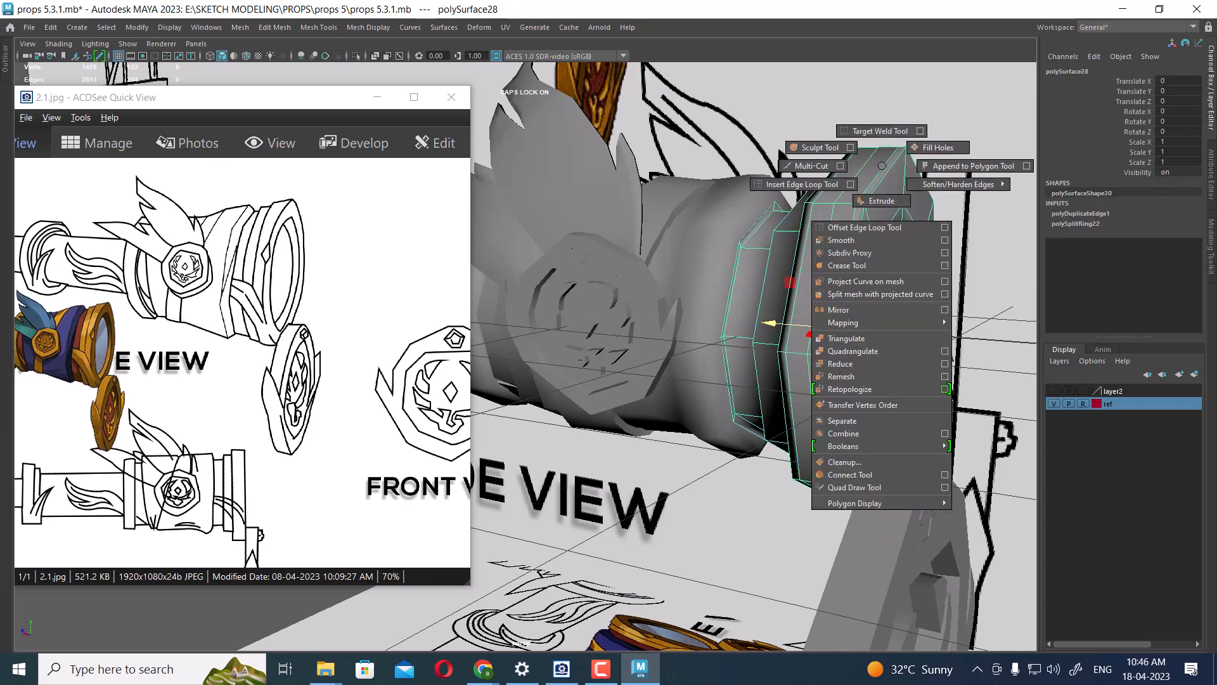
click(841, 240)
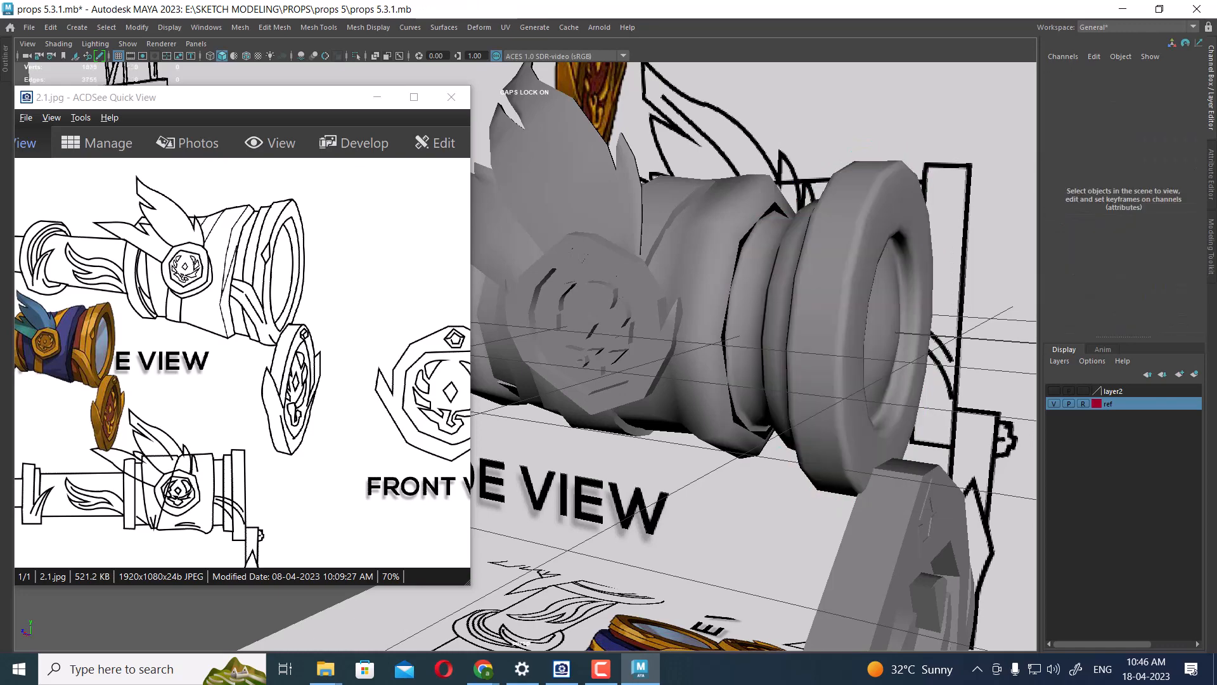
mouse_move(805, 355)
alt+mouse_down()
mouse_move(751, 356)
mouse_move(806, 355)
alt+mouse_up()
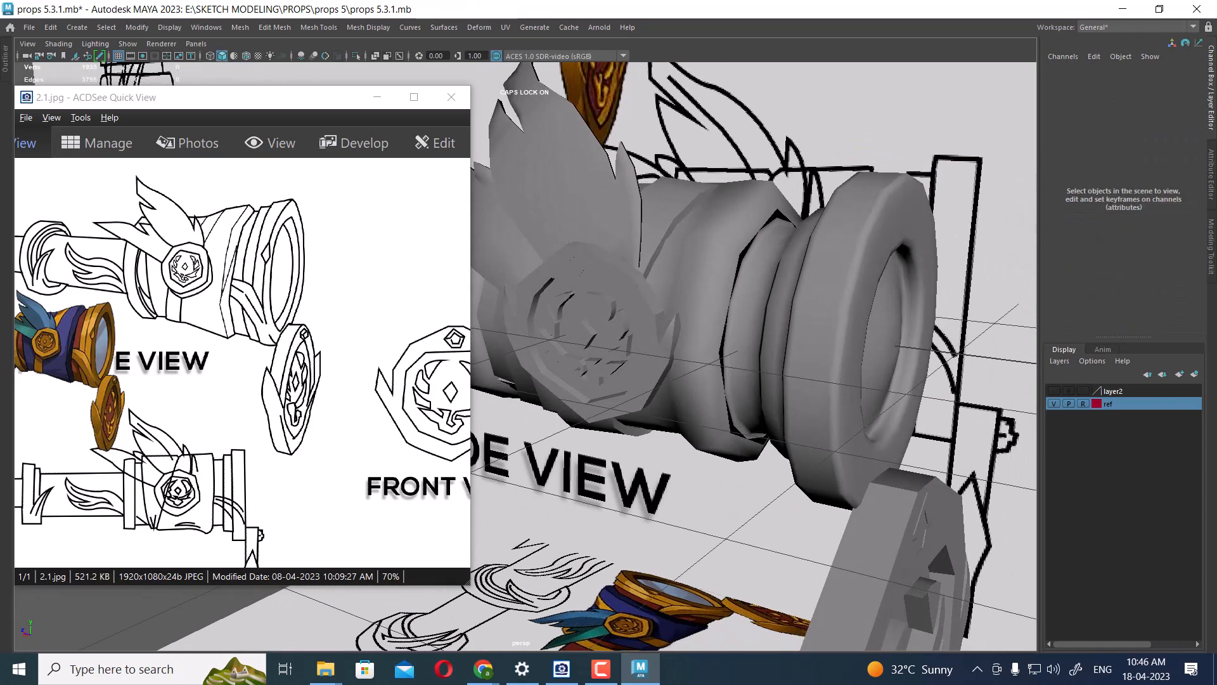
- Examine the smoothed front ring from the front and compare its profile with the side-view reference drawing
key(ctrl+z)
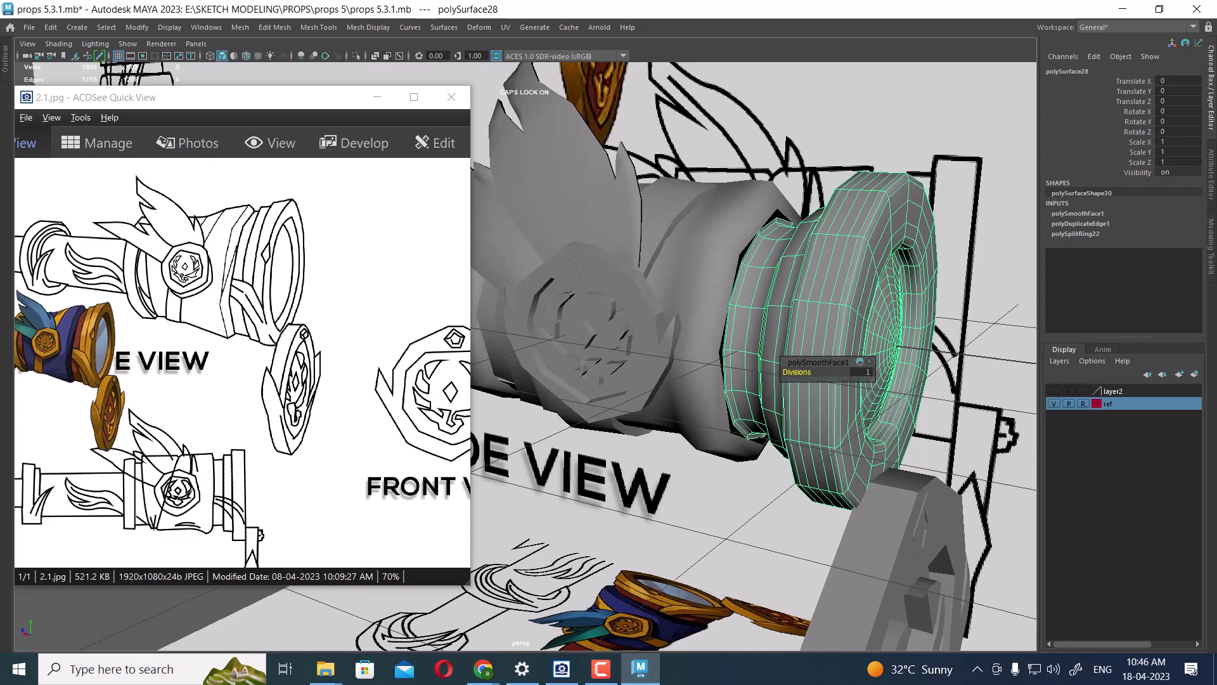
scroll(805, 355, down, 2)
alt+drag(805, 355, 726, 352)
scroll(752, 361, up, 2)
click(693, 330)
key(ctrl+z)
key(w)
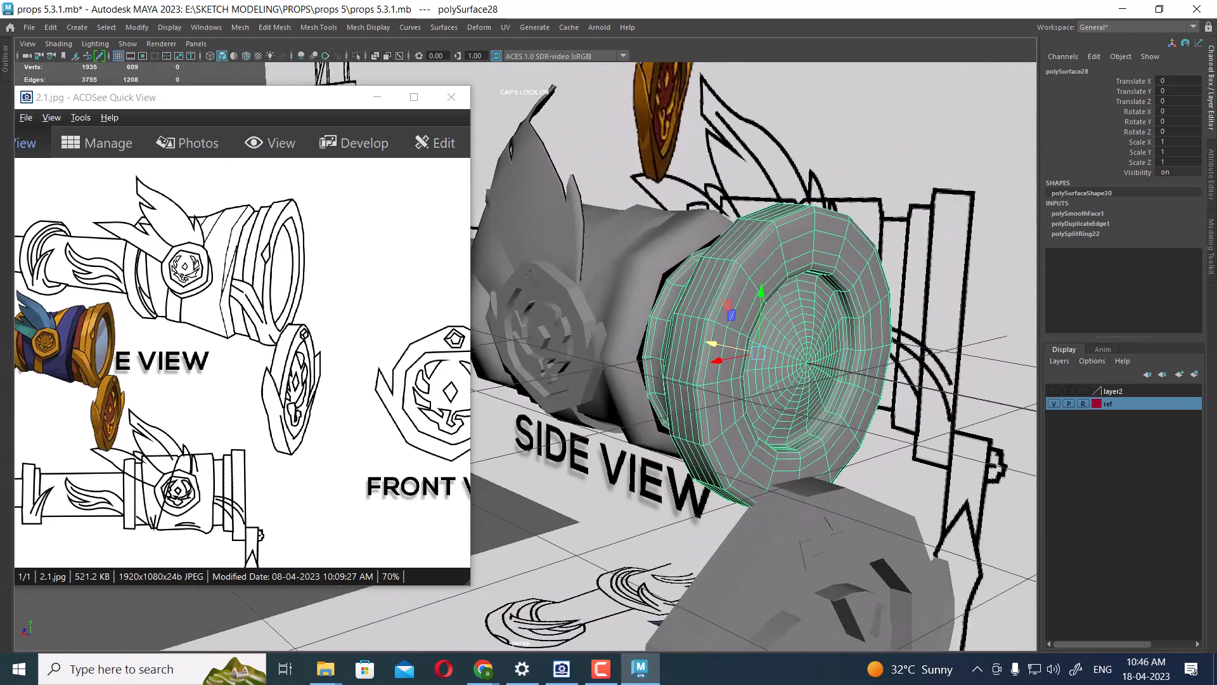
click(932, 158)
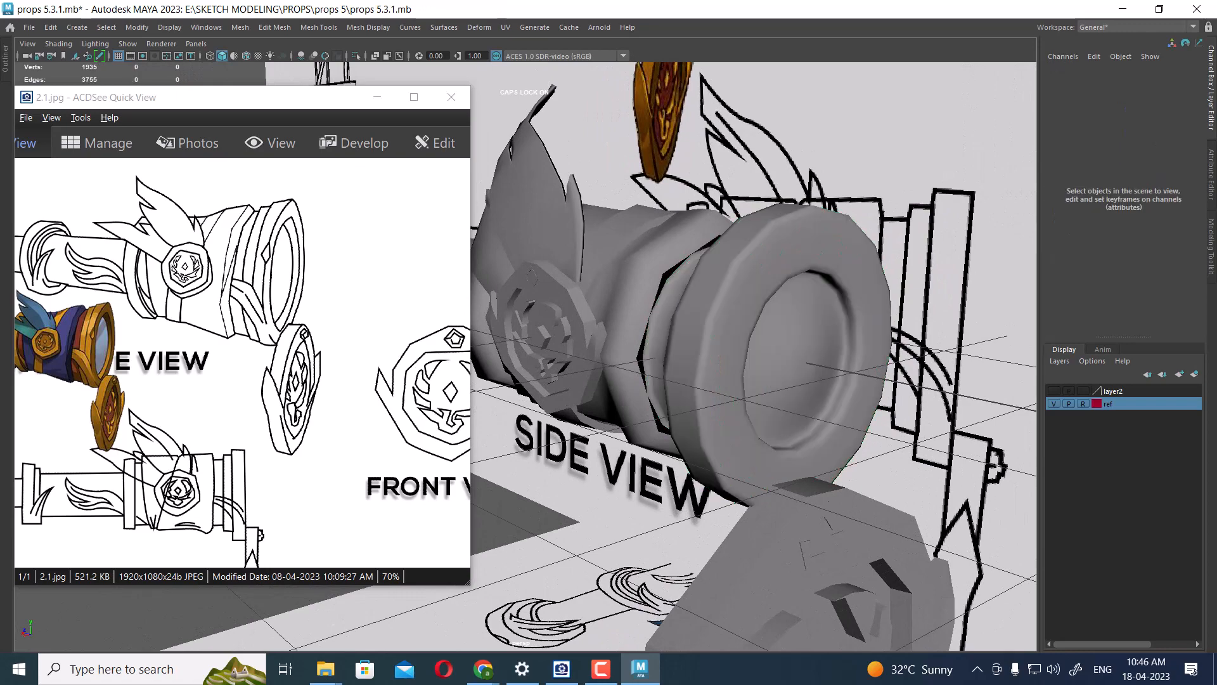
alt+right_drag(780, 355, 821, 352)
click(799, 349)
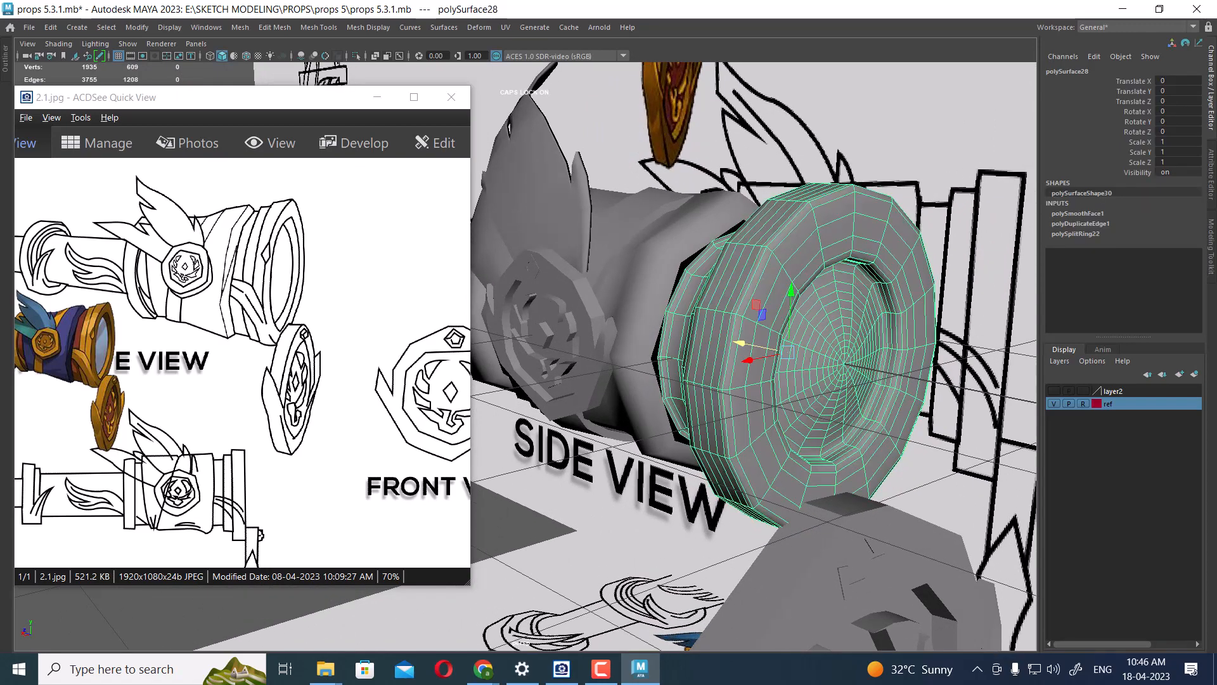
alt+drag(799, 348, 908, 370)
key(space)
alt+right_drag(888, 371, 925, 371)
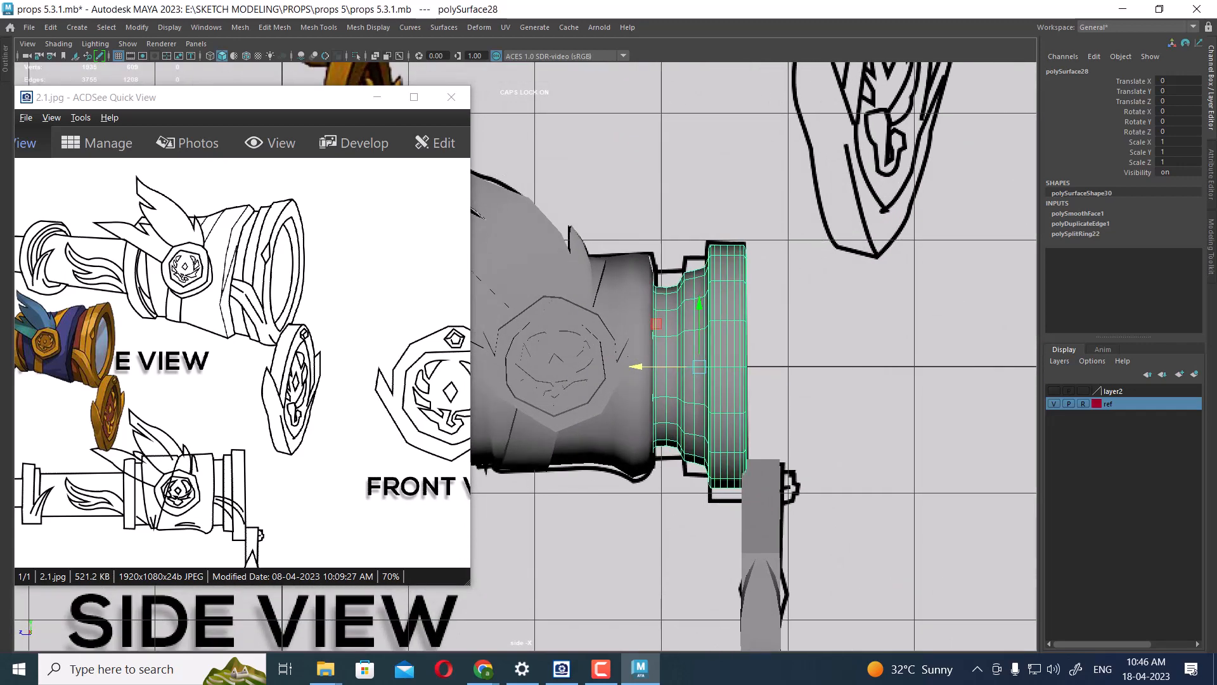
alt+right_drag(786, 368, 809, 368)
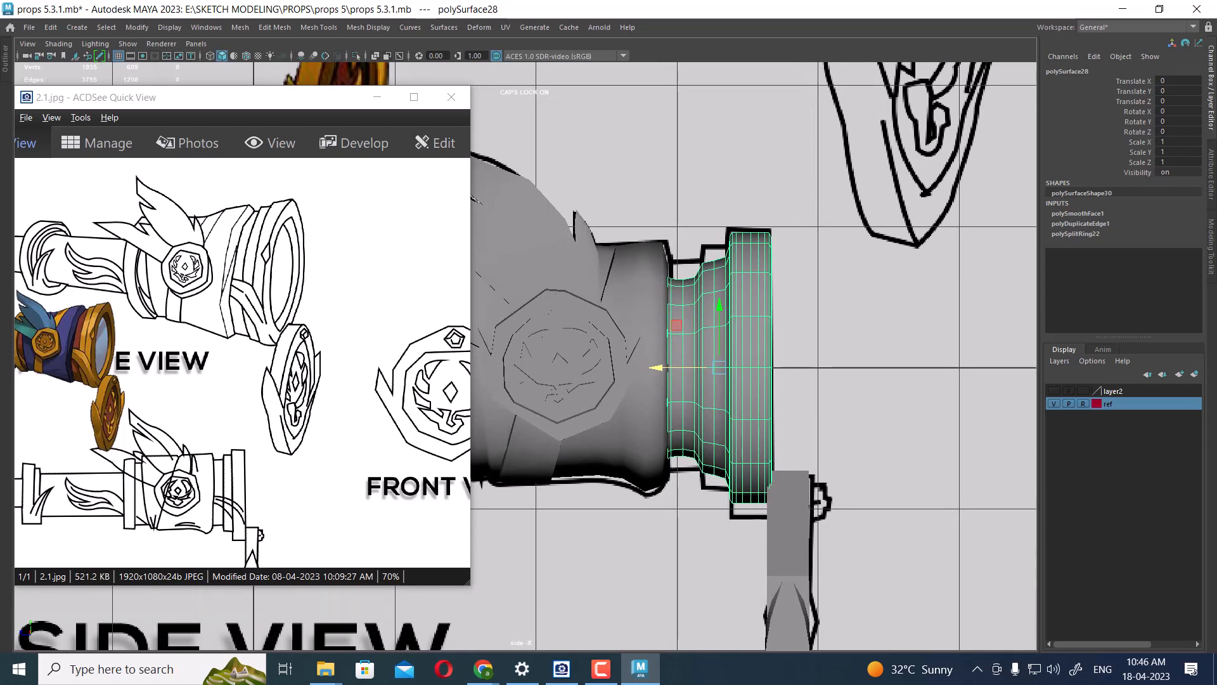
- Undo the smoothing of the front ring piece
key(ctrl+z)
key(ctrl+z)
key(ctrl+z)
key(ctrl+z)
key(ctrl+z)
key(ctrl+z)
key(ctrl+z)
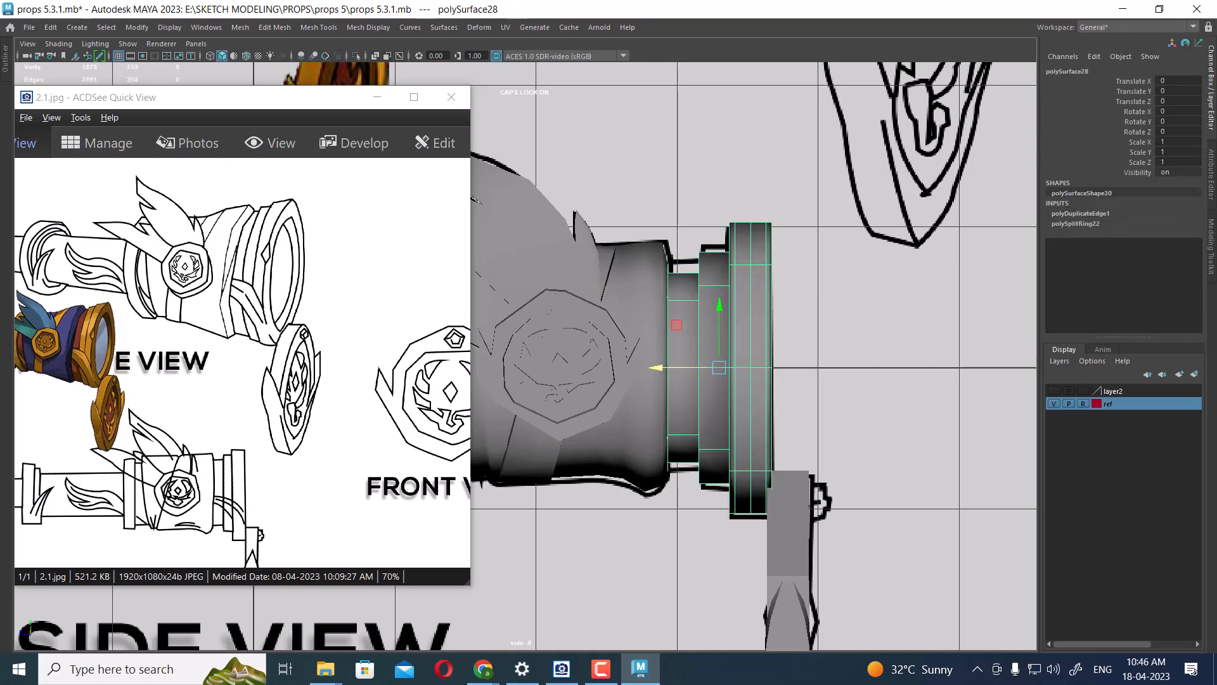
- Insert two edge loops around the stepped band behind the front ring, close to its rear and front edges
alt+right_drag(741, 364, 755, 363)
key(space)
drag(756, 363, 882, 304)
alt+right_drag(881, 304, 903, 295)
shift+right_click(888, 225)
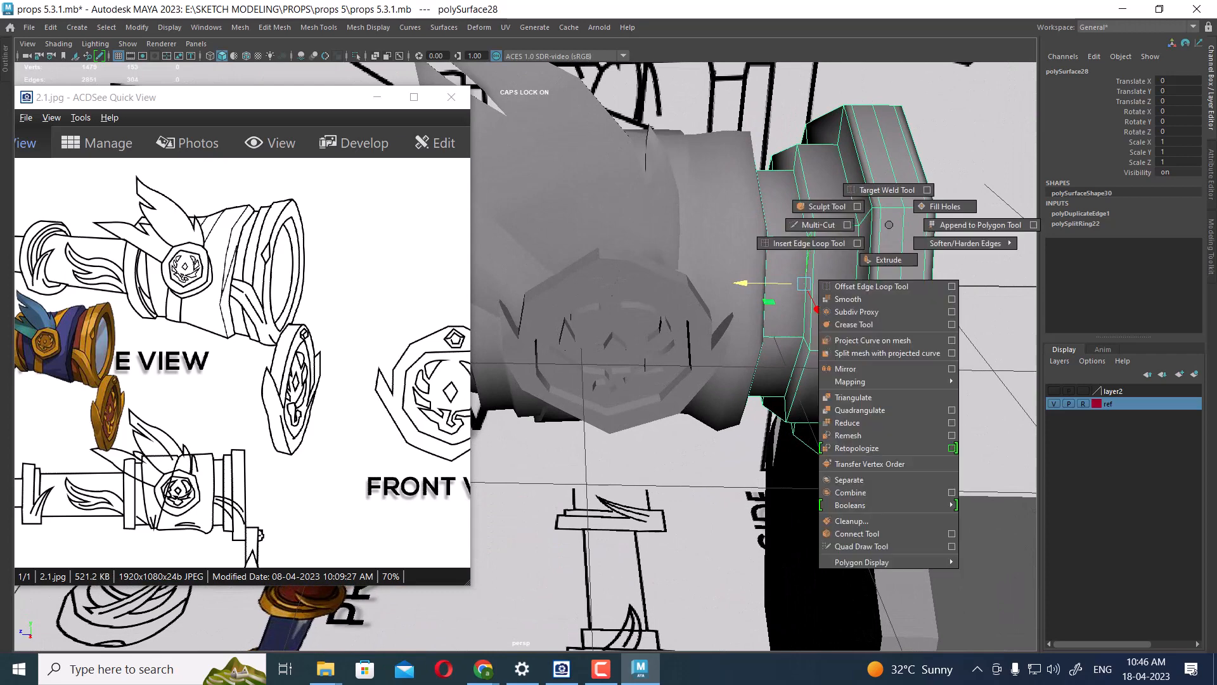
click(804, 283)
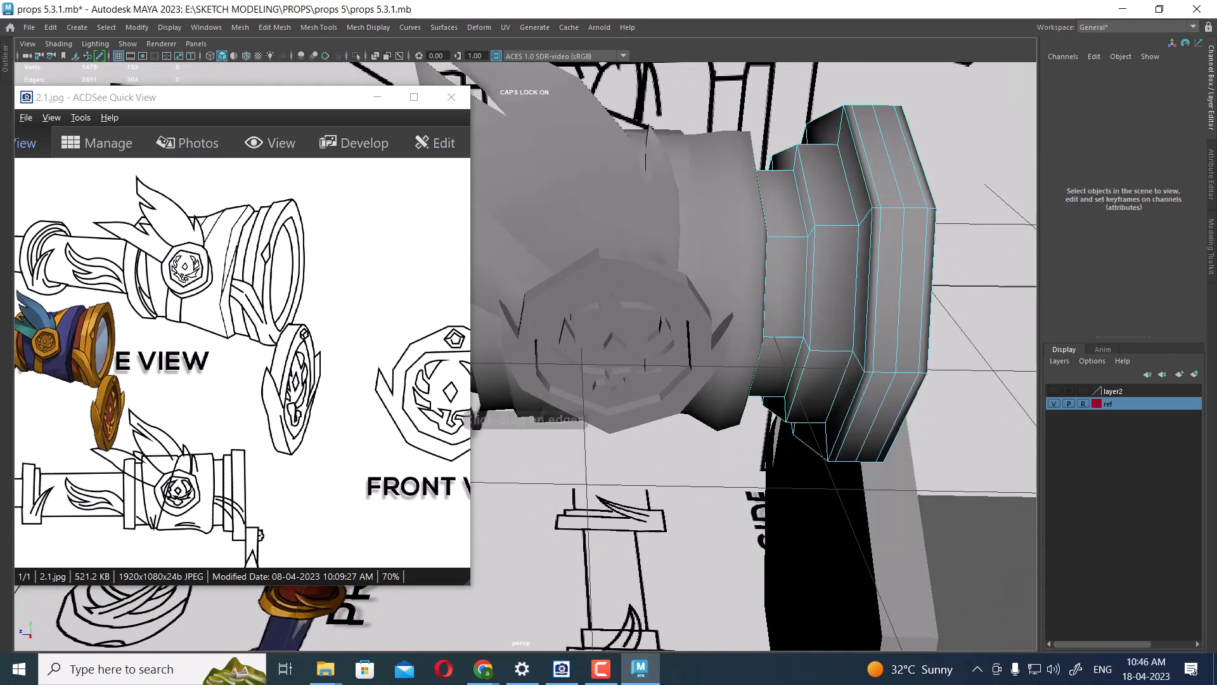
drag(818, 225, 818, 226)
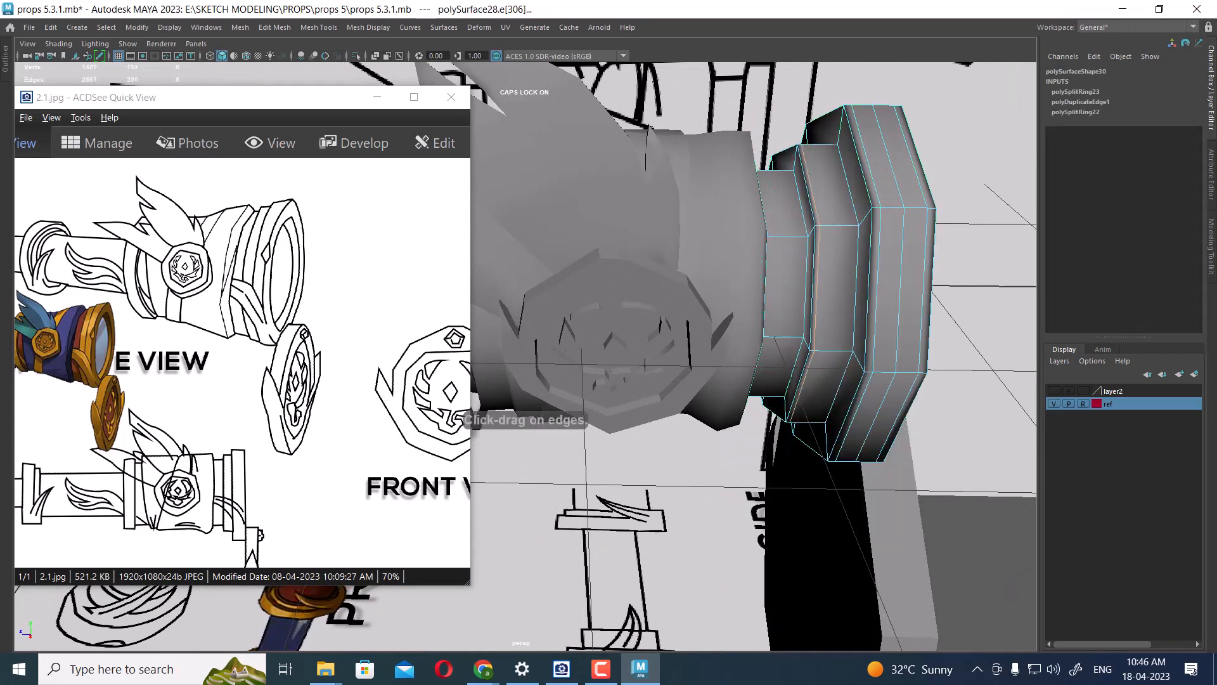
alt+drag(818, 279, 822, 276)
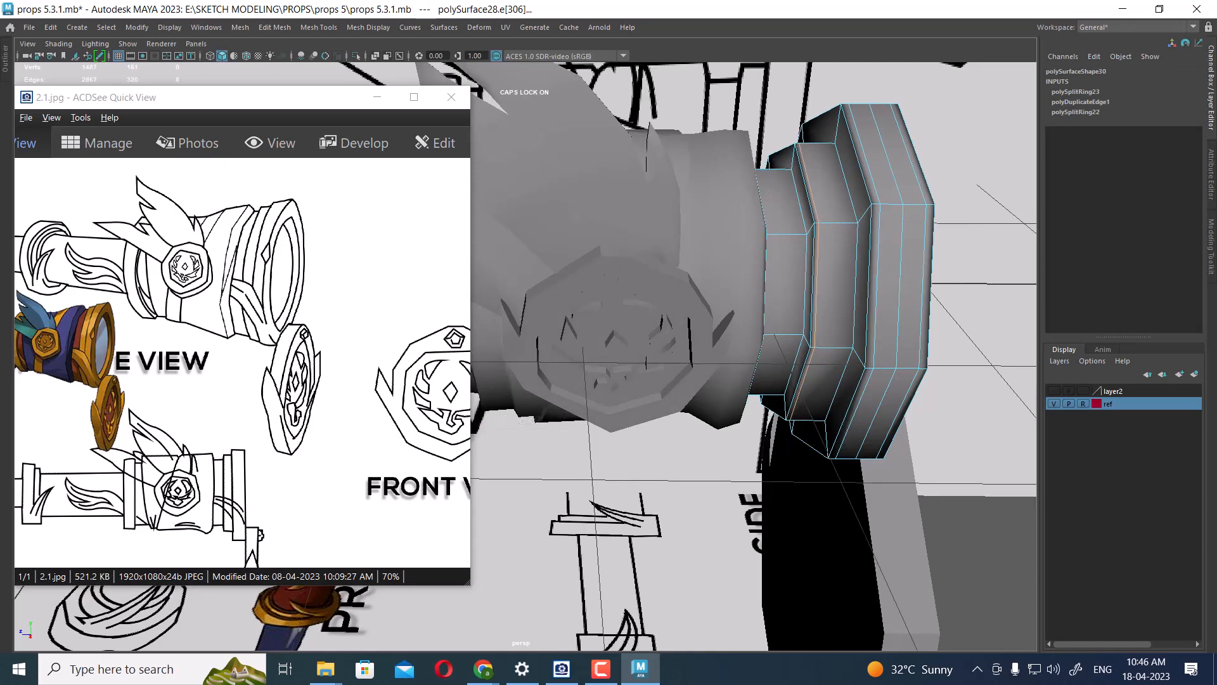
click(823, 419)
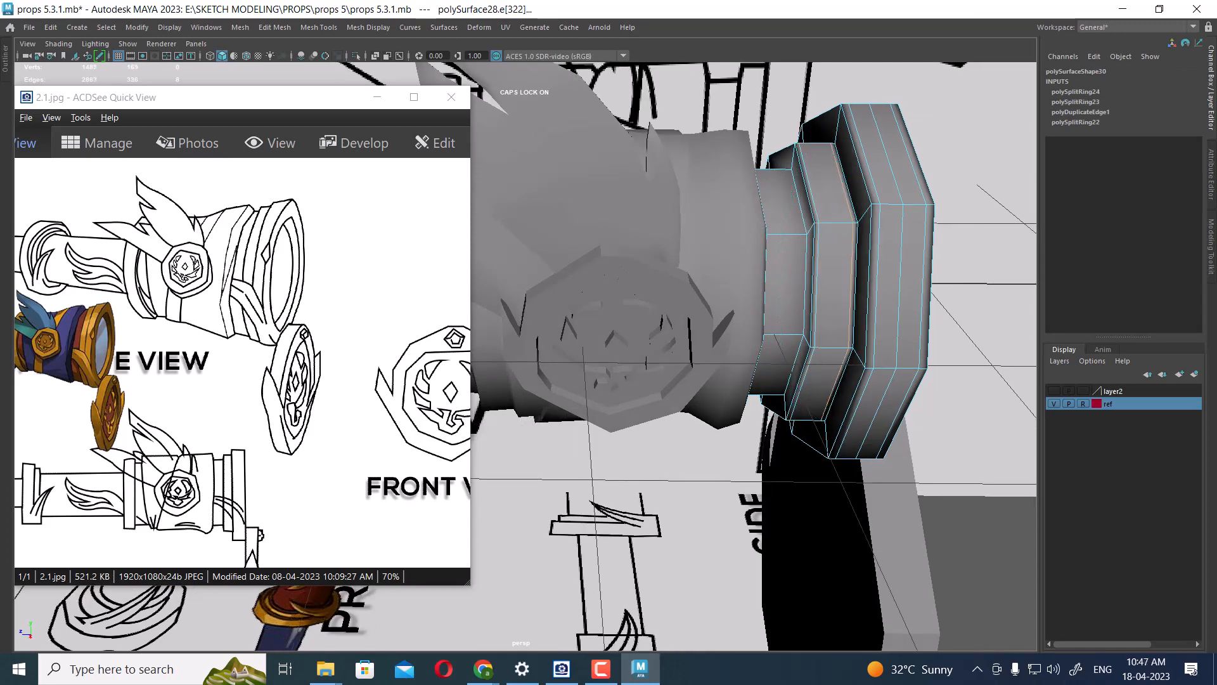
- Insert an edge loop around the ring piece's narrow neck, close to the stepped band
alt+drag(822, 415, 809, 417)
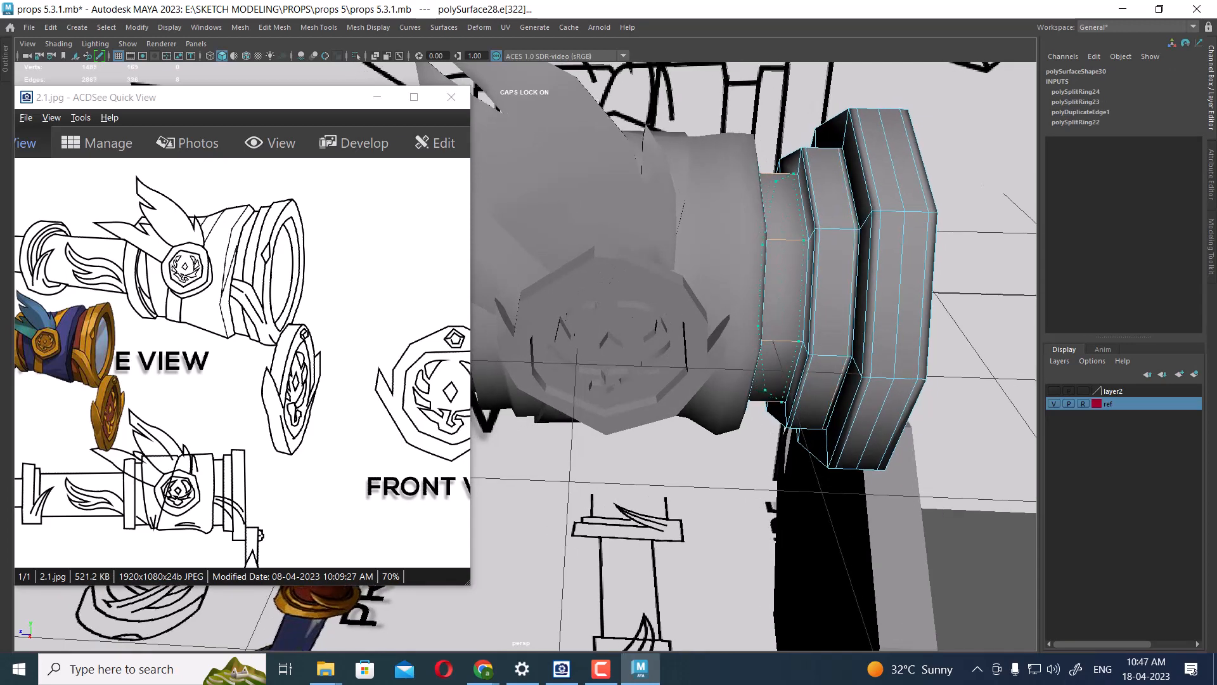
click(799, 341)
alt+drag(800, 341, 713, 336)
scroll(701, 326, up, 3)
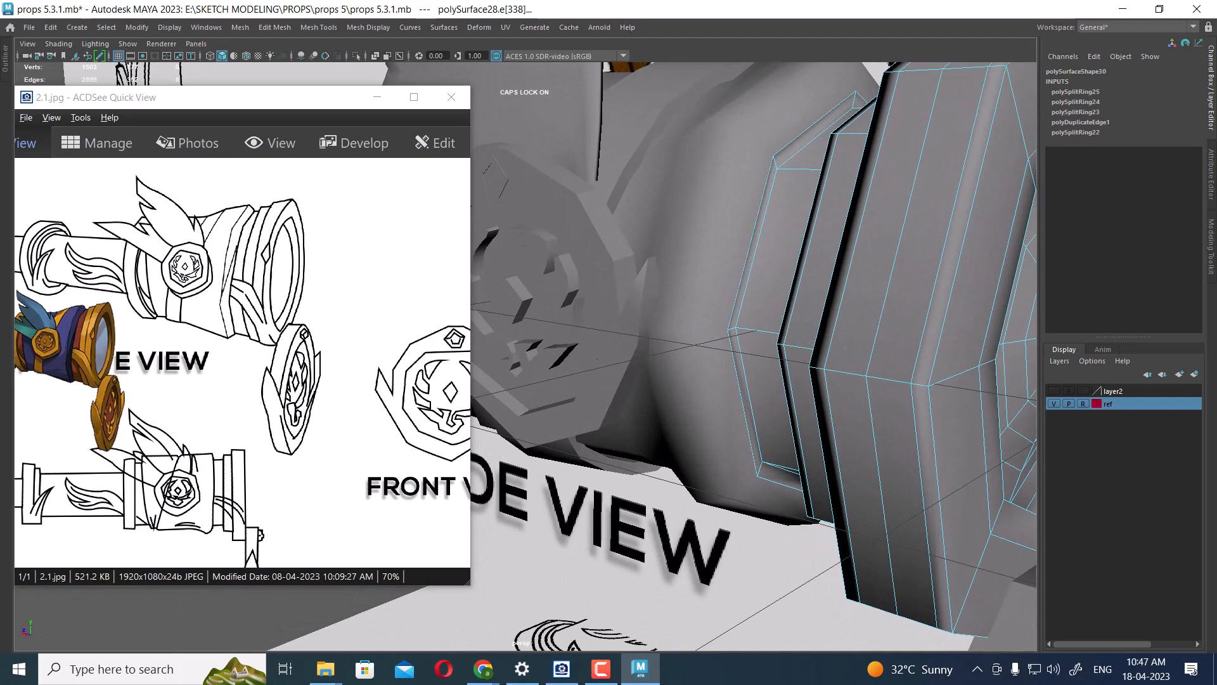
- Smooth the whole front ring piece with 1 division
key(w)
right_drag(843, 150, 888, 220)
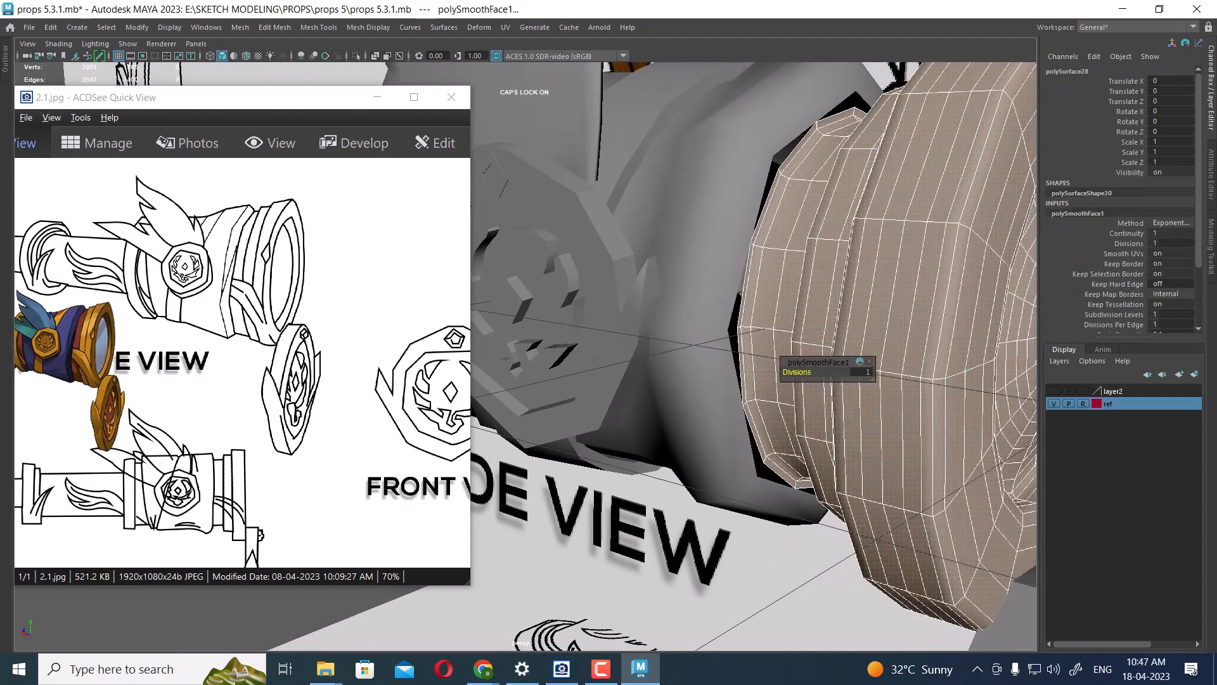
alt+drag(888, 254, 846, 282)
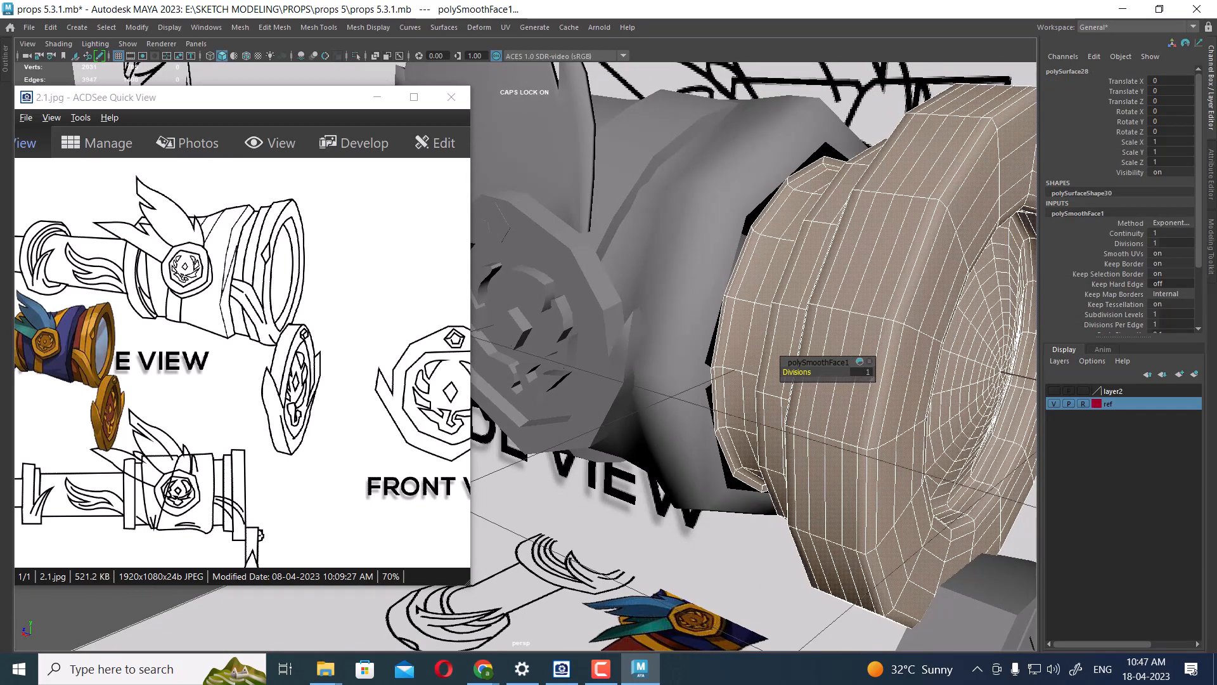
click(846, 282)
scroll(840, 253, down, 1)
- Select the rear border edge loop of the ring piece's neck and move it toward the barrel
right_drag(818, 128, 819, 88)
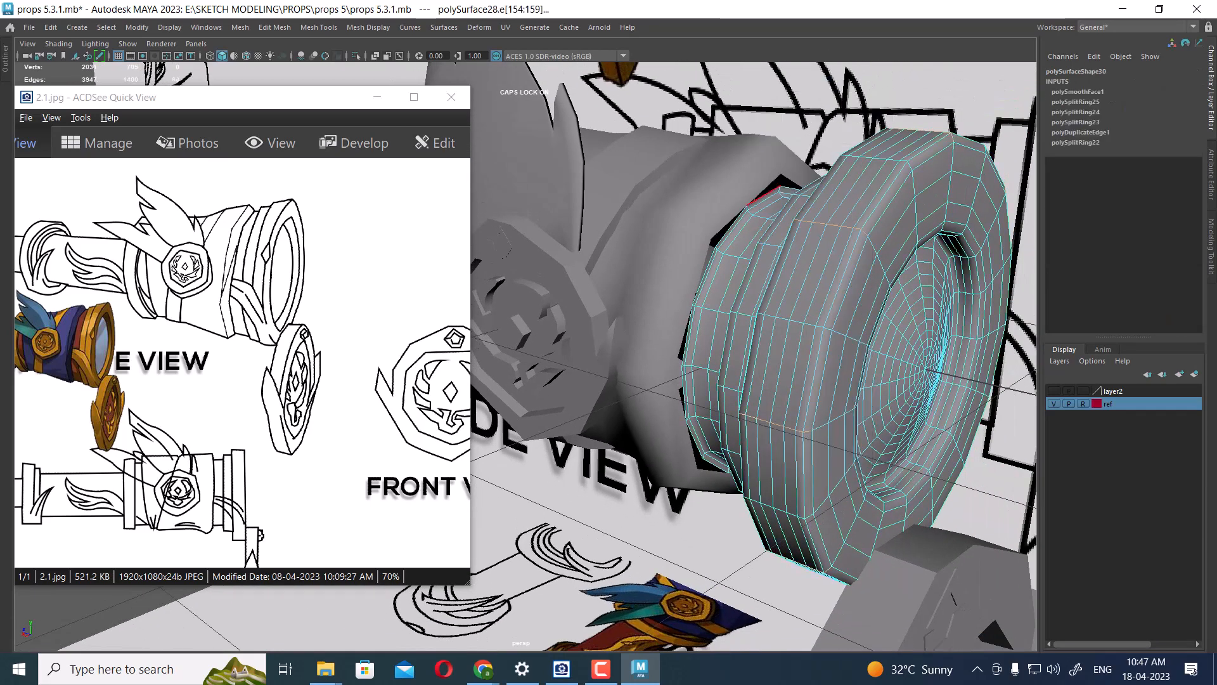
key(w)
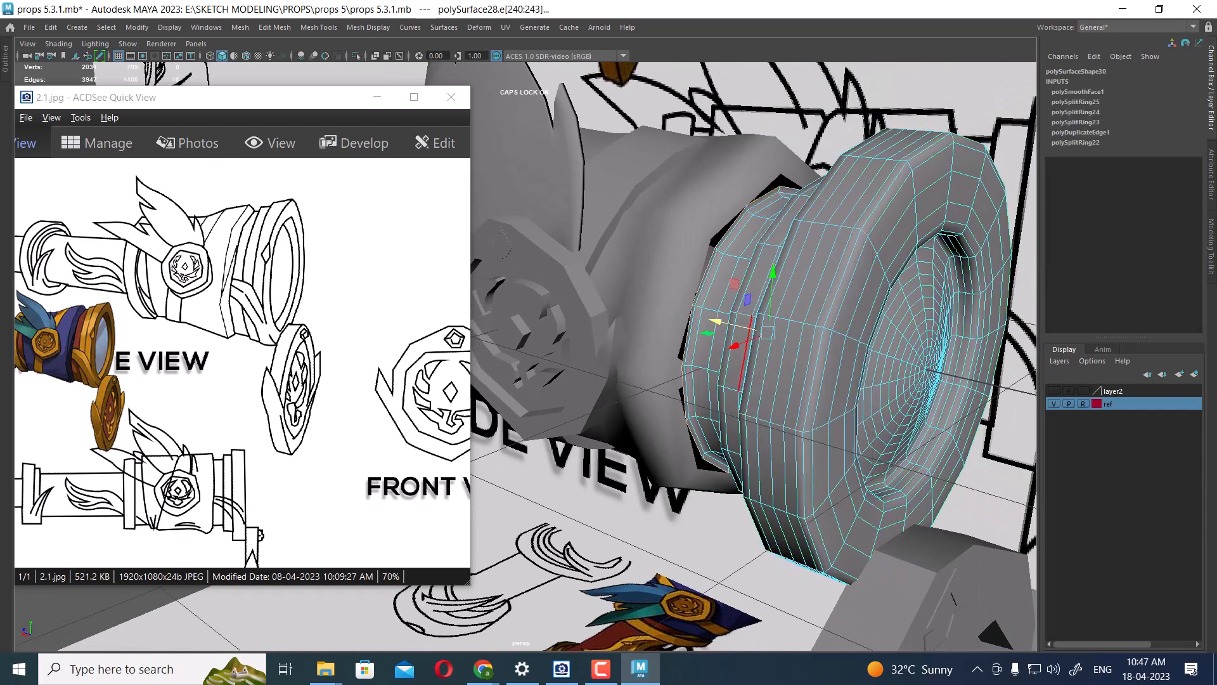
drag(717, 322, 715, 322)
click(753, 193)
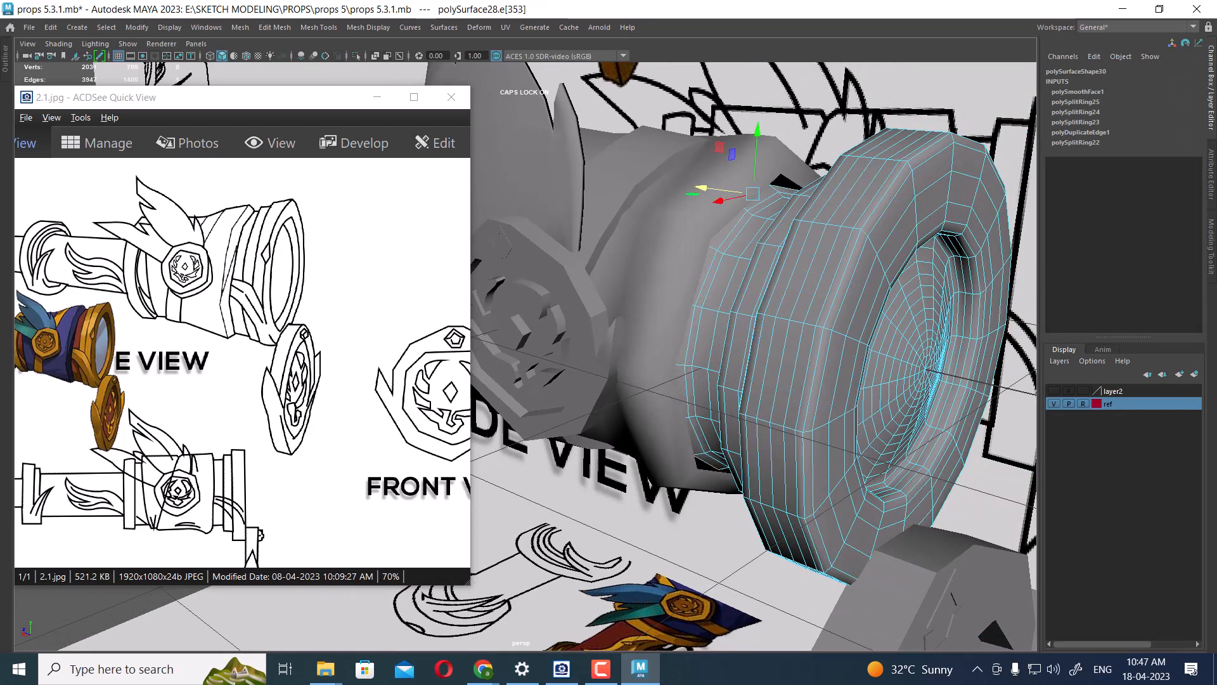
- Scale the barrel's front border edge loop so that it meets the neck of the ring piece
key(F8)
click(785, 168)
right_drag(789, 166, 788, 130)
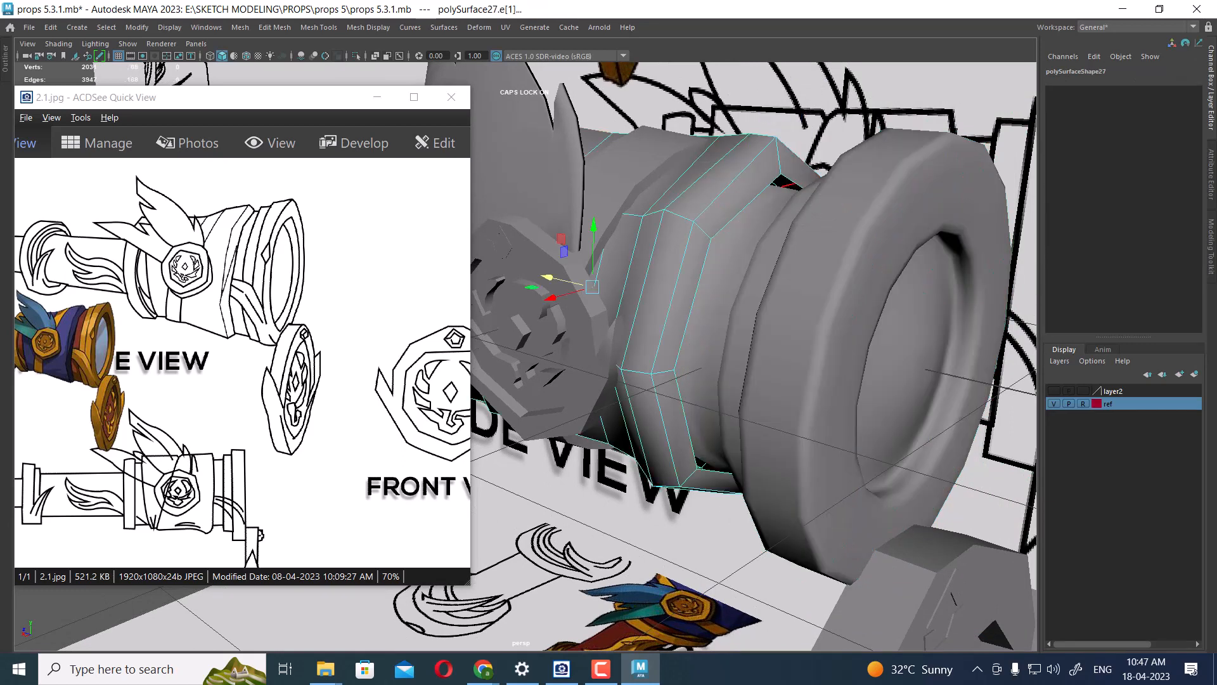
double_click(791, 181)
key(r)
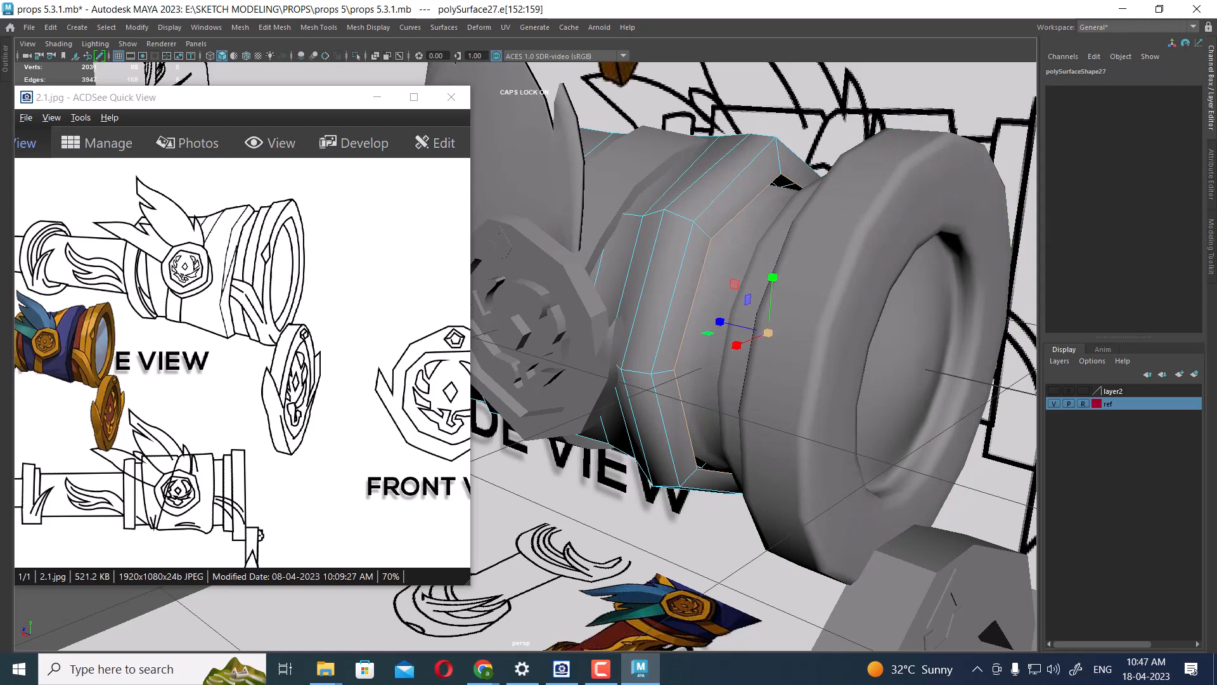
mouse_move(768, 332)
mouse_down()
mouse_move(821, 295)
mouse_move(783, 323)
mouse_move(840, 304)
mouse_move(839, 316)
mouse_move(776, 310)
mouse_move(770, 332)
mouse_up()
- Examine the smoothed ring piece from several angles and compare its wireframe with the side-view reference drawing
click(849, 308)
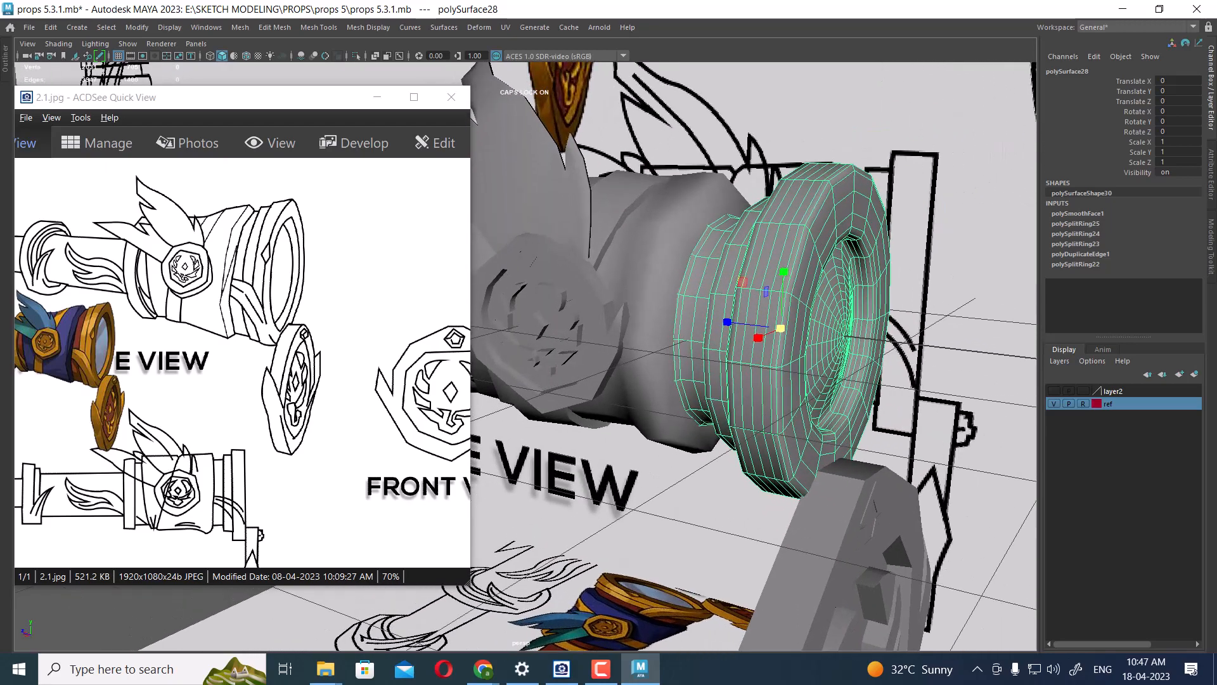
click(951, 317)
mouse_move(951, 317)
alt+mouse_down()
mouse_move(970, 308)
mouse_move(947, 311)
alt+mouse_up()
click(663, 305)
alt+drag(662, 304, 704, 327)
scroll(679, 244, down, 3)
click(824, 304)
alt+drag(824, 305, 918, 291)
key(space)
scroll(918, 291, up, 1)
scroll(753, 356, up, 1)
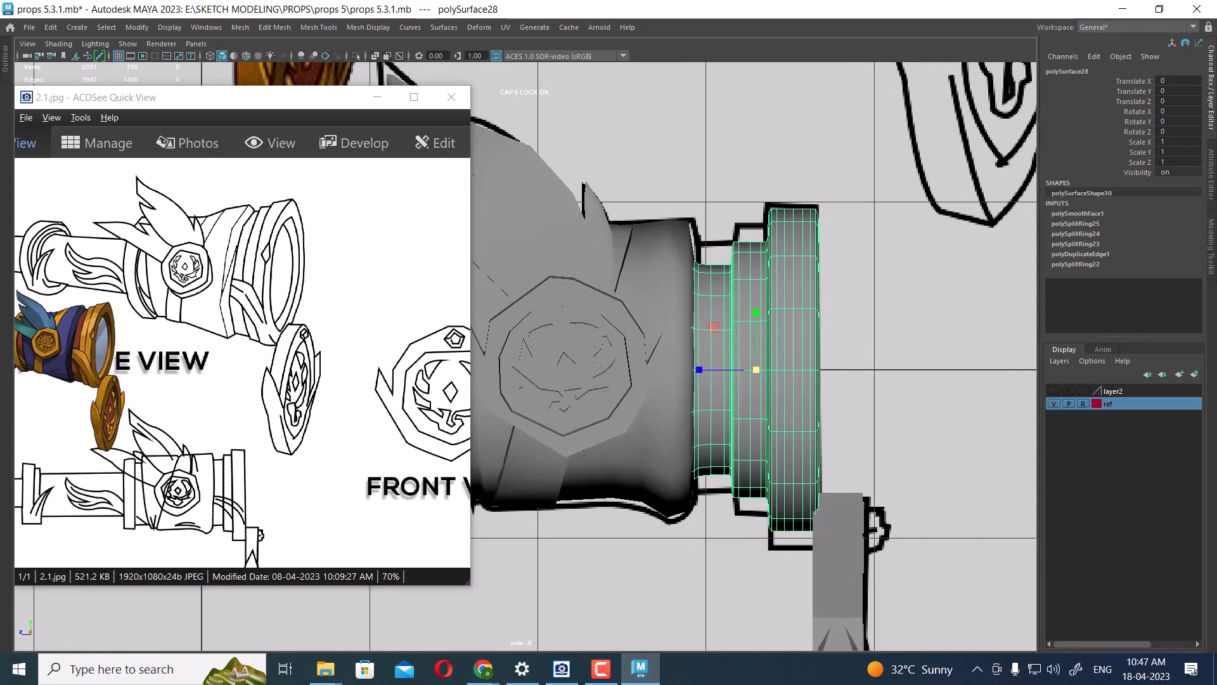
key(4)
alt+middle_drag(754, 367, 724, 252)
scroll(724, 252, up, 1)
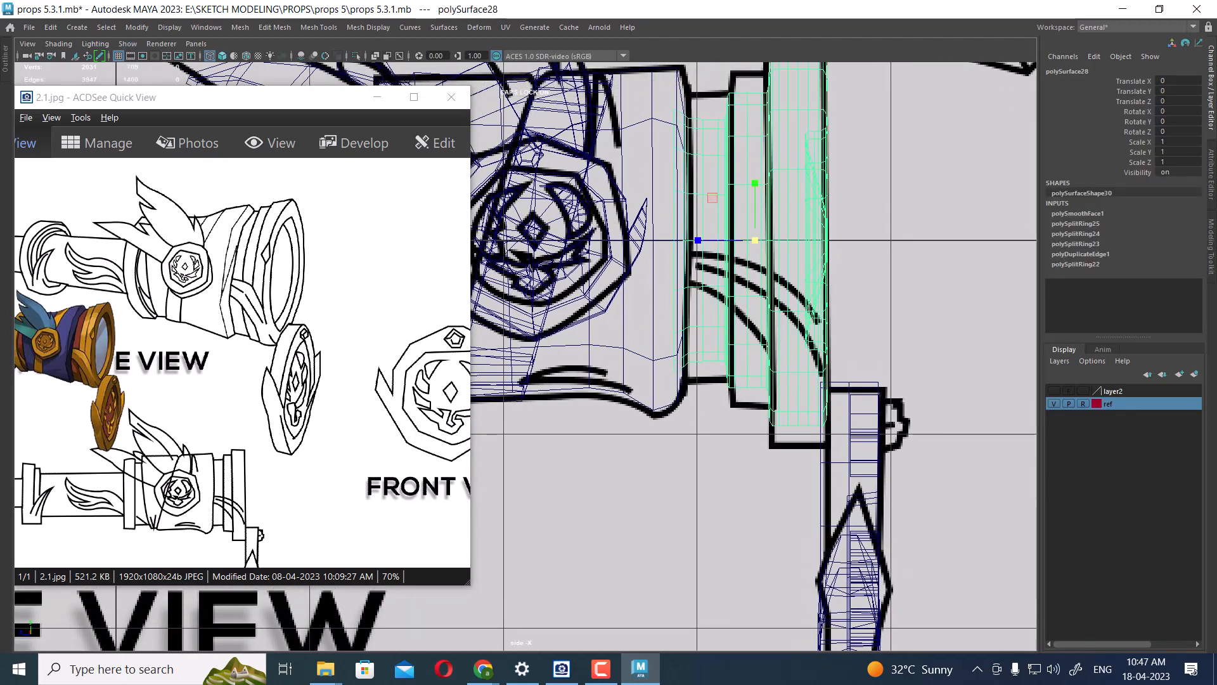
- Make the smoothed front ring piece a live surface in the side view
key(space)
drag(825, 184, 878, 167)
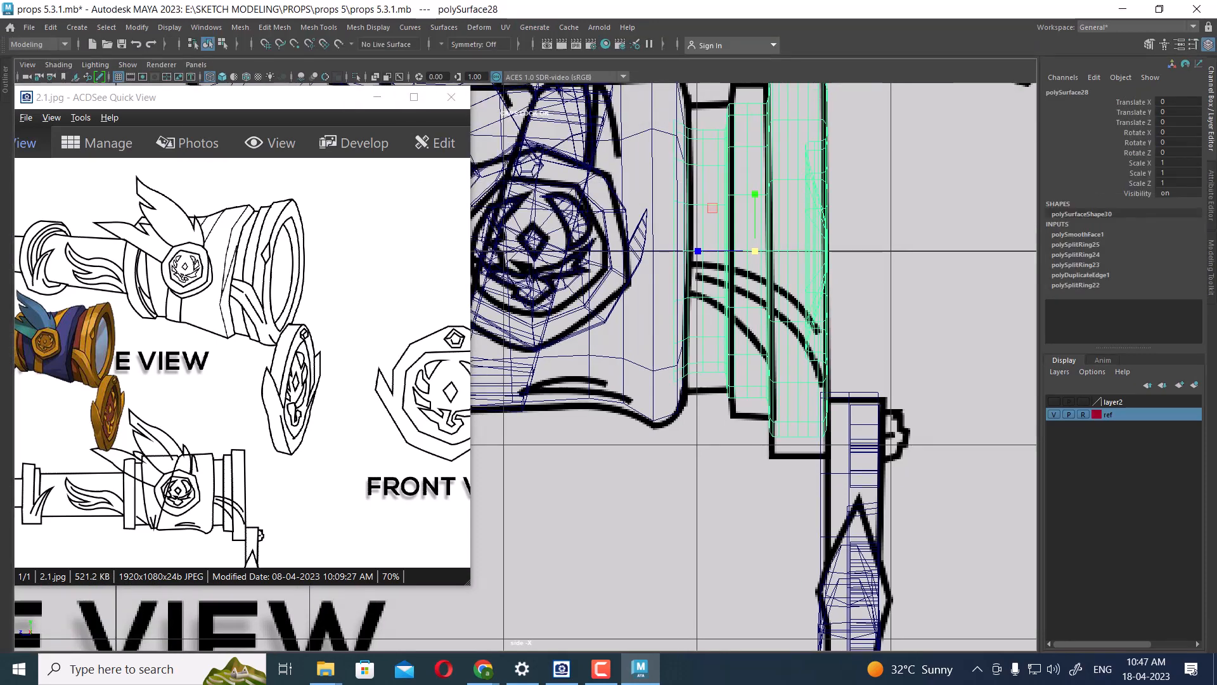
click(339, 44)
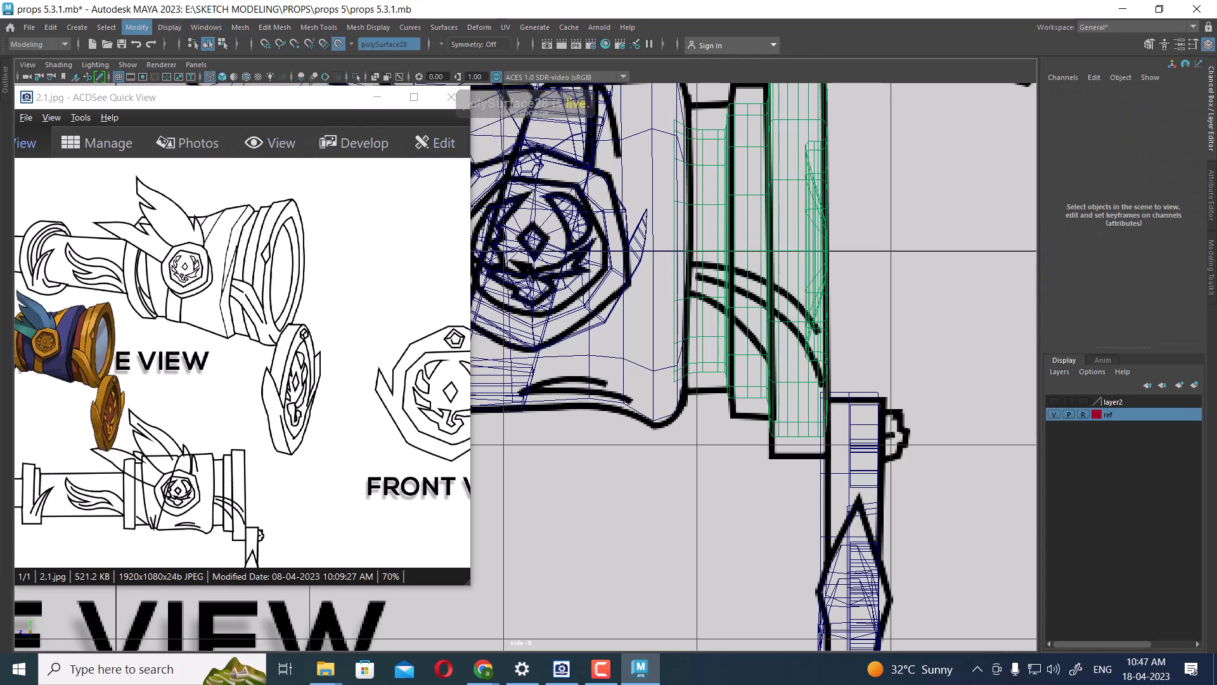
- Draw a CV curve on the ring piece along the curved strap line of the side-view drawing, from the outer rim back to the barrel
click(77, 28)
mouse_move(159, 125)
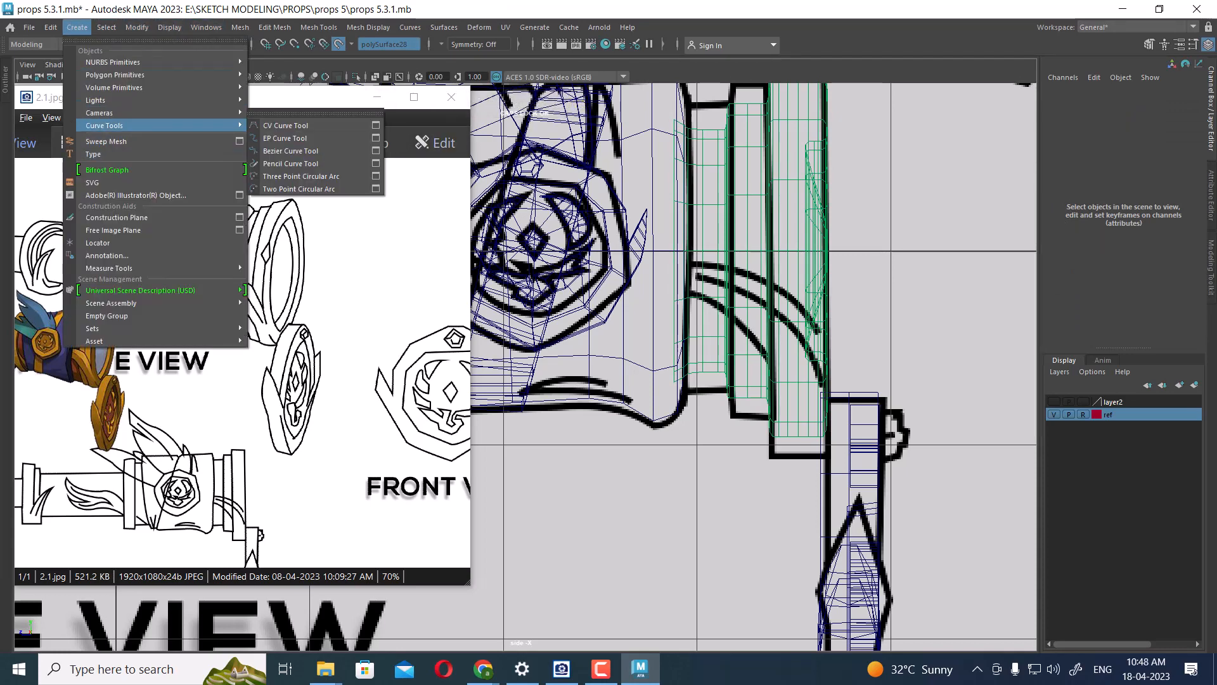
click(285, 125)
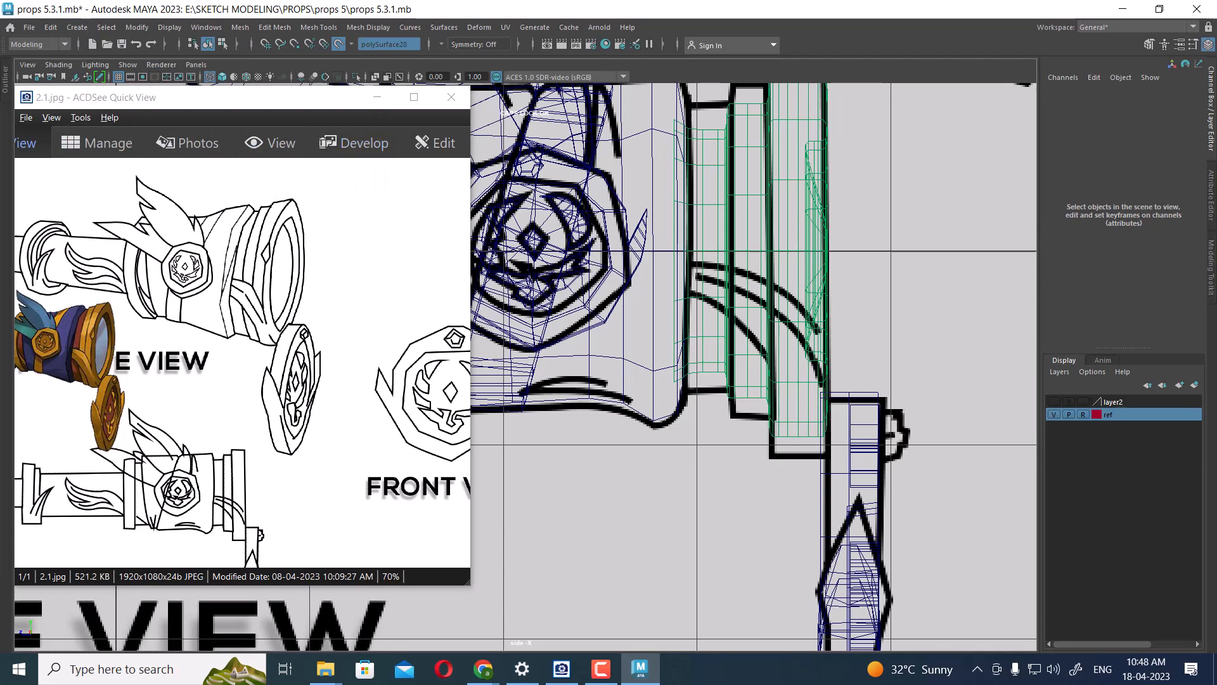
click(813, 380)
click(811, 351)
click(788, 317)
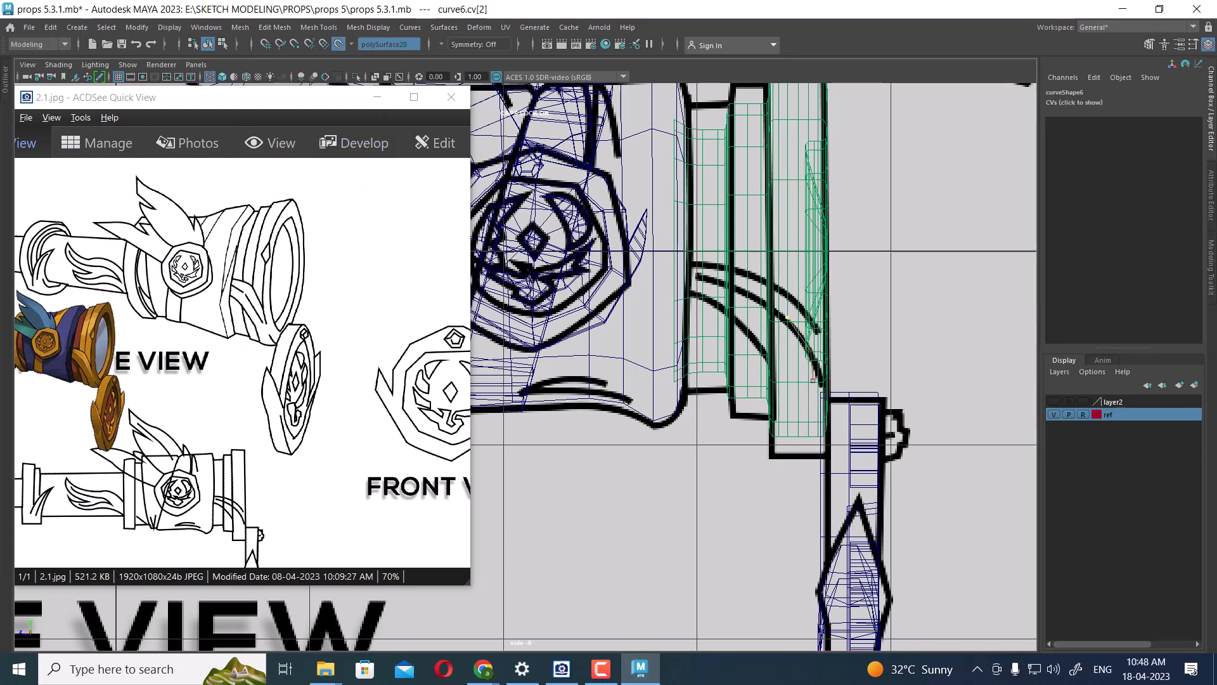
click(761, 302)
click(703, 274)
click(673, 275)
key(Return)
- Move the curve's three middle control points outward from the ring surface and turn off the live surface
key(space)
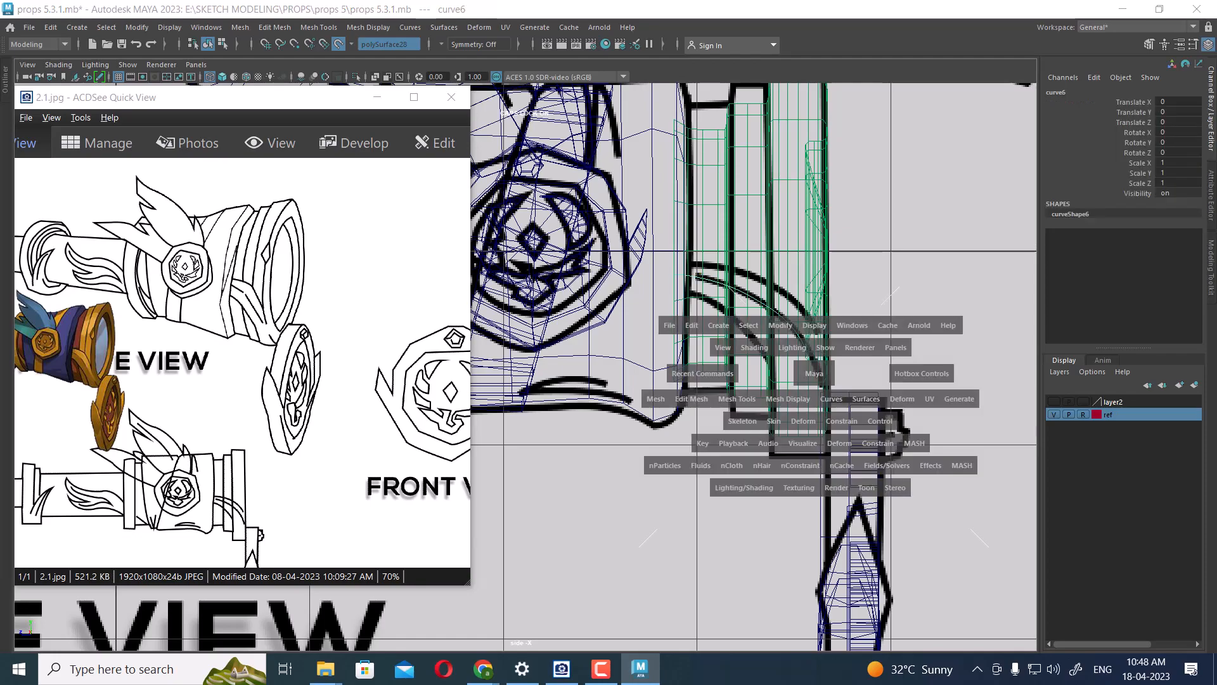
mouse_move(810, 375)
mouse_down()
mouse_move(809, 336)
mouse_move(777, 359)
mouse_move(707, 345)
mouse_move(758, 402)
mouse_move(732, 396)
mouse_move(707, 374)
mouse_move(739, 349)
mouse_up()
scroll(777, 359, up, 1)
key(5)
scroll(776, 359, down, 2)
right_drag(935, 240, 853, 239)
scroll(853, 239, up, 3)
alt+drag(852, 240, 856, 255)
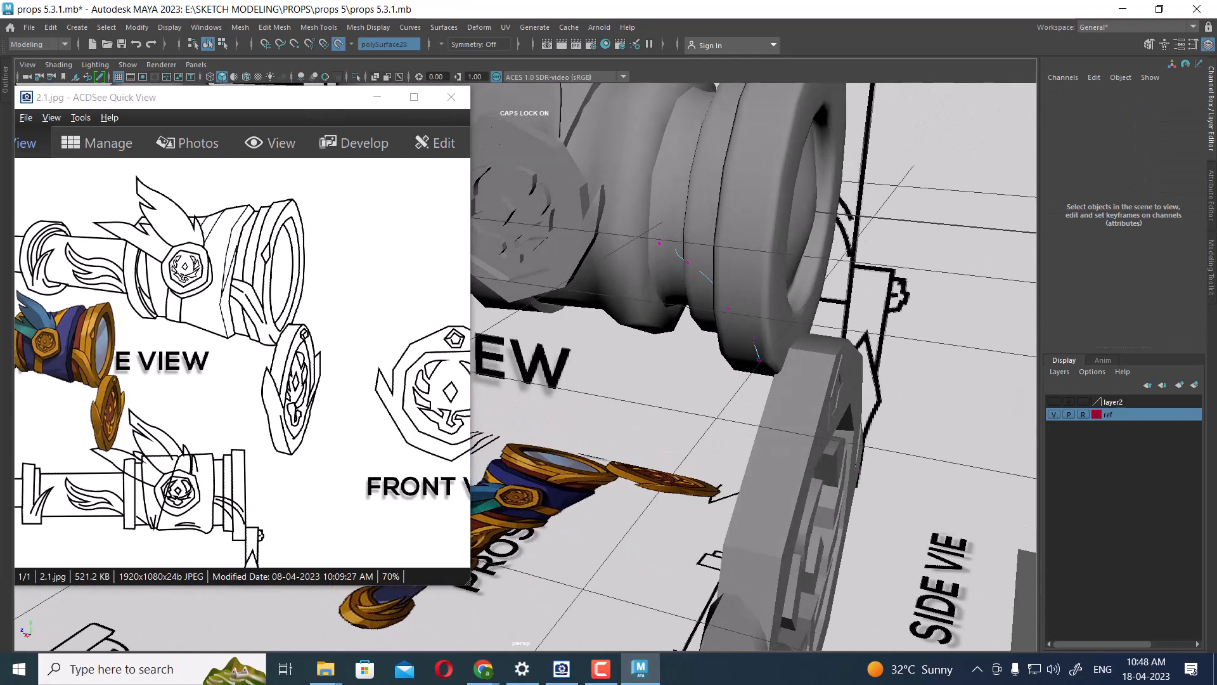
drag(673, 245, 748, 327)
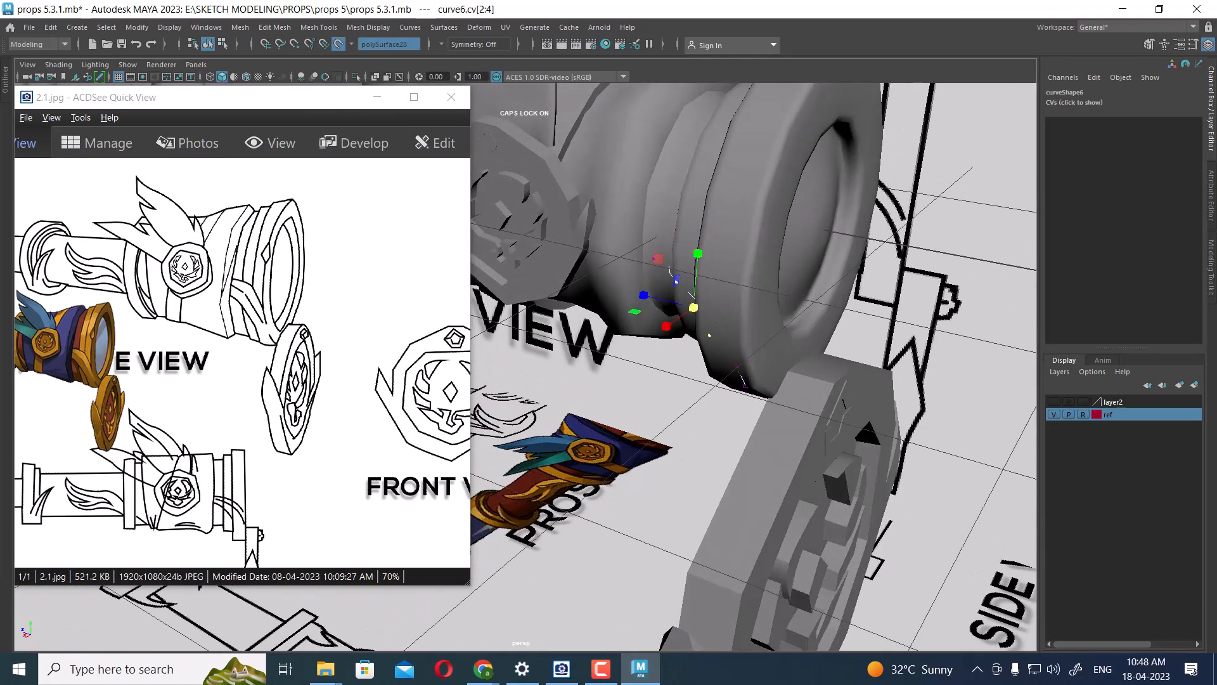
drag(664, 330, 792, 253)
click(339, 43)
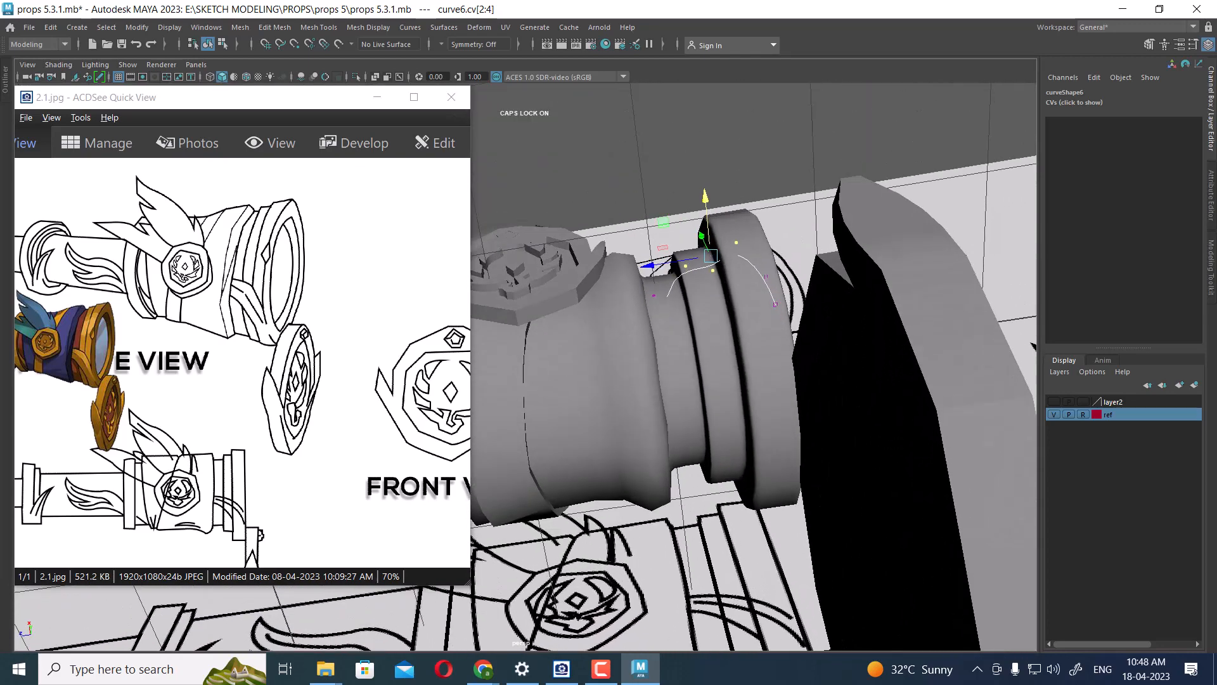
- Move the curve's second control point from the barrel end outward from the ring's neck
key(space)
key(space)
key(space)
key(space)
alt+drag(761, 329, 786, 279)
drag(667, 291, 628, 284)
alt+drag(659, 317, 761, 222)
drag(609, 222, 630, 402)
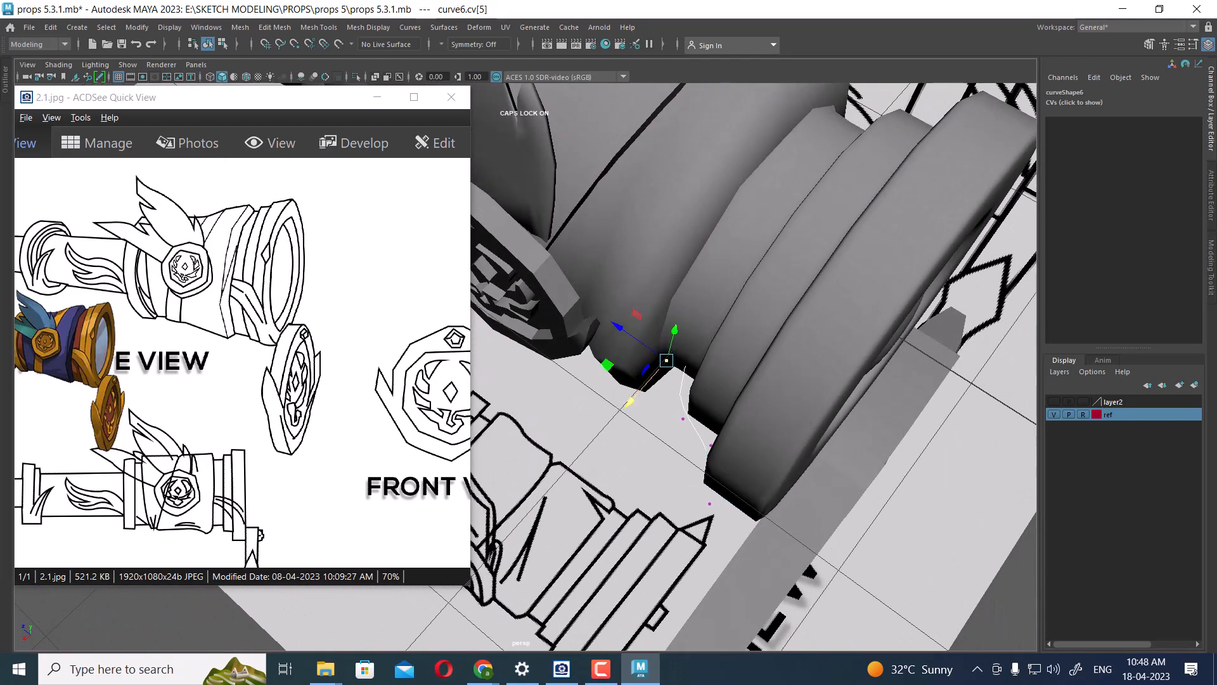
key(4)
alt+right_drag(630, 402, 685, 400)
drag(686, 399, 691, 394)
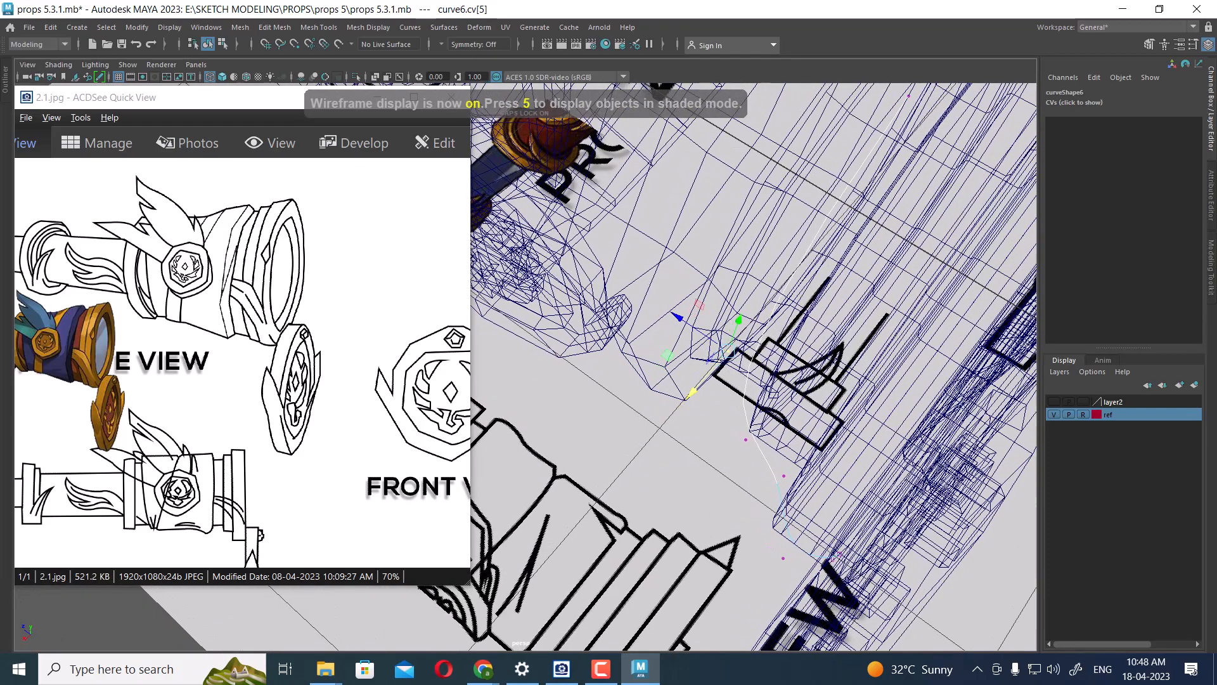
- Move the curve's barrel-end control point outward, then place it and its neighbour along the neck and barrel outline in the top view
alt+right_drag(692, 394, 656, 394)
click(835, 148)
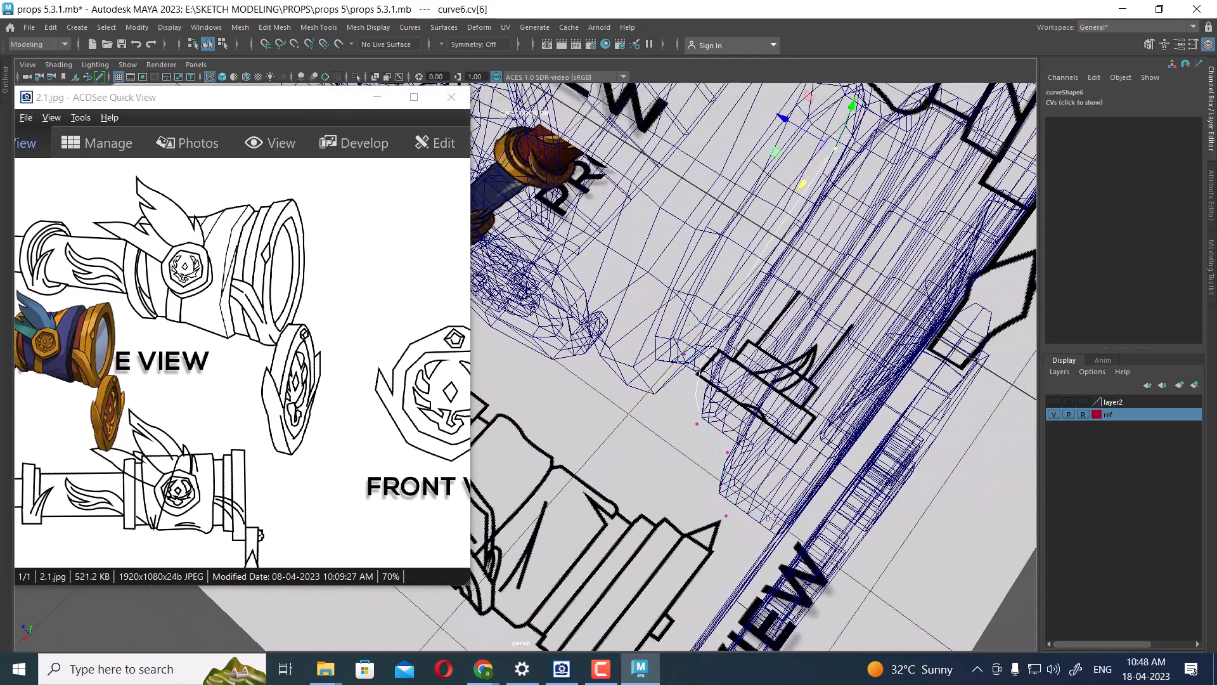
drag(802, 184, 650, 378)
key(space)
drag(741, 374, 691, 375)
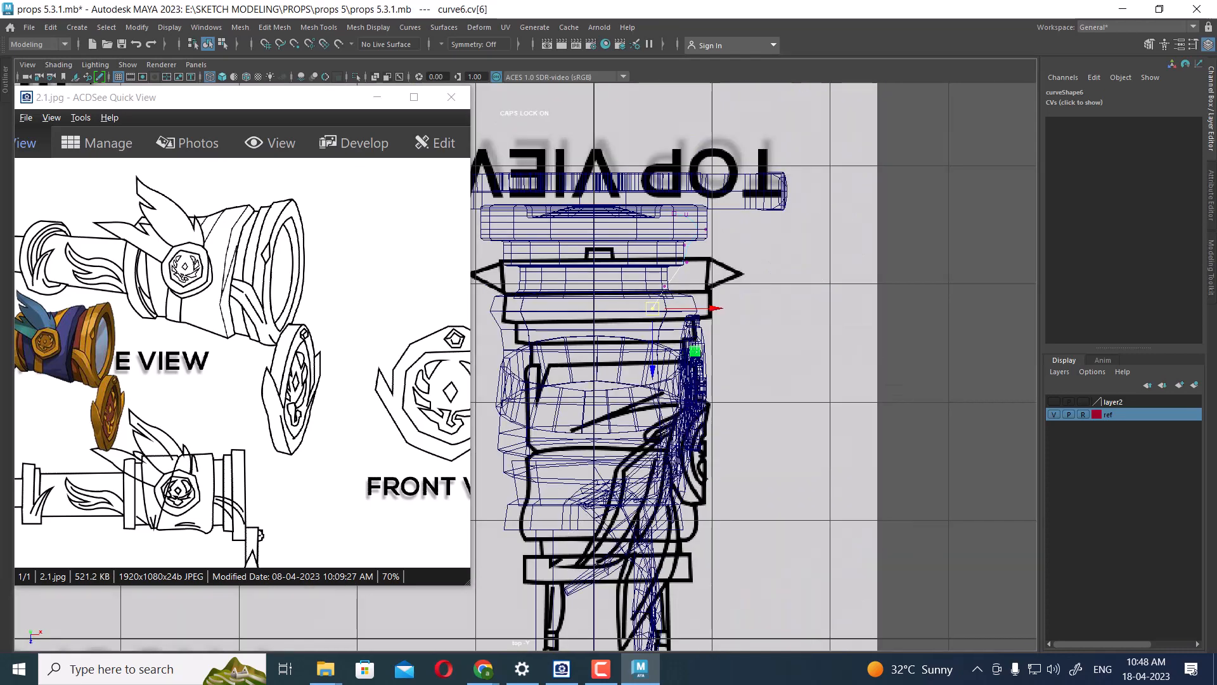
key(f)
scroll(525, 366, down, 6)
alt+middle_drag(527, 368, 560, 382)
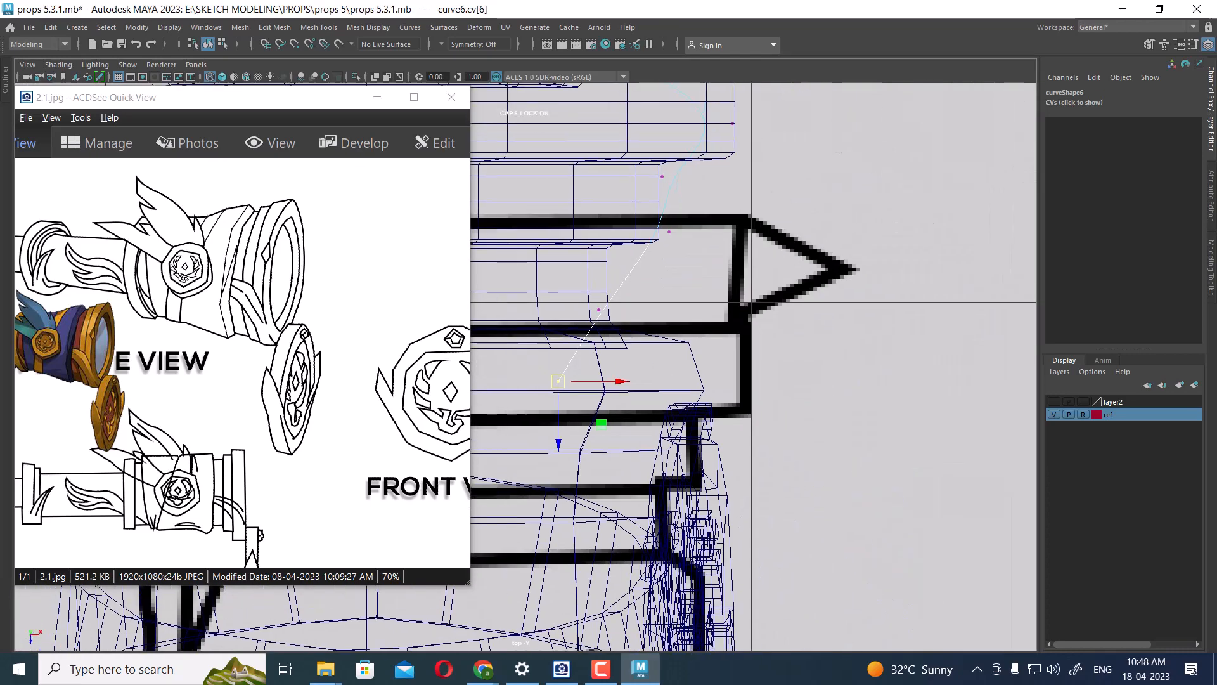
scroll(561, 382, up, 1)
drag(563, 383, 608, 391)
drag(590, 285, 630, 313)
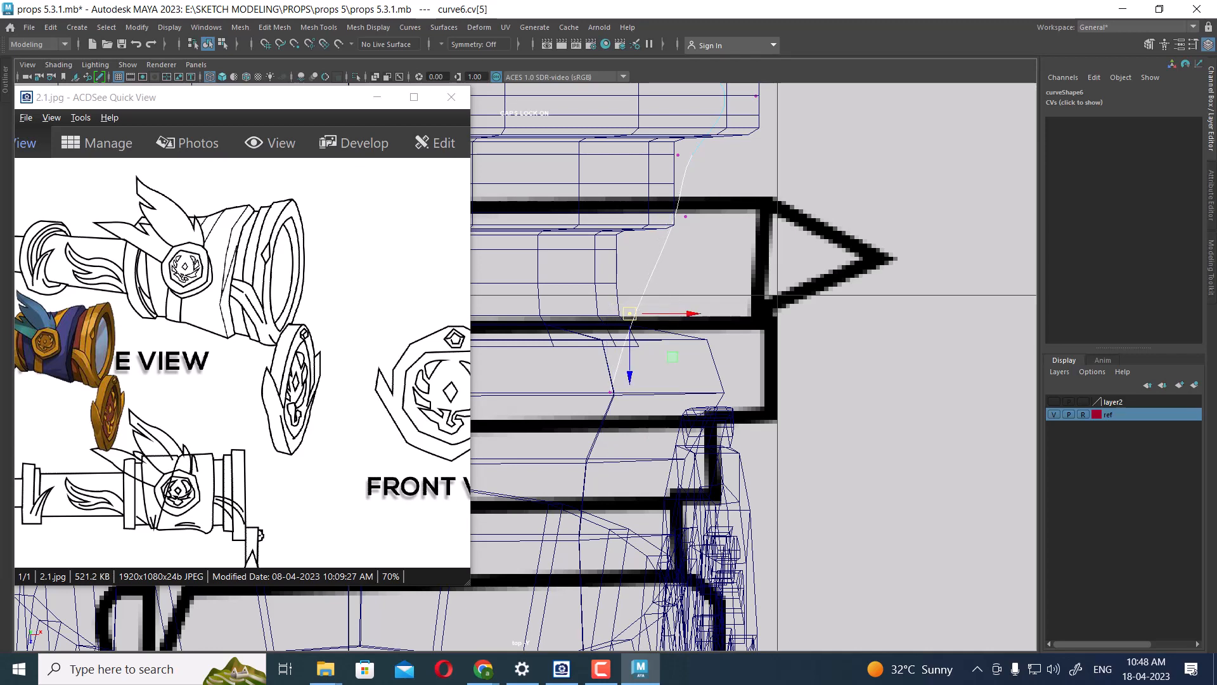
- Reposition the curve's remaining control points in the top view so that it follows the ring's stepped profile up to the rim
mouse_move(705, 201)
mouse_down()
mouse_move(671, 233)
mouse_move(692, 219)
mouse_up()
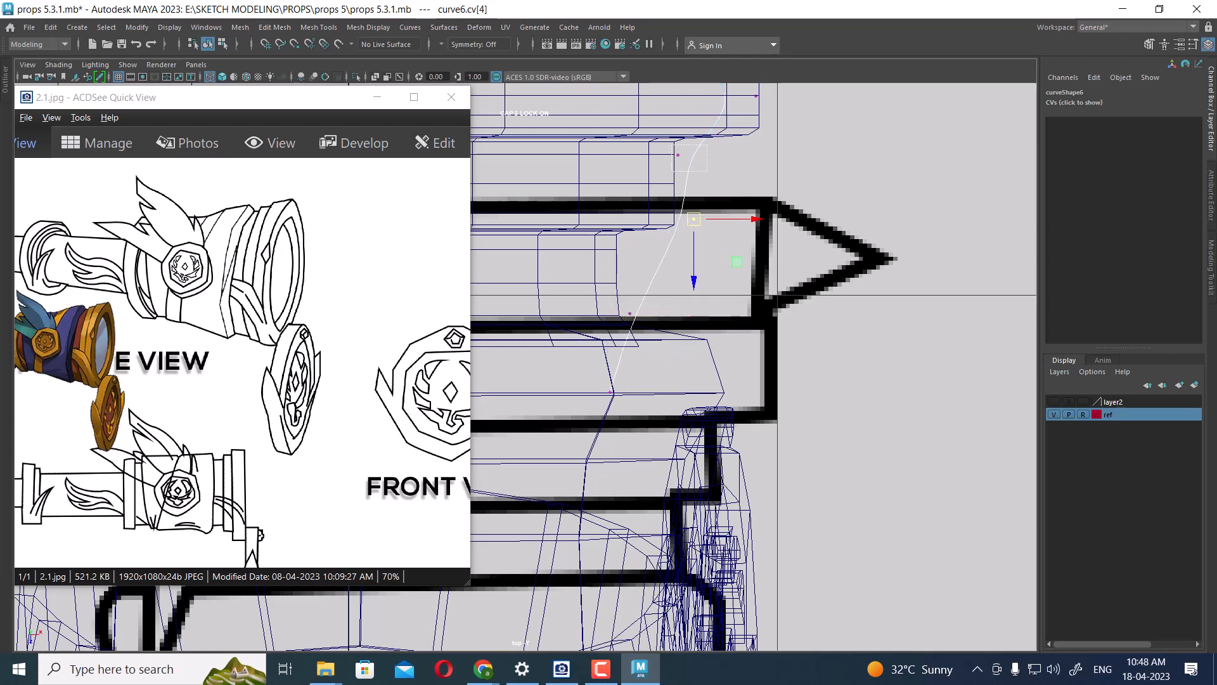
mouse_move(708, 145)
mouse_down()
mouse_move(672, 171)
mouse_move(691, 158)
mouse_up()
alt+middle_drag(691, 159, 654, 278)
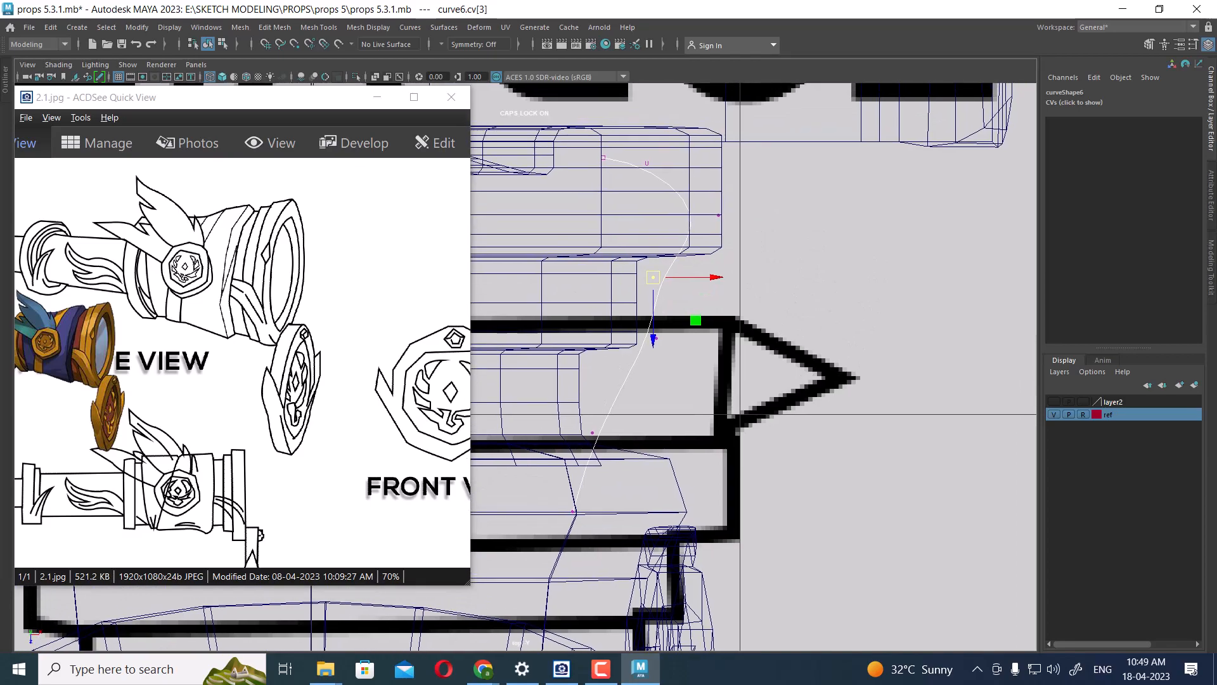
drag(736, 199, 701, 230)
drag(645, 171, 661, 163)
drag(583, 184, 581, 184)
drag(603, 157, 614, 154)
- Move the two control points where the curve crosses the outer rim's rear edge so that it bridges the step smoothly
key(space)
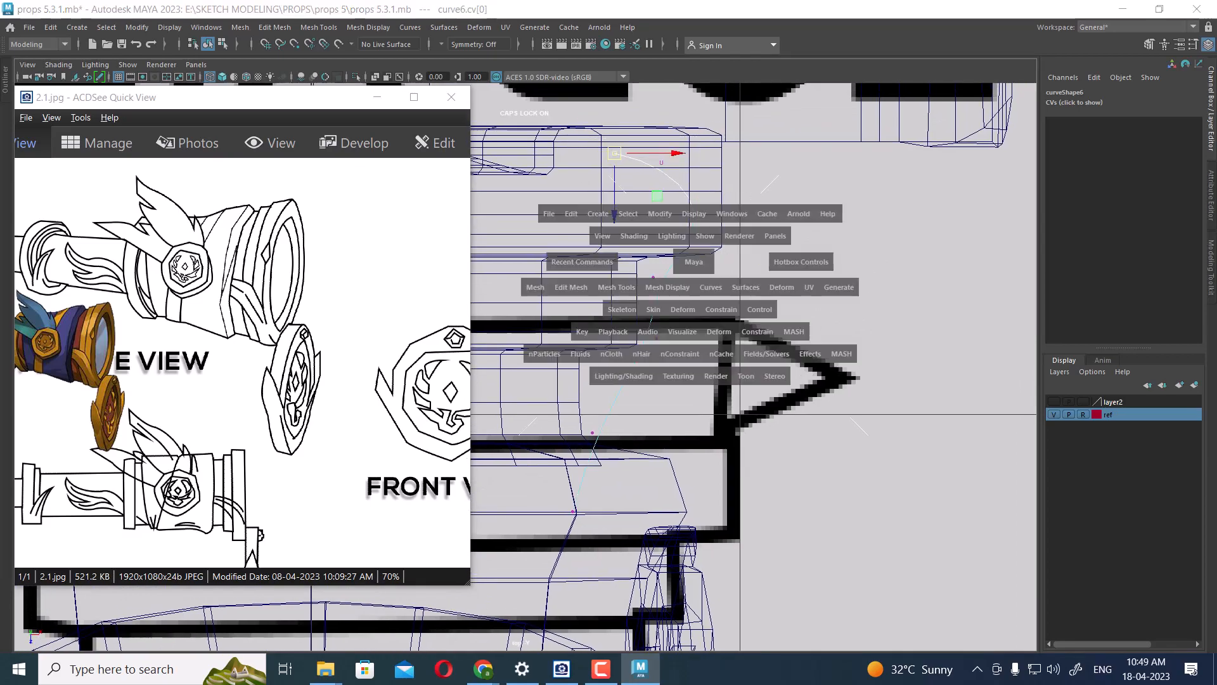
drag(693, 264, 780, 197)
scroll(729, 355, down, 3)
key(5)
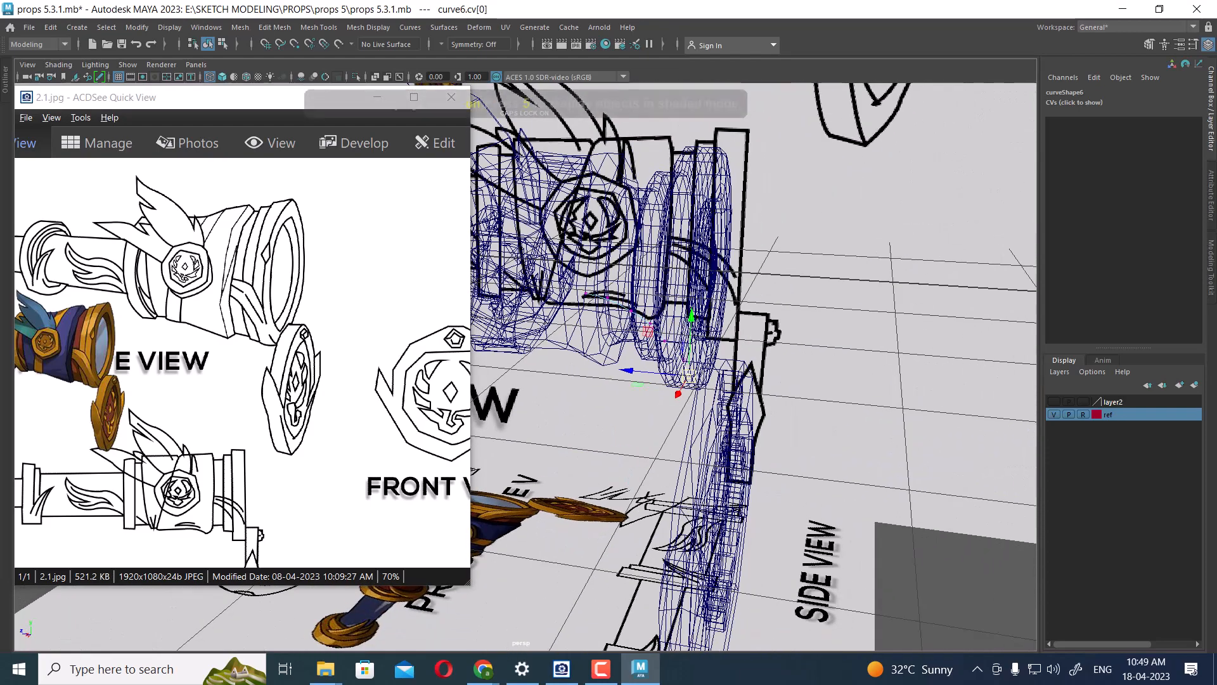
scroll(723, 279, up, 2)
mouse_move(730, 355)
alt+mouse_down()
mouse_move(722, 279)
mouse_move(779, 323)
mouse_move(749, 393)
mouse_move(824, 381)
mouse_move(799, 450)
alt+mouse_up()
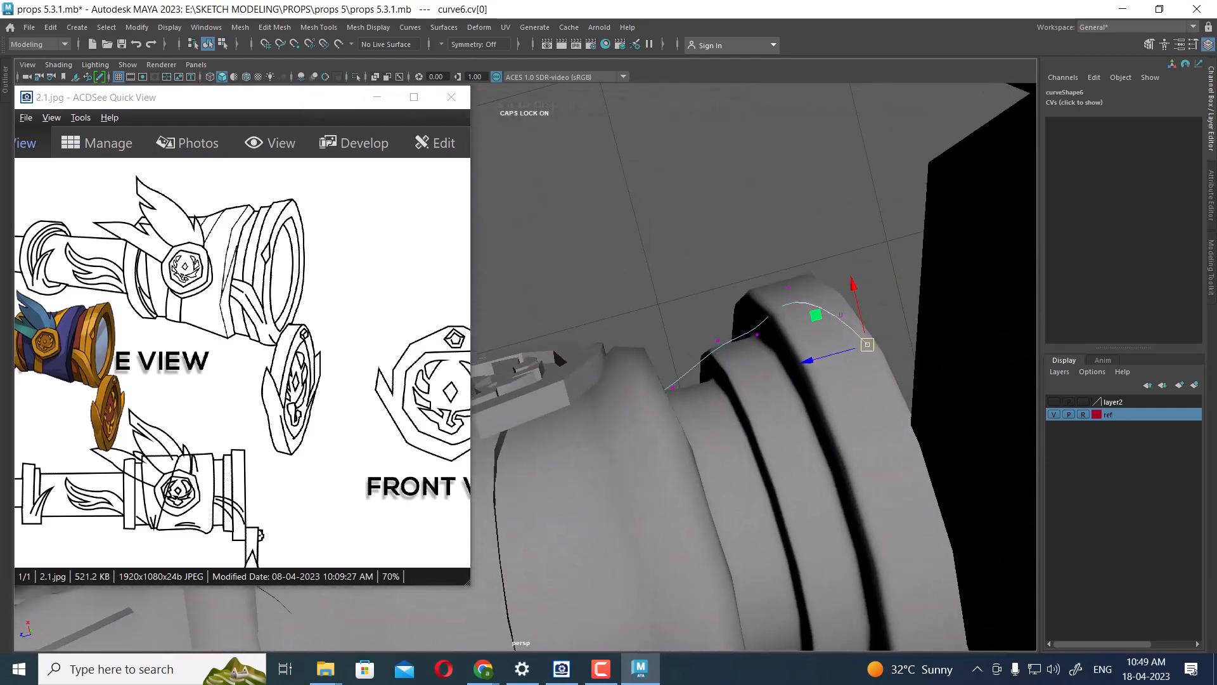
drag(784, 347, 785, 346)
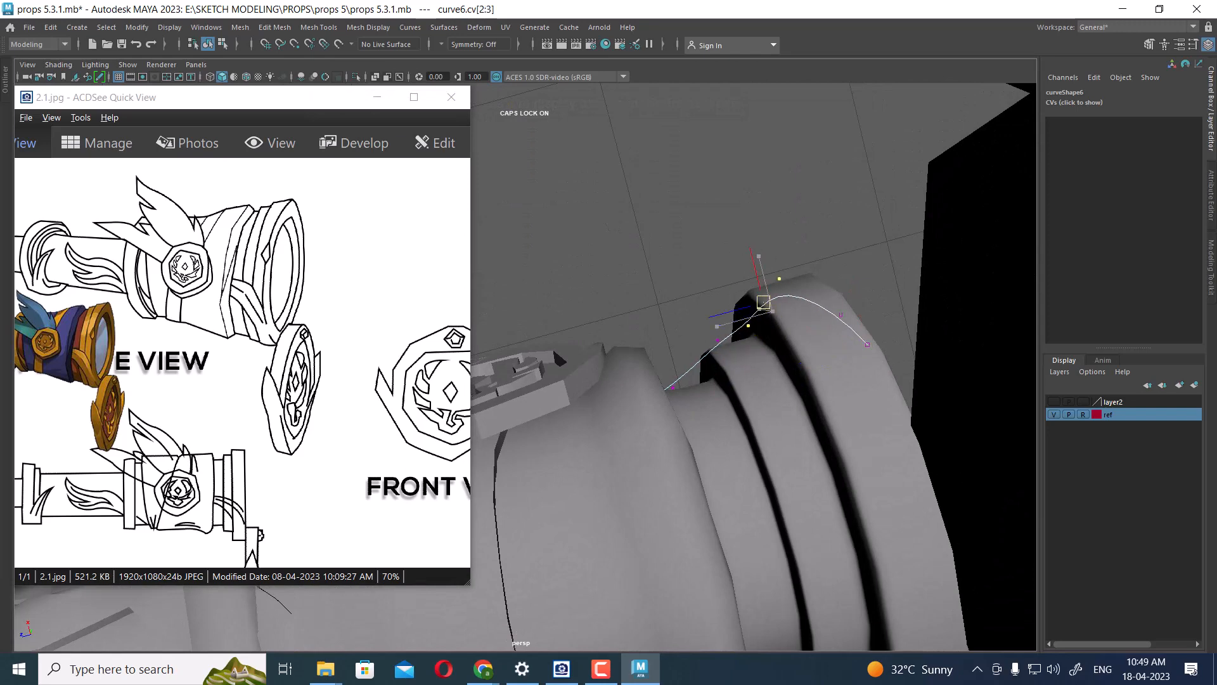
drag(759, 300, 758, 171)
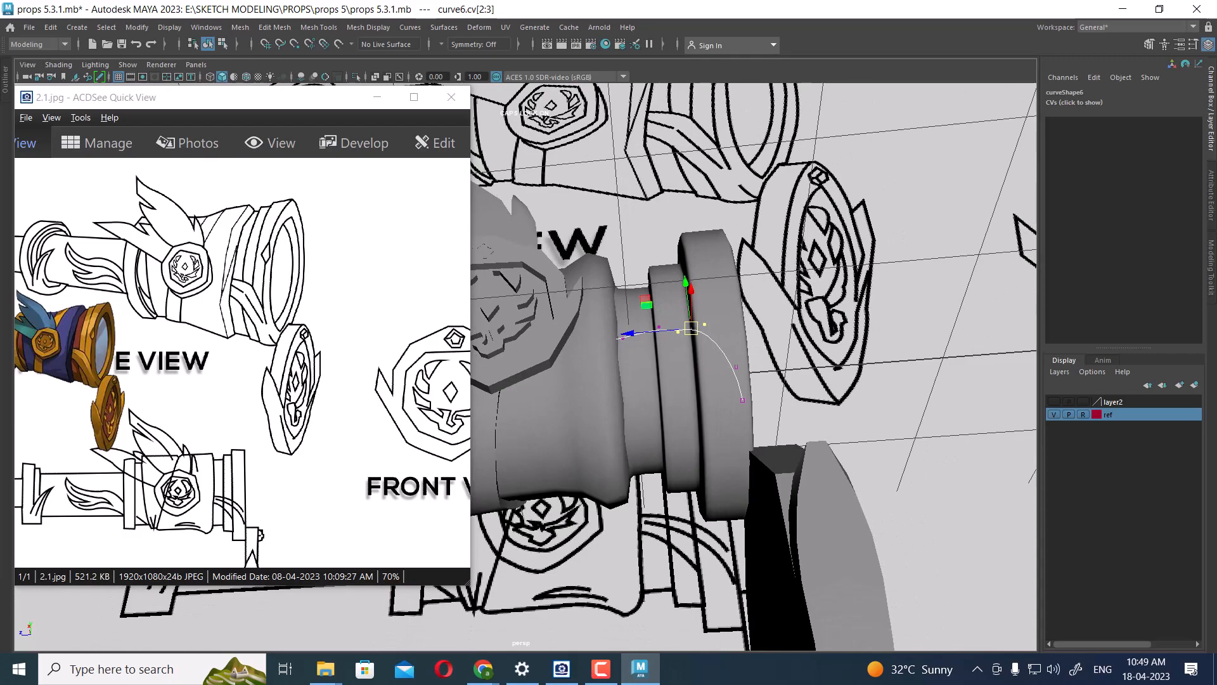
alt+drag(799, 254, 767, 260)
- Compare the ring piece with the strap lines of the side-view drawing and set the piece to face selection
click(738, 209)
key(space)
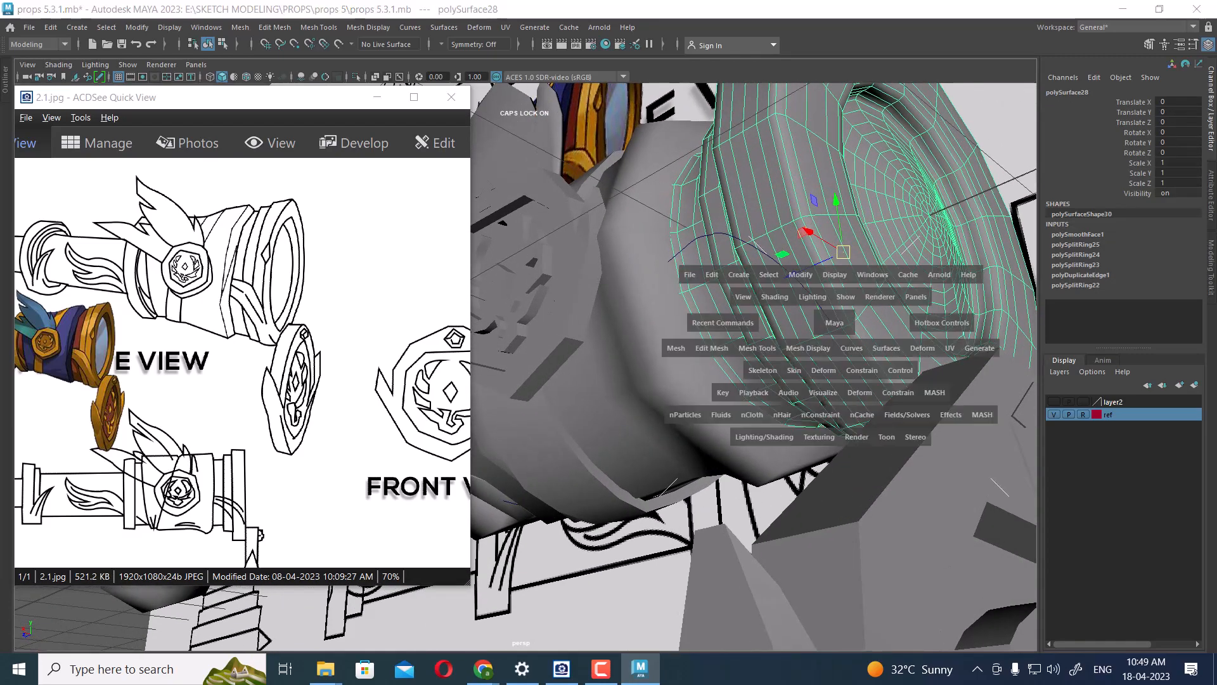
drag(835, 321, 904, 323)
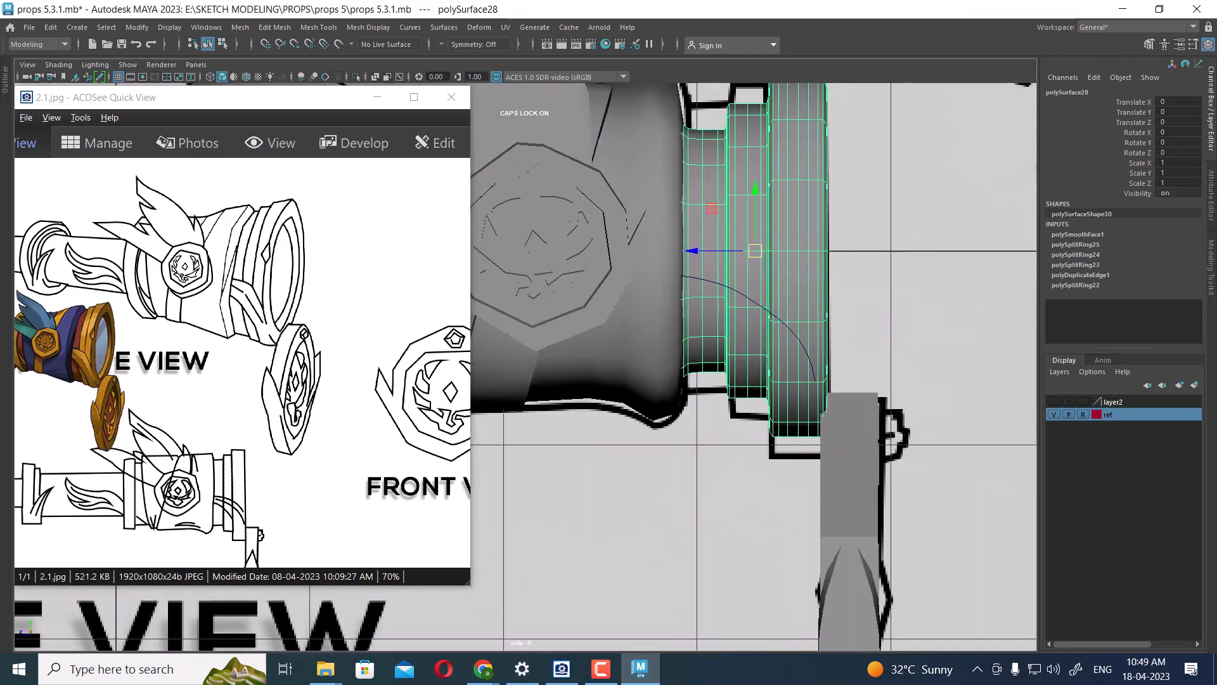
key(4)
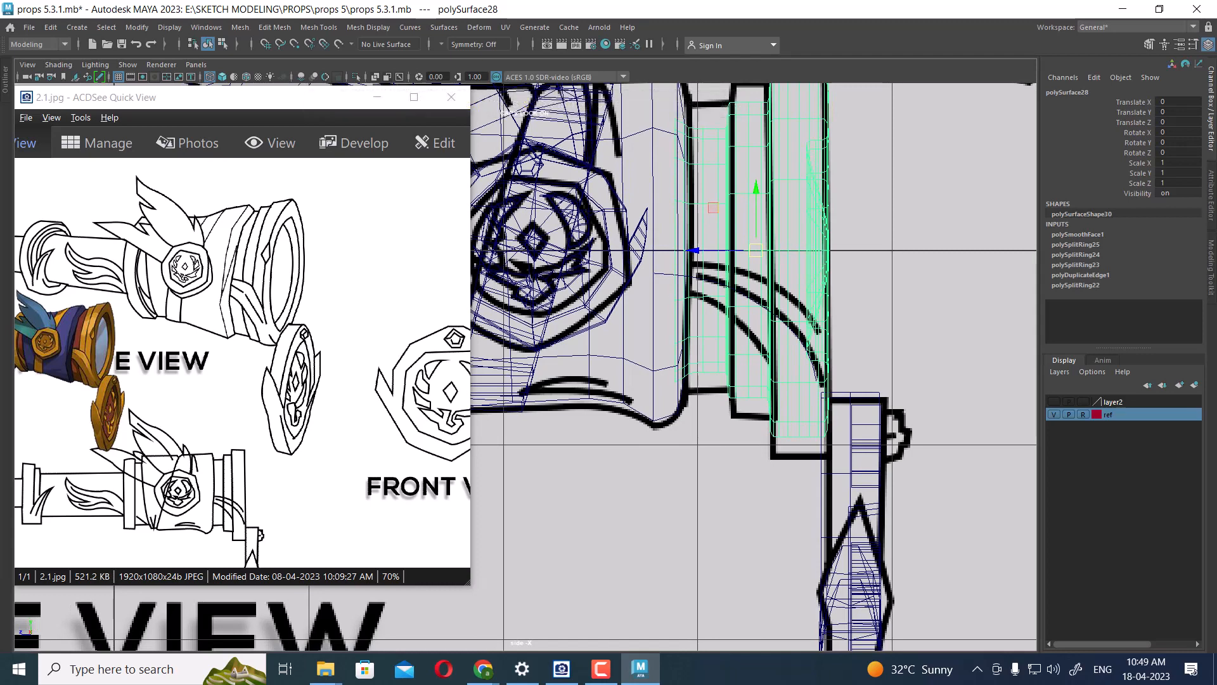
key(5)
right_drag(800, 279, 802, 282)
key(space)
drag(823, 353, 854, 357)
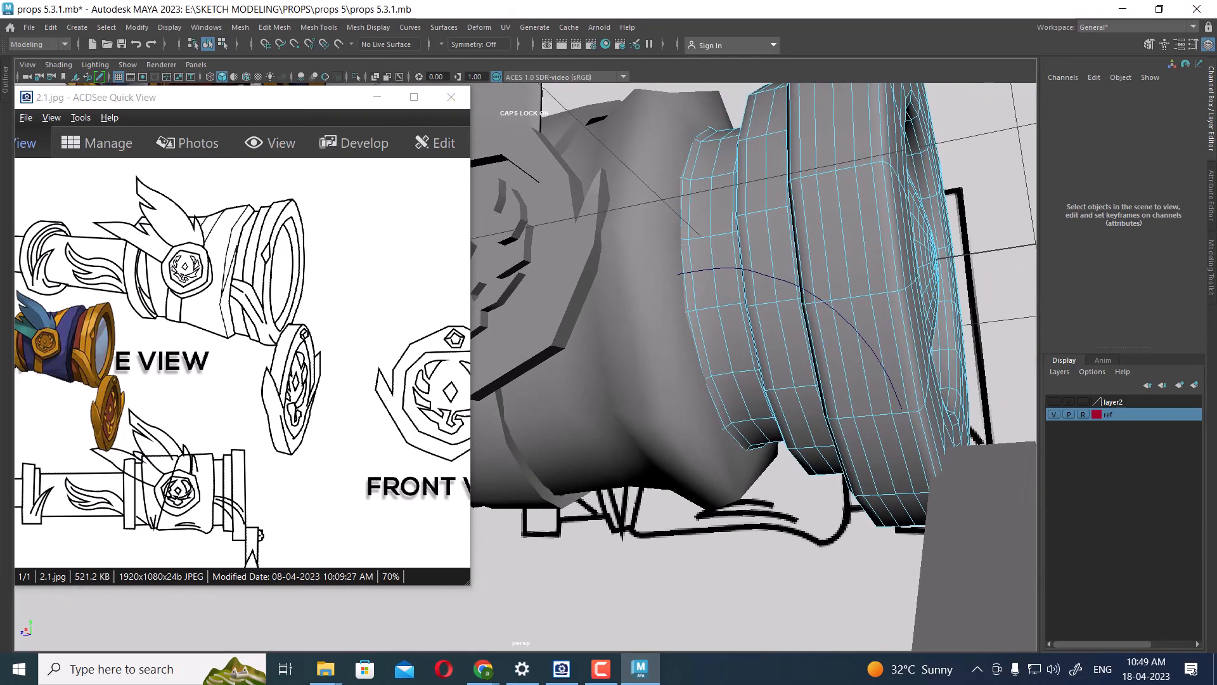
- Select the block of adjoining faces across the ring's outer rim beneath the front end of the curve
click(854, 357)
shift+click(872, 356)
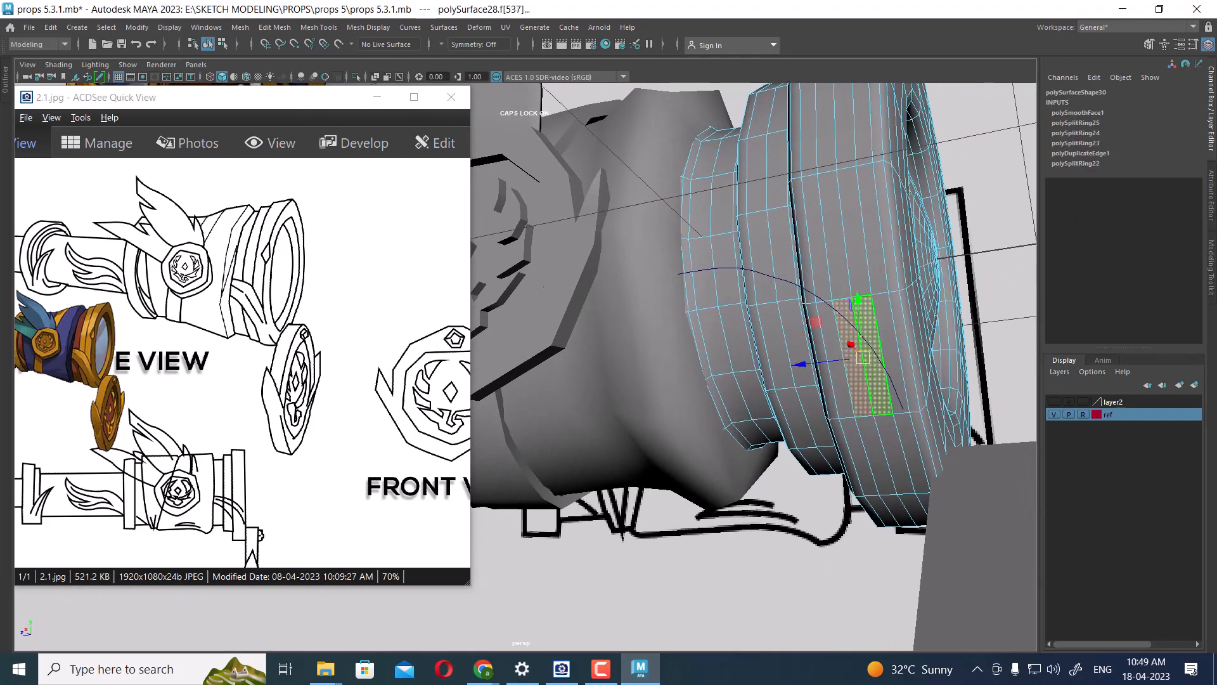
shift+click(889, 354)
alt+drag(854, 357, 838, 307)
shift+click(779, 345)
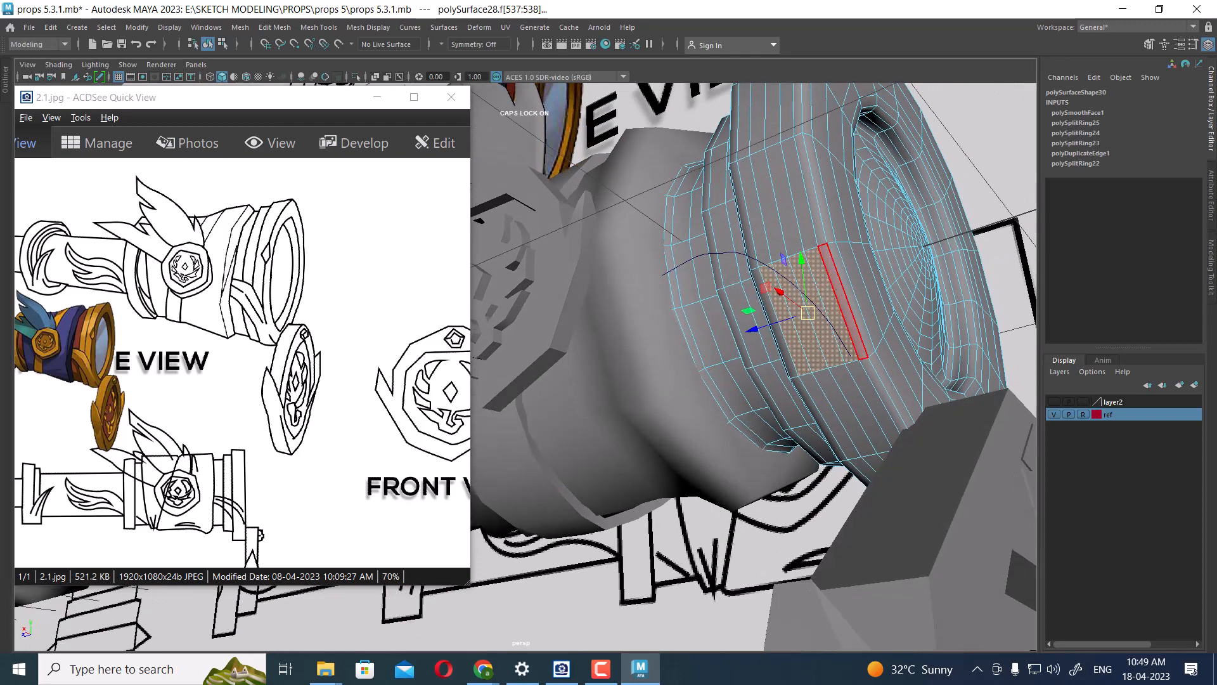
shift+click(842, 303)
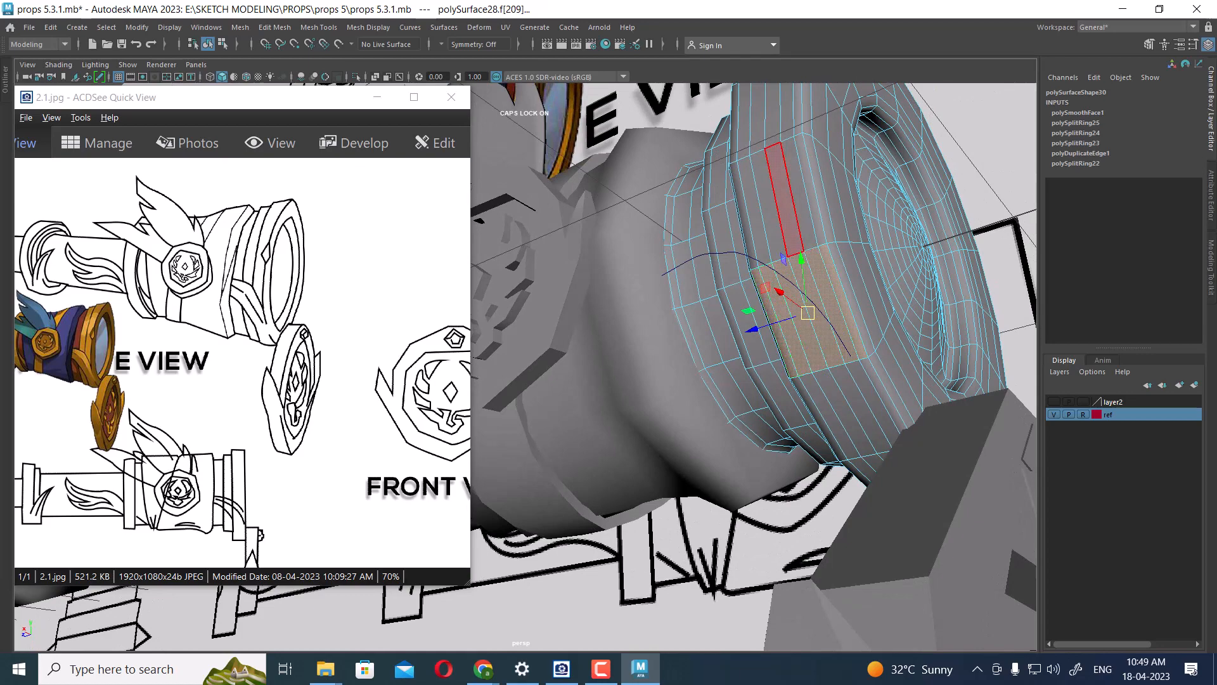
- Extrude the selected rim faces outward with a local translate Z of 0.04 and return to object selection
shift+right_drag(800, 213, 790, 249)
alt+drag(851, 300, 793, 320)
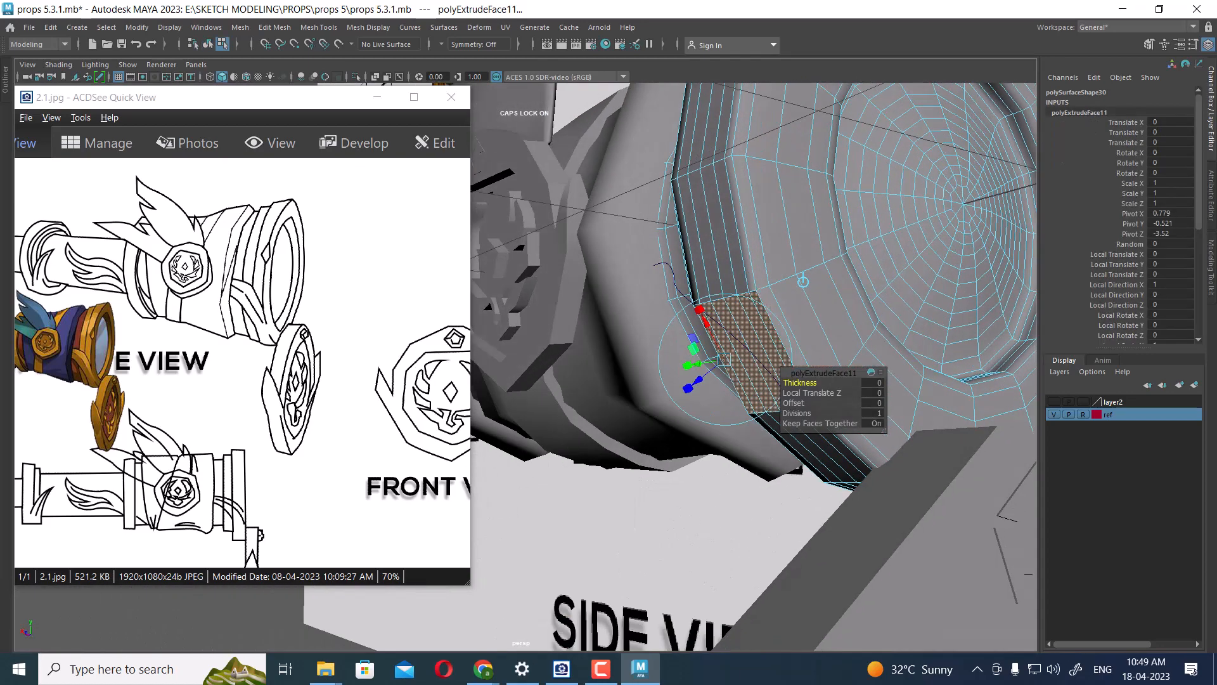
drag(688, 388, 678, 396)
scroll(748, 330, down, 2)
key(F8)
- Hide everything except the ring piece and select edges around the raised block on its rim
alt+drag(736, 355, 717, 279)
key(alt+h)
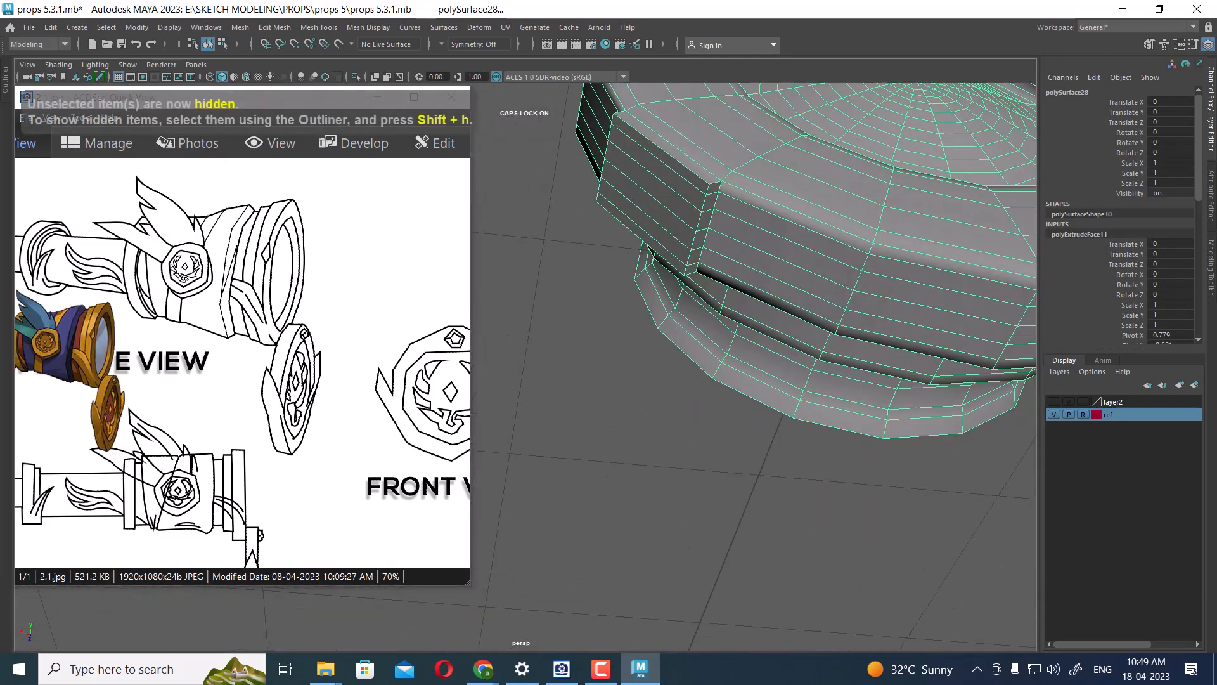
alt+middle_drag(716, 279, 739, 330)
alt+drag(738, 329, 689, 248)
right_drag(688, 248, 673, 213)
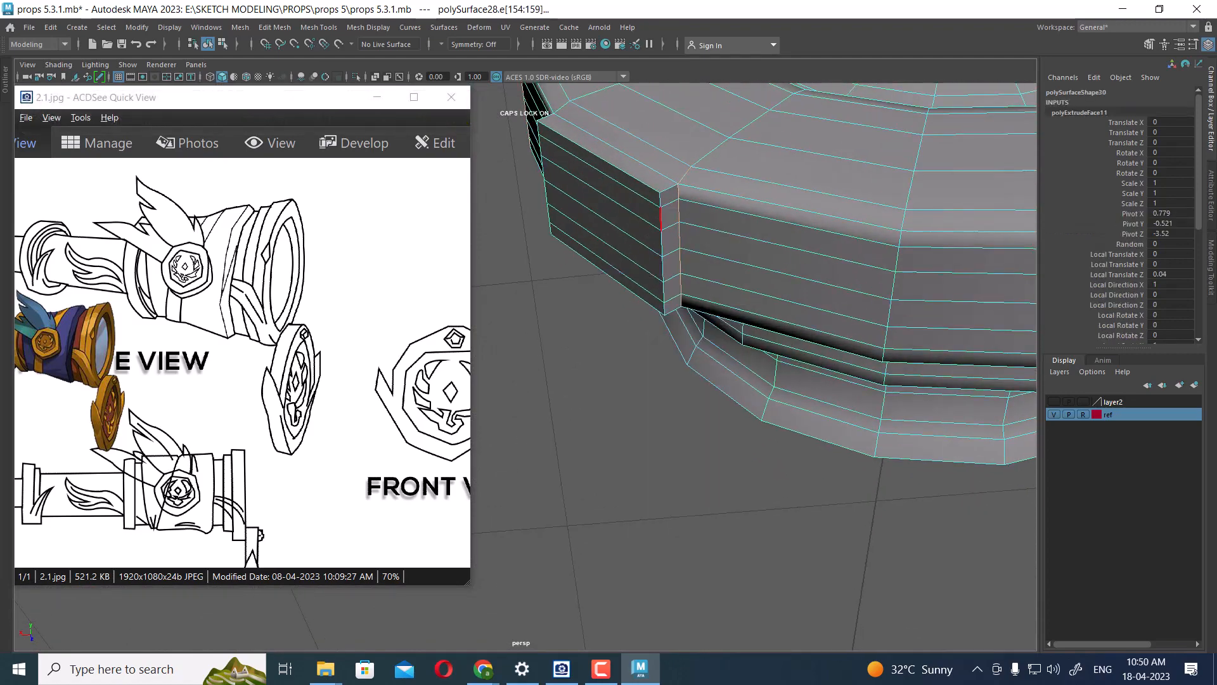
click(786, 220)
ctrl+right_drag(792, 215, 653, 274)
alt+drag(761, 222, 641, 278)
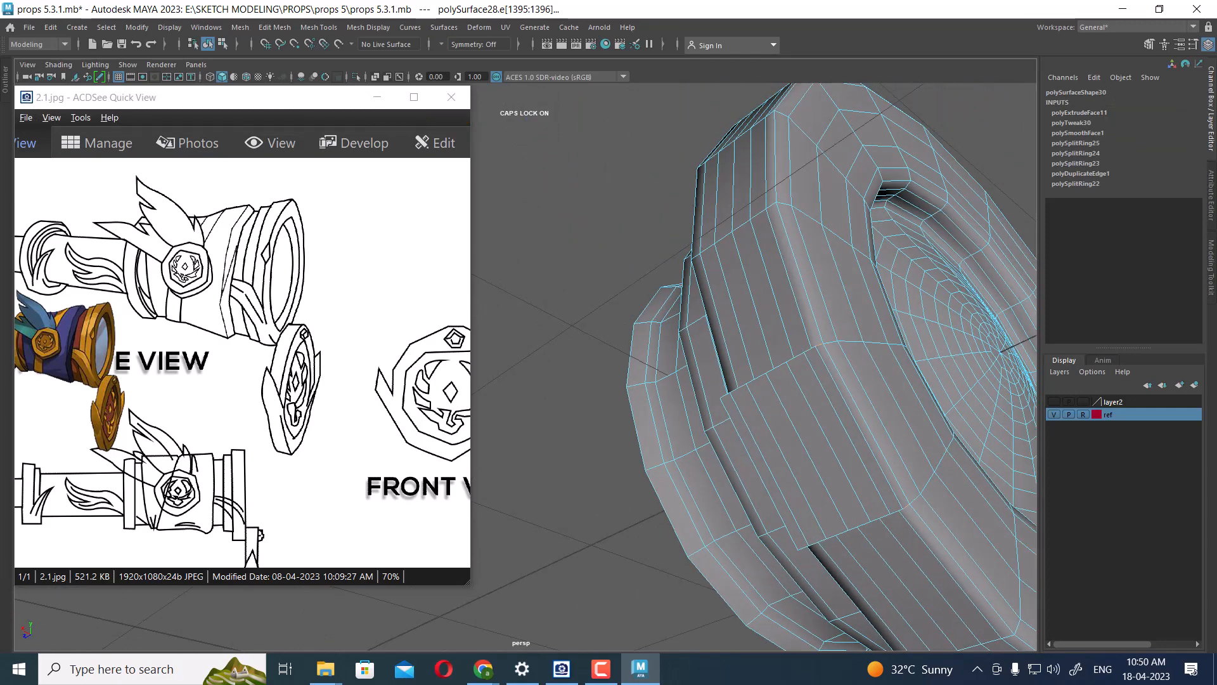
- Cut a diagonal edge with Multi-Cut across the front side of the raised rim block, between its opposite corners
alt+drag(831, 342, 751, 289)
right_drag(655, 282, 704, 265)
shift+right_click(746, 294)
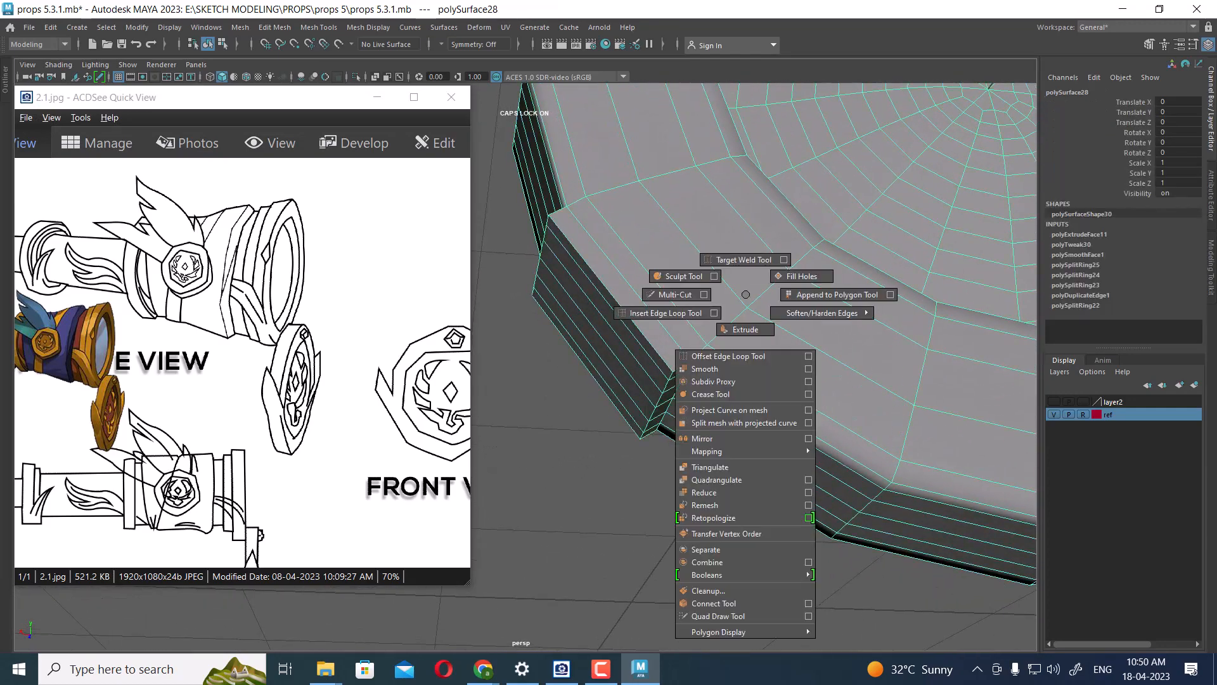
click(675, 295)
click(691, 362)
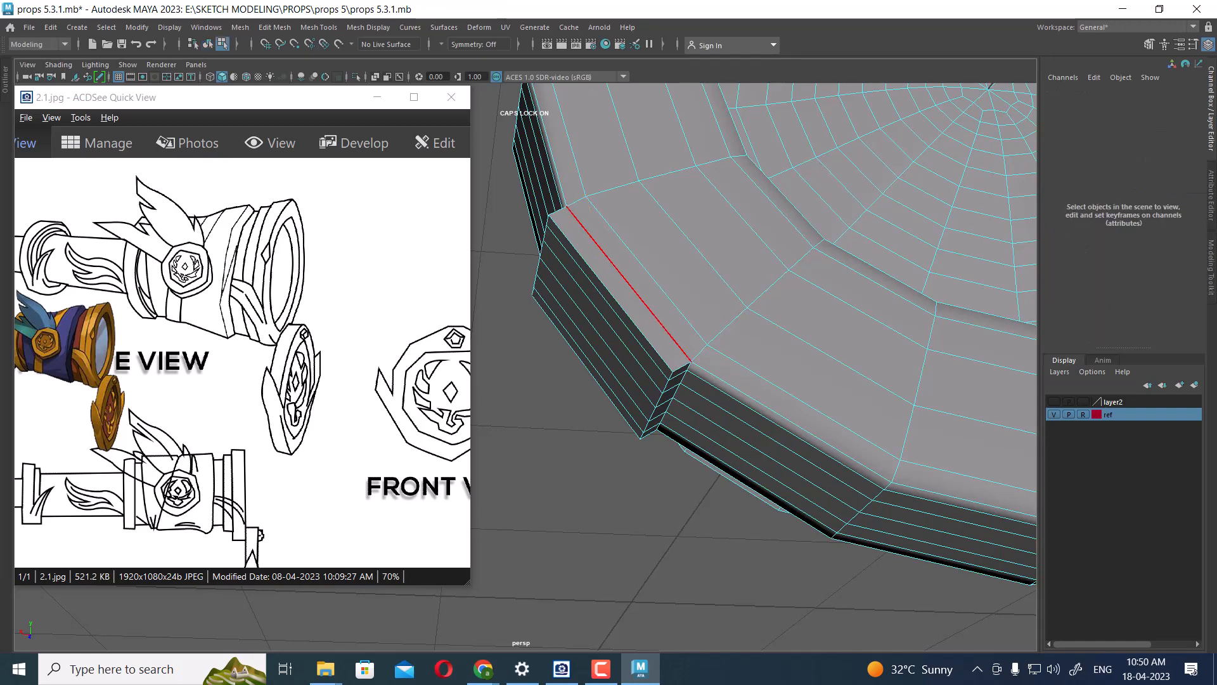
click(566, 207)
click(673, 372)
right_click(729, 394)
- Cut a matching diagonal edge across the back side of the raised block
alt+drag(729, 395, 900, 381)
click(688, 406)
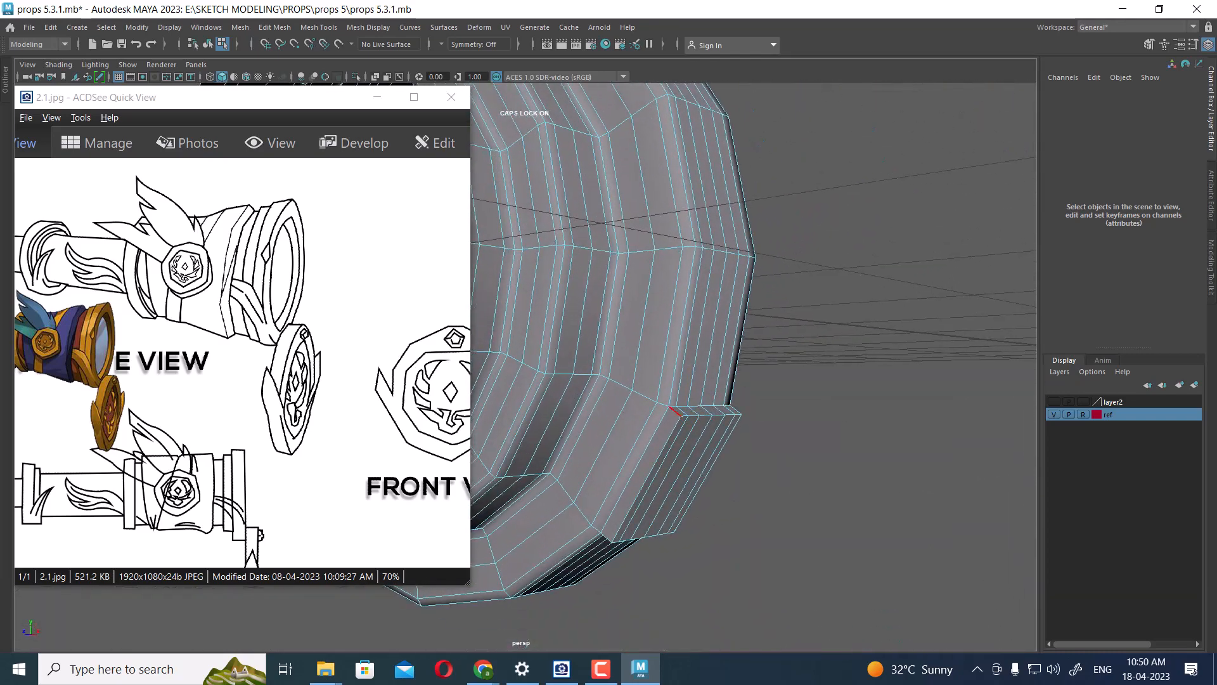
drag(674, 410, 669, 406)
alt+drag(672, 407, 761, 403)
alt+middle_drag(760, 403, 886, 298)
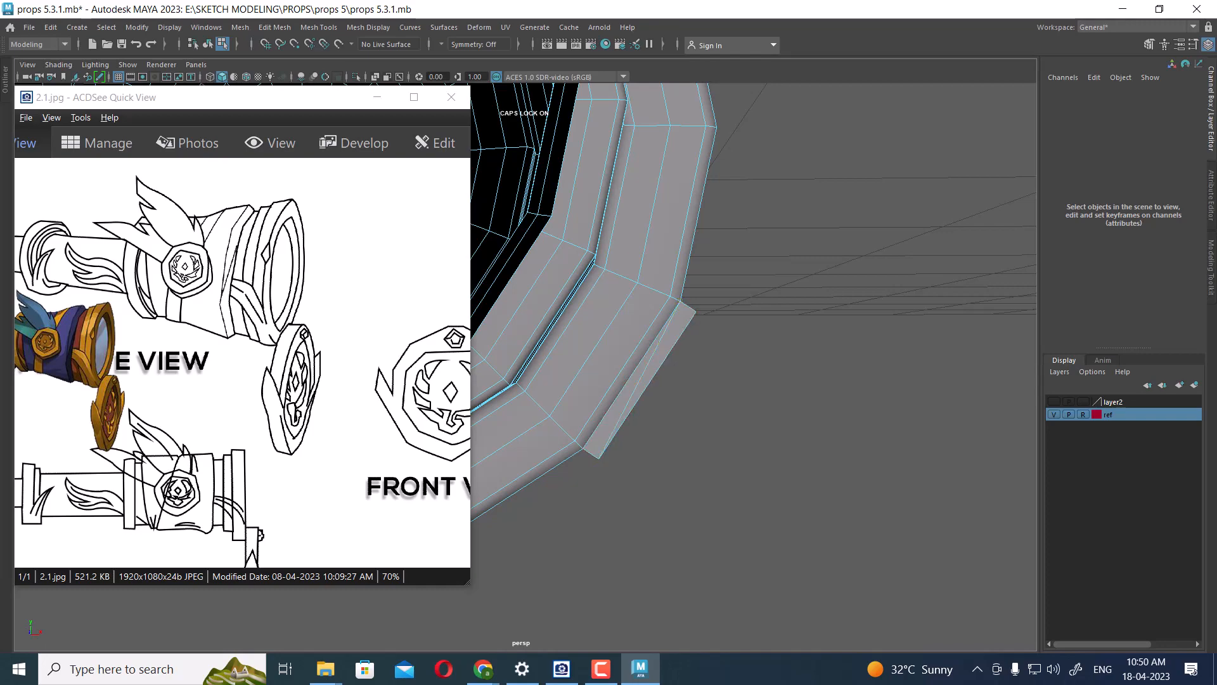
- Collapse the ring of short edges at one end of the block so it tapers into the rim
alt+drag(710, 387, 482, 387)
alt+middle_drag(482, 387, 687, 288)
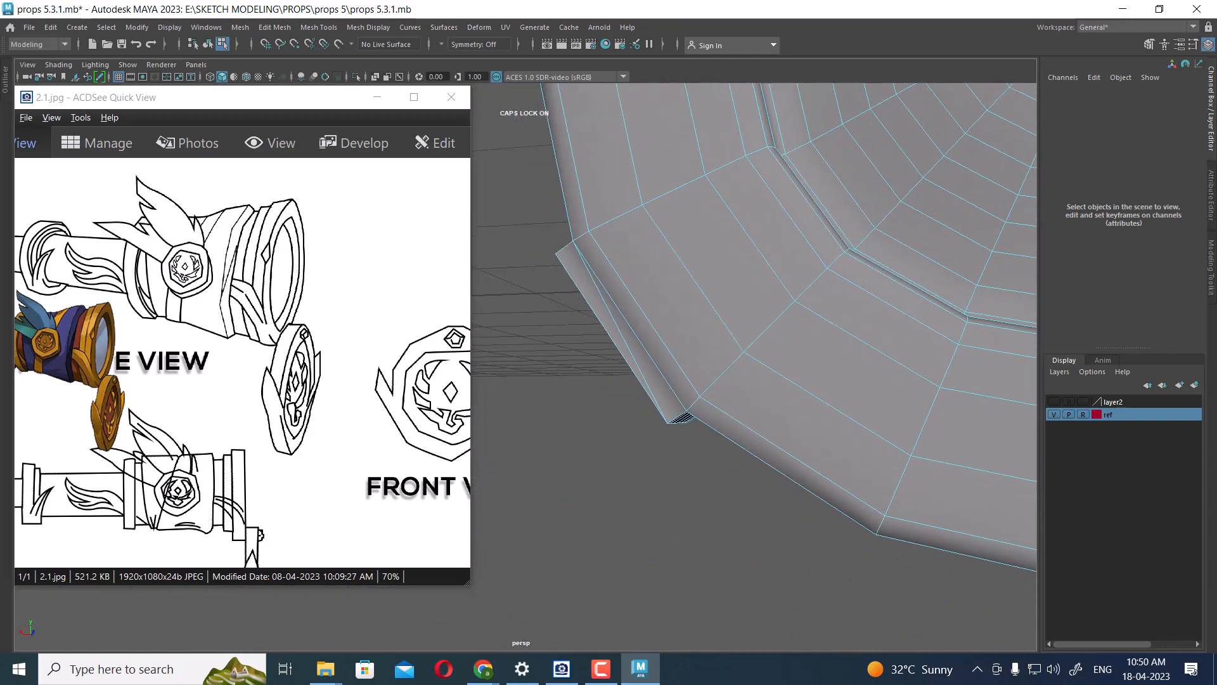
alt+drag(783, 472, 808, 431)
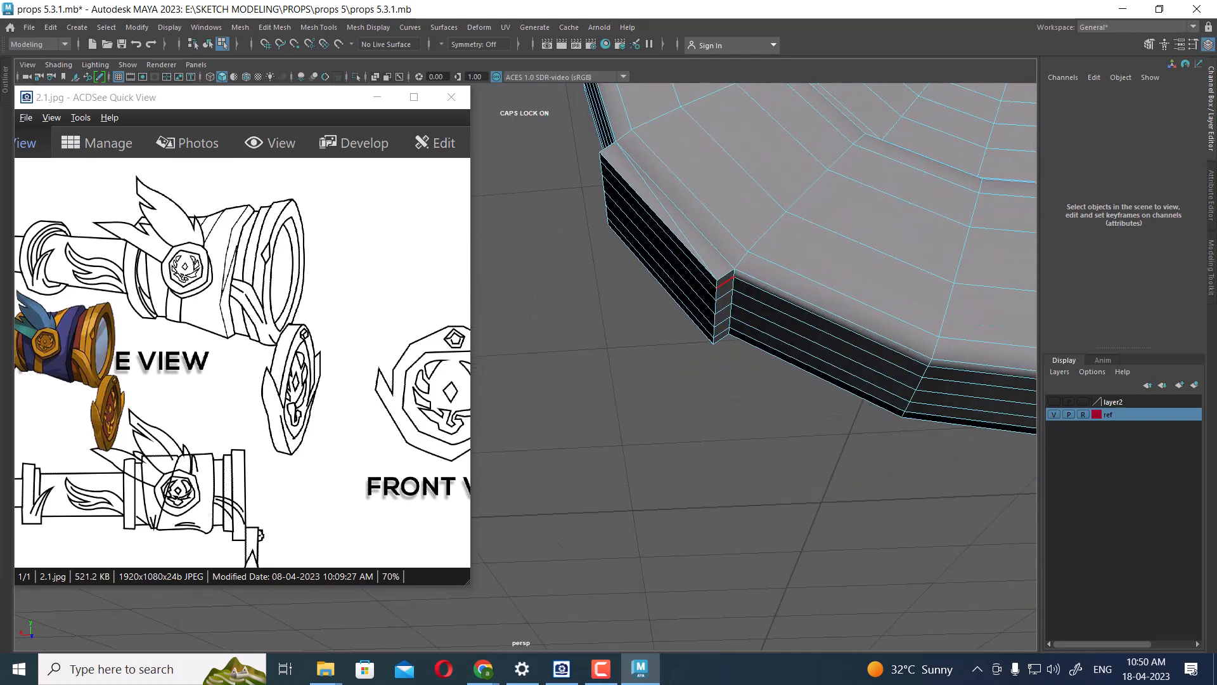
click(726, 275)
ctrl+right_drag(818, 231, 685, 253)
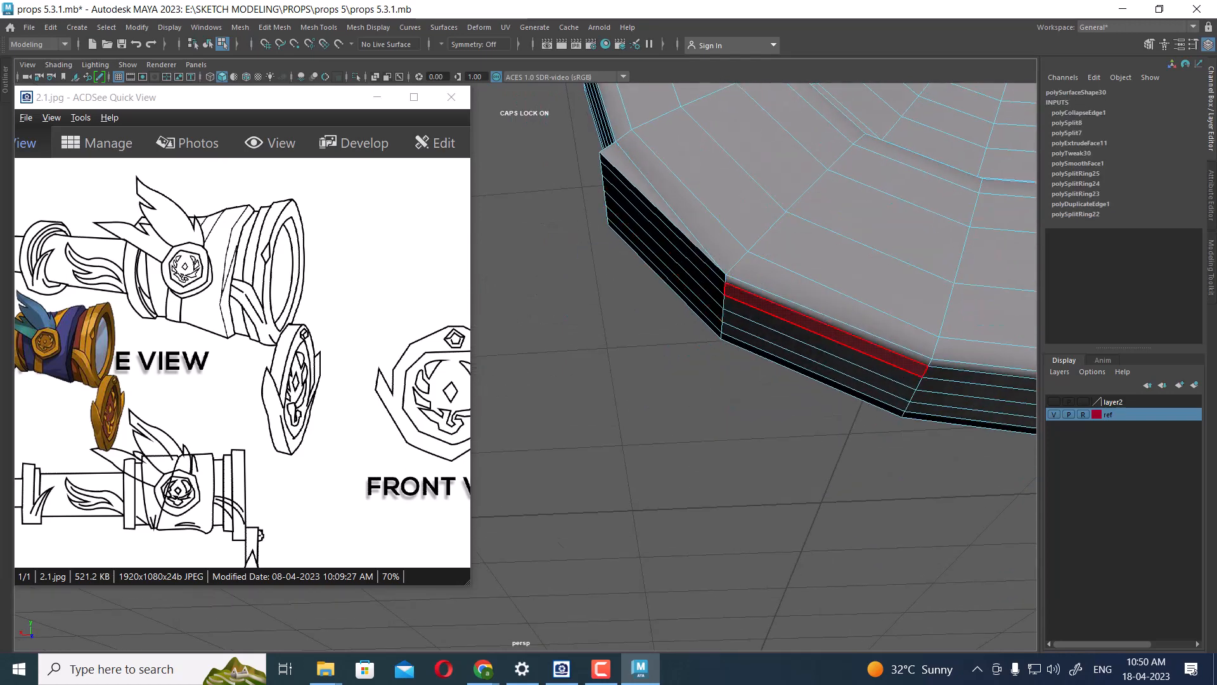
mouse_move(825, 330)
alt+mouse_down()
mouse_move(846, 324)
mouse_move(843, 308)
mouse_move(862, 320)
mouse_move(856, 222)
mouse_move(882, 146)
mouse_move(843, 209)
mouse_move(868, 298)
mouse_move(856, 272)
mouse_move(760, 279)
mouse_move(806, 320)
alt+mouse_up()
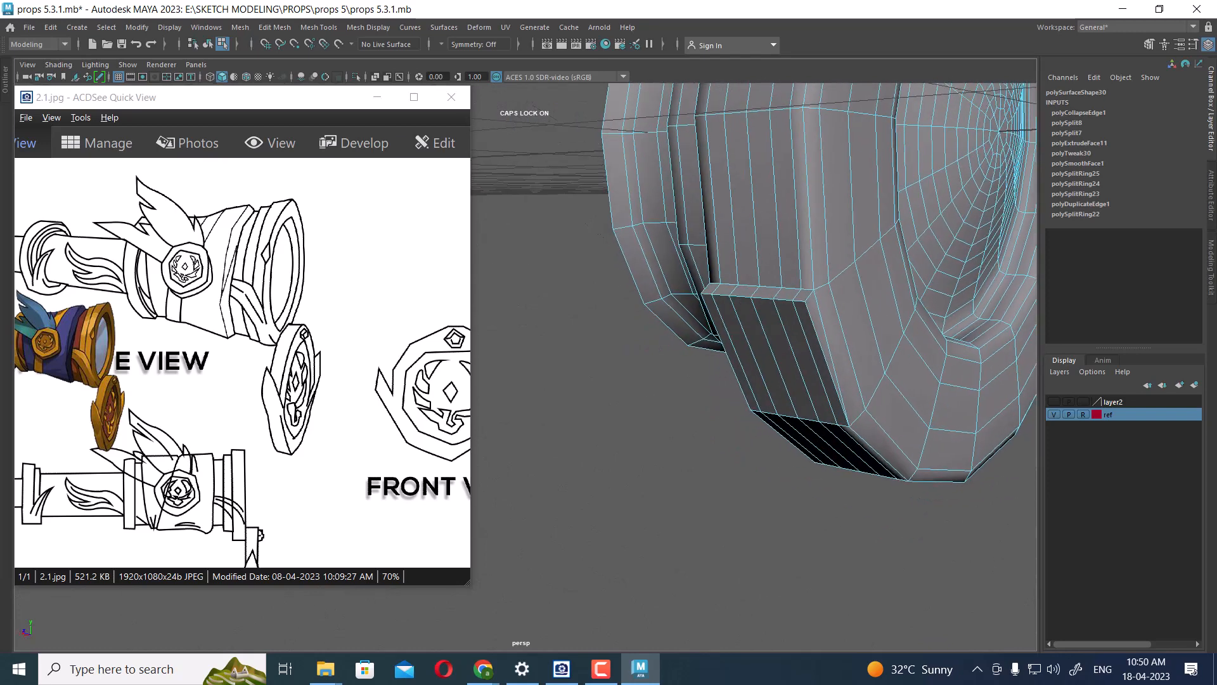
- Select the narrow face strip on the block's raised end, bring back the isolated-out objects and hide the ref layer
alt+drag(802, 276, 823, 291)
right_drag(823, 291, 825, 322)
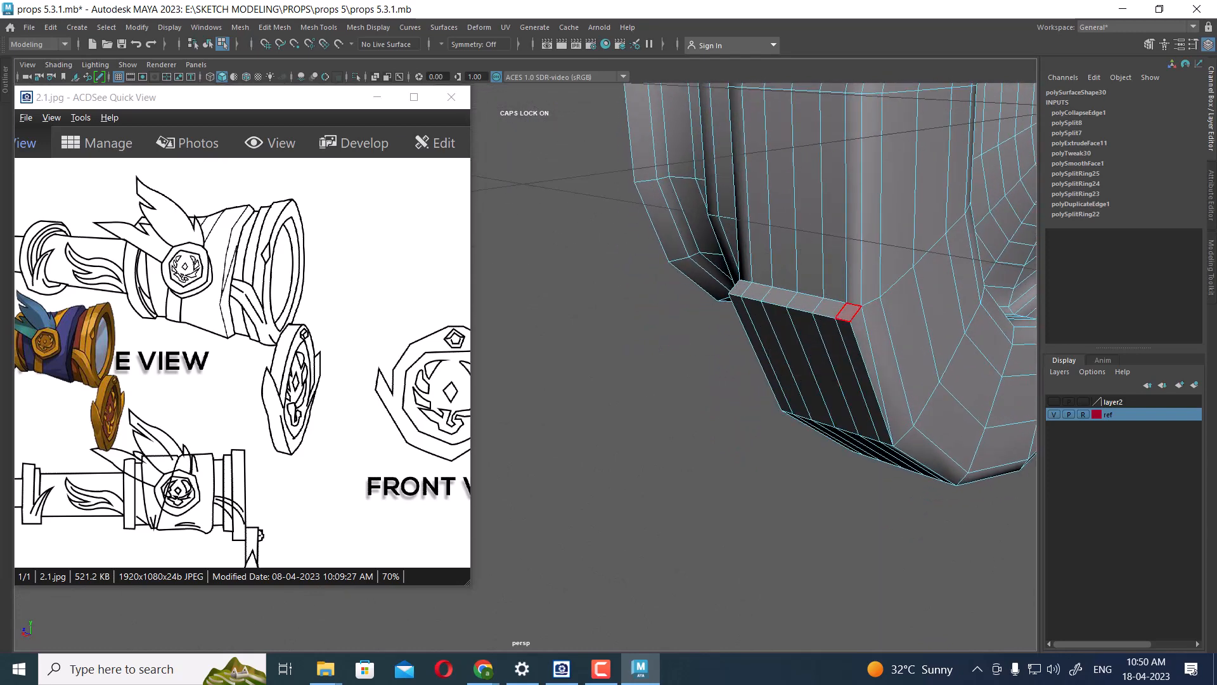
click(848, 312)
shift+click(740, 288)
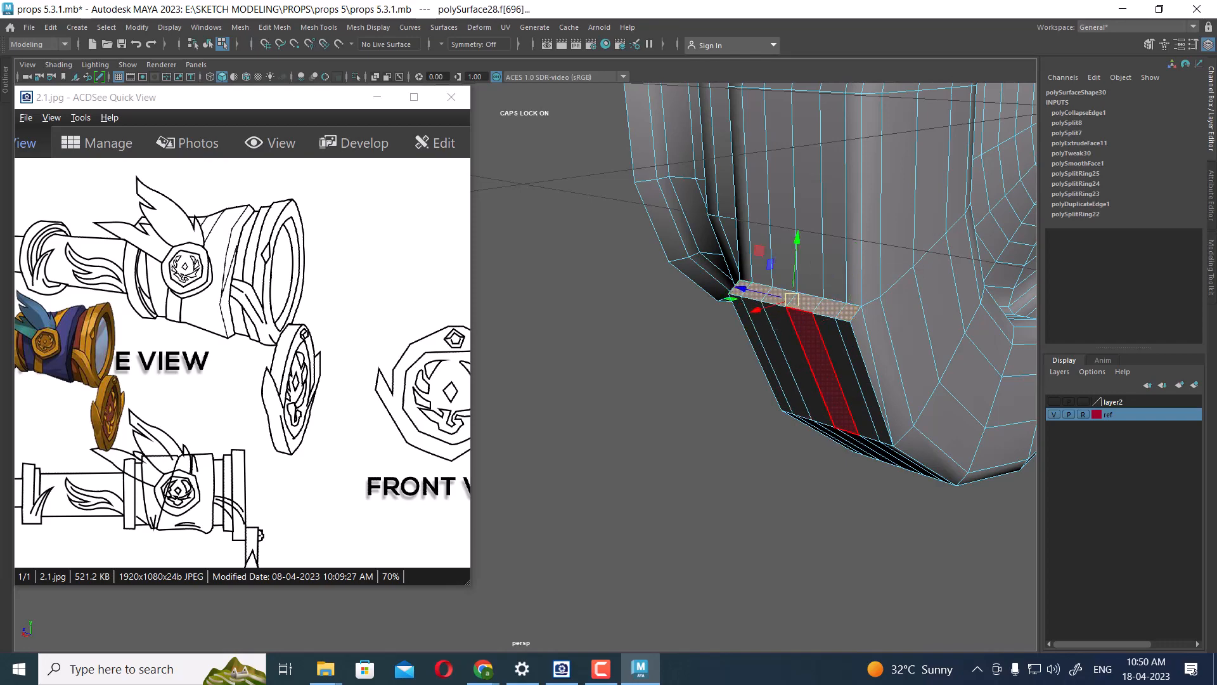
key(ctrl+1)
alt+drag(853, 380, 856, 471)
click(1054, 415)
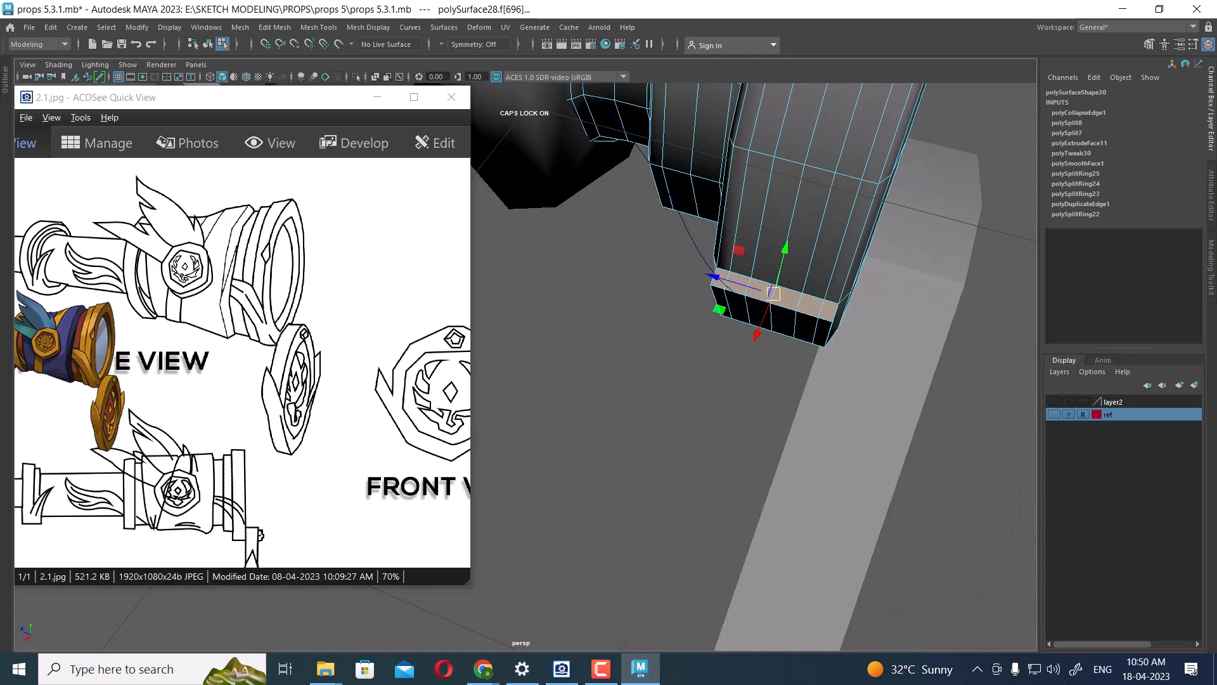
- Select the block's end face strip together with the guide curve and extrude the faces along it with 4 divisions
right_drag(744, 240, 792, 206)
click(673, 305)
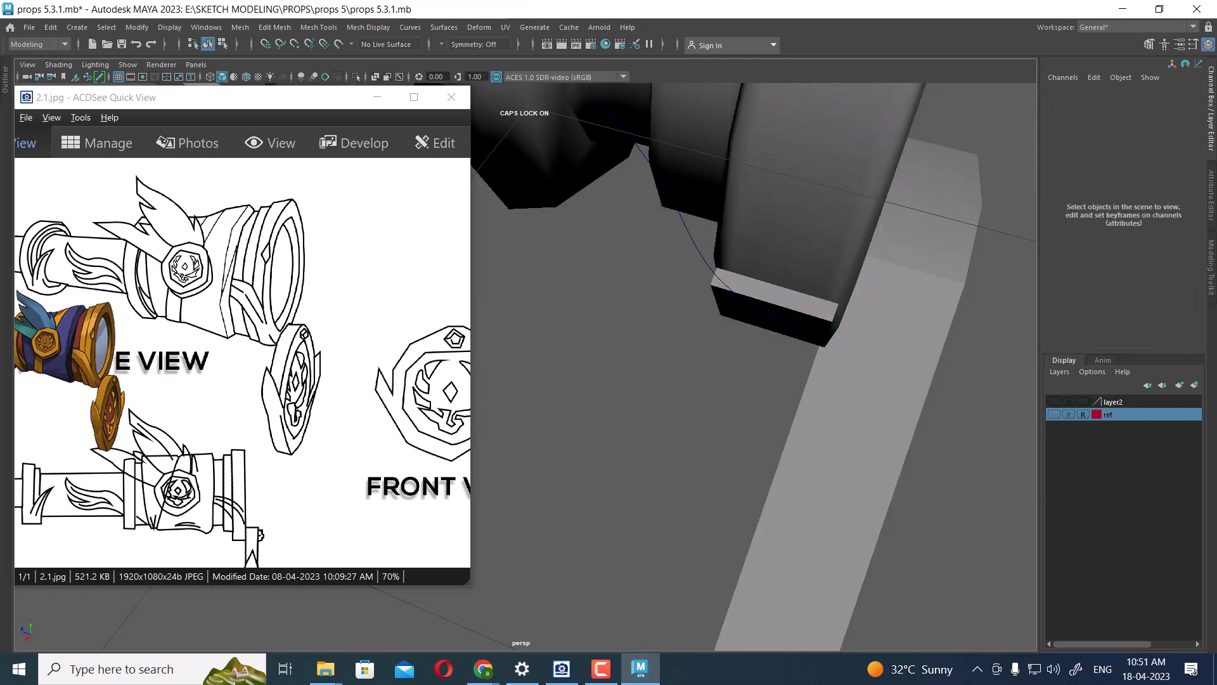
click(691, 238)
click(801, 236)
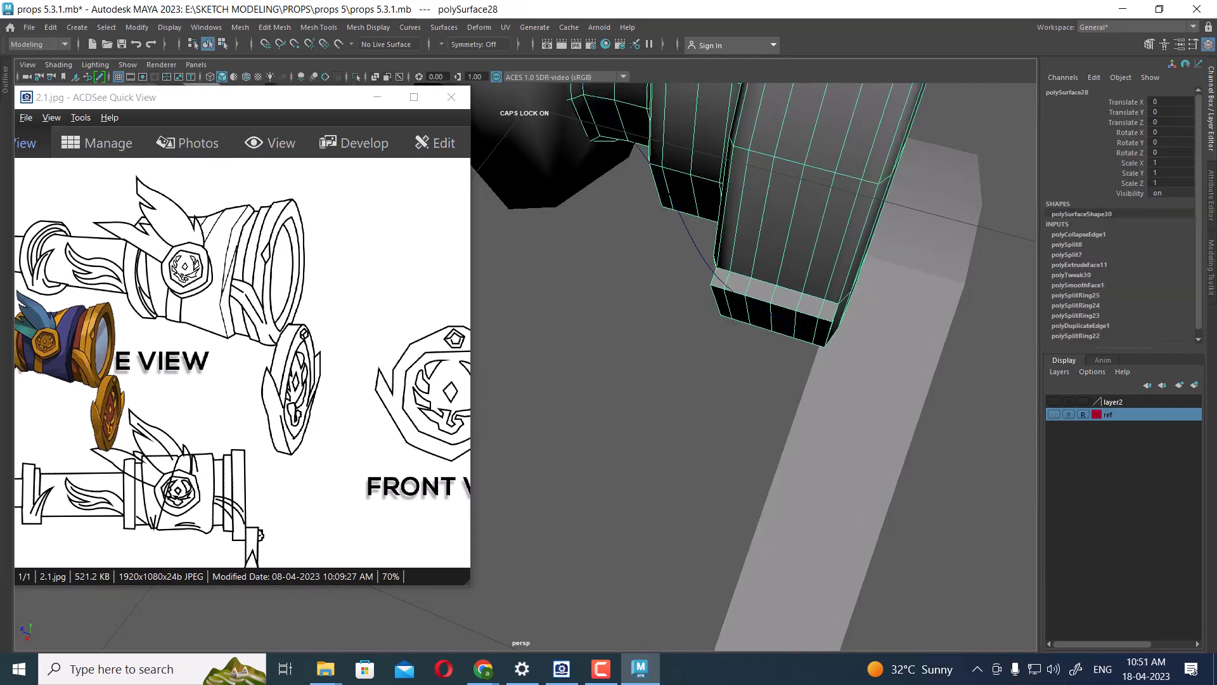
right_drag(808, 234, 810, 272)
click(827, 310)
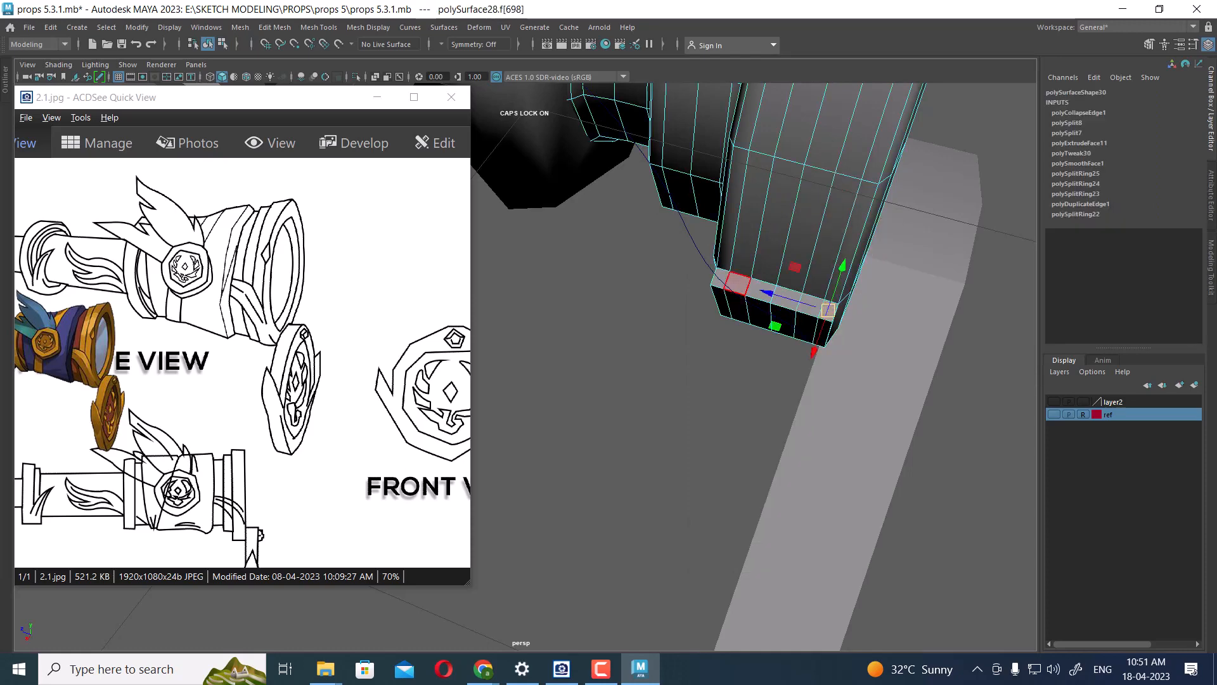
shift+double_click(720, 279)
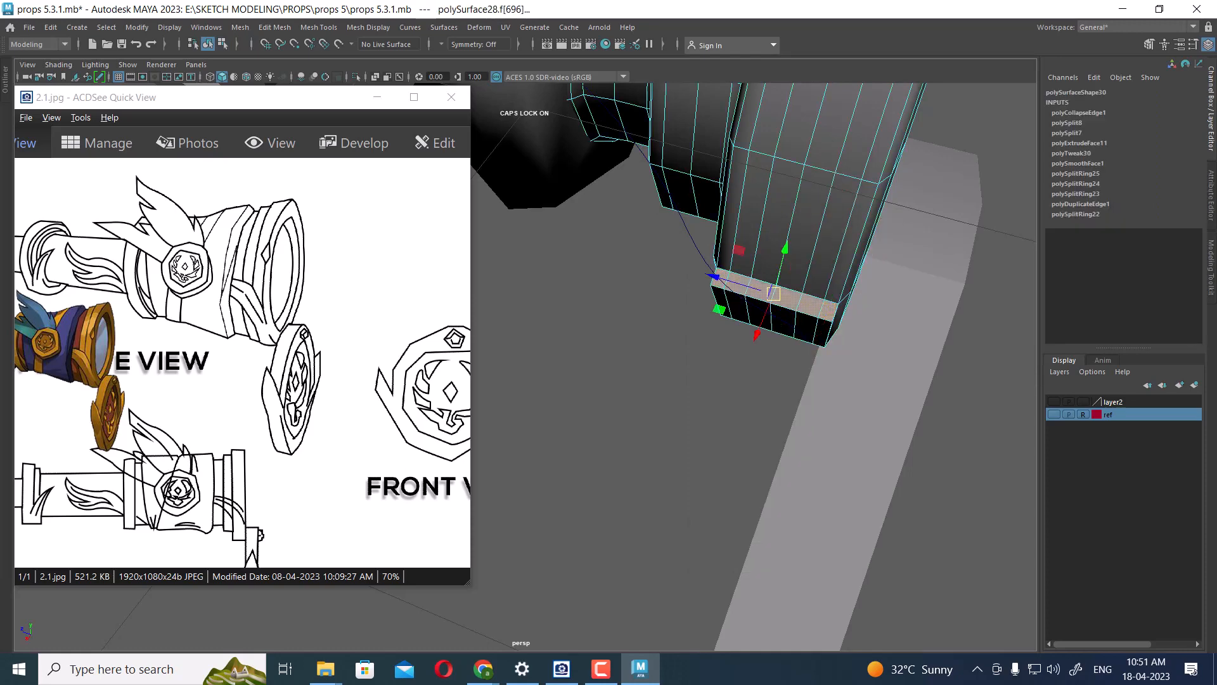
shift+click(692, 244)
shift+right_drag(681, 203, 681, 232)
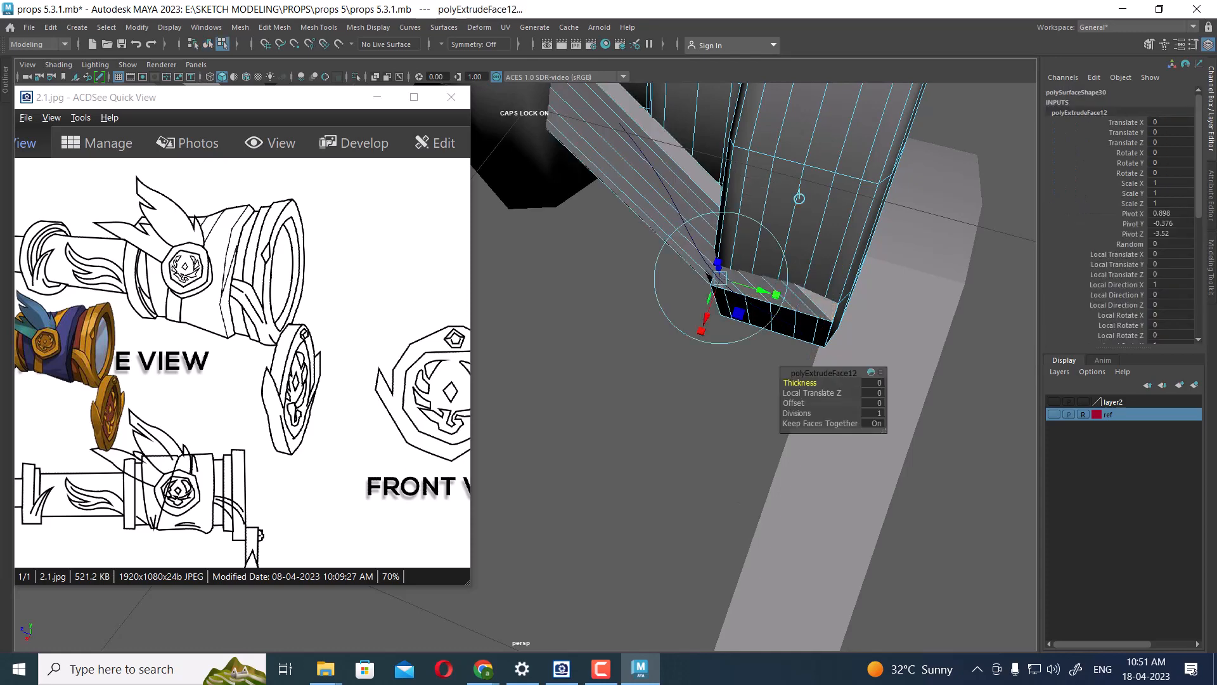
alt+drag(684, 266, 704, 158)
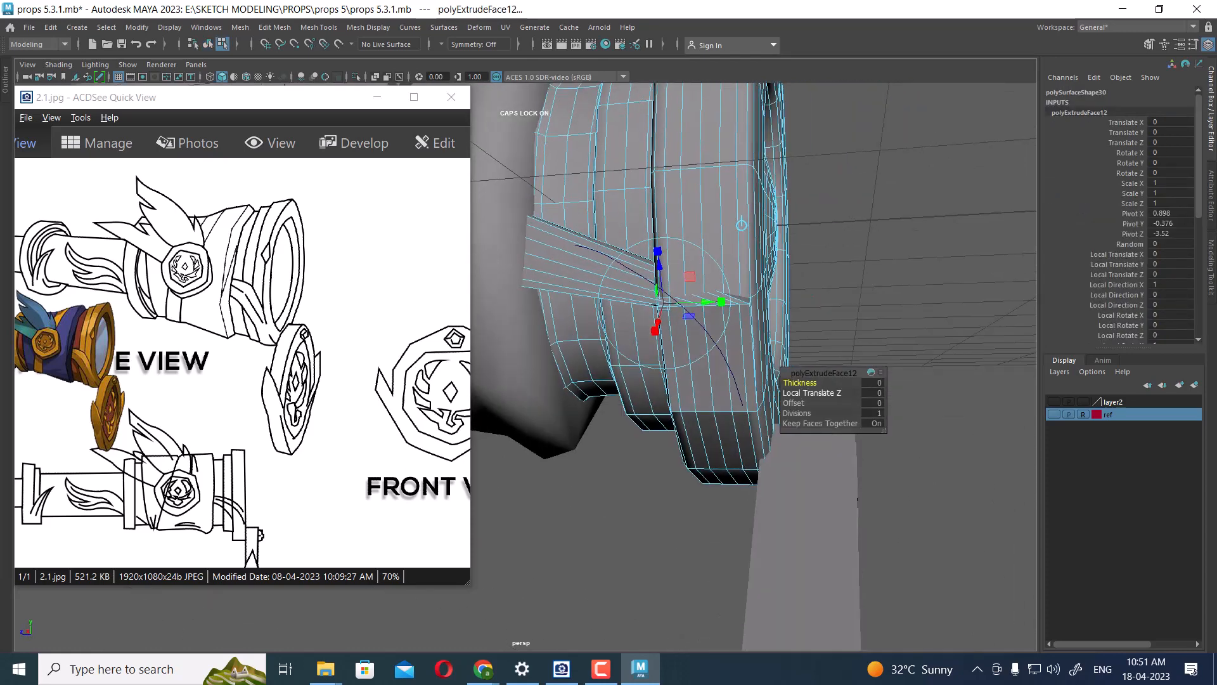
drag(797, 414, 823, 413)
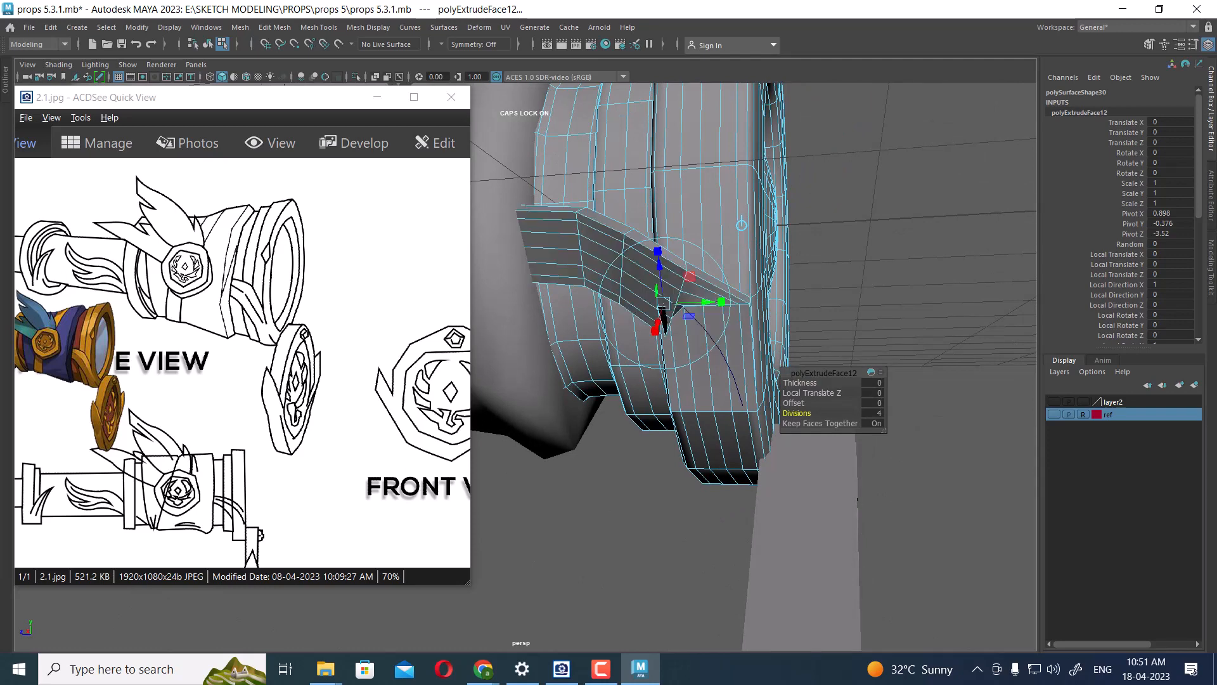
- Set the strap extrusion's taper to 0.26
alt+middle_drag(728, 439, 735, 464)
scroll(1121, 219, down, 6)
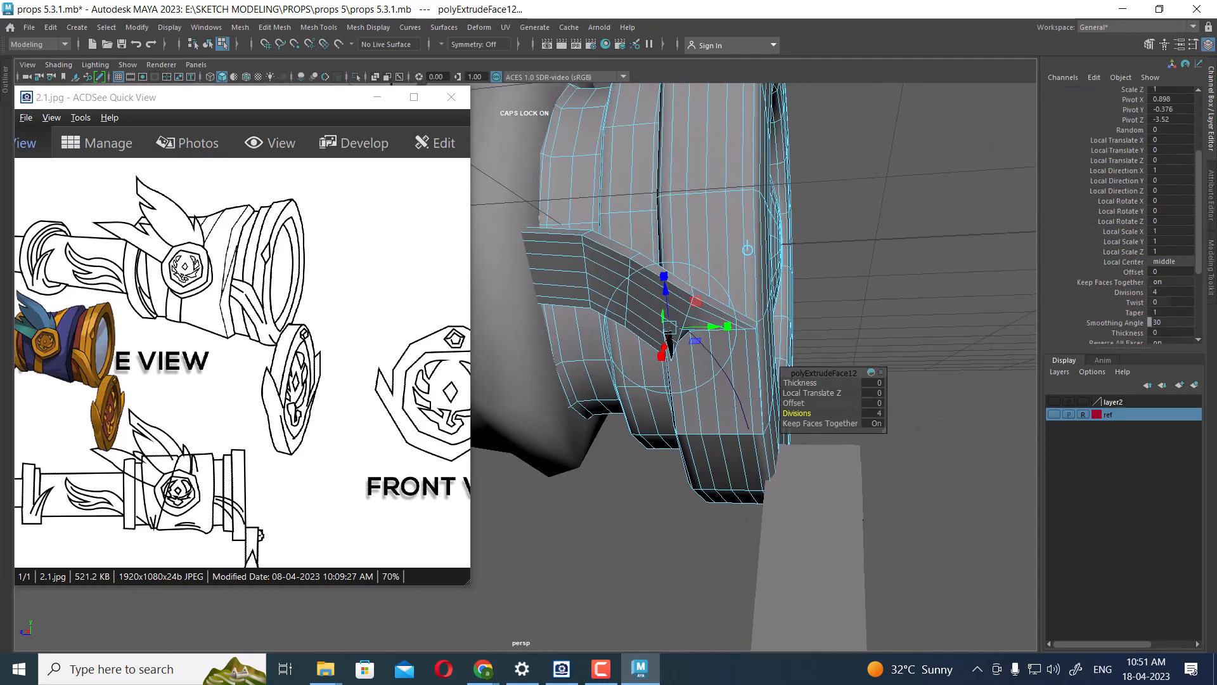
click(1134, 198)
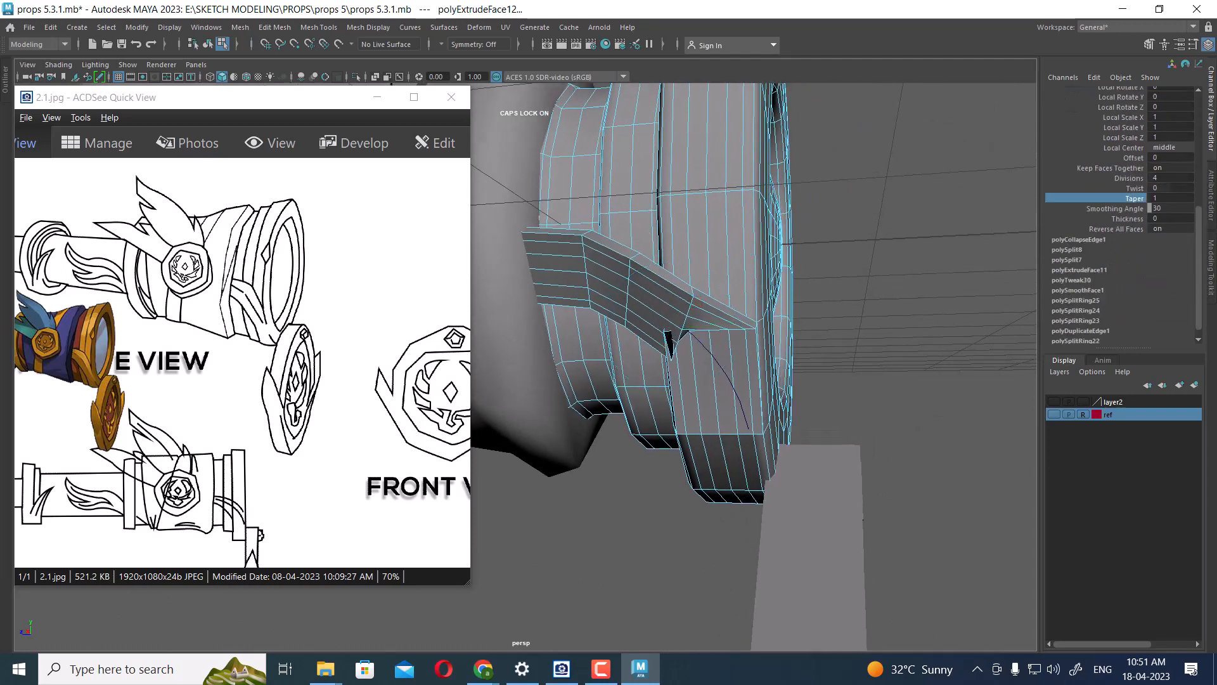
ctrl+middle_drag(888, 292, 790, 292)
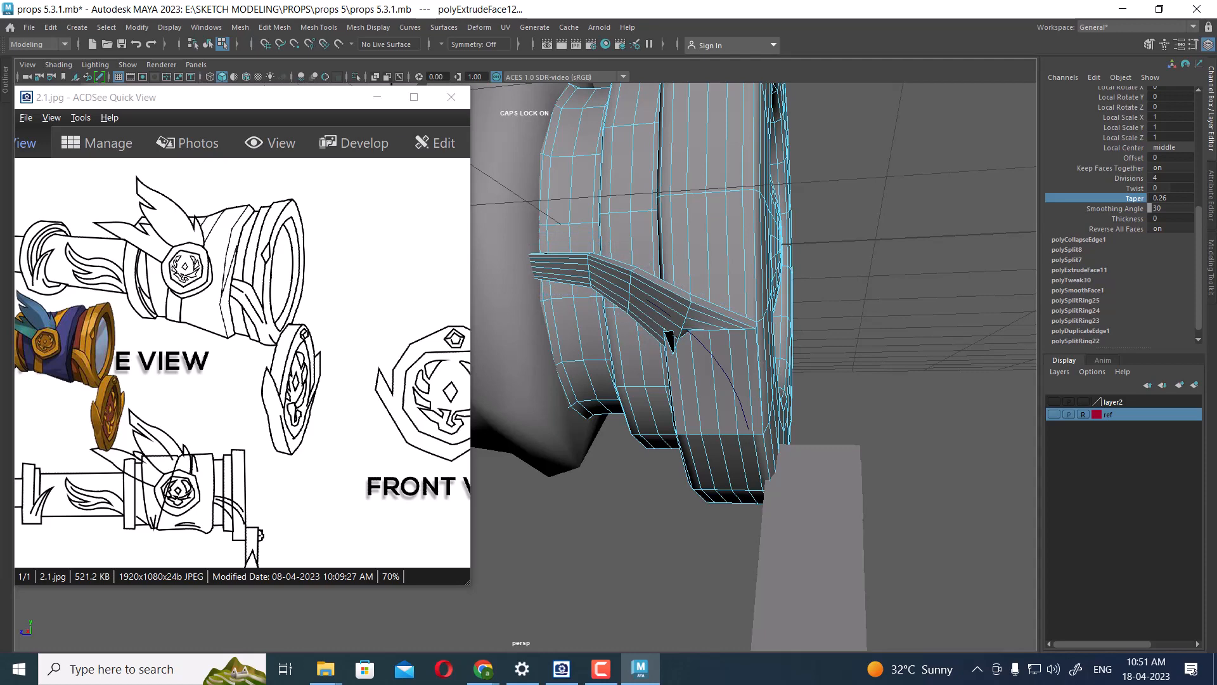
- Twist the strap extrusion by 50.535, checking how it lies over the ring from several angles
click(1134, 189)
ctrl+middle_drag(825, 292, 895, 291)
alt+drag(896, 291, 809, 197)
mouse_move(809, 197)
ctrl+middle_down()
mouse_move(828, 197)
mouse_move(792, 197)
ctrl+middle_up()
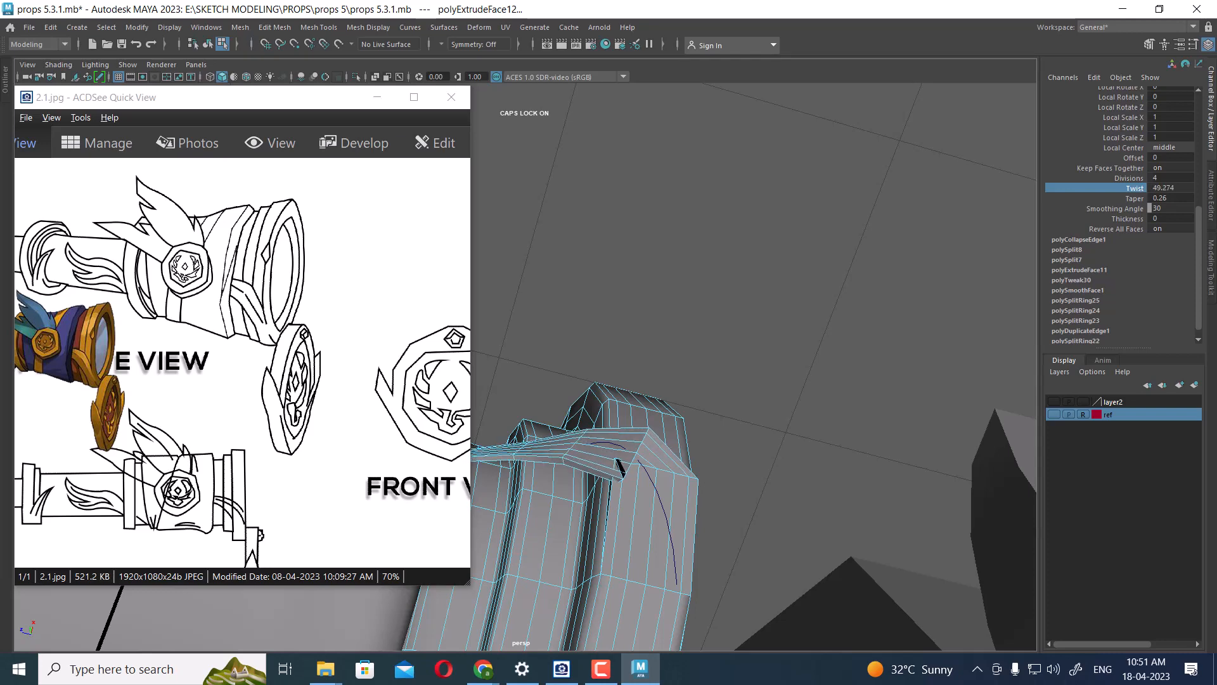
alt+drag(792, 196, 777, 295)
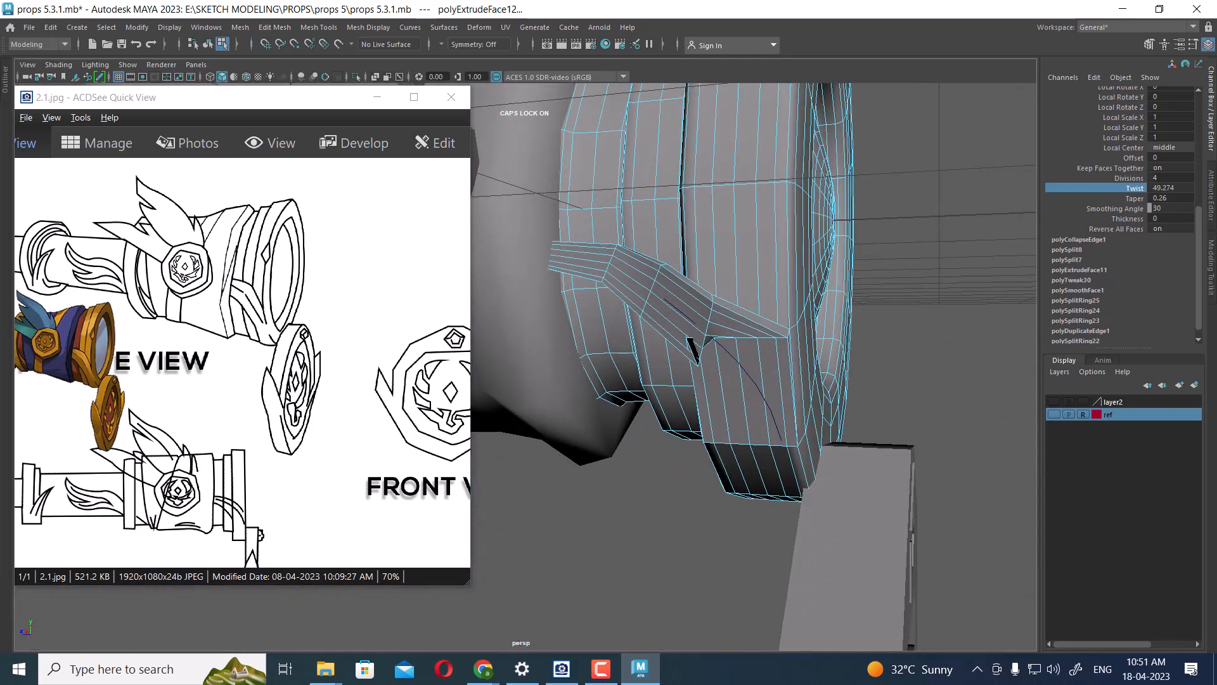
ctrl+middle_drag(780, 295, 770, 295)
- Reduce the strap extrusion's taper to 0.22
alt+drag(779, 295, 764, 421)
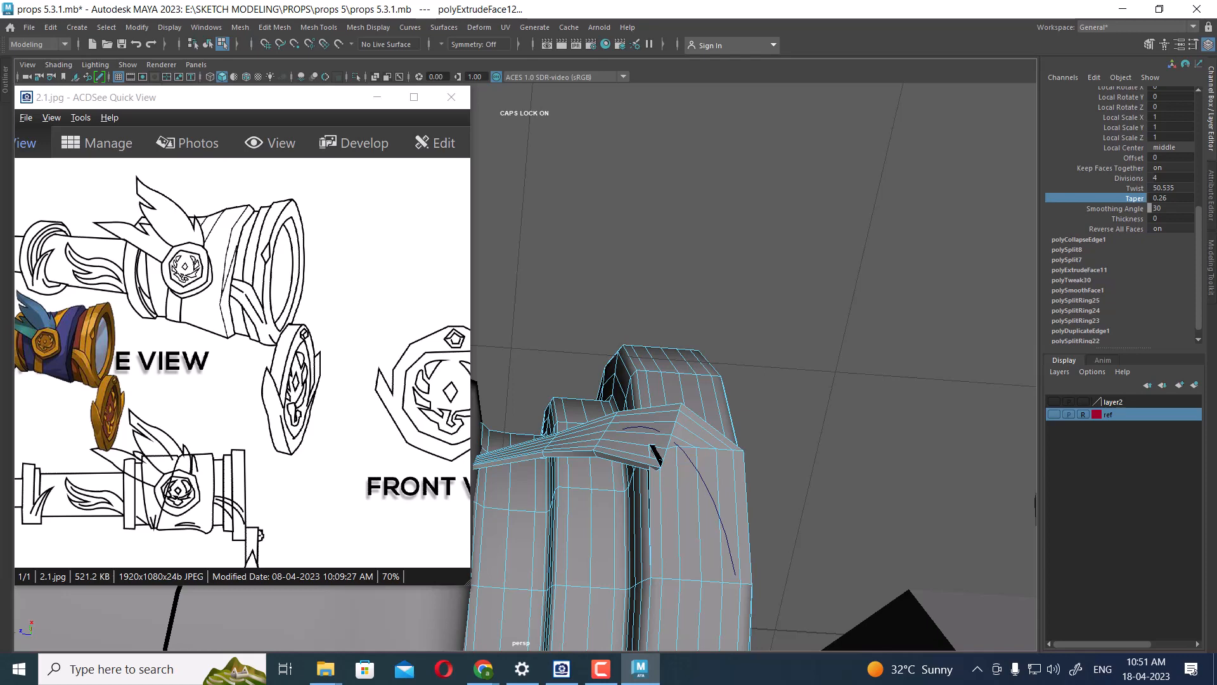
middle_drag(786, 393, 790, 393)
alt+drag(748, 545, 757, 412)
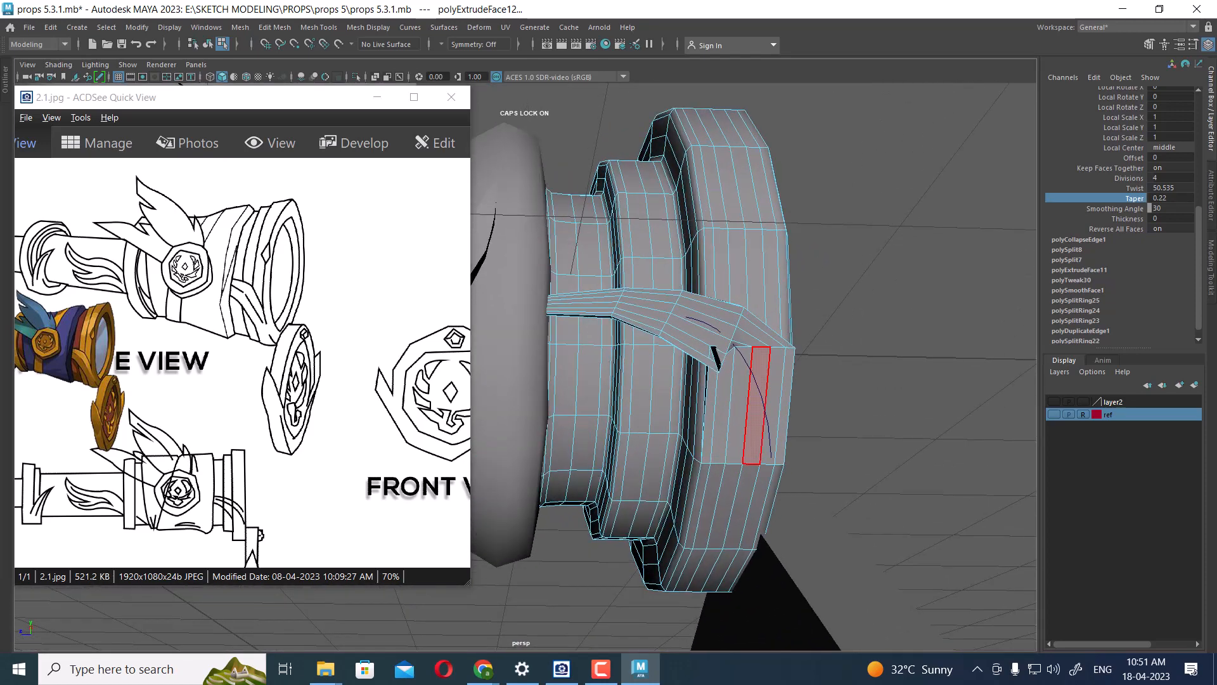
- Select the strap's guide curve, show its control points and raise the one at the bend over the front ring
click(757, 407)
right_drag(903, 287, 1040, 189)
click(938, 273)
click(763, 400)
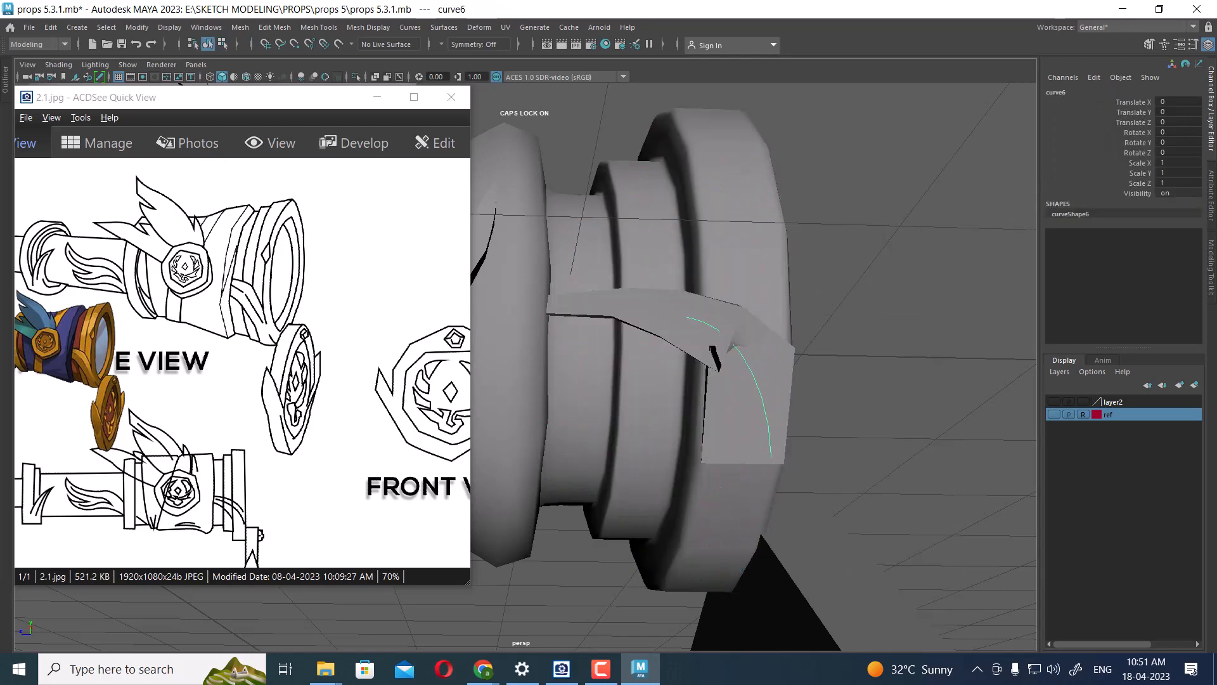
key(F8)
click(728, 319)
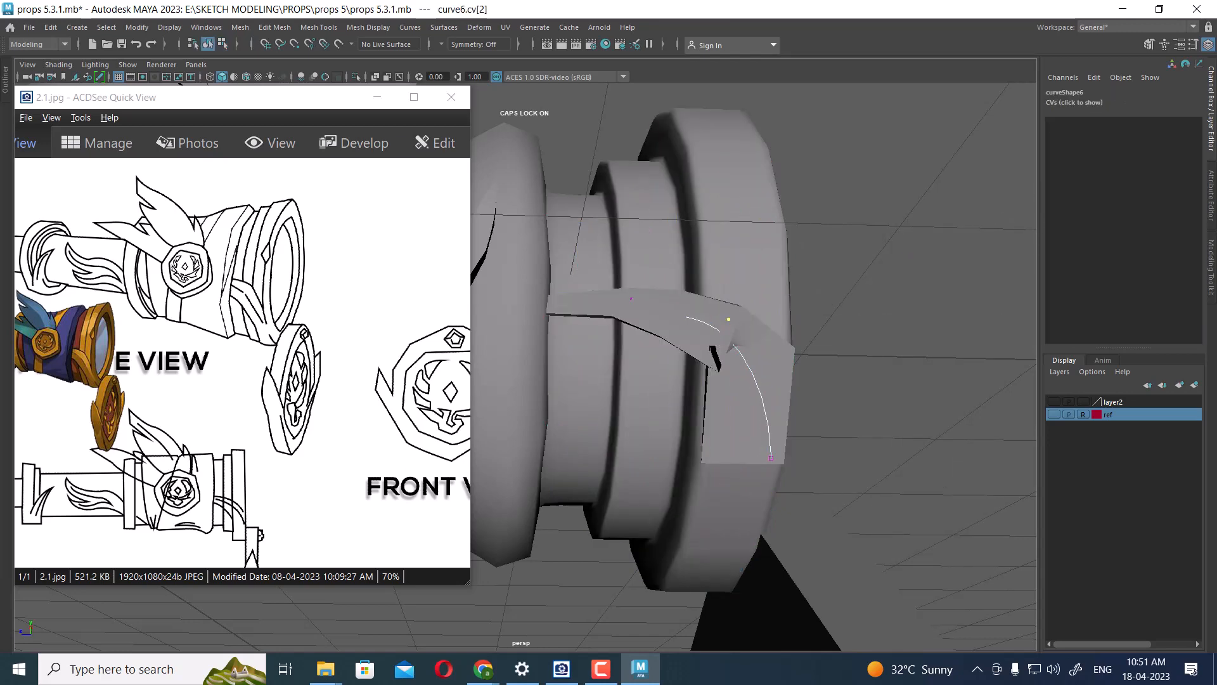
key(w)
drag(724, 265, 722, 239)
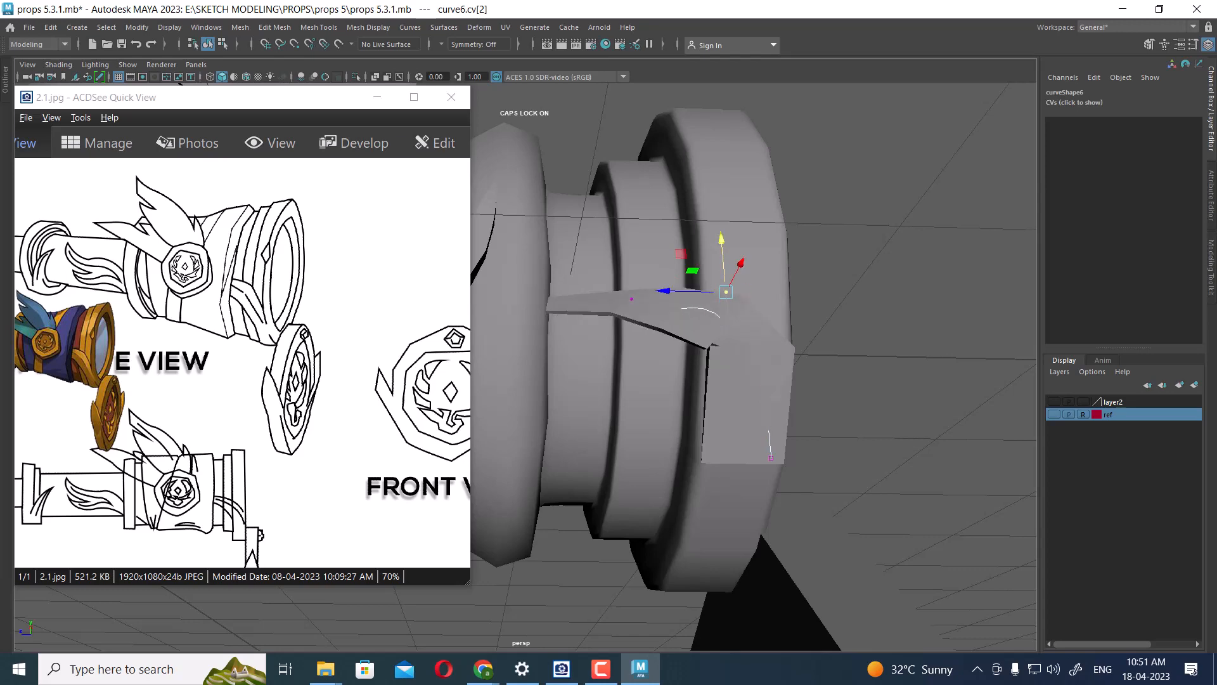
- In the side view, raise the control points on both sides of the bend to smooth the guide curve
key(space)
drag(765, 318, 831, 319)
scroll(831, 319, up, 3)
alt+middle_drag(831, 318, 686, 311)
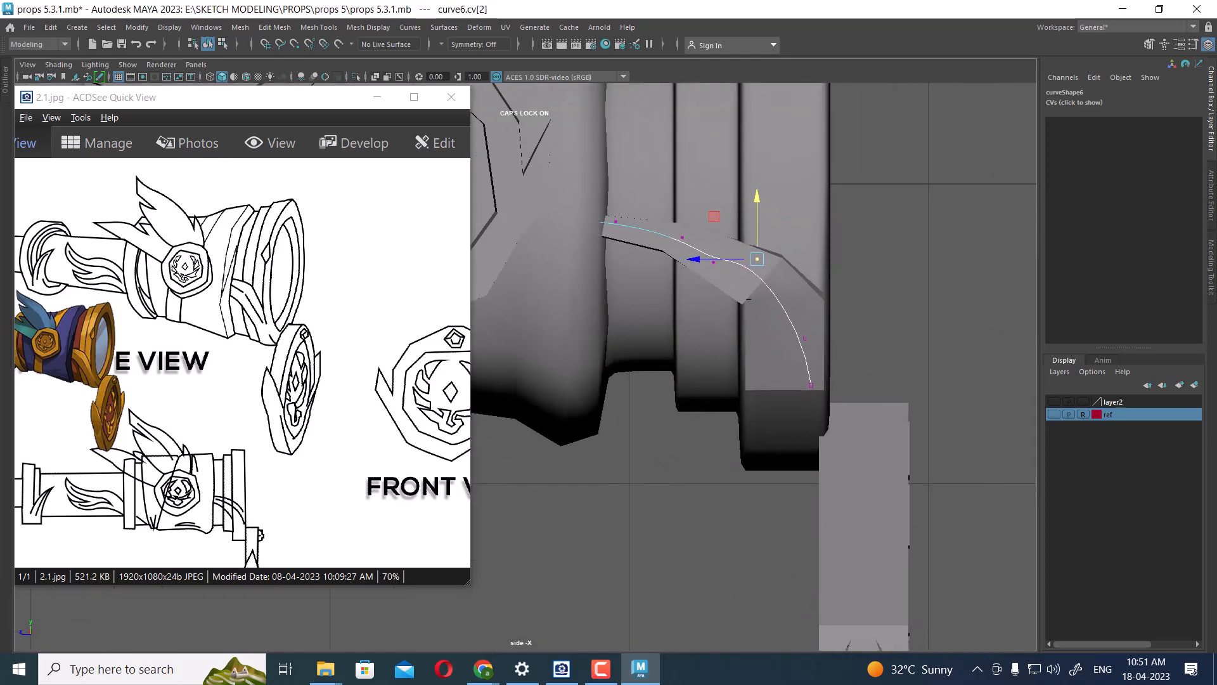
scroll(524, 359, up, 2)
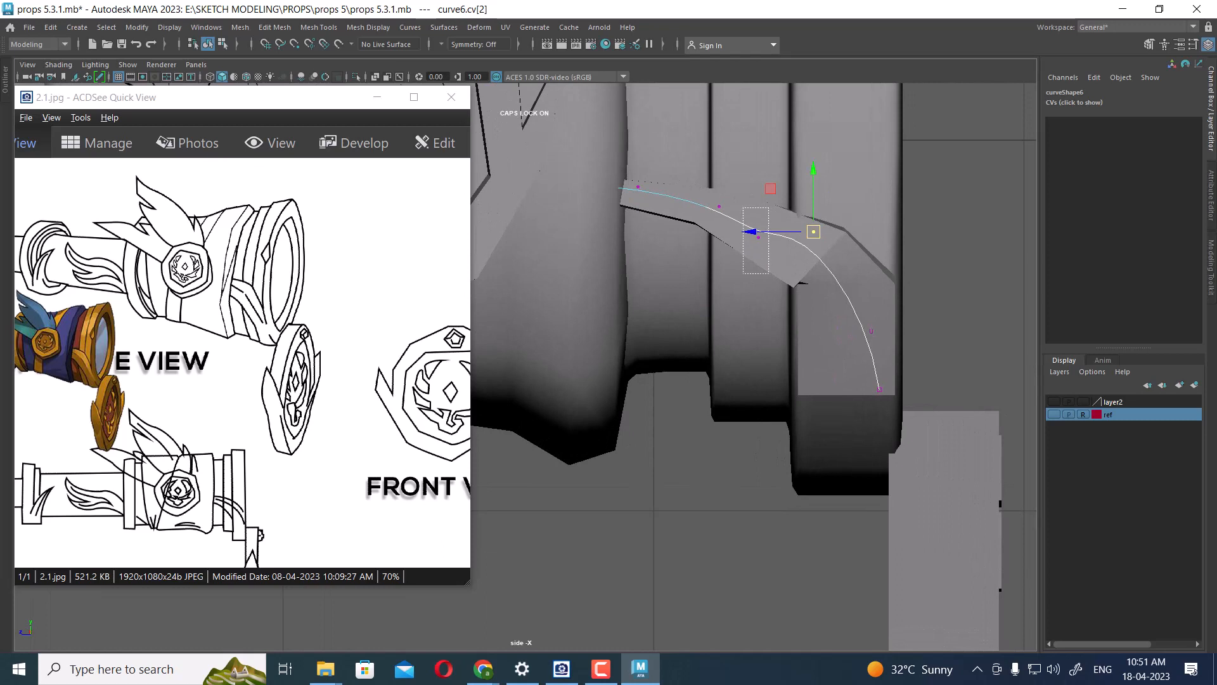
drag(769, 273, 764, 218)
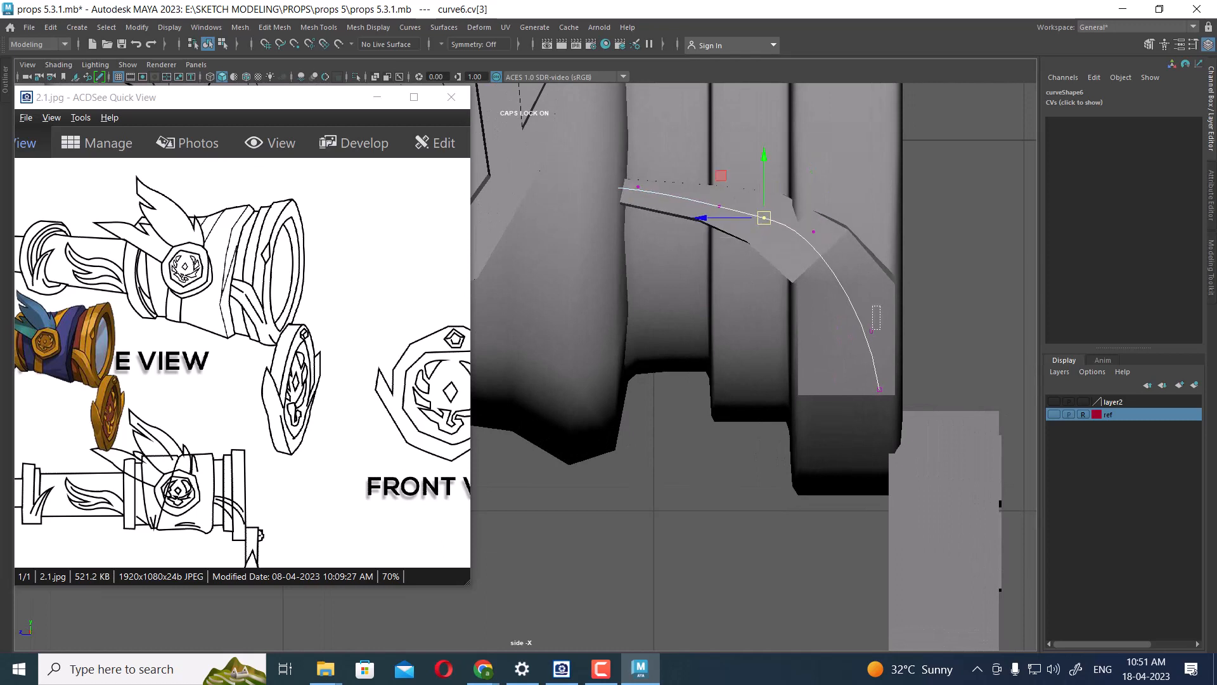
drag(873, 329, 891, 283)
- In the side view, raise the guide curve's control point over the middle ring slightly
click(719, 206)
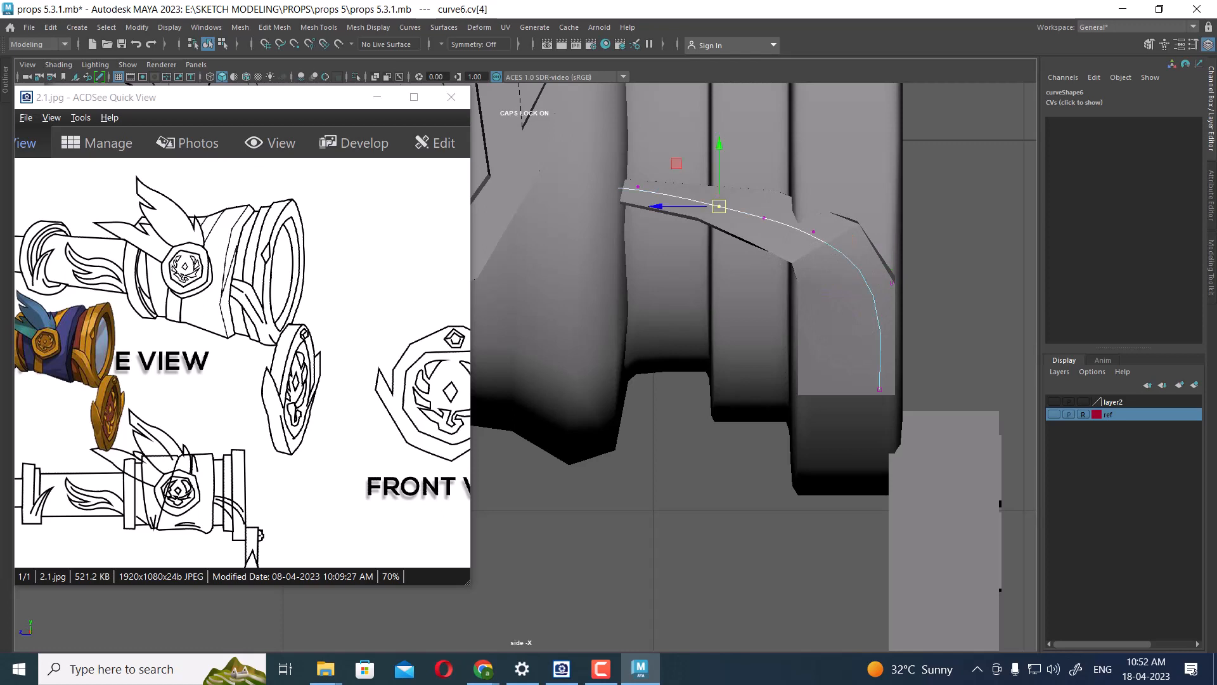
drag(719, 206, 766, 205)
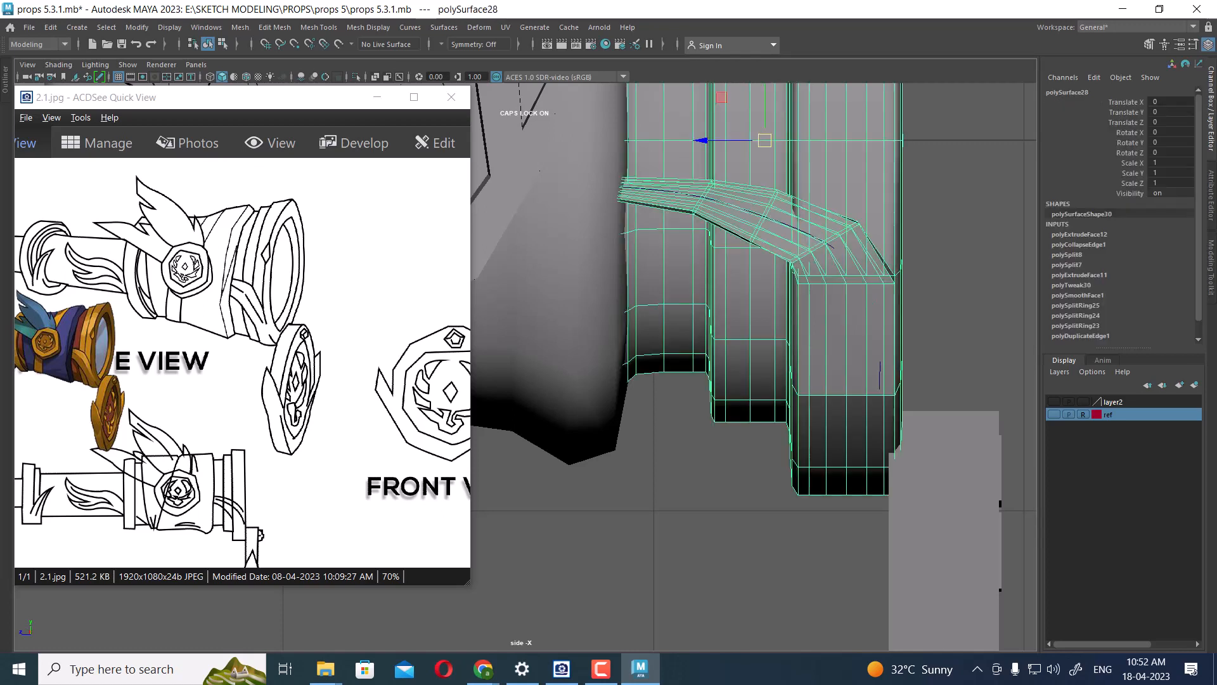
key(ctrl+z)
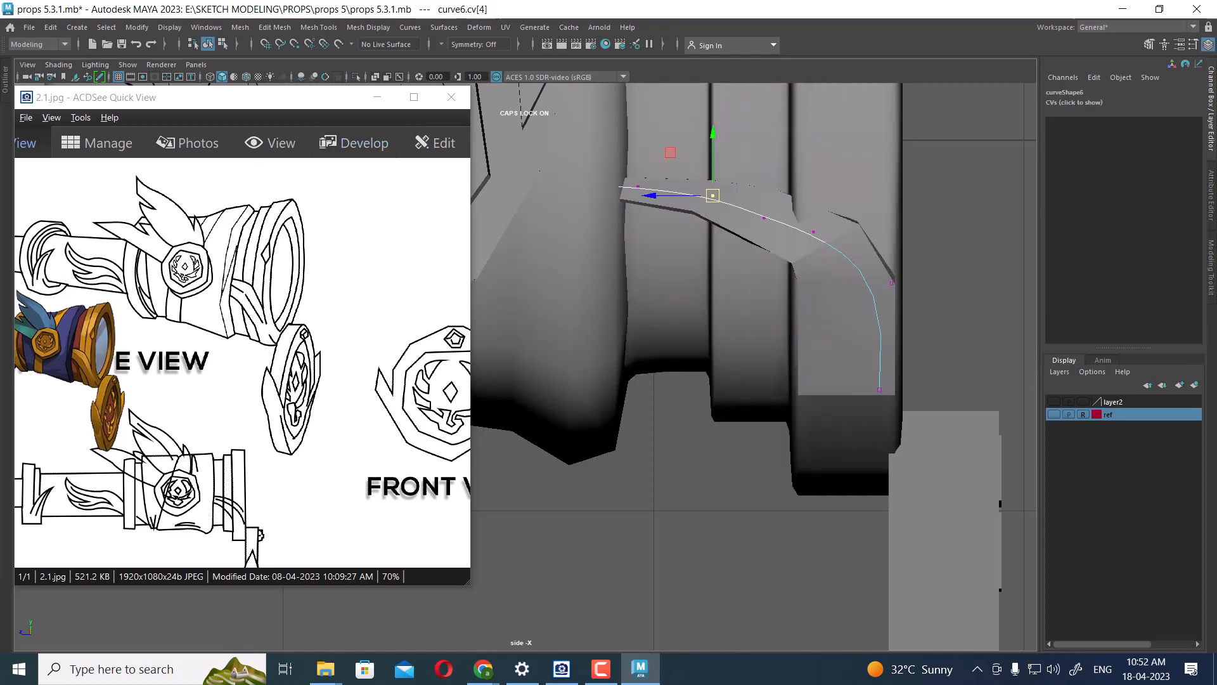
click(237, 44)
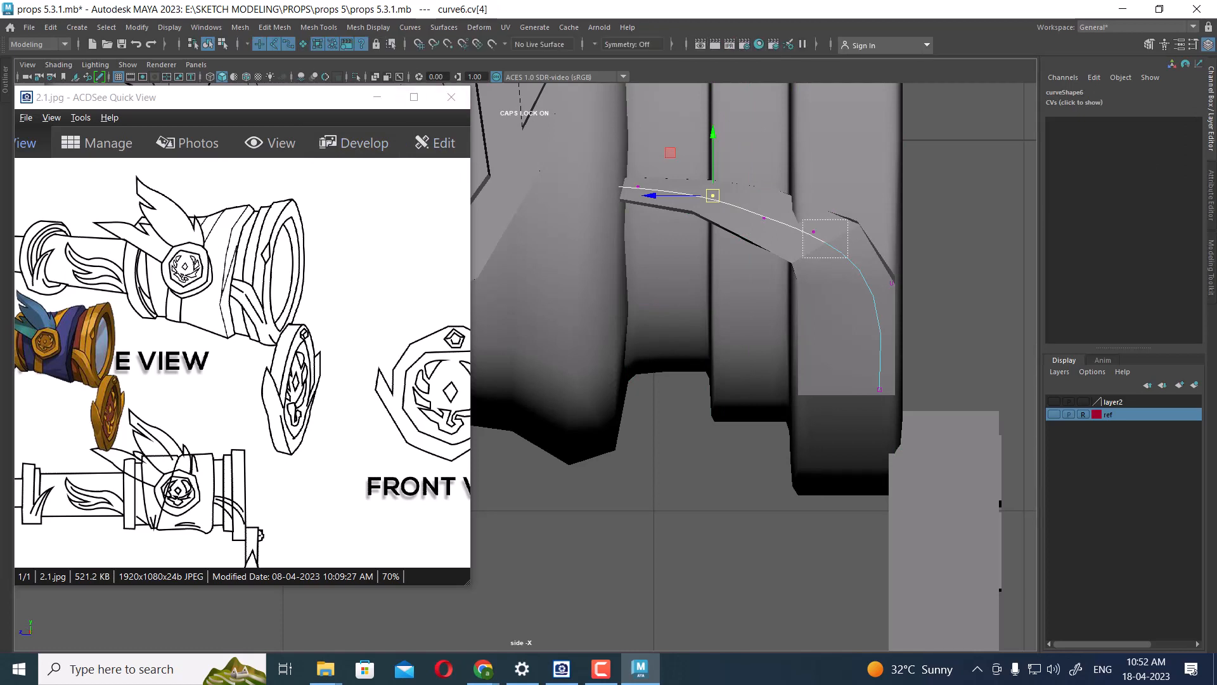
- Shift the guide curve's control point at the front-ring bend slightly forward and raise the neighbouring point behind it
drag(803, 219, 849, 258)
drag(814, 232, 820, 232)
drag(778, 190, 751, 248)
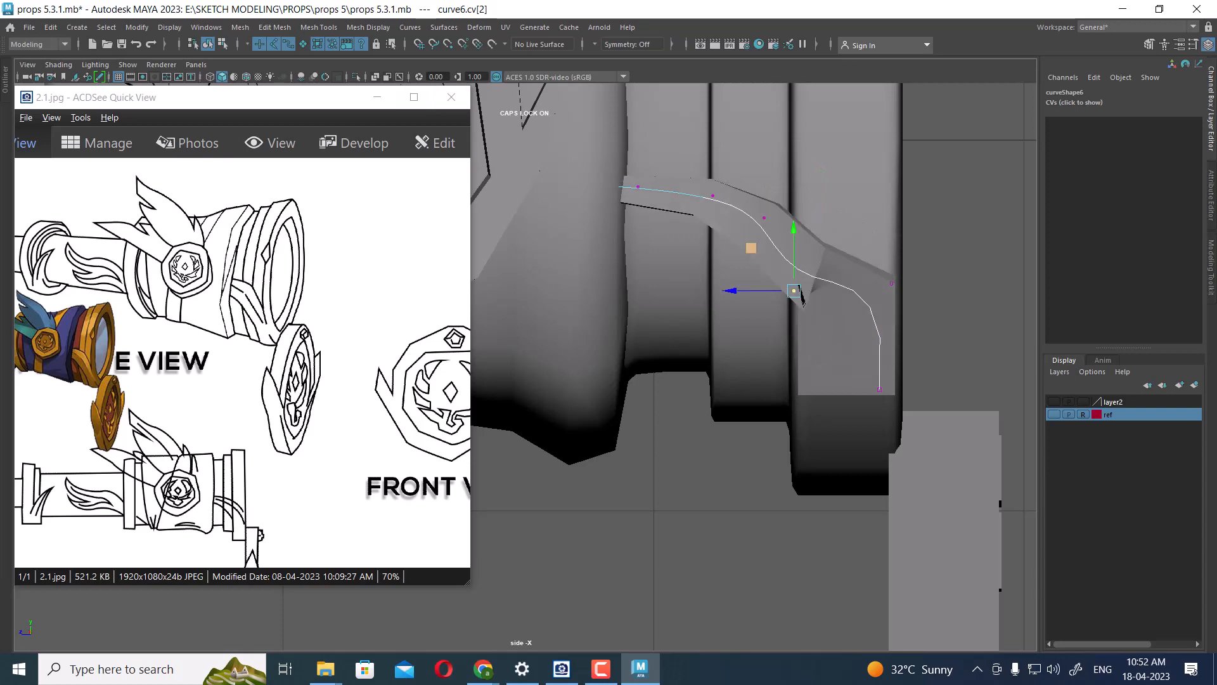
key(ctrl+z)
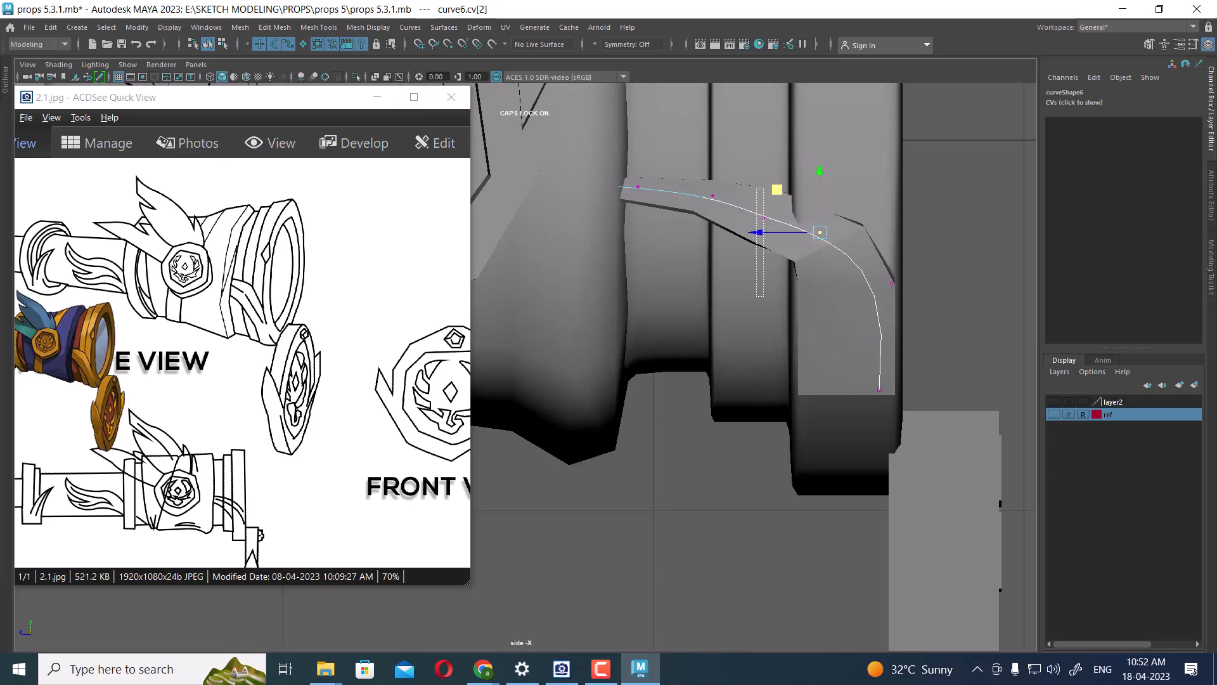
drag(764, 296, 764, 296)
- In the perspective view, raise the guide curve's control point at the front-ring bend and finish editing the curve
key(space)
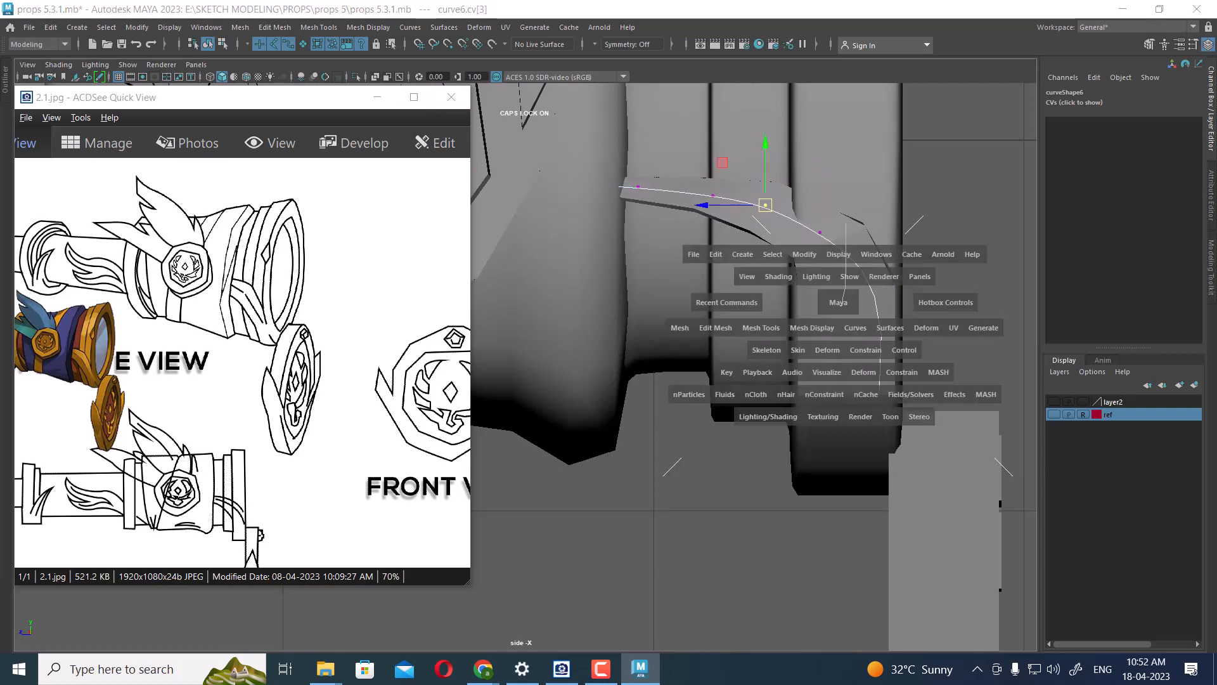
drag(843, 302, 846, 223)
alt+drag(846, 223, 685, 199)
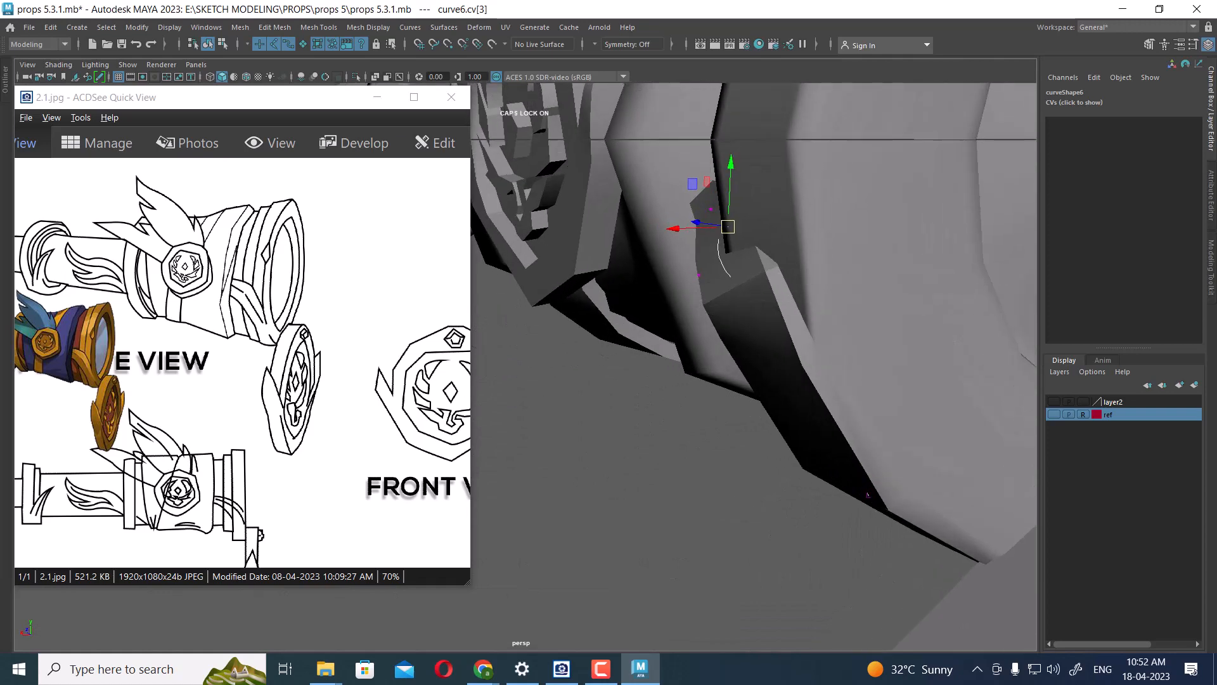
alt+drag(684, 253, 843, 266)
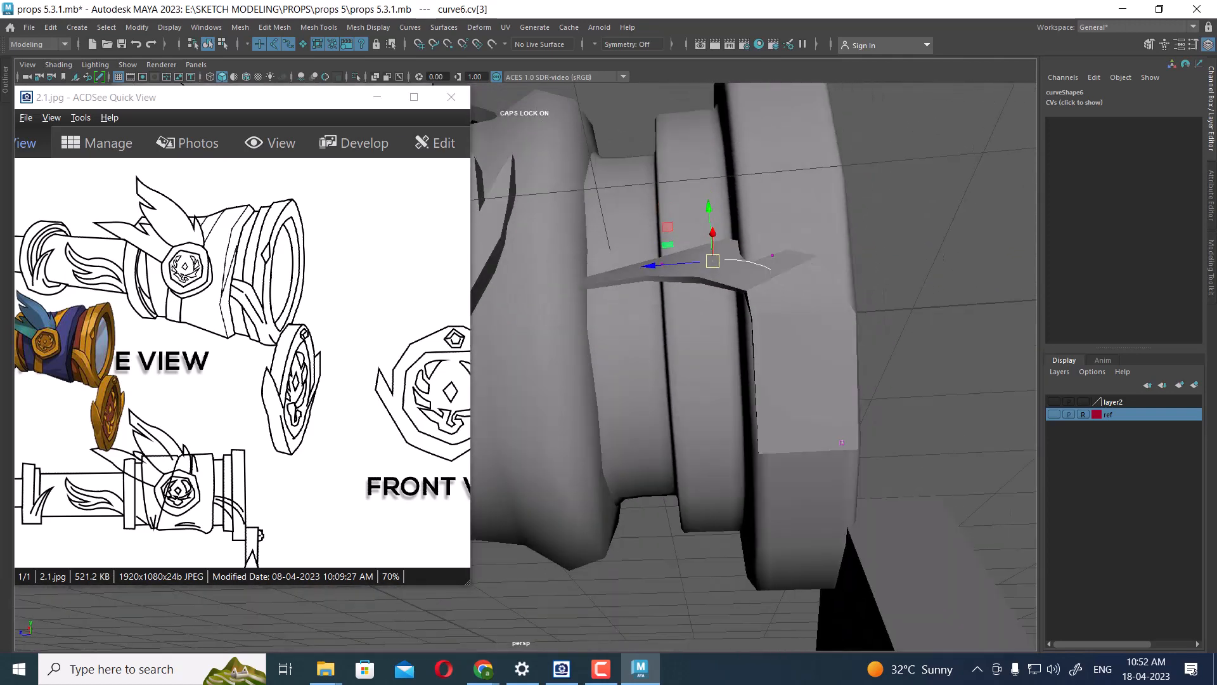
drag(712, 261, 667, 282)
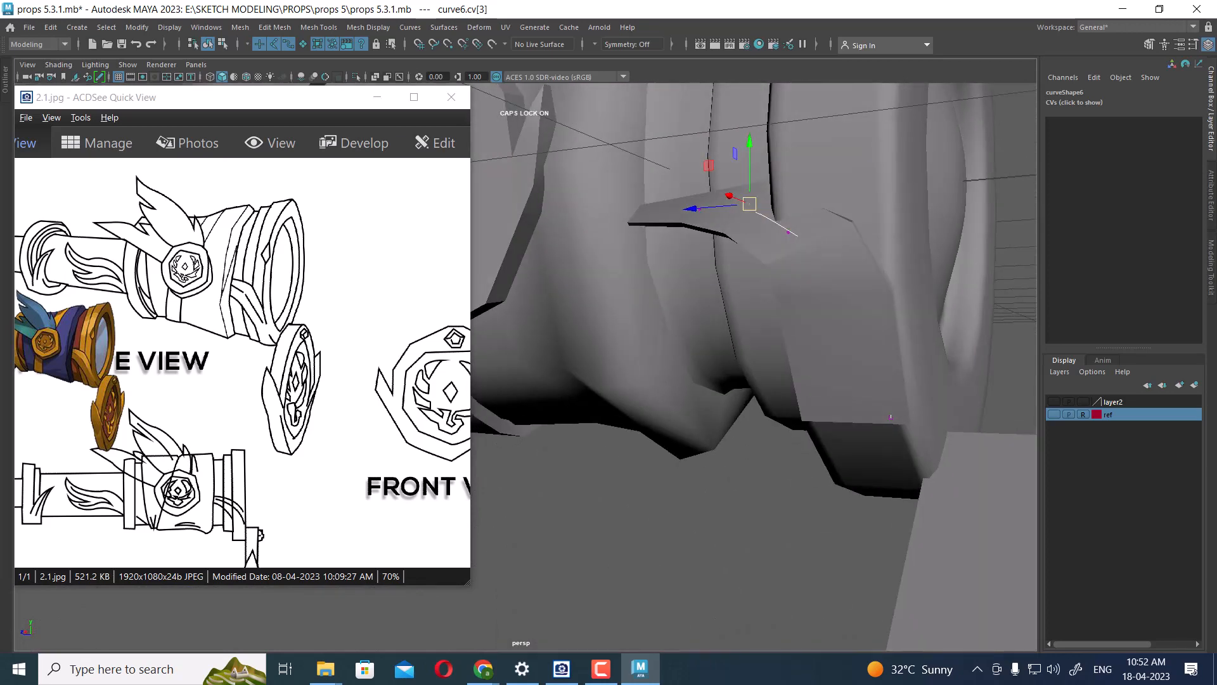
alt+drag(891, 417, 854, 491)
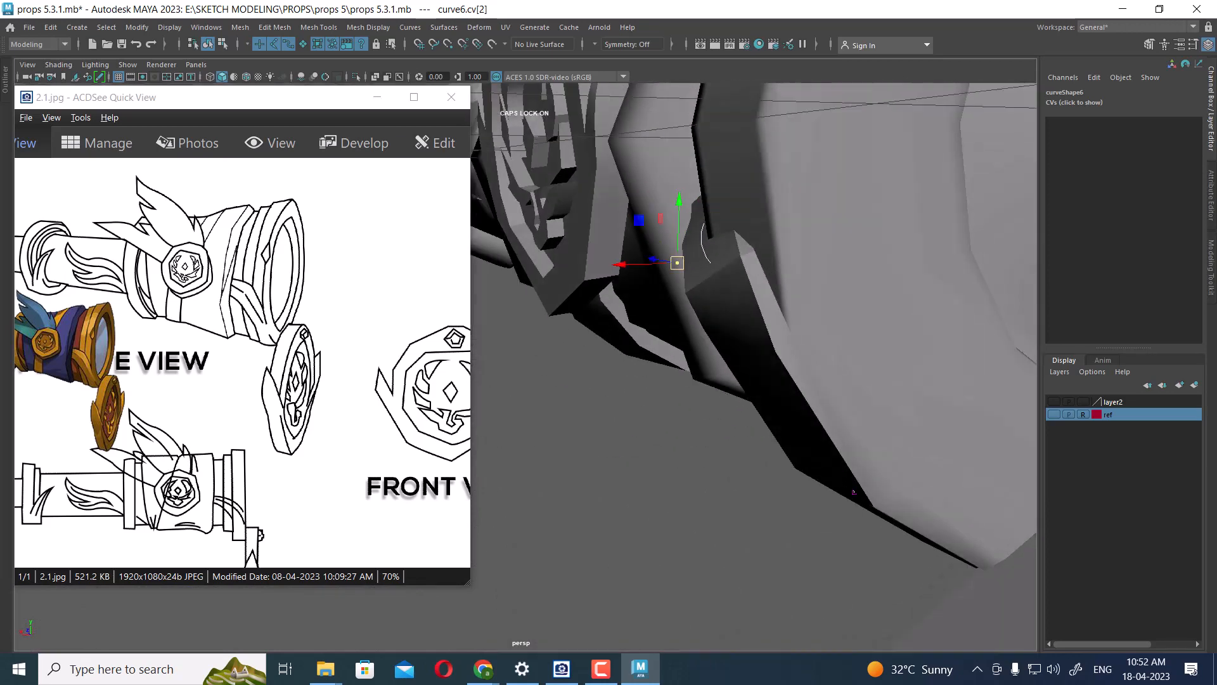
drag(679, 200, 679, 185)
alt+drag(691, 209, 888, 285)
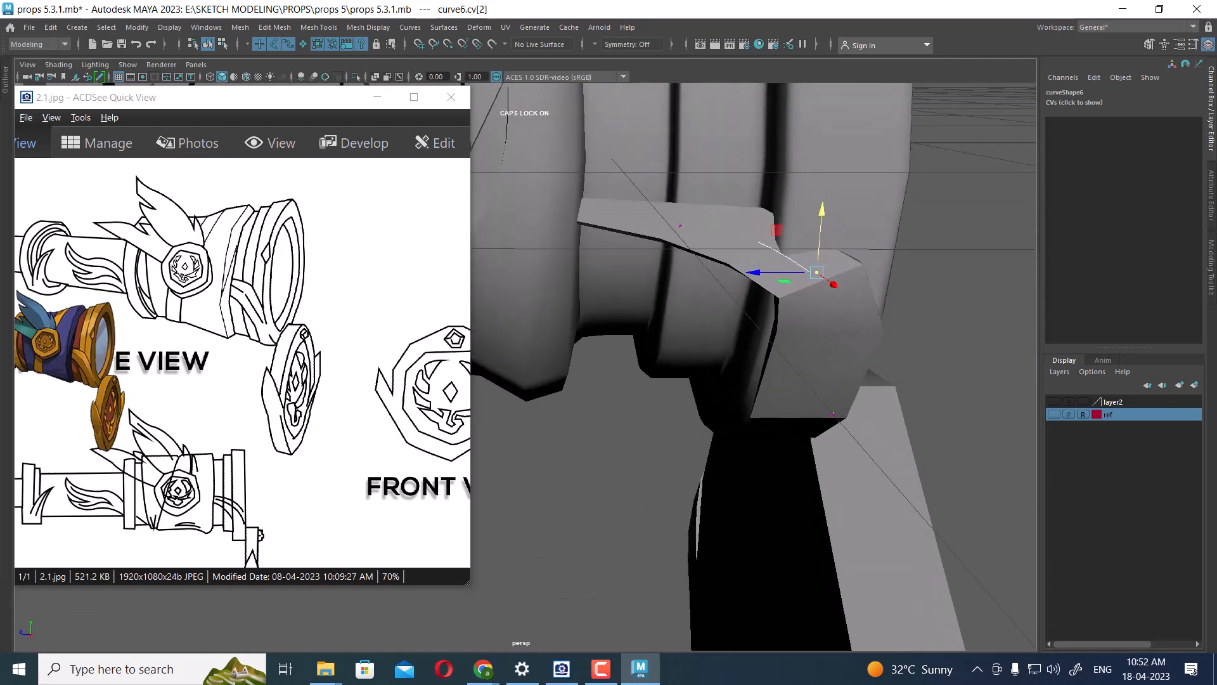
alt+right_drag(888, 285, 951, 288)
alt+drag(951, 289, 983, 279)
click(983, 279)
alt+right_drag(951, 279, 875, 266)
right_drag(780, 212, 842, 192)
click(989, 235)
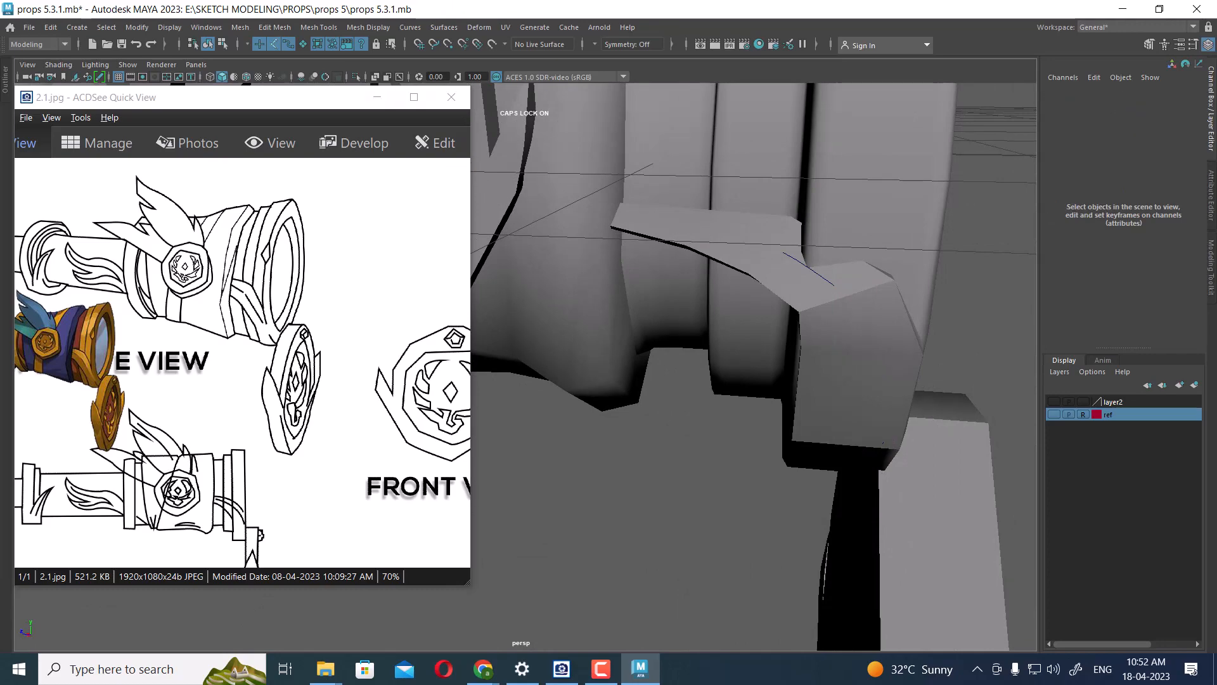
- Select three edge loops running around the front ring's rim and along the strap, and delete them
click(856, 222)
alt+drag(856, 240, 774, 222)
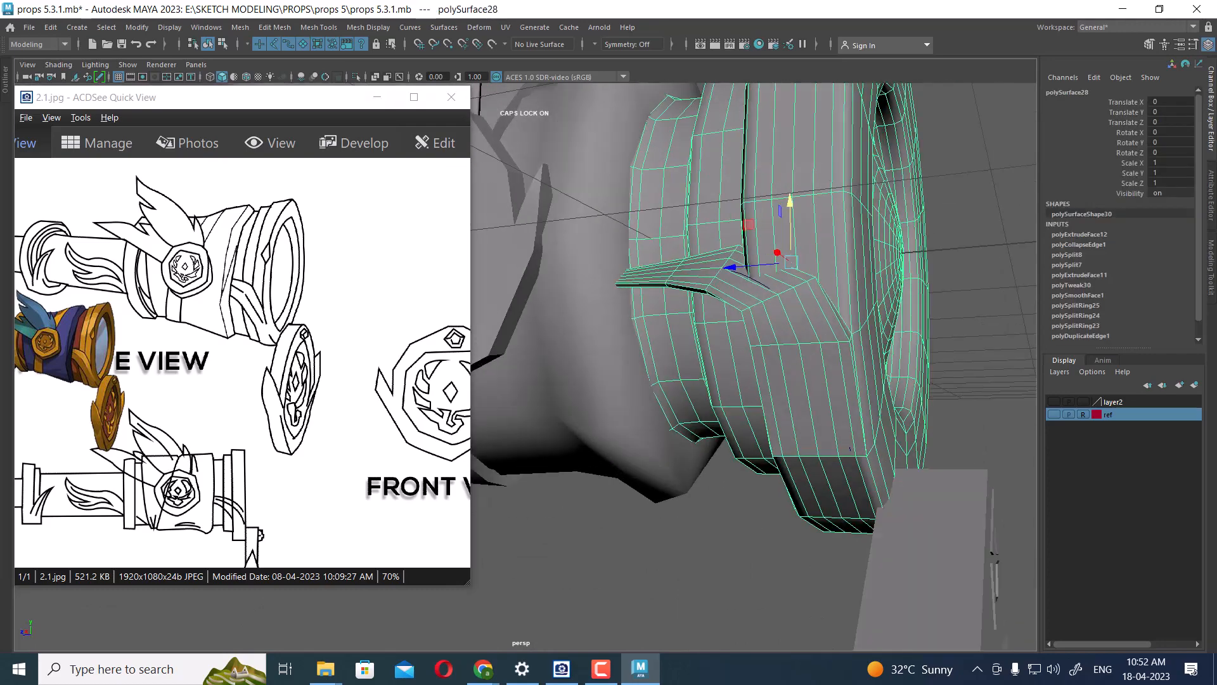
alt+right_drag(773, 222, 817, 228)
alt+drag(817, 228, 774, 222)
alt+right_drag(774, 222, 742, 222)
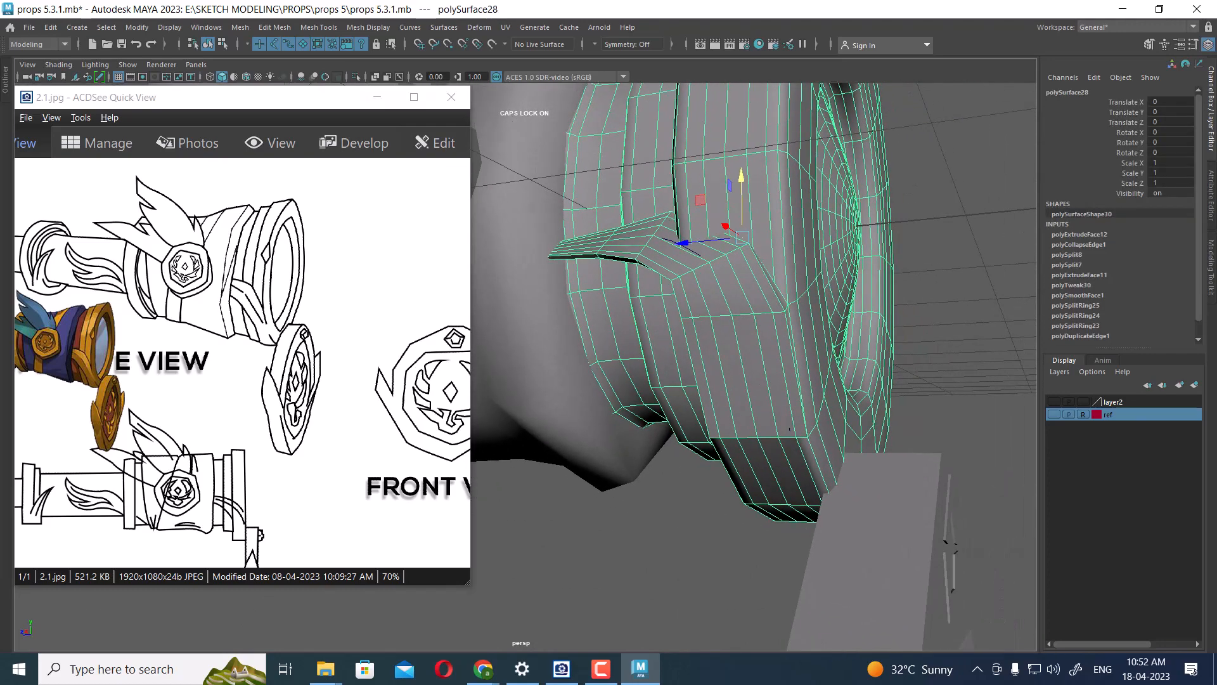
alt+drag(754, 234, 729, 238)
alt+right_drag(729, 238, 678, 238)
alt+drag(710, 210, 691, 247)
right_drag(694, 222, 696, 177)
double_click(662, 181)
shift+double_click(695, 162)
shift+double_click(669, 147)
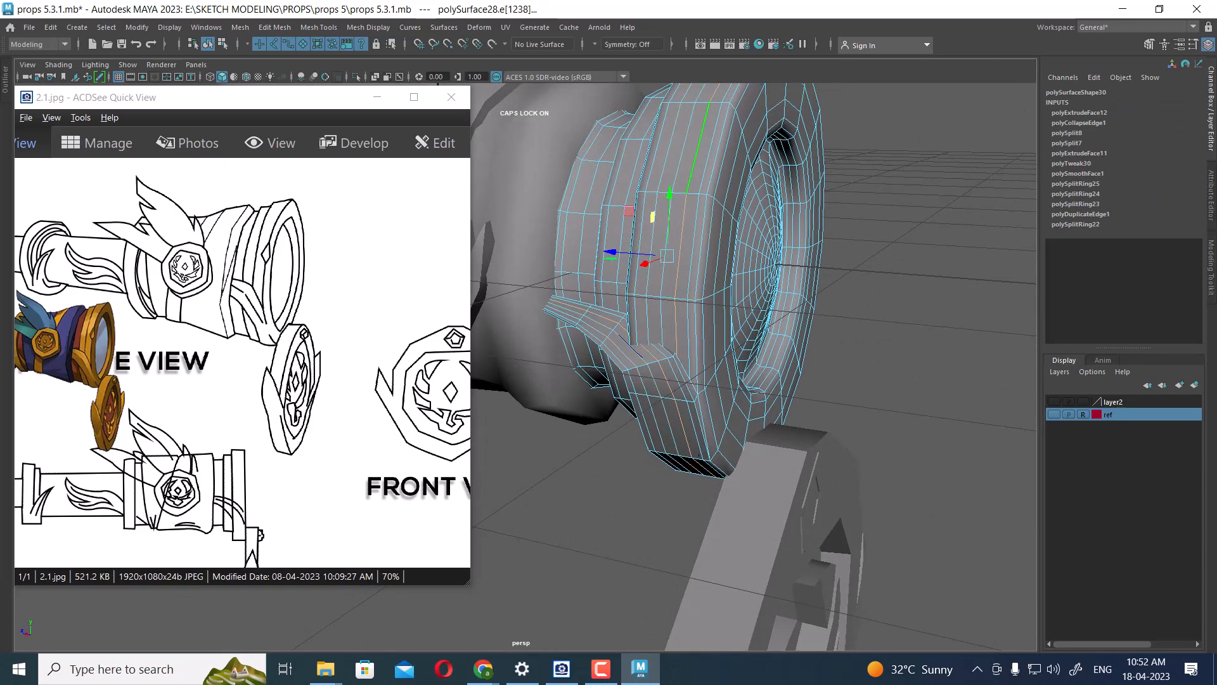
shift+right_click(697, 143)
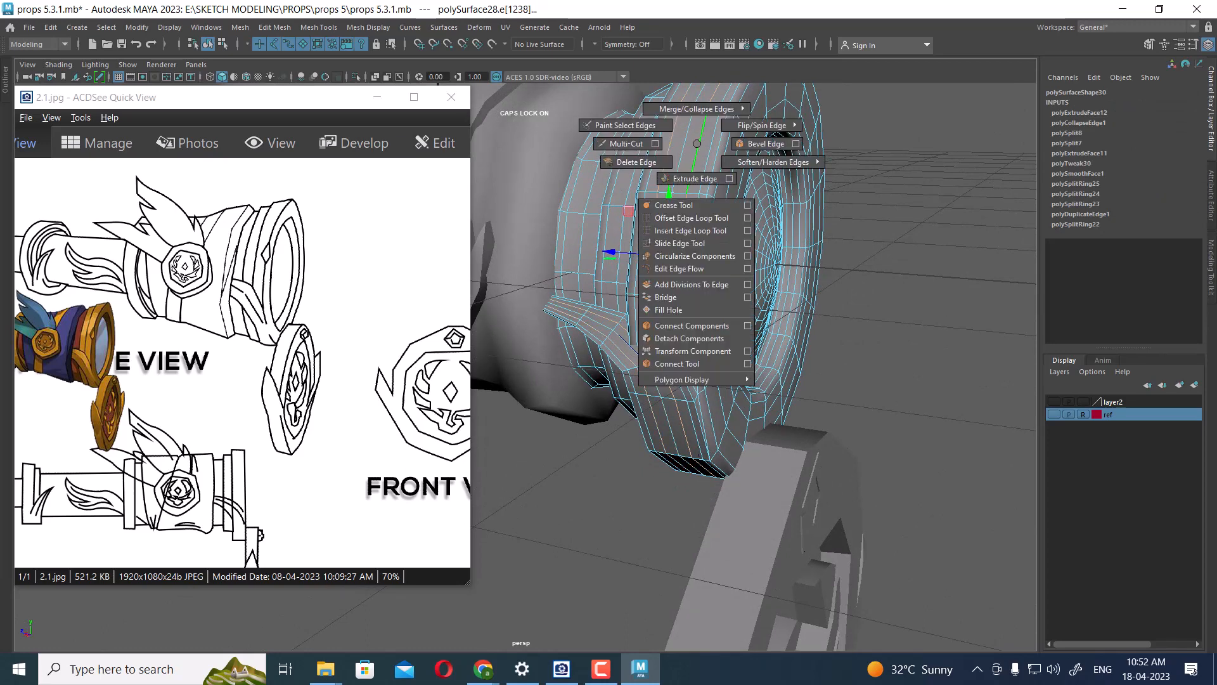
click(637, 162)
- Delete a further surplus edge loop from the front ring's rim and strap
scroll(566, 348, up, 4)
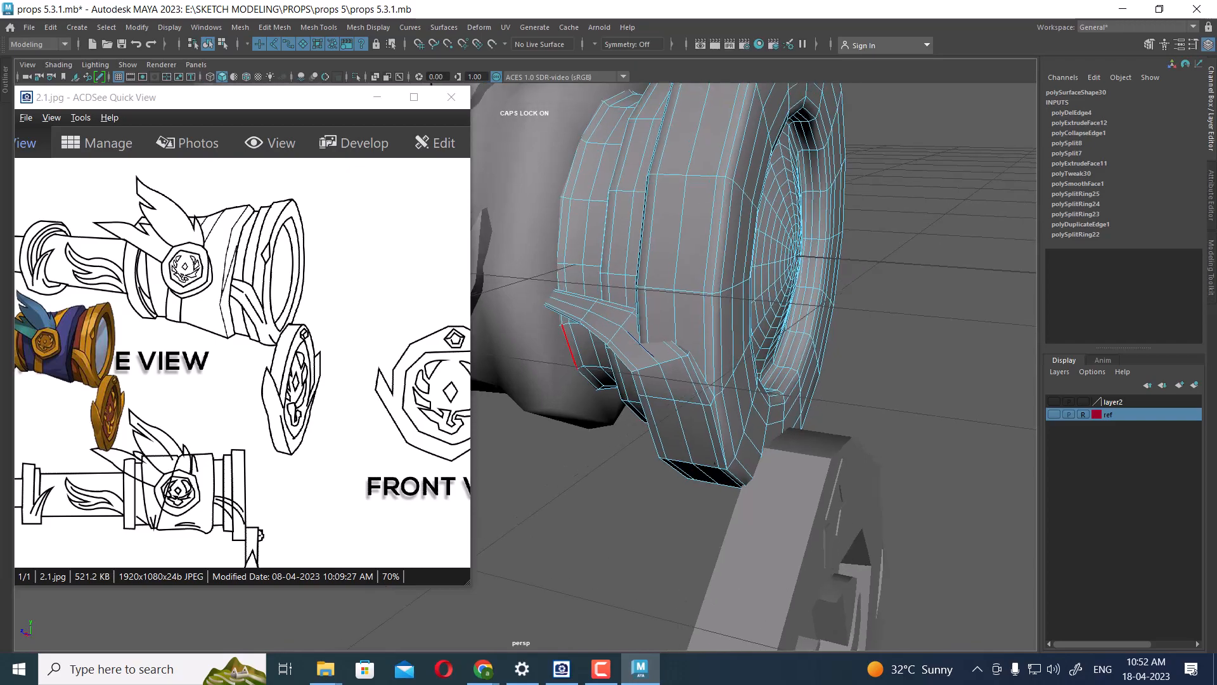
alt+drag(761, 368, 755, 330)
alt+drag(685, 190, 800, 222)
click(771, 171)
shift+right_drag(755, 132, 697, 150)
- Rotate and reposition the strap's cross edge loop above the gap between the middle and front rings
alt+drag(717, 184, 888, 134)
double_click(526, 191)
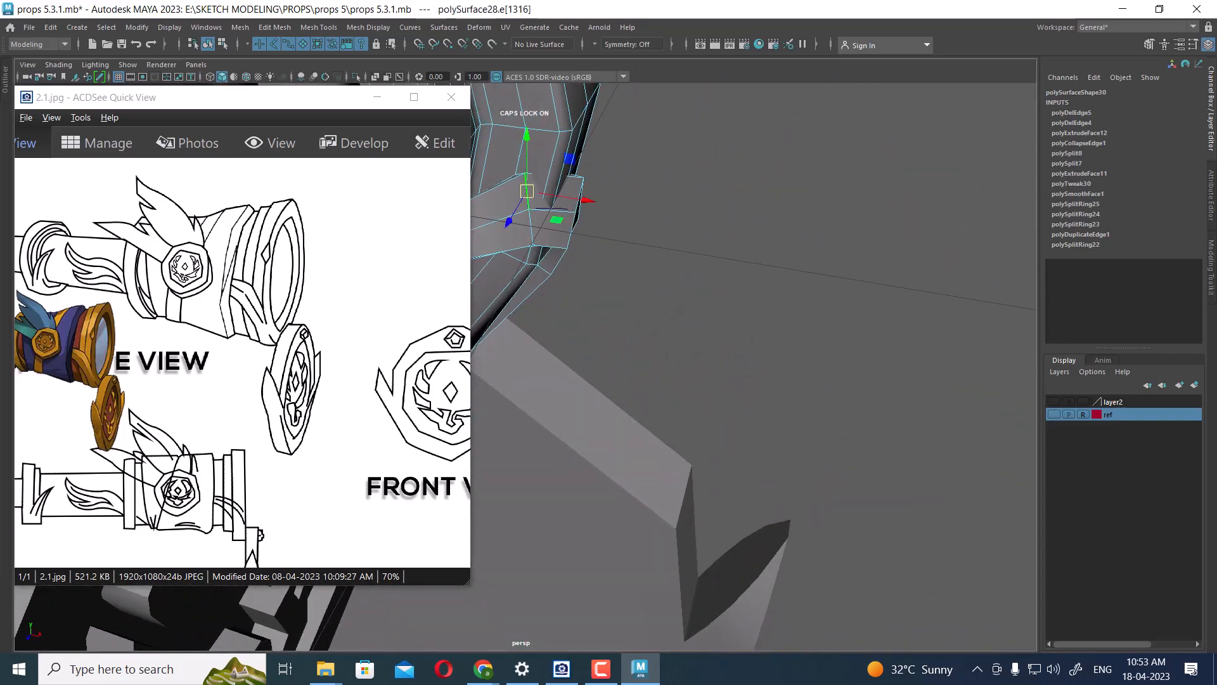
alt+drag(530, 196, 454, 136)
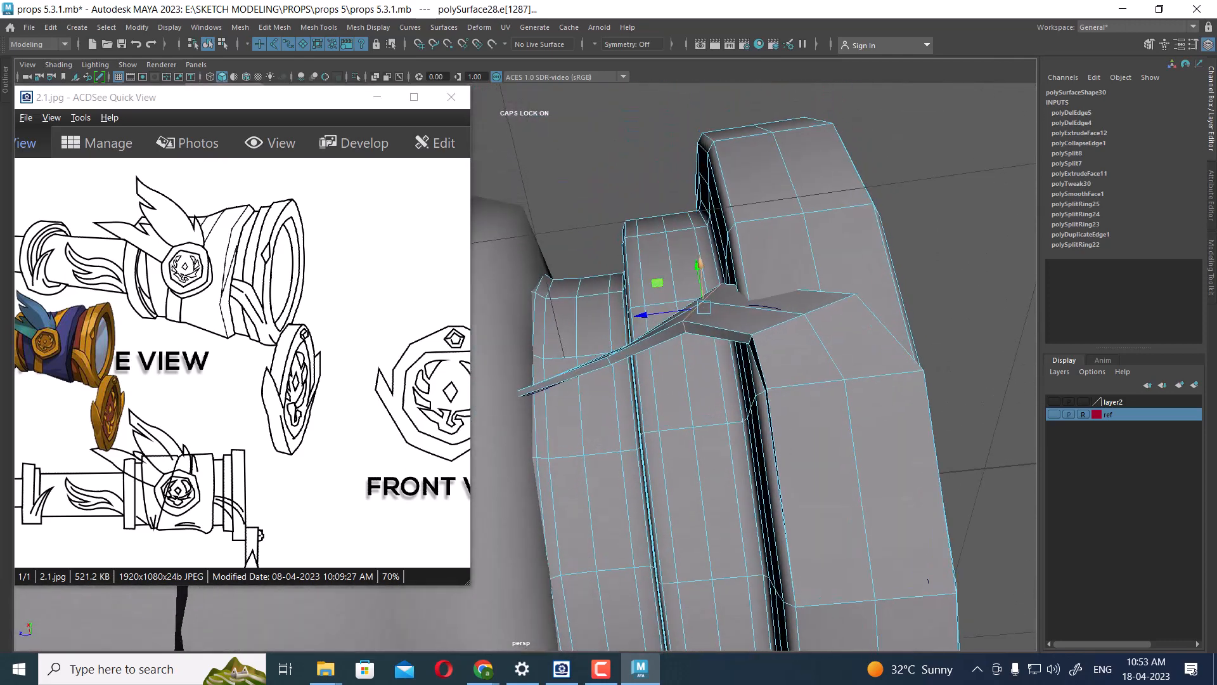
scroll(751, 380, up, 1)
key(r)
key(e)
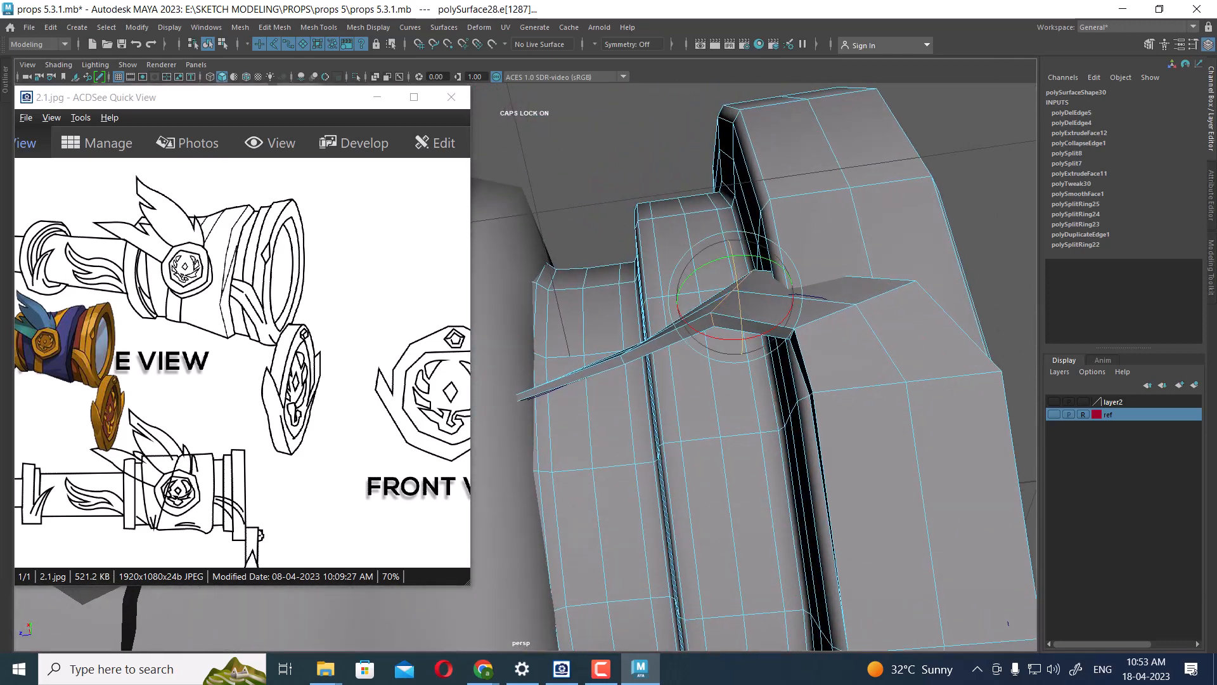
drag(735, 276, 653, 393)
key(w)
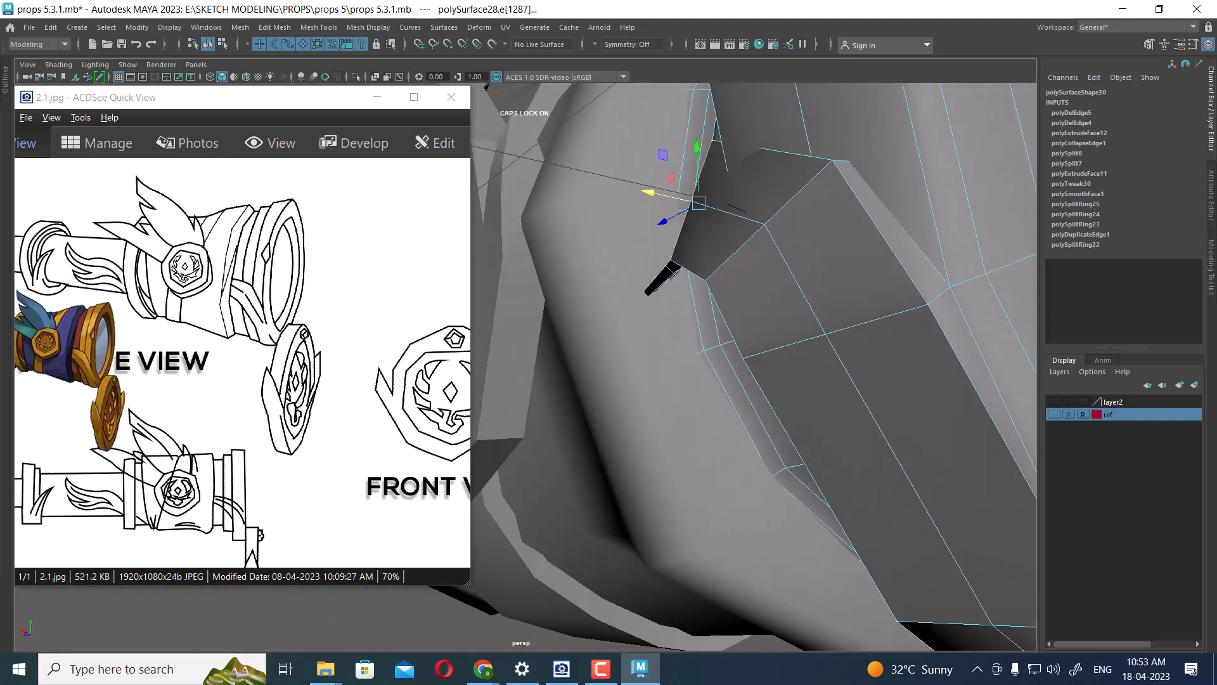
alt+middle_drag(653, 317, 639, 431)
drag(683, 323, 700, 375)
- Move the strap's cross edge loop over the middle ring outward from the ring surface
double_click(727, 388)
alt+drag(720, 419, 786, 380)
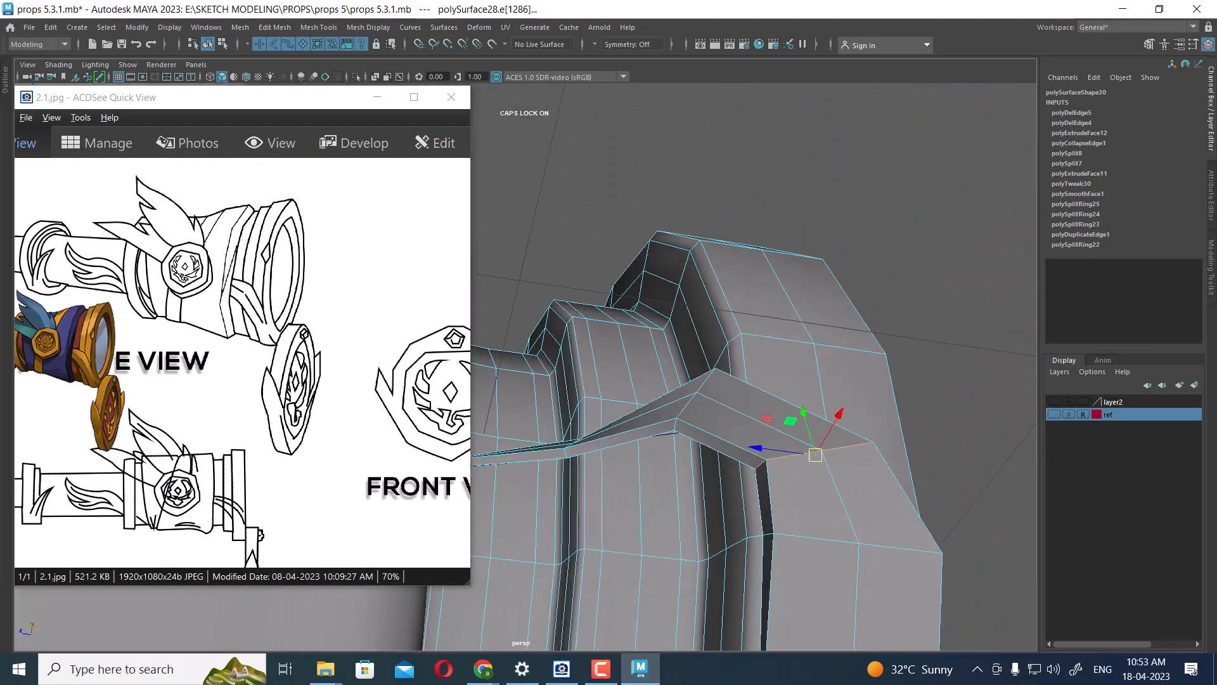
alt+drag(729, 330, 741, 390)
double_click(700, 333)
alt+drag(707, 342, 833, 393)
drag(592, 284, 610, 285)
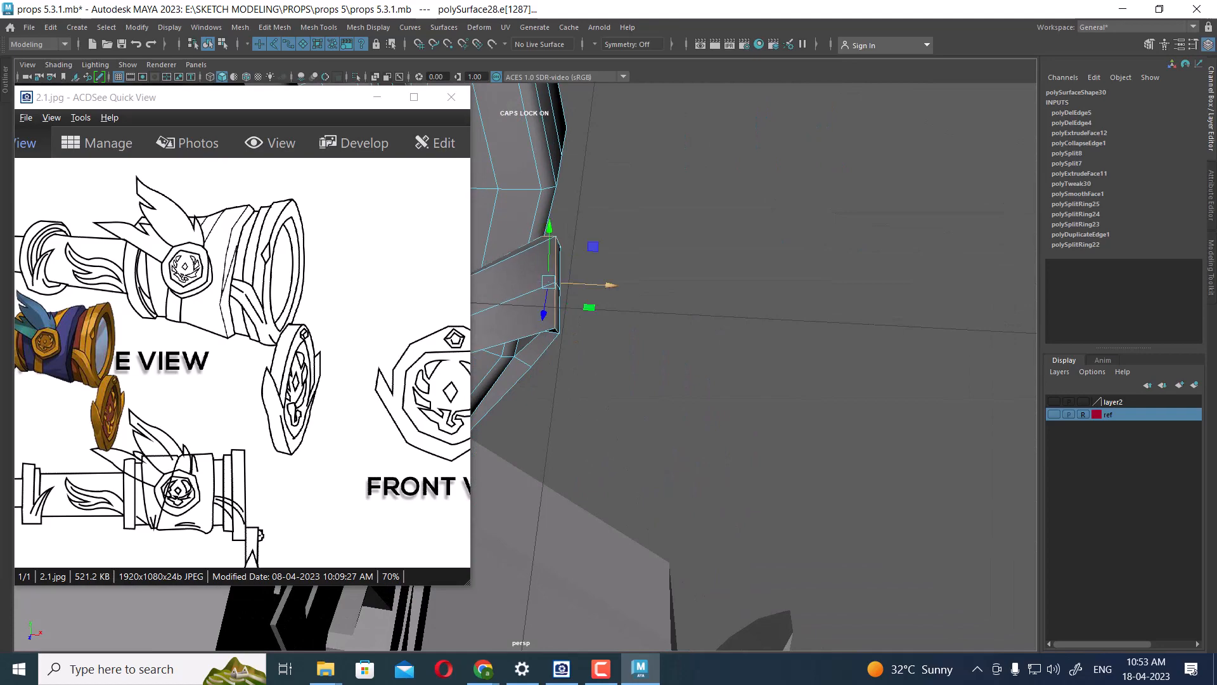
- Select the strap's cross edges nearer its free end and rotate them to follow the ring surface
alt+drag(717, 330, 653, 311)
click(560, 293)
shift+click(555, 324)
key(e)
drag(596, 361, 647, 365)
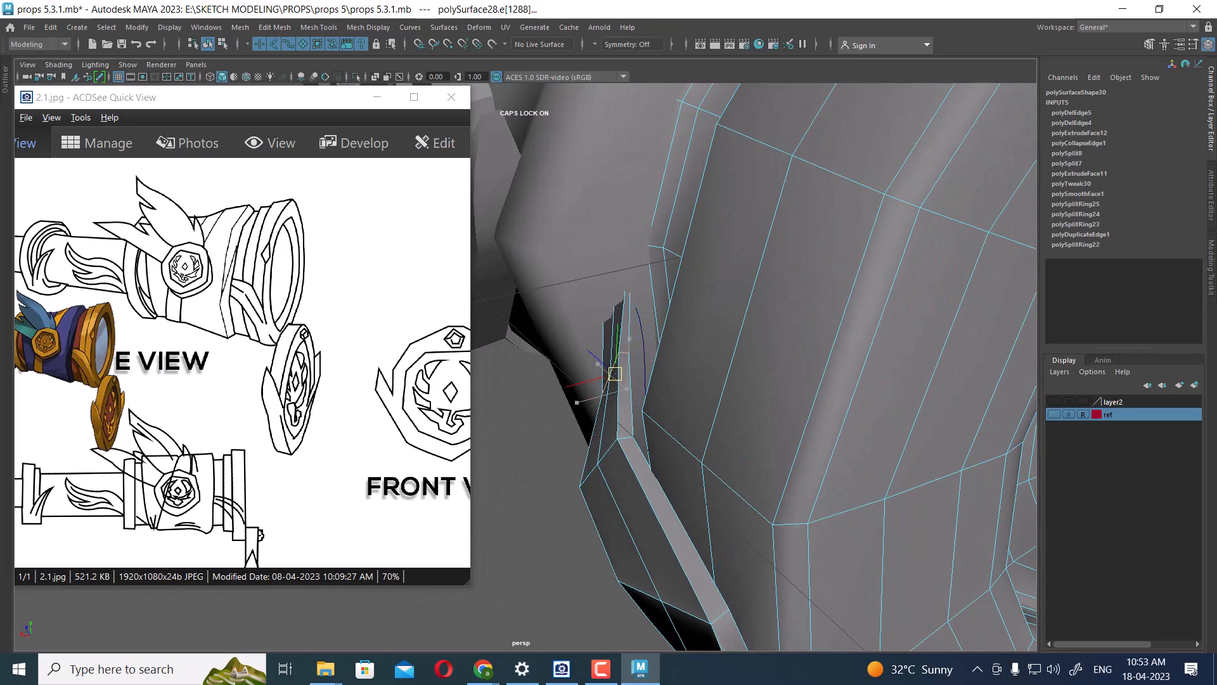
alt+drag(558, 365, 685, 345)
scroll(685, 345, down, 2)
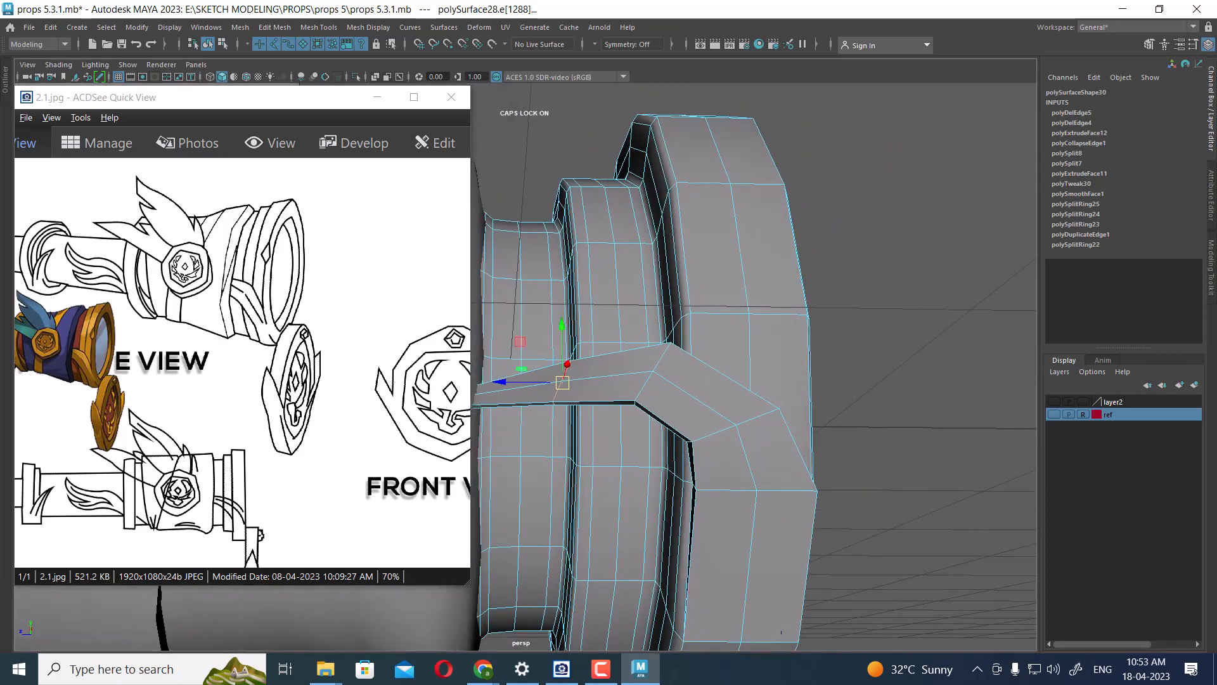
- Rotate the strap's cross edge loop over the middle ring again and nudge it into line with the strap
alt+drag(608, 418, 599, 320)
drag(566, 377, 653, 469)
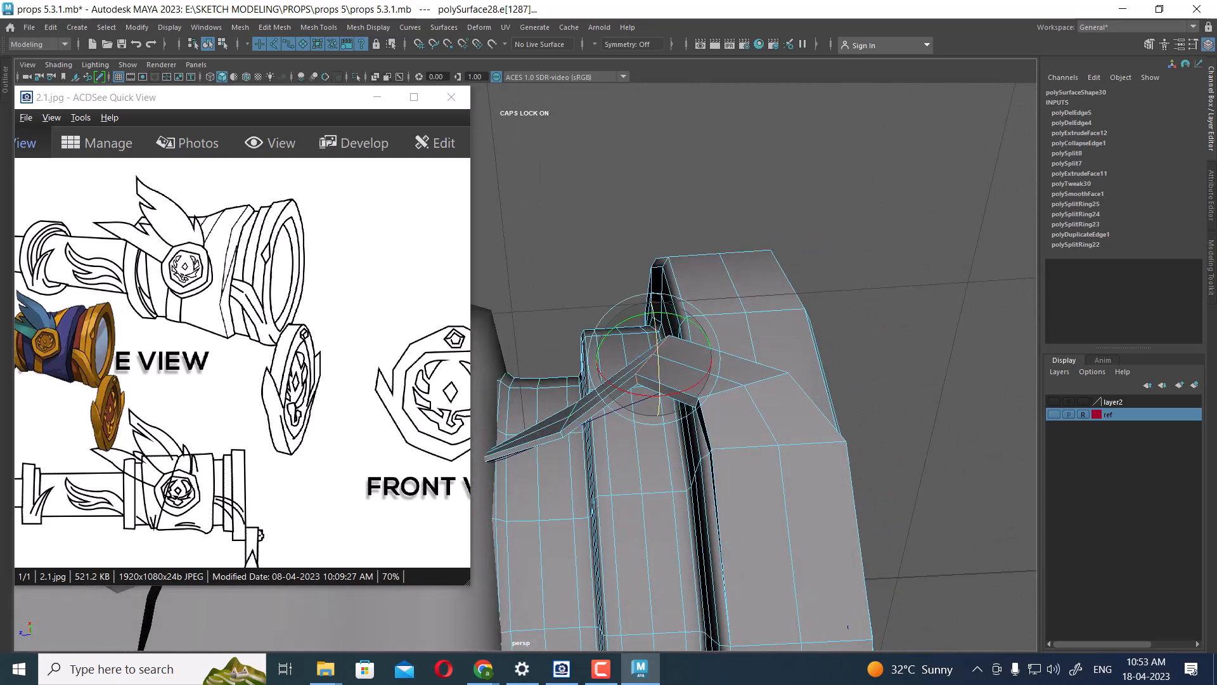
key(w)
alt+drag(656, 355, 729, 516)
drag(644, 307, 640, 305)
alt+drag(660, 355, 539, 292)
alt+middle_drag(539, 292, 745, 339)
alt+drag(745, 380, 714, 279)
alt+drag(761, 416, 685, 400)
- Preview the ring and strap smoothed and inspect the strap's shape with nothing selected
key(3)
scroll(771, 444, down, 5)
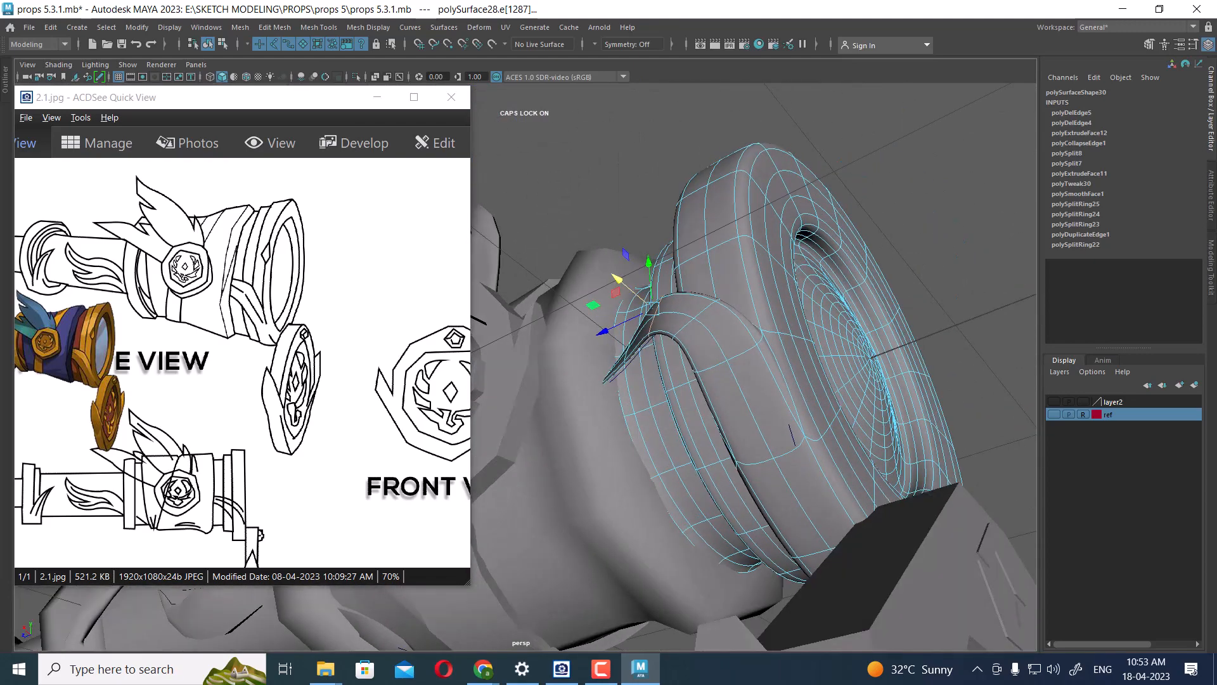
right_drag(706, 291, 769, 272)
click(919, 254)
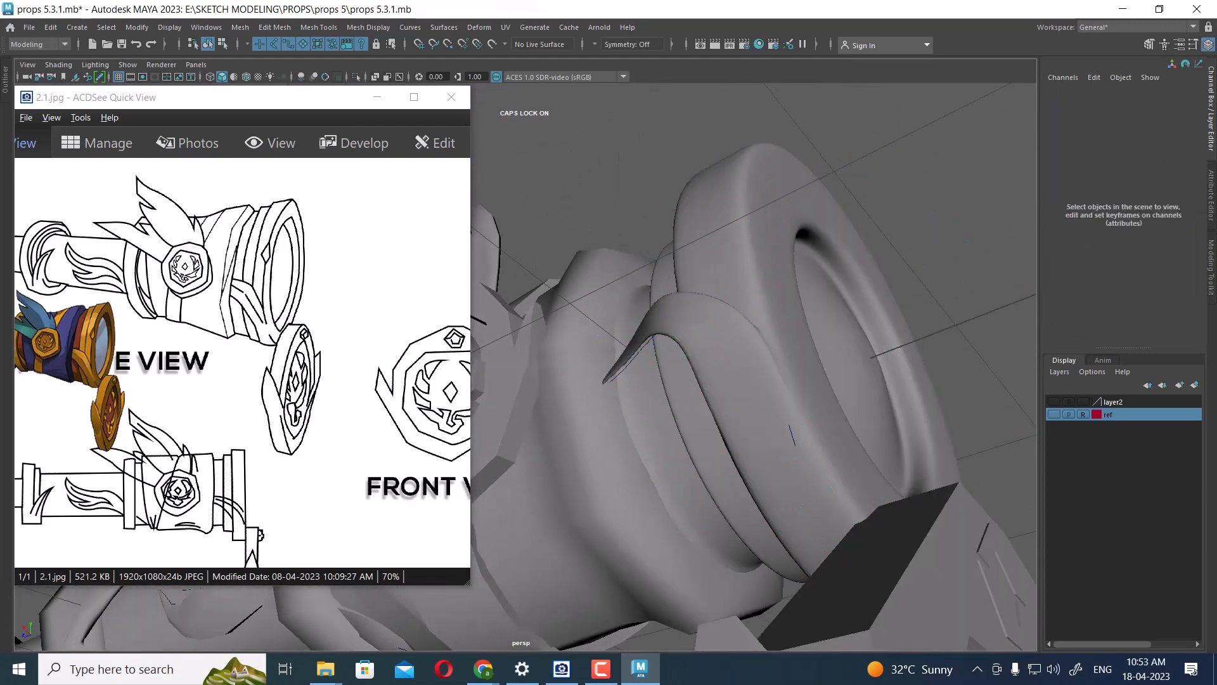
alt+drag(888, 279, 970, 365)
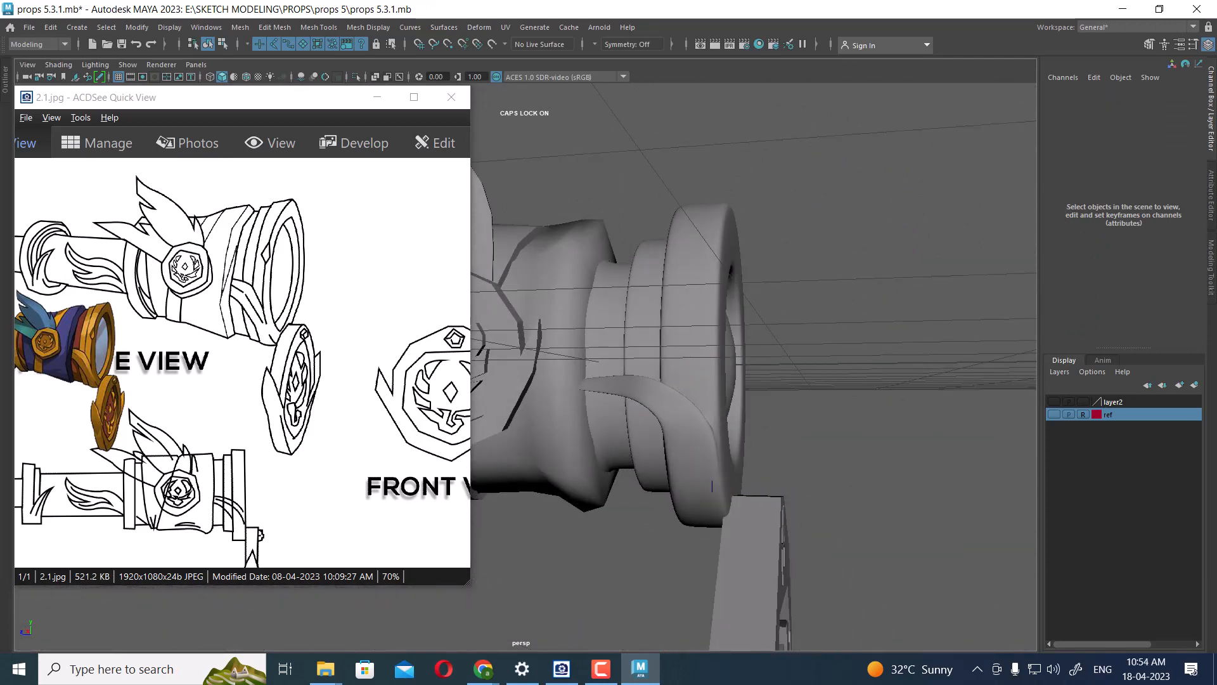
- Return the ring mesh to its unsmoothed display and hide all other objects
click(712, 486)
alt+drag(712, 486, 760, 517)
right_drag(717, 467, 714, 424)
double_click(715, 426)
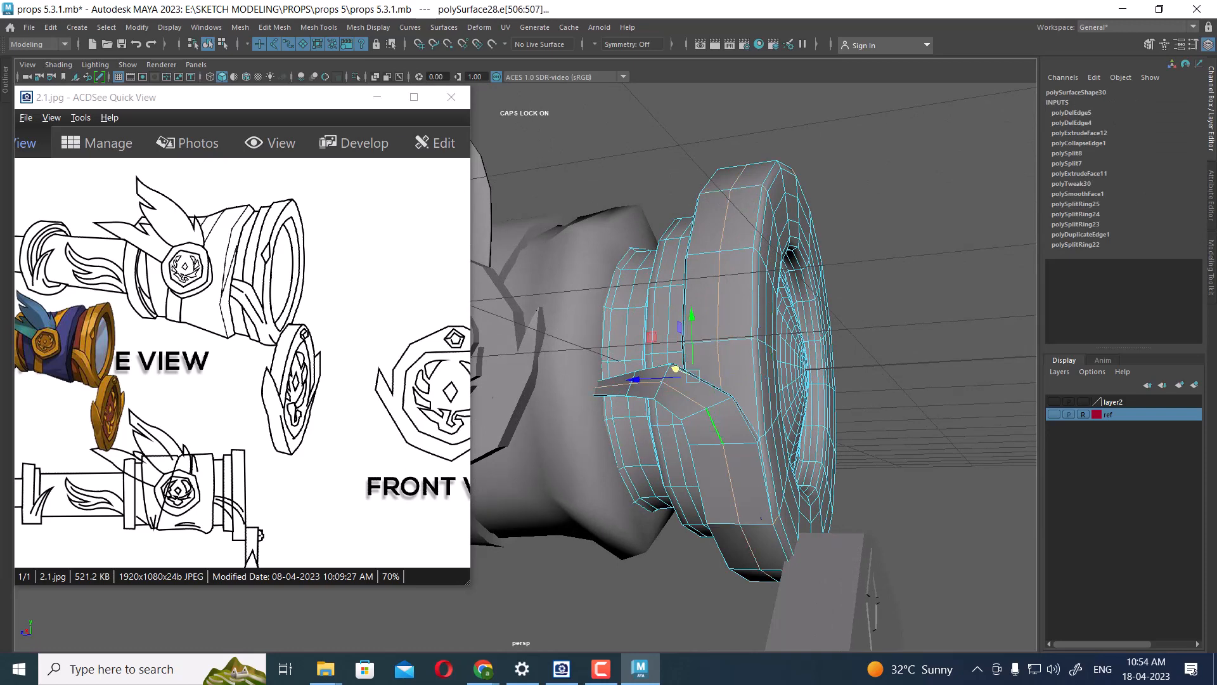
scroll(741, 444, down, 2)
right_drag(691, 291, 753, 272)
click(818, 269)
click(716, 304)
key(alt+h)
scroll(721, 444, up, 3)
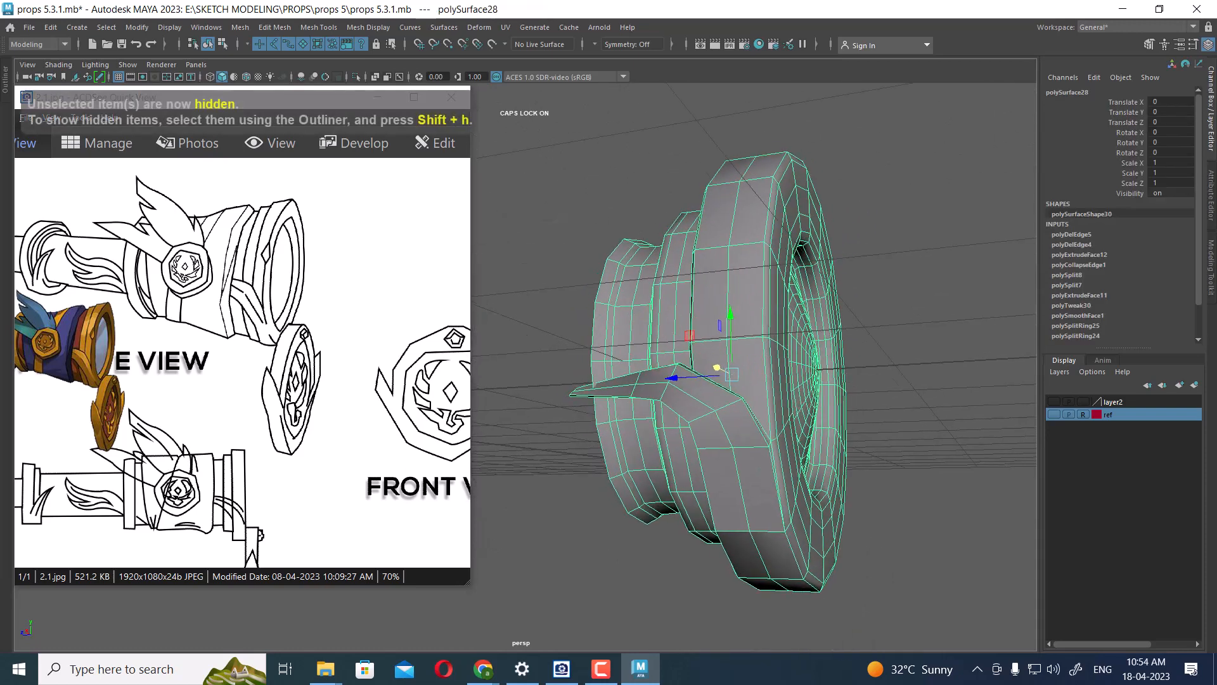
- Insert an edge loop across the middle of the strap's tapered end section and inspect it up close
right_drag(720, 466, 728, 431)
click(697, 398)
alt+drag(696, 398, 764, 466)
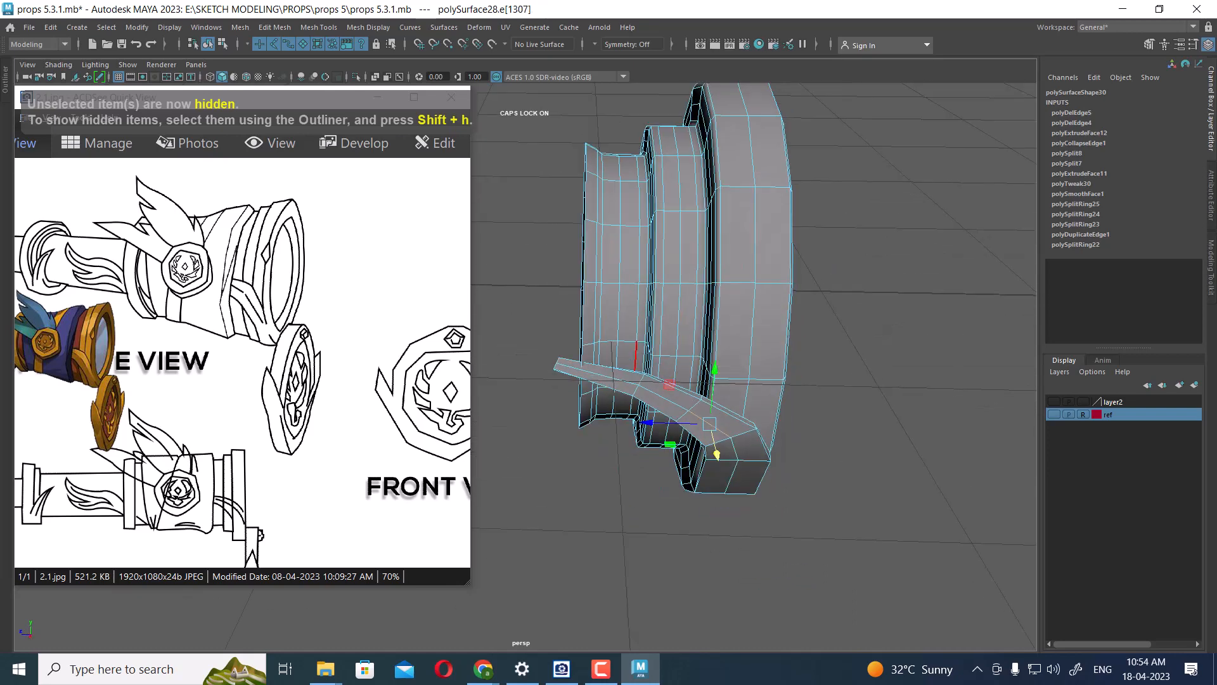
scroll(764, 466, up, 2)
click(610, 383)
ctrl+right_drag(729, 342, 698, 329)
alt+drag(789, 384, 659, 355)
scroll(659, 355, up, 3)
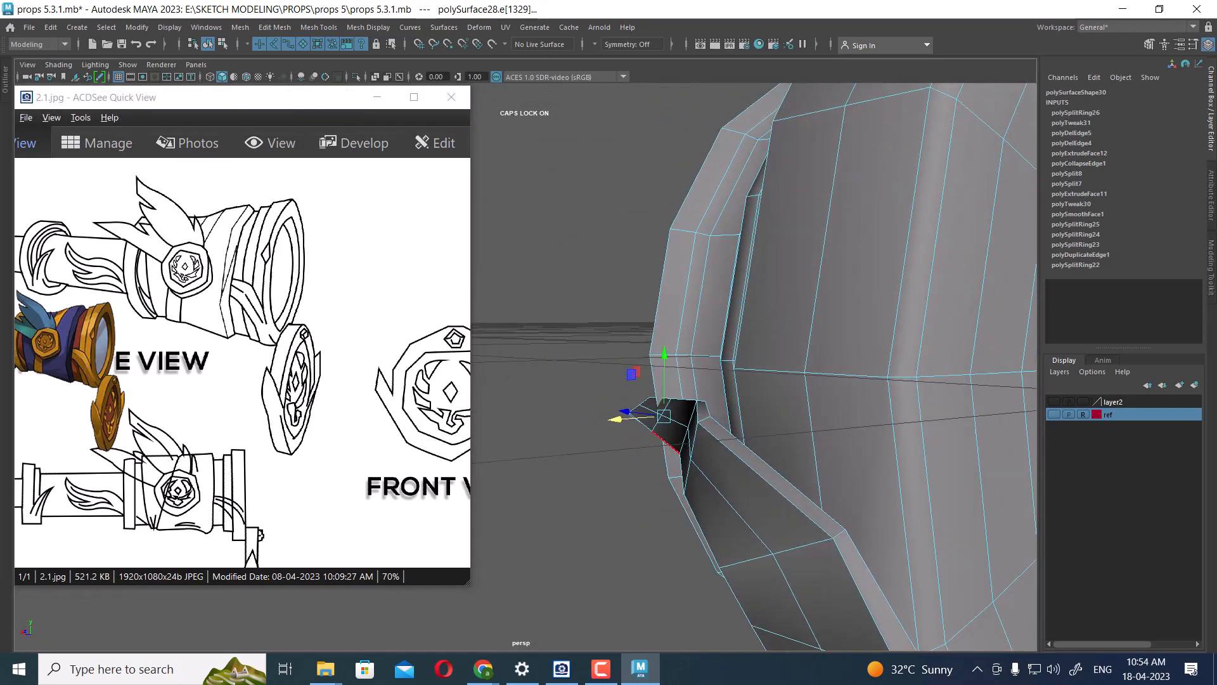
drag(664, 416, 780, 393)
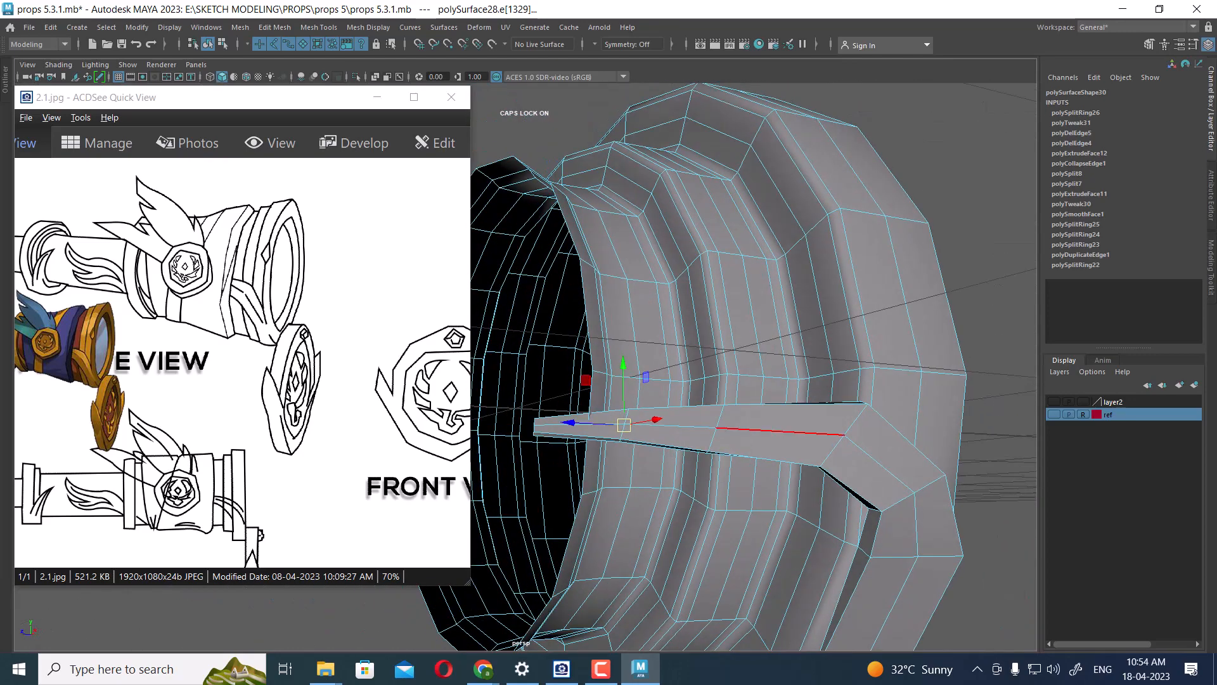
- Select the edges running along the middle of the strap and nudge them slightly outward from the rings
click(879, 463)
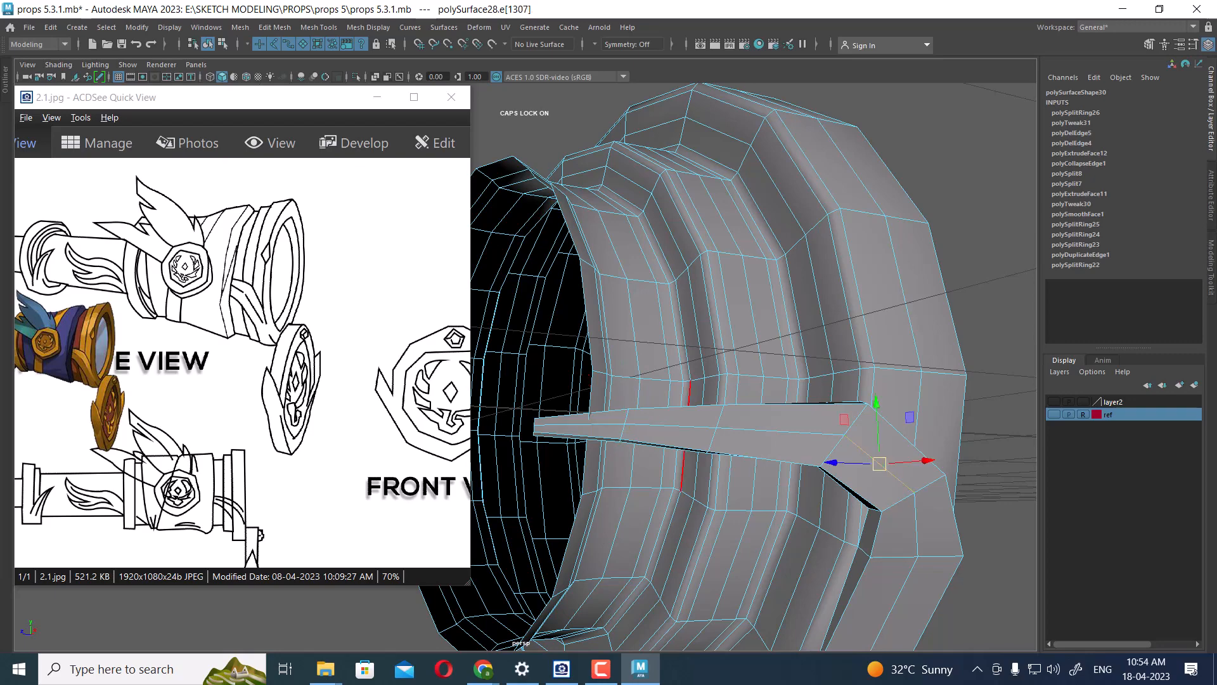
shift+click(590, 424)
alt+drag(659, 425, 552, 355)
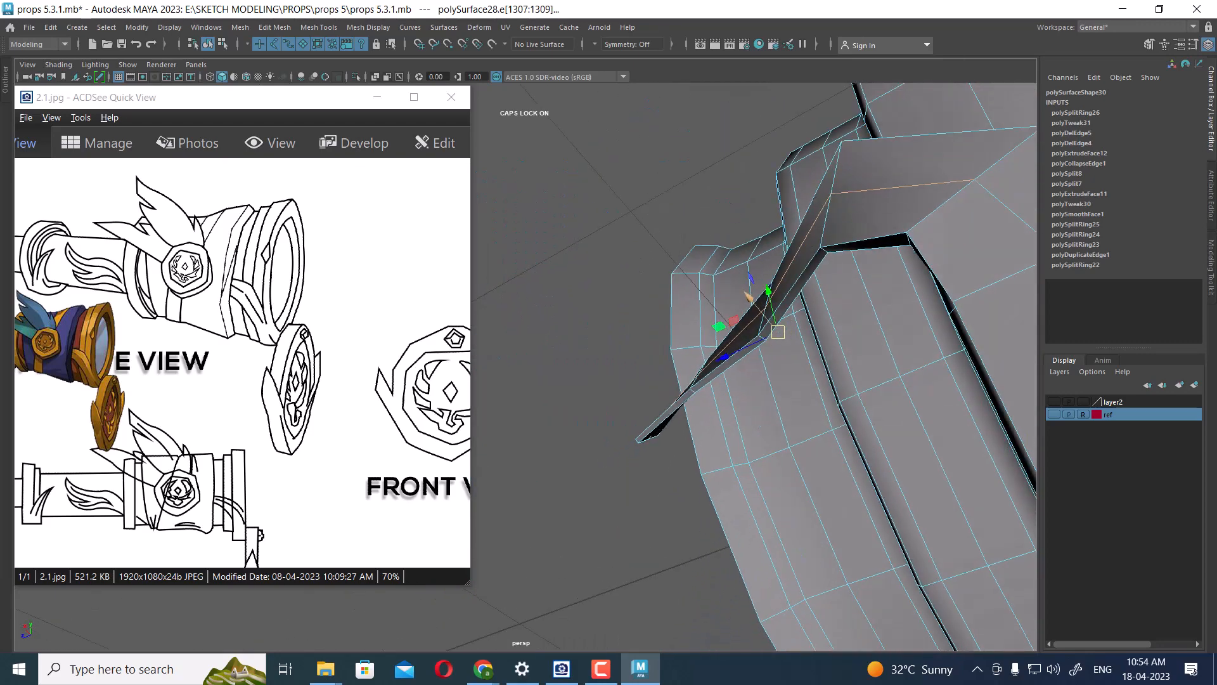
drag(778, 332, 958, 418)
alt+drag(825, 381, 880, 417)
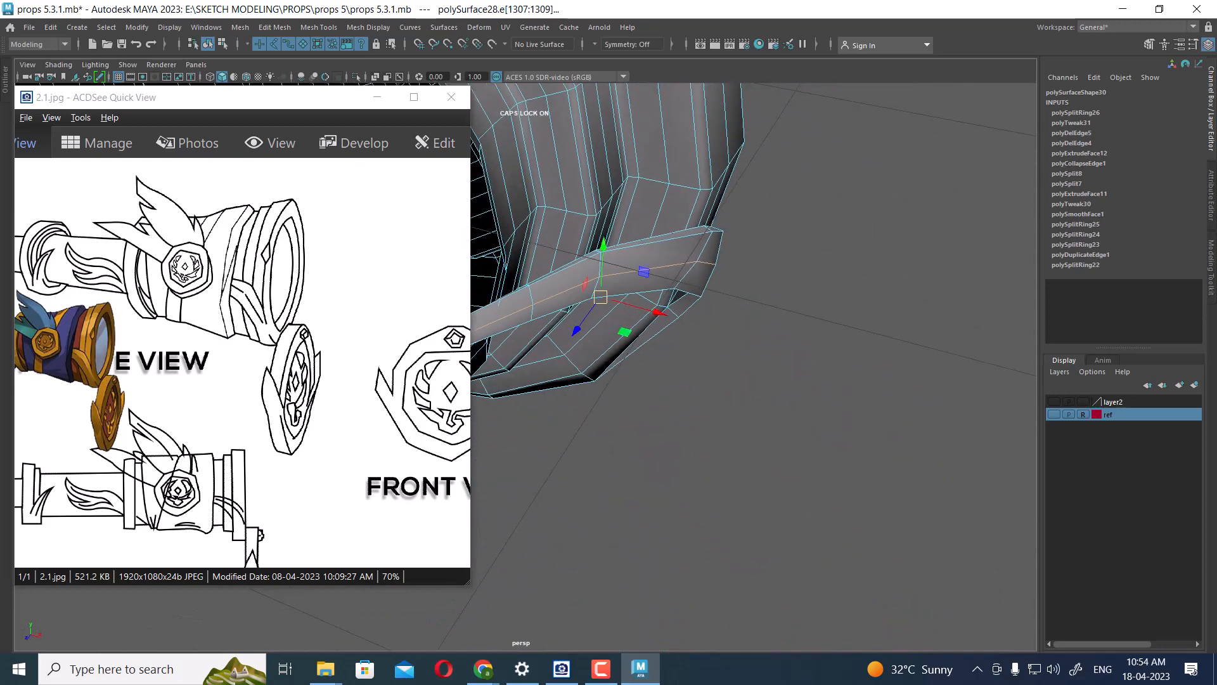
ctrl+drag(725, 357, 805, 364)
alt+middle_drag(691, 374, 805, 363)
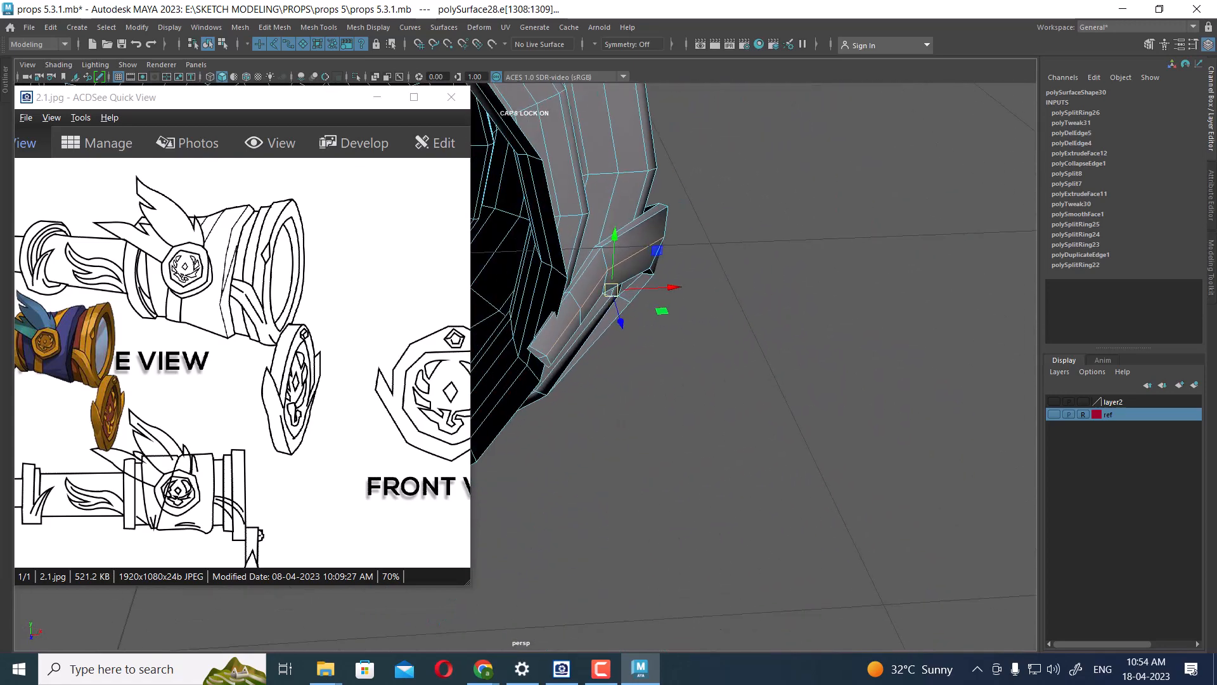
drag(673, 287, 677, 287)
drag(613, 238, 614, 235)
- Return the ring mesh to object selection and end its isolation to view the strap with the rest of the prop
alt+drag(748, 317, 583, 272)
scroll(634, 317, down, 5)
alt+drag(881, 317, 786, 374)
scroll(746, 356, up, 4)
key(F8)
scroll(745, 356, down, 4)
key(ctrl+1)
scroll(887, 371, down, 3)
alt+middle_drag(786, 374, 851, 404)
alt+drag(851, 404, 887, 402)
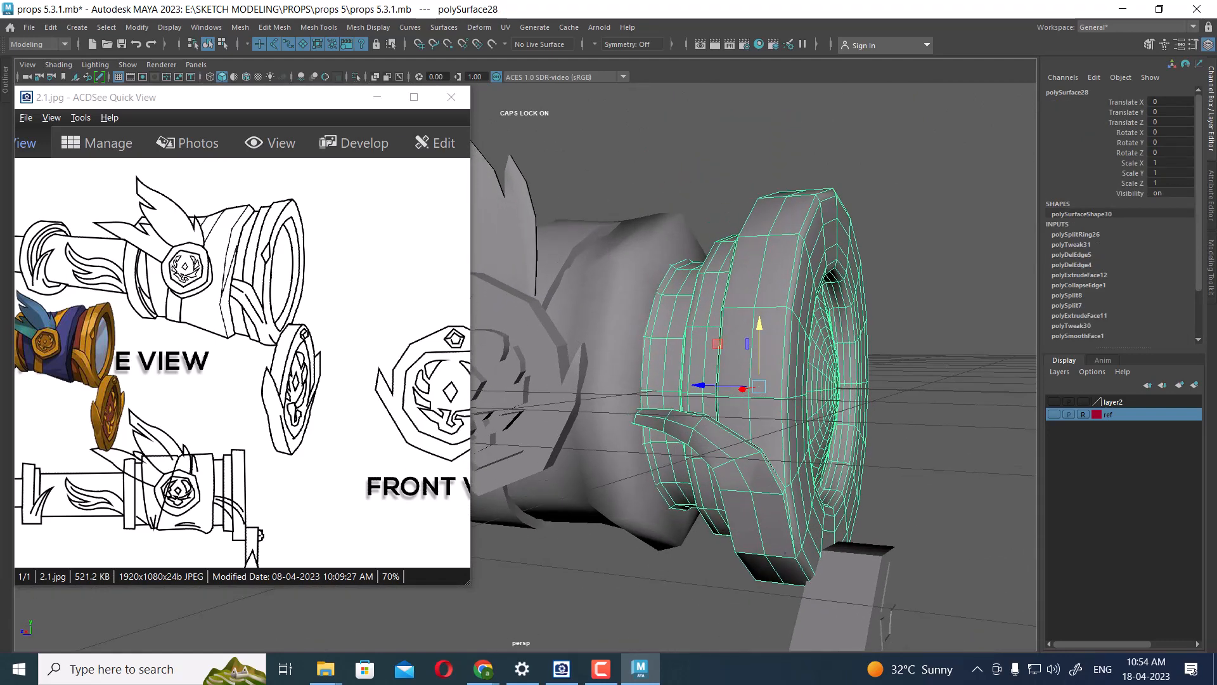
- Hide every object except the barrel body and the front ring mesh with its strap
click(913, 266)
click(754, 286)
click(619, 324)
shift+click(755, 285)
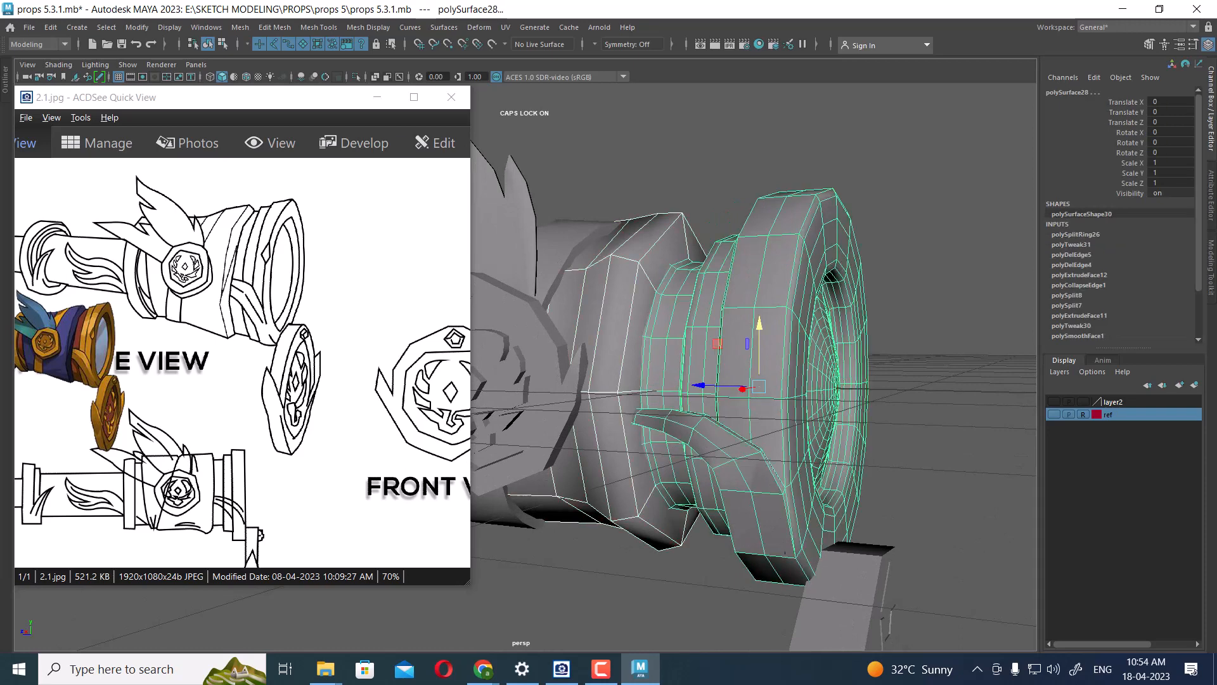
key(alt+h)
scroll(887, 381, down, 2)
alt+drag(888, 355, 875, 408)
- Hide the barrel body so that only the ring mesh with its strap remains displayed
click(824, 419)
click(625, 305)
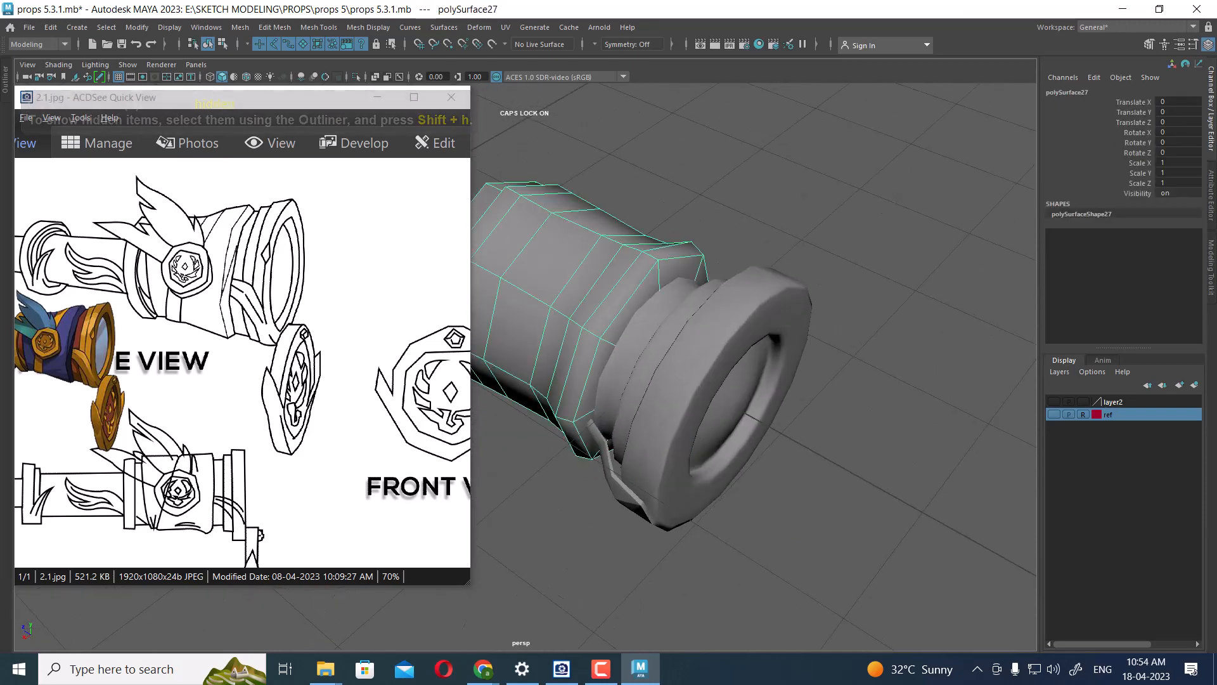
alt+drag(634, 317, 643, 269)
click(691, 349)
alt+drag(691, 355, 735, 358)
key(alt+h)
alt+right_drag(735, 358, 767, 358)
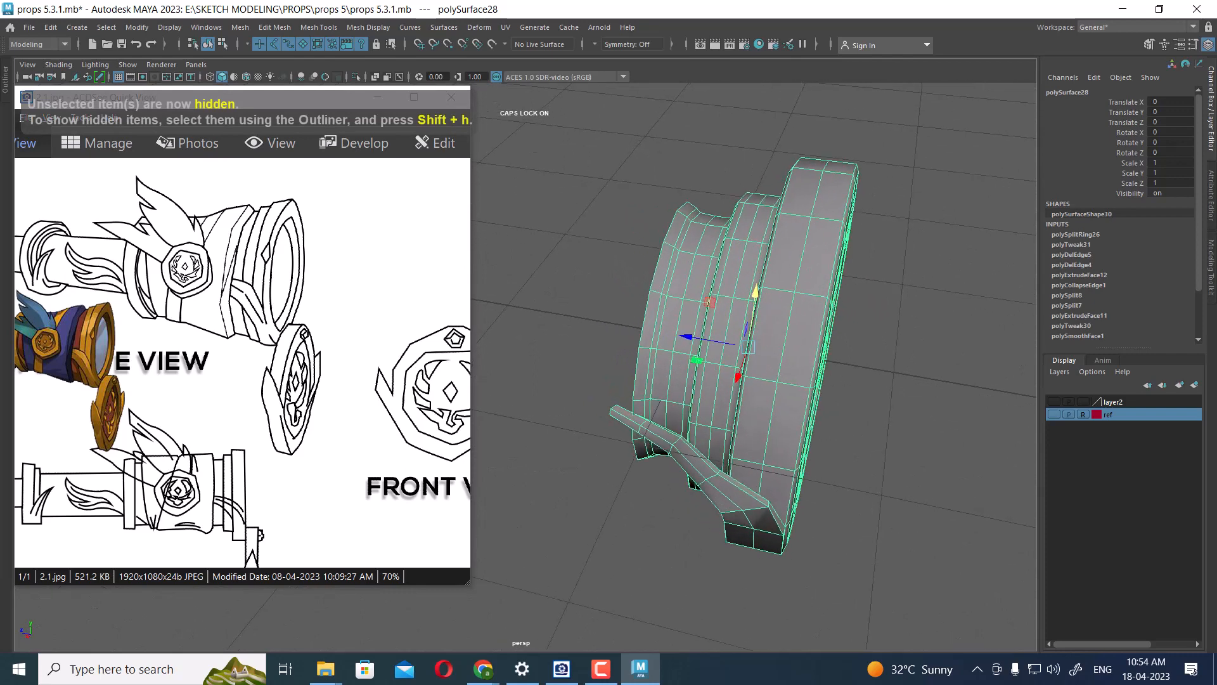
alt+drag(767, 358, 729, 355)
- Select an edge loop on the rear ring beside the barrel and show the hidden barrel body again
right_drag(658, 307, 657, 237)
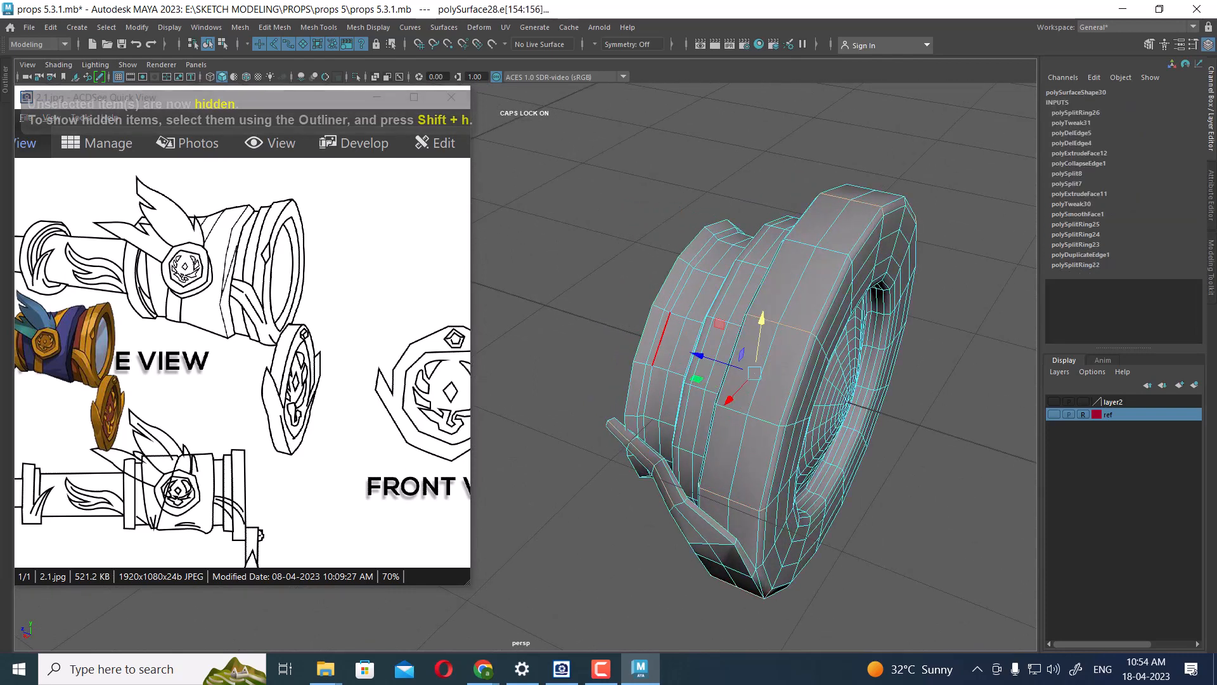
click(643, 333)
alt+drag(644, 333, 680, 368)
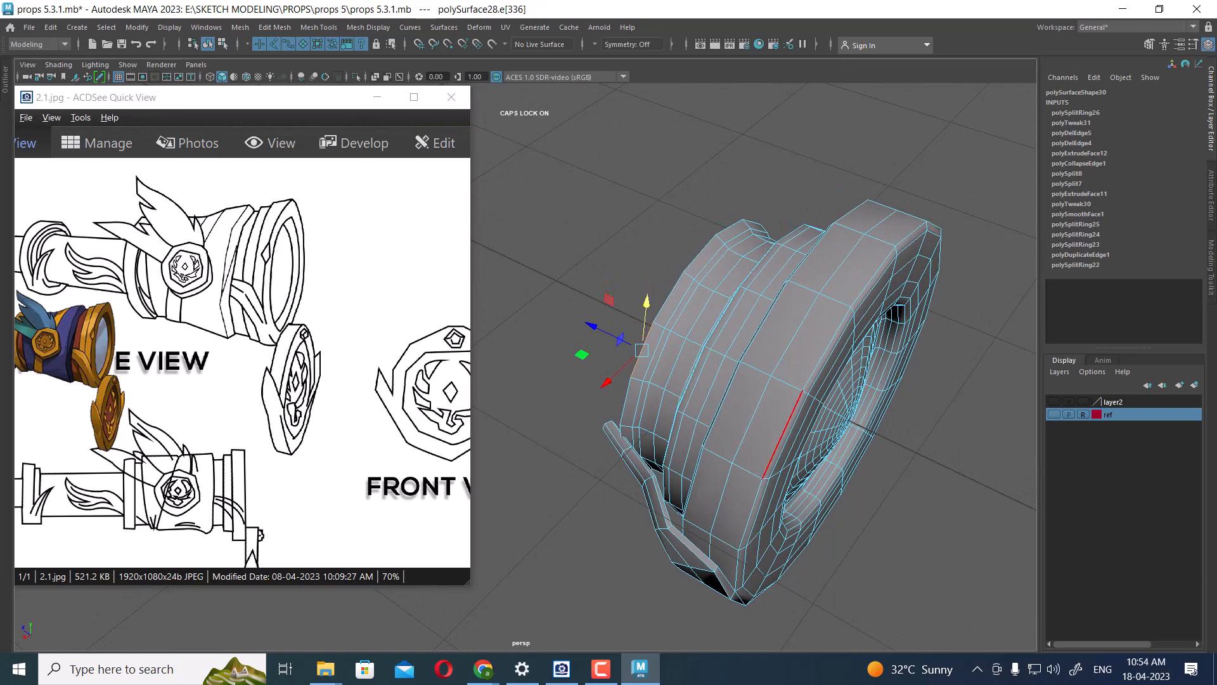
alt+drag(784, 434, 873, 398)
alt+drag(799, 374, 754, 381)
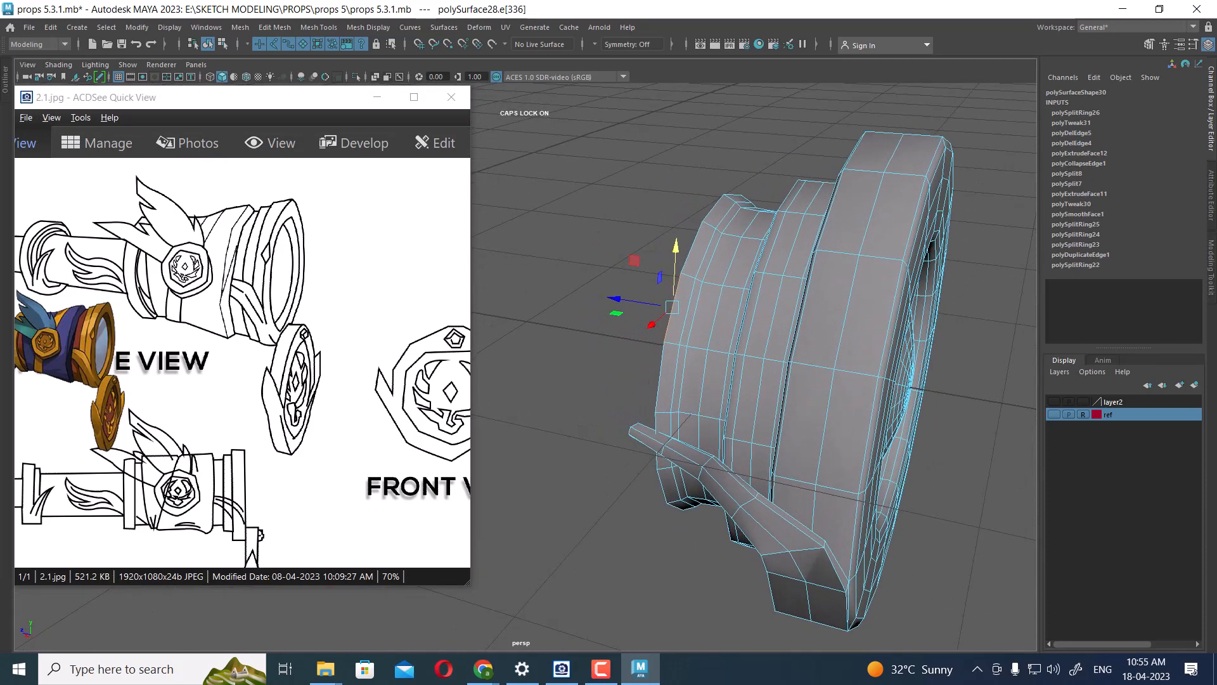
double_click(688, 312)
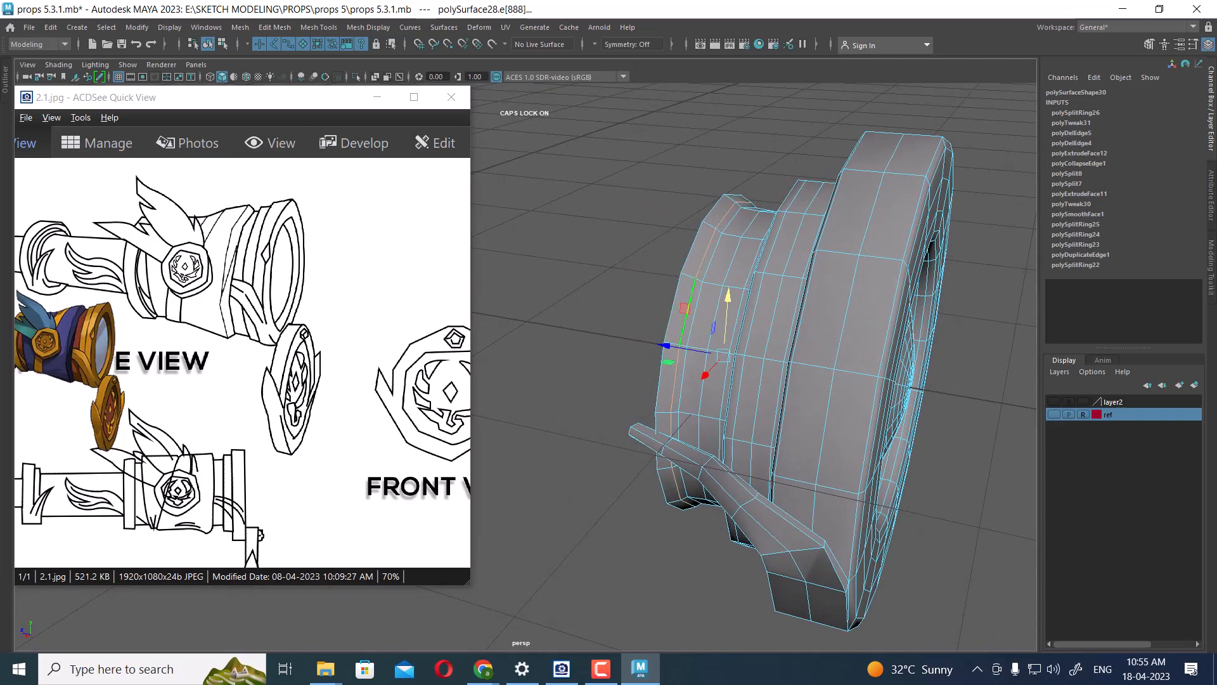
alt+drag(688, 312, 701, 349)
key(ctrl+shift+h)
click(687, 278)
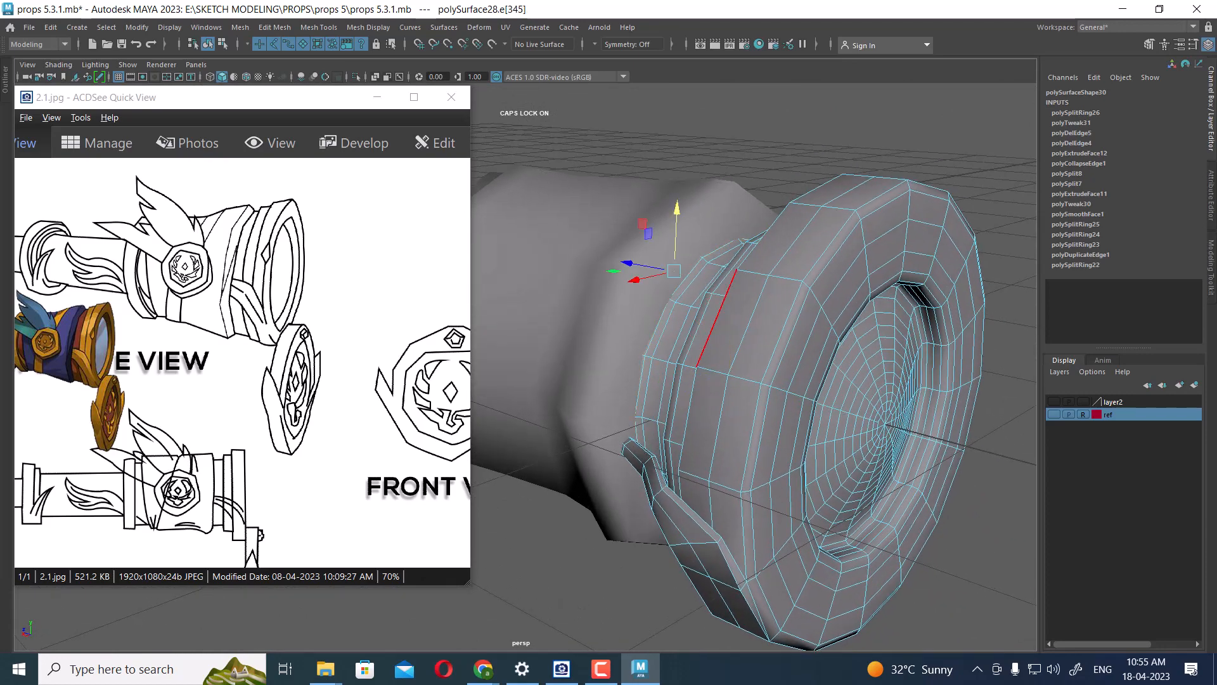
click(618, 317)
click(618, 317)
shift+click(729, 336)
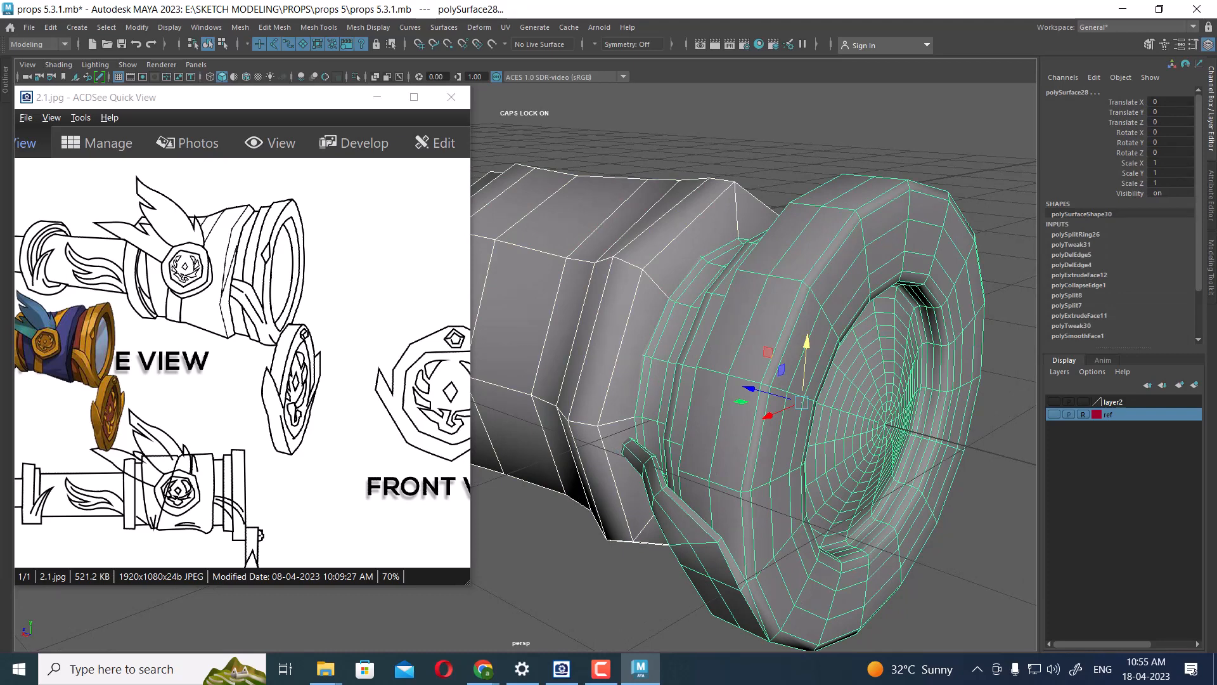
right_drag(661, 304, 661, 259)
click(664, 331)
shift+click(648, 388)
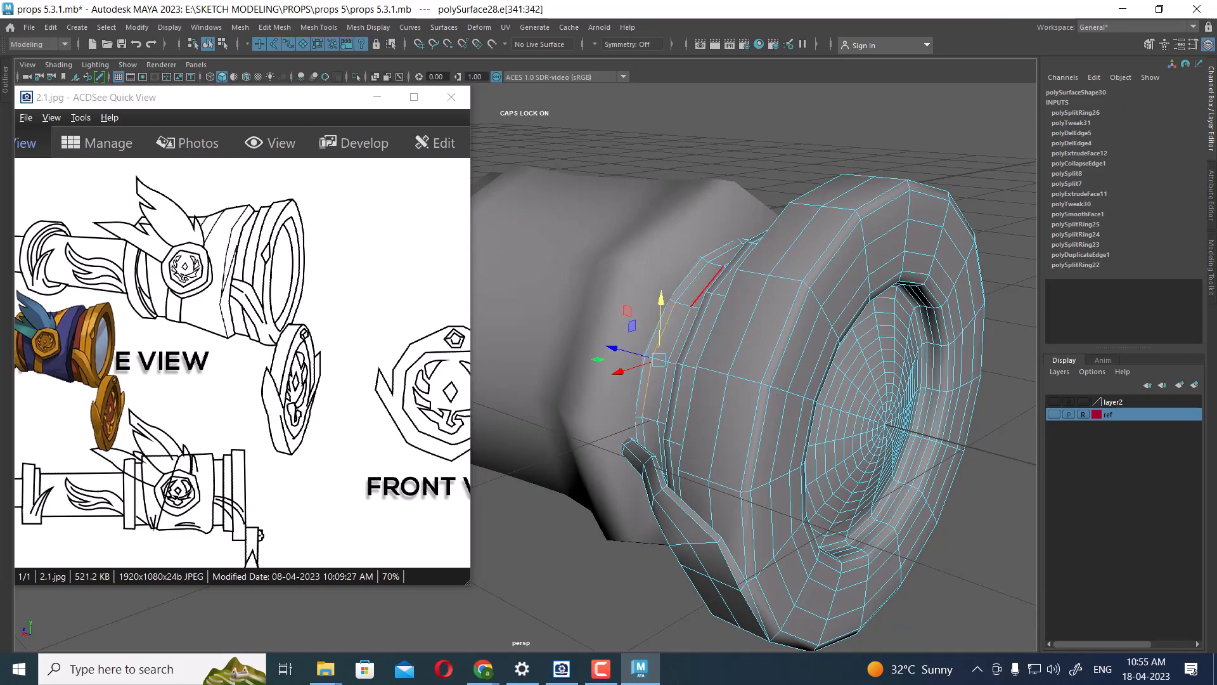
click(706, 286)
alt+drag(660, 359, 700, 334)
right_drag(690, 290, 746, 271)
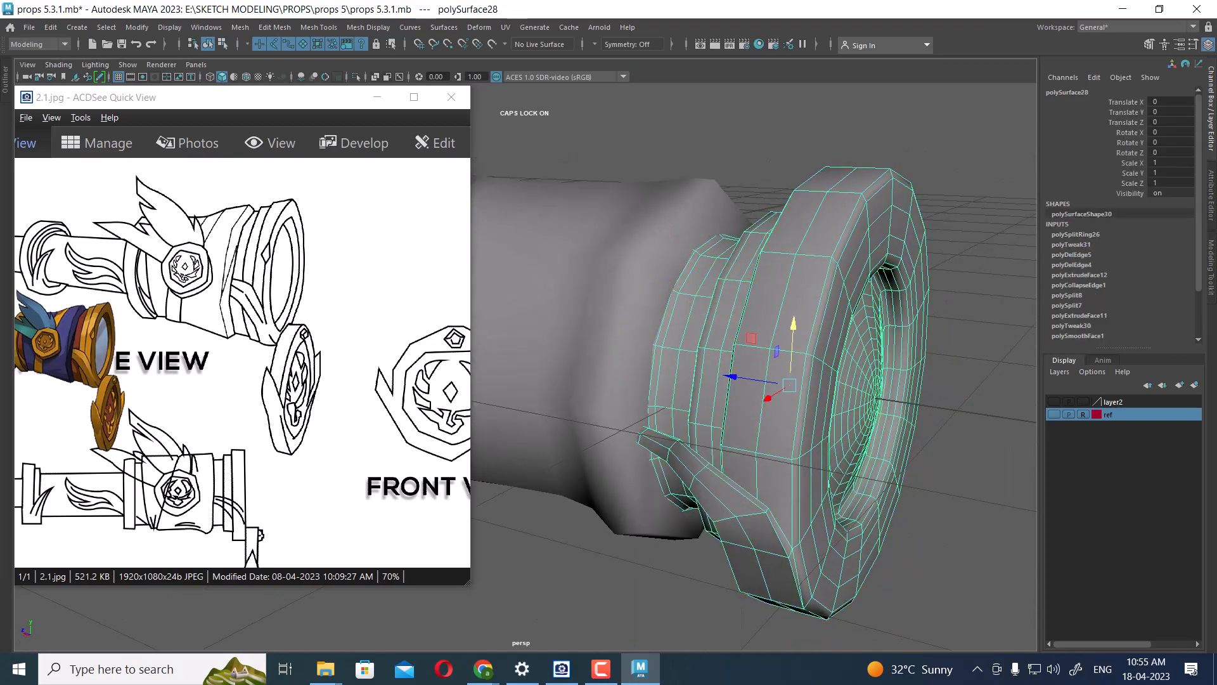
alt+drag(748, 317, 679, 425)
alt+middle_drag(679, 425, 665, 336)
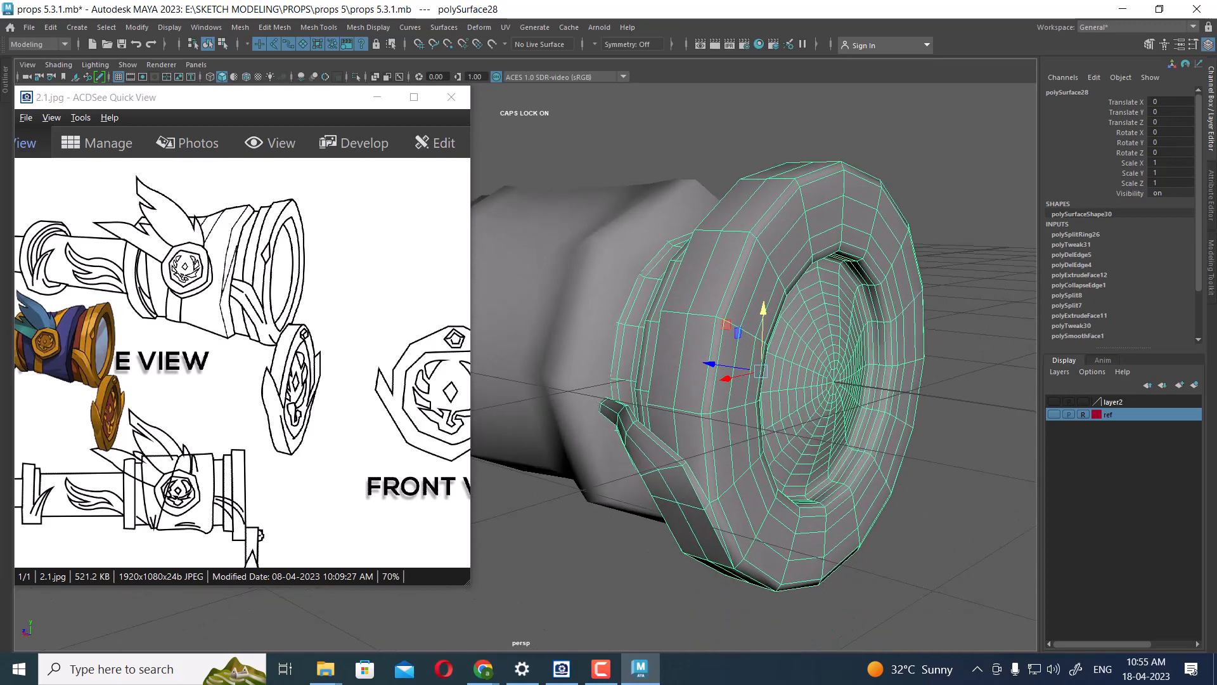
- Show the rings and strap in the side view as wireframe with nothing selected
alt+right_drag(672, 342, 735, 361)
key(space)
drag(766, 379, 837, 379)
alt+middle_drag(824, 355, 789, 567)
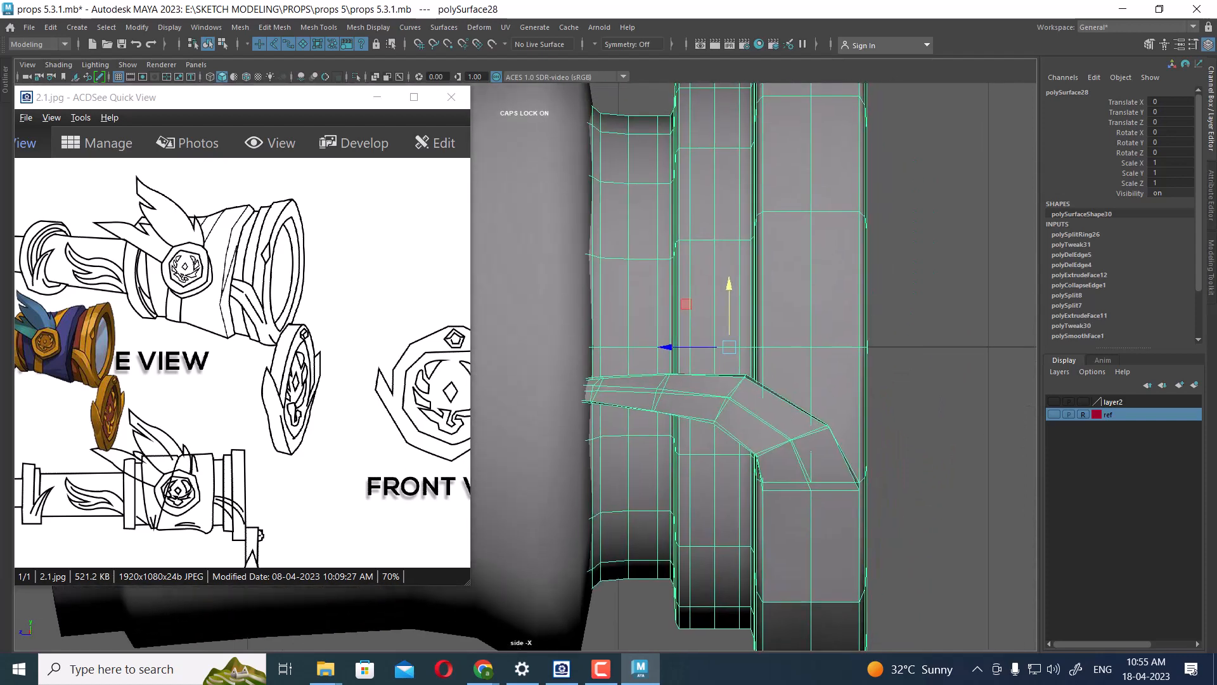
click(600, 669)
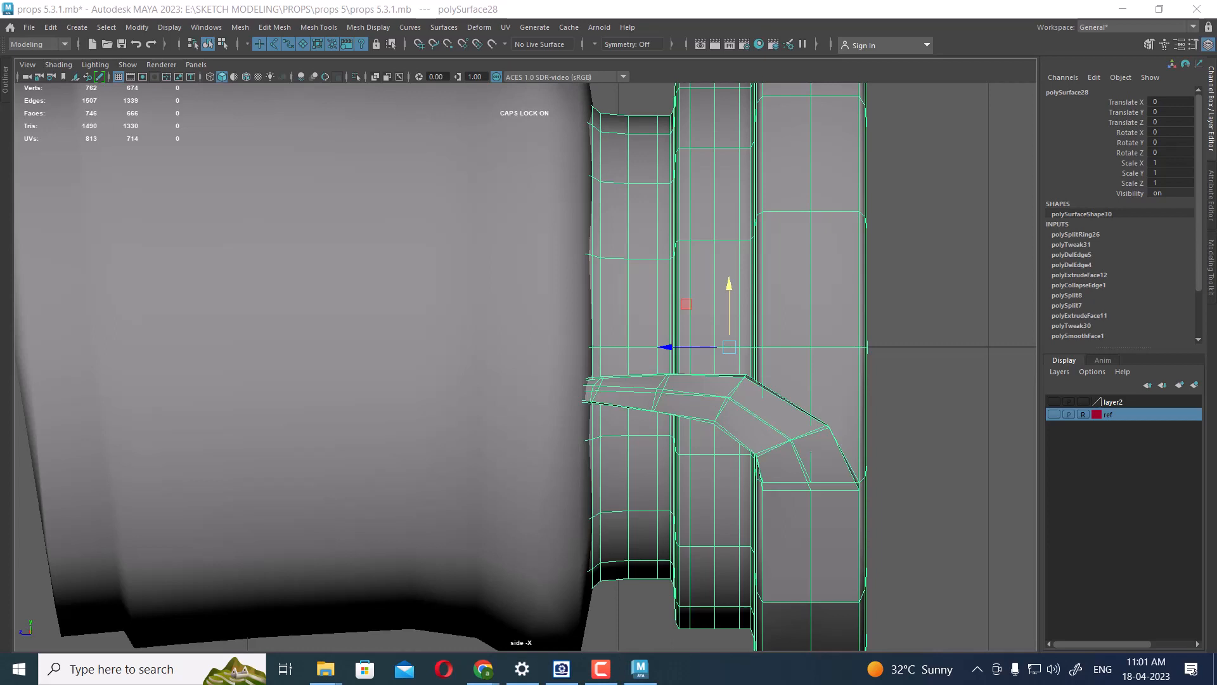
click(938, 304)
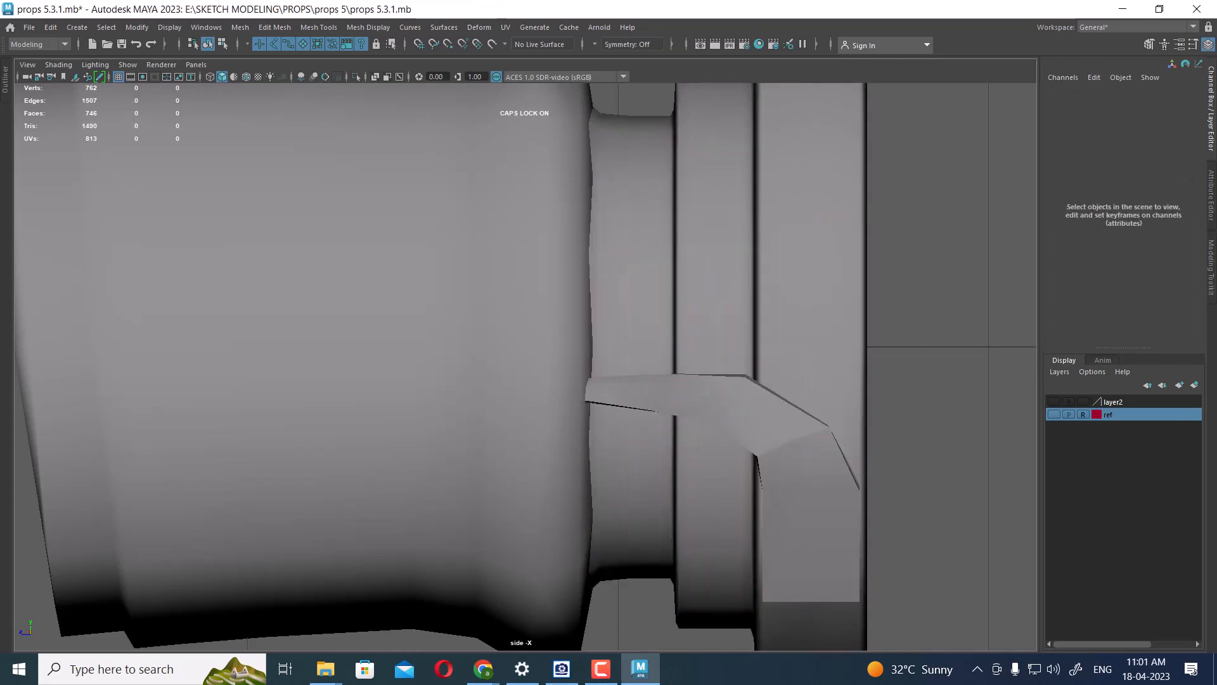
key(4)
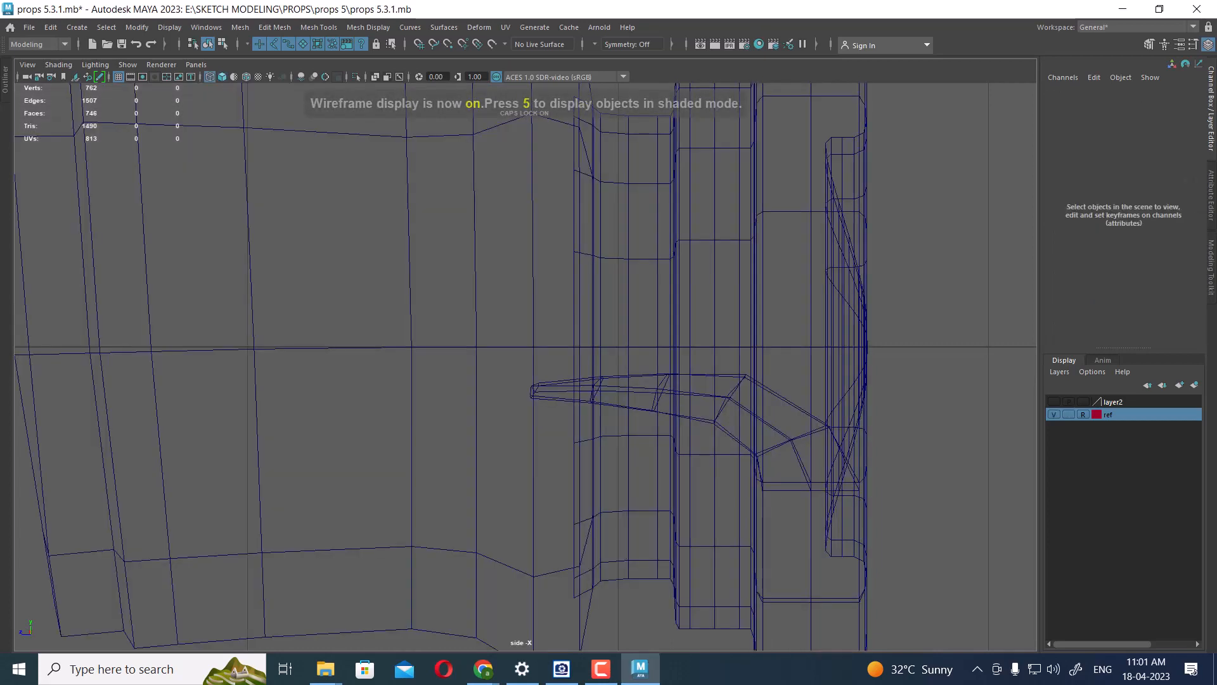
- Enable playback visibility for the ref layer and show all hidden objects in the scene
click(1068, 414)
key(4)
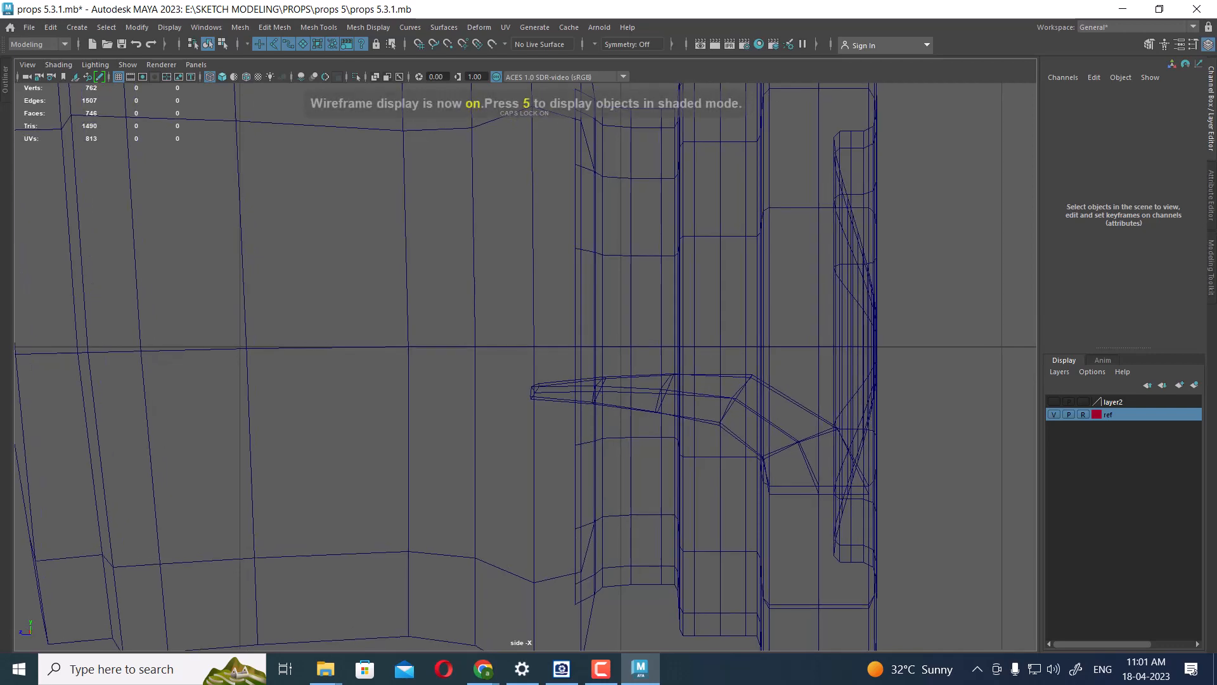
key(6)
click(169, 27)
mouse_move(190, 109)
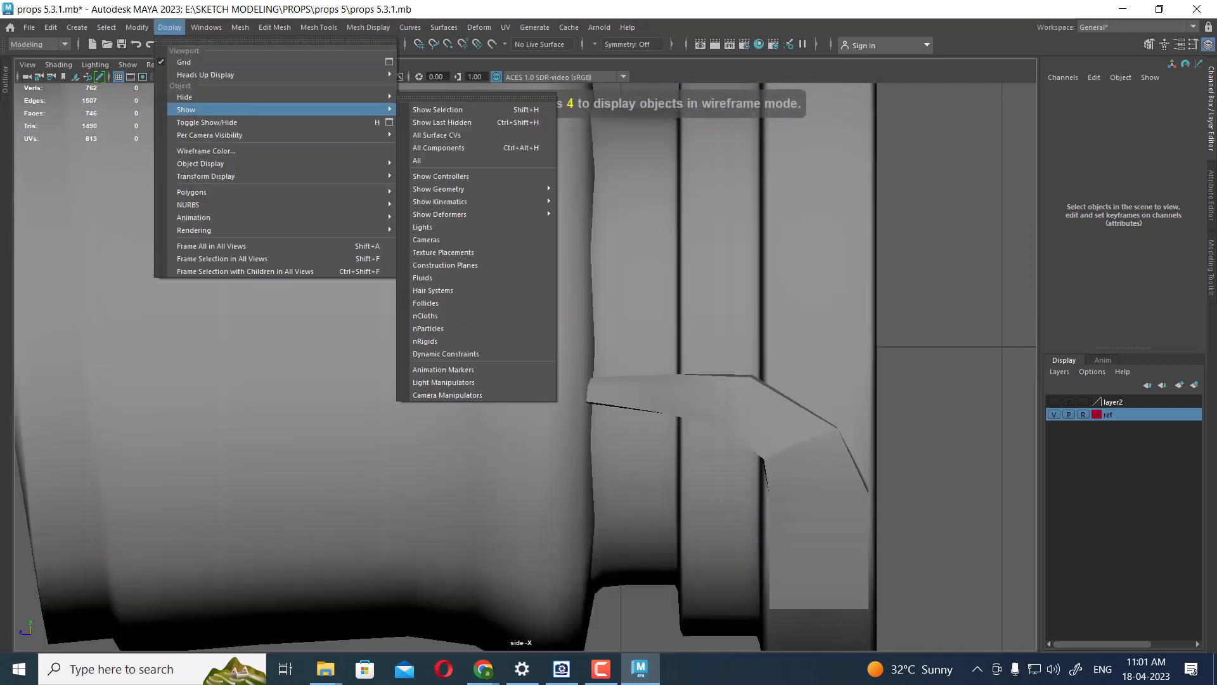
click(443, 160)
- Compare the wireframe strap, rings and barrel with the side-view reference drawing behind them
alt+right_drag(526, 367, 380, 355)
key(4)
alt+middle_drag(381, 355, 371, 410)
alt+right_drag(444, 381, 436, 380)
alt+middle_drag(436, 380, 421, 439)
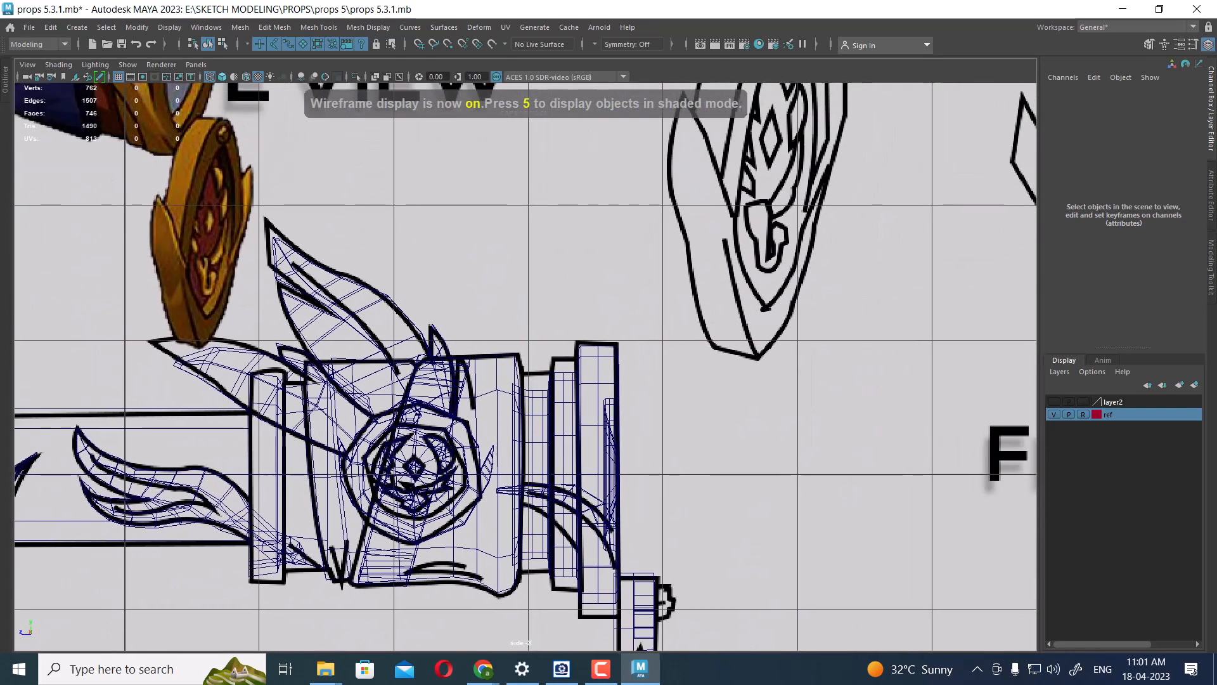
alt+right_drag(420, 440, 343, 431)
alt+middle_drag(343, 431, 346, 480)
alt+middle_drag(469, 286, 527, 157)
alt+right_drag(528, 157, 609, 164)
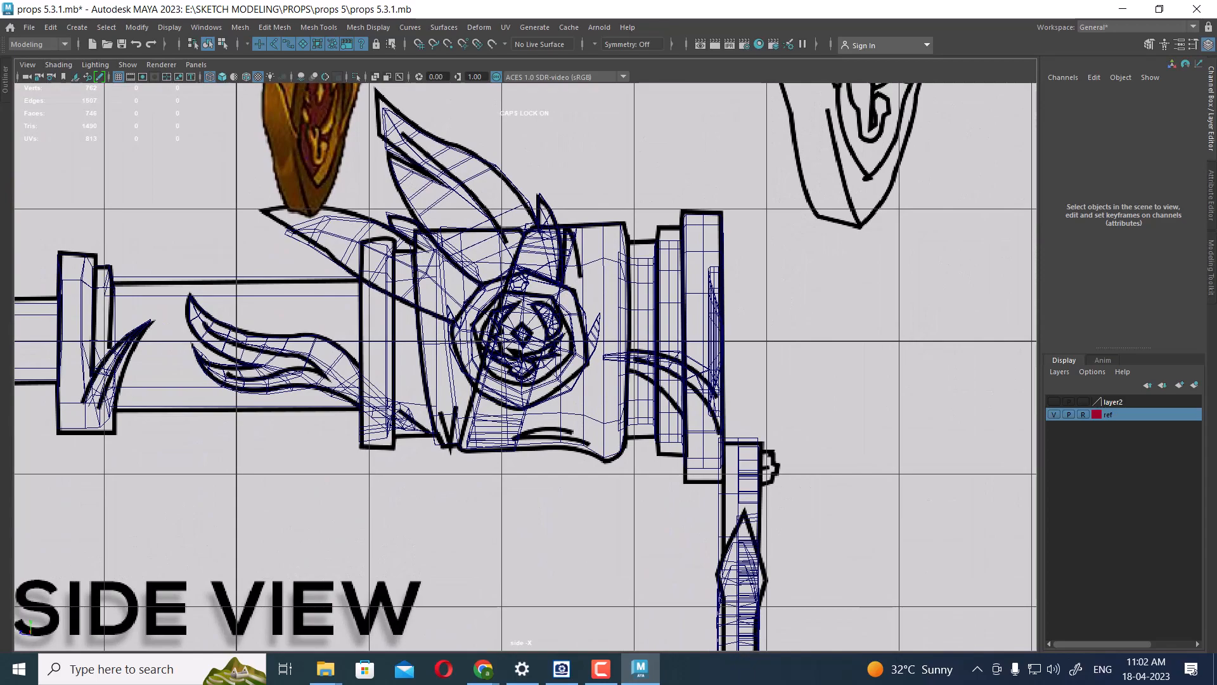
- Return to the perspective view with shaded display and select the front ring mesh
key(space)
drag(792, 411, 793, 377)
alt+drag(792, 378, 764, 421)
key(4)
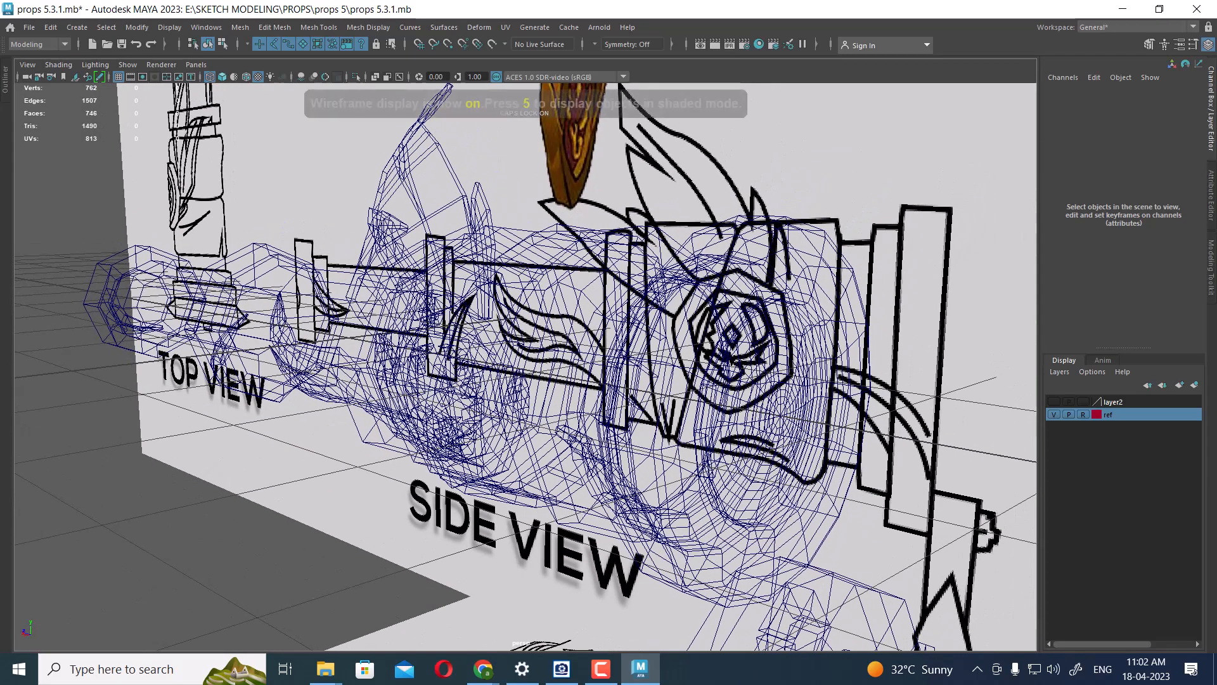
key(5)
click(764, 421)
alt+right_drag(764, 421, 802, 424)
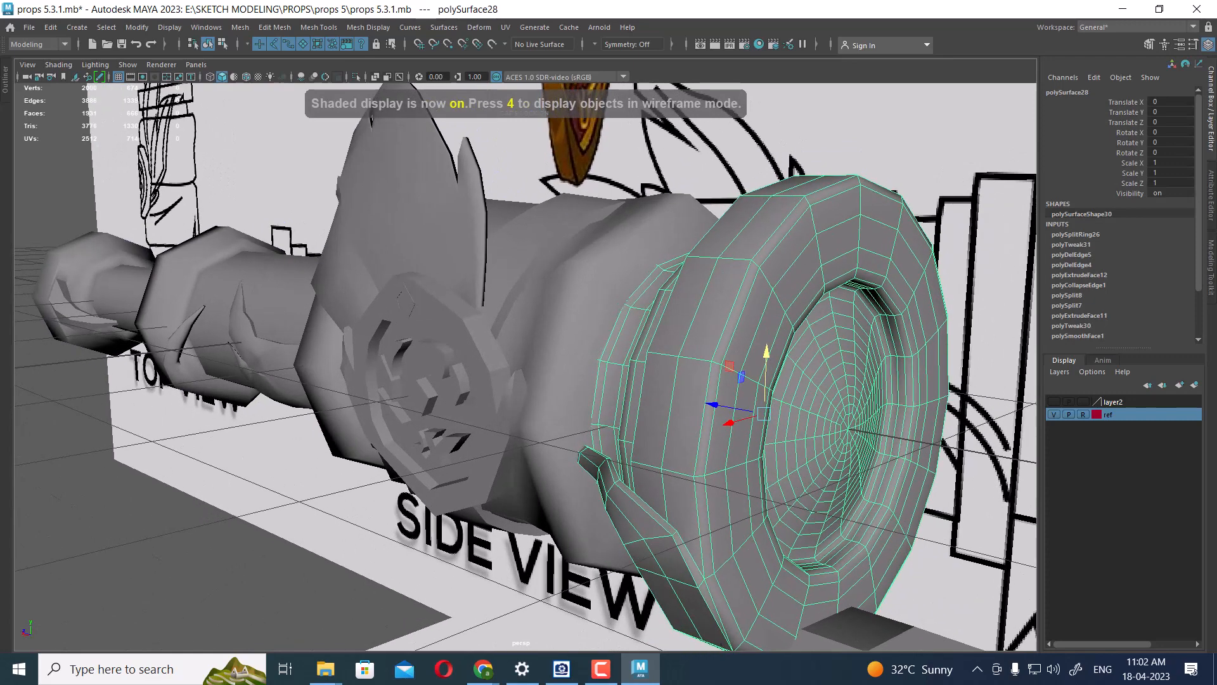
- Bring up the 2.1.jpg reference image and chamfer a vertex on the front ring's outer rim with width 0.25
click(562, 669)
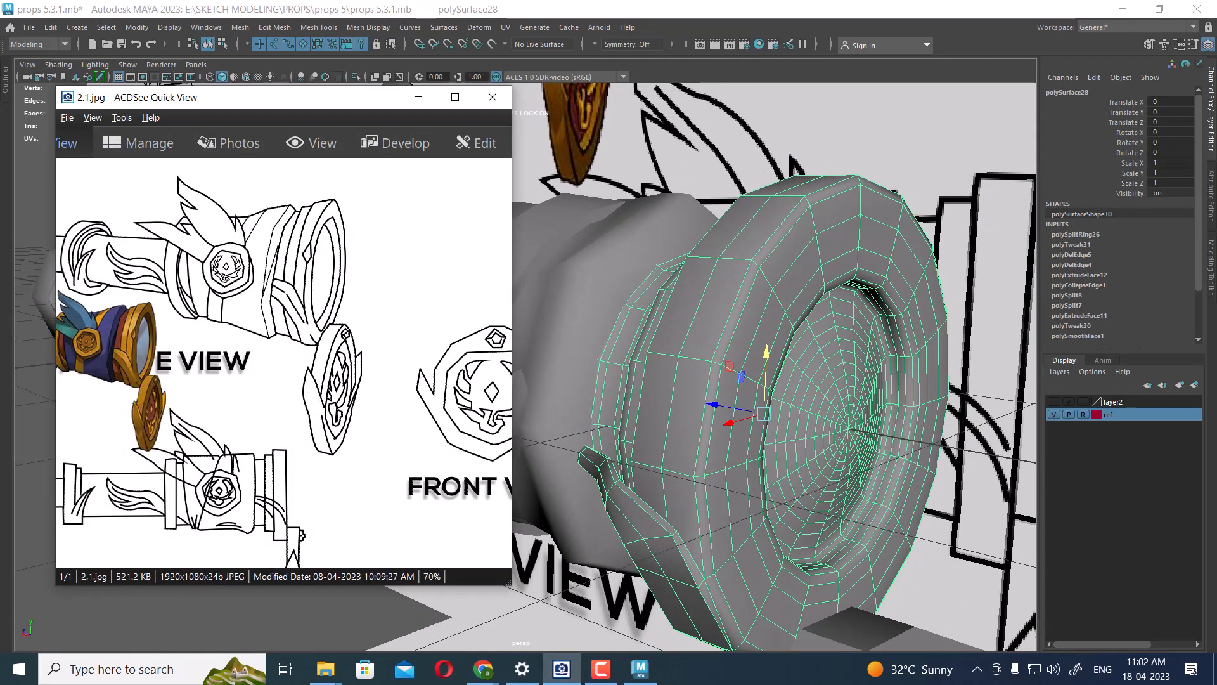
alt+right_drag(754, 359, 815, 317)
alt+middle_drag(815, 317, 748, 295)
click(743, 328)
alt+right_drag(783, 244, 832, 237)
right_click(832, 238)
click(770, 238)
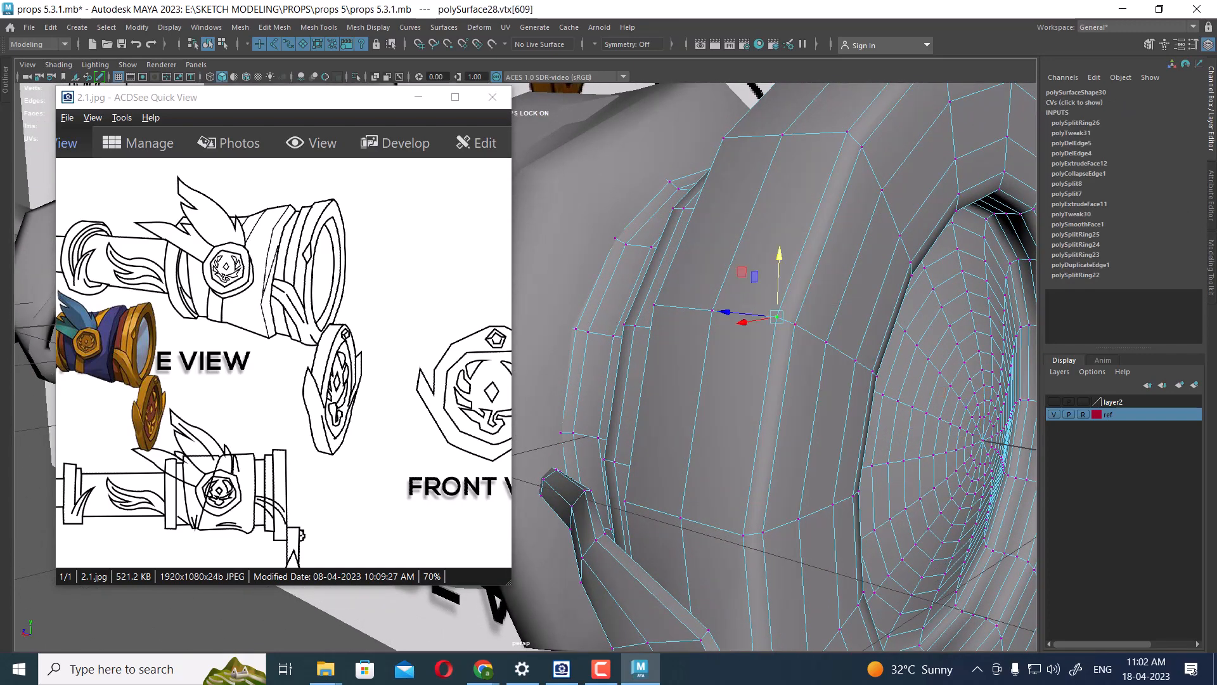
shift+right_click(794, 255)
click(871, 254)
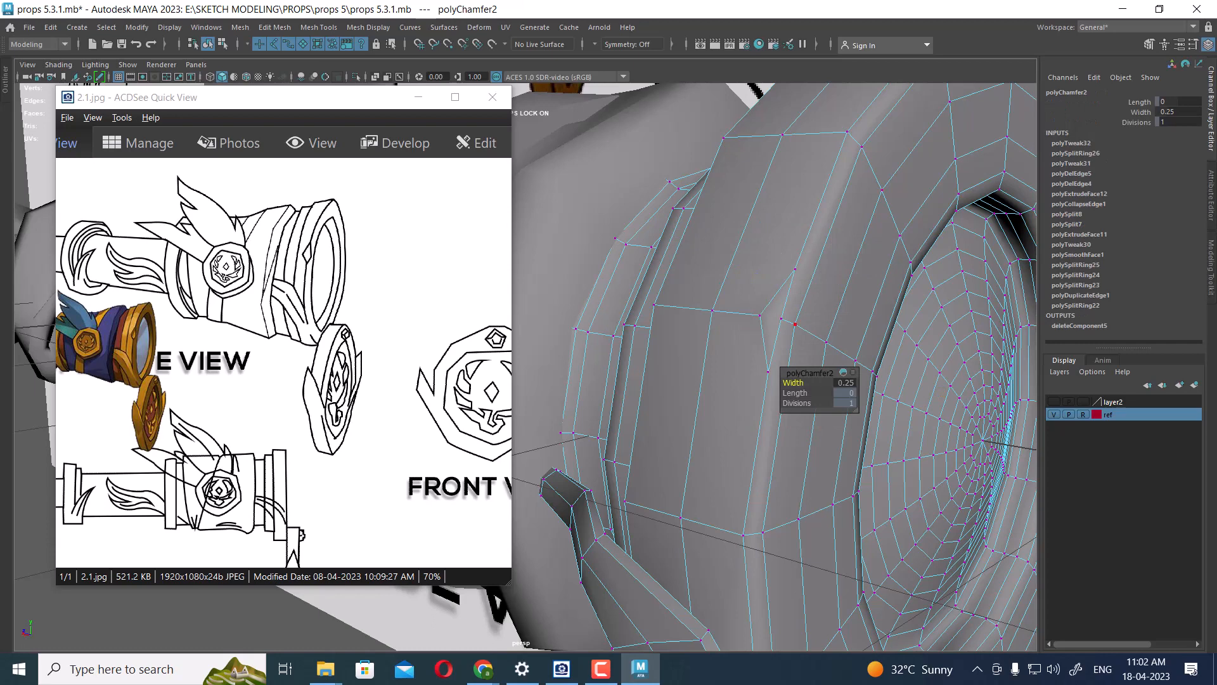
- Merge the chamfer's front corner vertex with the neighbouring vertex on the ring's front face
alt+drag(795, 324, 750, 328)
click(631, 260)
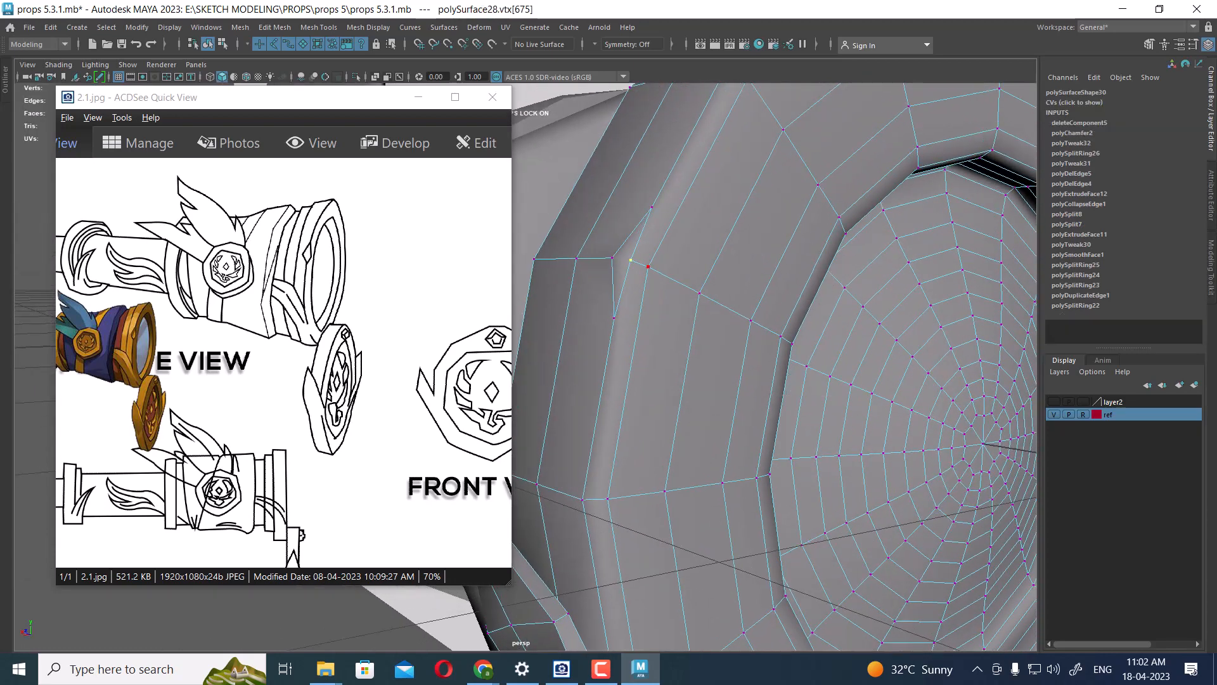
shift+right_drag(632, 314, 632, 277)
scroll(818, 188, down, 3)
scroll(818, 188, up, 1)
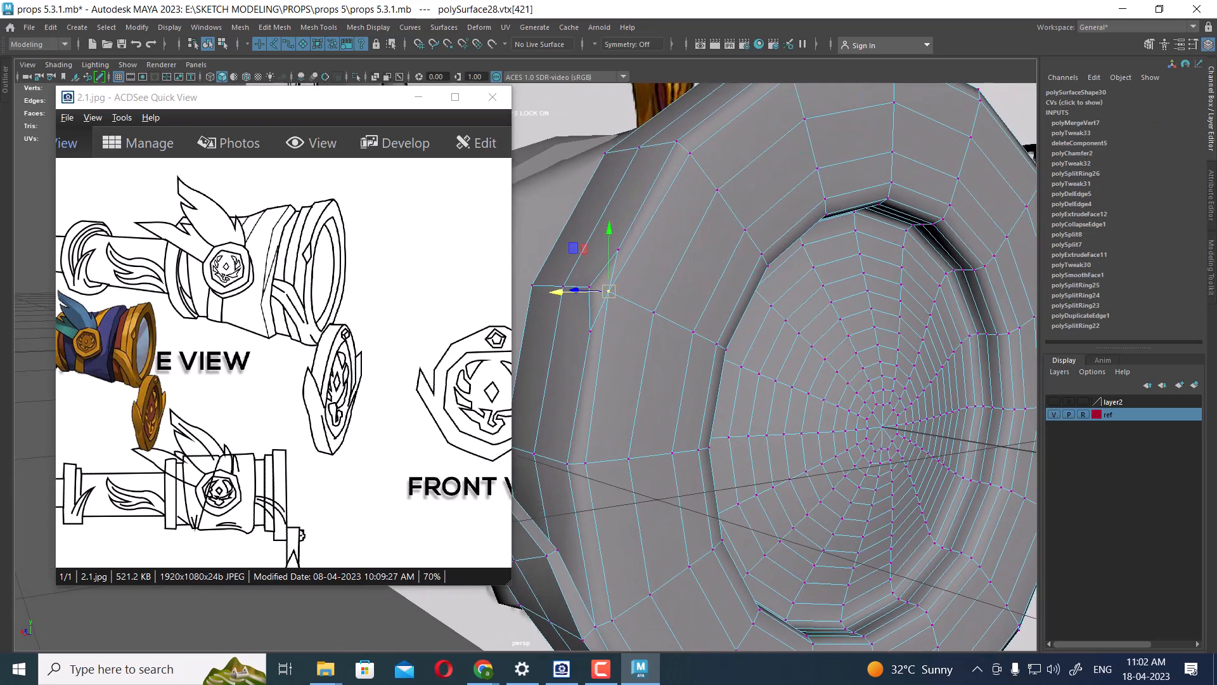
- Set the Move tool's axis orientation to World, shift the merged vertex slightly forward and inspect the chamfered corner
click(708, 238)
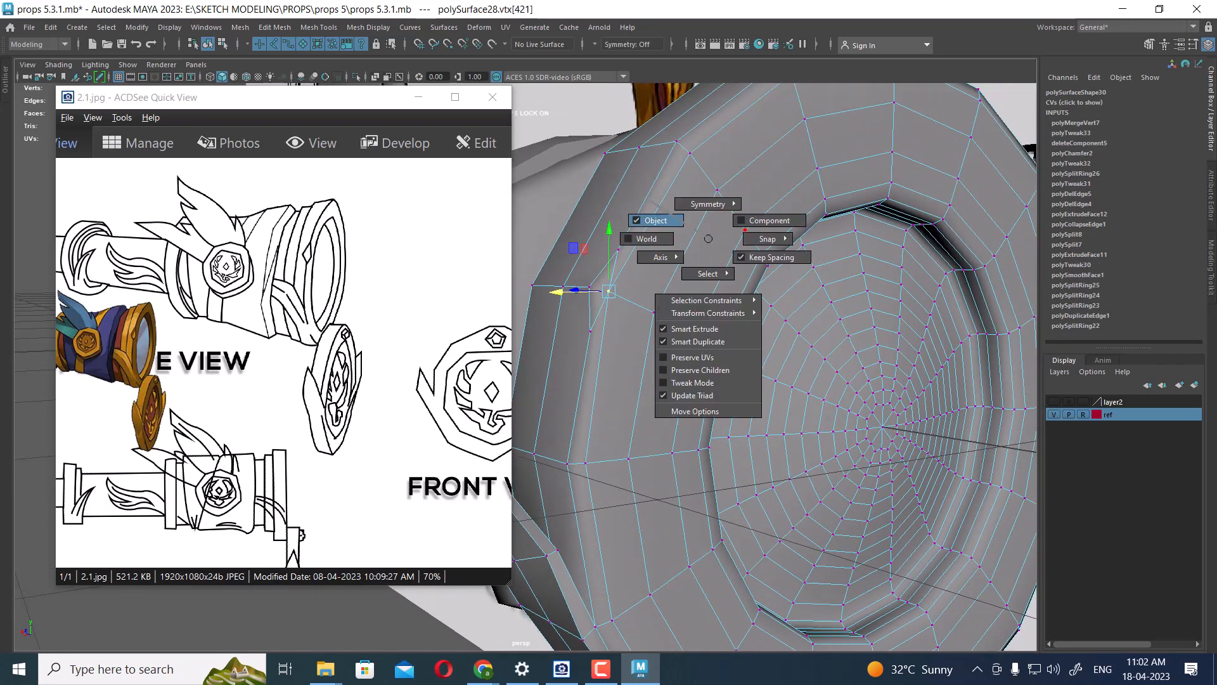
drag(656, 220, 648, 238)
drag(574, 291, 581, 291)
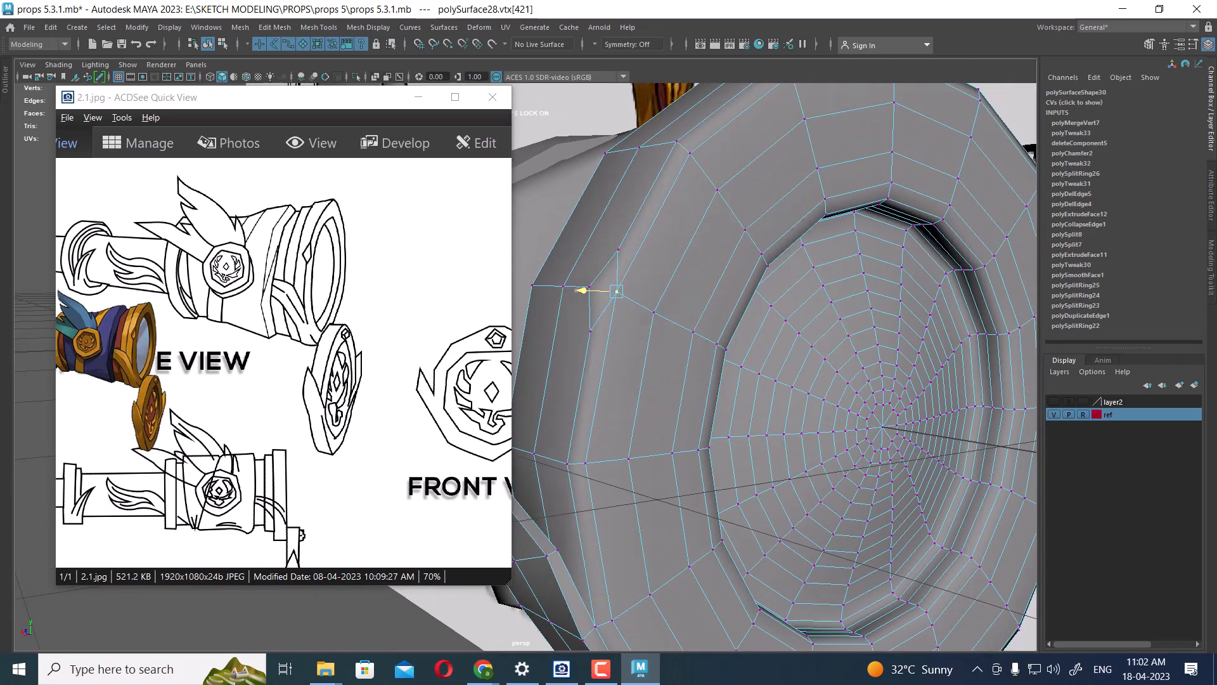
scroll(693, 332, down, 2)
alt+drag(693, 331, 800, 412)
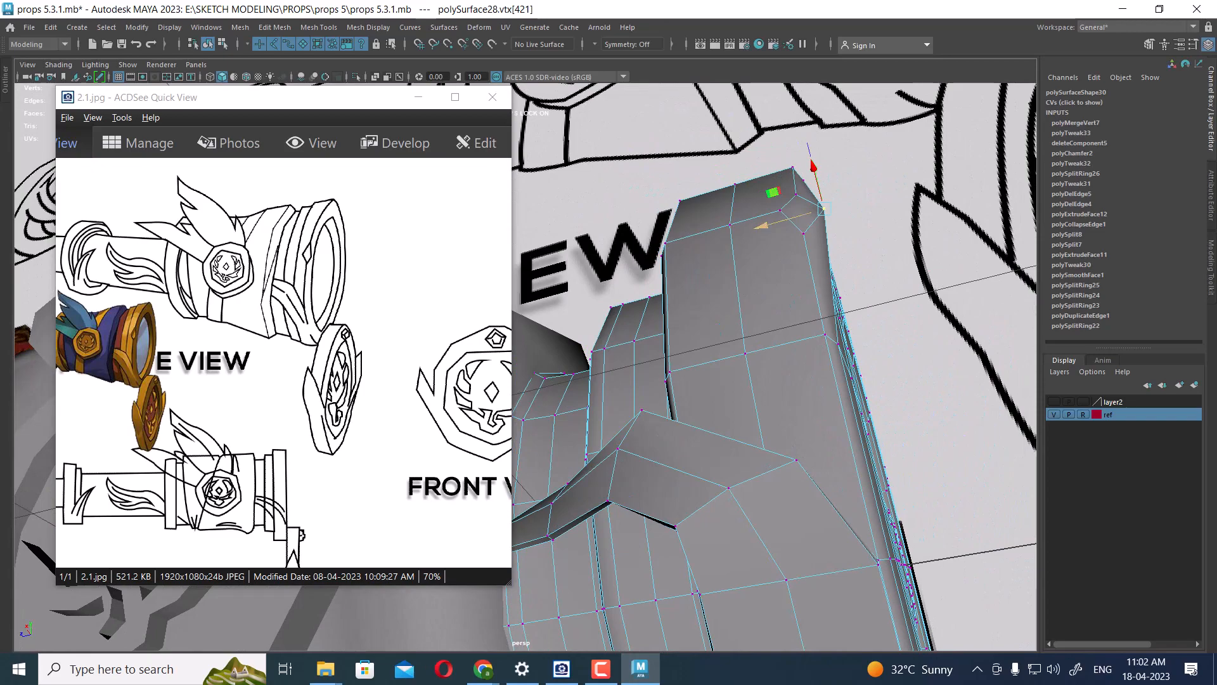
- Refine the position of the merged chamfer vertex at the corner of the front ring's rim and inspect it closely
drag(762, 226, 682, 234)
alt+middle_drag(558, 285, 589, 321)
scroll(589, 321, up, 2)
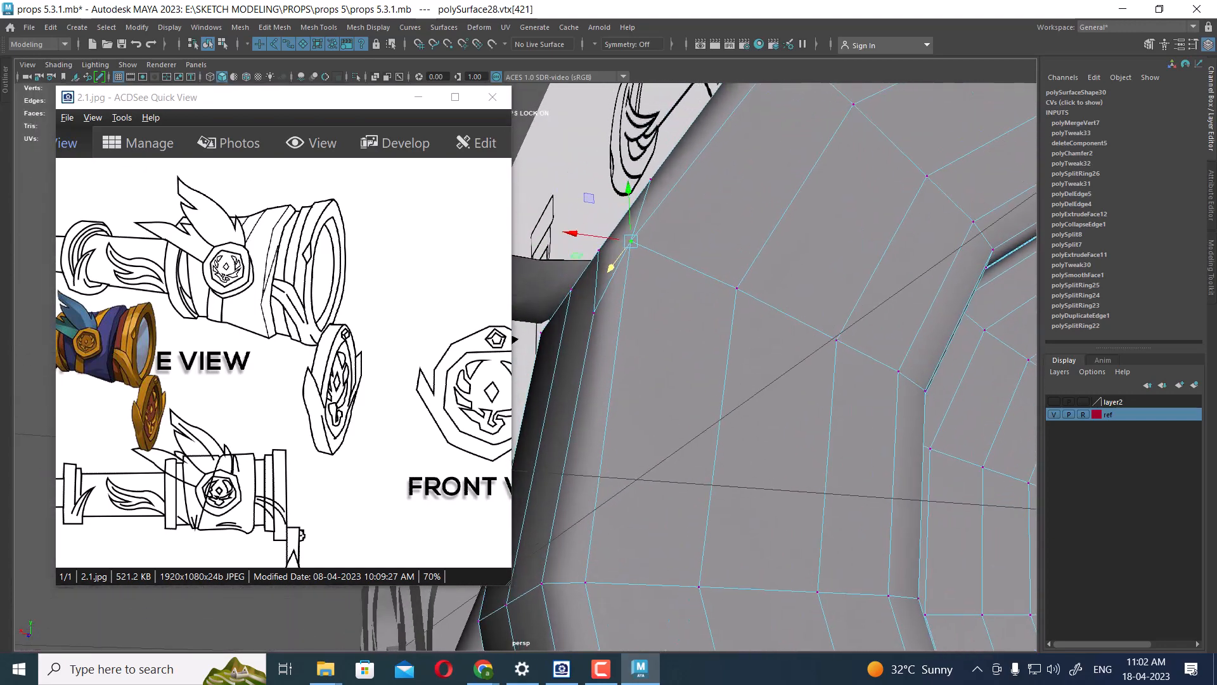
drag(631, 241, 856, 310)
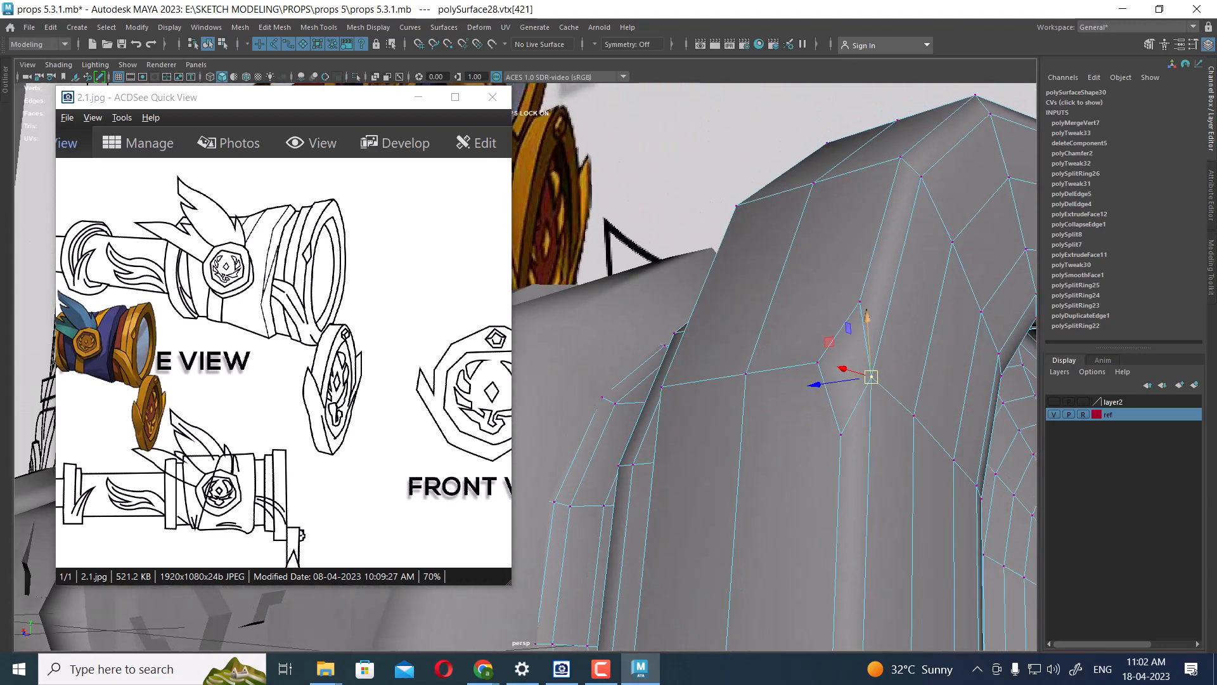
- Cut an edge with Multi-Cut across the rim chamfer, connecting its rear corner vertex to the merged front vertex
right_drag(869, 306, 873, 131)
alt+drag(913, 235, 888, 271)
shift+right_click(888, 270)
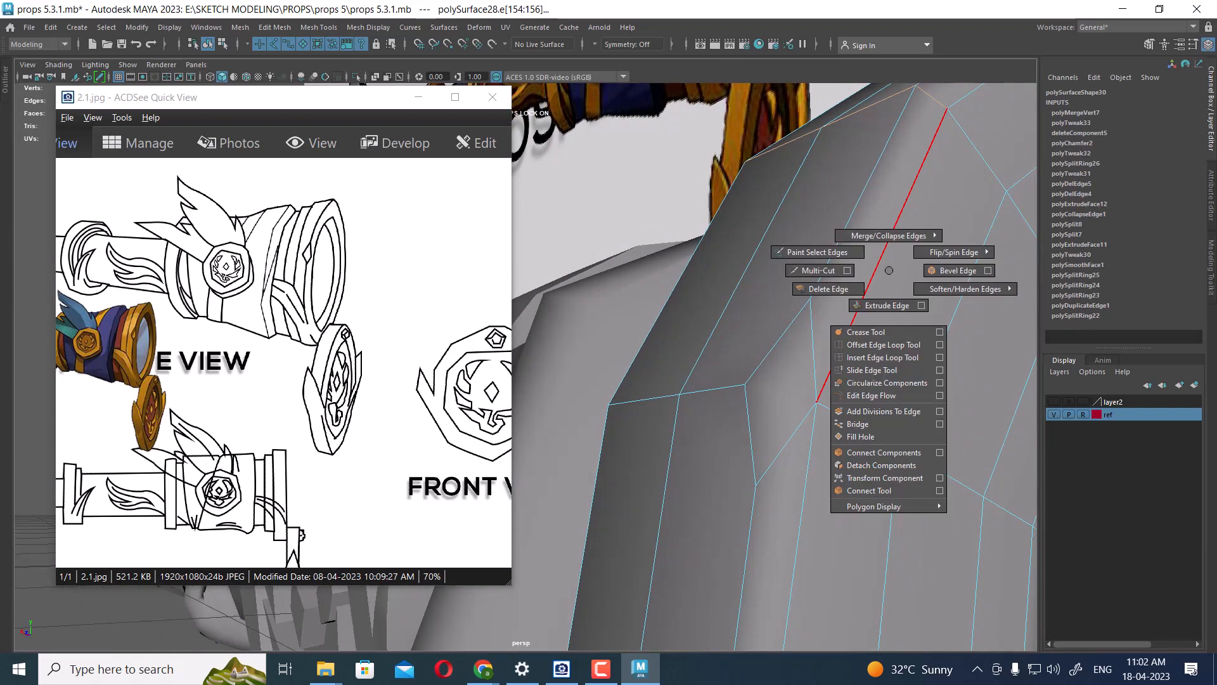
click(774, 270)
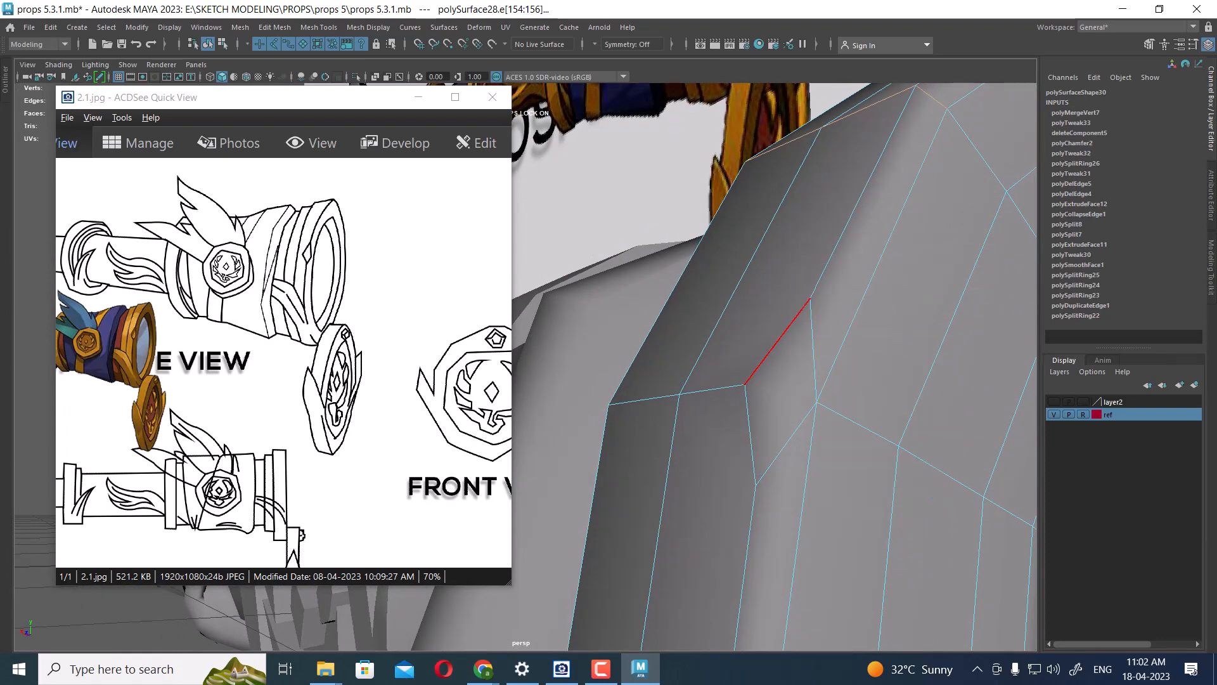
click(745, 384)
click(816, 400)
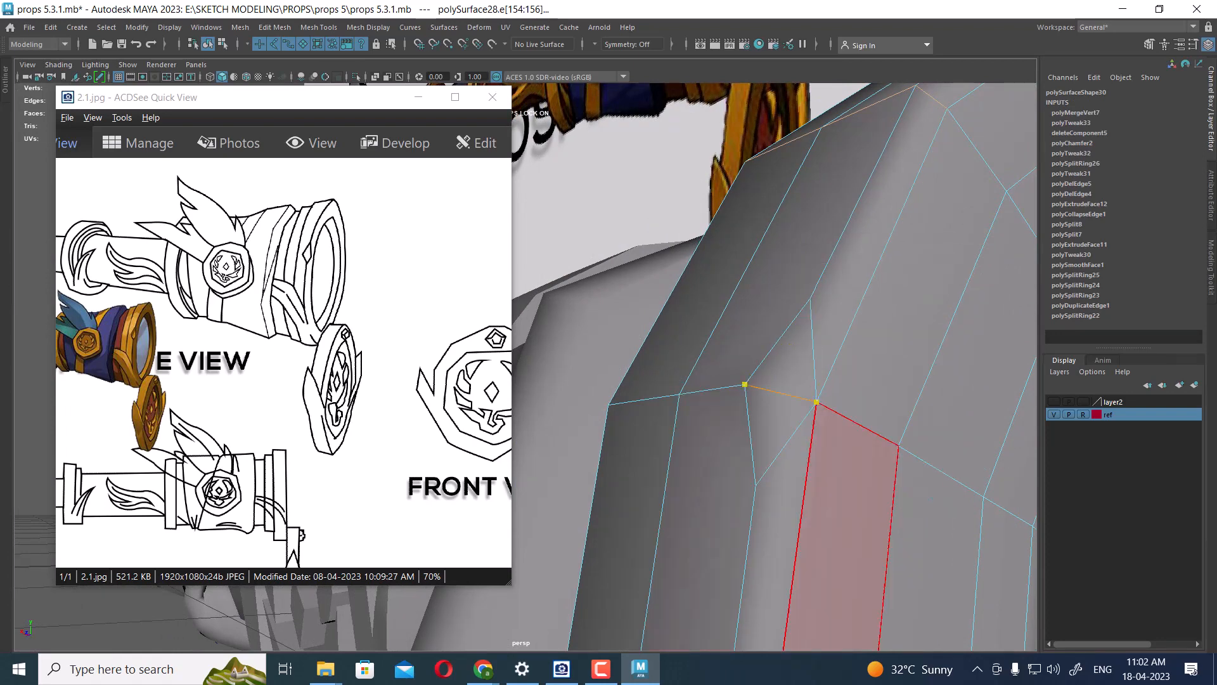
right_click(819, 469)
- Soften all edges of the front ring mesh and clear the selection
alt+drag(819, 438, 951, 431)
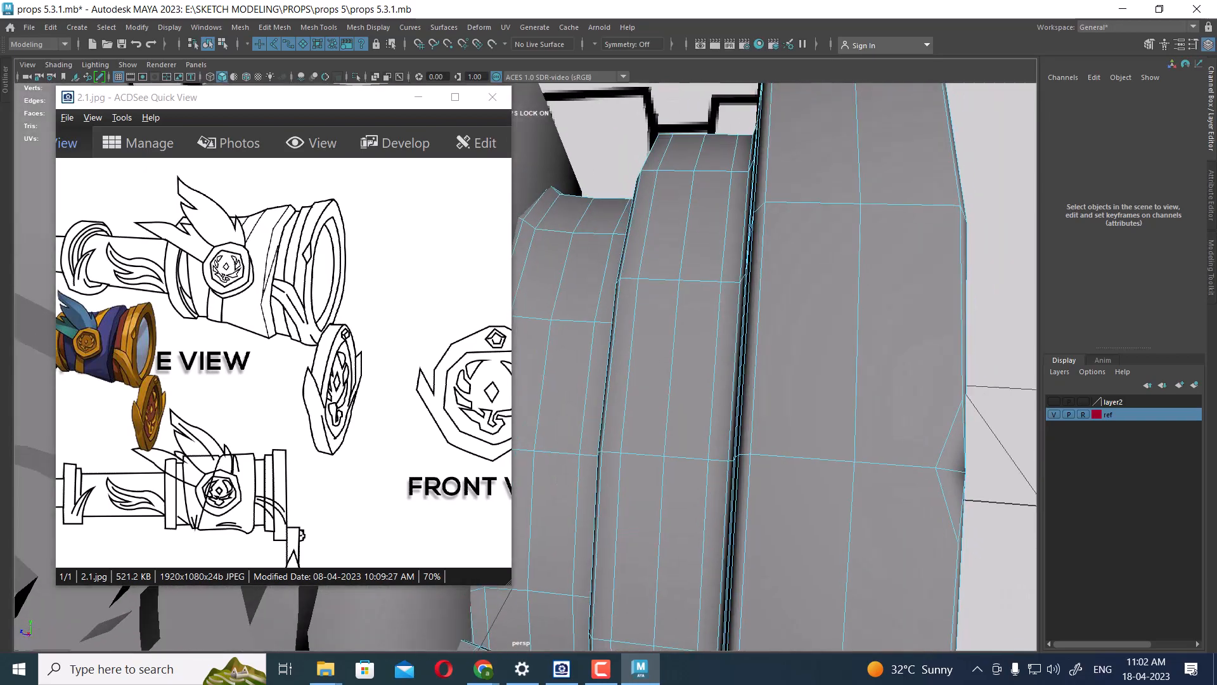
alt+middle_drag(951, 431, 776, 432)
alt+drag(777, 432, 592, 428)
right_drag(681, 285, 844, 292)
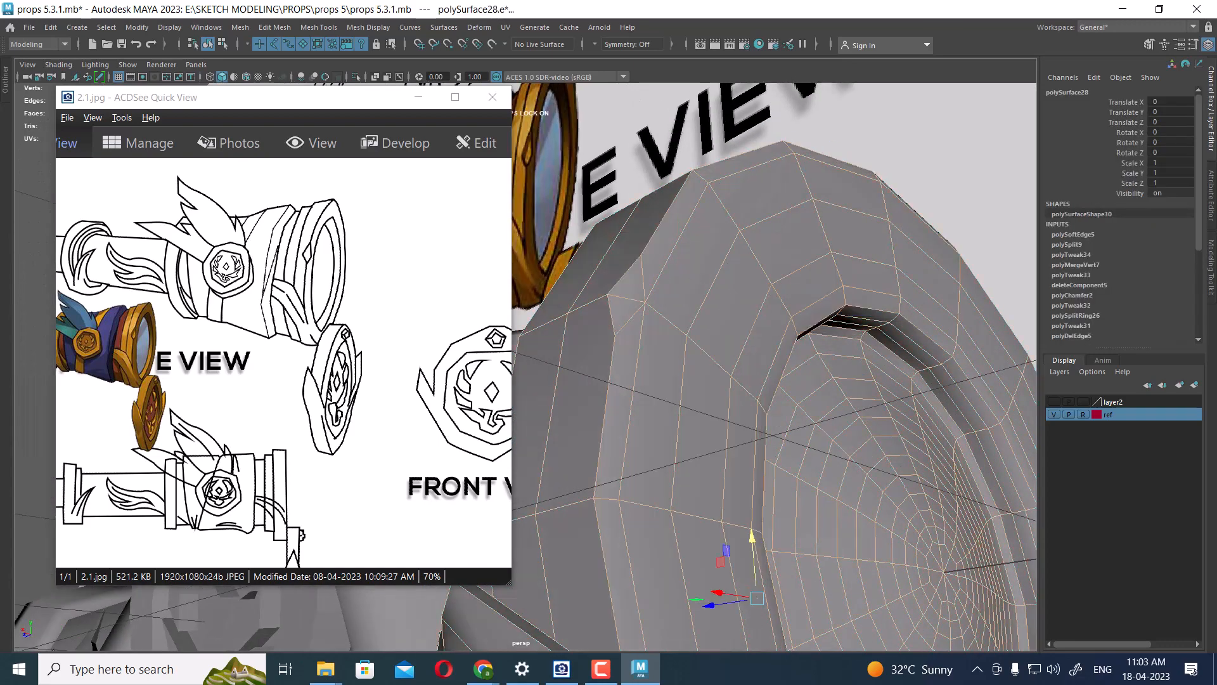
click(932, 162)
- Select the front ring mesh and examine the topology around the chamfered rim corner from several angles
alt+drag(887, 209, 836, 282)
click(754, 247)
scroll(755, 285, up, 3)
scroll(881, 330, up, 2)
scroll(866, 263, up, 2)
scroll(866, 279, down, 3)
scroll(837, 282, up, 2)
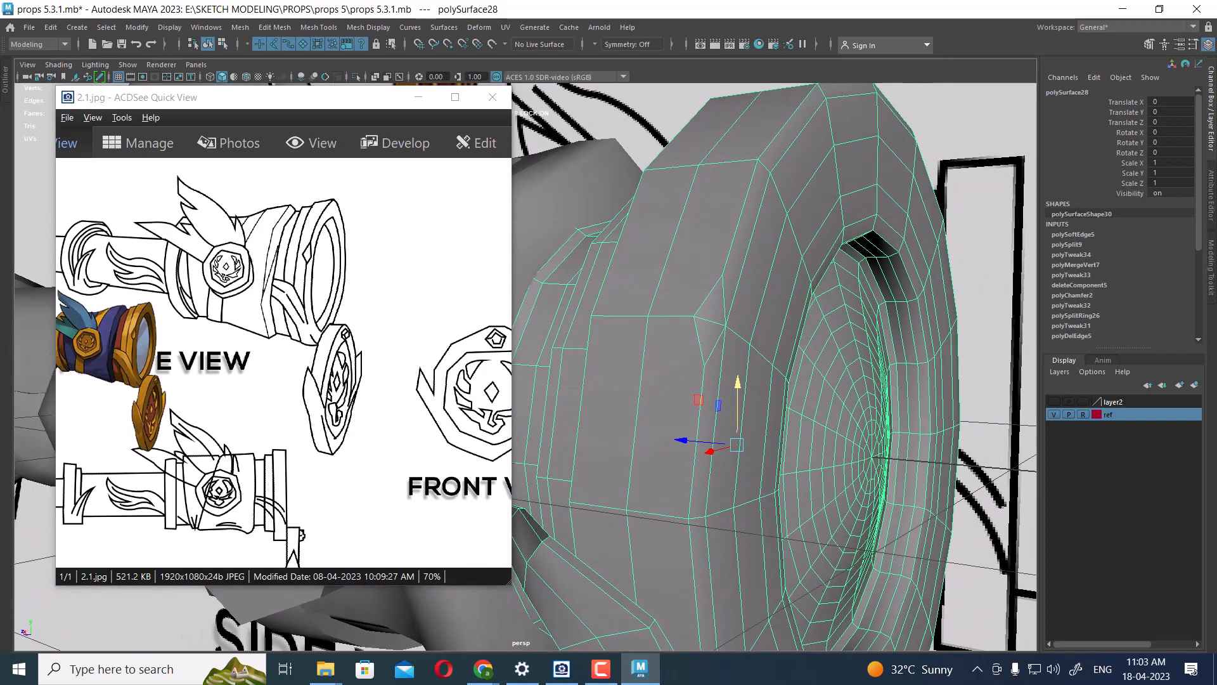
alt+drag(837, 282, 761, 242)
scroll(735, 285, up, 2)
scroll(913, 320, down, 3)
- Run Cleanup to select all polygonal faces with more than 4 sides and view the matches around the chamfer
shift+right_click(761, 243)
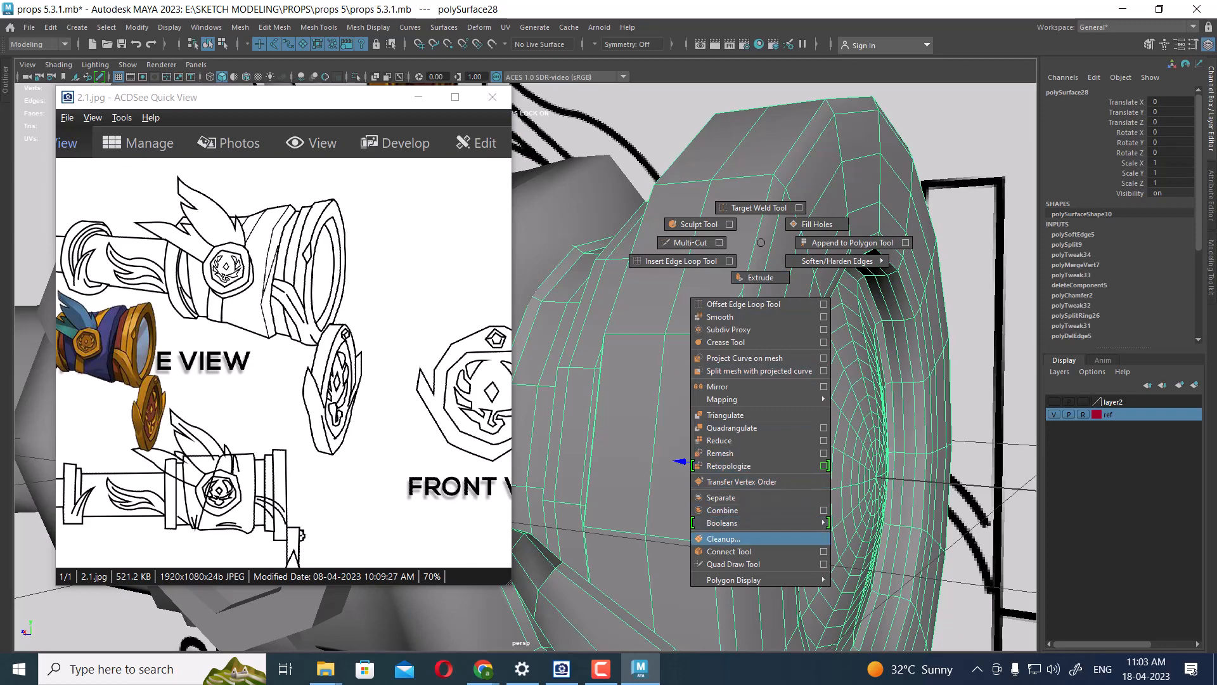
click(723, 539)
click(1109, 378)
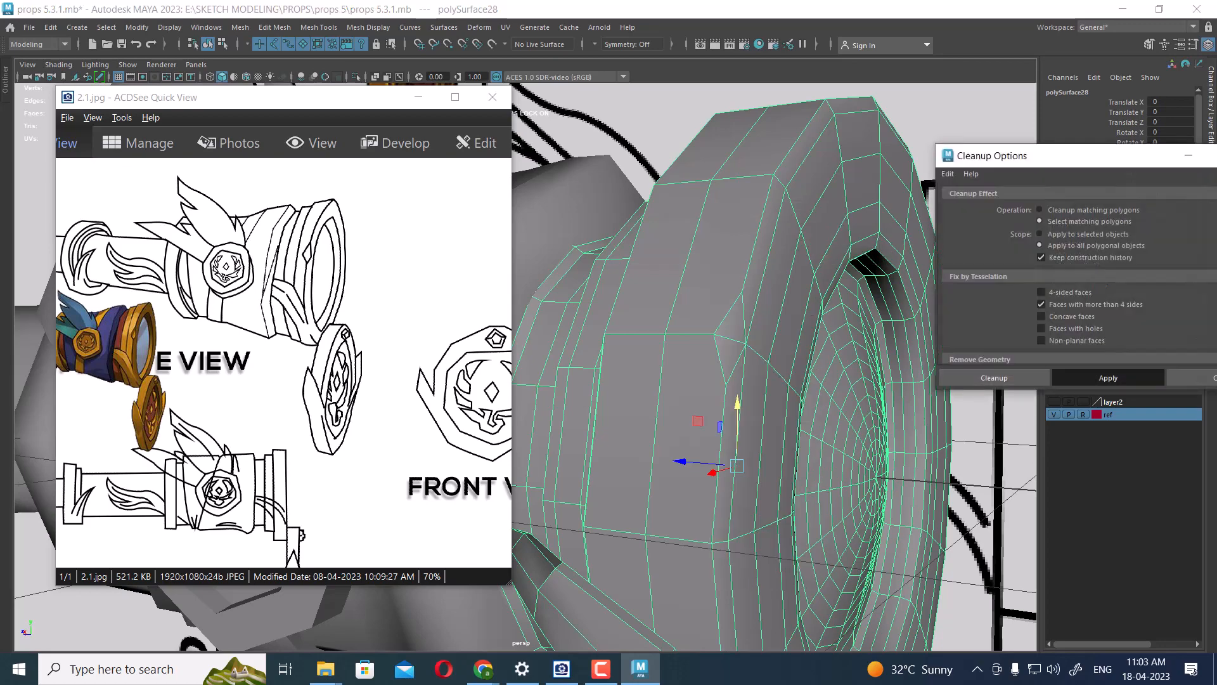
alt+drag(789, 451, 830, 454)
right_drag(744, 291, 809, 272)
alt+drag(809, 272, 774, 272)
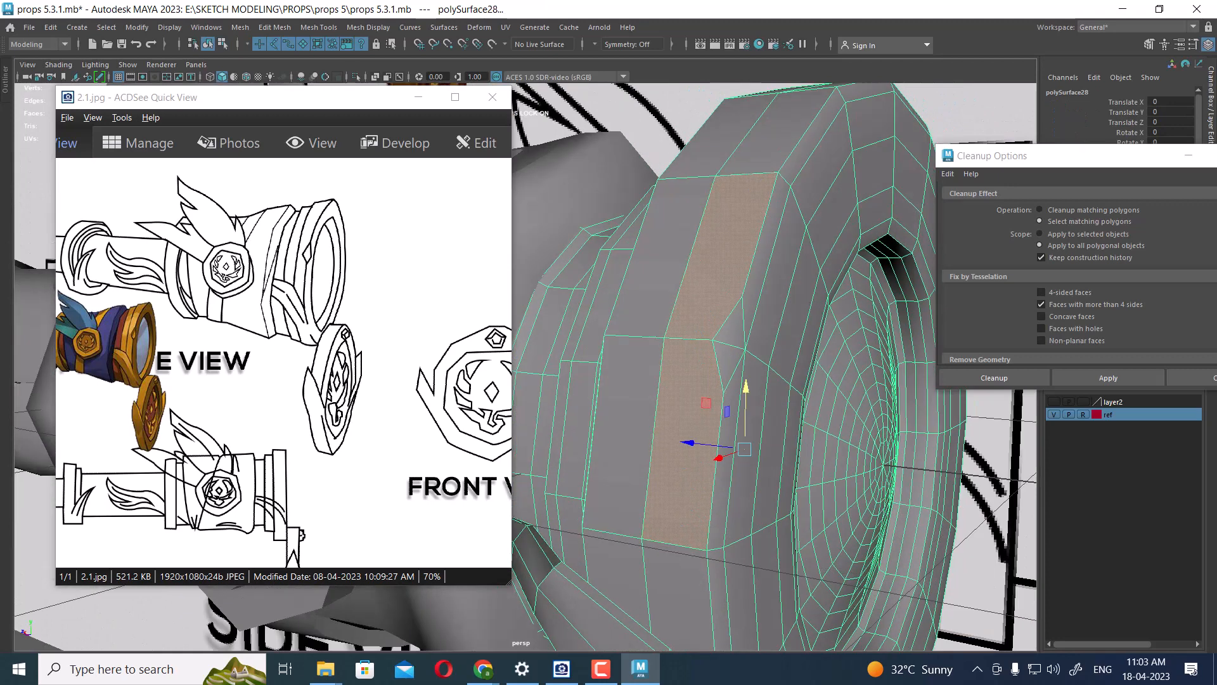
- Cut edges from the chamfer's upper and lower vertices to the neighbouring rim vertex, and rerun the Cleanup face selection
right_drag(660, 258, 672, 218)
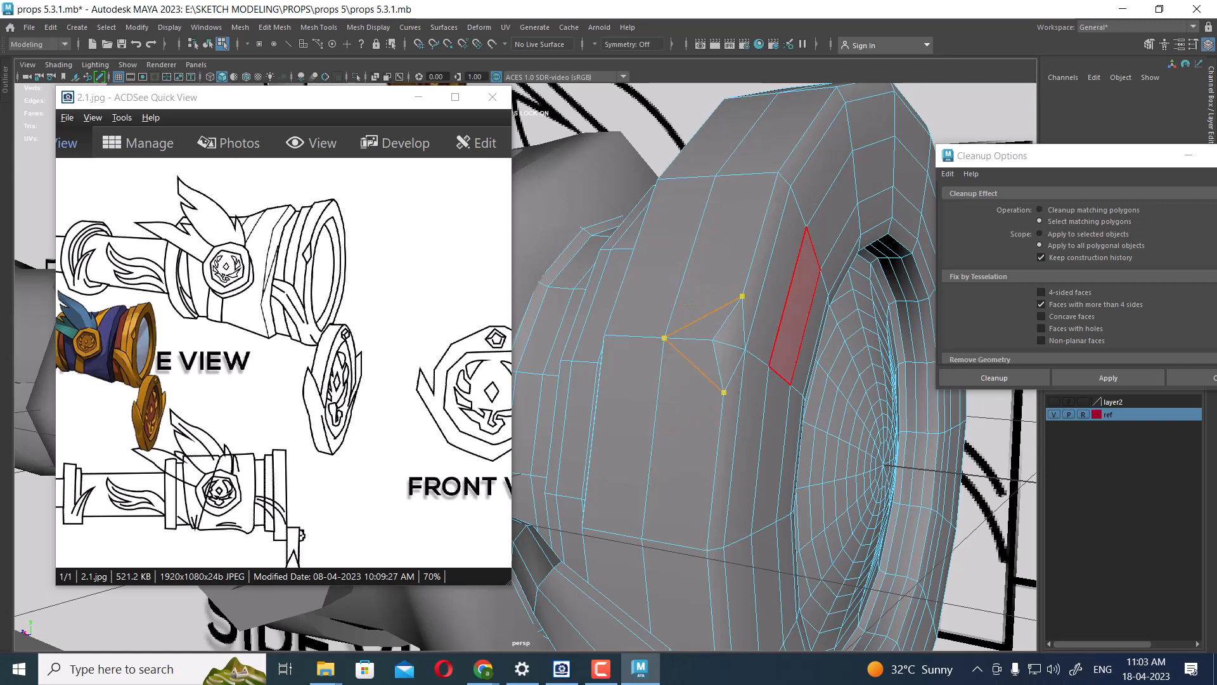
right_drag(736, 291, 800, 273)
click(1108, 378)
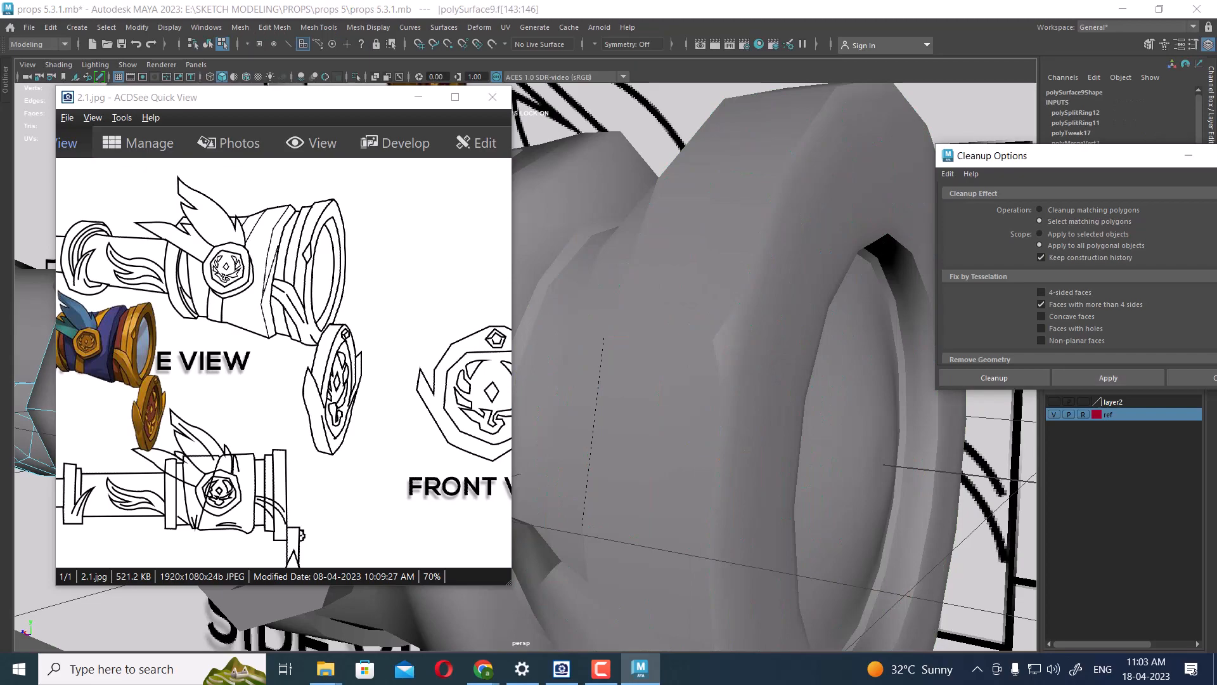
- Return to object selection and inspect the front ring's wireframe and shading as a whole
scroll(738, 437, down, 3)
scroll(716, 333, up, 2)
alt+drag(729, 393, 684, 355)
right_drag(683, 347, 720, 298)
scroll(720, 298, down, 4)
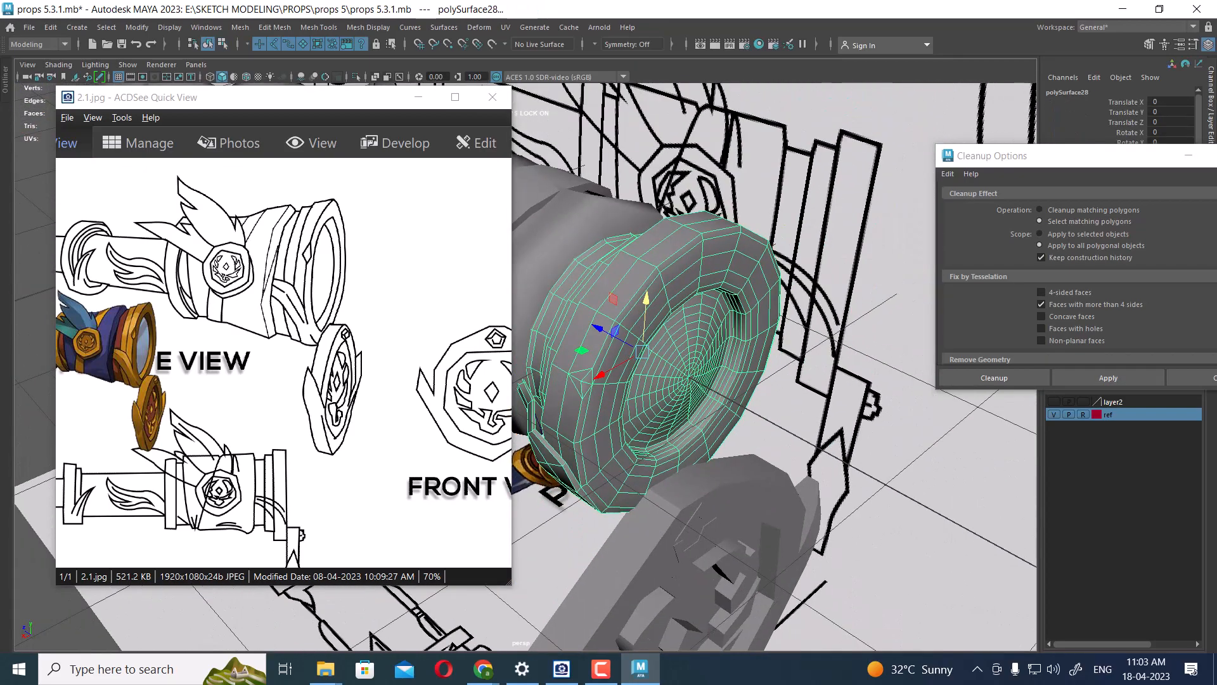
click(843, 317)
alt+drag(793, 355, 844, 304)
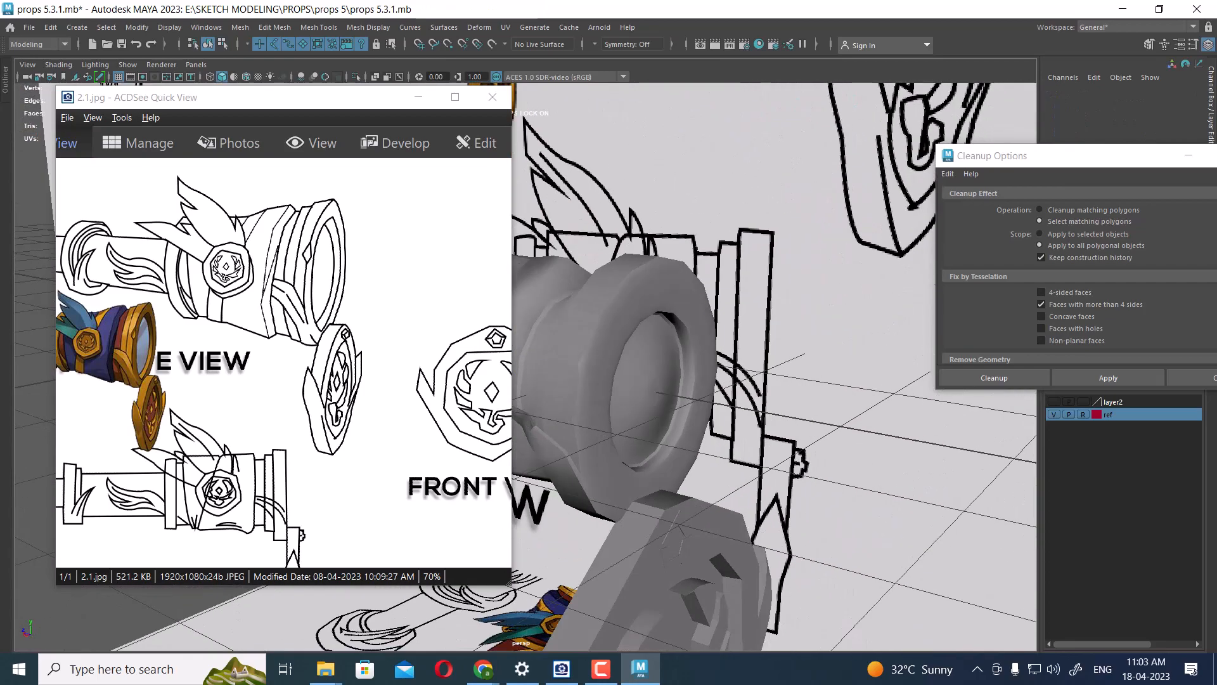
- Cut an edge with Multi-Cut through the front ring's chamfer, from its upper vertex to its lower vertex
click(700, 365)
scroll(700, 366, up, 5)
alt+drag(700, 365, 759, 253)
scroll(729, 317, up, 2)
mouse_move(759, 236)
shift+right_down()
mouse_move(701, 237)
mouse_move(698, 219)
shift+right_up()
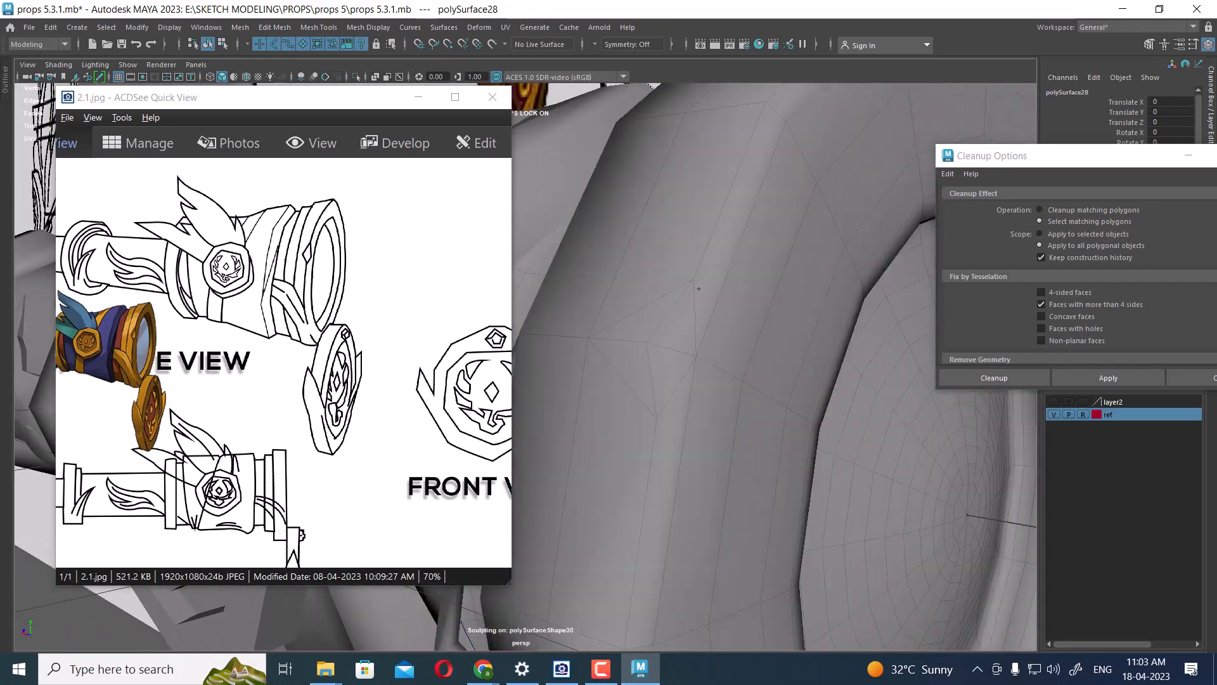
key(w)
shift+right_drag(792, 246, 729, 245)
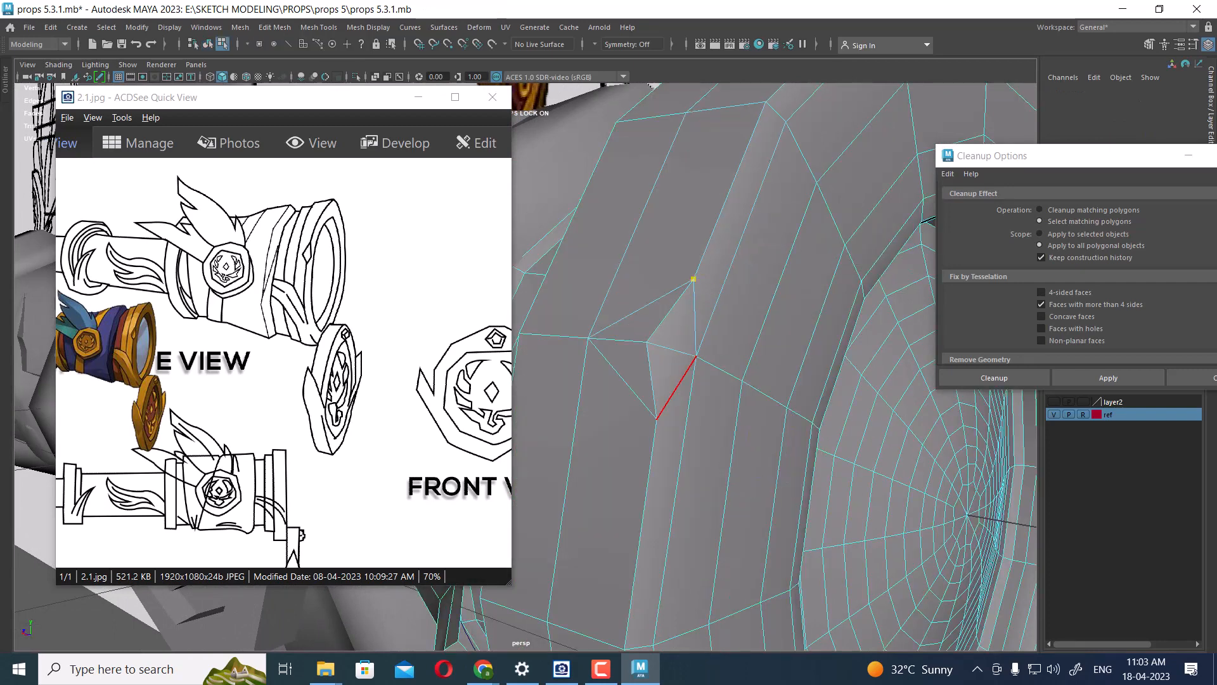
click(657, 419)
alt+drag(736, 438, 824, 437)
- Average the vertex position at the middle of the cut chamfer and check the result from below
right_drag(729, 299, 675, 300)
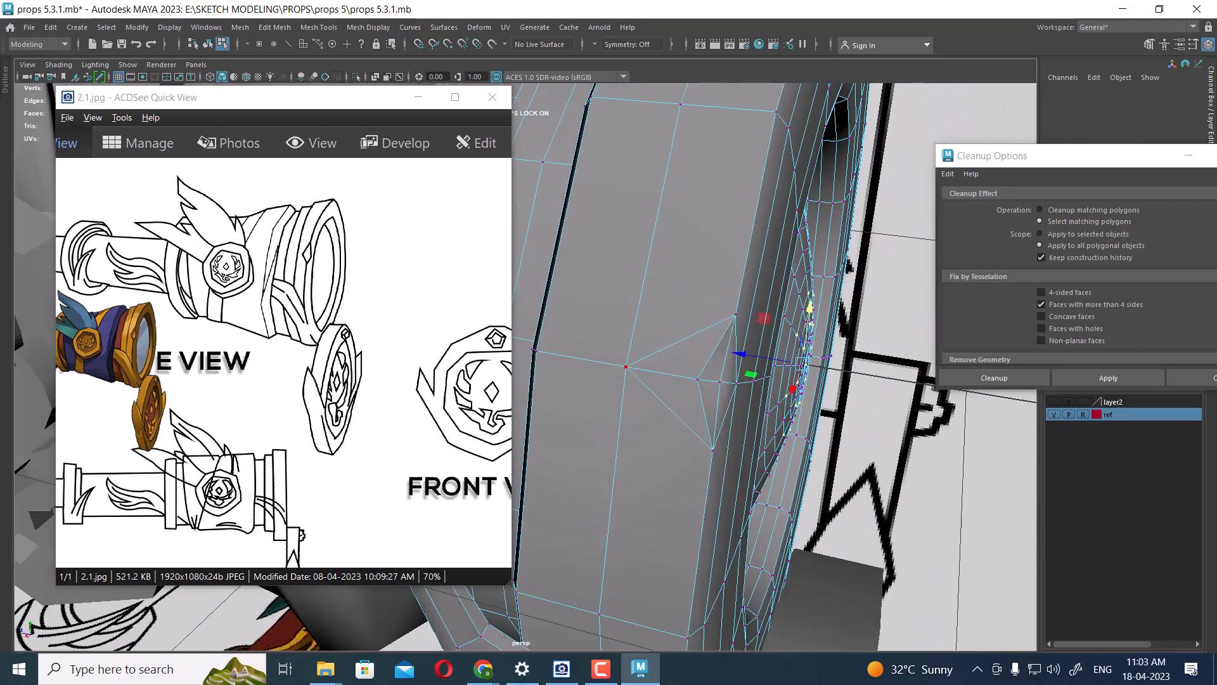
alt+drag(736, 382, 770, 384)
shift+right_drag(722, 387, 783, 377)
alt+drag(748, 396, 690, 424)
key(w)
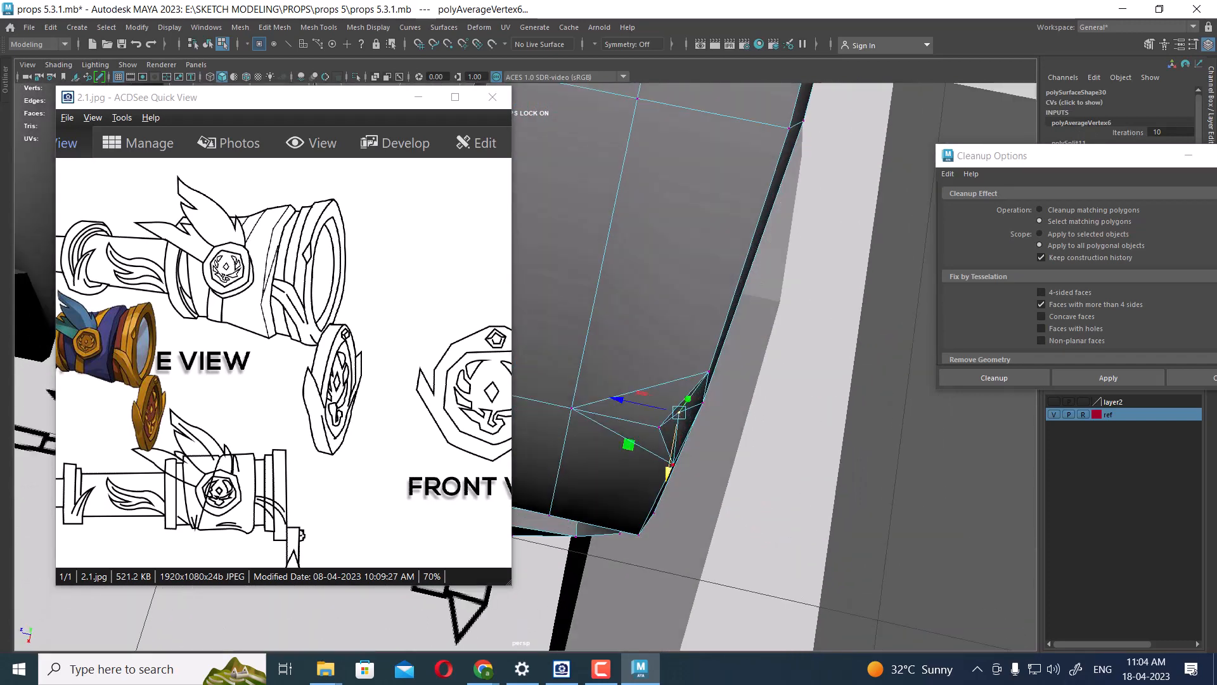
- Select the four edges outlining the diamond-shaped chamfer, harden them and view the ring without a selection
alt+drag(698, 434, 673, 383)
right_drag(685, 406, 687, 368)
click(689, 363)
shift+click(669, 443)
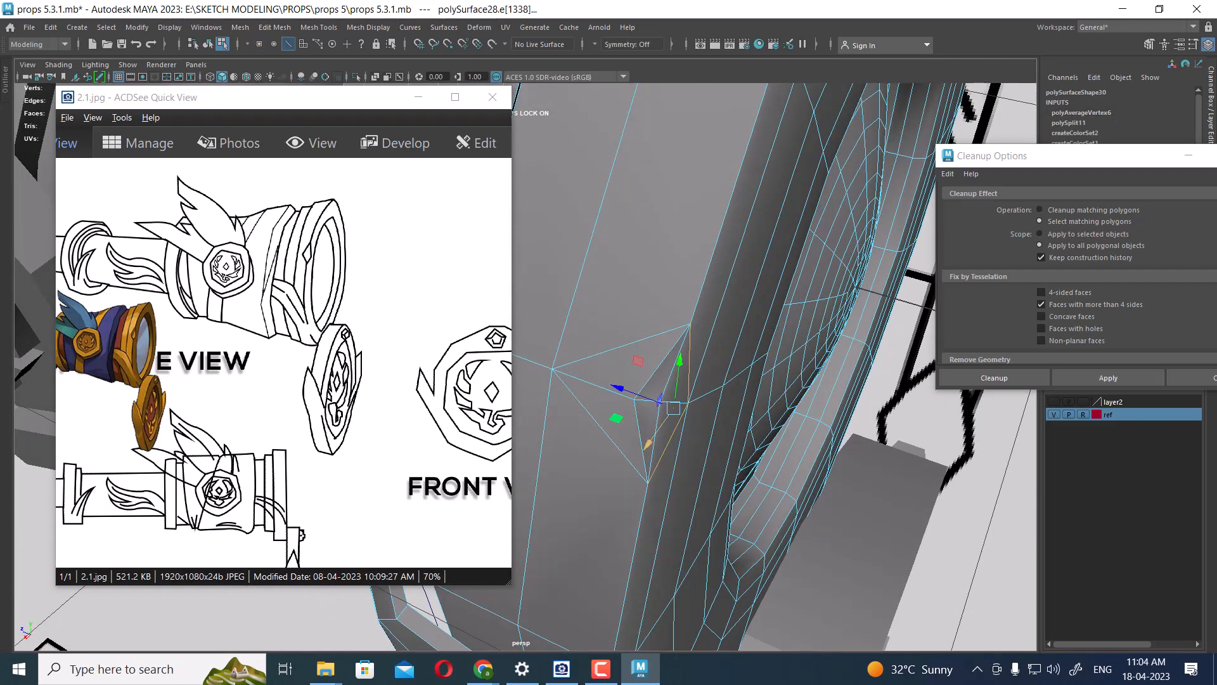
shift+click(661, 363)
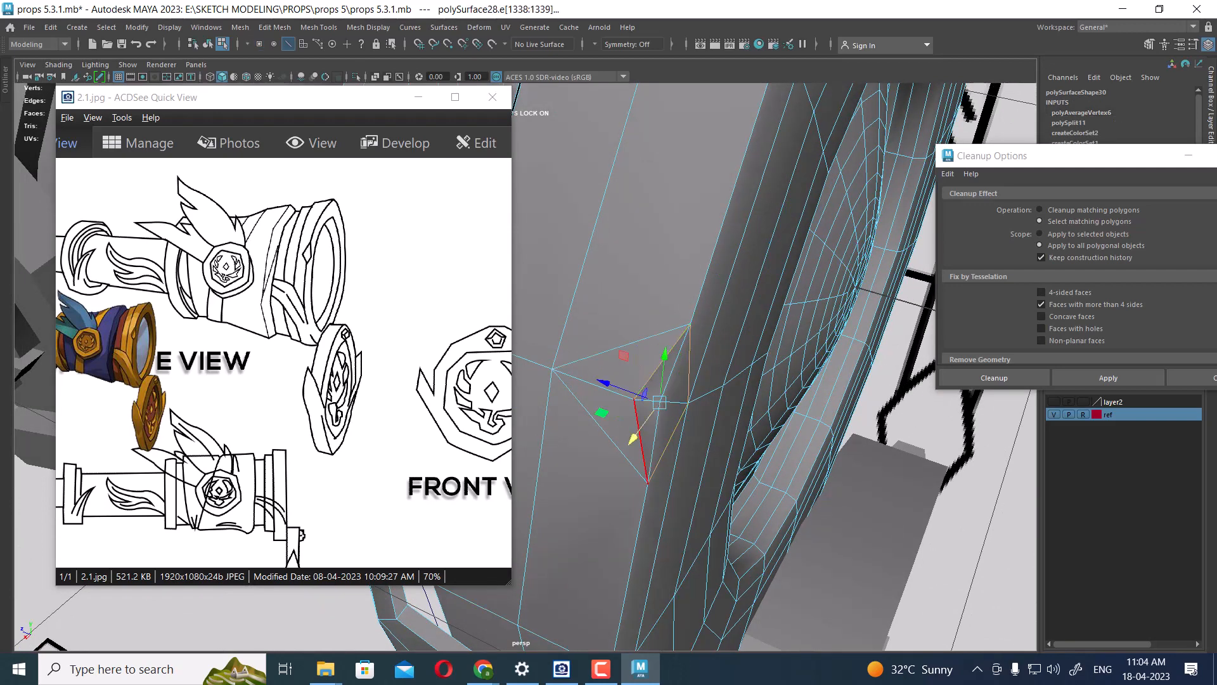
shift+right_drag(634, 393, 761, 412)
right_drag(729, 279, 770, 244)
scroll(760, 285, down, 4)
click(900, 495)
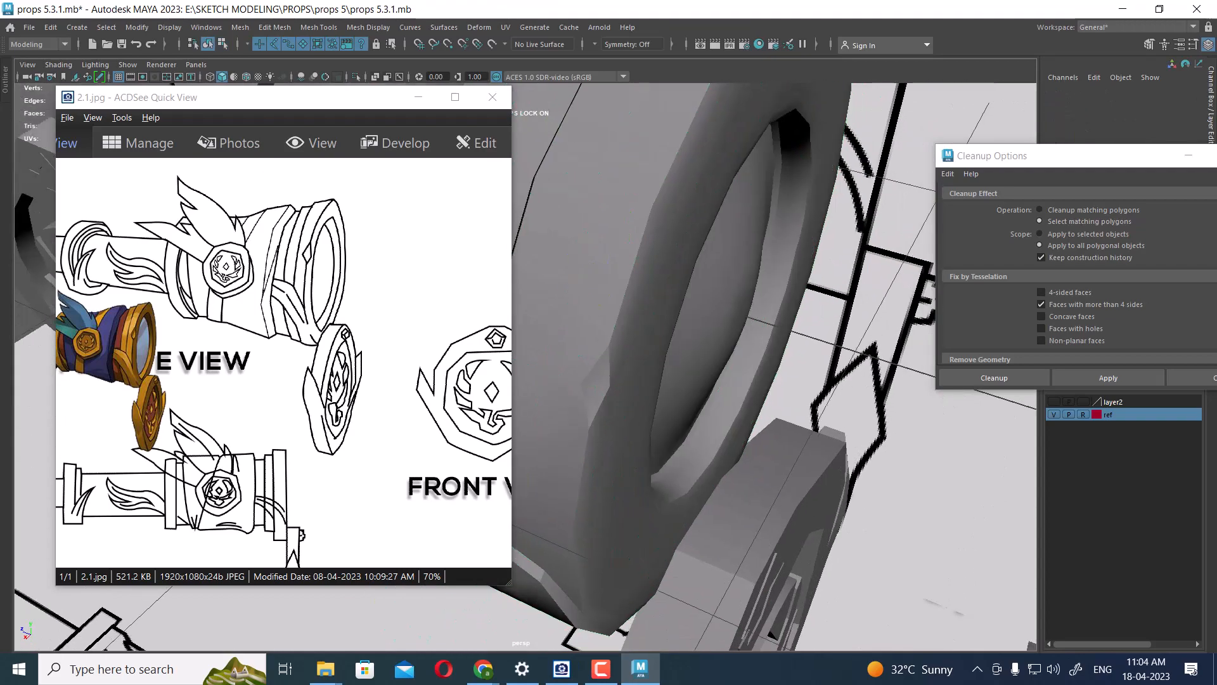
- Soften the edges of the whole front ring mesh and check its shading
scroll(761, 380, down, 4)
alt+drag(760, 381, 824, 329)
click(714, 336)
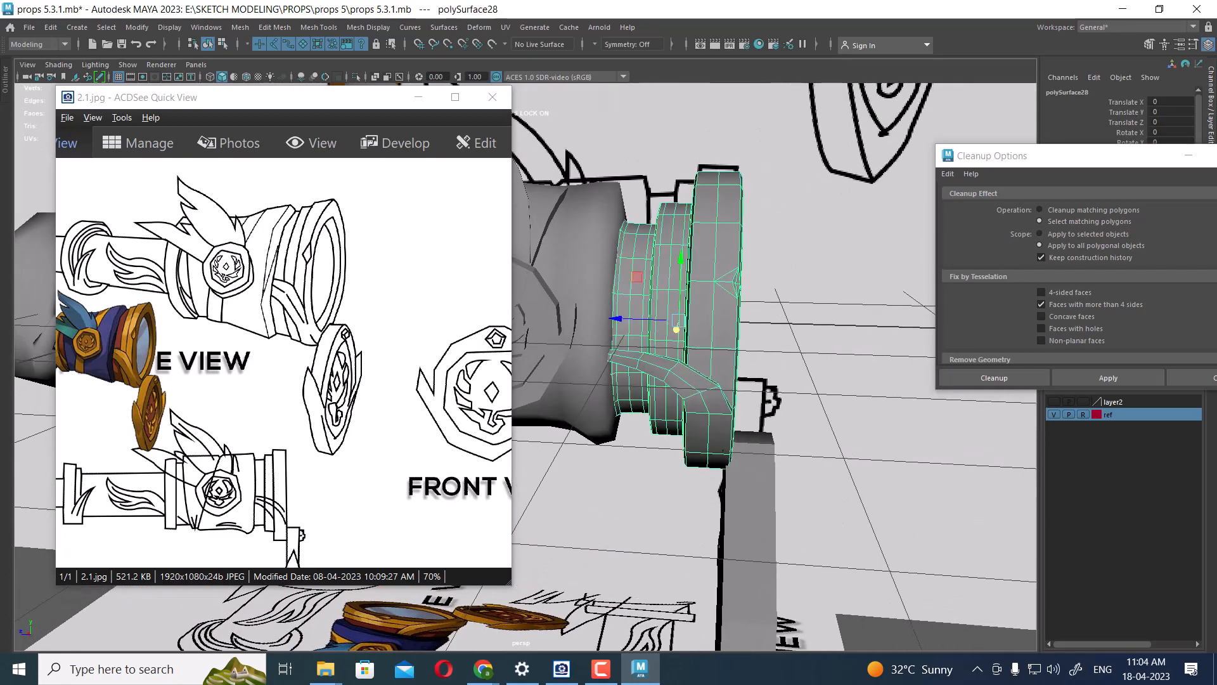
shift+right_drag(700, 236, 831, 281)
click(843, 336)
alt+drag(843, 342, 707, 397)
scroll(754, 374, down, 3)
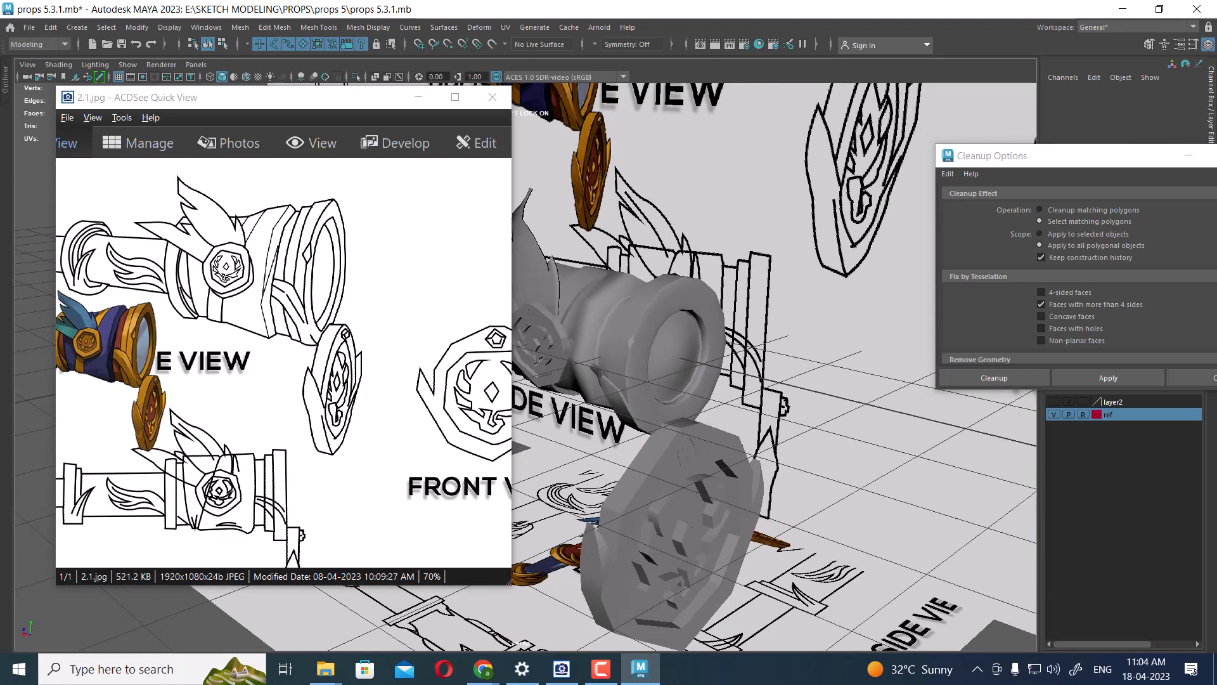
- Compare the whole telescope model with the 2.1.jpg reference drawings, and minimize the reference image
drag(266, 381, 448, 394)
alt+drag(729, 387, 830, 349)
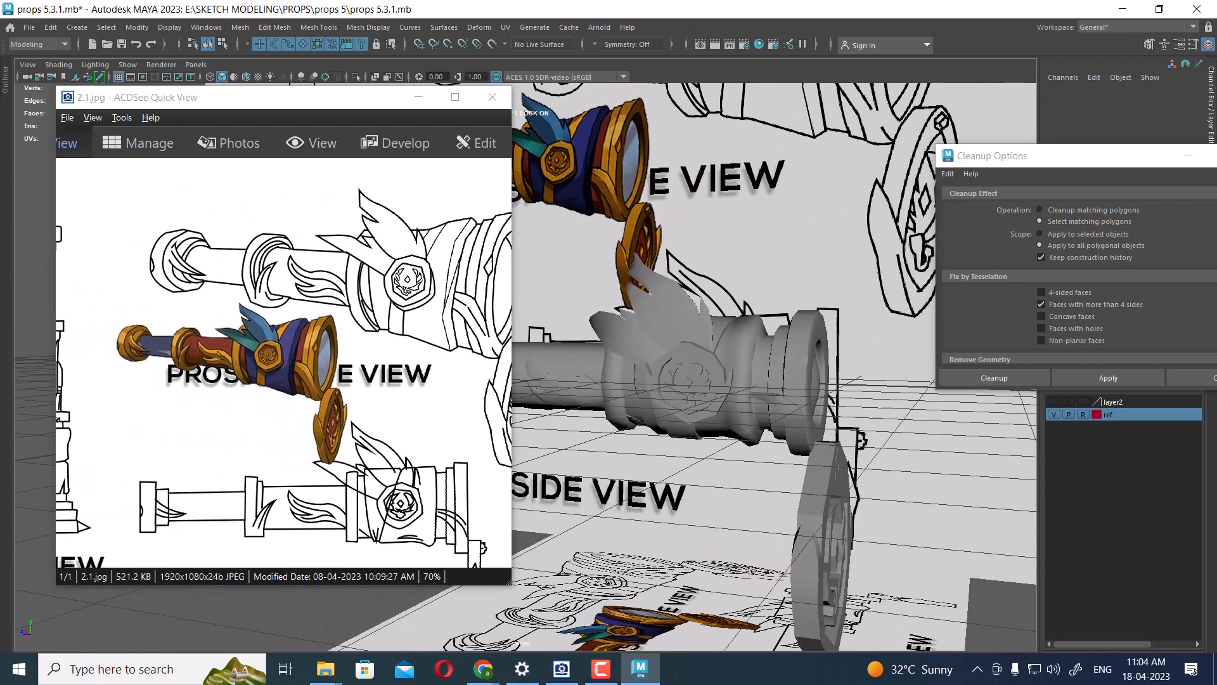
alt+middle_drag(830, 348, 913, 346)
click(418, 97)
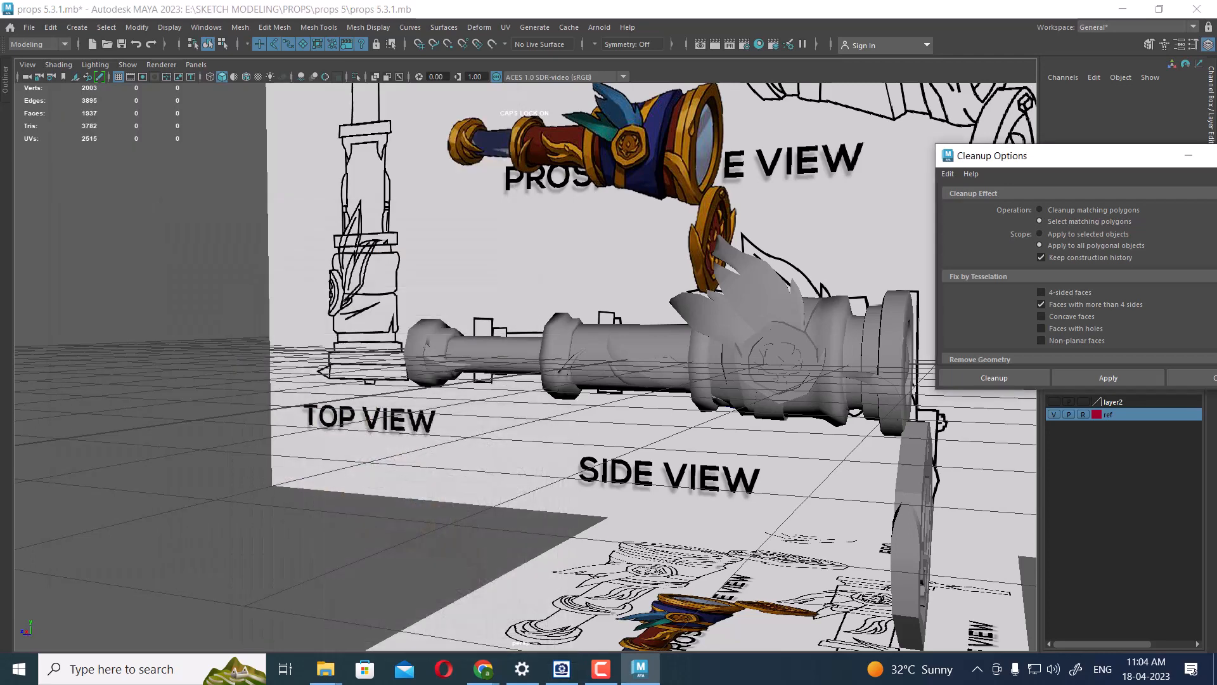
- Hide the ref layer and the viewport grid, and check the telescope in wireframe and shaded display
click(1054, 414)
scroll(634, 380, down, 5)
alt+drag(634, 381, 605, 421)
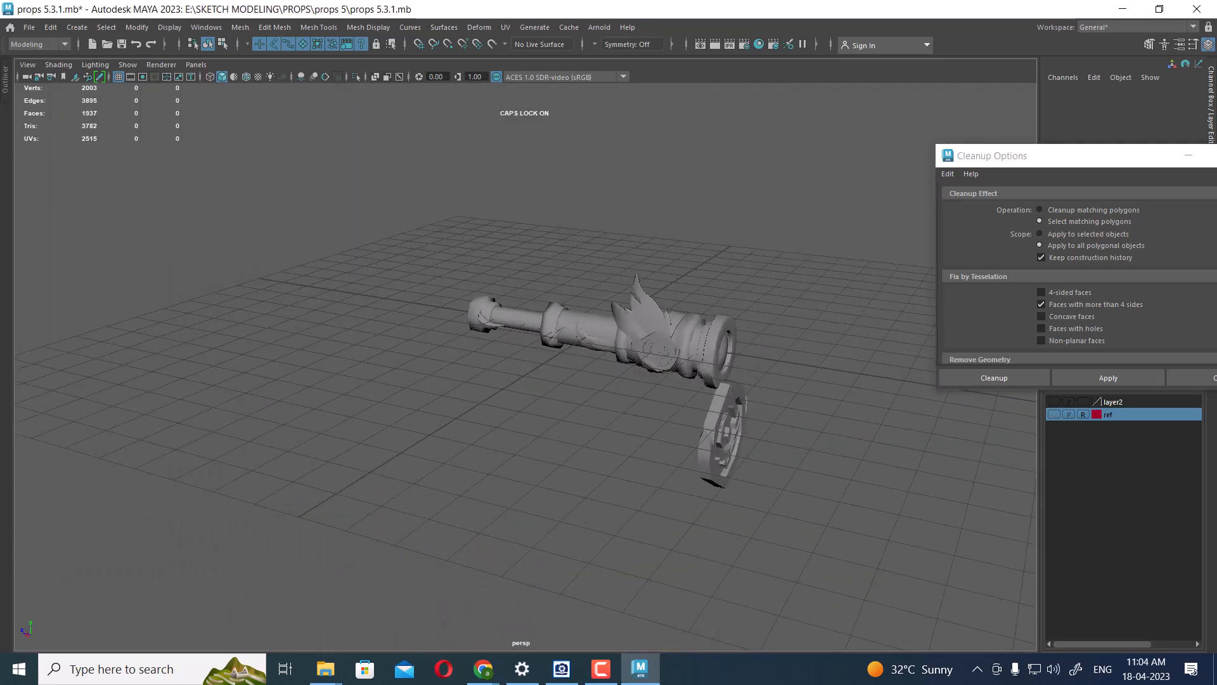
click(119, 77)
alt+middle_drag(571, 356, 443, 327)
scroll(444, 326, up, 3)
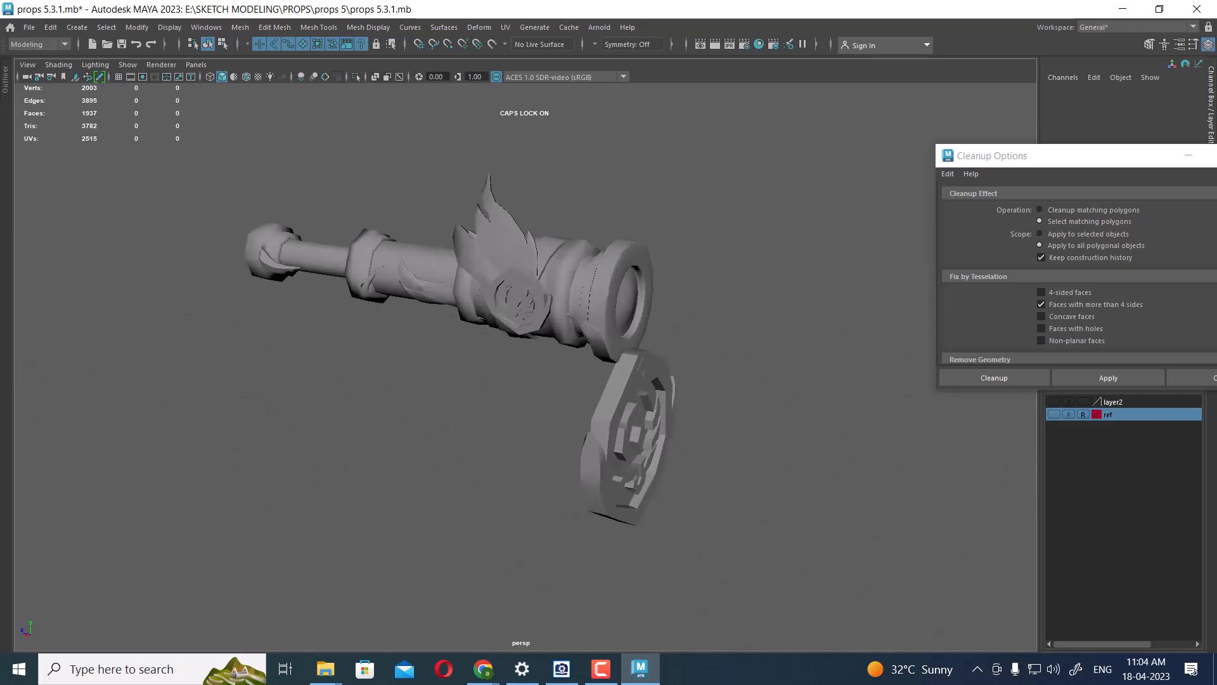
alt+drag(545, 380, 517, 333)
key(4)
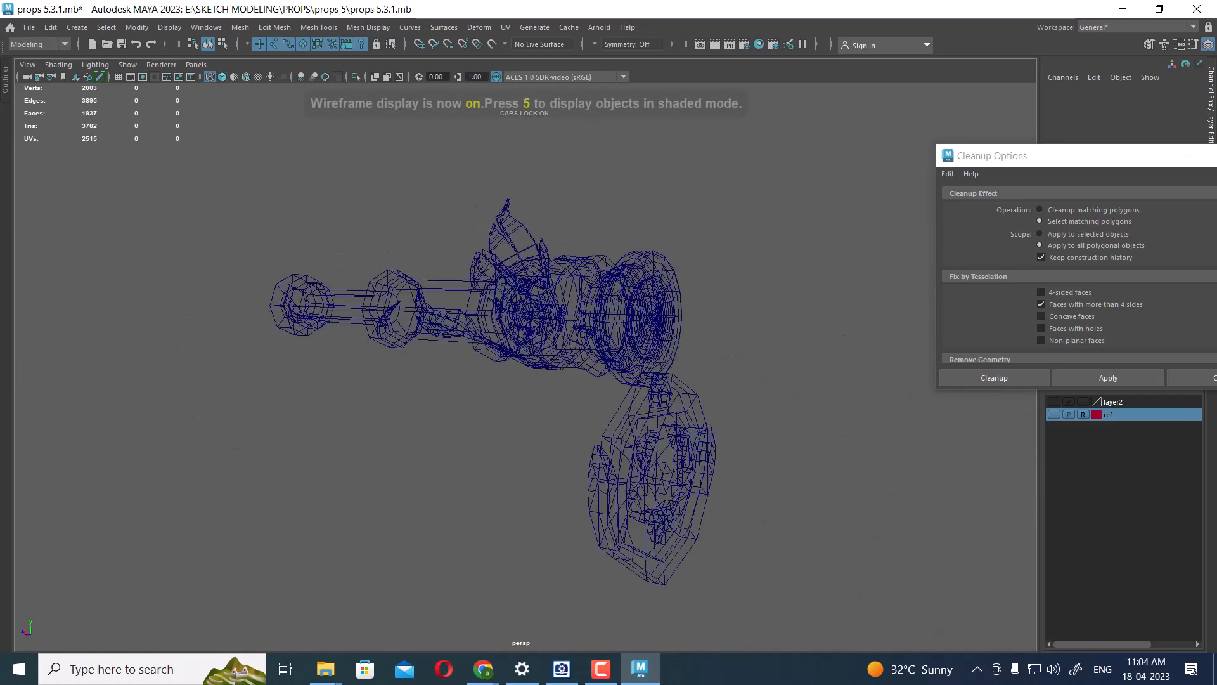
key(5)
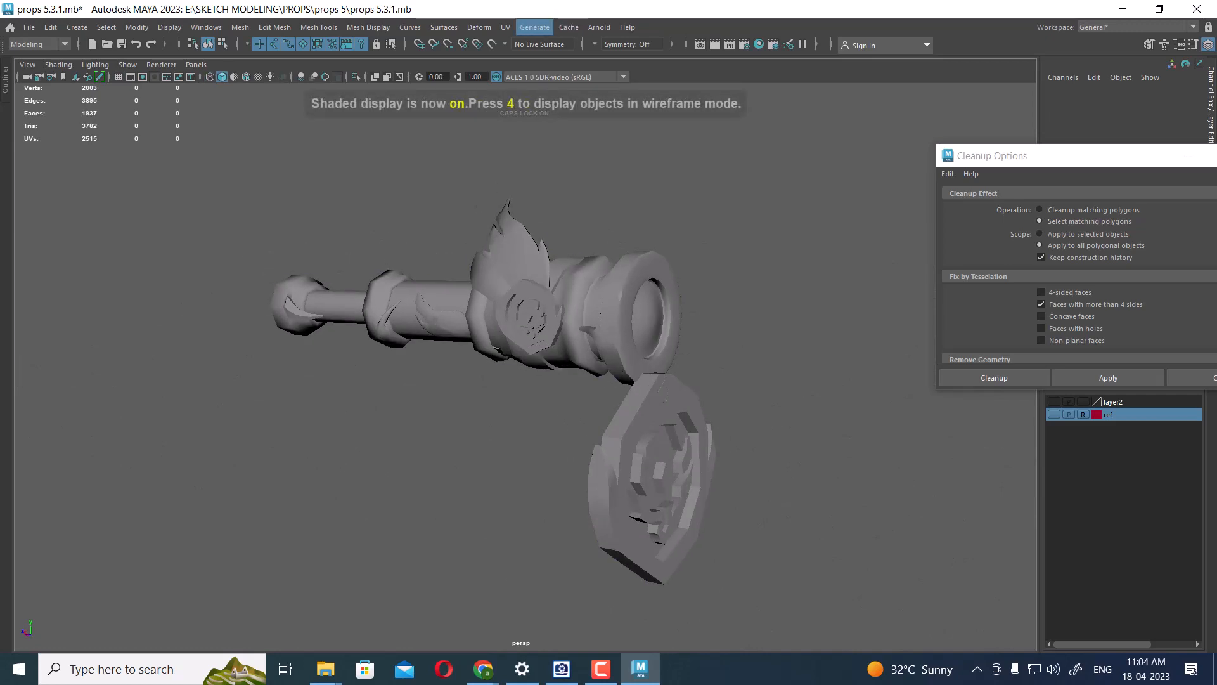
- Add an Arnold Skydome Light to the scene and view the prop inside it
click(599, 27)
mouse_move(659, 94)
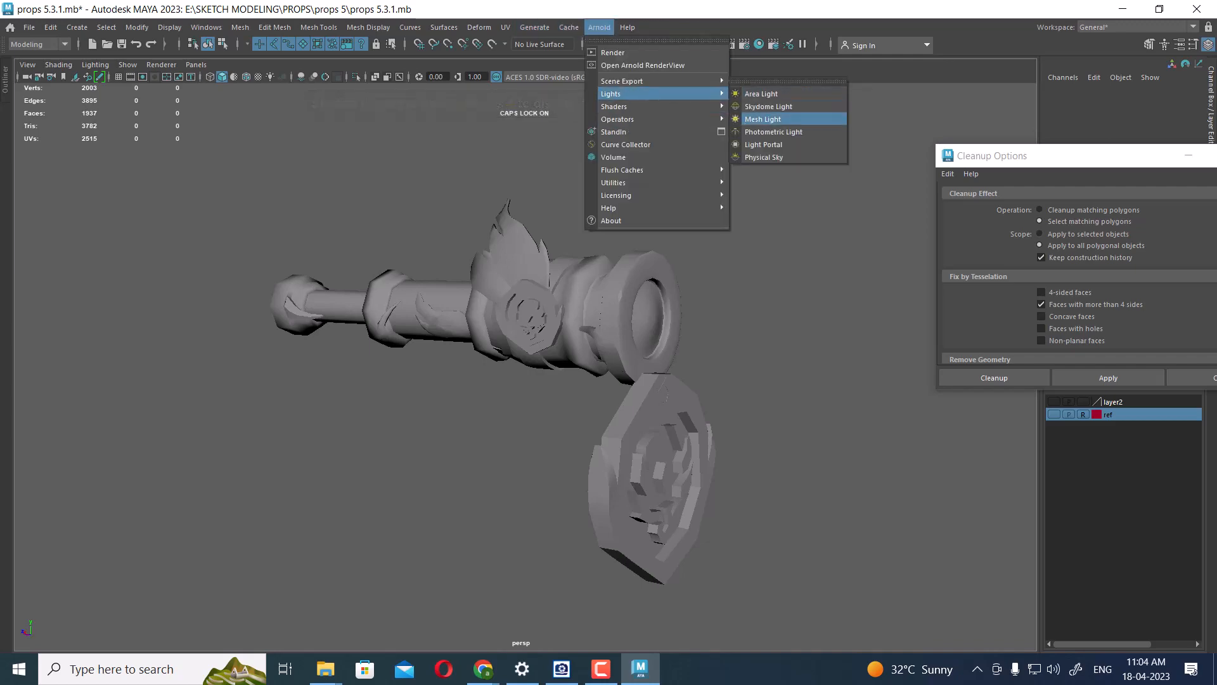
click(780, 105)
alt+drag(507, 355, 539, 387)
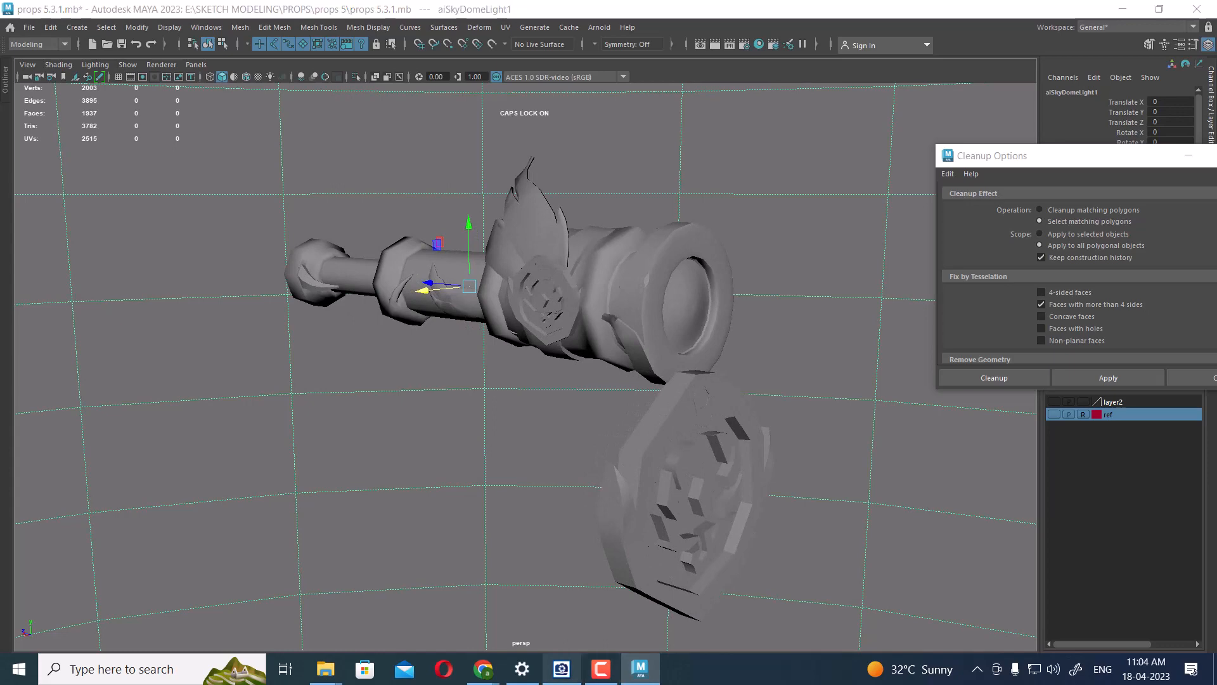
- Bring the 2.1.jpg reference back up, reposition its window and centre the coloured perspective drawing
click(561, 669)
drag(253, 97, 253, 243)
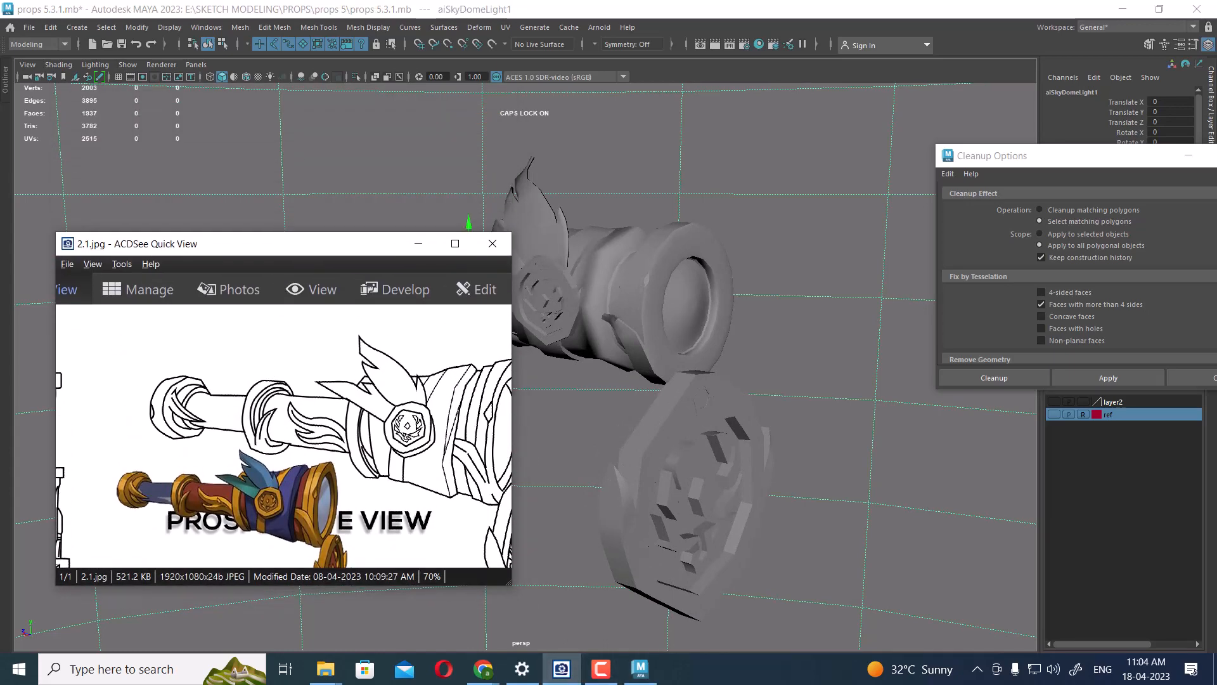
drag(254, 244, 258, 154)
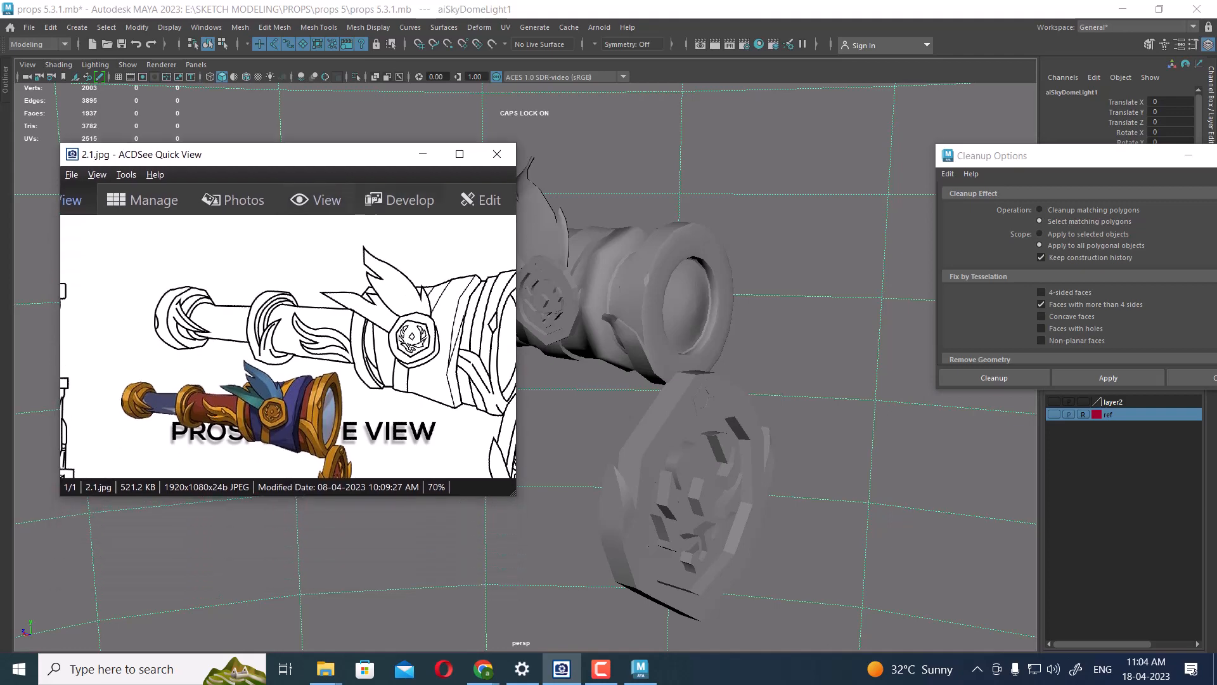
drag(285, 380, 297, 272)
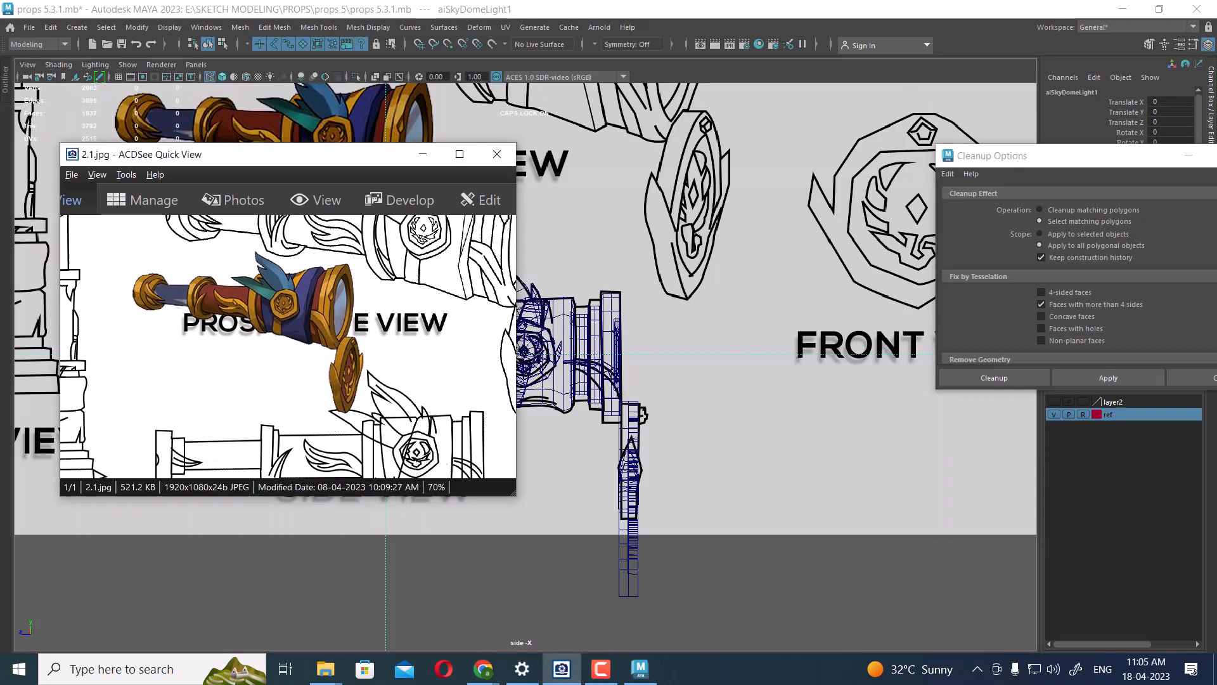
- Return to the perspective view in shaded display and close the Cleanup Options window
scroll(759, 514, down, 3)
key(space)
drag(759, 514, 760, 476)
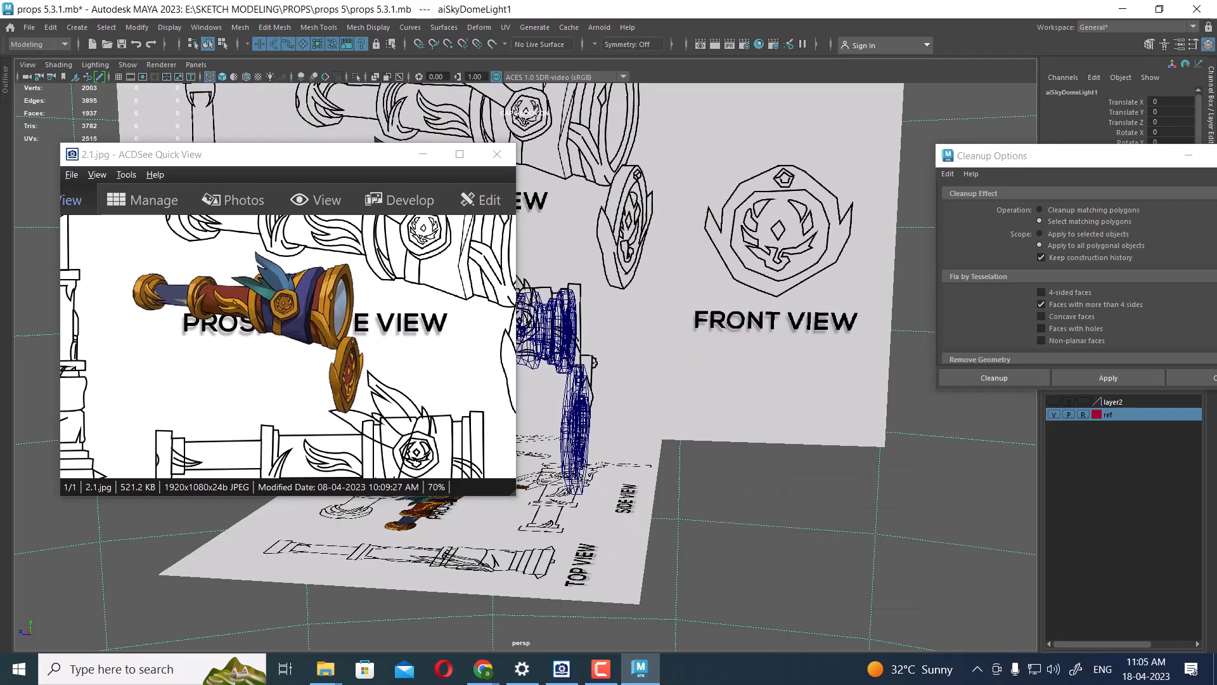
alt+drag(761, 482, 685, 444)
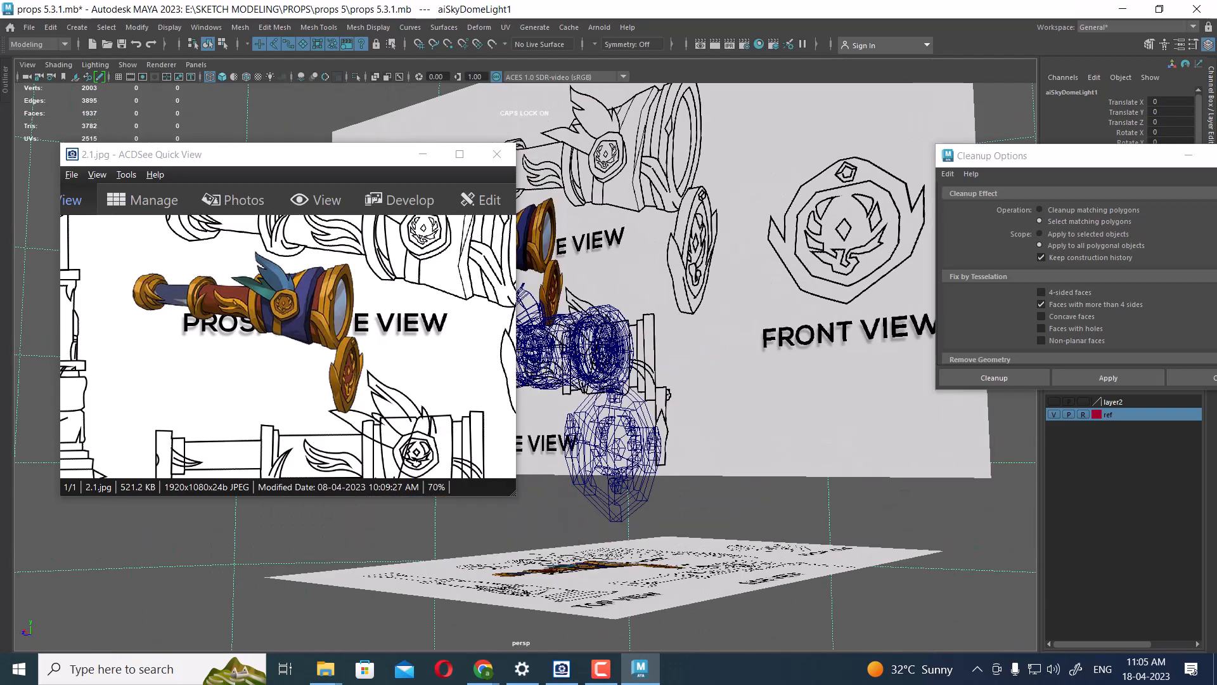
scroll(684, 444, up, 3)
alt+middle_drag(685, 444, 685, 486)
alt+drag(685, 486, 701, 533)
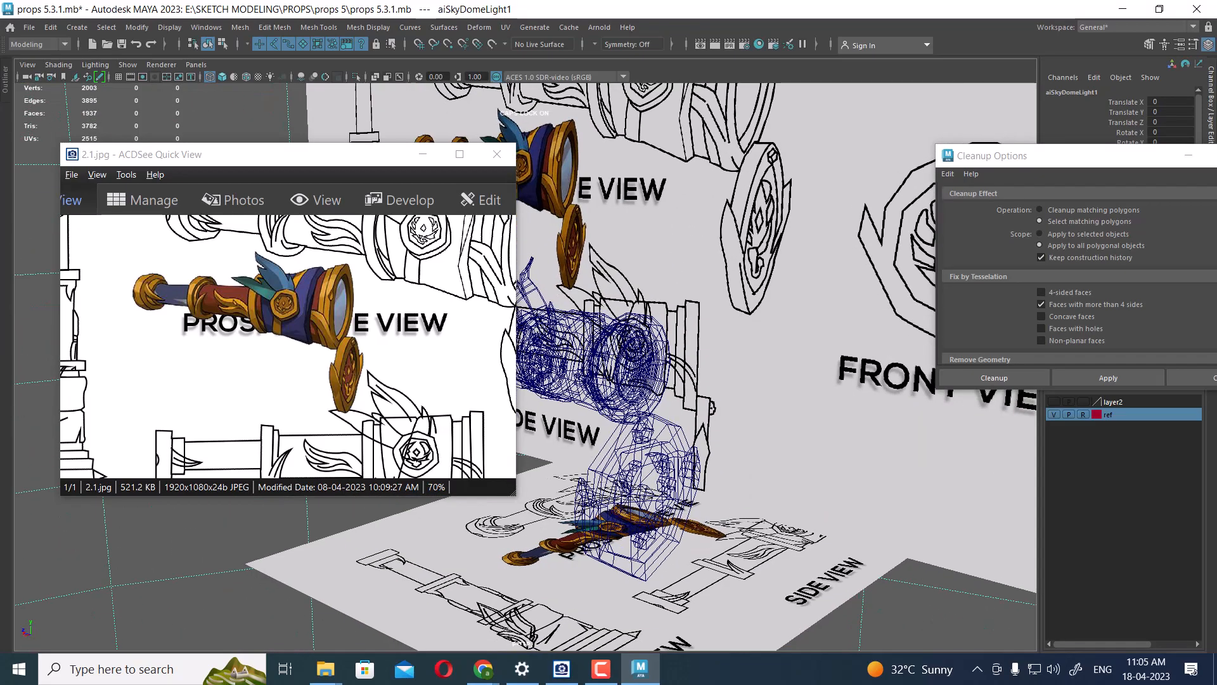
key(5)
scroll(701, 495, down, 3)
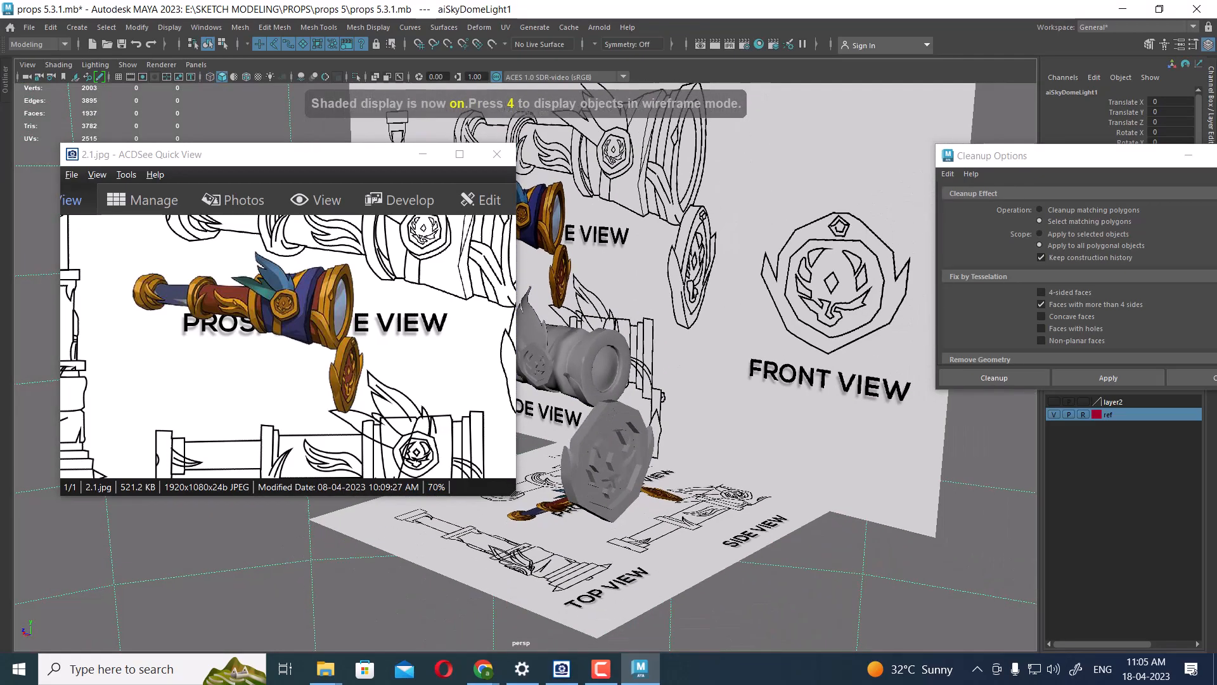
click(1195, 378)
scroll(634, 380, up, 2)
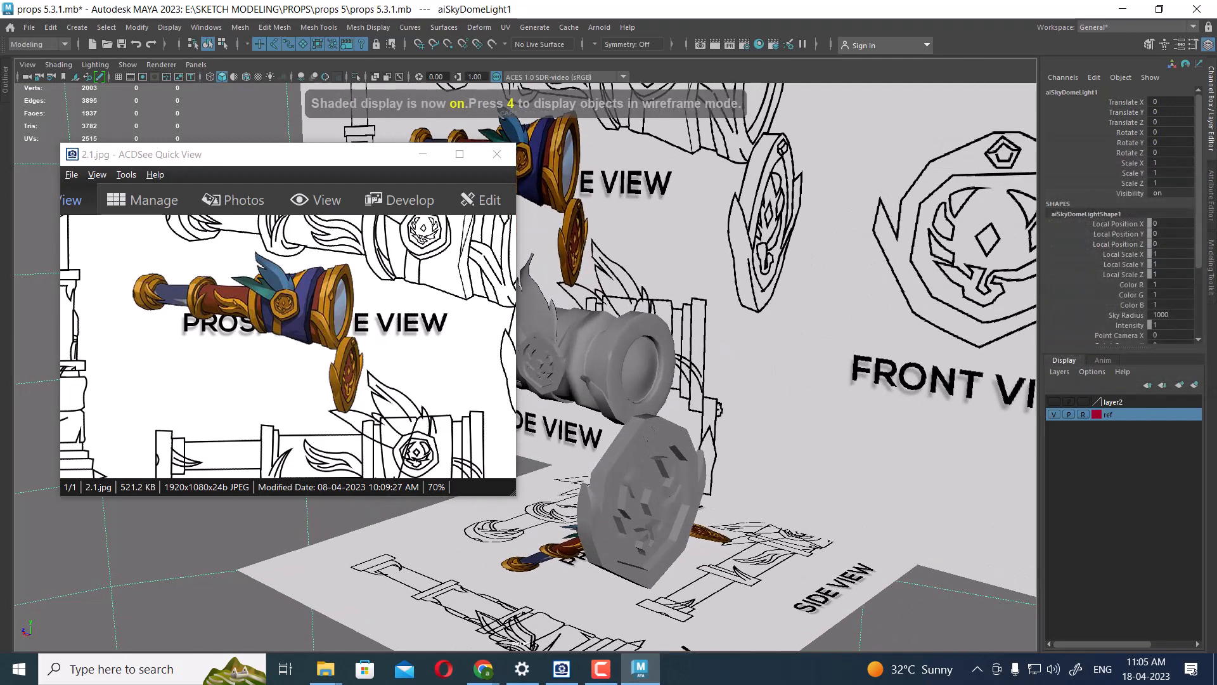
- Select the whole lid group below the front ring and scale it uniformly to 0.648
click(647, 504)
key(Up)
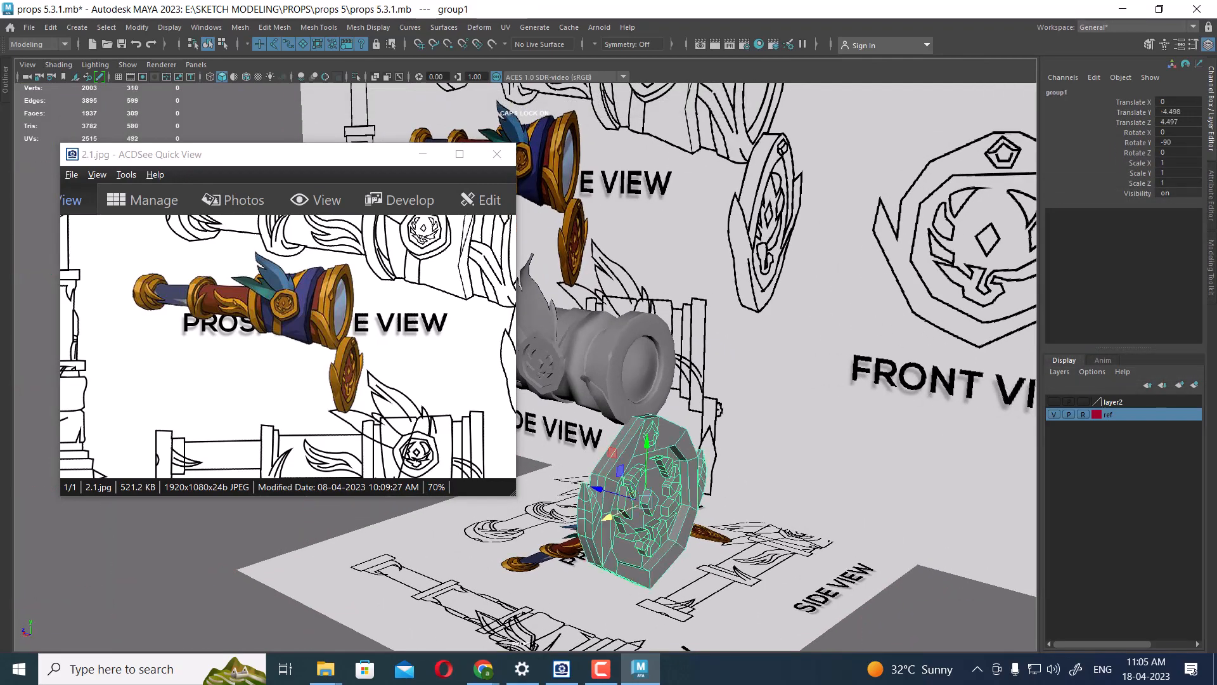
scroll(647, 494, up, 2)
key(r)
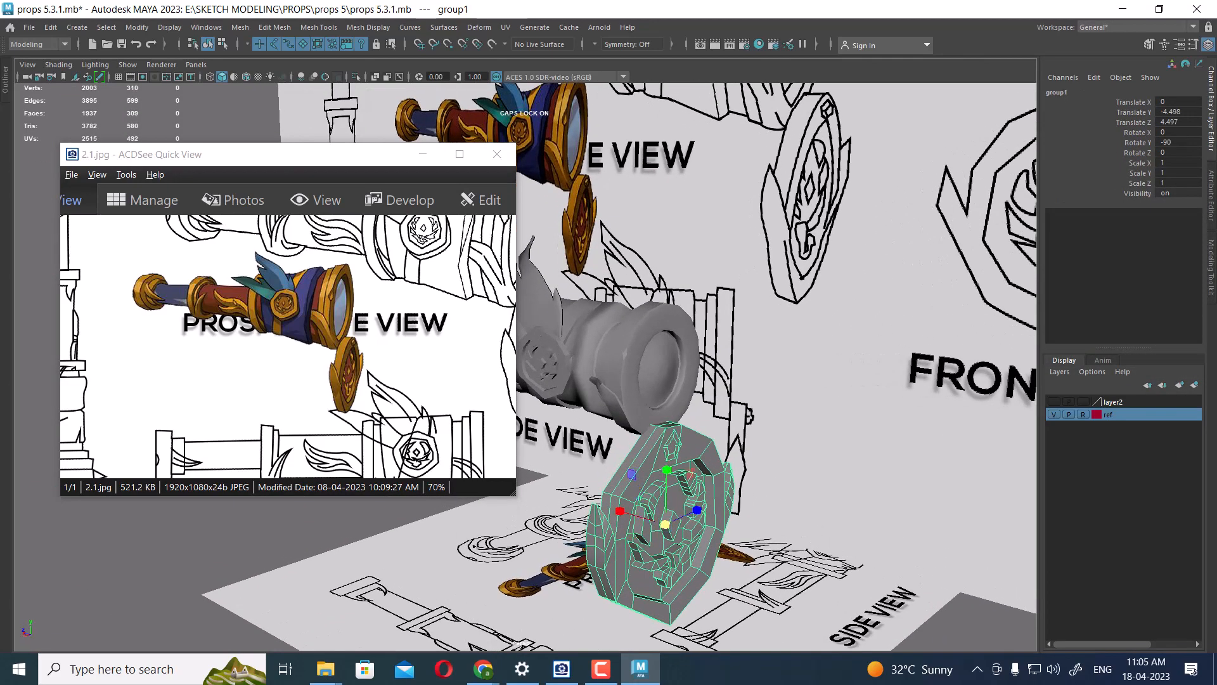
drag(665, 524, 631, 525)
- In the side view, raise the lid group to Translate Y -3.883 to align it with the reference drawing
key(space)
drag(729, 545, 769, 544)
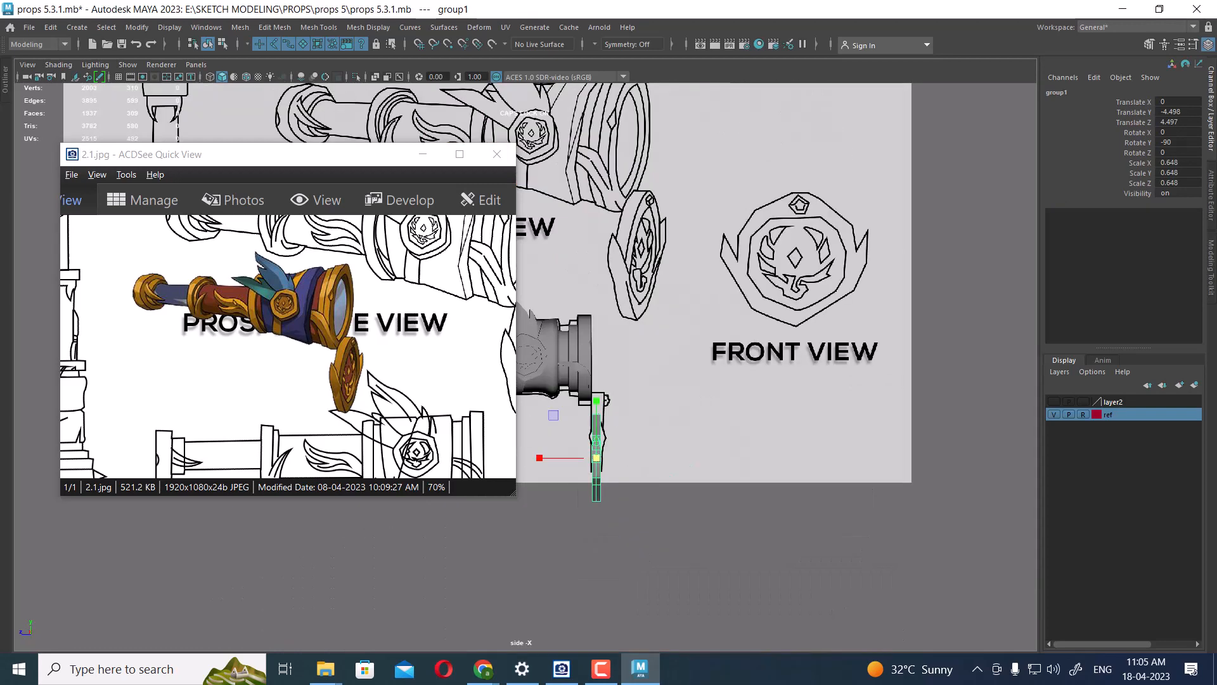
scroll(761, 539, up, 2)
scroll(531, 366, up, 2)
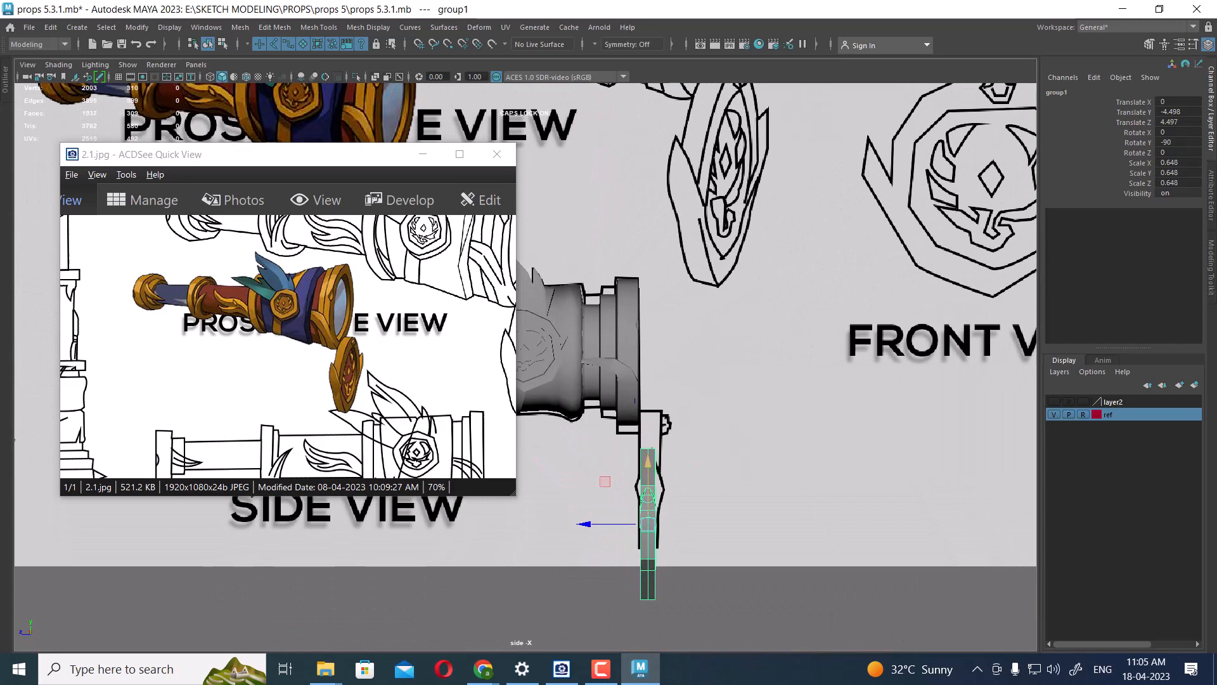
drag(647, 460, 648, 412)
scroll(648, 415, up, 2)
alt+middle_drag(665, 450, 650, 379)
scroll(659, 386, up, 1)
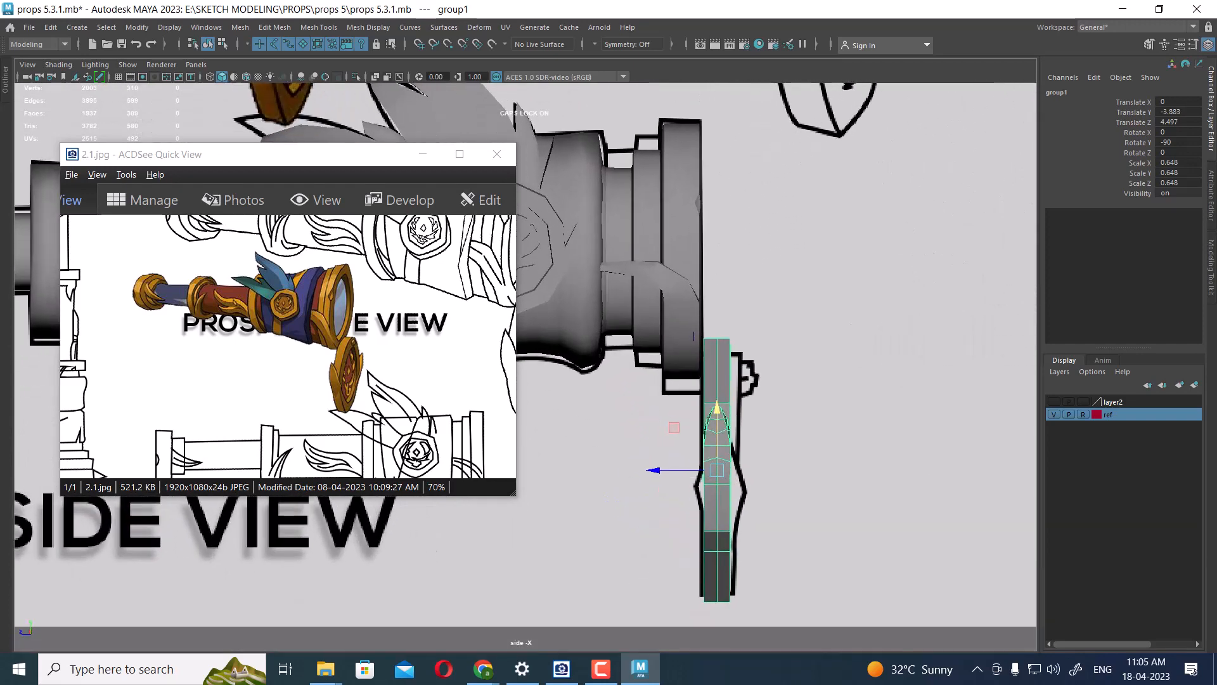
- Thicken the lid group to Scale X 0.988 and shift it to Translate Z 4.469 to fit the side-view outline
key(r)
drag(717, 471, 657, 470)
key(w)
key(r)
key(w)
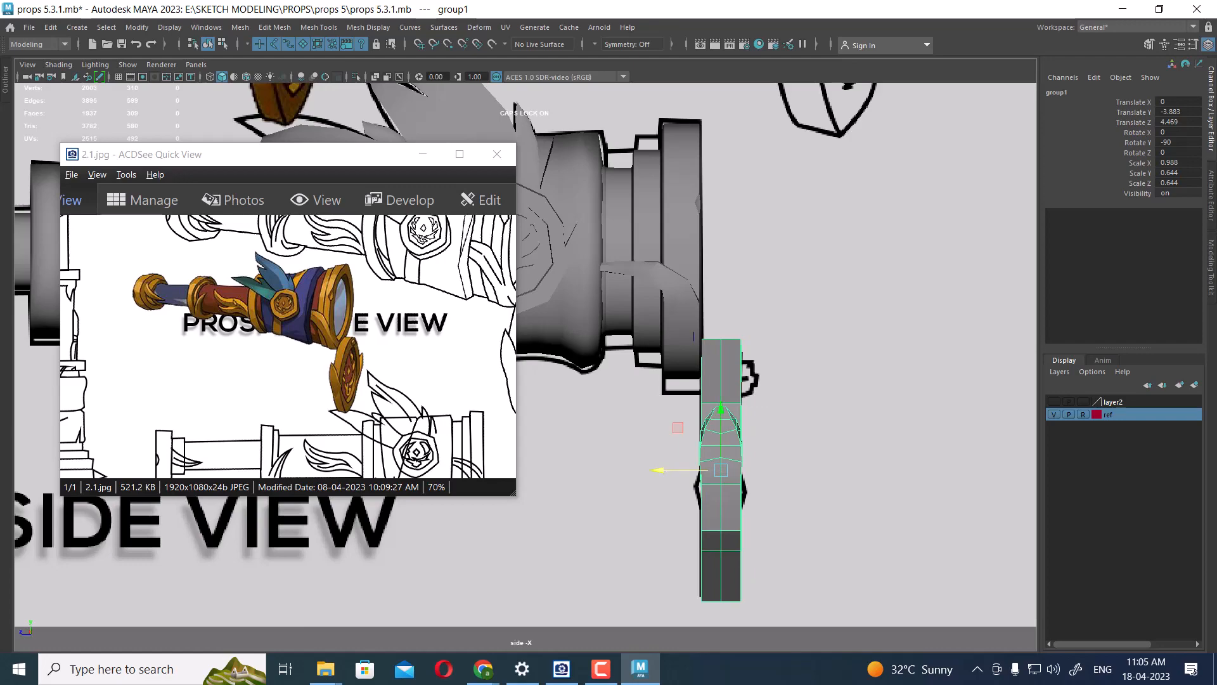
- Select the lid's raised emblem and move it slightly outward in the side view to Translate X -0.046
scroll(525, 355, down, 2)
key(space)
drag(738, 510, 697, 466)
scroll(737, 473, up, 5)
click(824, 452)
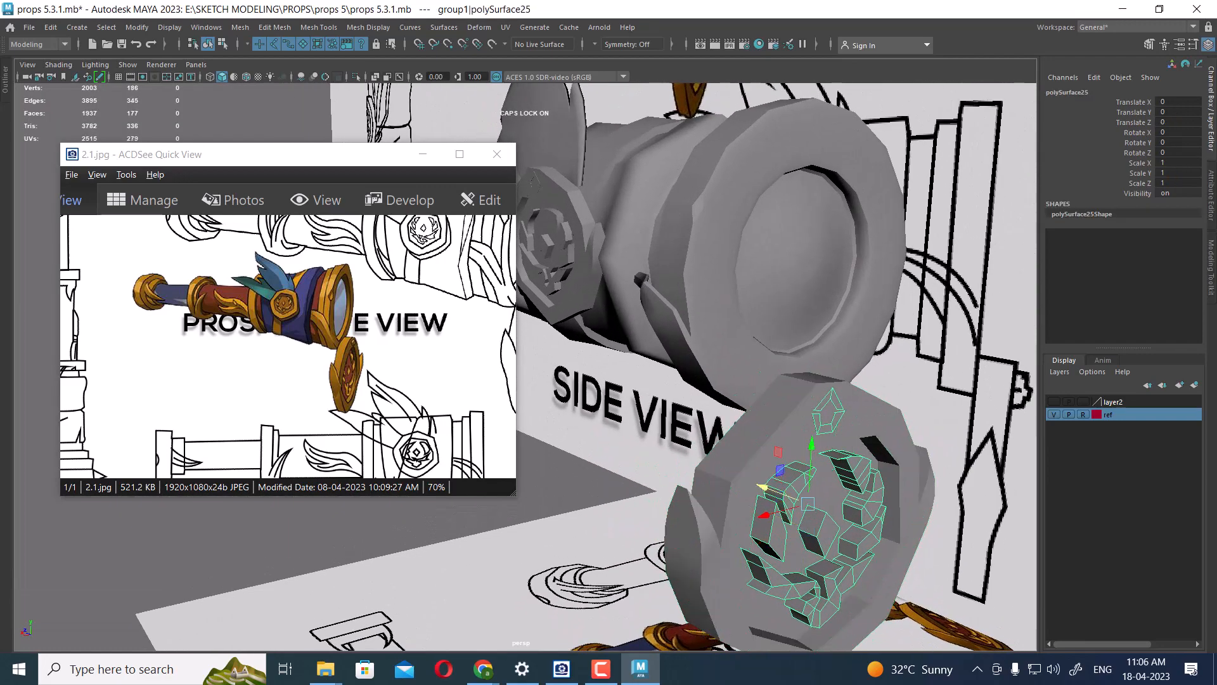
key(space)
drag(809, 443, 878, 445)
scroll(698, 438, up, 1)
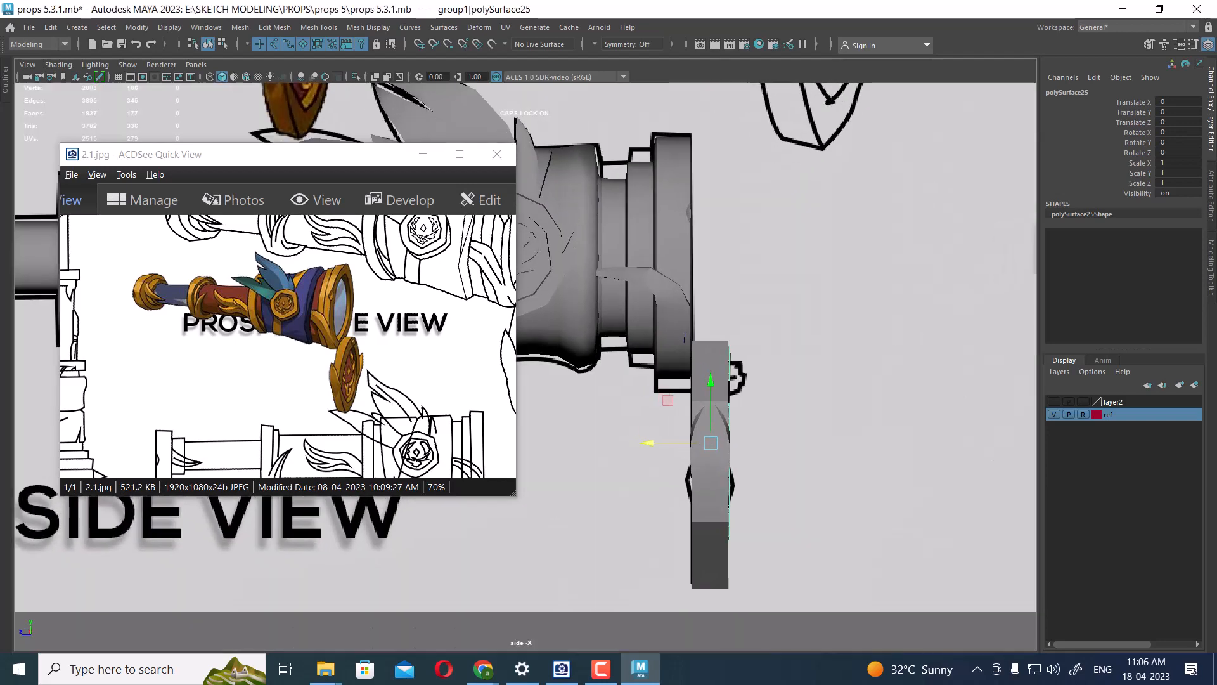
drag(647, 443, 651, 443)
- Move the outer vertices of the emblem's upper gem outward and the lower emblem's vertices back towards the lid, and return to object mode
right_click(819, 293)
right_drag(820, 293, 758, 290)
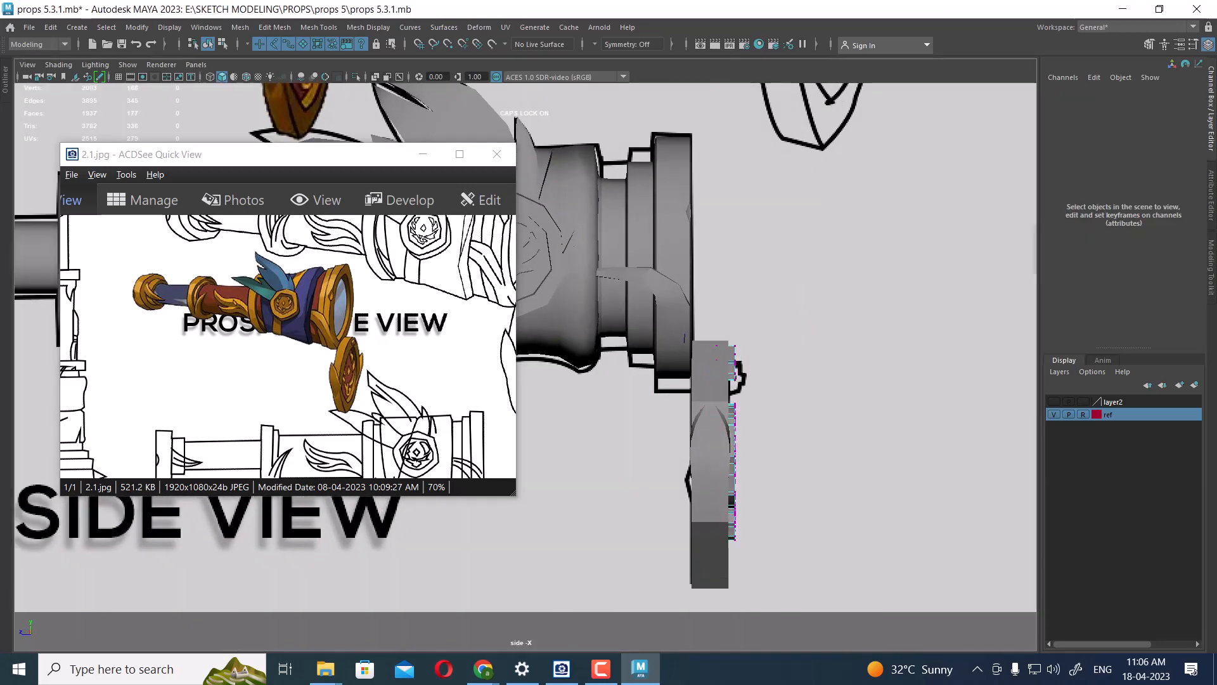
mouse_move(723, 346)
mouse_down()
mouse_move(745, 380)
mouse_move(742, 363)
mouse_up()
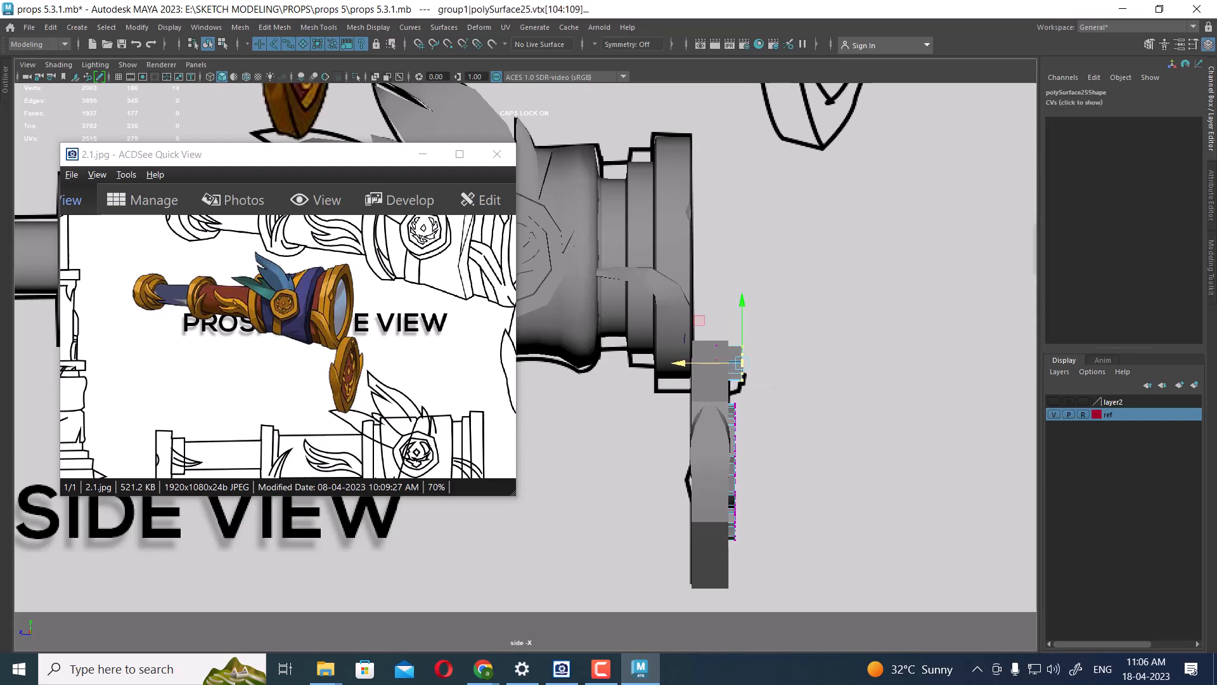
drag(811, 397, 660, 568)
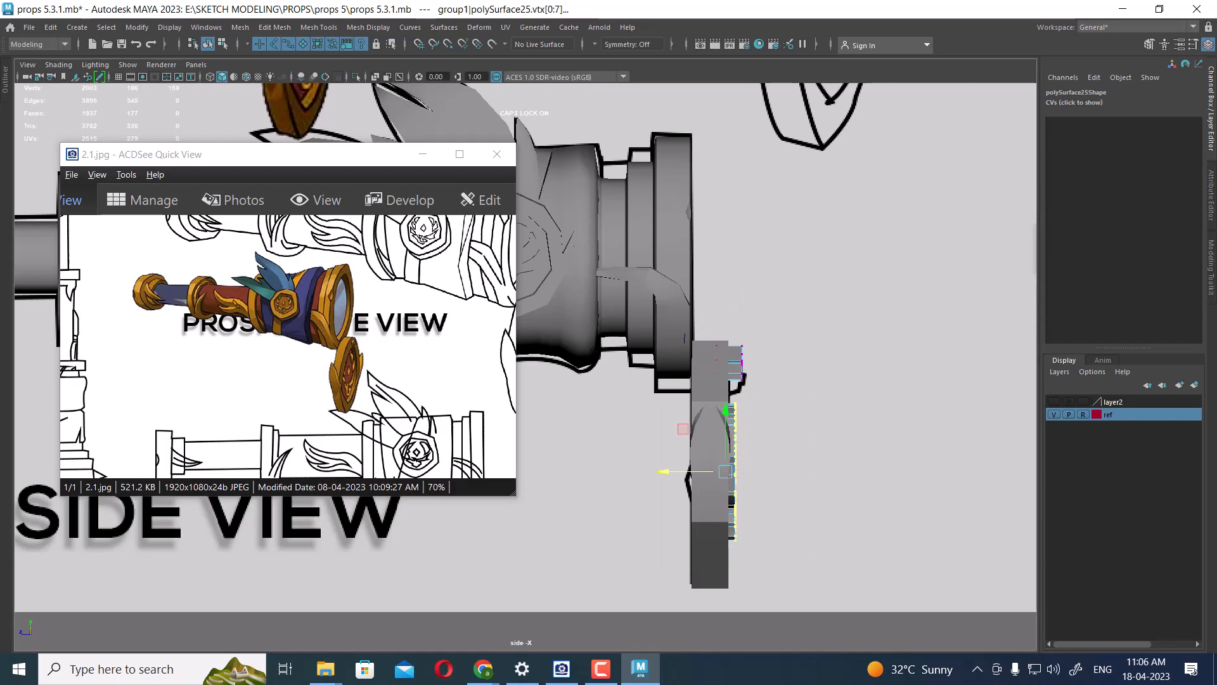
drag(664, 471, 658, 472)
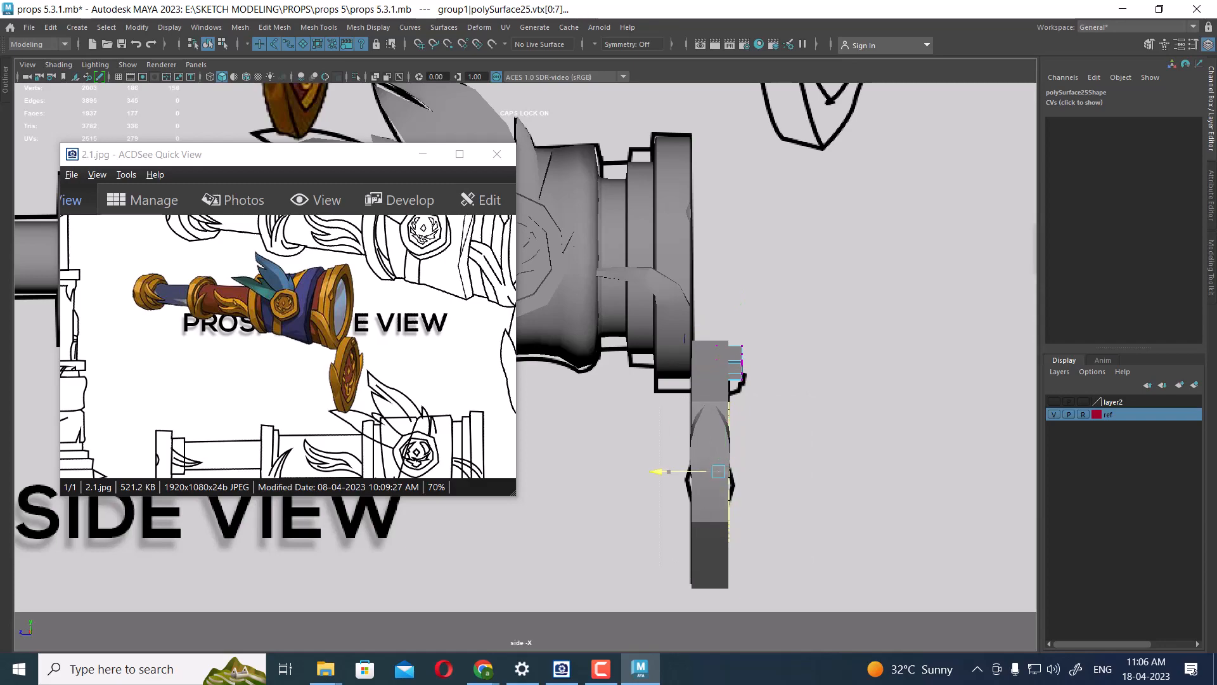
key(space)
drag(755, 484, 755, 454)
alt+drag(780, 453, 678, 450)
alt+middle_drag(729, 507, 696, 368)
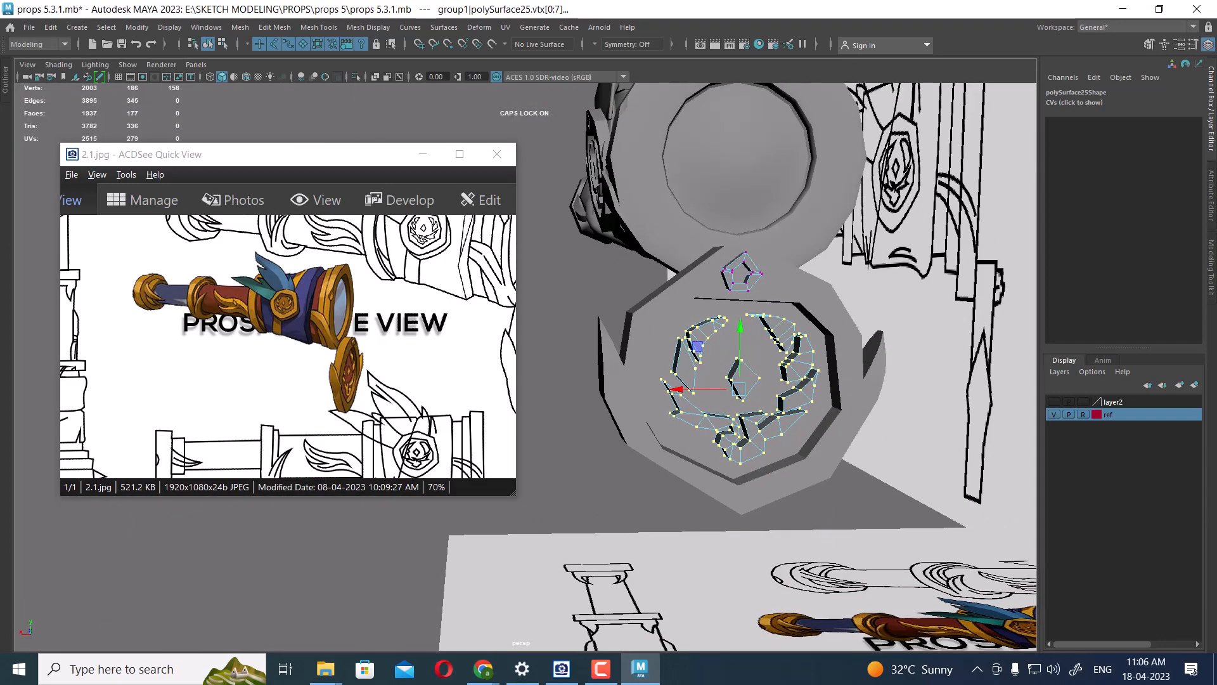
scroll(696, 368, down, 3)
right_drag(672, 381, 710, 349)
alt+drag(710, 368, 602, 364)
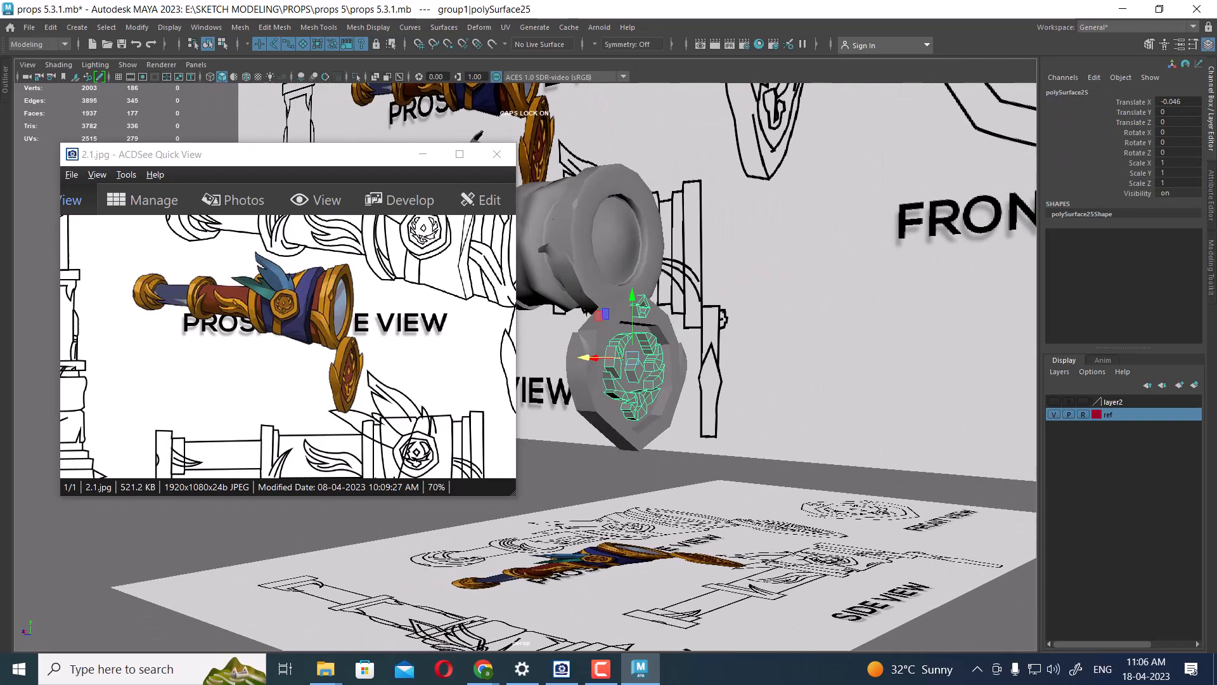
- Move the 2.1.jpg reference window off the model and compare the telescope's front ring and lid with the perspective drawing
drag(285, 154, 998, 100)
alt+drag(685, 406, 590, 415)
alt+middle_drag(589, 415, 595, 461)
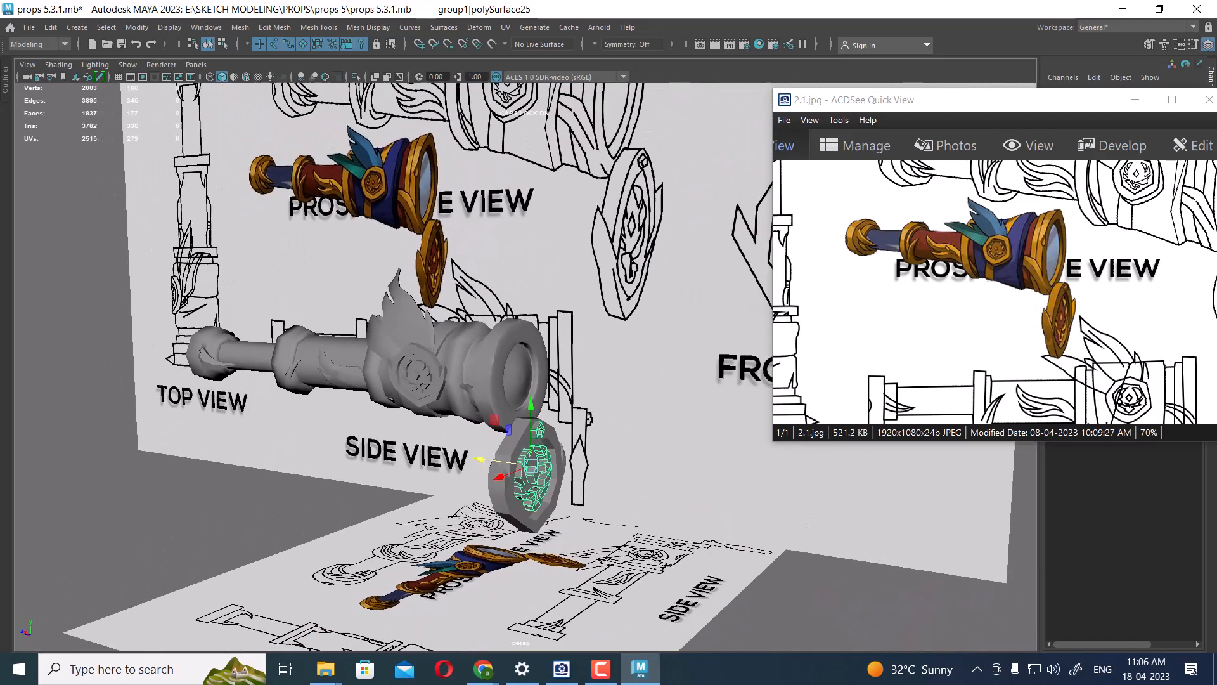
scroll(595, 461, down, 1)
click(508, 379)
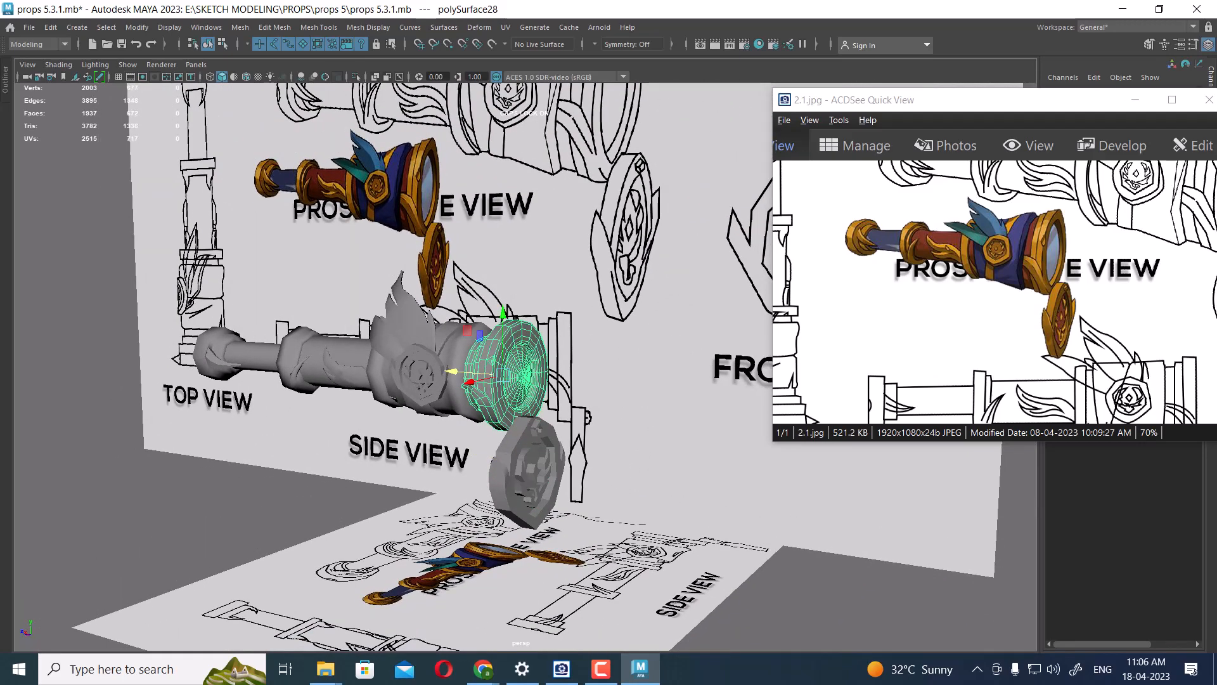
alt+drag(509, 379, 548, 380)
scroll(587, 380, up, 2)
alt+middle_drag(548, 381, 592, 395)
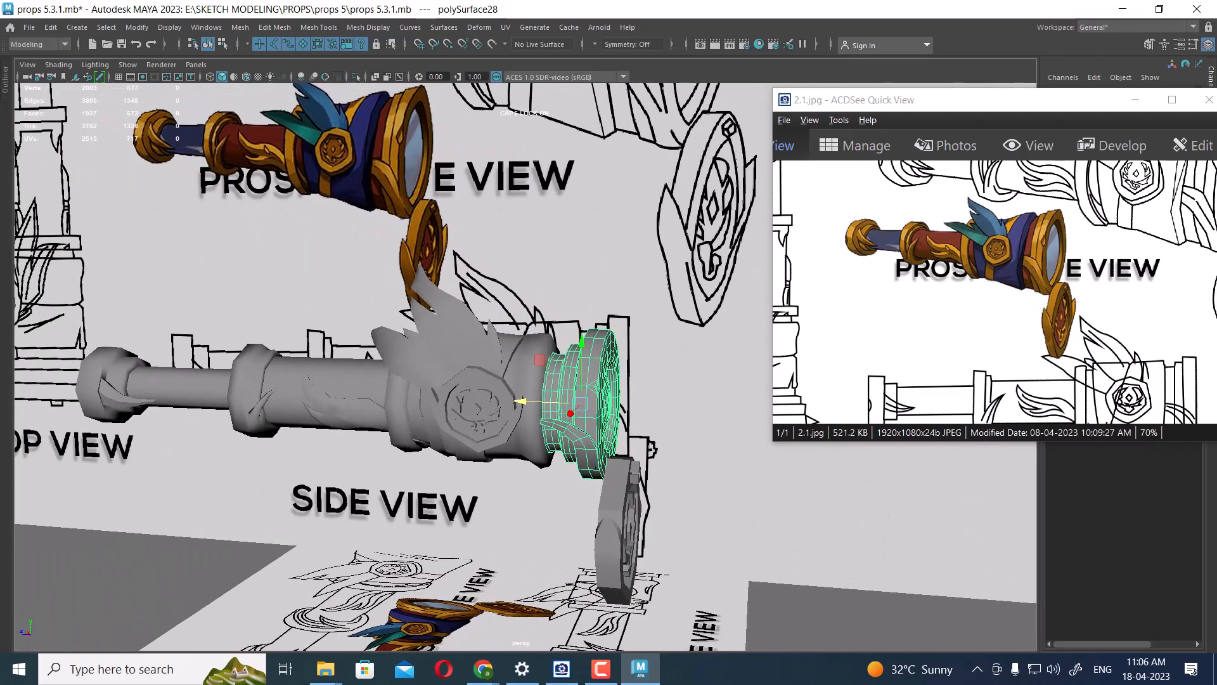
scroll(592, 394, down, 2)
alt+drag(592, 394, 518, 395)
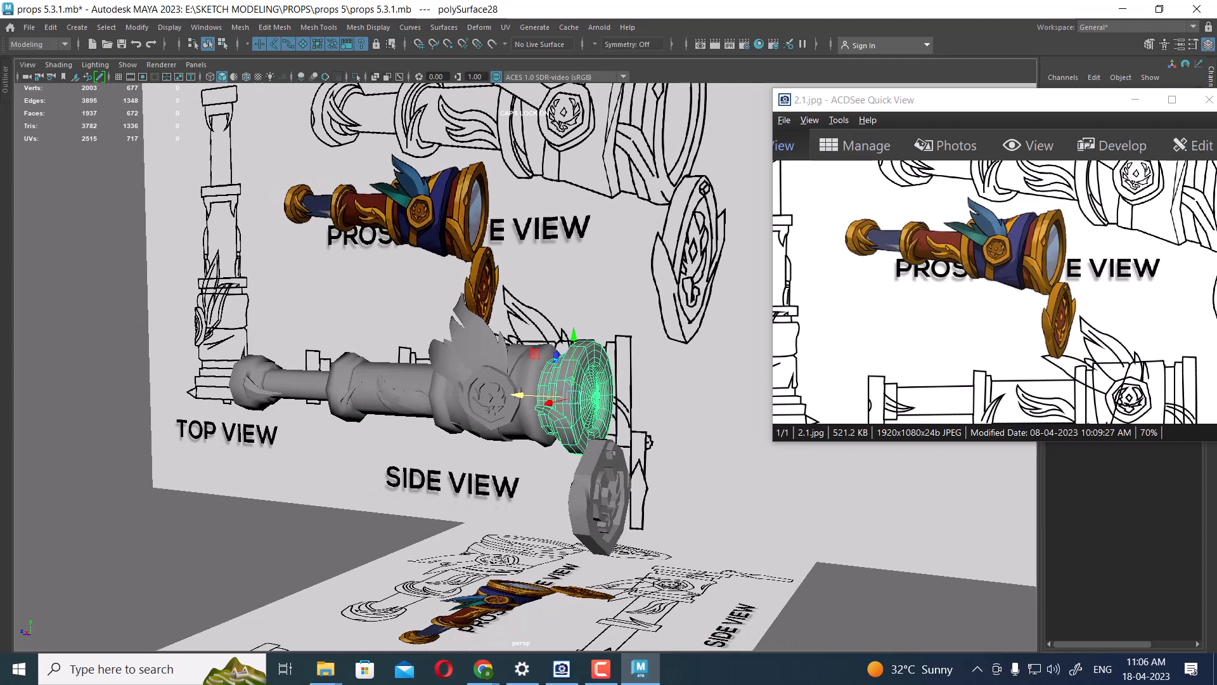
- Select all telescope meshes, with the 2.1.jpg reference minimized and the ref layer hidden
drag(228, 282, 609, 545)
drag(919, 100, 912, 100)
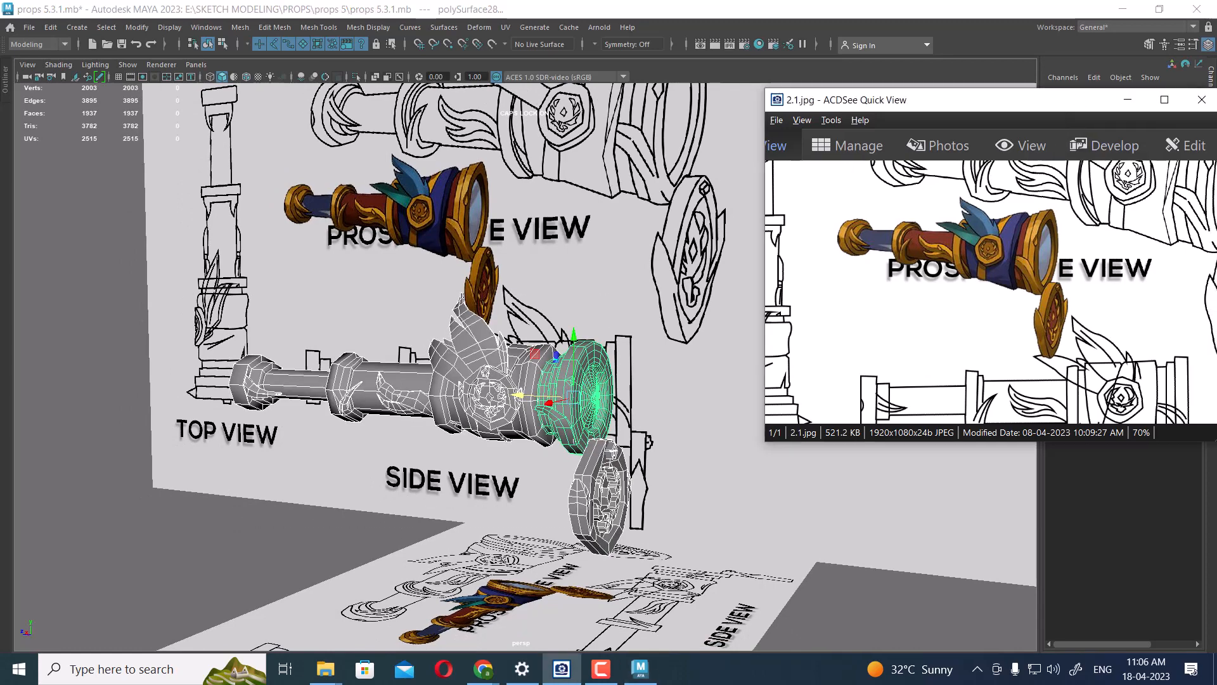
click(1128, 99)
click(1054, 414)
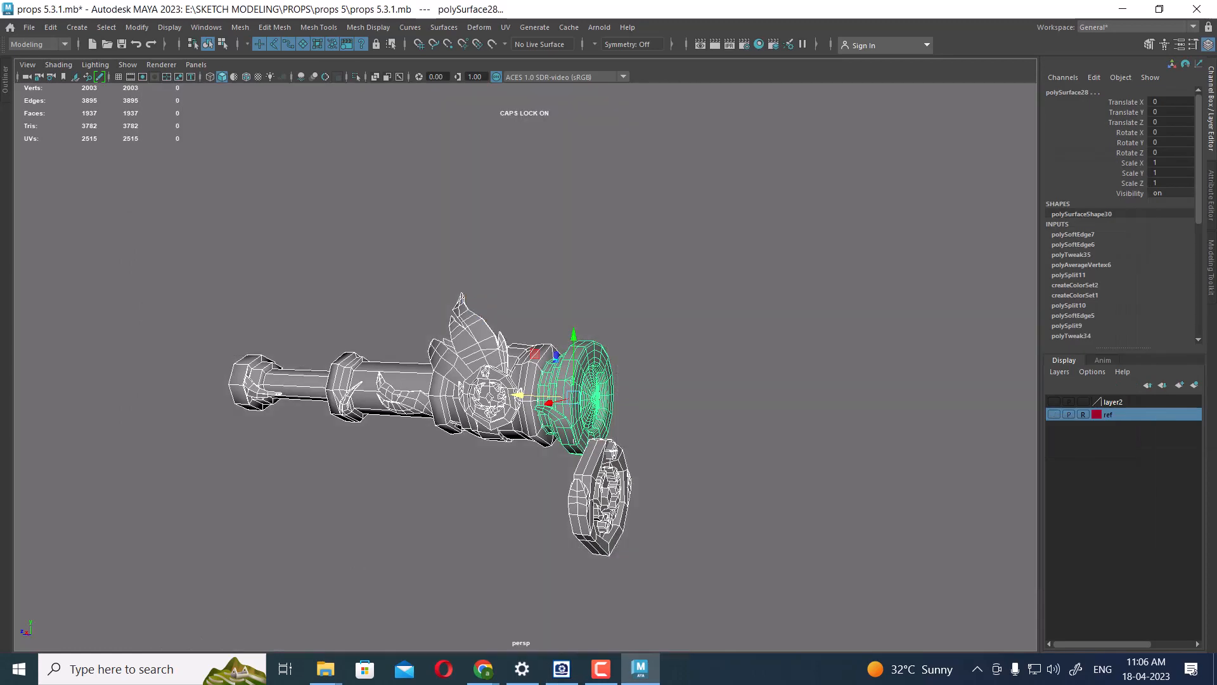
click(843, 239)
key(ctrl+z)
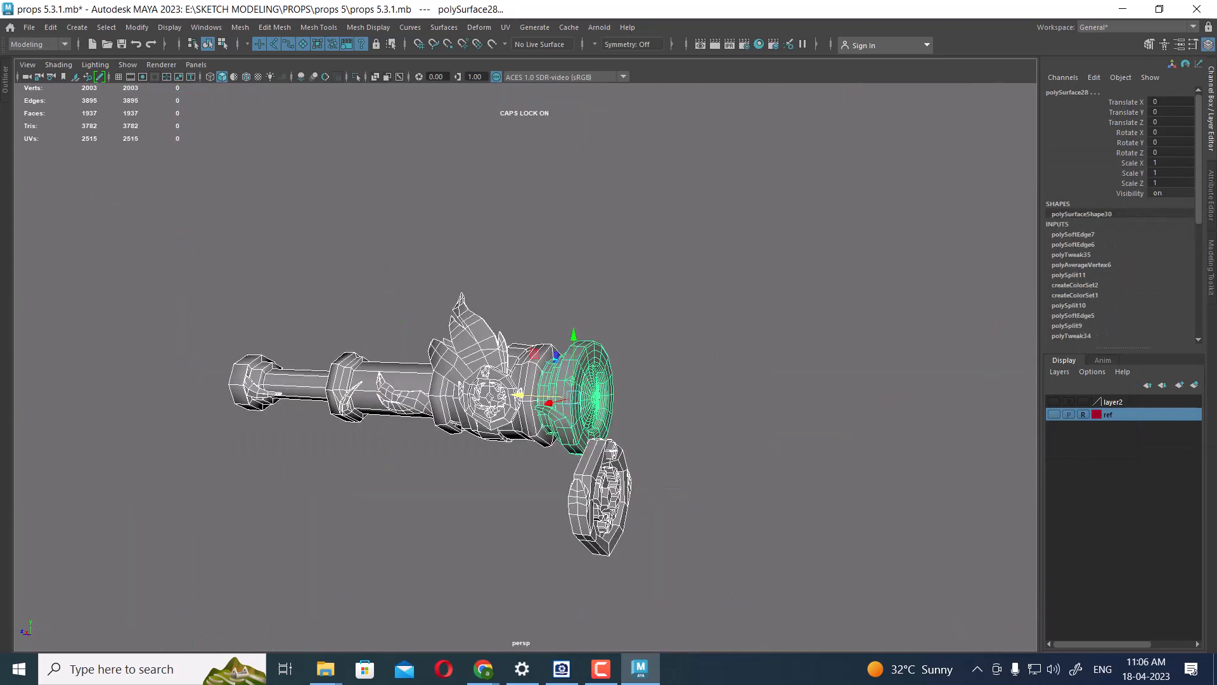
- Assign a new Arnold aiStandardSurface material to the selected telescope meshes and open its material attributes
right_click(384, 290)
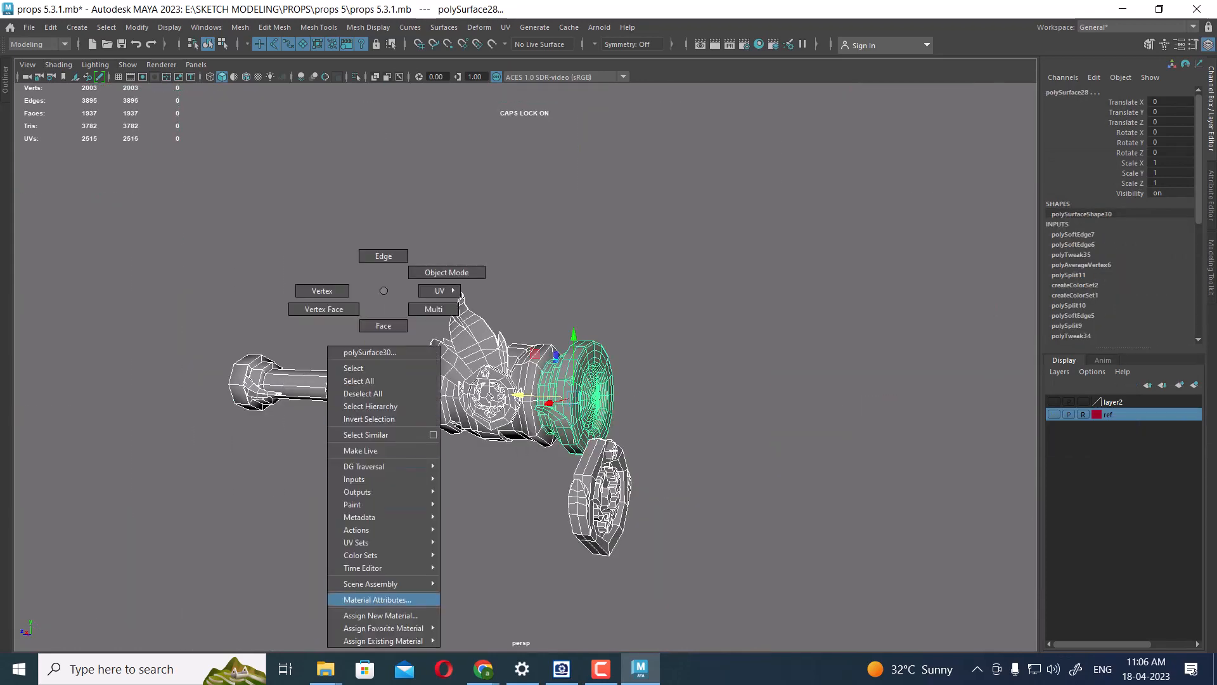
click(380, 615)
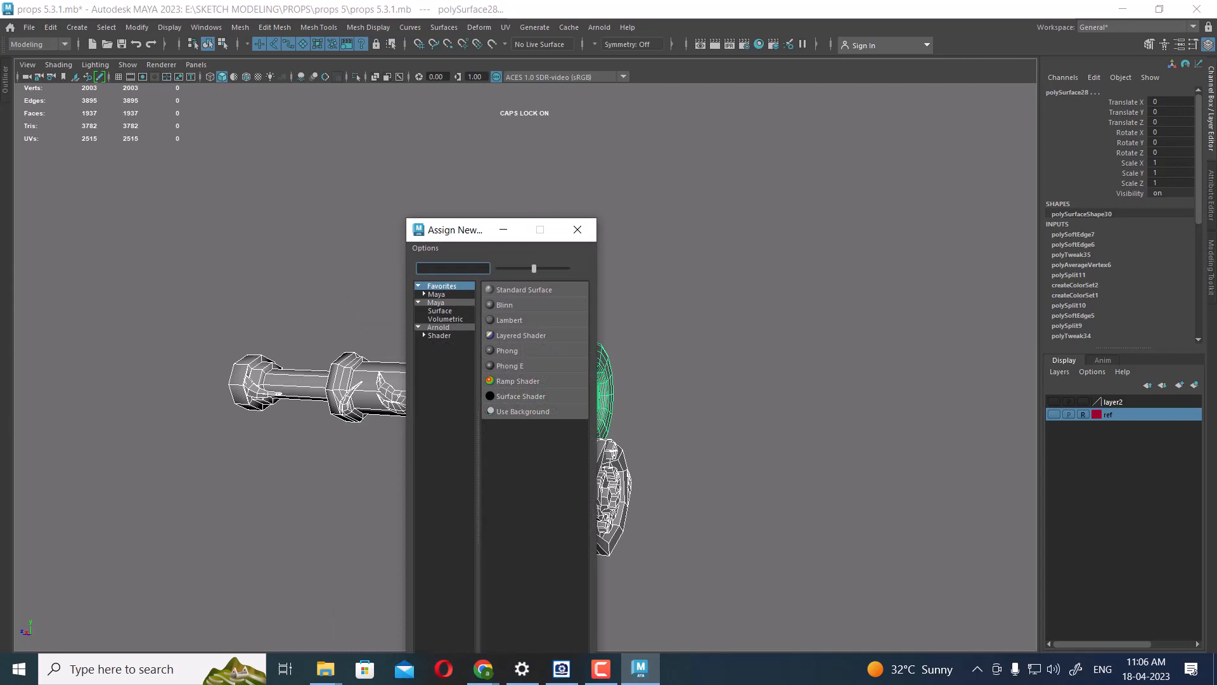
click(438, 328)
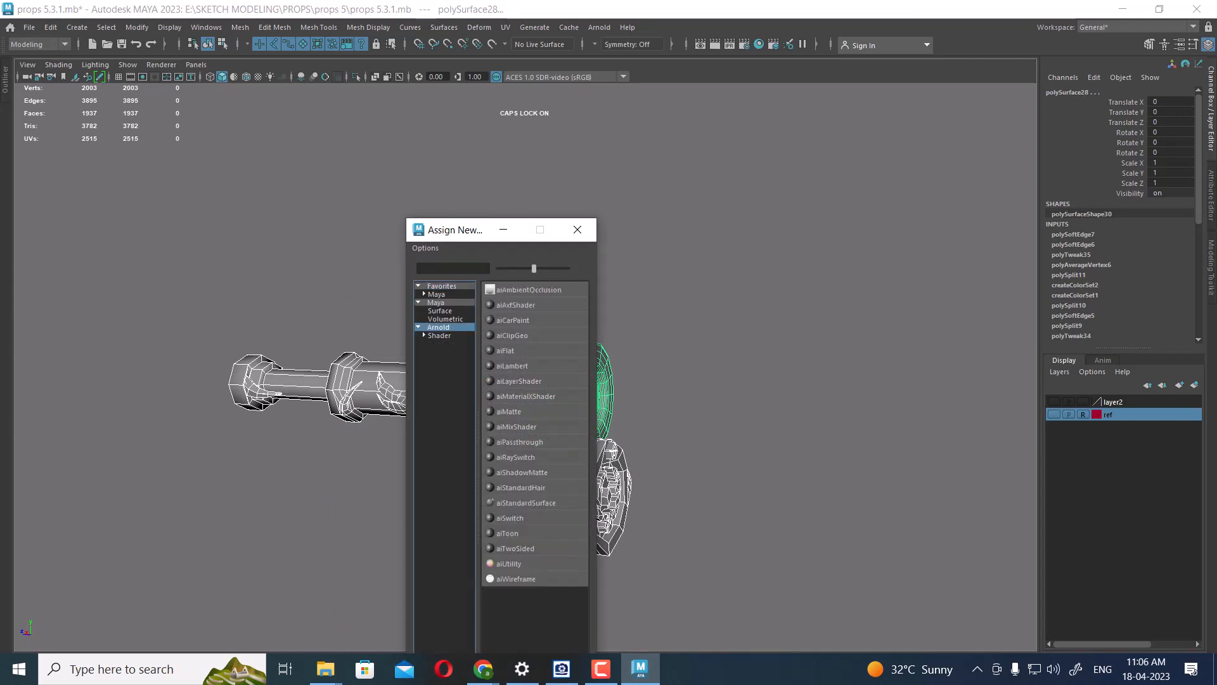
click(526, 503)
right_click(506, 298)
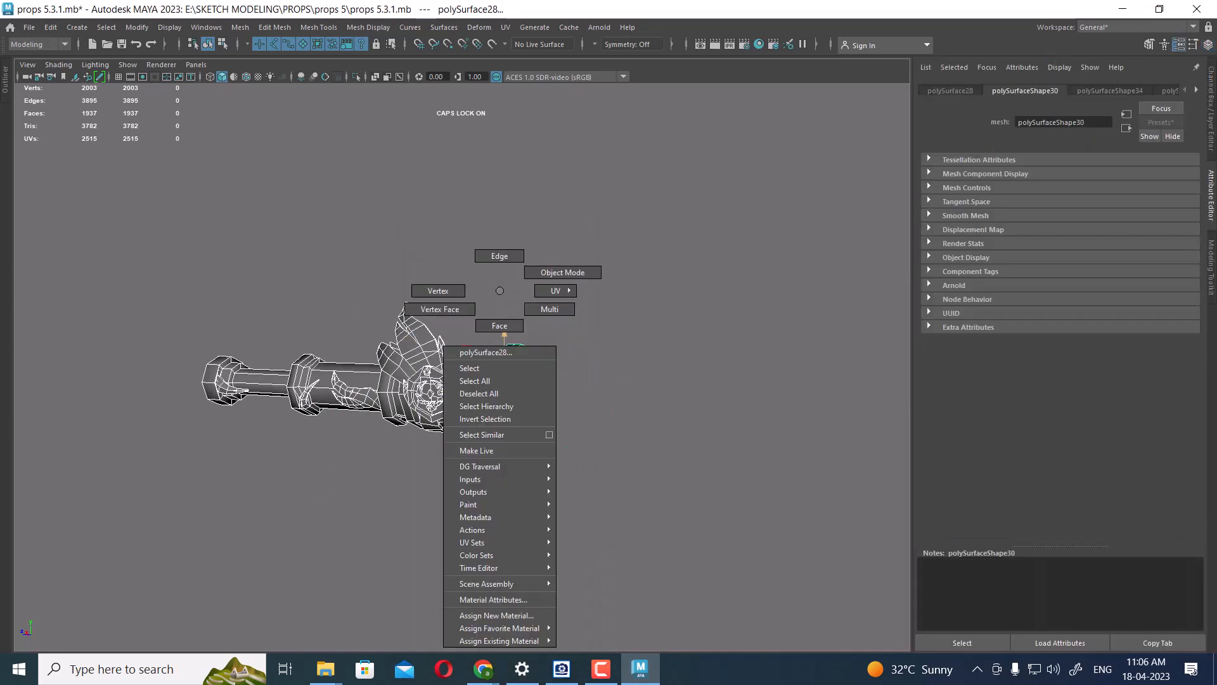
click(501, 599)
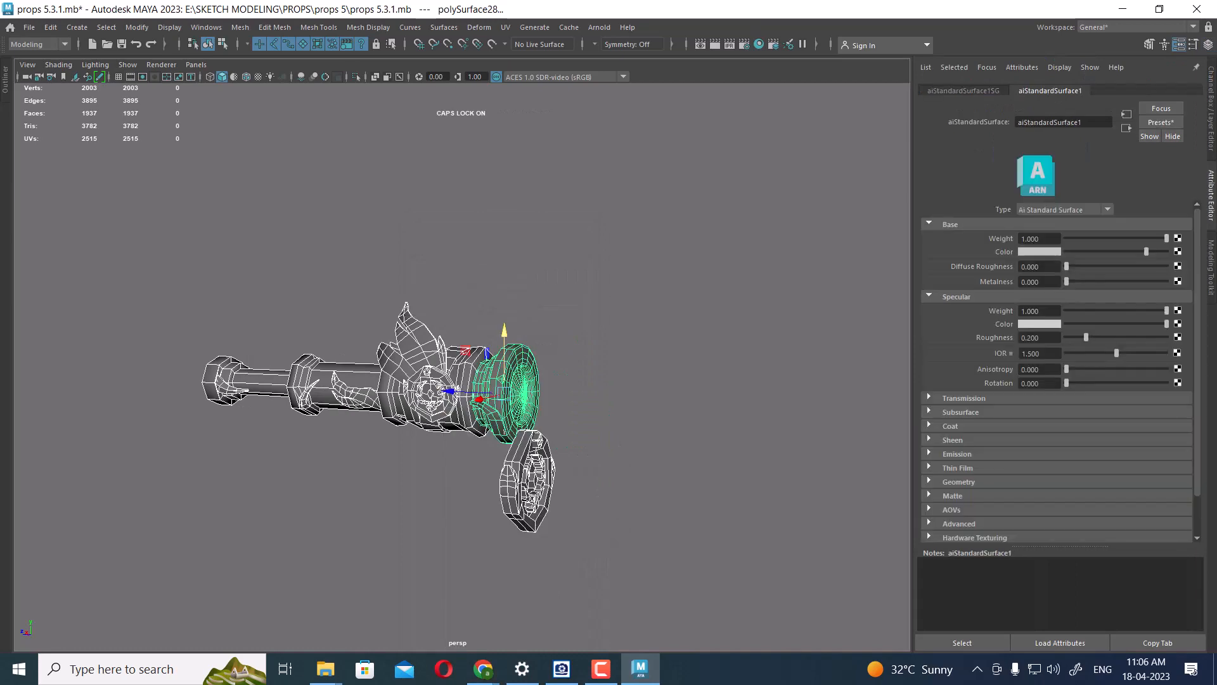
- Apply the Clay preset to the aiStandardSurface material and check the telescope's new look
click(1160, 122)
mouse_move(1116, 213)
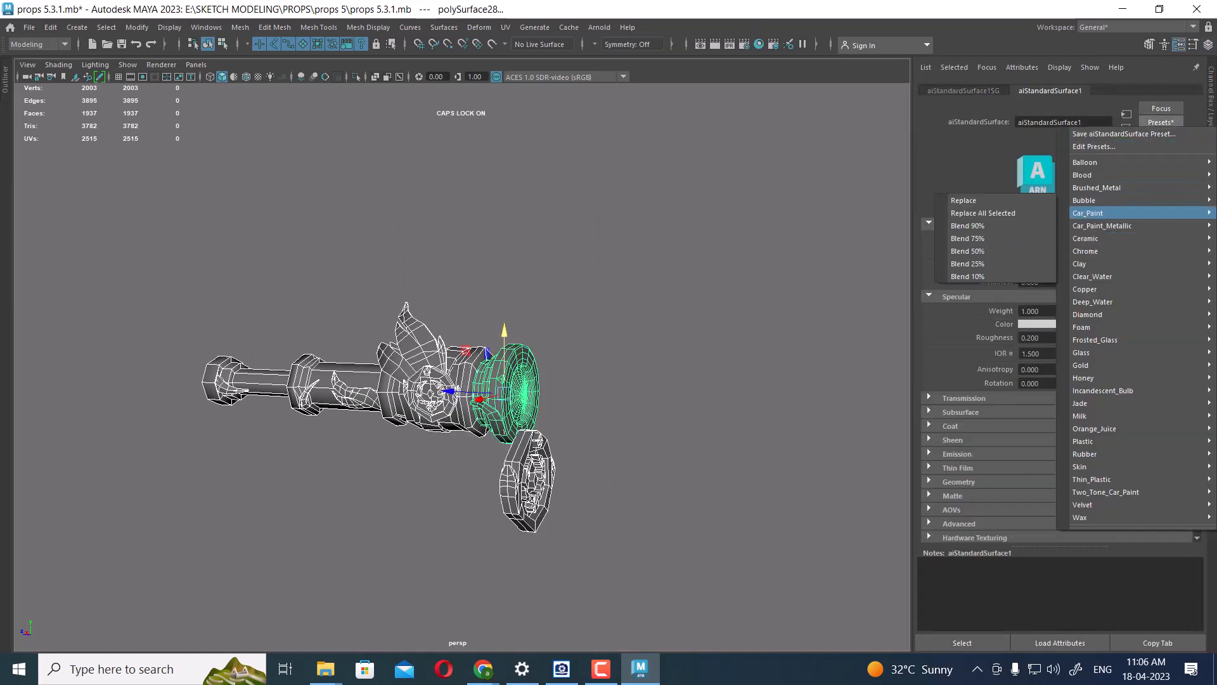
mouse_move(1106, 264)
click(970, 264)
alt+drag(634, 394, 574, 396)
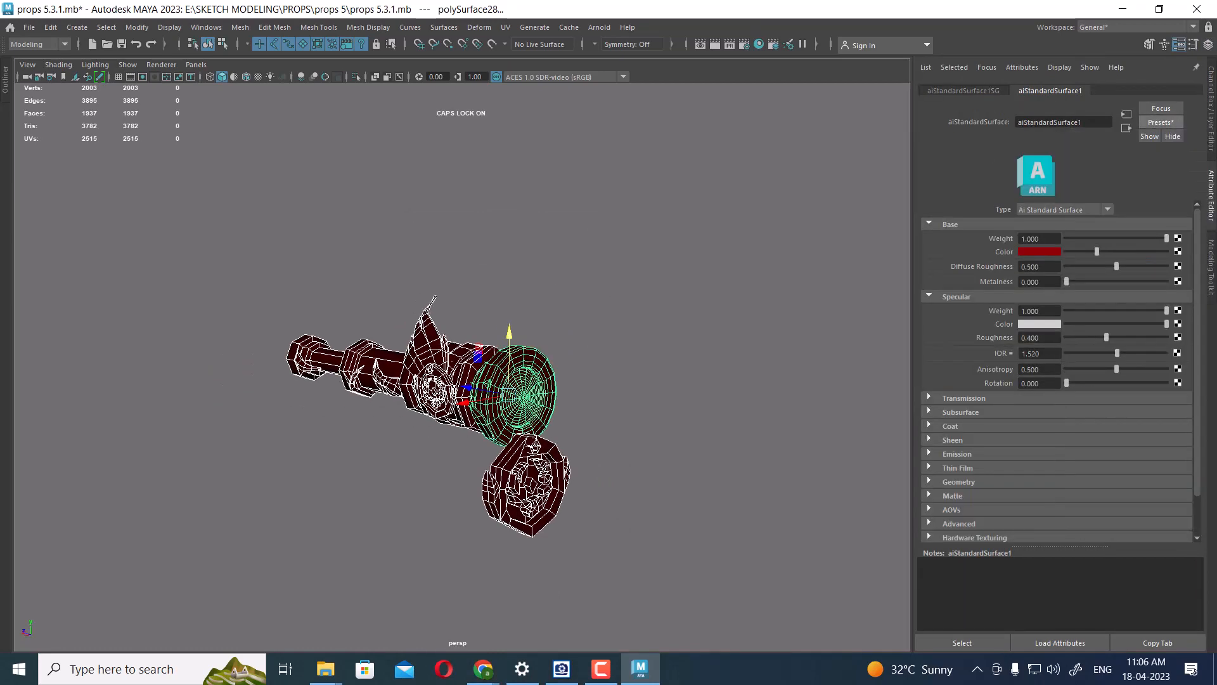
scroll(574, 396, up, 3)
alt+middle_drag(574, 397, 585, 291)
alt+drag(585, 291, 618, 288)
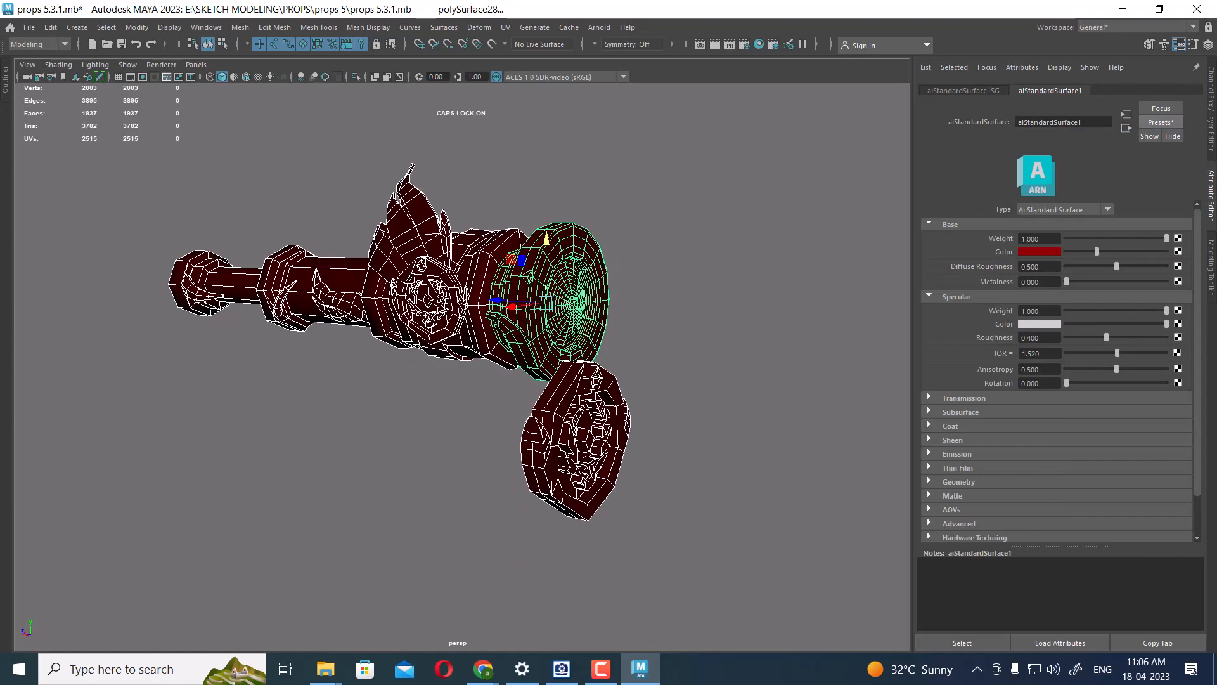
- Turn on the resolution gate and field chart overlays in the perspective view
click(167, 77)
alt+middle_drag(457, 374, 465, 385)
click(143, 77)
scroll(444, 355, up, 2)
scroll(459, 376, up, 1)
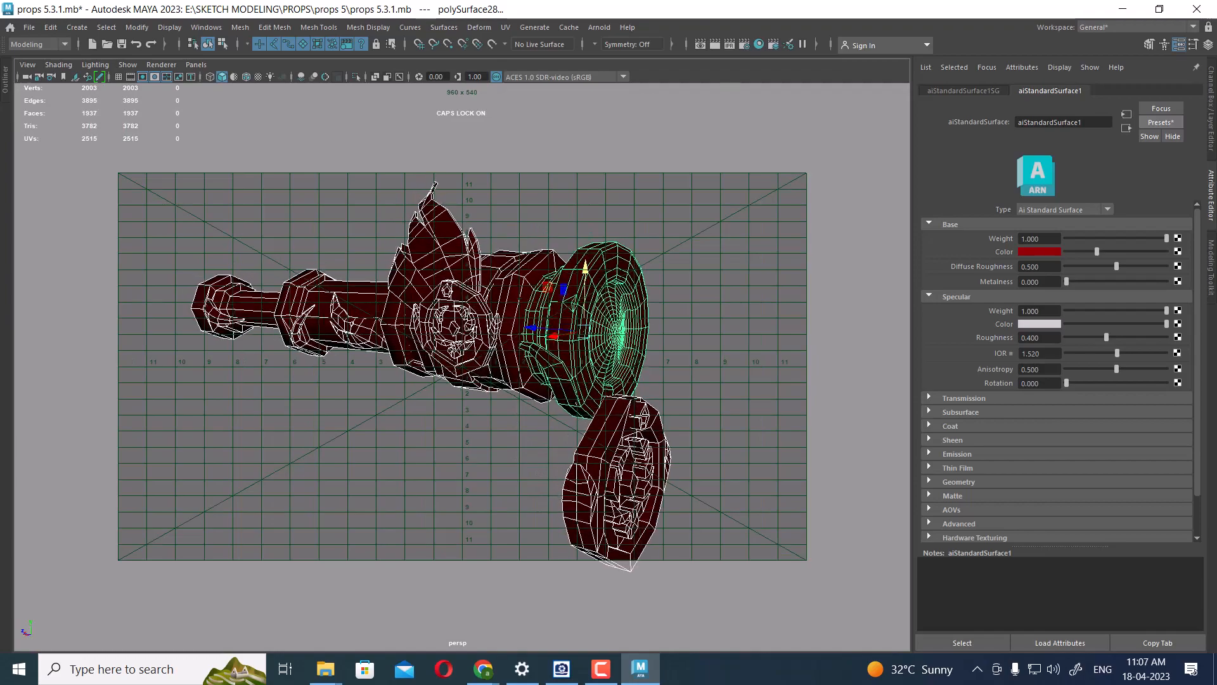
- Frame the whole telescope with its open lid at an angled side view inside the resolution gate and render a test frame
alt+drag(465, 384, 523, 384)
alt+middle_drag(523, 384, 578, 398)
alt+drag(579, 398, 548, 400)
scroll(573, 399, down, 1)
alt+middle_drag(548, 399, 535, 388)
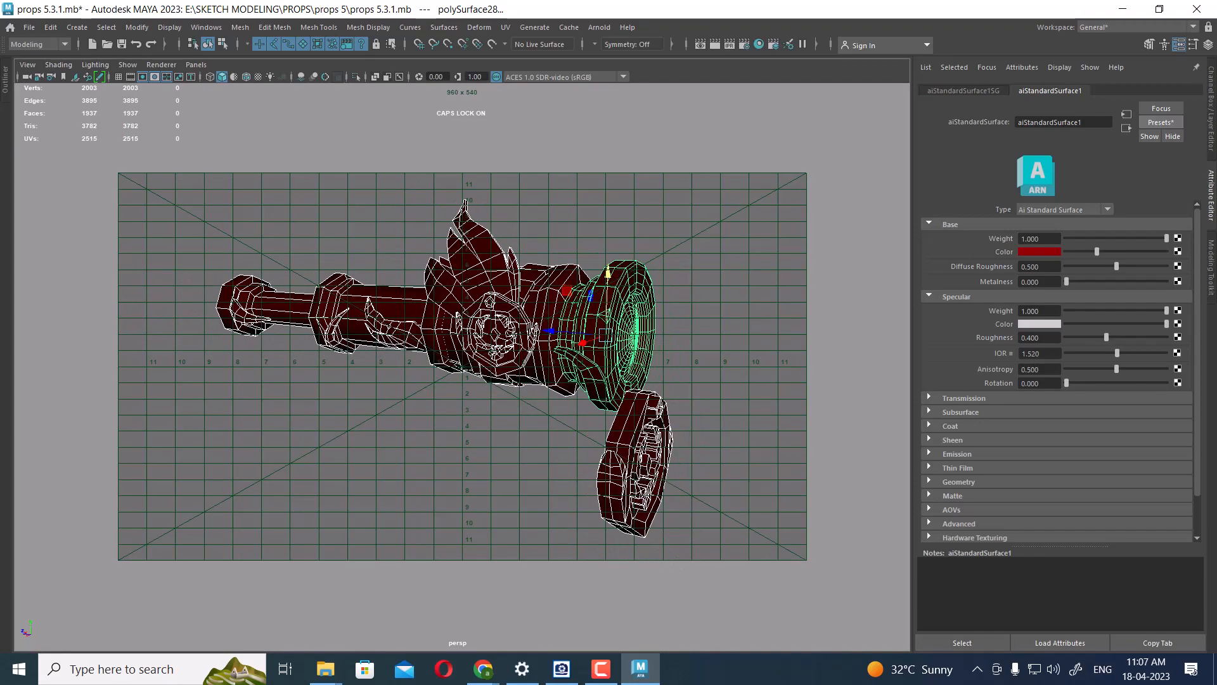
scroll(536, 388, up, 1)
click(714, 44)
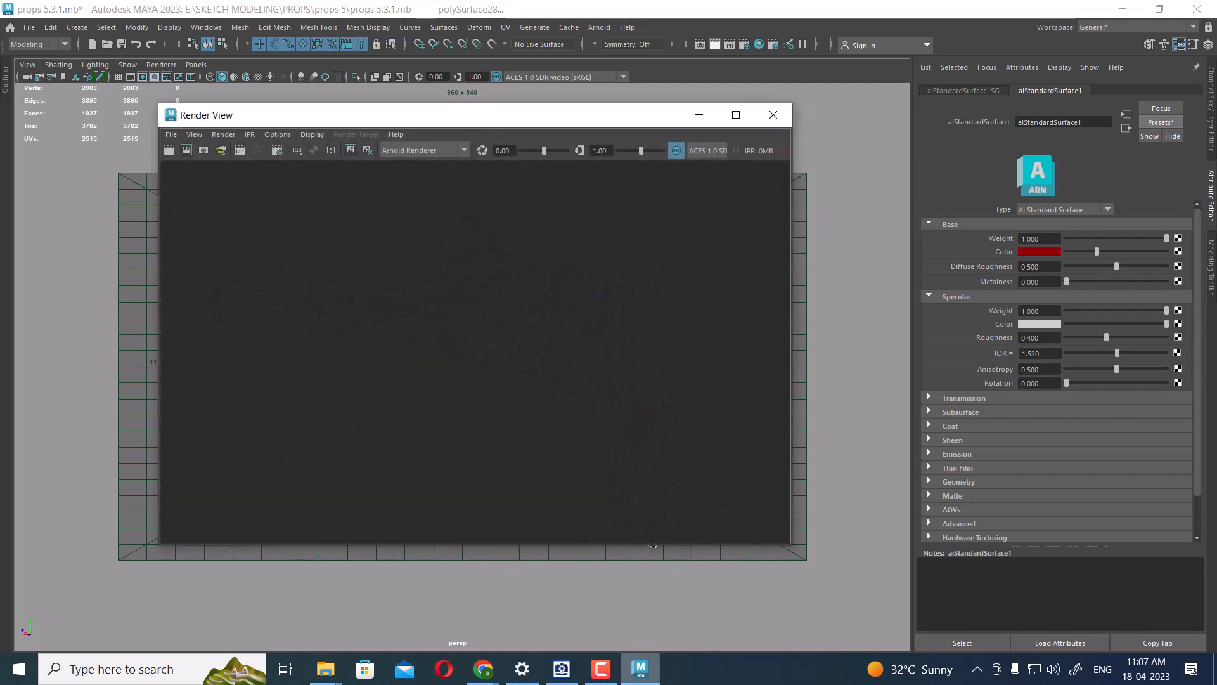
mouse_move(601, 669)
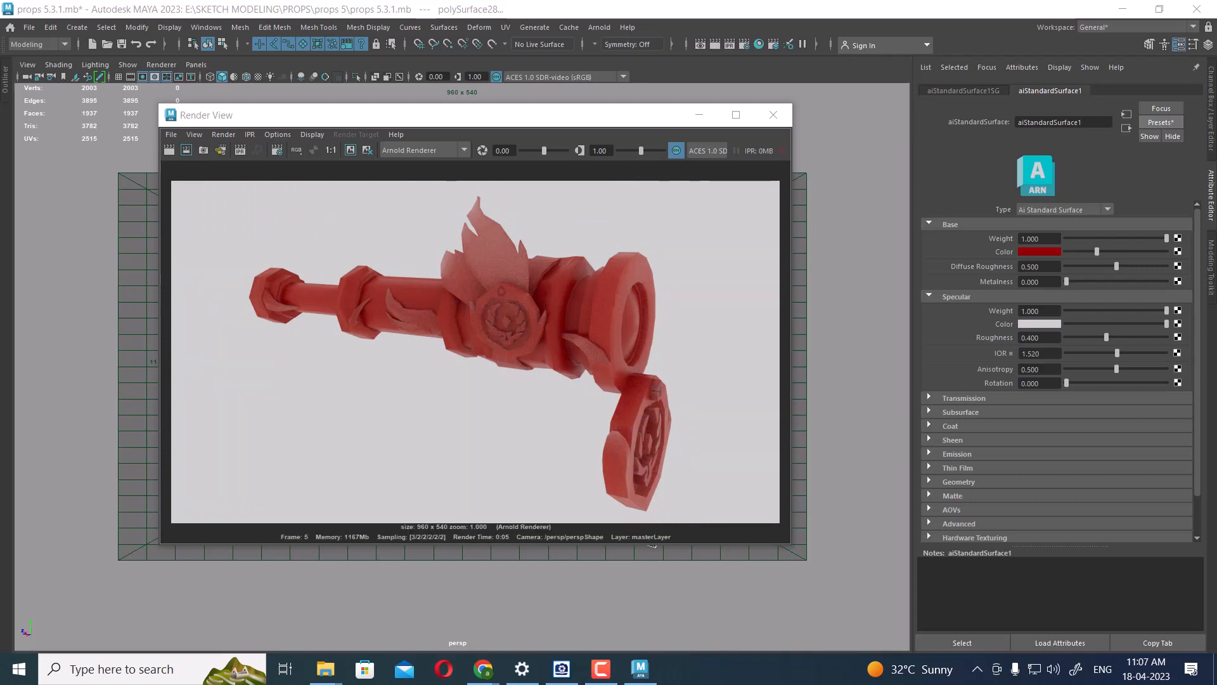
- Set the Arnold render sampling to Camera (AA) 5, Diffuse 3, Specular 3 and Transmission 3
click(745, 45)
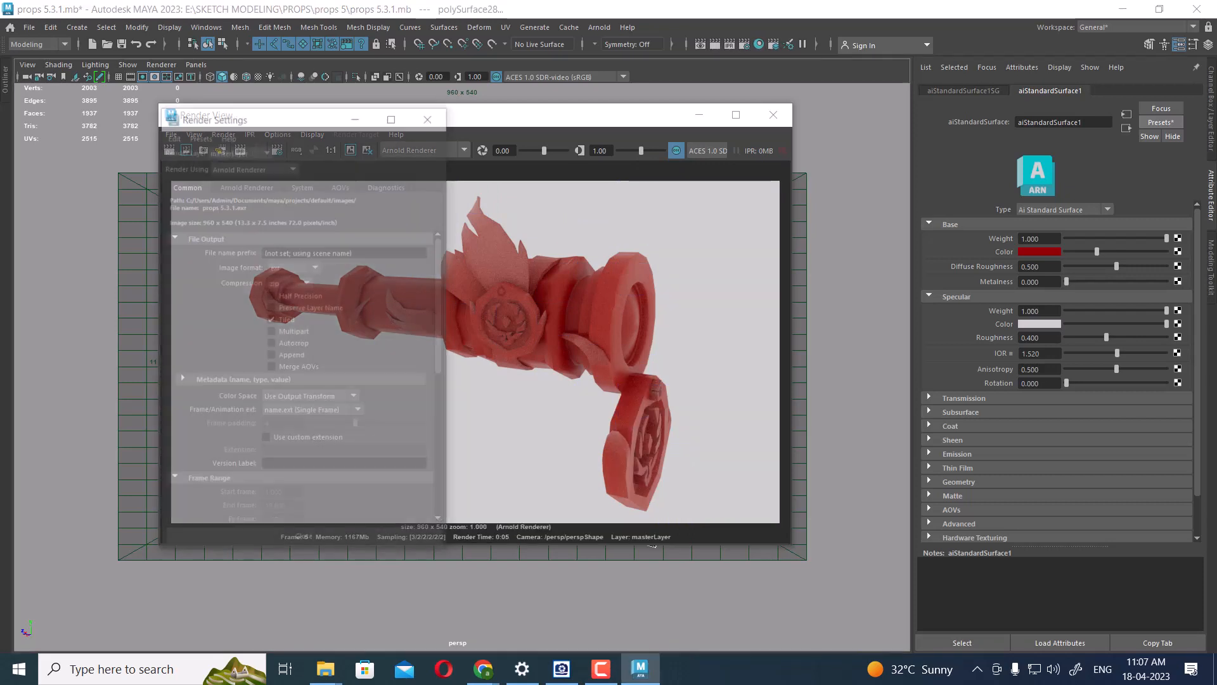
click(246, 185)
click(277, 253)
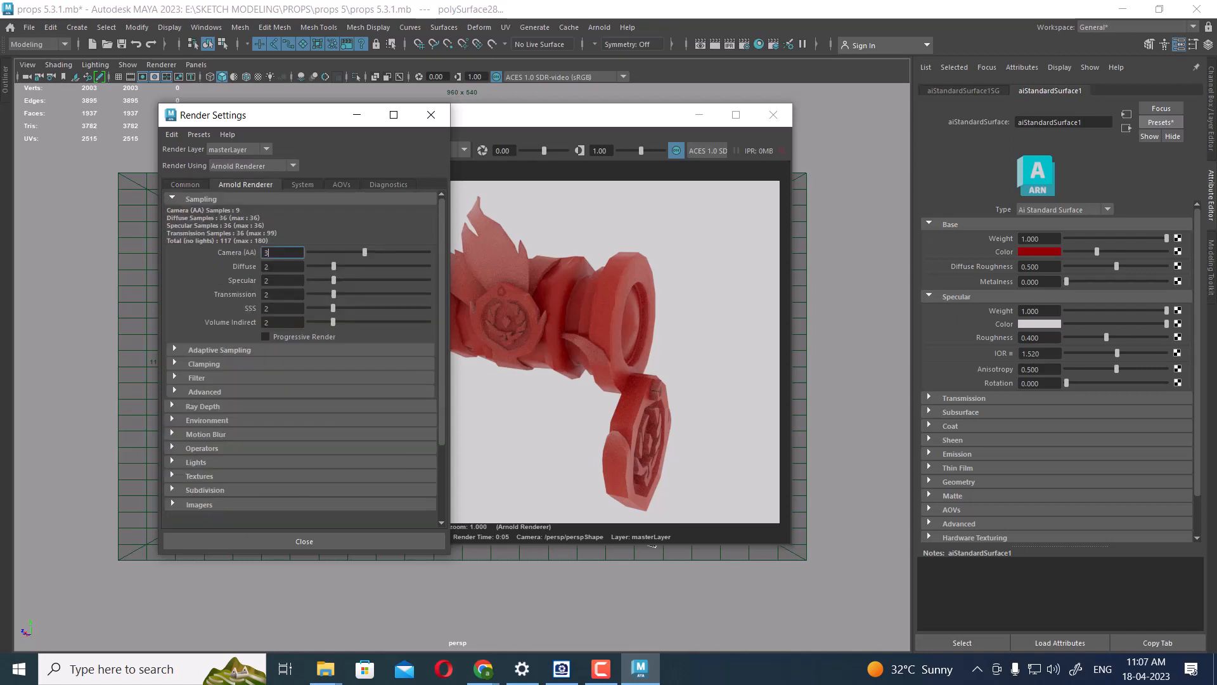
text(5)
key(Tab)
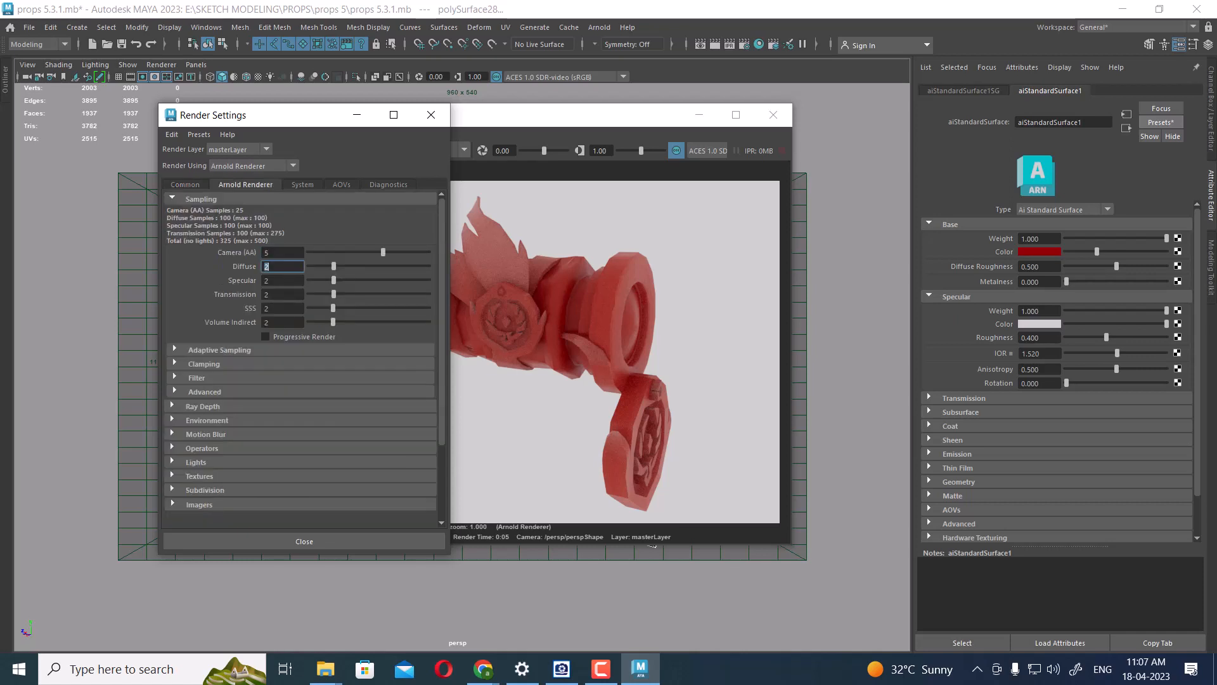
text(3)
key(Tab)
text(3)
key(Tab)
text(3)
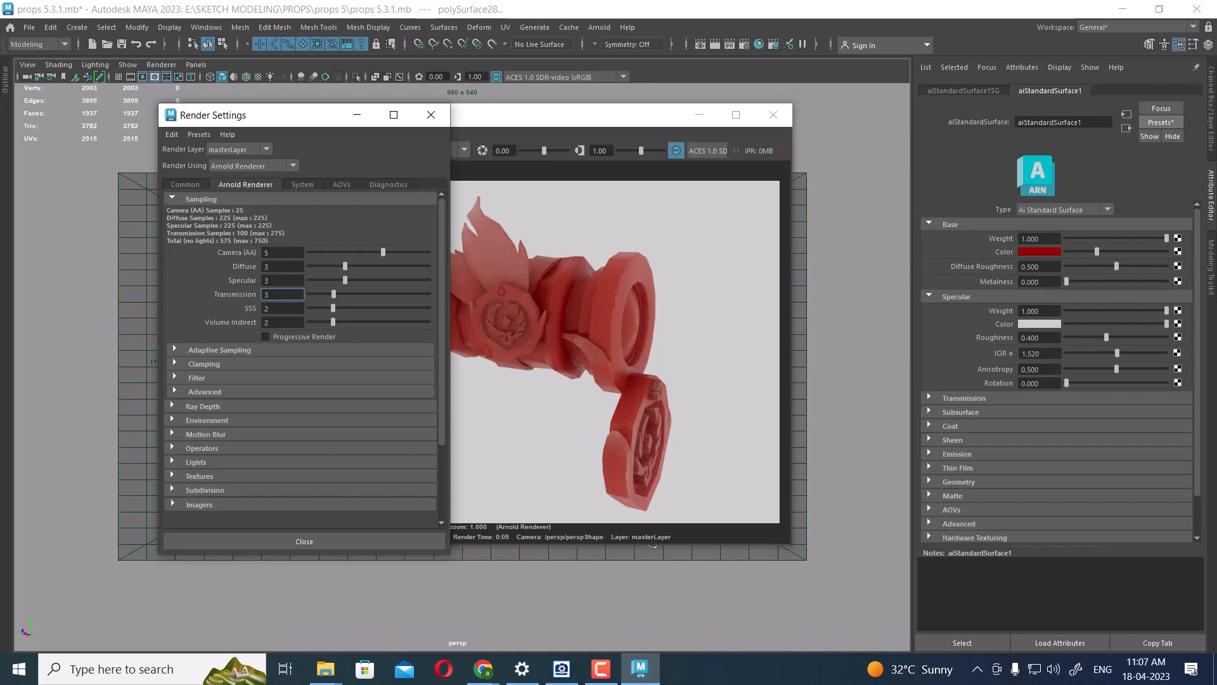
- Set the Arnold ray depth to 5 for both Diffuse and Specular and render the telescope again
click(202, 407)
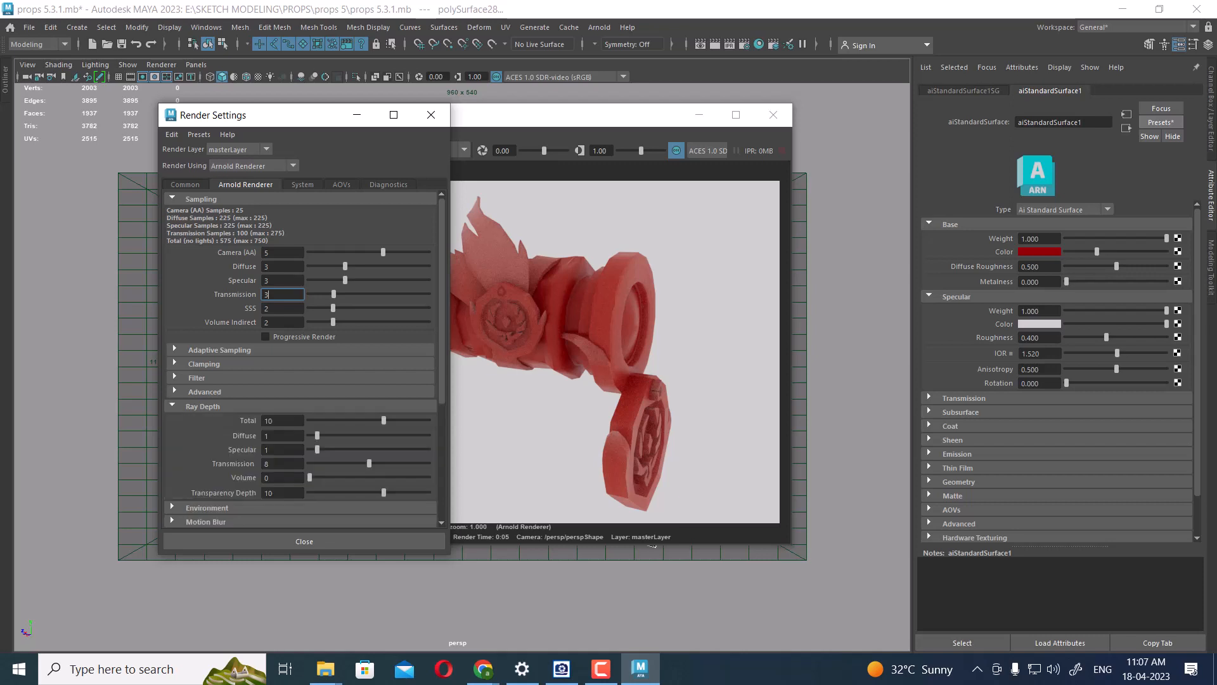
double_click(267, 435)
key(Tab)
text(5)
key(Return)
click(357, 114)
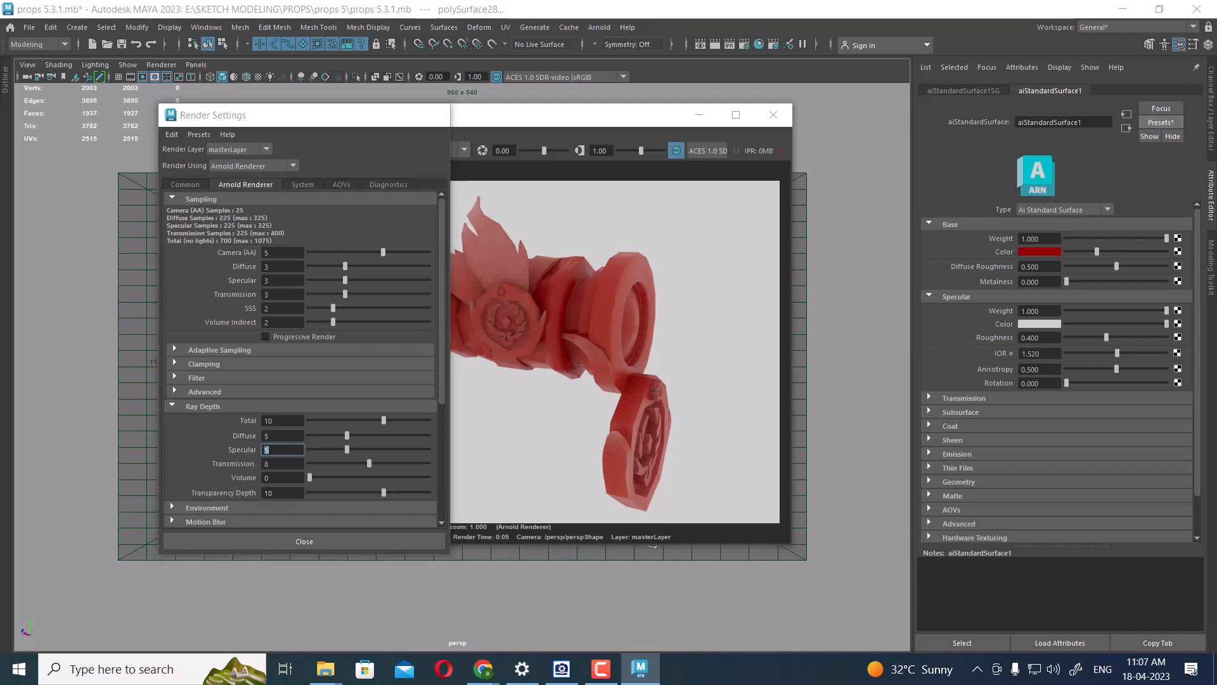
click(170, 150)
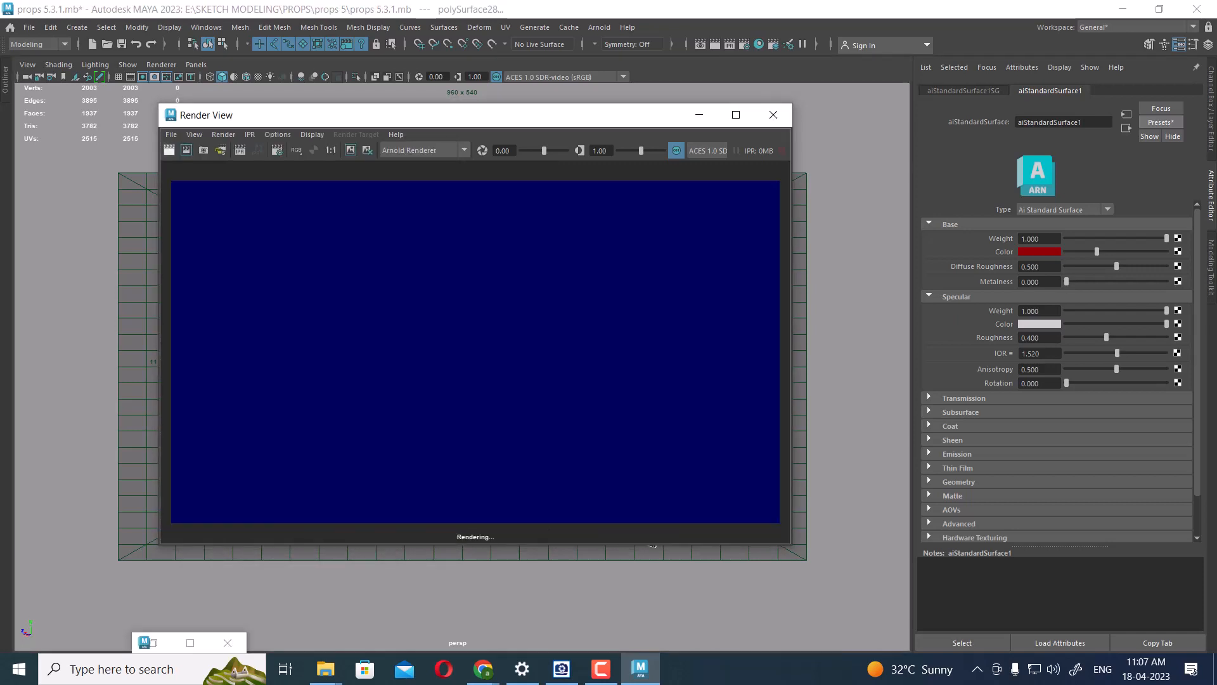